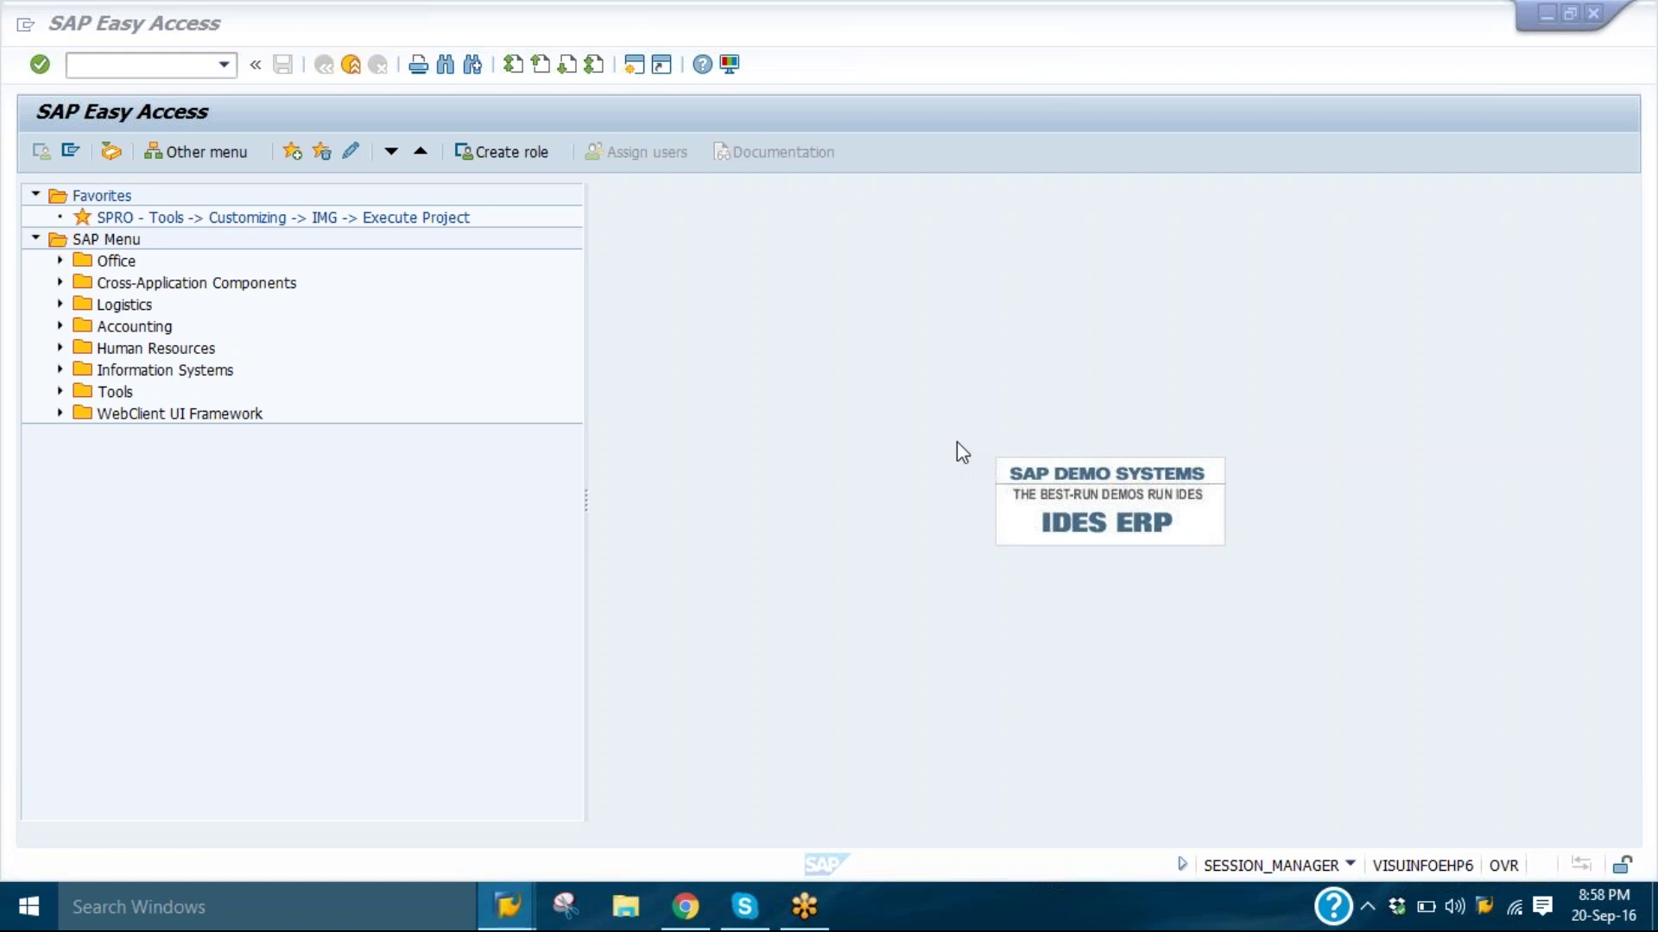
- Start Excel, open the trainee's training document from the recent documents, and maximize its window
left_click(375, 920)
type("excel")
key("Return")
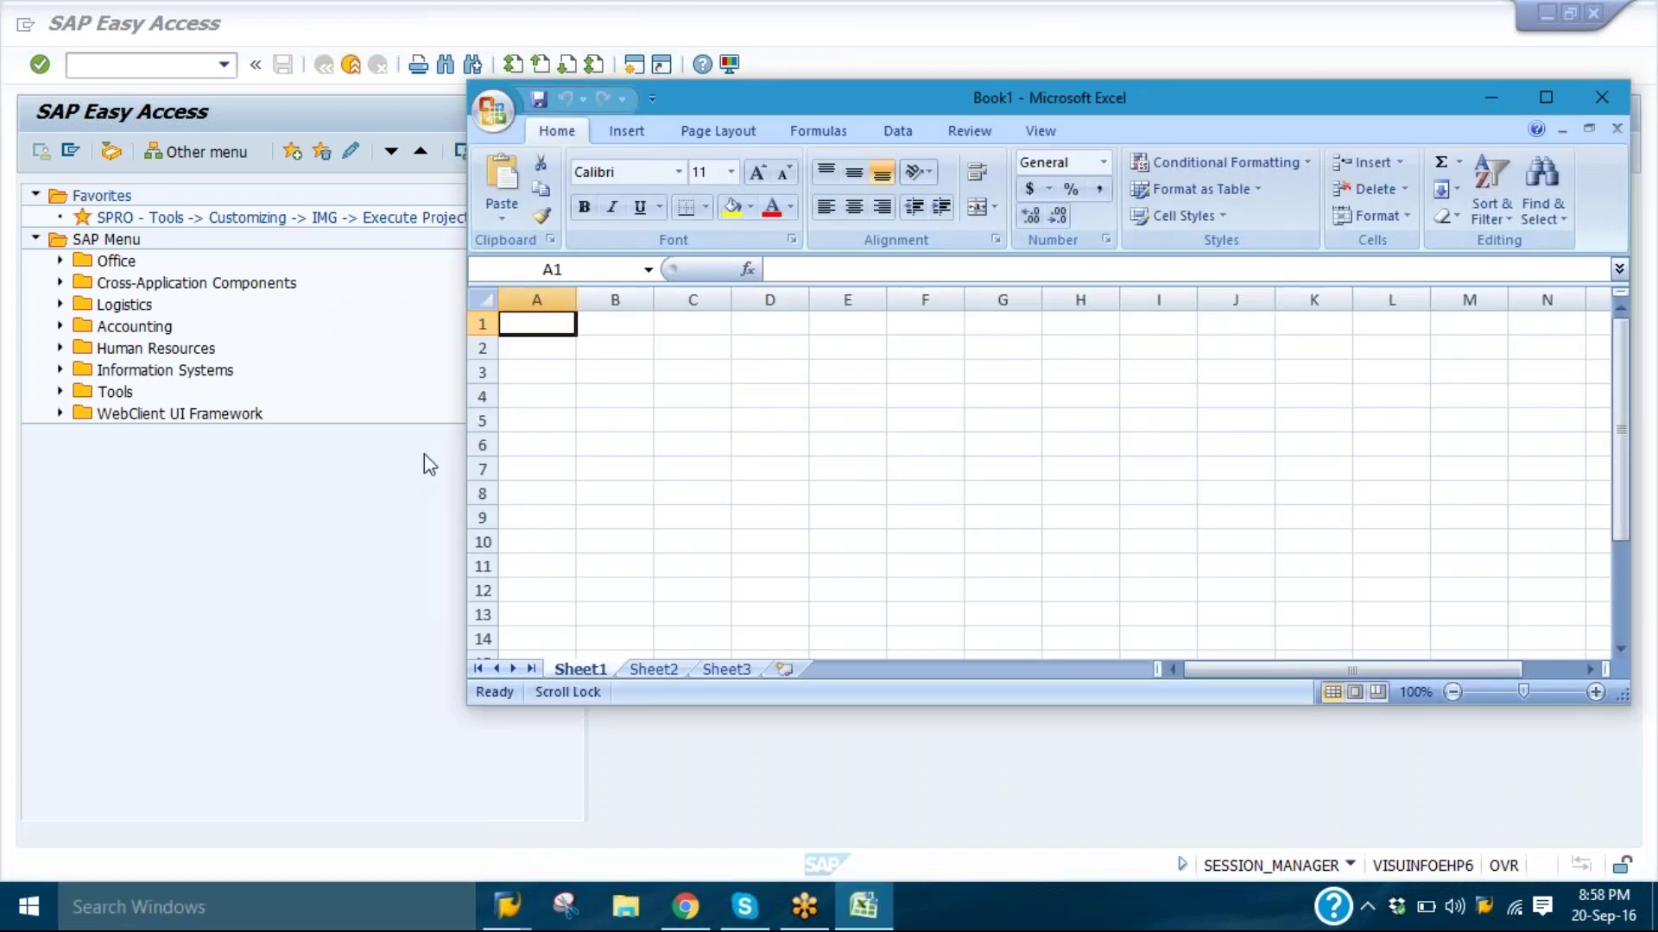
left_click(490, 123)
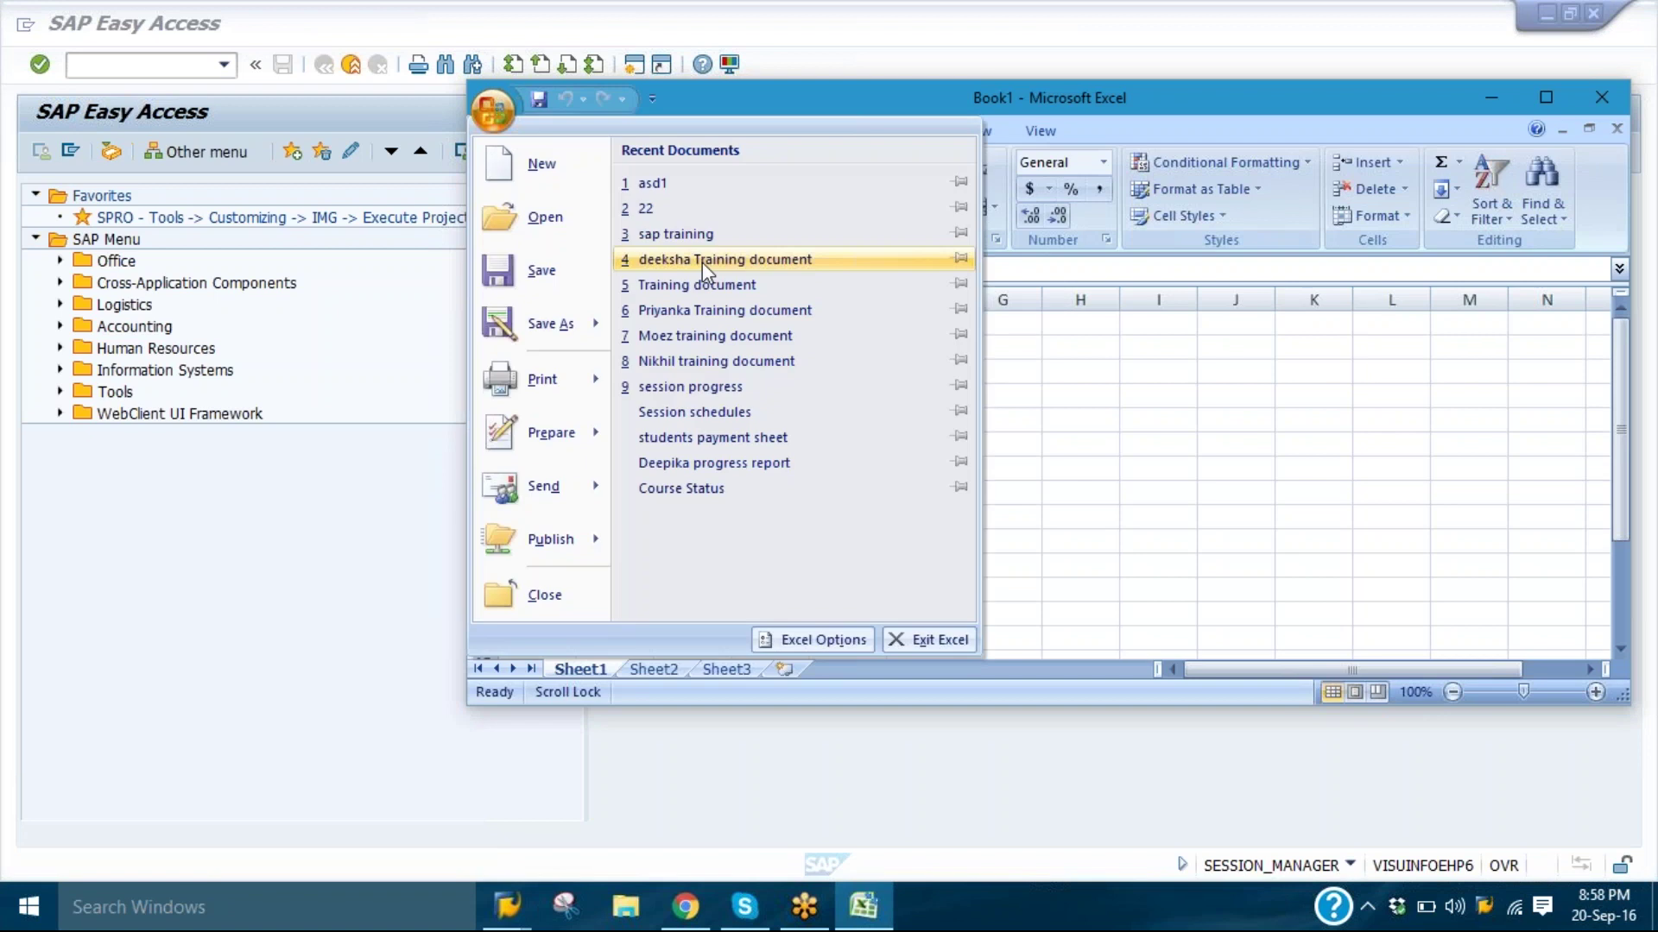
left_click(732, 345)
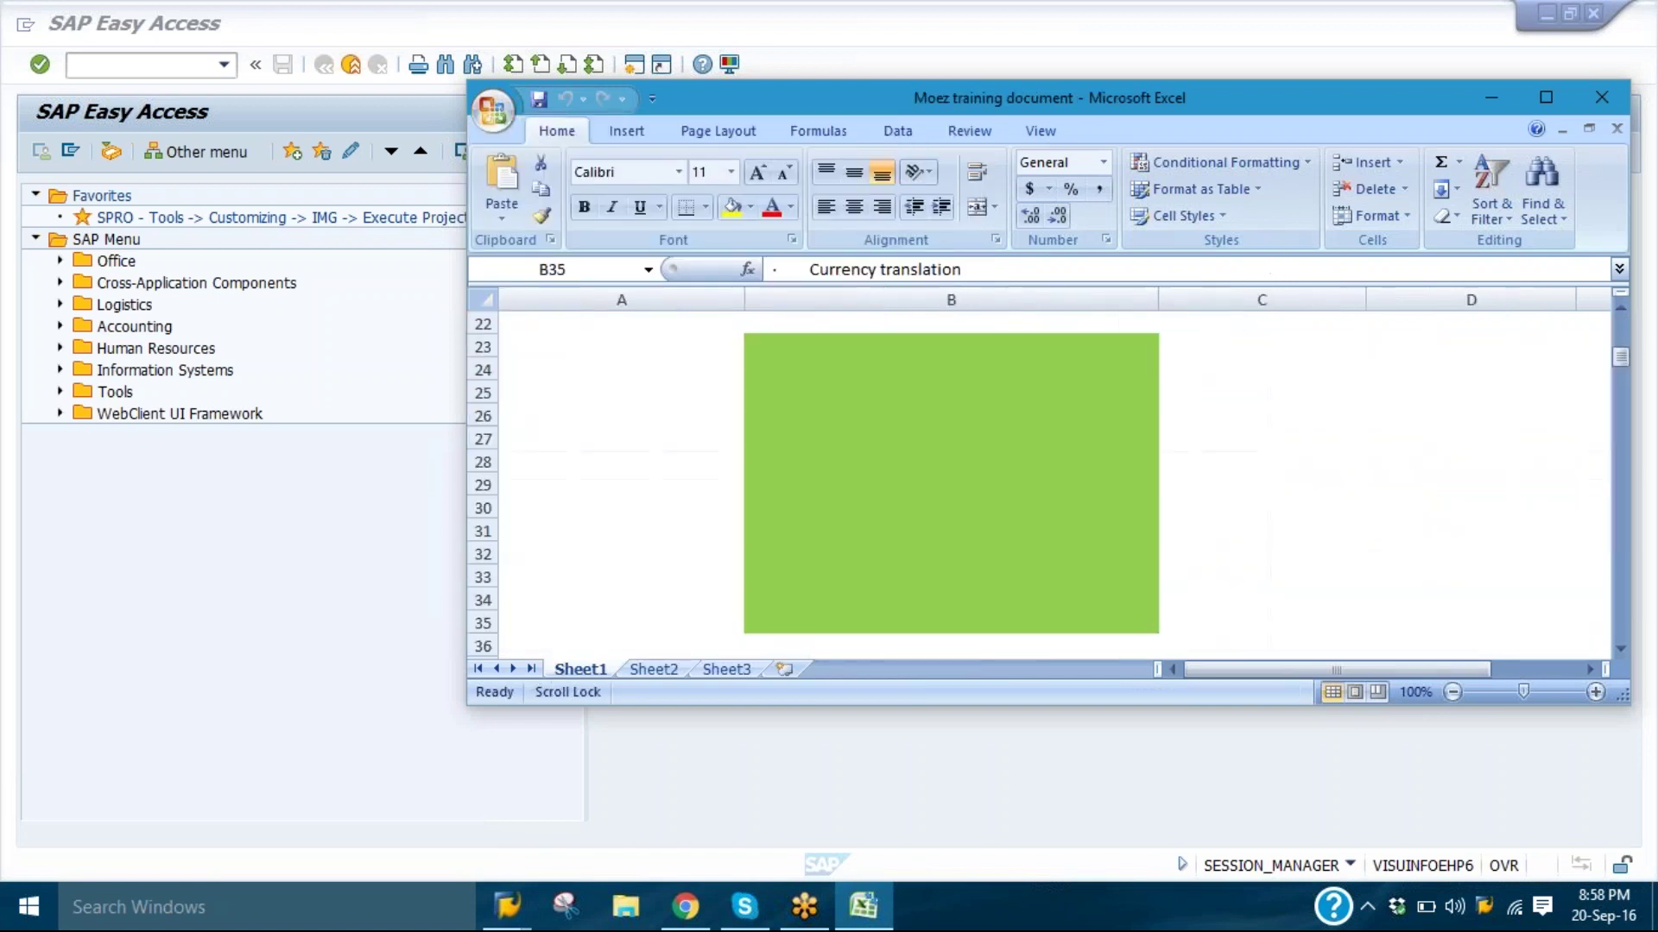
left_click(1544, 102)
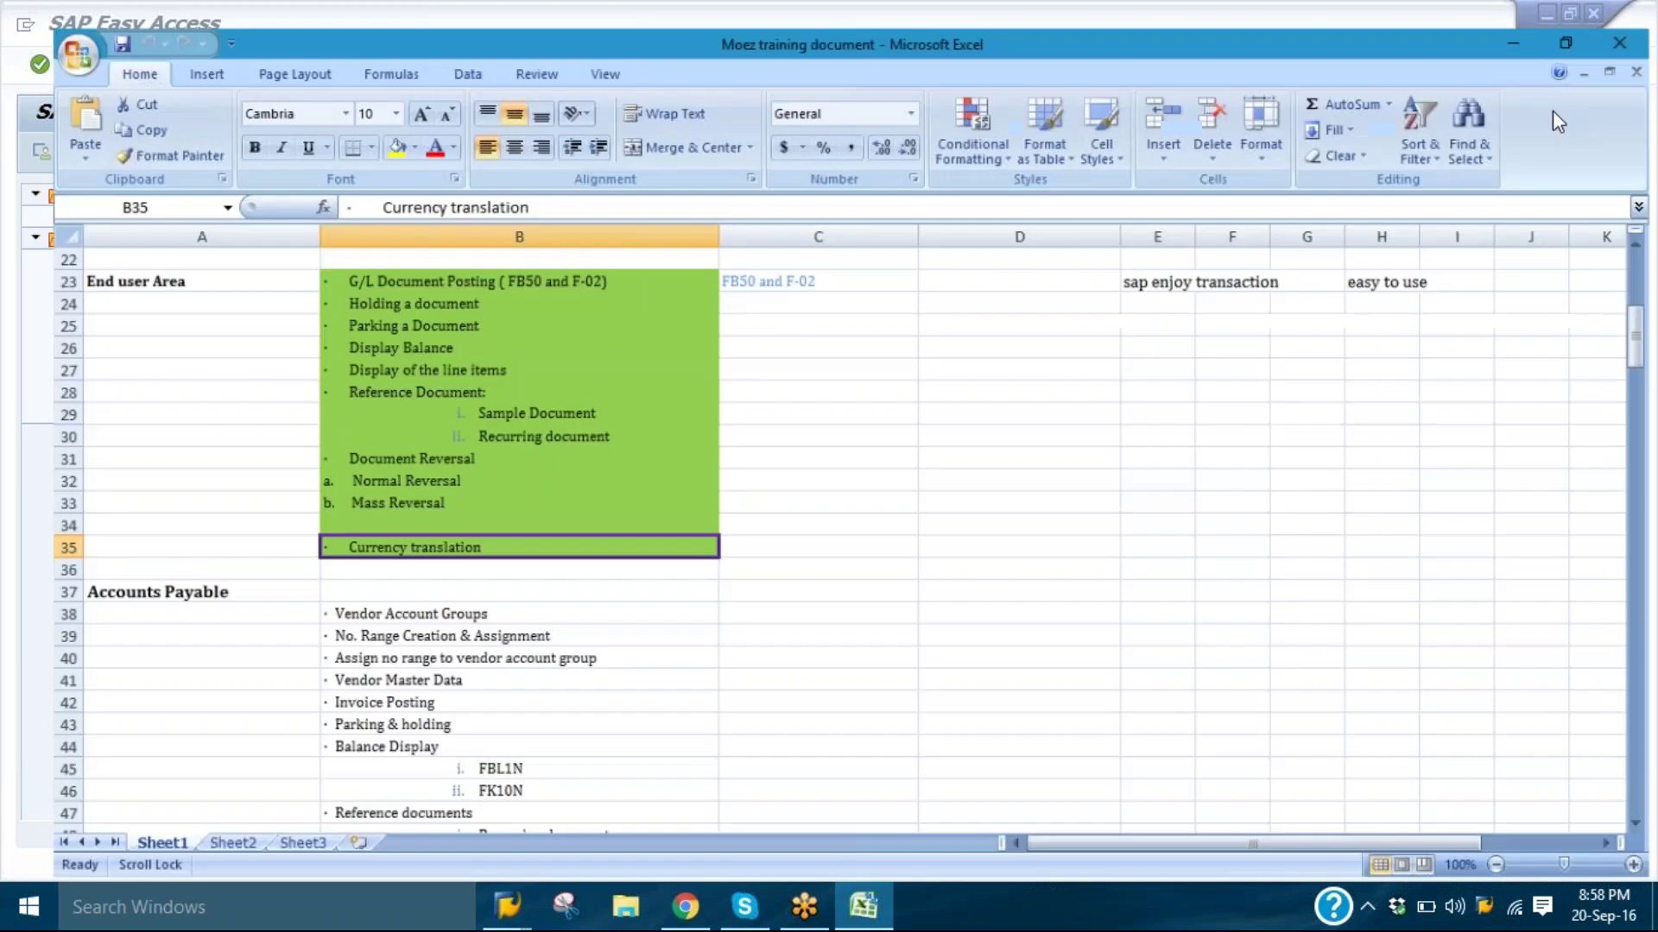
- Review the Accounts Payable topics from Vendor Account Groups to Sample document in the training sheet
mouse_move(1646, 328)
left_mouse_down()
mouse_move(1647, 314)
mouse_move(1649, 361)
left_mouse_up()
left_click_drag(541, 285, 536, 518)
left_click(538, 420)
left_click(538, 529)
left_click_drag(384, 285, 585, 548)
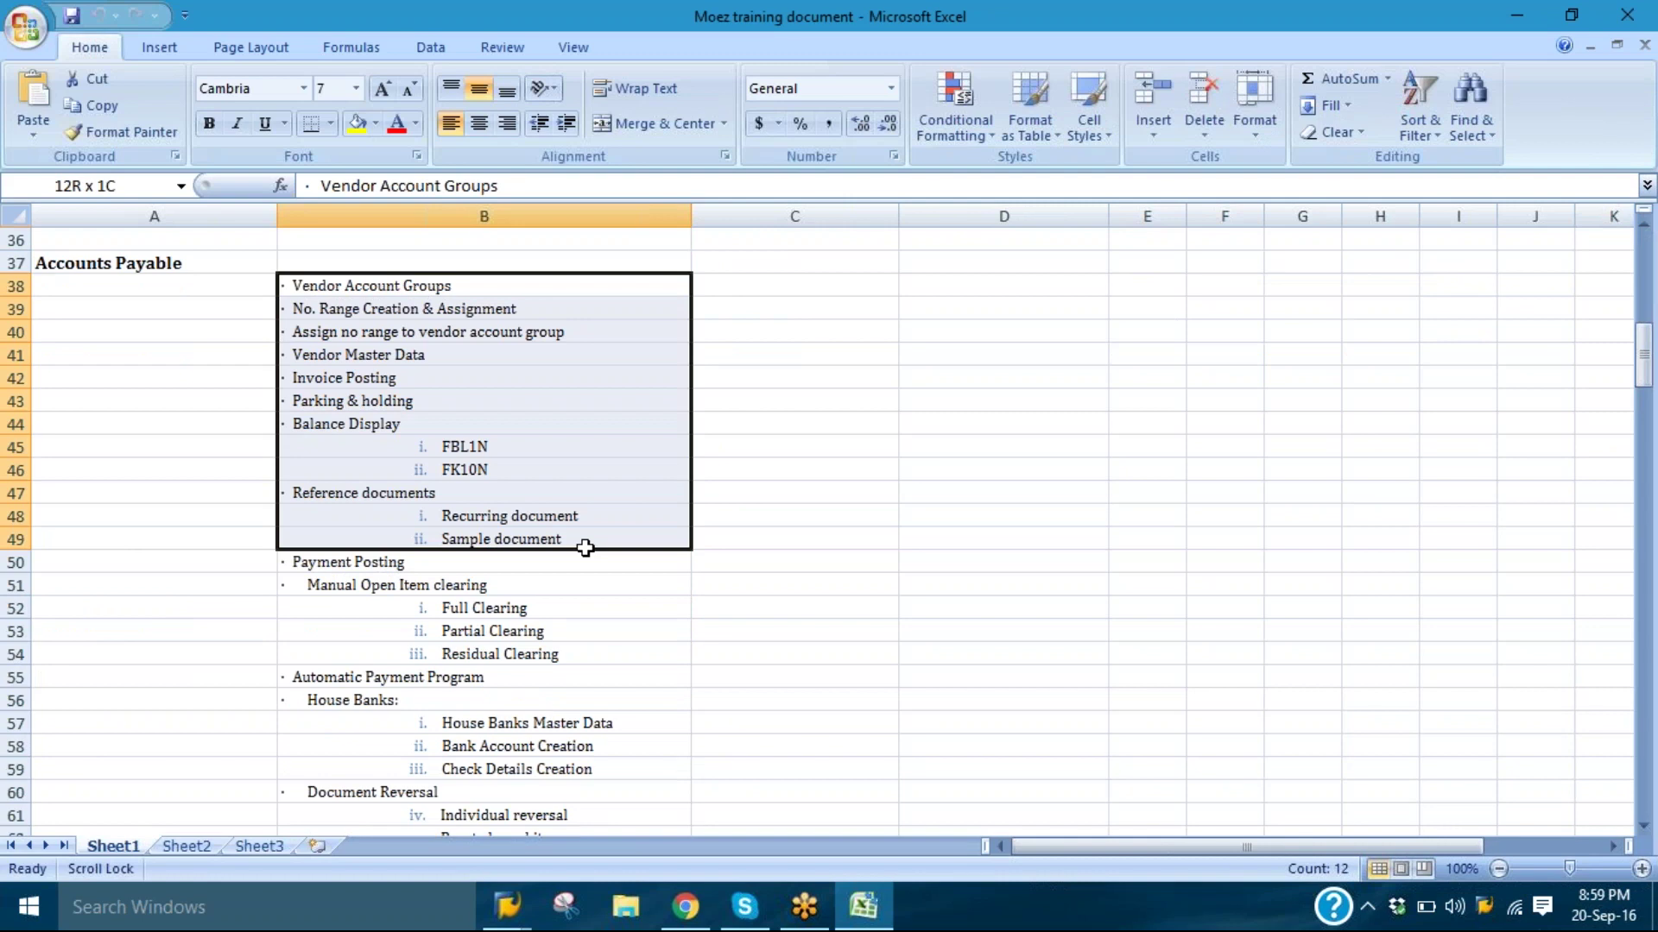
left_click_drag(585, 548, 585, 548)
- Switch to SAP and start the vendor invoice transaction FB60
mouse_move(508, 905)
left_click(584, 808)
type("fb60")
key("Return")
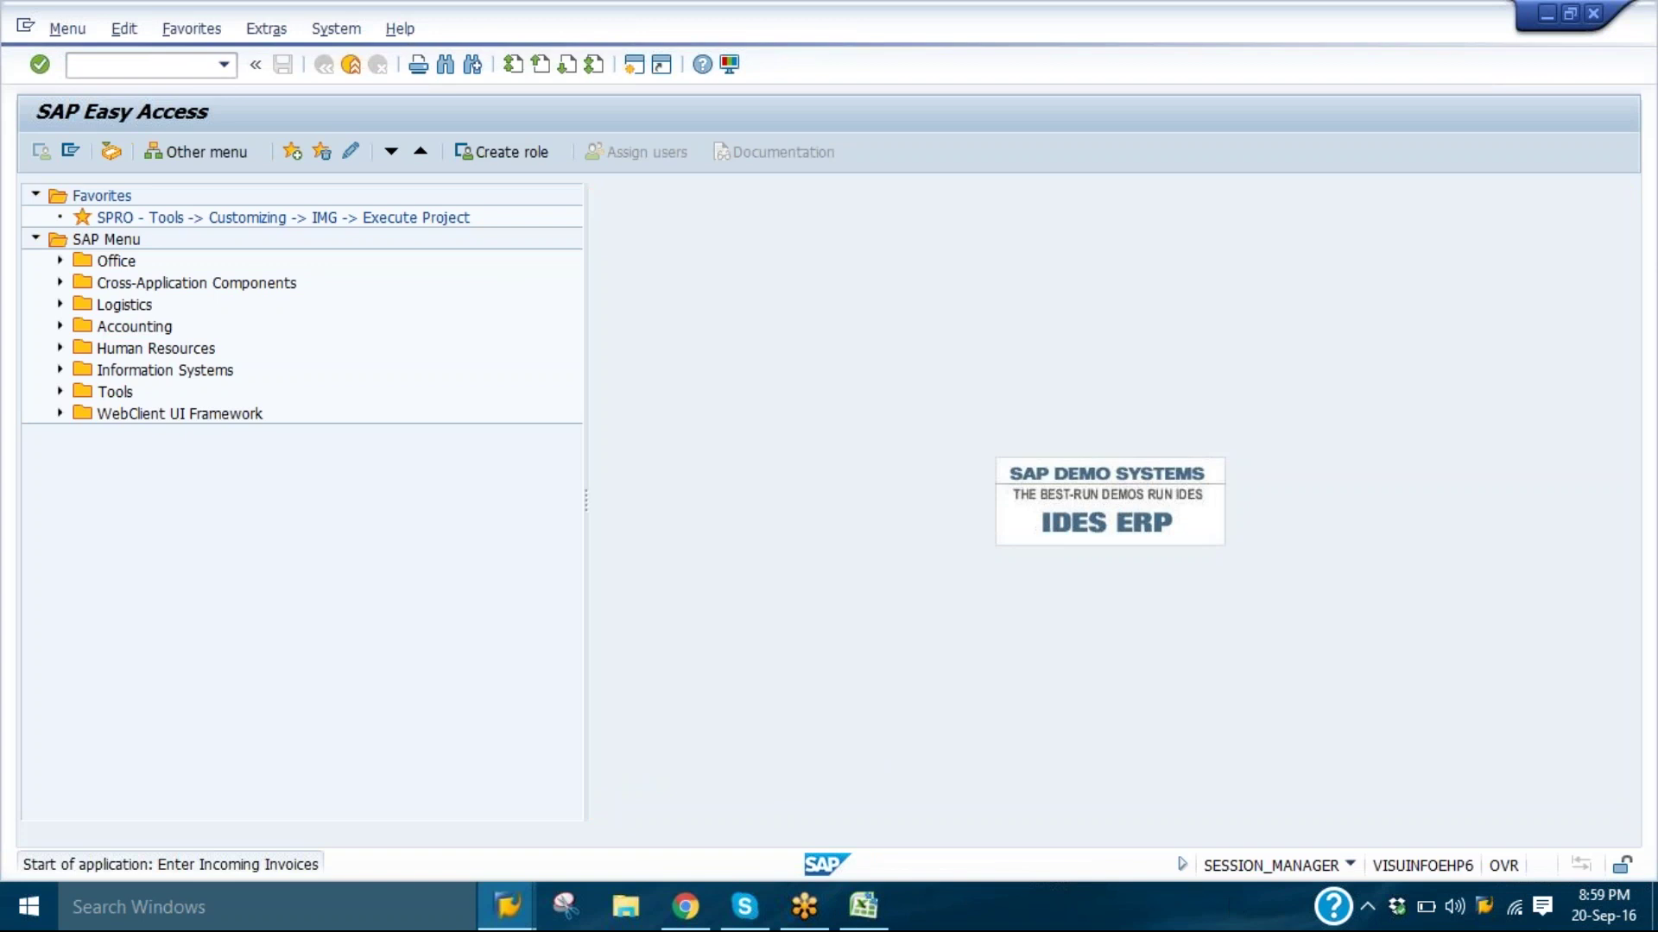
- Set the laptop's display brightness to 0% in the battery settings and return to the invoice screen
left_click(1426, 907)
left_click(1354, 836)
left_click(1354, 837)
left_click(1355, 837)
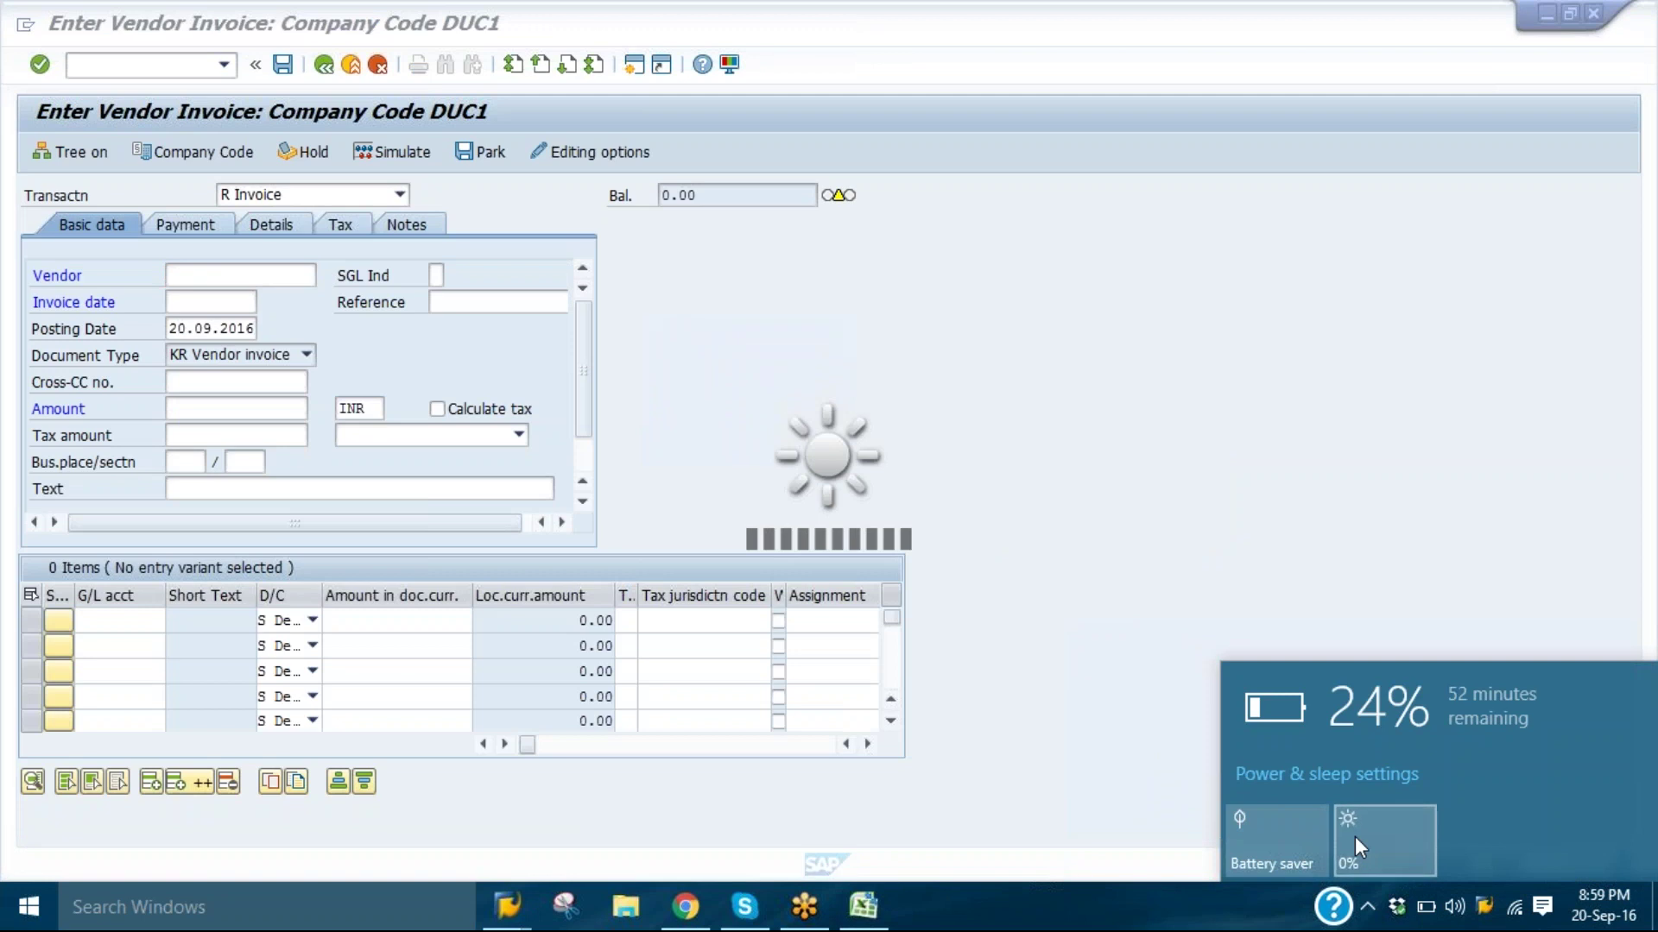
left_click(1110, 480)
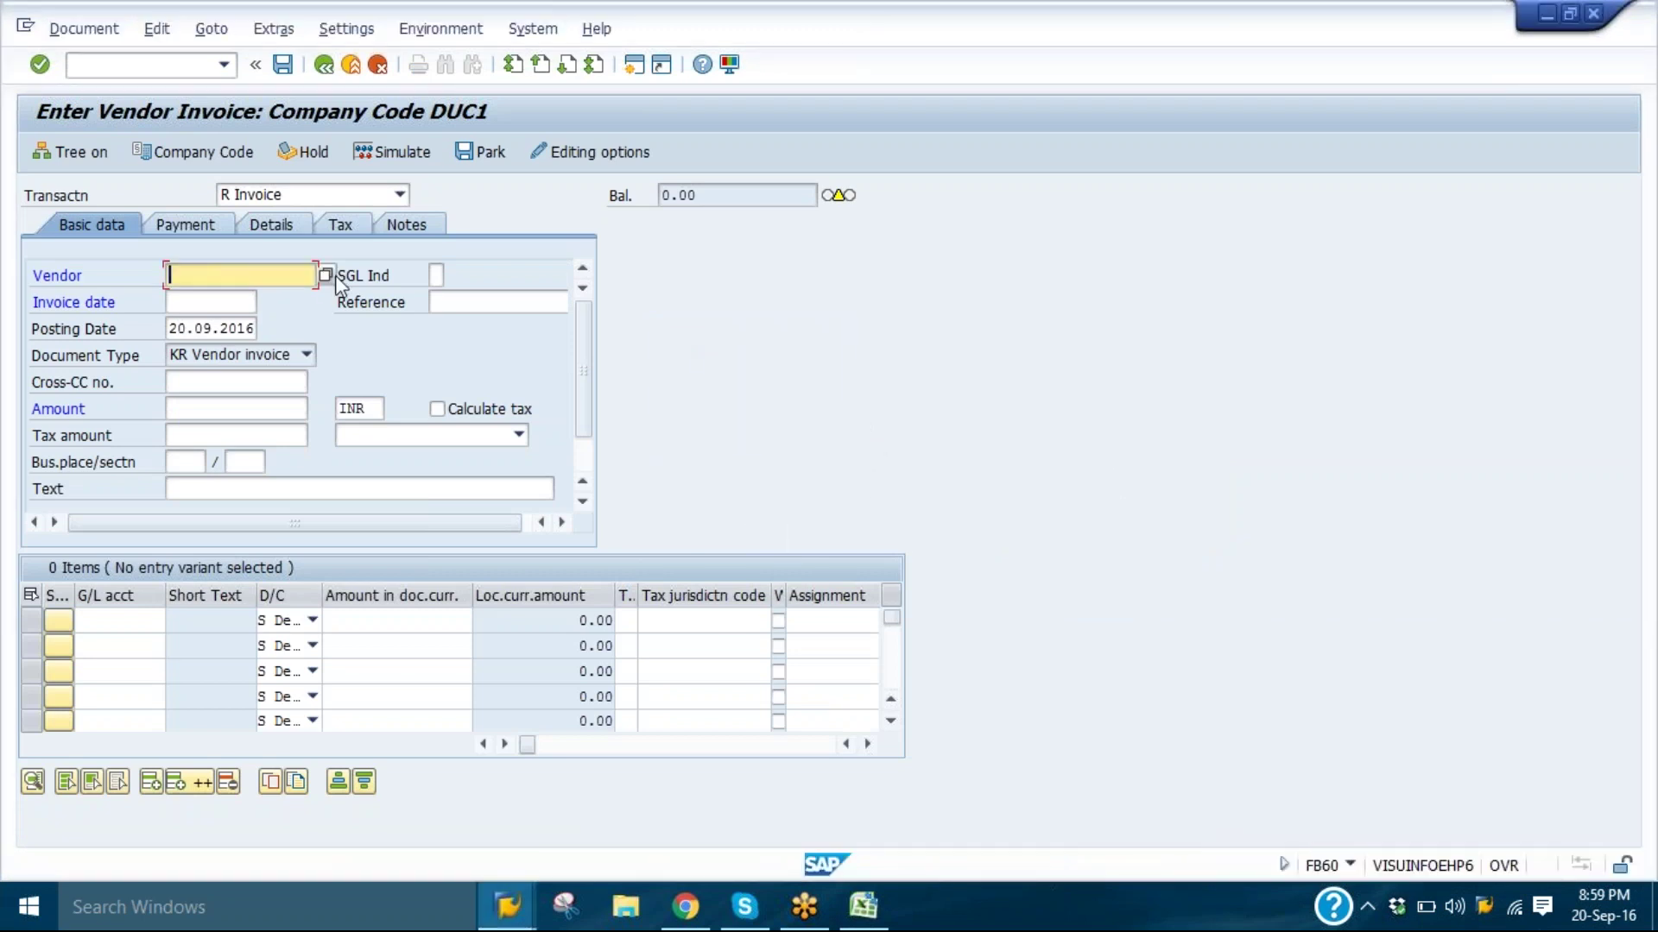
- Set the invoice's company code to MOZ1 and search for vendors in that company code
left_click(240, 151)
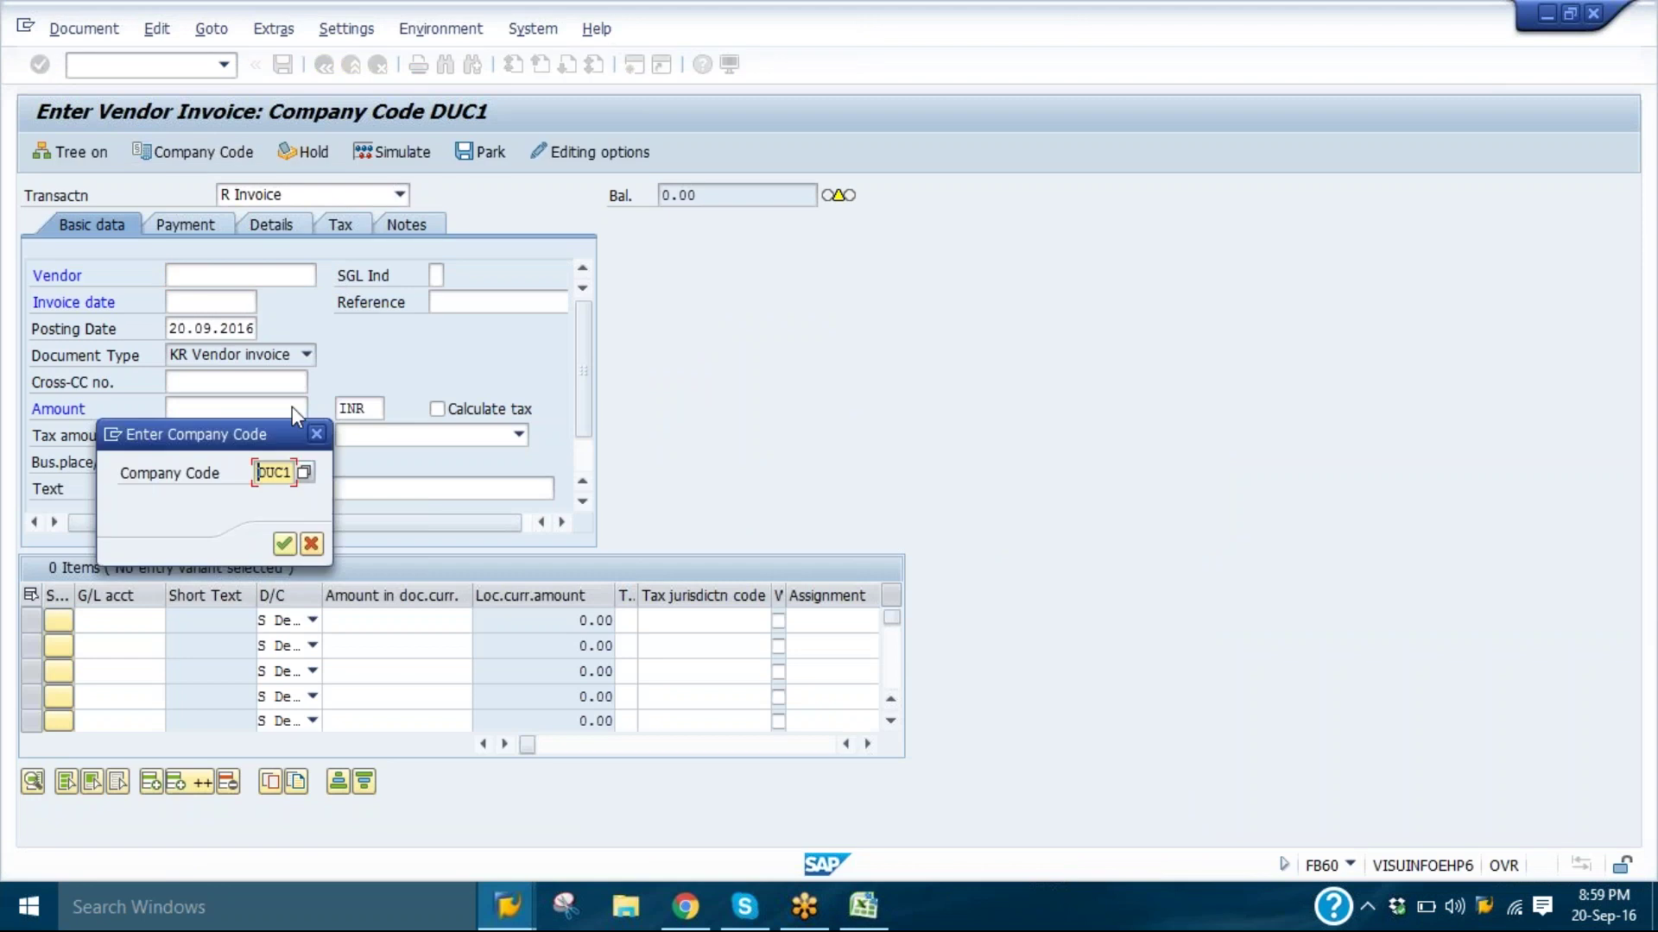
type("moz1")
key("Return")
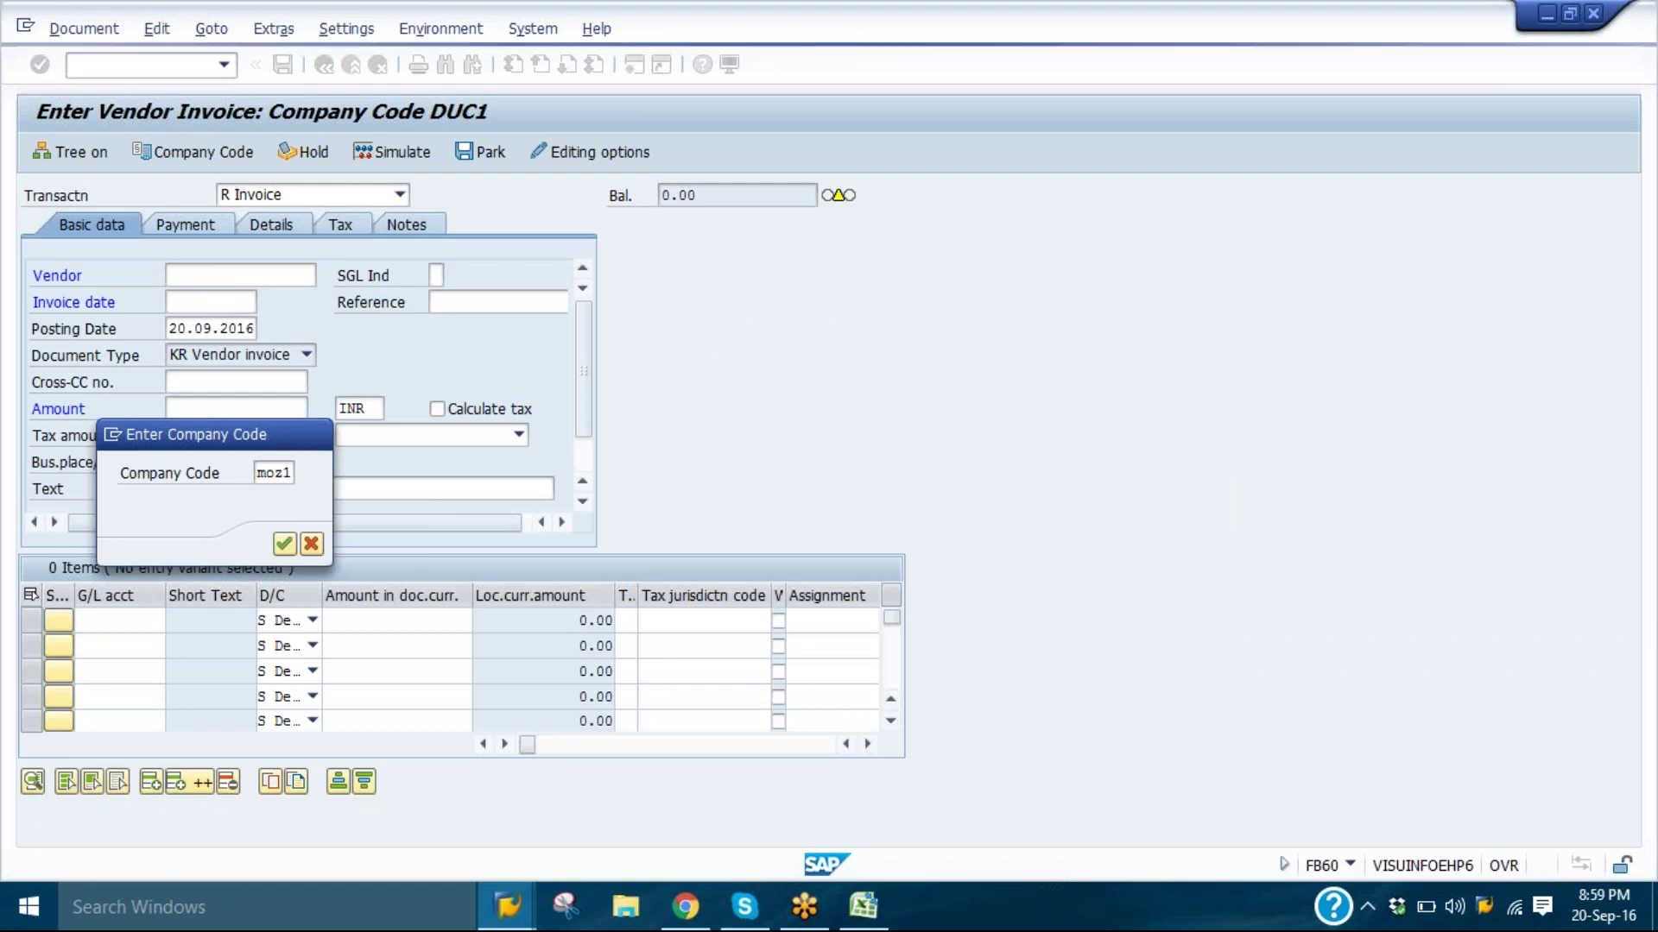
left_click(330, 273)
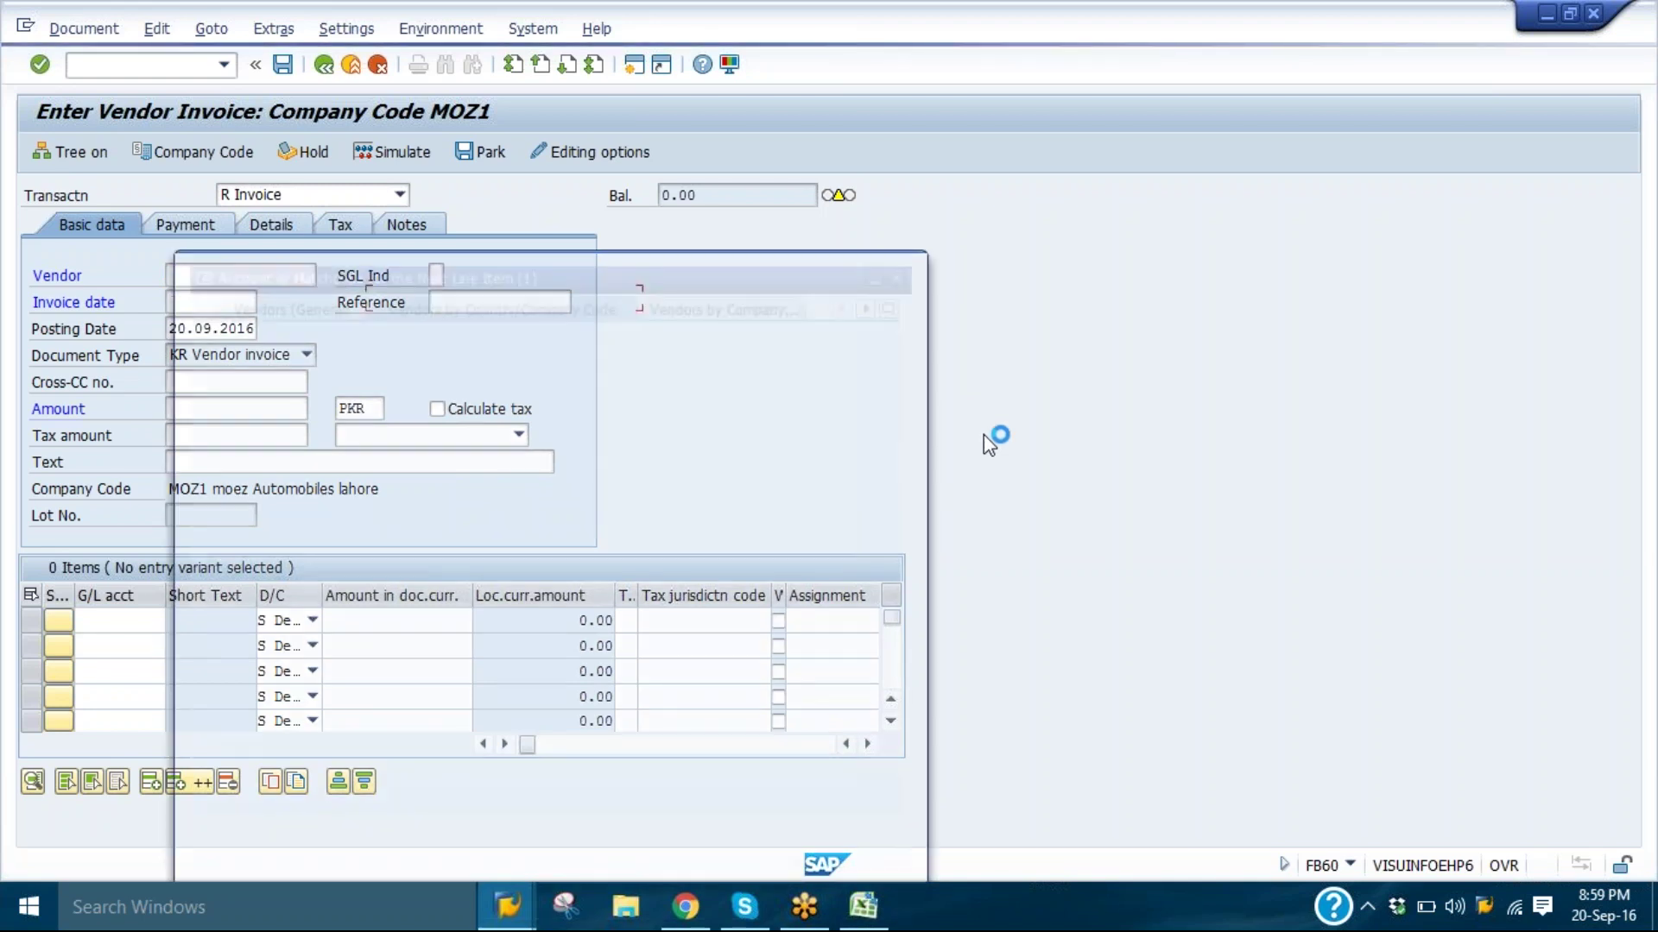
left_click(831, 840)
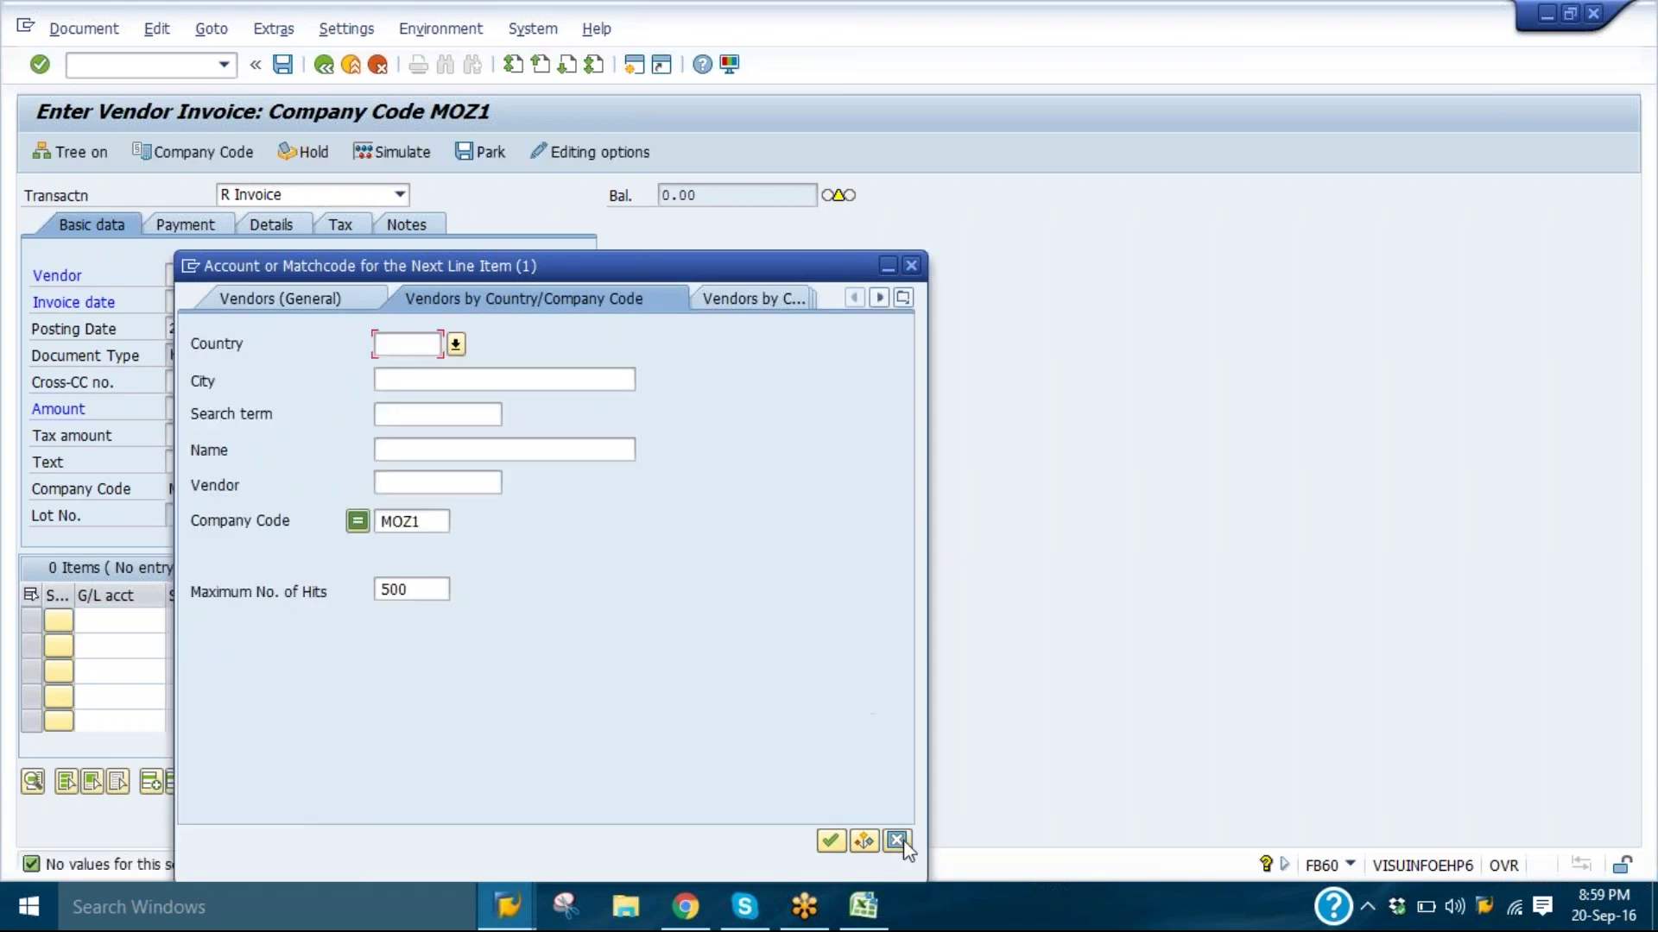
key("Escape")
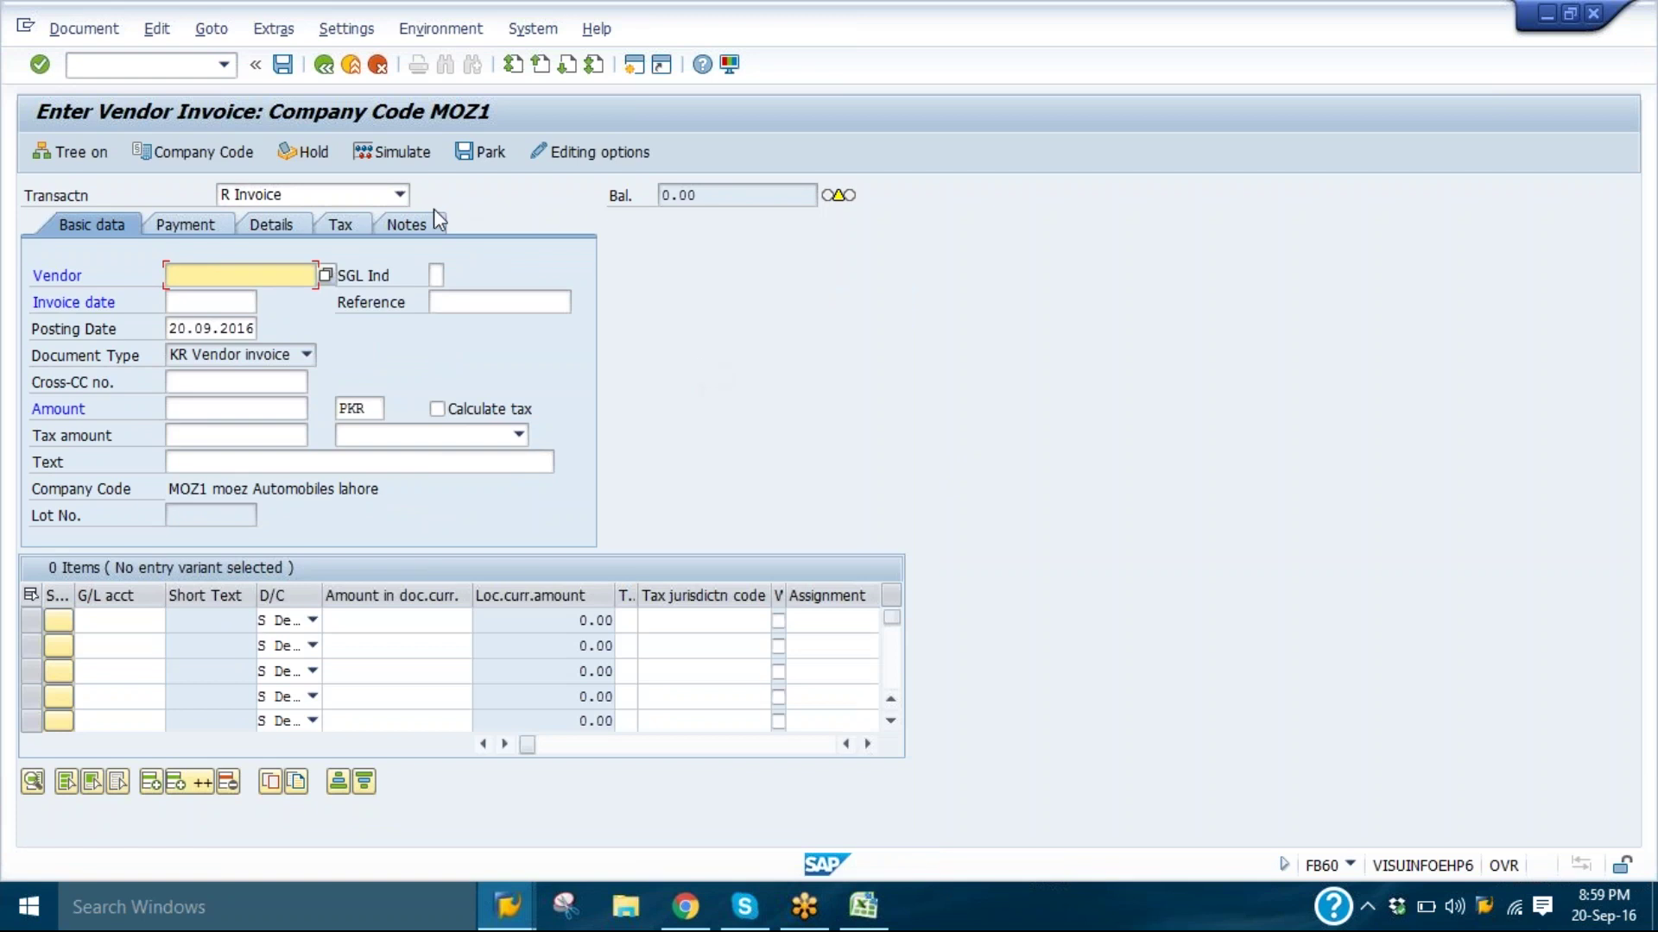
left_click(414, 161)
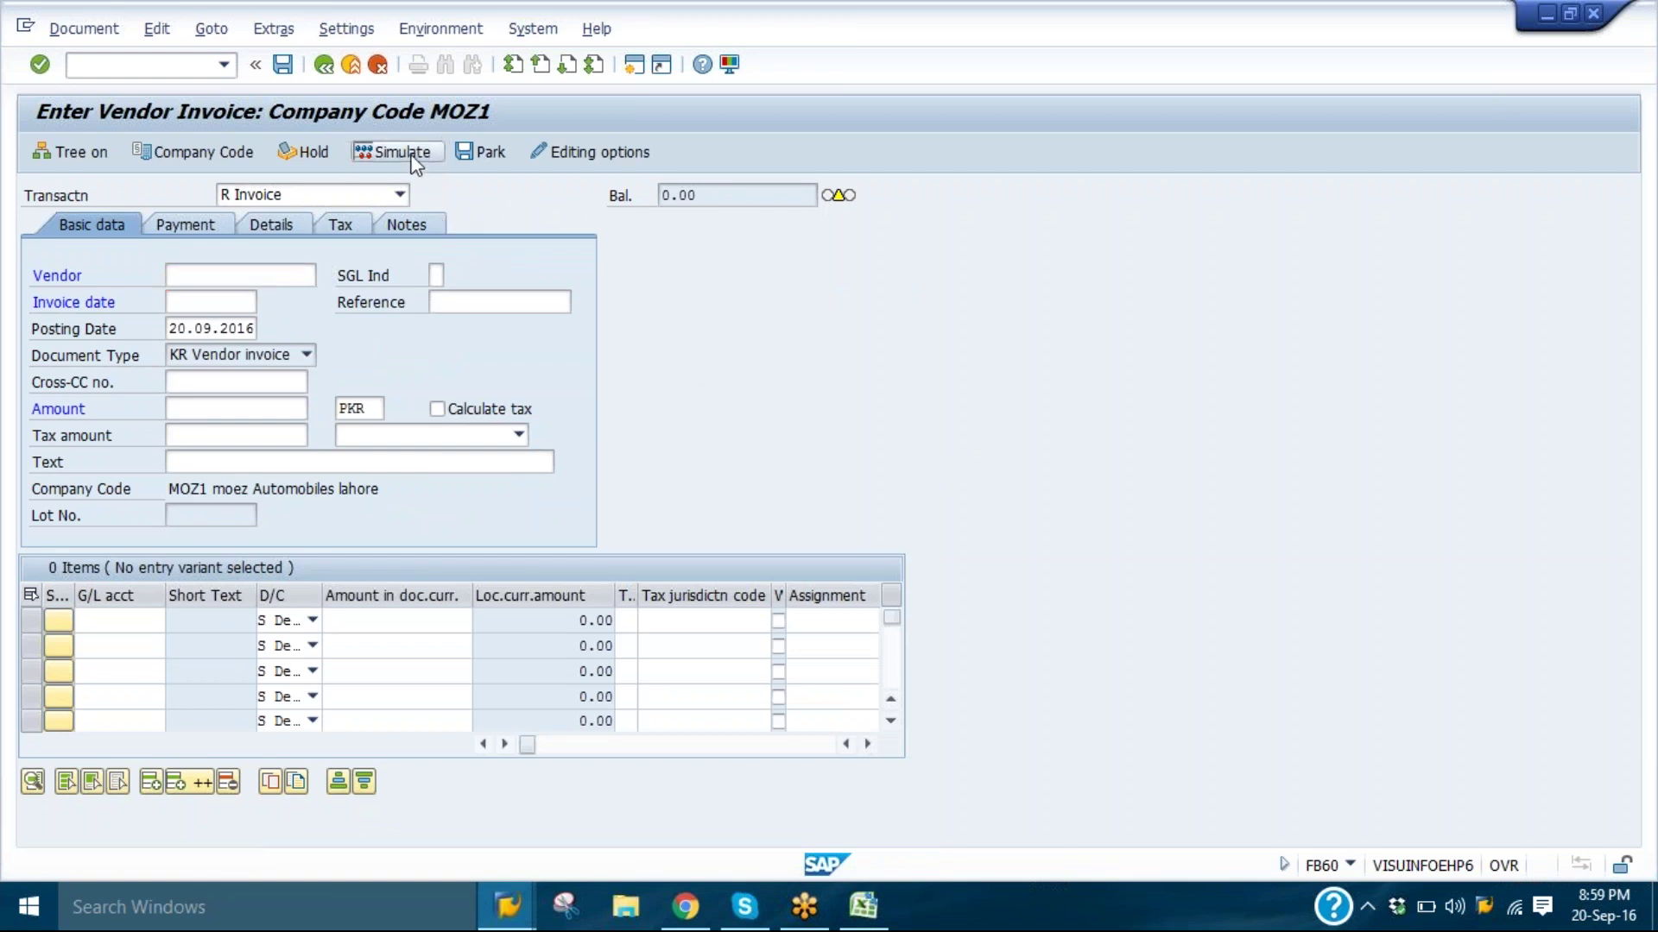
- Set the invoice's company code to MOZ2, search for its vendors, and leave the search
left_click(257, 148)
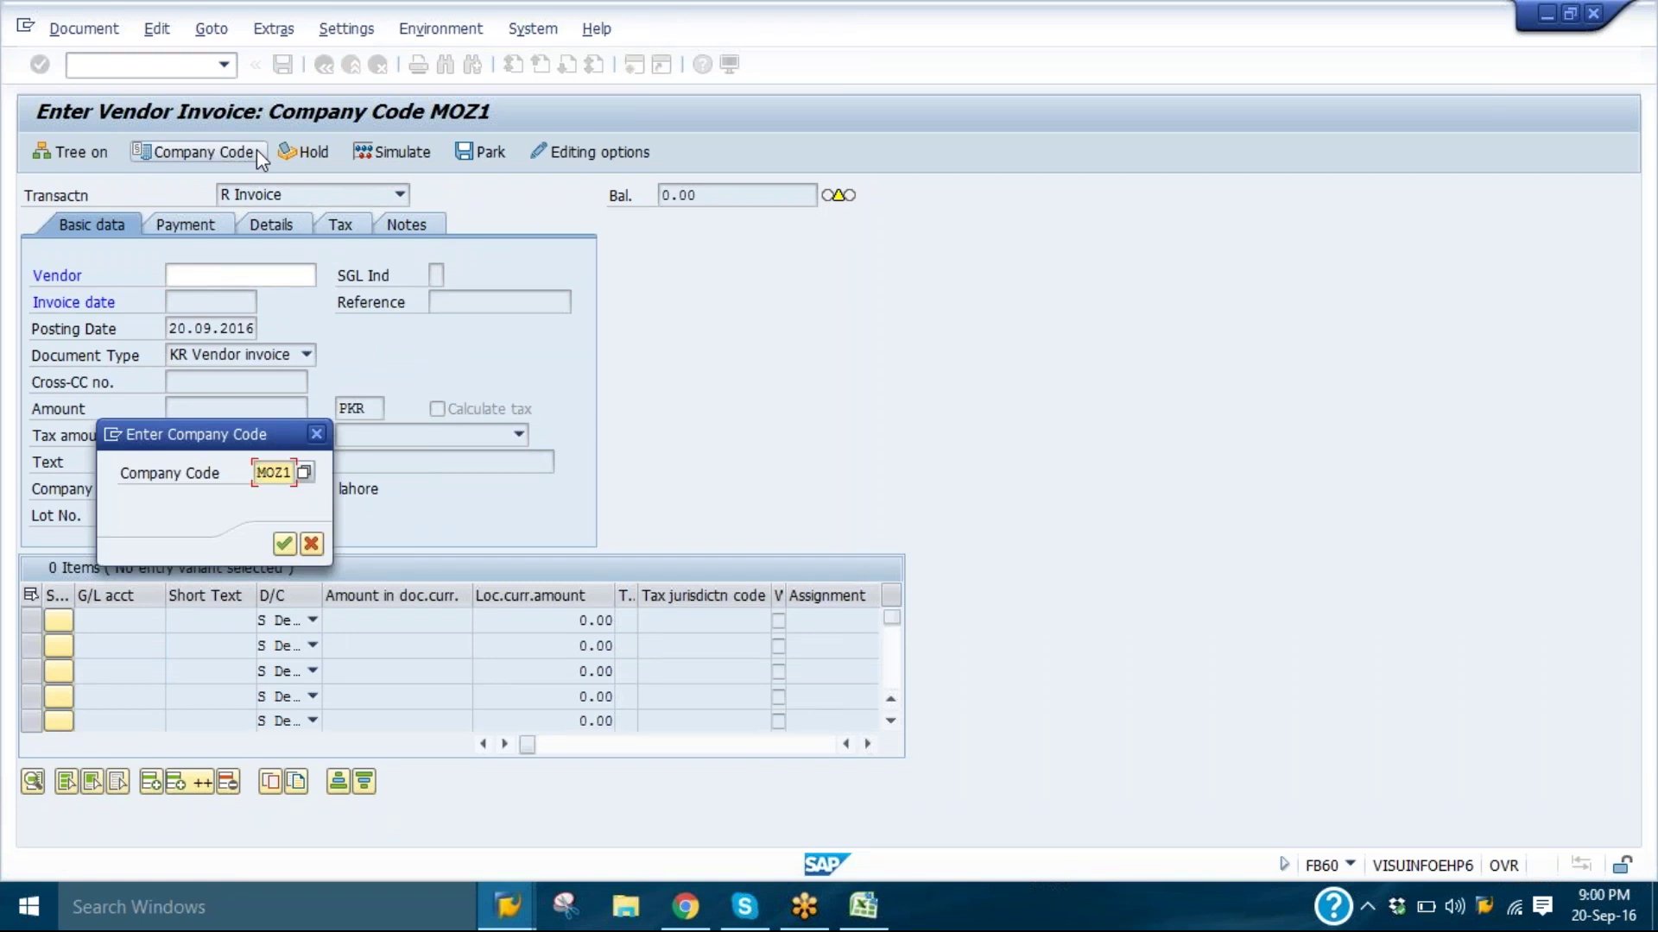
key("Right")
key("Right")
key("Right")
type("2")
key("Return")
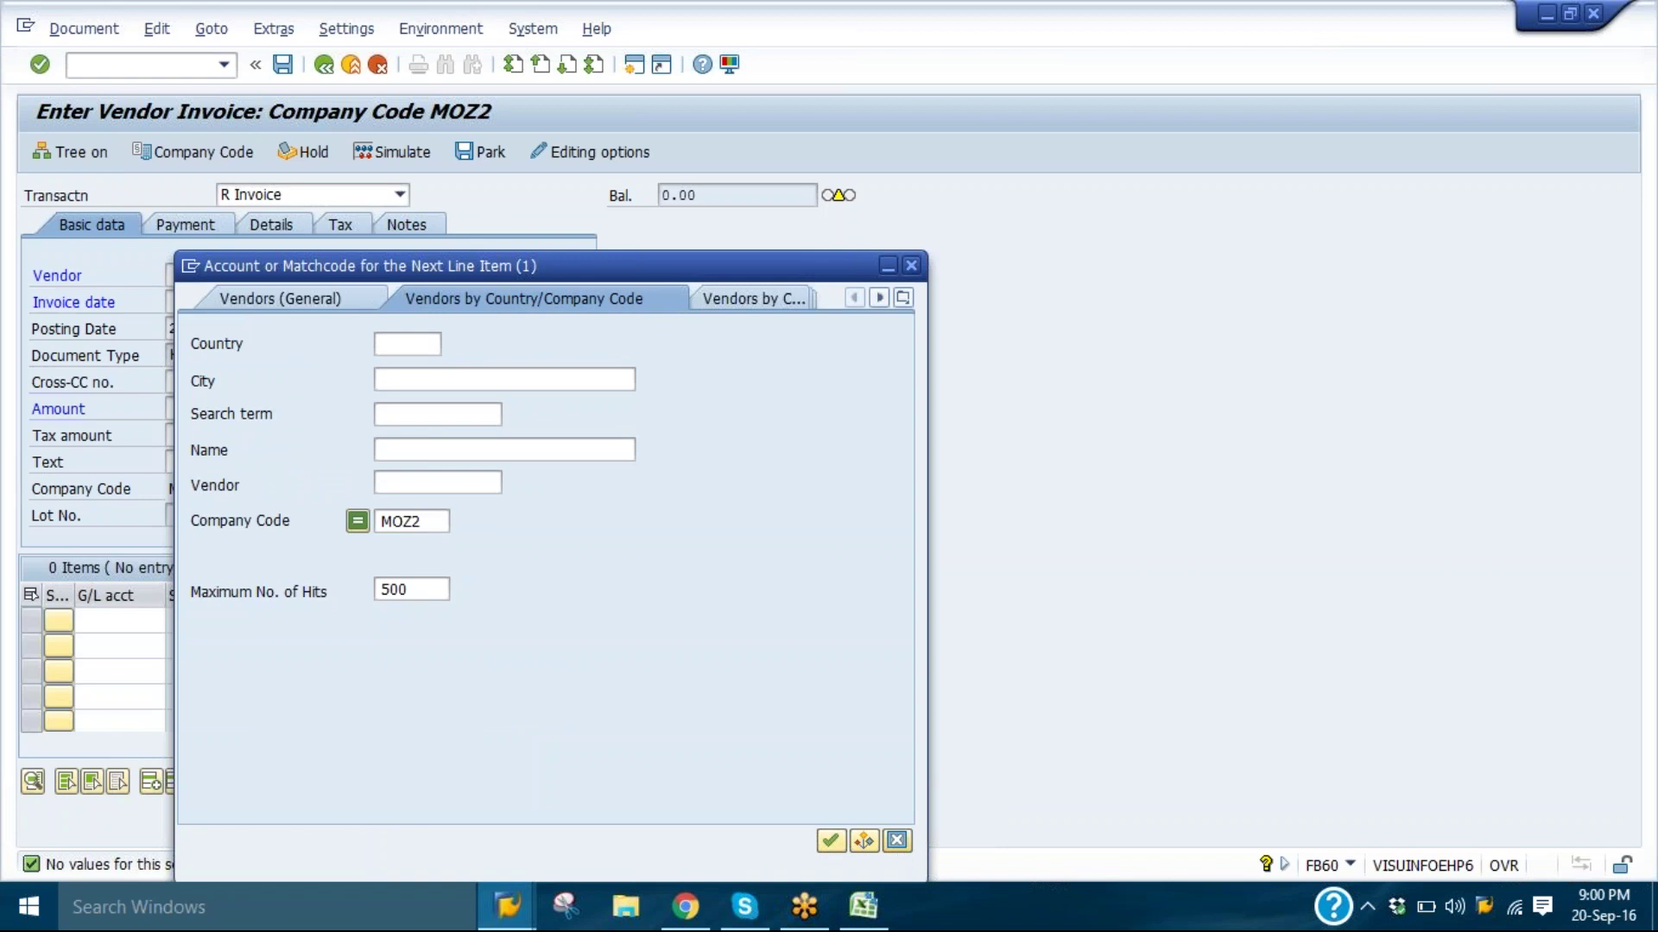
left_click(898, 840)
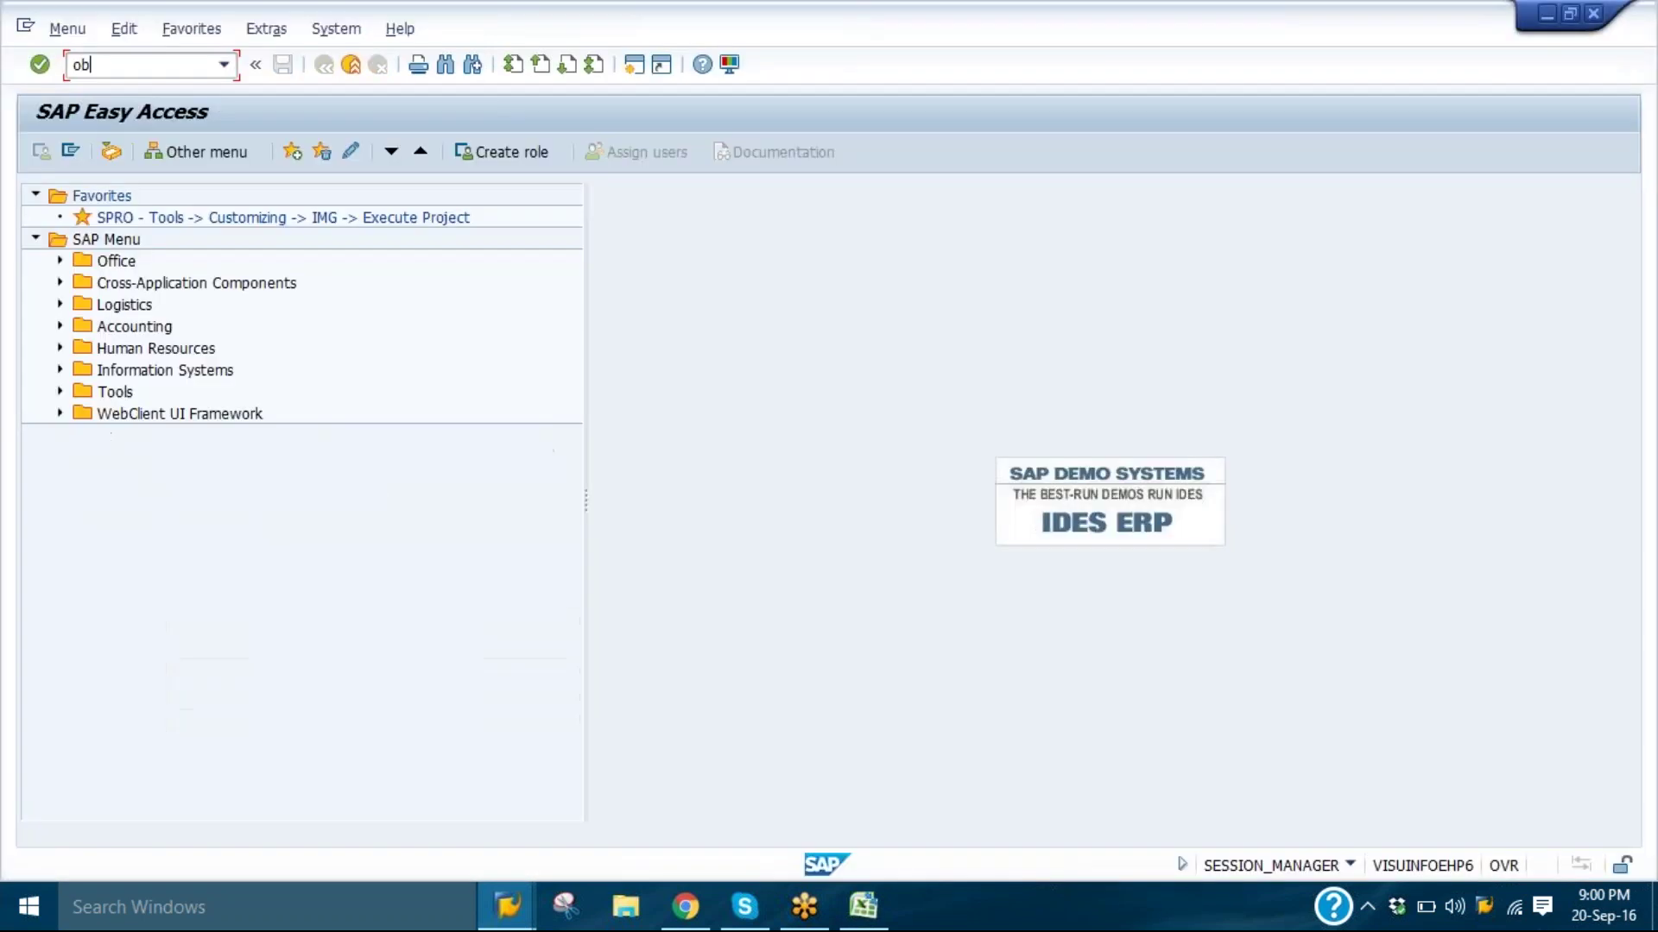
- Start transaction OBD3 and position the vendor account group list at MOZ
type("d3")
key("Return")
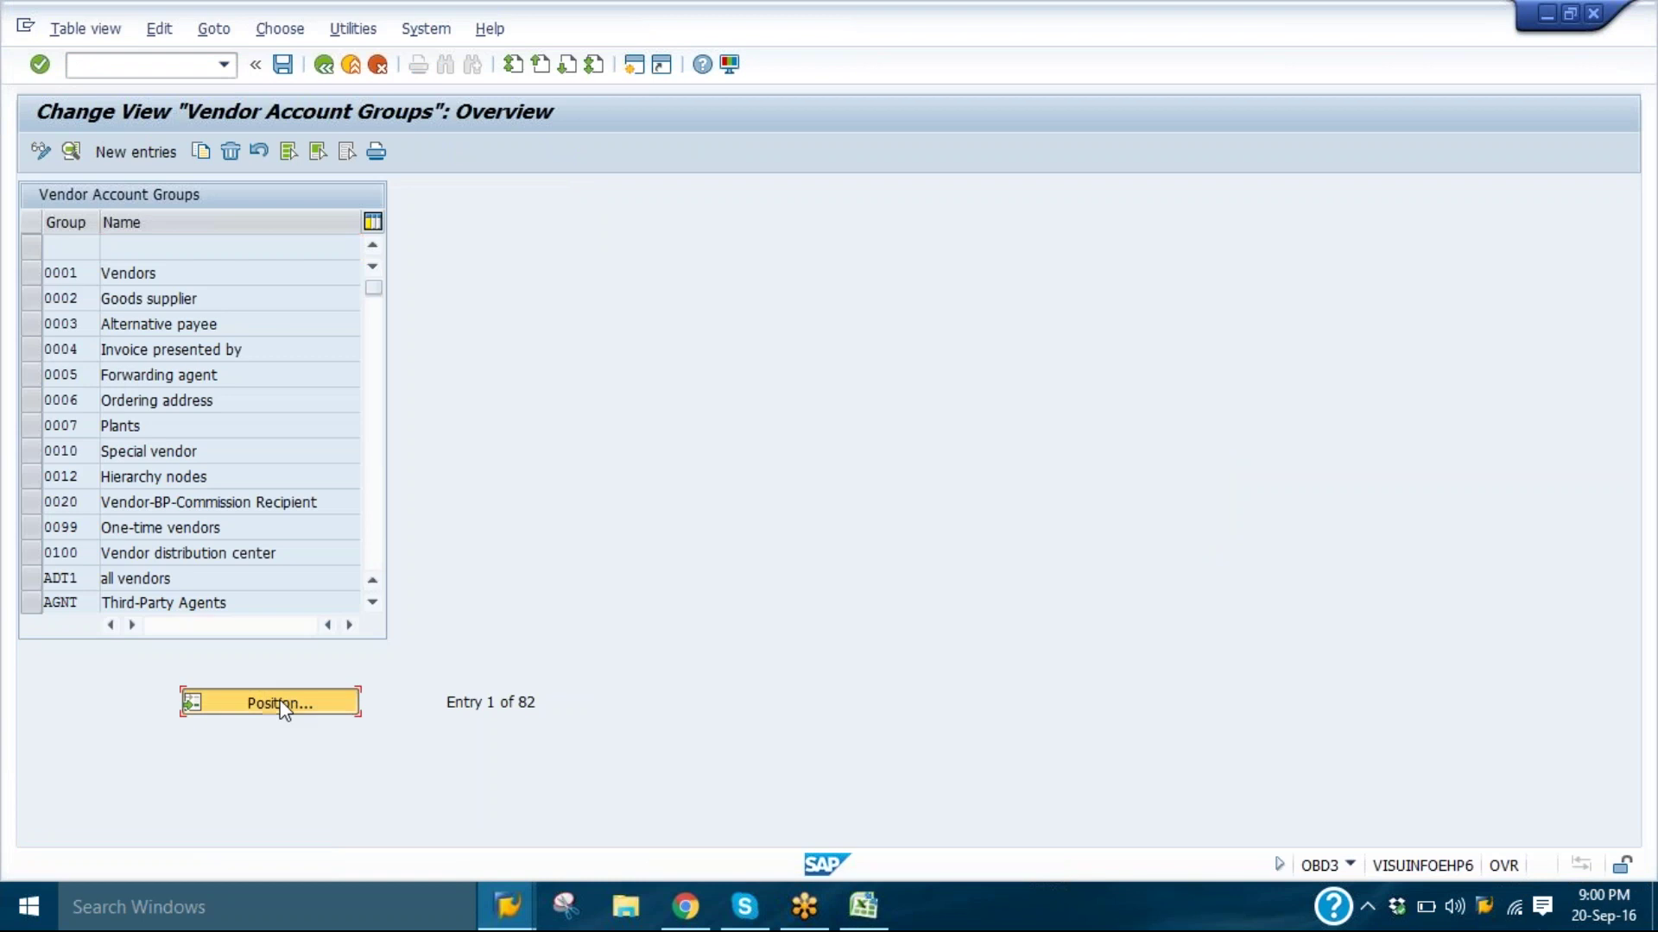
left_click(284, 704)
type("moz")
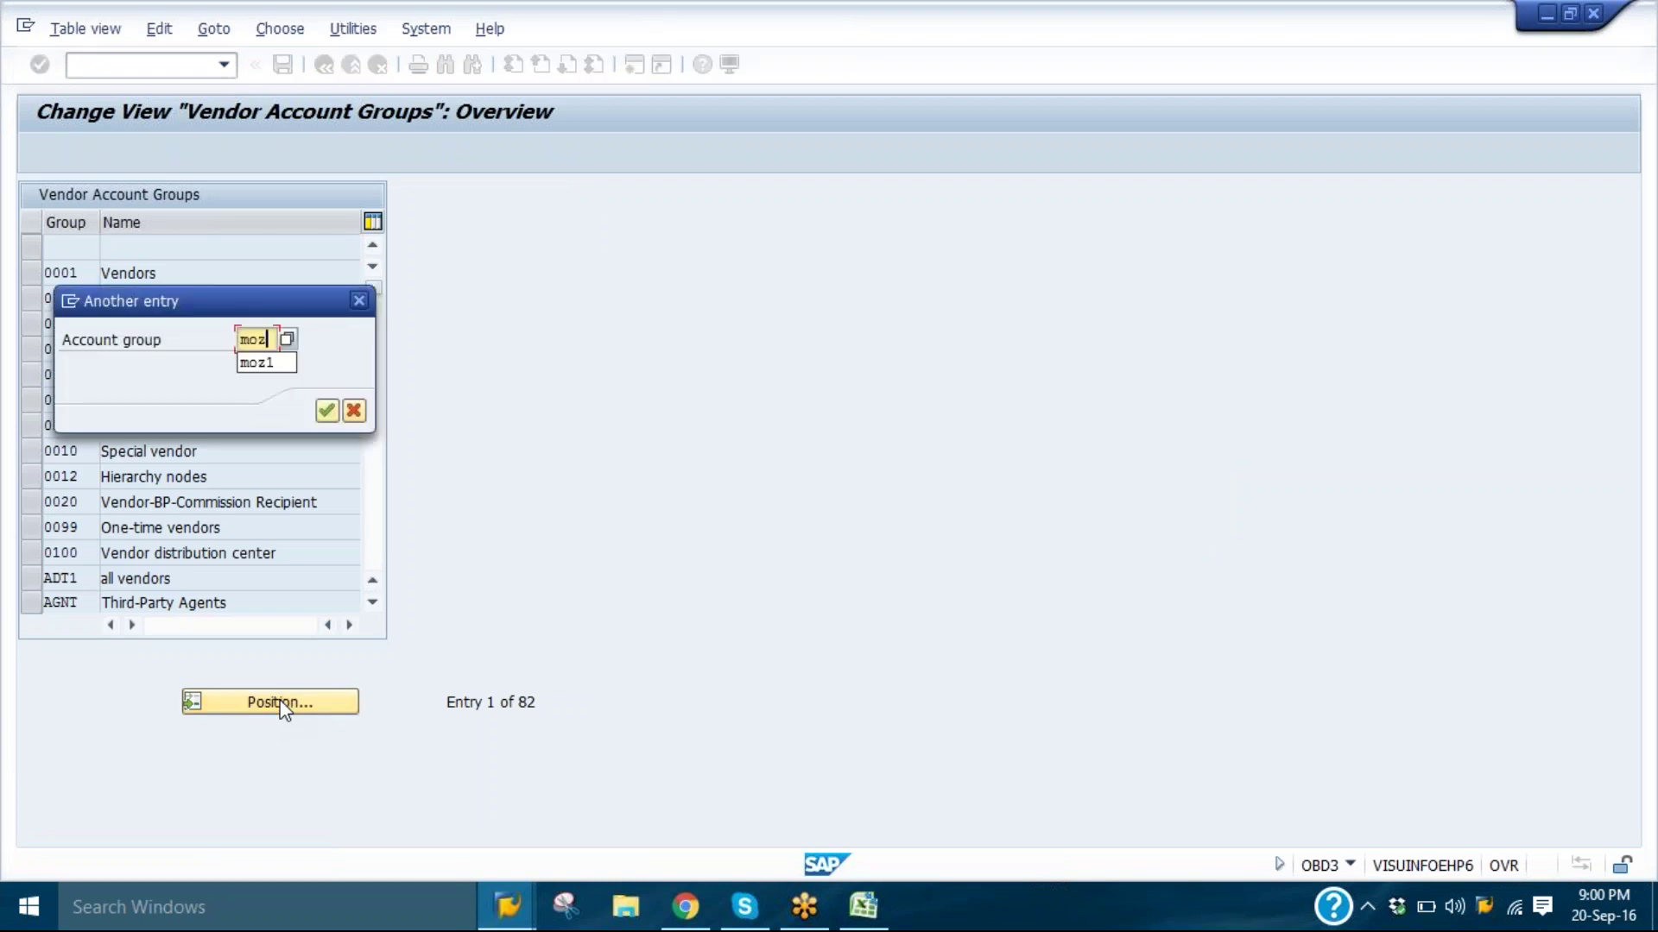
key("Return")
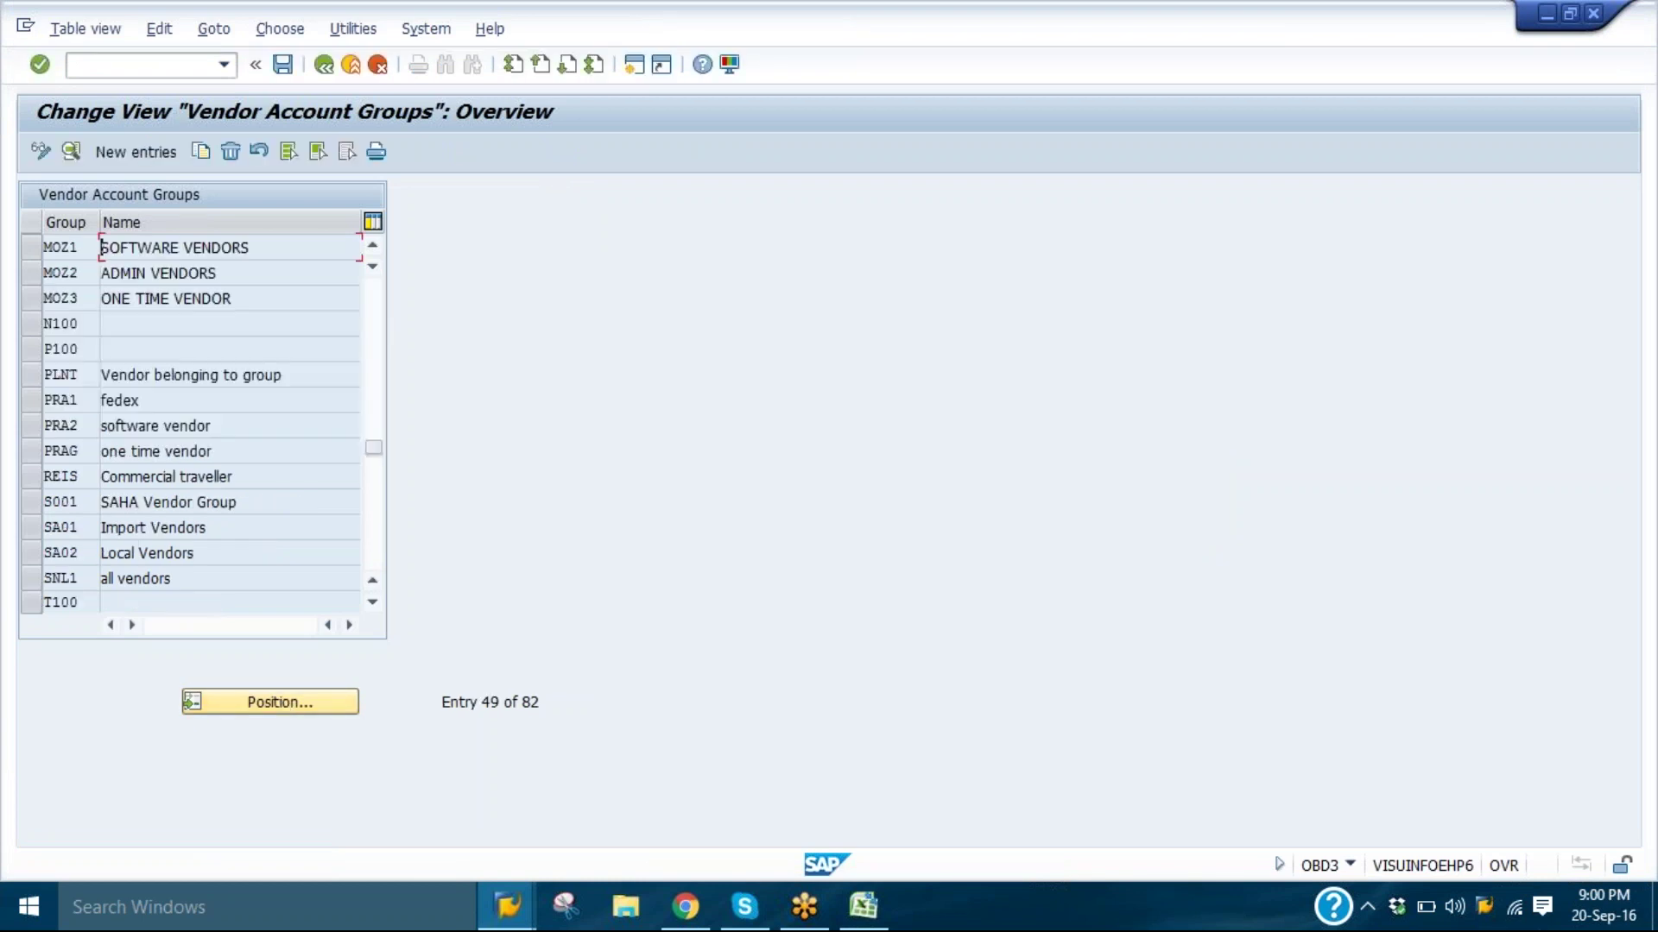
- Review the details of vendor account groups MOZ1 through MOZ3 and return to SAP Easy Access
double_click(171, 248)
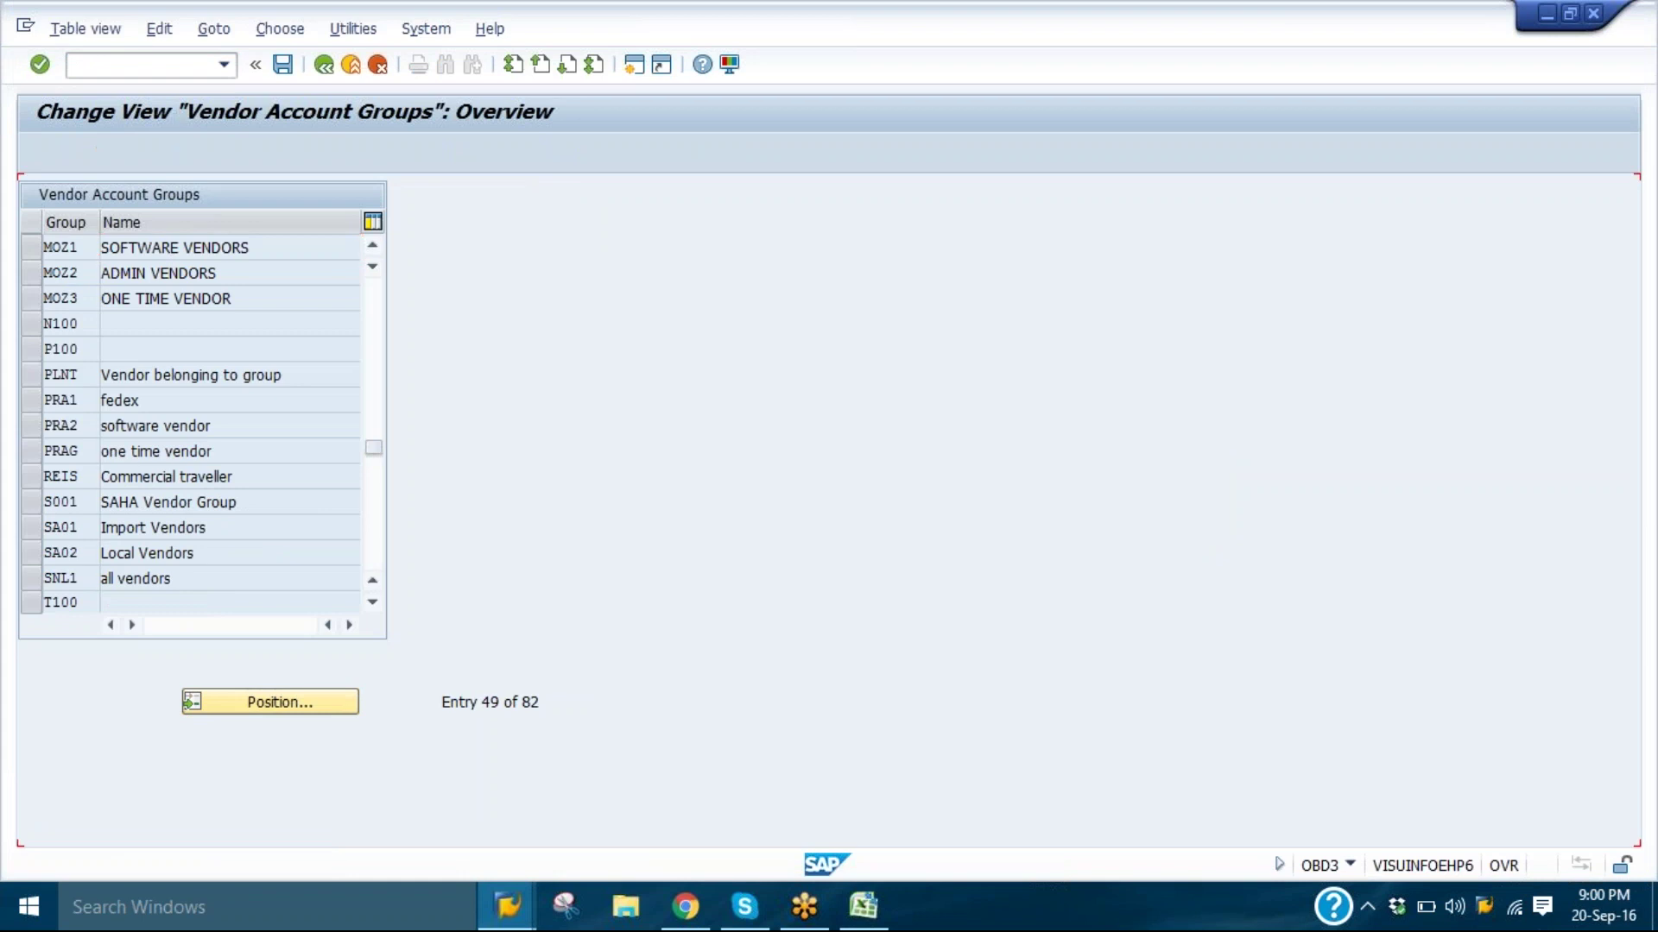
left_click(353, 153)
left_click(353, 153)
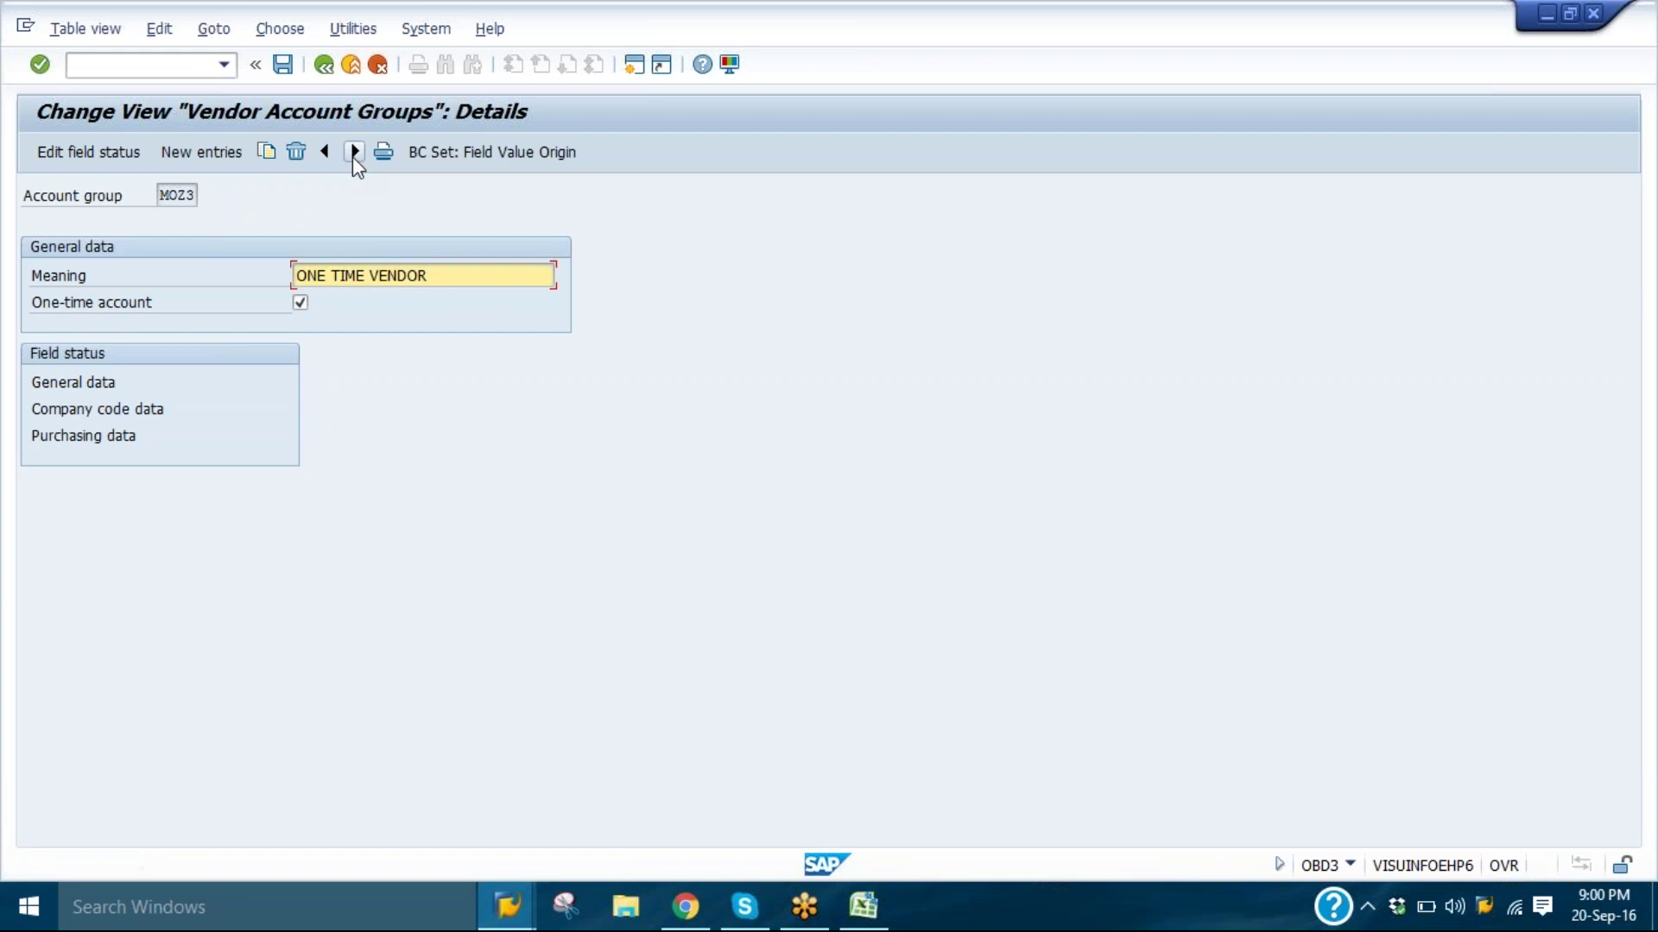
left_click(353, 154)
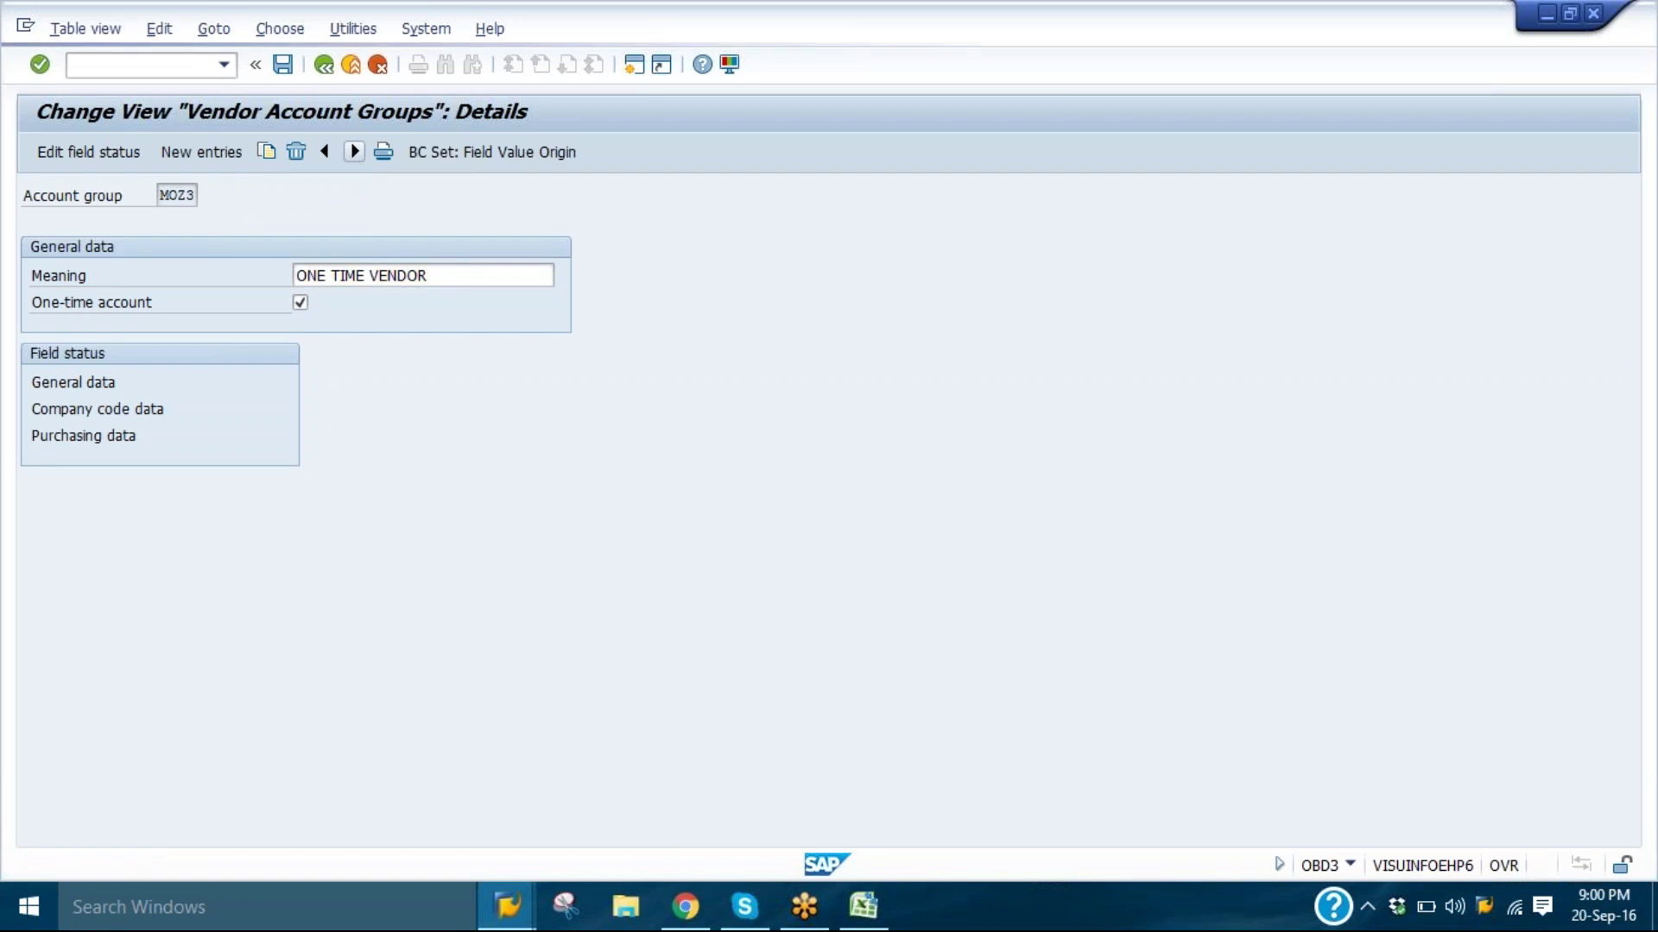
left_click(348, 67)
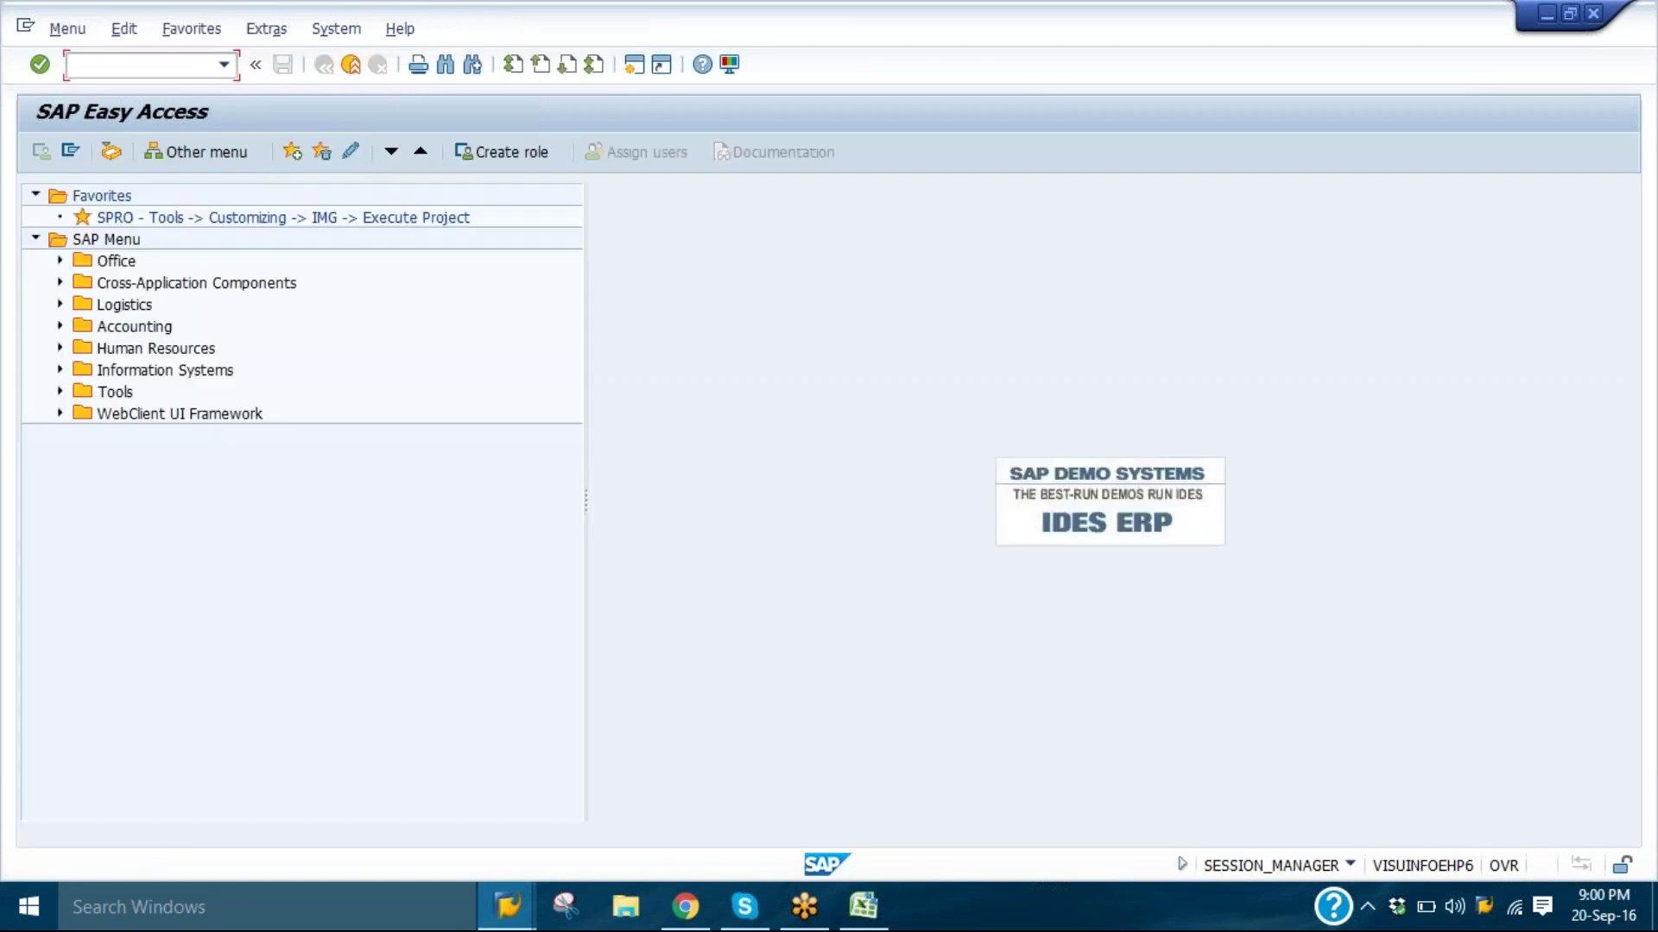
- Open the assignment of vendor account groups to number ranges (OBAS) and position the list at MO
type("o")
type("bd2")
key("Return")
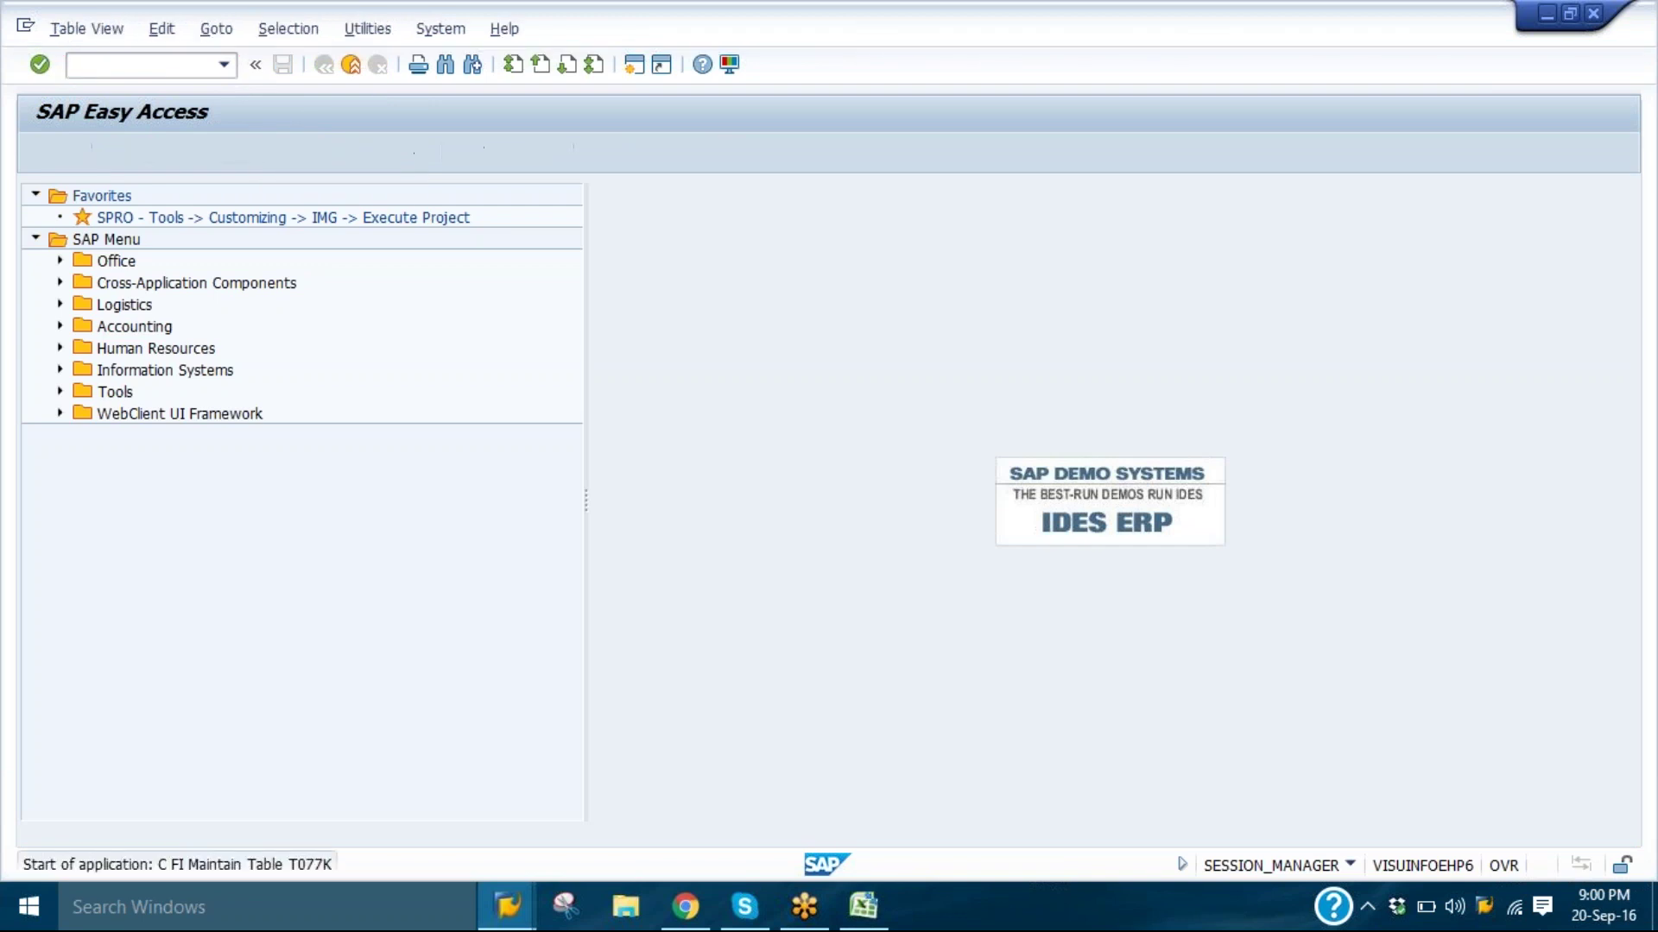
left_click(325, 697)
type("mo")
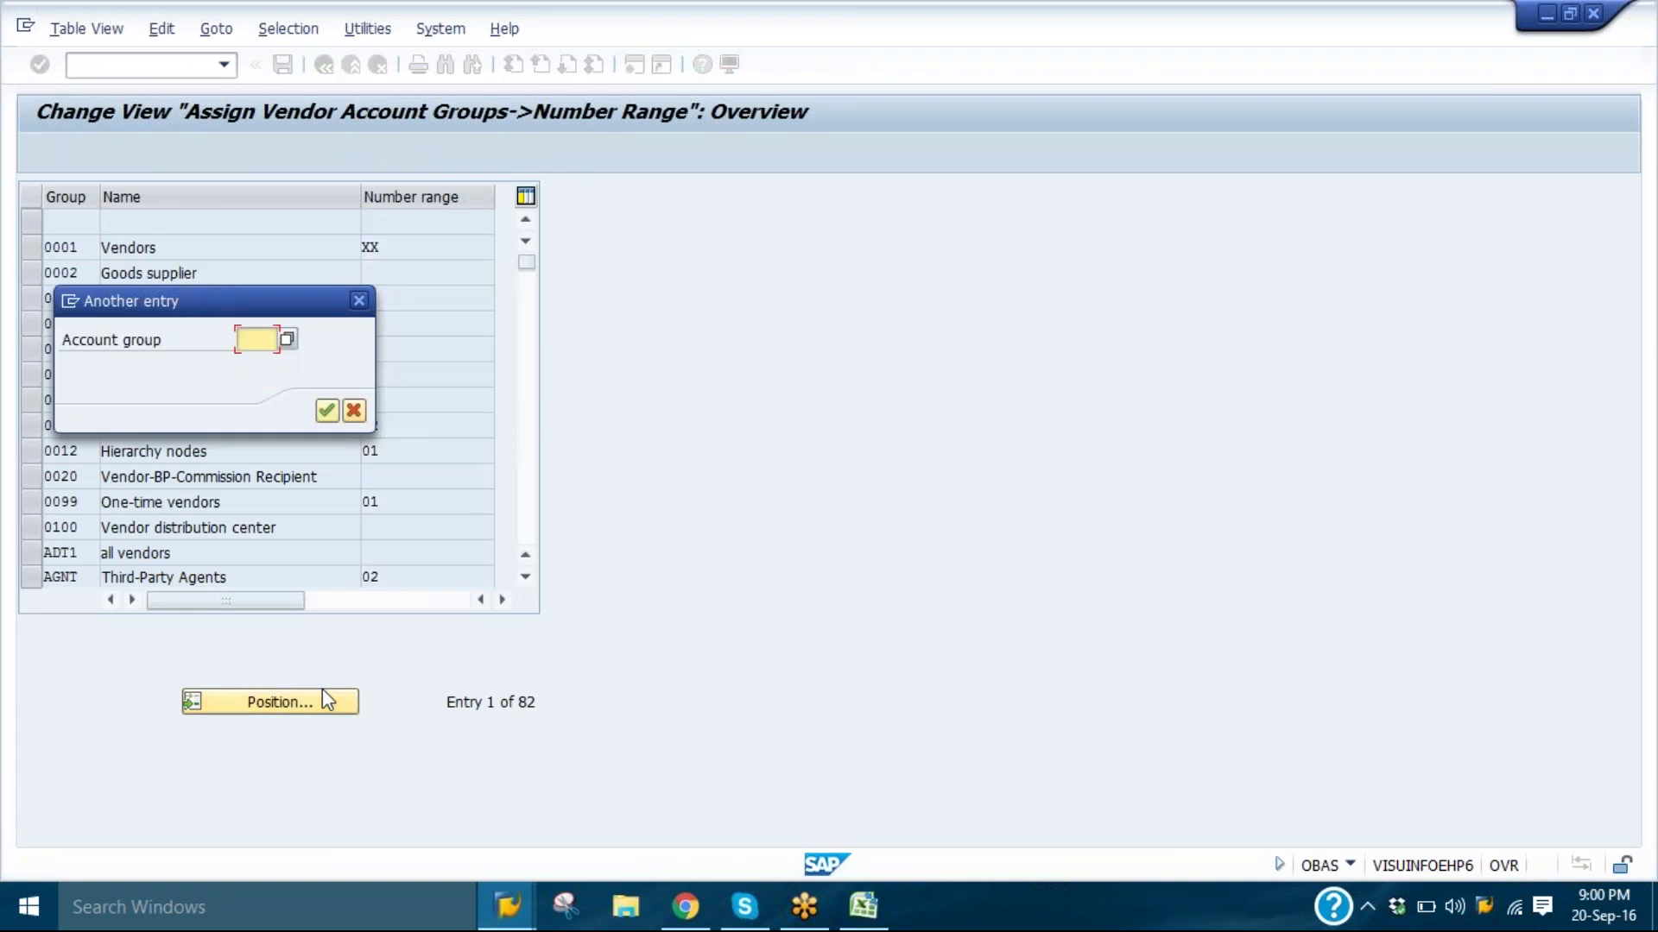
key("Return")
key("Return")
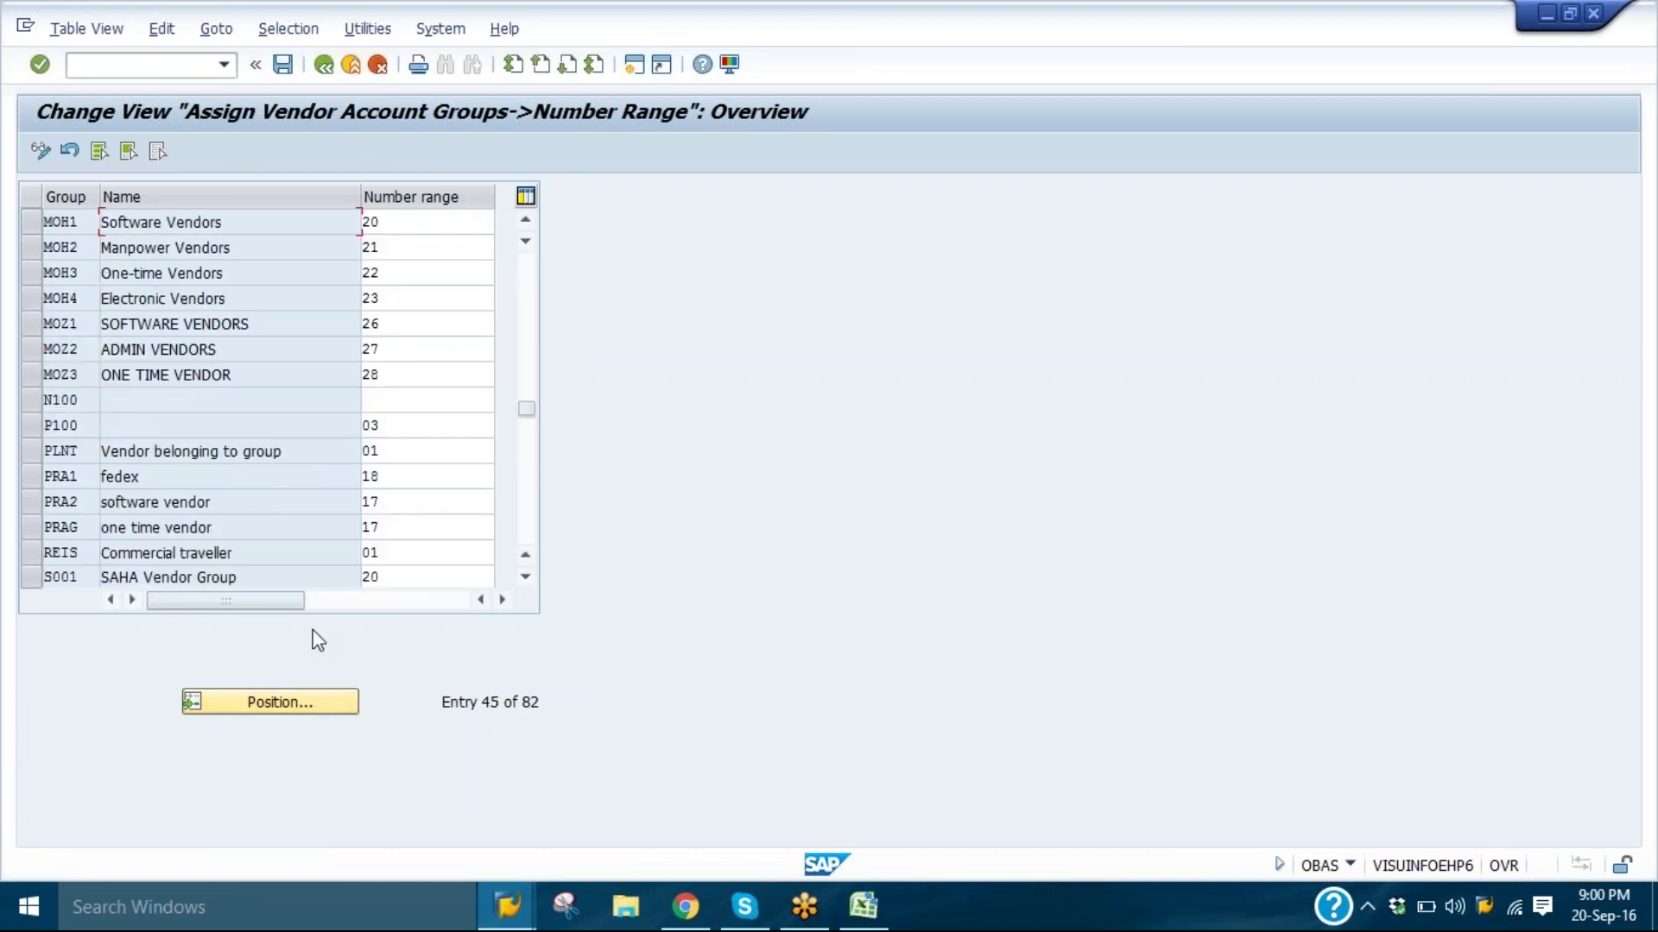
- Check the number ranges assigned to account groups MOZ1 to MOZ3 and exit to SAP Easy Access with /n
left_click(154, 323)
left_click(396, 324)
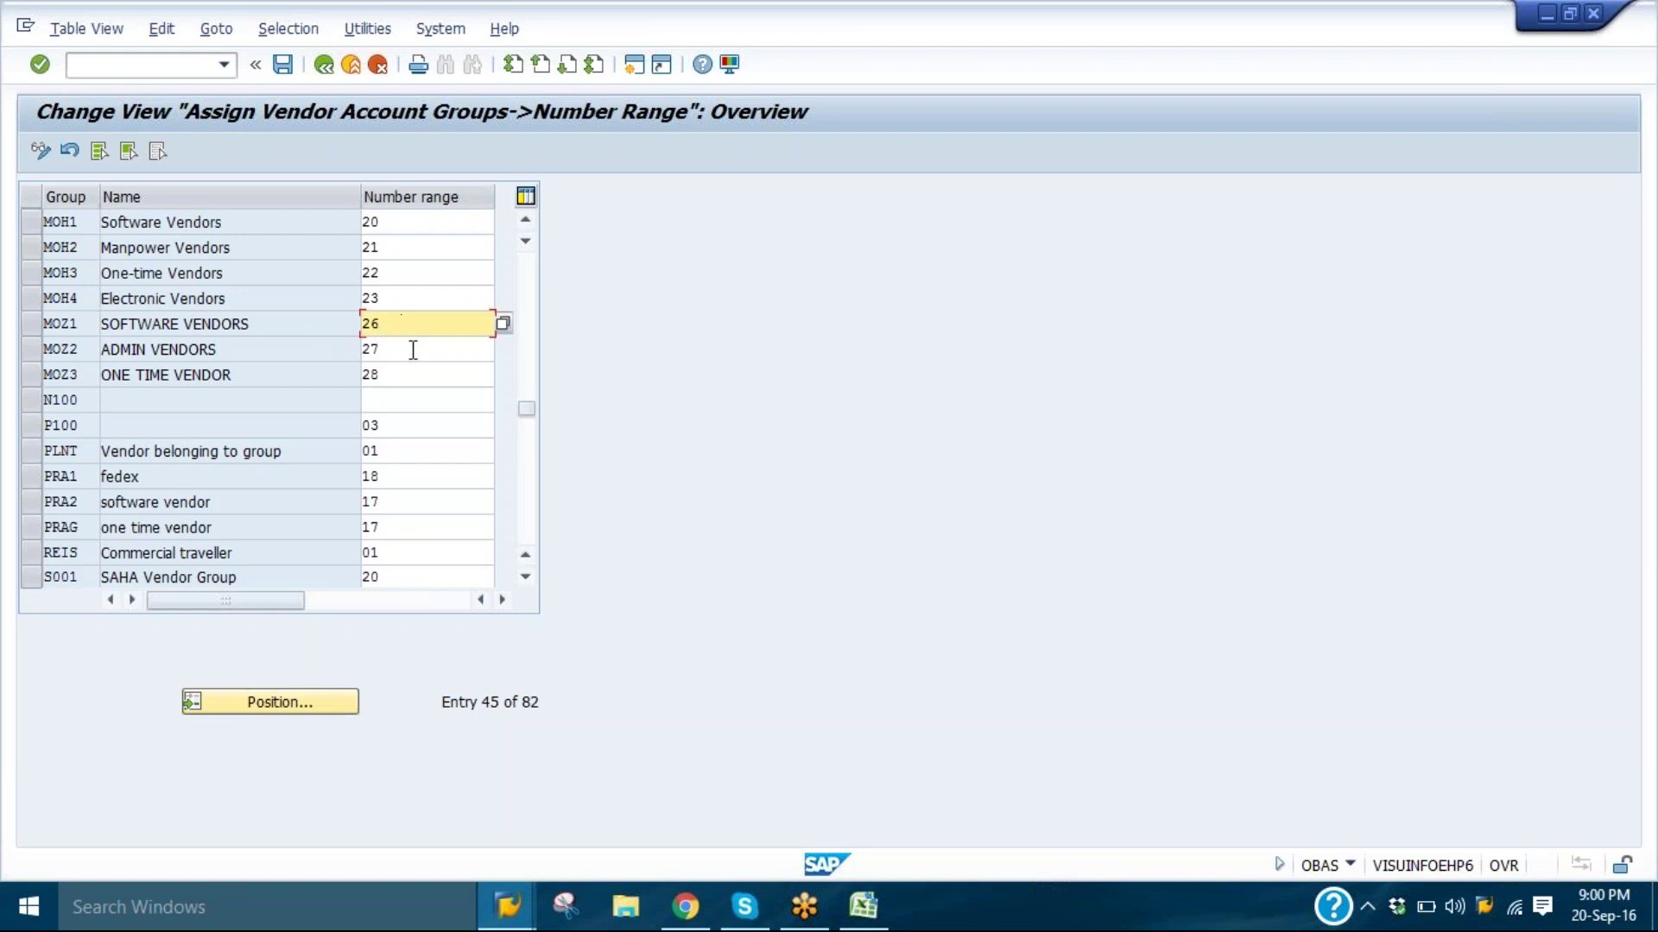
left_click(412, 372)
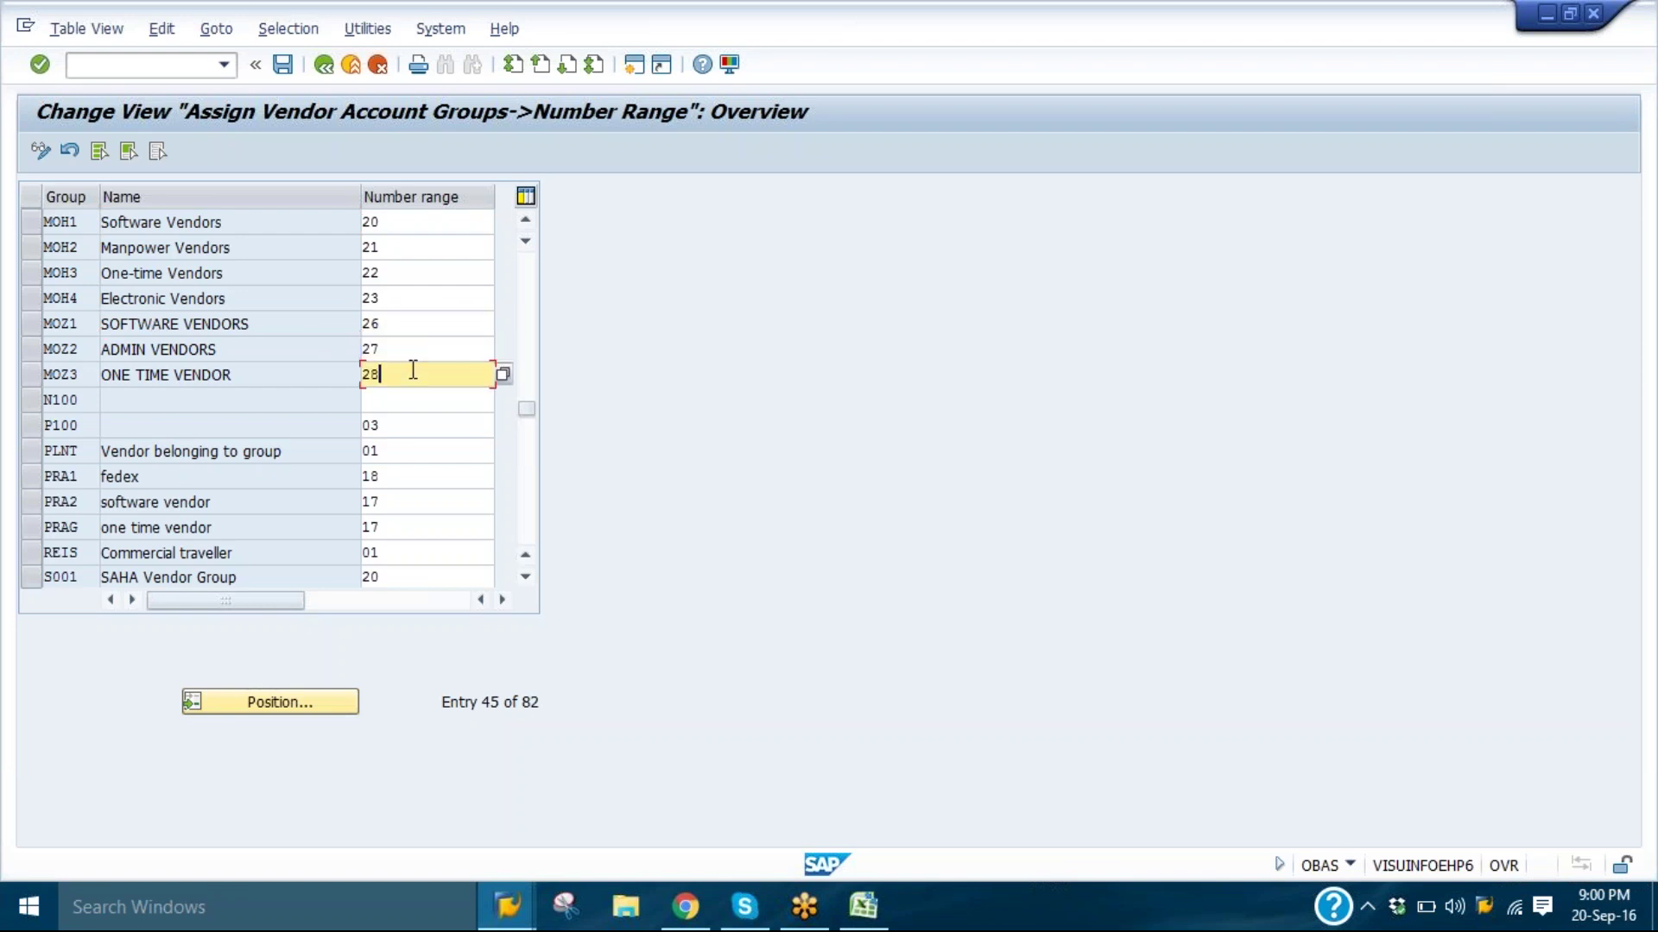
left_click(132, 66)
type("/n")
key("Return")
- Expand Accounting, Financial Accounting and Accounts Payable in the SAP Easy Access tree
type("f")
key("BackSpace")
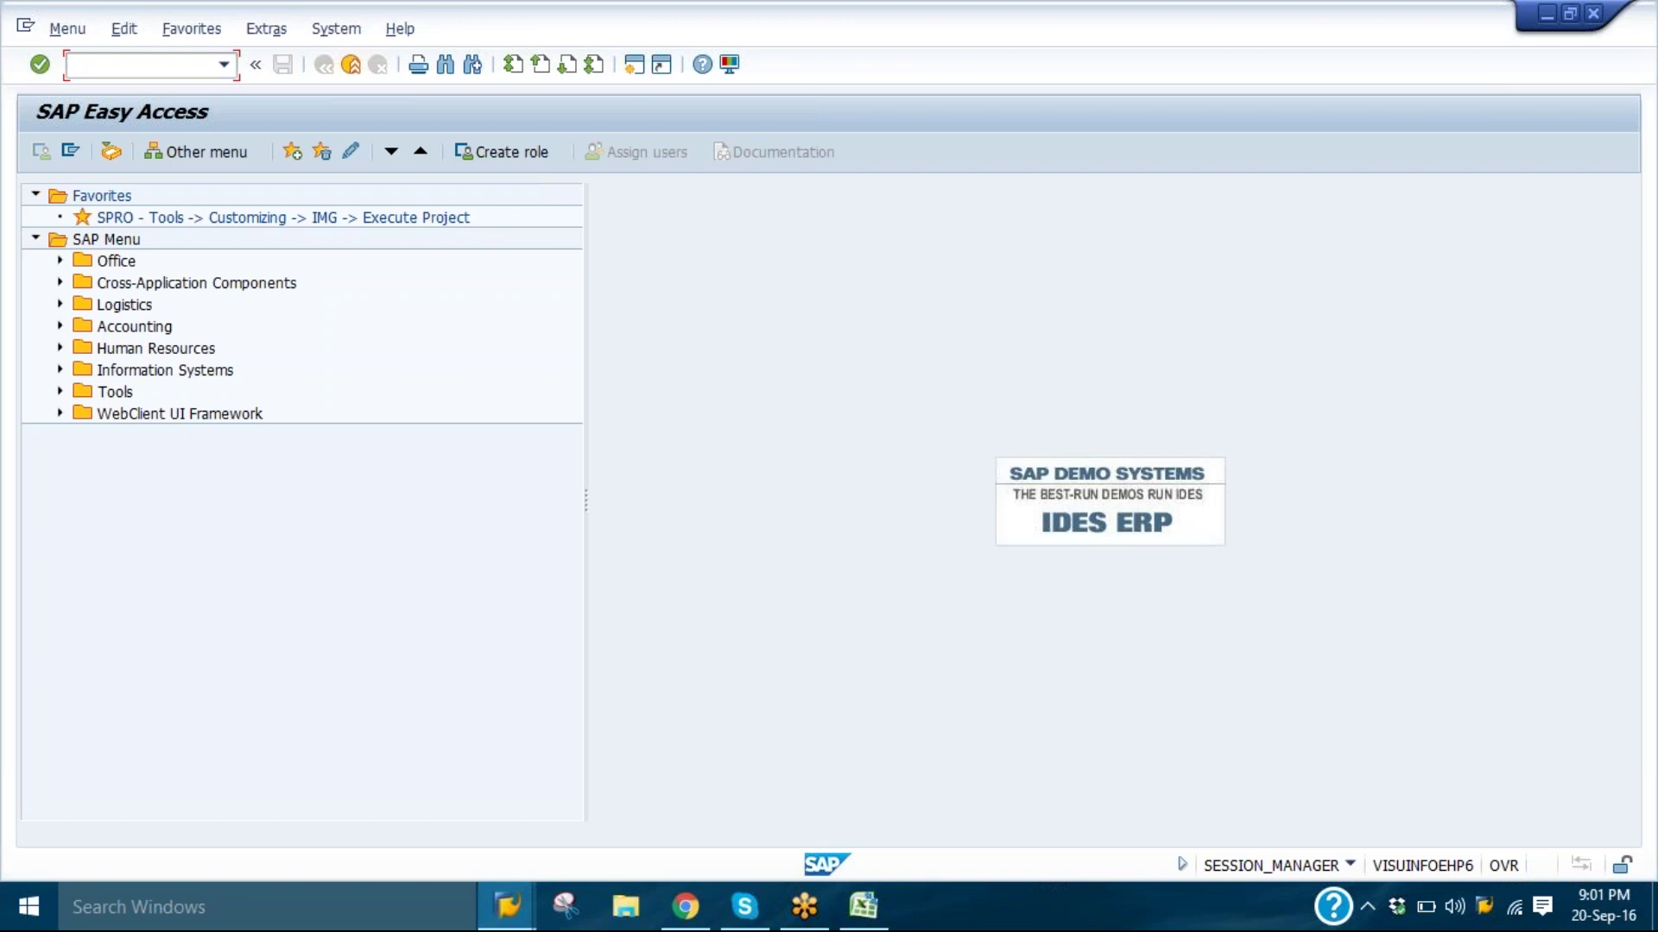
left_click(445, 64)
left_click(61, 325)
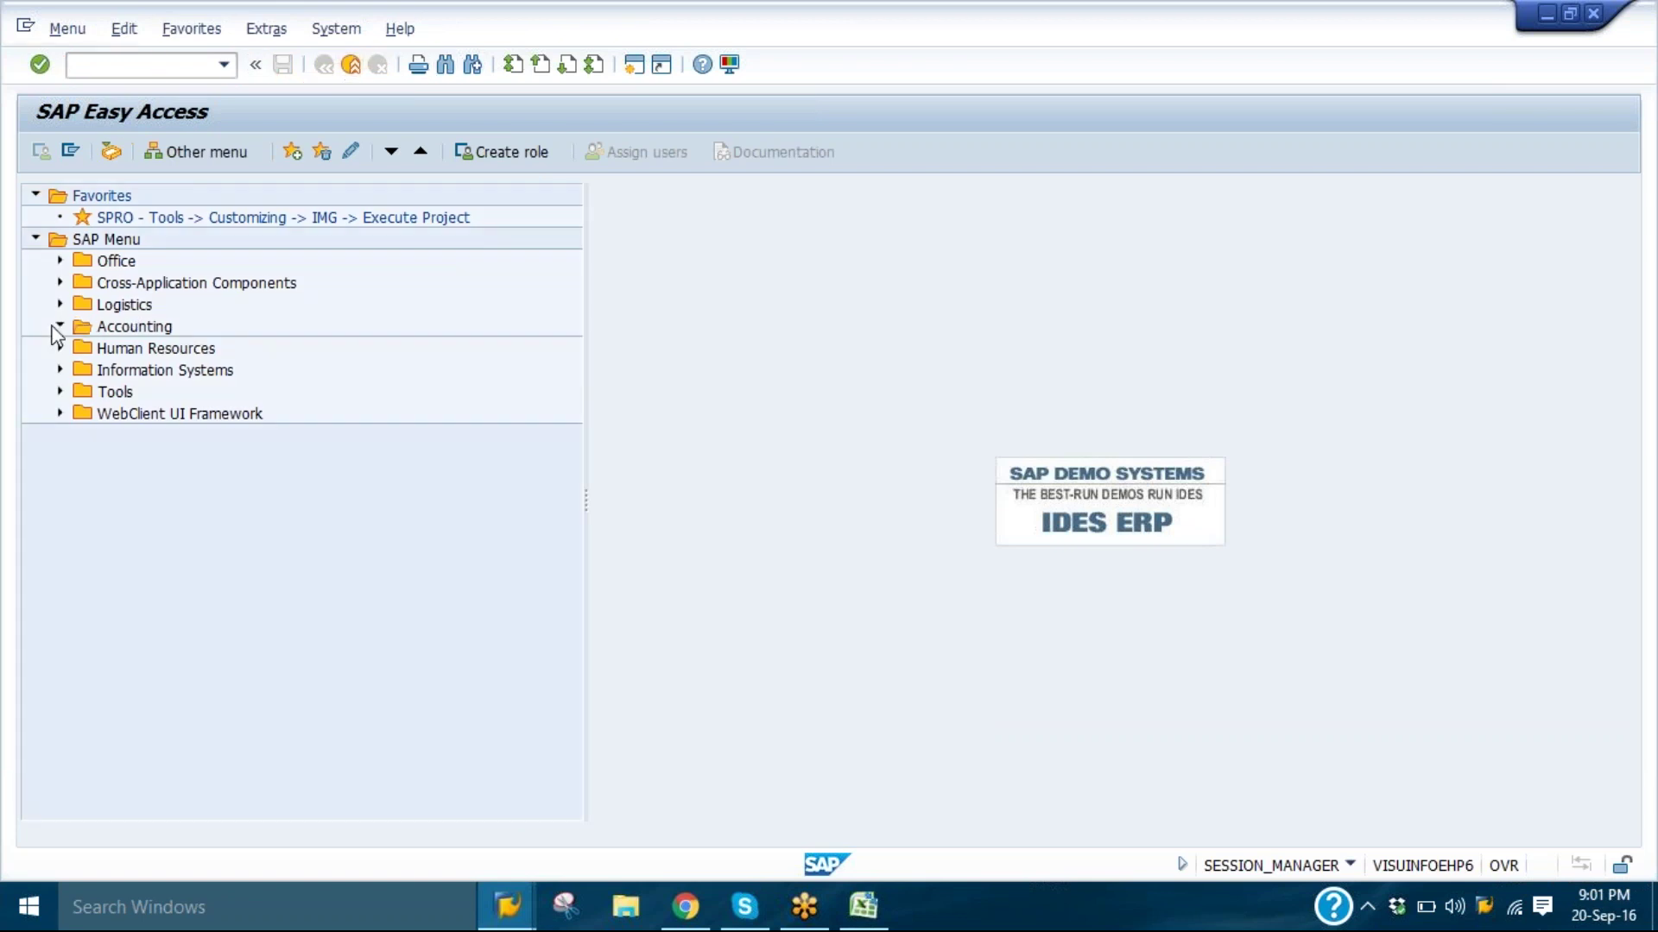
key("Down")
key("Down")
key("Down")
key("Down")
key("Down")
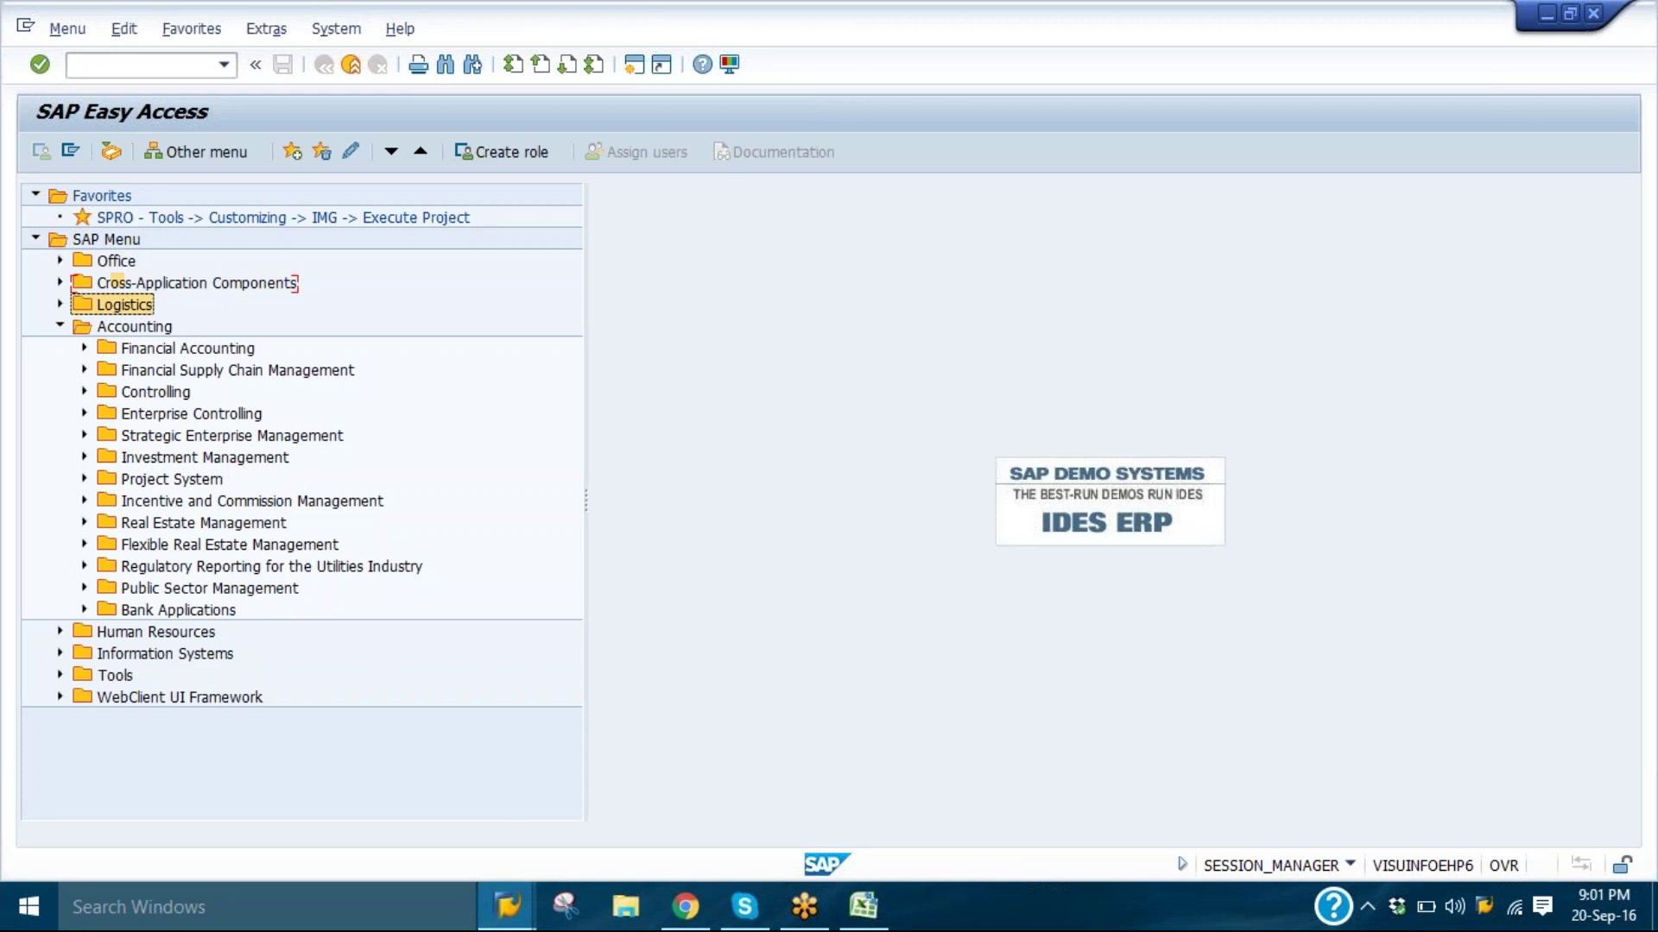
key("Right")
key("Down")
key("Down")
key("Down")
key("Down")
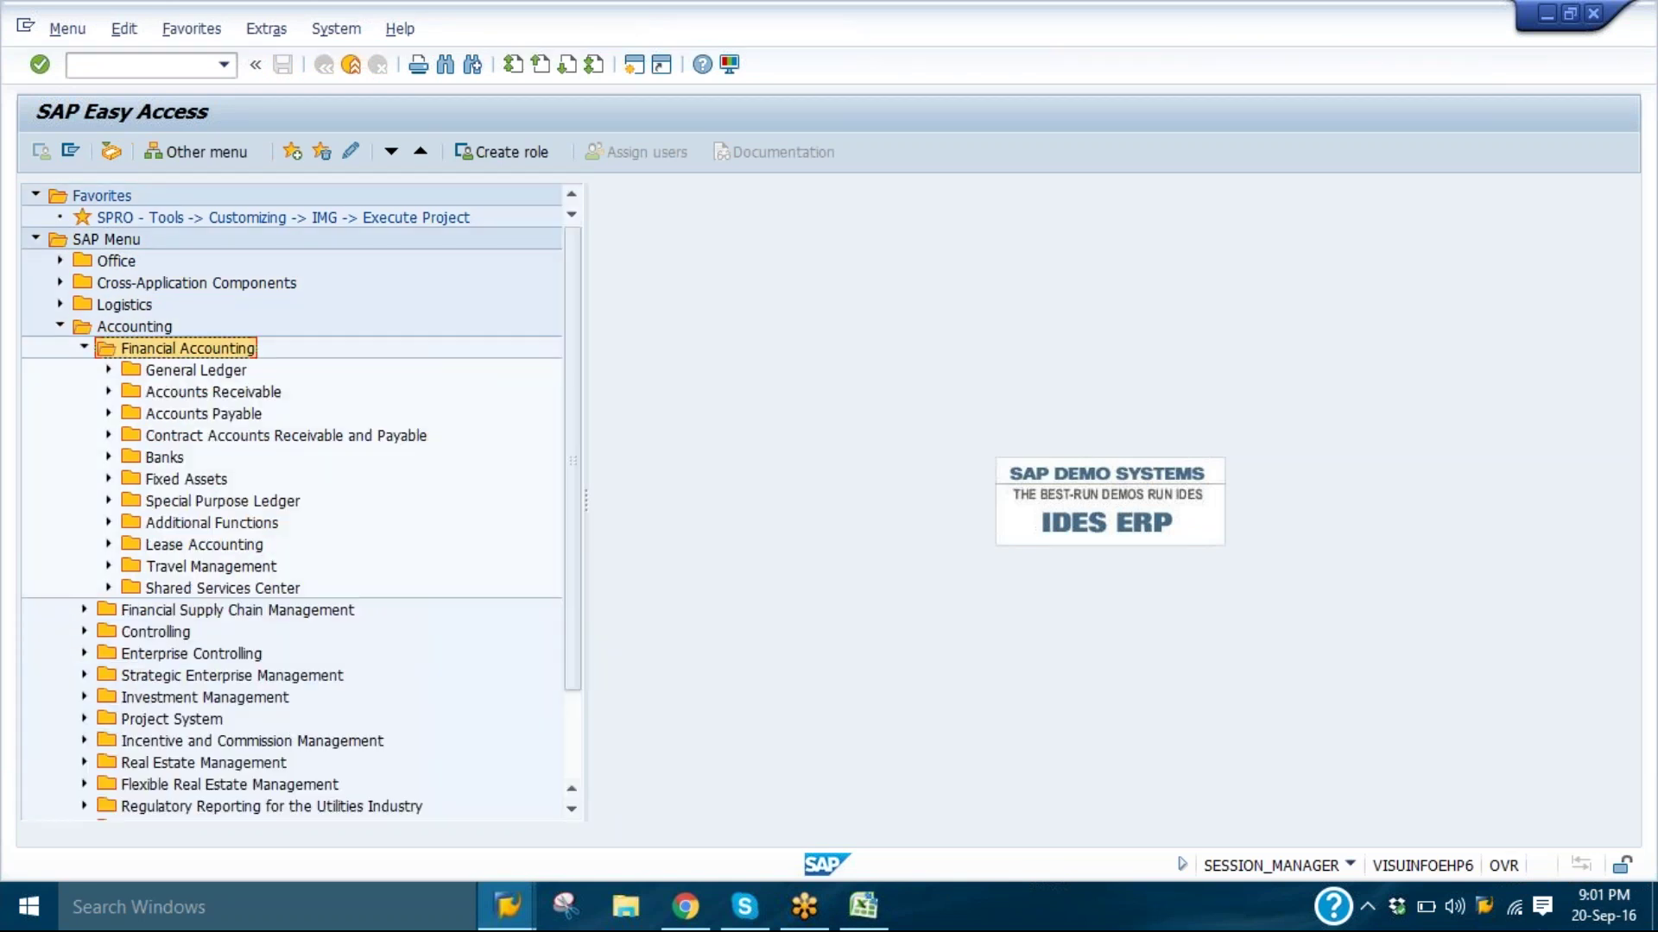
key("Up")
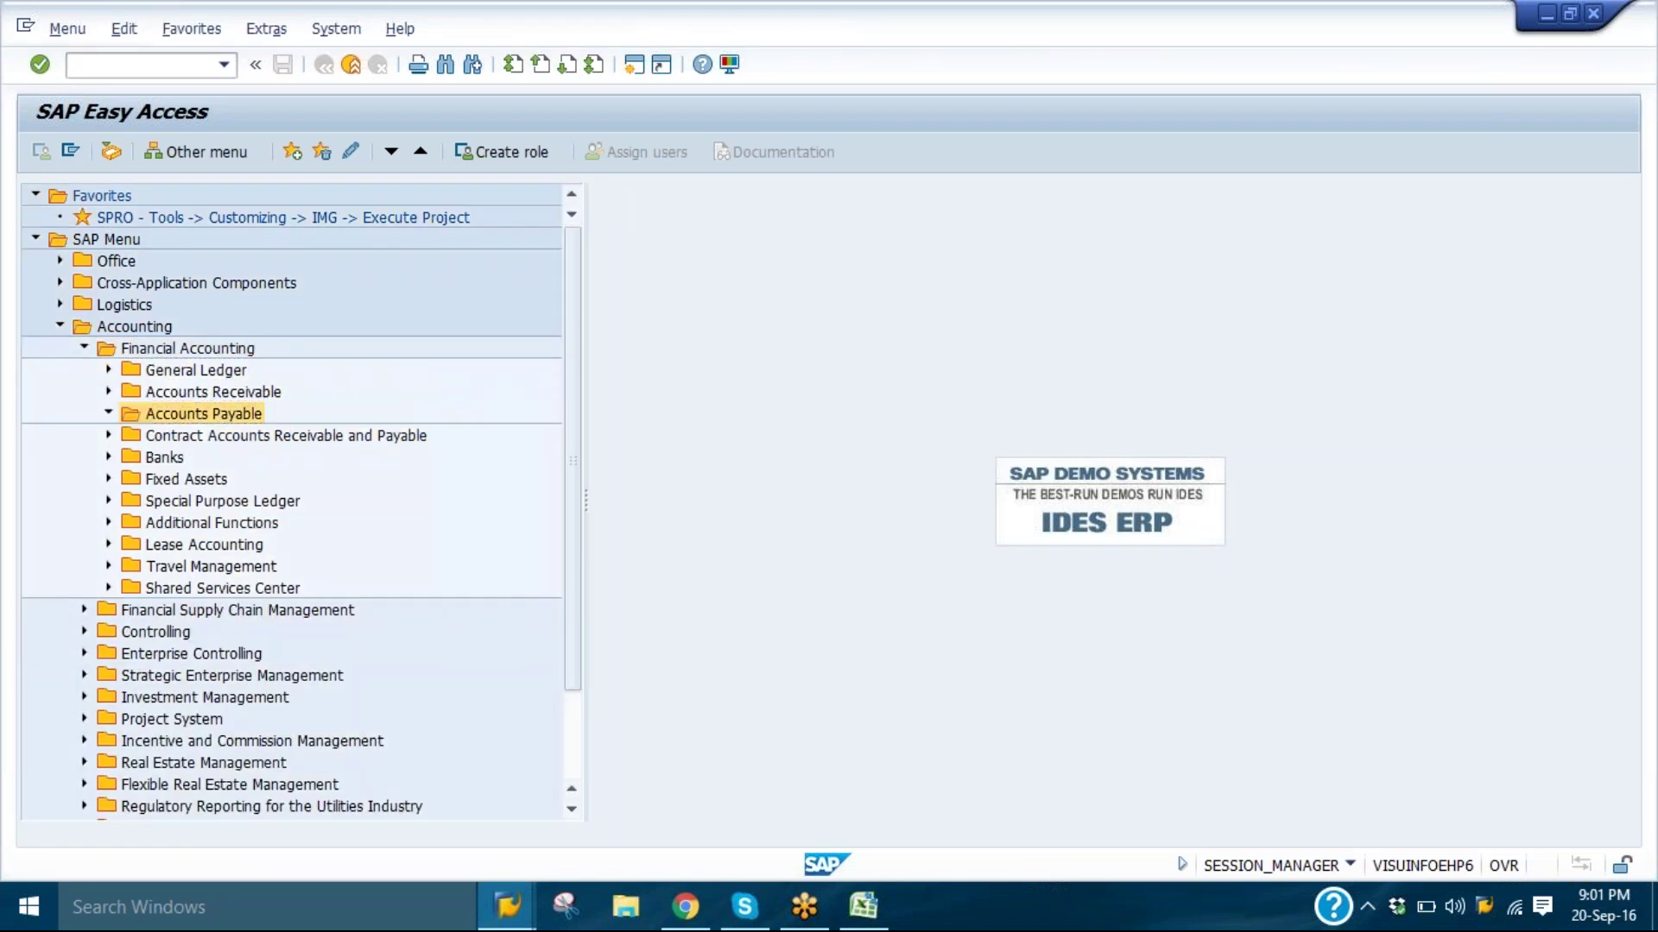
key("Right")
- Open the Create Vendor transaction (FK01) from the Accounts Payable folder
key("Down")
key("Down")
key("Down")
key("Down")
key("Down")
key("Up")
key("Up")
key("Down")
key("Right")
key("Down")
key("Down")
key("Up")
key("Return")
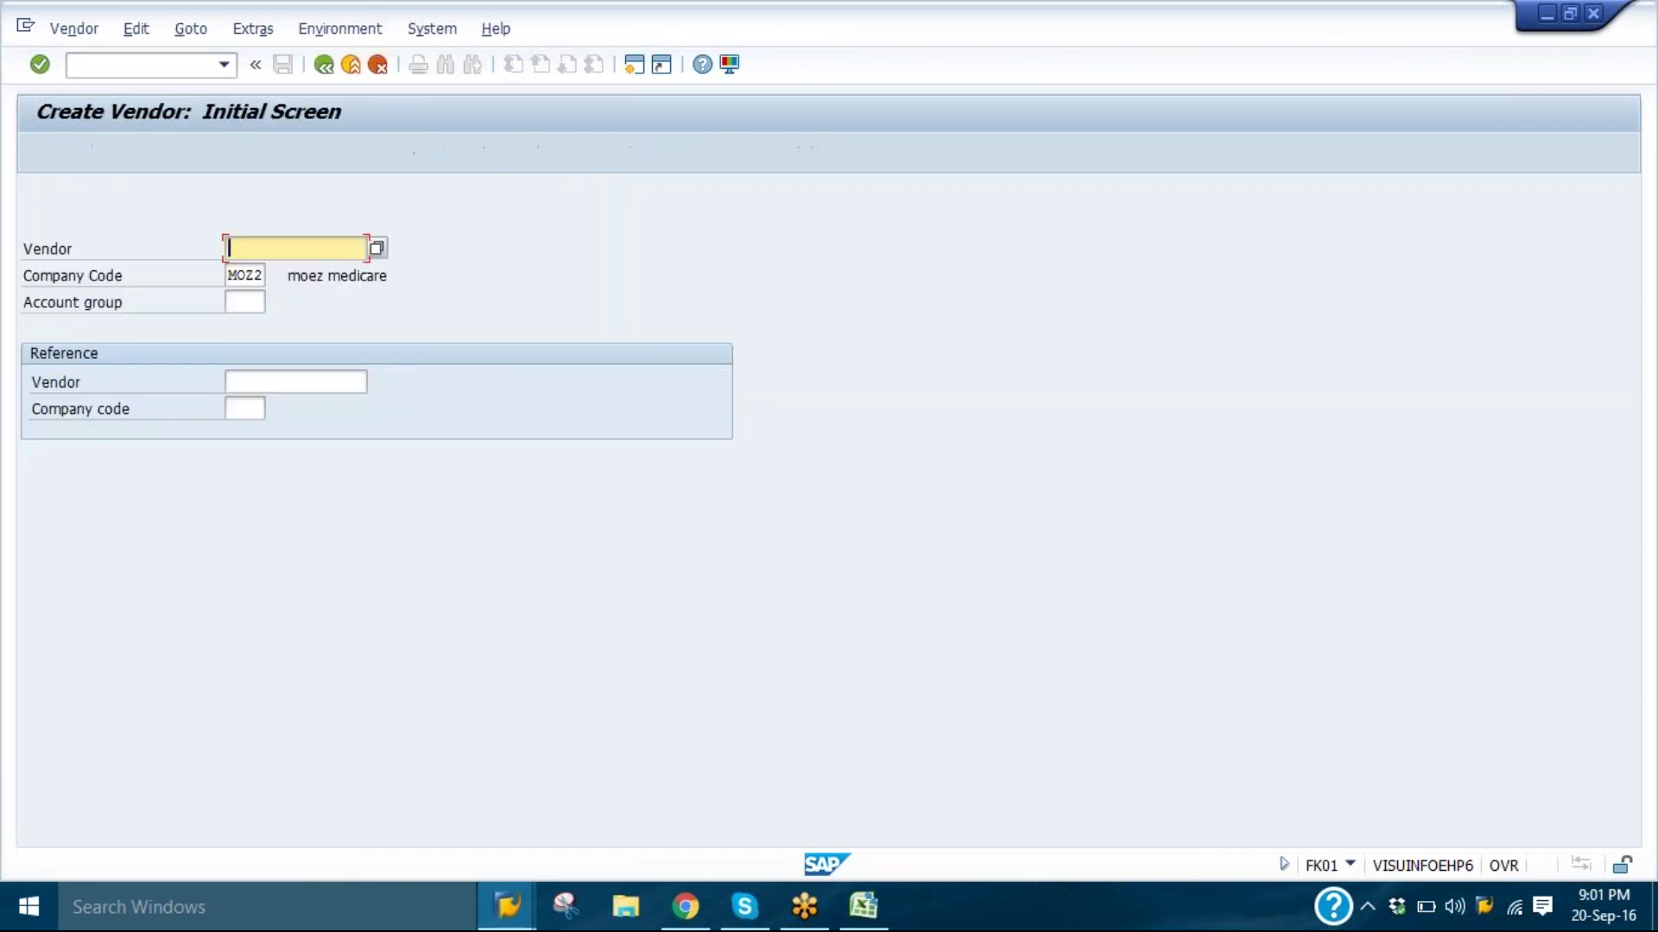
- Change the company code for the new vendor to MOZ1 on the Create Vendor initial screen
left_click(228, 274)
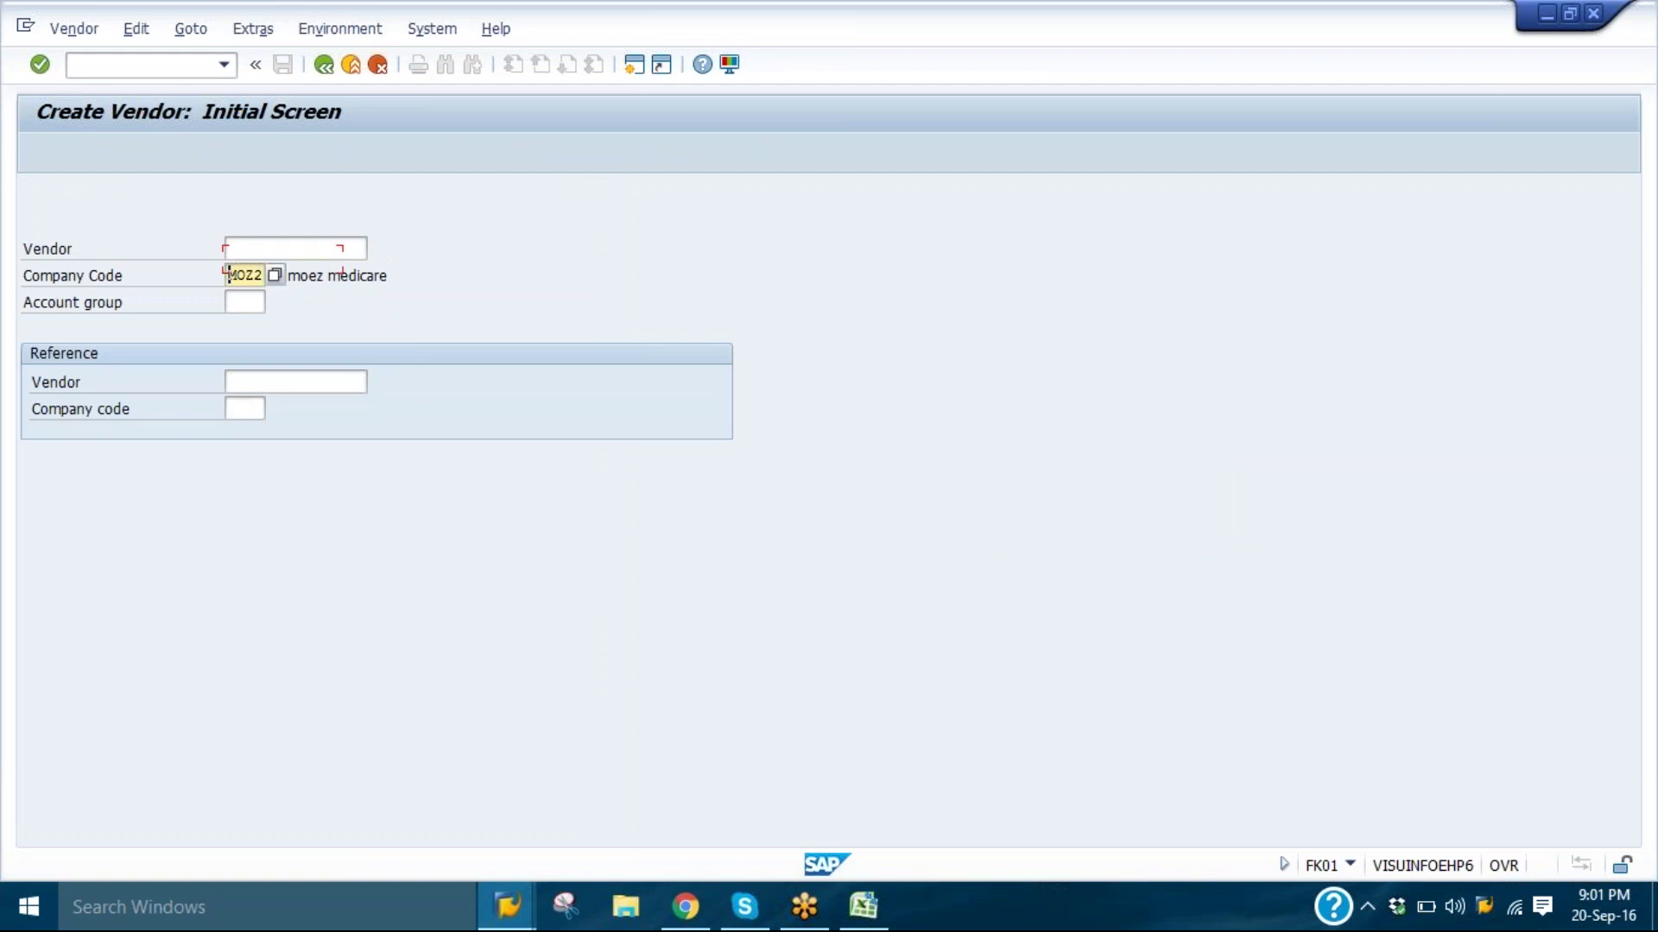
left_click(228, 302)
left_click(228, 274)
key("Right")
key("Right")
key("Right")
key("BackSpace")
type("1")
- Search the vendor account groups for "moz", assign group MOZ1 (SOFTWARE VENDORS), and continue to the vendor's address data
left_click(244, 302)
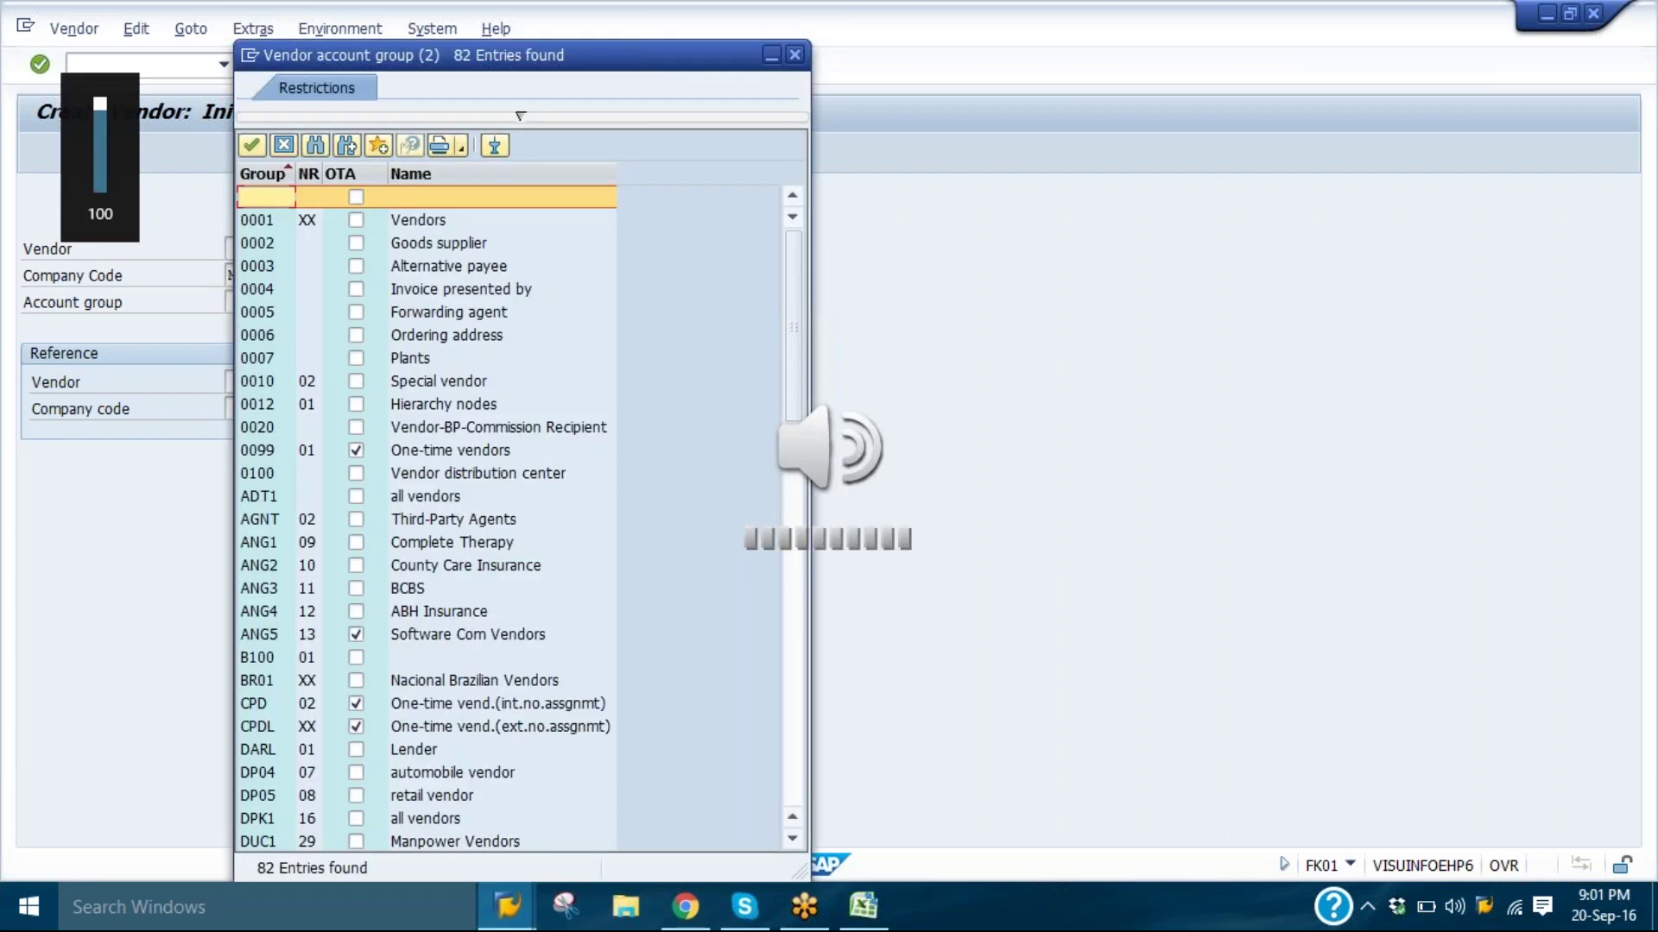
key("XF86AudioLowerVolume")
key("XF86AudioLowerVolume")
key("XF86AudioLowerVolume")
key("XF86AudioLowerVolume")
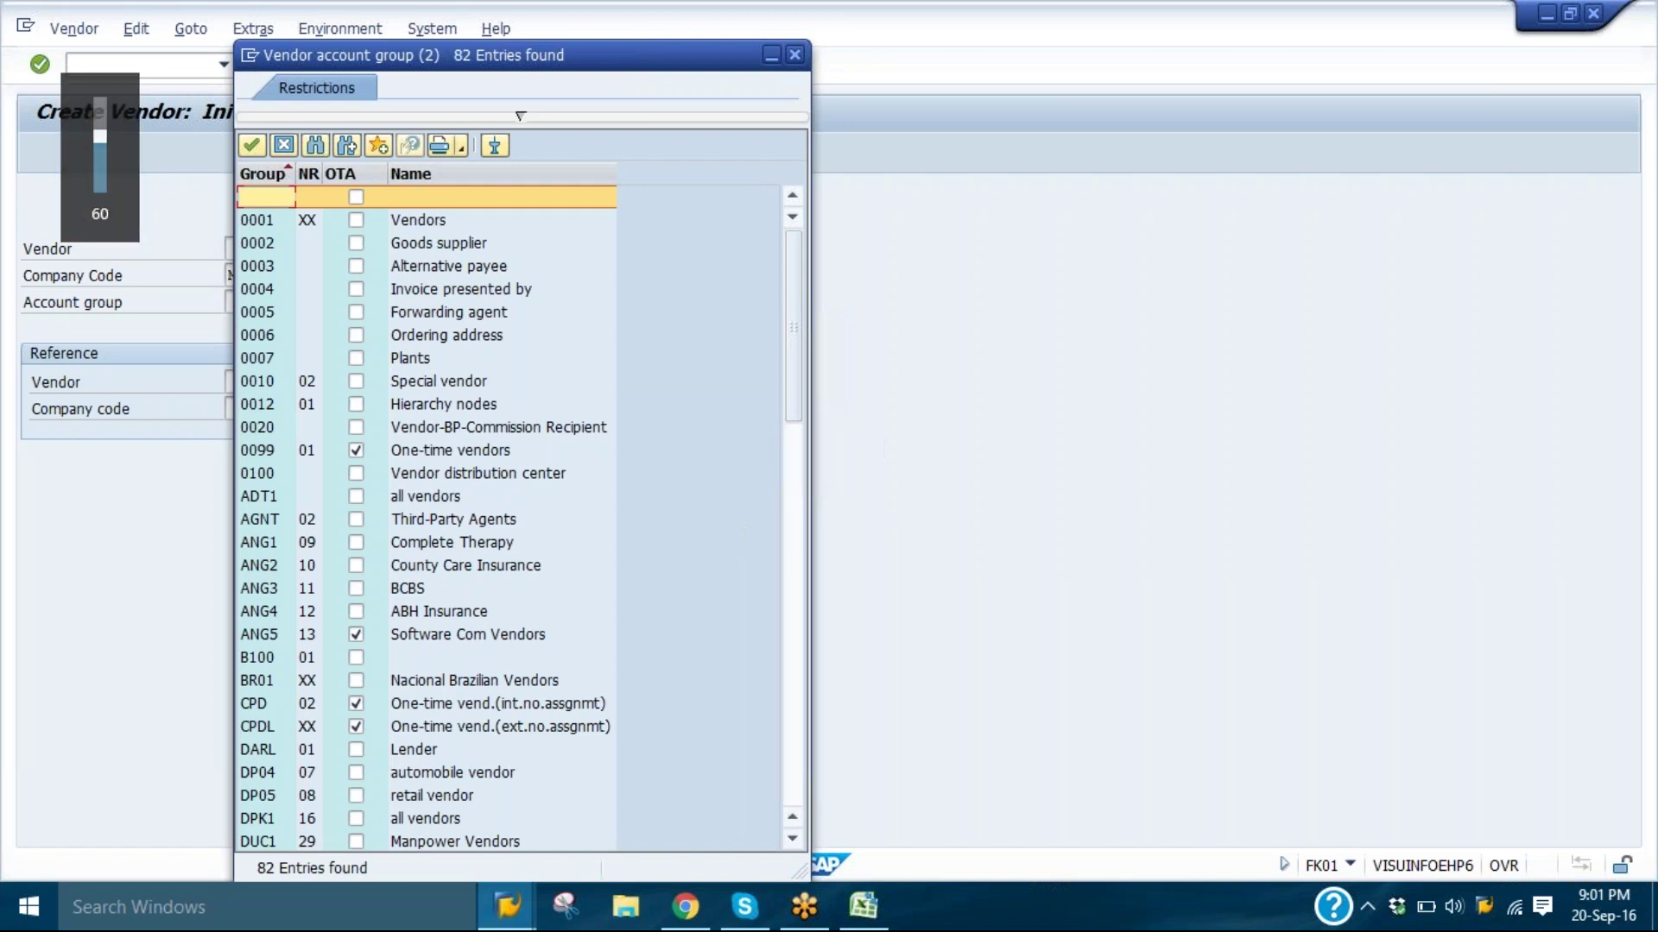
key("ctrl+f")
type("moz")
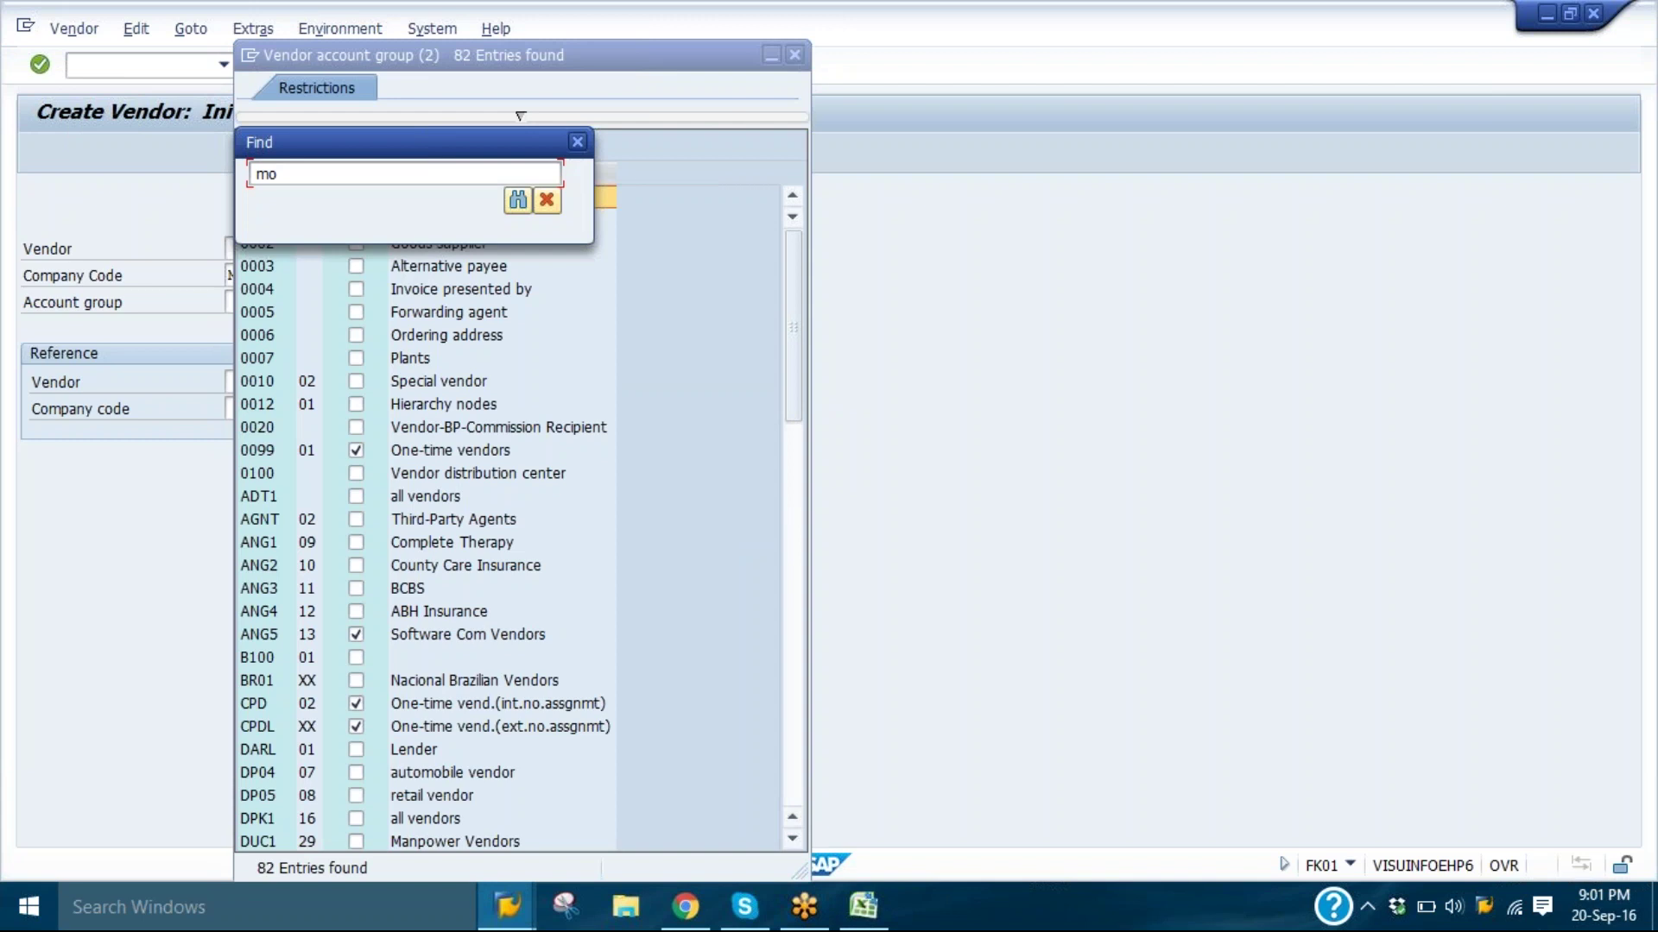
key("Return")
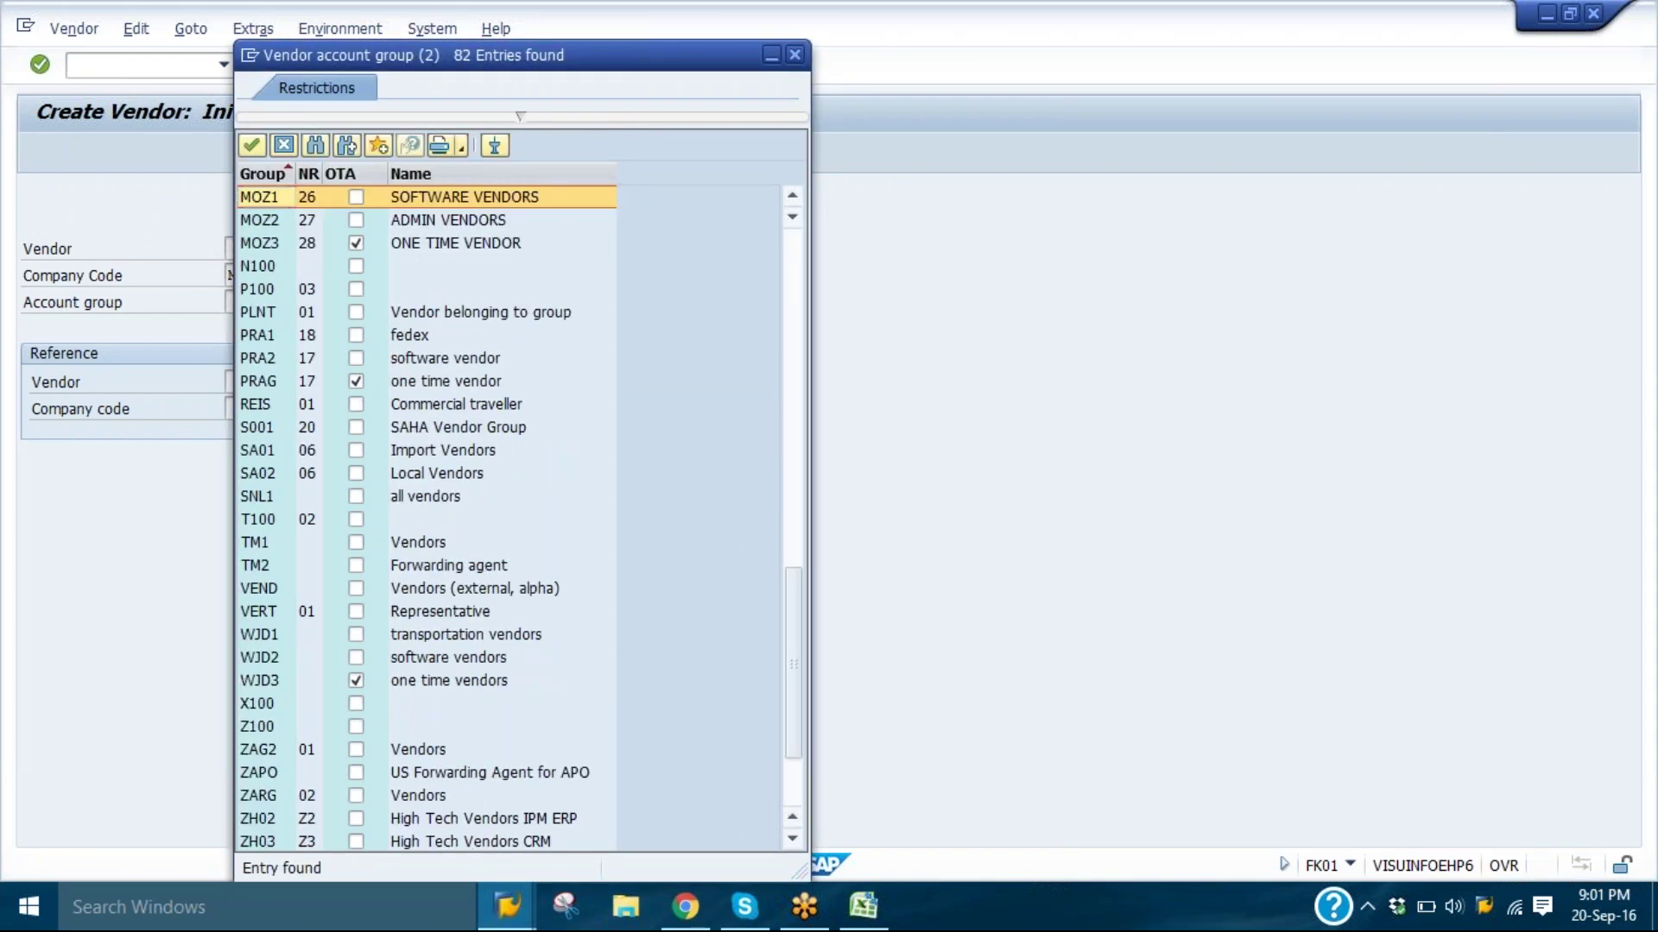
key("Return")
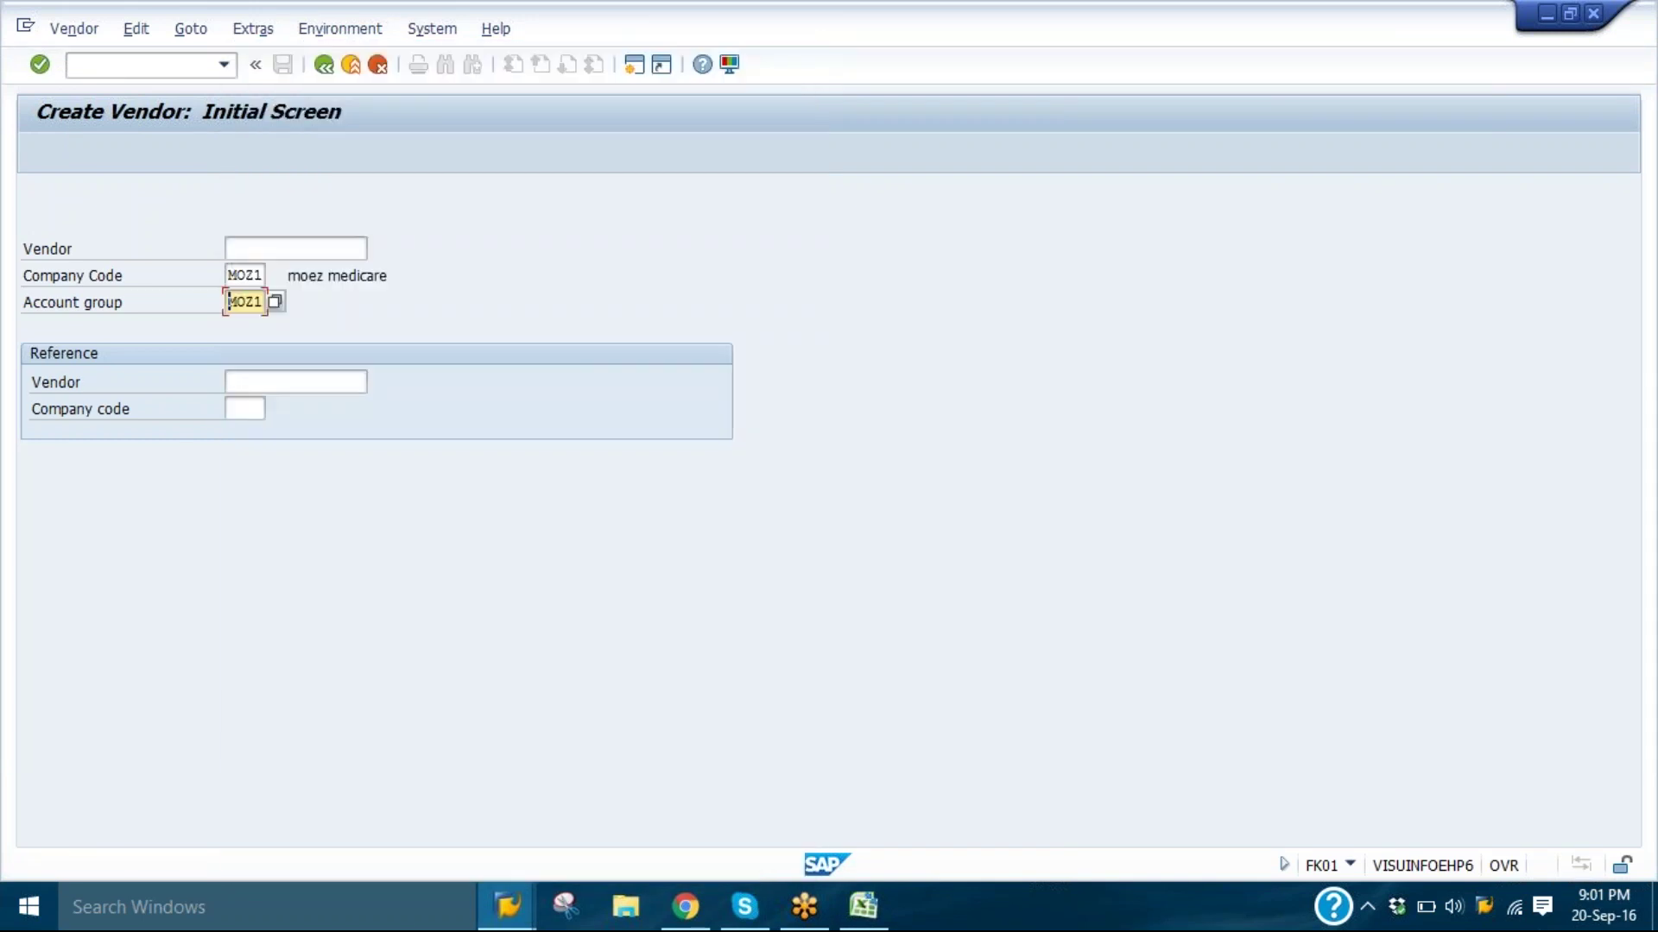
left_click(98, 287)
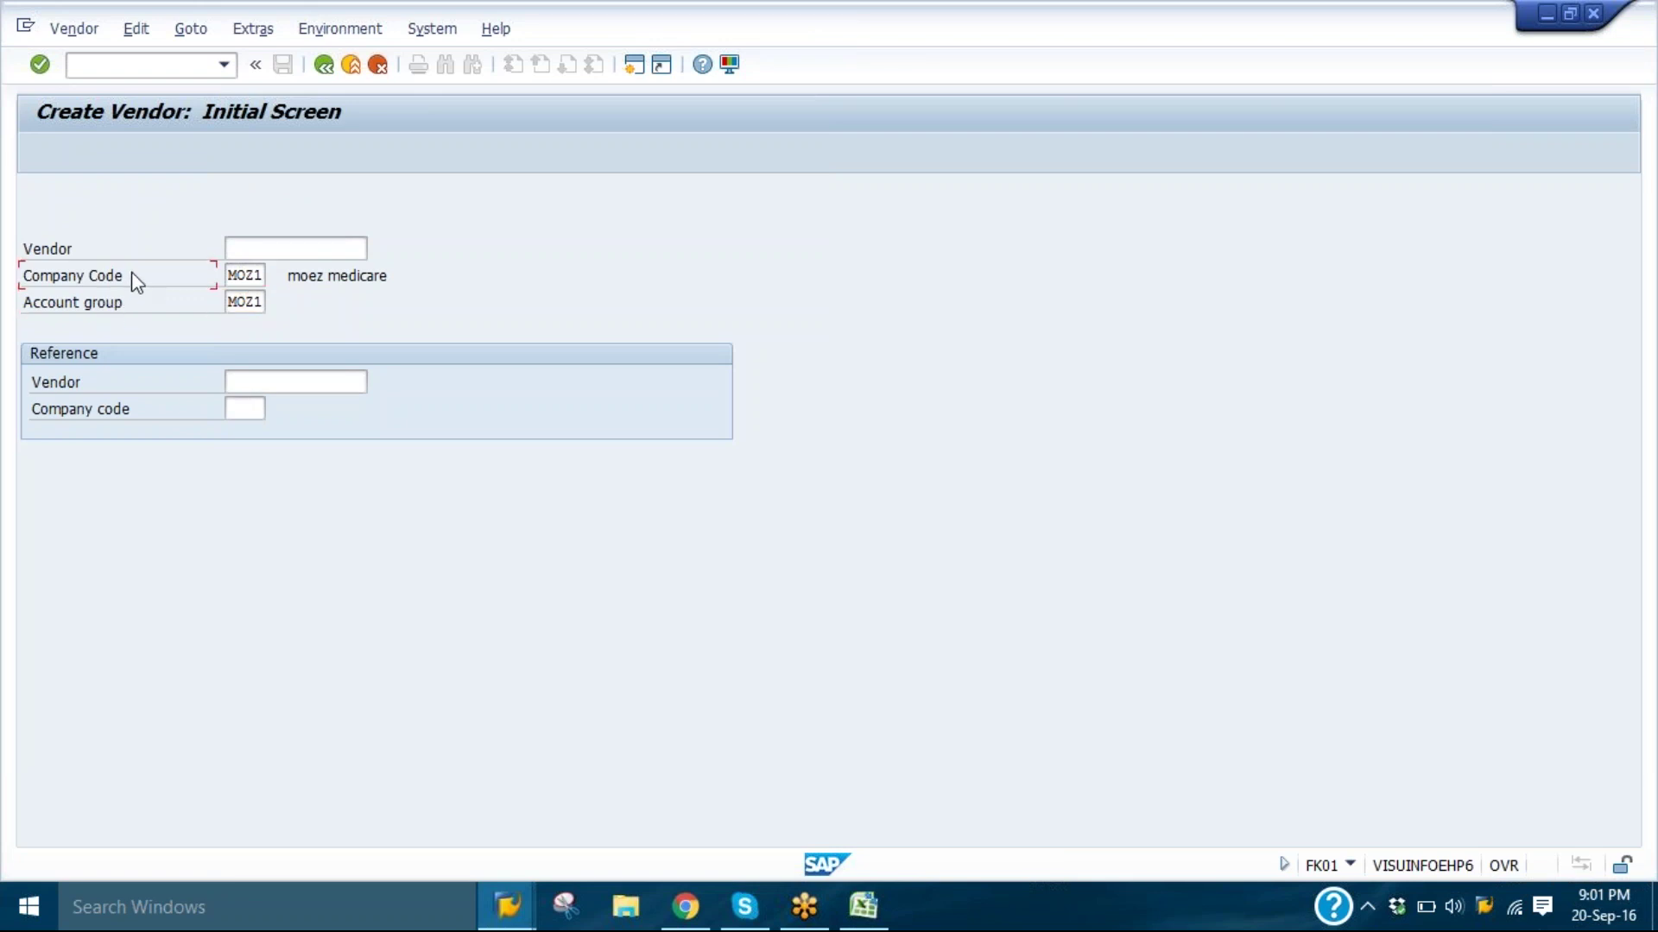
left_click(39, 63)
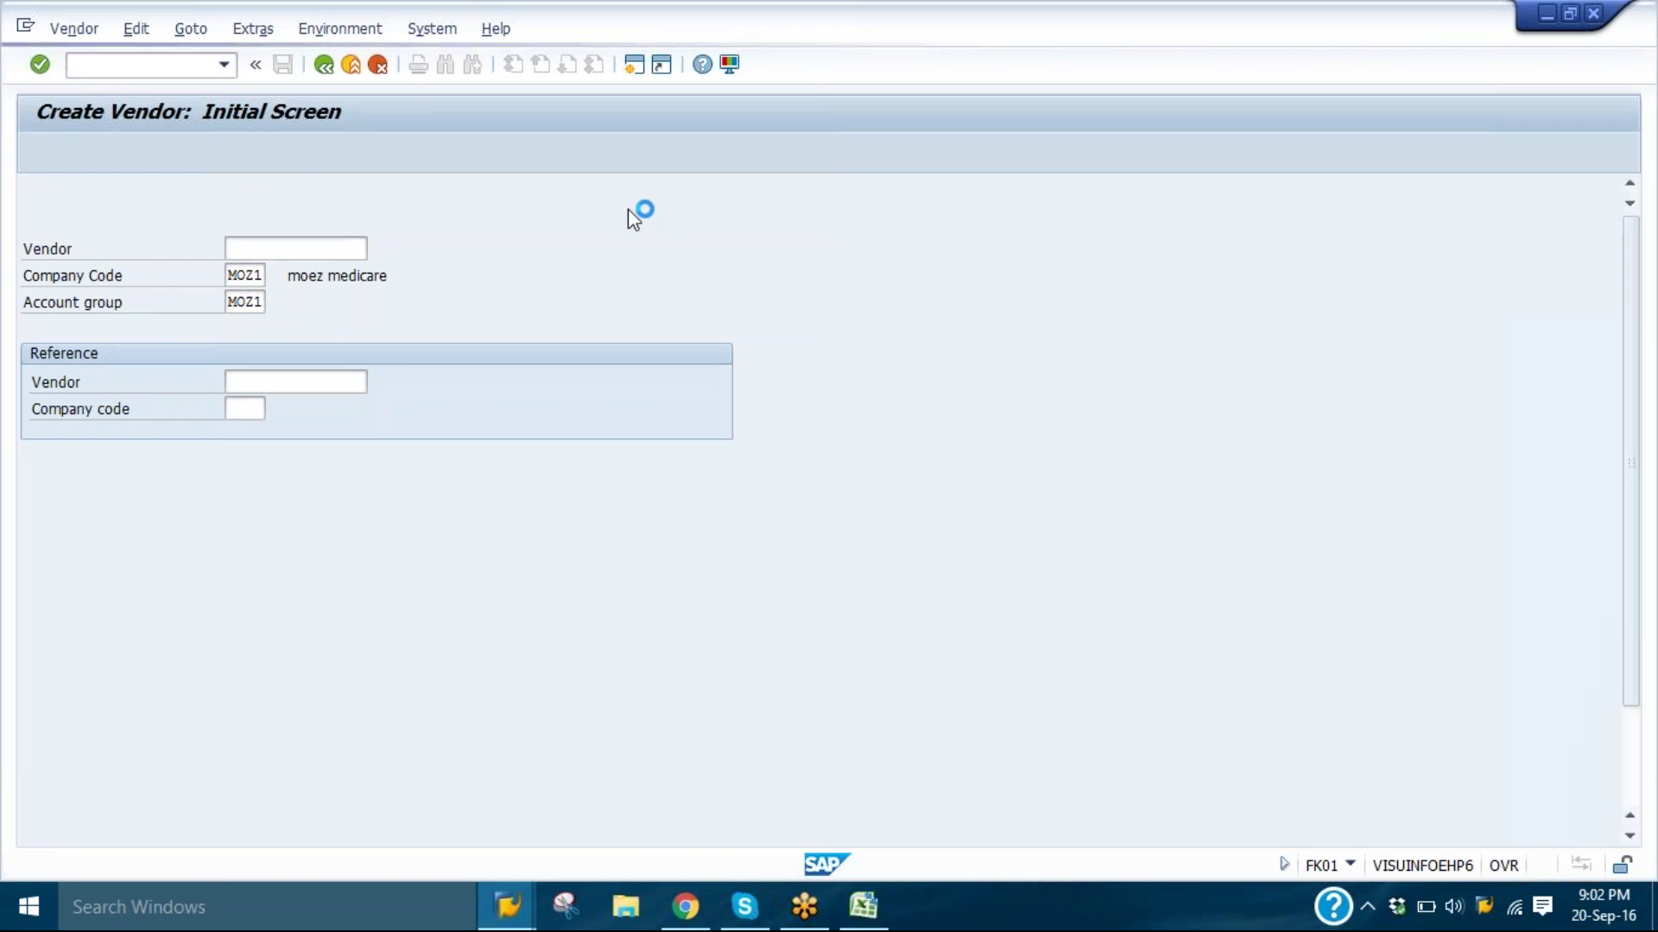
- Set the vendor's title to Company and the name to ACCENTURE INC
left_click(436, 301)
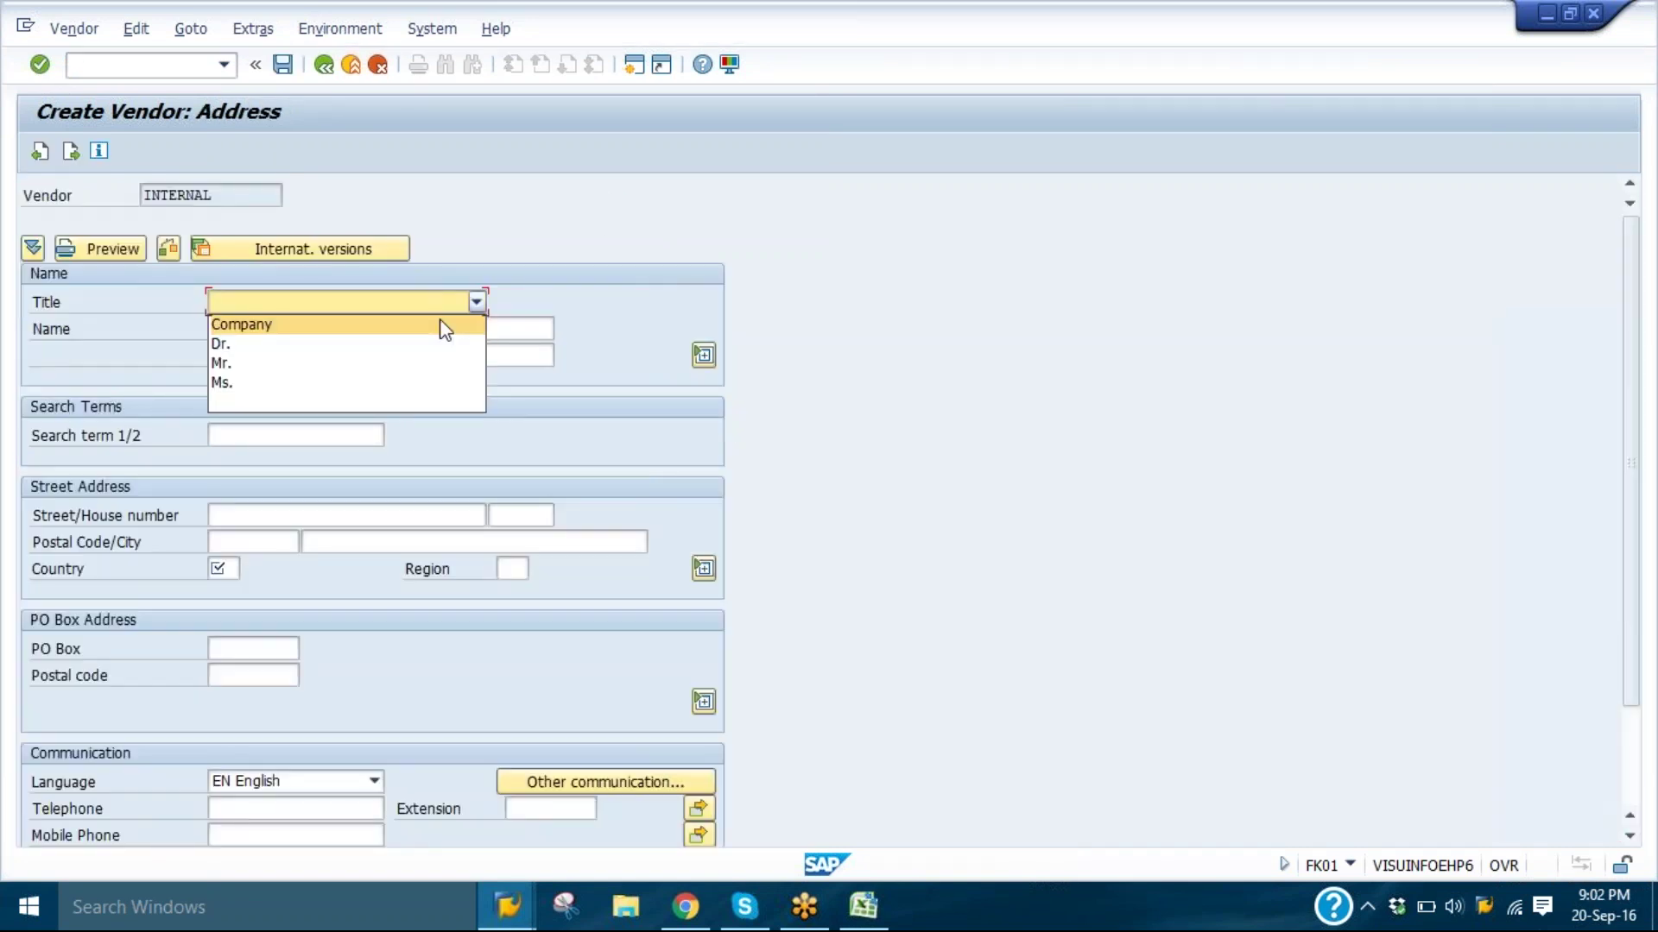
left_click(438, 319)
type("A")
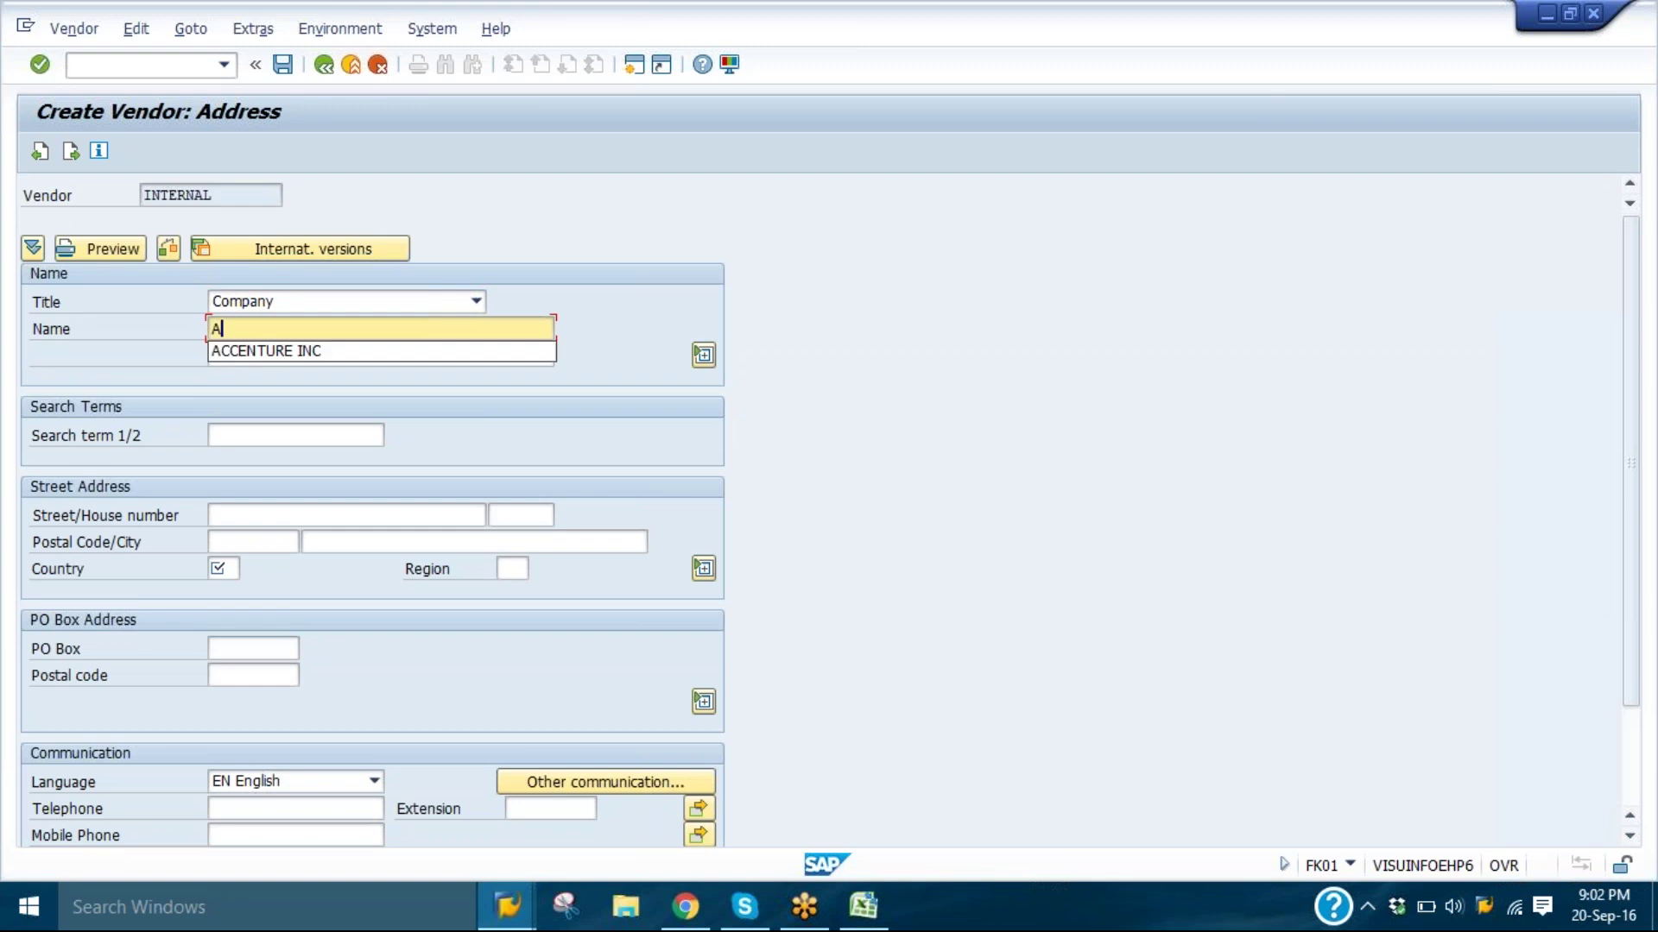
key("Return")
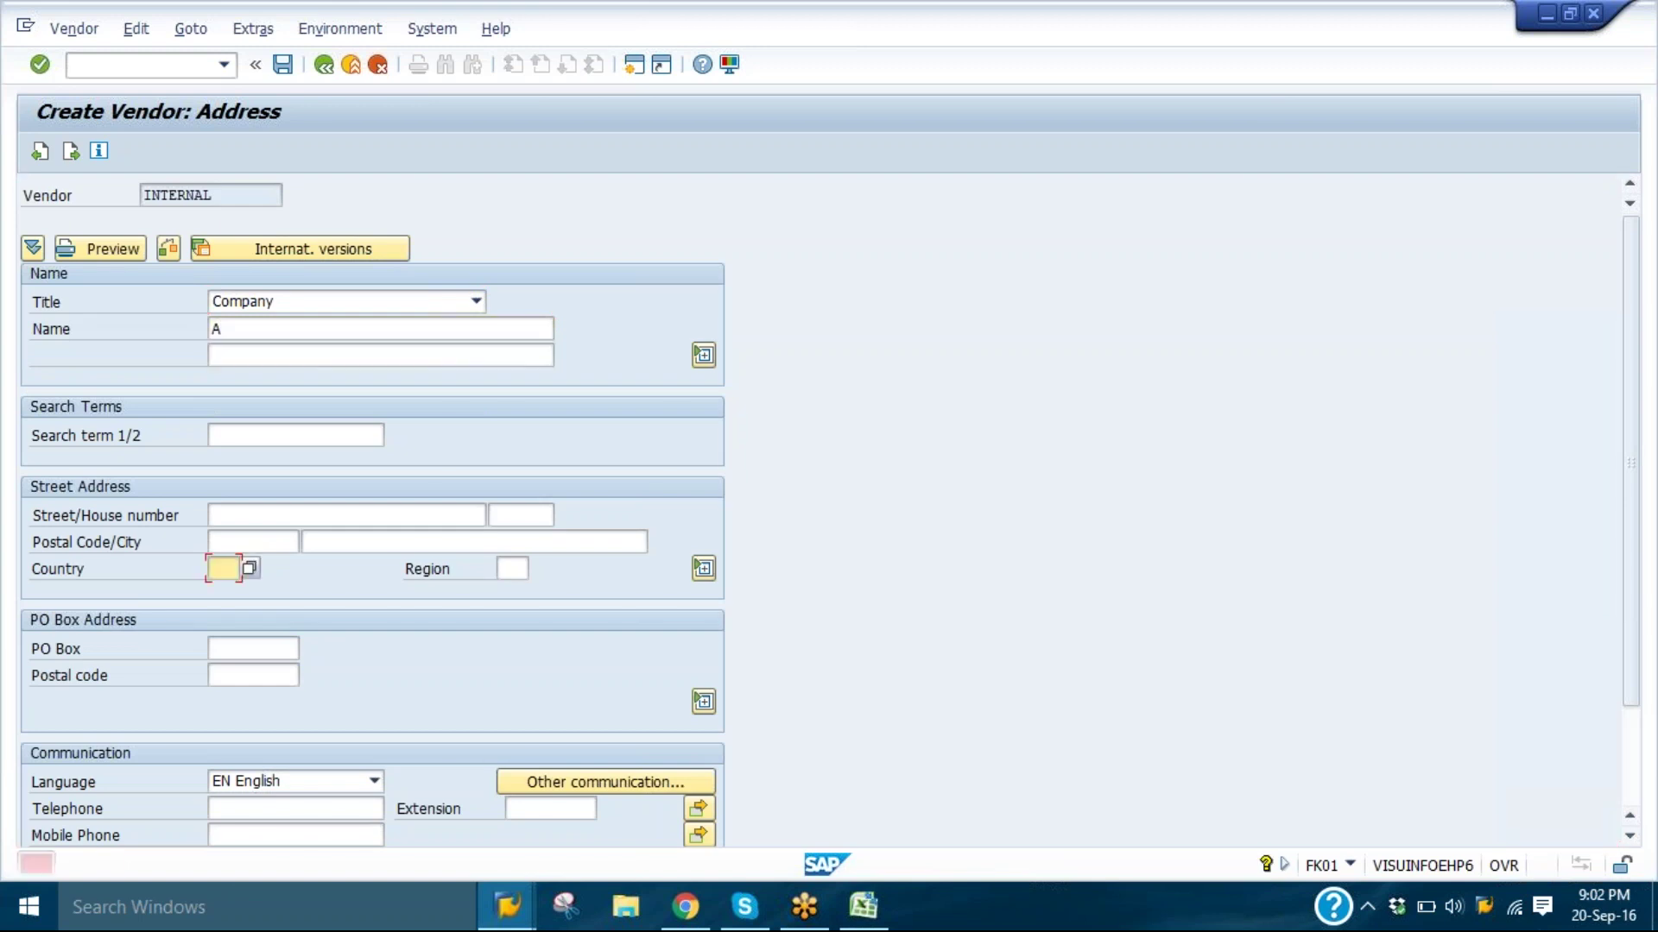
left_click(417, 327)
type("c")
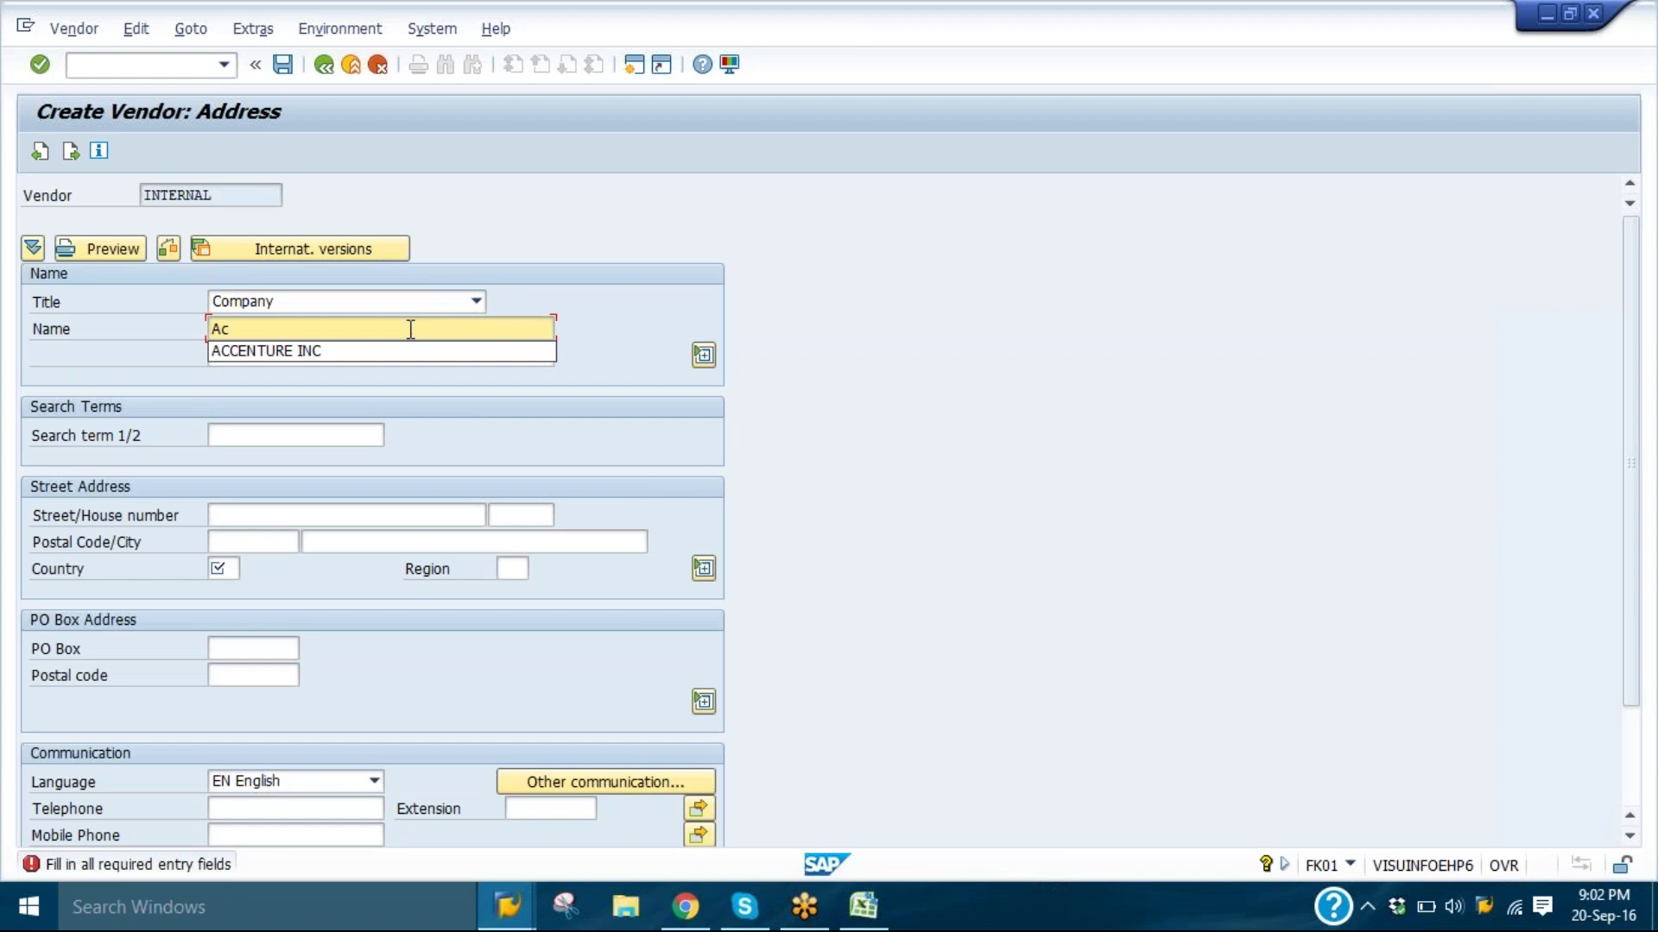
left_click(403, 349)
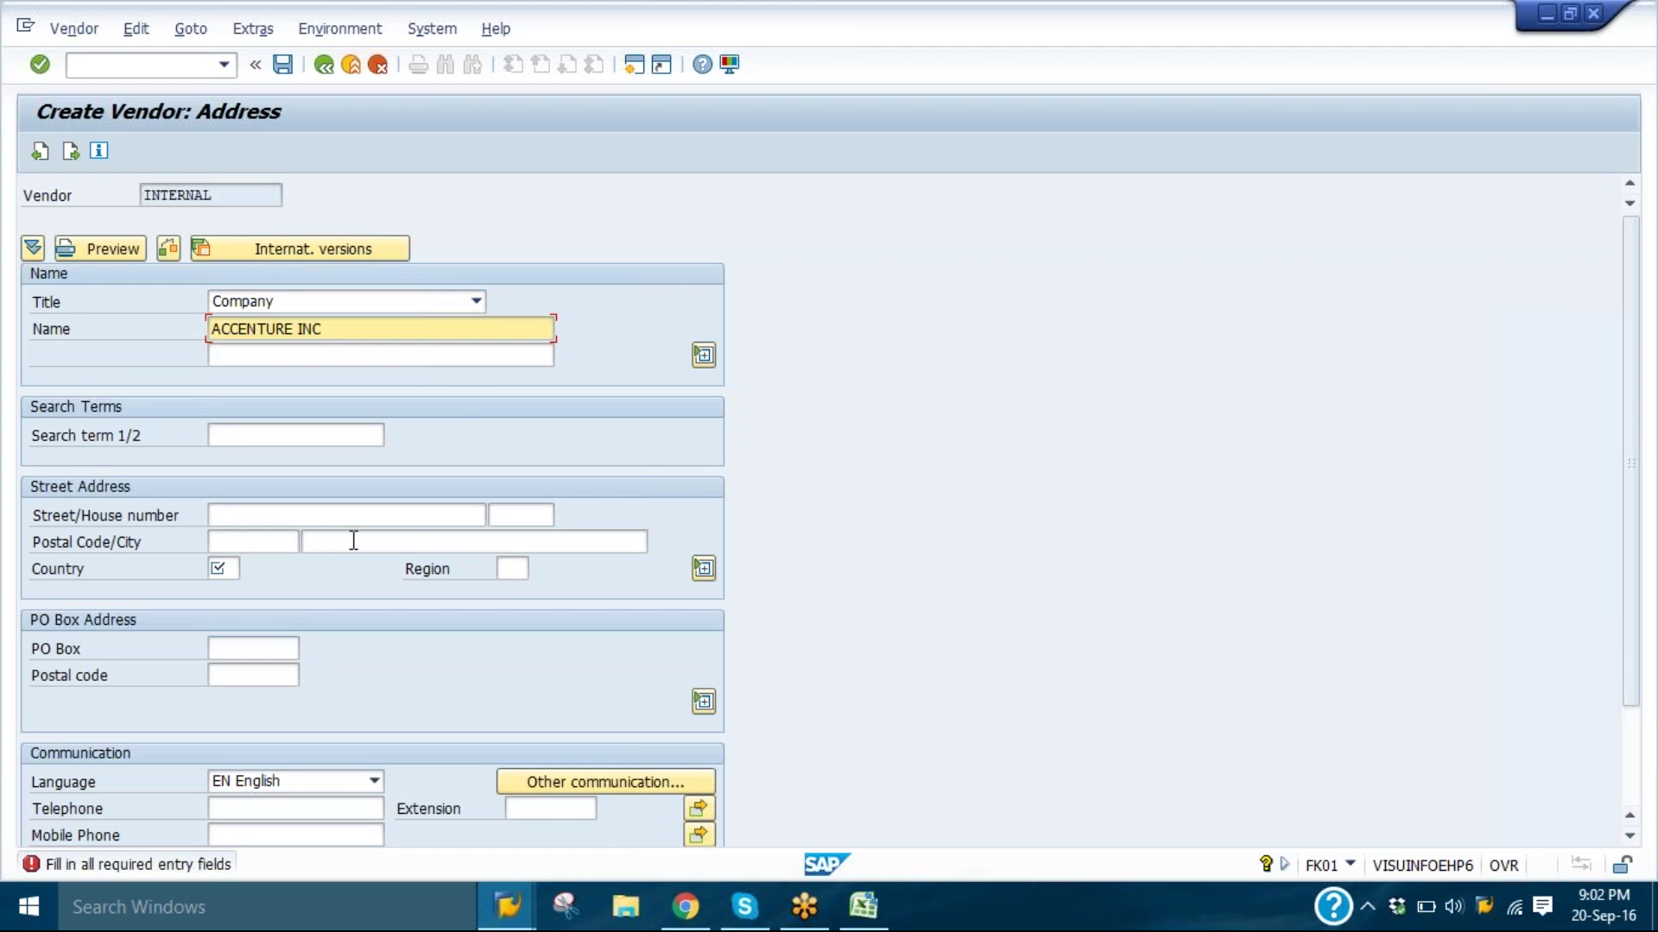
- Set the vendor's first search term to SOFTWARE
left_click(353, 542)
left_click(252, 432)
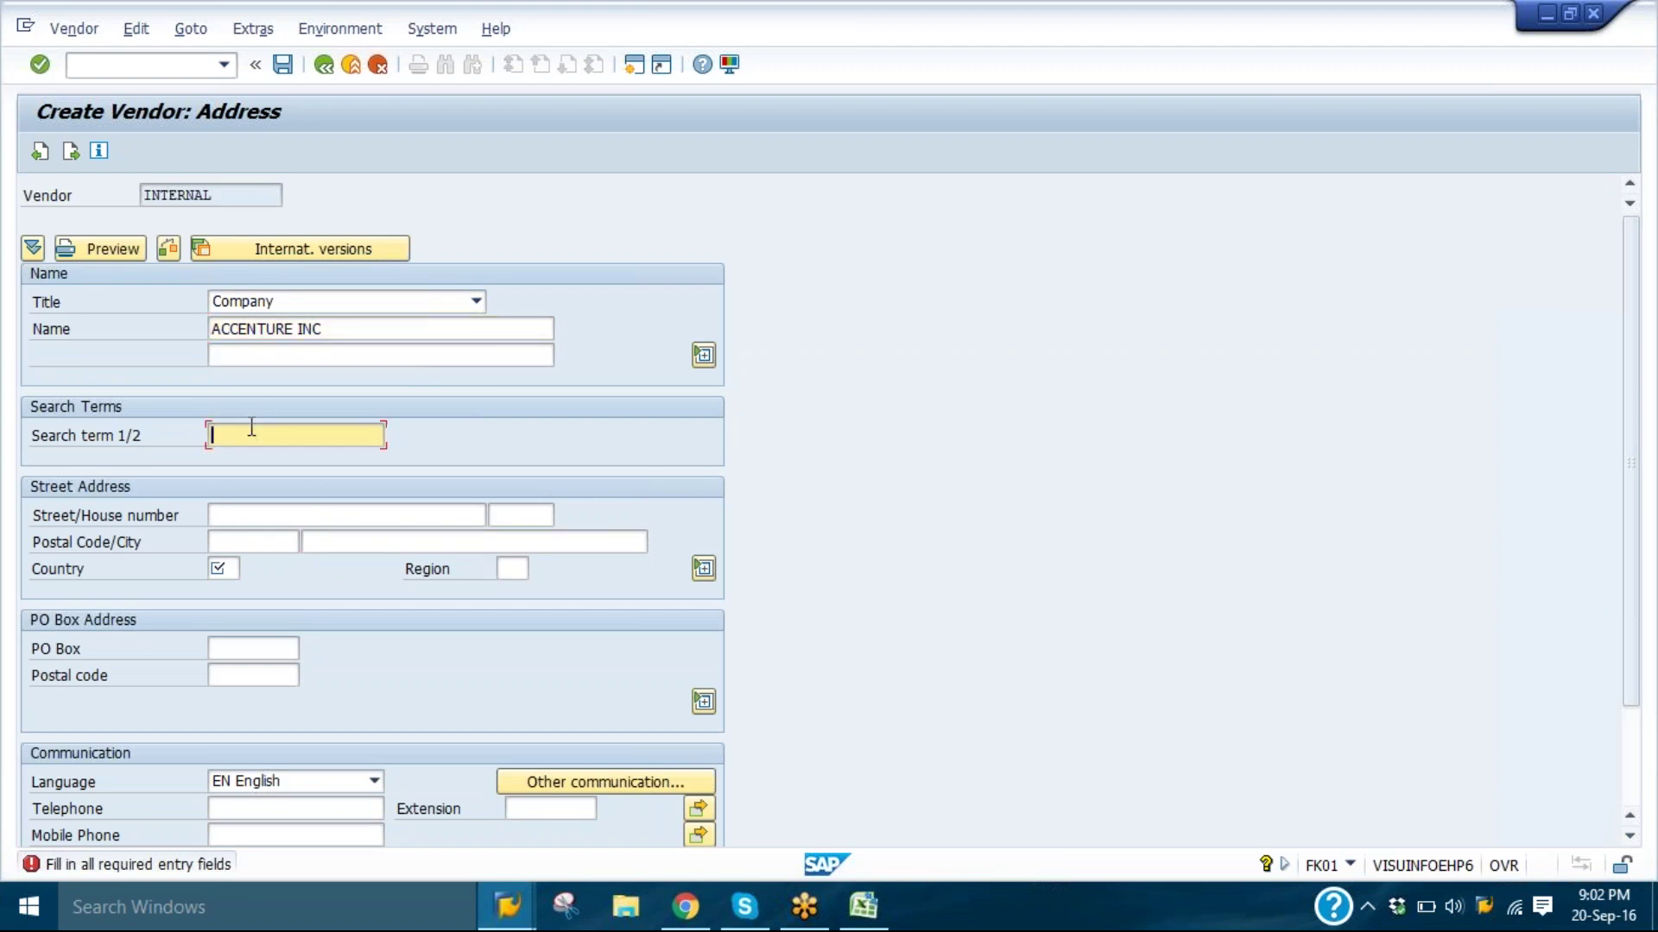
type("soft")
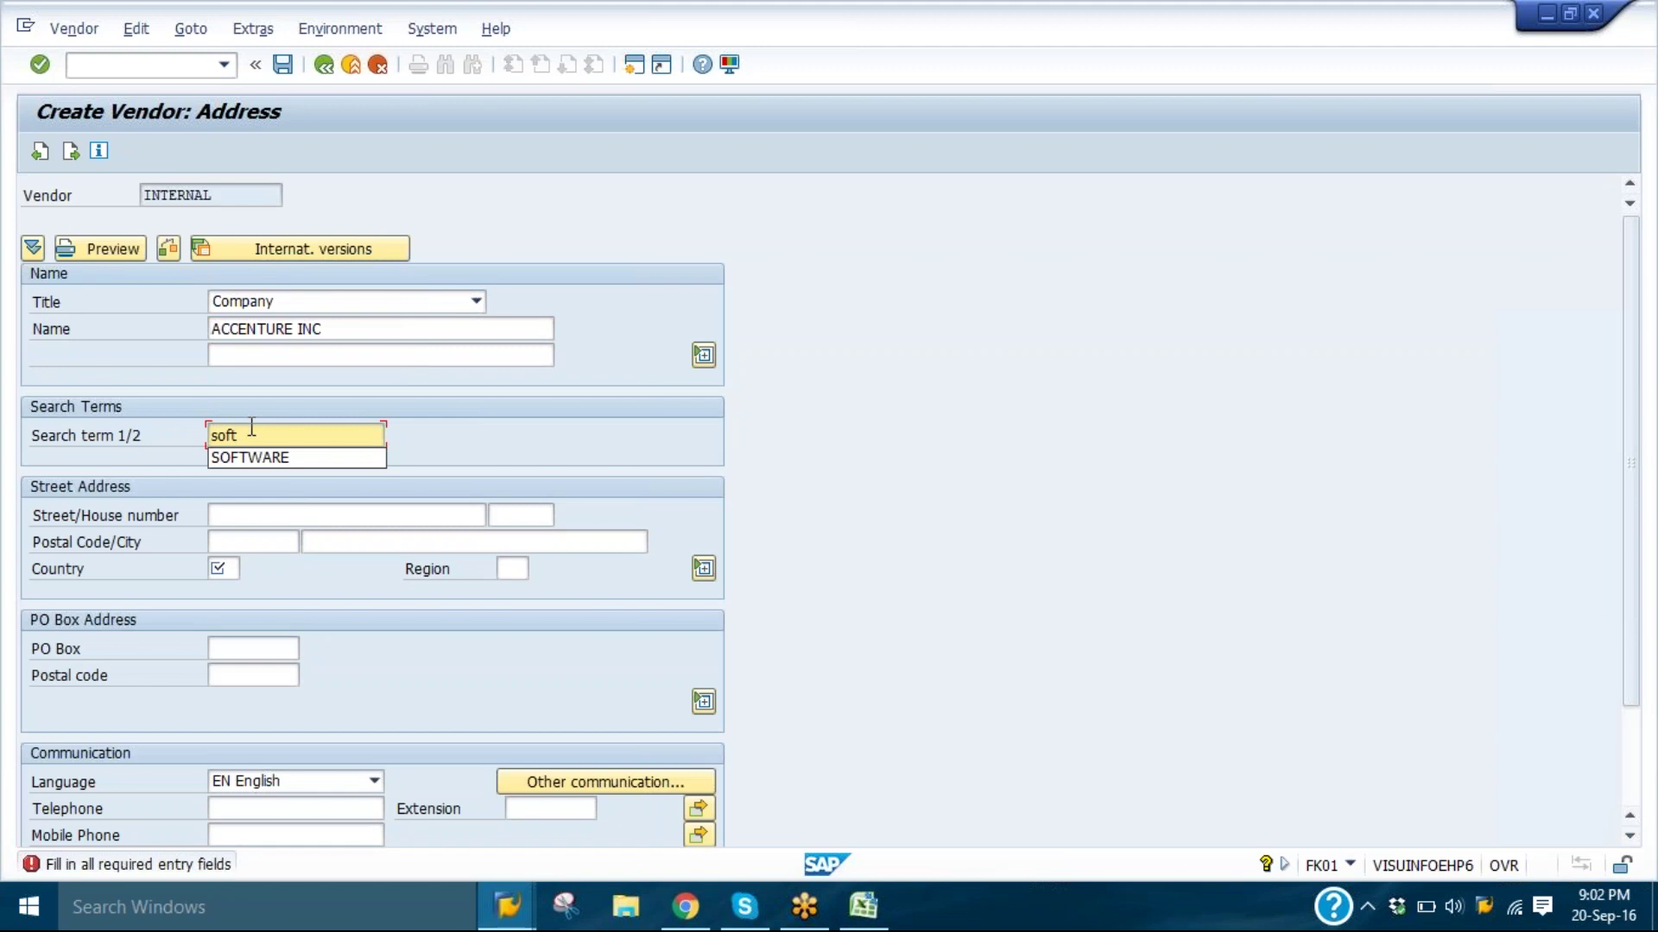
left_click(296, 458)
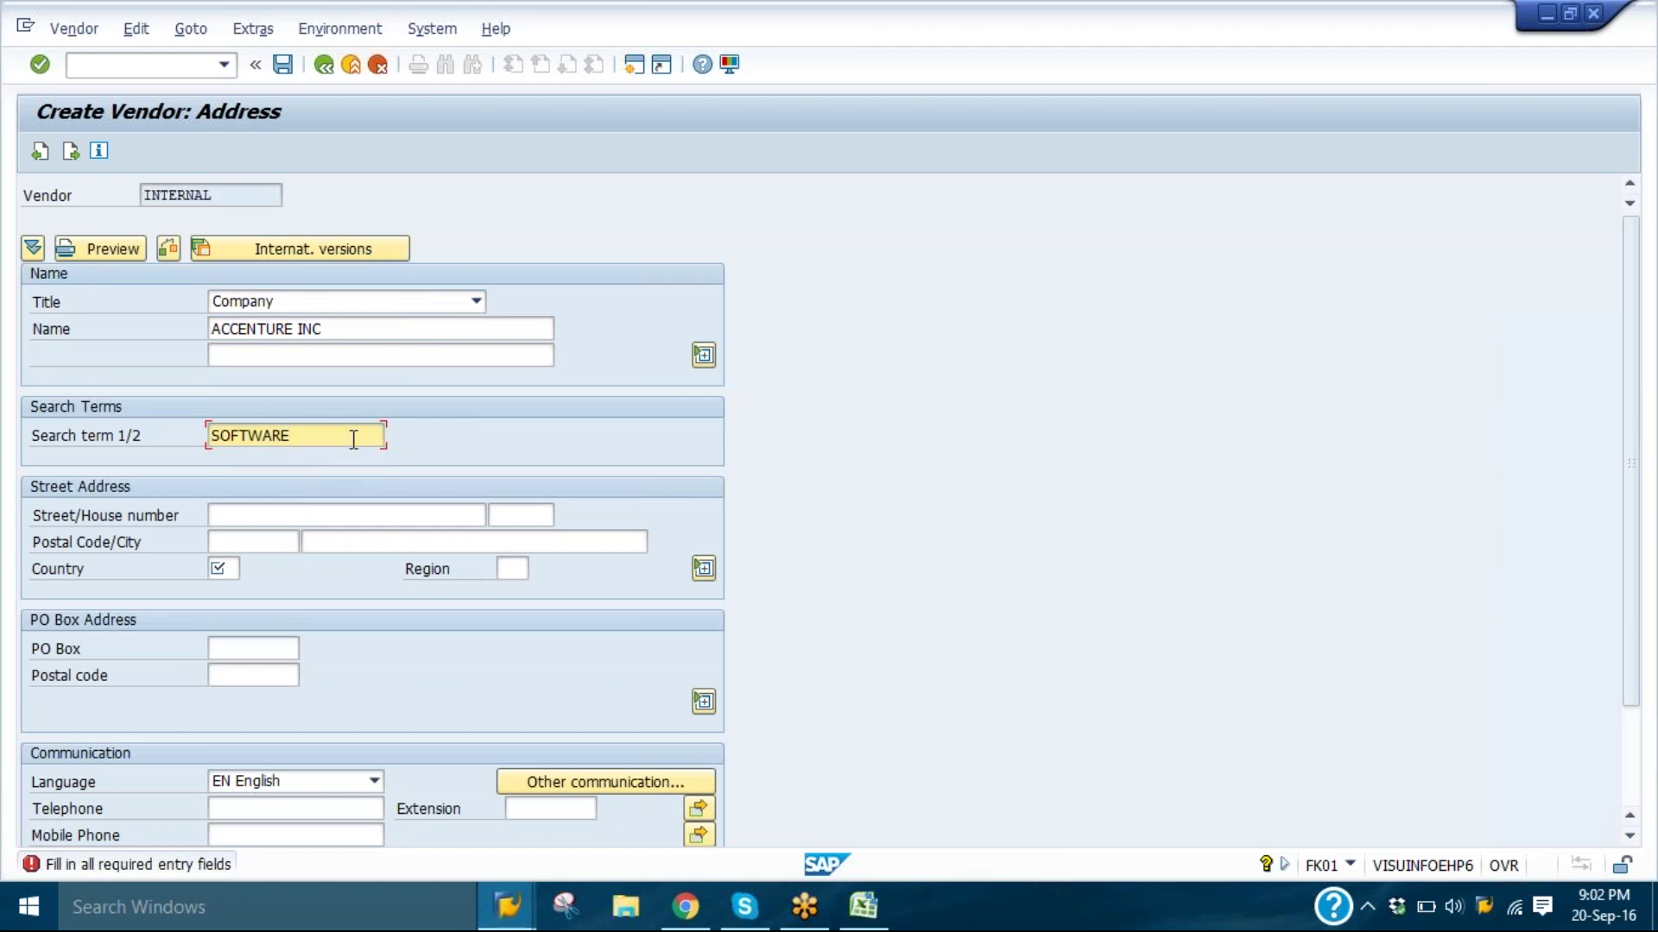
- Enter karachi as the vendor's city and pk as the country, and continue to the control data
left_click(386, 549)
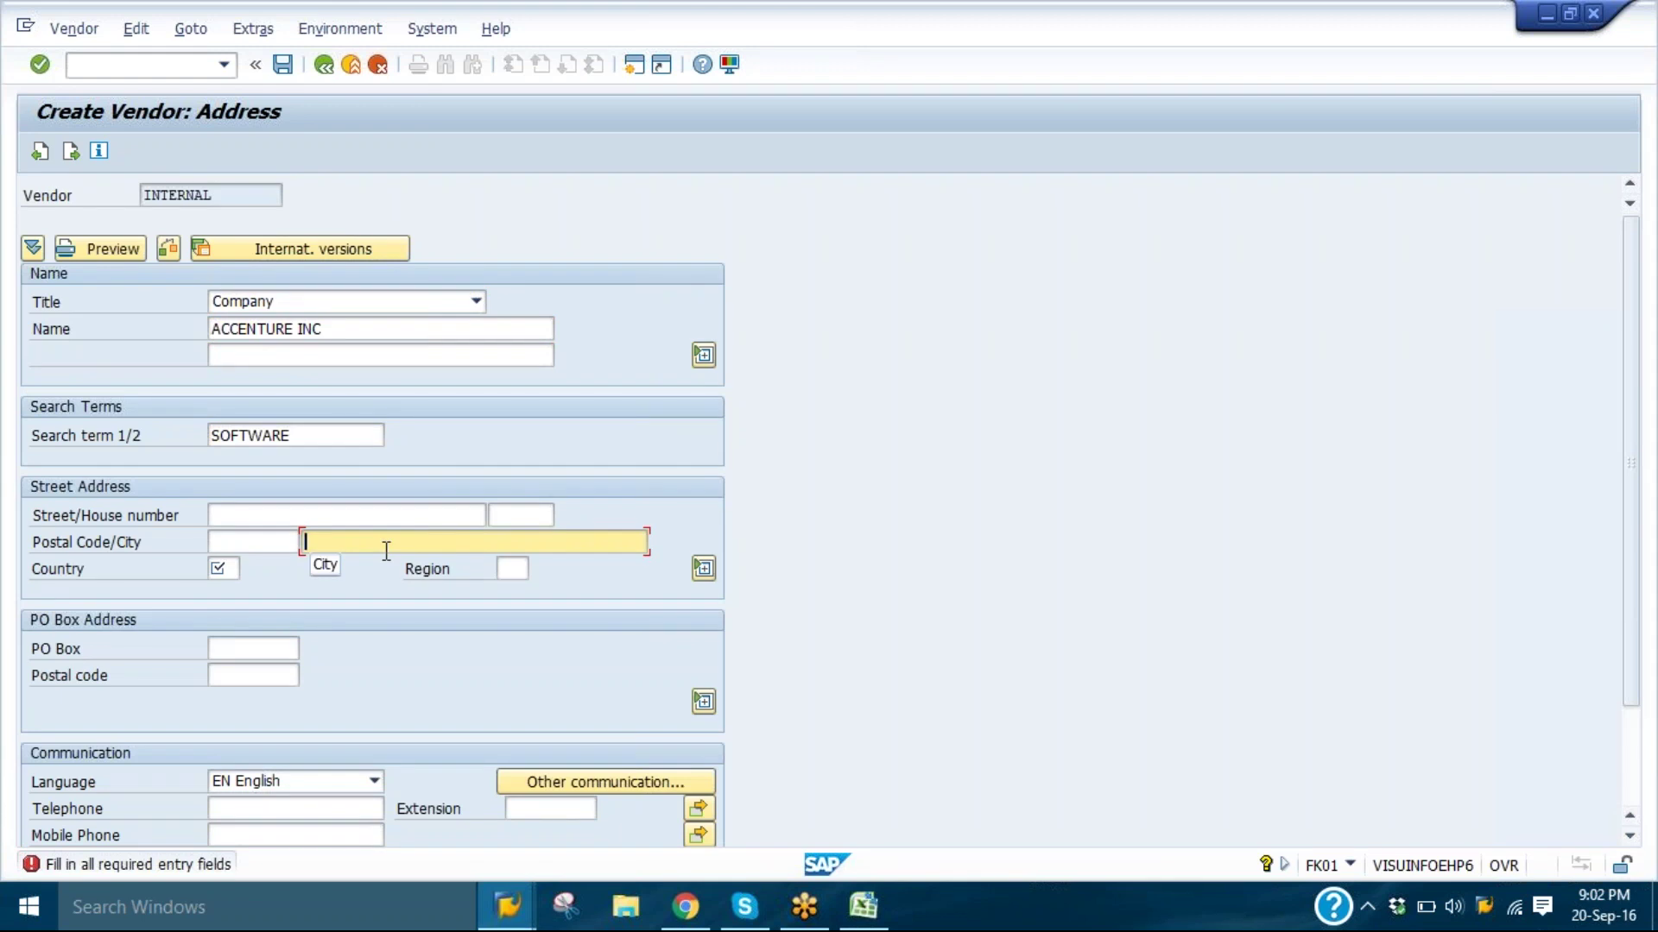
type("karachi")
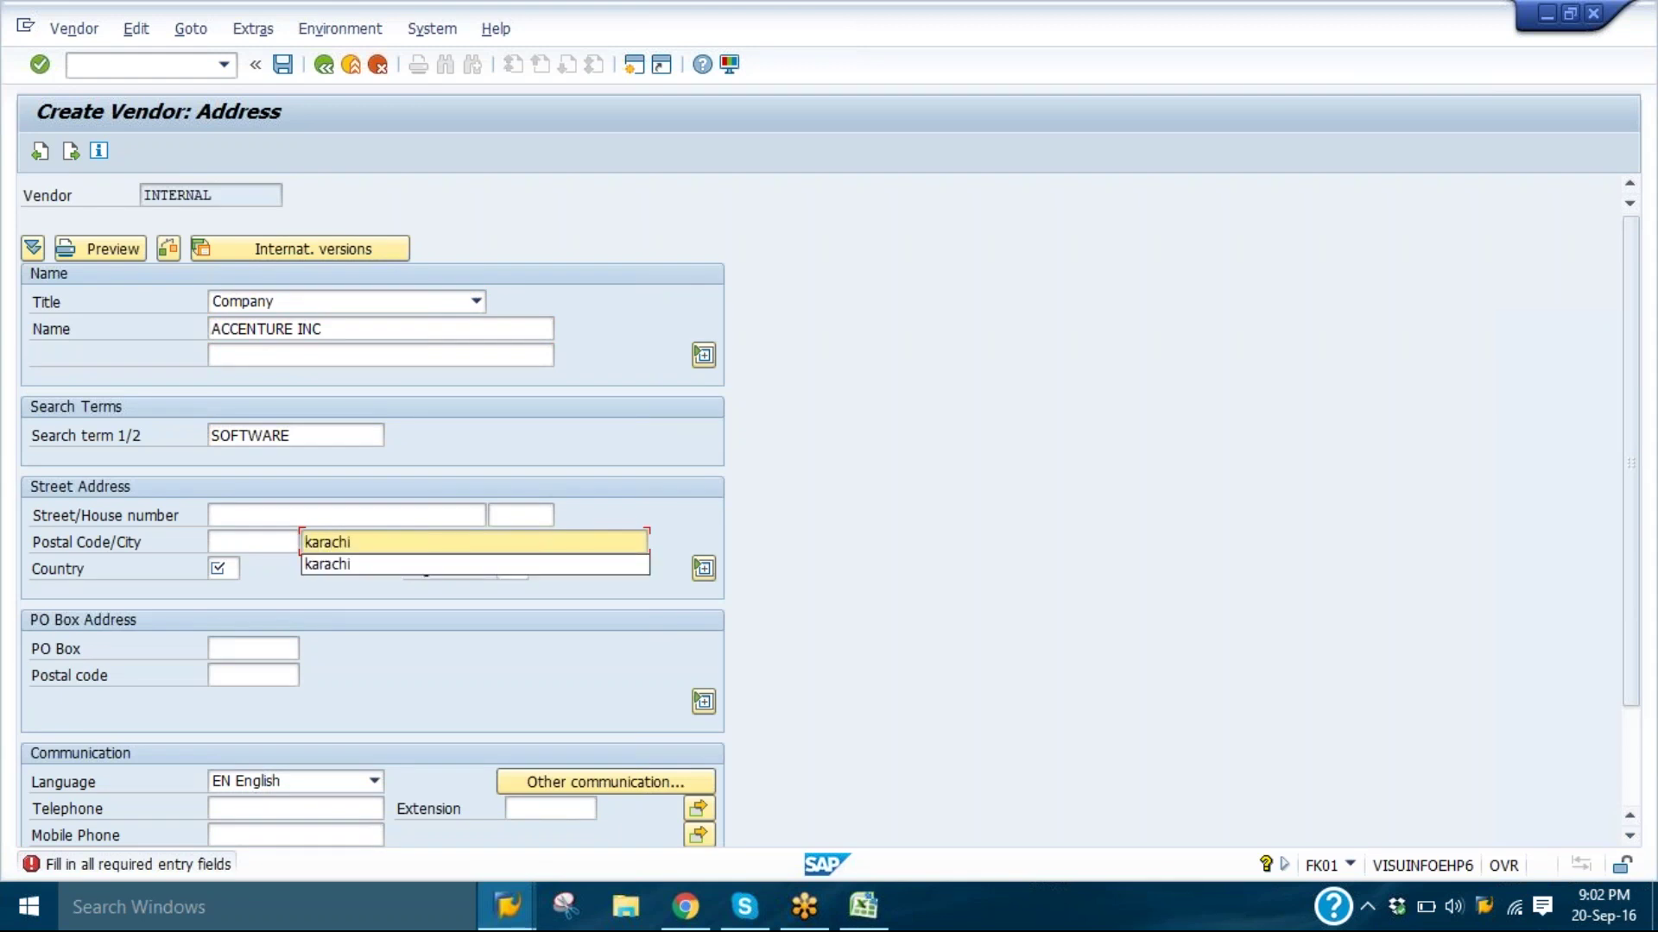
key("Escape")
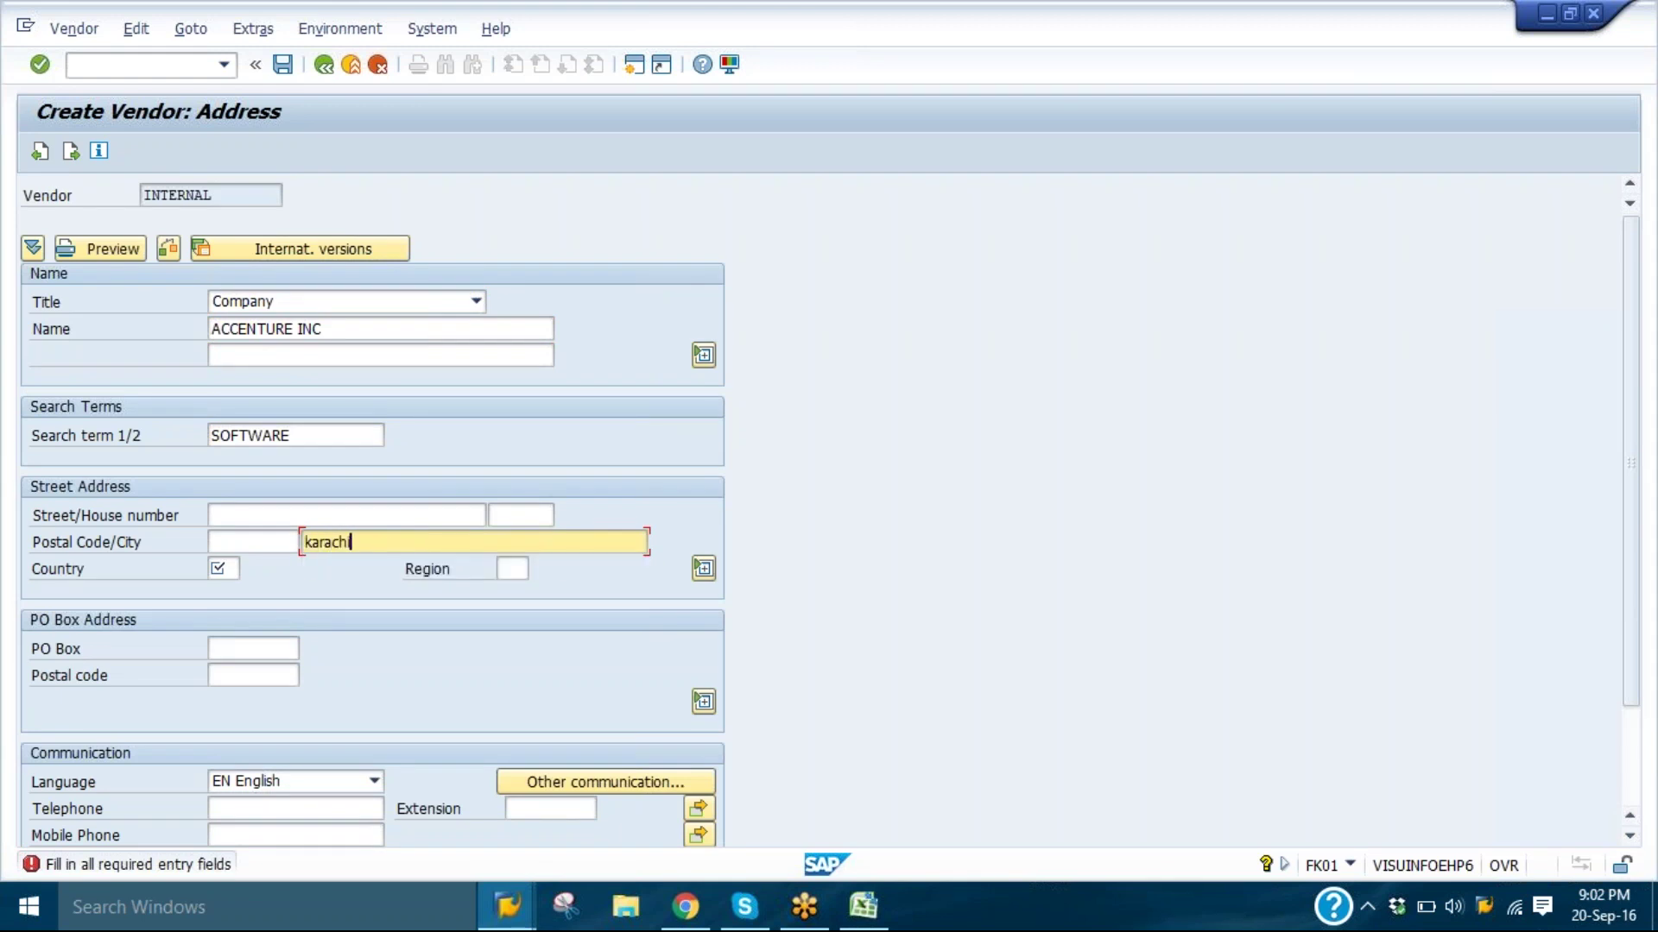
left_click(231, 573)
type("pk")
key("Return")
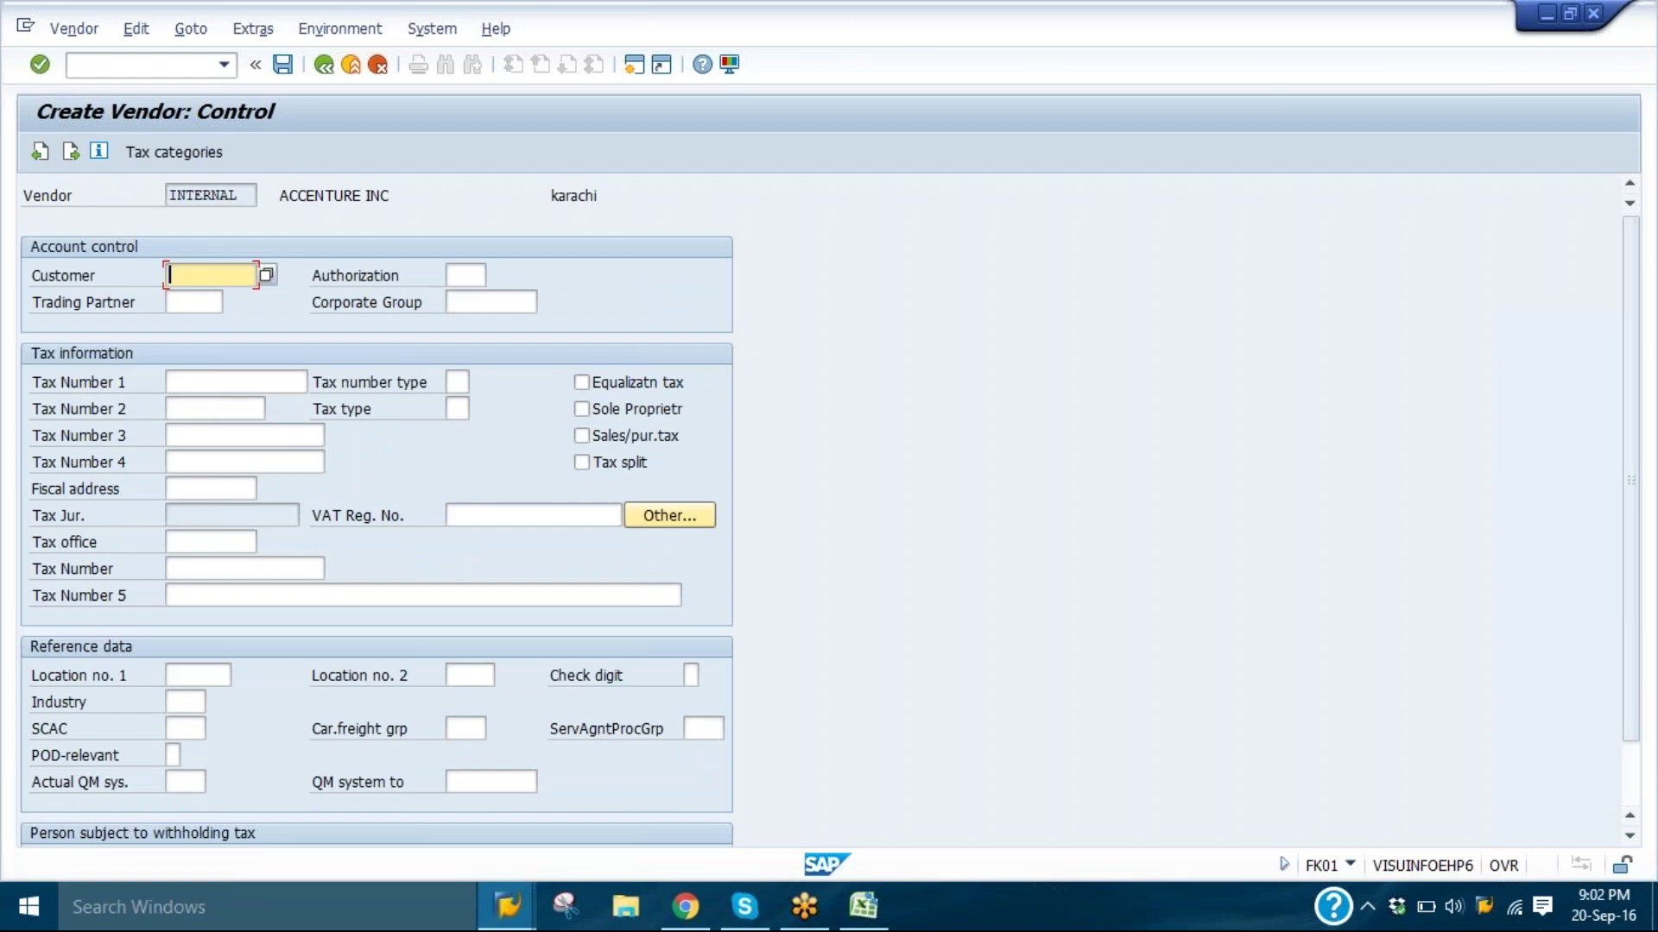
- Leave the control data and payment transactions empty and continue to the vendor's contact persons
key("Return")
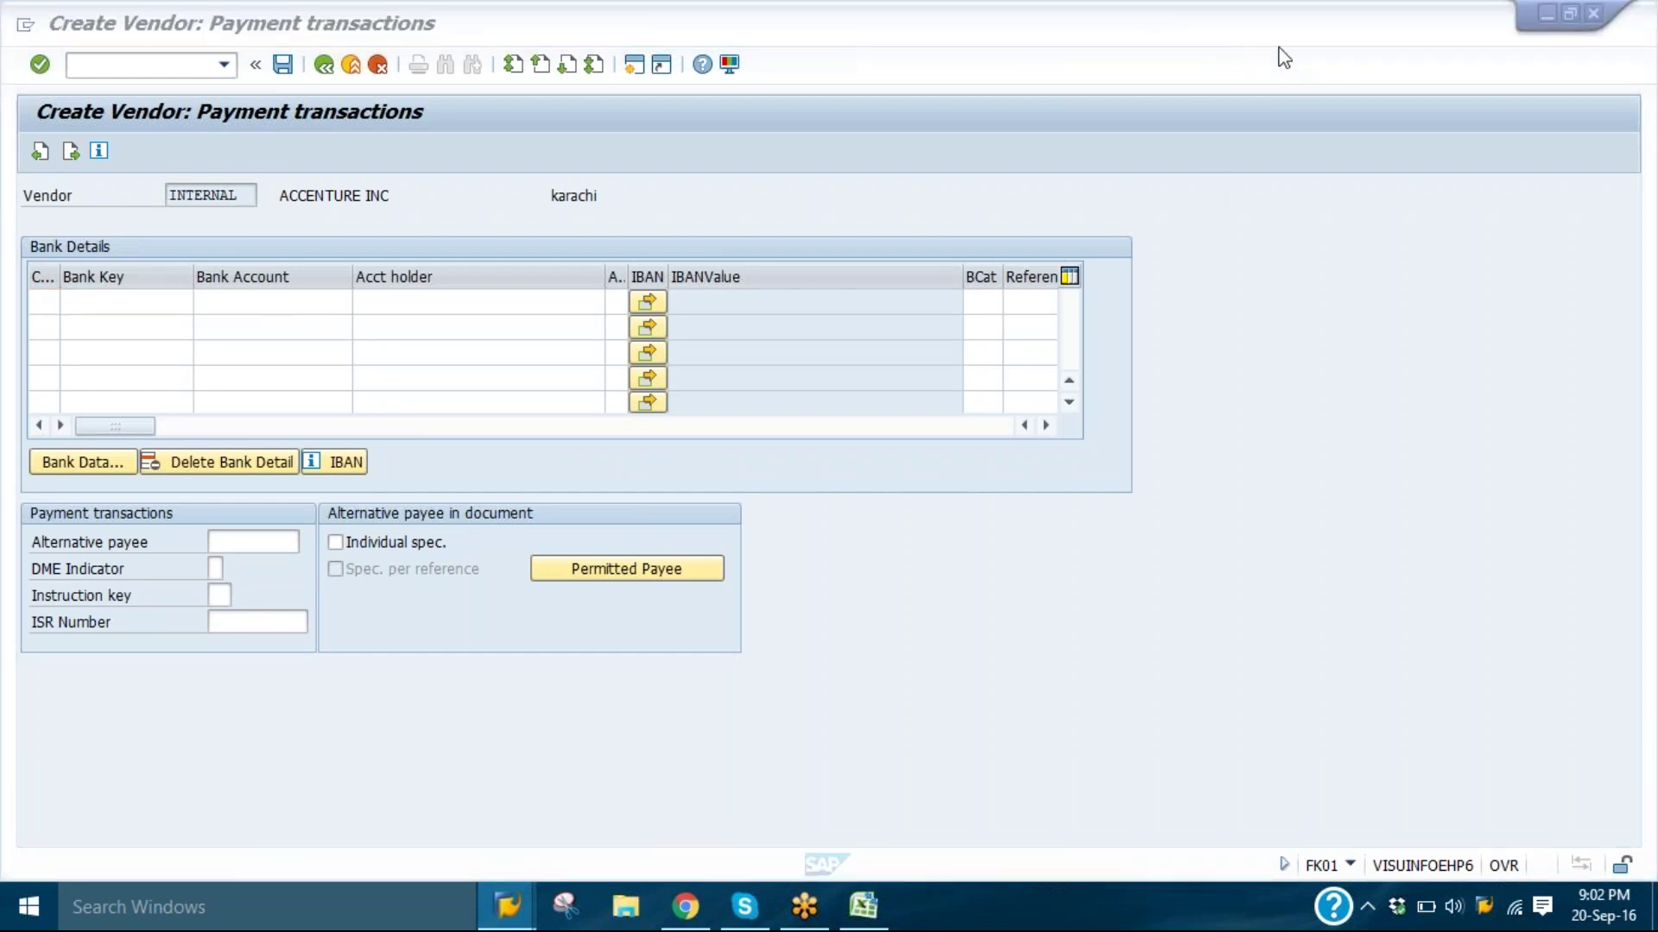
left_click(866, 197)
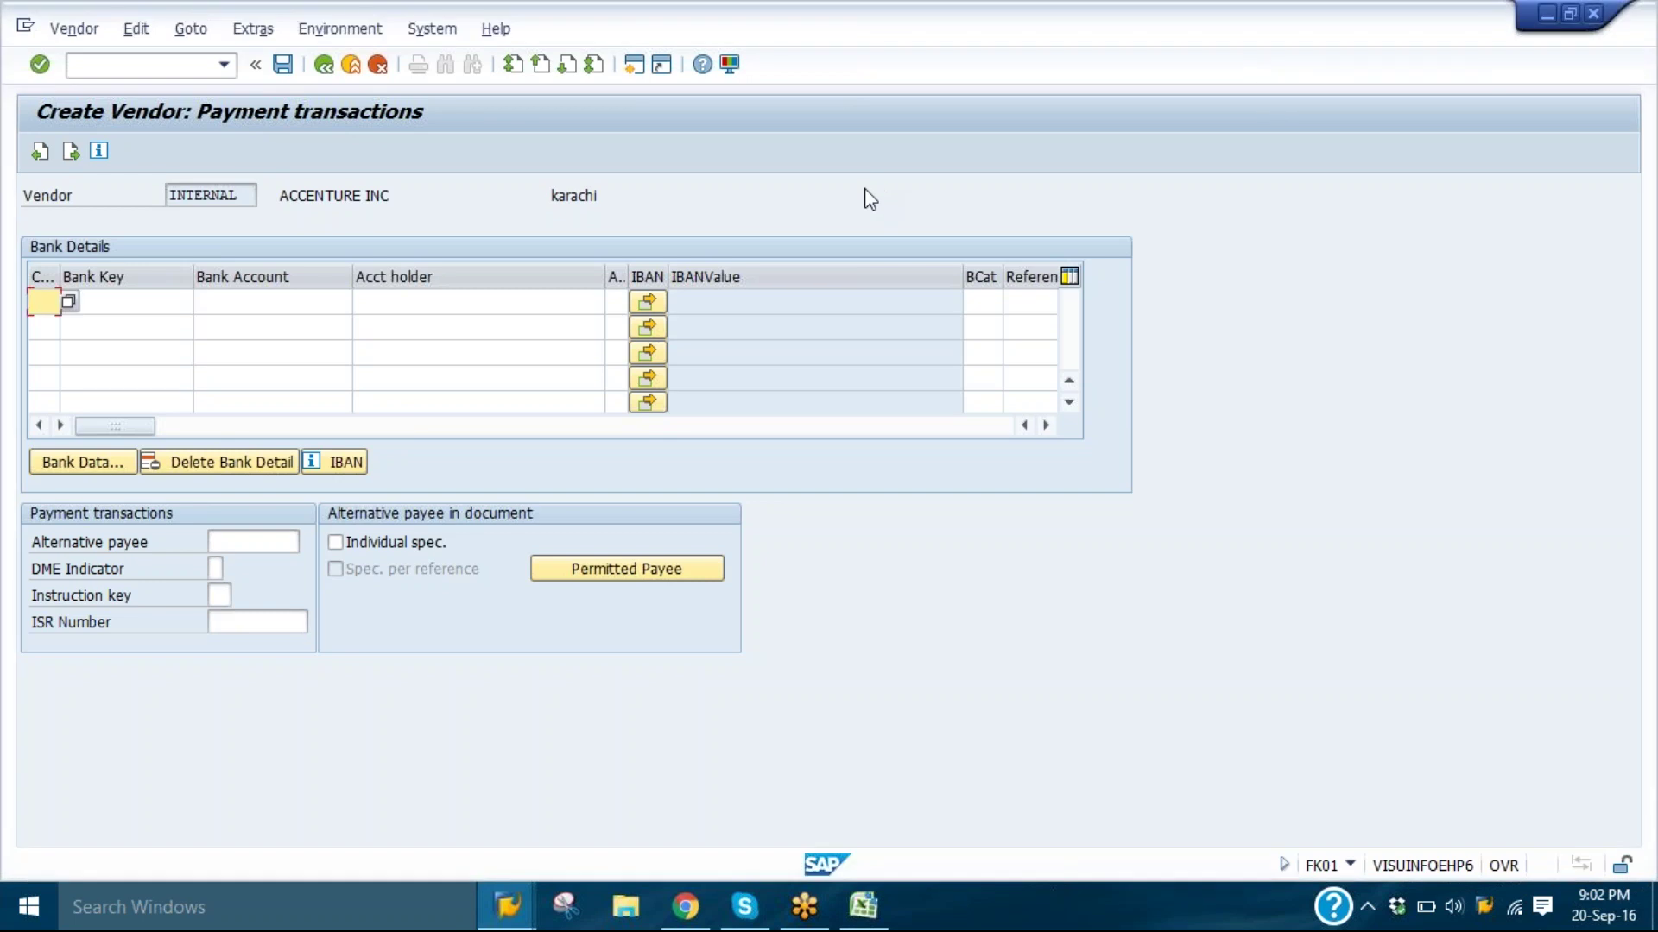
key("Return")
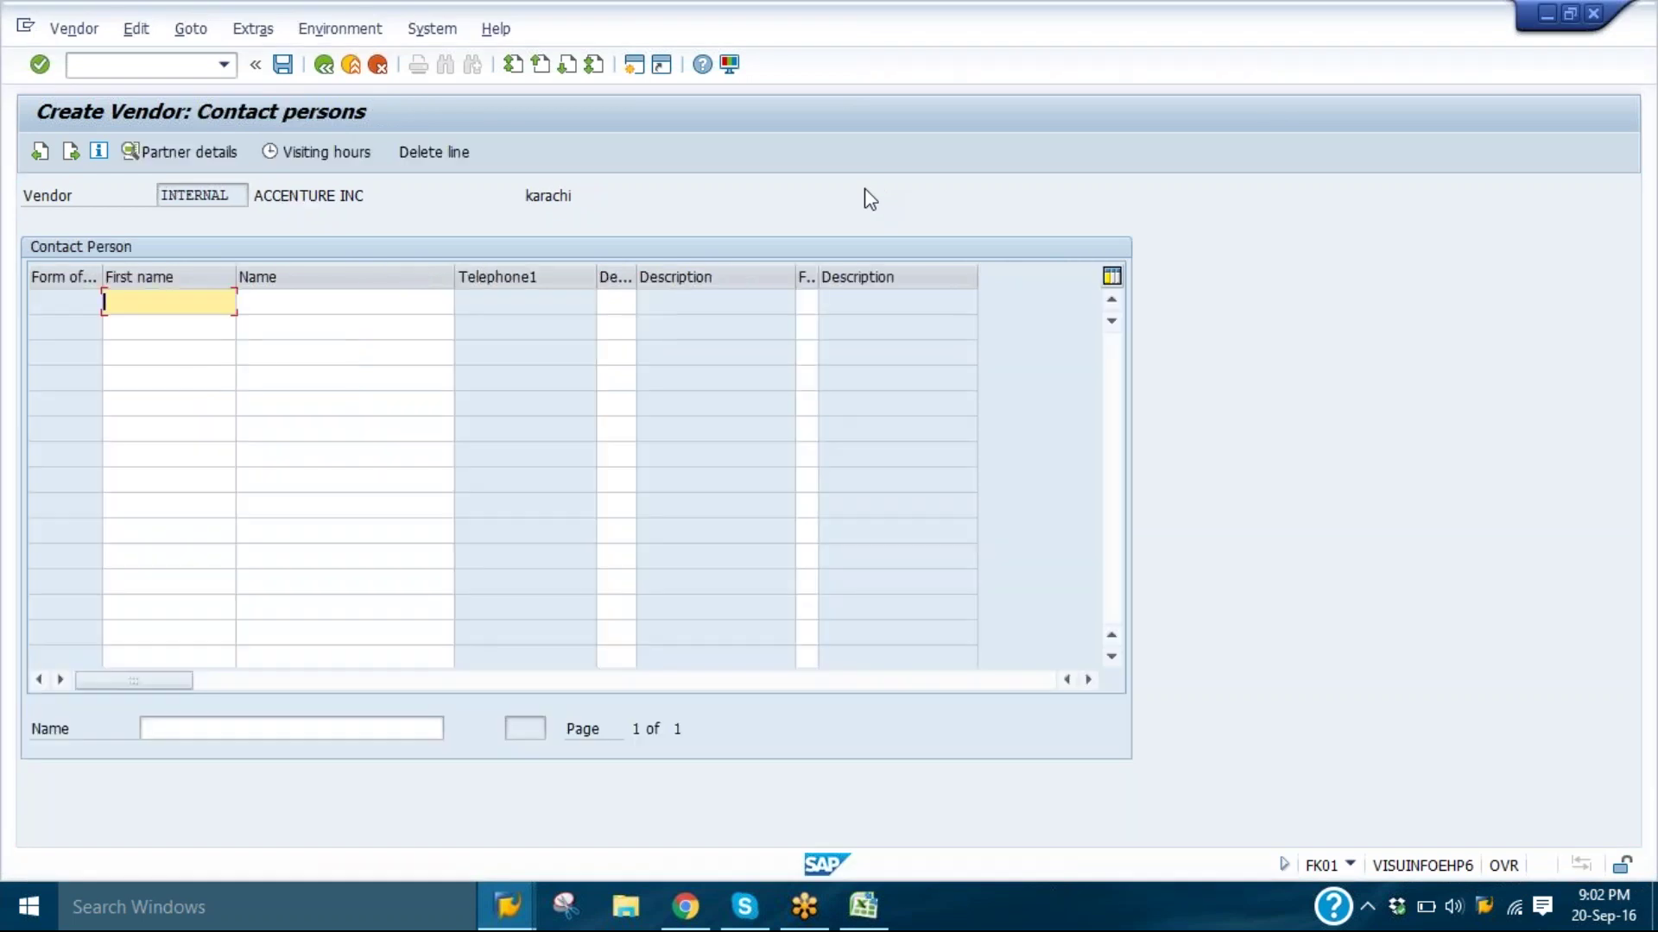
- Fill in the first name and name of one contact person and continue to the vendor's accounting information
type("sdfvasd")
key("Tab")
type("fghfr")
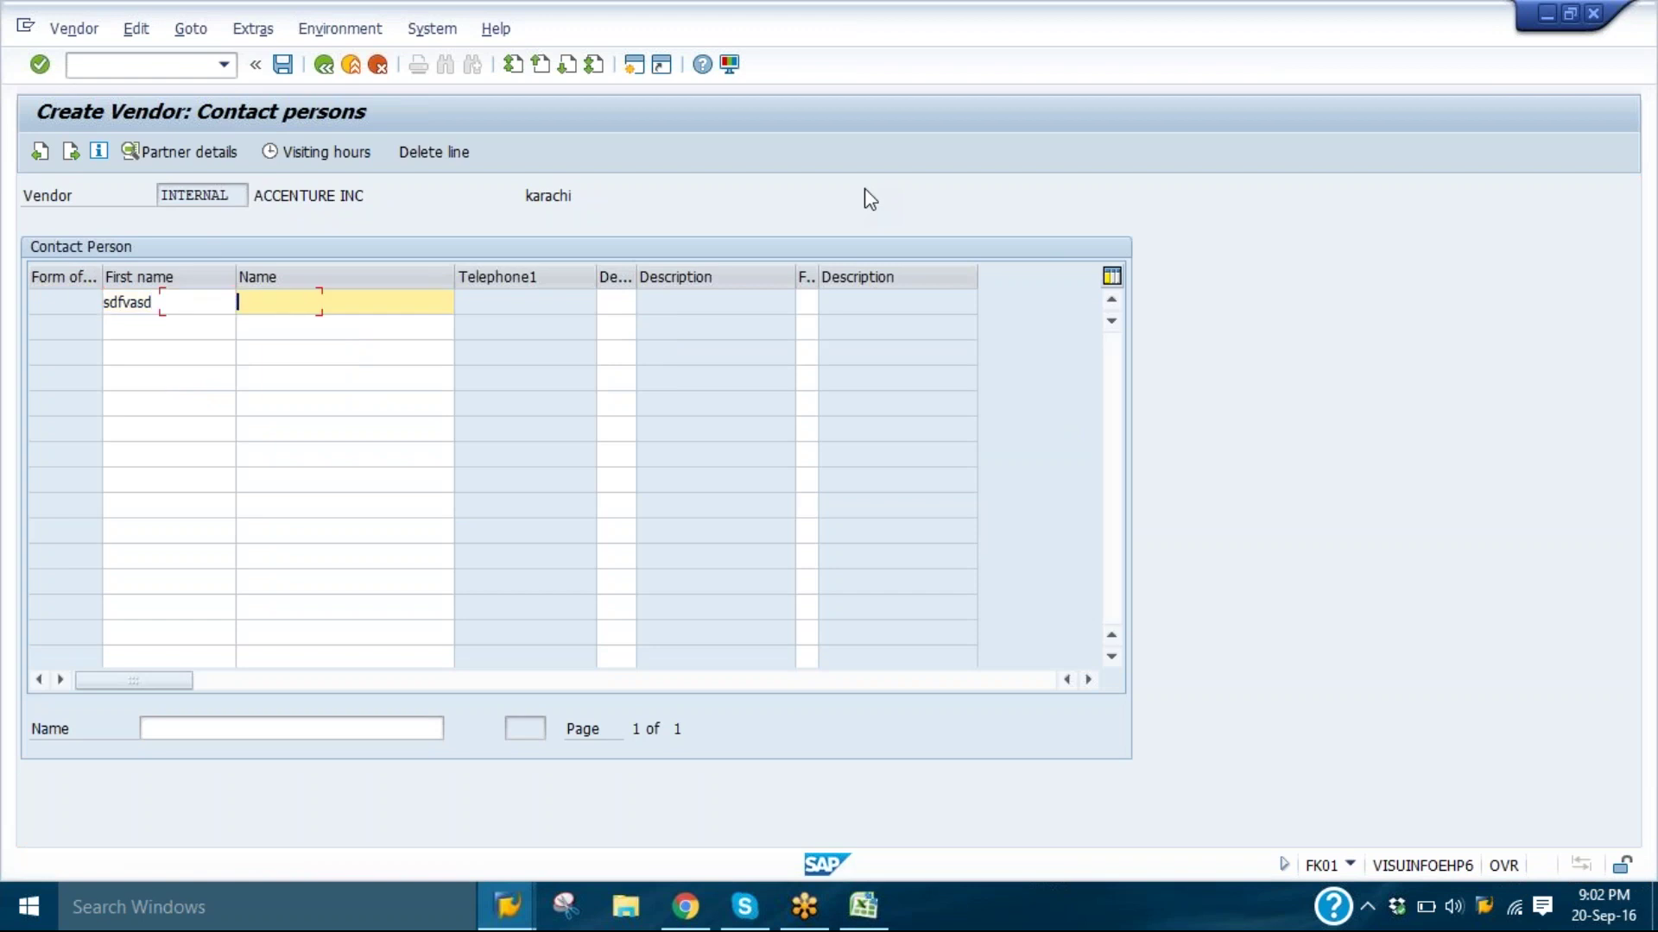
key("Return")
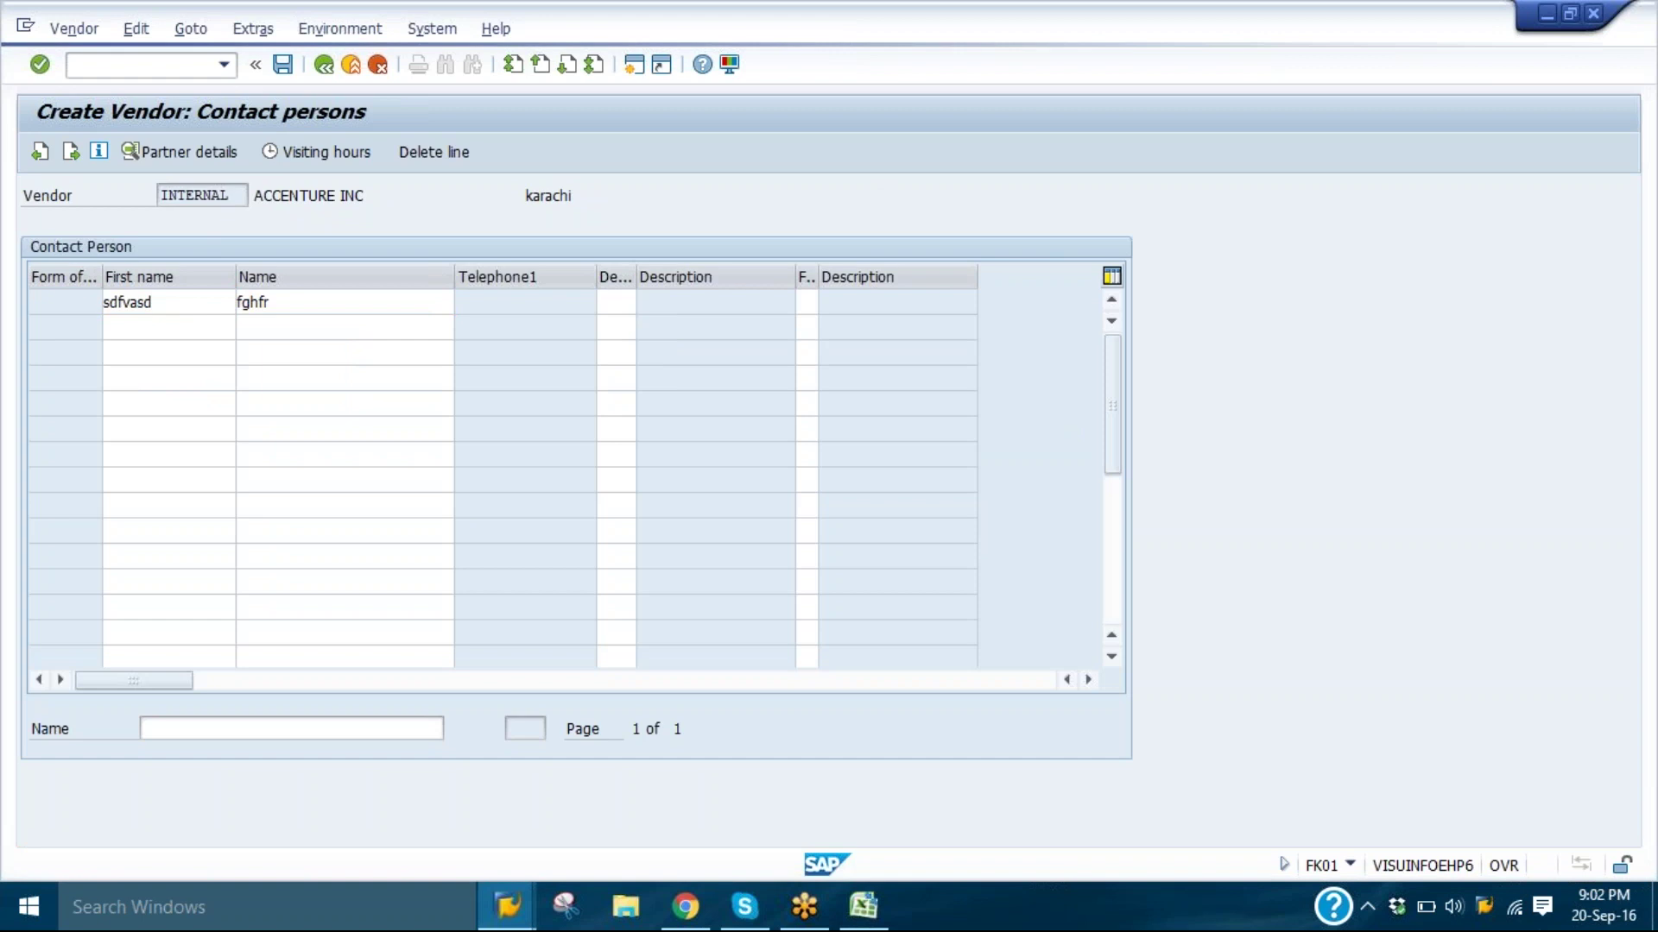
key("Return")
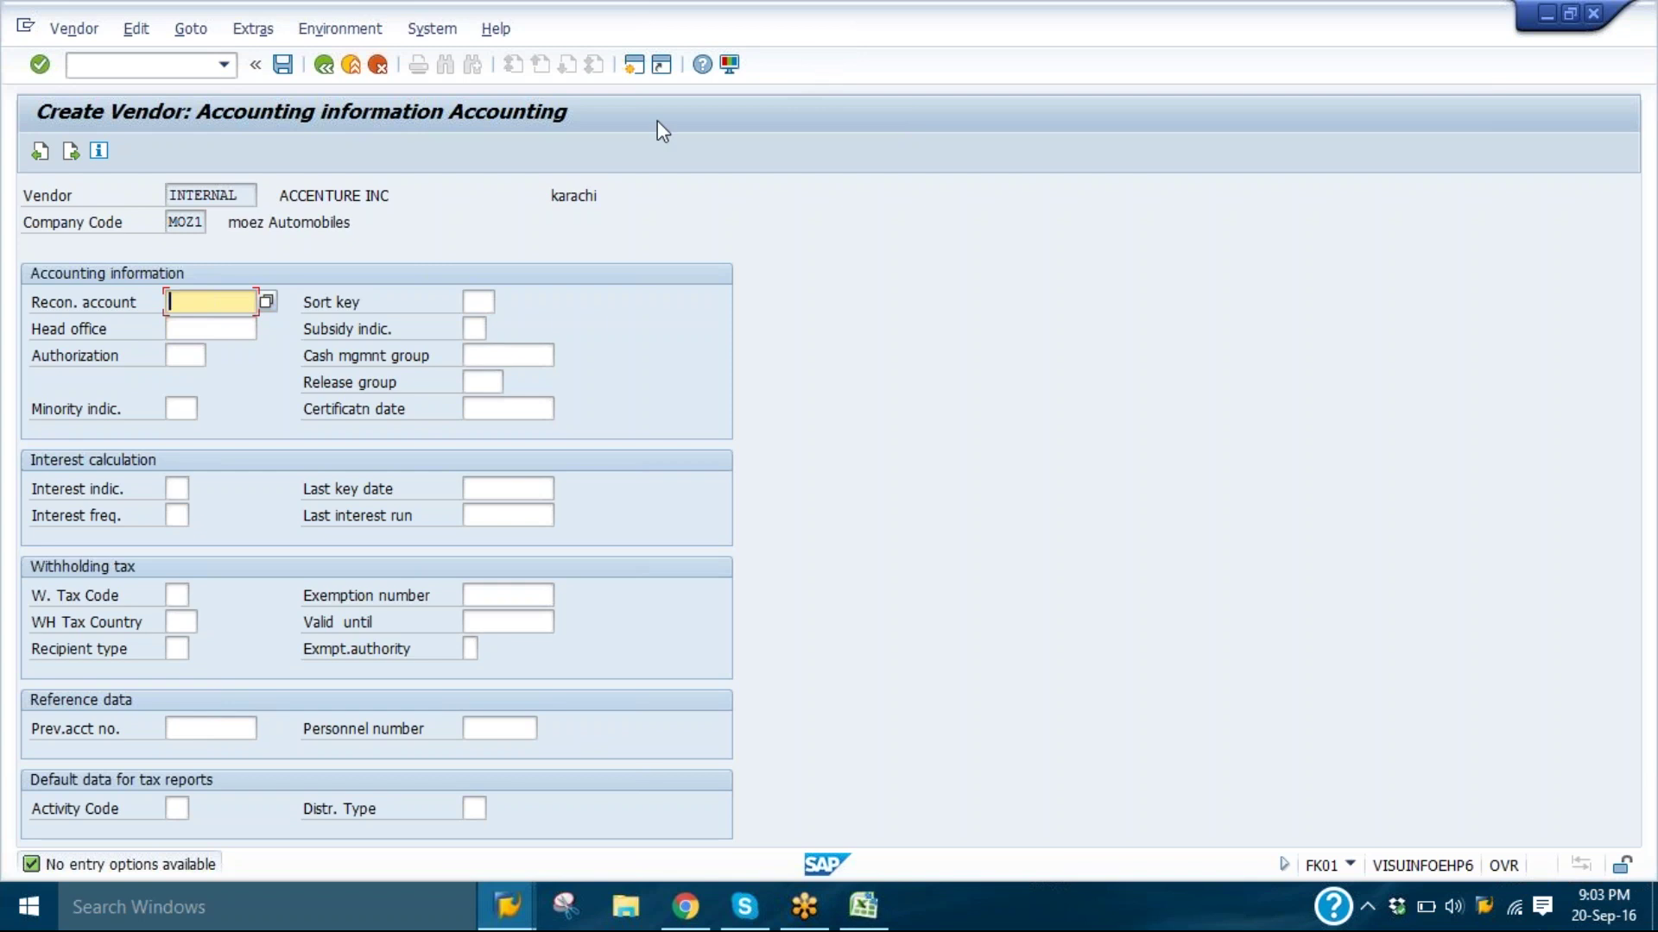
- Open a new SAP session and start central G/L account editing (FS00) from the General Ledger master records
left_click(634, 65)
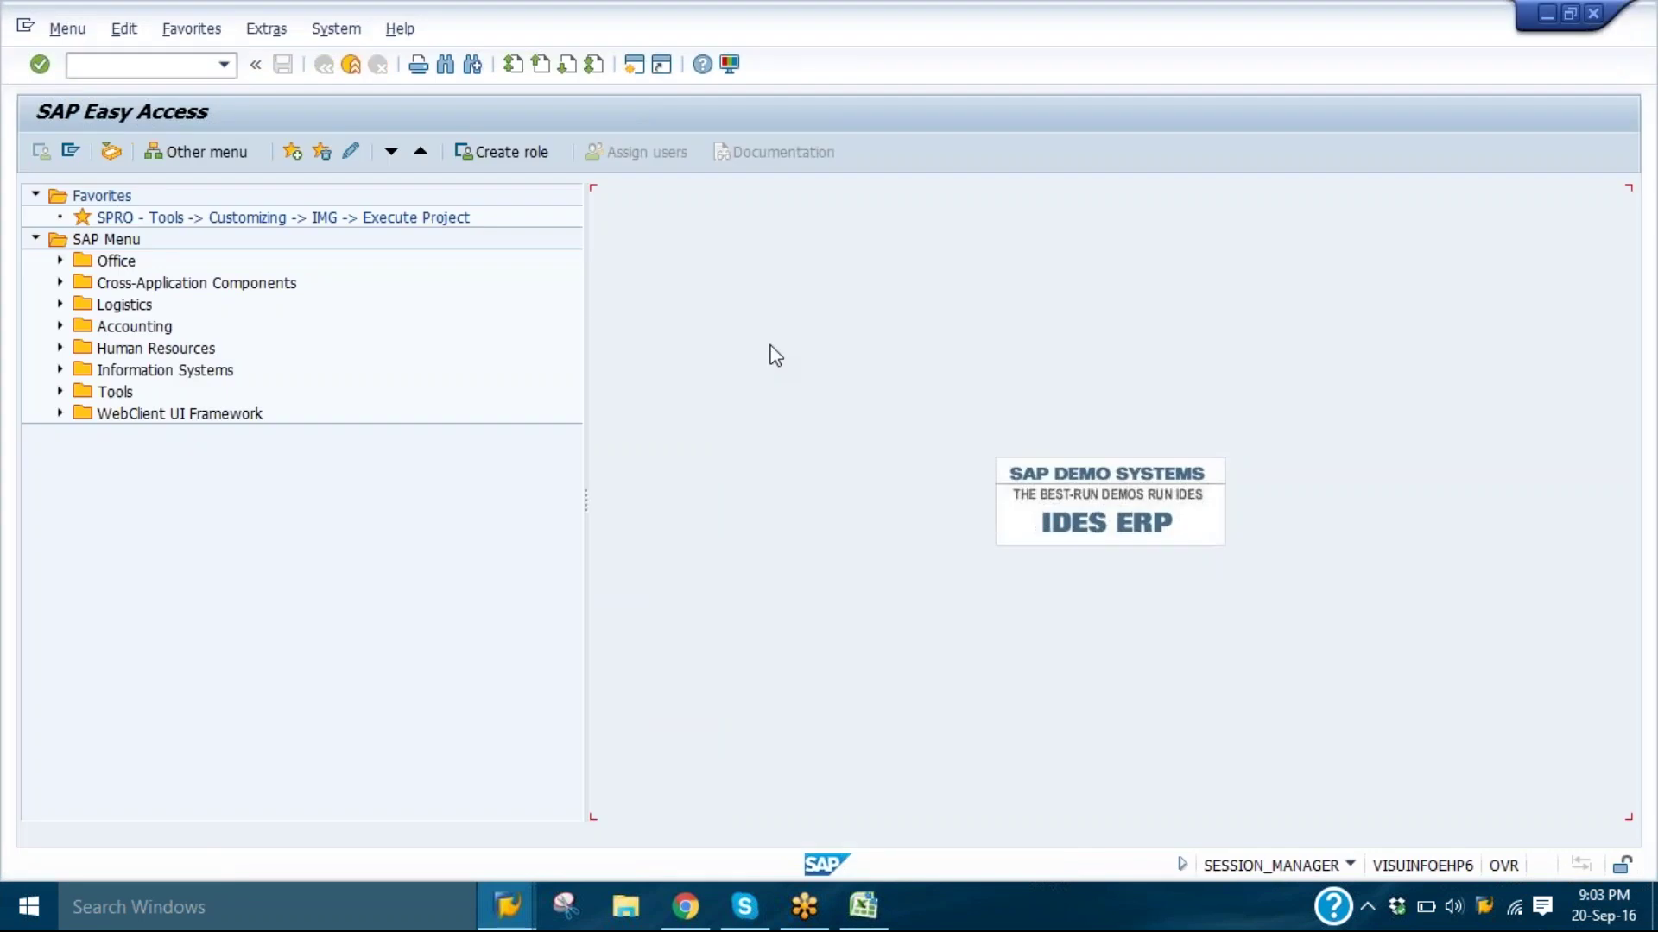
left_click(60, 326)
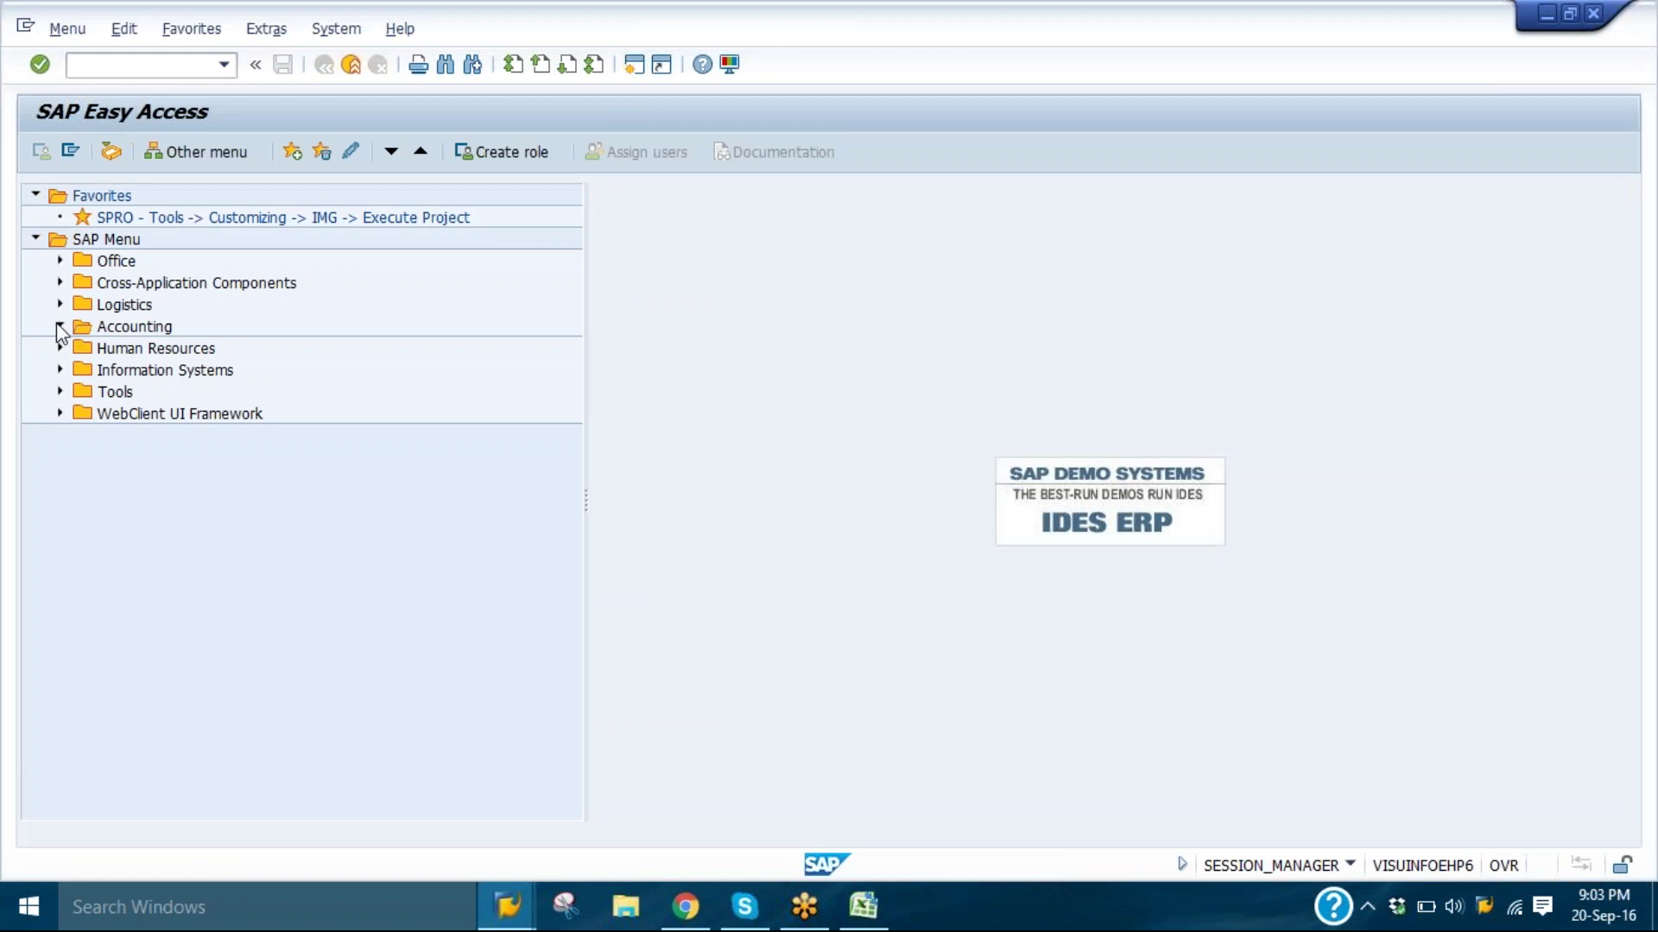
left_click(83, 348)
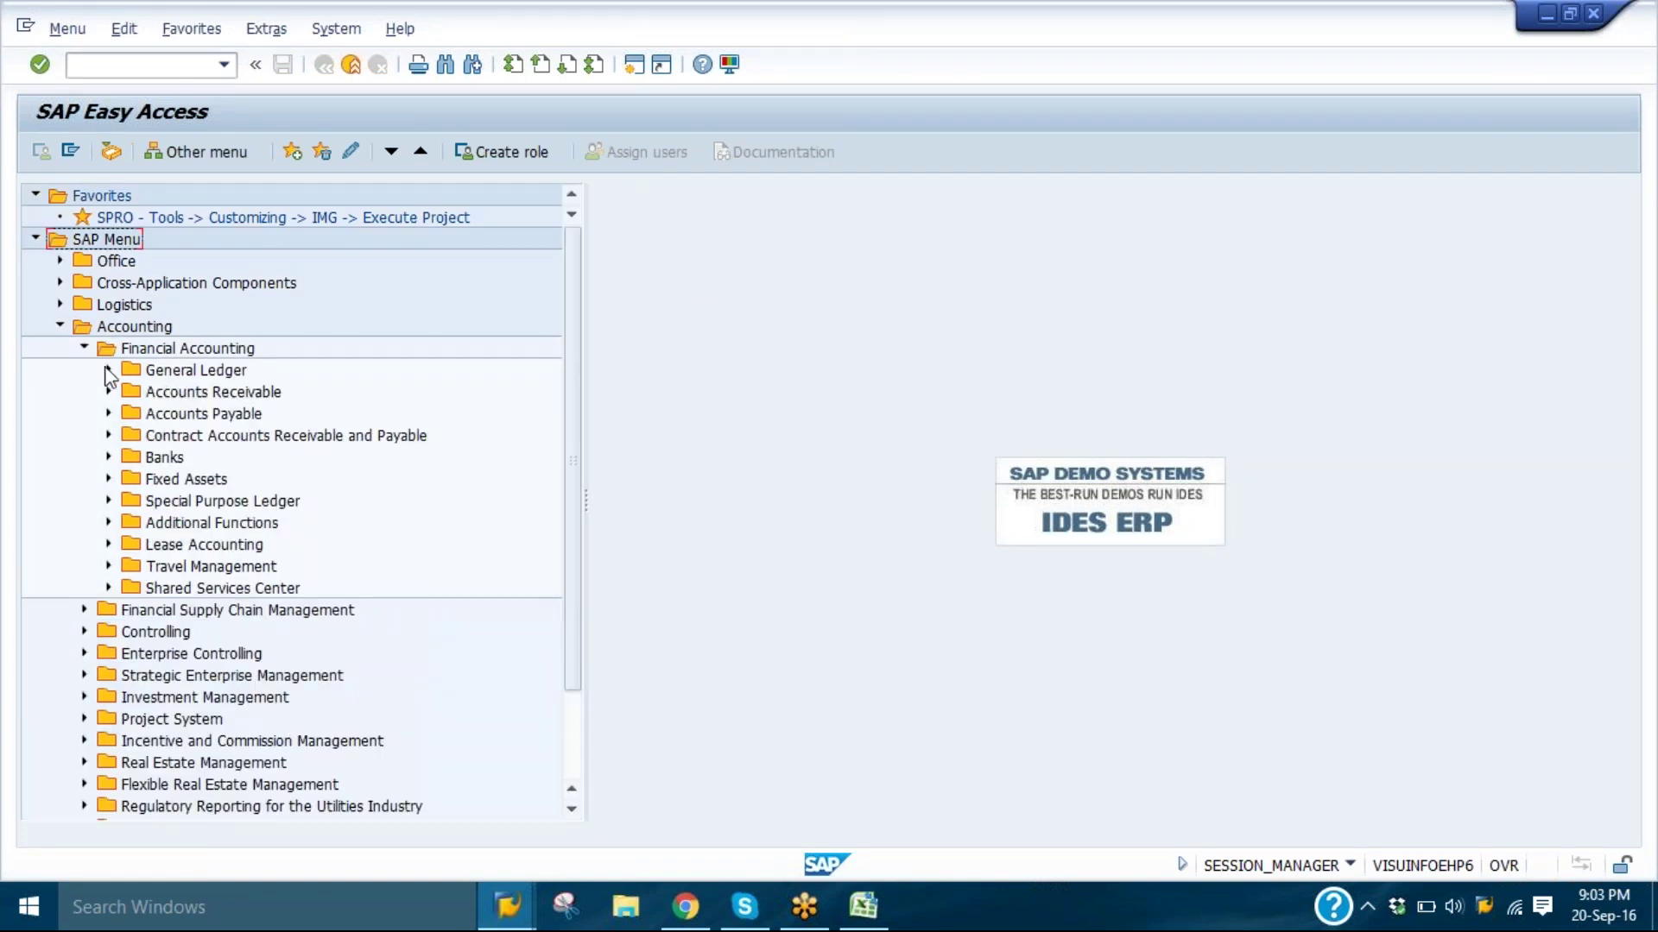
left_click(108, 370)
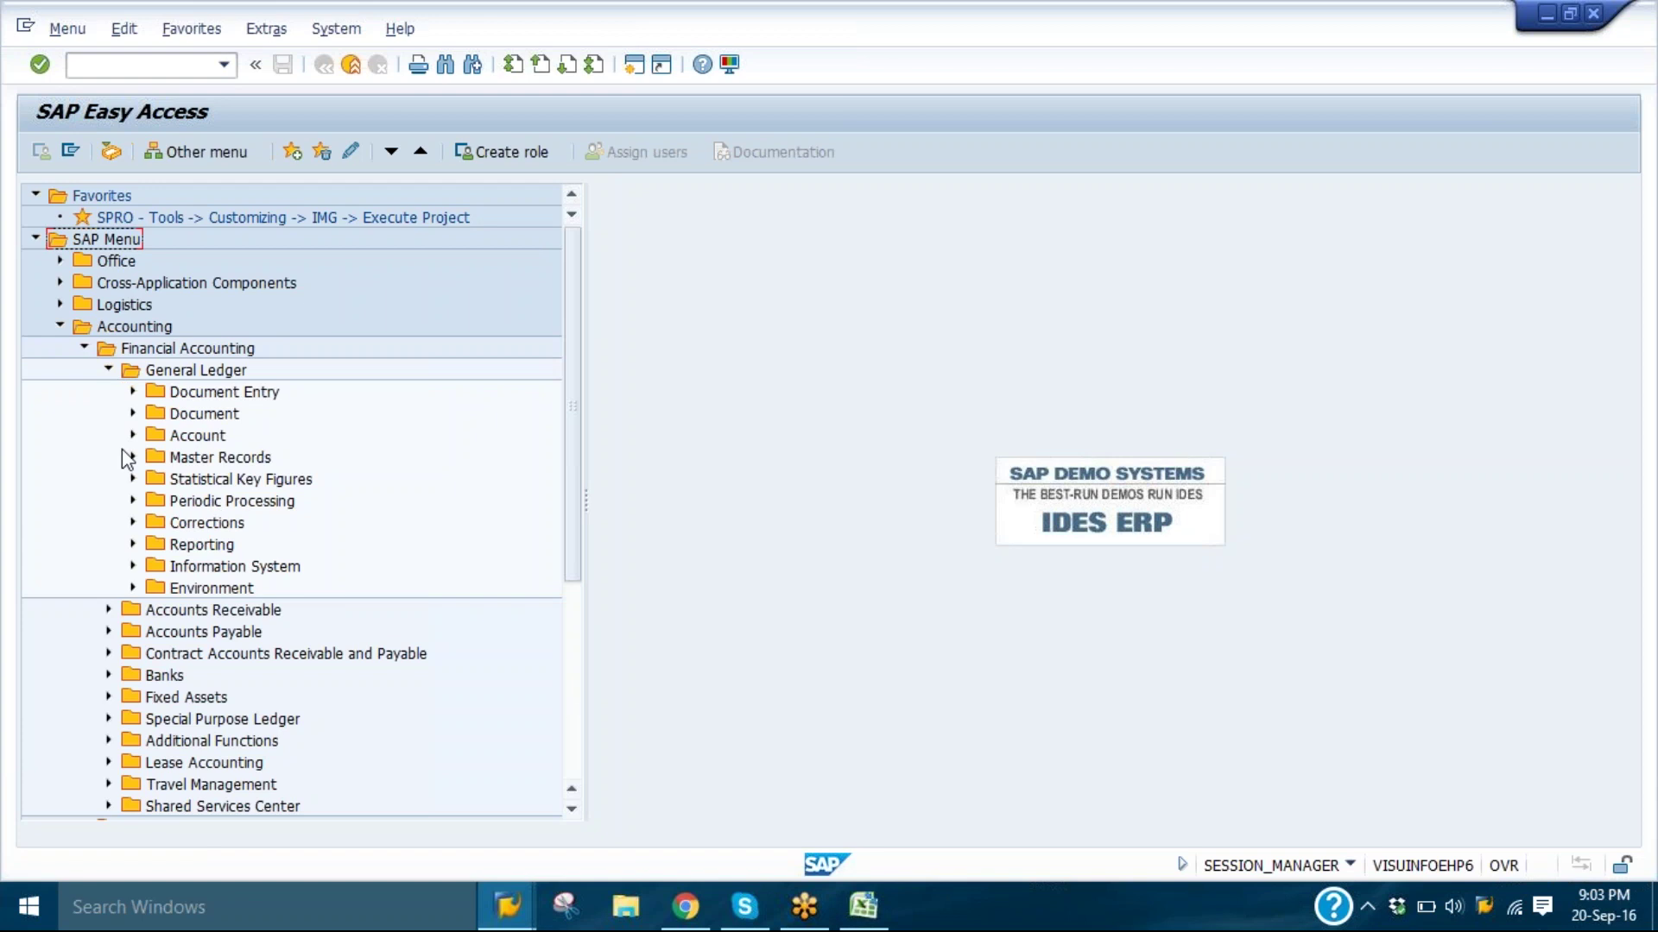
left_click(131, 457)
left_click(157, 479)
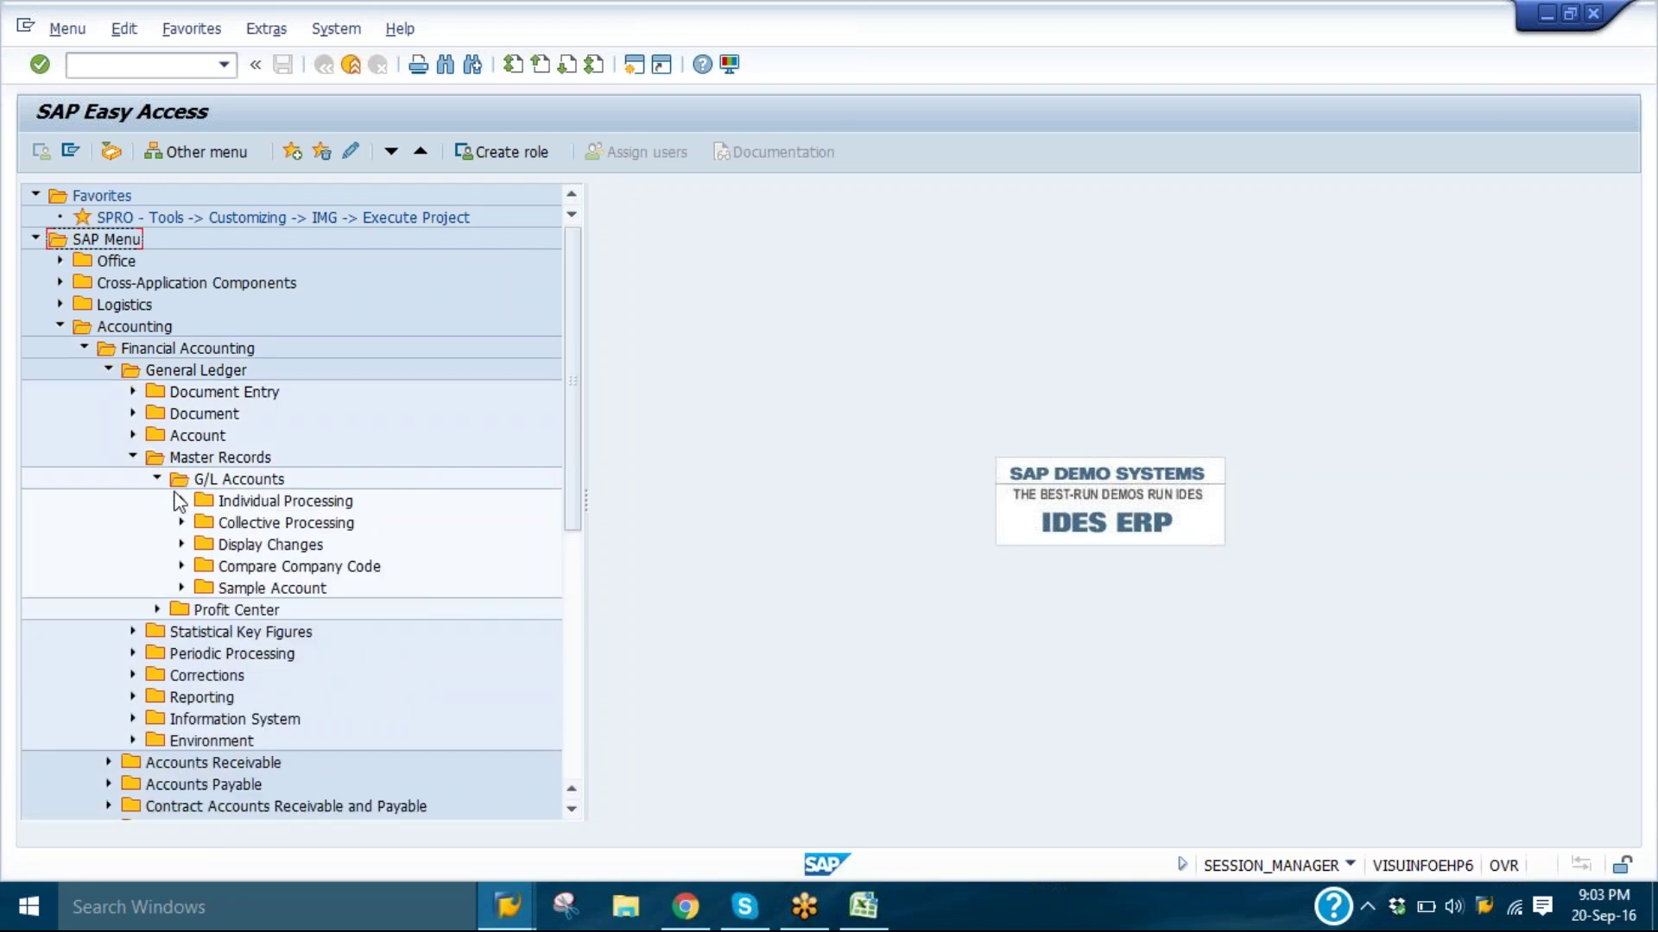
left_click(181, 501)
double_click(293, 522)
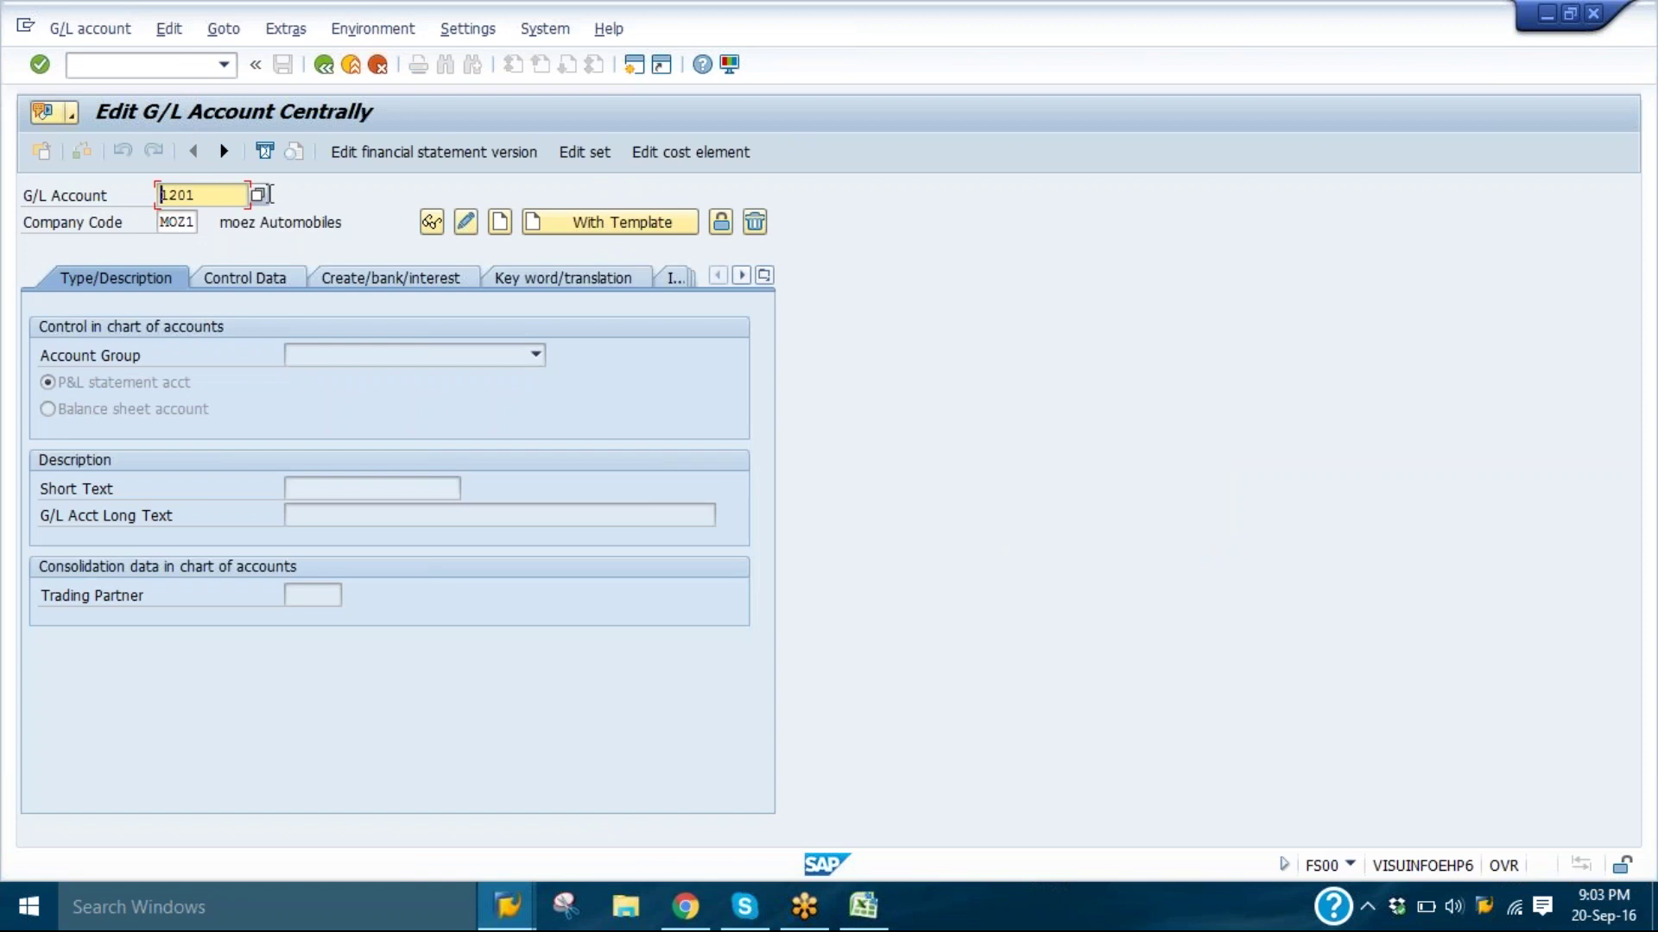
- List the G/L accounts in chart of accounts MOZ1, sort them by account number, and close the list without choosing one
key("Return")
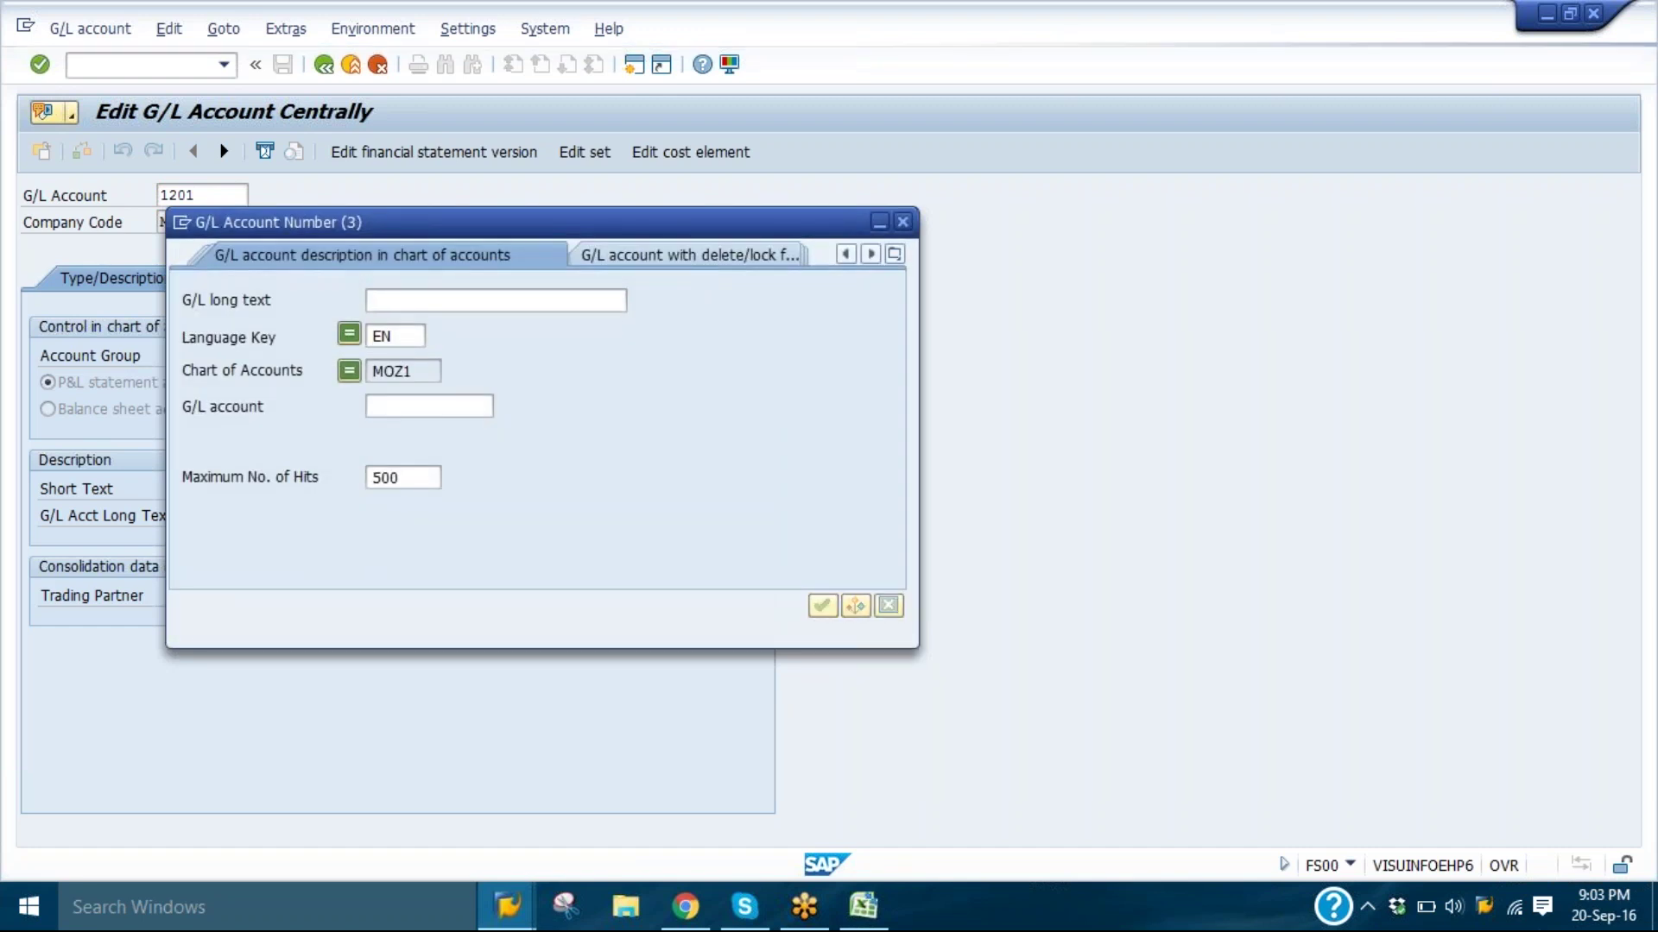
key("Return")
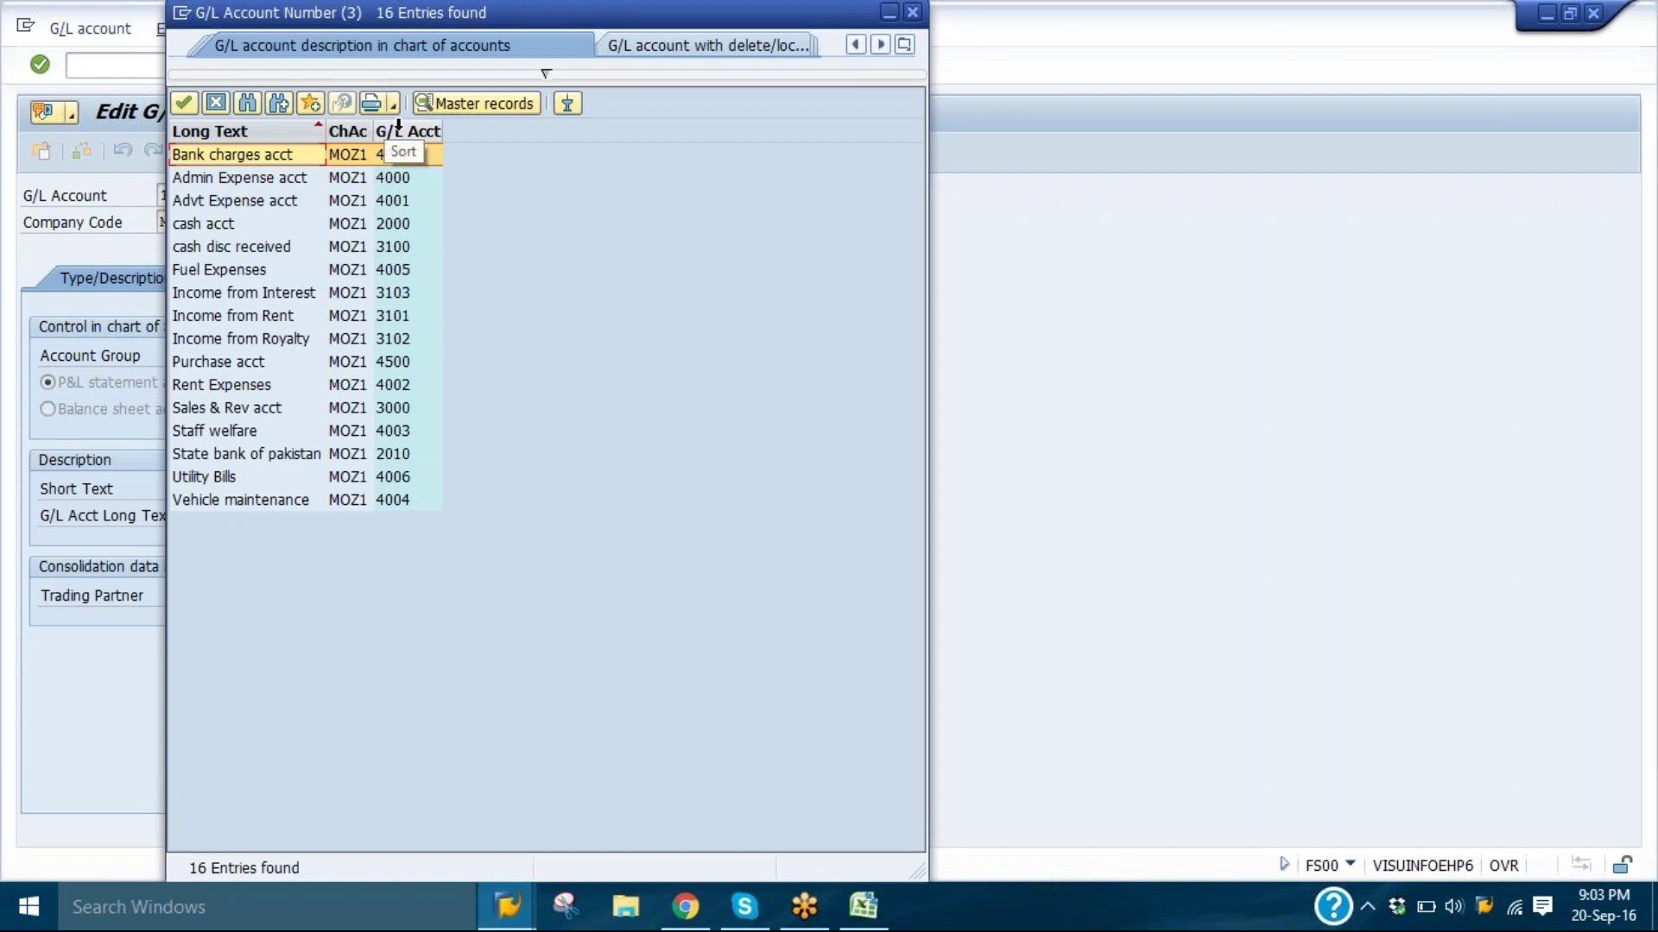
left_click(399, 130)
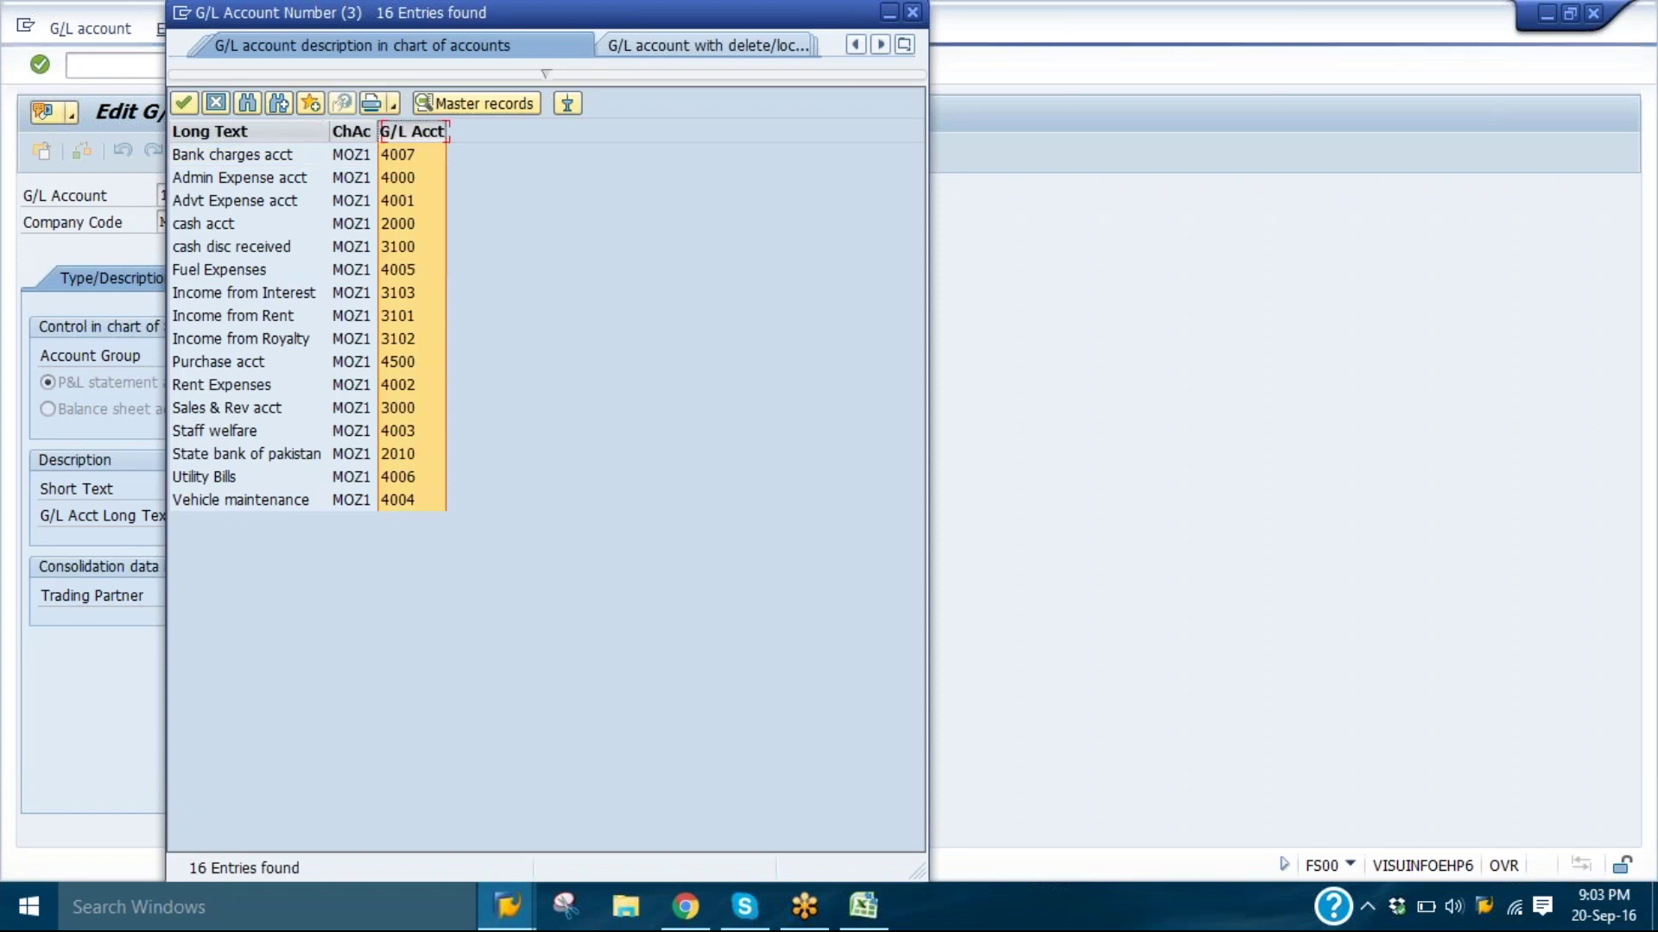
left_click(405, 130)
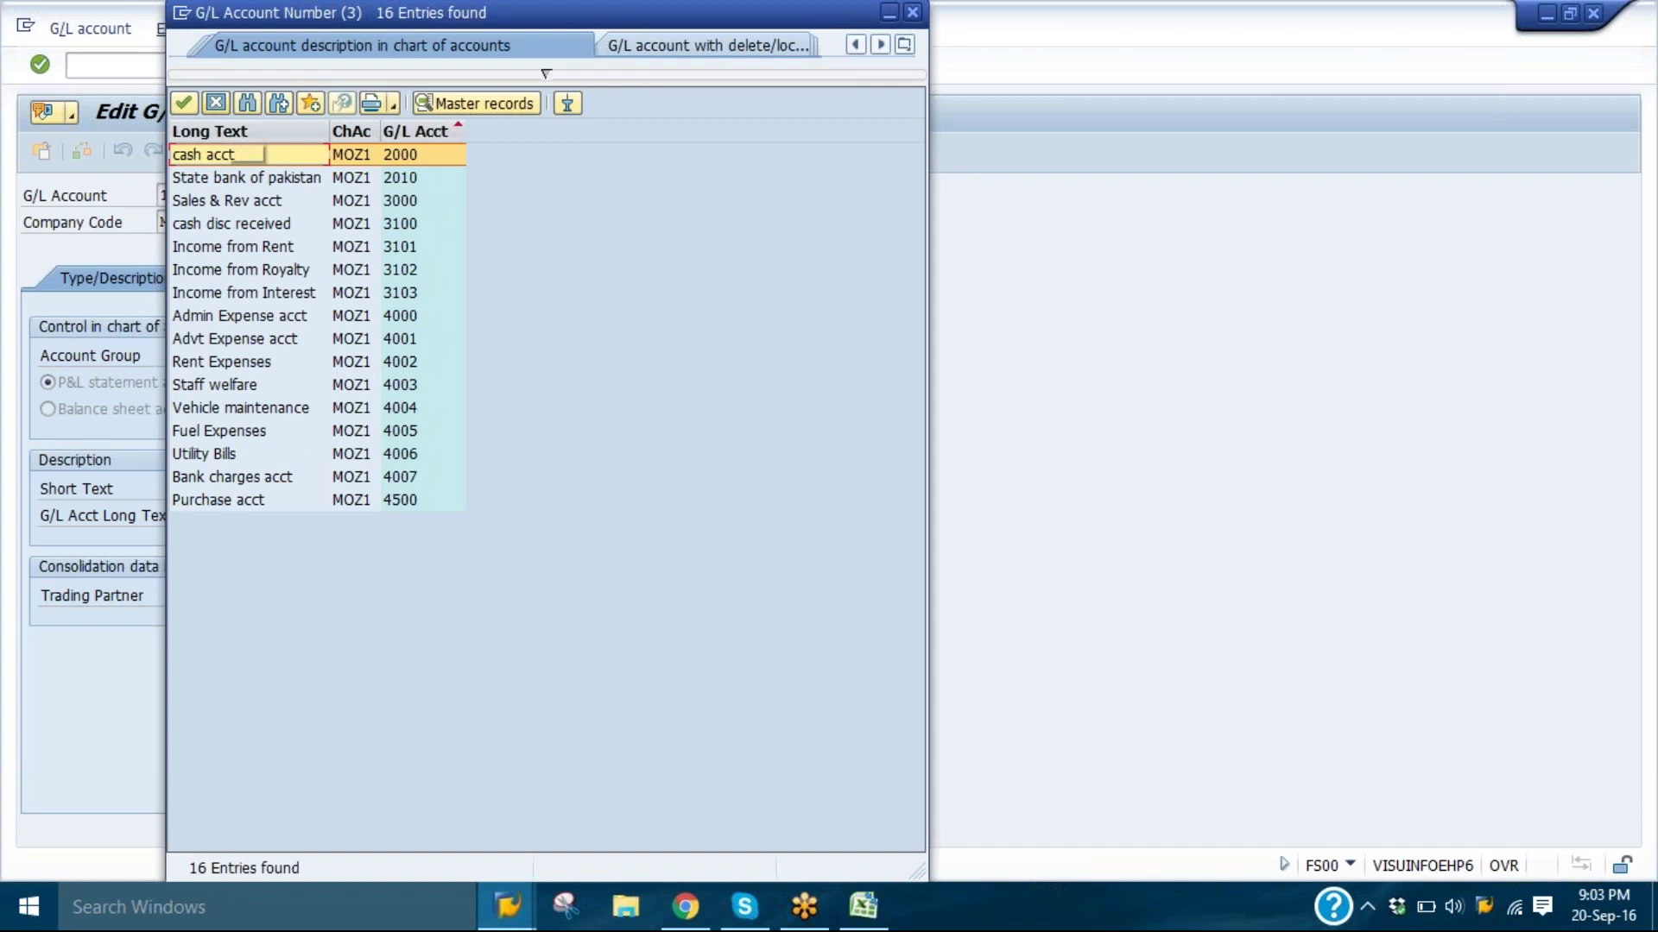
left_click(215, 103)
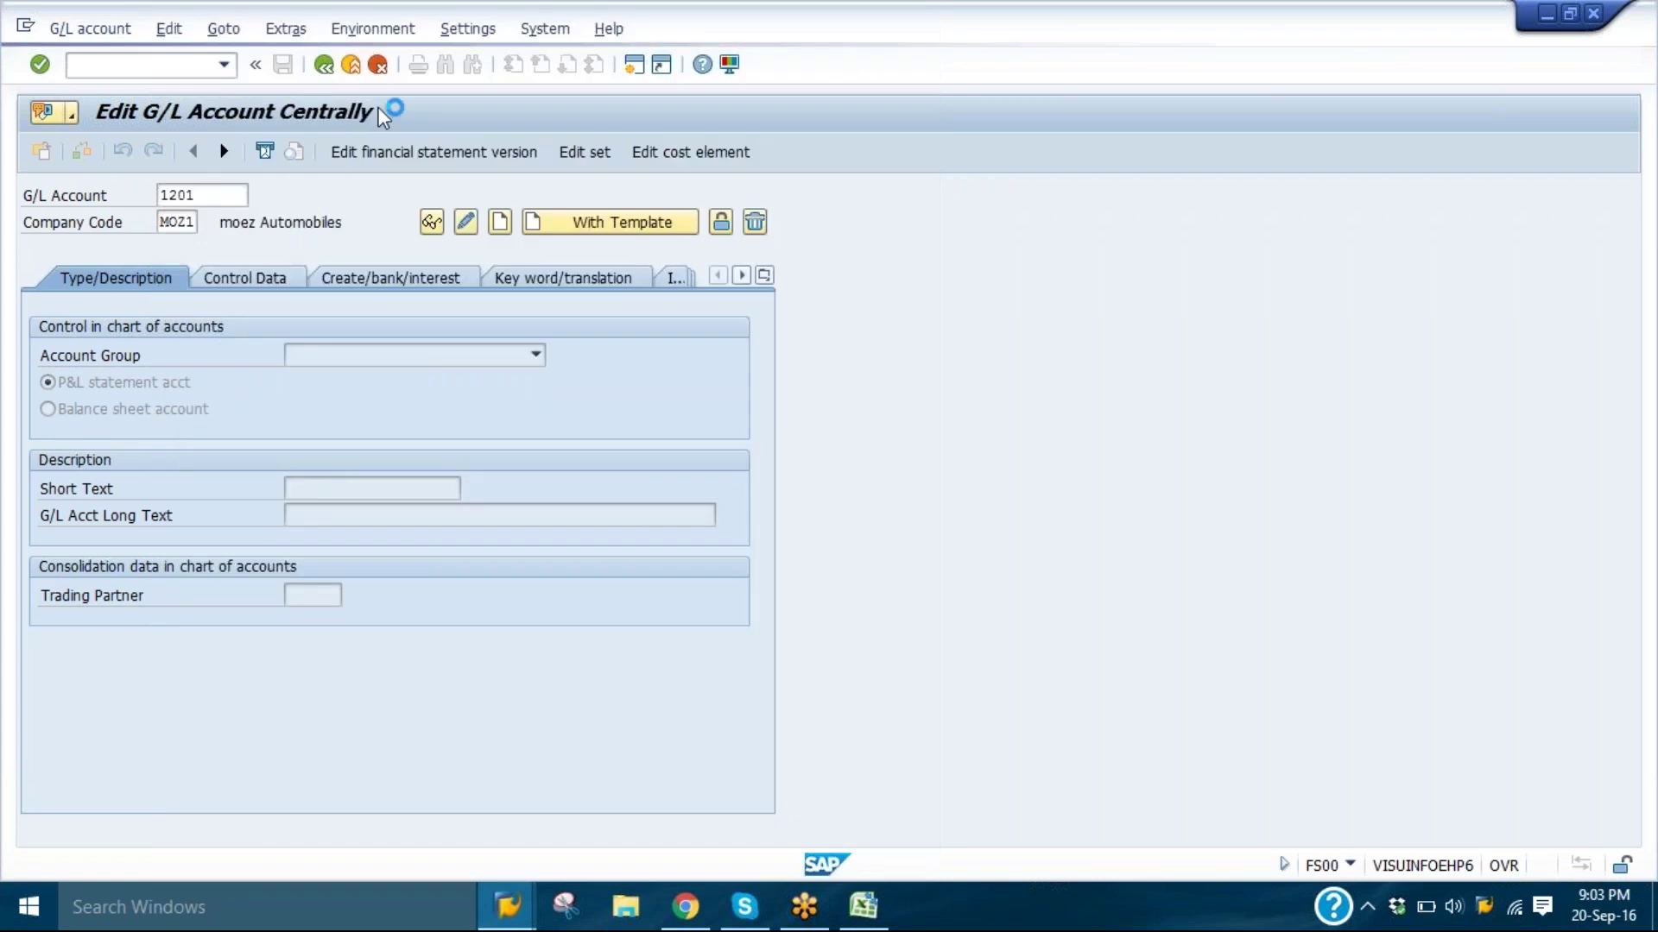
- Open the G/L account groups (OBD4) in a new session and position the list at chart of accounts moz1
left_click(188, 65)
type("/oobd4")
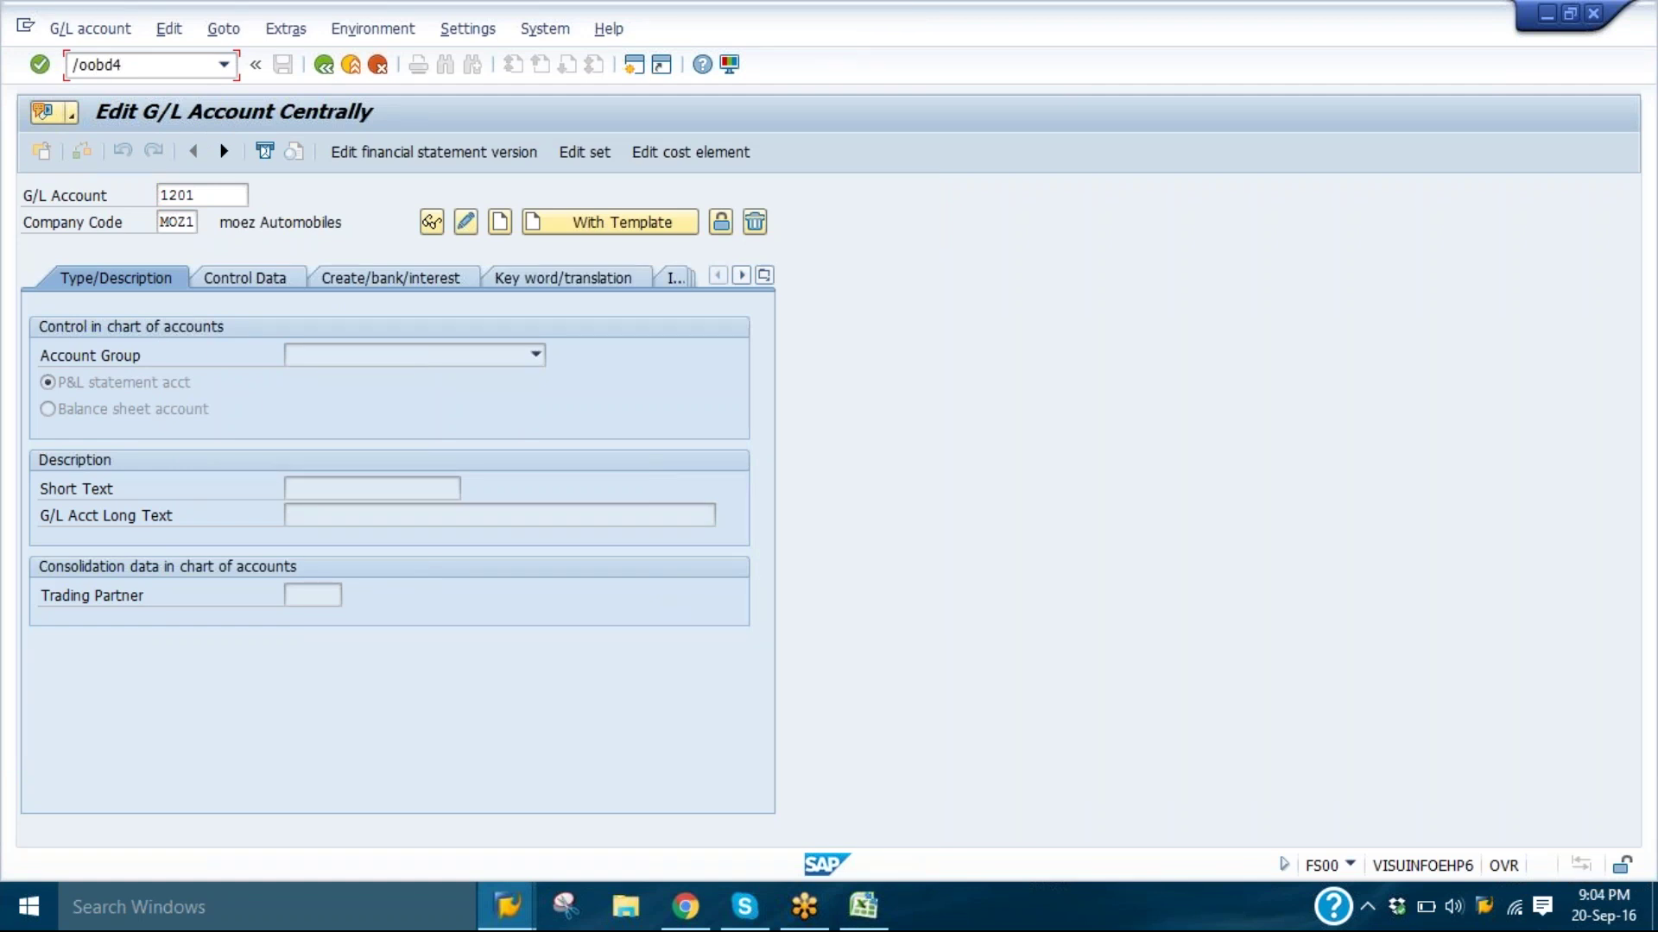
key("Return")
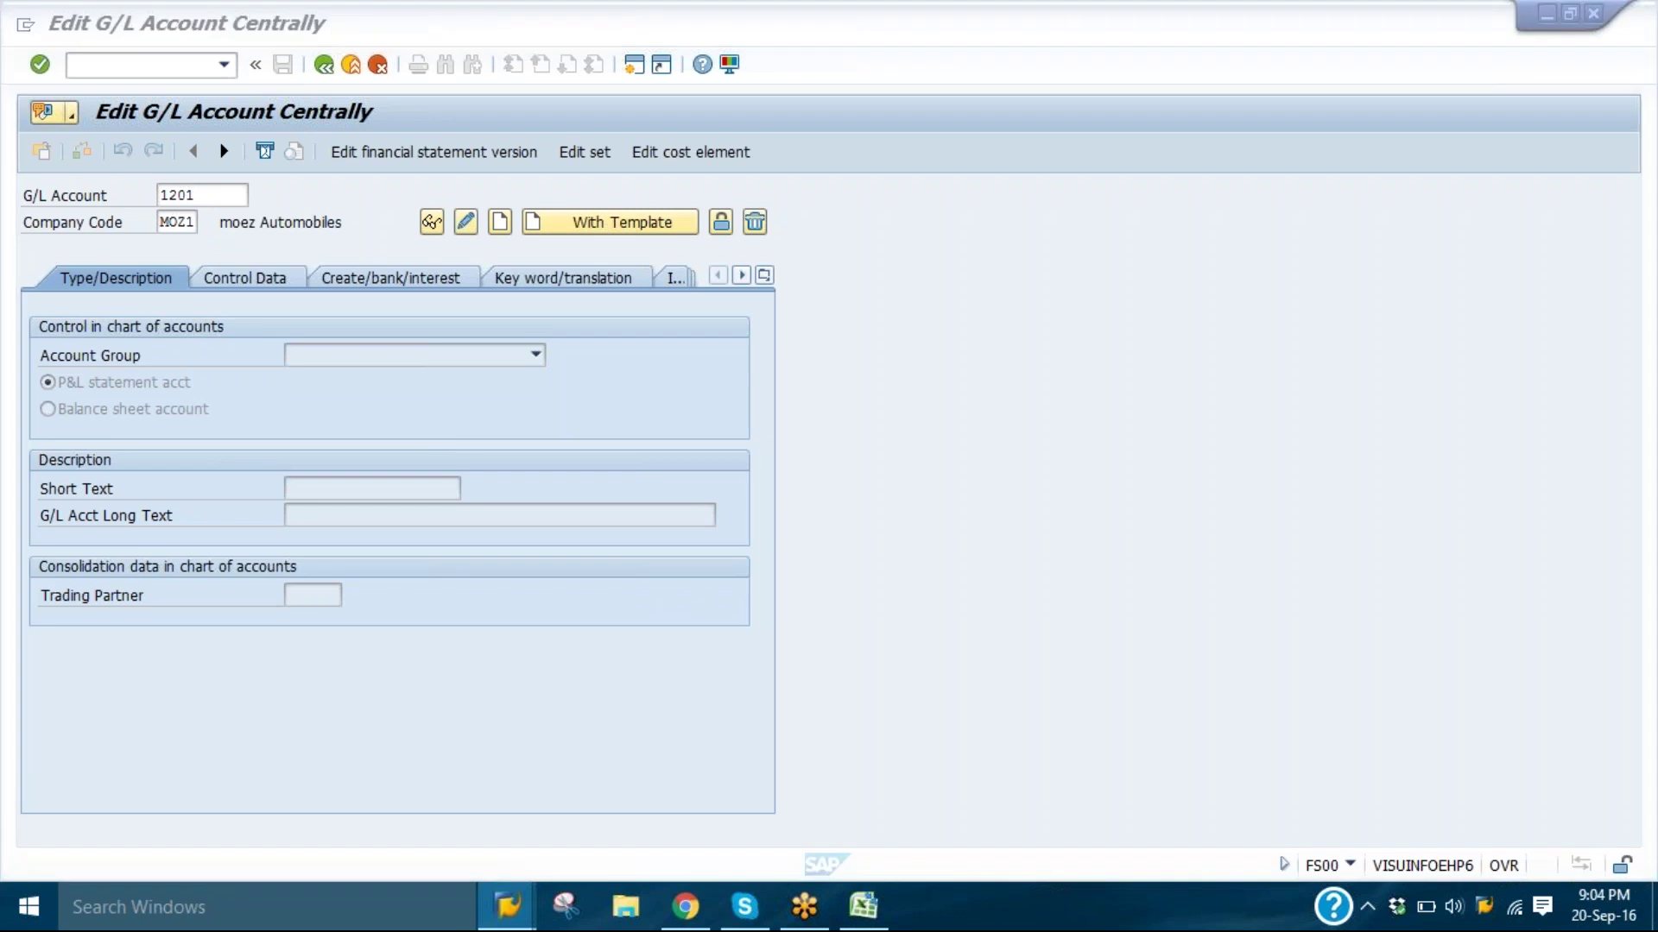
left_click(307, 805)
type("moz1")
key("Return")
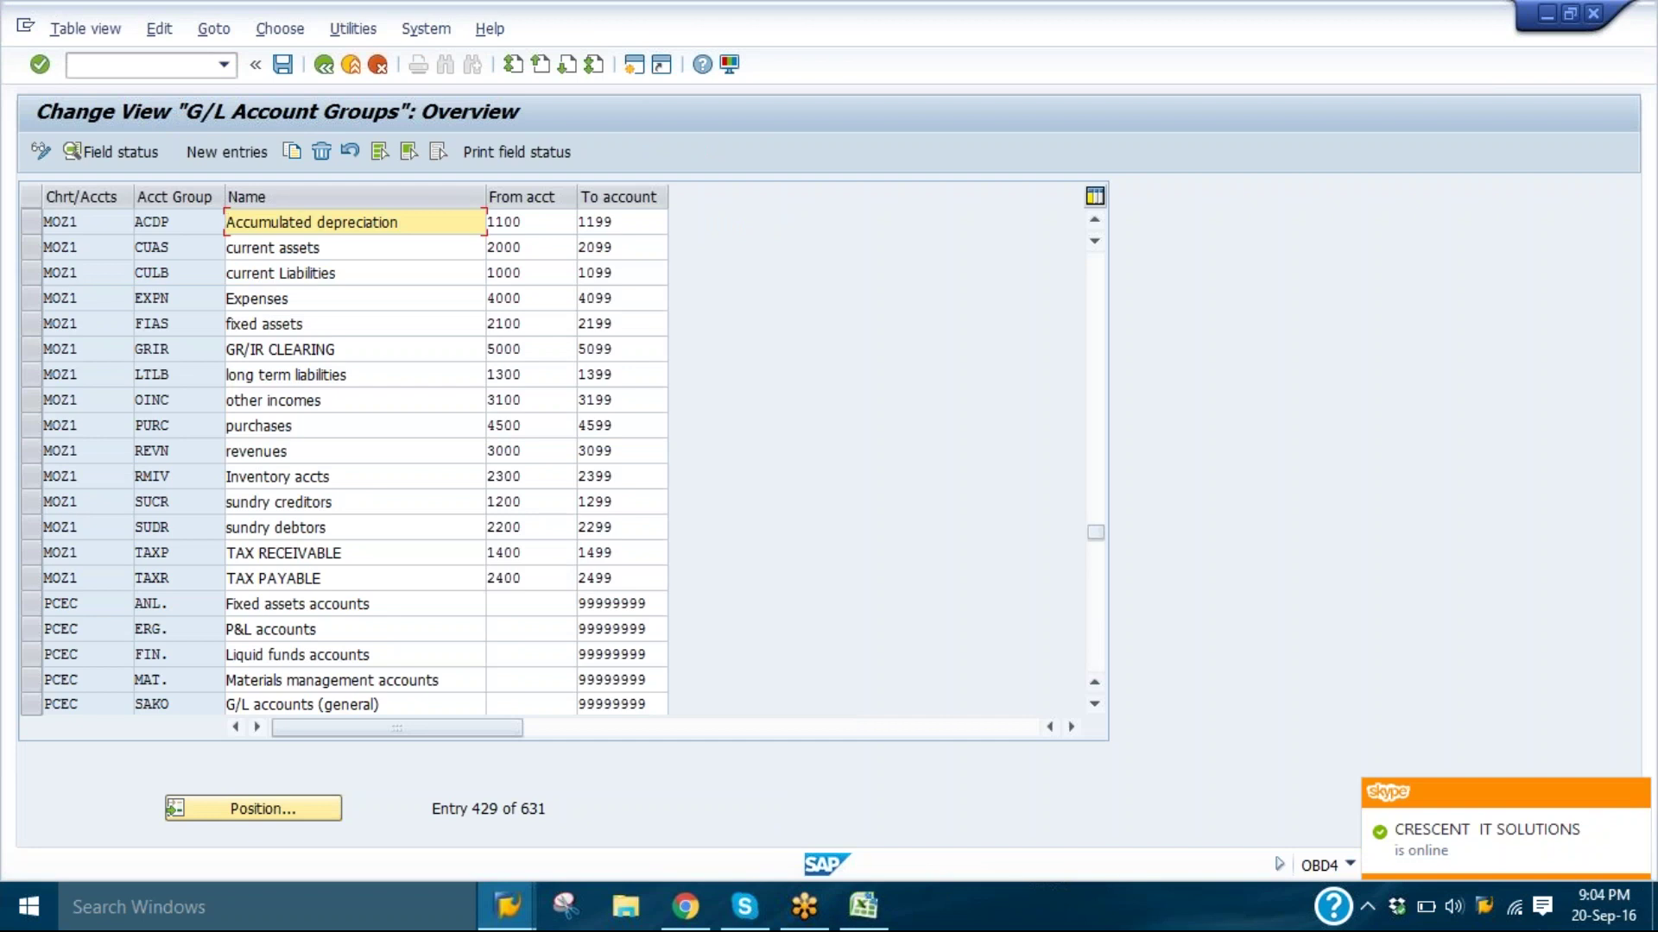
- Append (vendors) to the name of the SUCR sundry creditors account group in chart of accounts MOZ1
left_click(33, 501)
left_click(184, 501)
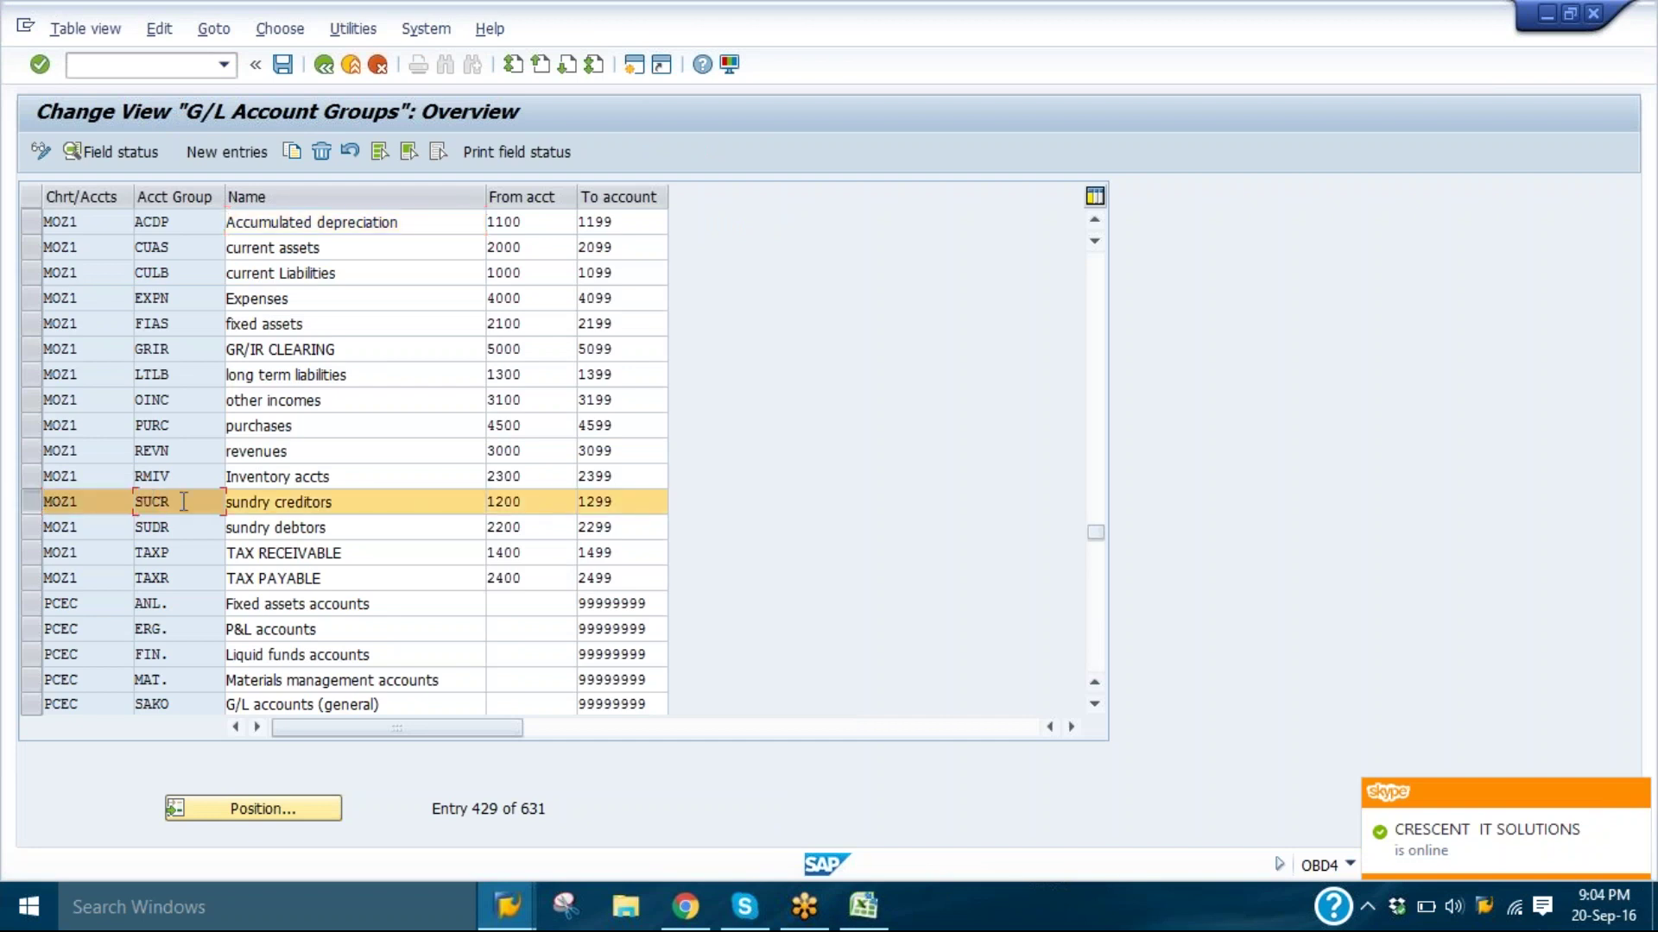
left_click(369, 501)
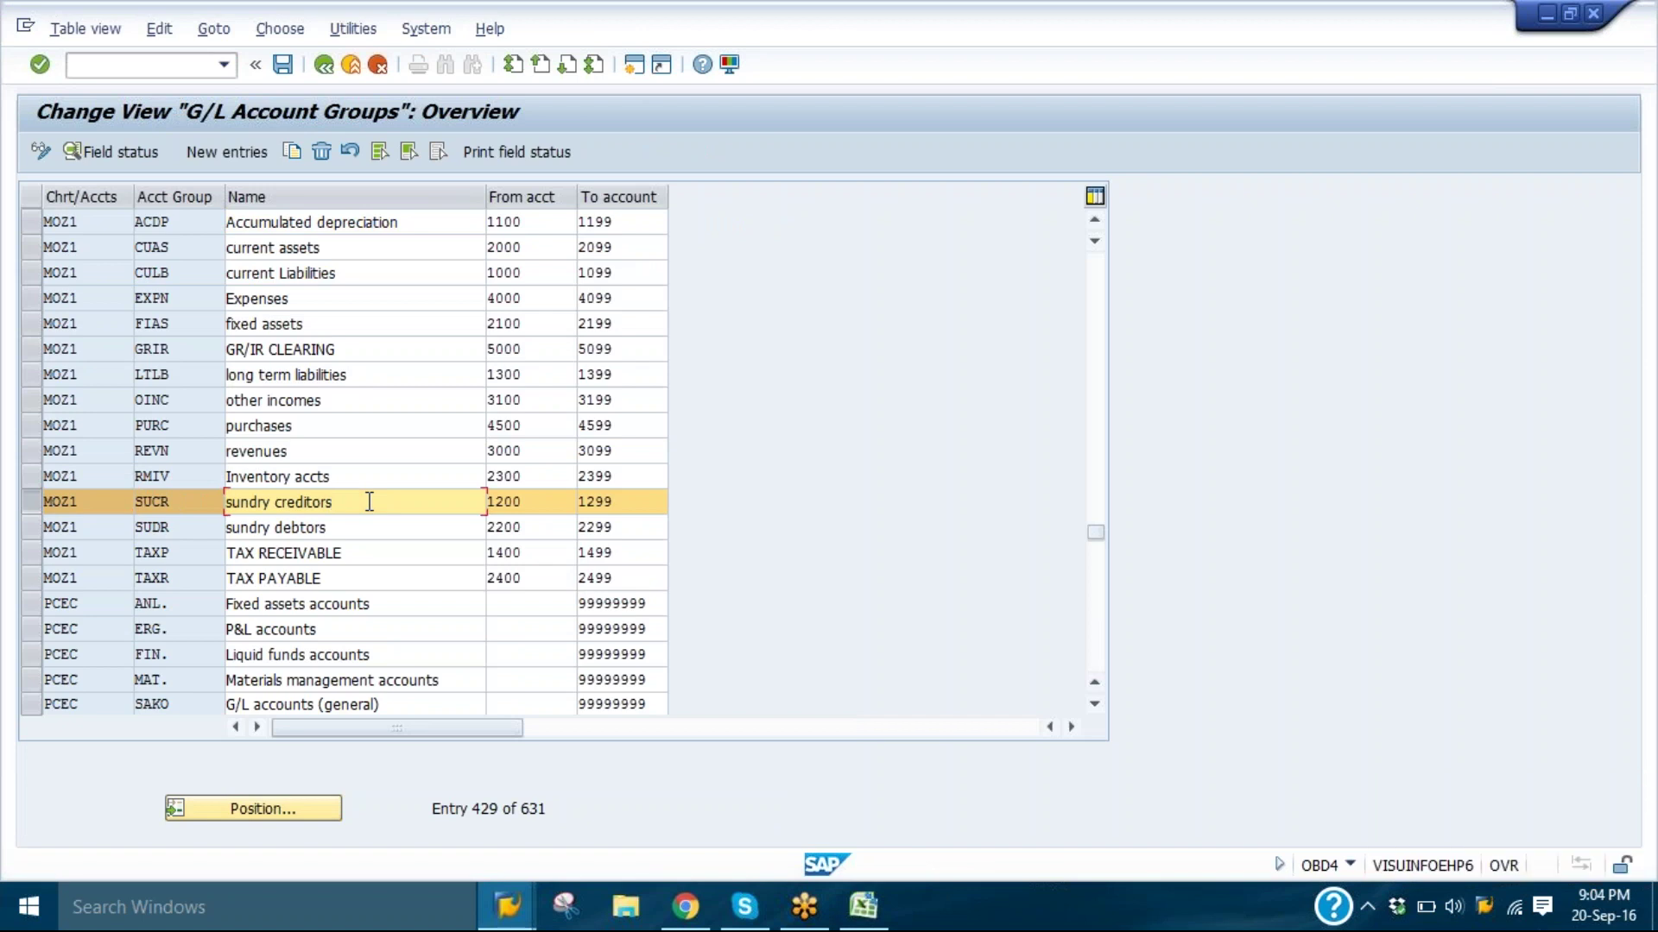
type("(vendors)")
key("Down")
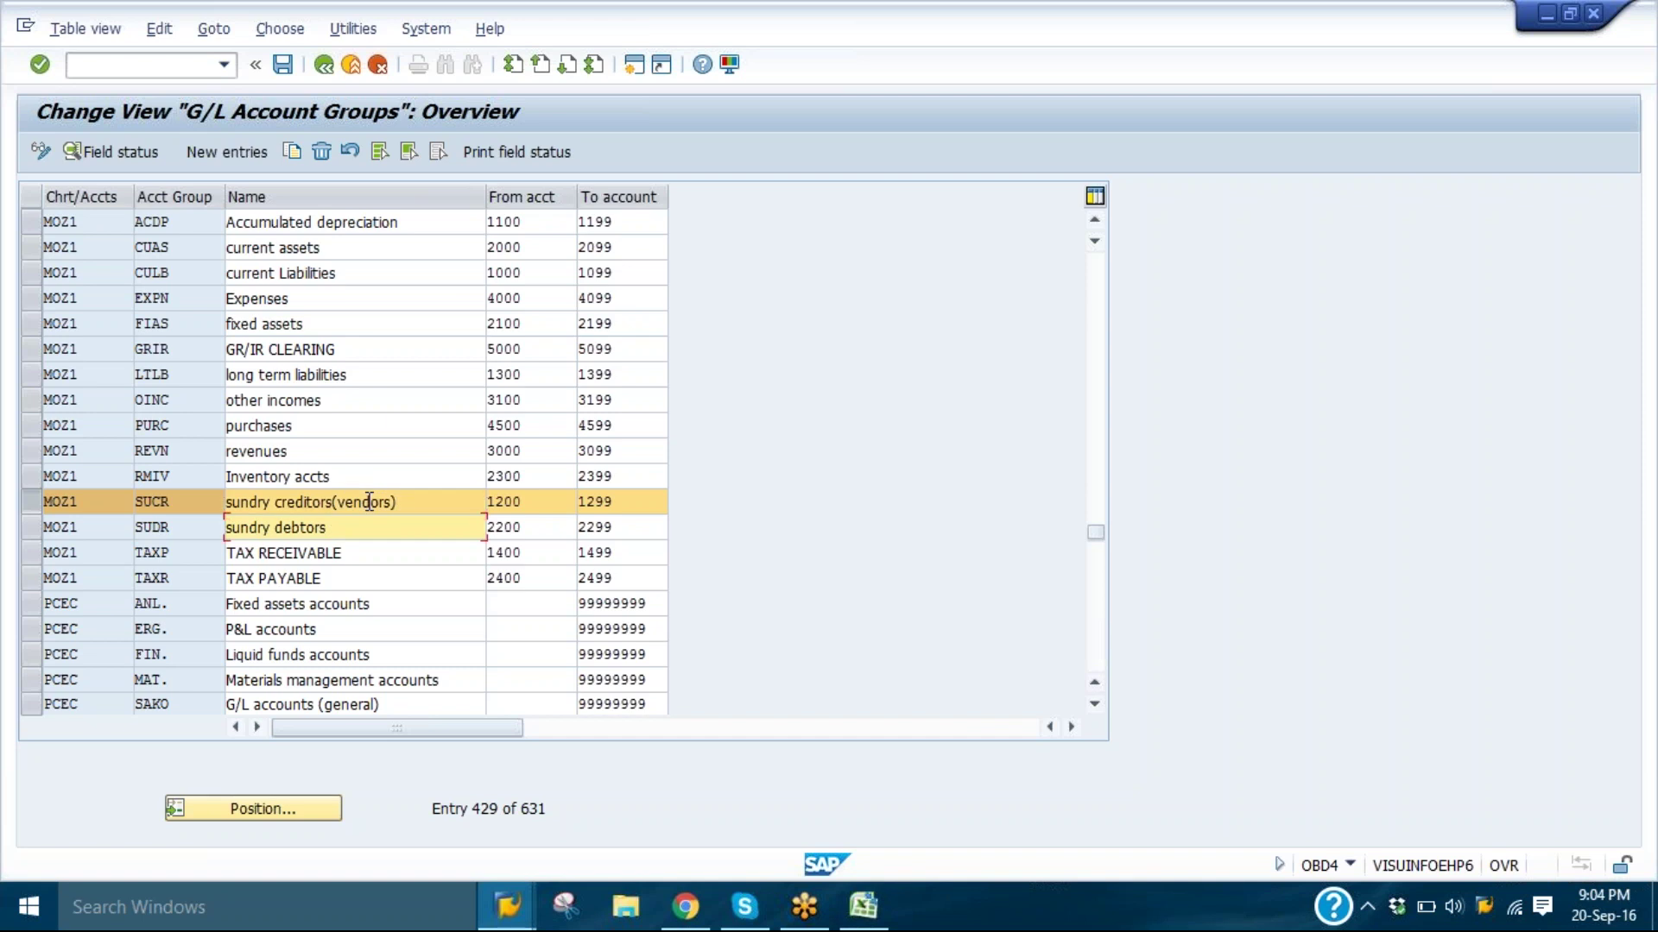
- Append (Customer) to the name of the SUDR sundry debtors account group and save the changes under the proposed customizing request
type("()")
type("Custo")
type("mer")
type(")")
key("Return")
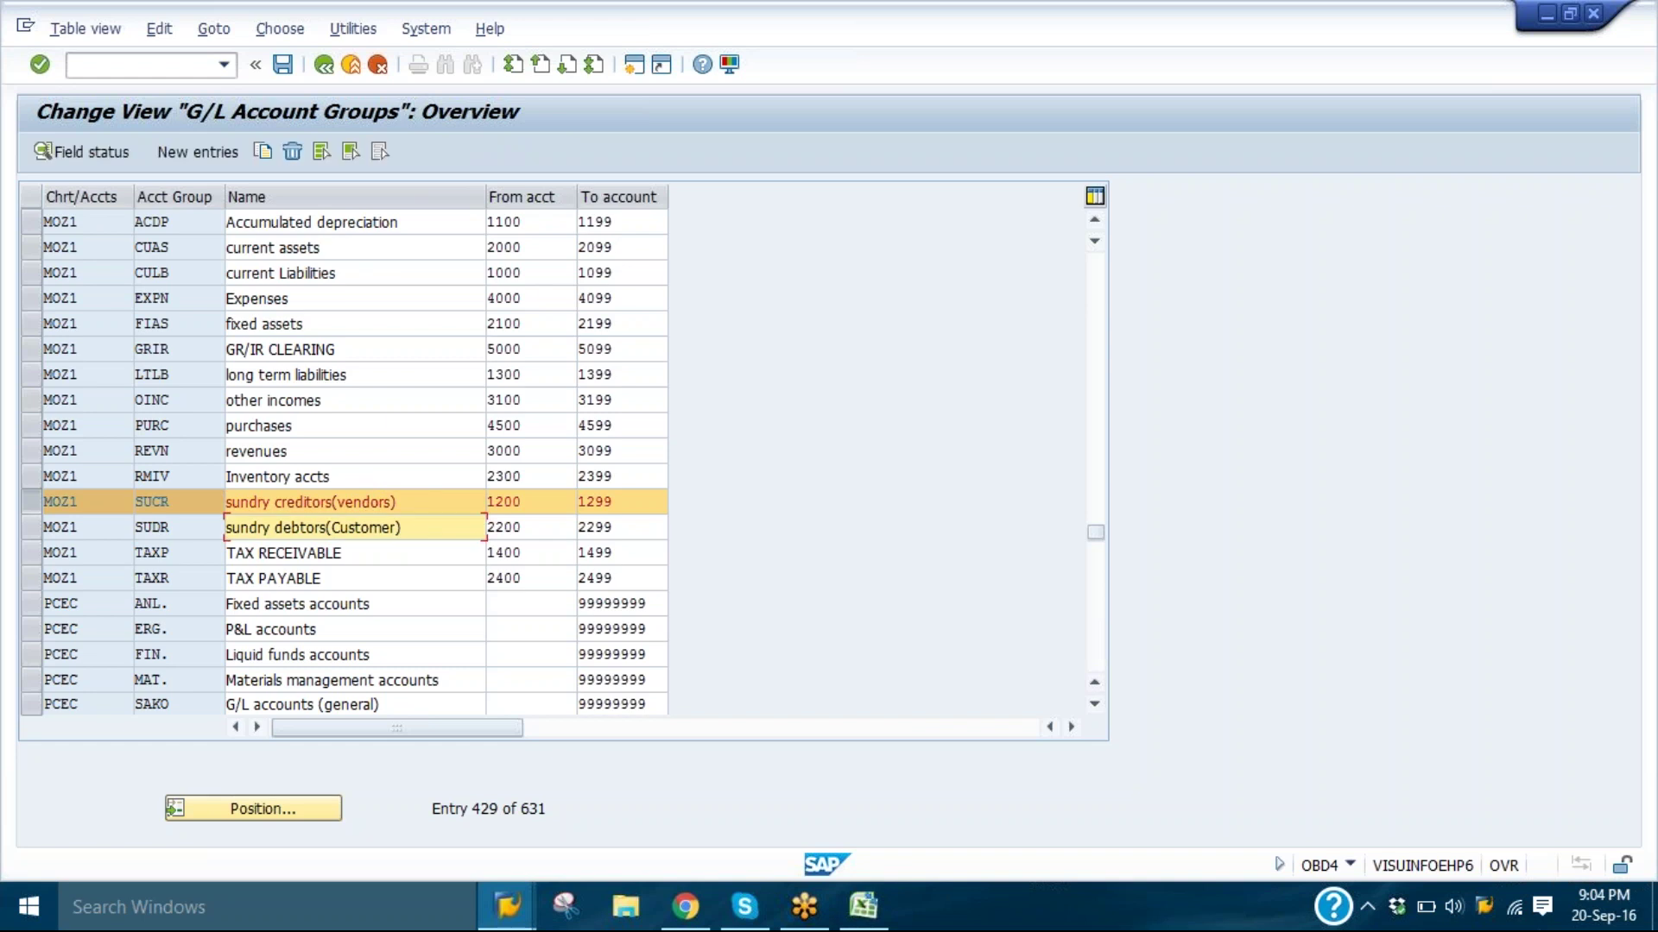
key("ctrl+s")
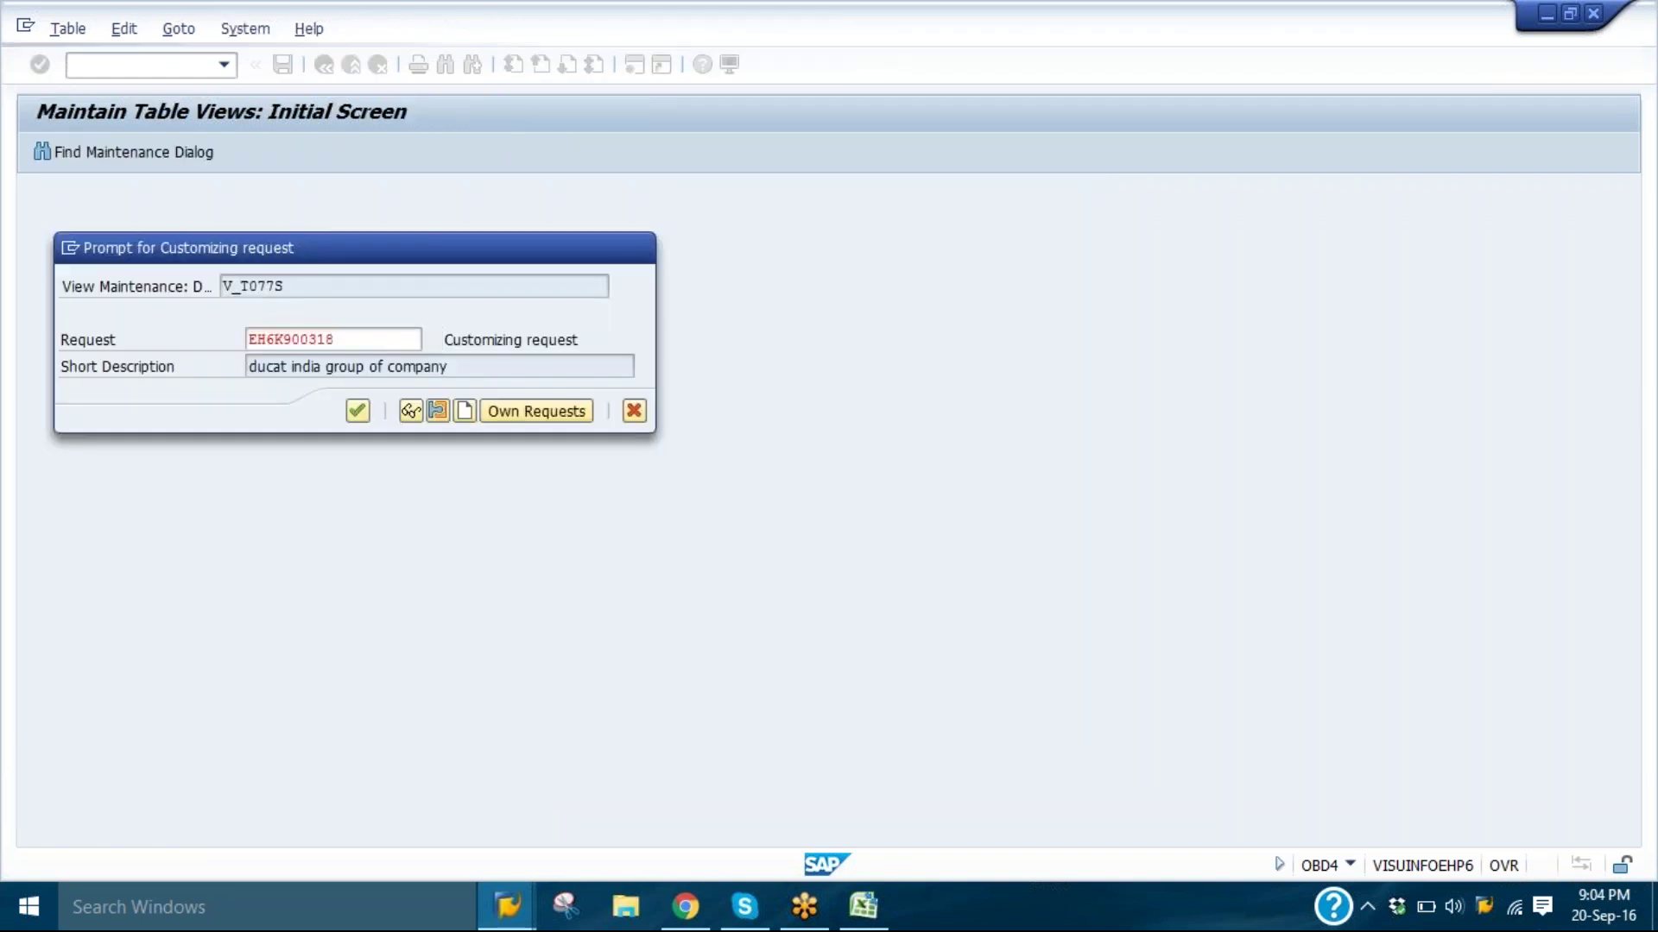
key("Return")
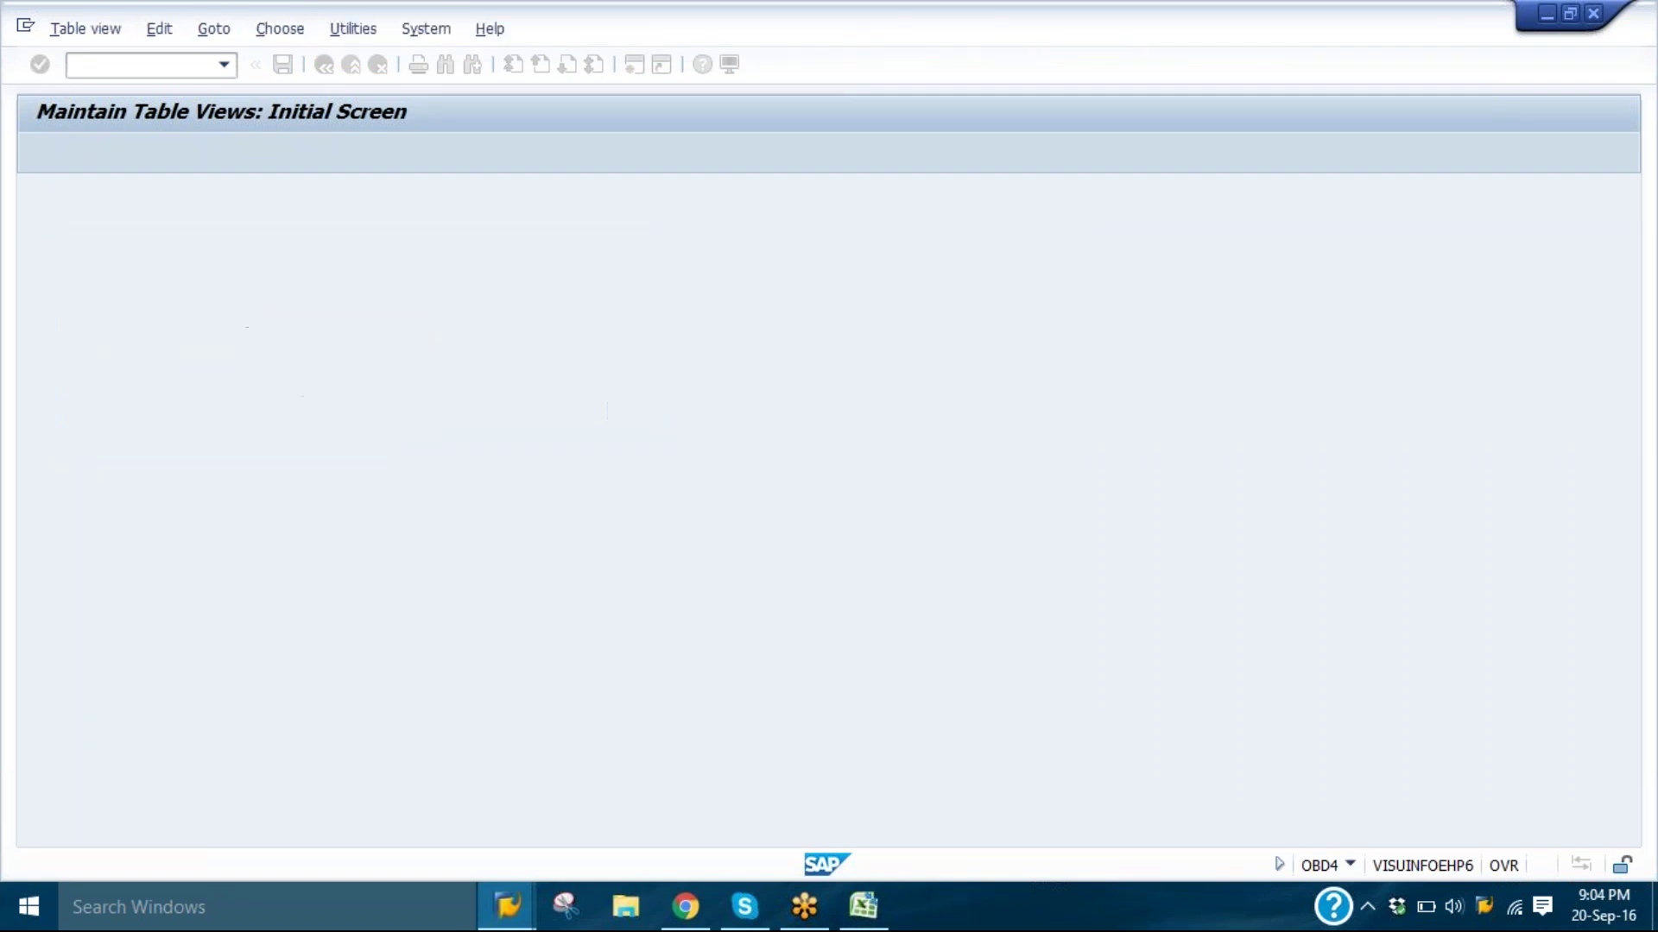
left_click(622, 495)
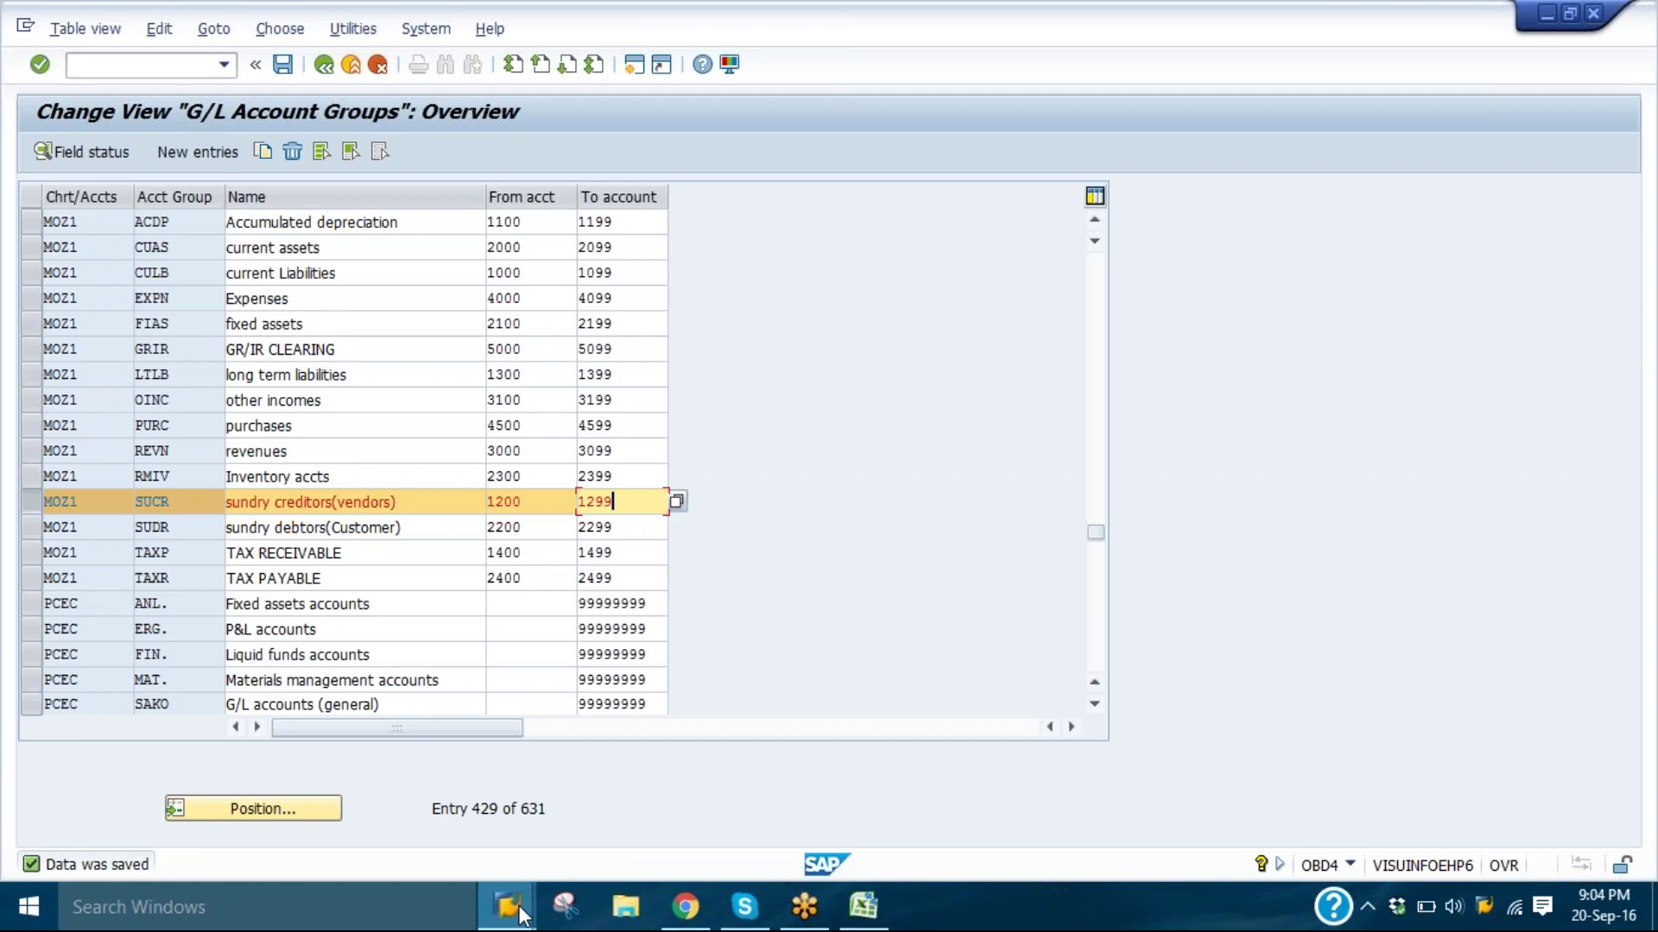
- Return to the central G/L account editing session, enter G/L account 1200, and check whether it exists in company code MOZ1
mouse_move(521, 915)
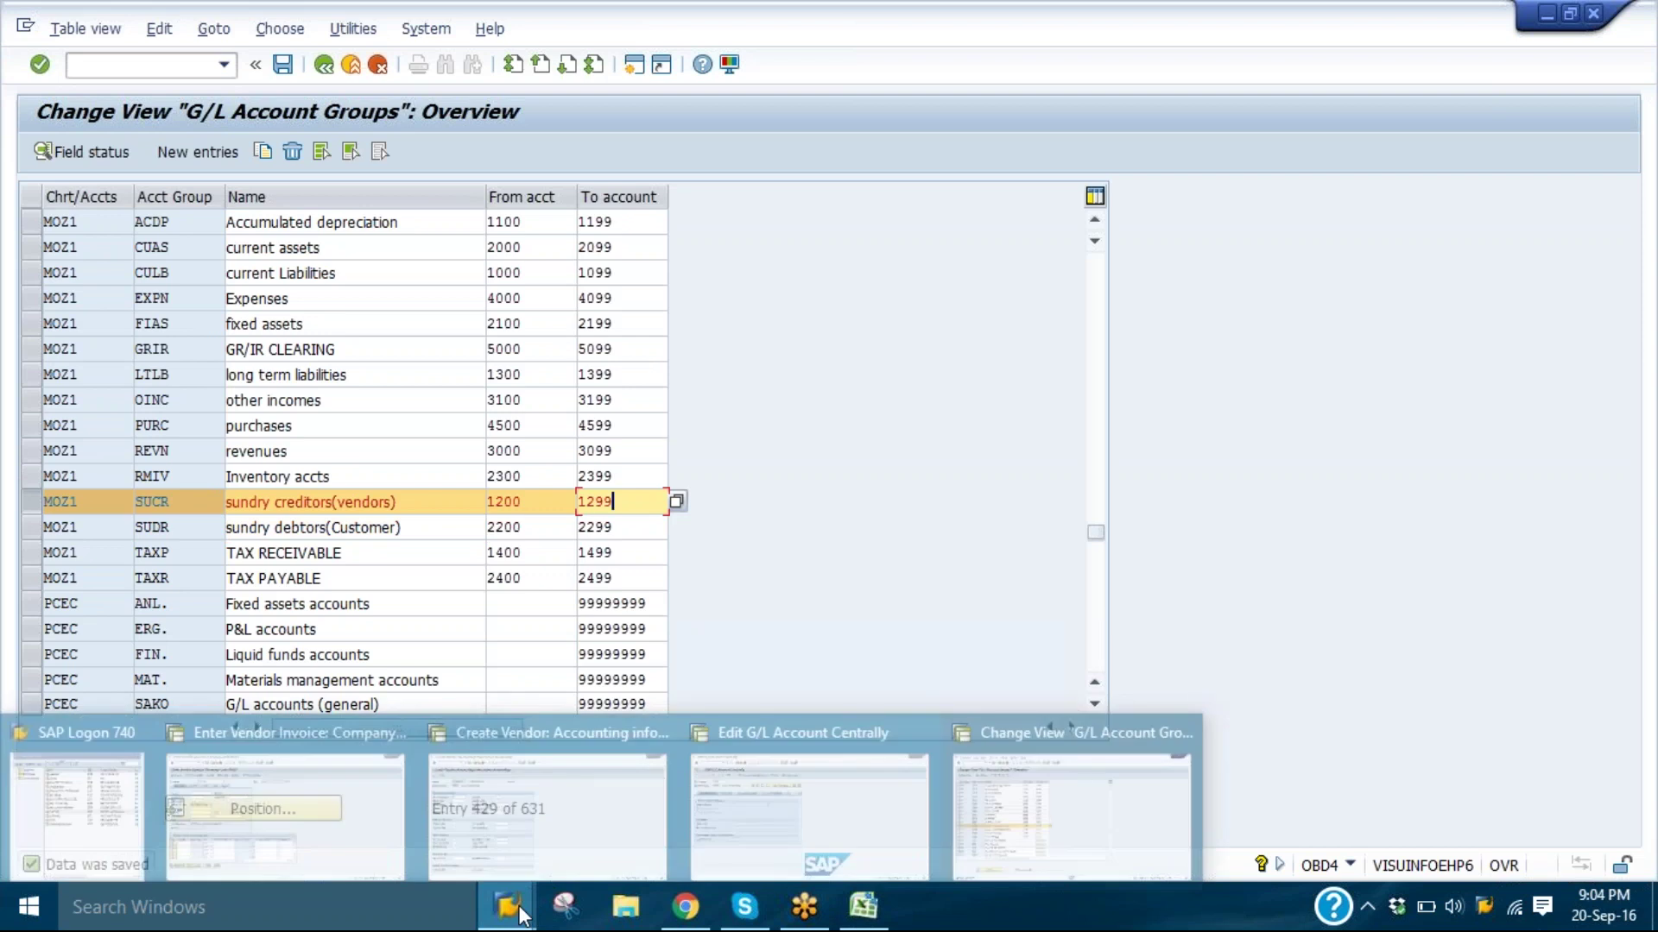
left_click(809, 816)
type("1200")
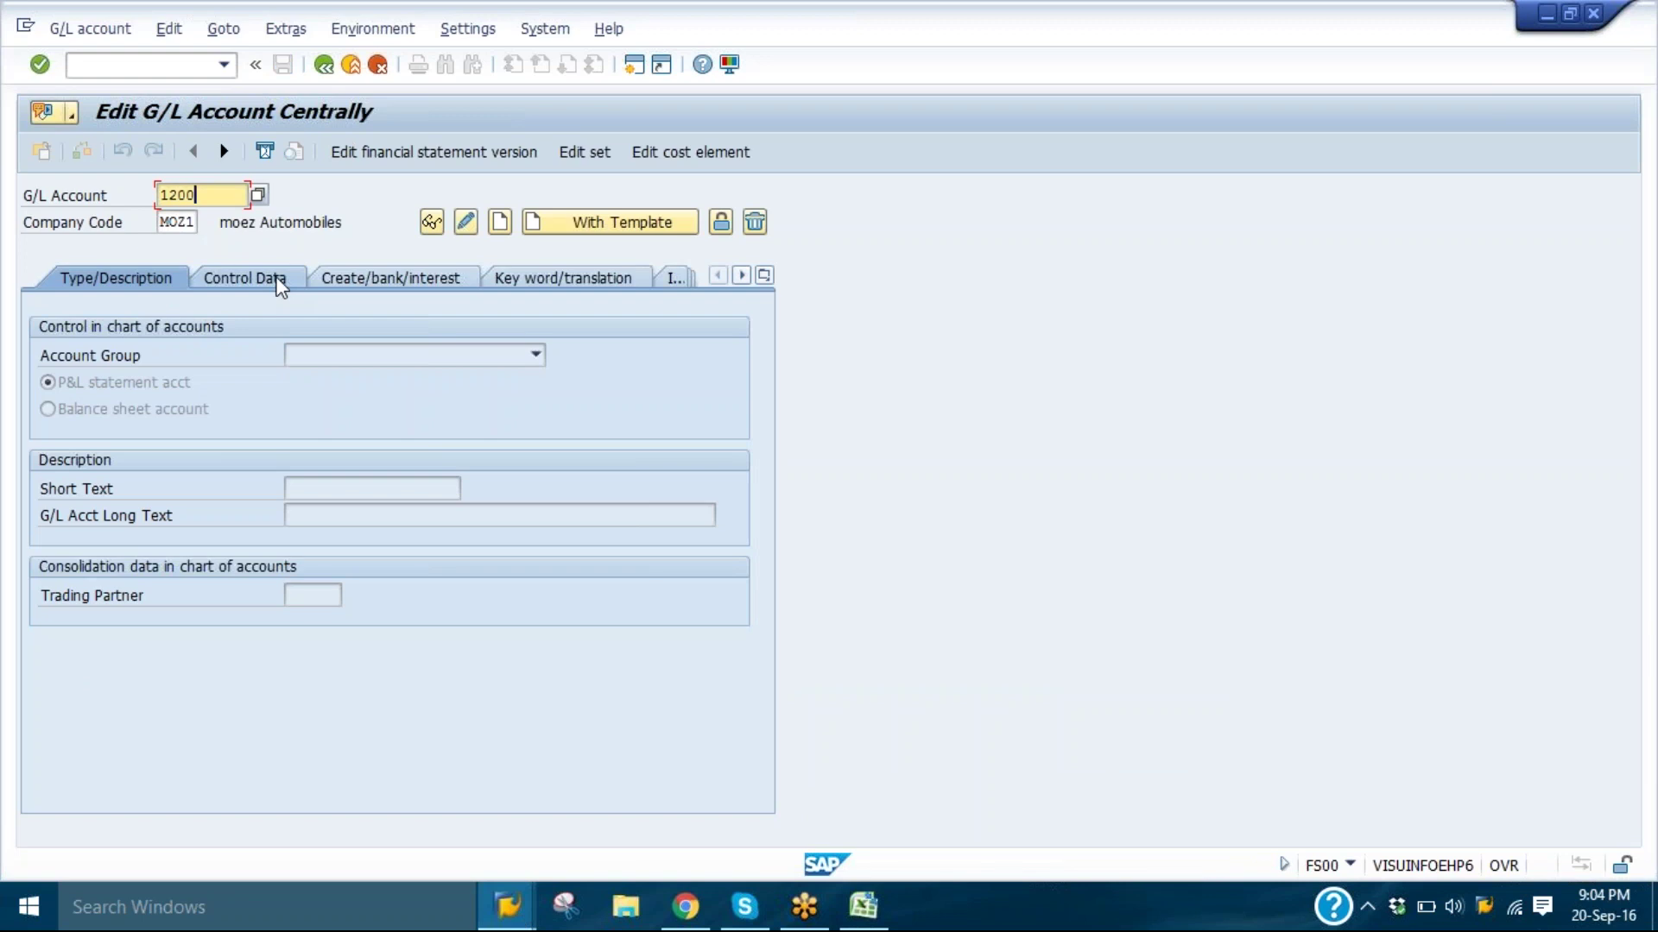
key("Return")
left_click(279, 284)
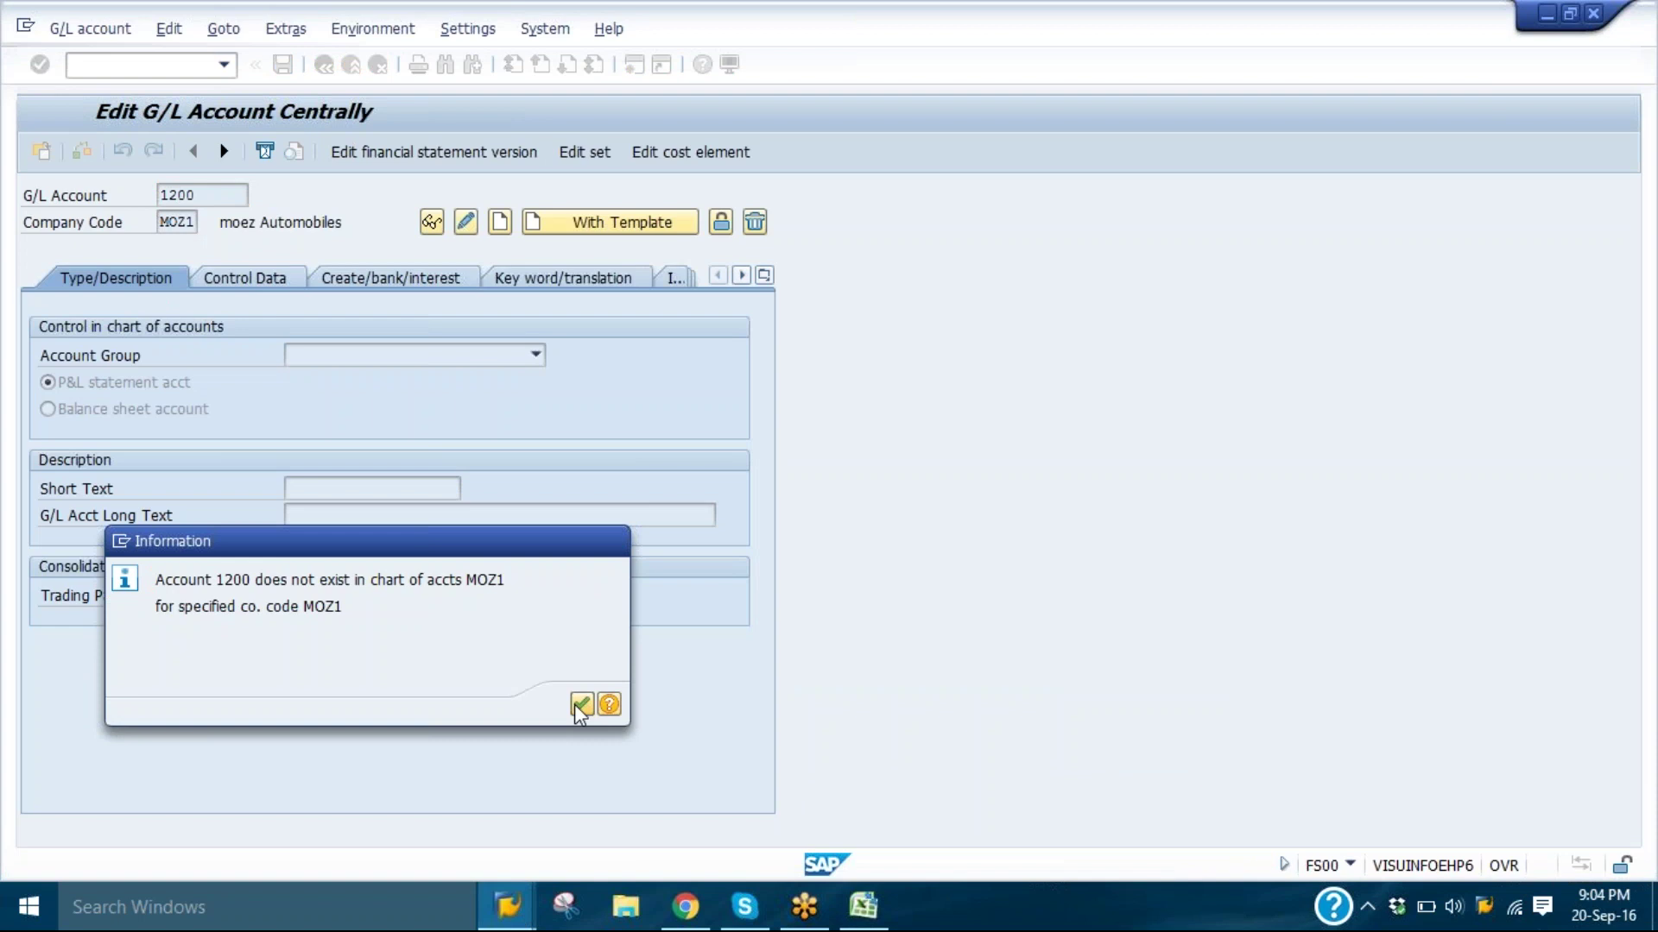
left_click(579, 707)
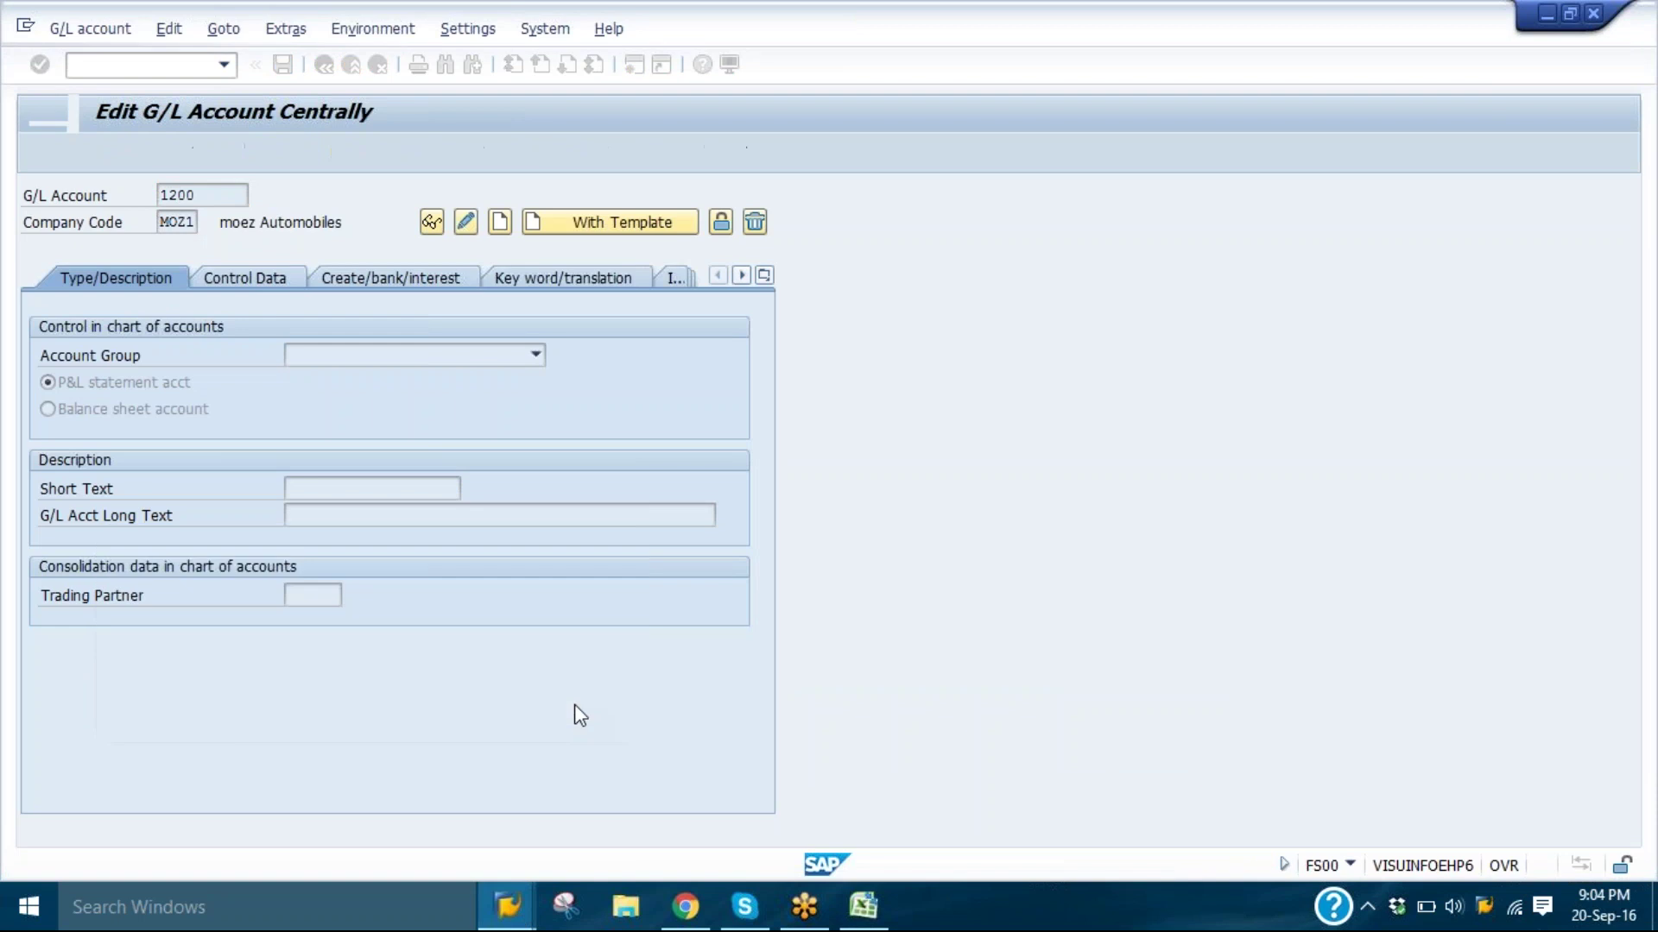
- Start creating G/L account 1200 with account group SUCR sundry creditors and classify it as a balance sheet account
left_click(501, 222)
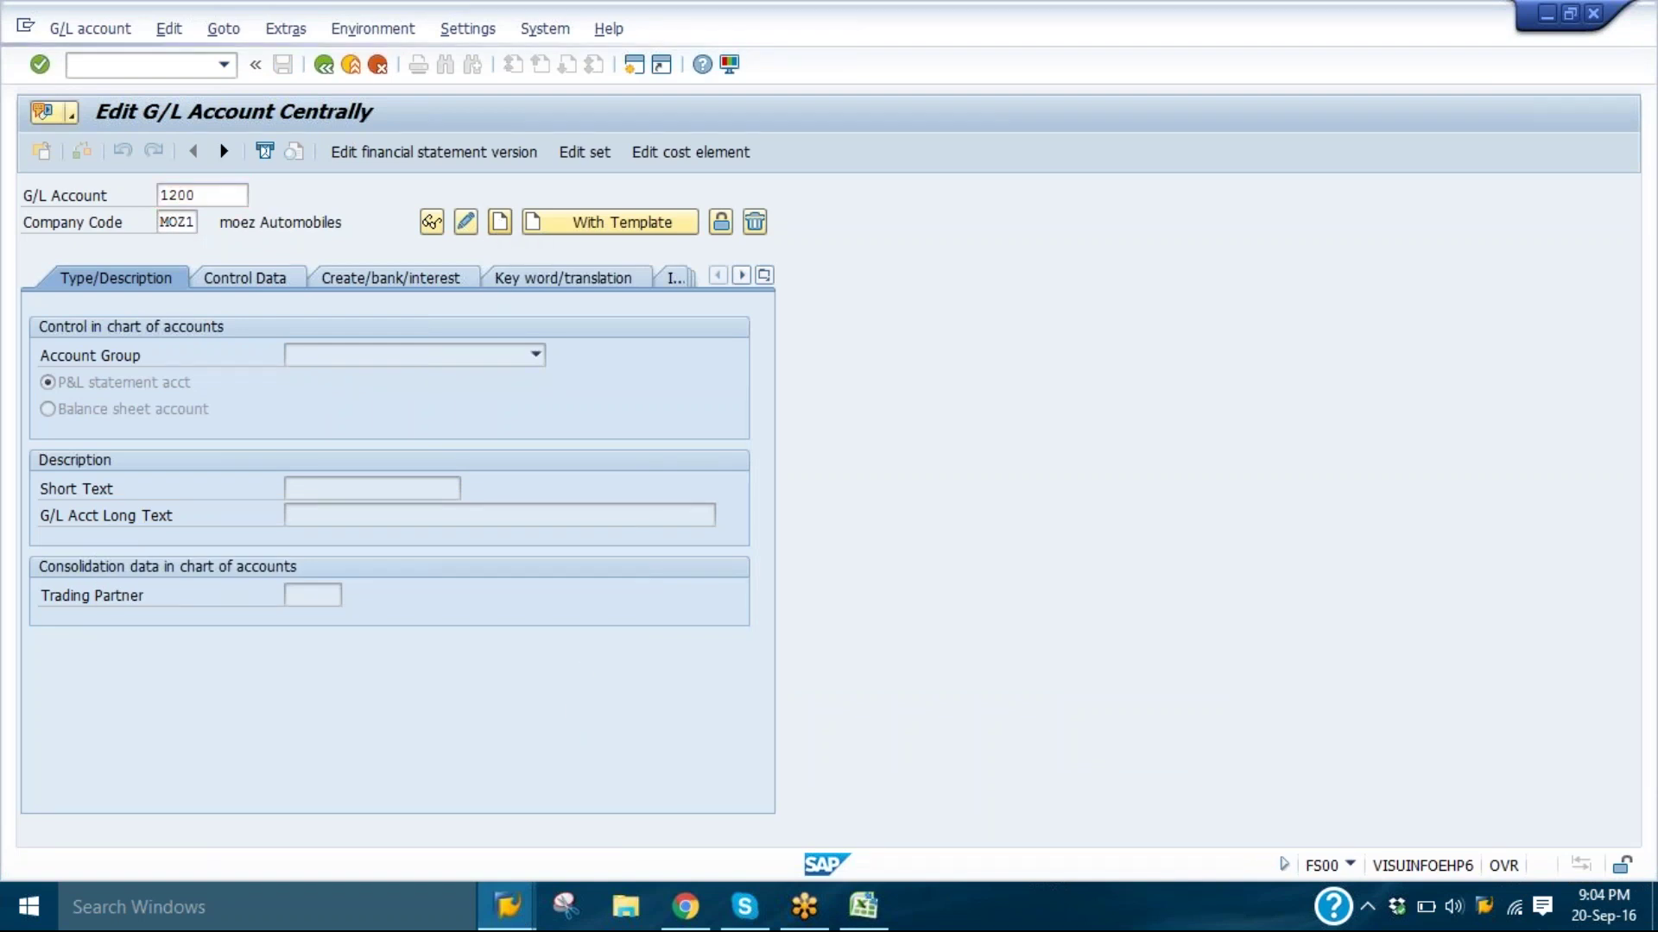
left_click(483, 355)
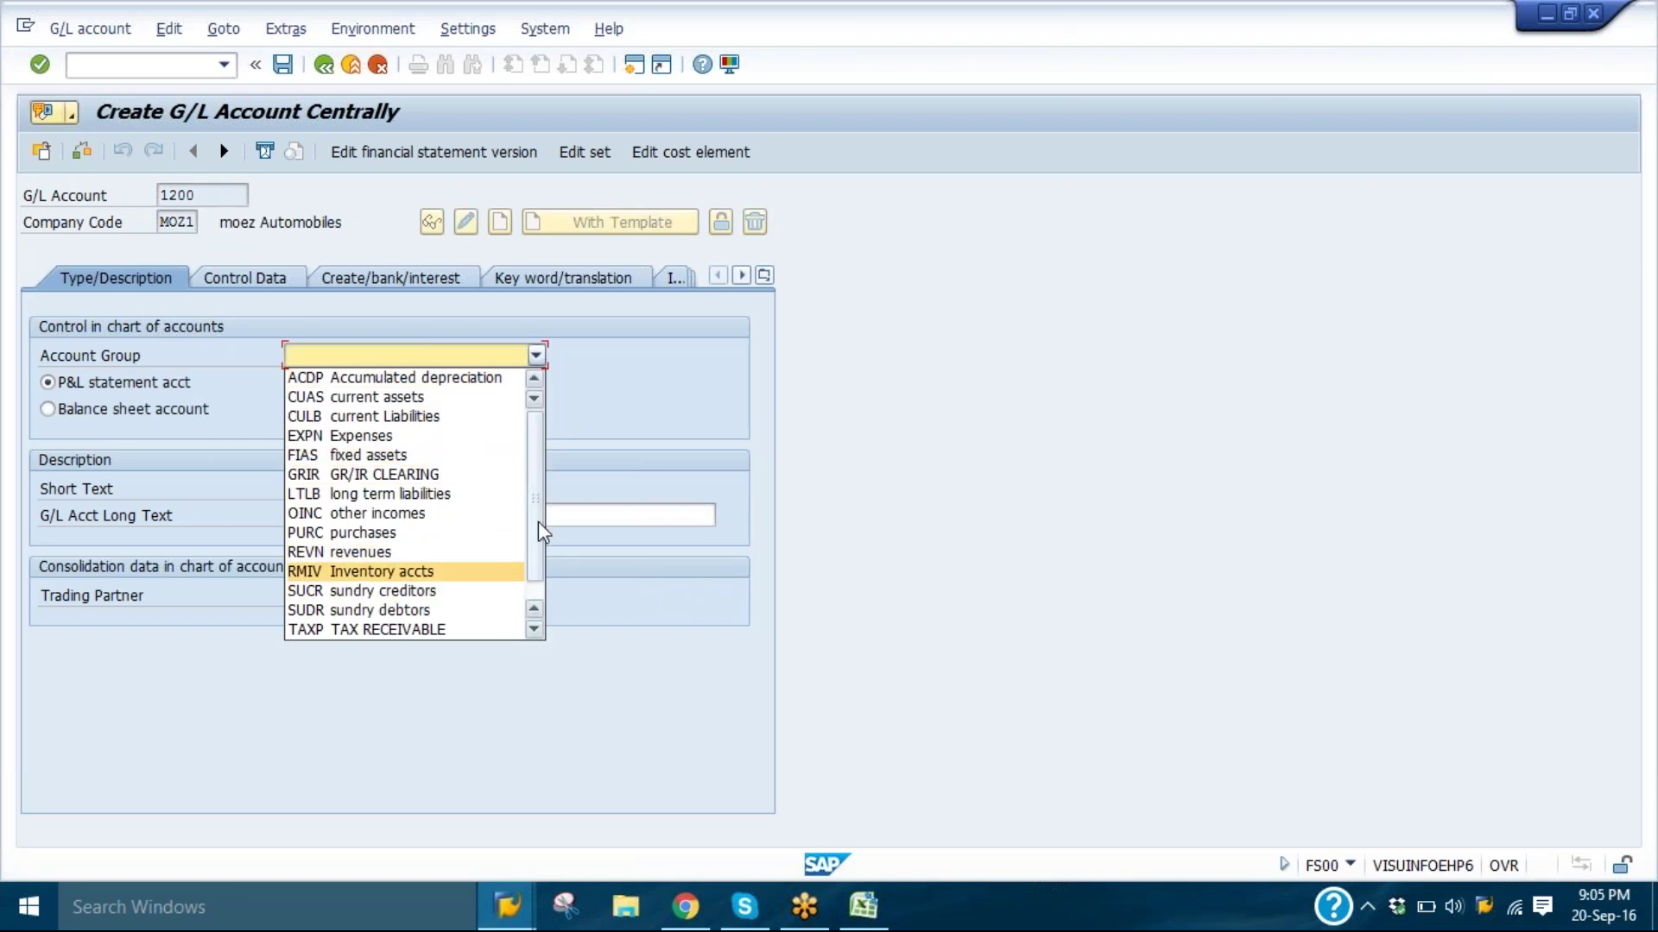
scroll(536, 522, "down", 1)
left_click(409, 552)
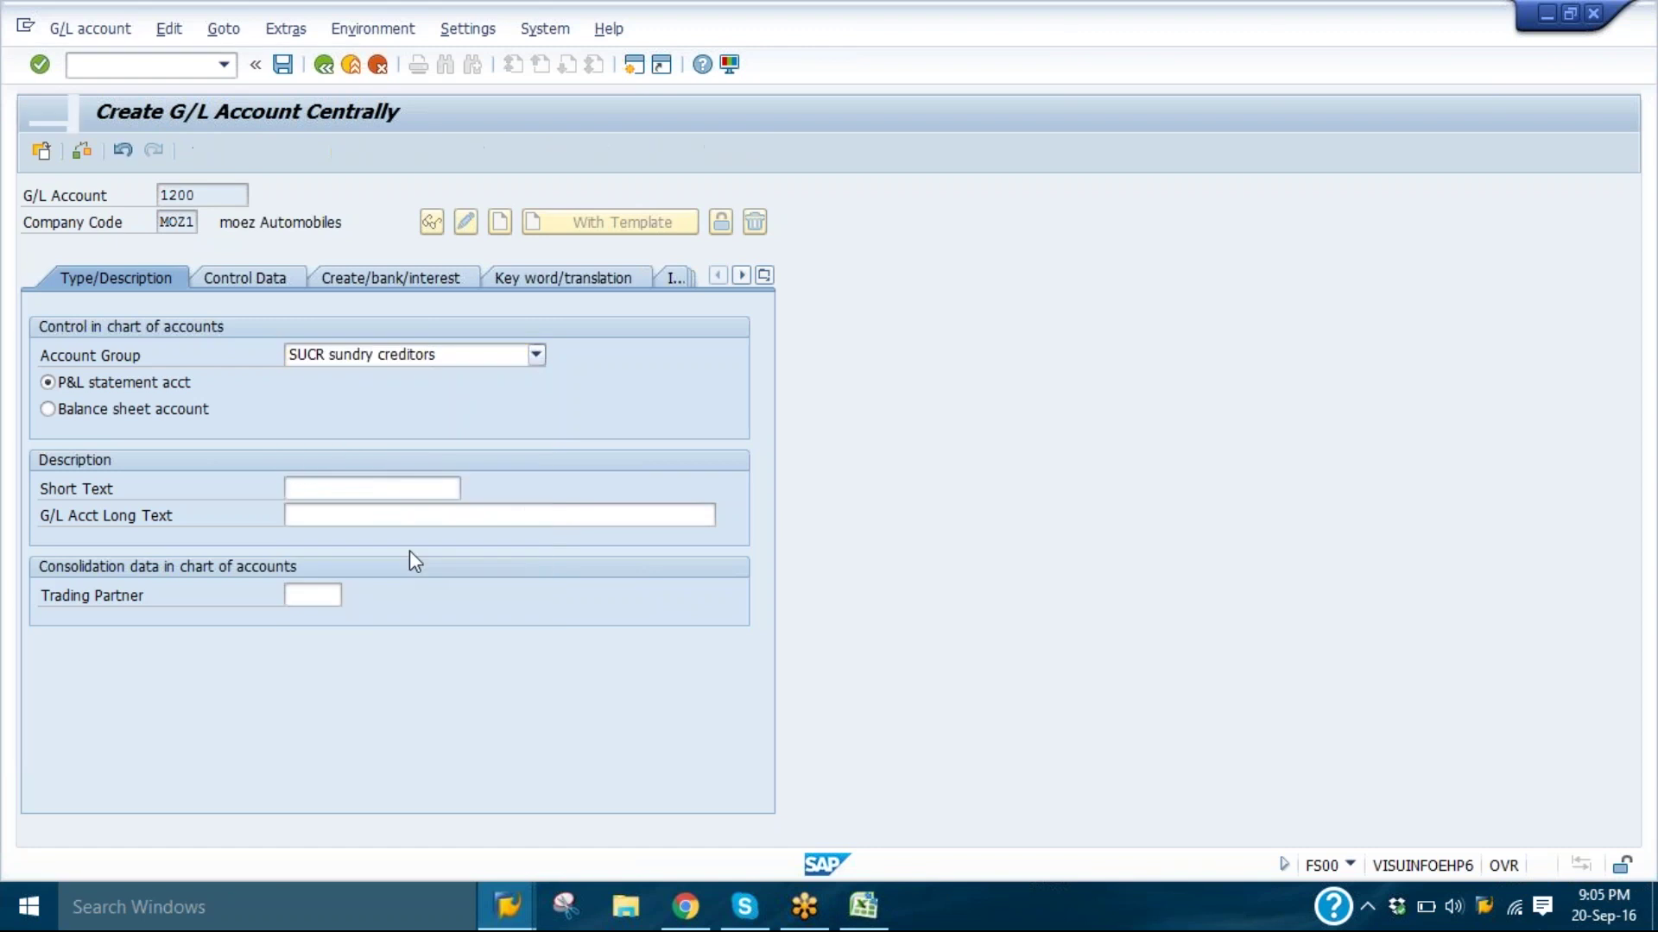
left_click(121, 414)
- Enter Vendor - general as both the short text and the long text of G/L account 1200
left_click(304, 489)
type("V")
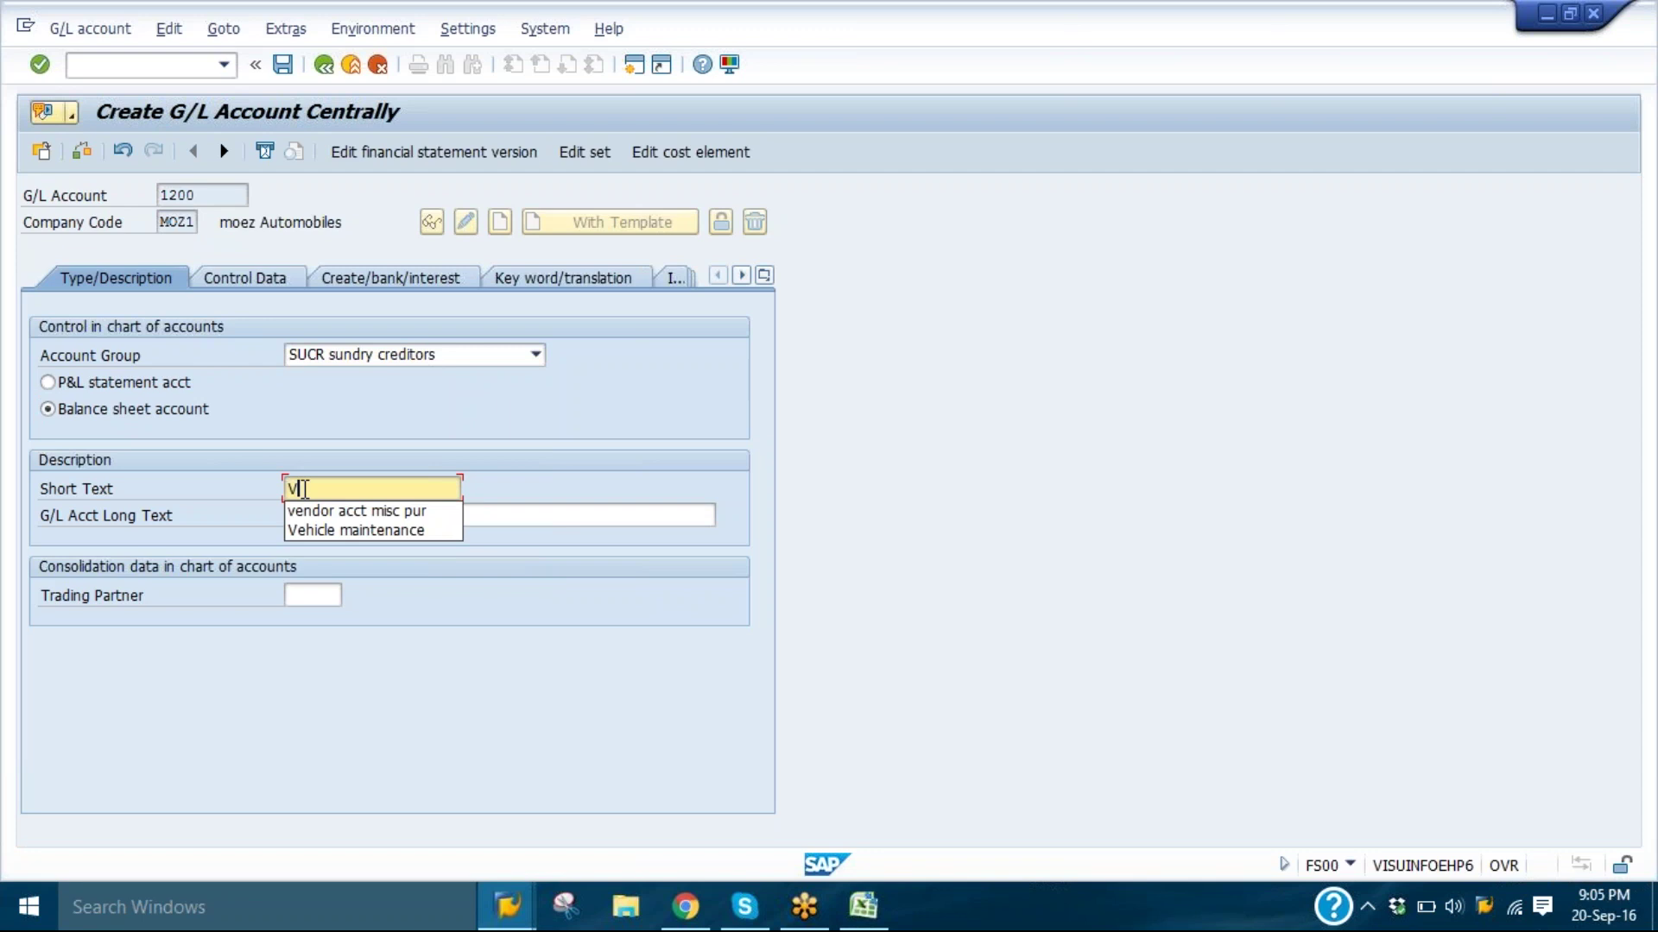
type("endor -")
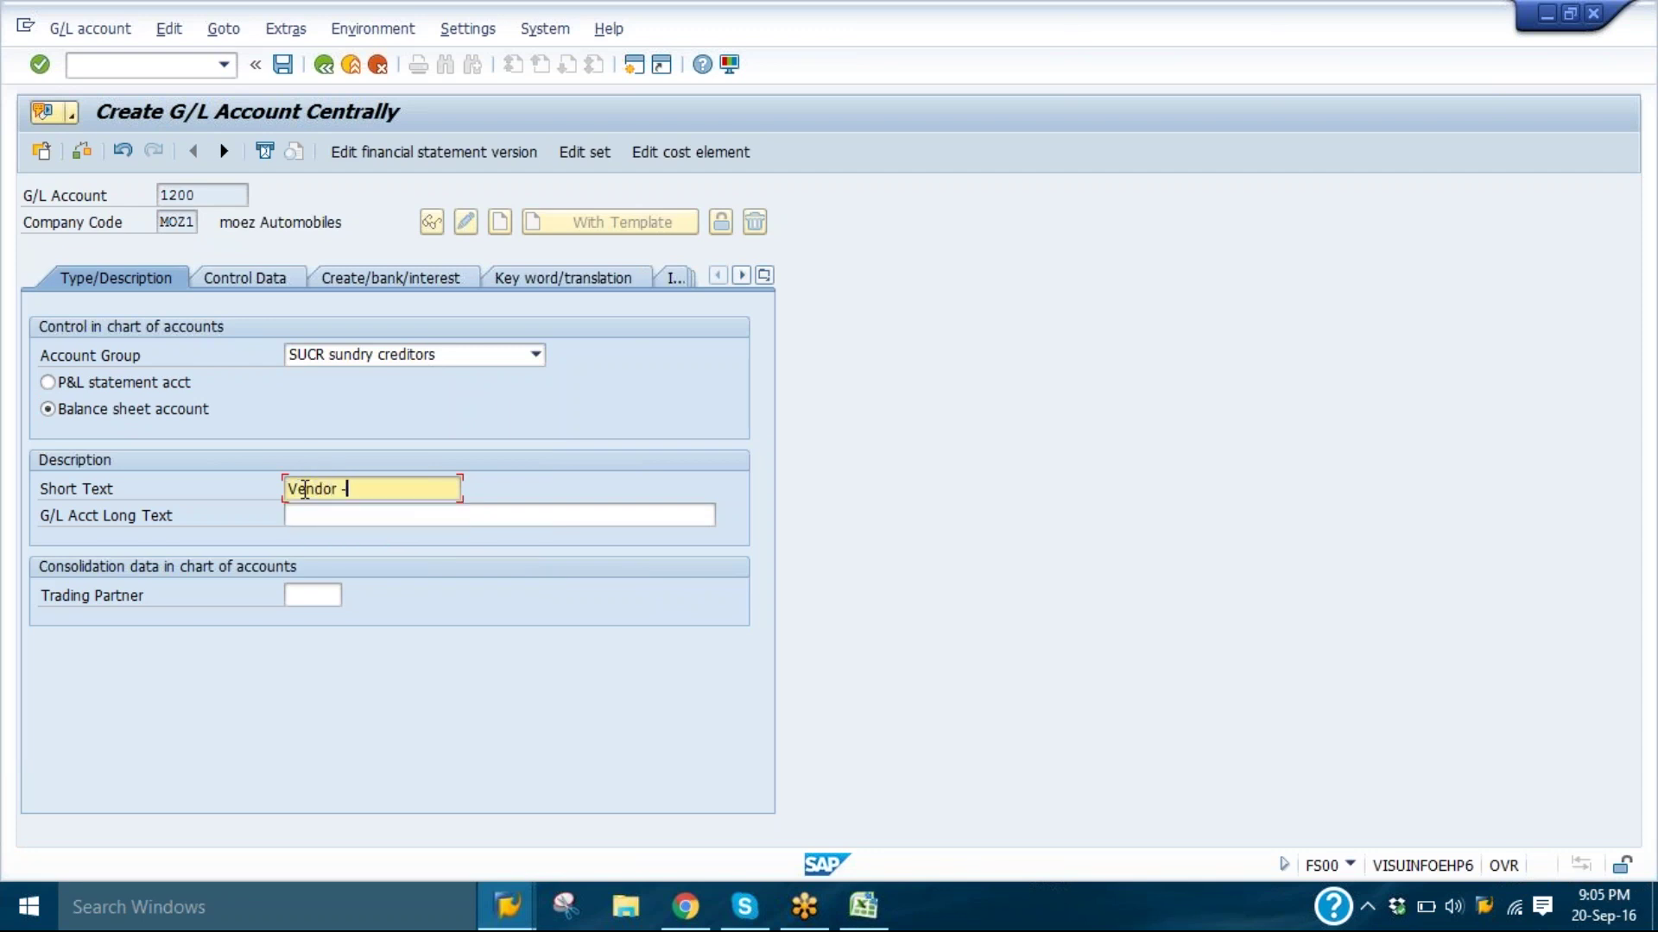
type(" general")
key("Tab")
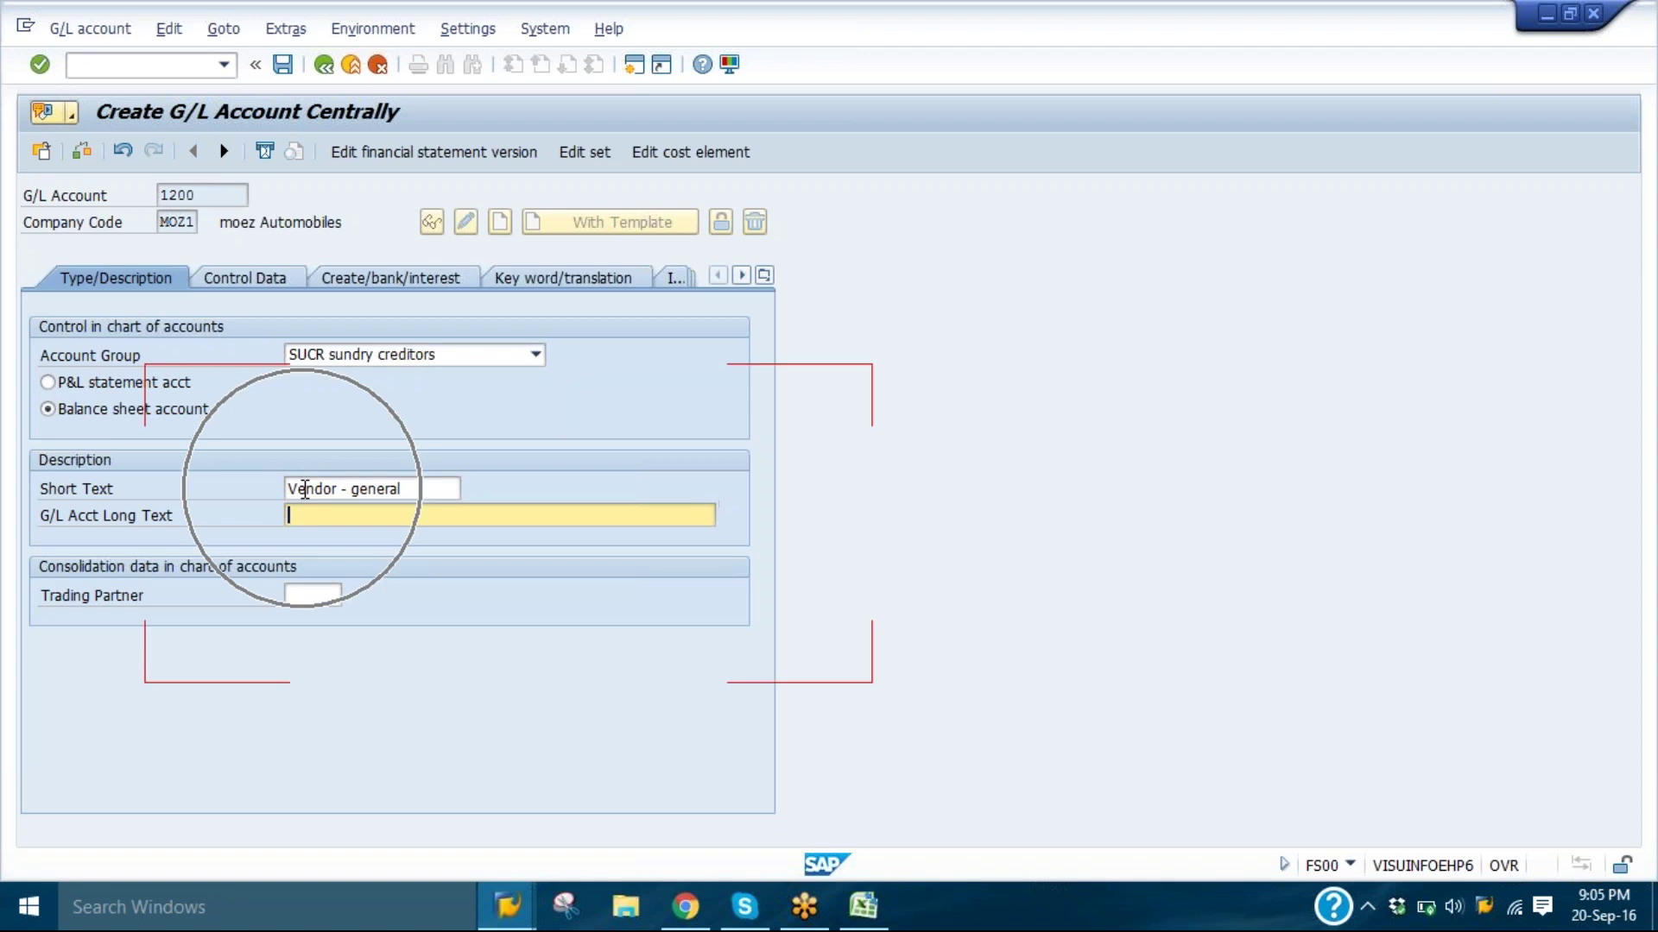
type("s")
key("BackSpace")
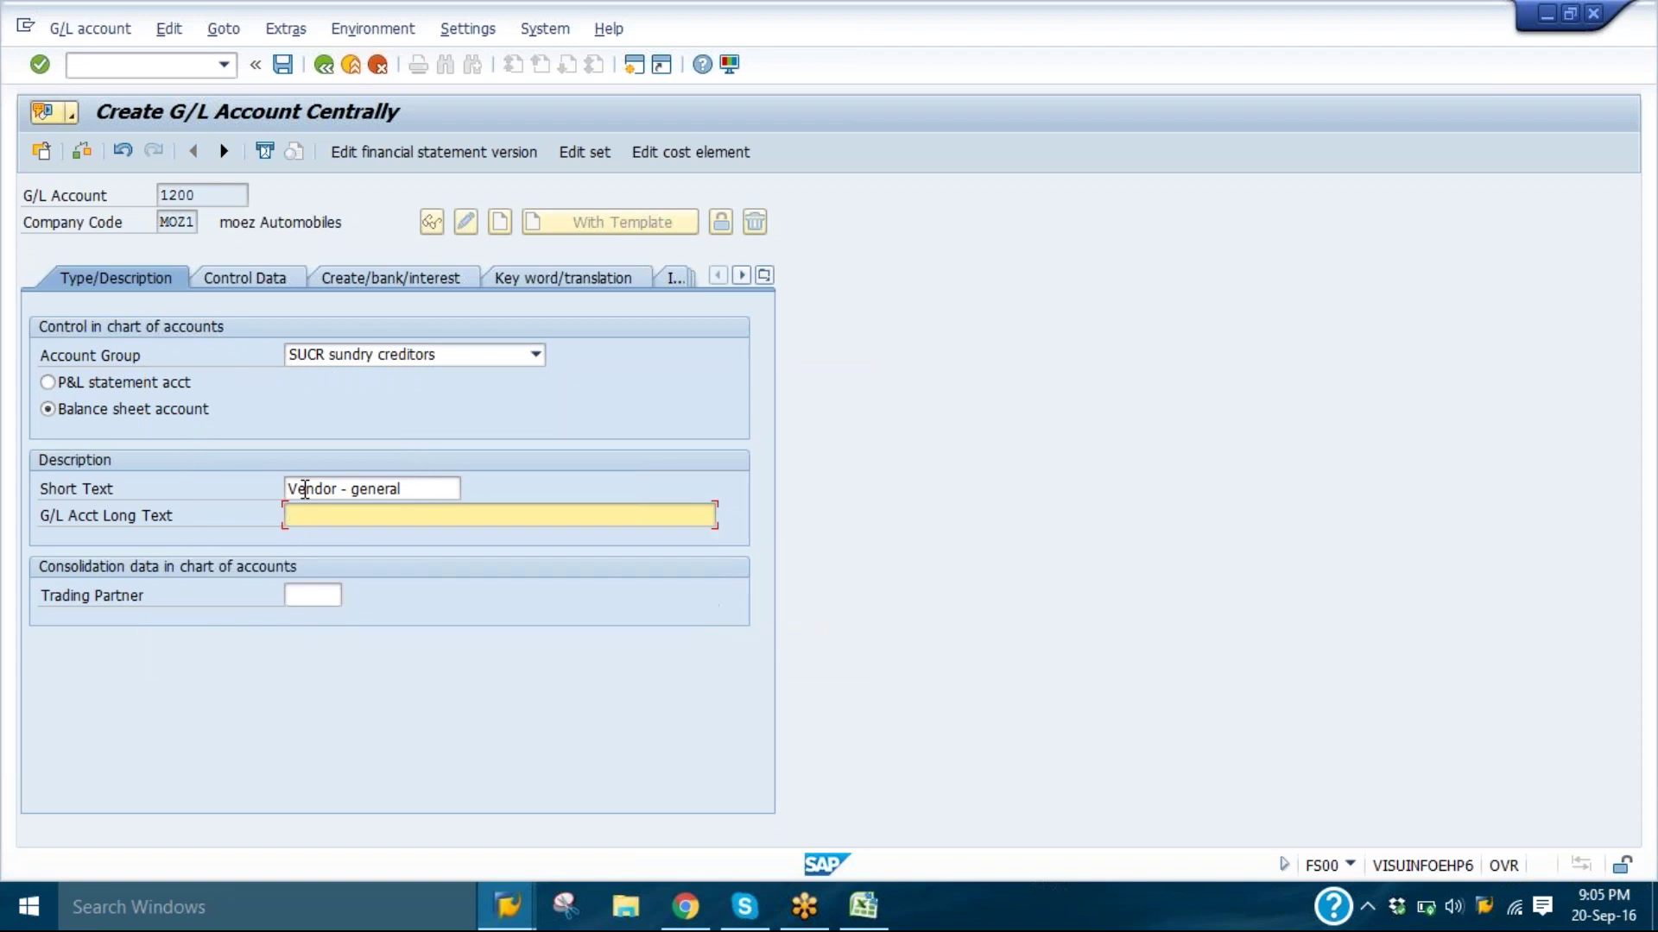
type("Vendor - general")
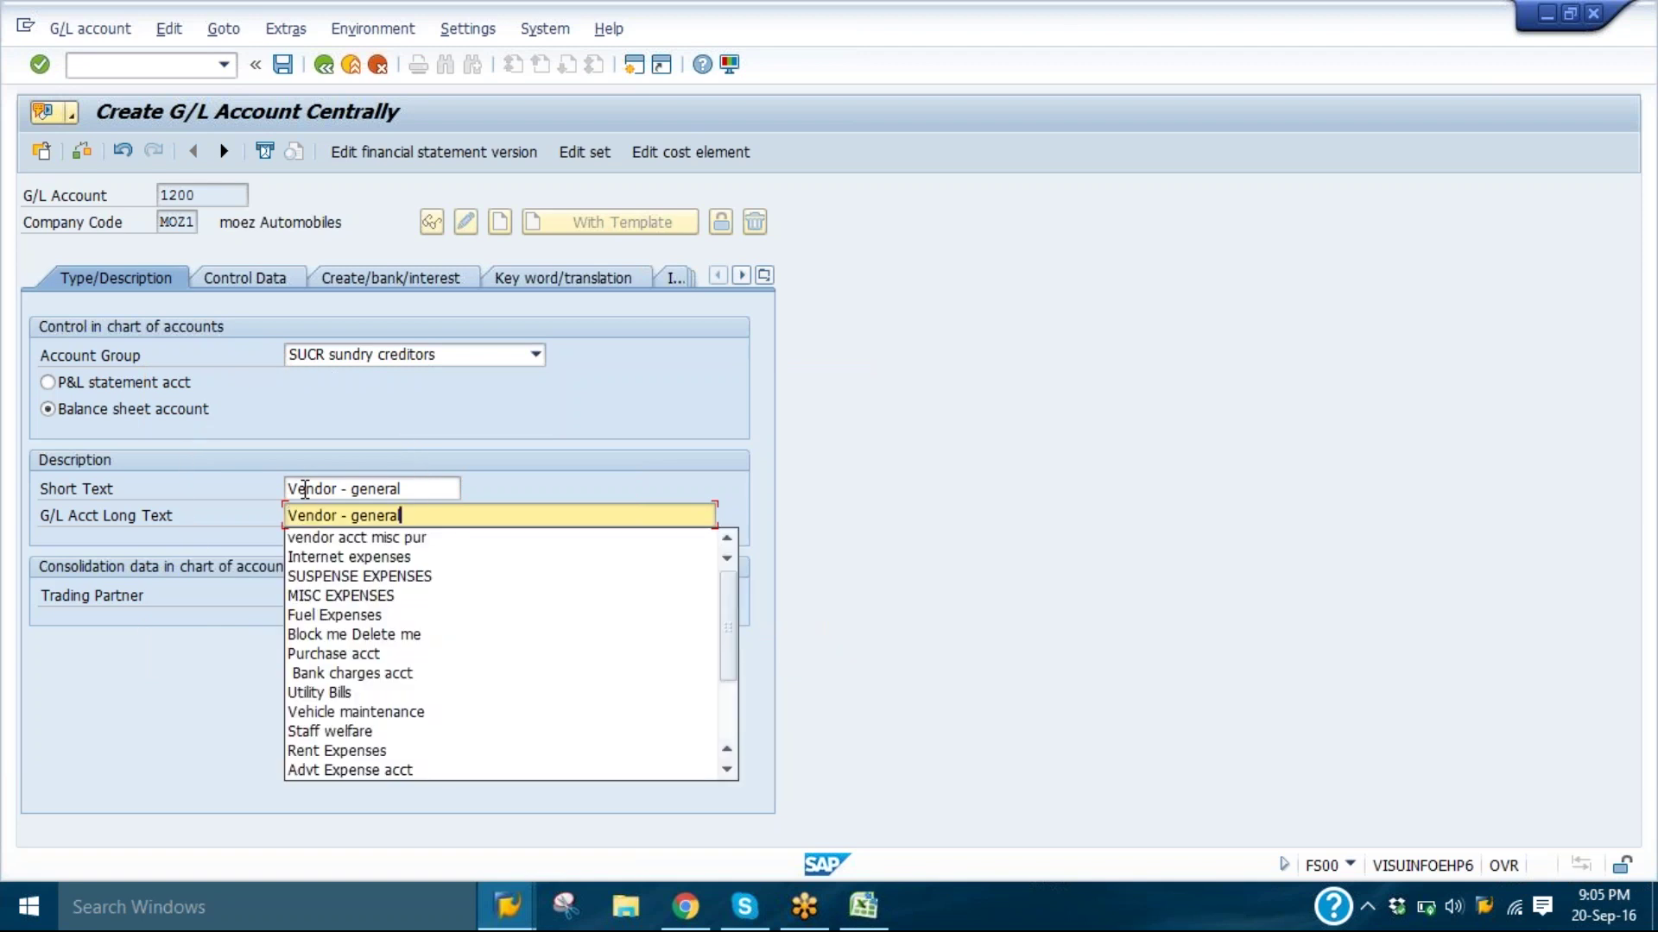
key("Return")
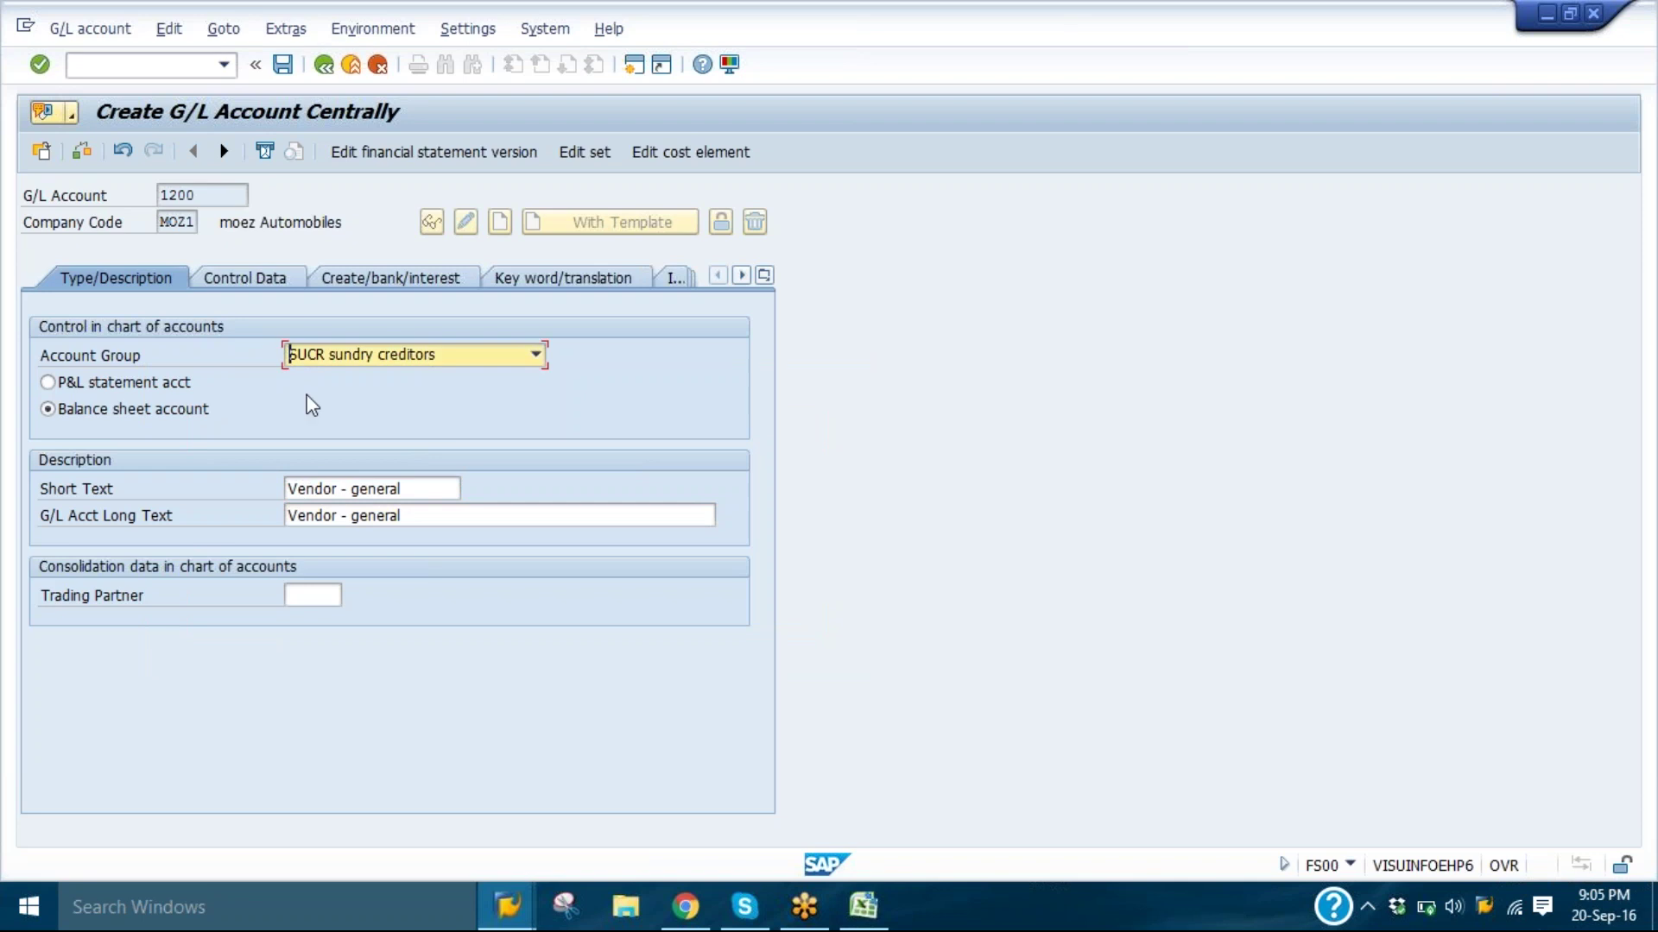
- Open the control data of G/L account 1200 and view the reconciliation account type options without choosing one
left_click(252, 278)
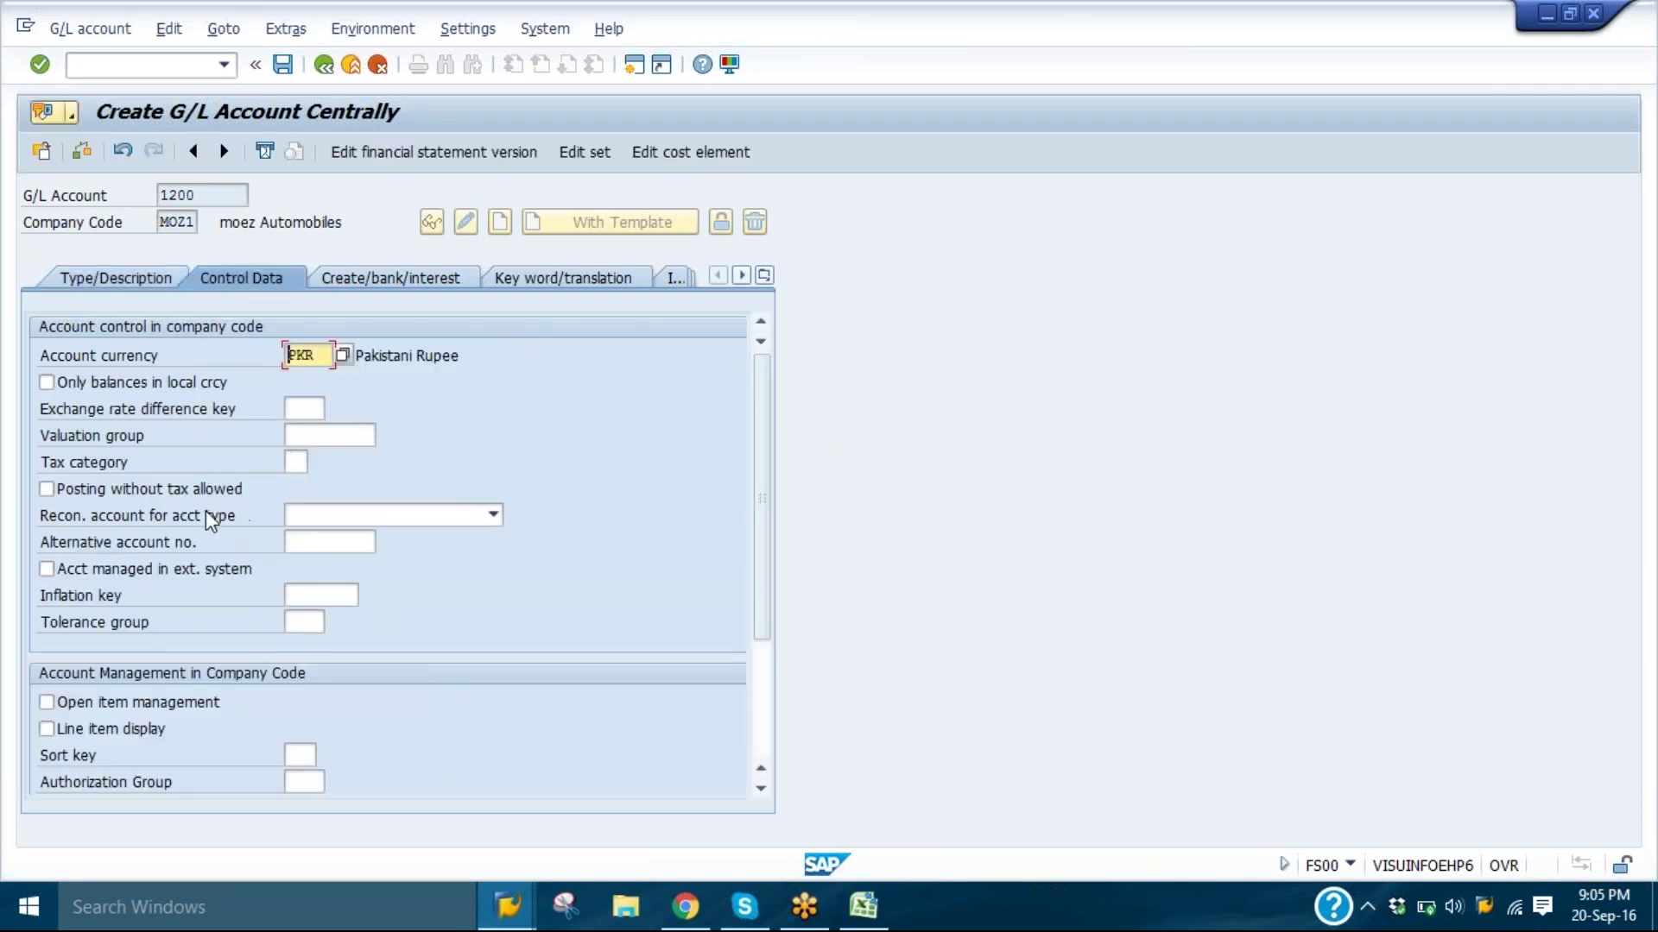
left_click(310, 518)
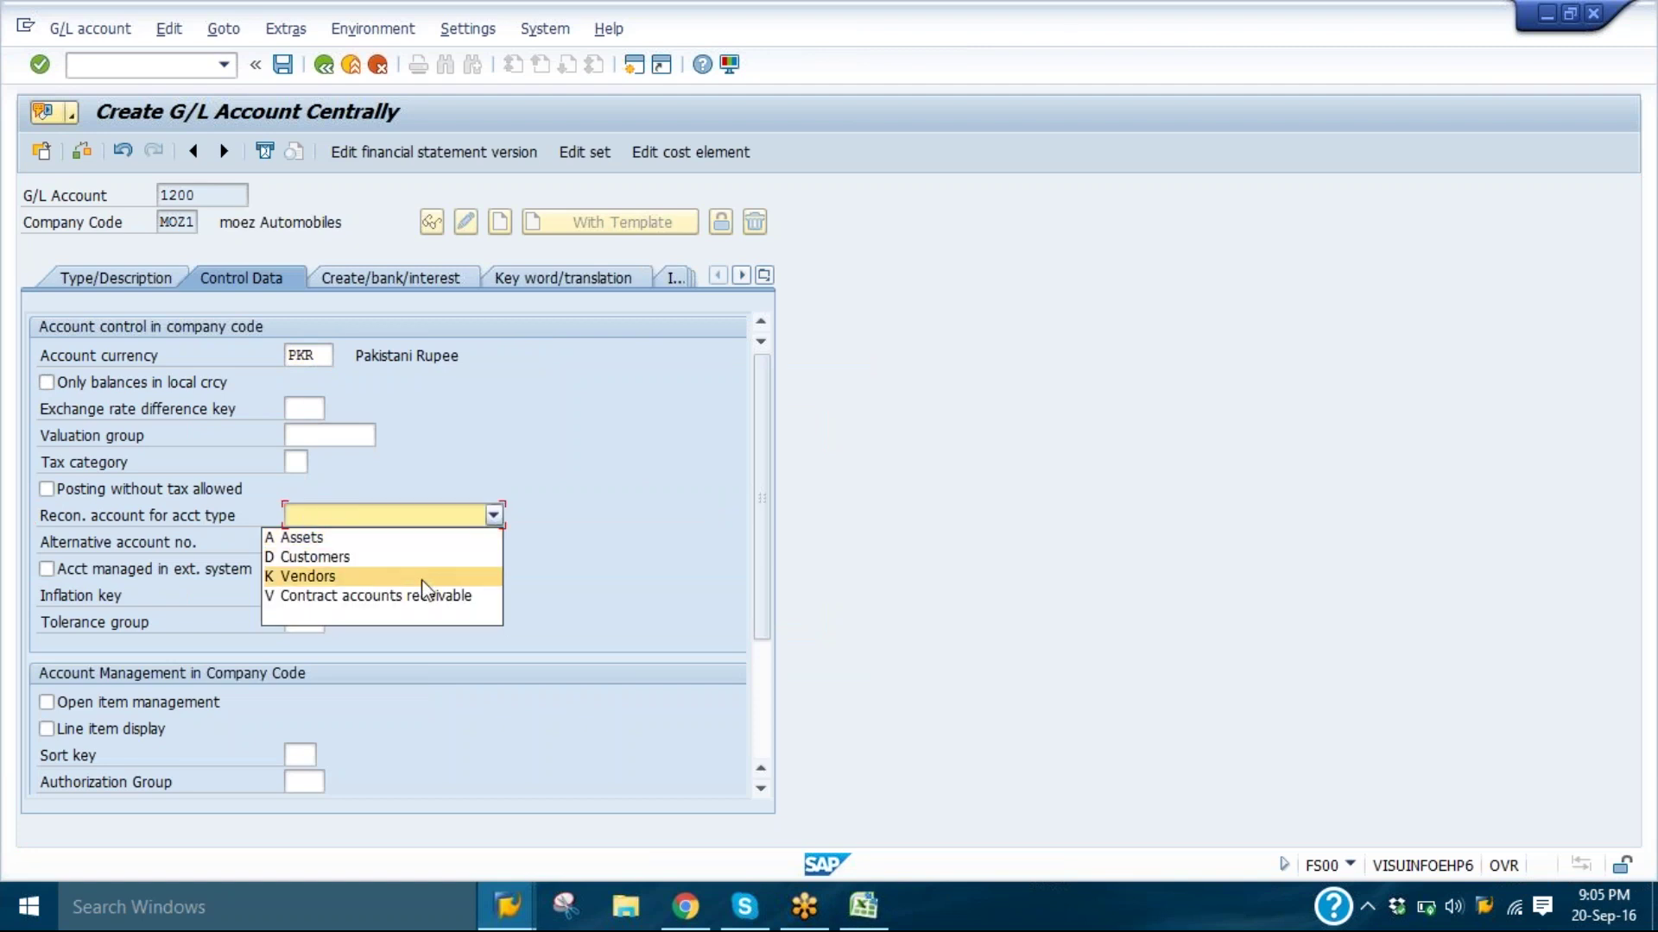
left_click(840, 516)
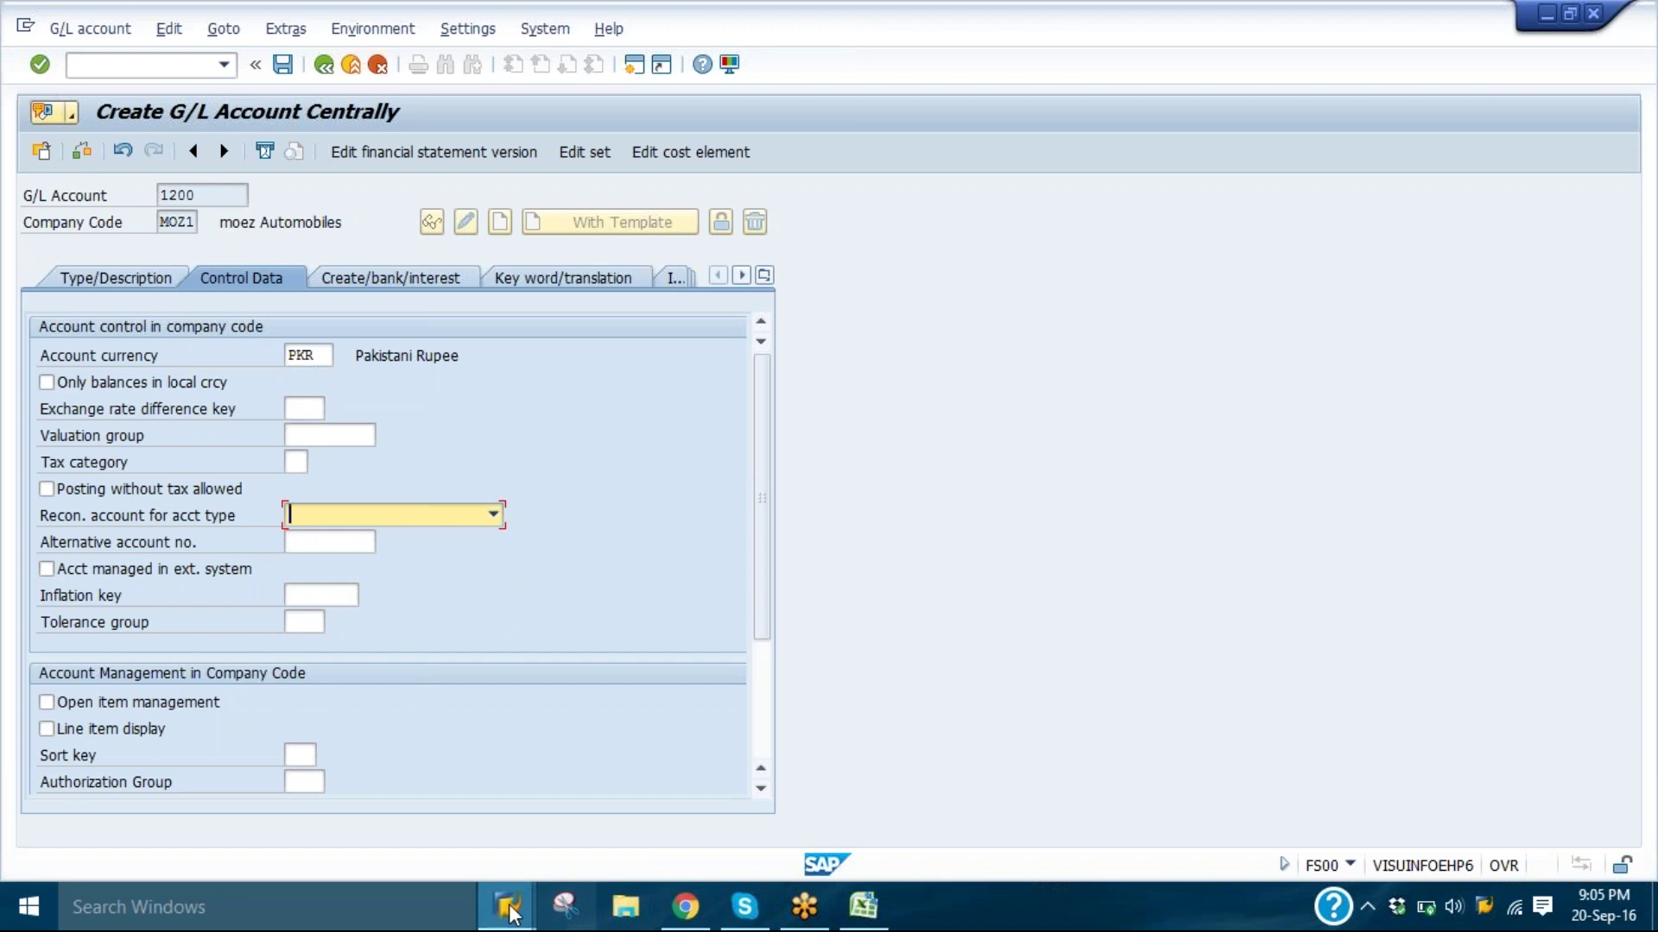
- Check the reconciliation account field in the vendor's accounting information, and return to the control data of G/L account 1200
mouse_move(509, 906)
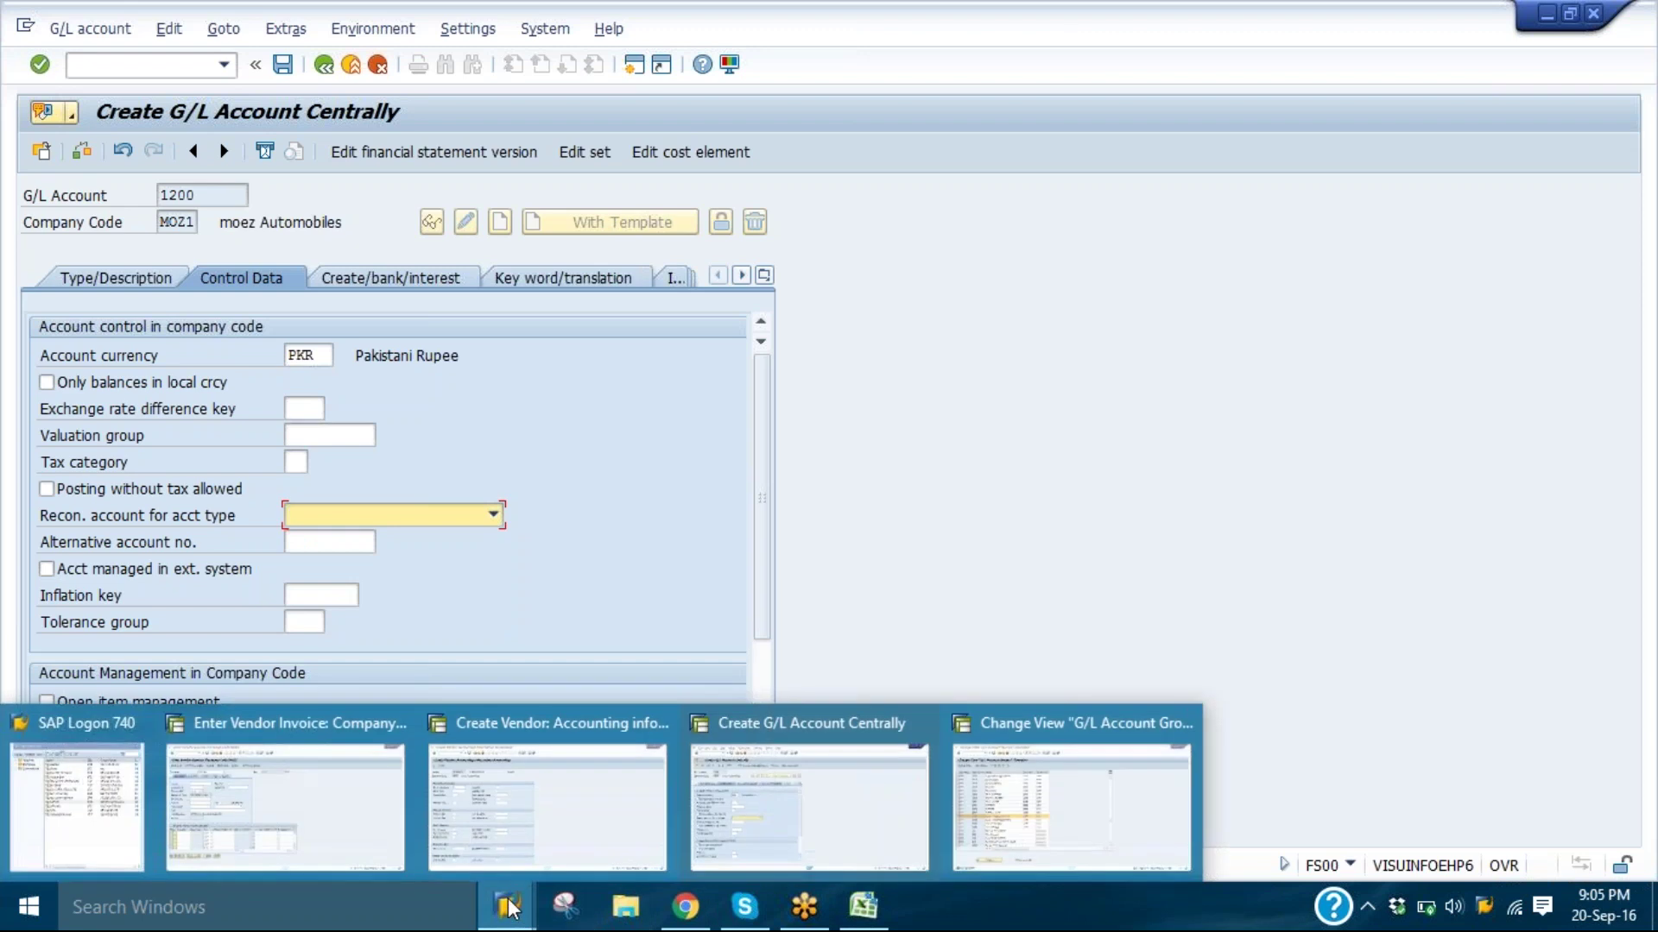
left_click(529, 842)
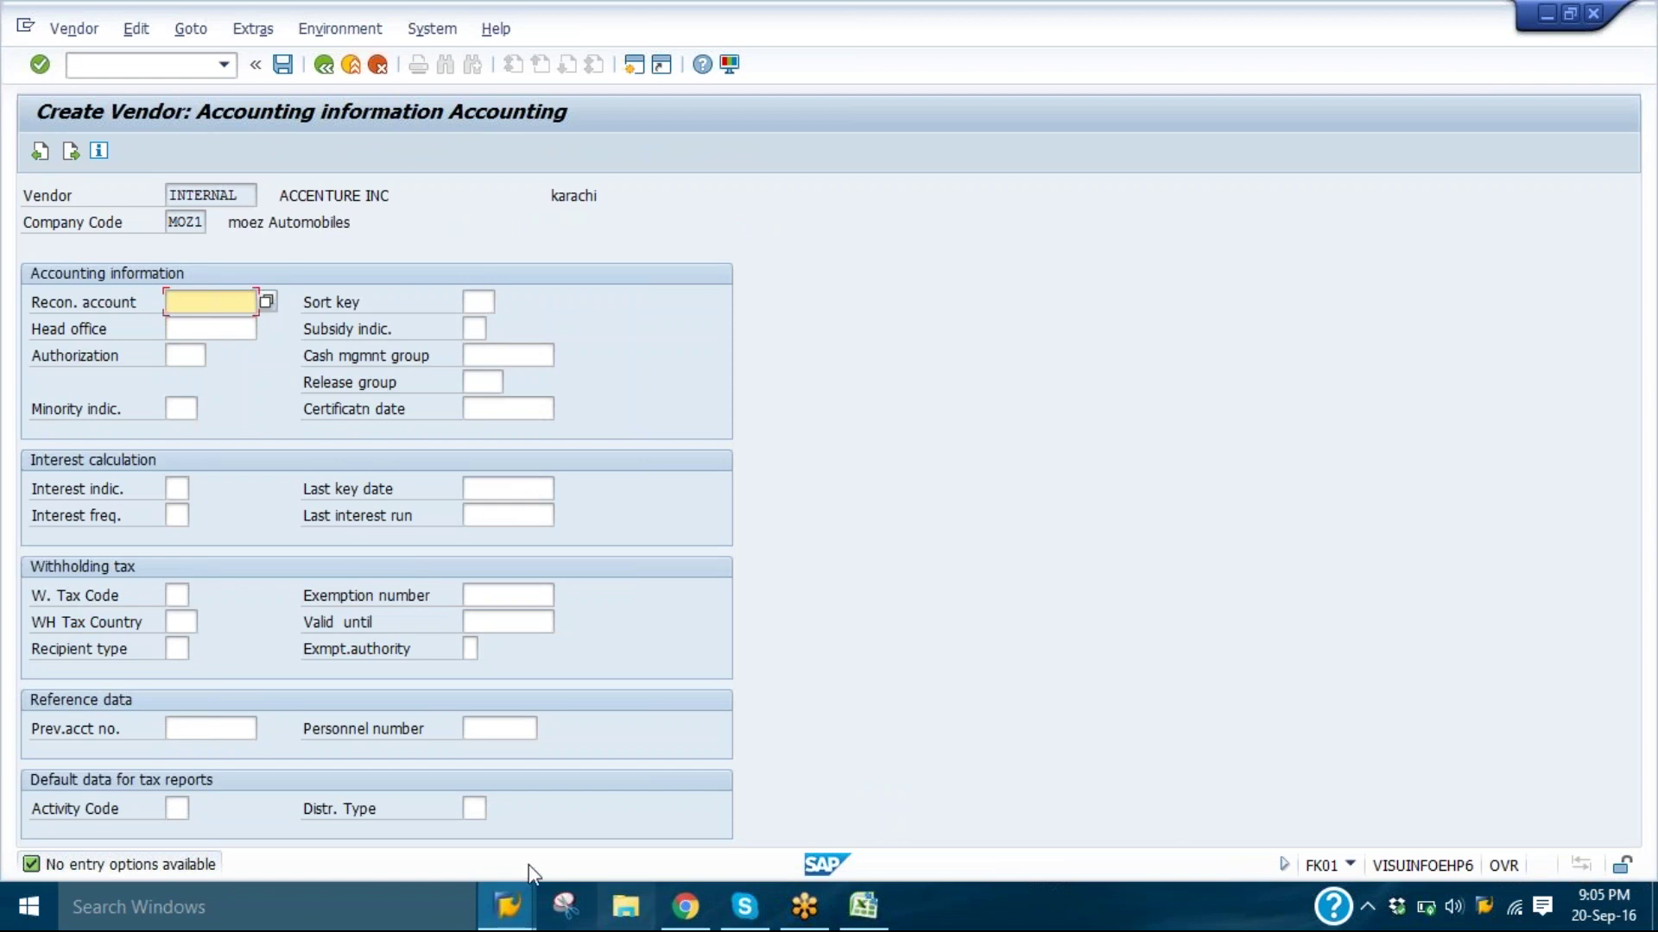
mouse_move(506, 906)
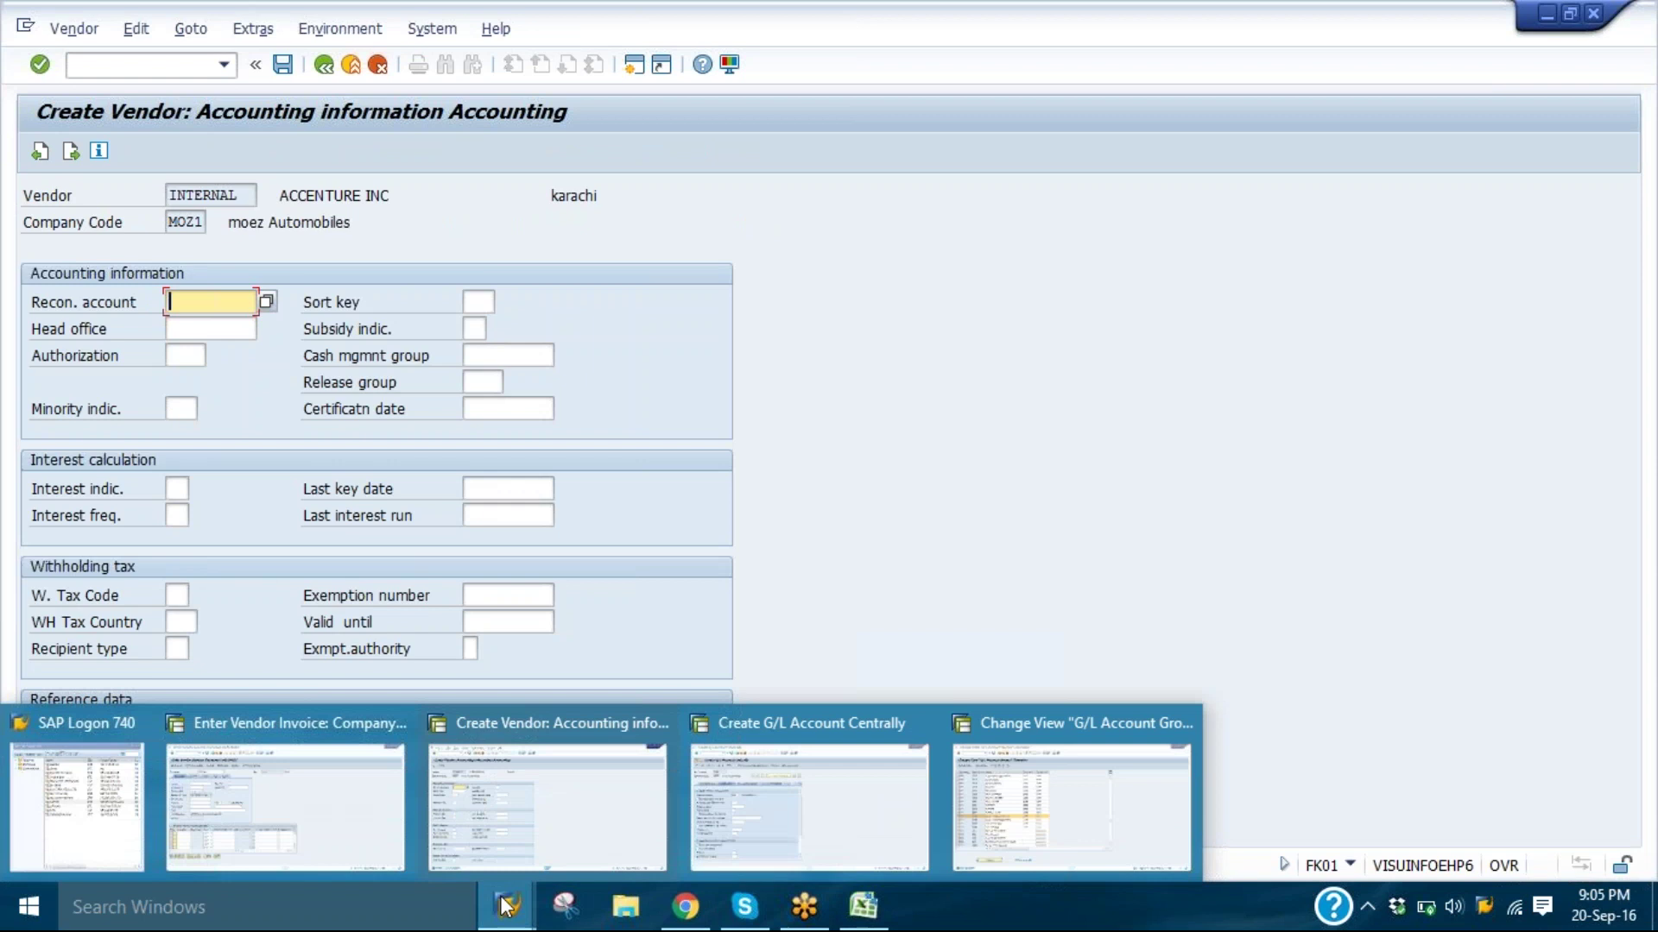
left_click(841, 822)
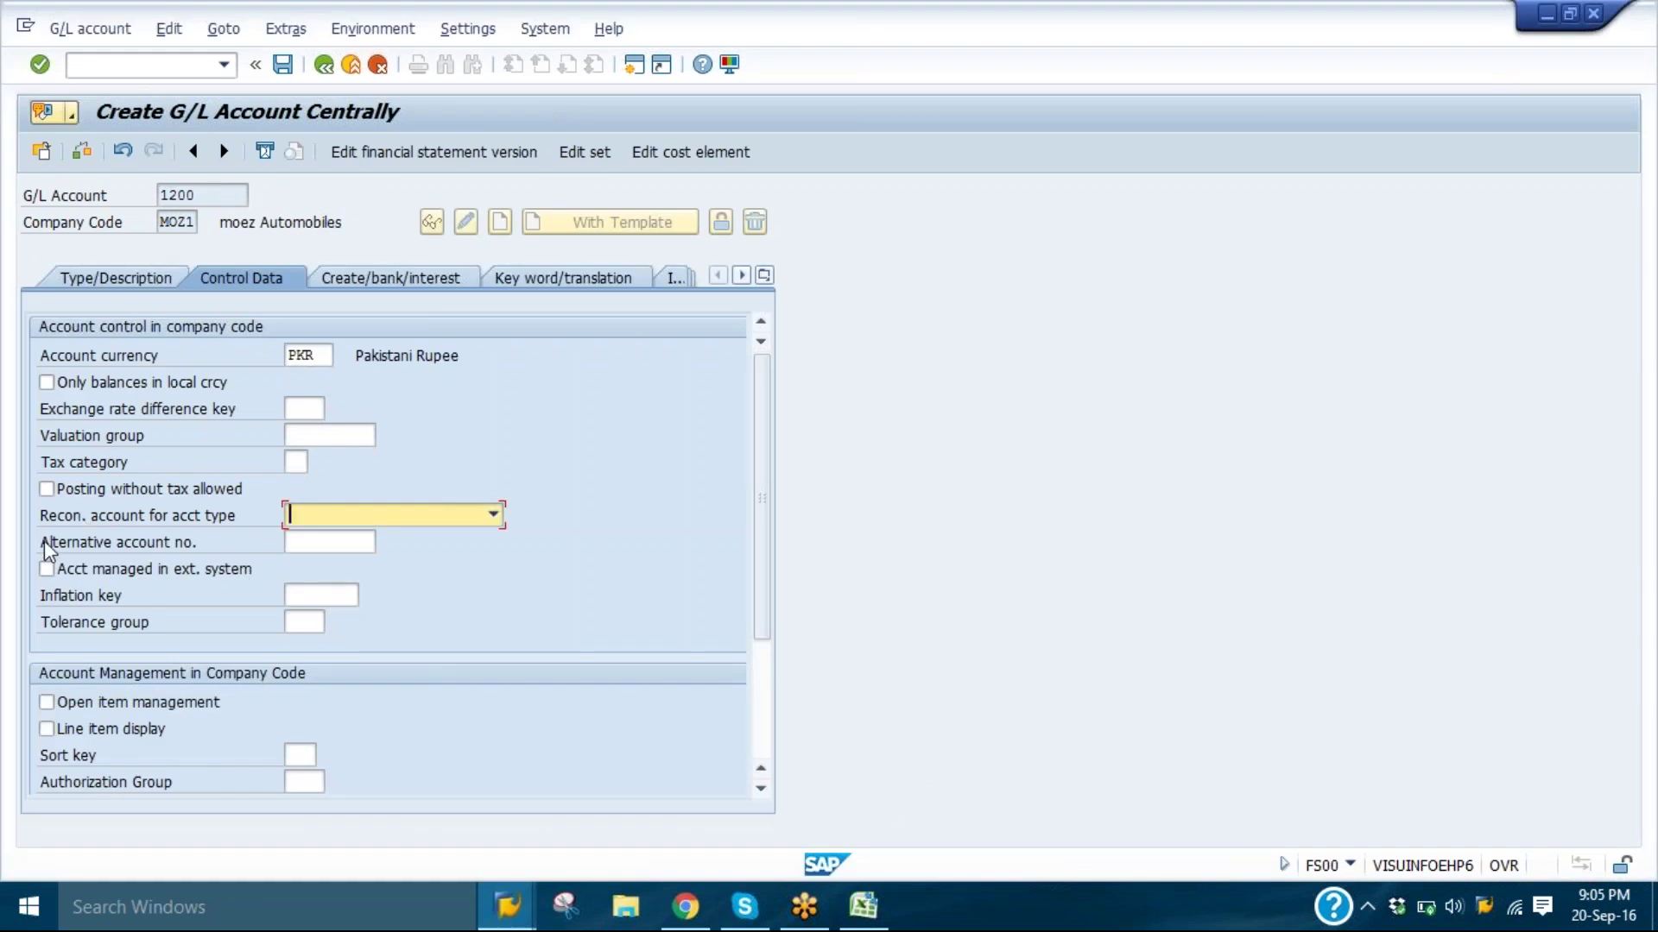
- Set the reconciliation account type of G/L account 1200 to K Vendors
left_click_drag(39, 525, 364, 516)
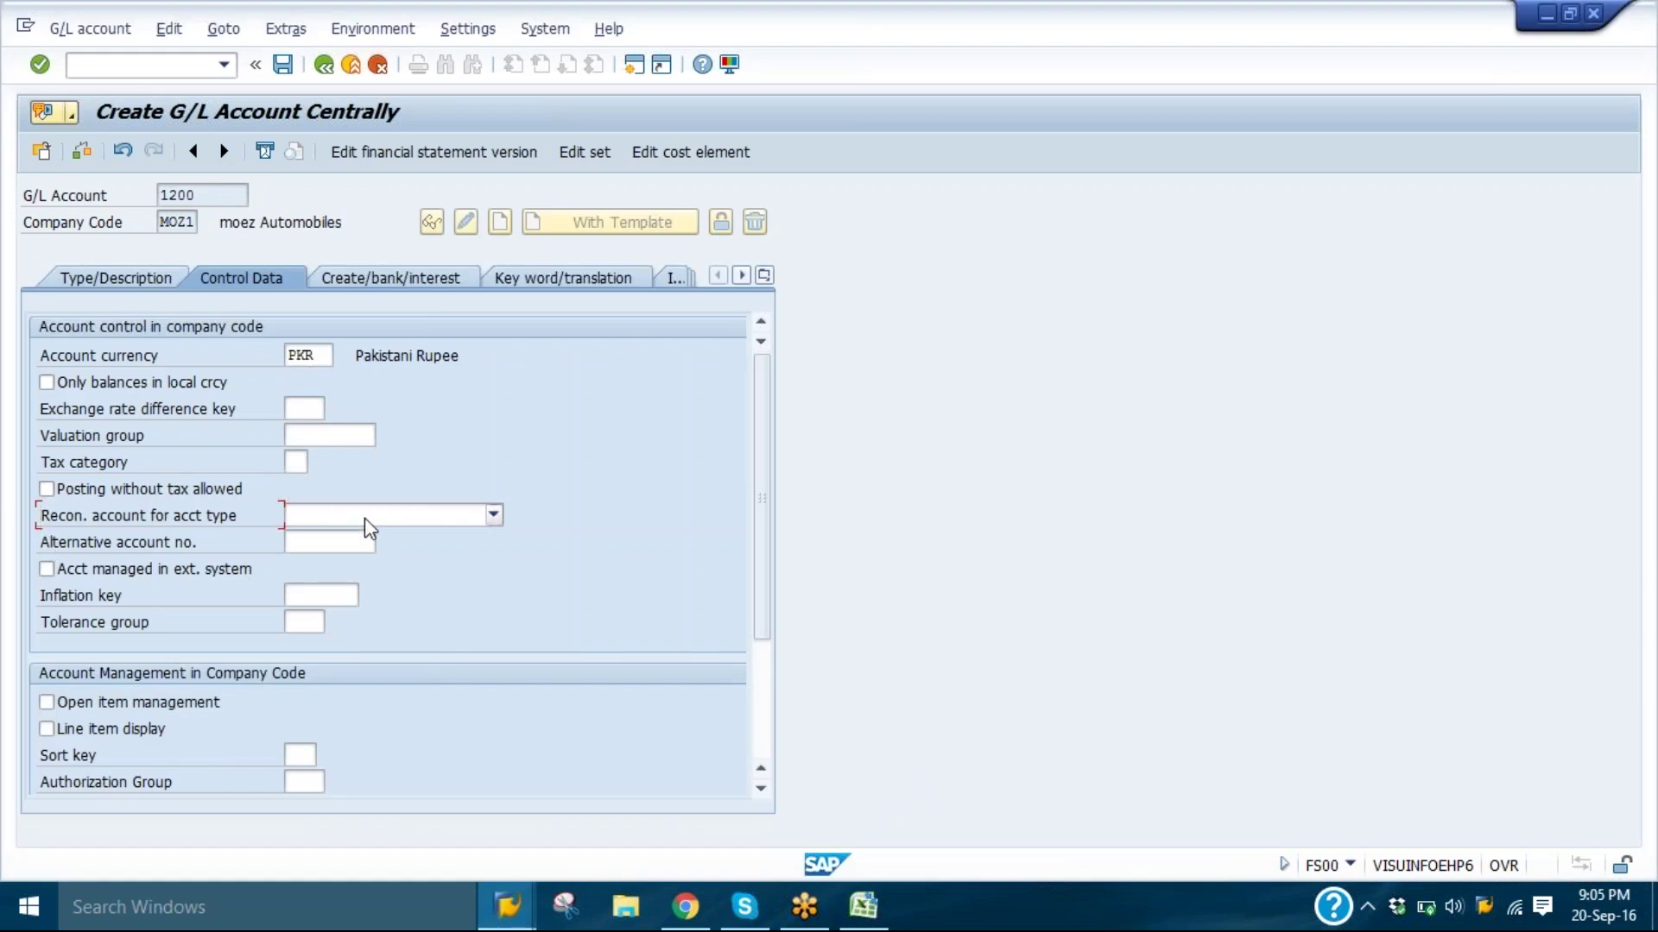
left_click(365, 517)
left_click(370, 576)
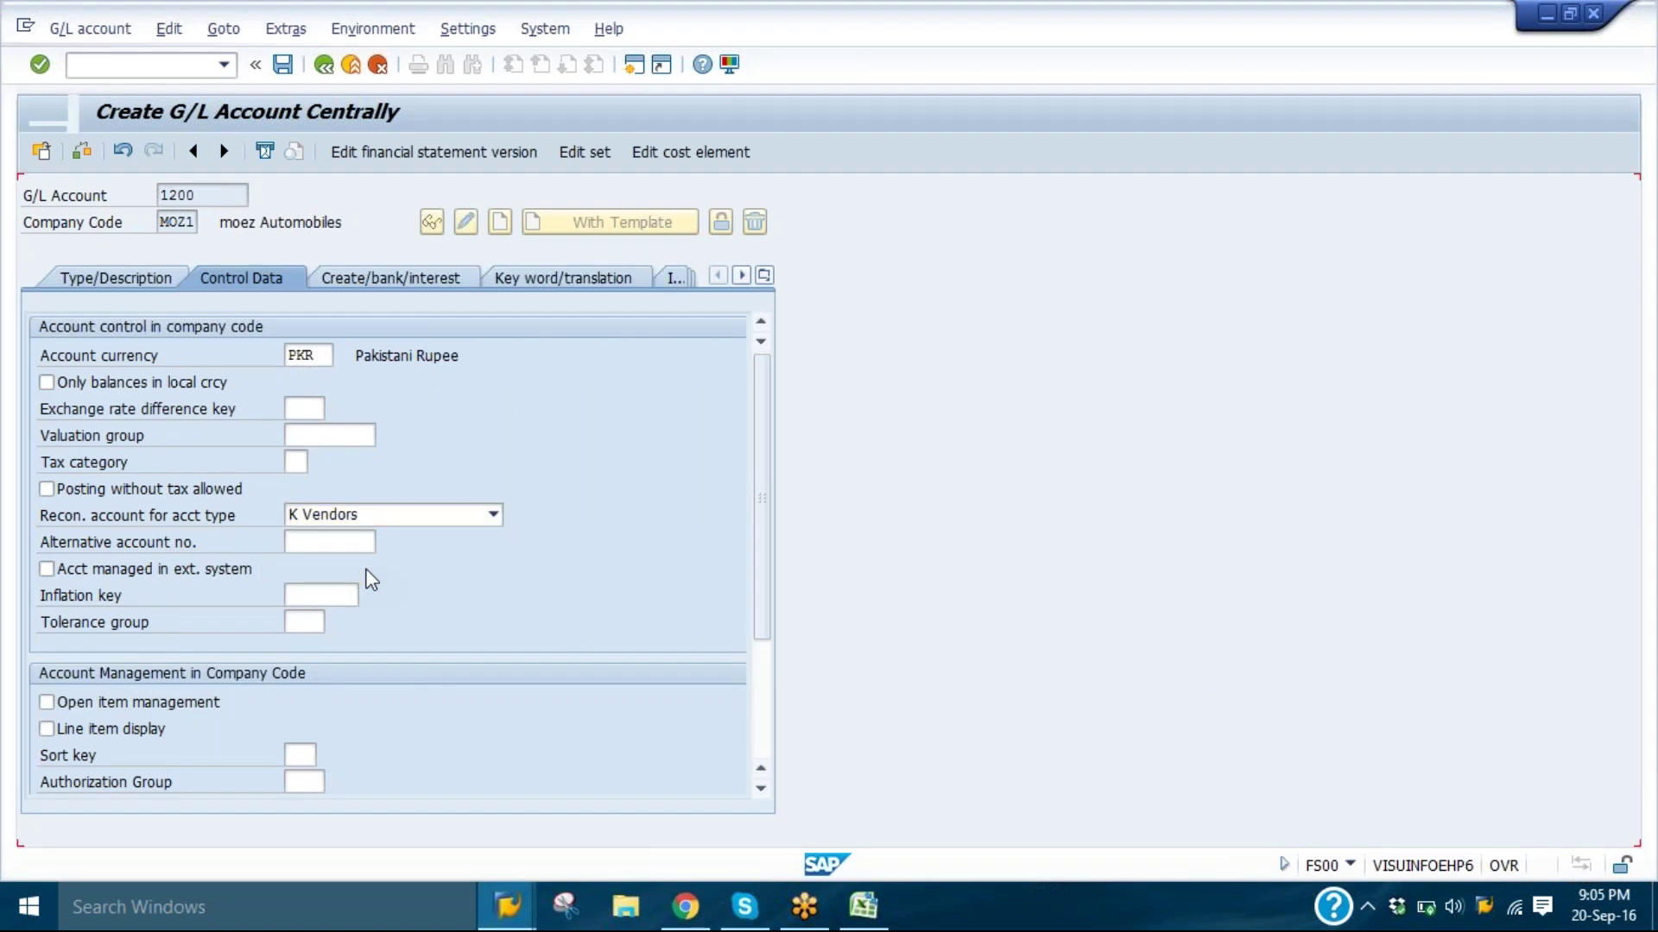
- Enable line item display for G/L account 1200 and set its sort key to 001
left_click(154, 731)
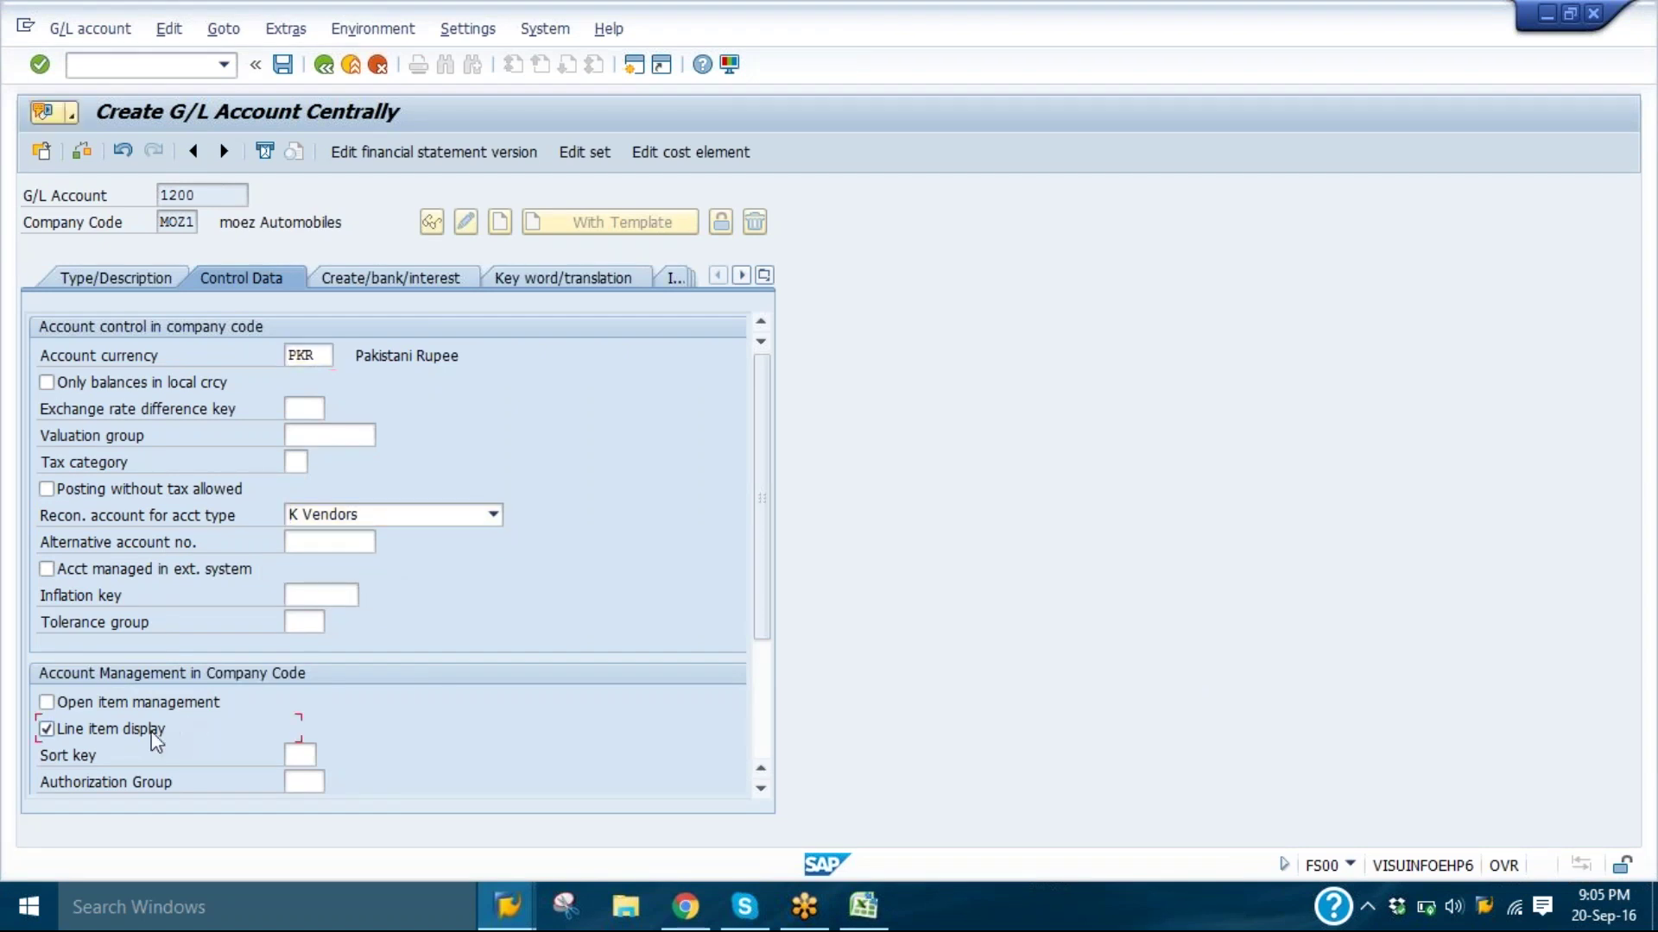
left_click(300, 755)
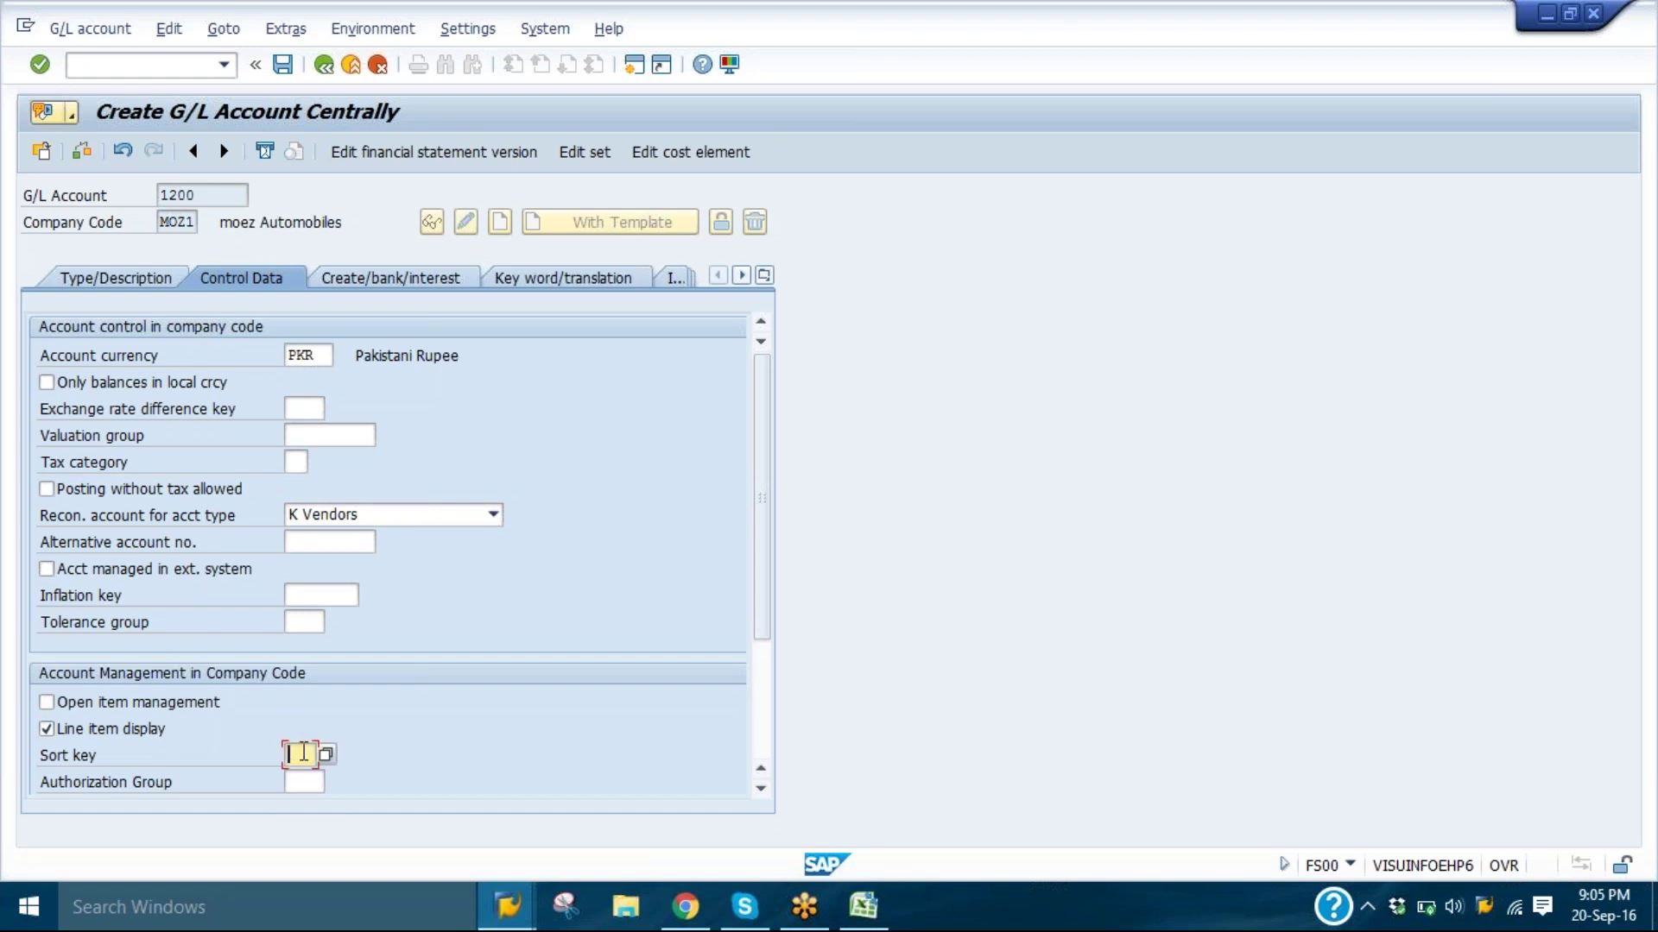
type("00")
key("Return")
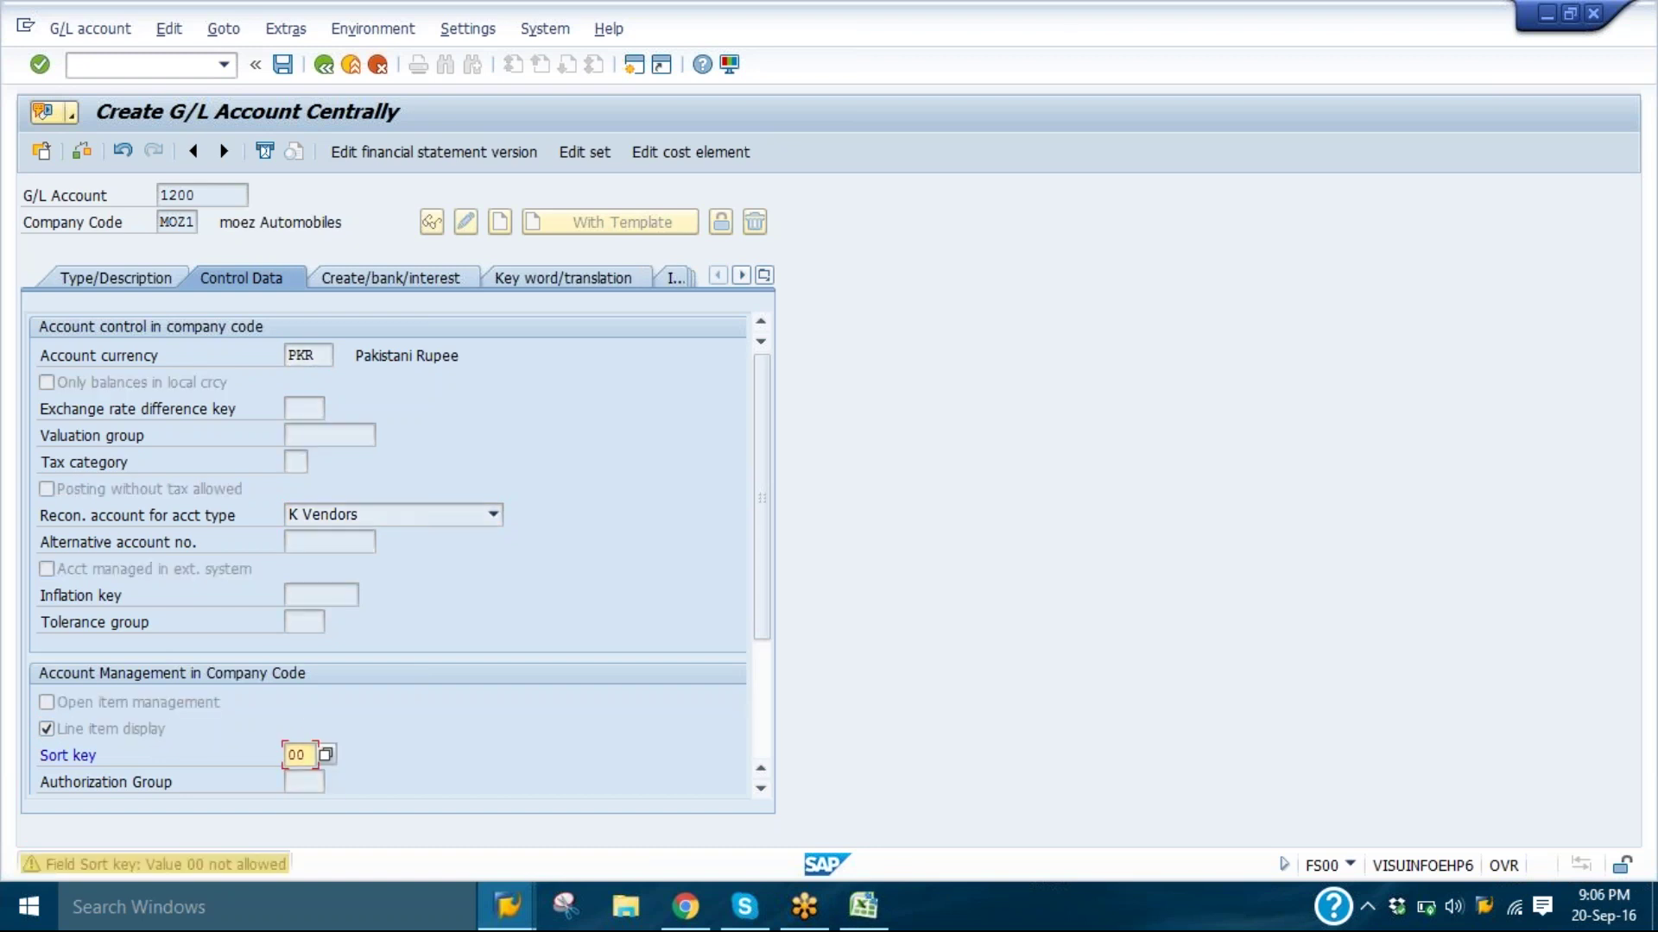
type("1")
key("Return")
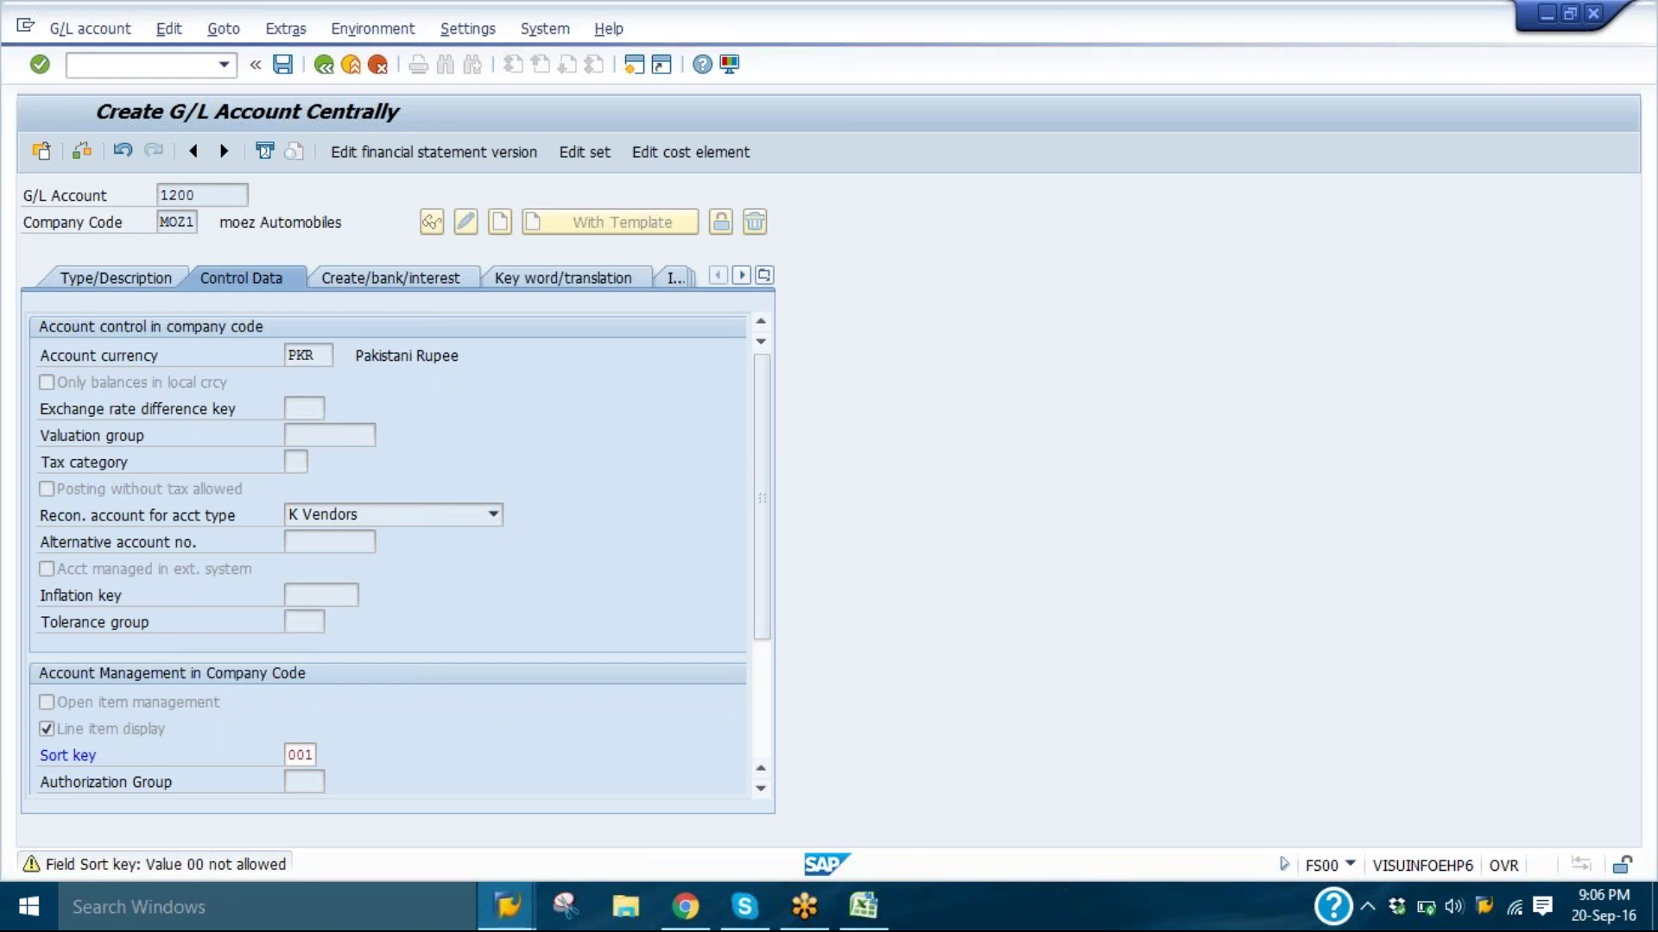
- Assign field status group G067 Reconciliation accounts to G/L account 1200 and save the account
left_click(386, 278)
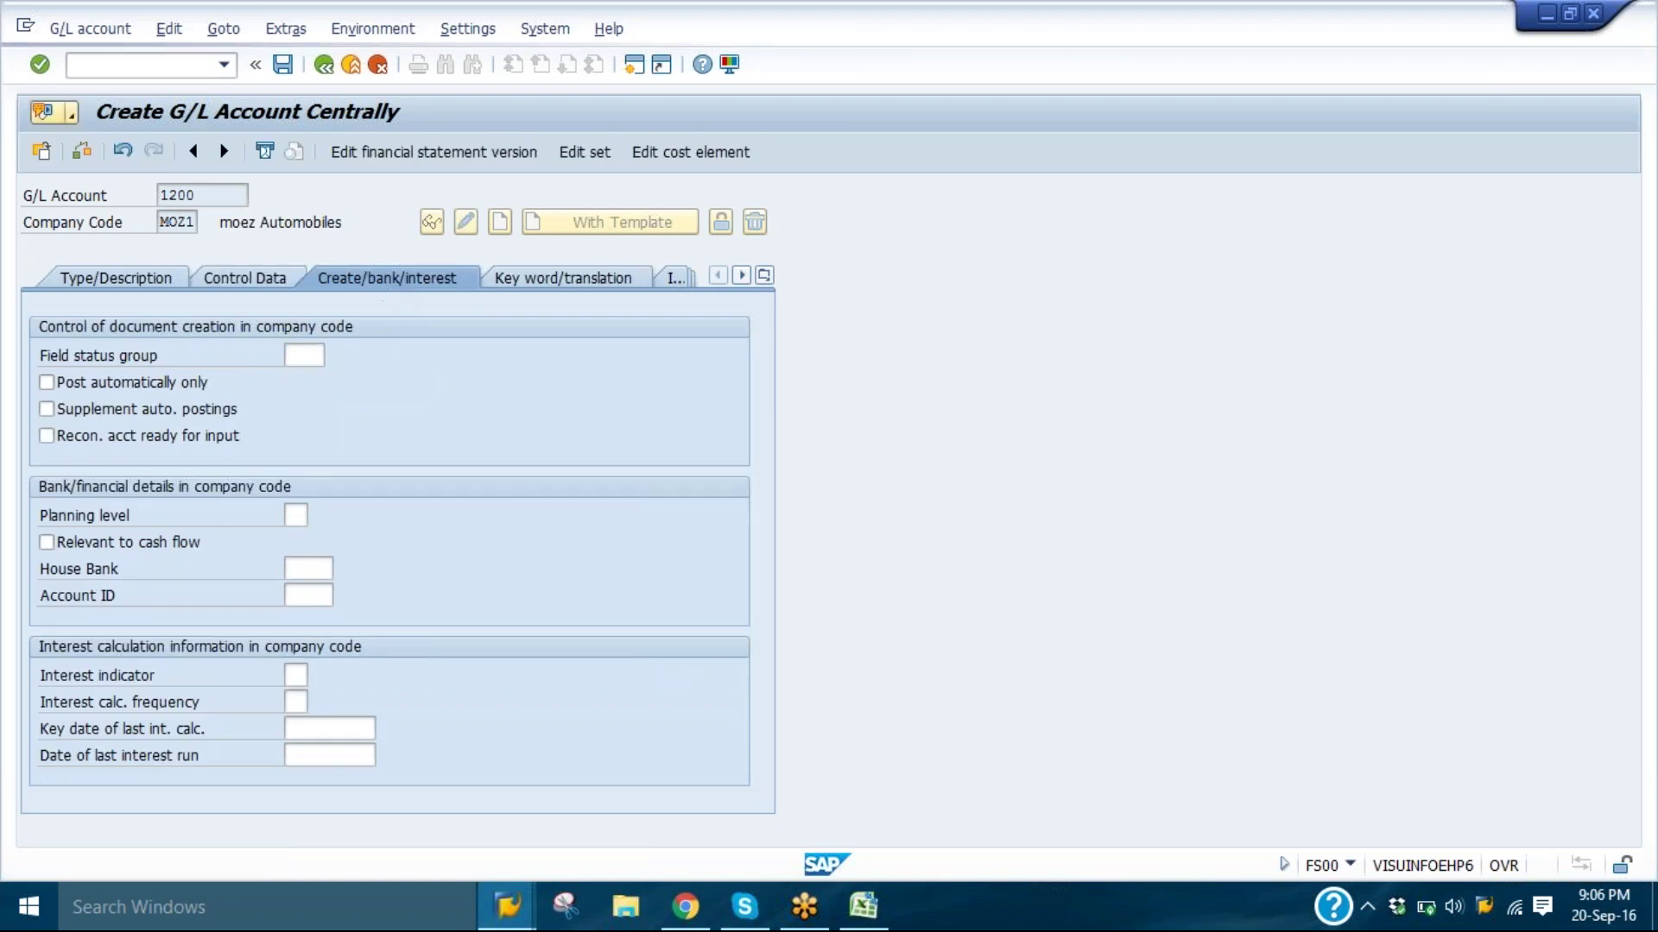
left_click(304, 355)
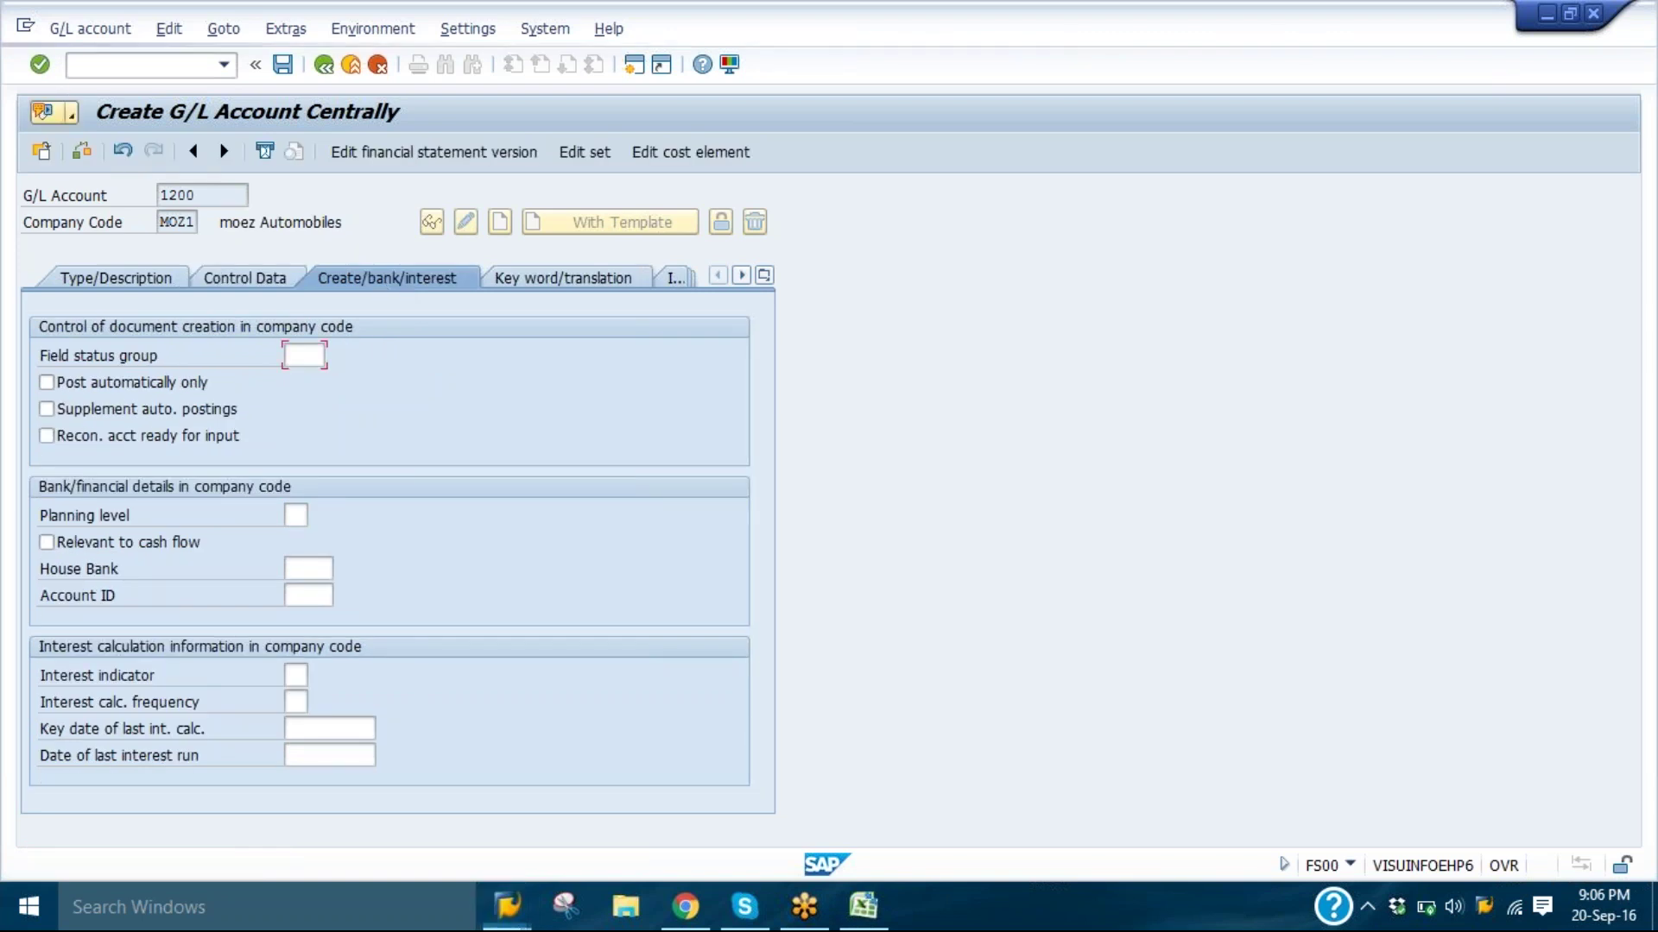
key("F4")
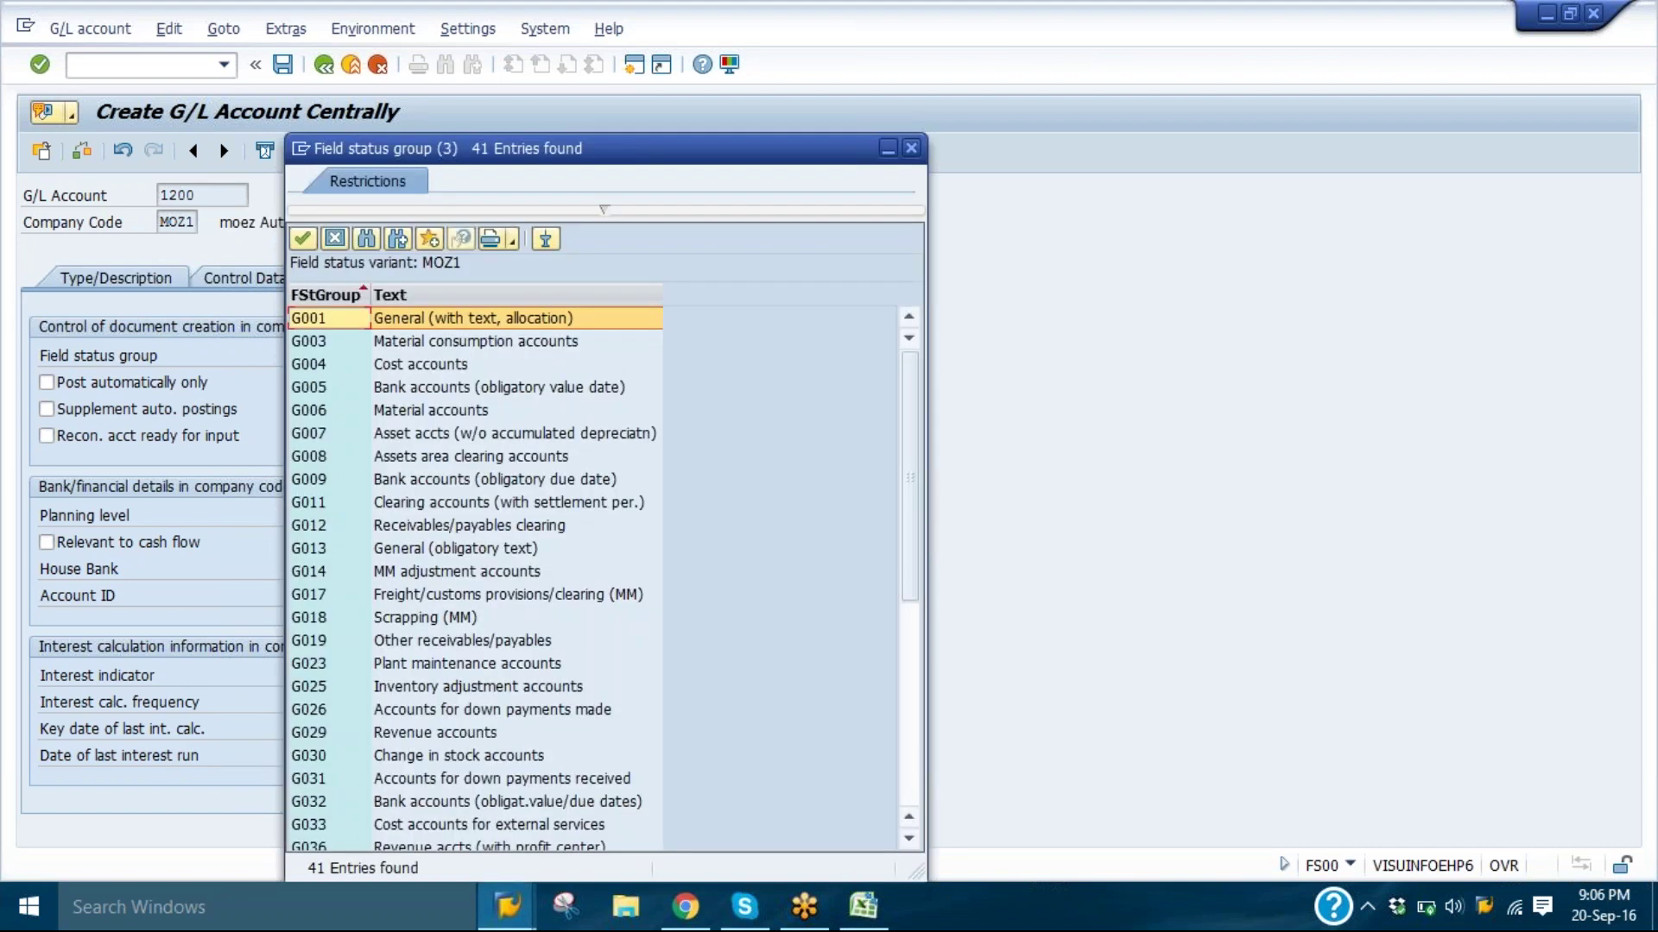
scroll(475, 801, "down", 5)
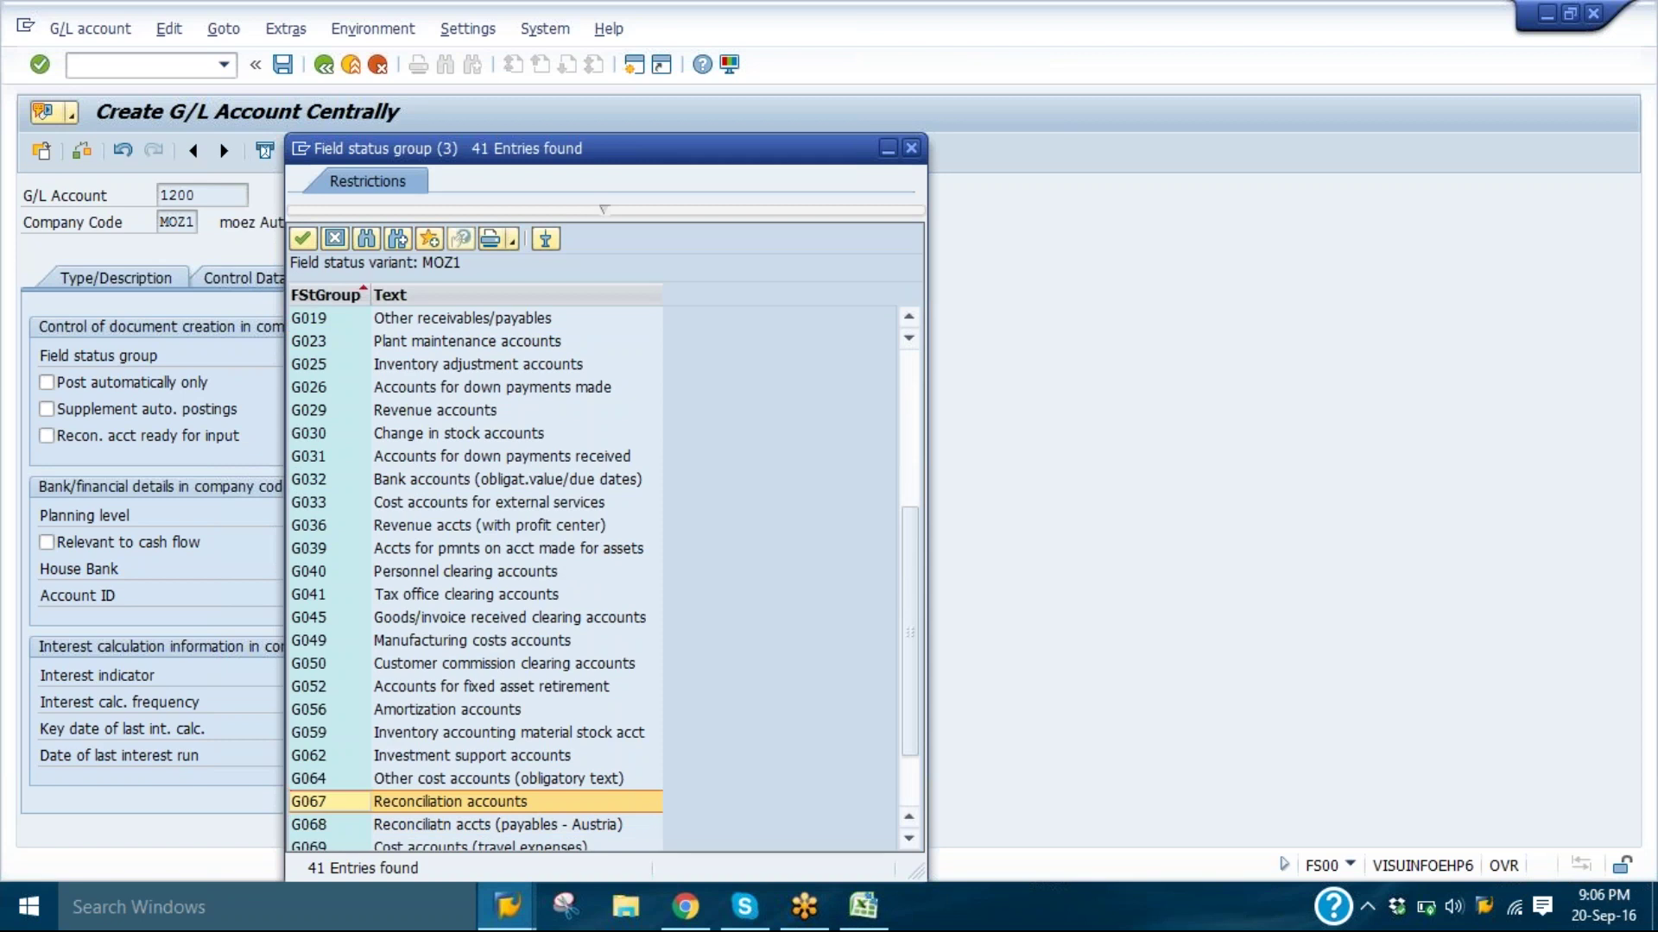
double_click(449, 801)
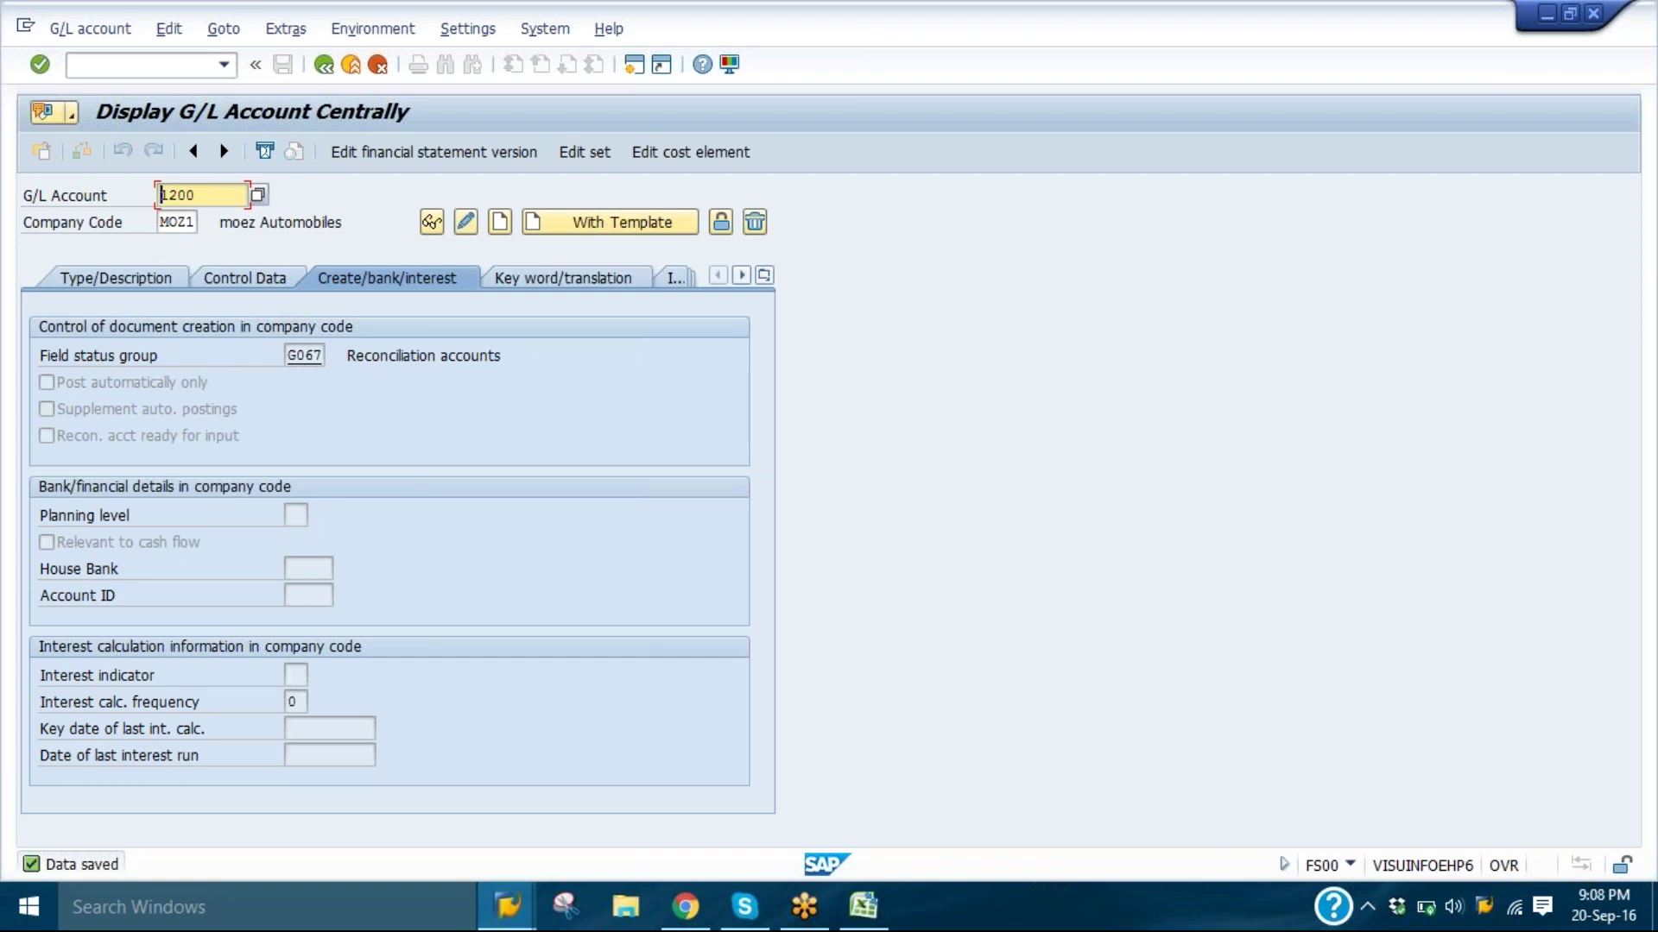
key("Return")
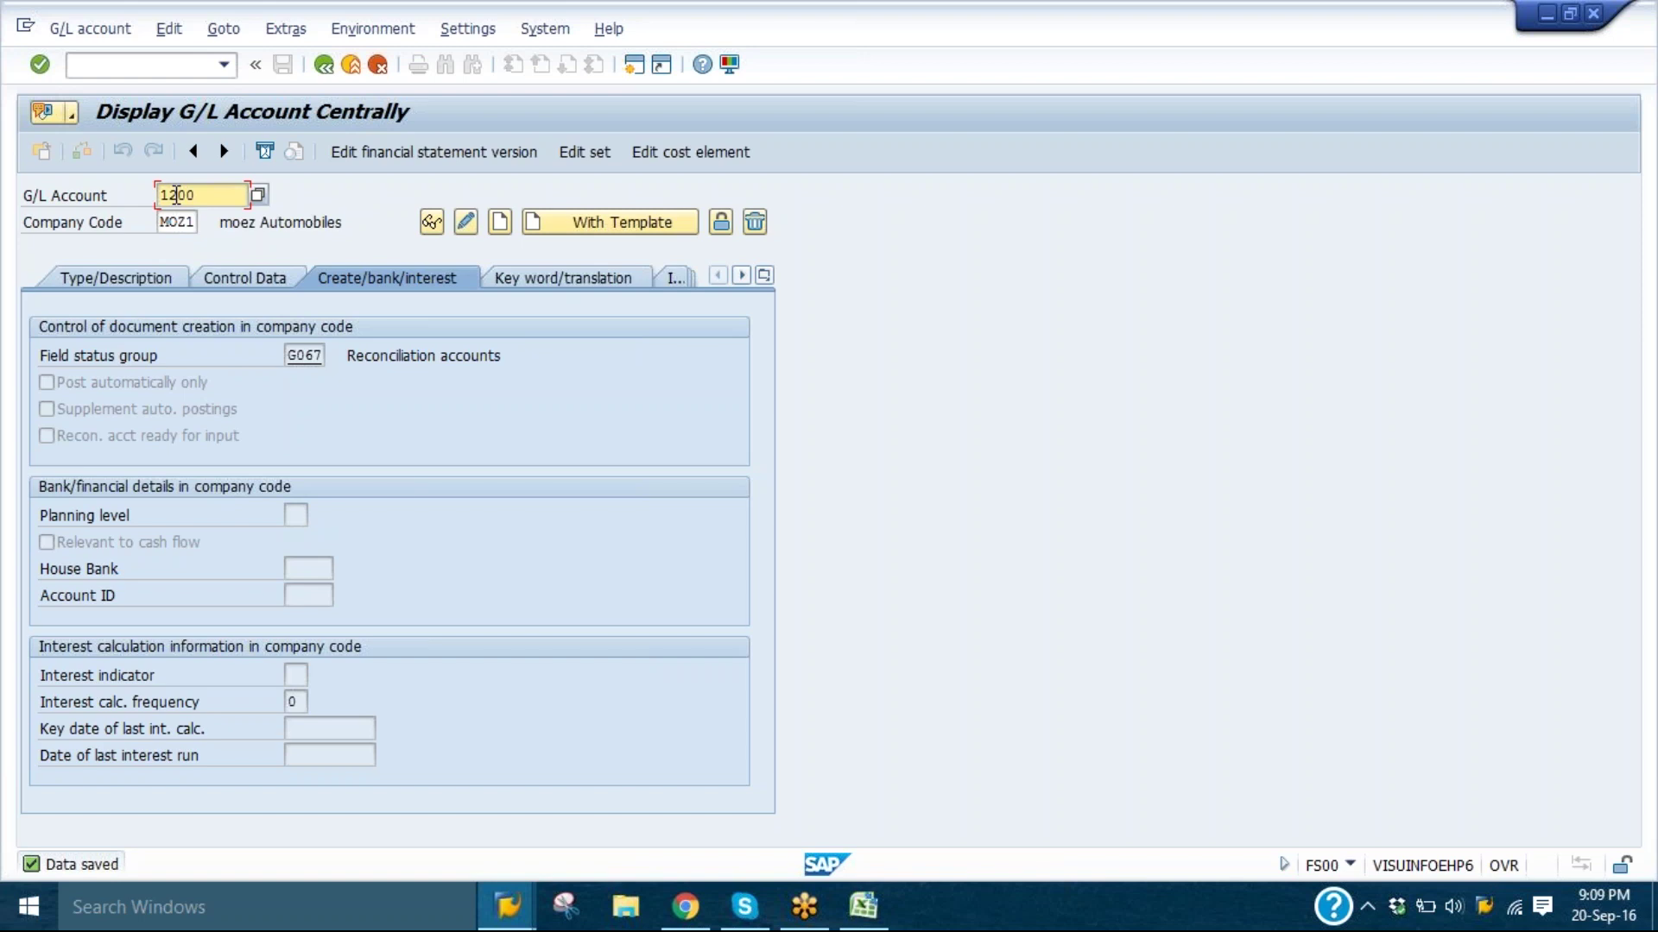
- Start creating G/L account 1210 with account 1200 in company code MOZ1 as the template
key("BackSpace")
key("BackSpace")
type("10")
left_click(604, 227)
left_click(259, 366)
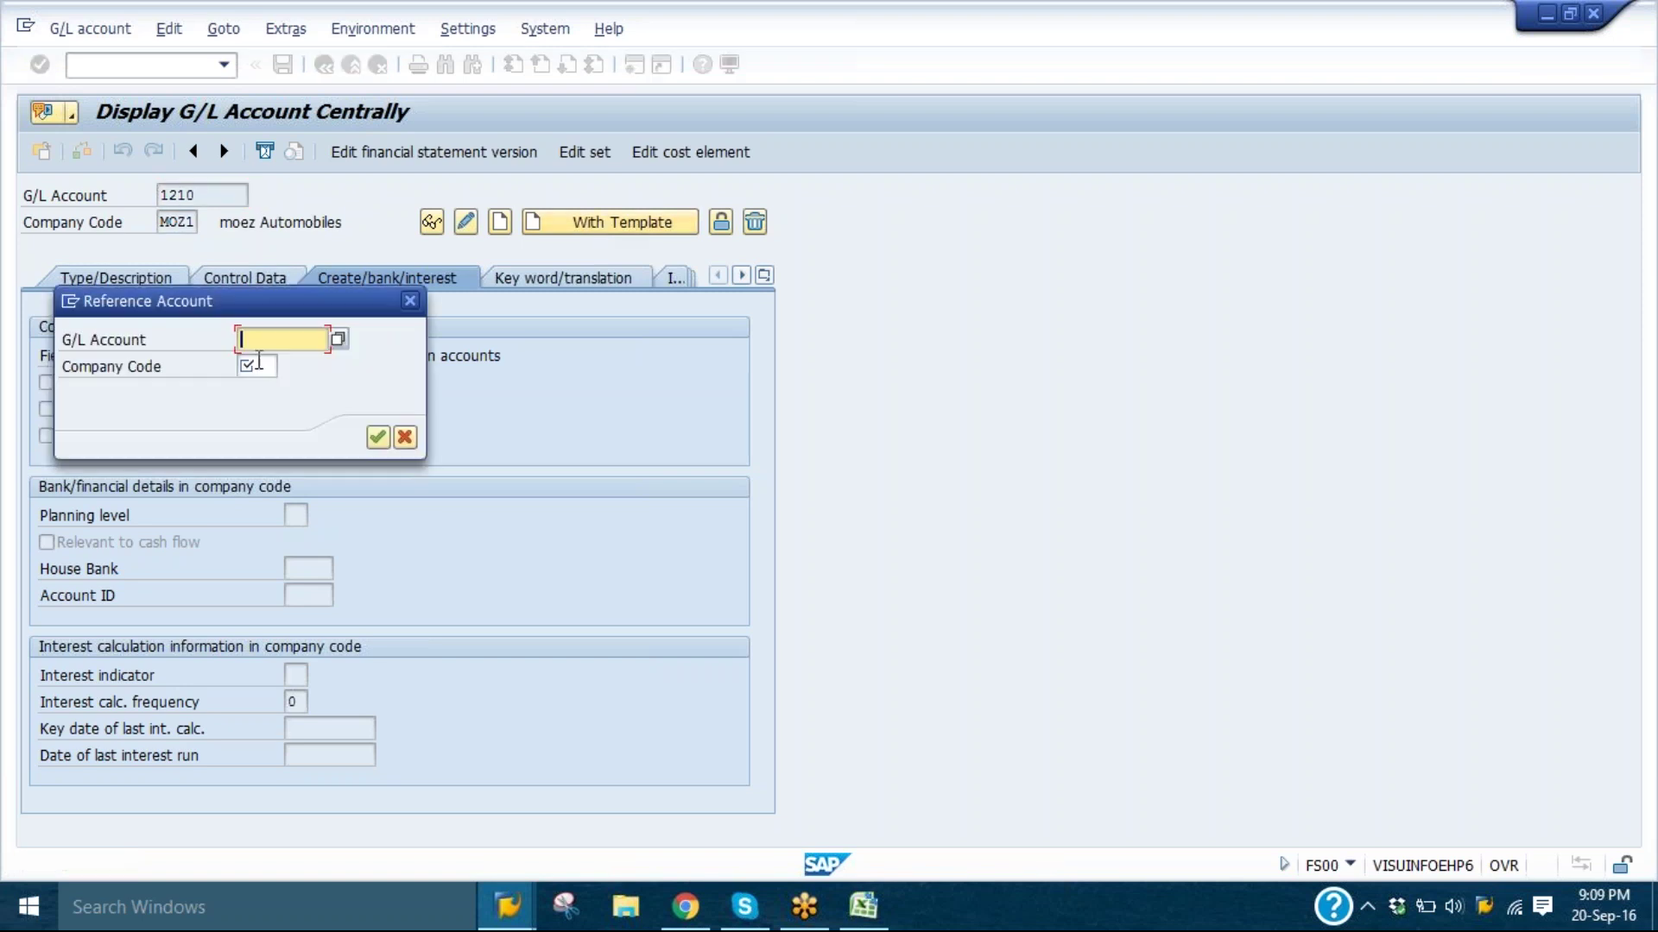
type("moz1")
left_click(278, 341)
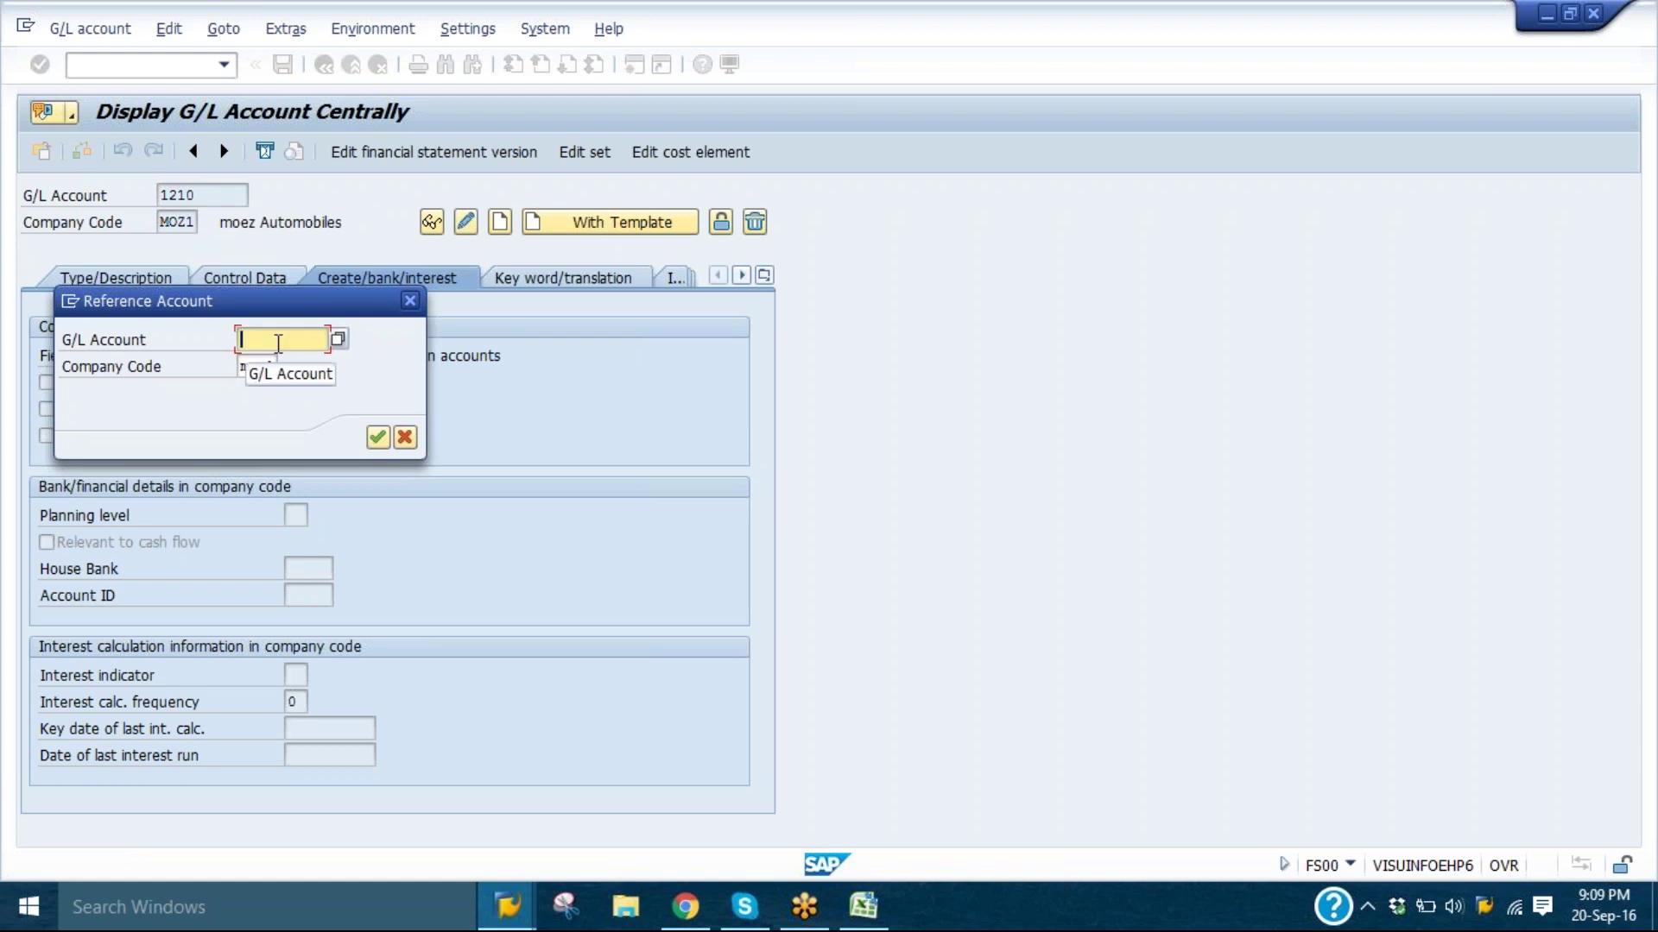
type("1200")
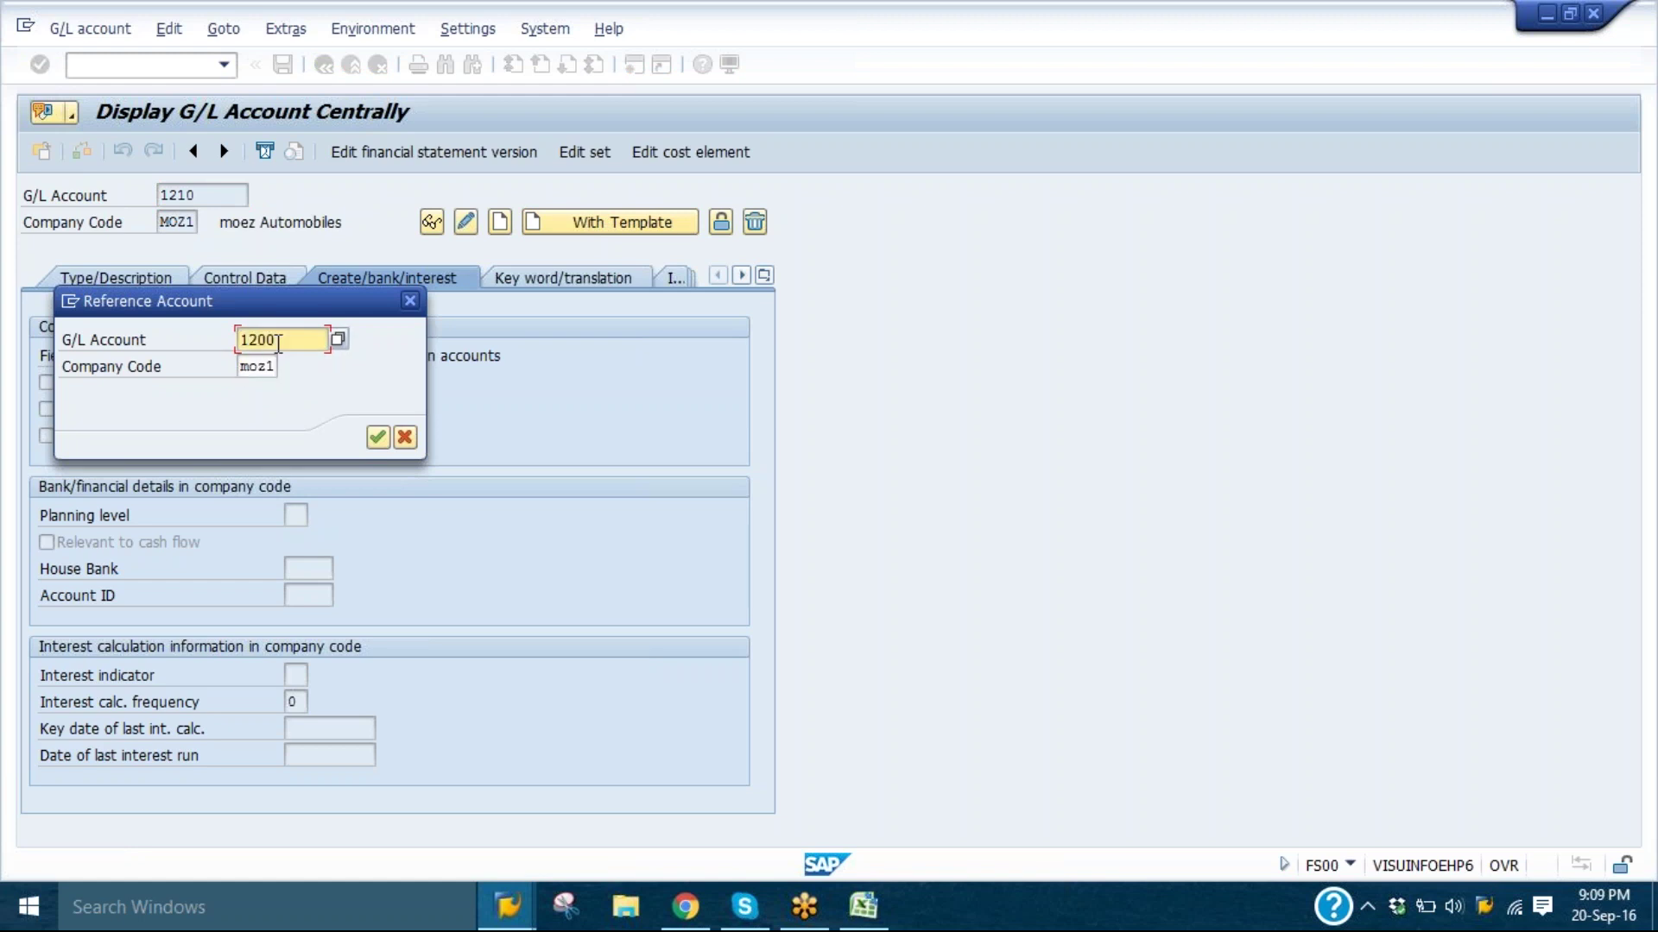
key("Return")
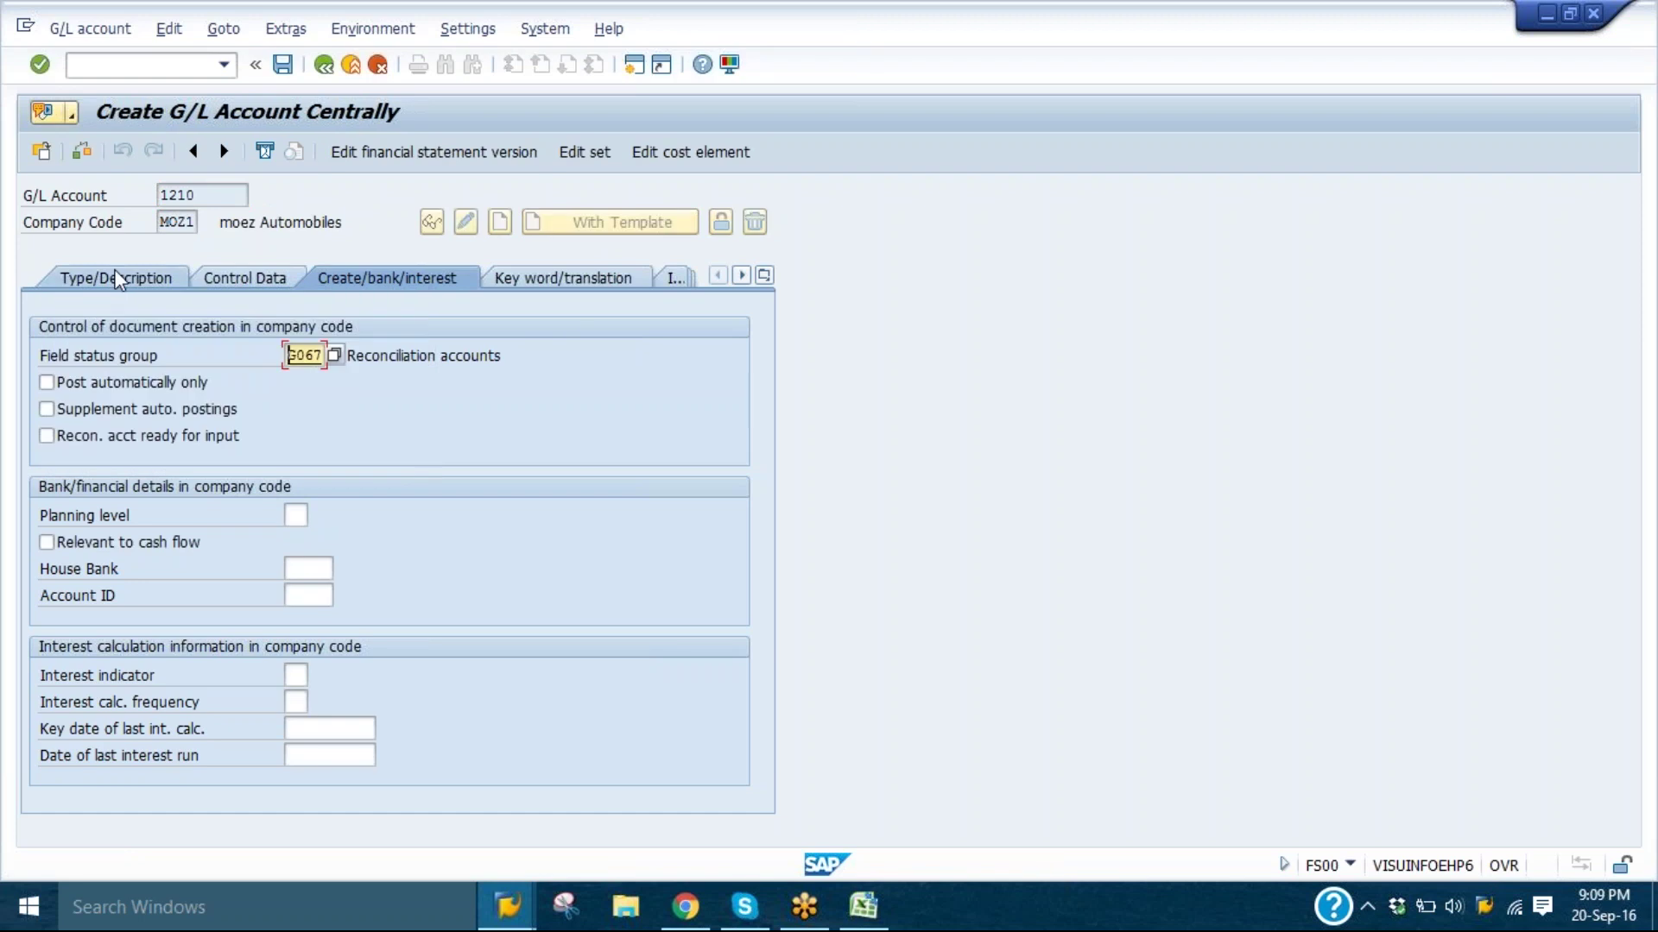
- Change the short text of G/L account 1210 to Vendor - OTV
left_click(118, 279)
left_click(417, 490)
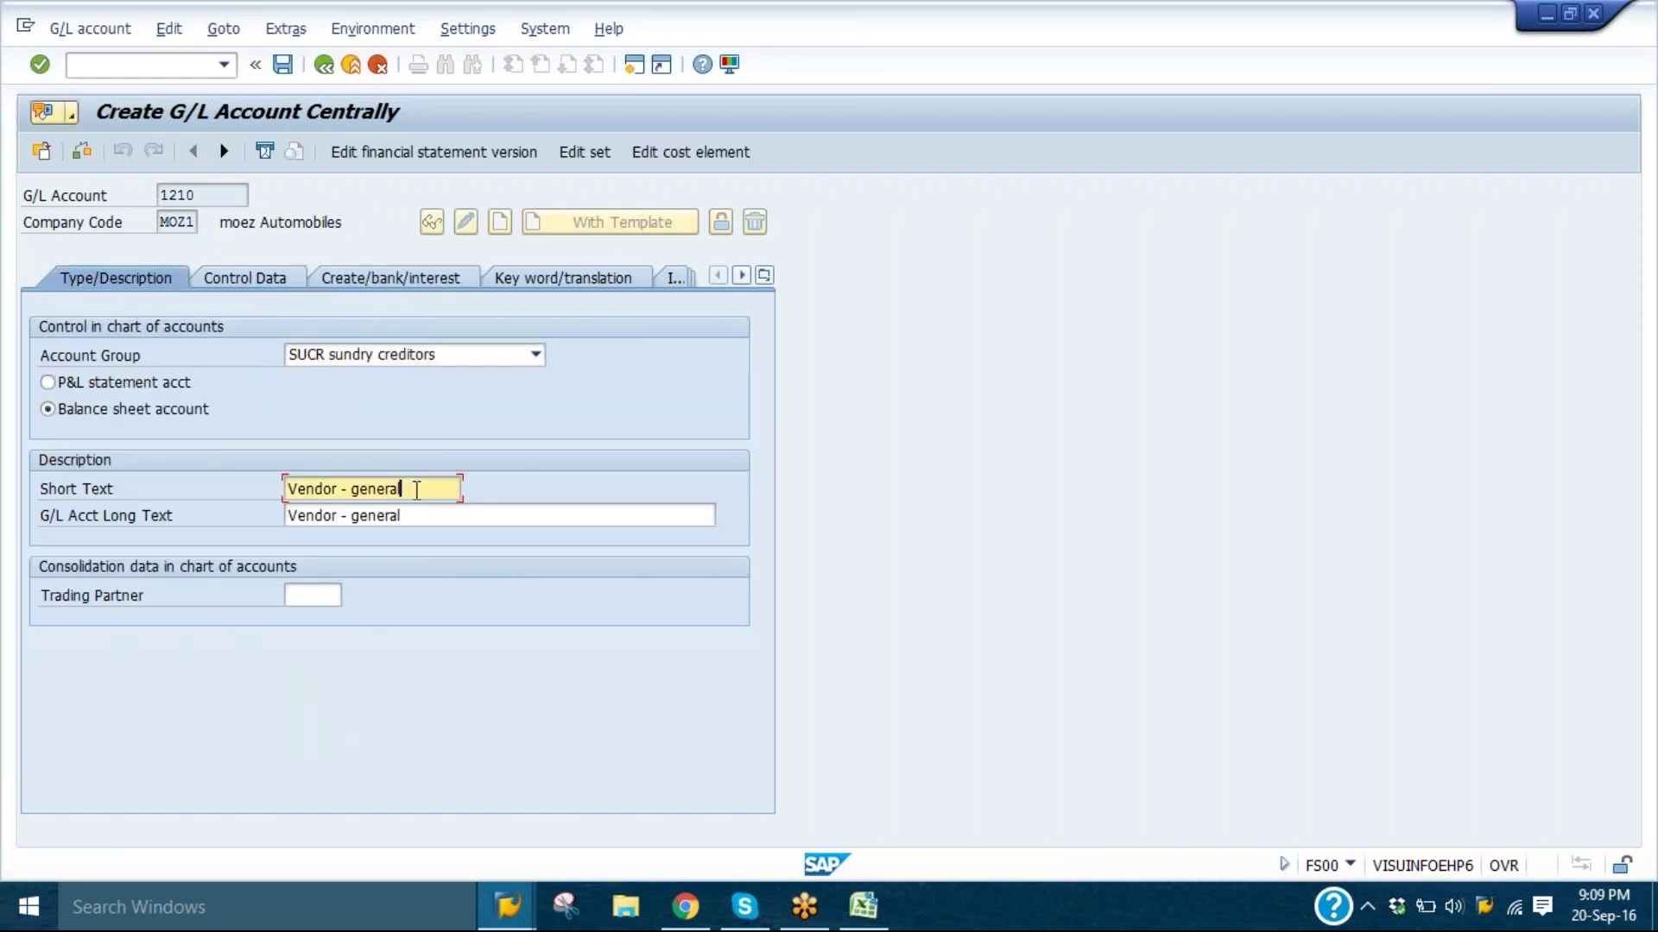
key("BackSpace")
key("BackSpace")
key("BackSpace")
key("BackSpace")
key("BackSpace")
key("BackSpace")
key("BackSpace")
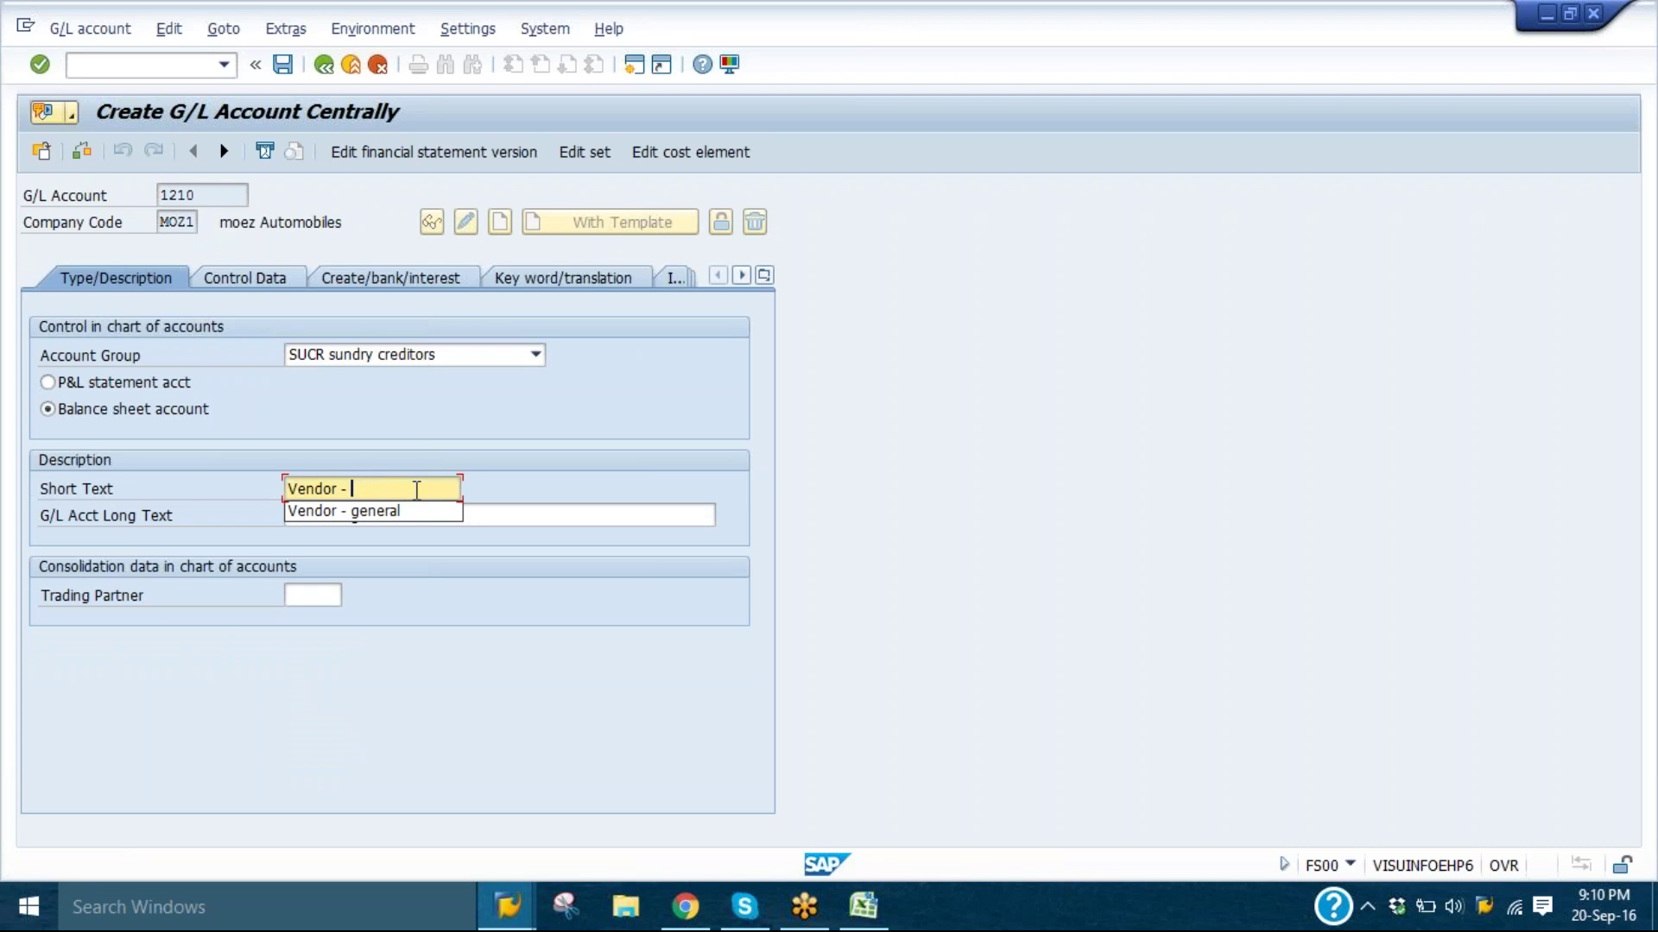
type("OTV")
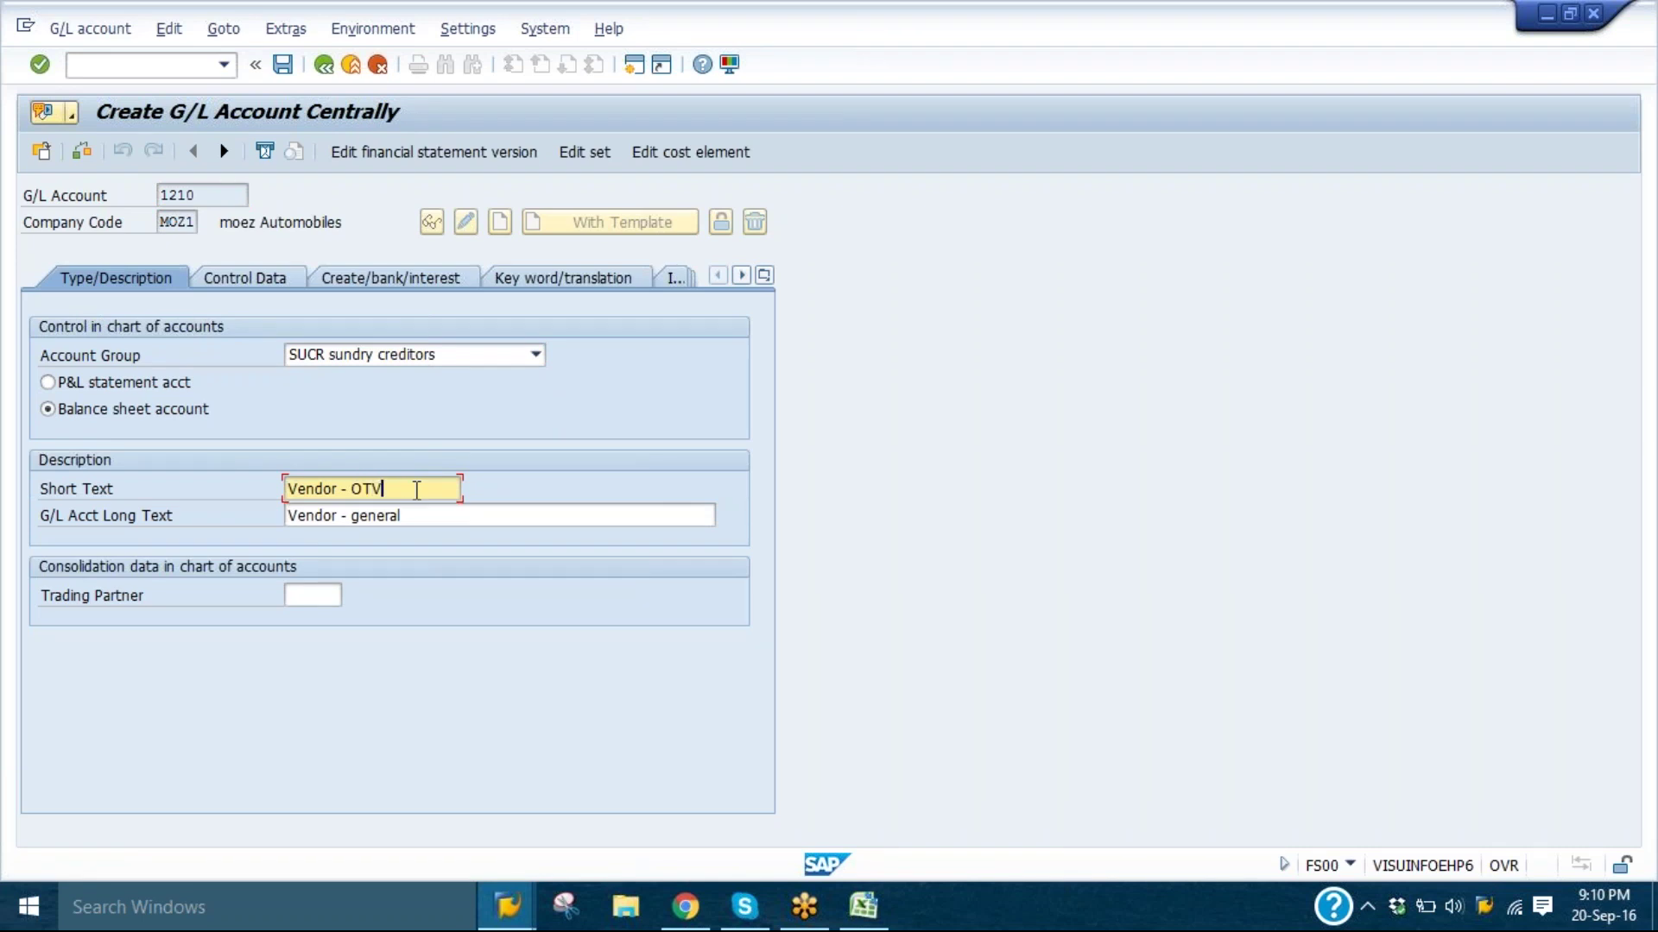
- Change the long text of G/L account 1210 to Vendor - OTV and save the account
key("Tab")
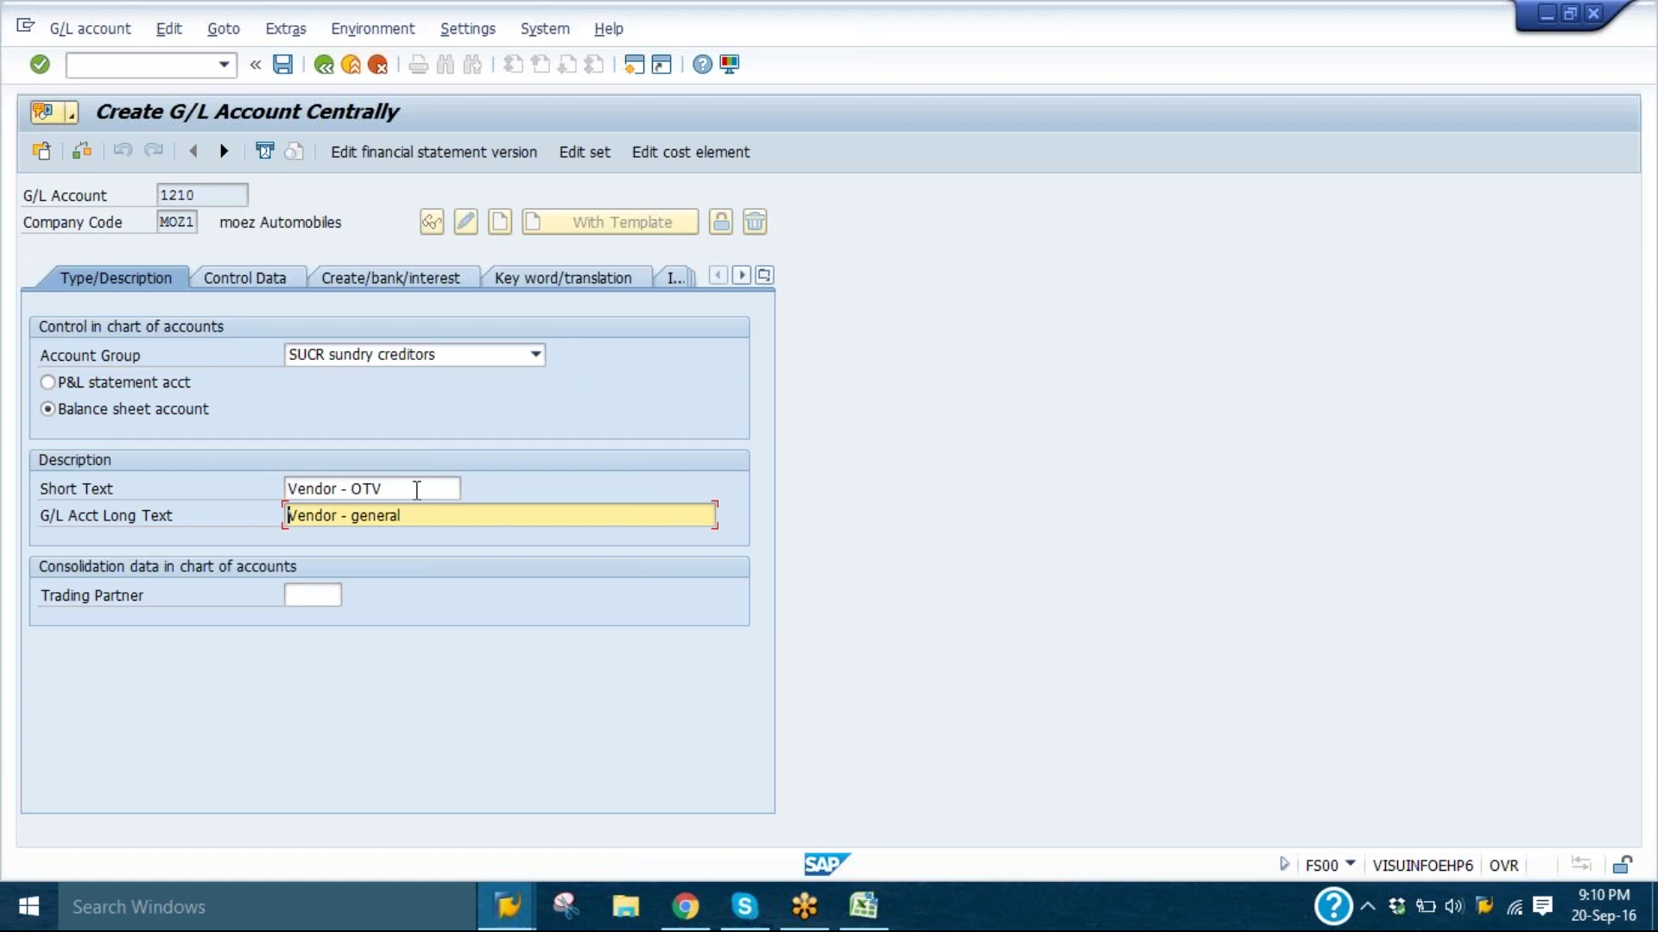
type("Vendor - OTV")
key("Delete")
key("Delete")
key("Delete")
key("Delete")
key("Return")
key("ctrl+s")
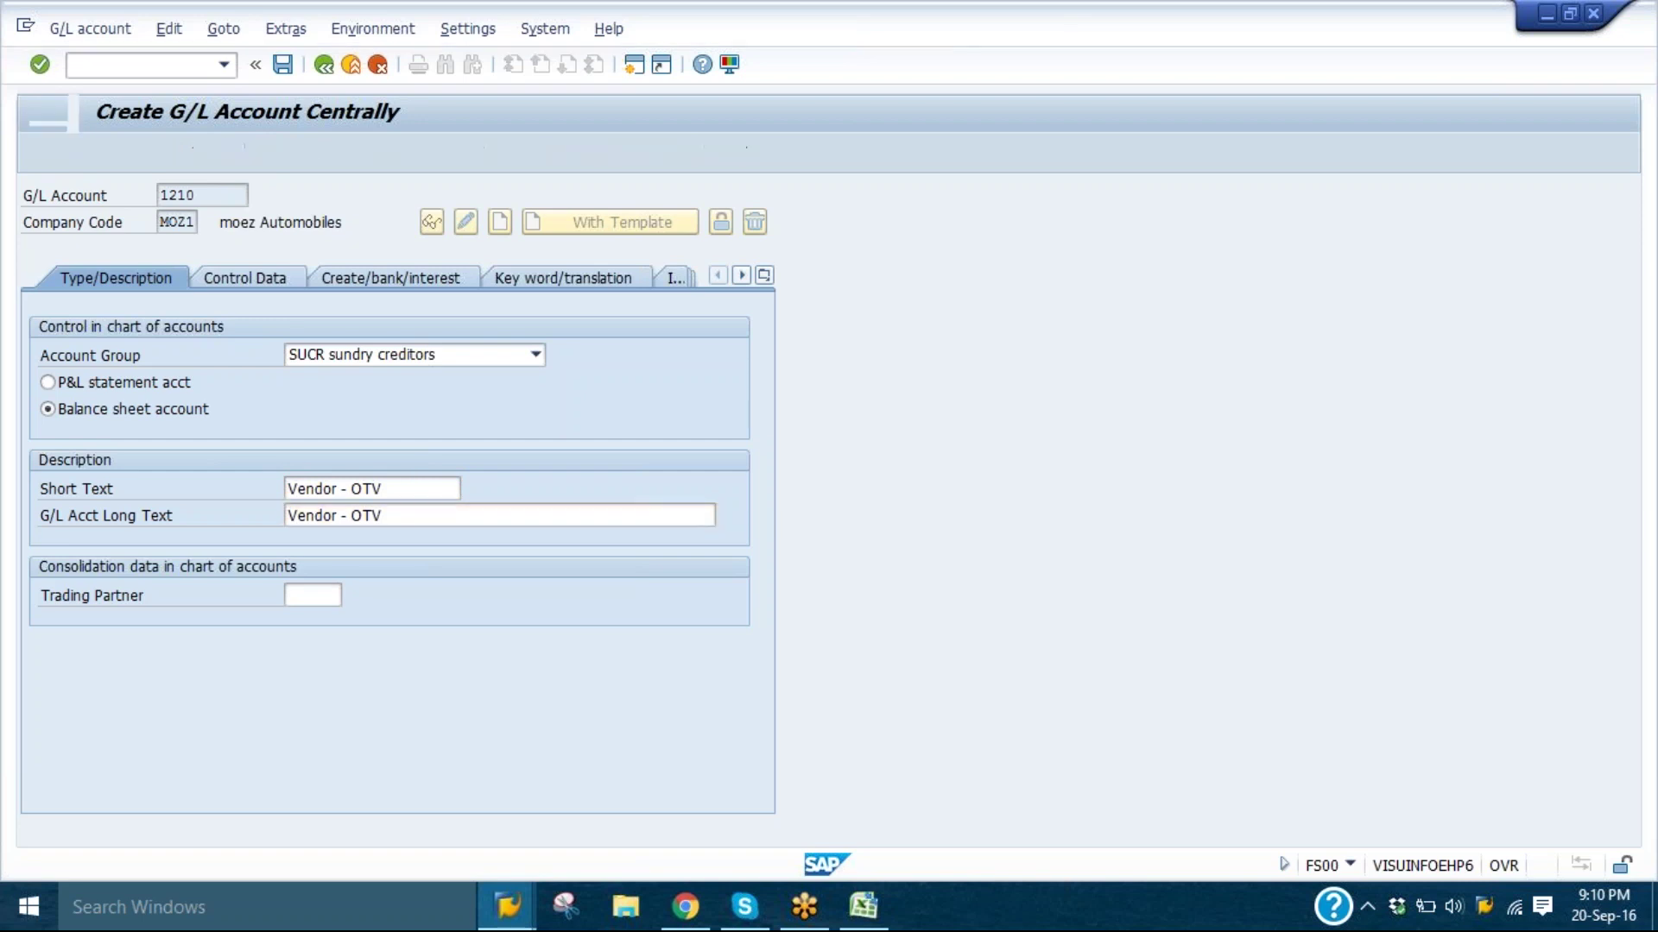
- End the G/L account session and choose 1200 Vendor - general as the reconciliation account in the vendor's accounting information
left_click(543, 28)
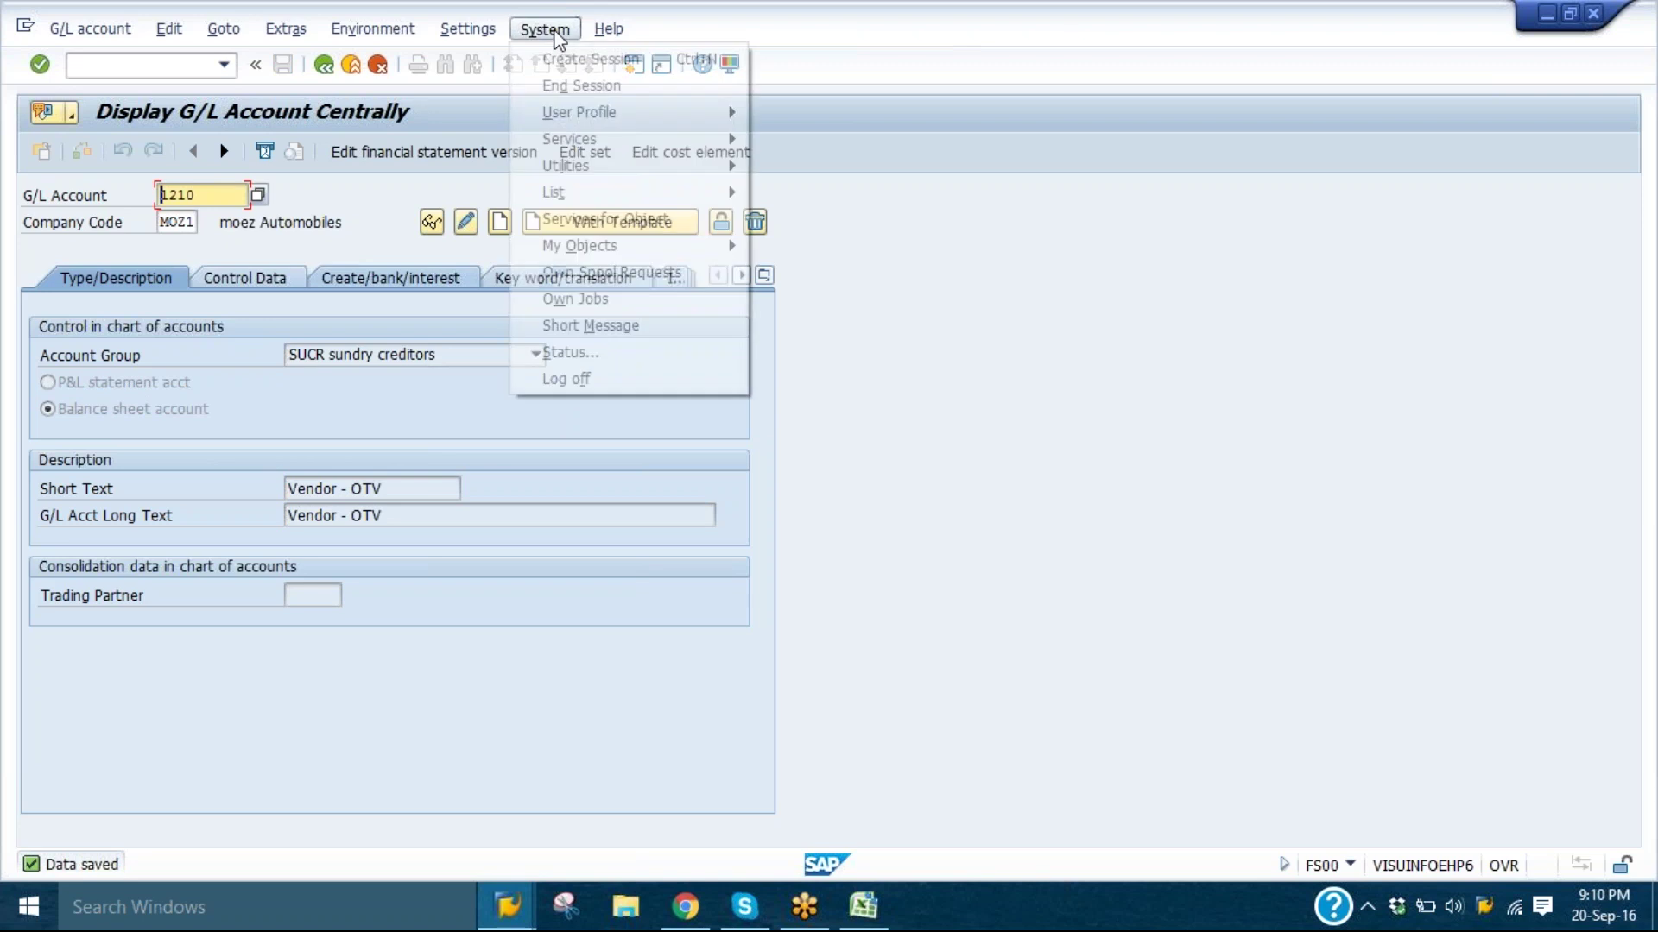
left_click(560, 83)
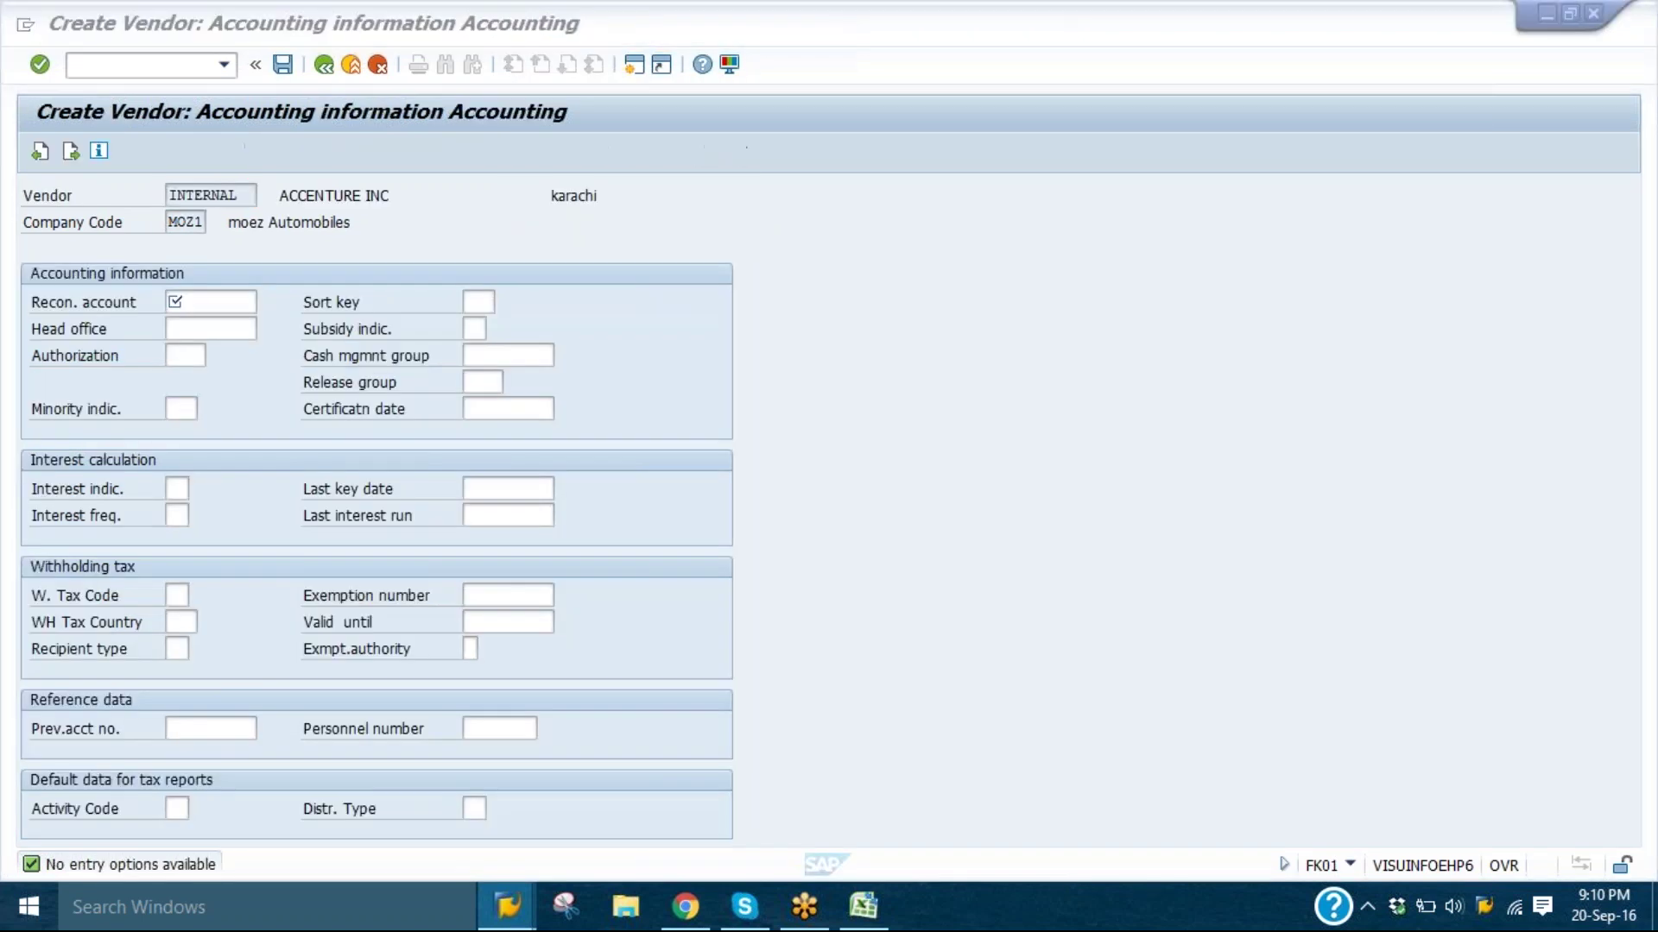
key("Return")
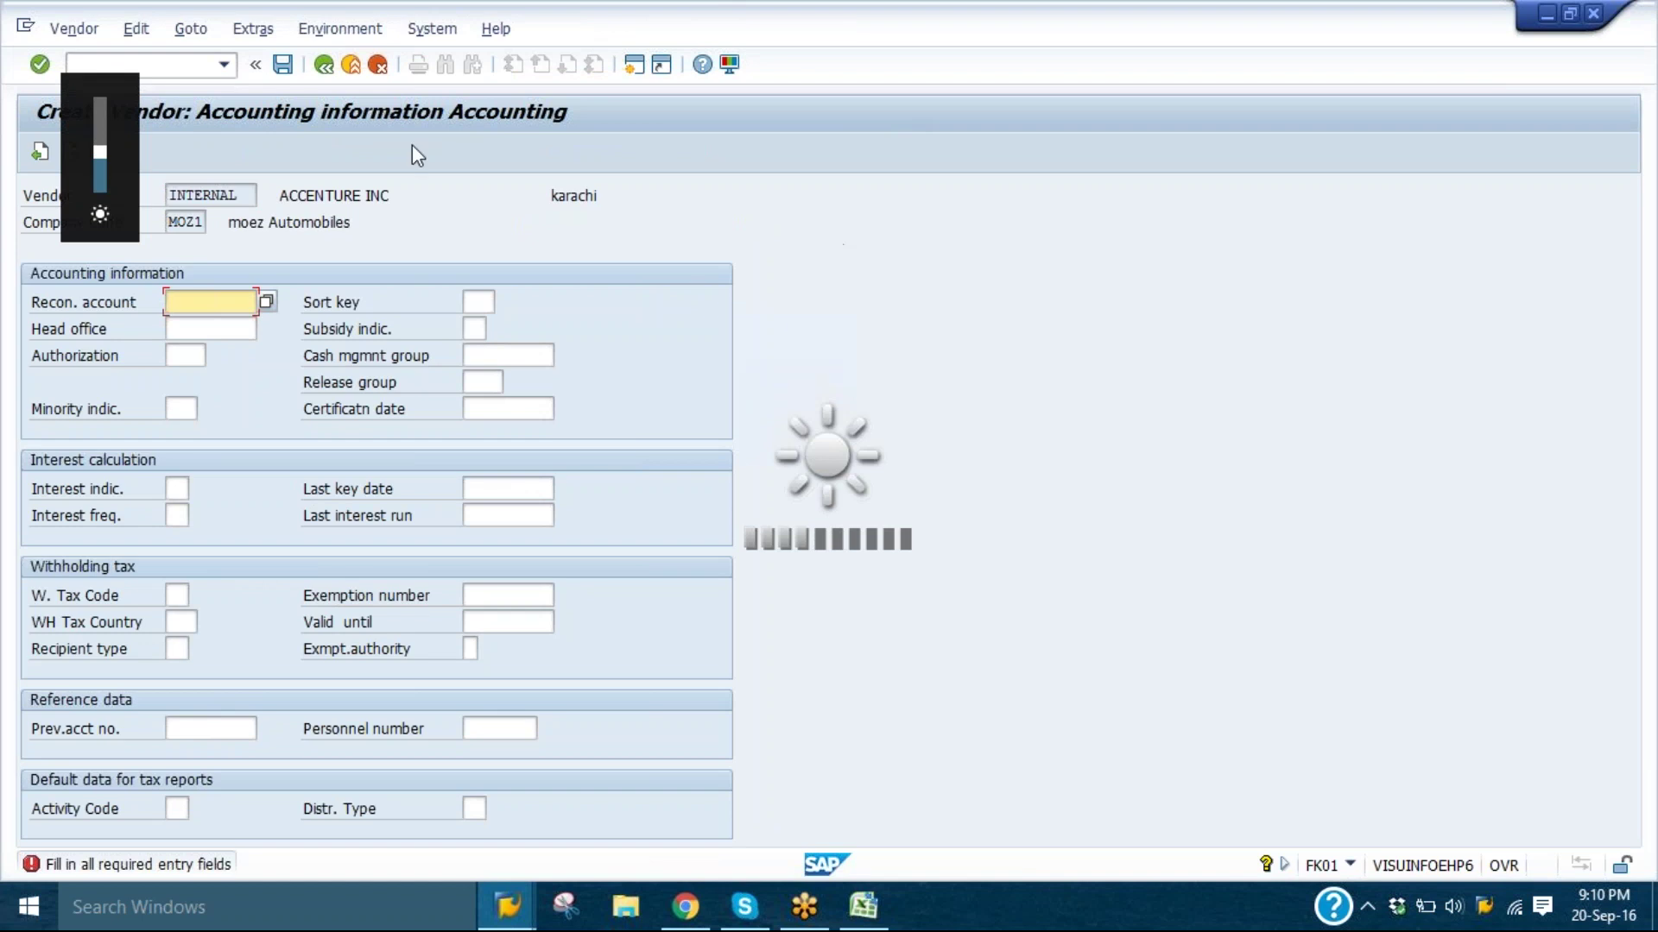
left_click(270, 303)
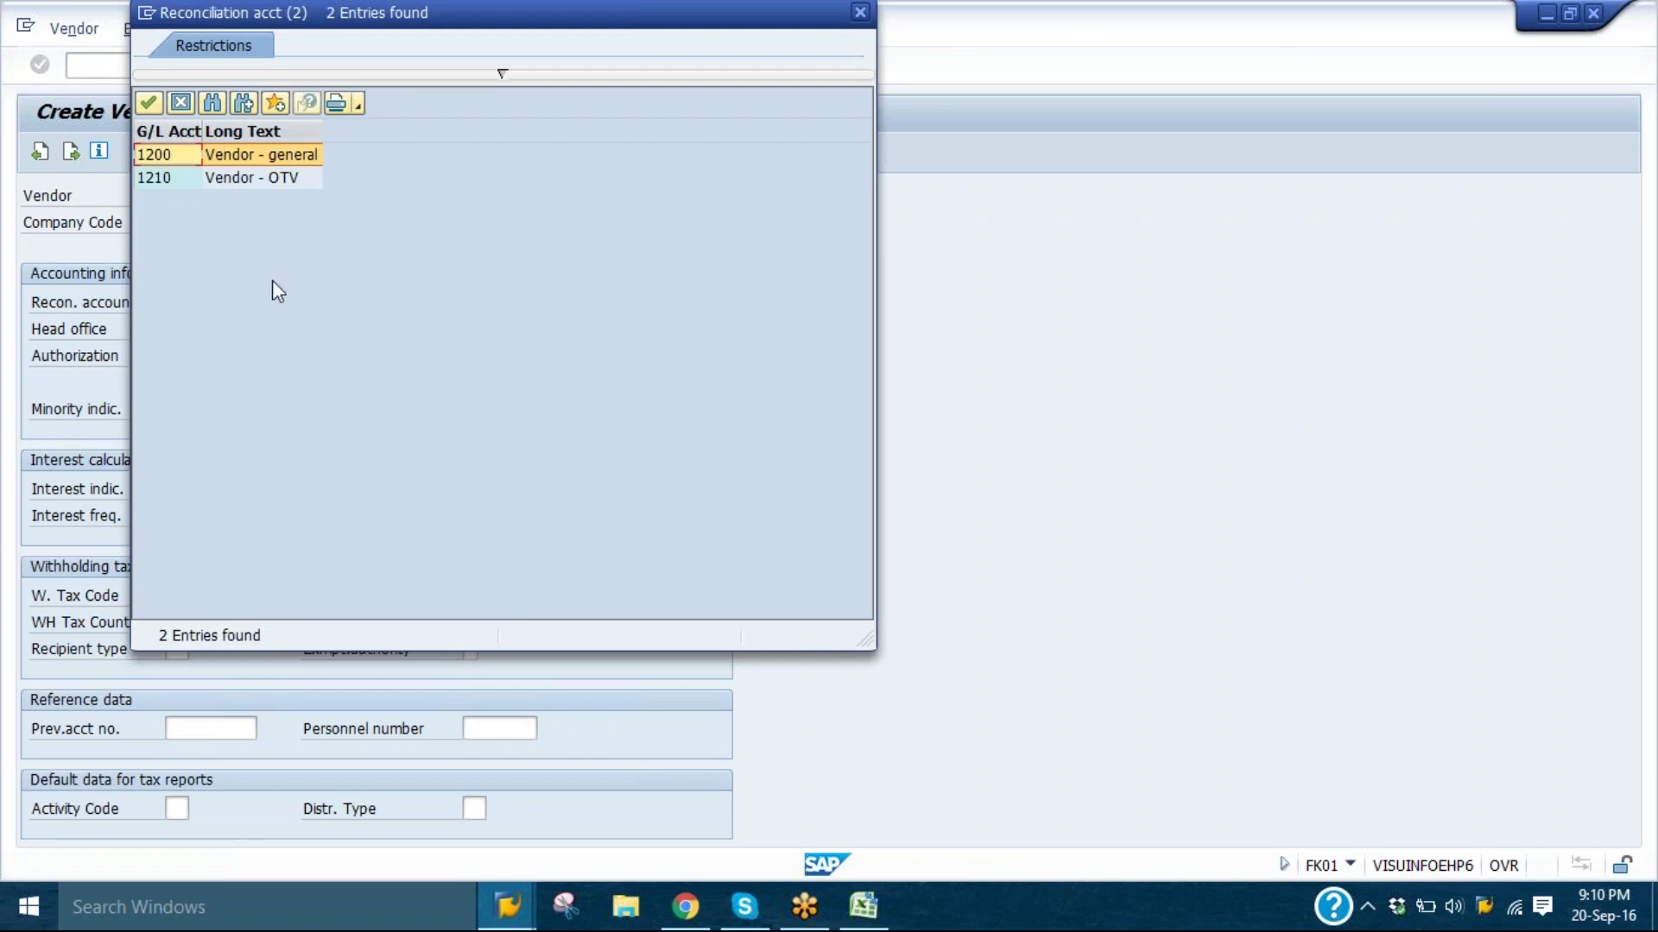
left_click(148, 103)
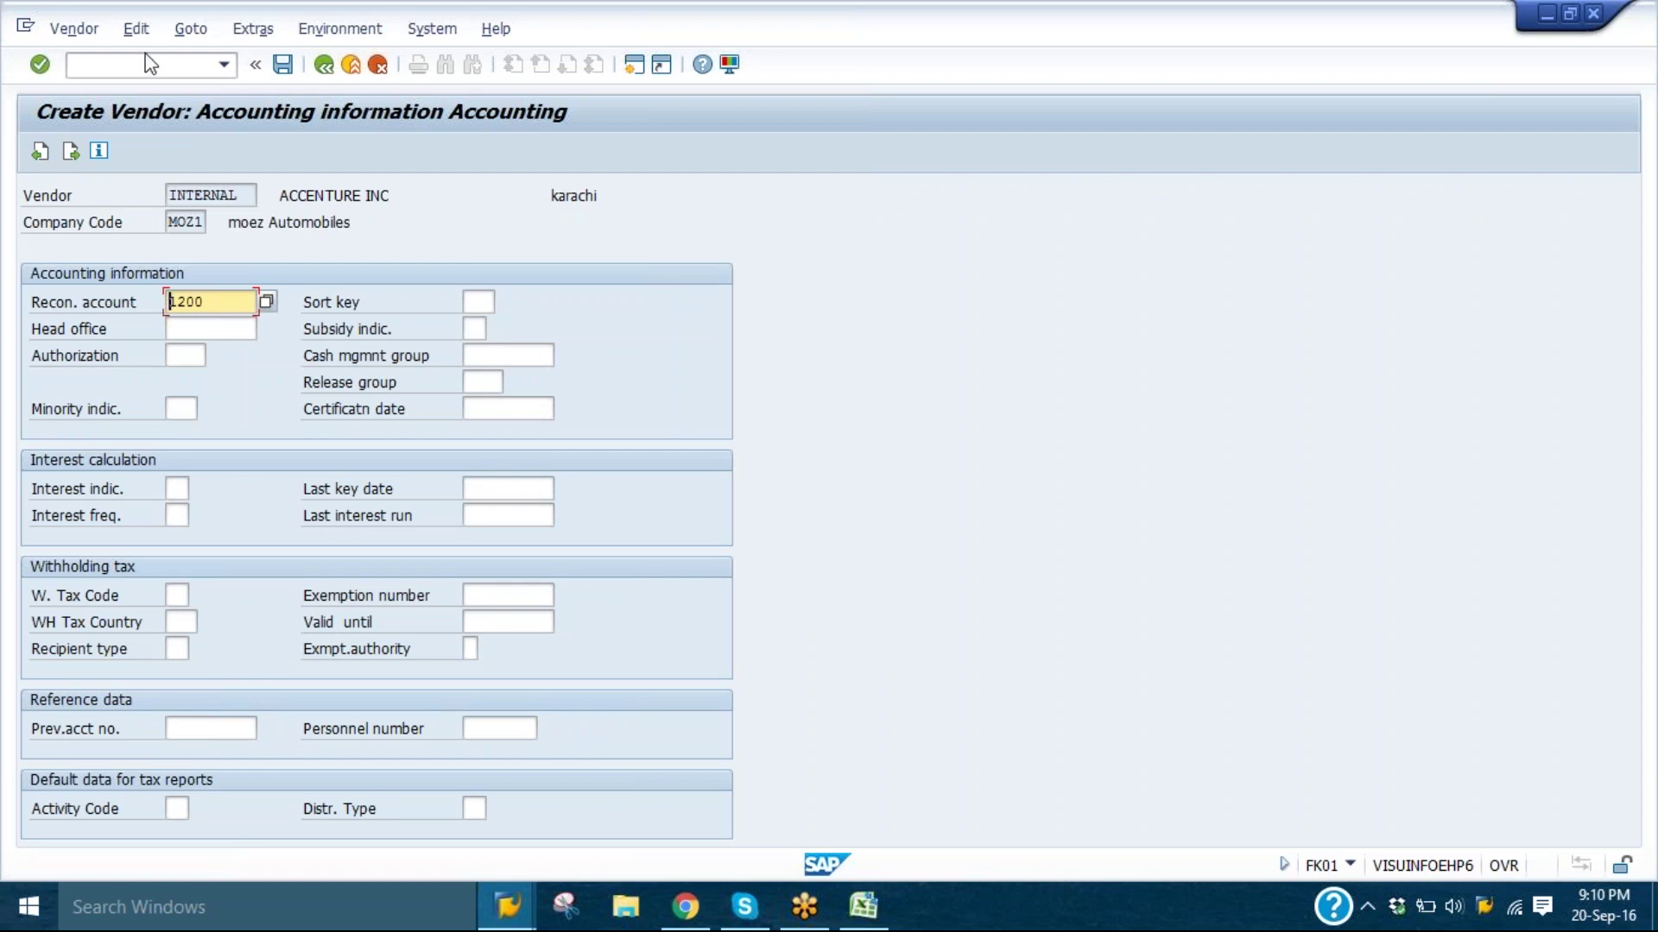
- Set the sort key in the vendor's accounting information to 001
left_click(484, 300)
type("090")
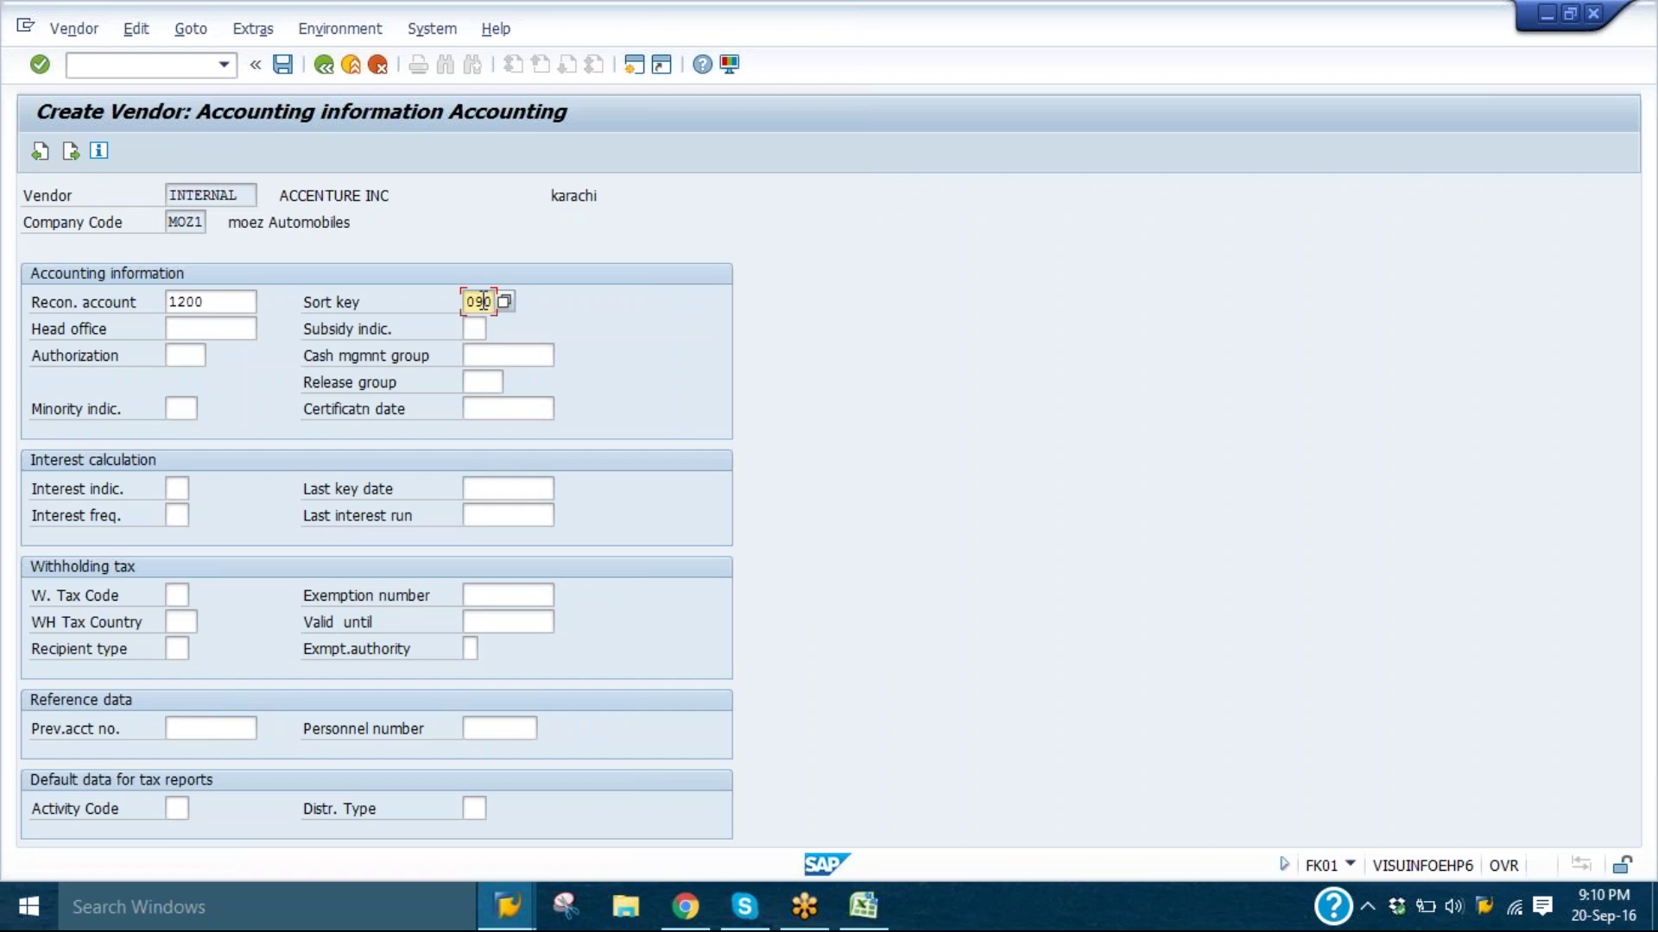
key("BackSpace")
key("BackSpace")
key("BackSpace")
type("001")
- Assign cash management group A1 Domestic payments (A/P) to the vendor and proceed to the payment transactions data
key("Tab")
key("Tab")
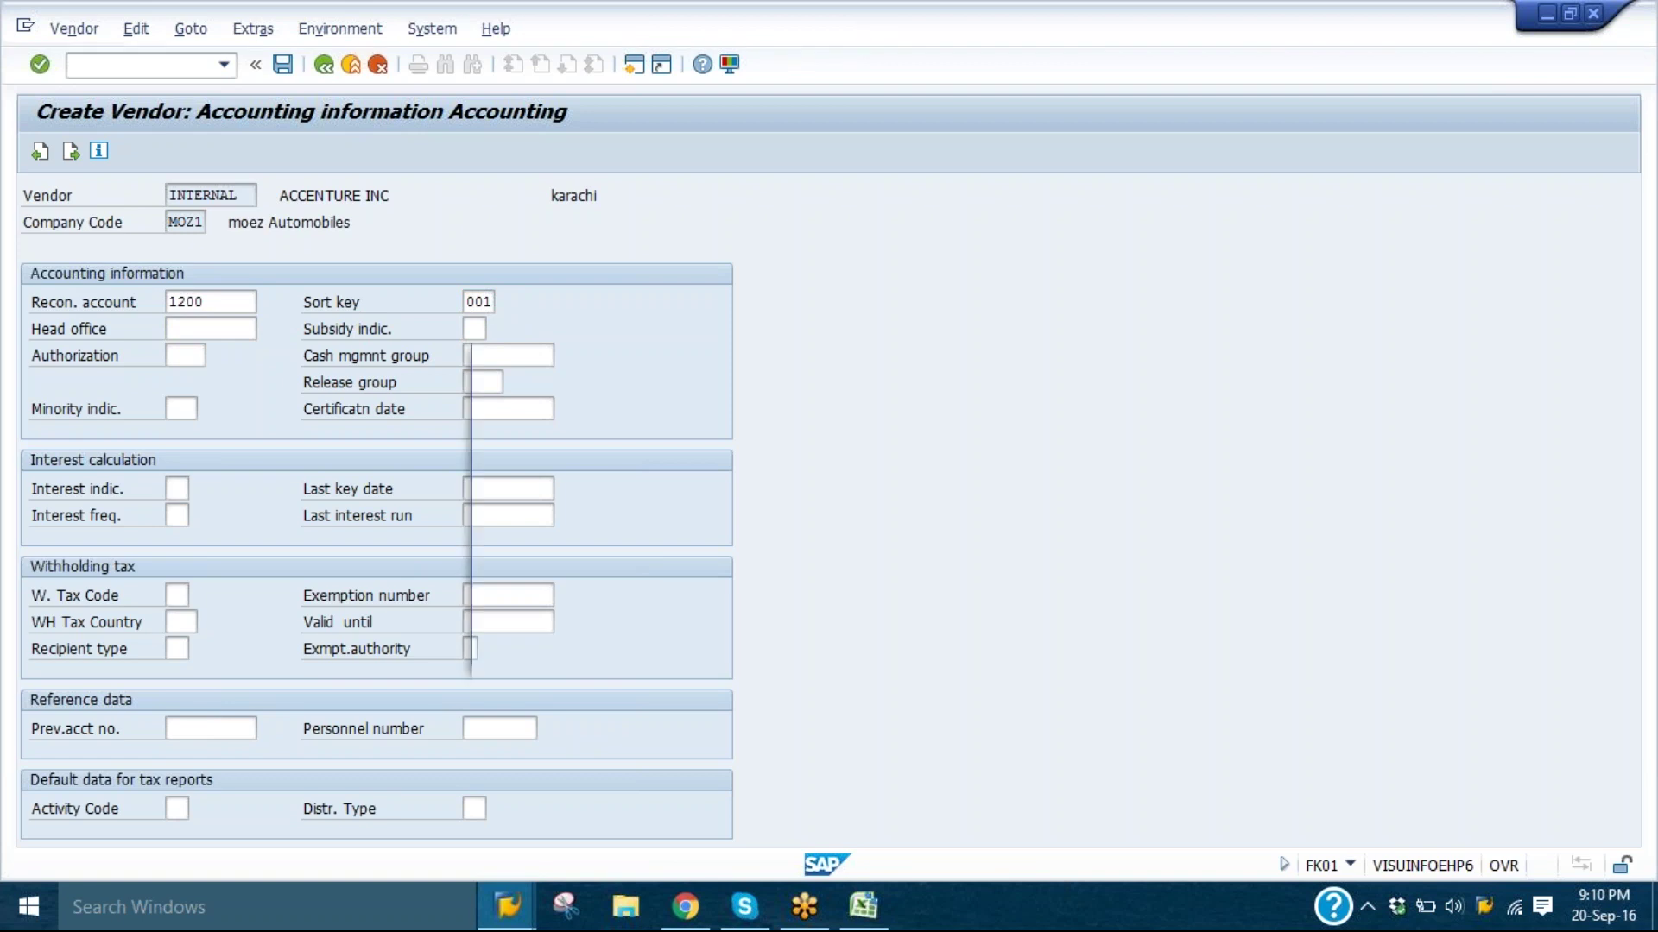
key("F4")
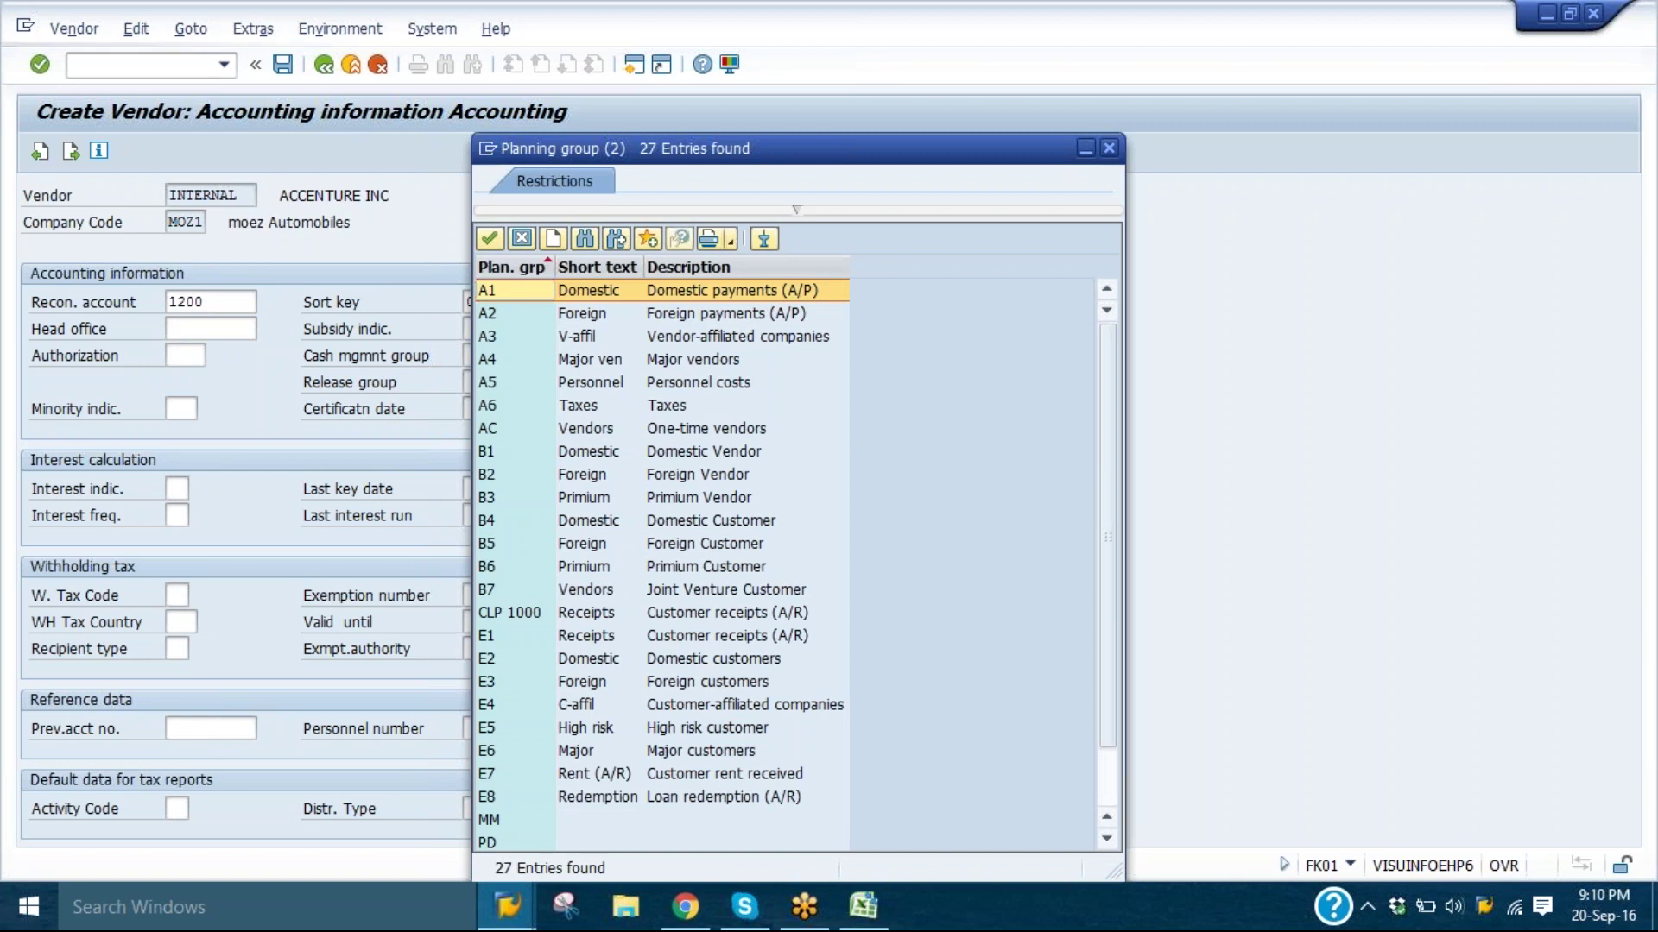
key("Return")
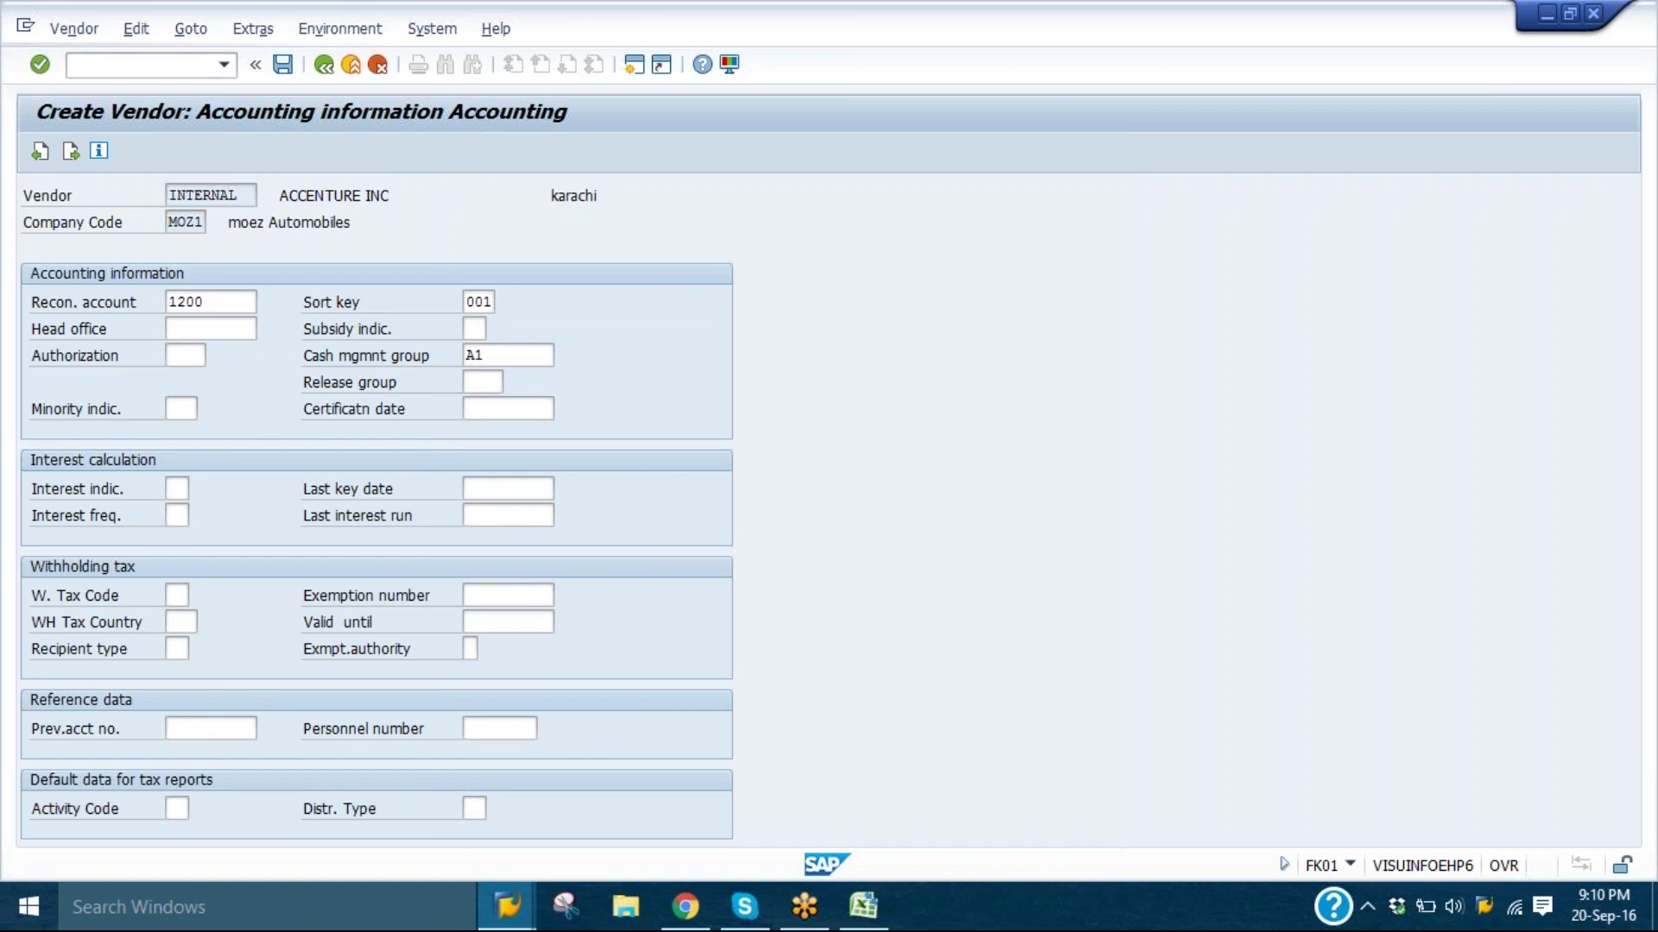
key("Return")
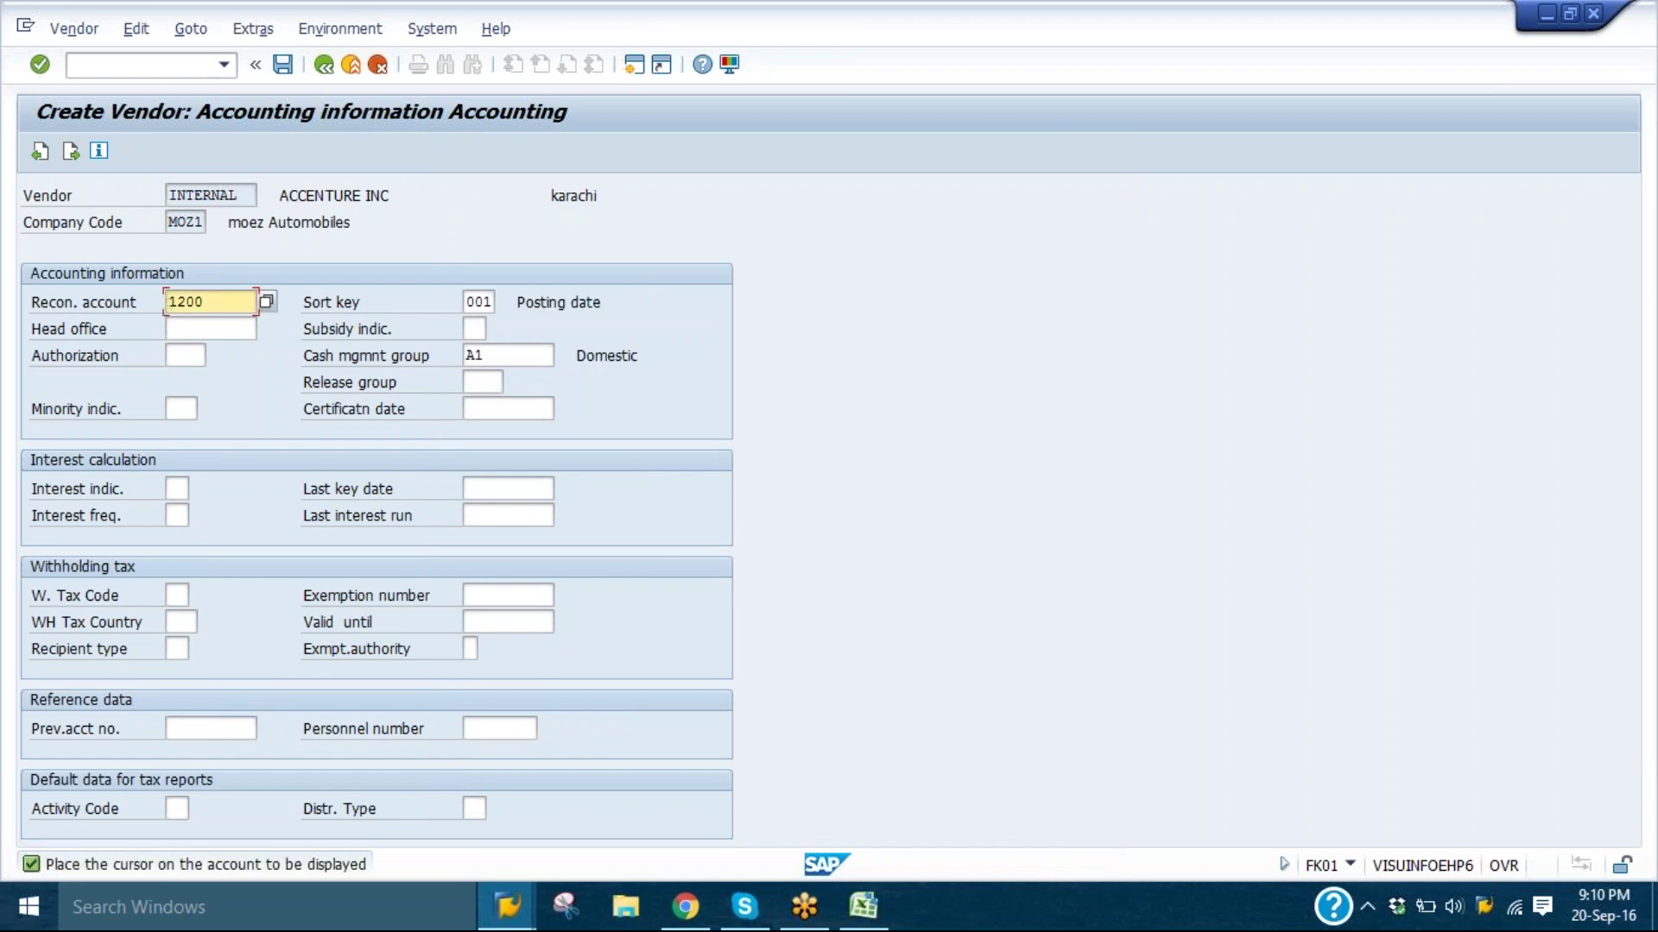
key("Return")
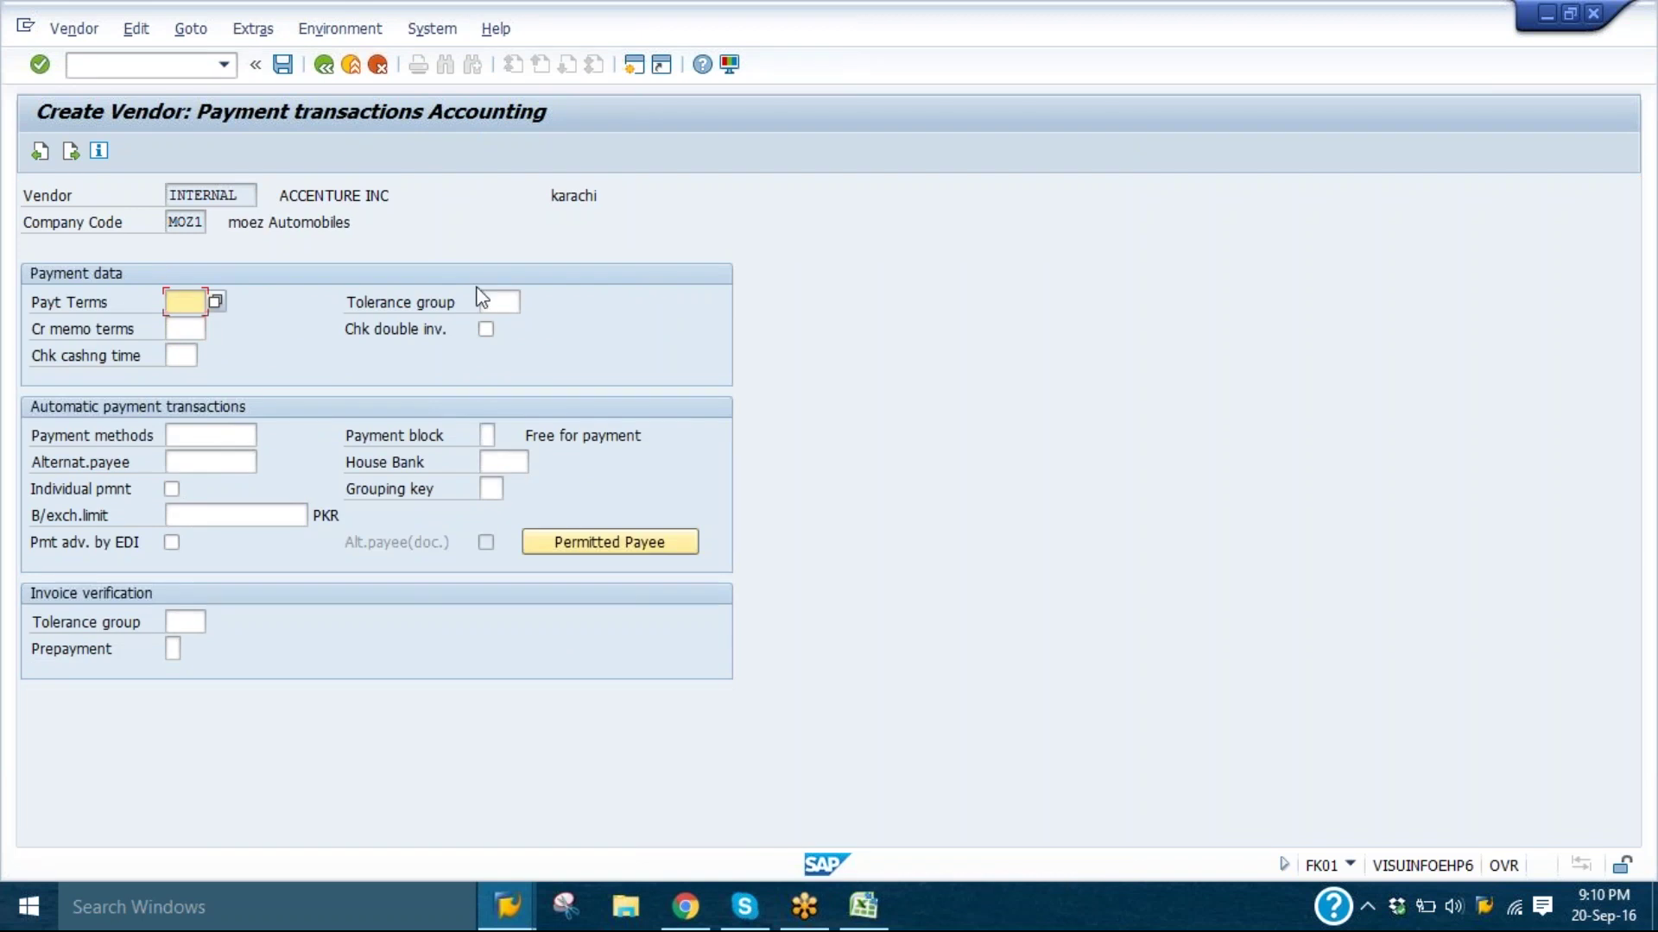
- Set the vendor's payment terms to 0001, Payable immediately Due net, in the payment transactions data
left_click(215, 301)
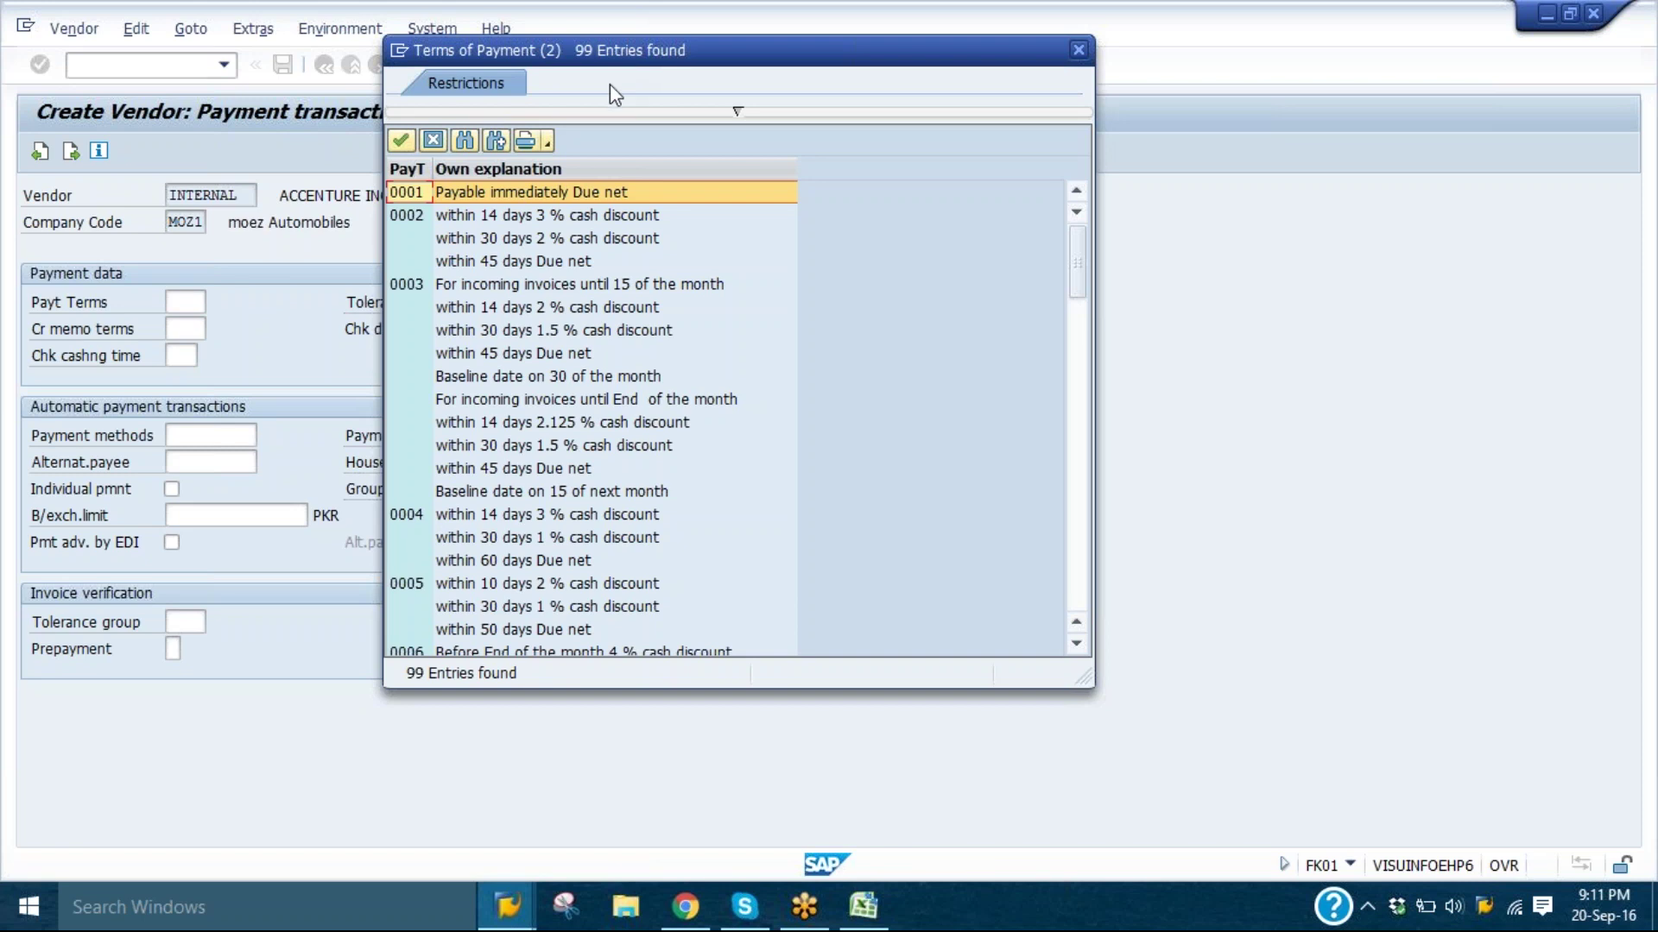
left_click(603, 218)
left_click(551, 259)
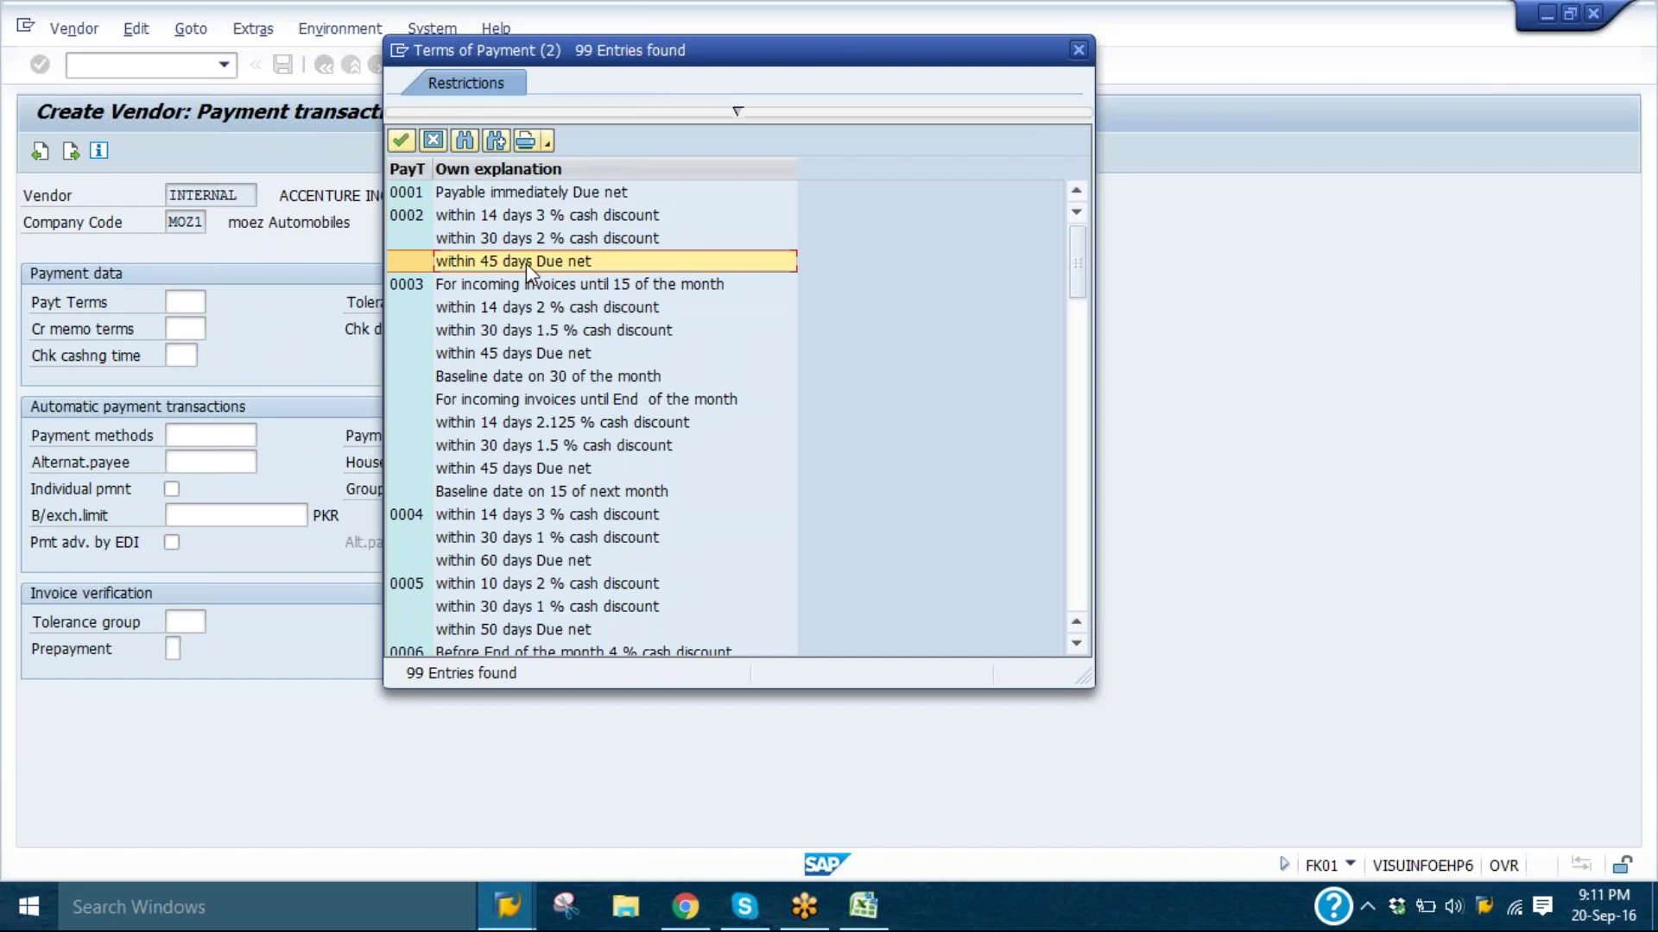
left_click(505, 238)
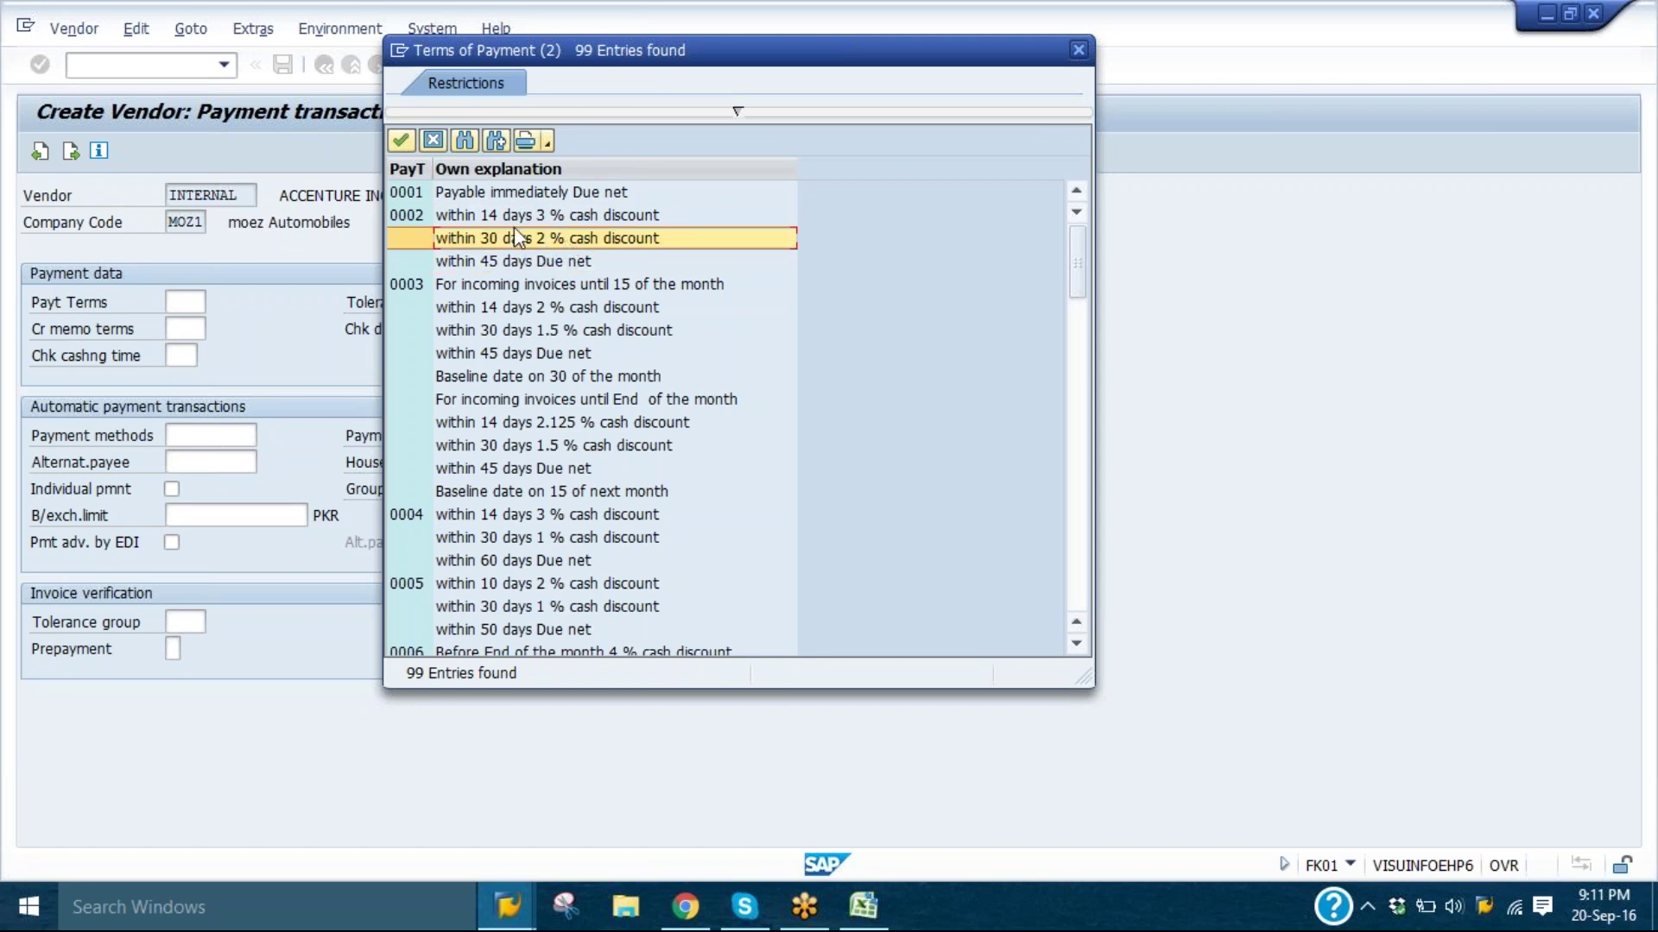
left_click(515, 216)
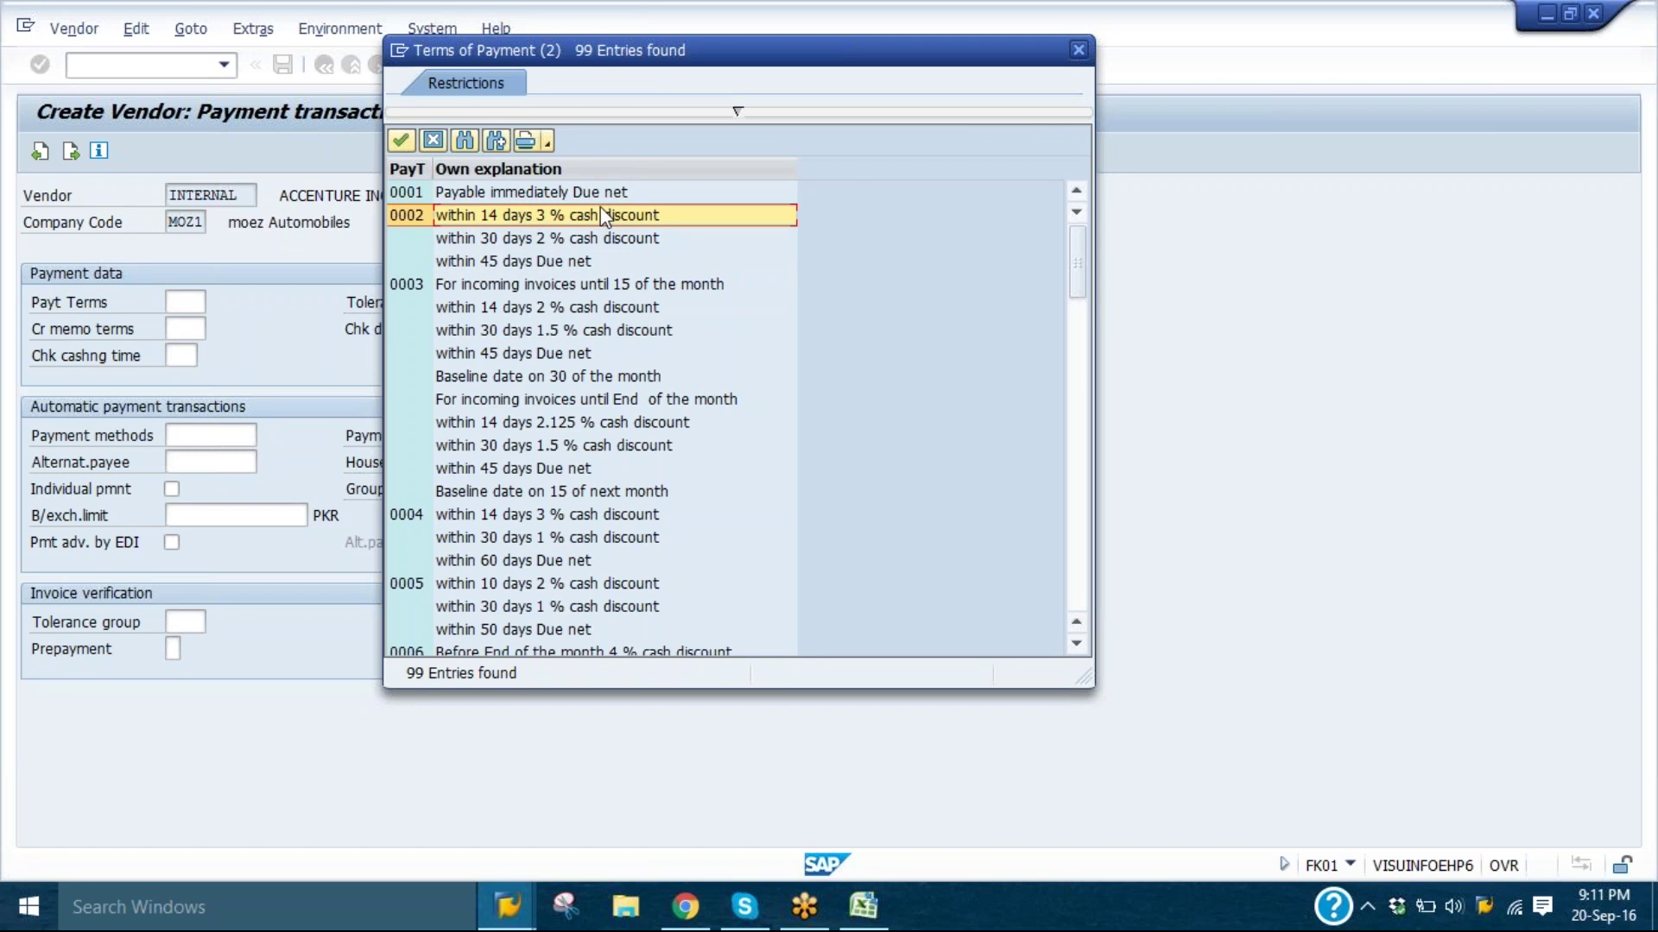
left_click(487, 193)
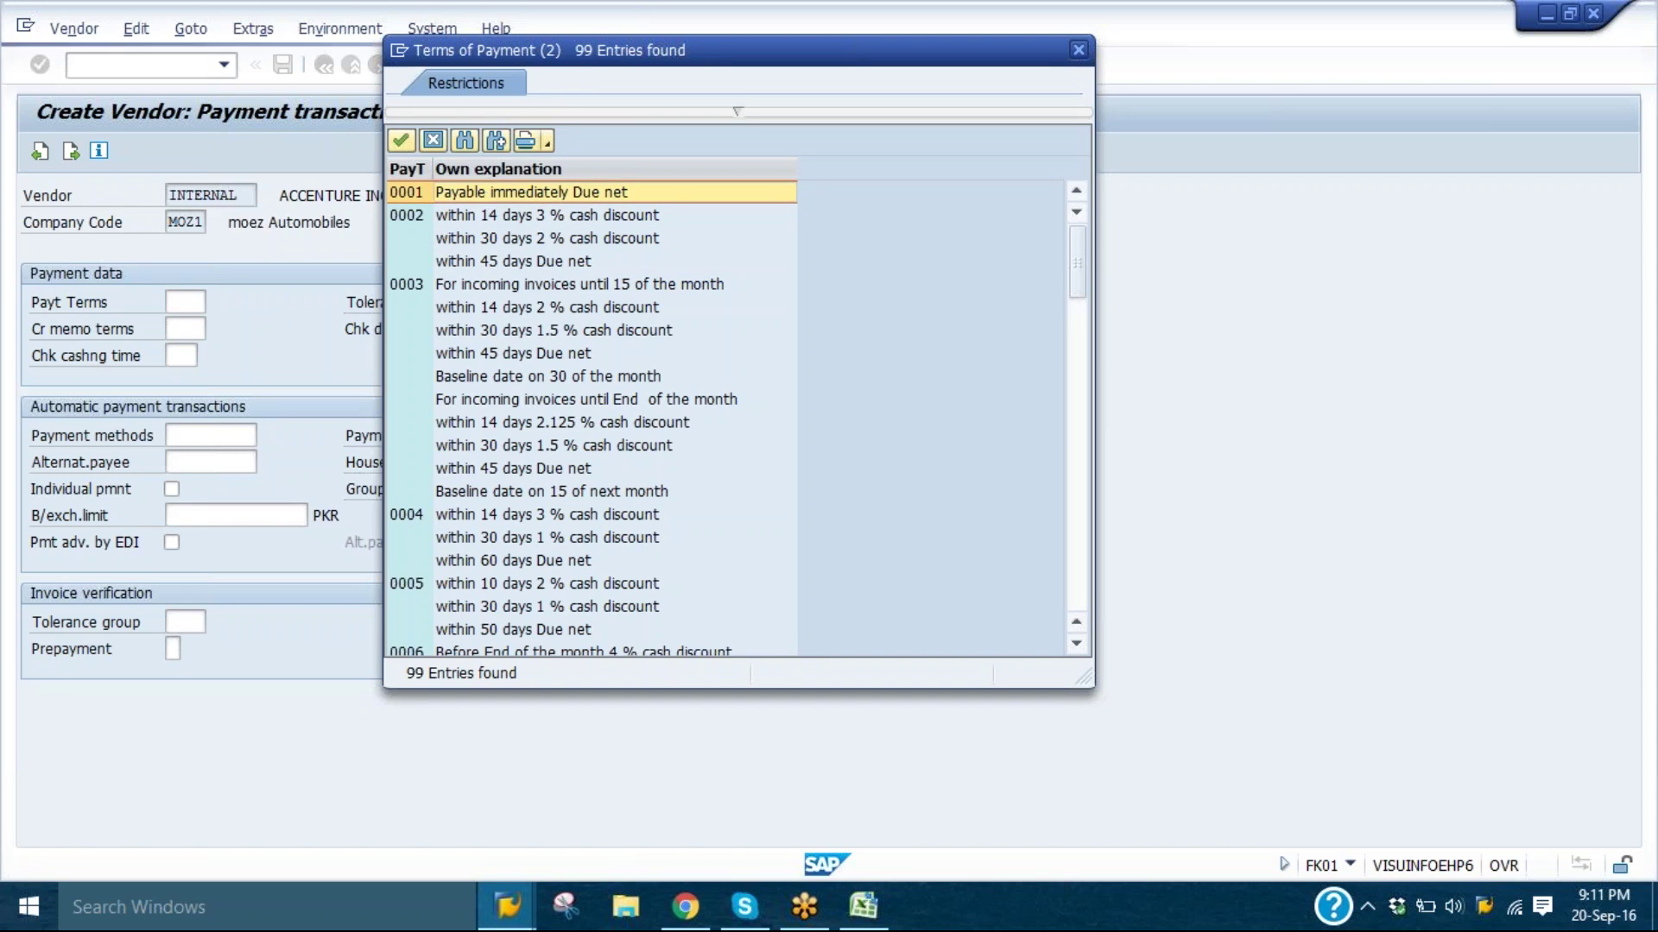
key("Return")
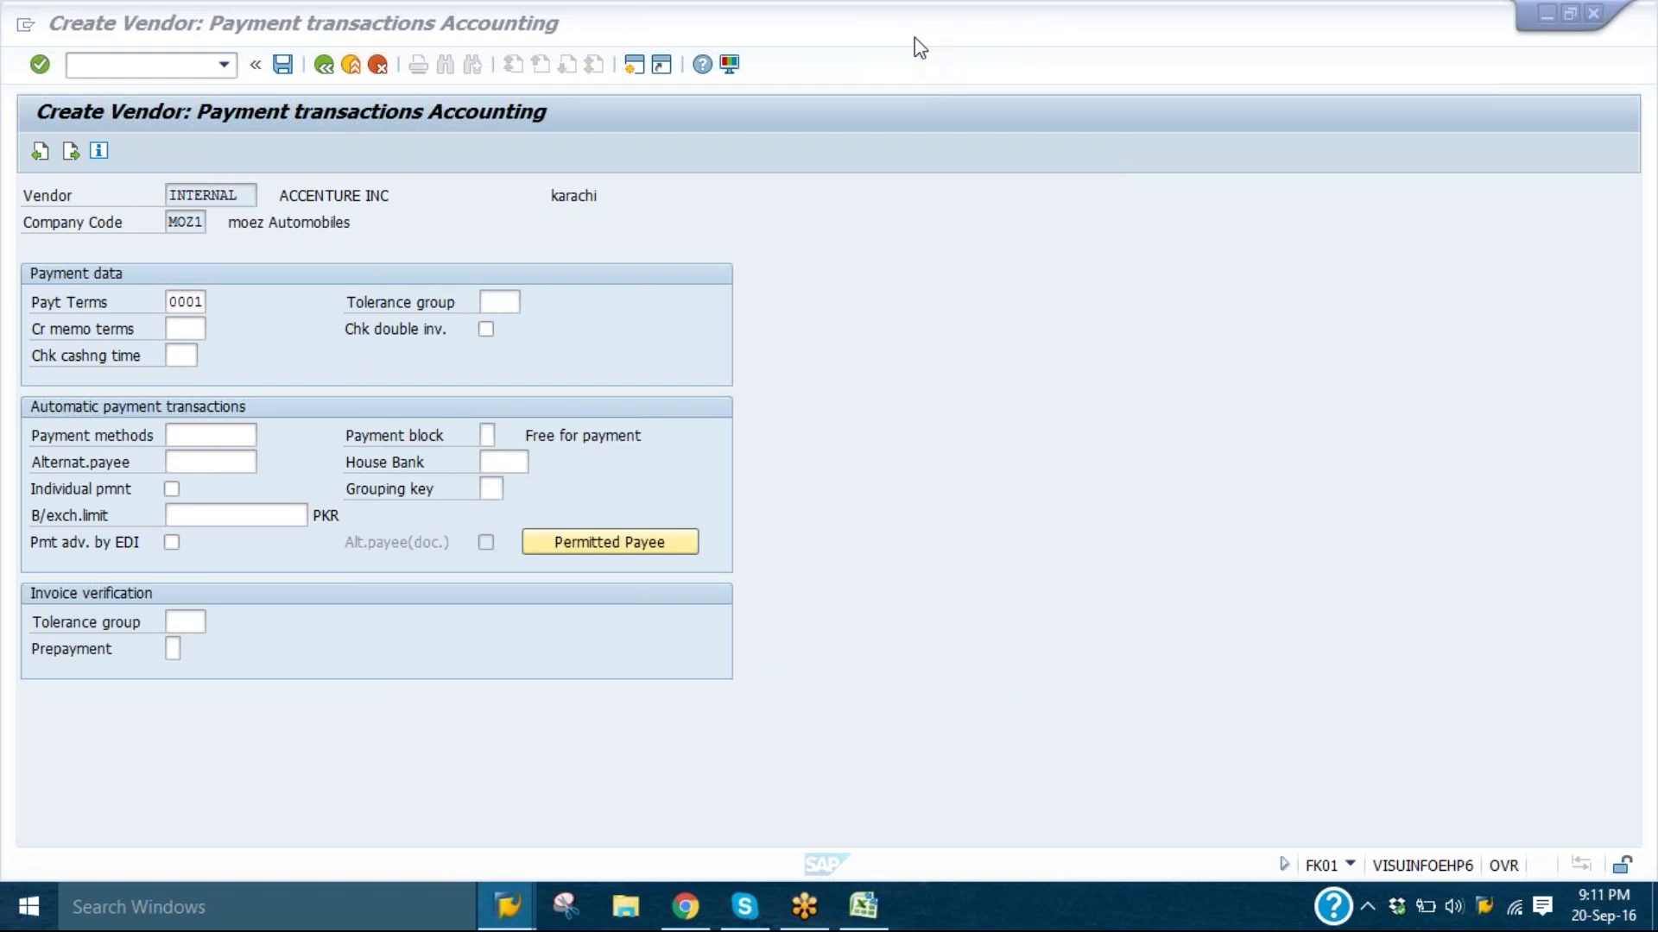
left_click(873, 342)
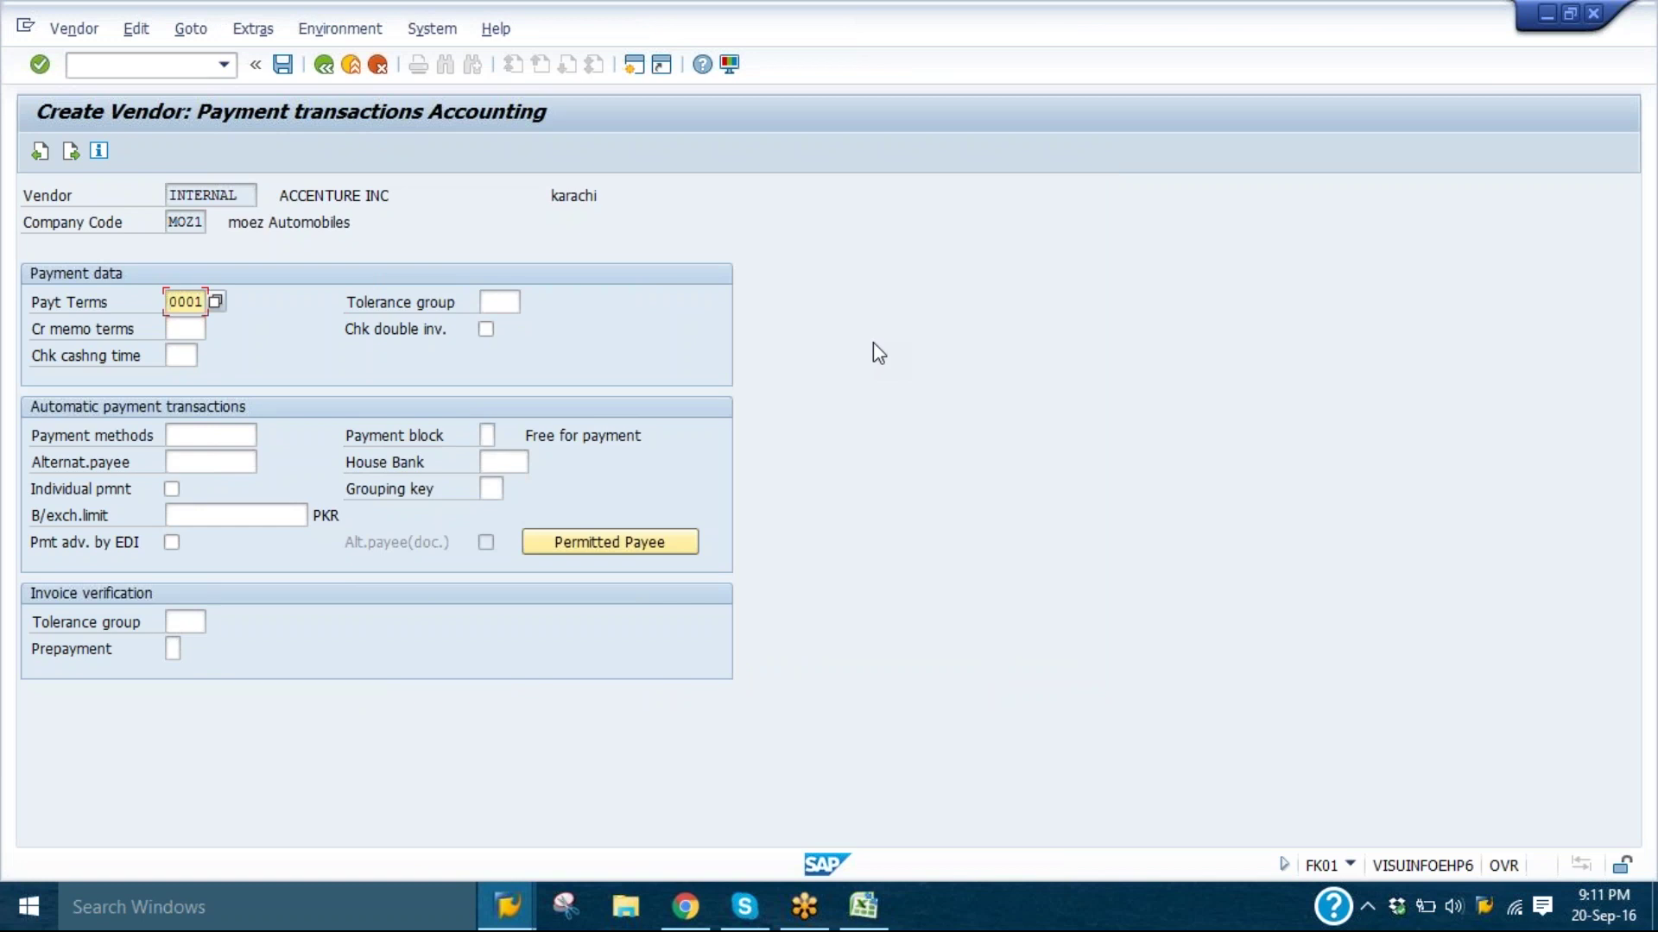
- Examine the tolerance group, credit memo terms, check cashing time and payment methods fields in the vendor's payment transactions data
left_click(502, 301)
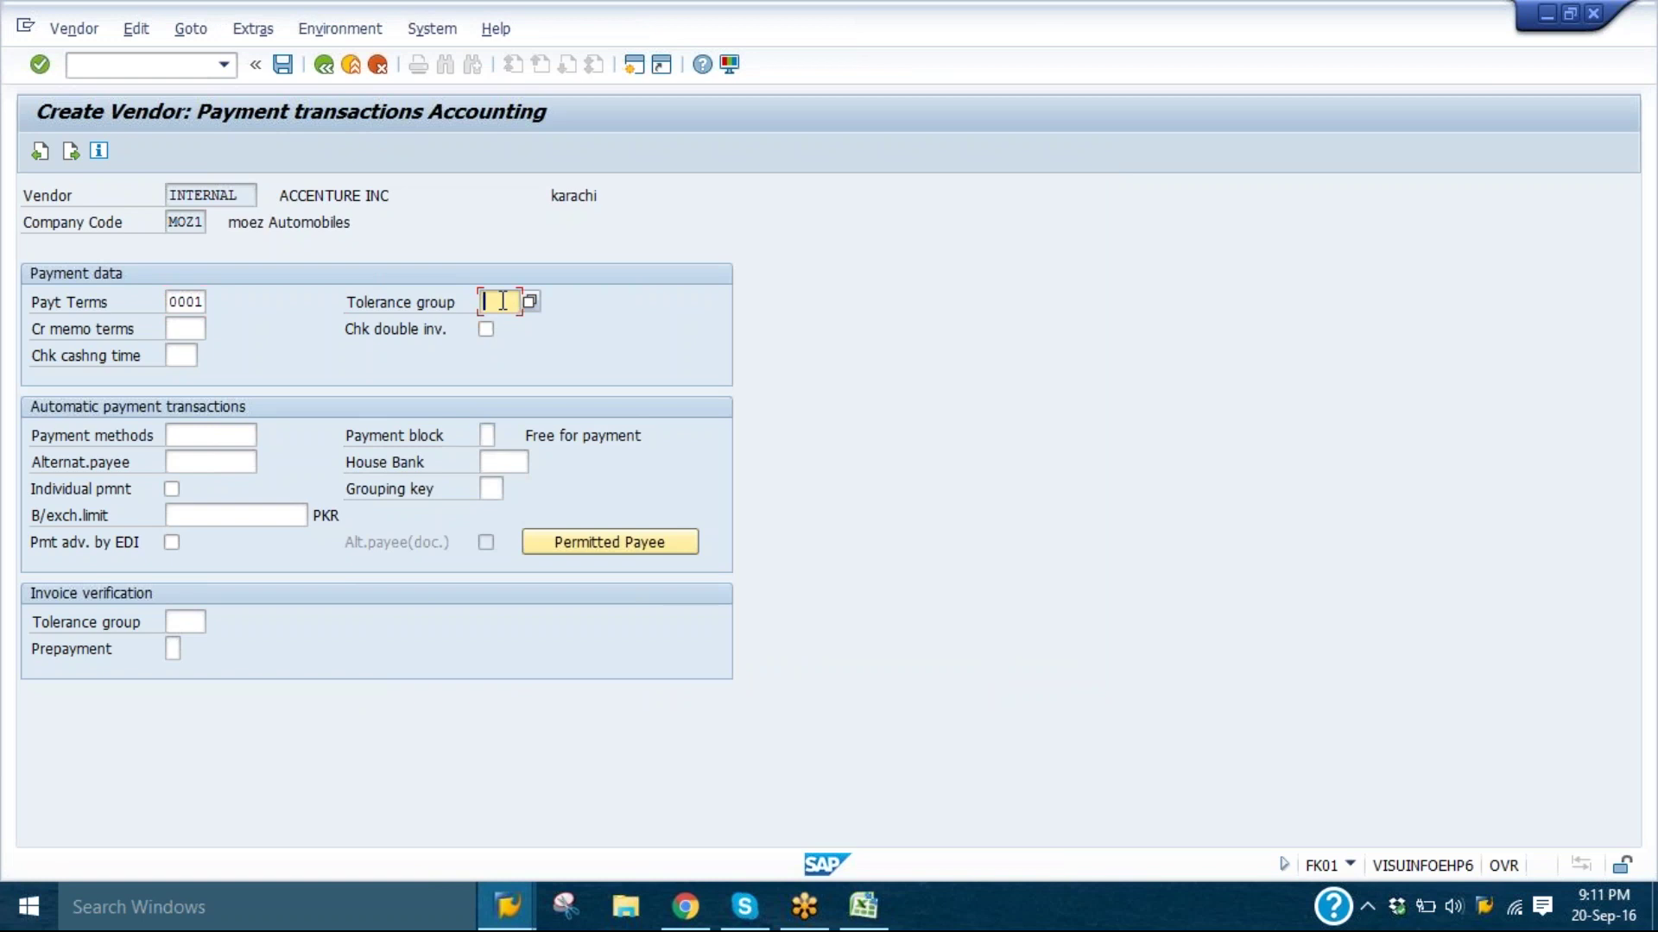
left_click(185, 331)
left_click(187, 355)
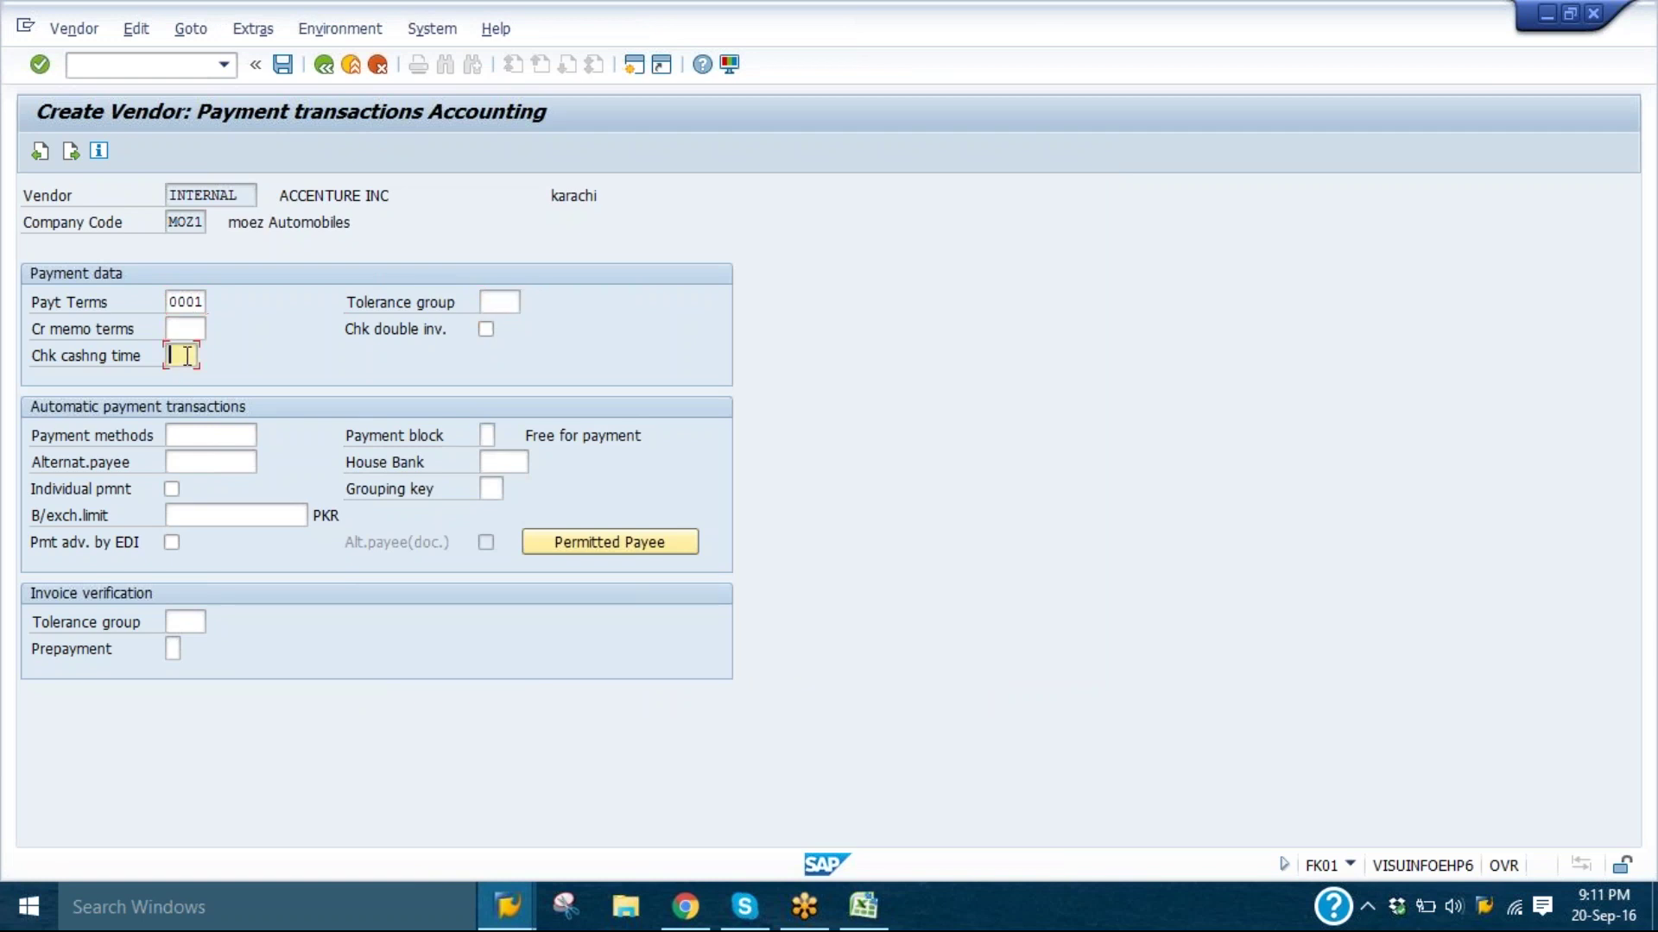
left_click(223, 430)
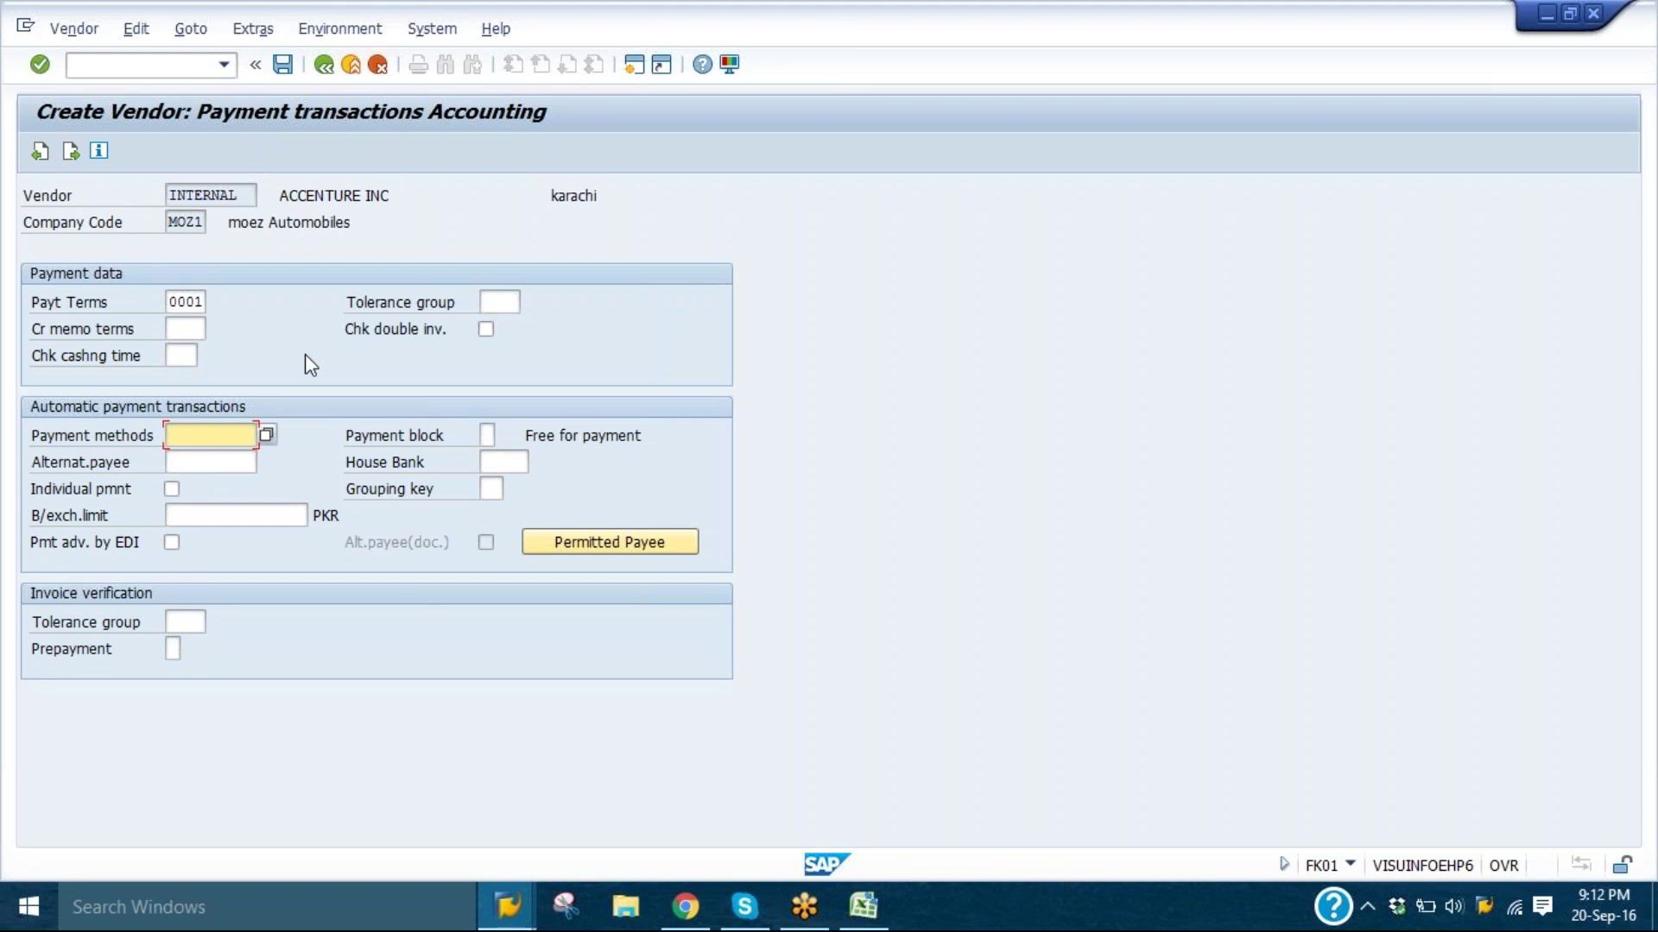
left_click(182, 355)
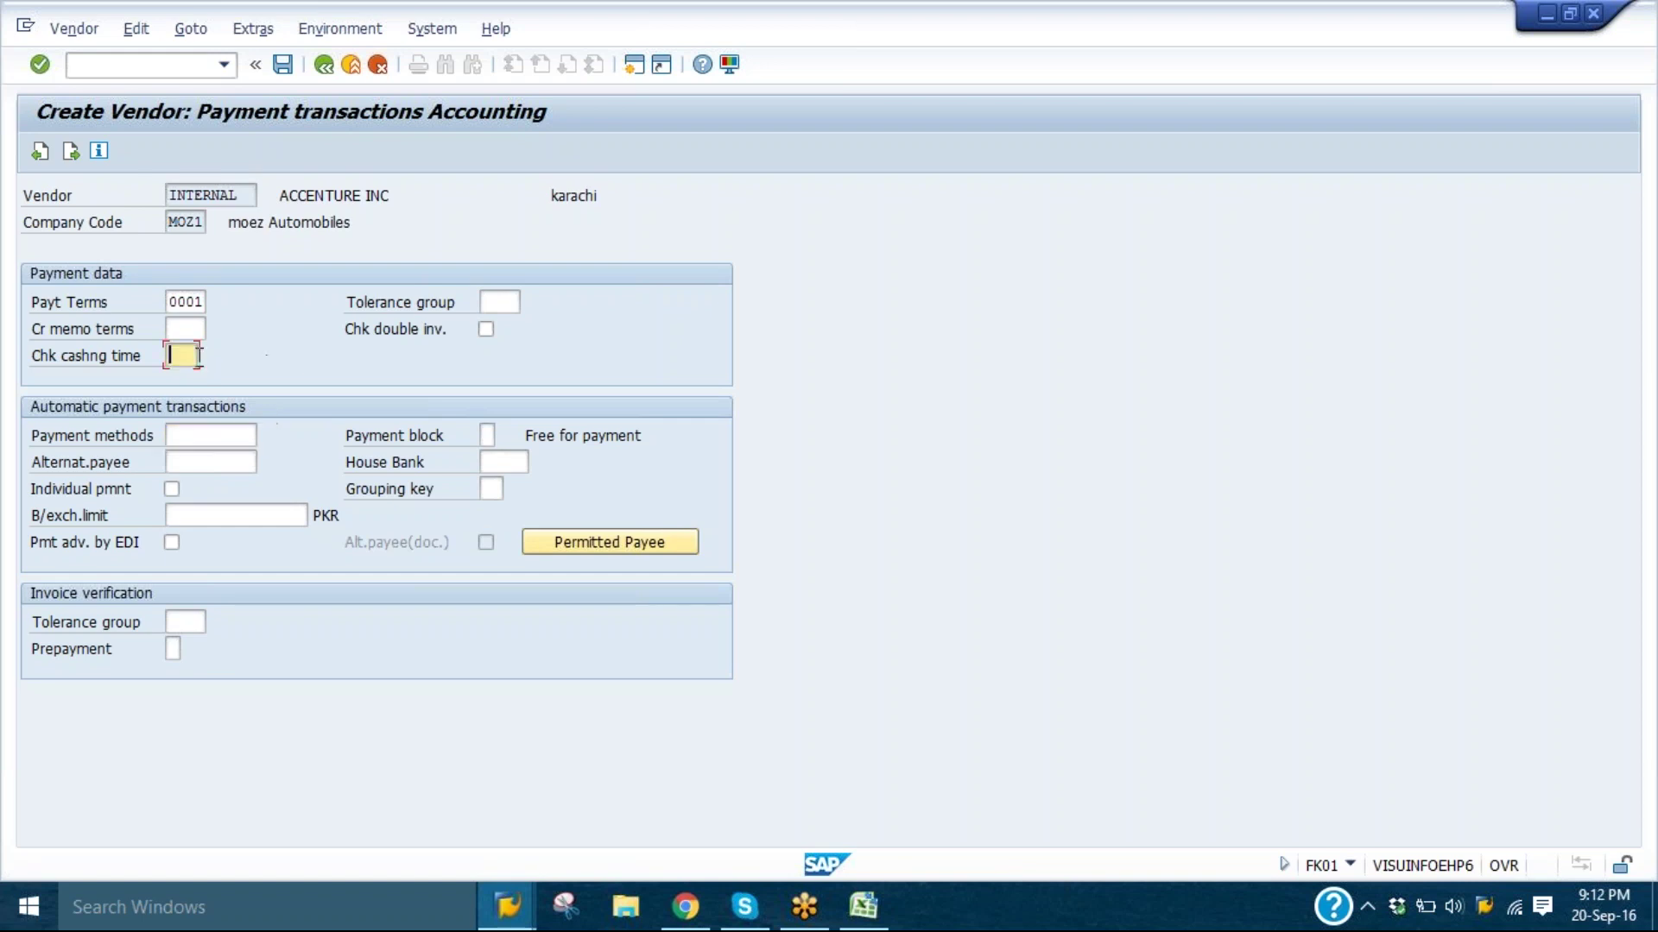
double_click(194, 355)
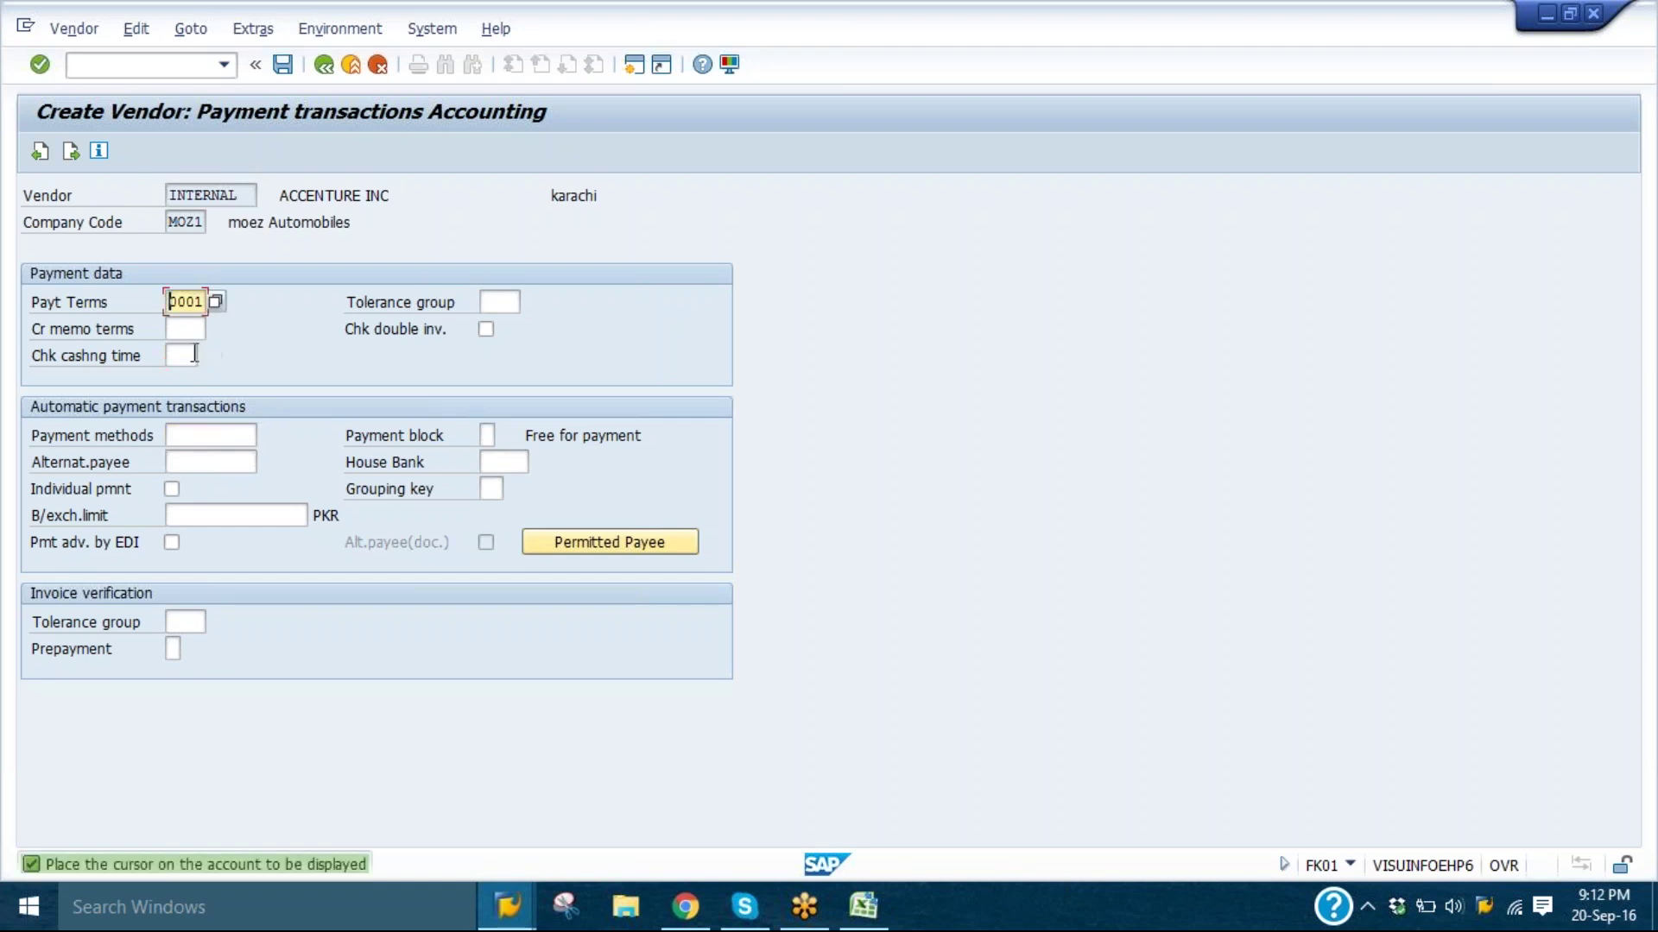
left_click(195, 329)
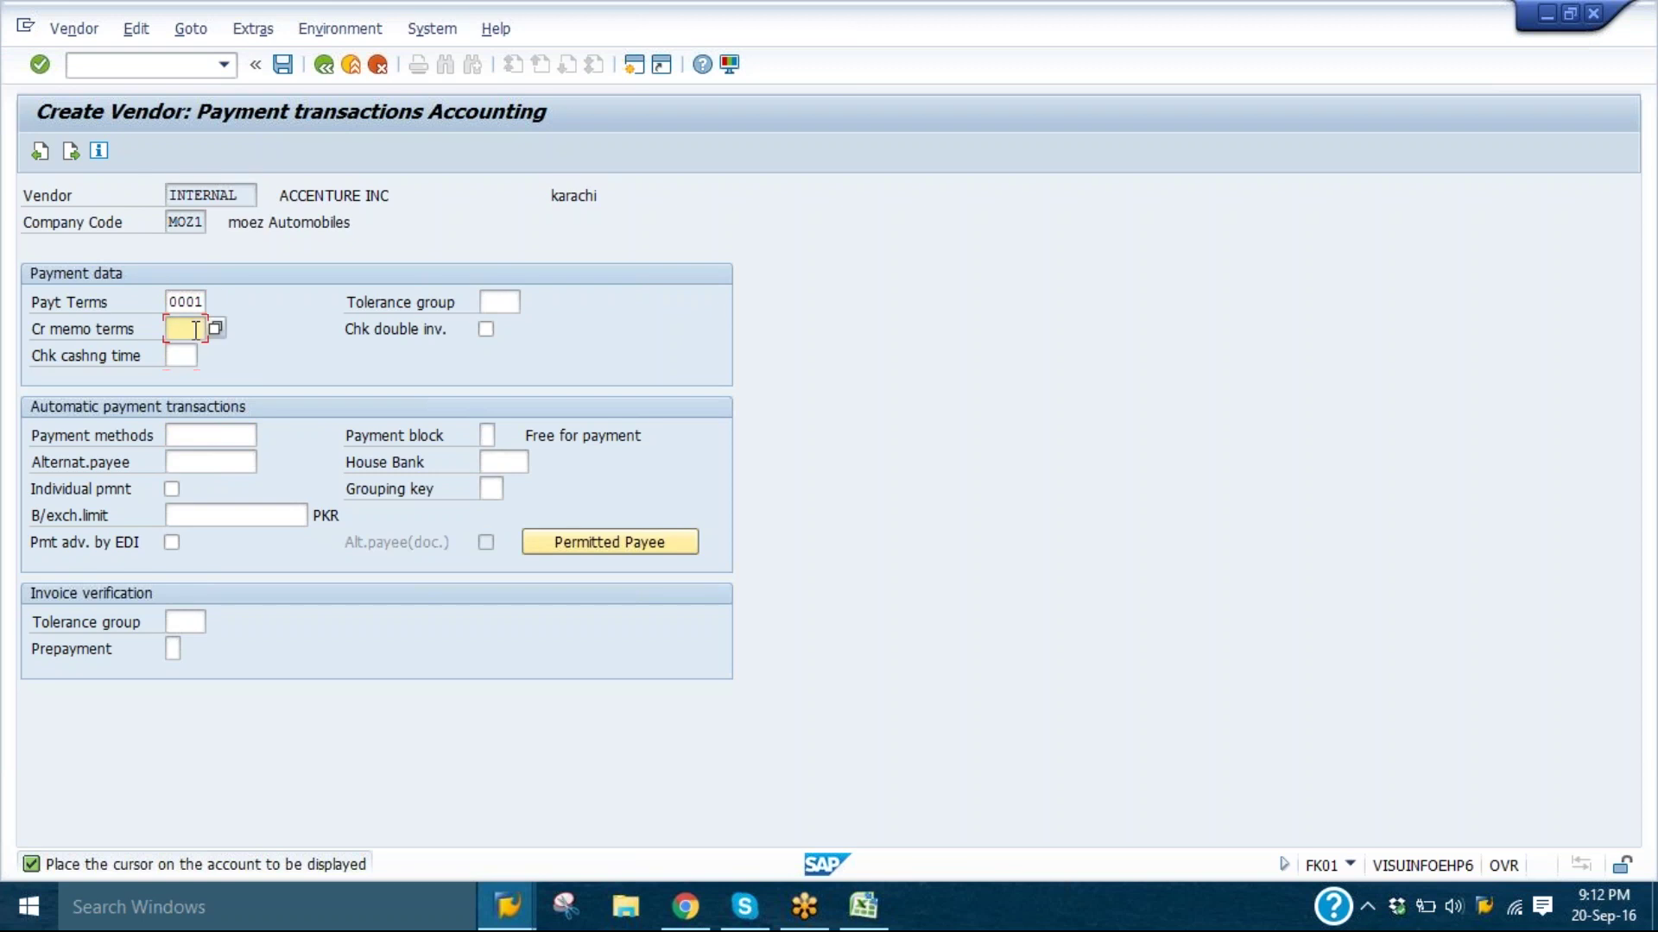
left_click(502, 299)
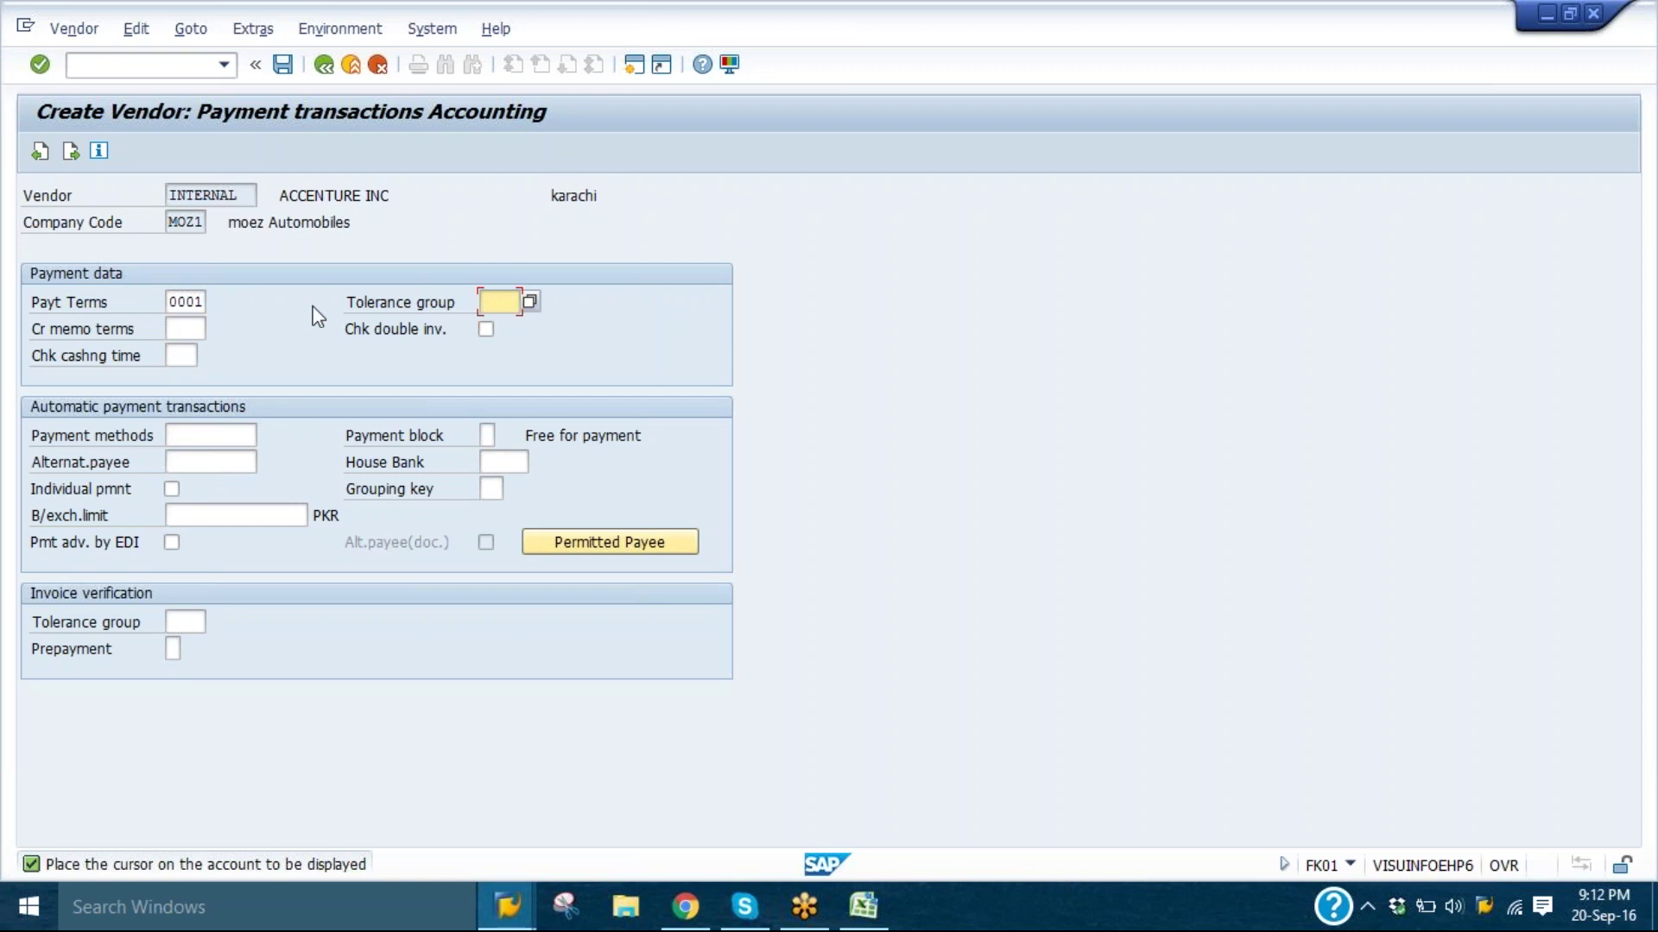
left_click(181, 329)
left_click(188, 354)
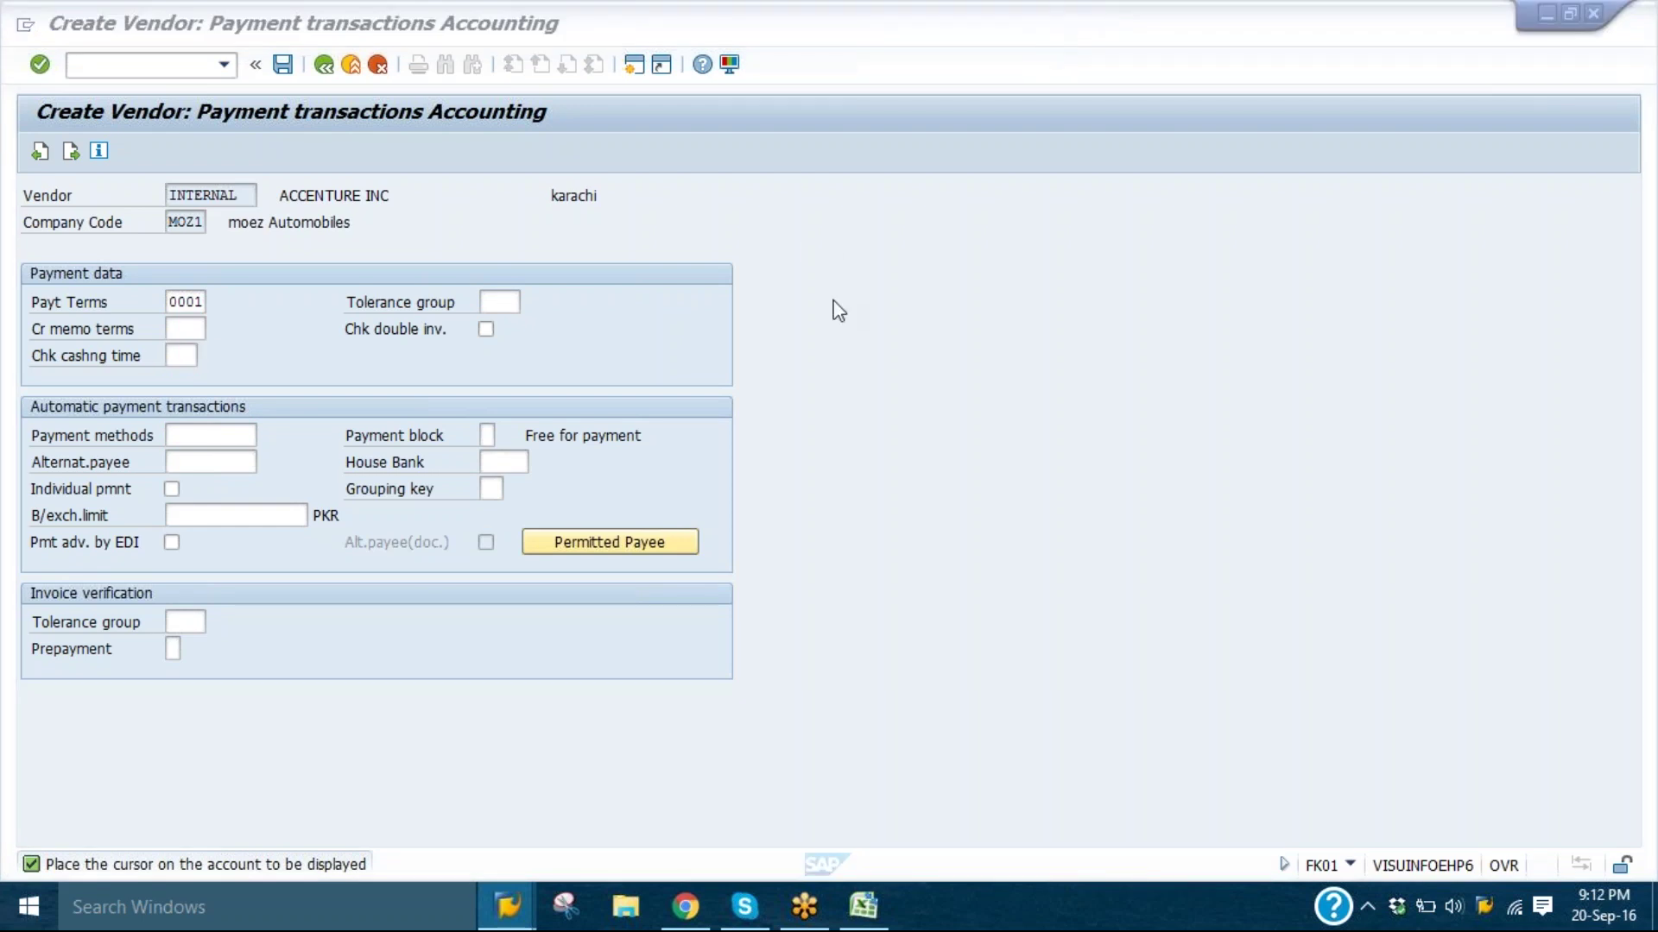
- Proceed past the payment transactions to the vendor's correspondence data and cancel the prompt to end editing
left_click(928, 290)
key("Return")
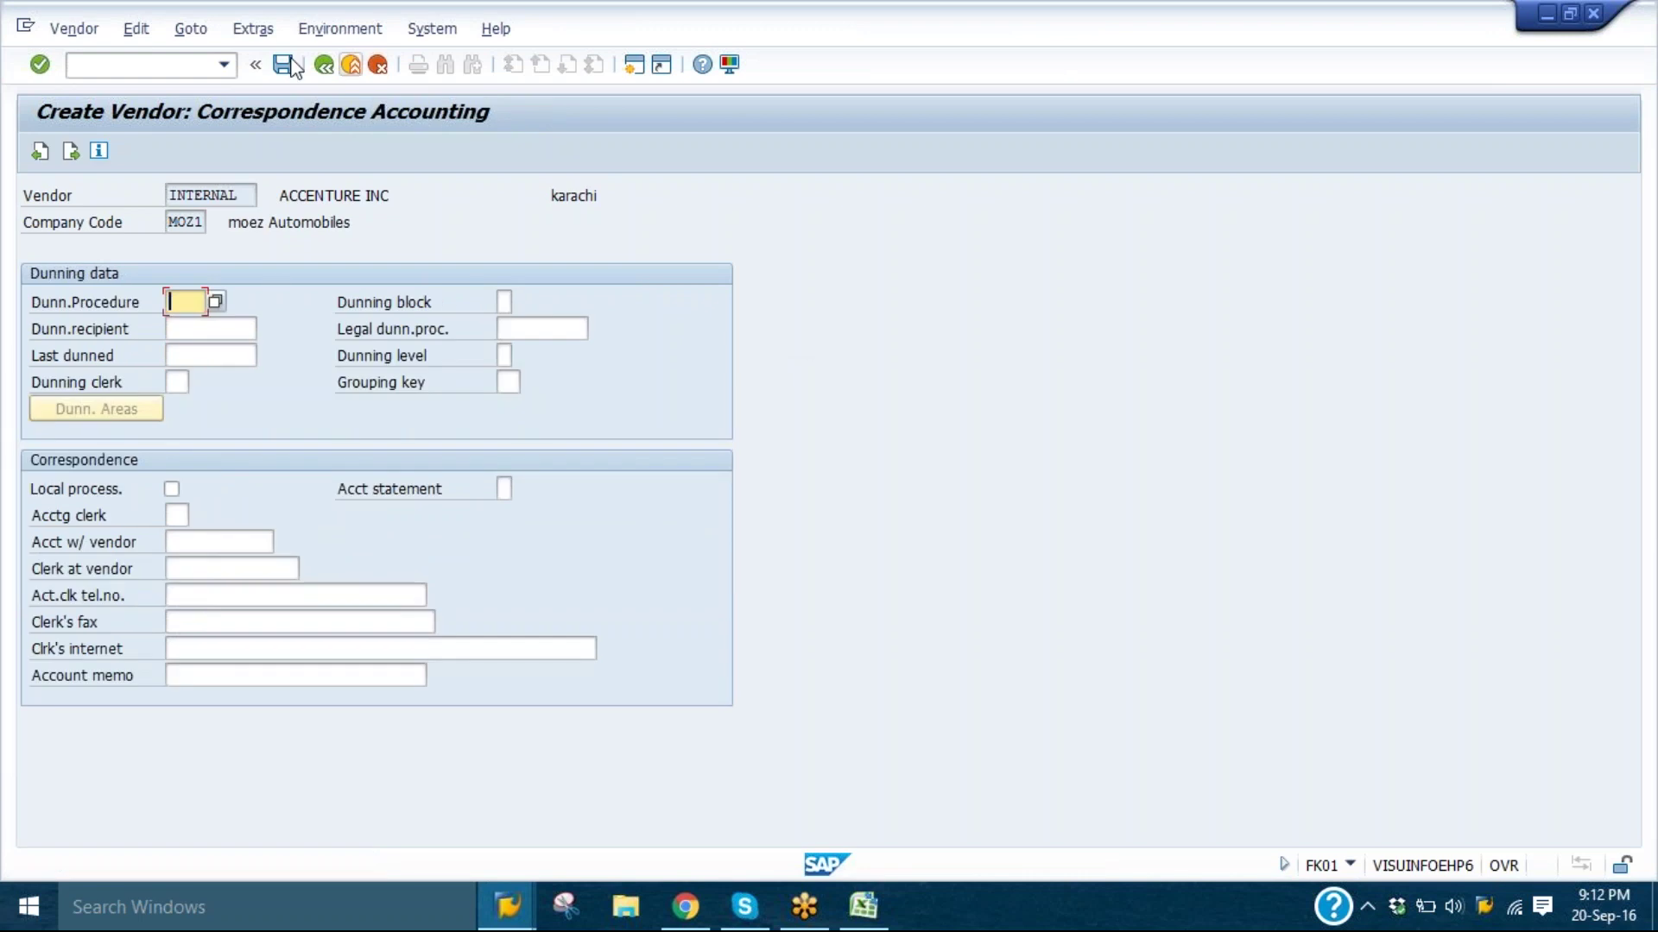
key("Return")
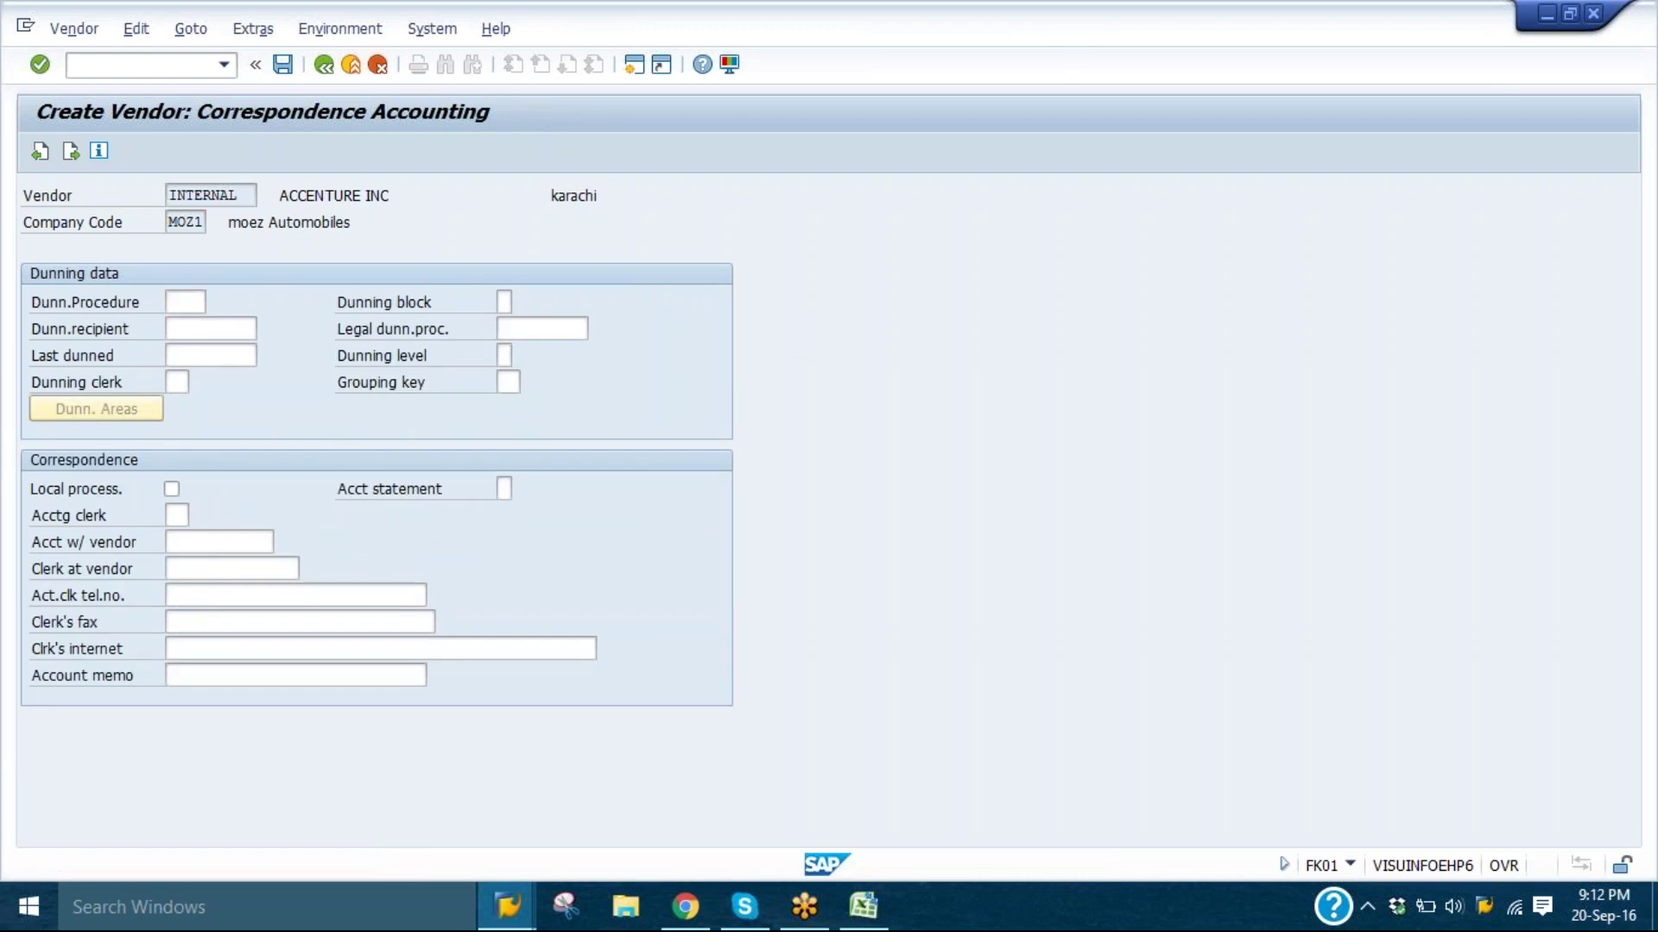
key("Return")
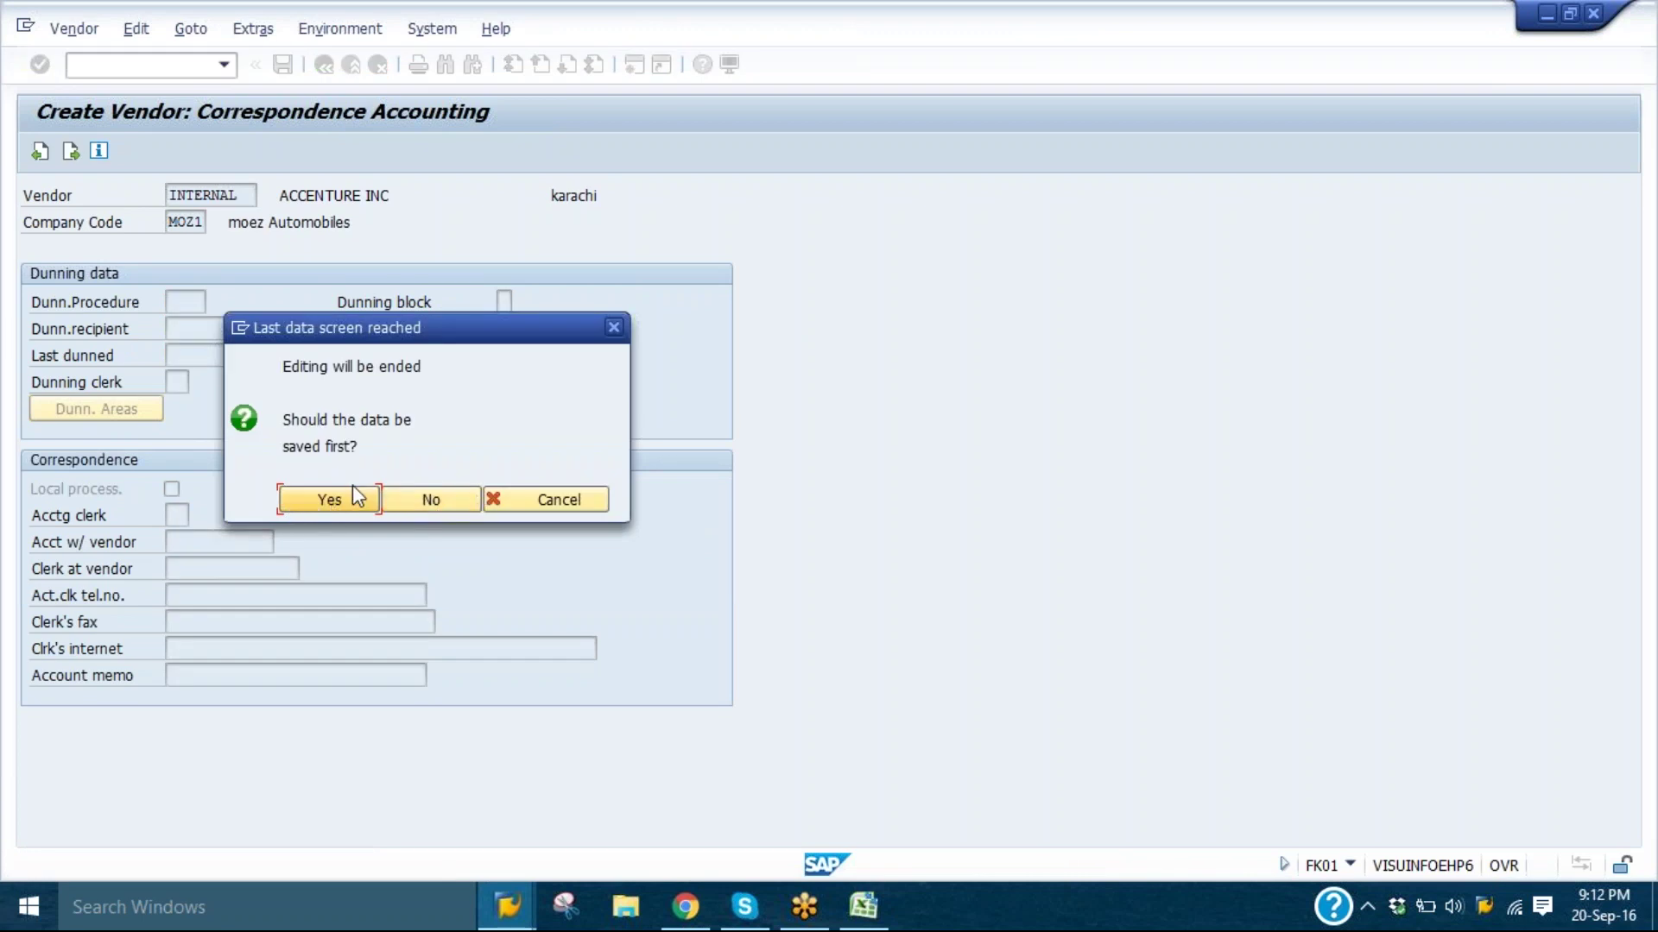
left_click(555, 505)
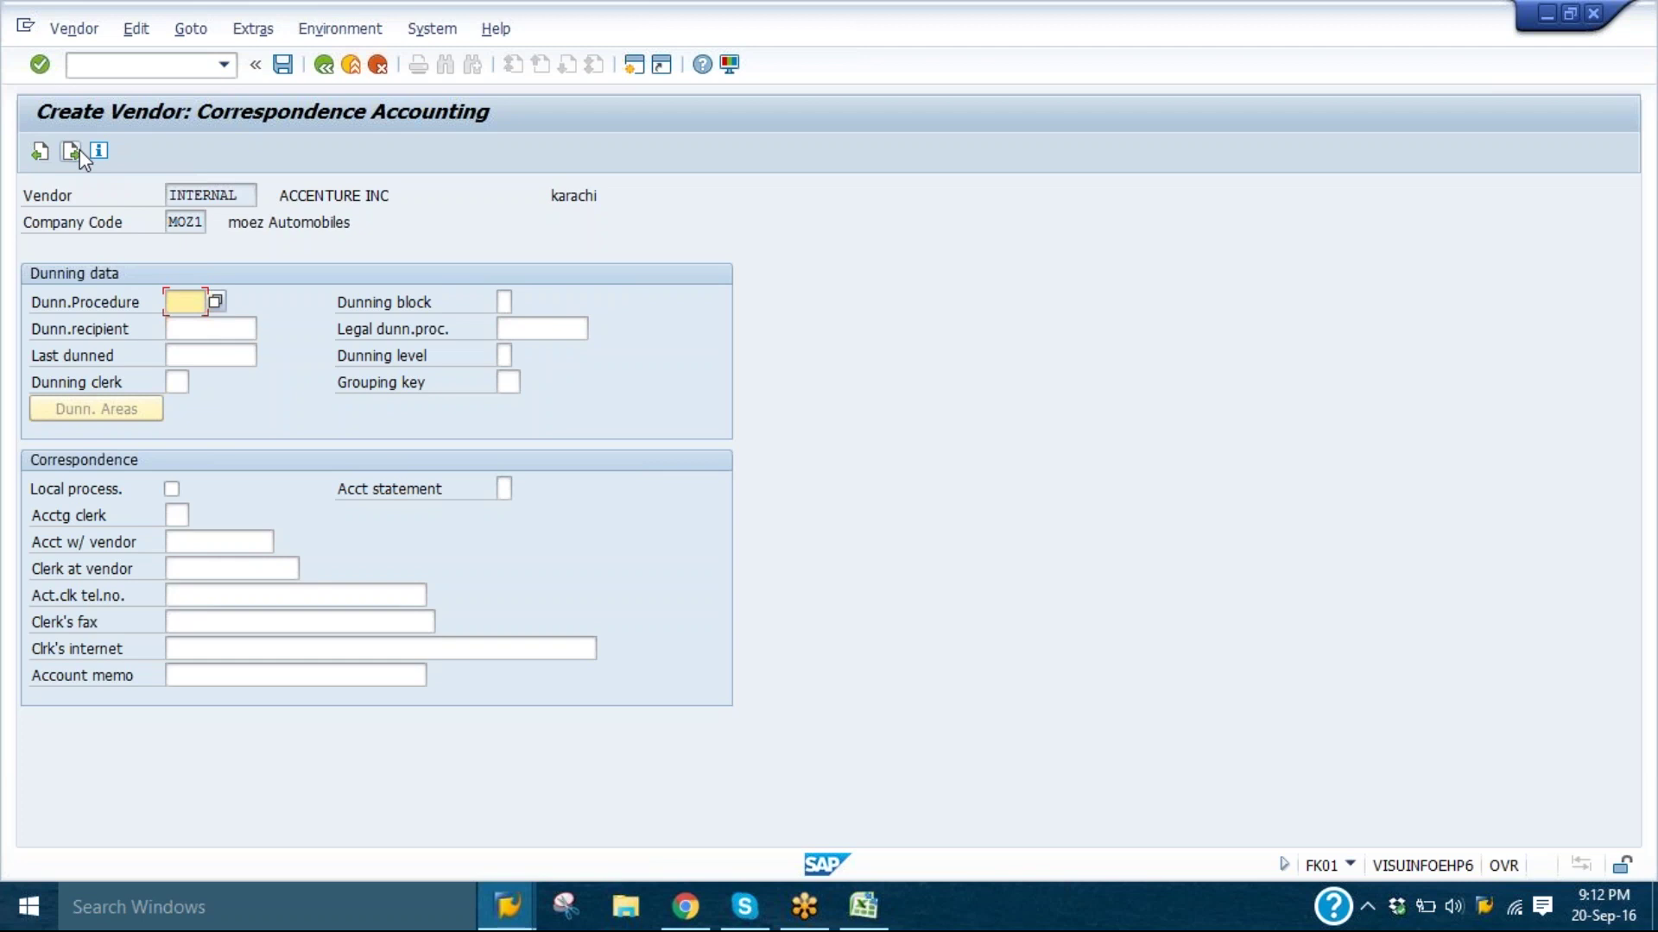
- Go back through the vendor's payment transactions and accounting information to review the entered data
left_click(45, 147)
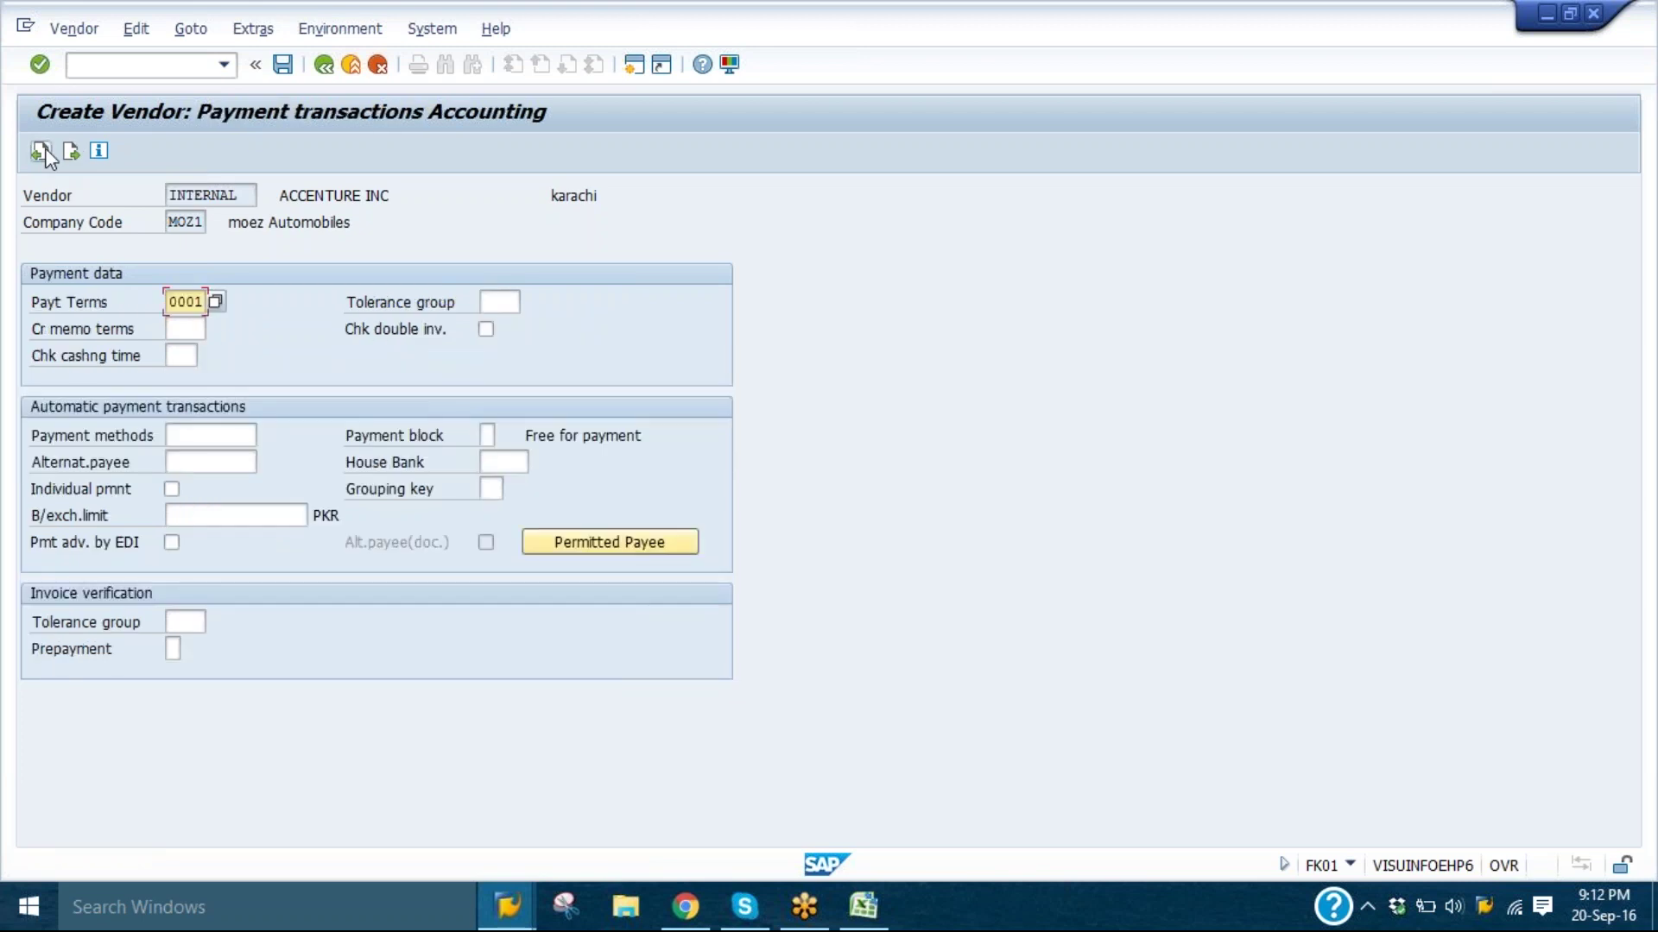
left_click(45, 148)
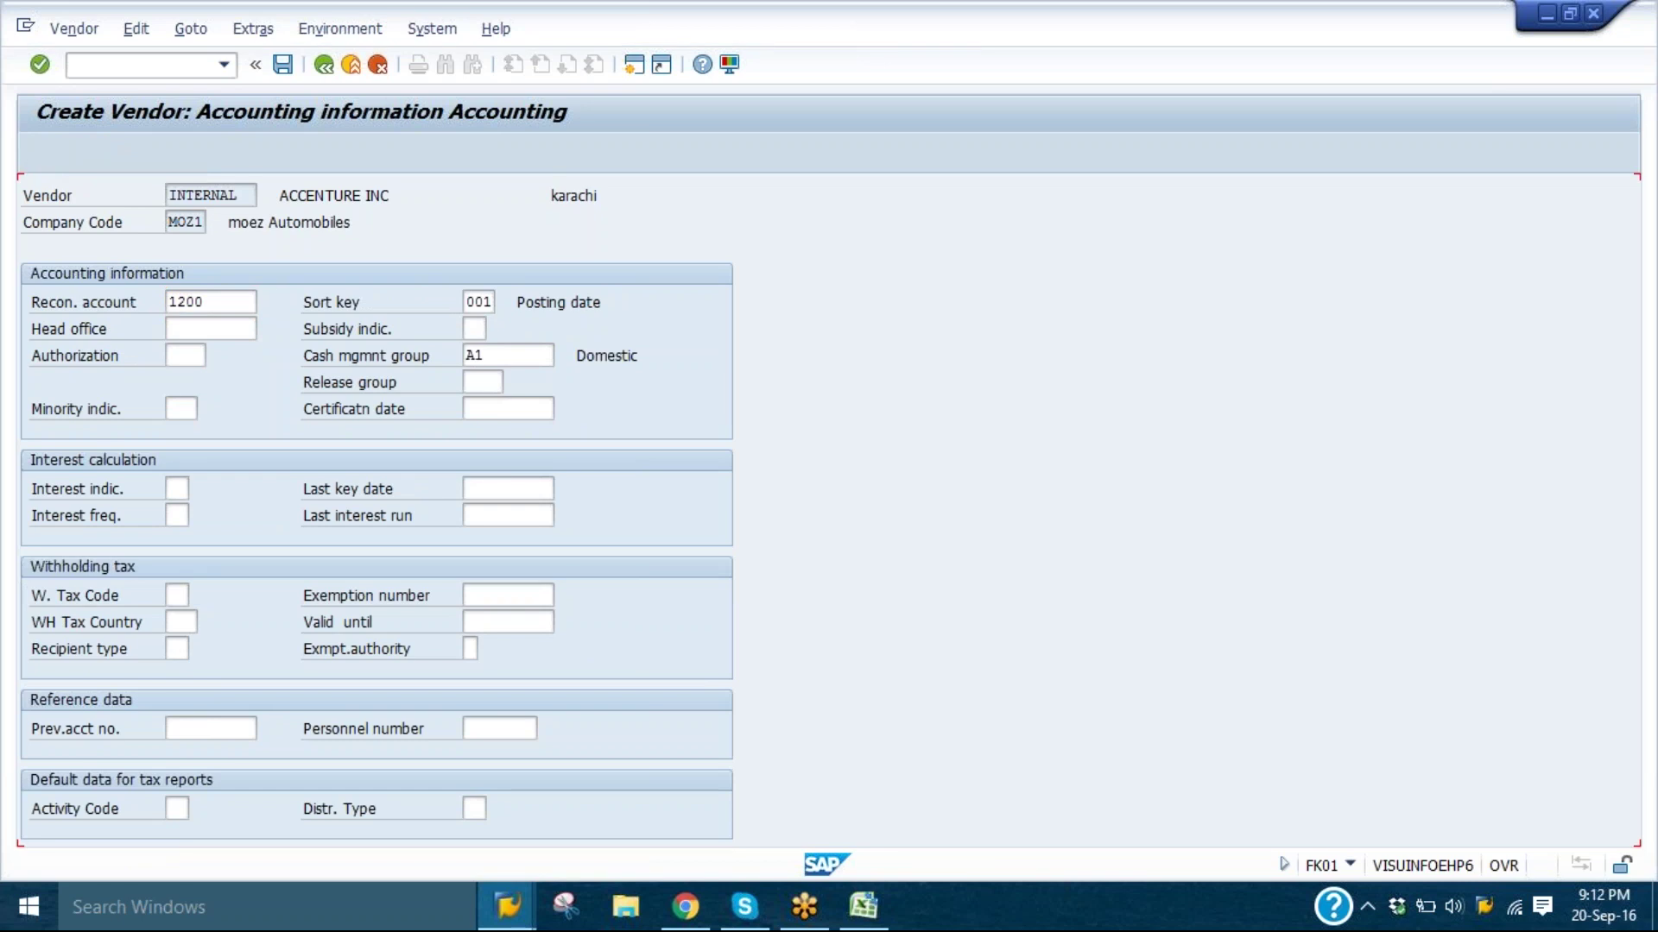
left_click(41, 150)
left_click(73, 149)
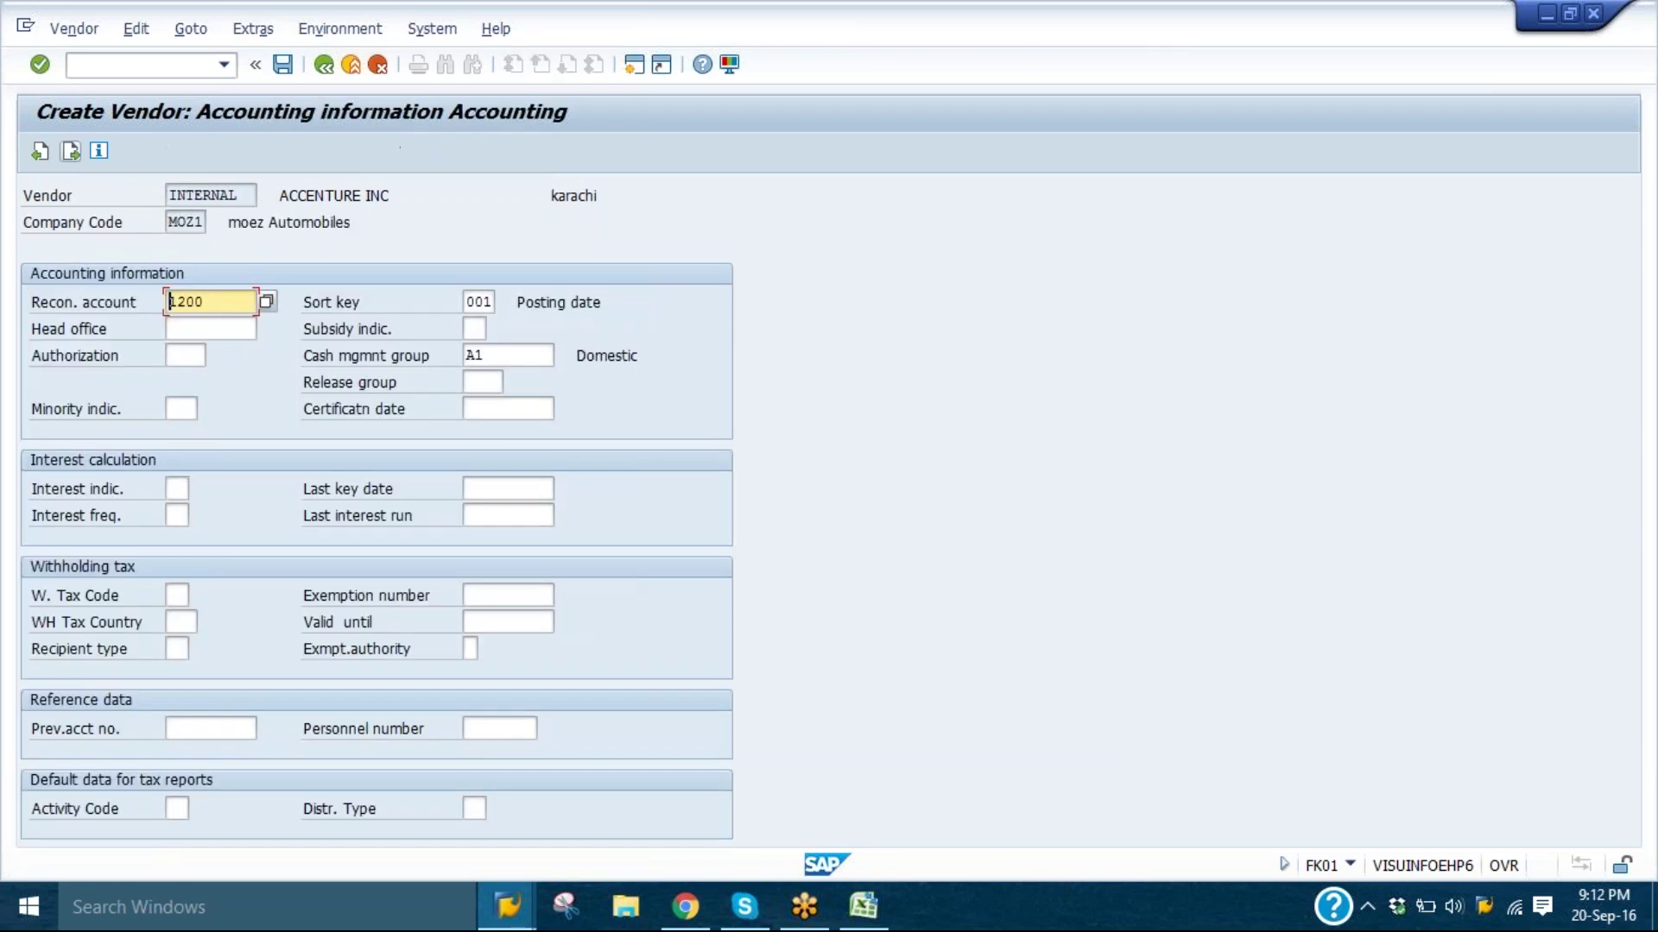
left_click(71, 150)
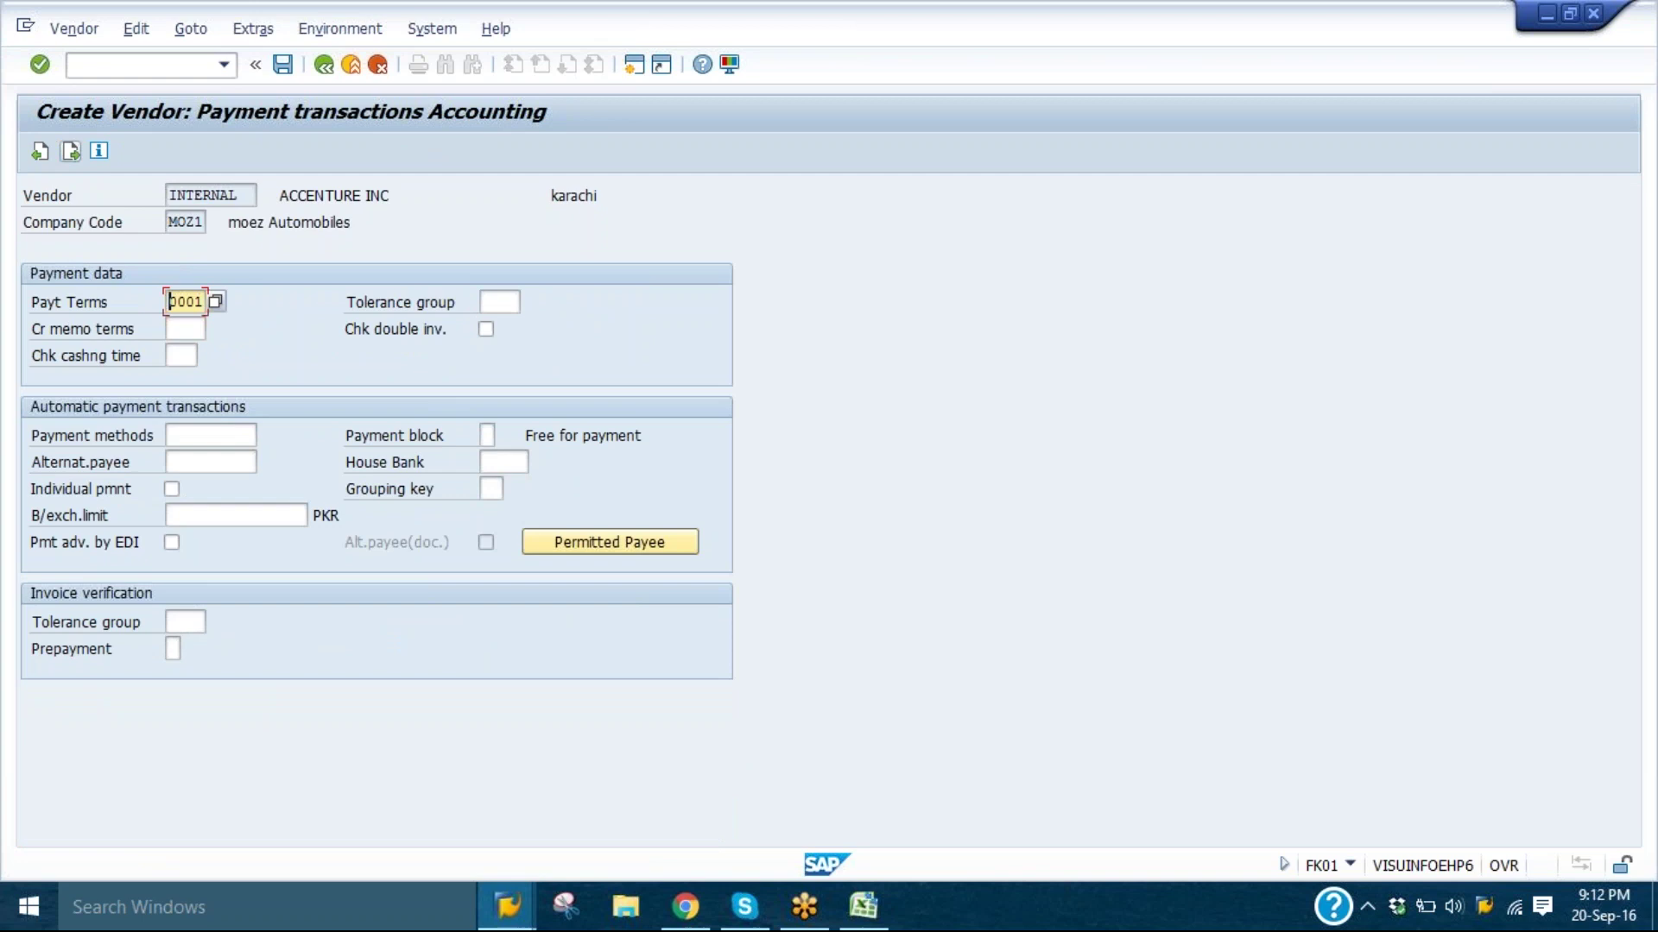
- Advance past the vendor's correspondence data and save the vendor record
key("Return")
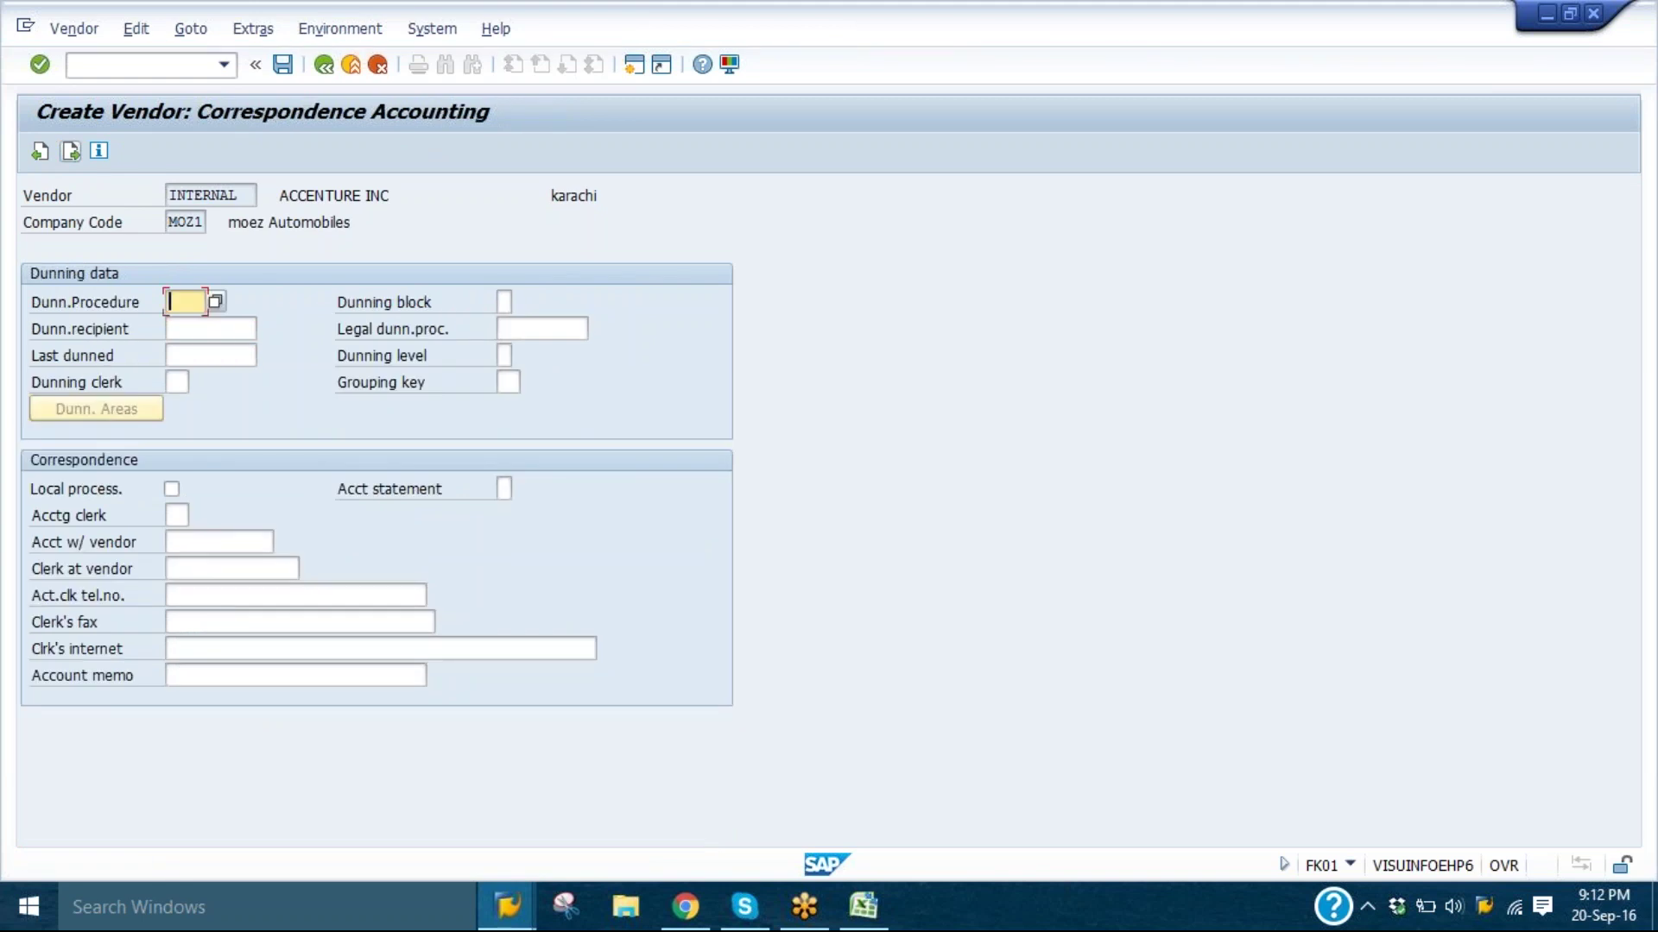
left_click(72, 150)
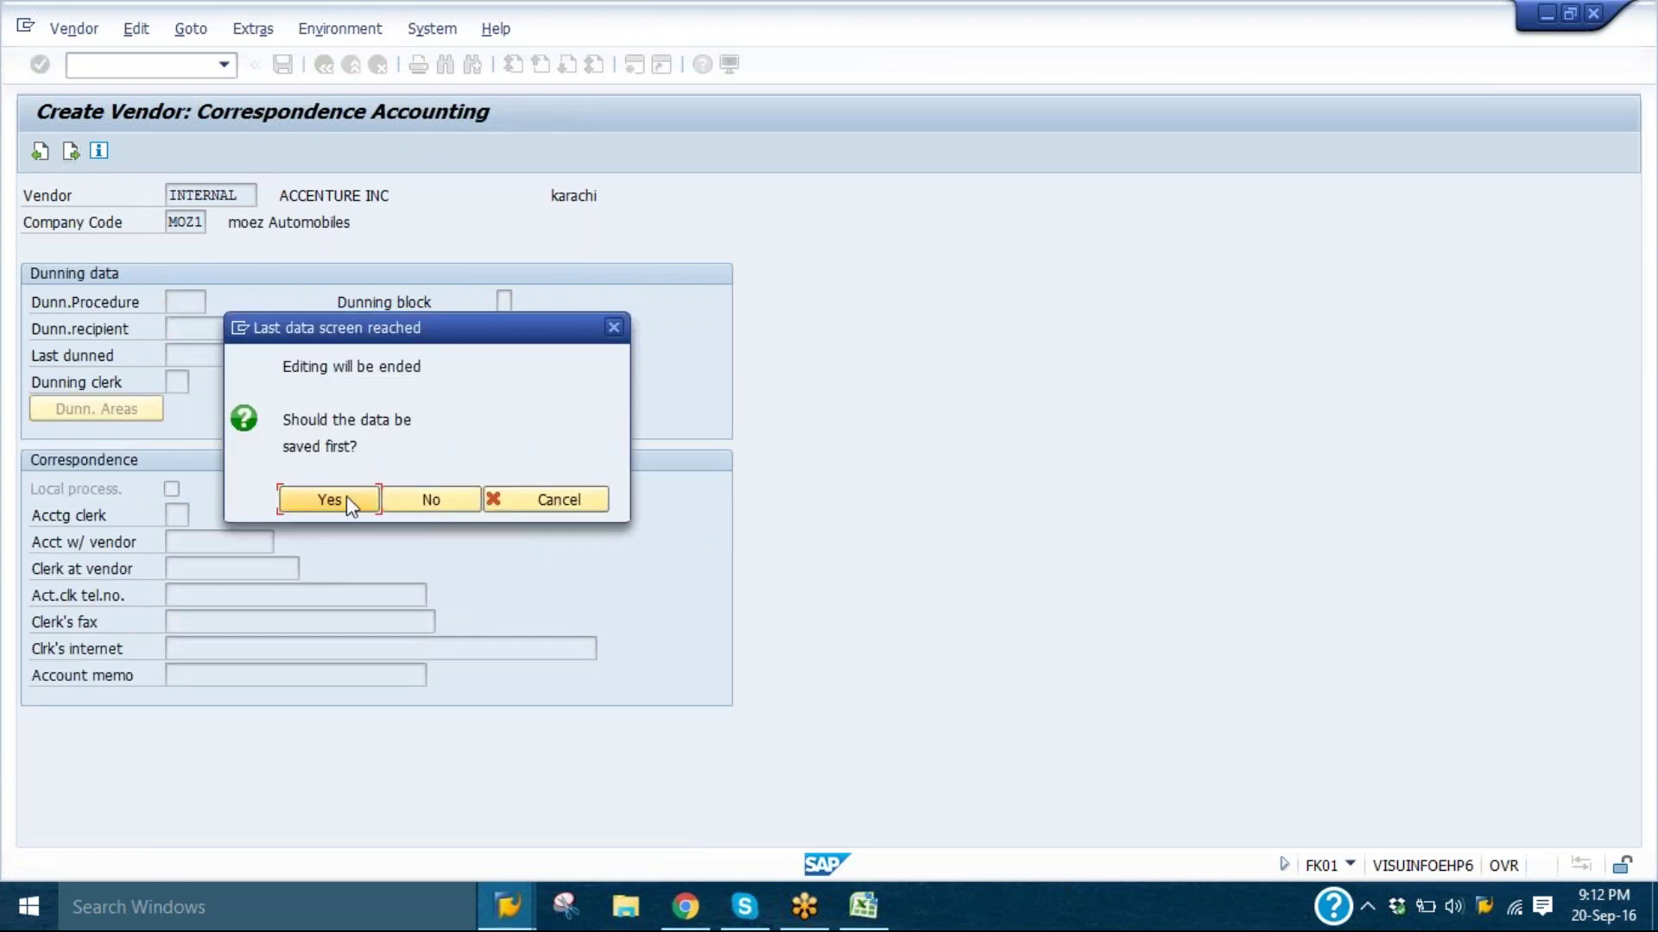
left_click(346, 506)
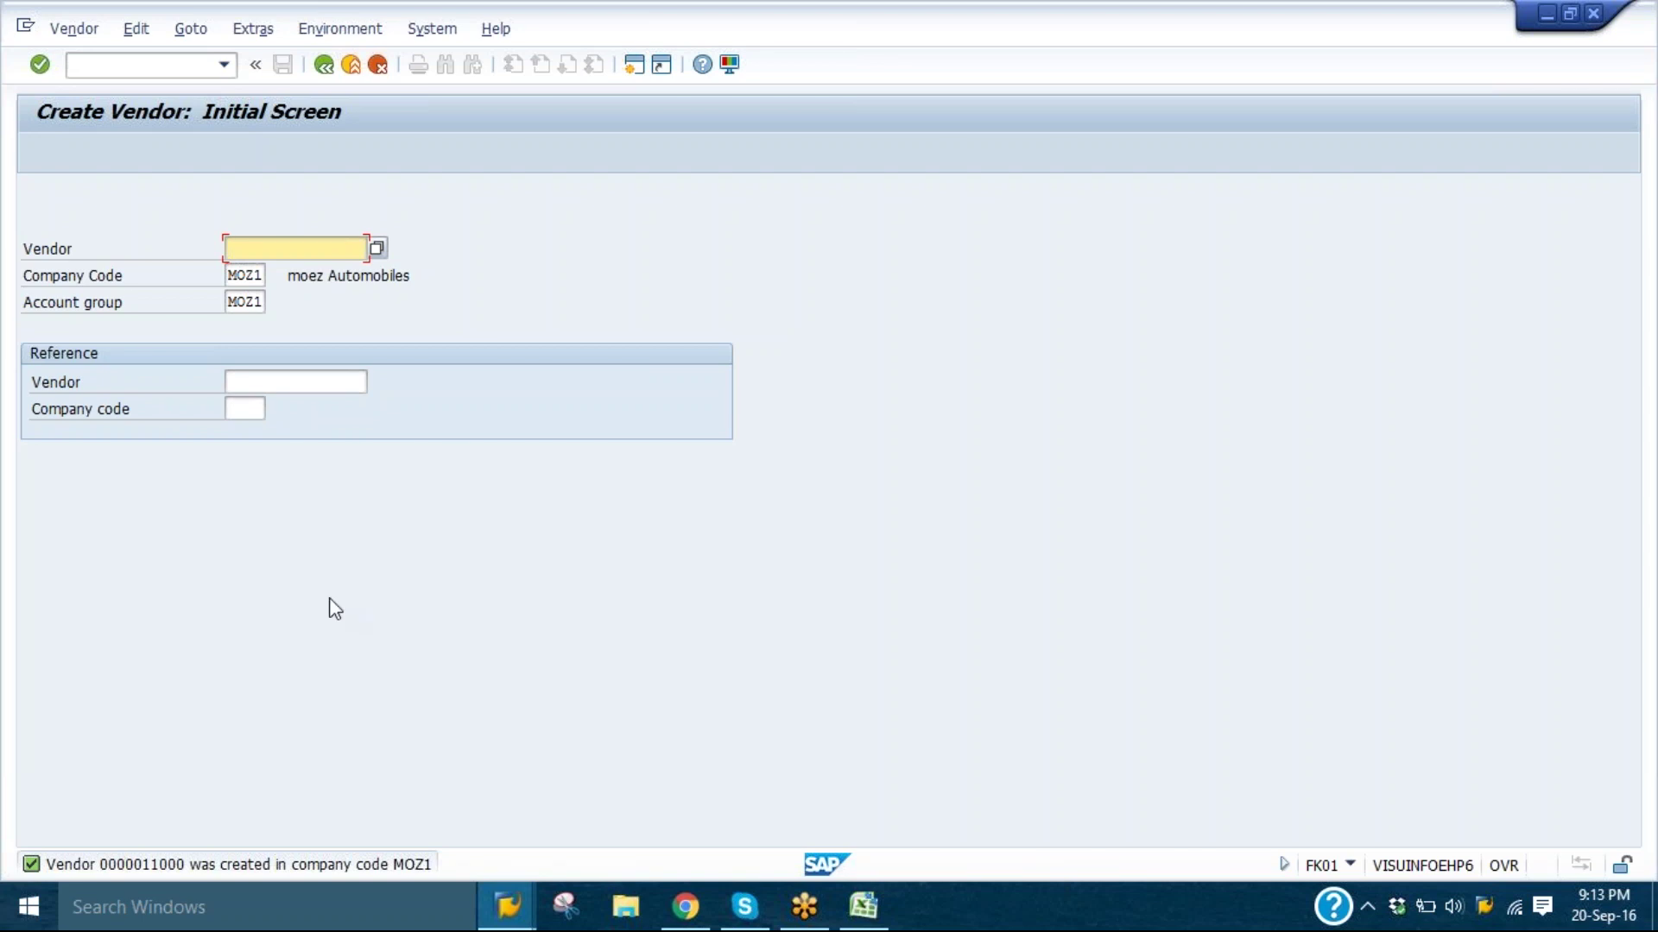
left_click(376, 249)
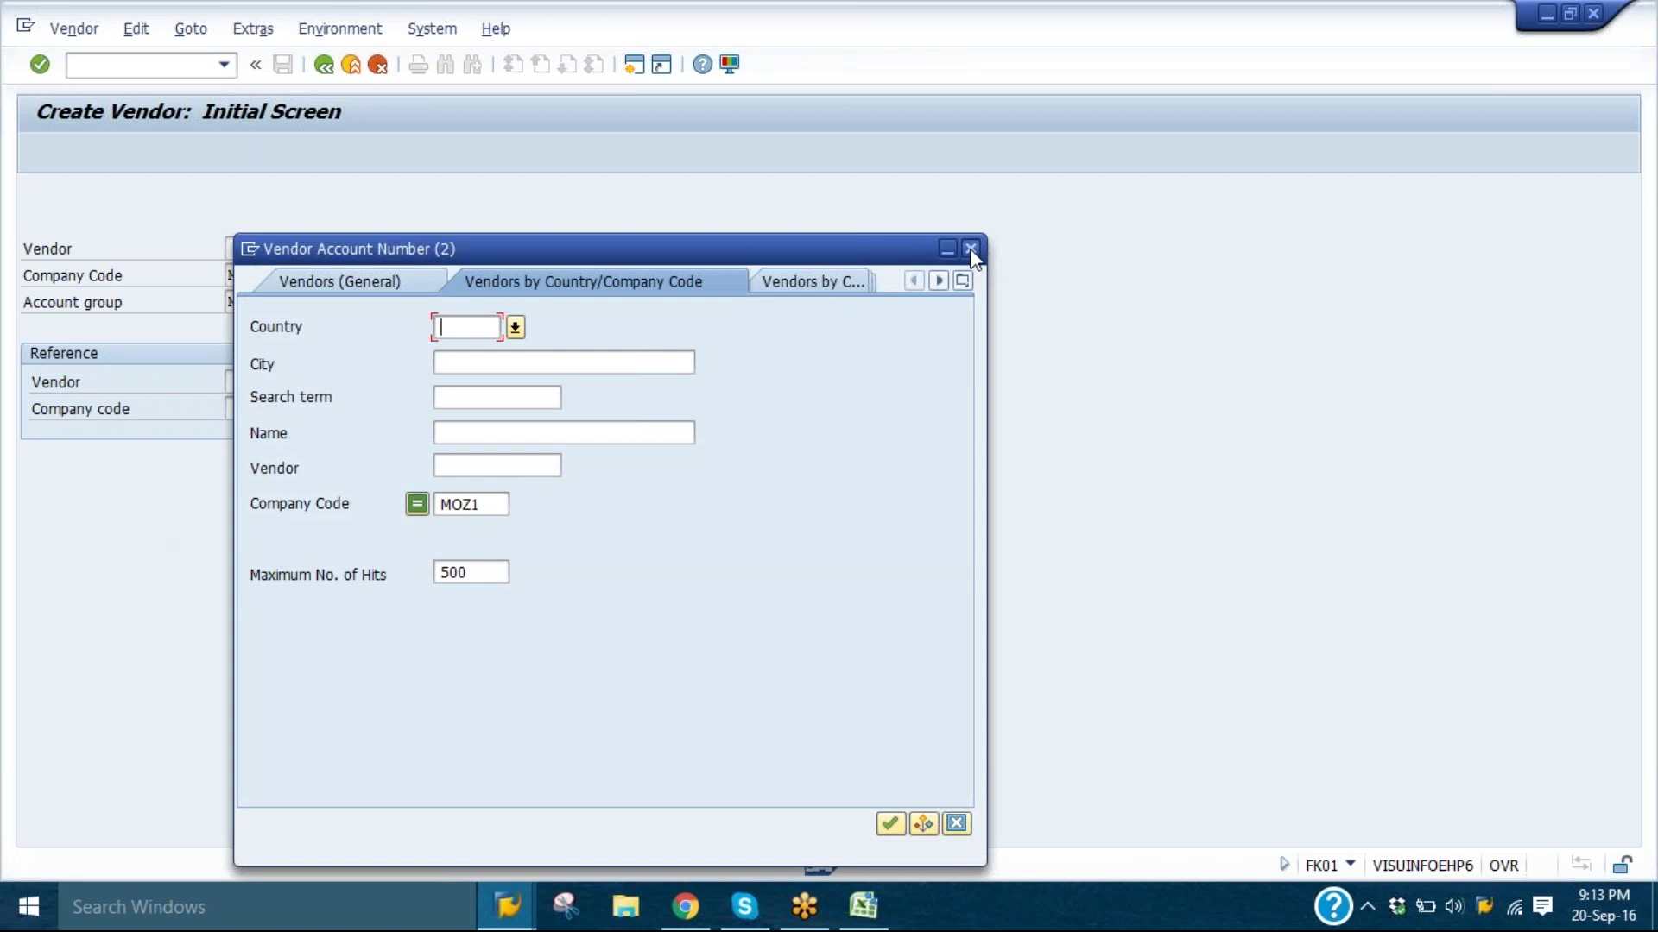
left_click(970, 248)
left_click(73, 28)
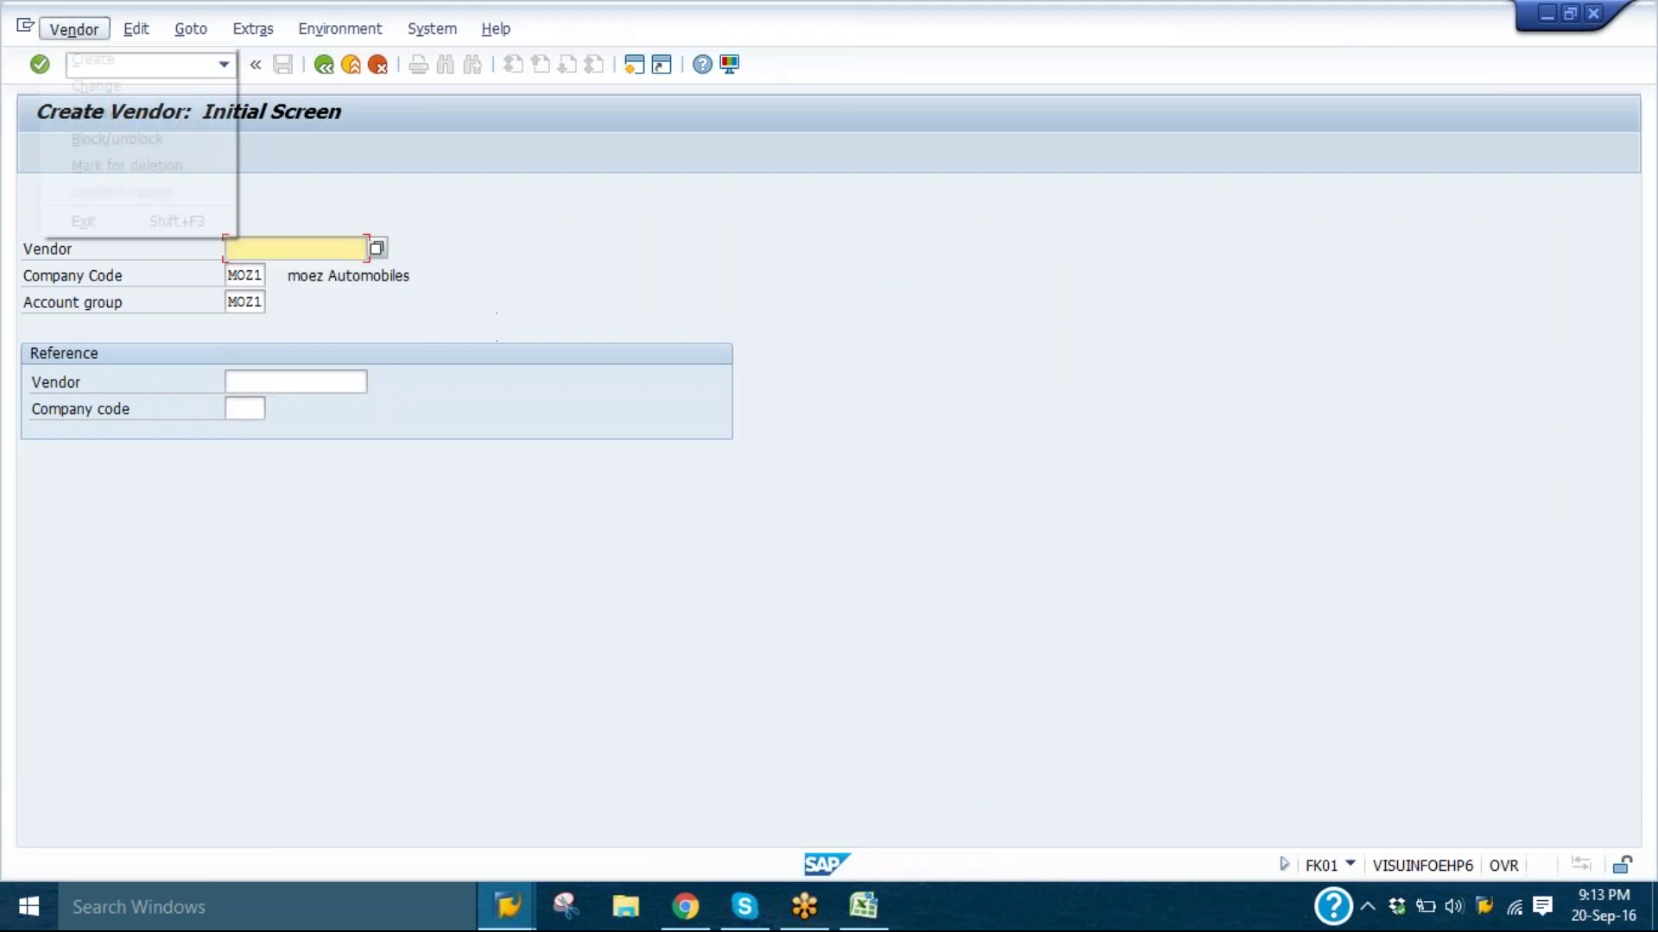
left_click(734, 305)
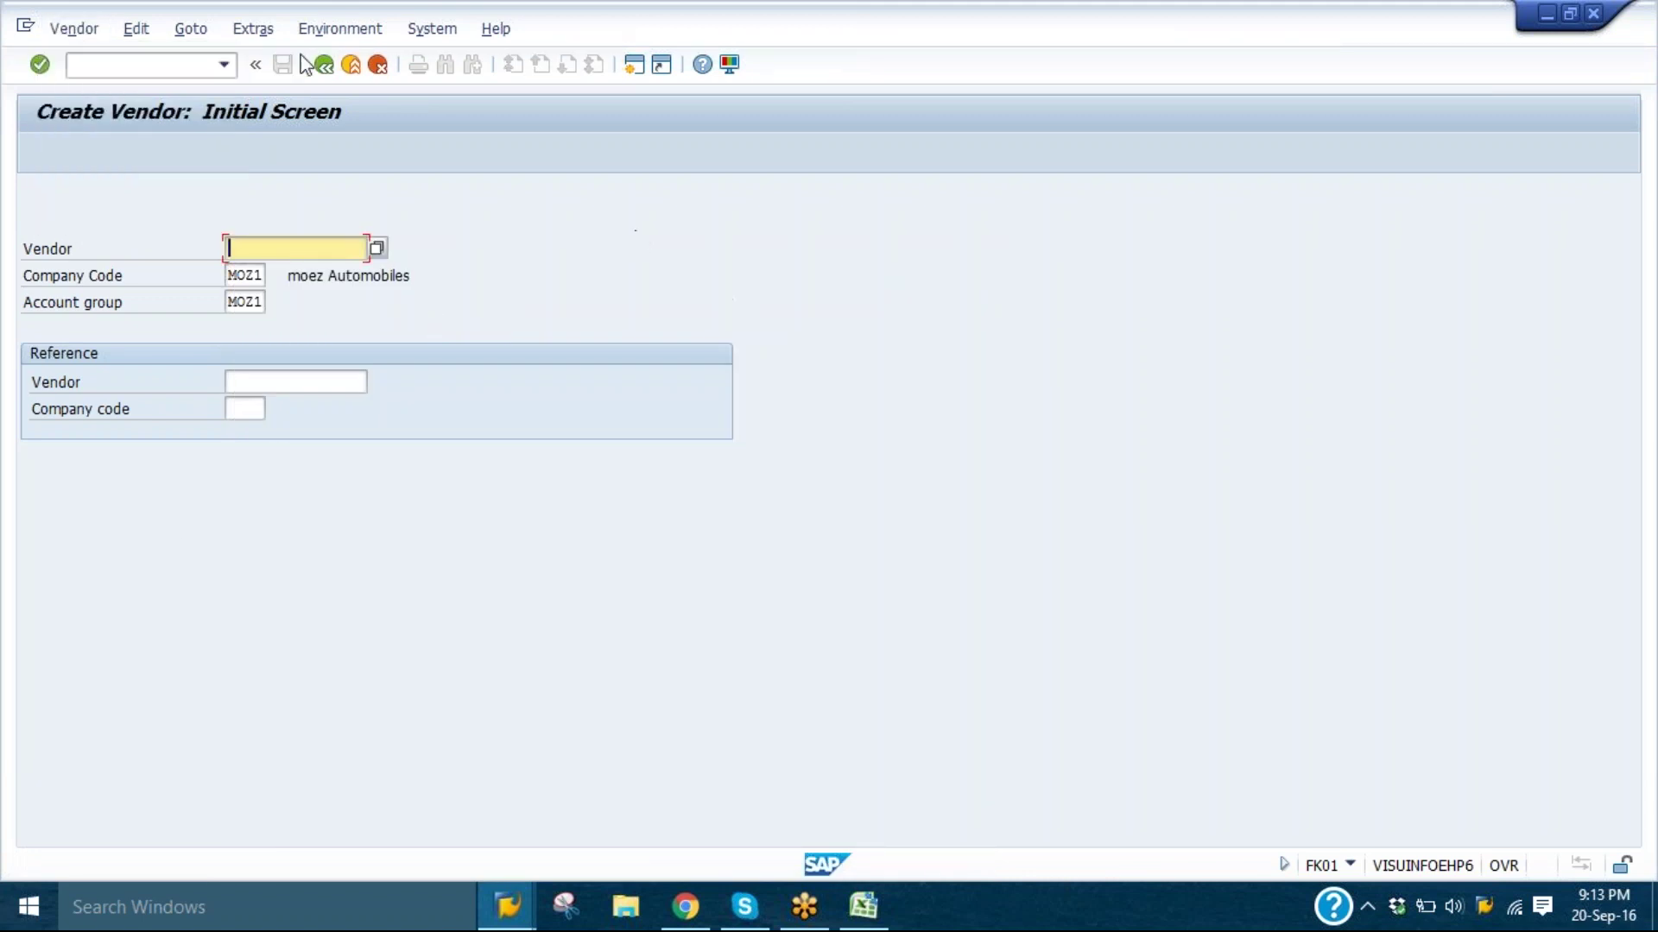
- Choose account group MOZ2 ADMIN VENDORS for another vendor in company code MOZ1 and proceed to its address data
left_click(257, 301)
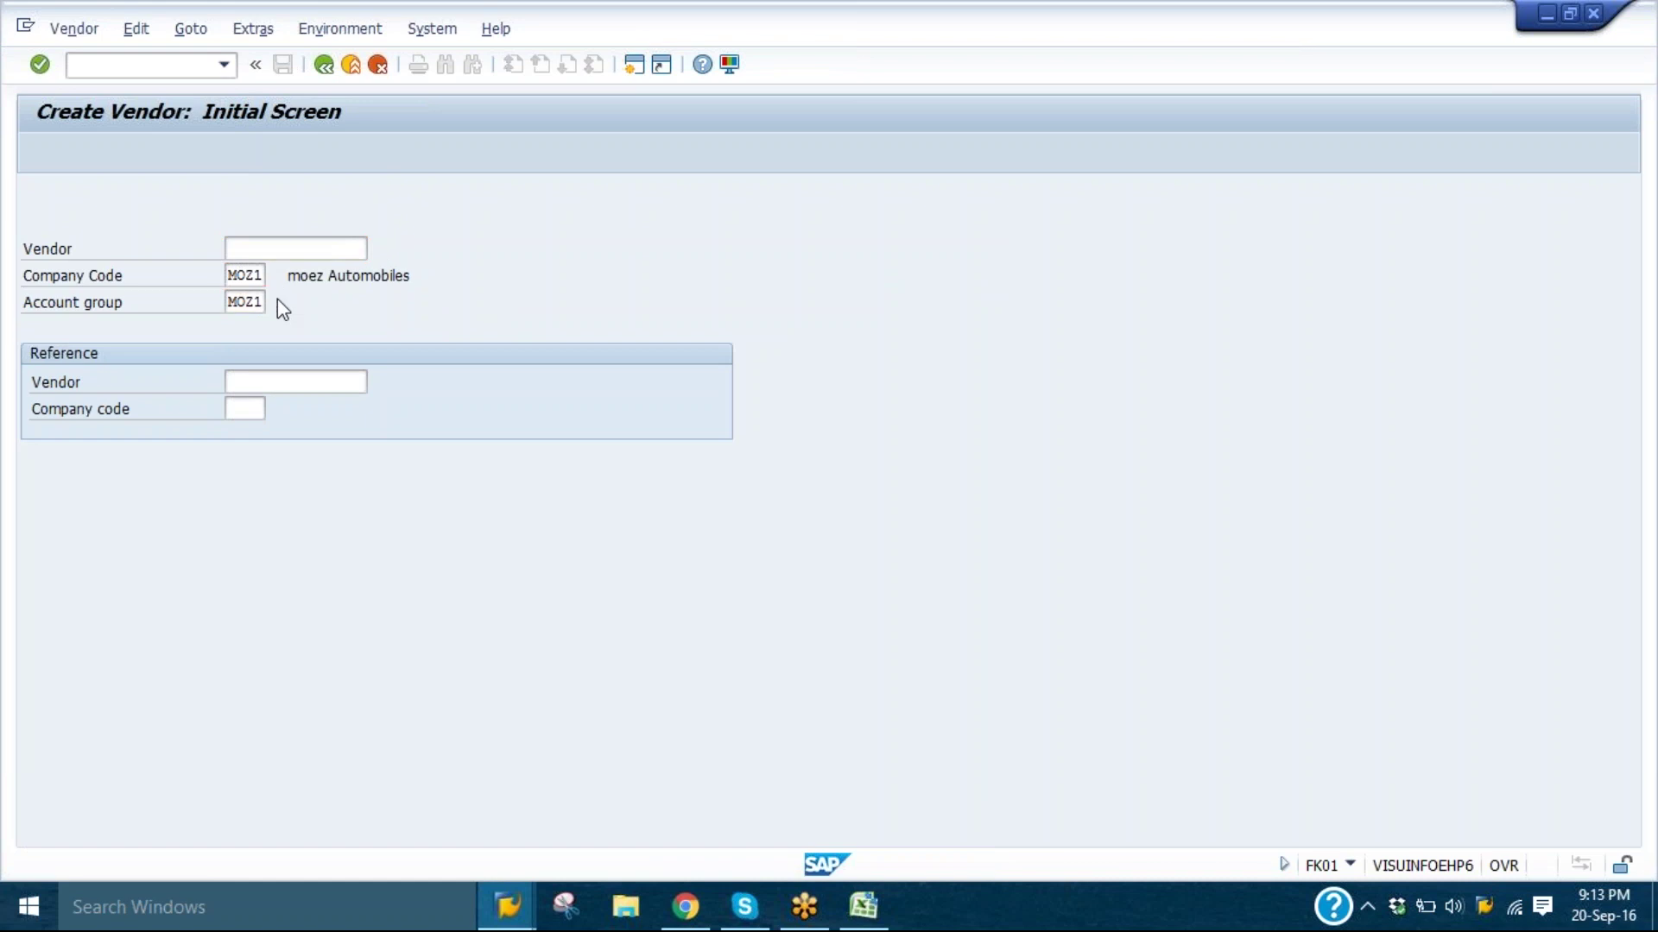
left_click(276, 300)
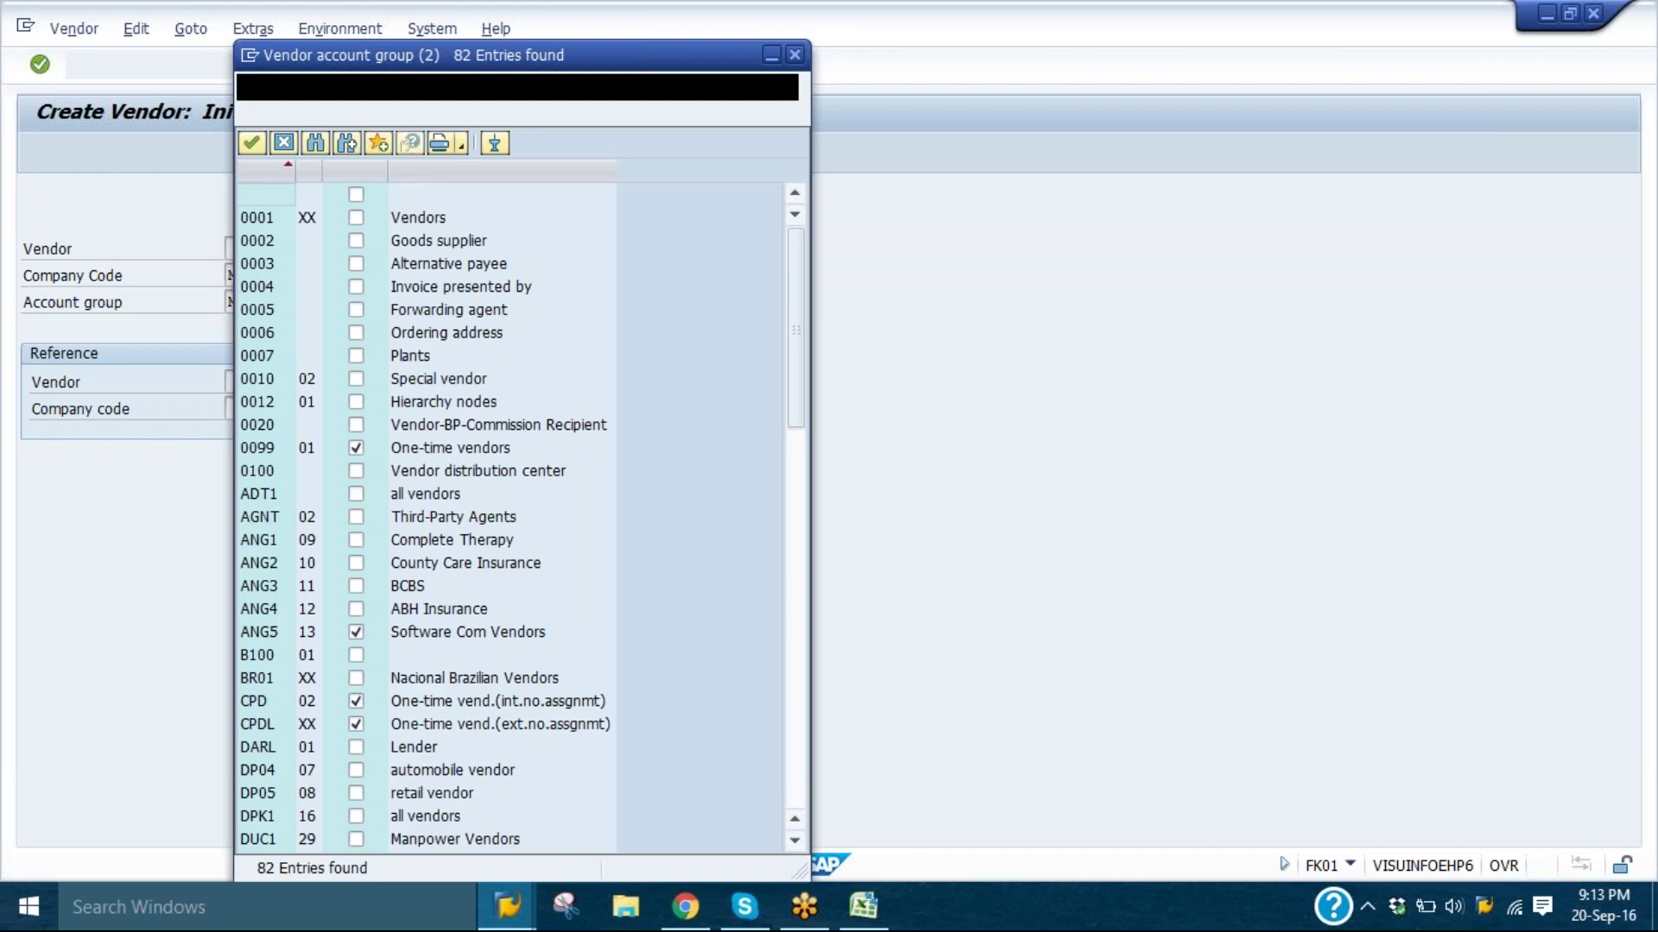
left_click_drag(789, 371, 788, 630)
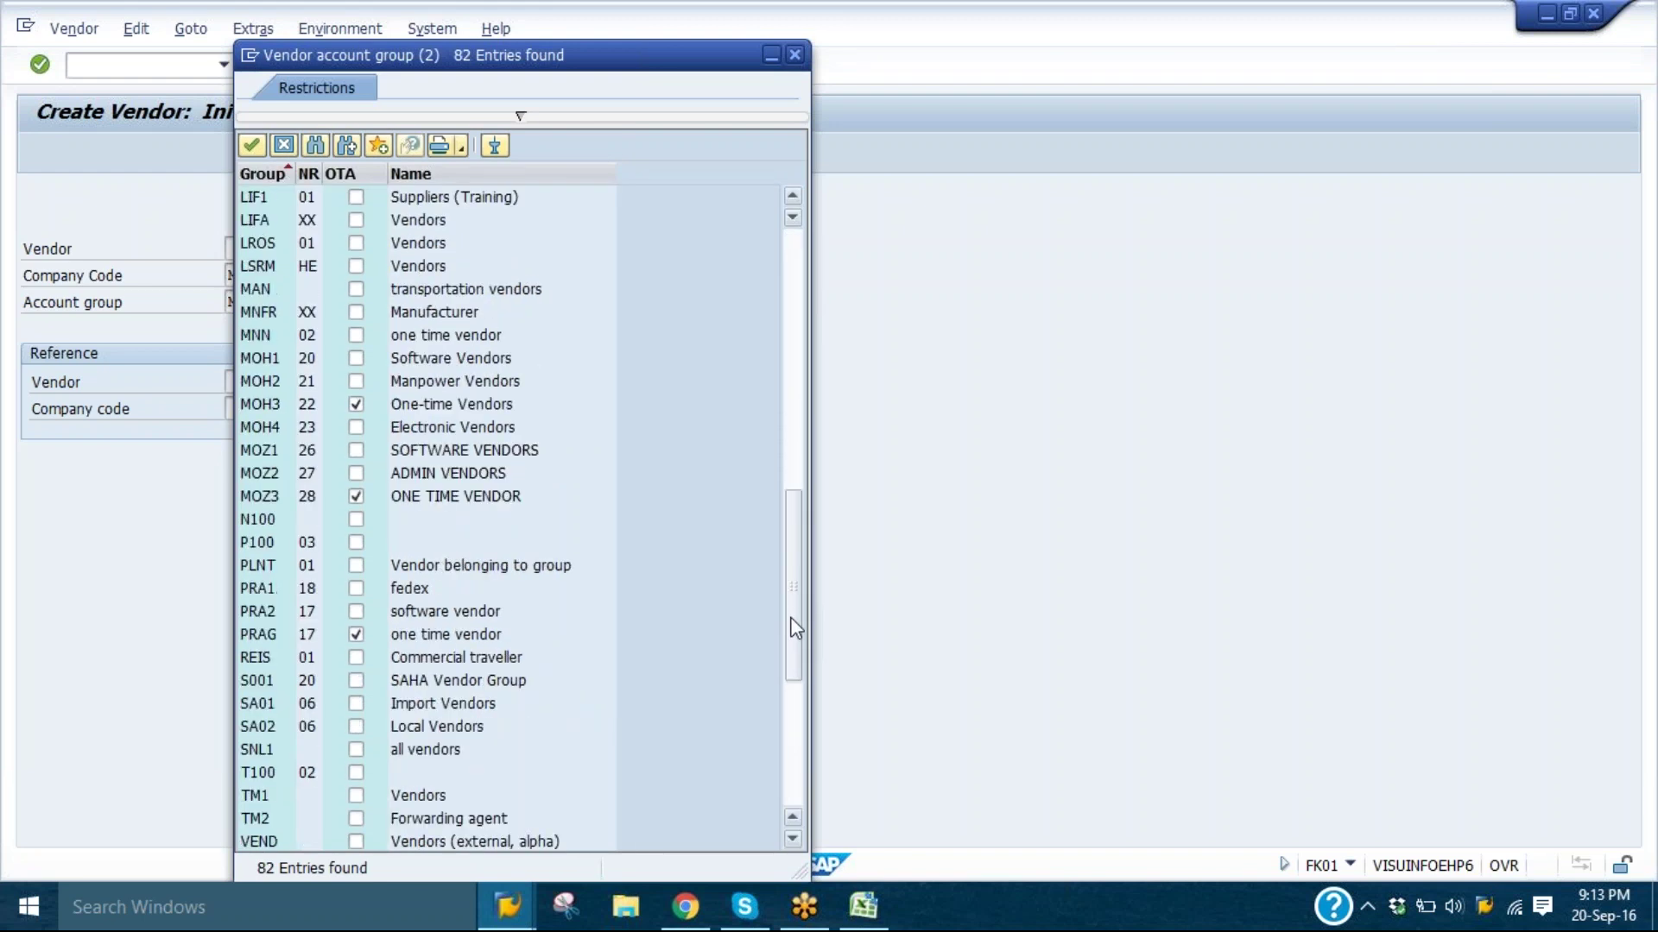
left_click(265, 474)
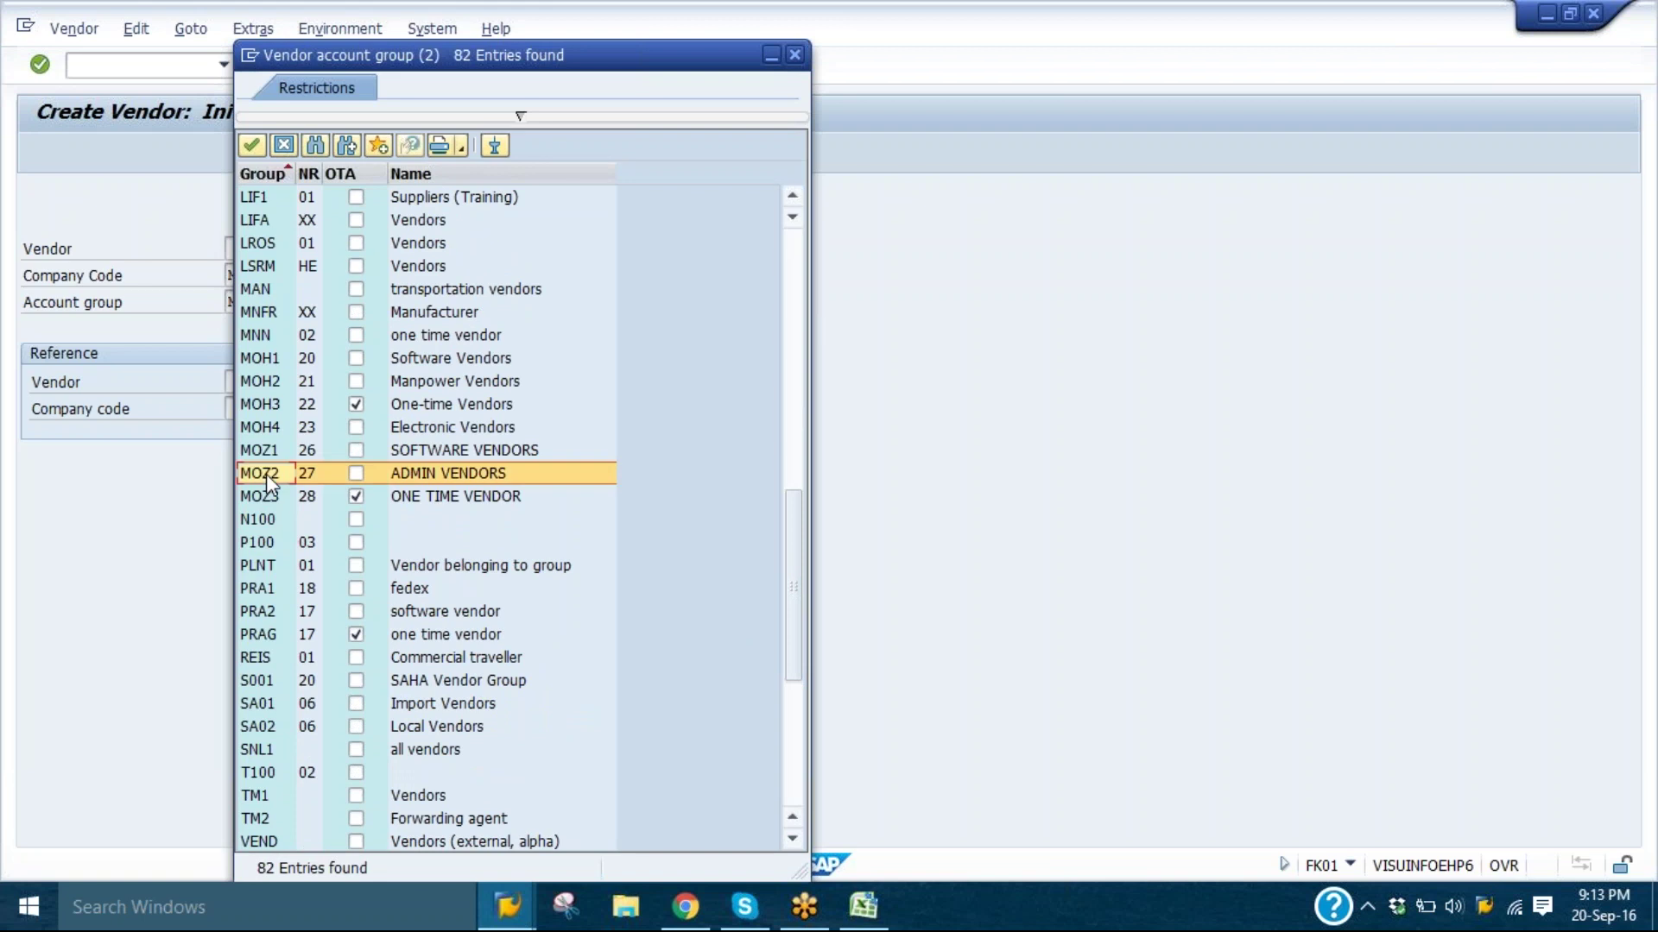
key("Return")
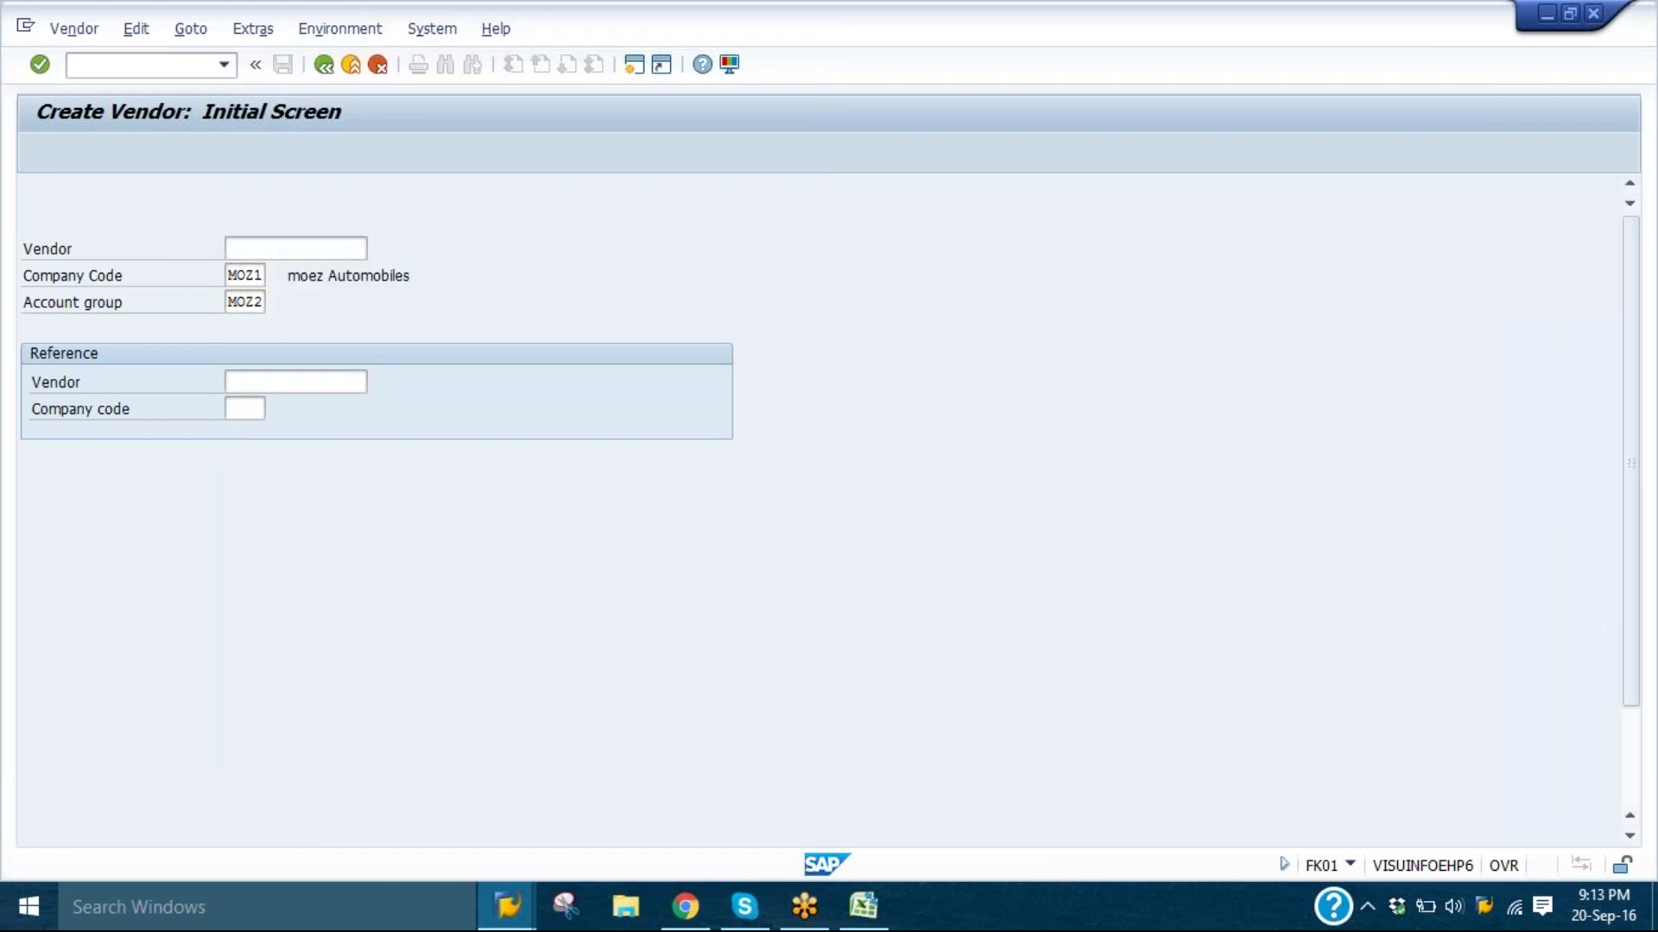
key("Return")
- Enter the vendor name admin vendor 1 and the city rawalpindi in the address data
left_click(380, 329)
type("admin v")
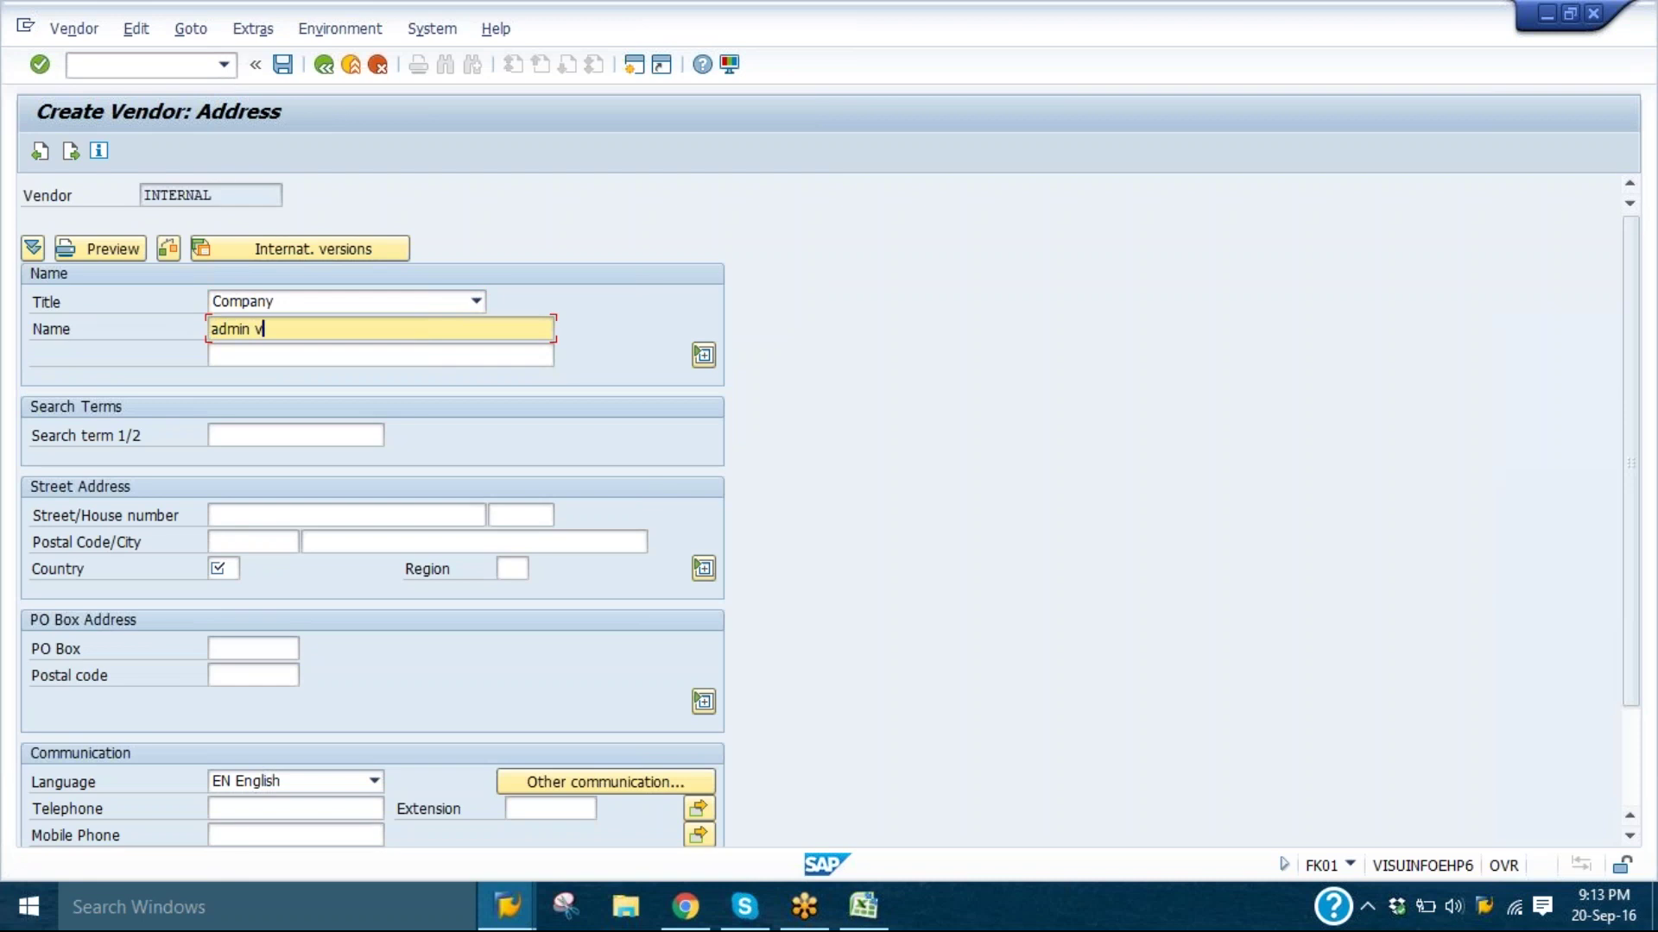
type("endor 1")
left_click(334, 546)
type("rawa")
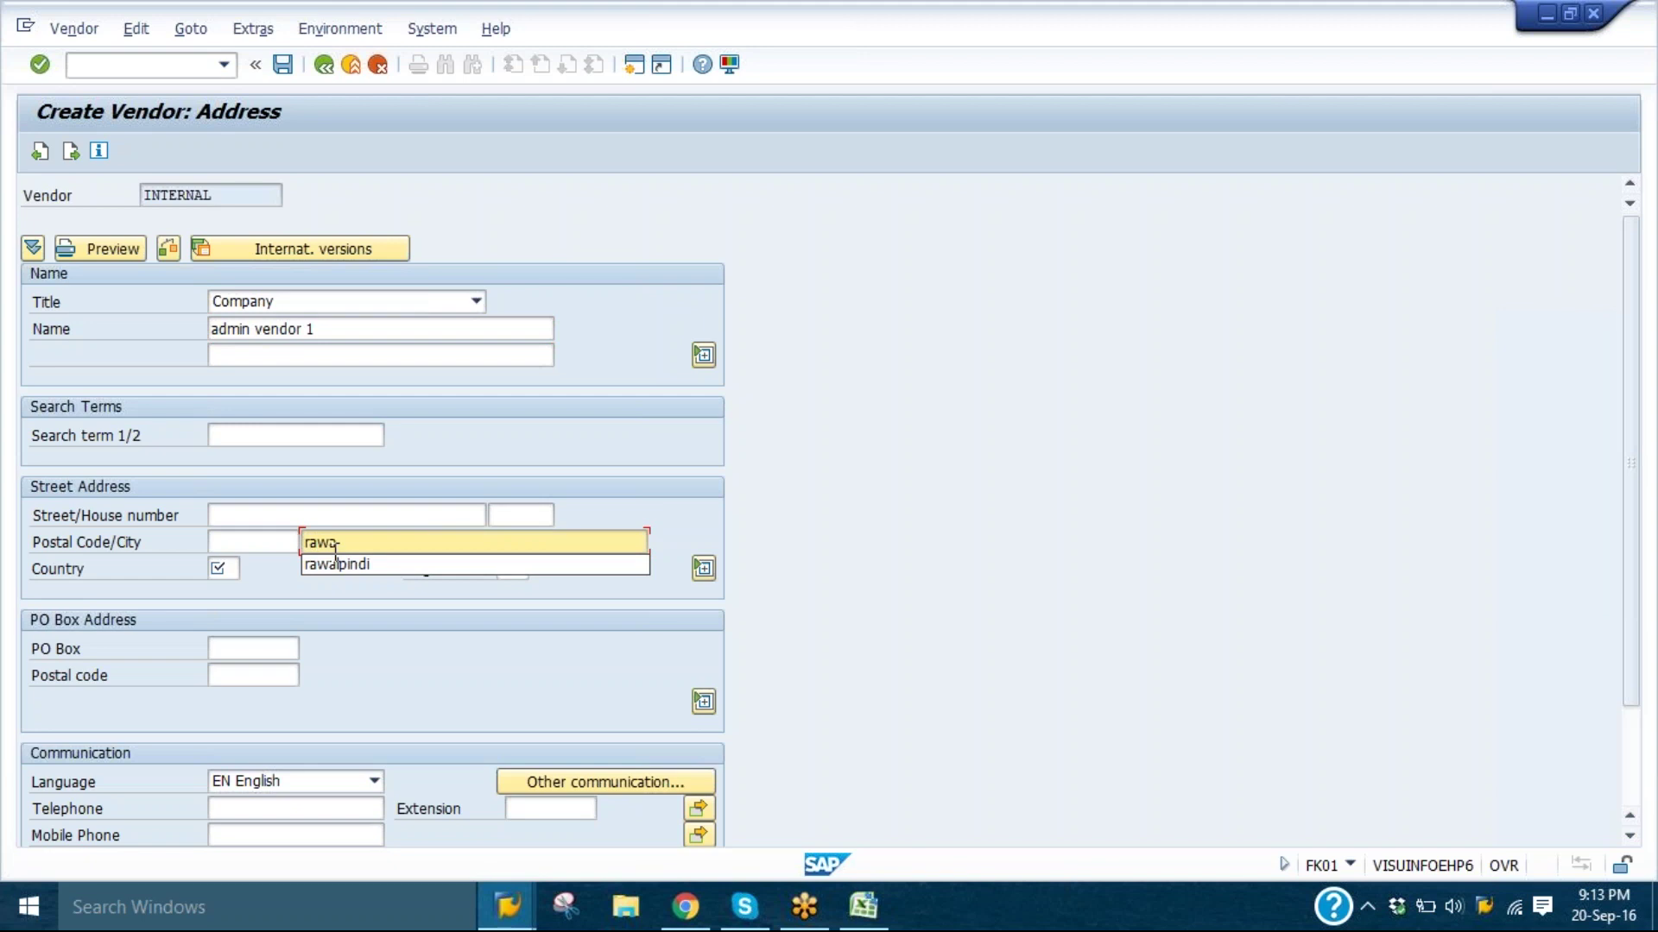
left_click(337, 566)
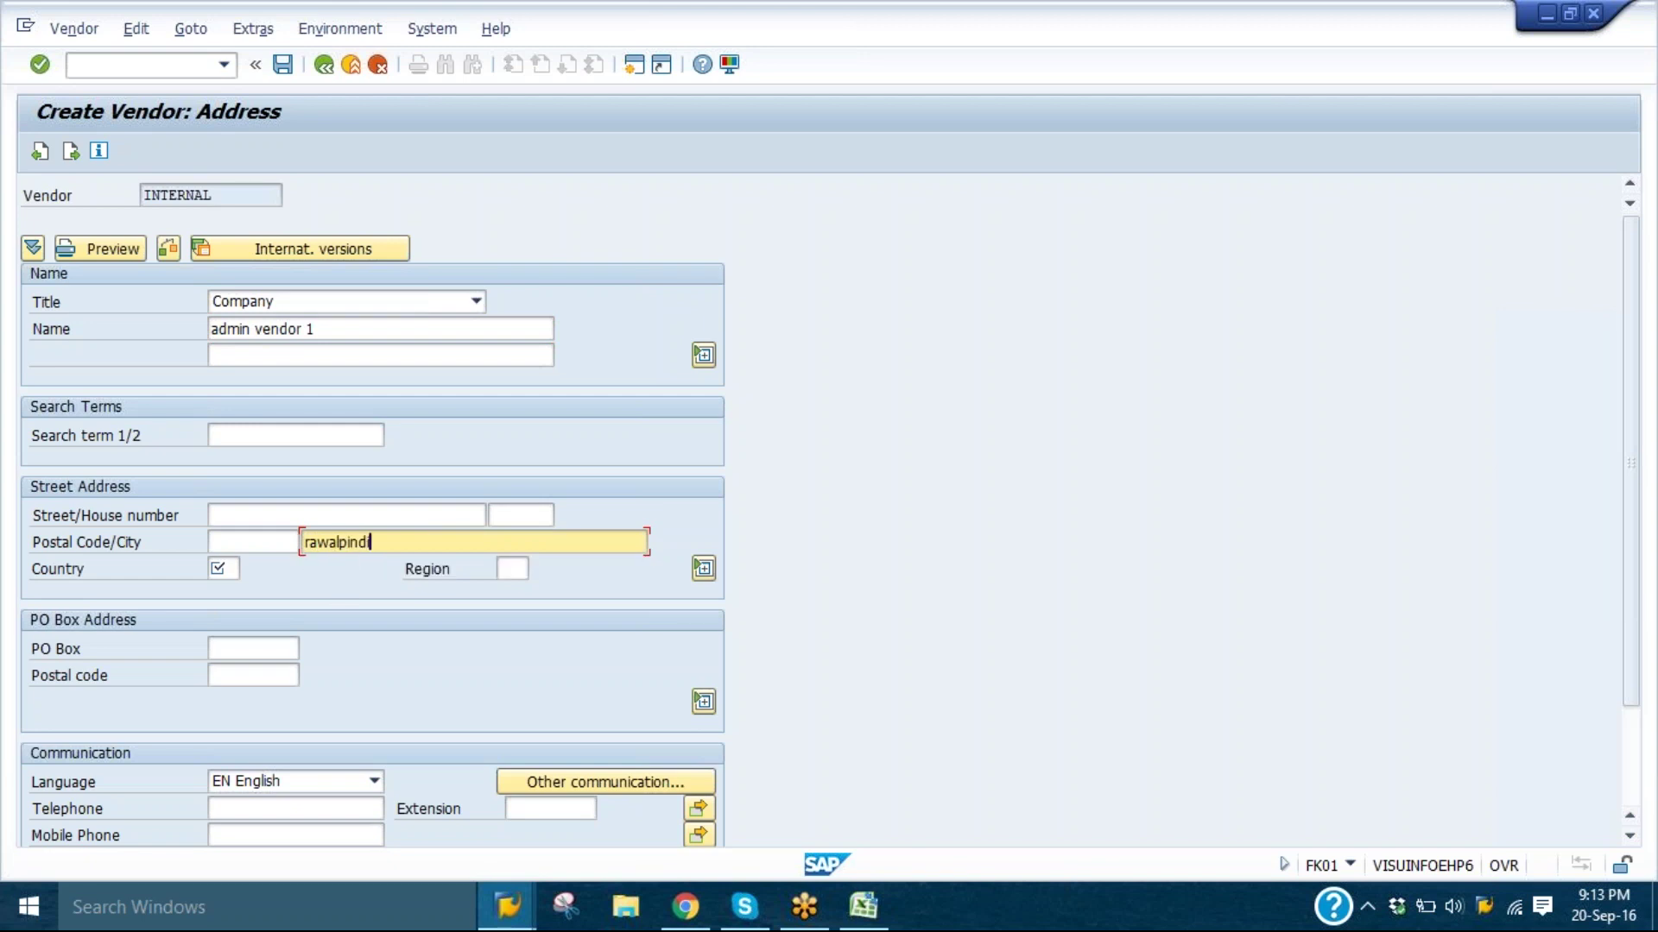
- Set the vendor's country to IN and look up the regions available for it
left_click(237, 561)
type("in")
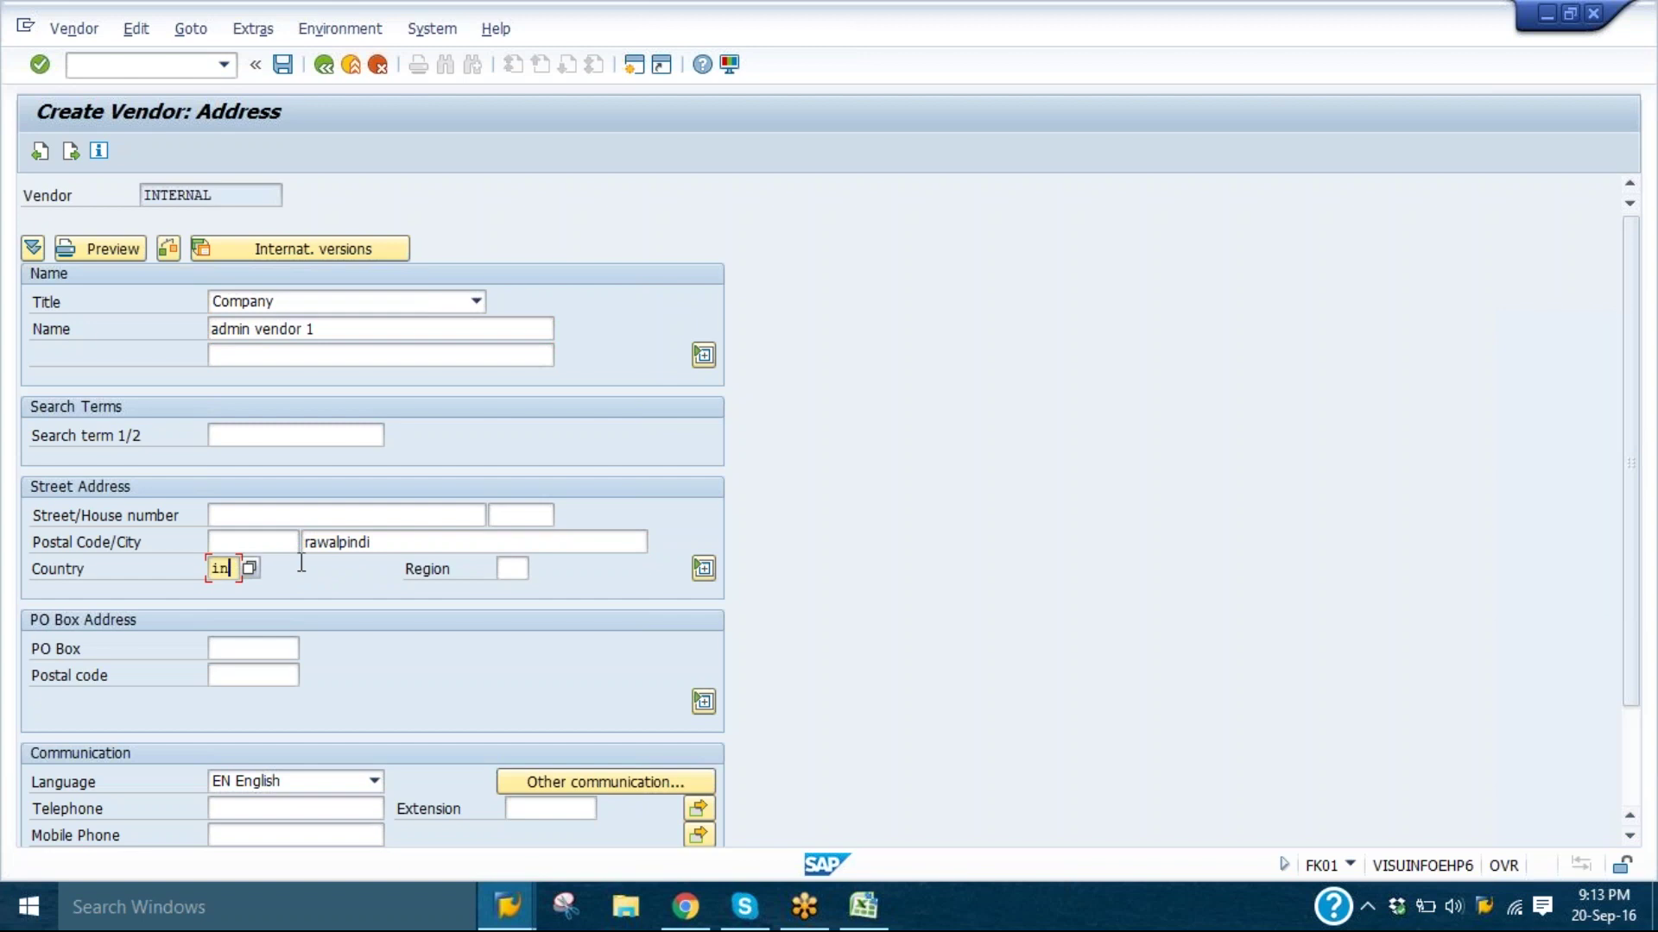
left_click(506, 577)
left_click(537, 567)
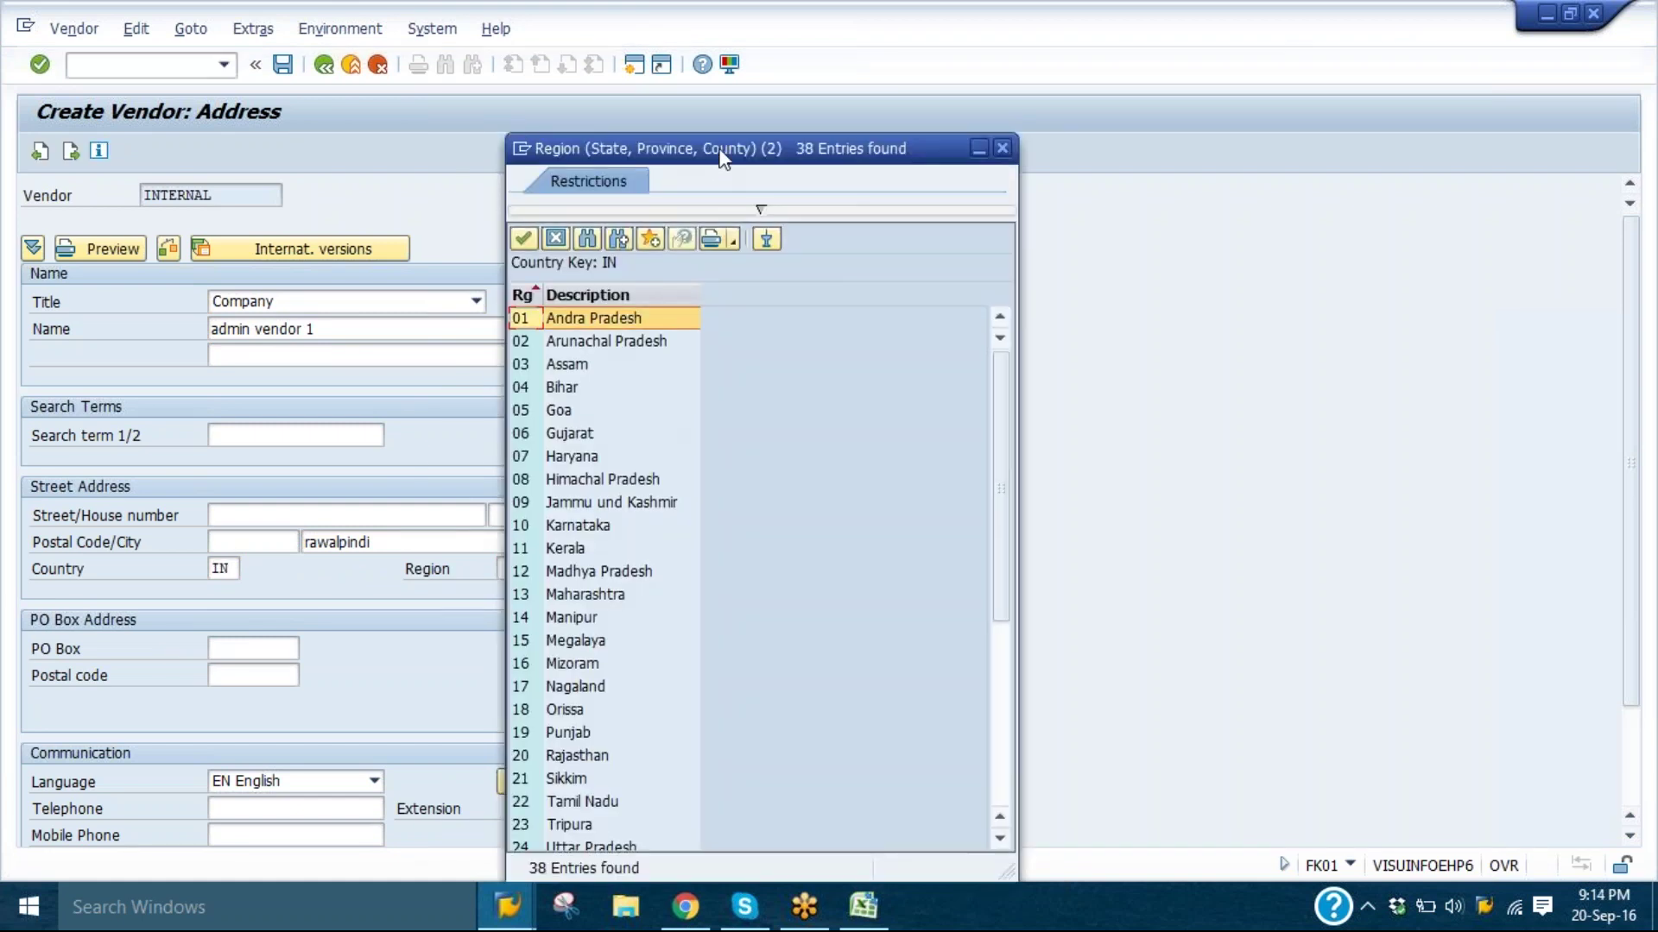
left_click_drag(732, 148, 823, 52)
- Change the vendor's country to PK and confirm the address data
left_click(234, 567)
key("BackSpace")
key("BackSpace")
type("pk")
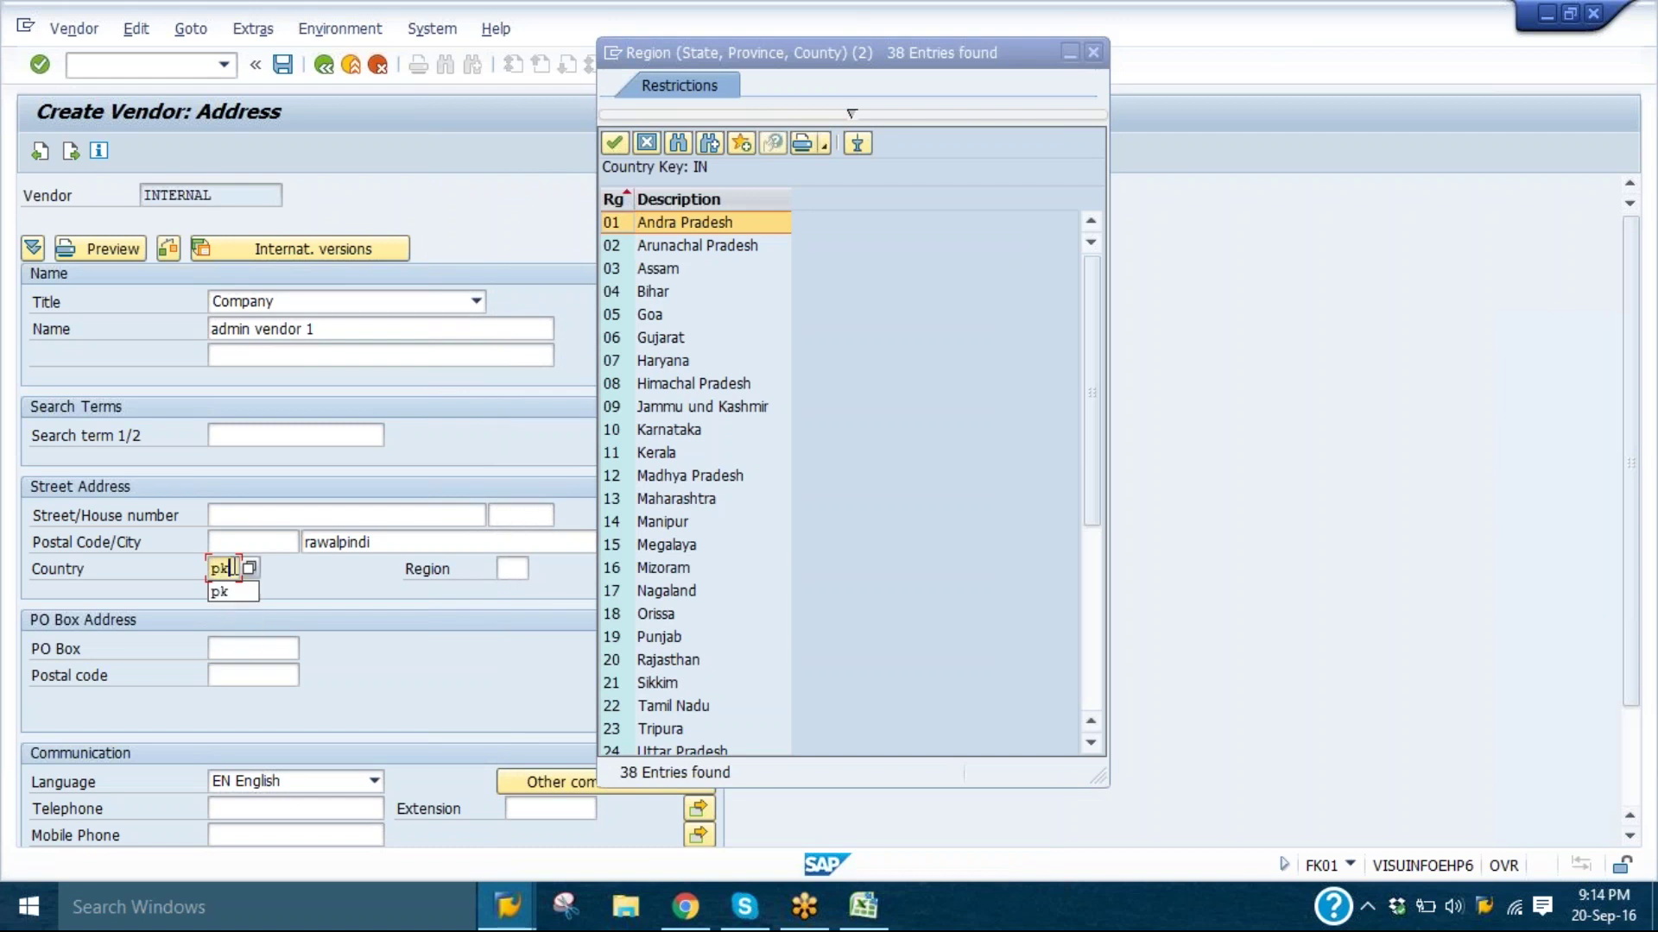
key("Return")
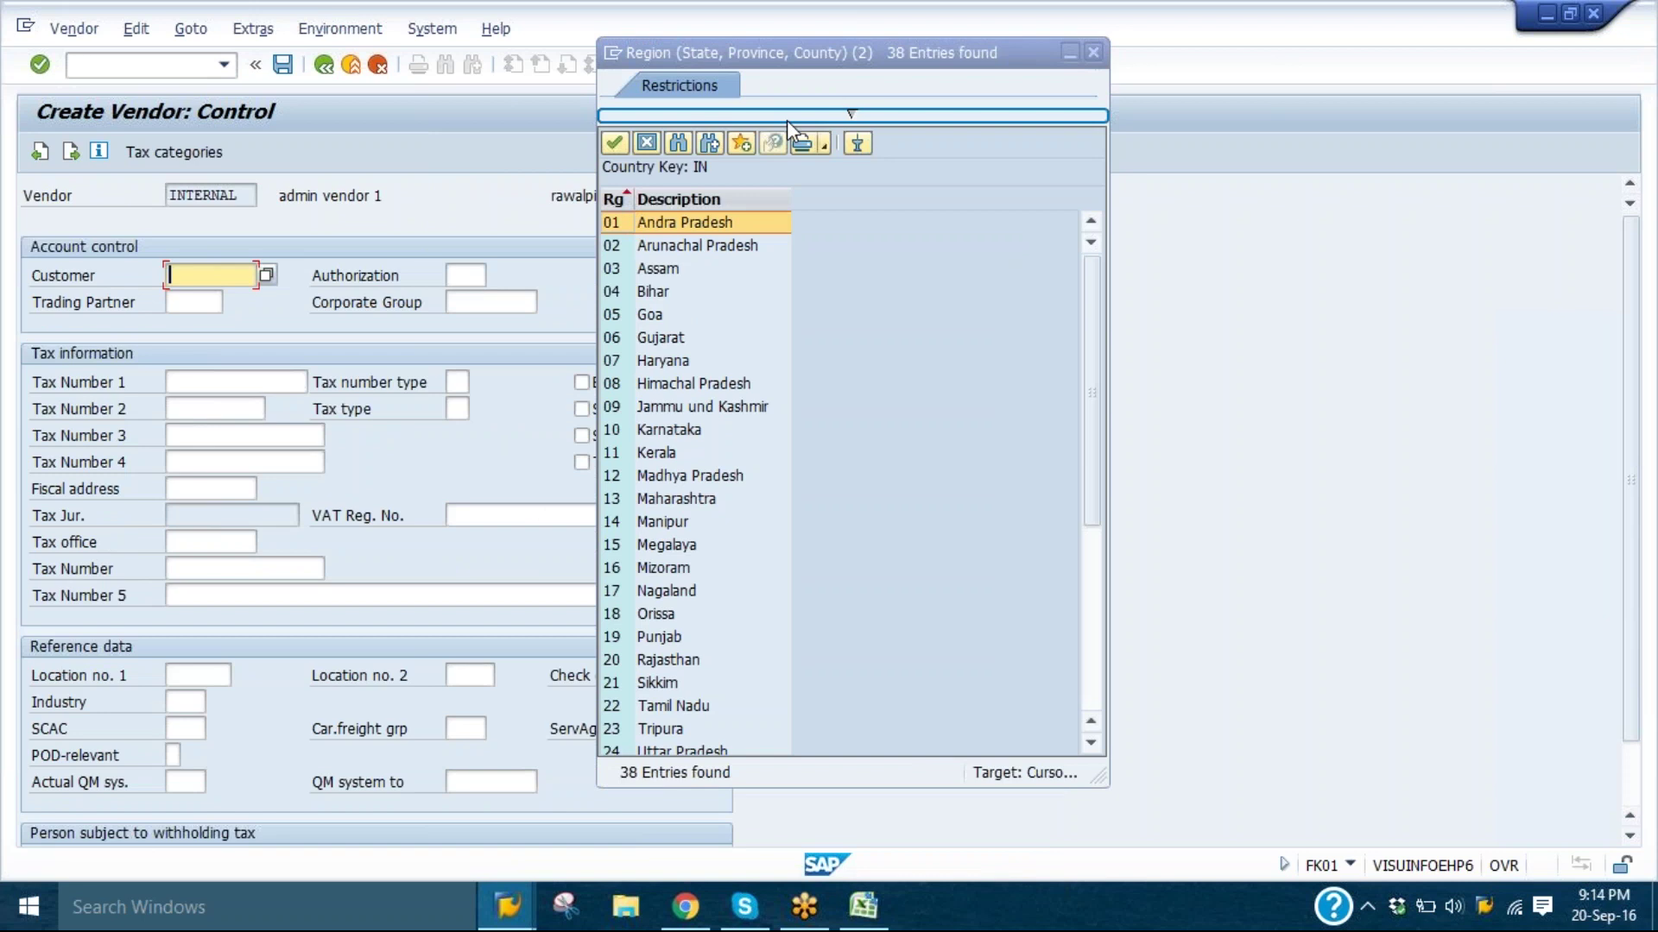
- Look up regions for country key PK, then return to the address data and check the region list again
left_click(785, 121)
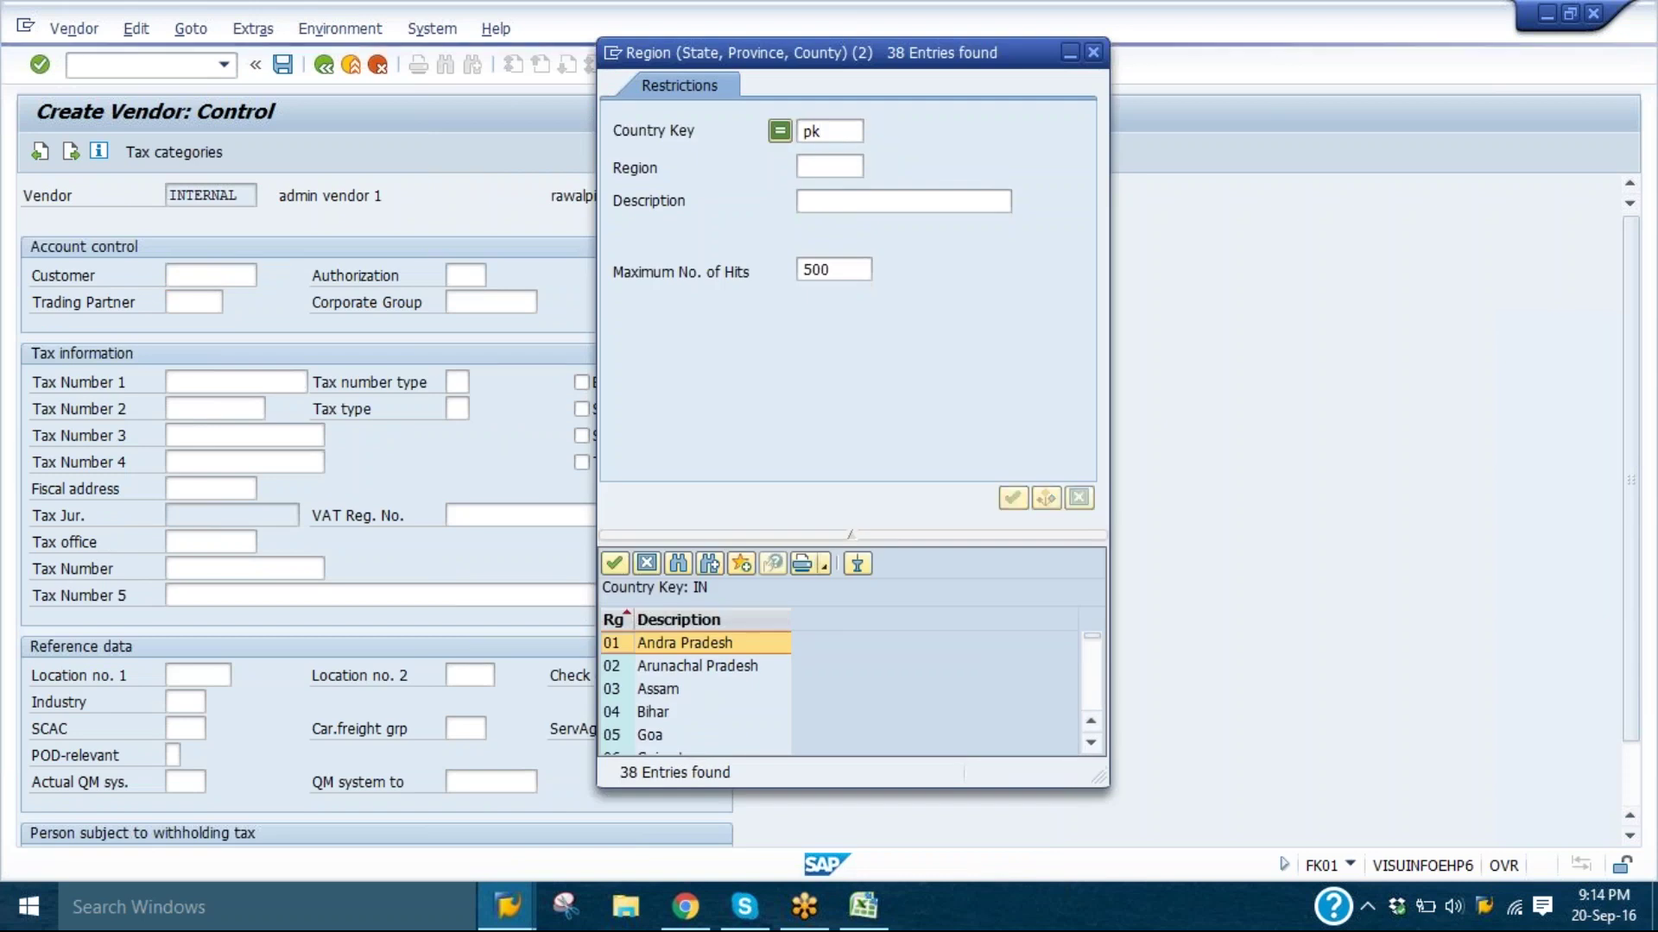
key("Return")
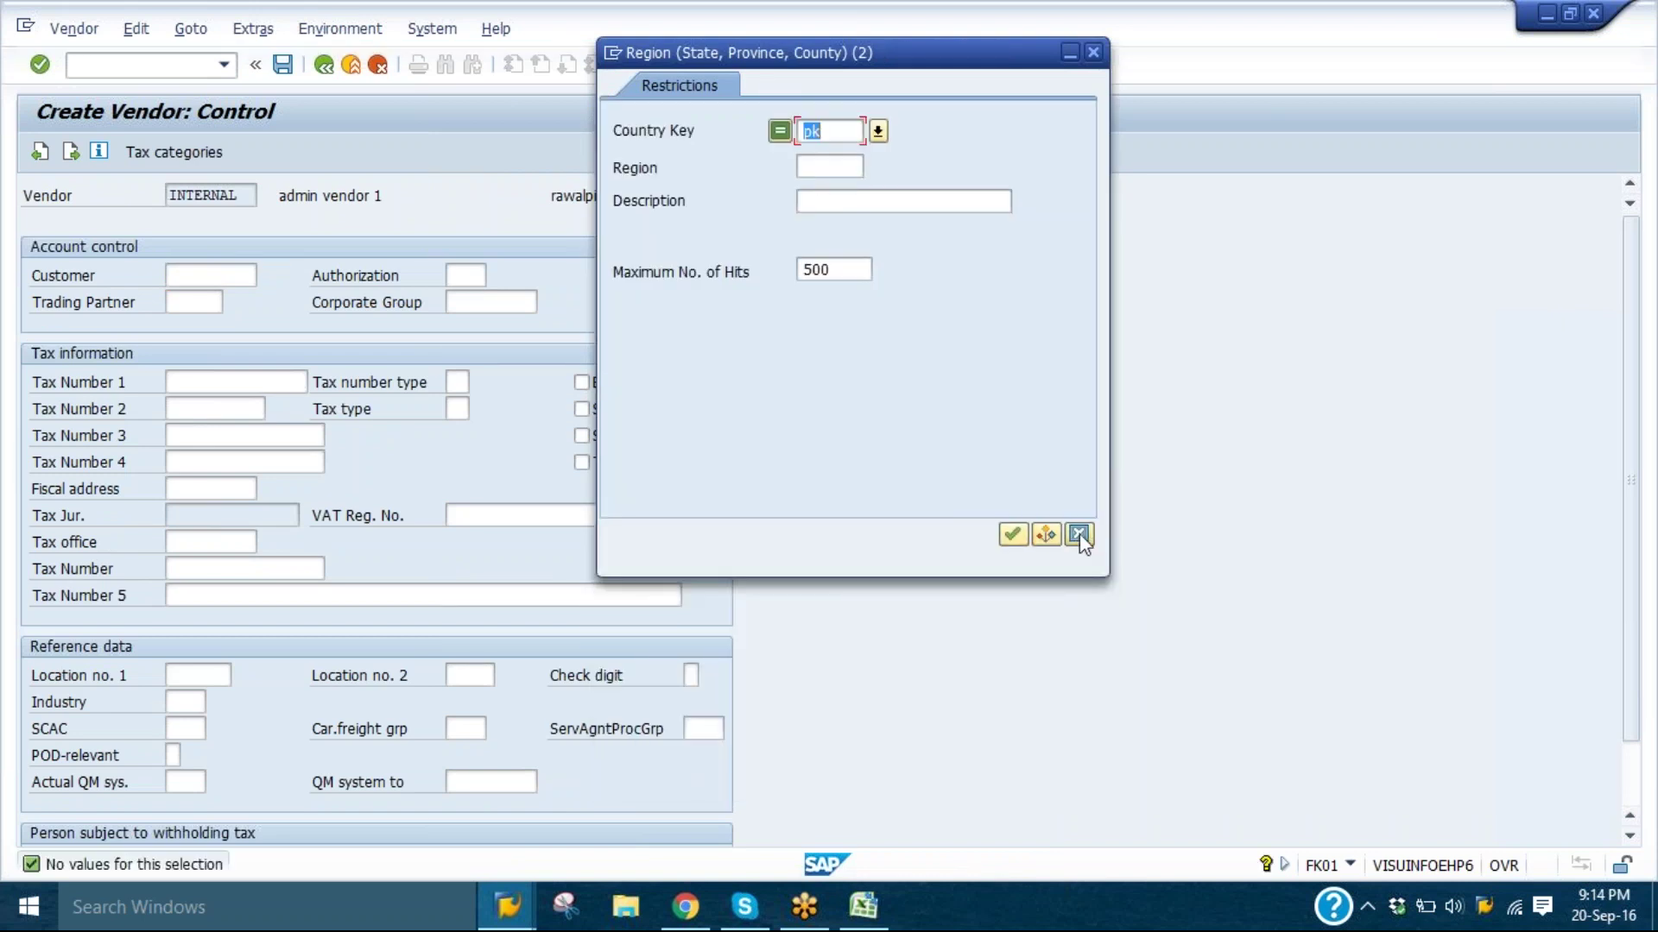
key("Escape")
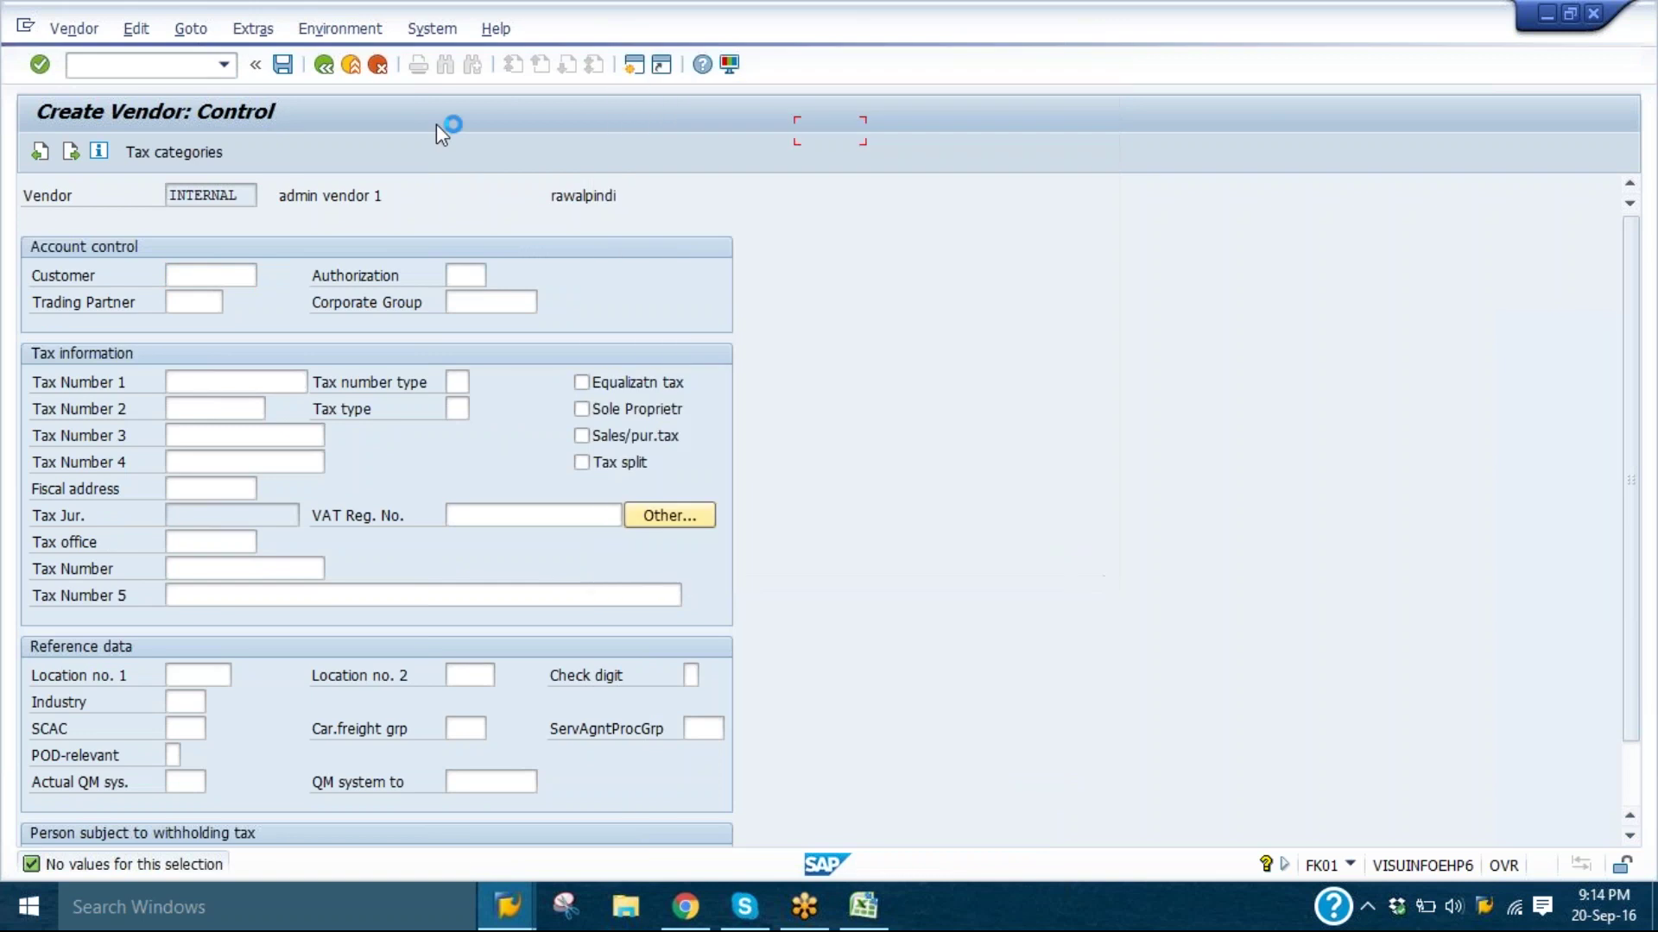
left_click(41, 152)
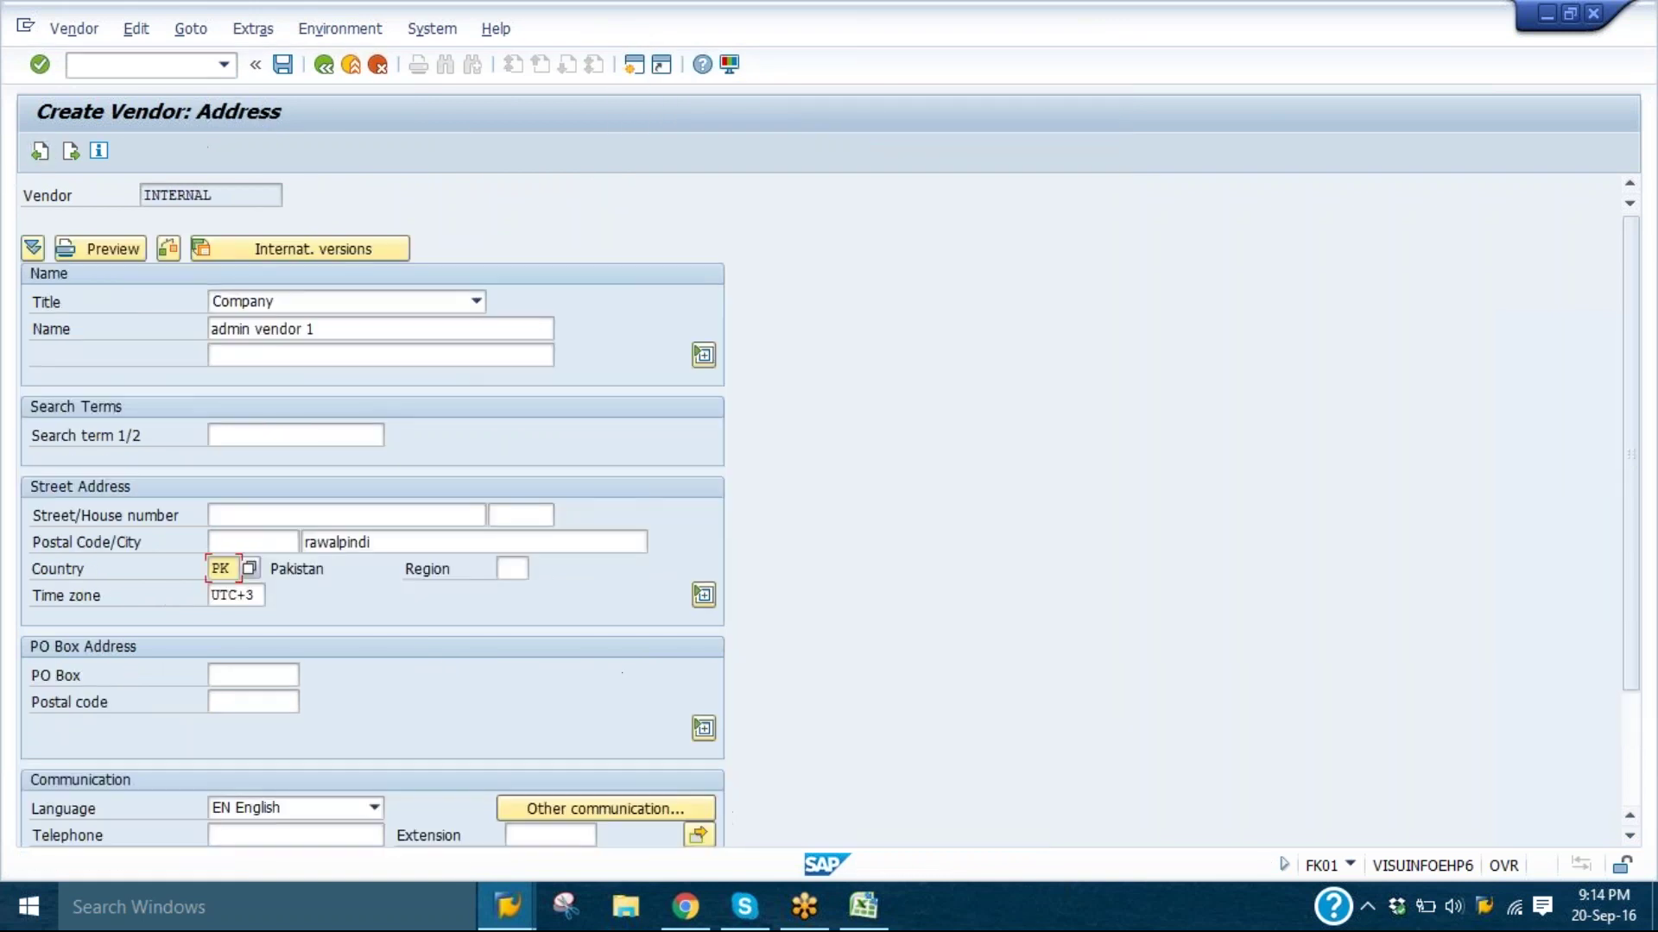
left_click(509, 569)
left_click(538, 568)
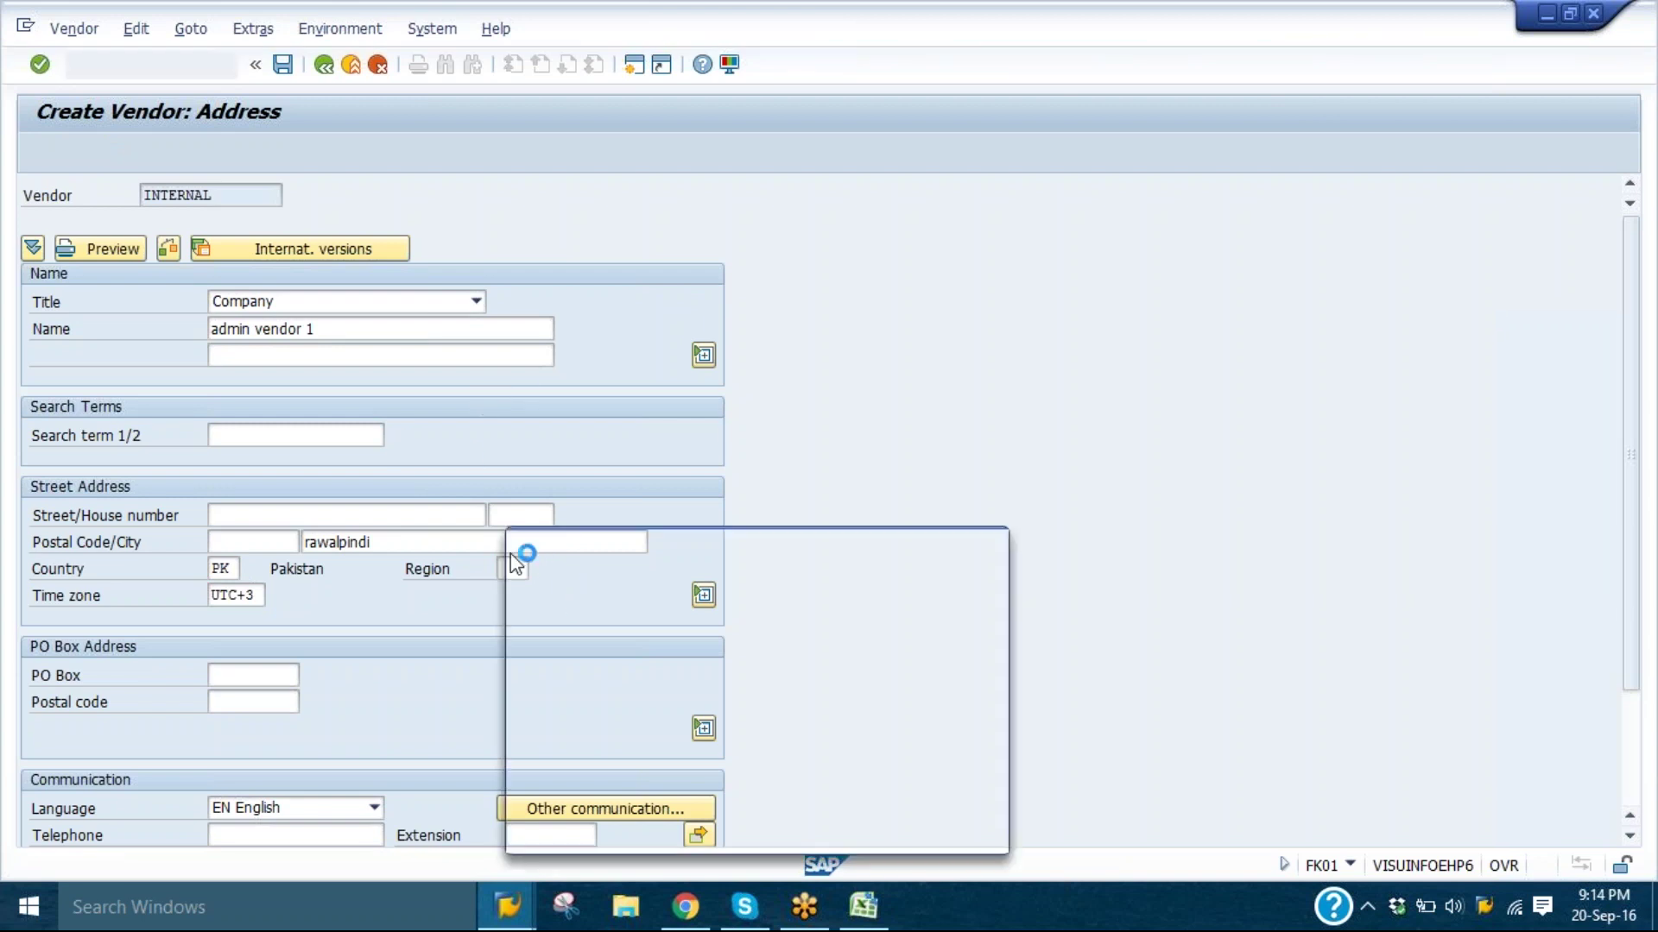
left_click(977, 813)
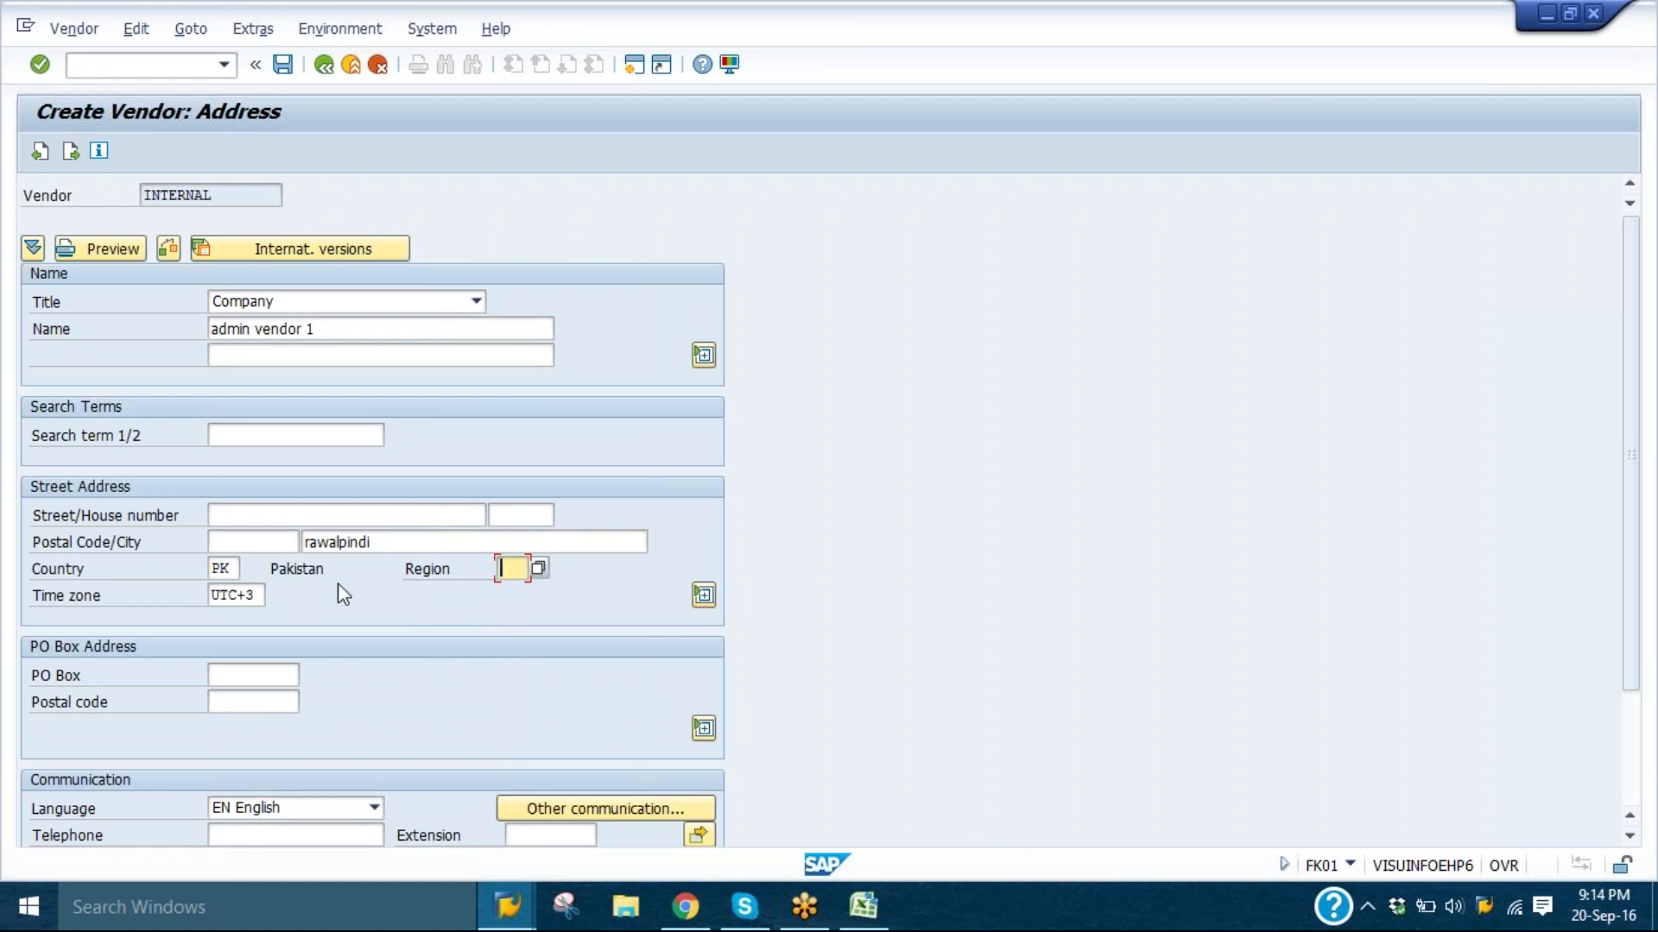
- Proceed past the vendor's address, control data and bank details to the contact persons, leaving the optional fields blank
key("Return")
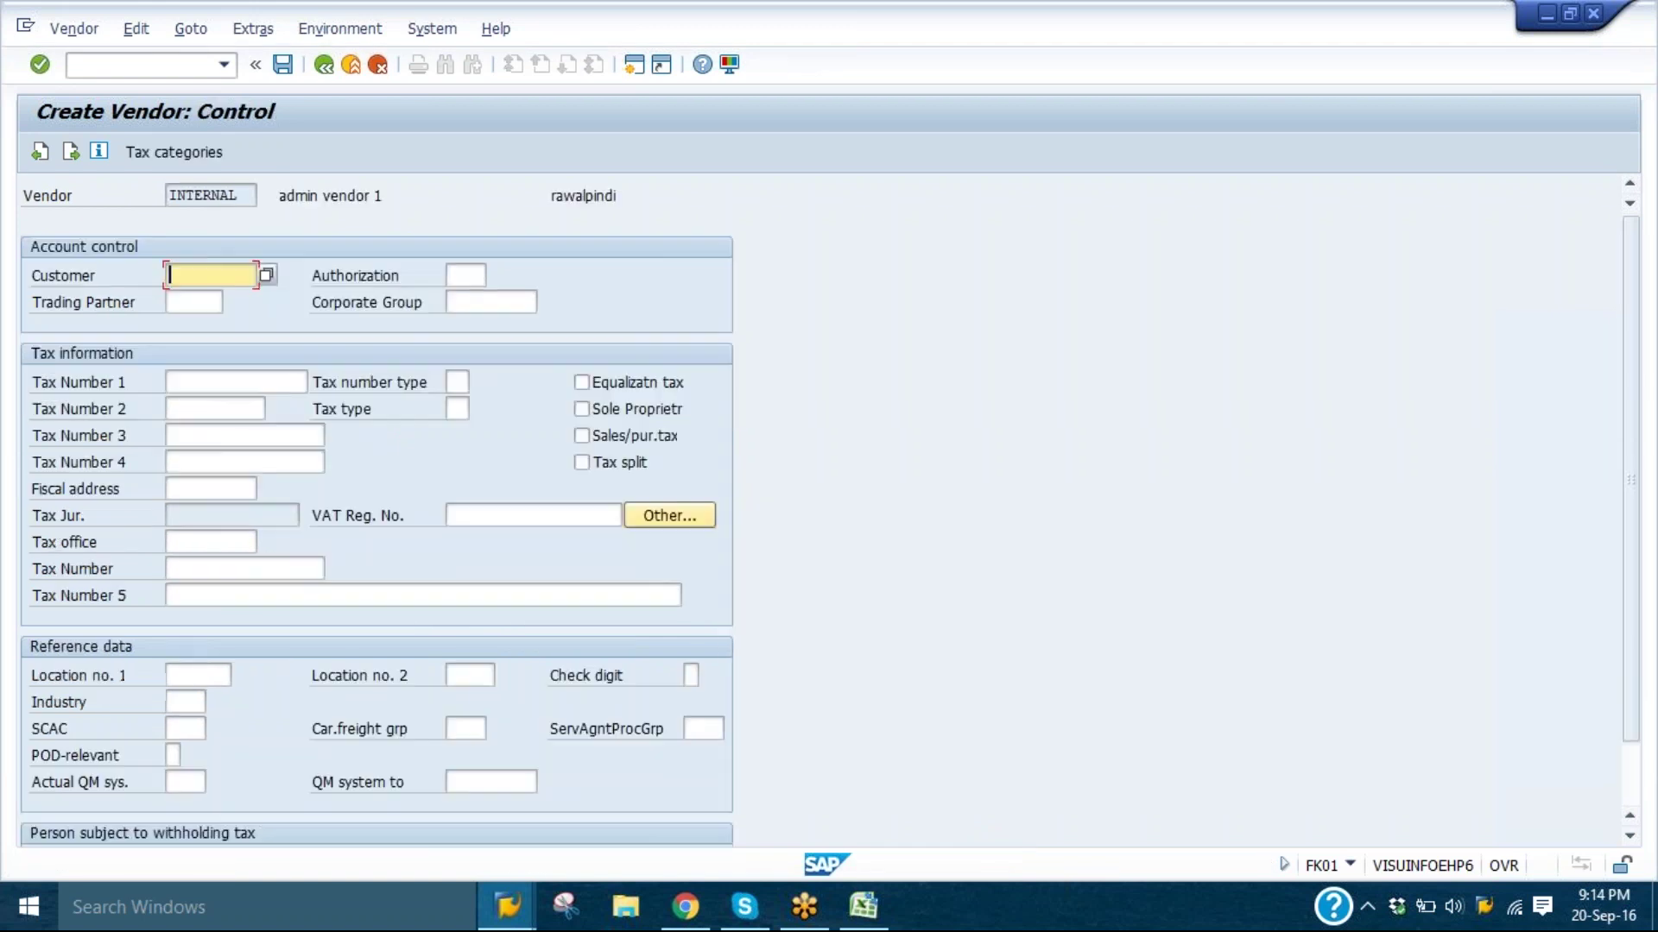
key("Return")
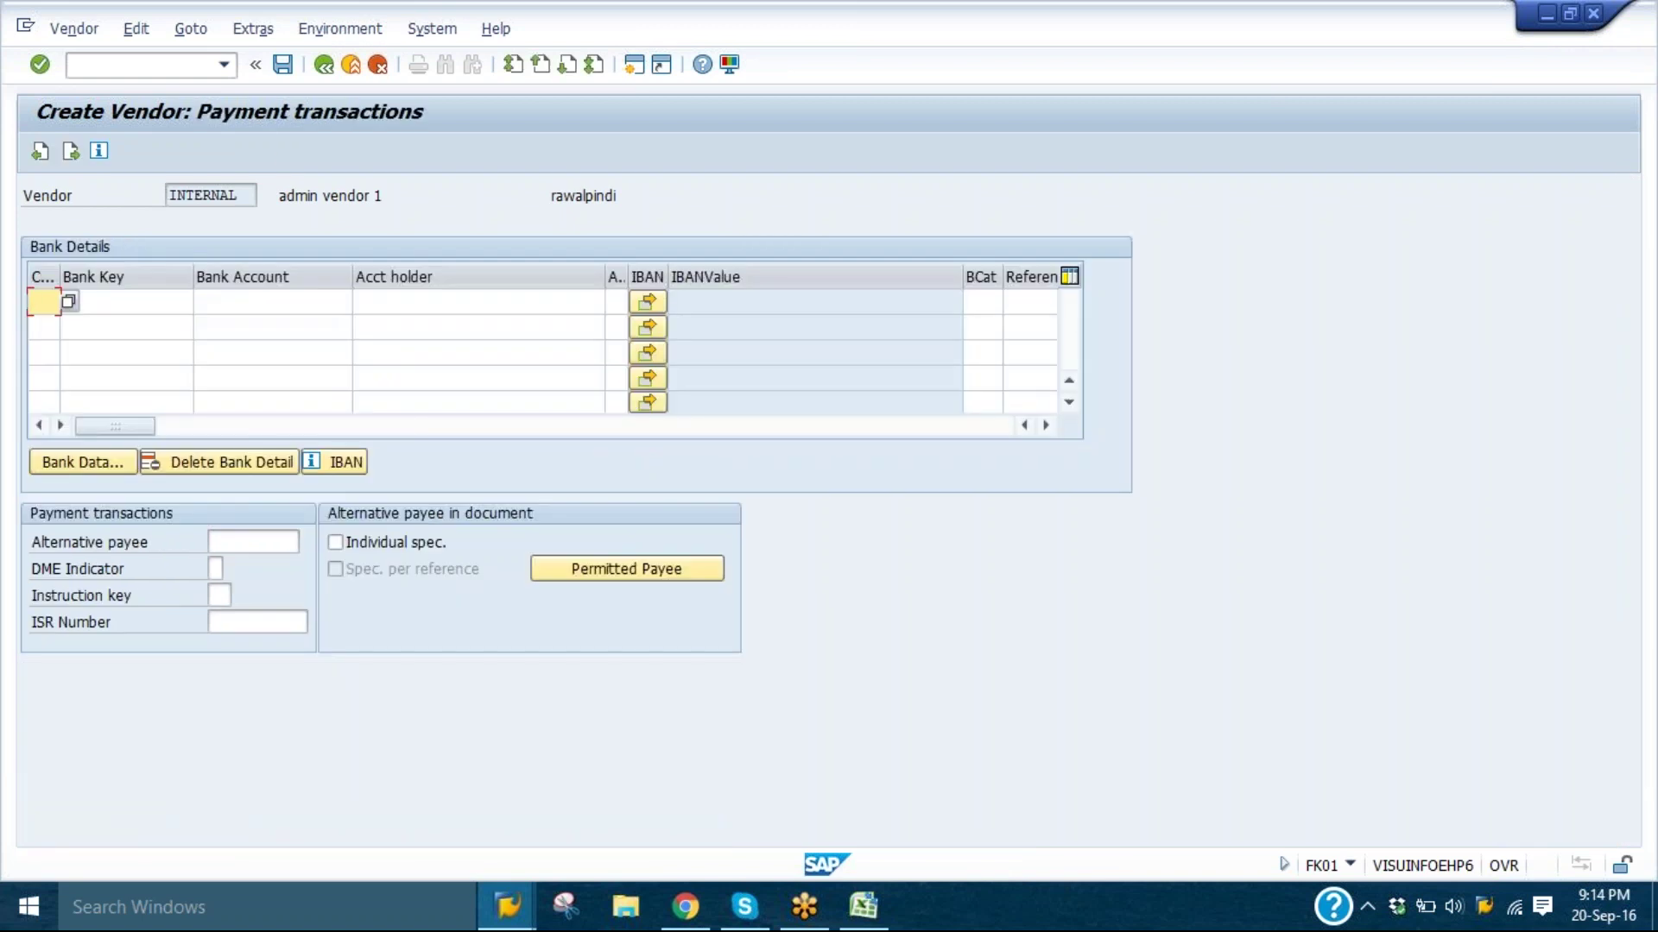
left_click(104, 302)
key("Return")
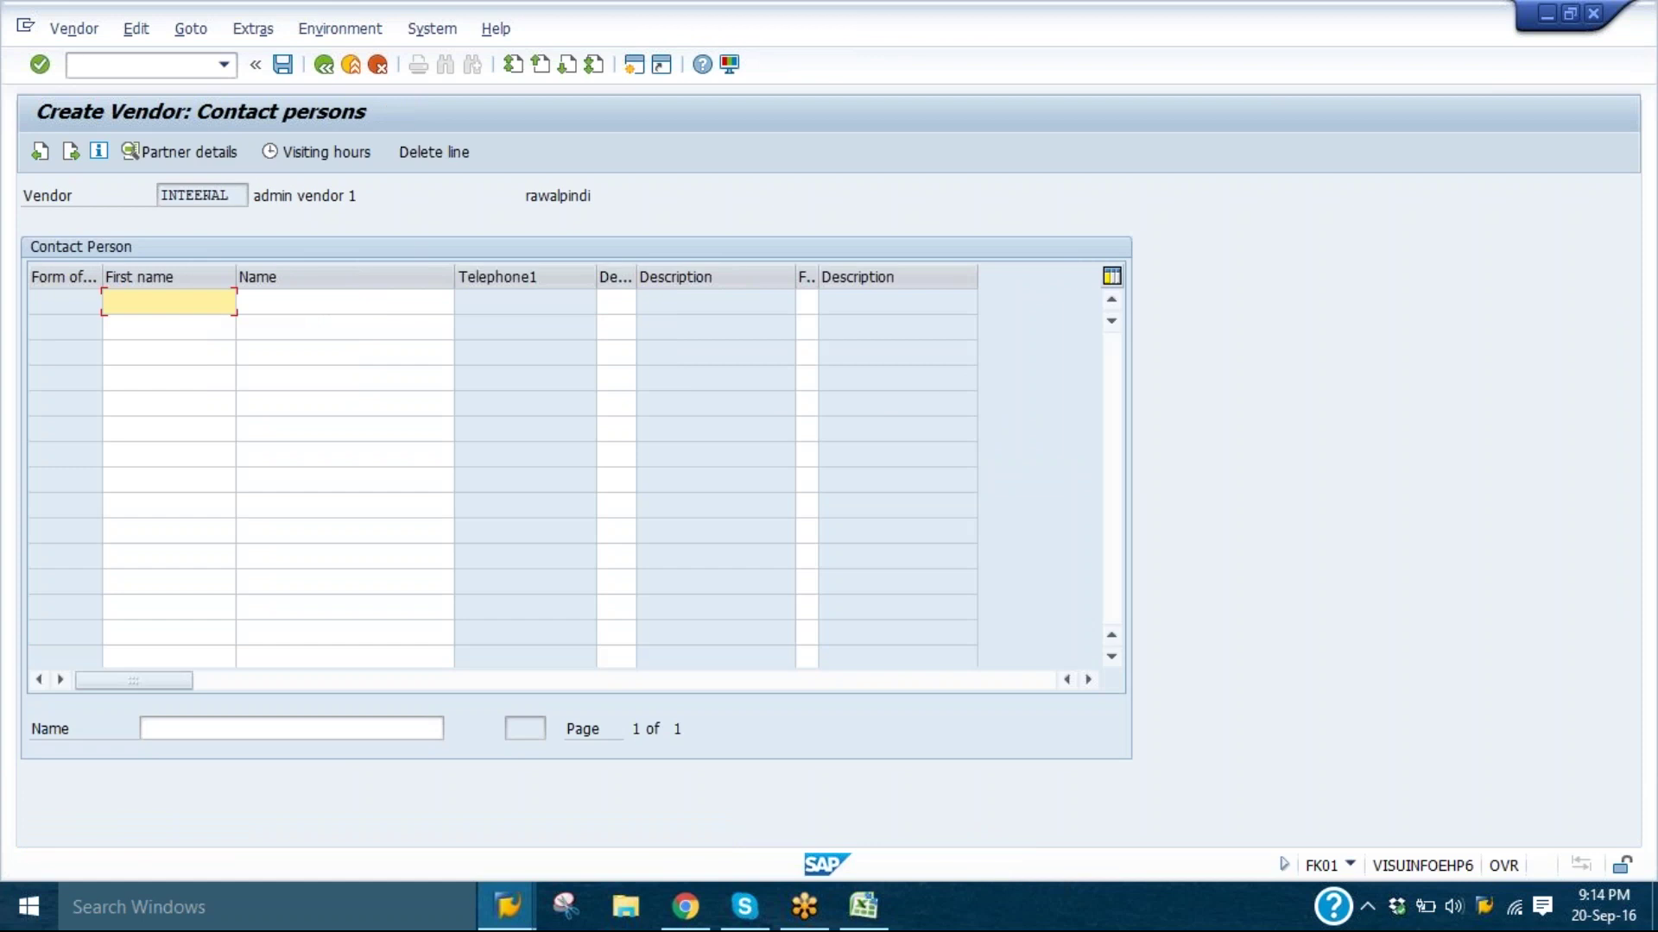
- Enter a contact person's first name and last name, and proceed to the accounting information
type("hgh")
key("Tab")
type("gjgj")
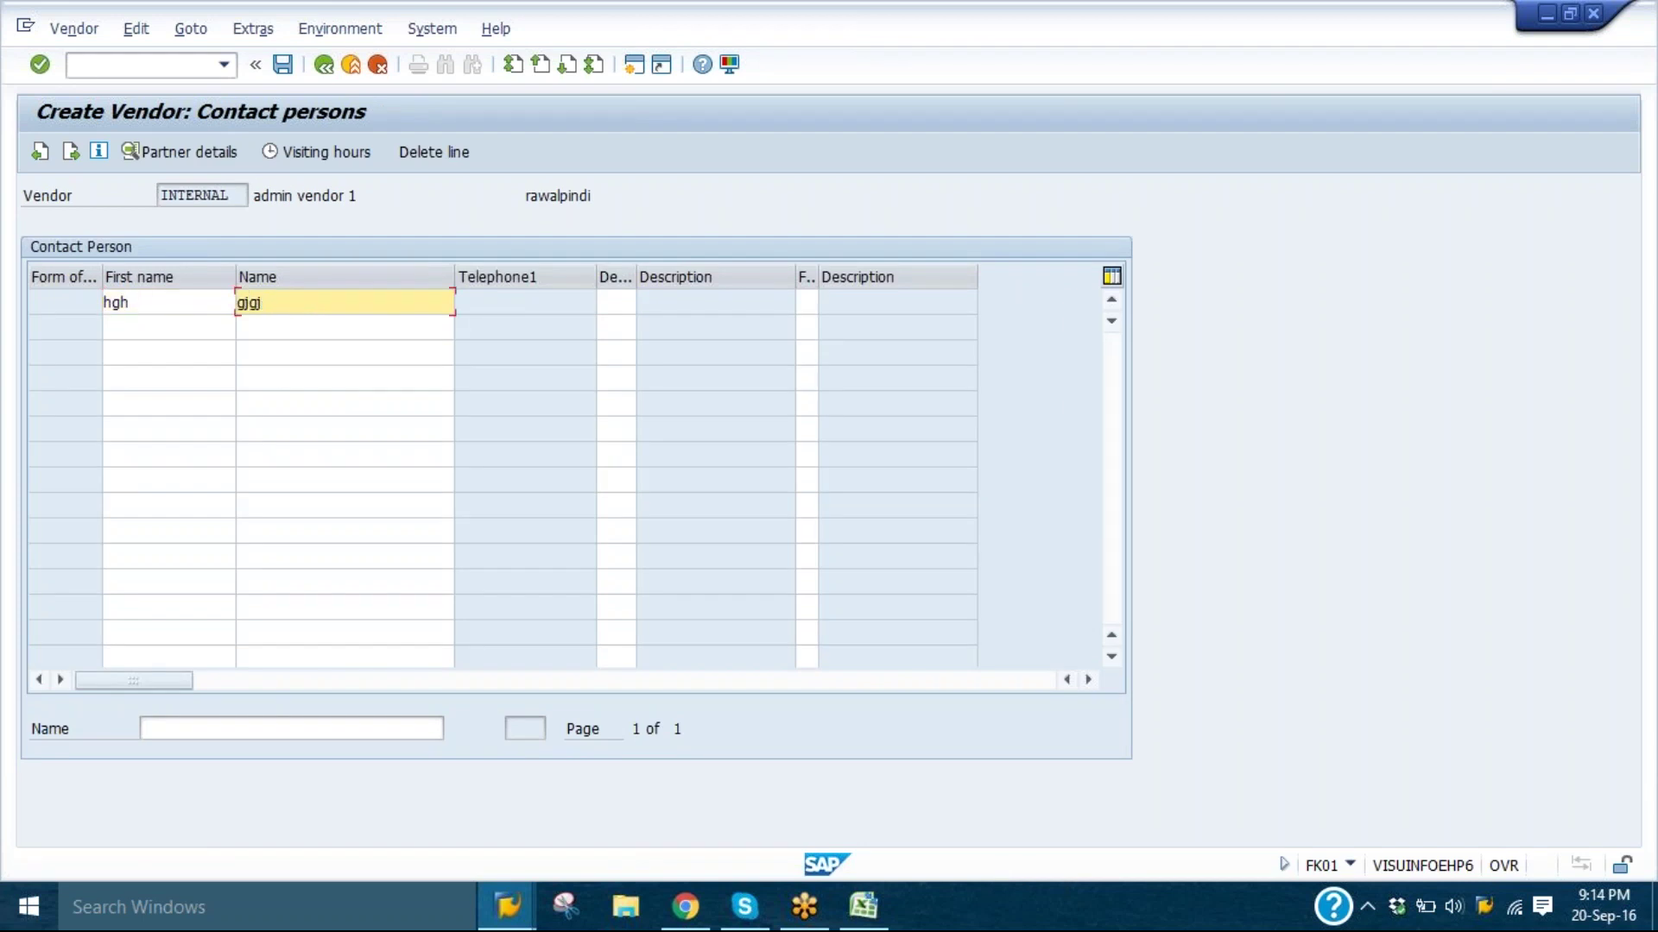
key("Return")
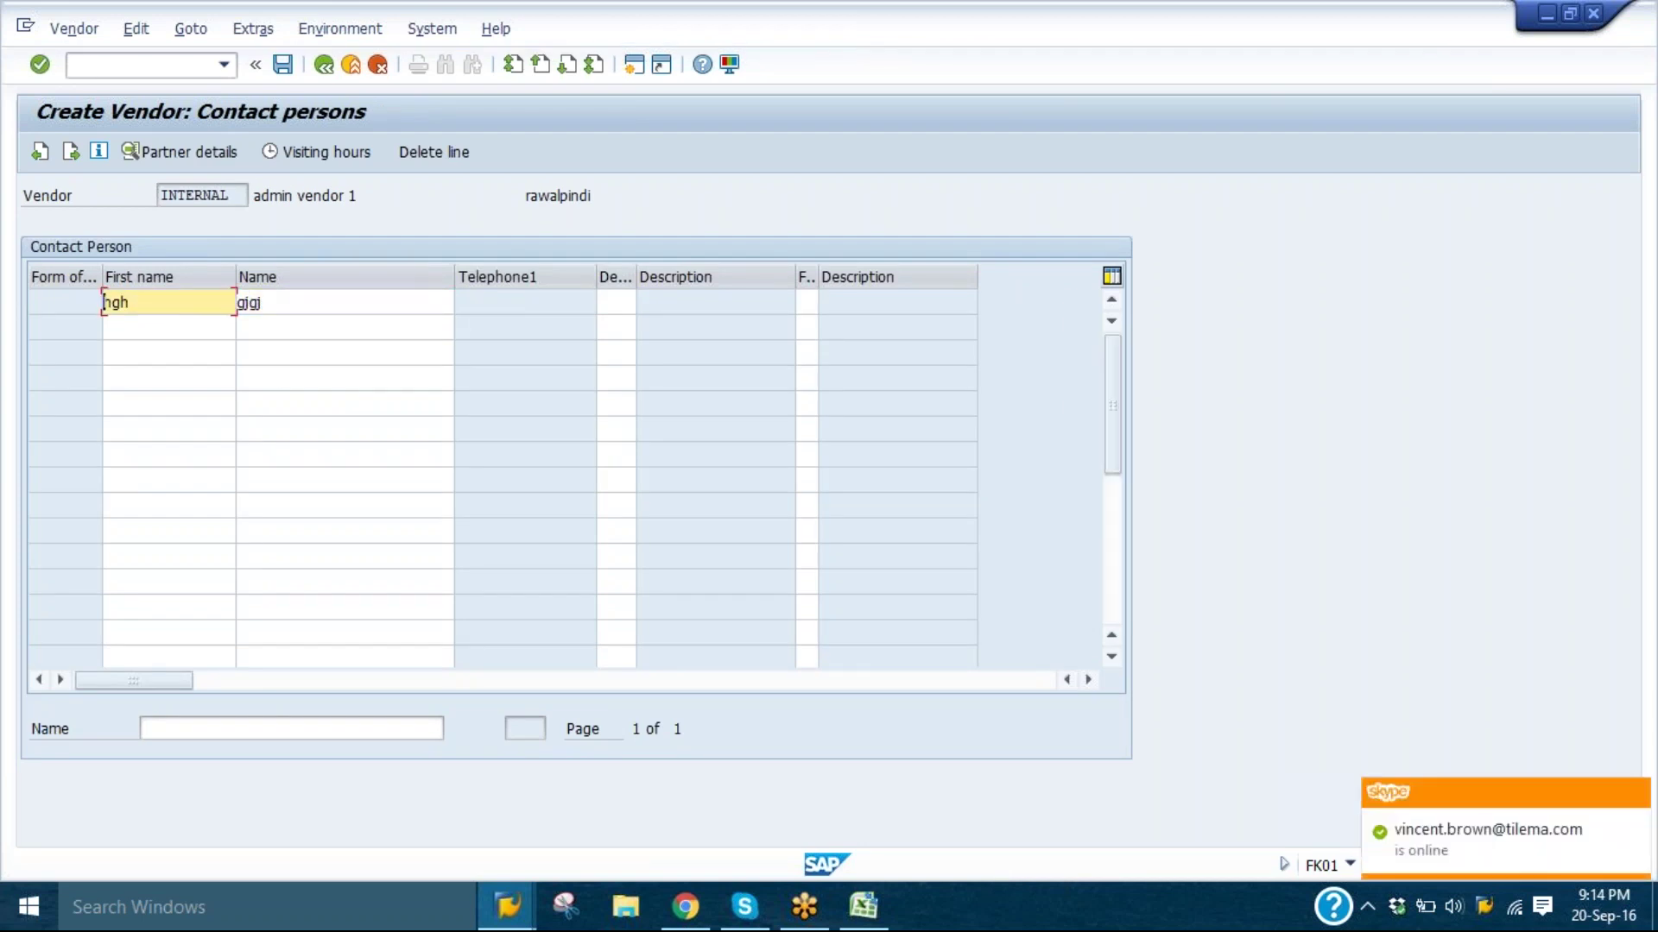
key("Return")
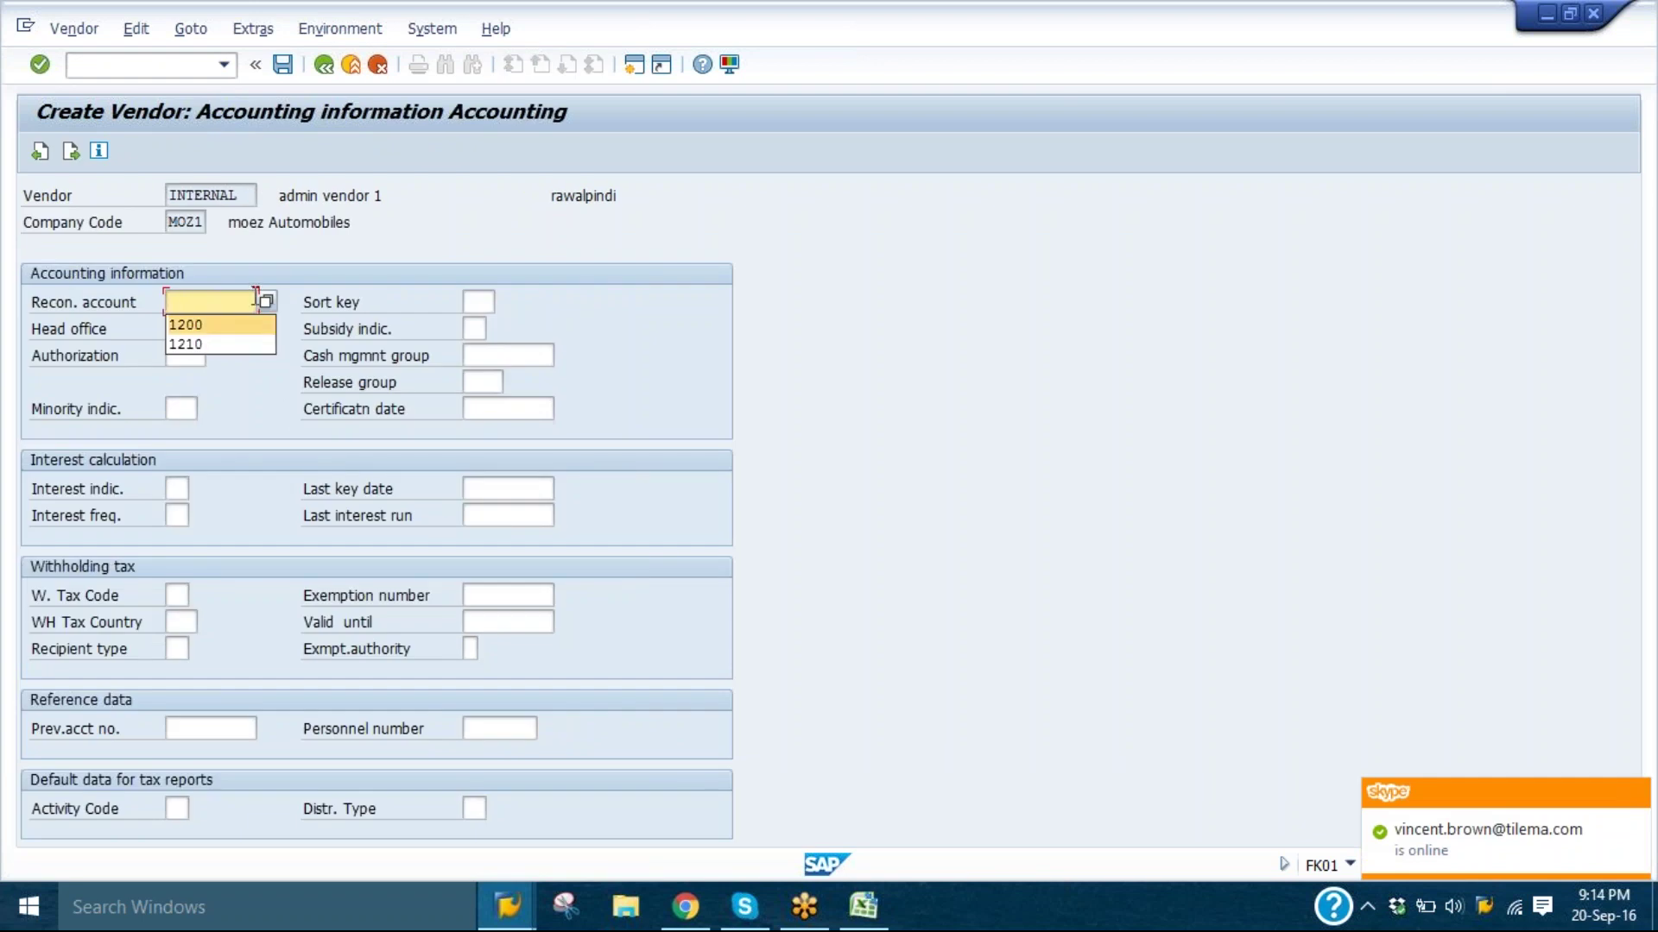
- Set the reconciliation account to 1200 Vendor - general and the sort key to 001
left_click(268, 302)
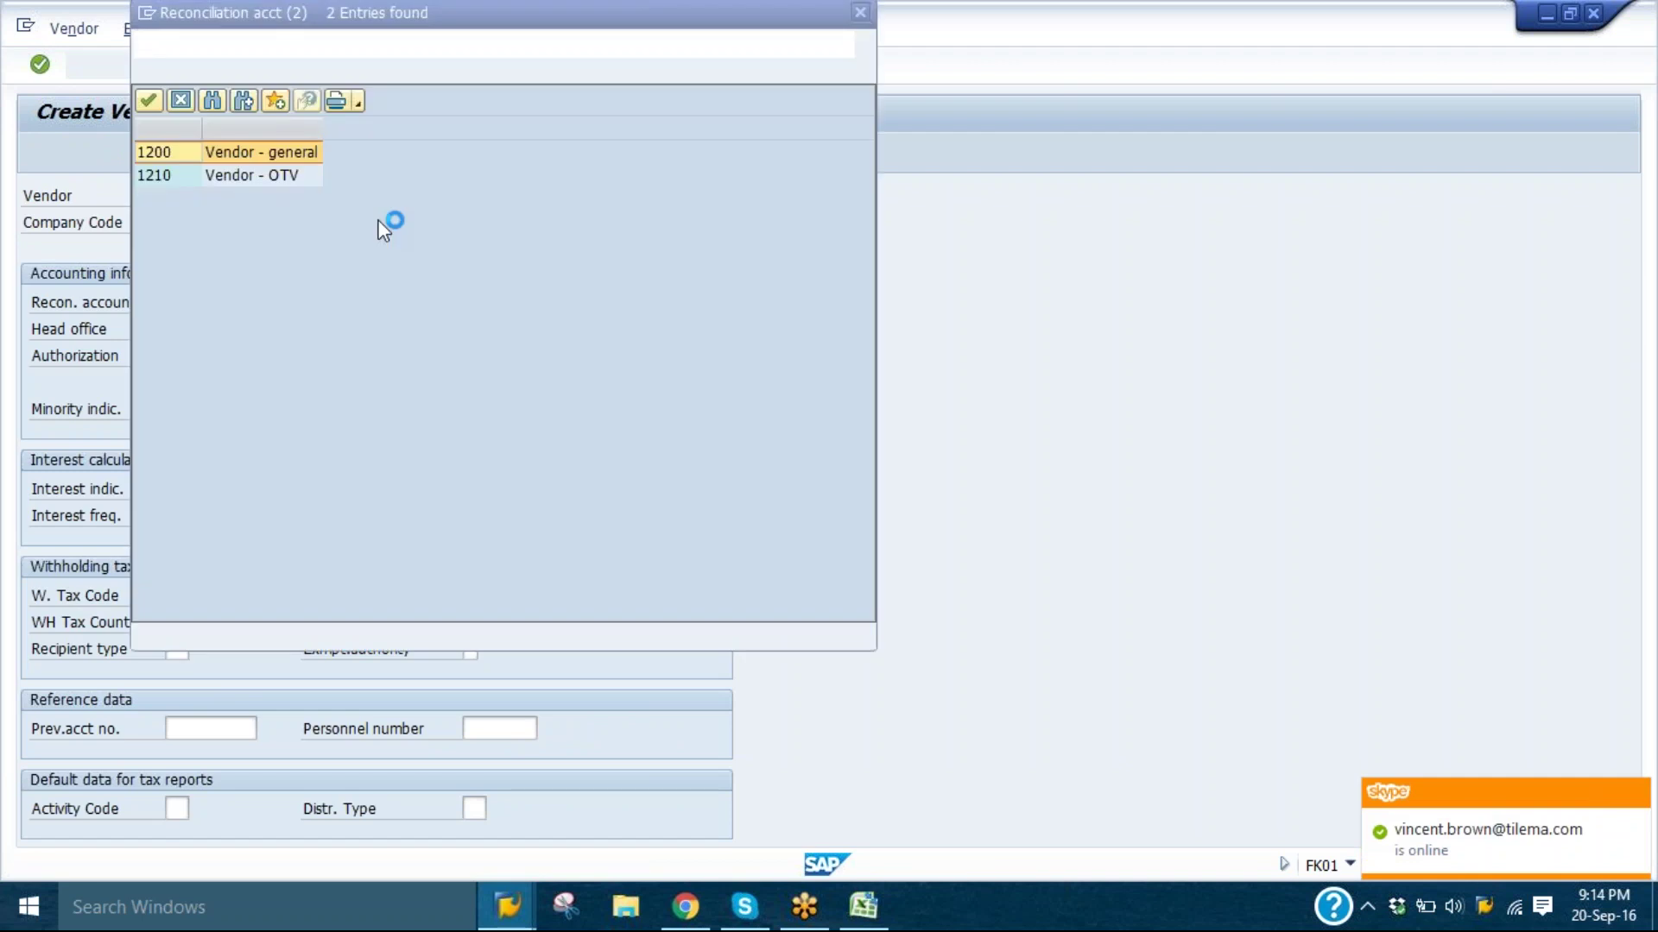
double_click(259, 155)
left_click(480, 302)
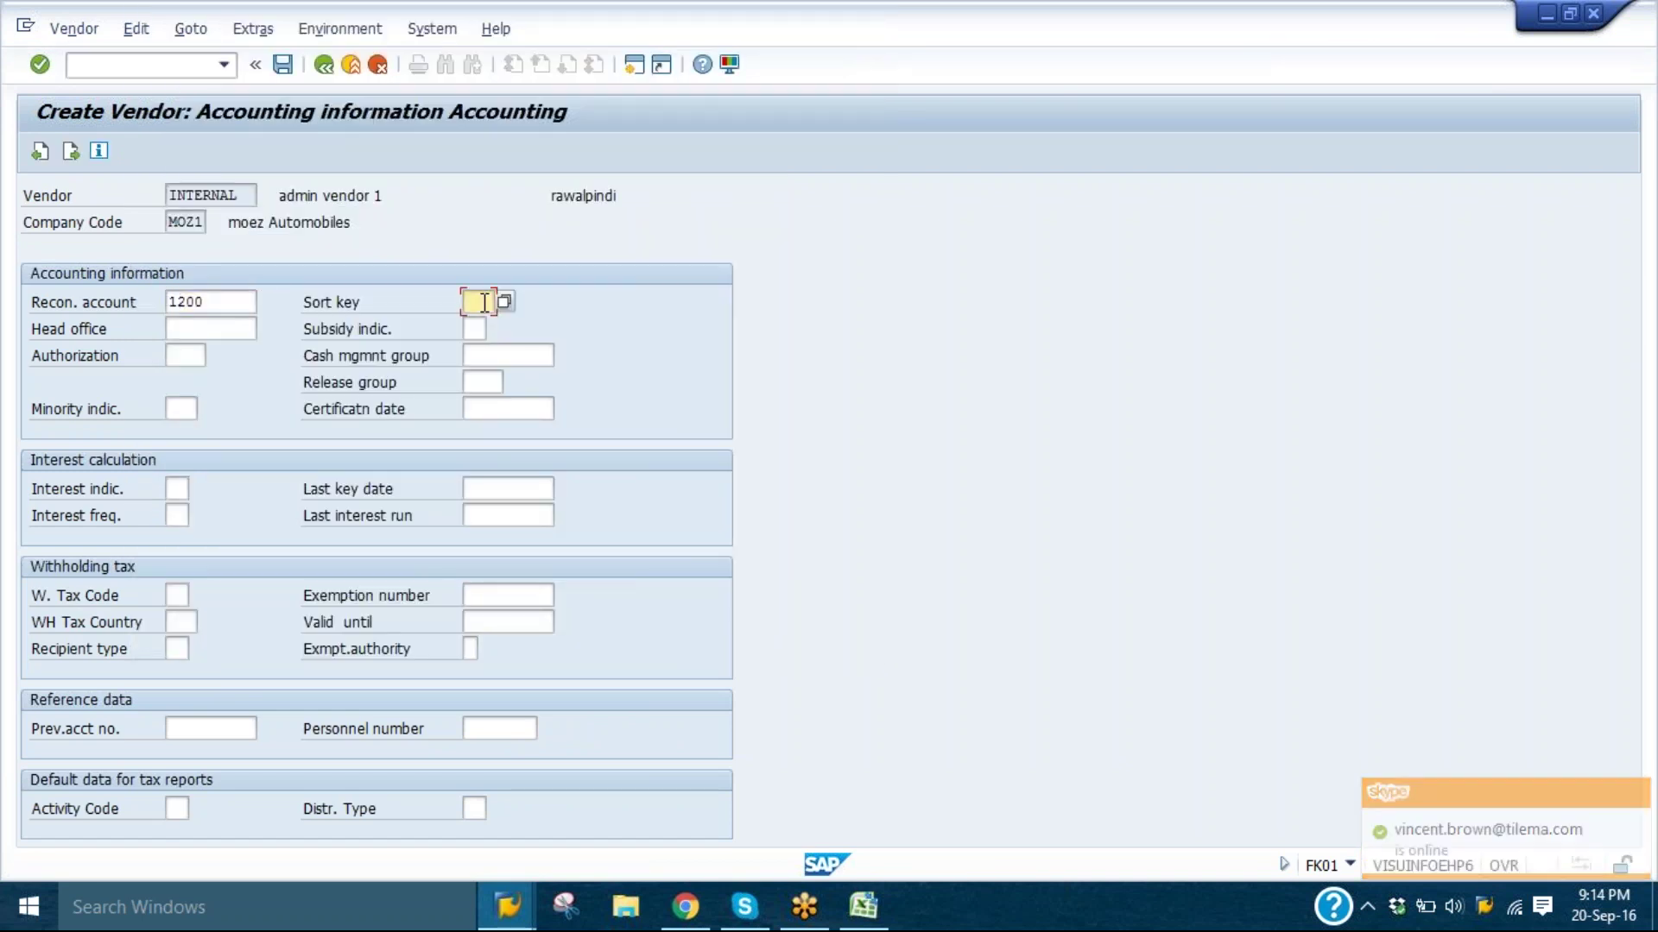
left_click(482, 302)
key("Down")
key("Down")
key("Return")
key("Tab")
key("Tab")
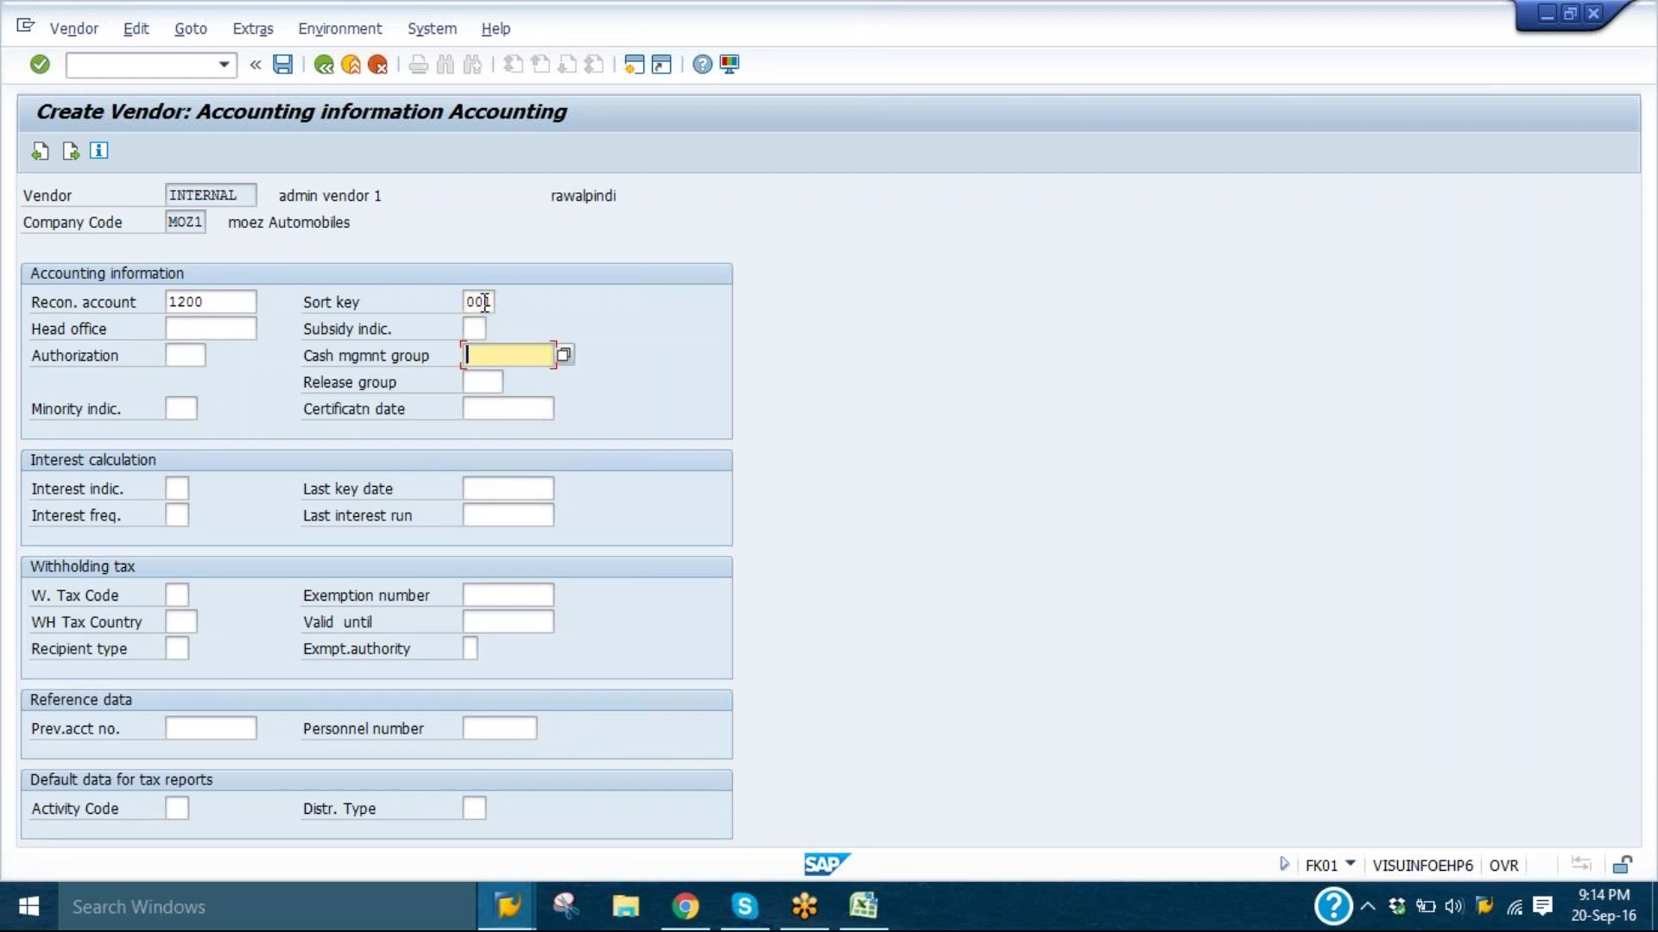
- Set the cash management group to A1 and proceed to the payment transactions accounting data
type("a1")
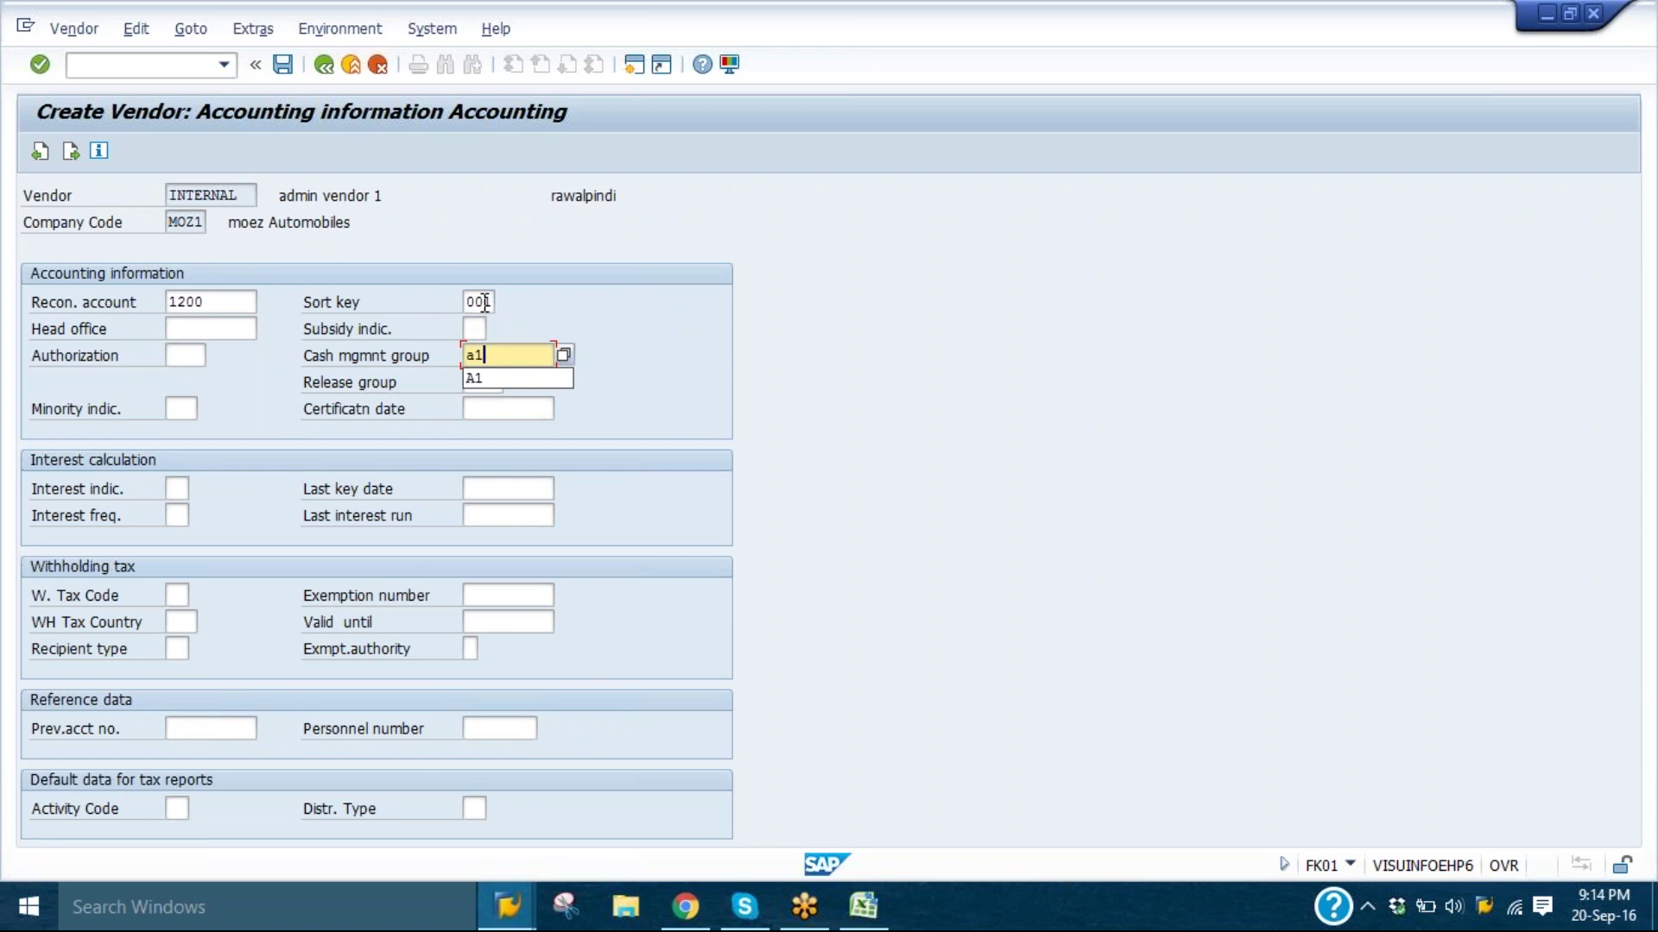
key("Down")
key("Return")
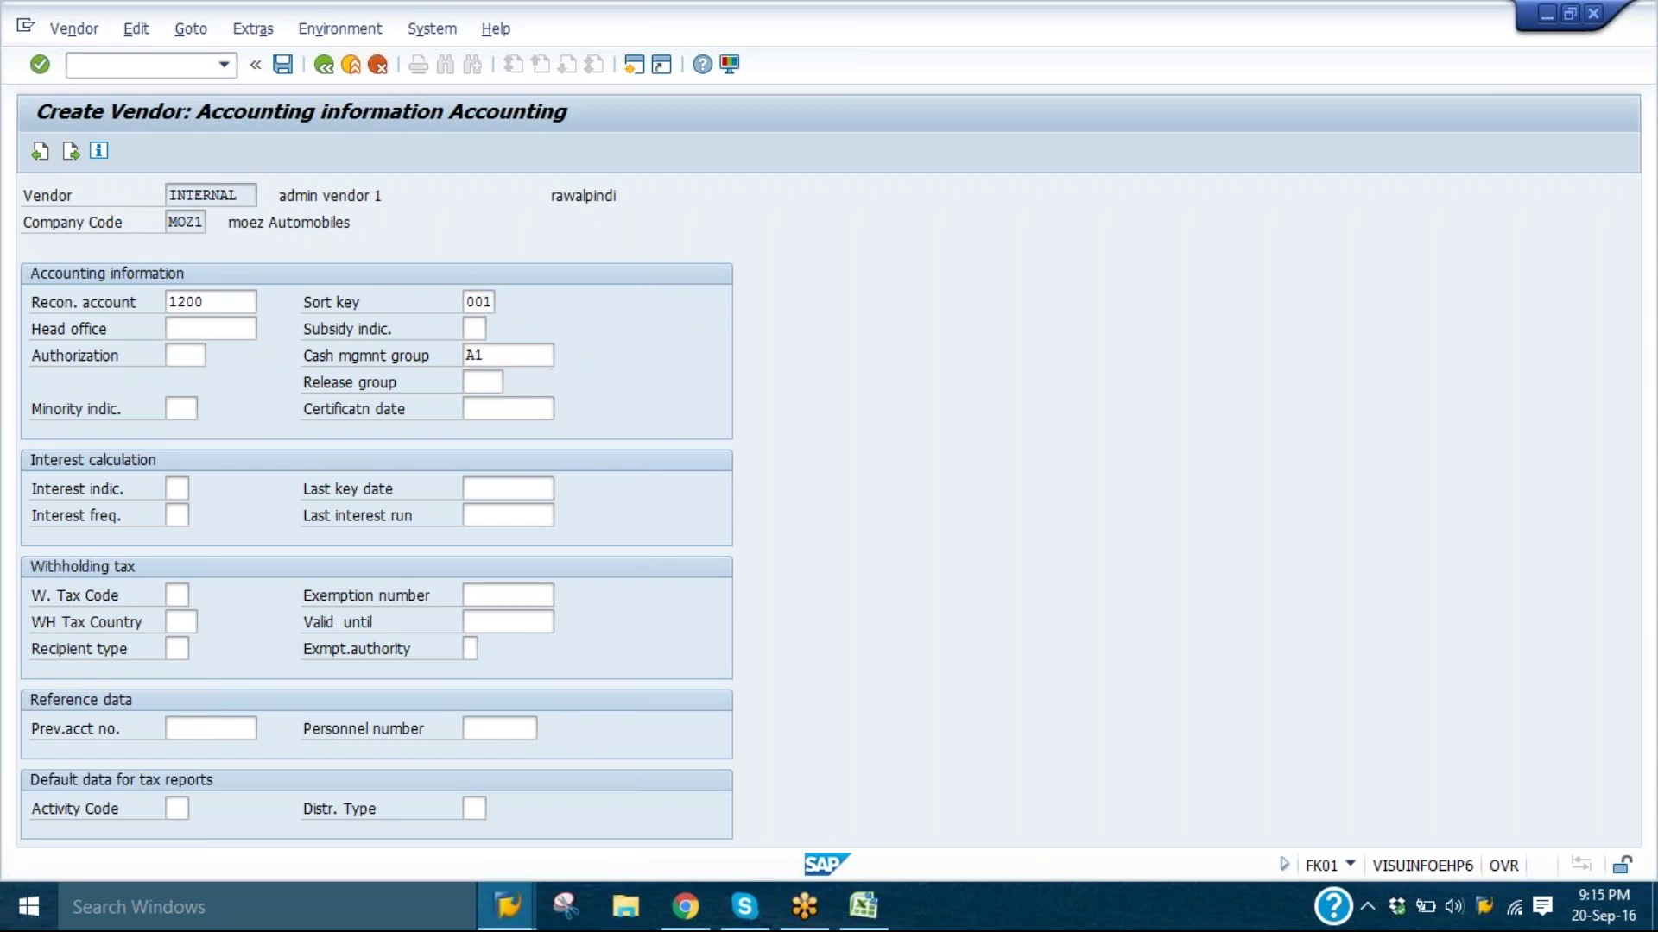
key("Return")
- Set the payment terms to 0001, advance through the remaining vendor data and save the vendor record
type("0")
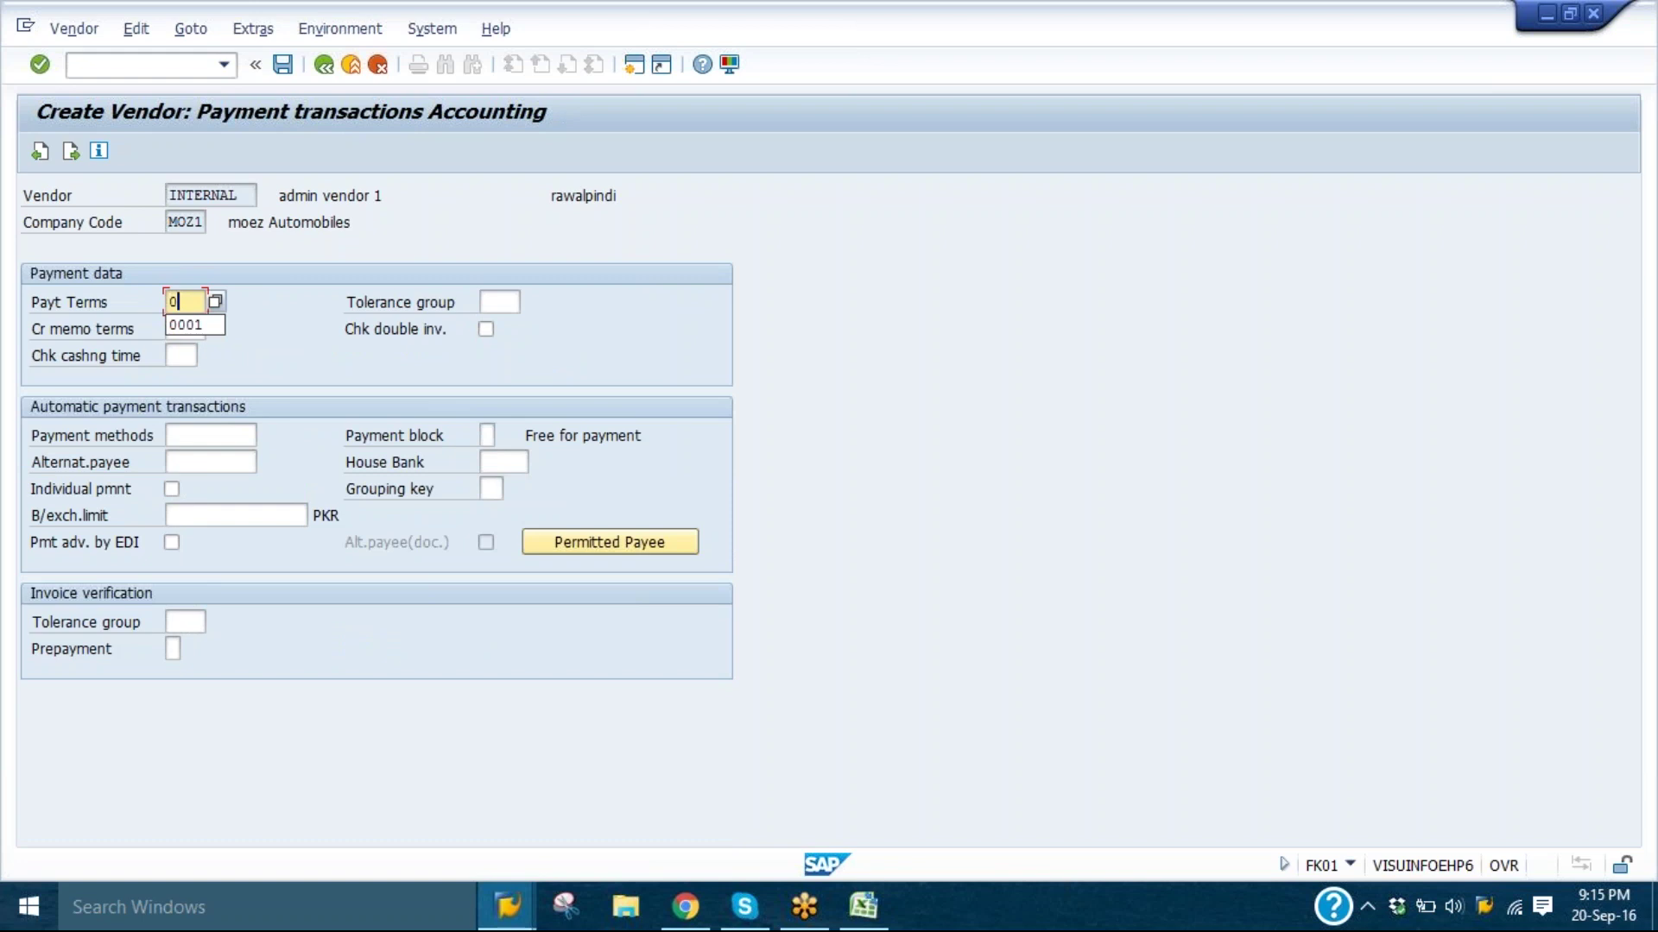
key("Down")
key("Return")
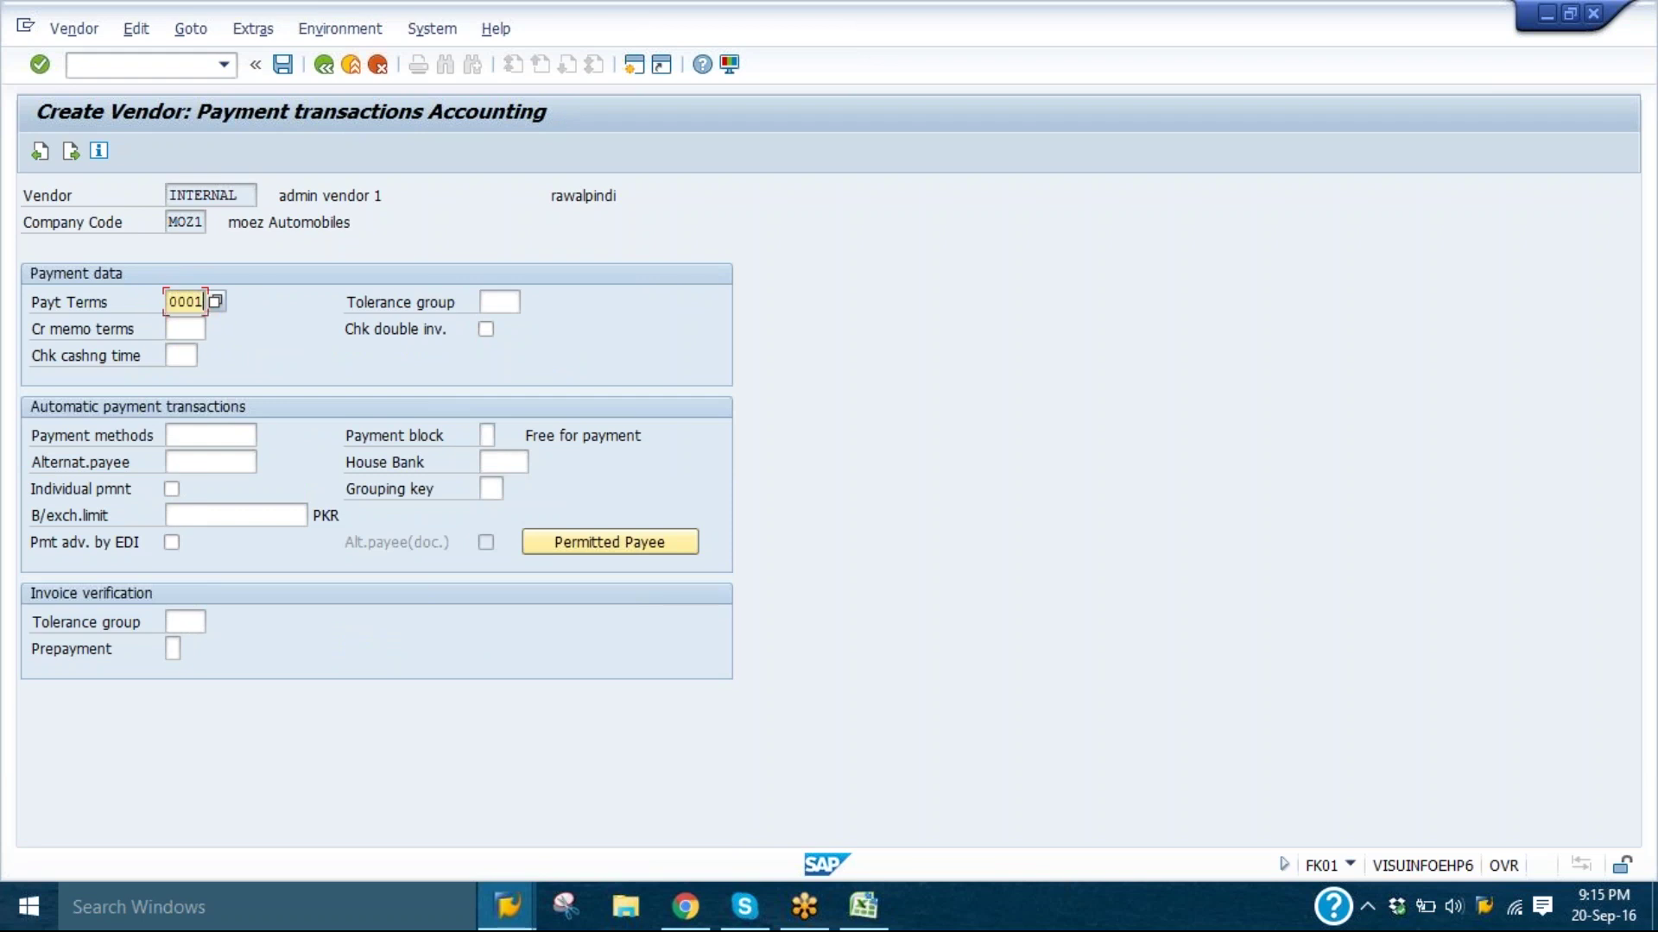
key("Return")
key("Return")
key("Return")
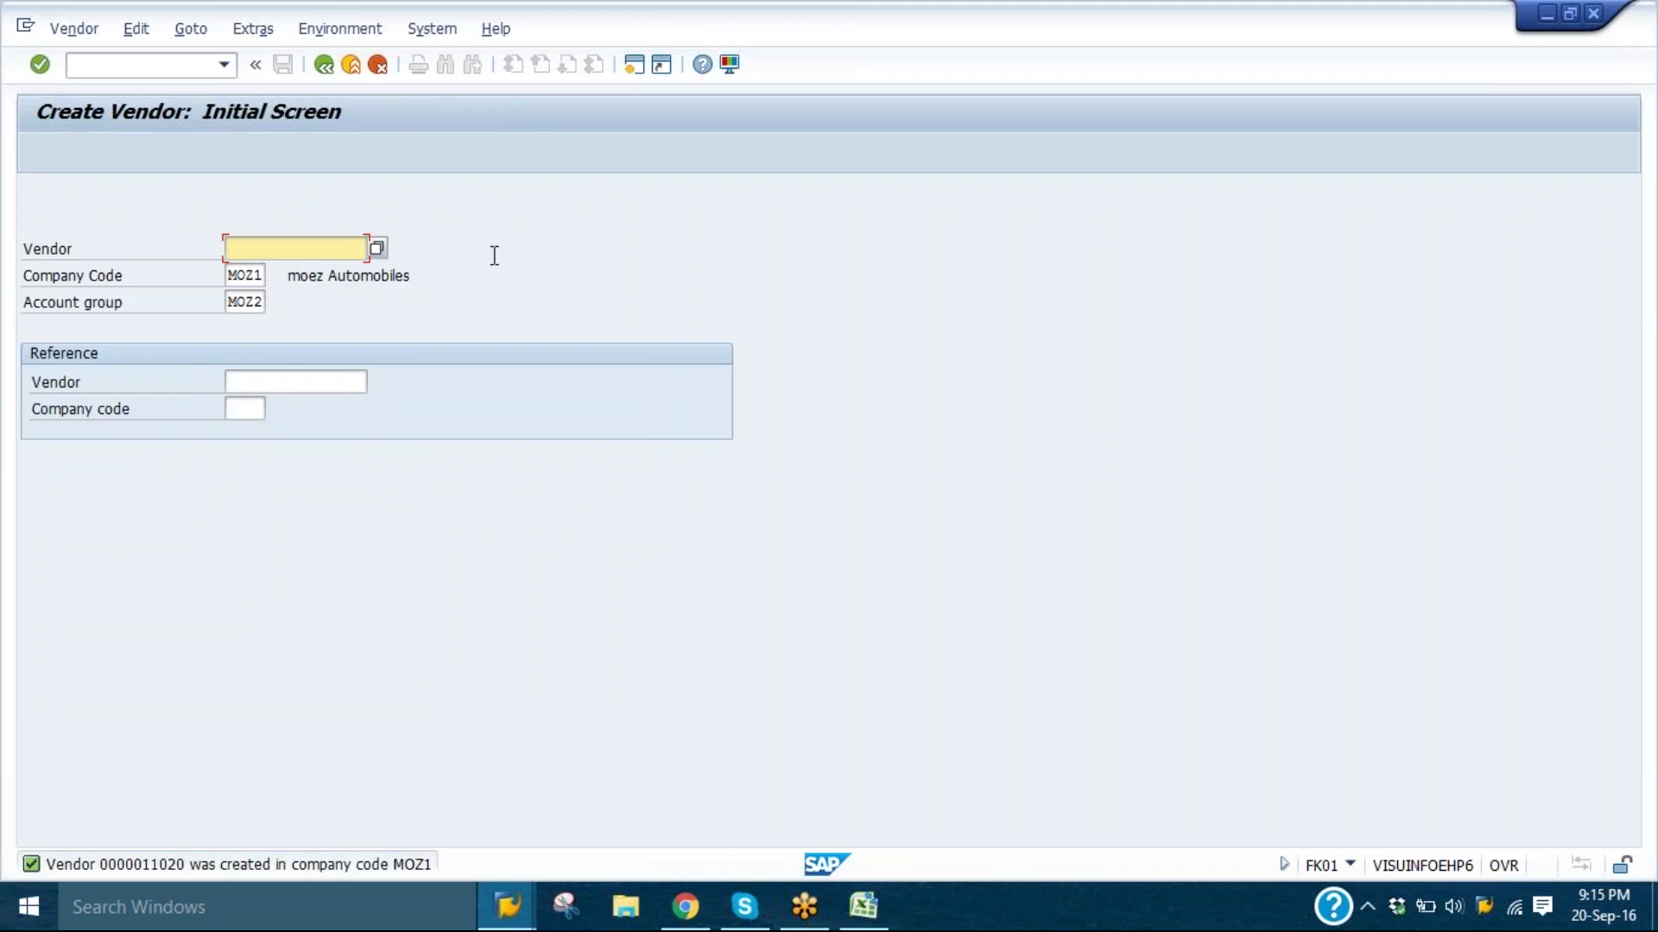
- Choose account group MOZ3 ONE TIME VENDOR for another vendor in company code MOZ1 and try to proceed without a vendor number
left_click(245, 302)
key("Return")
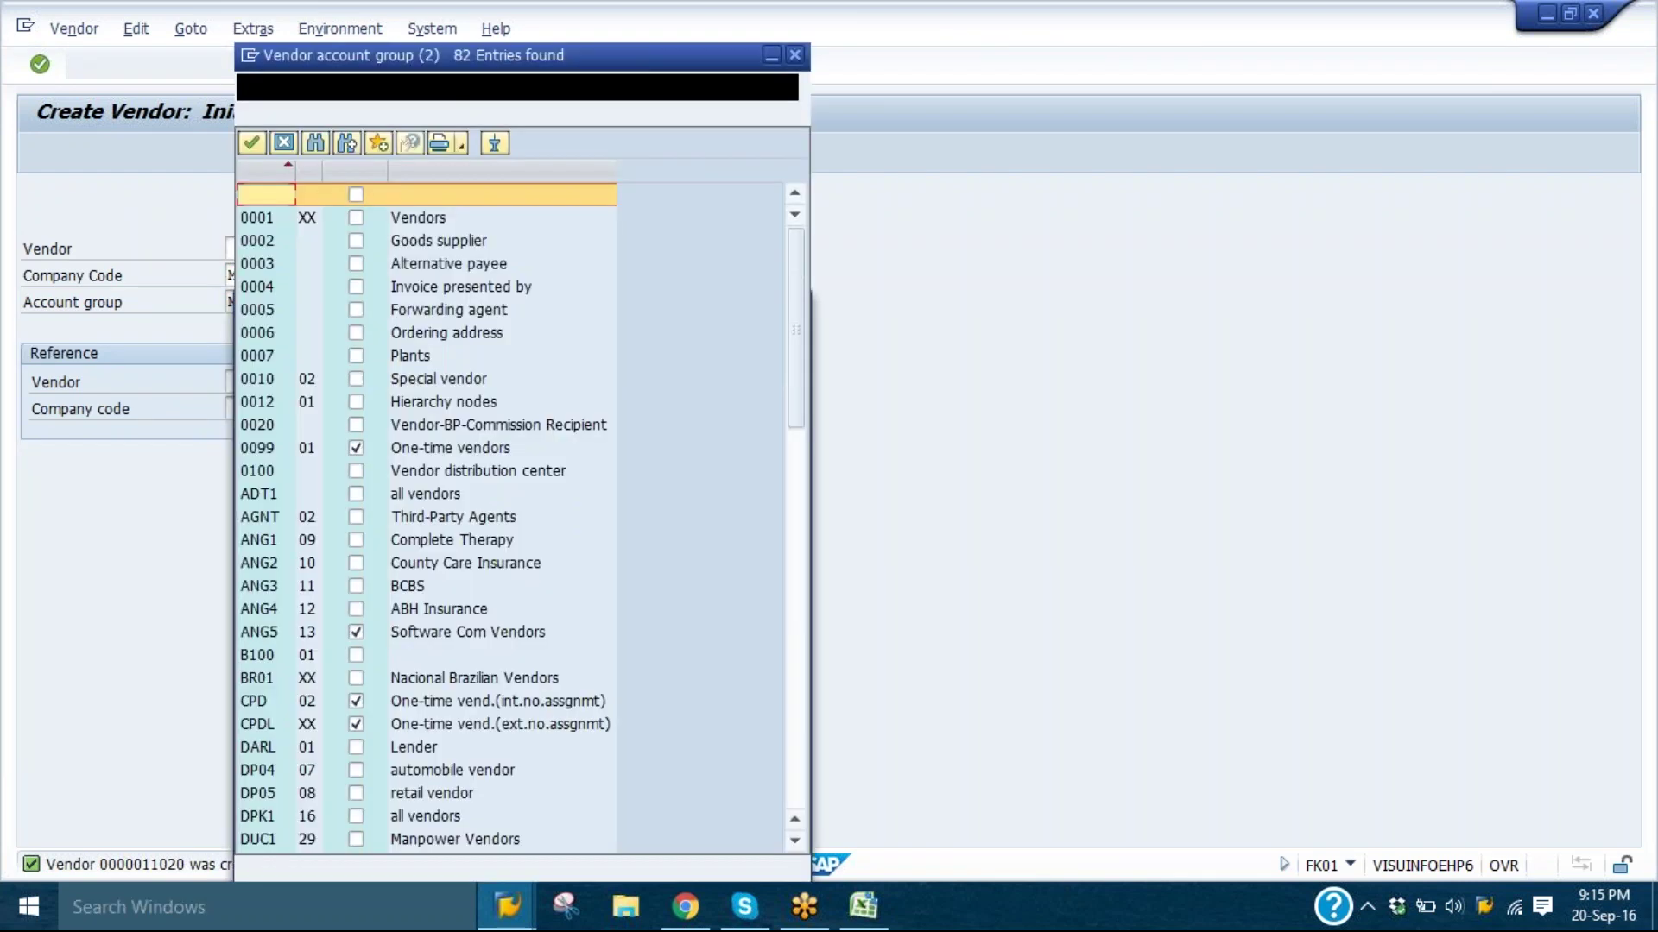
left_click(462, 566)
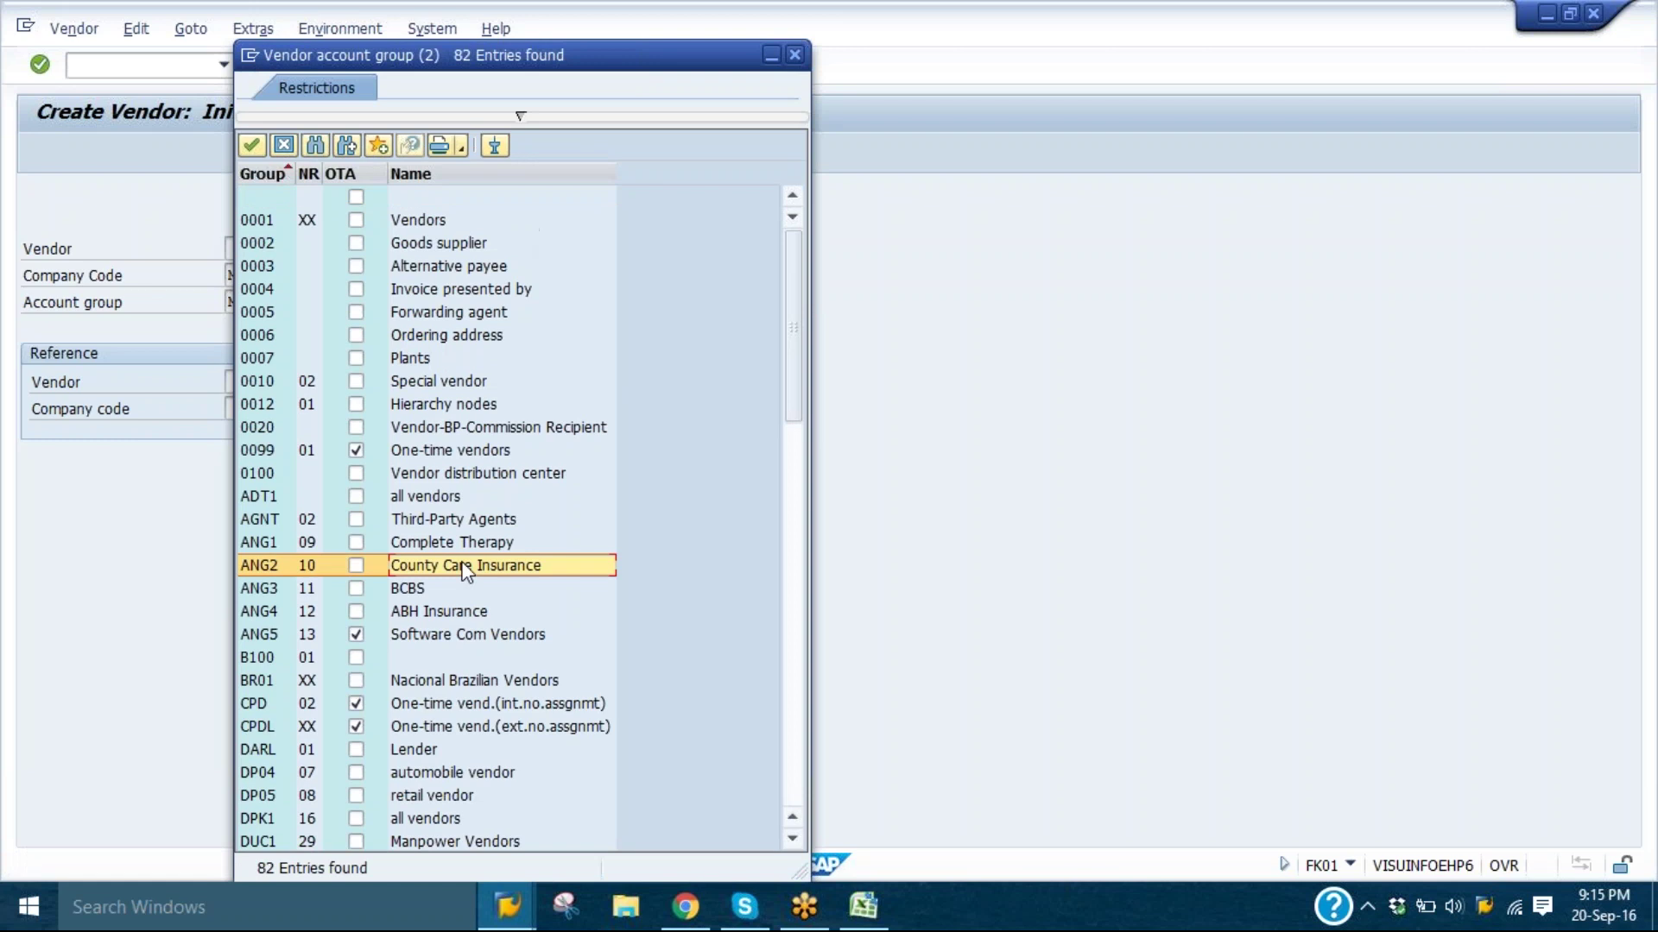
scroll(466, 570, "down", 1)
scroll(466, 570, "down", 1)
left_click_drag(791, 339, 799, 652)
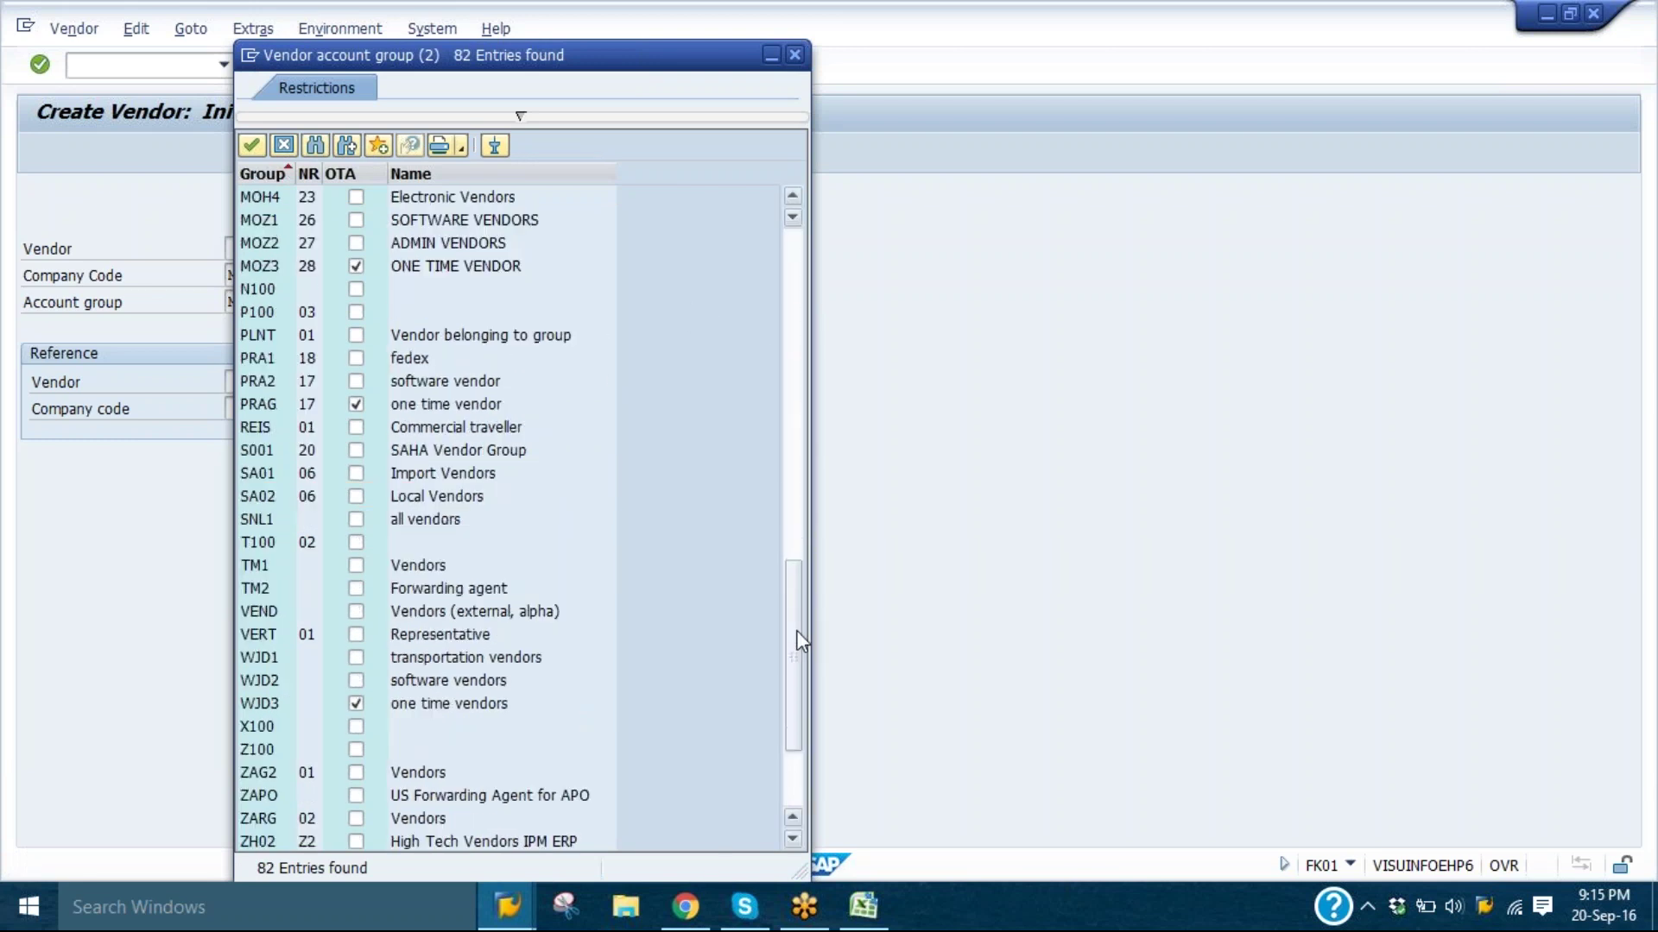
double_click(279, 268)
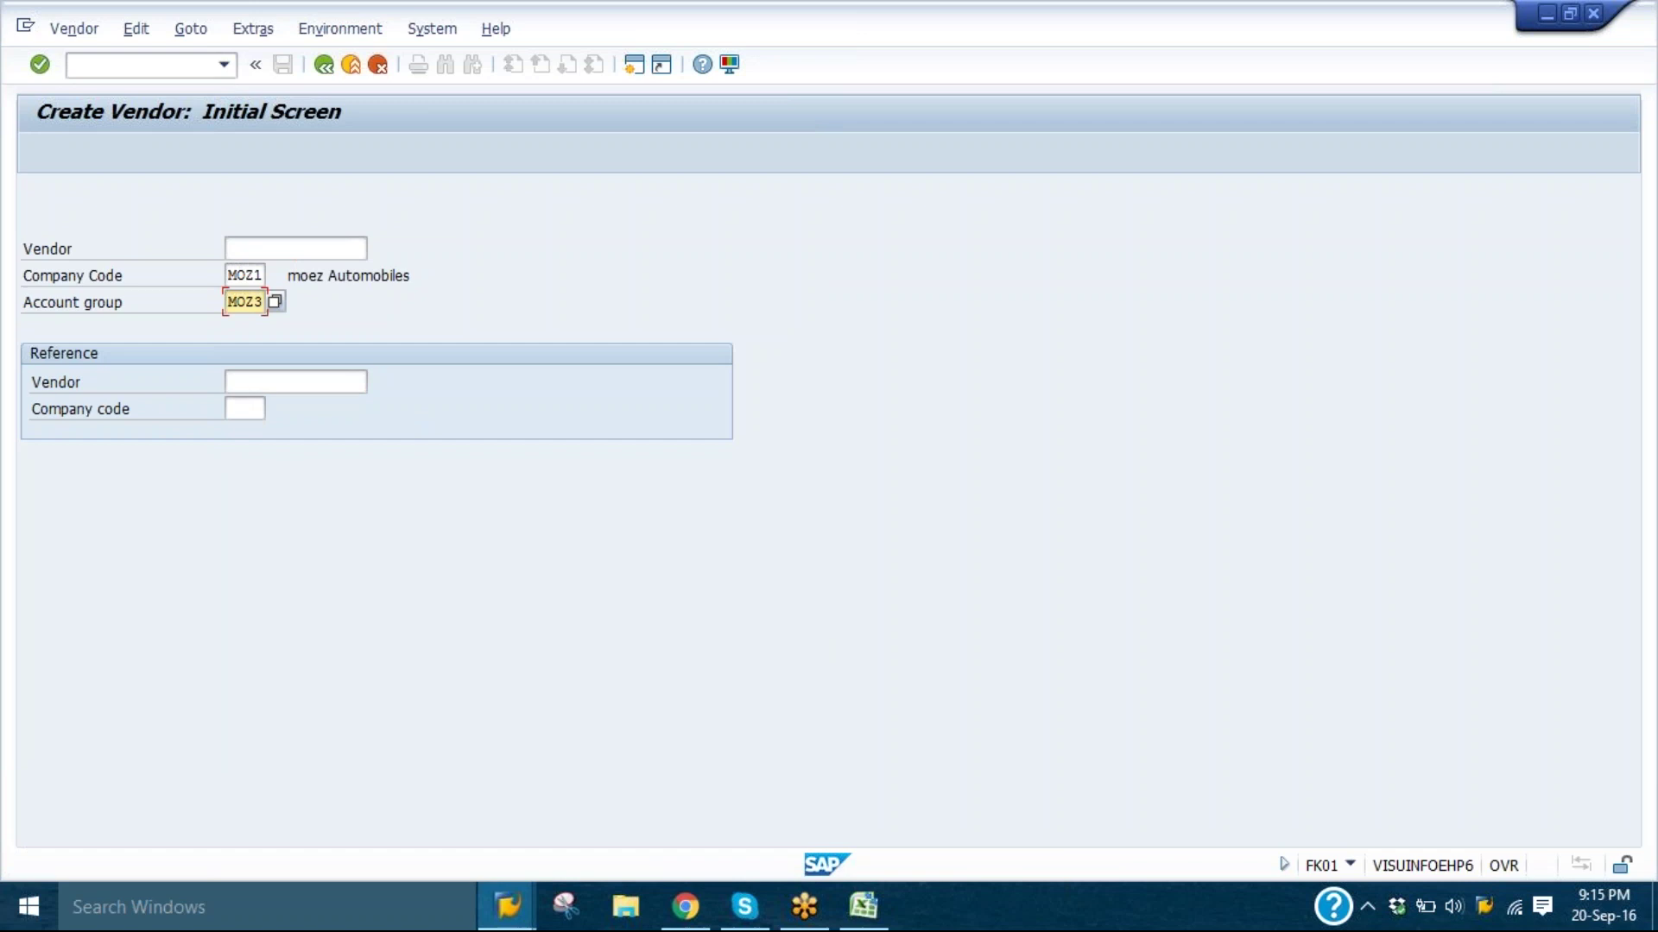
key("Return")
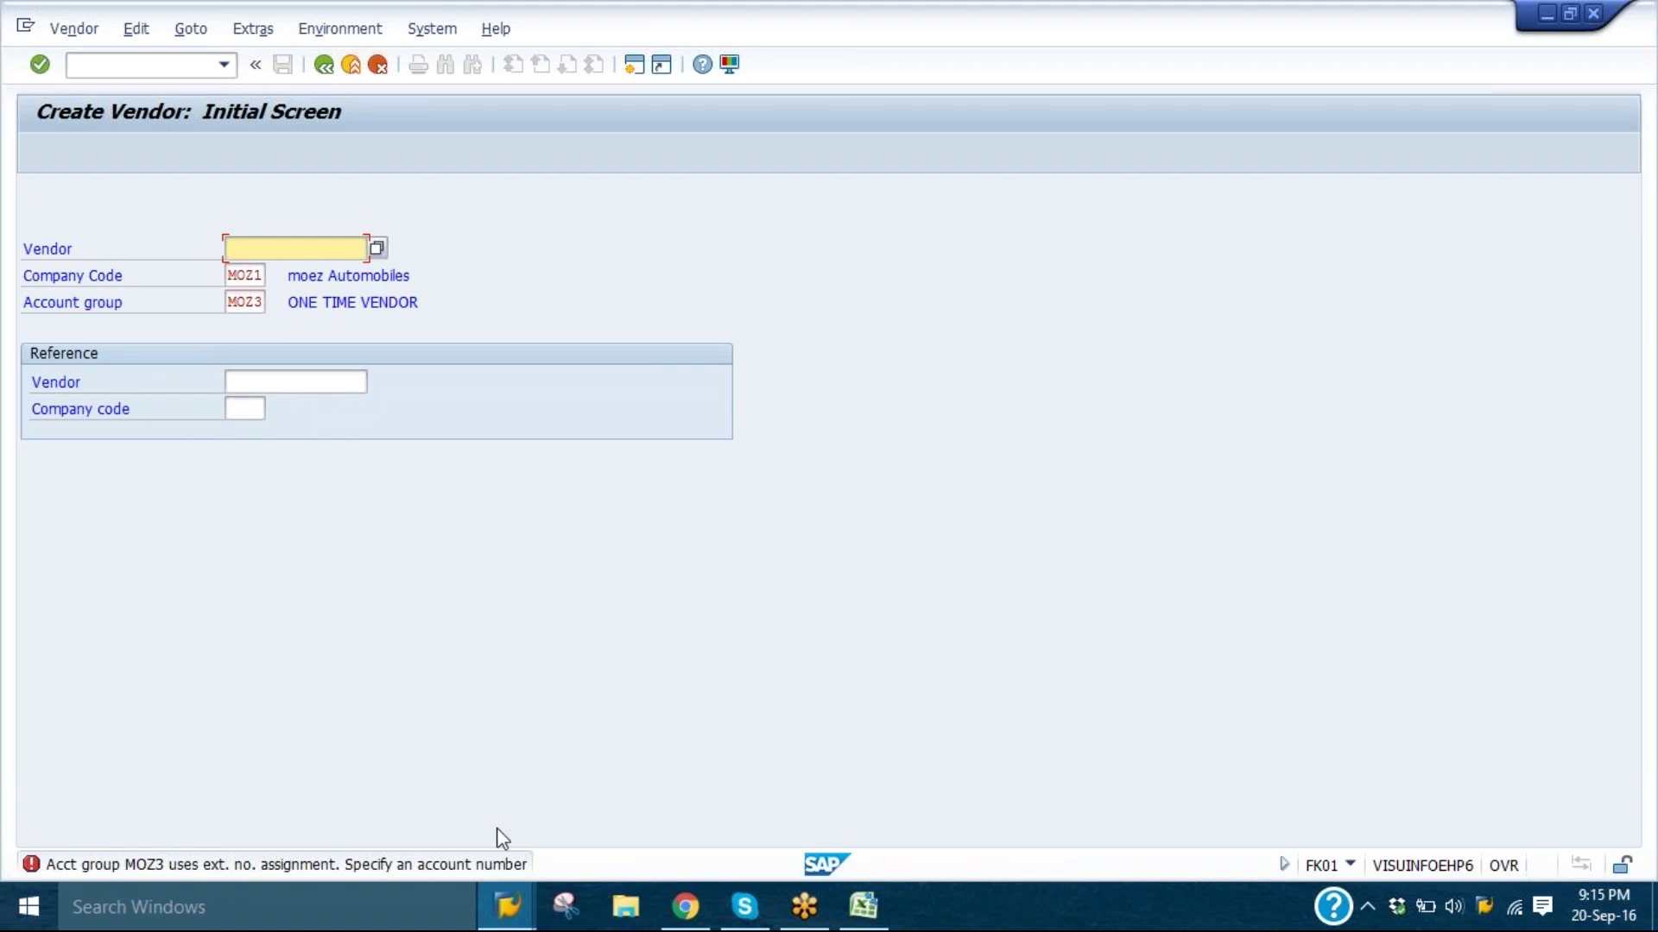
- Switch to the G/L account groups session and run transaction OBAS to open the vendor account group number range assignments
left_click(507, 906)
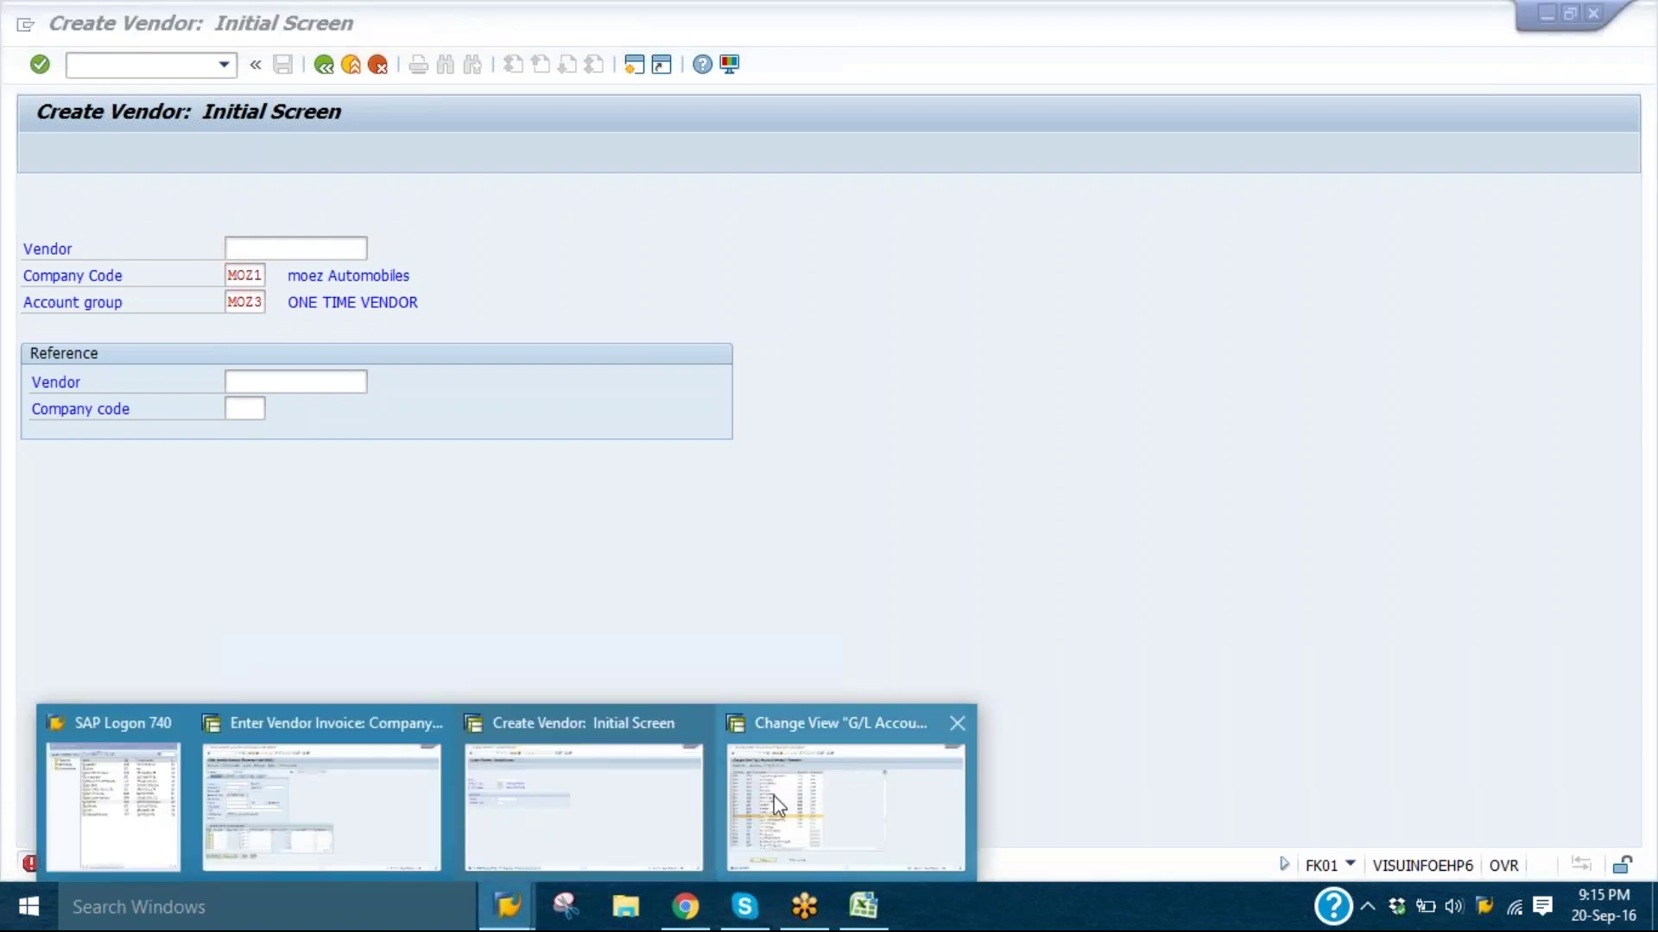
left_click(774, 795)
type("/no")
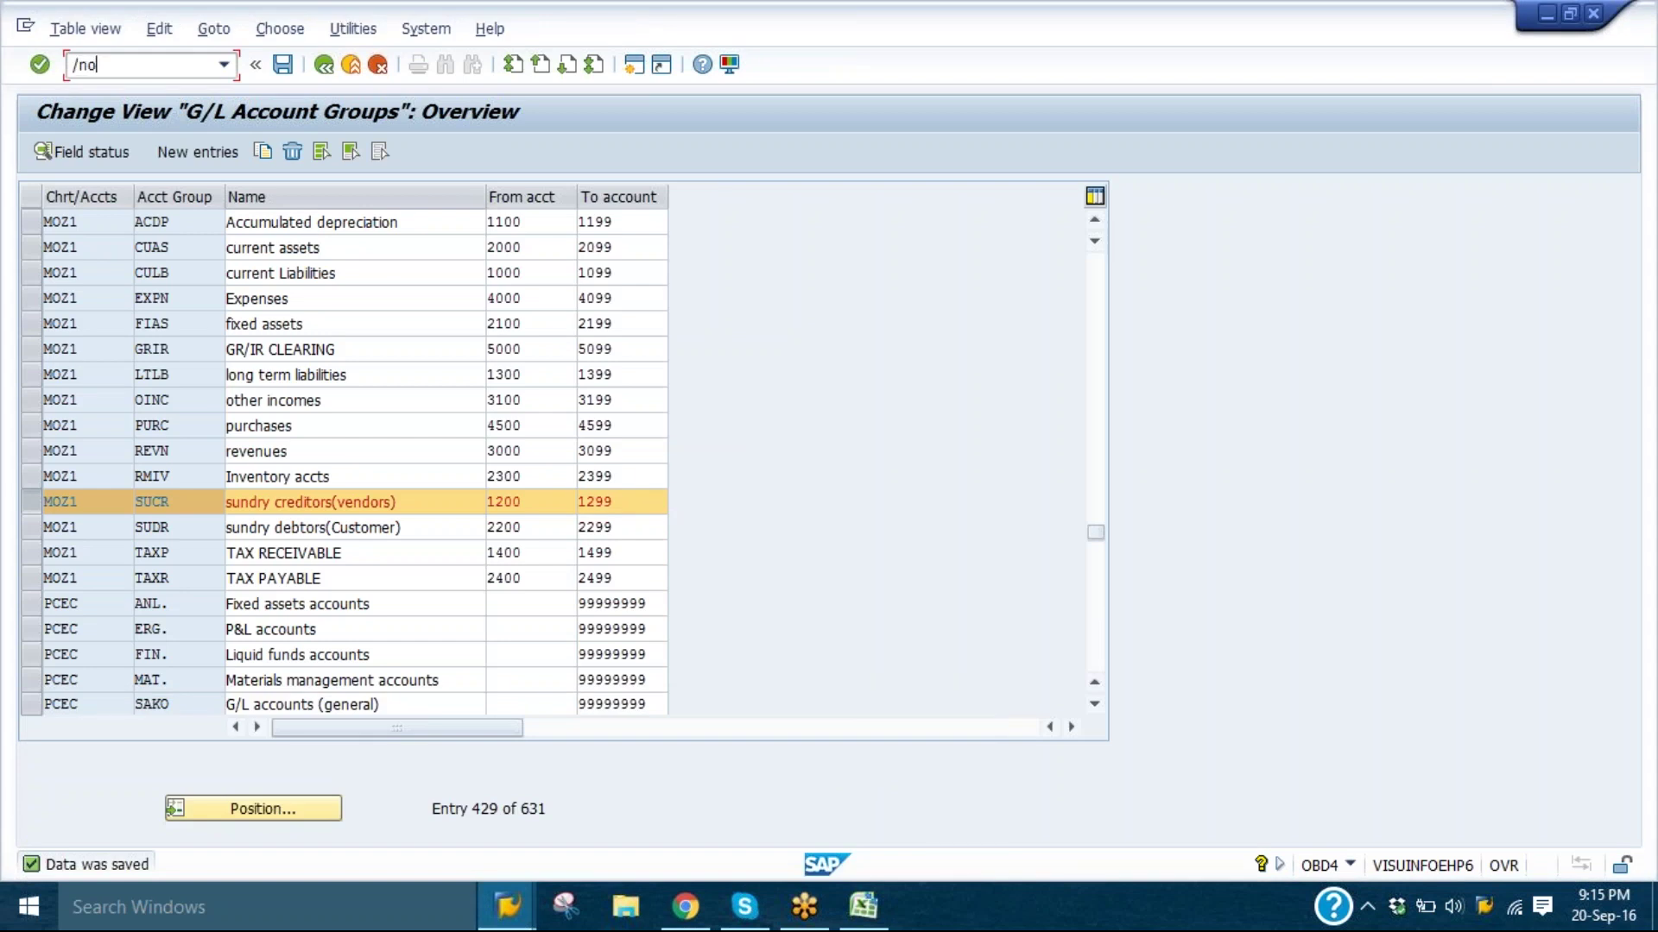
type("bas")
key("Return")
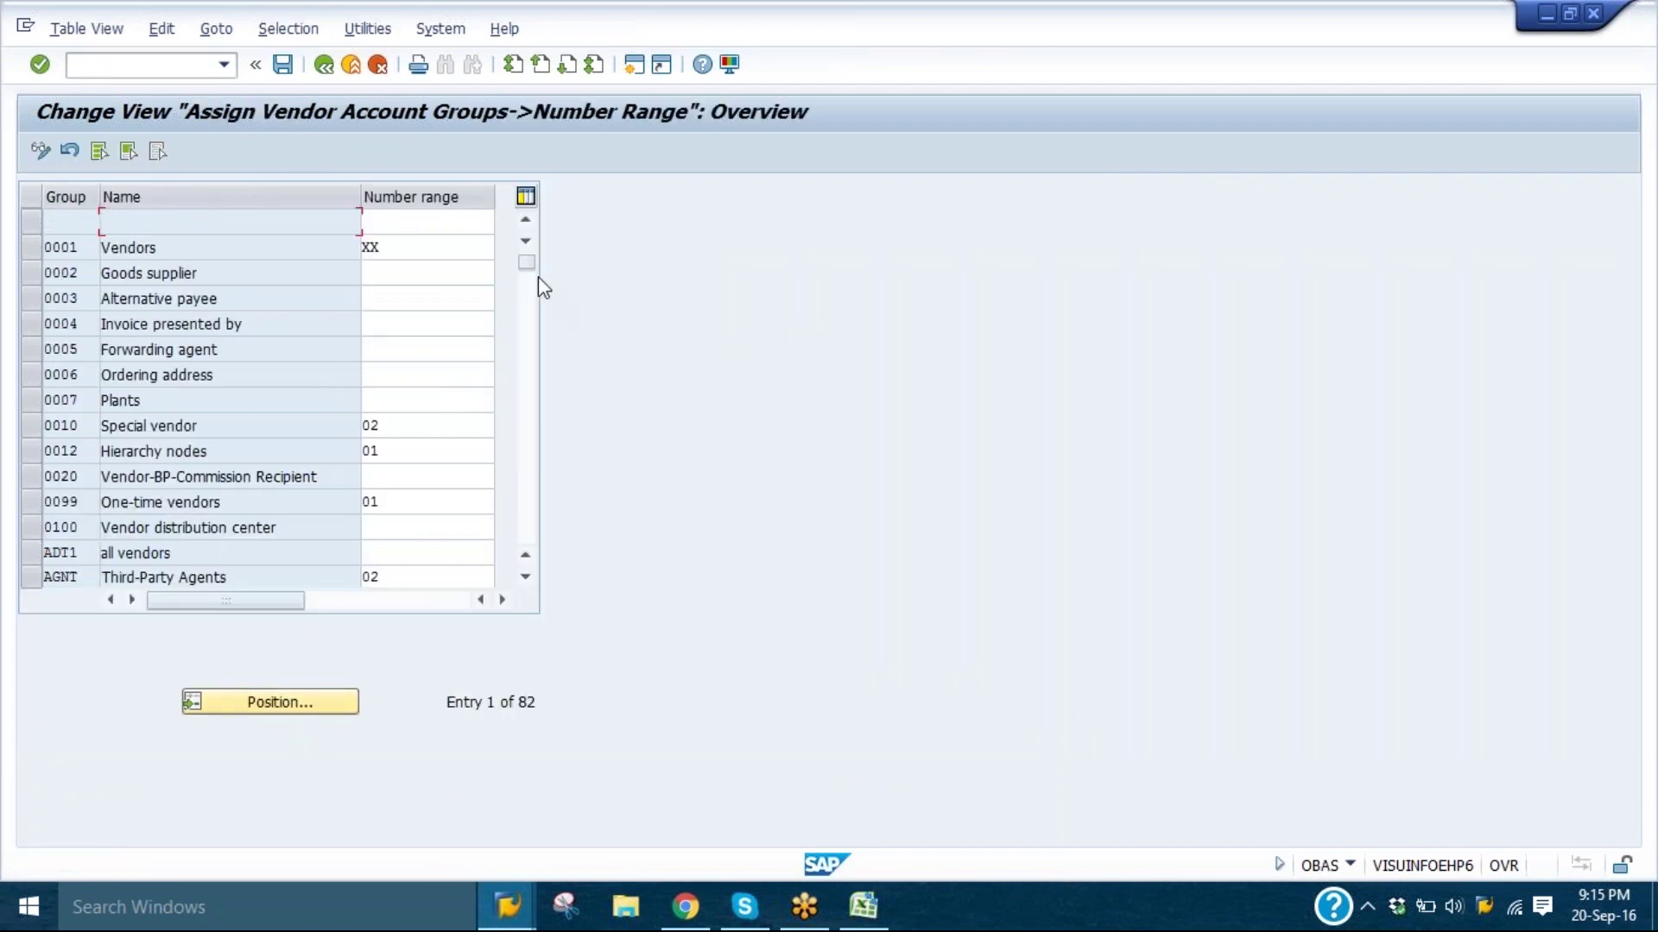
- Jump to account group MOZ1 in the list and look up number range 28 assigned to MOZ3 ONE TIME VENDOR
left_click(335, 722)
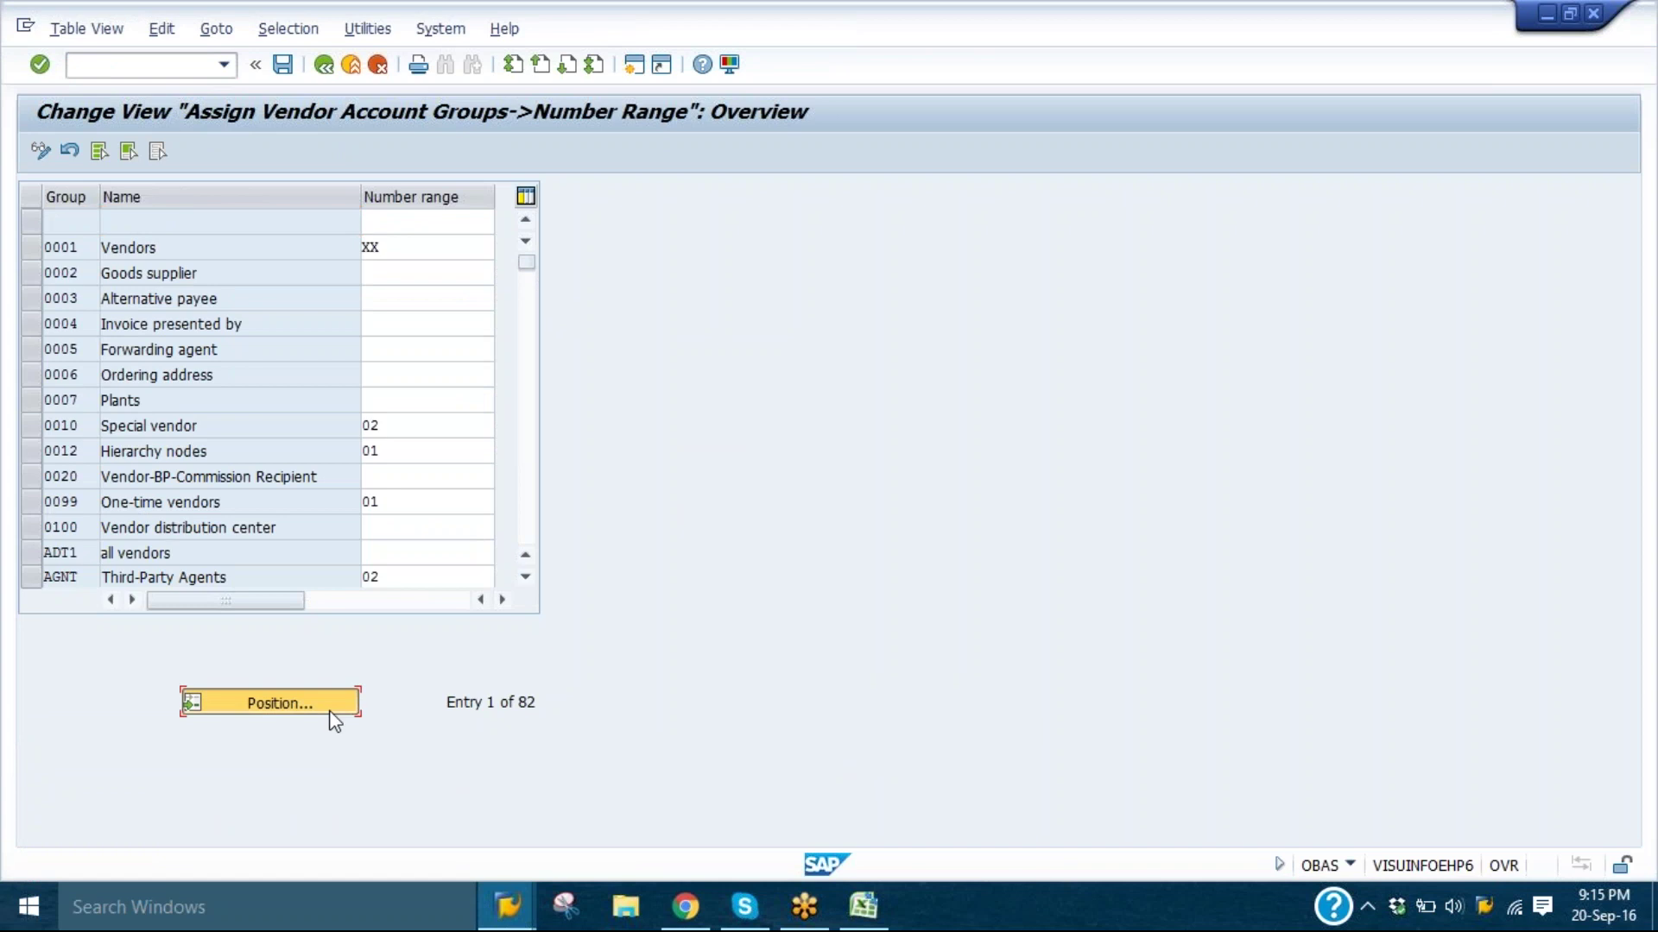
type("MOZ1")
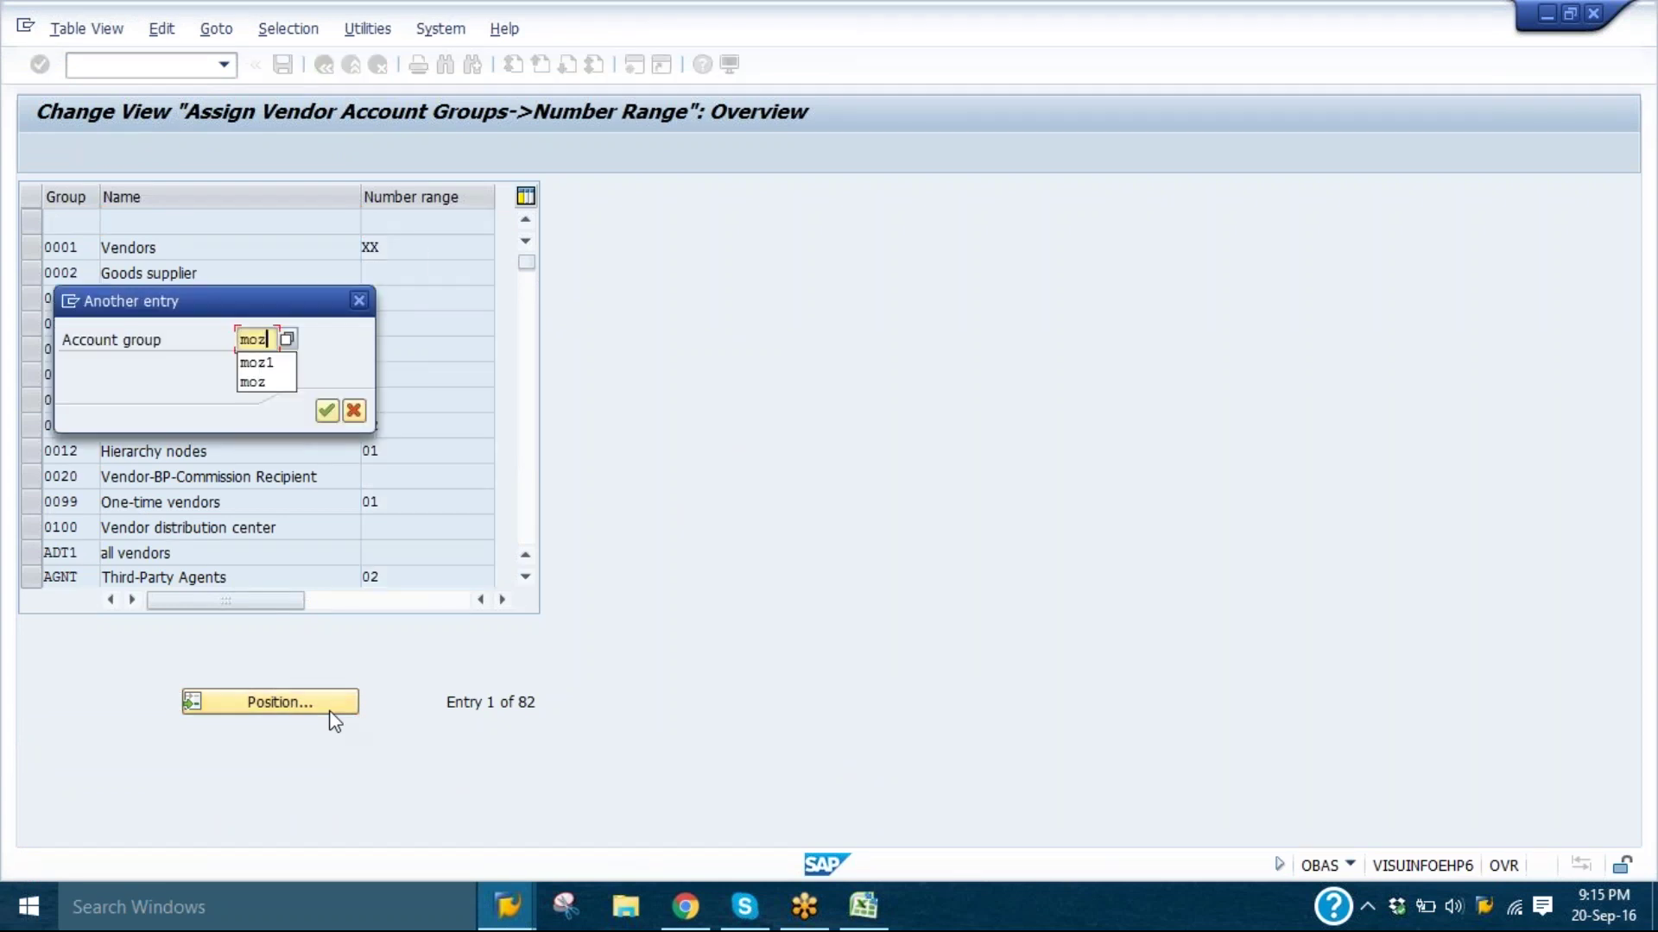
key("Return")
double_click(395, 272)
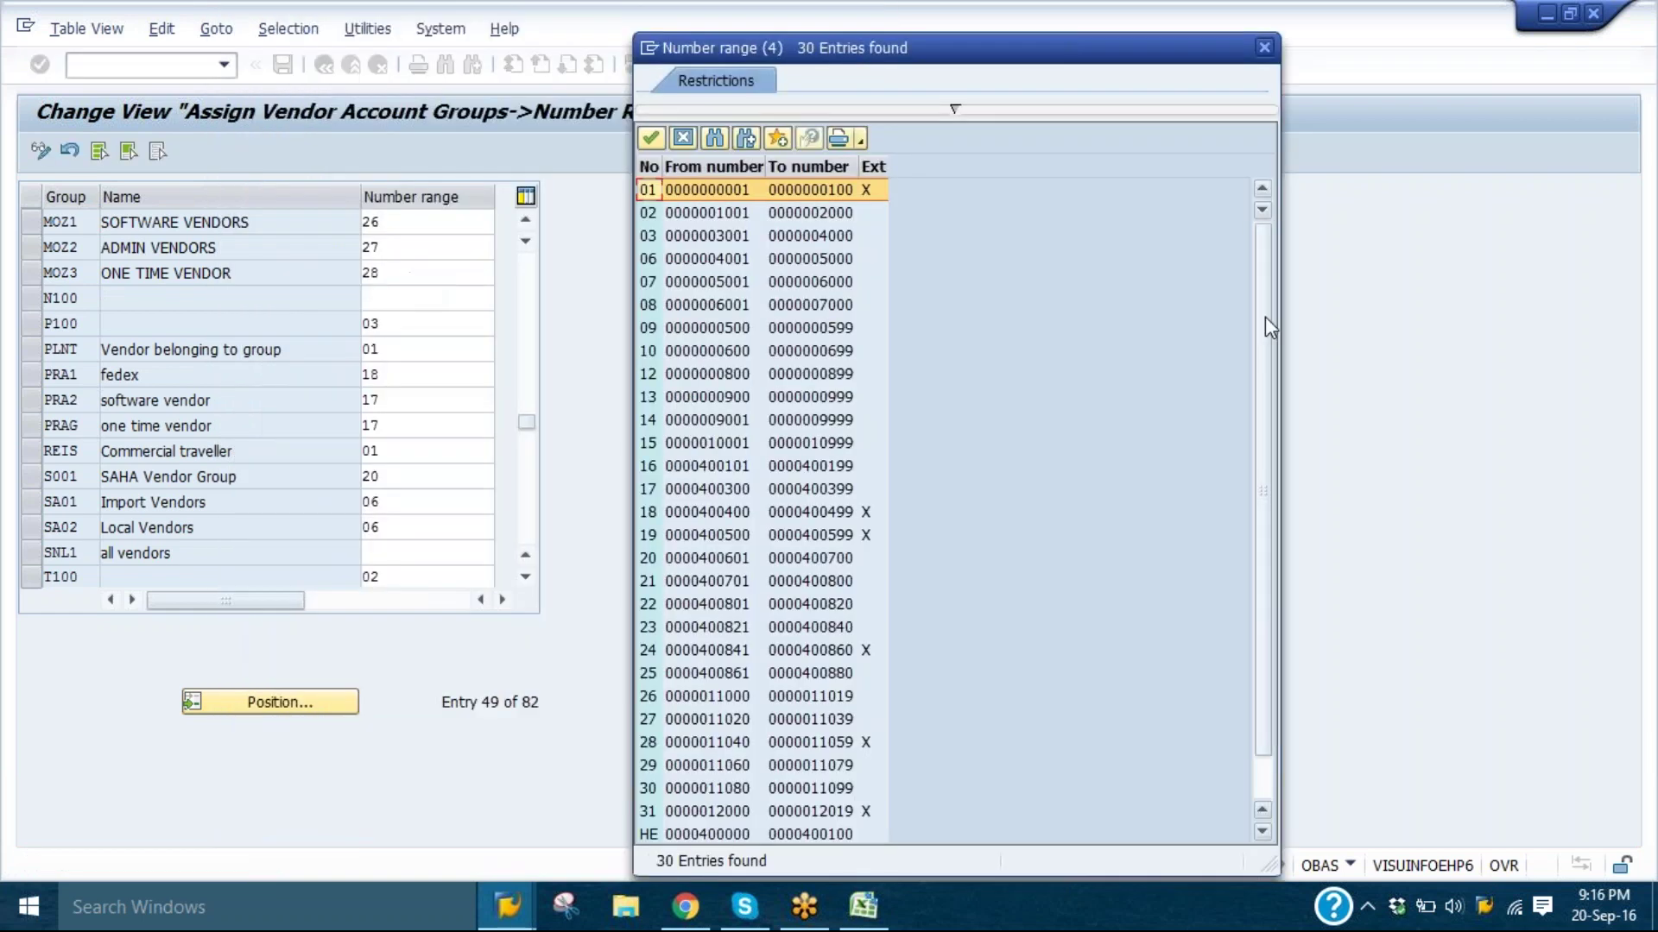
scroll(1265, 316, "down", 1)
left_click(688, 704)
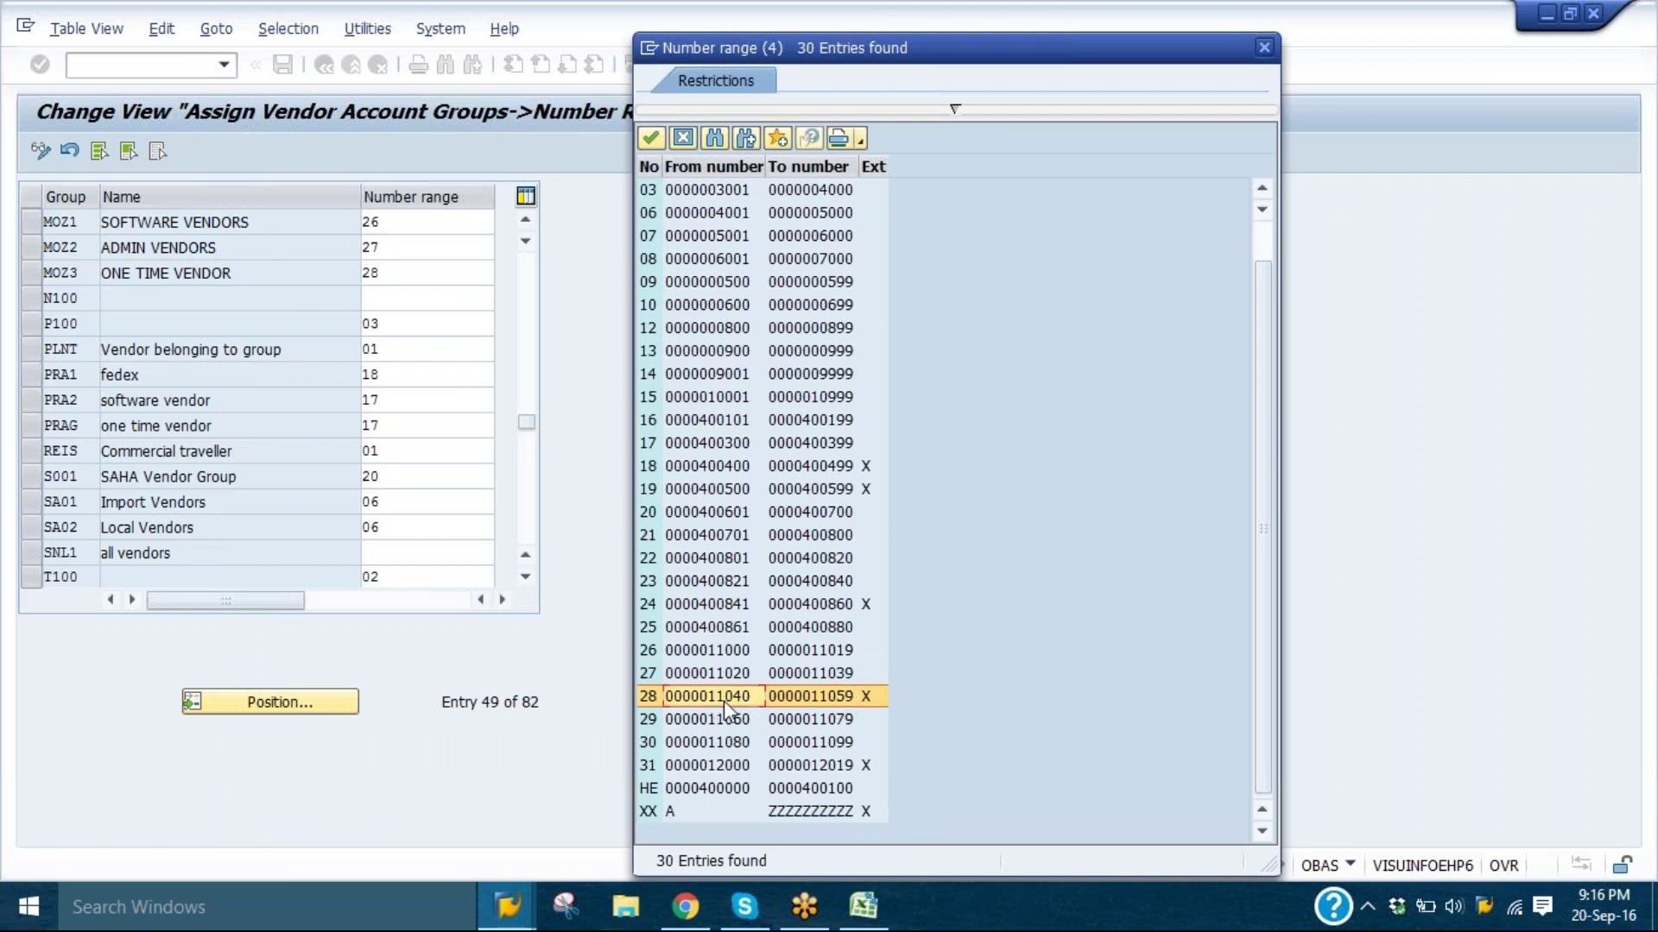
double_click(751, 701)
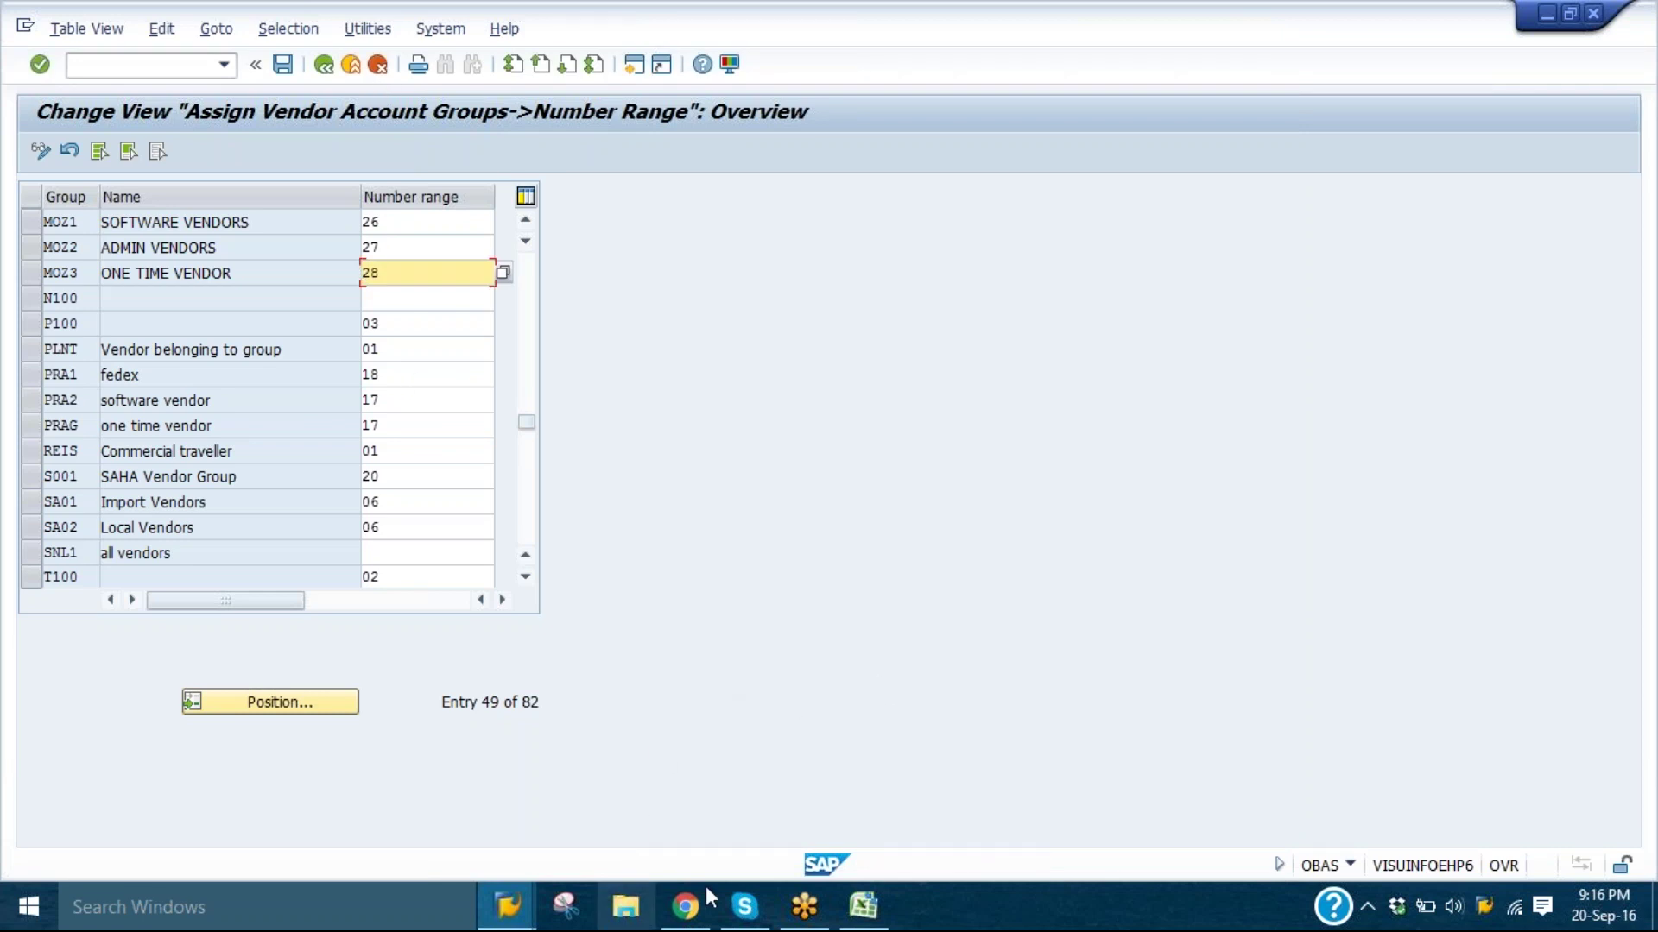
- Switch to the Create Vendor session and enter the first number of range 28 as the vendor number
mouse_move(594, 907)
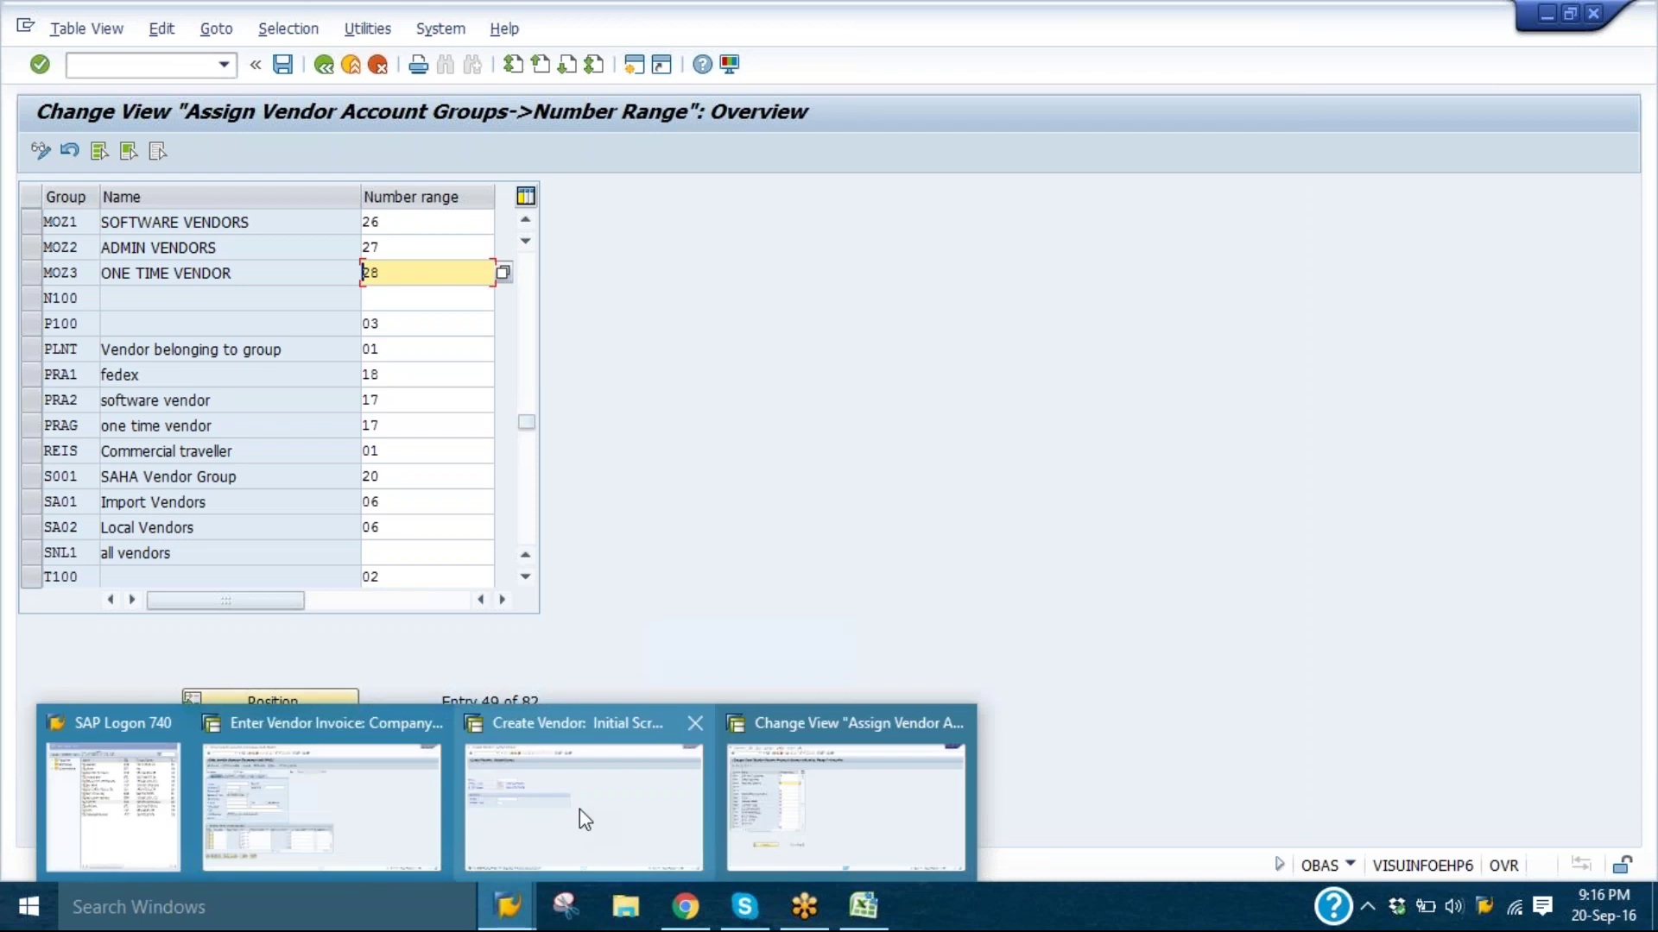
left_click(584, 819)
type("110")
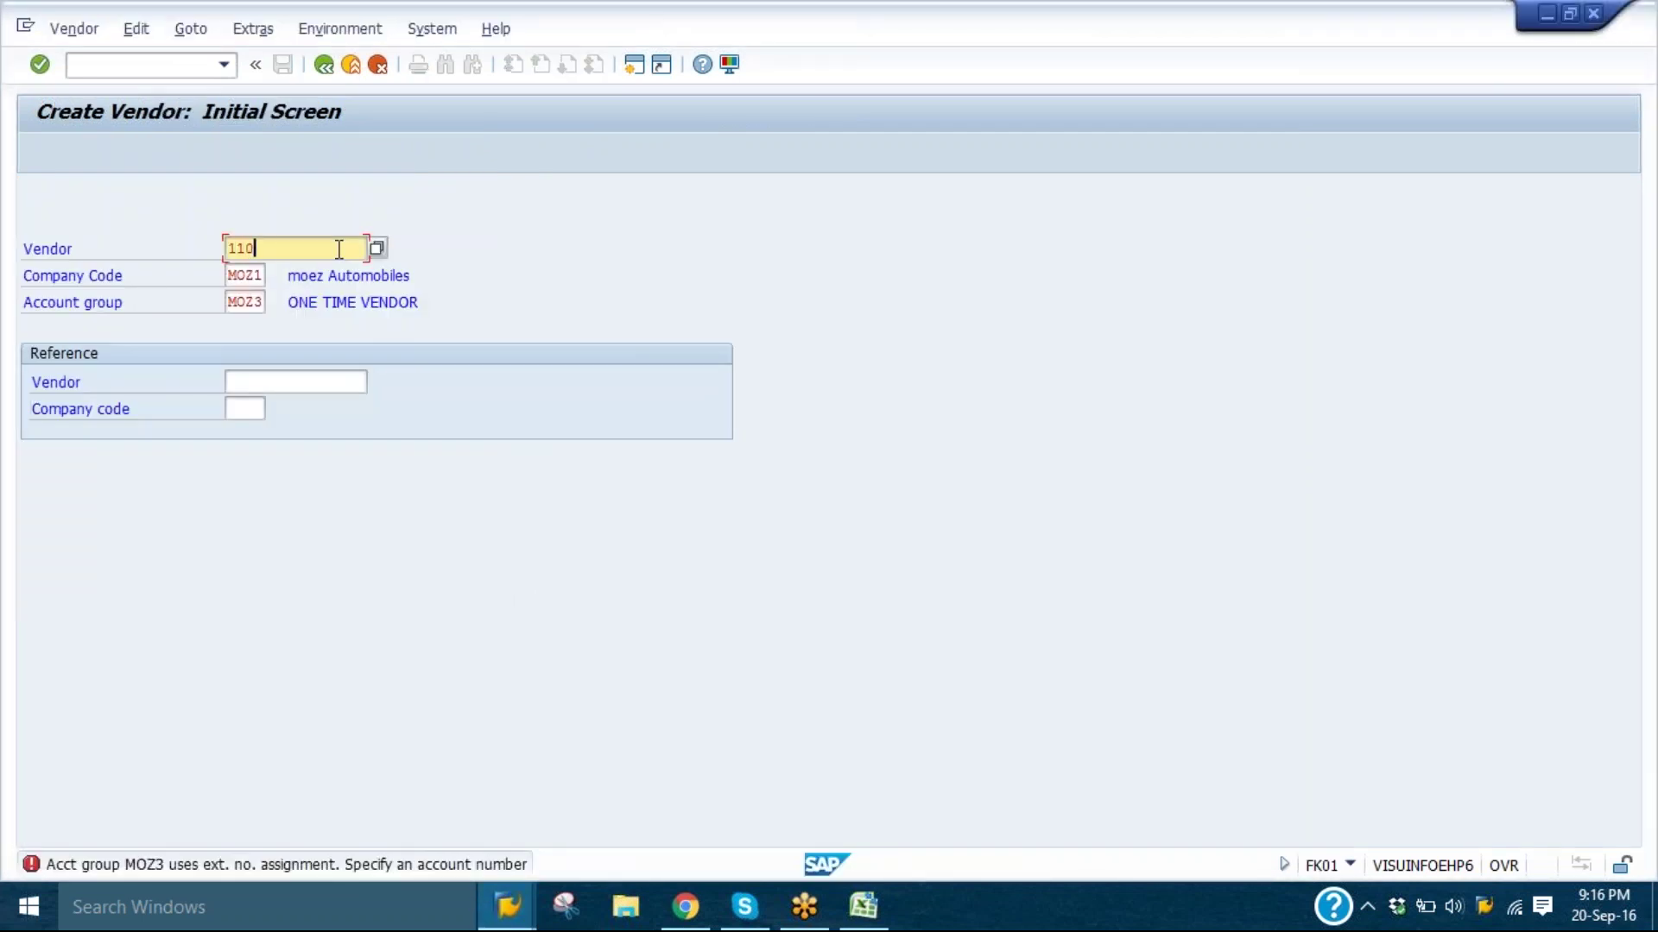
type("40")
key("ctrl+a")
key("BackSpace")
key("Return")
type("11040")
- Return to the number range assignment session and check the external numbering flag of range 28 in the list of ranges
mouse_move(513, 907)
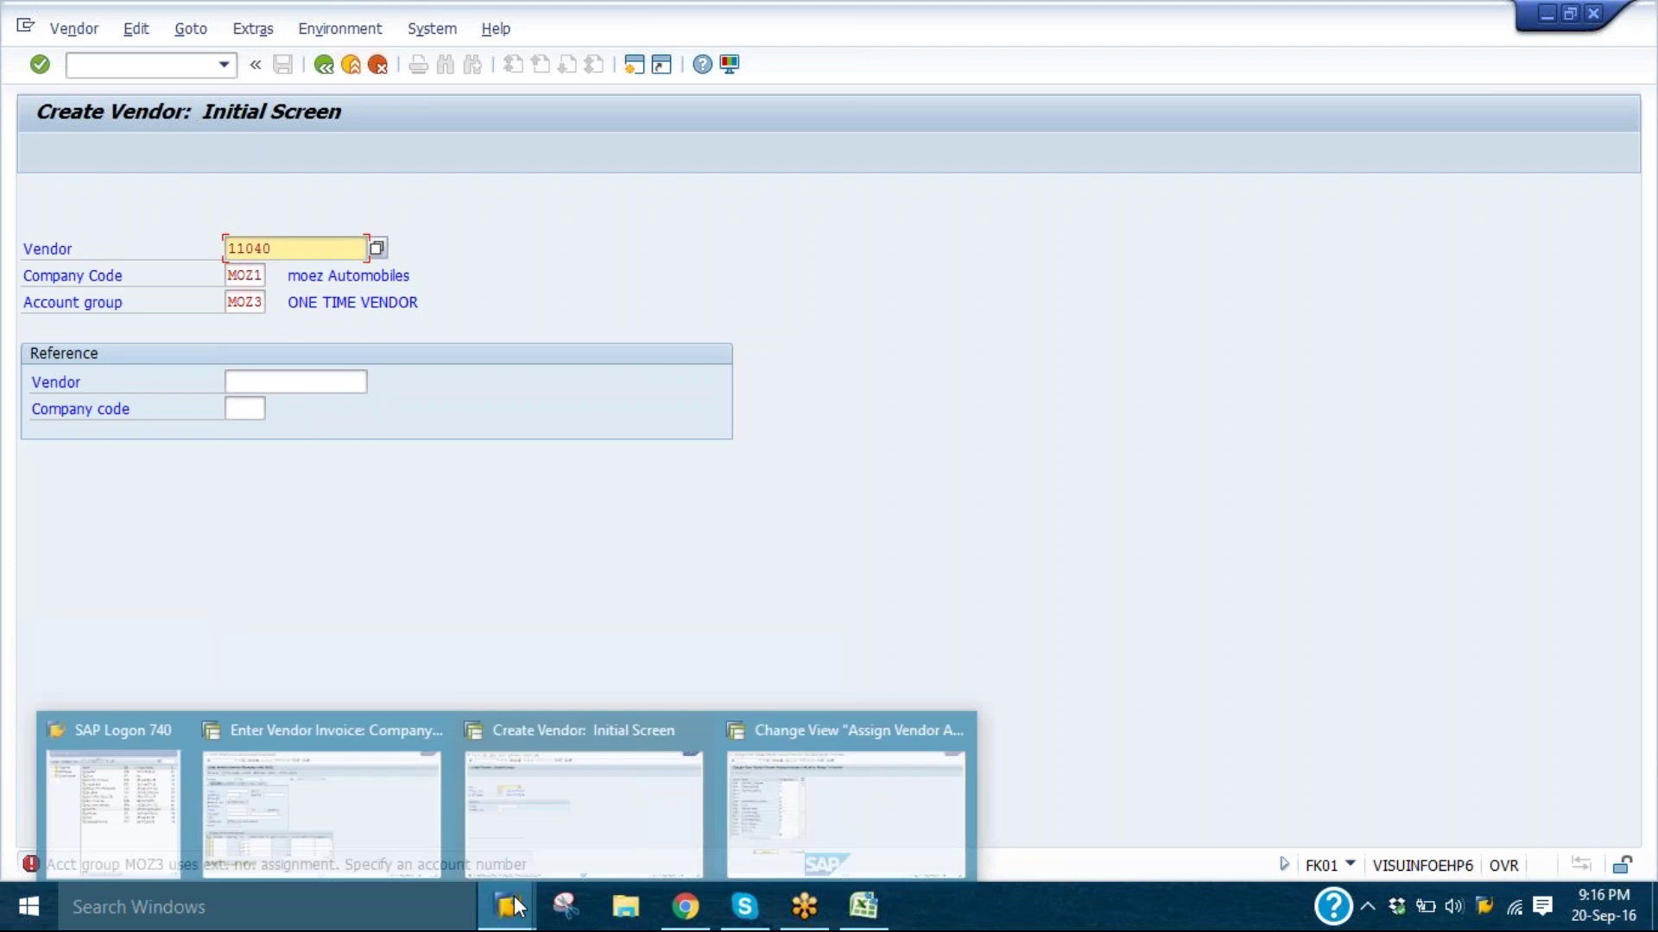
left_click(761, 812)
key("F4")
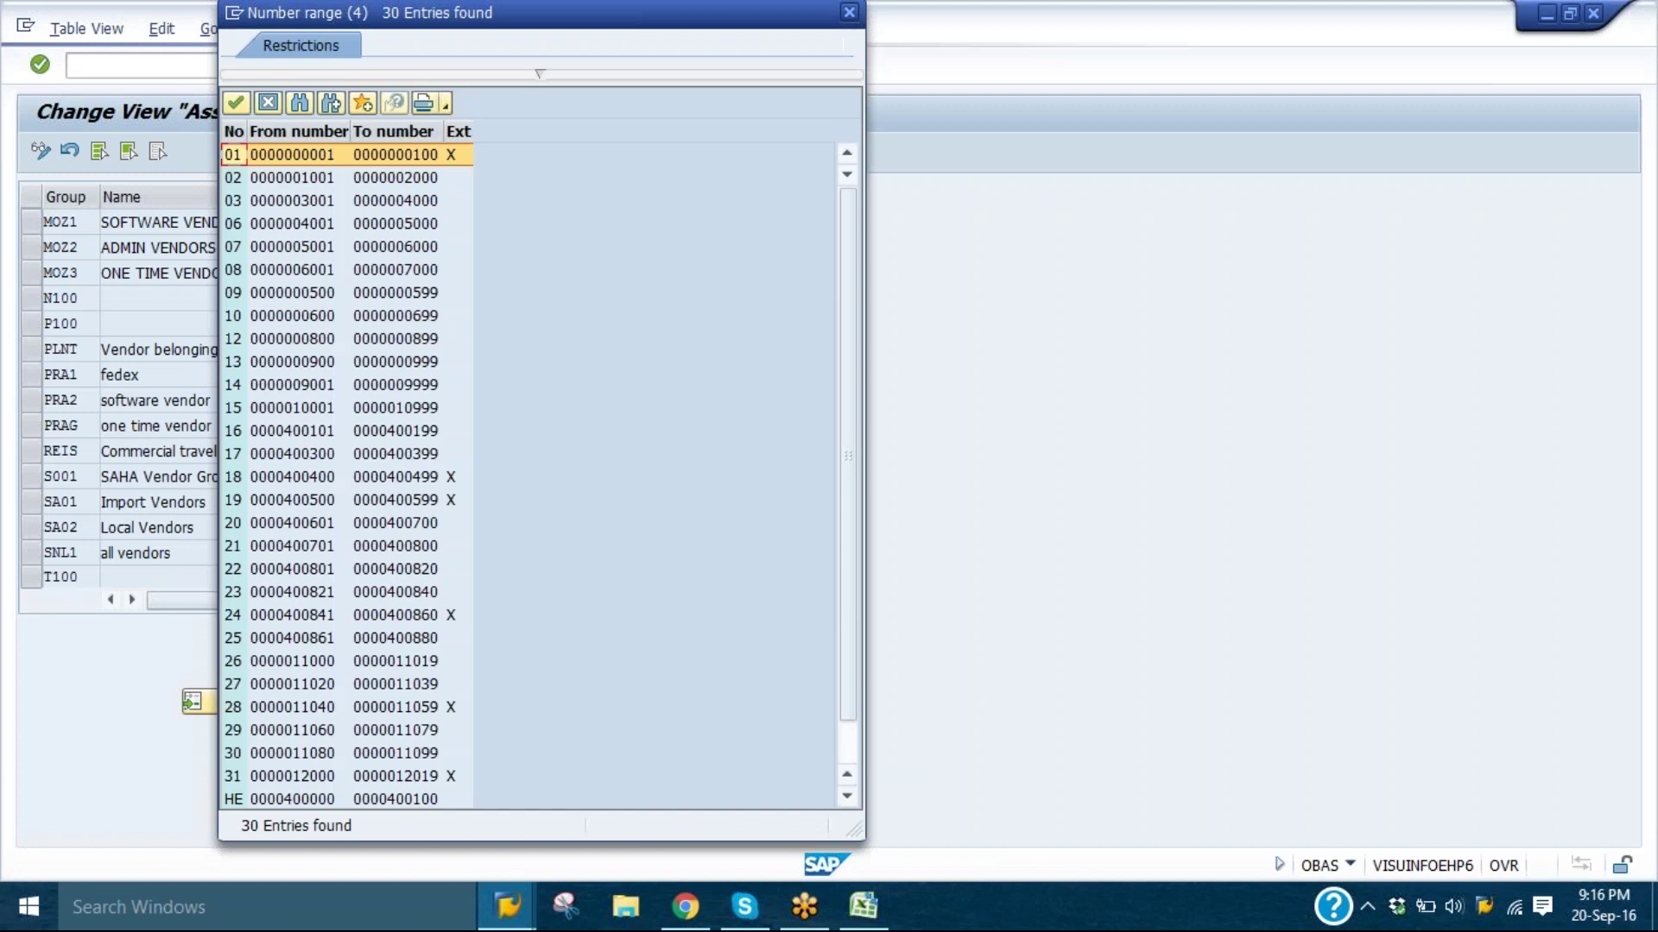
key("Return")
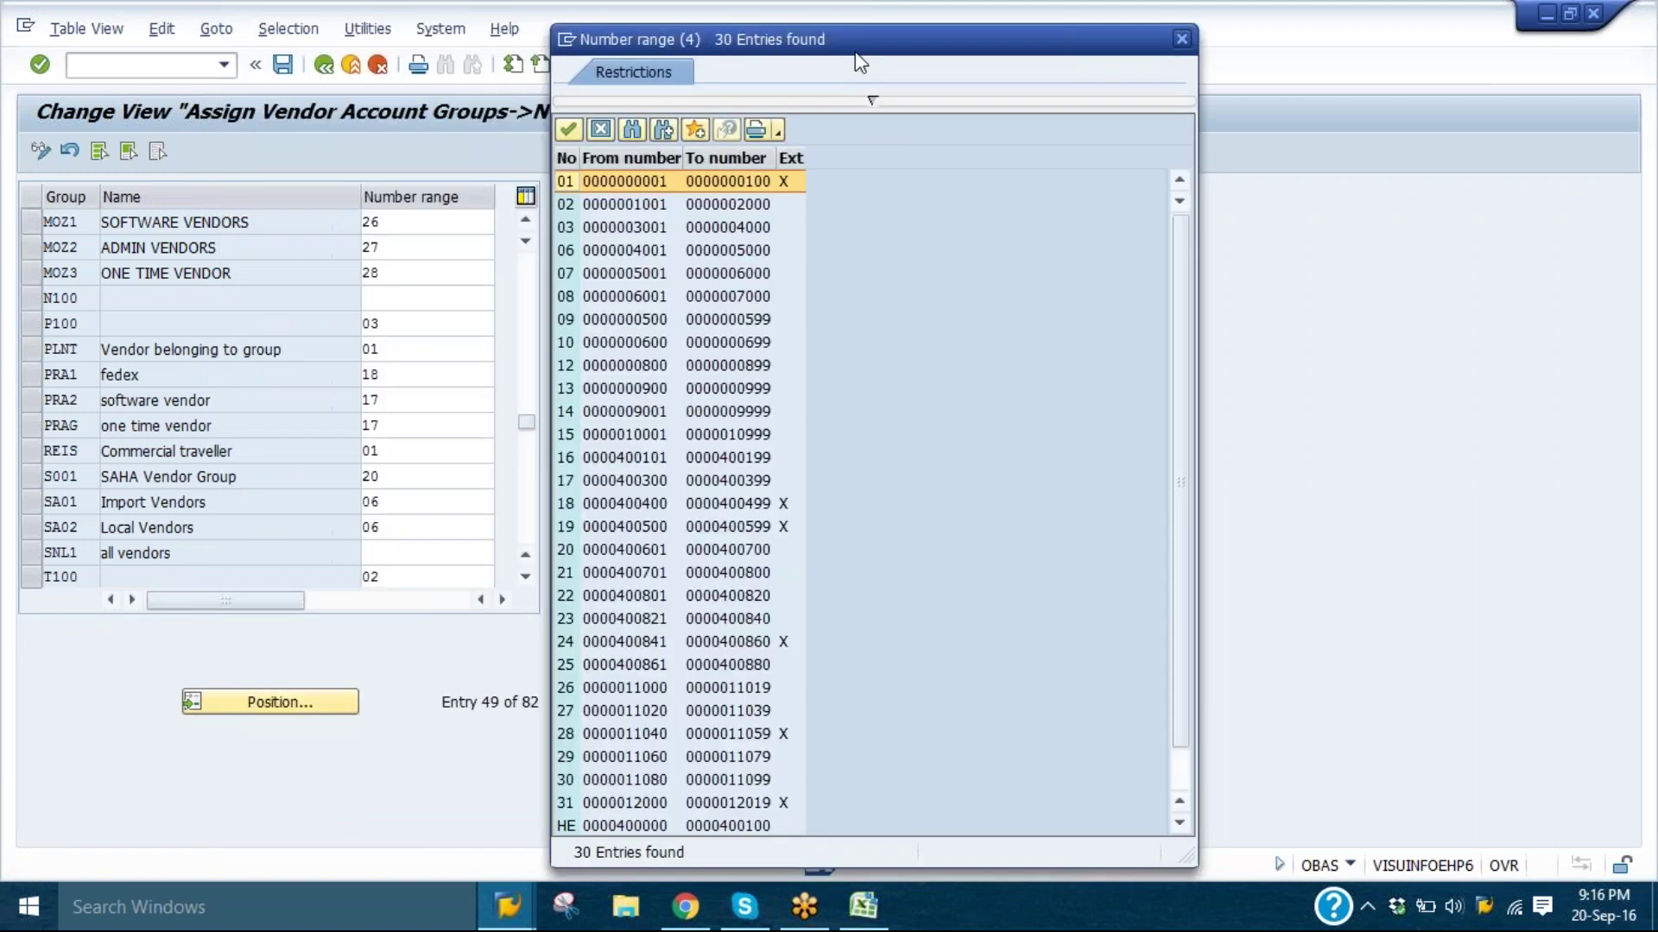
left_click(835, 734)
left_click(837, 736)
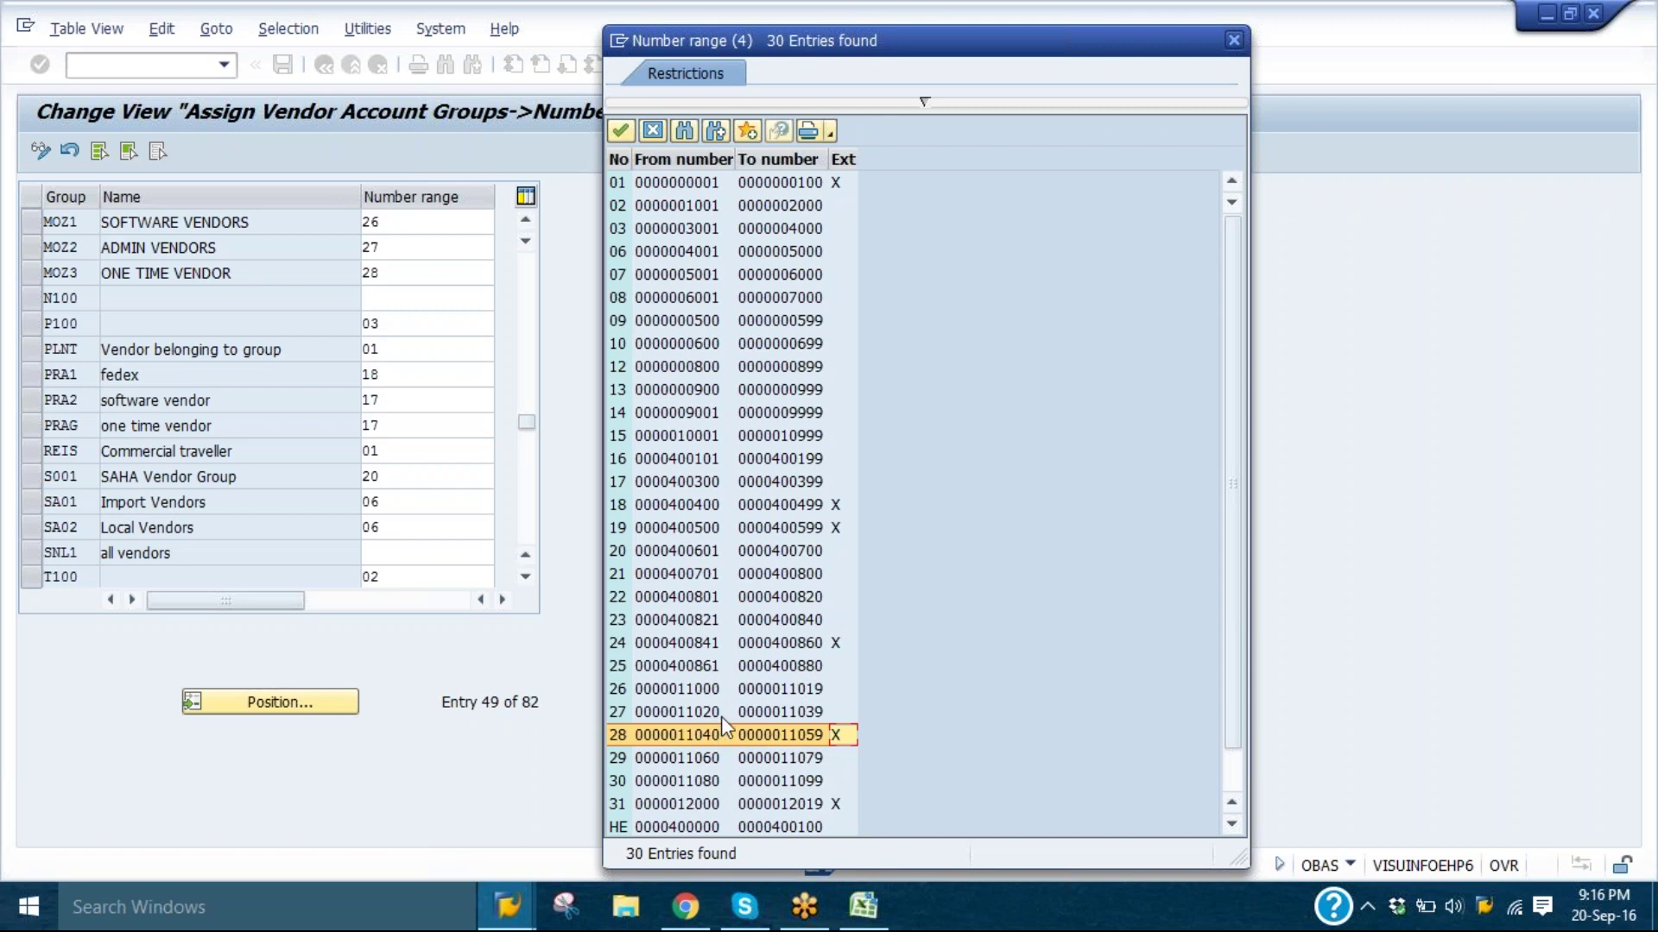
- Compare the limits and external numbering flags of ranges 26 and 27 with range 28, and close the list without choosing one
left_click(732, 689)
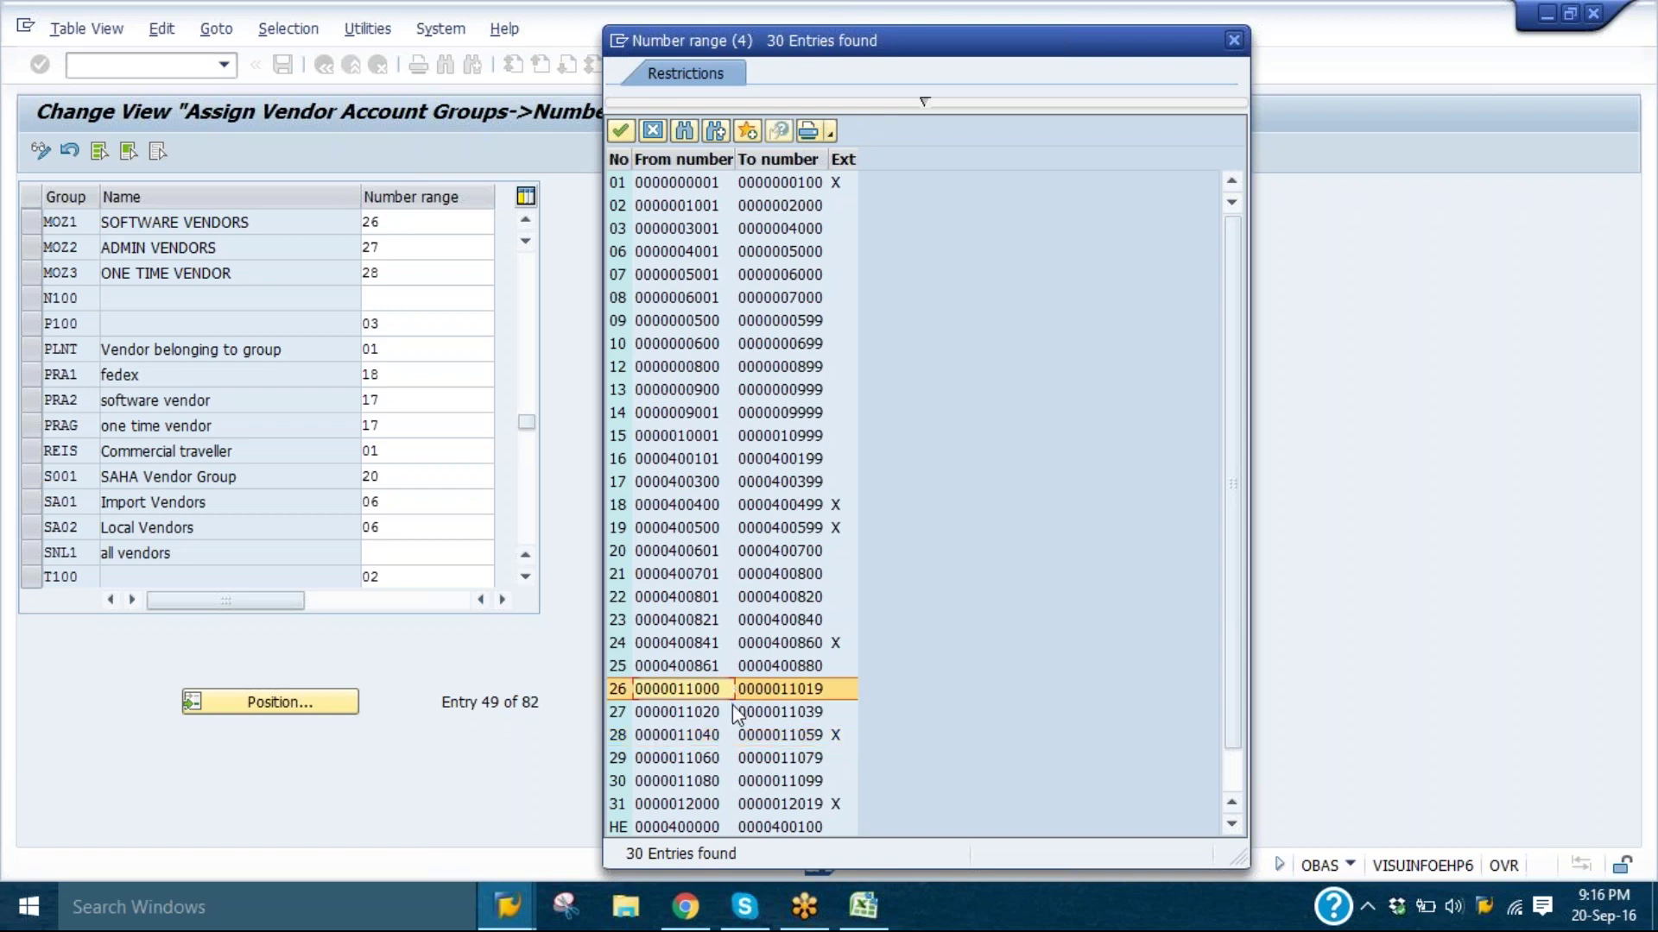
left_click(837, 688)
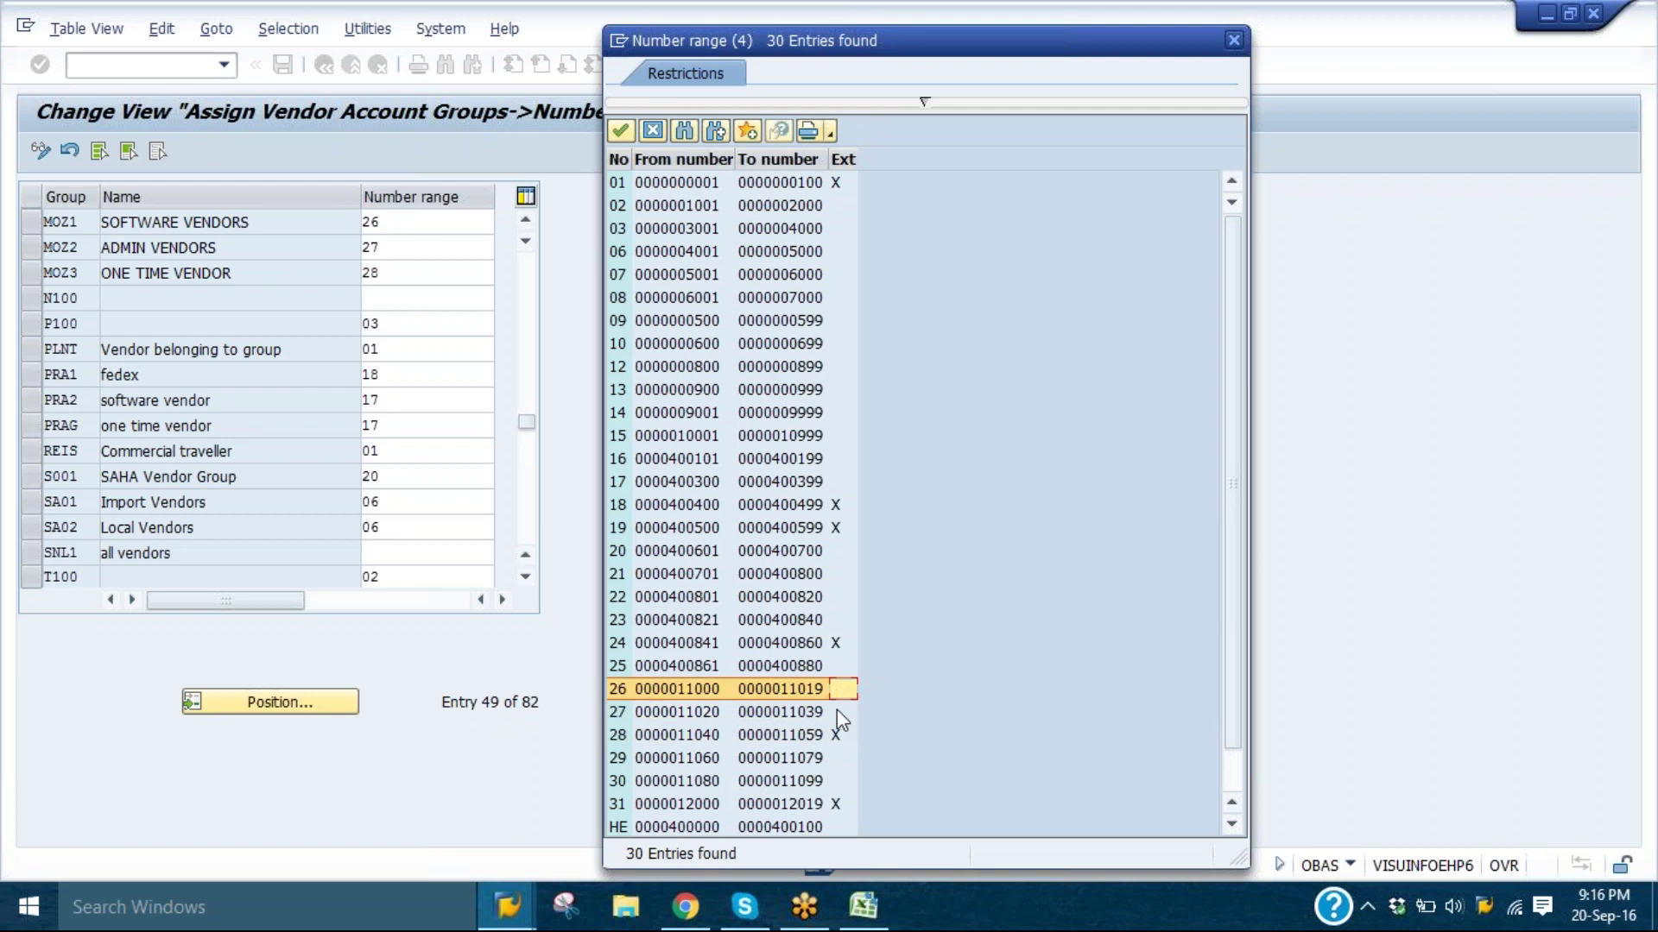
left_click(837, 710)
left_click(837, 693)
left_click(836, 712)
left_click(837, 692)
left_click(836, 706)
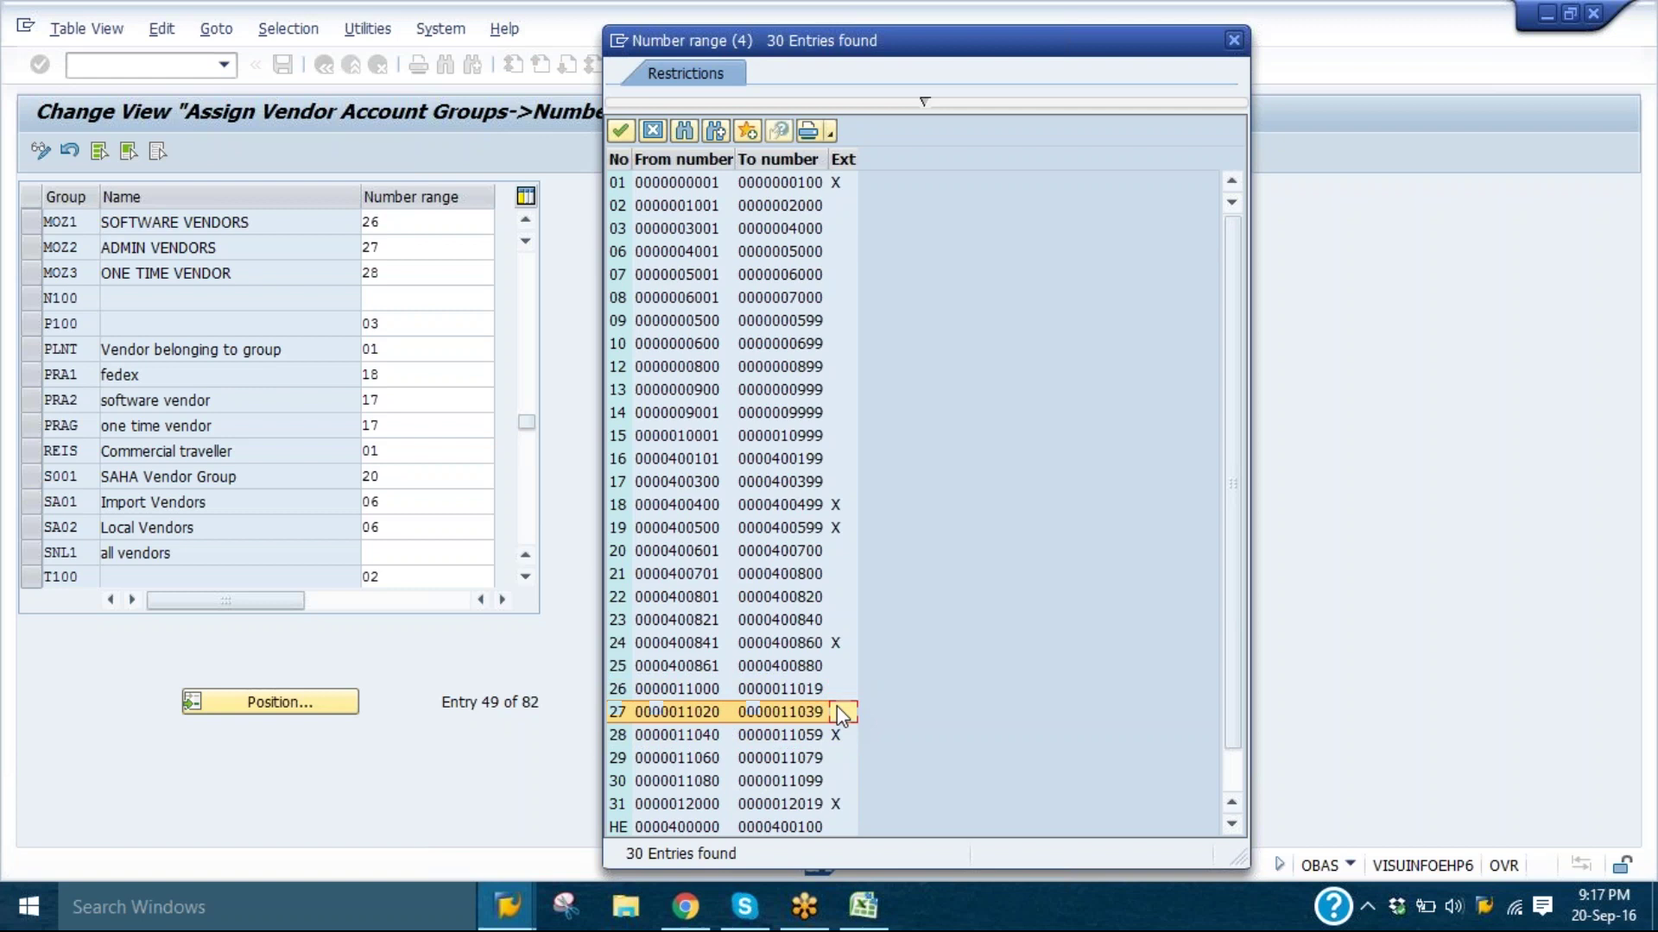
left_click(837, 690)
left_click(837, 708)
left_click(742, 696)
left_click(807, 711)
left_click(818, 692)
left_click(835, 735)
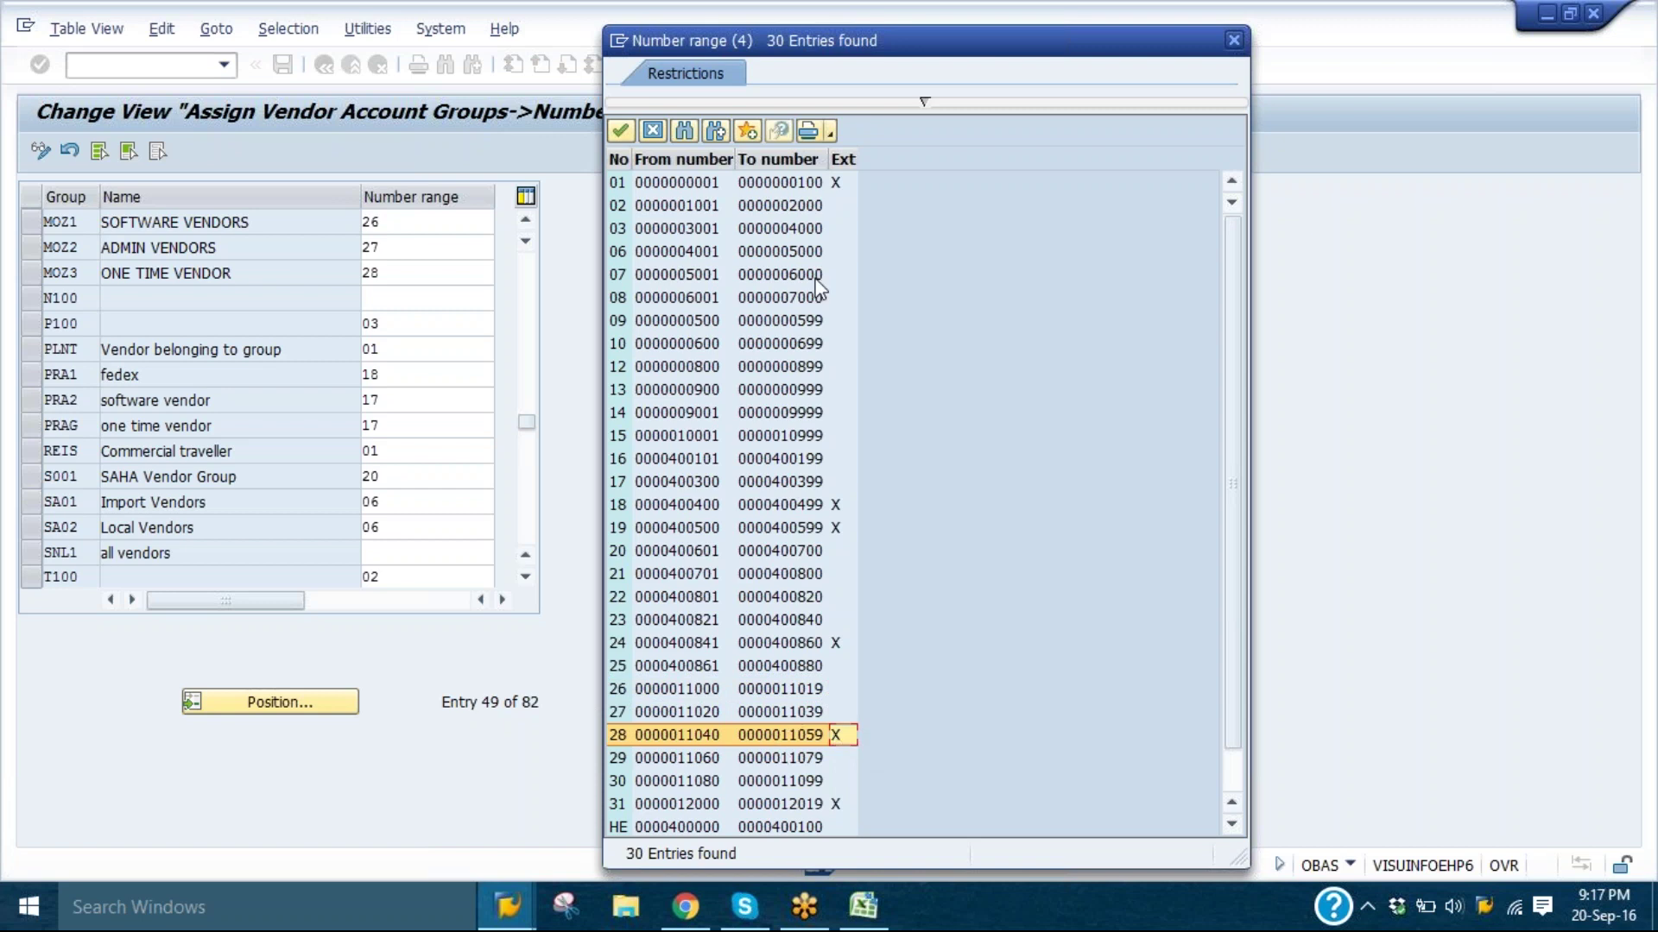
left_click(652, 132)
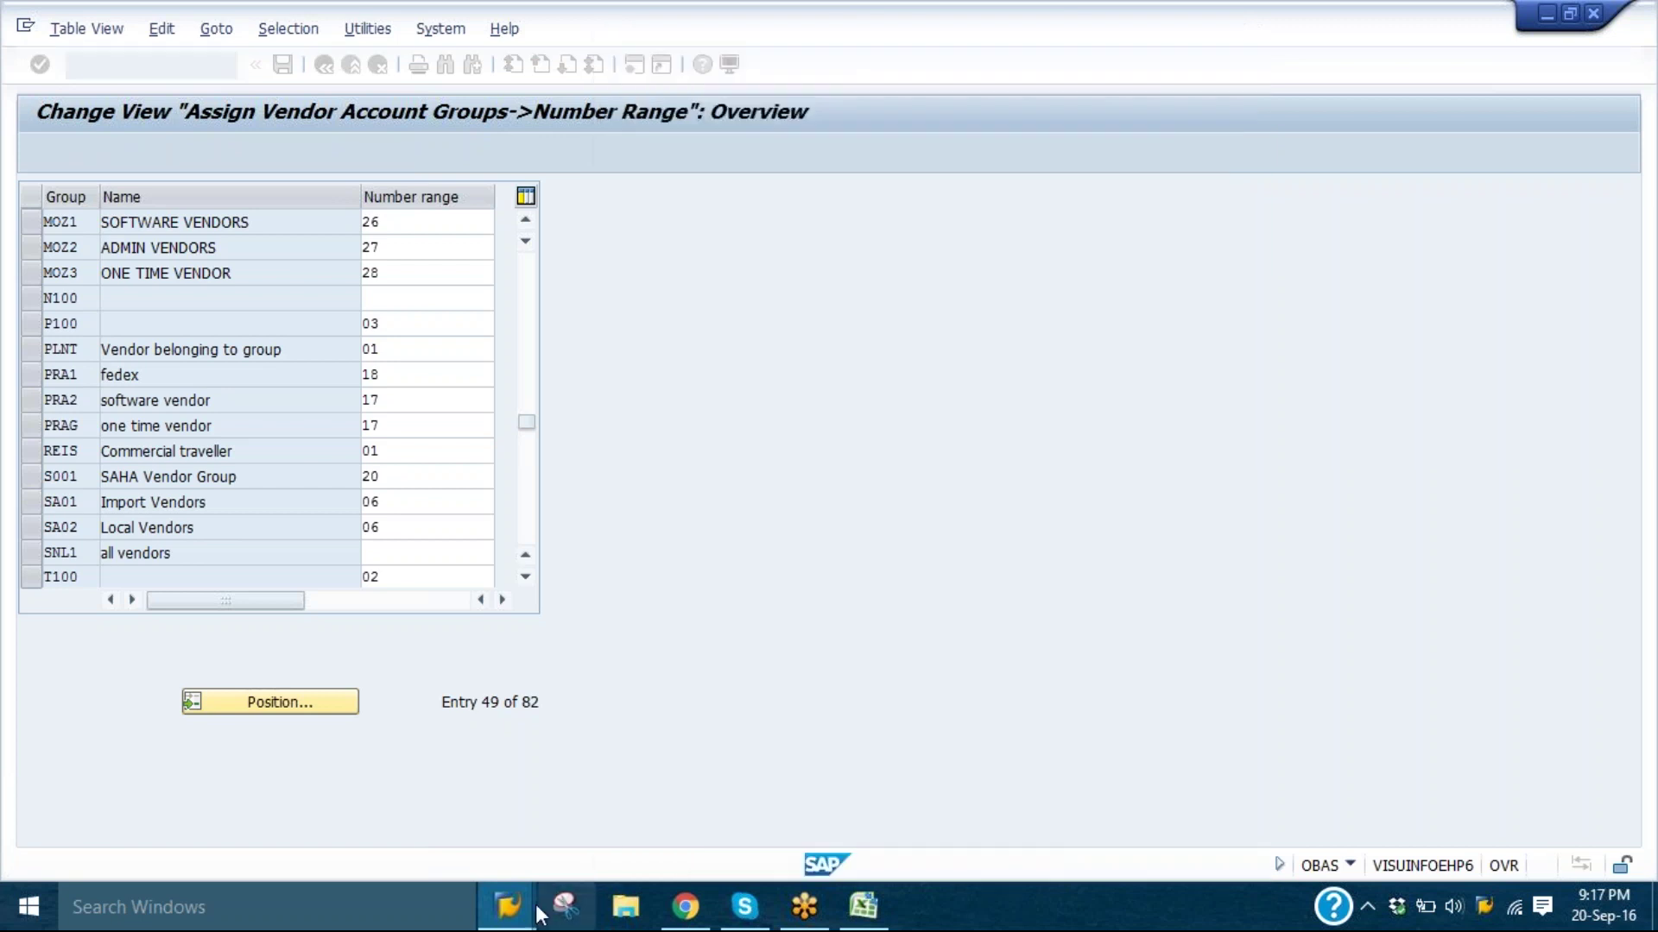
- Switch to the Create Vendor session and proceed to the address data of the MOZ3 vendor
mouse_move(522, 913)
left_click(583, 803)
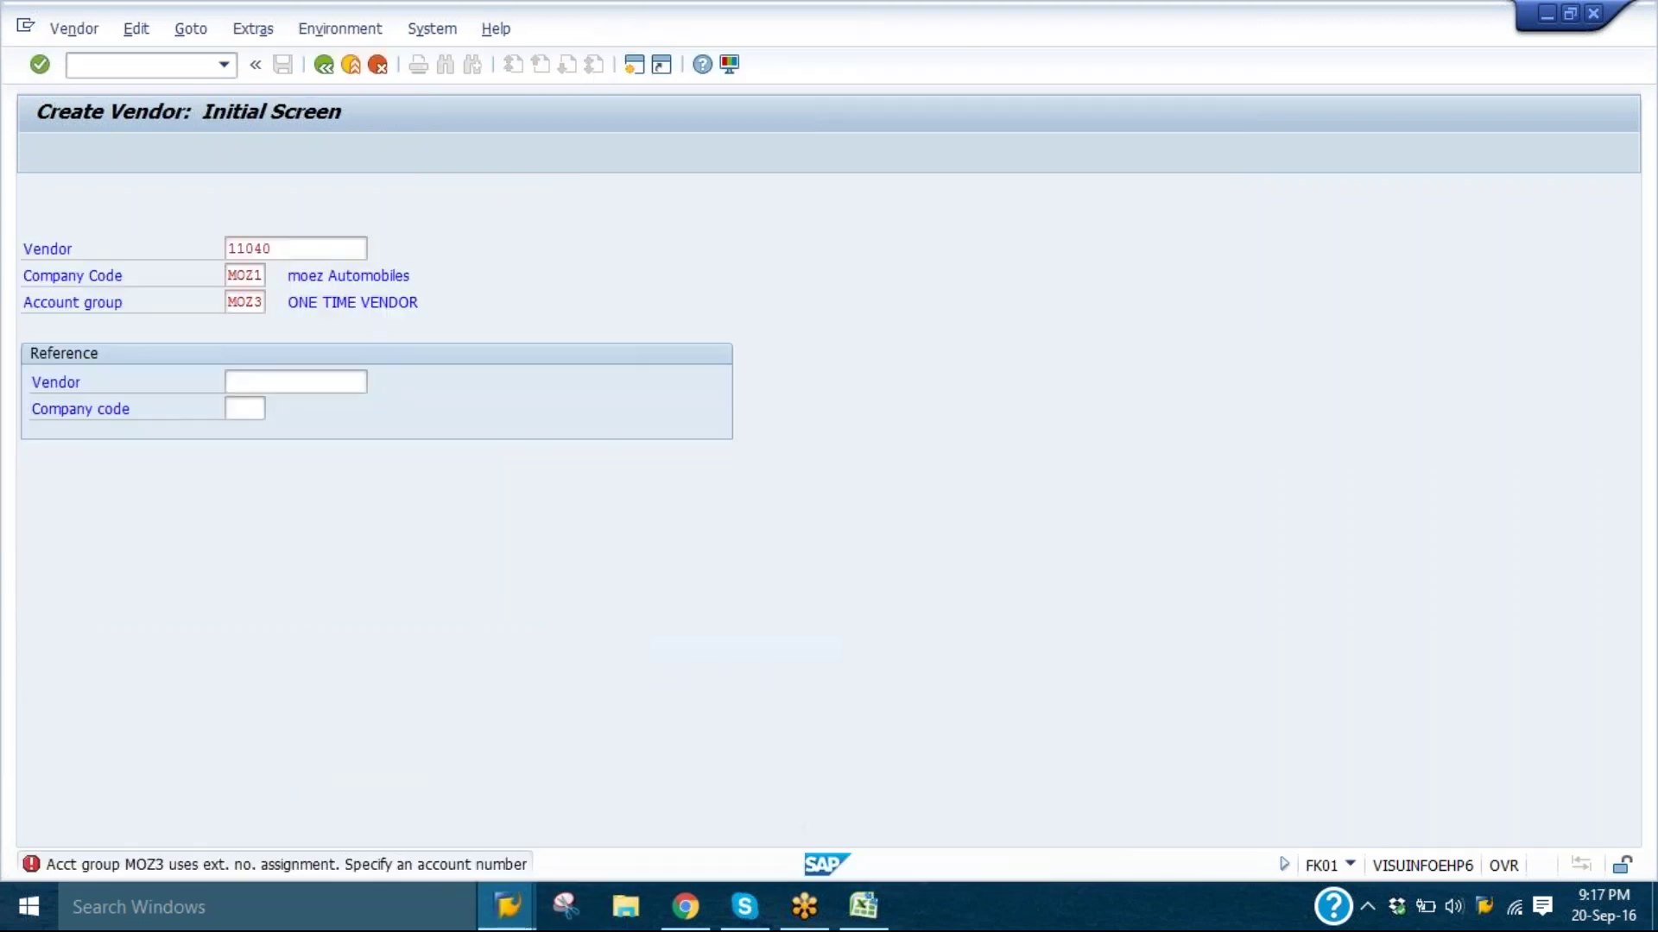
key("Return")
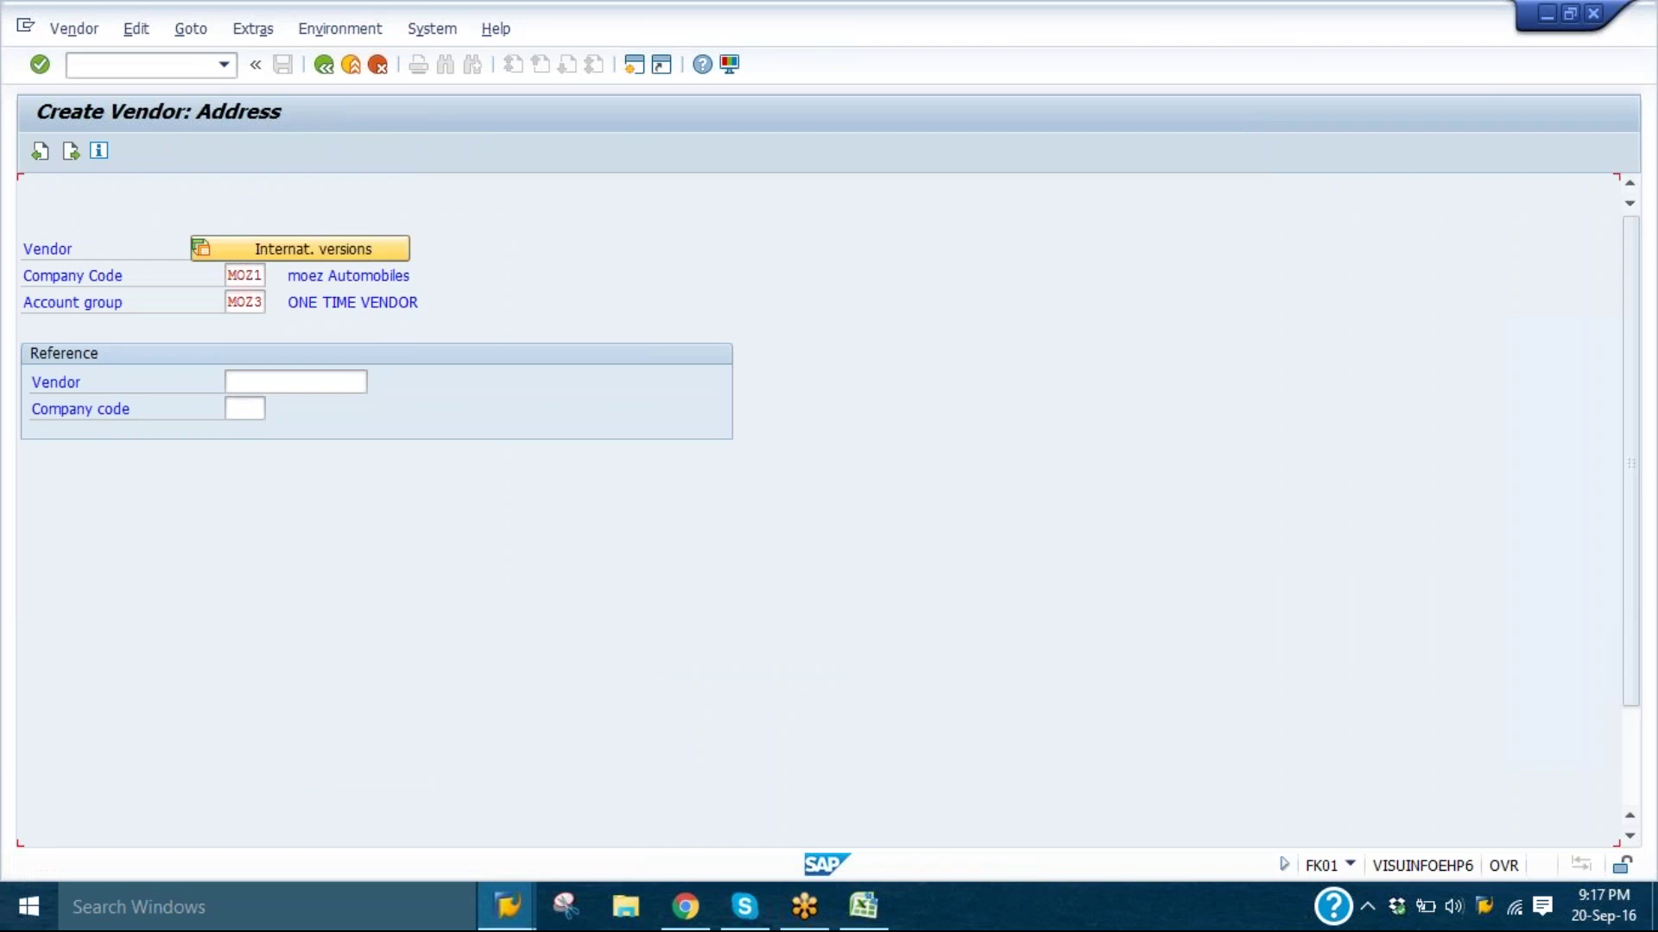
- Set the vendor's title to Company and its name to "one time vendor moz1"
left_click(325, 298)
left_click(329, 326)
key("Tab")
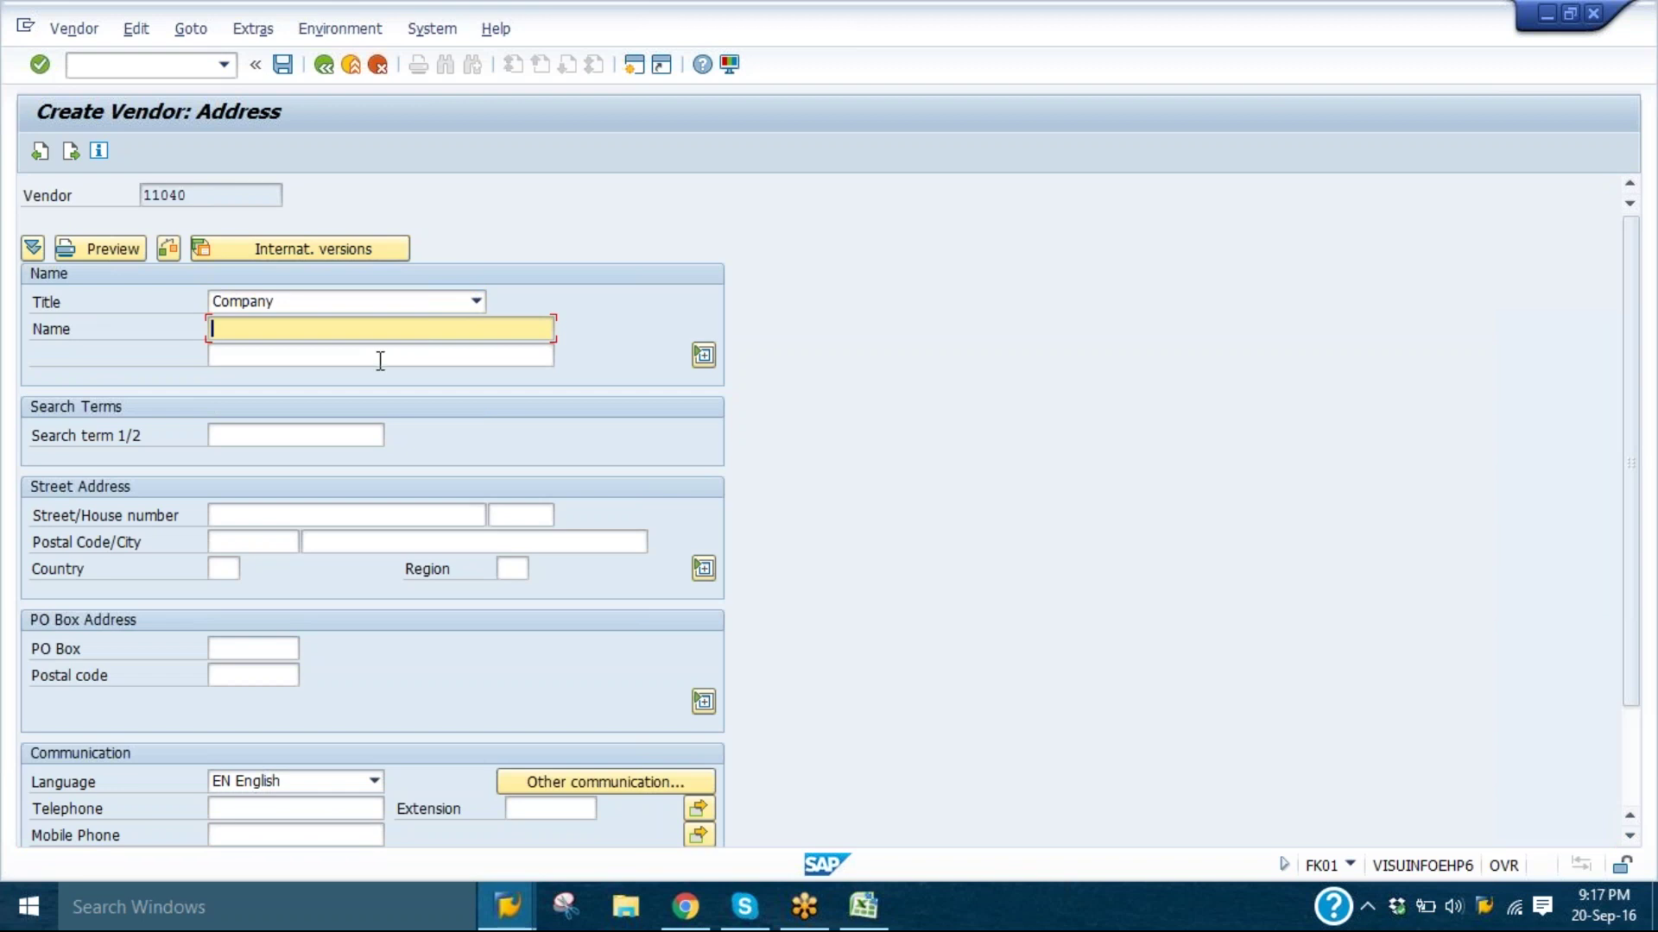
type("one time vendor")
type("moz")
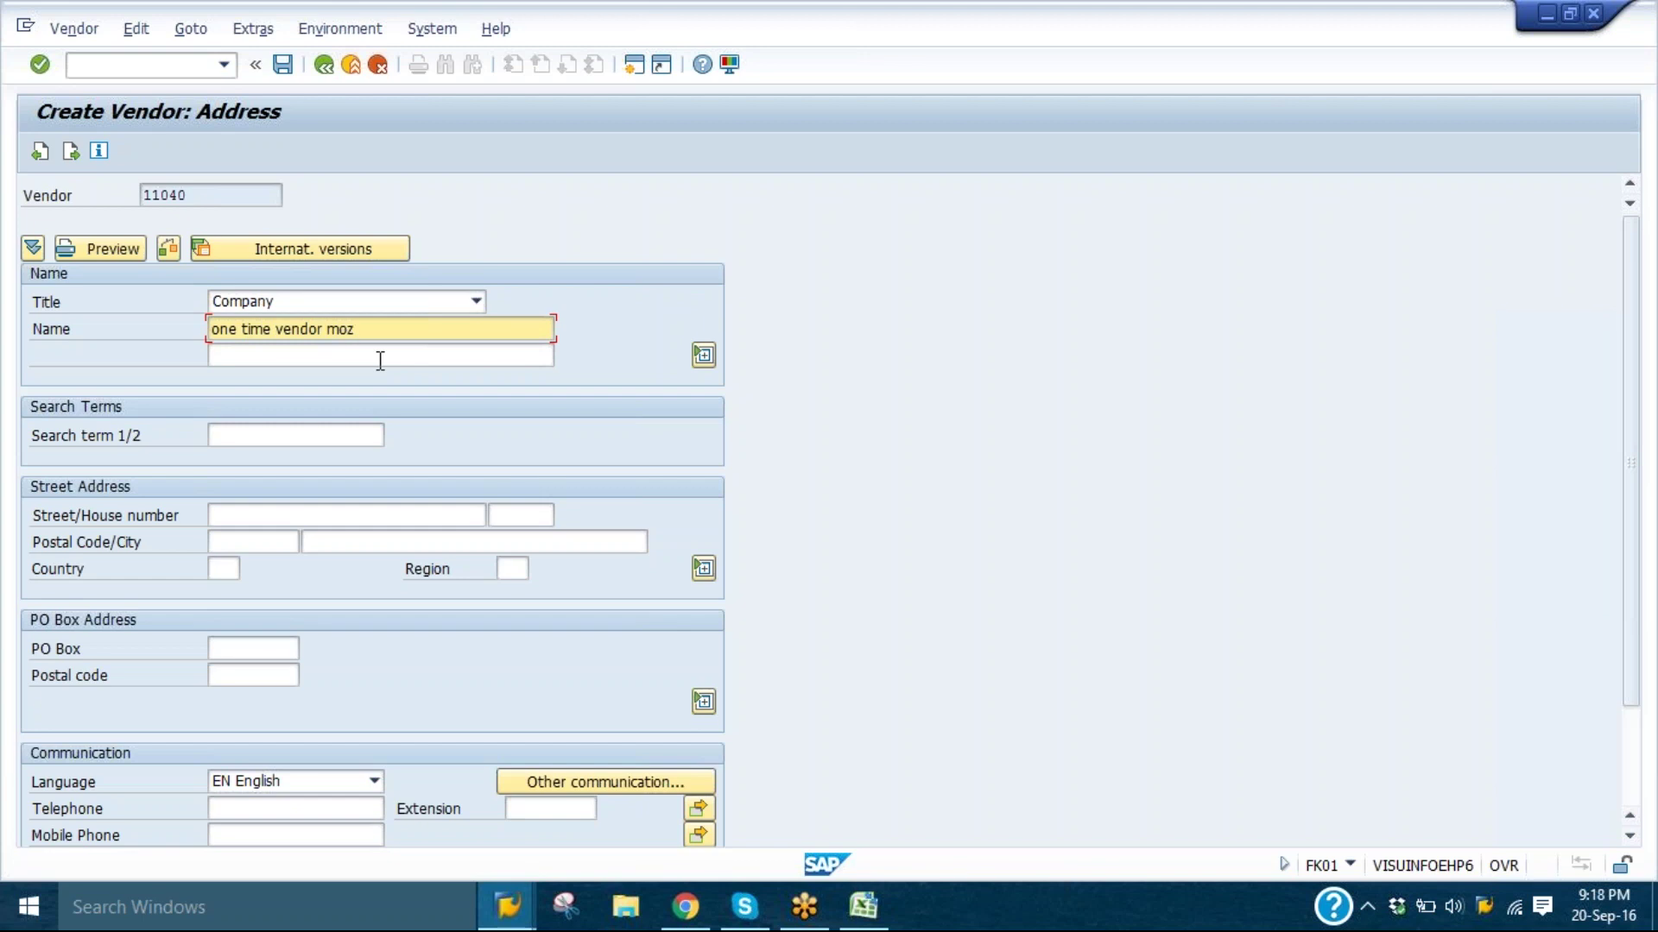
type("1")
- Set the vendor's country to pk, leave the postal code and city empty, and proceed to the control data
left_click(357, 544)
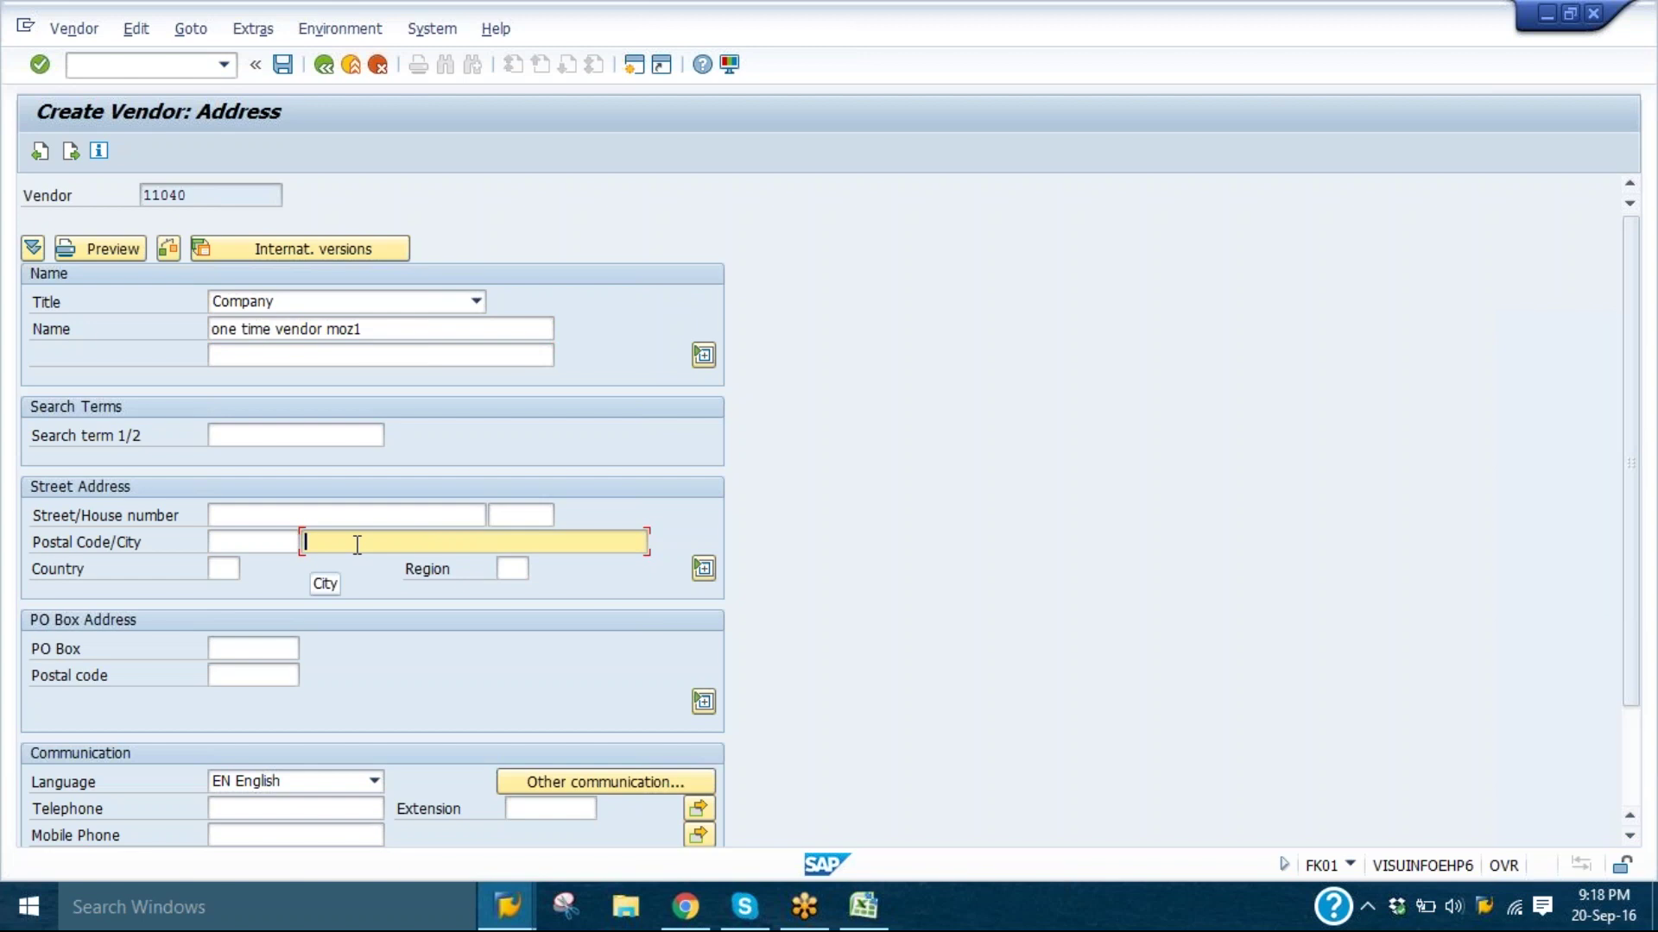
key("Tab")
type("pk")
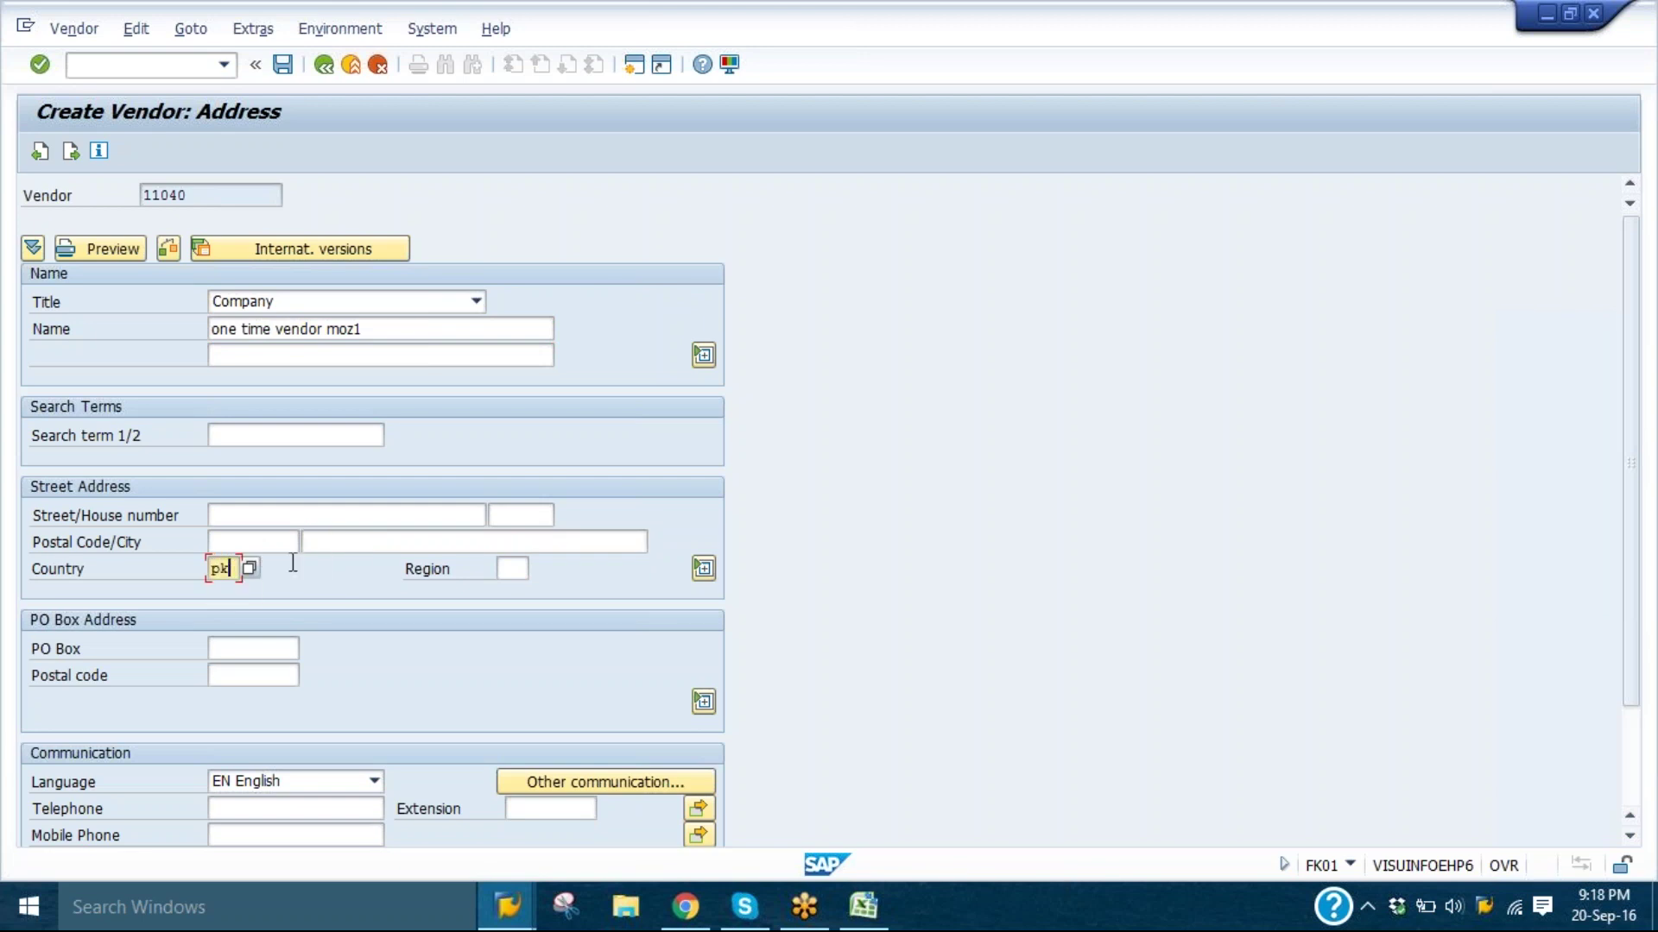
left_click(338, 543)
left_click(285, 539)
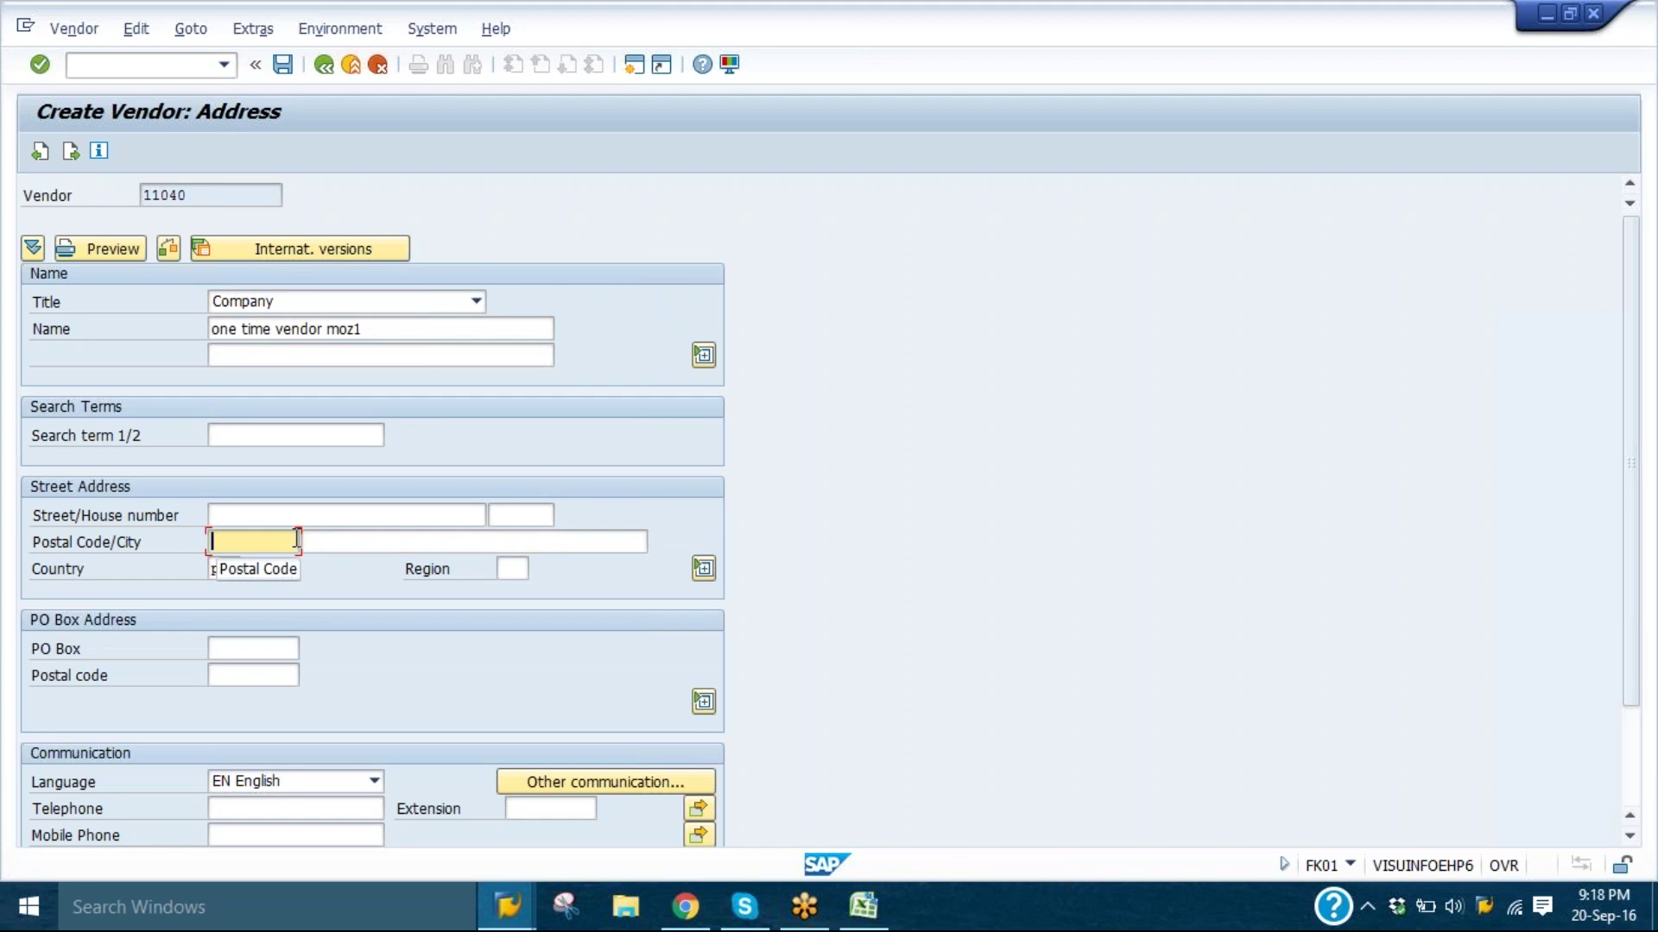
left_click(337, 538)
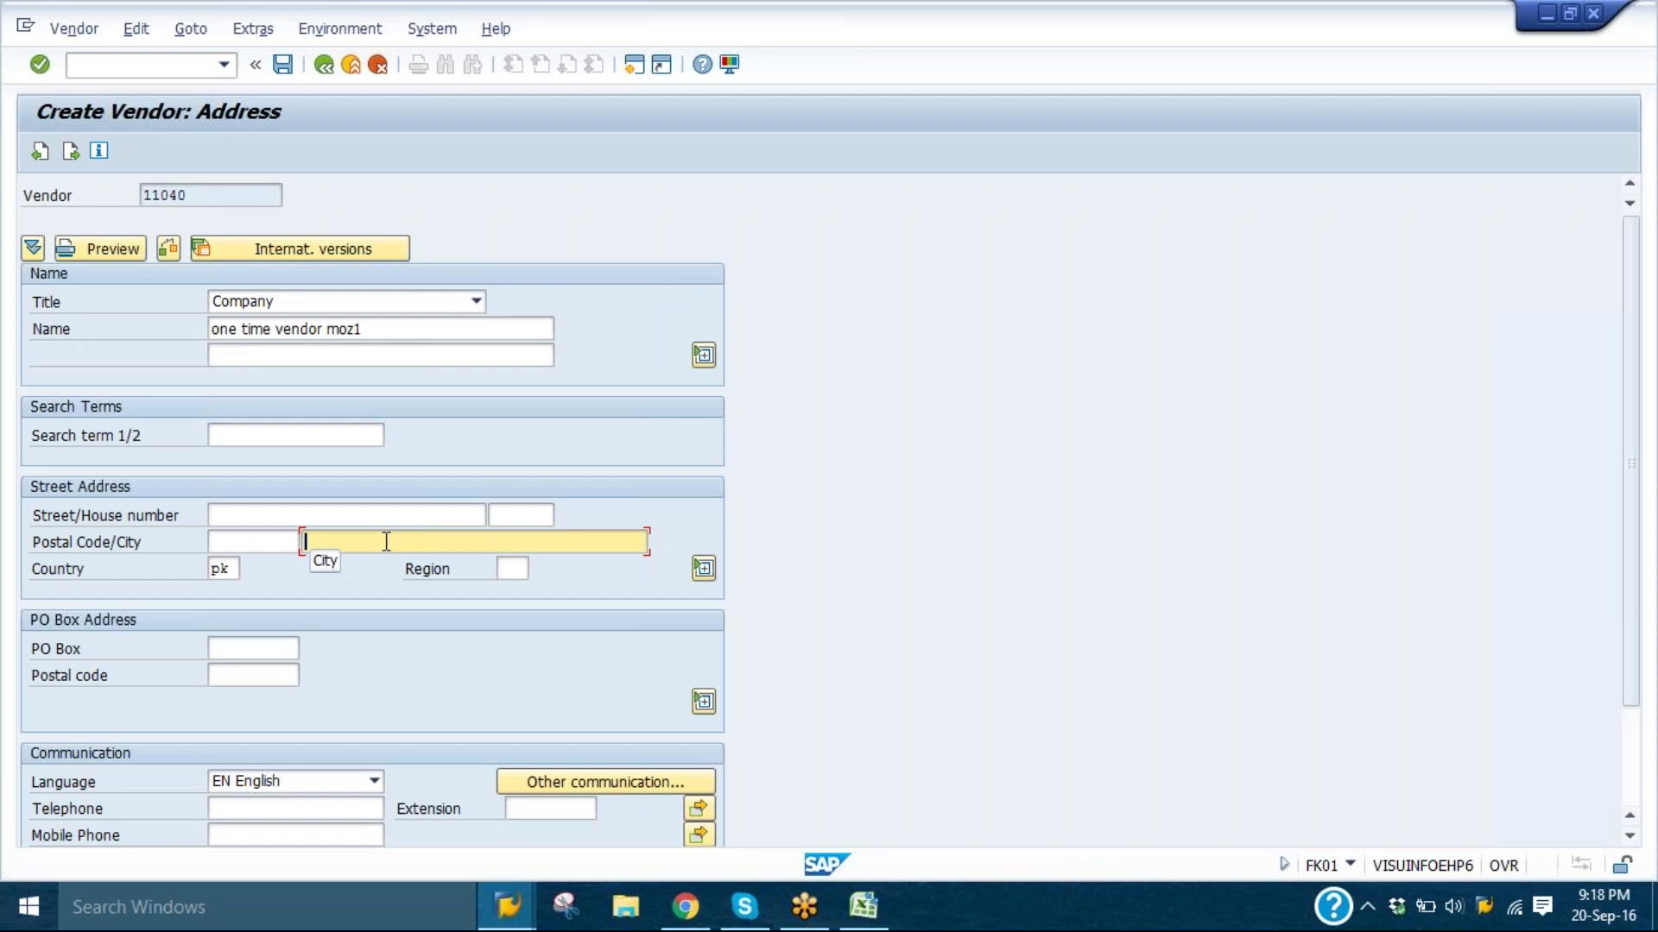
key("Return")
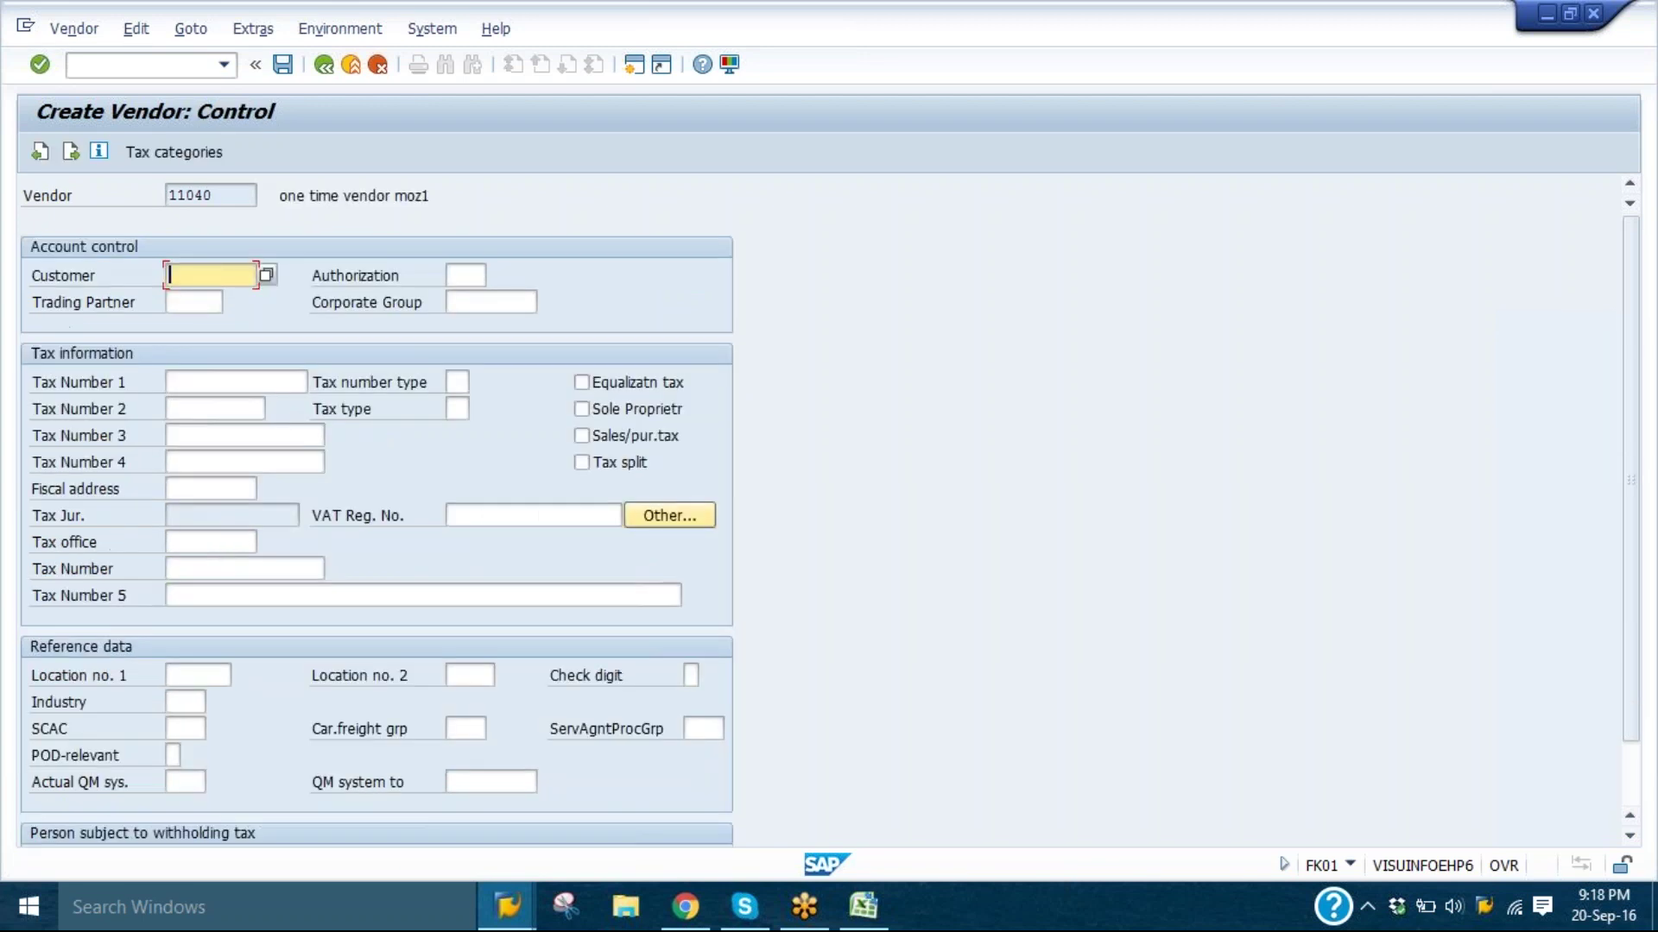
- Advance past the control and bank data, enter a contact person's first and last name, and proceed to the accounting information
key("Return")
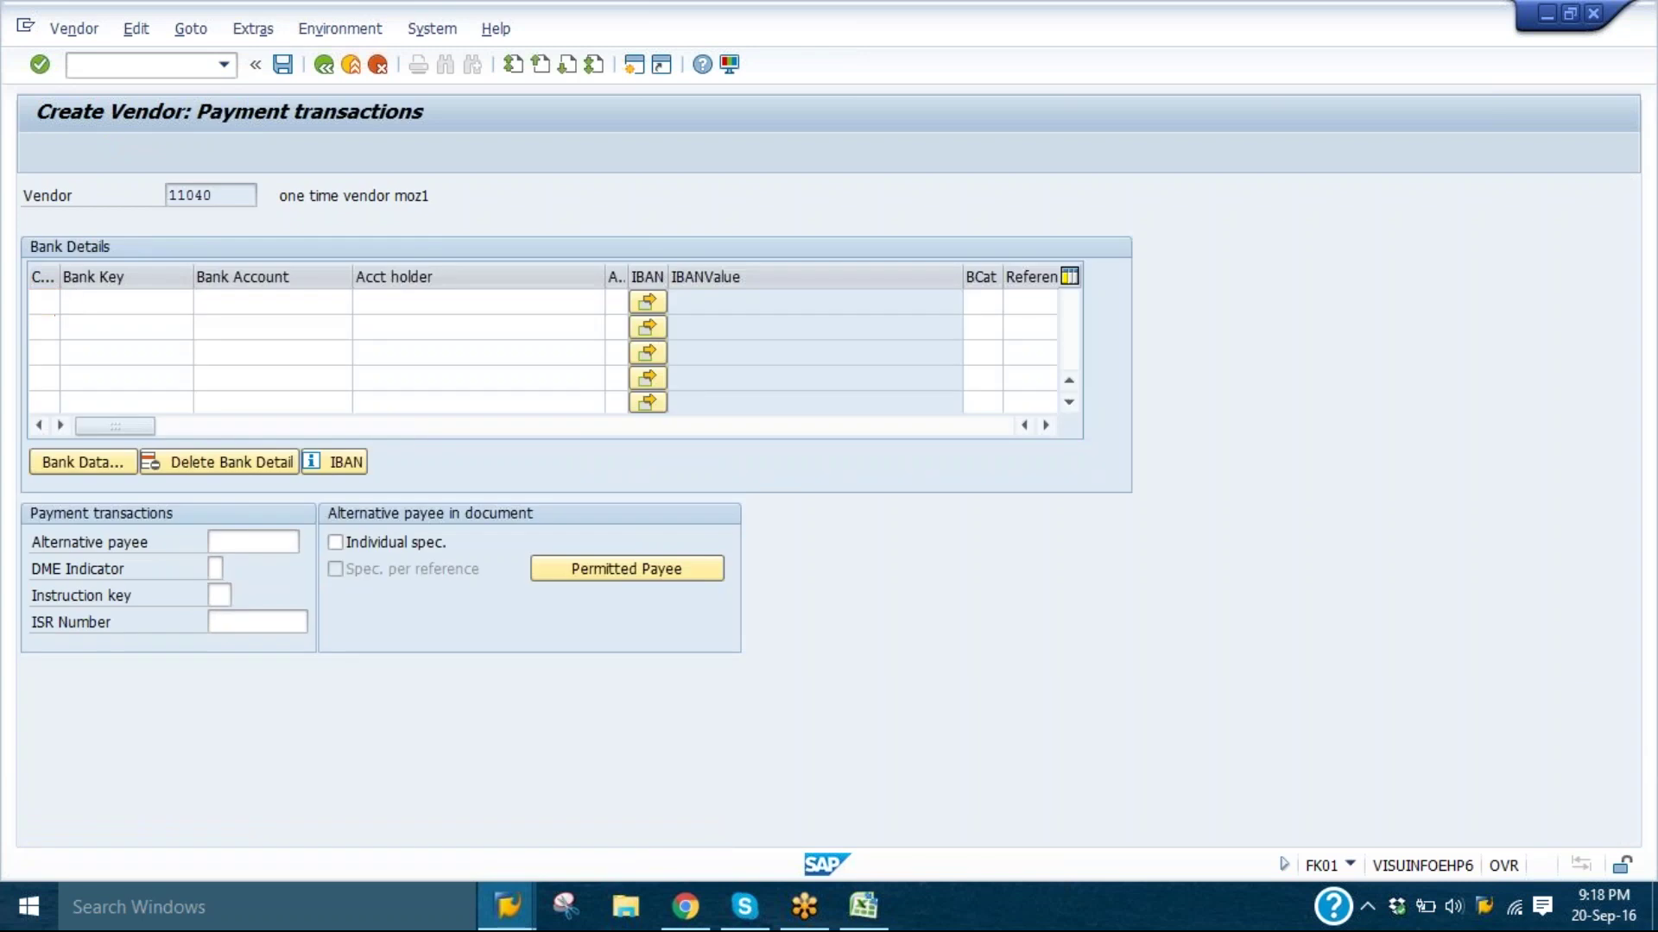
key("Return")
type("ghjj")
key("Tab")
type("gbjb")
key("Return")
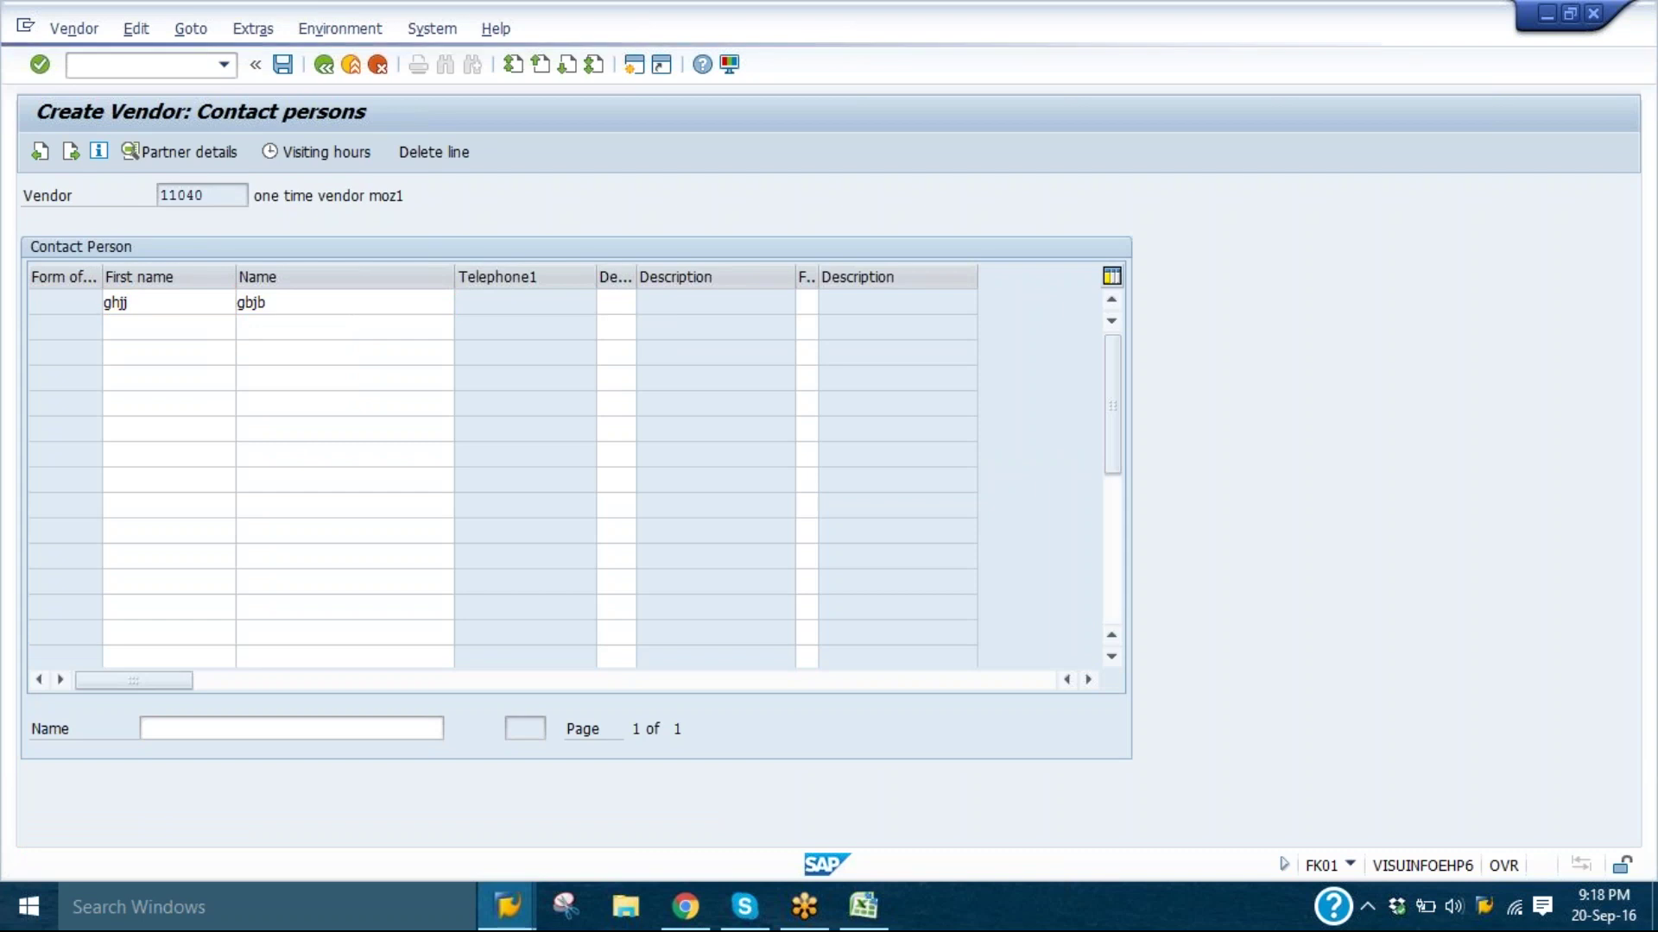
- Set the reconciliation account to 1210, the sort key to 001 and the cash management group to A1
key("BackSpace")
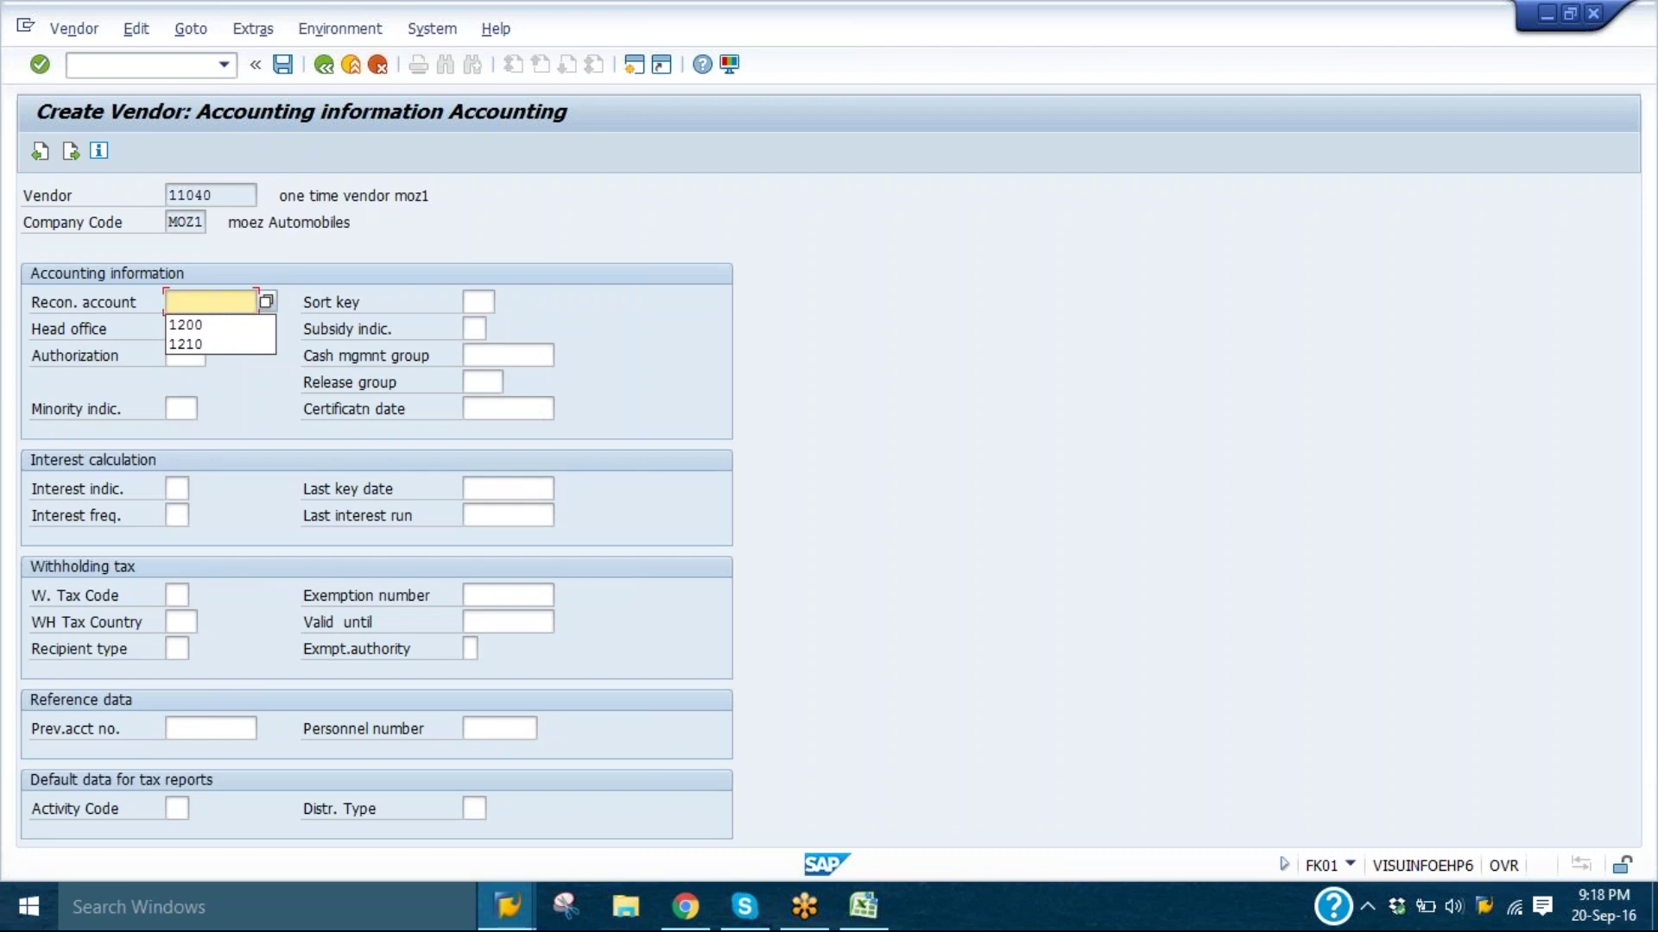
key("Escape")
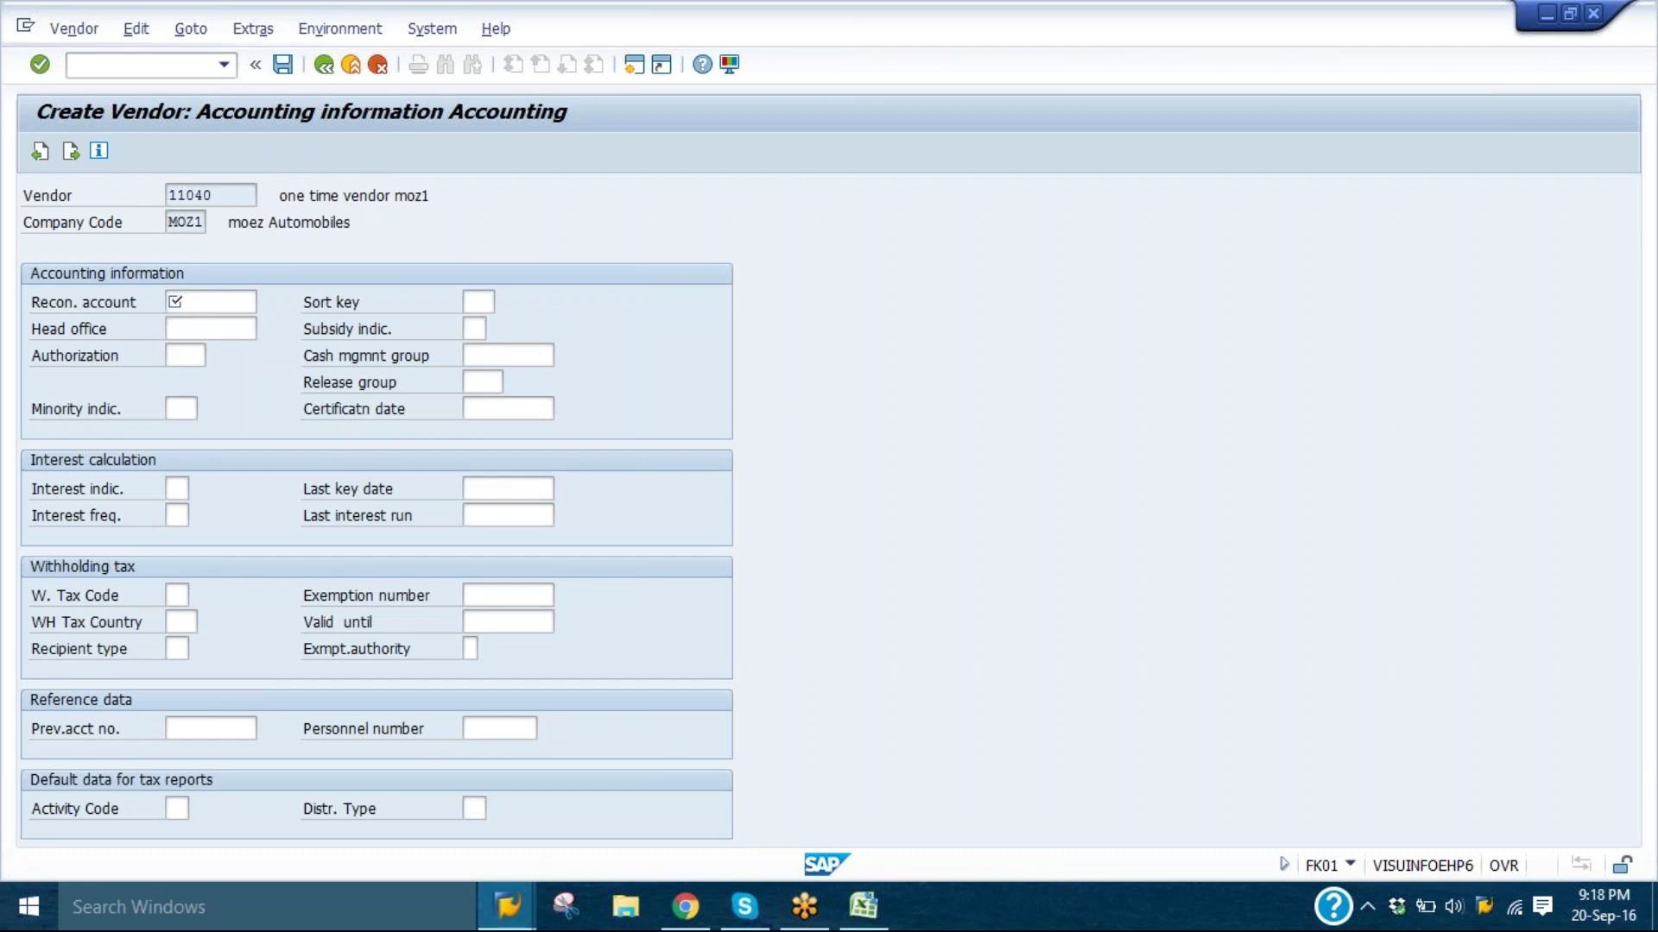
key("F4")
key("Down")
key("Return")
key("Tab")
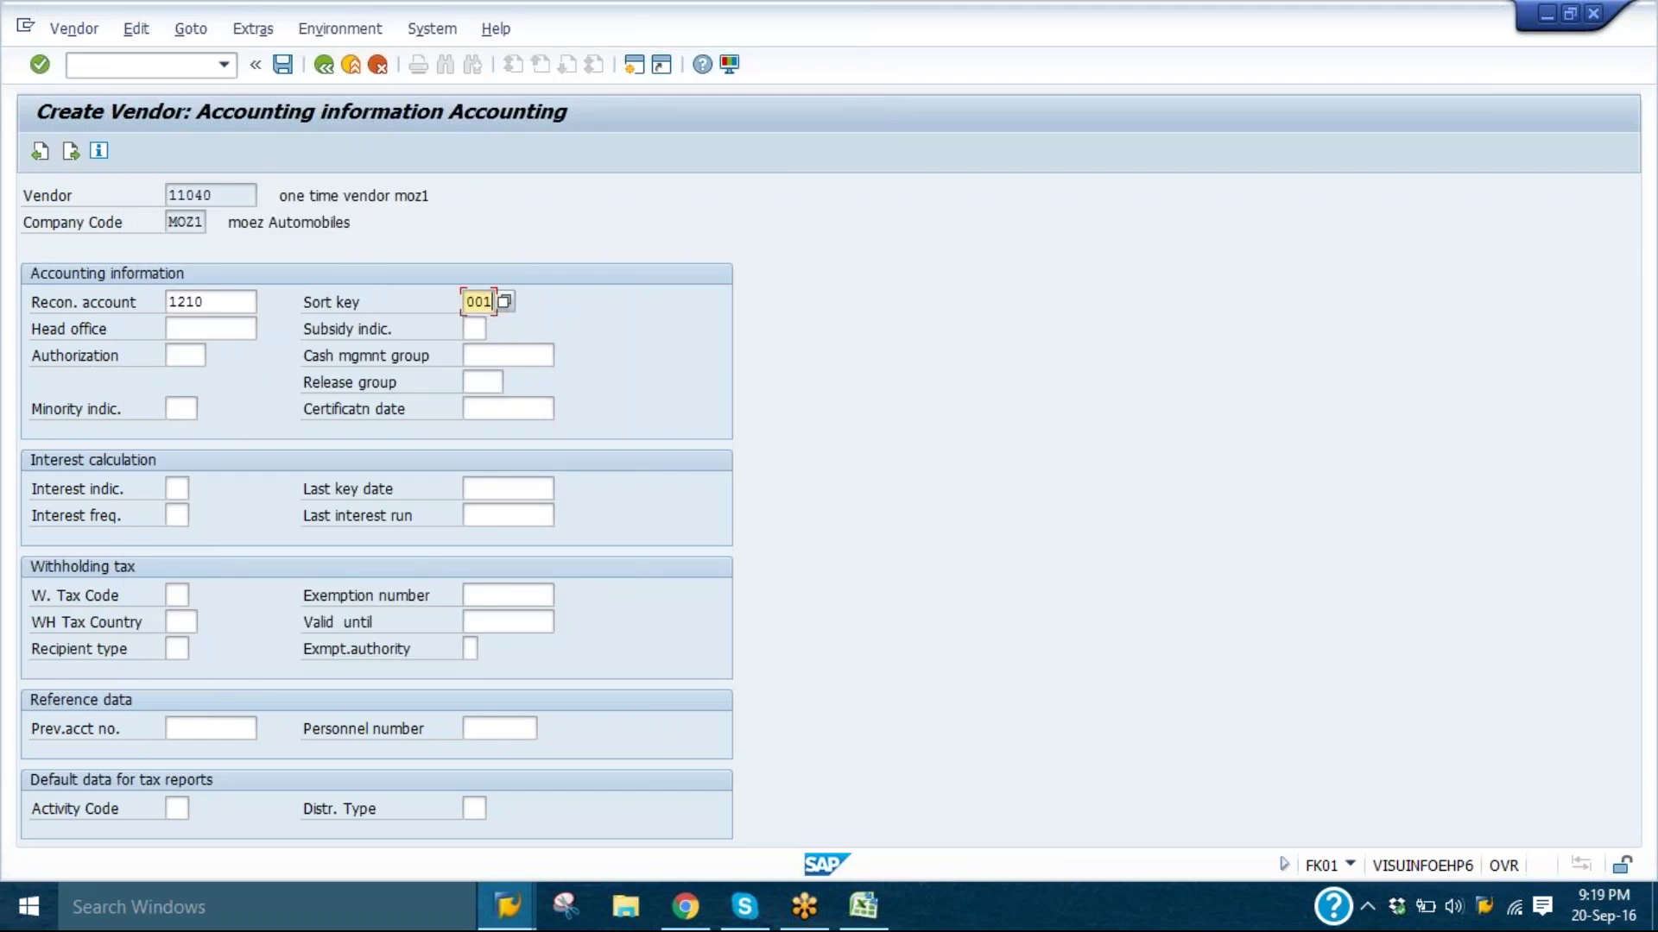
left_click(507, 355)
key("Down")
key("Return")
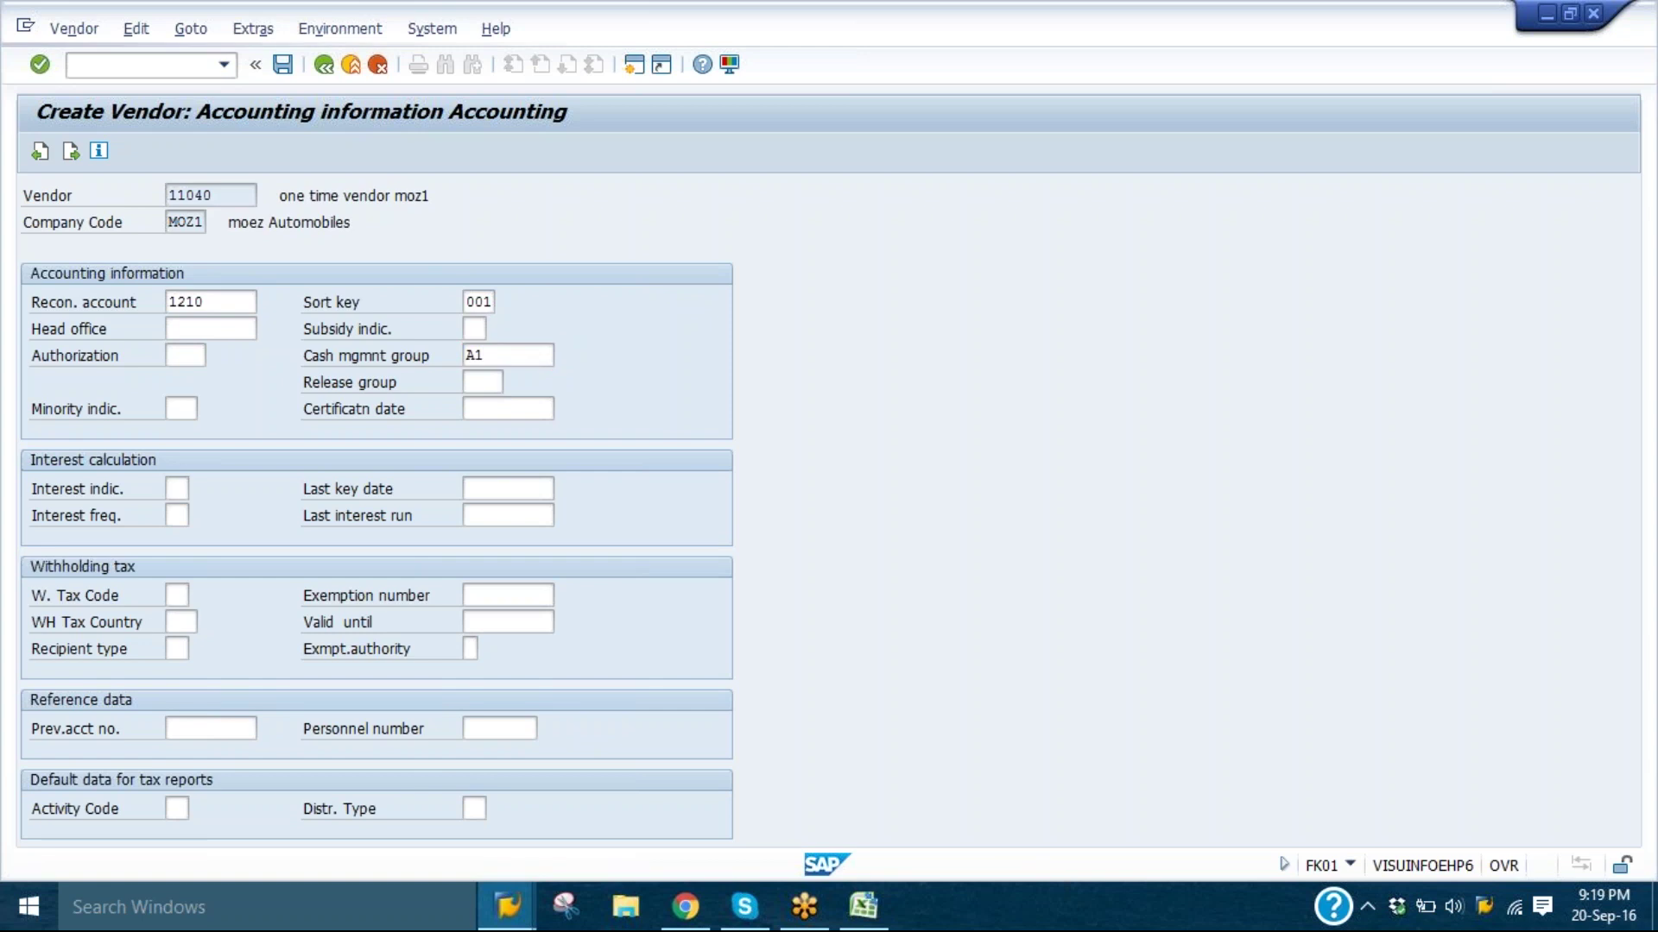
- Set the payment terms to 0001 in the payment transactions accounting data and save the one-time vendor
type("0")
key("Return")
left_click(80, 489)
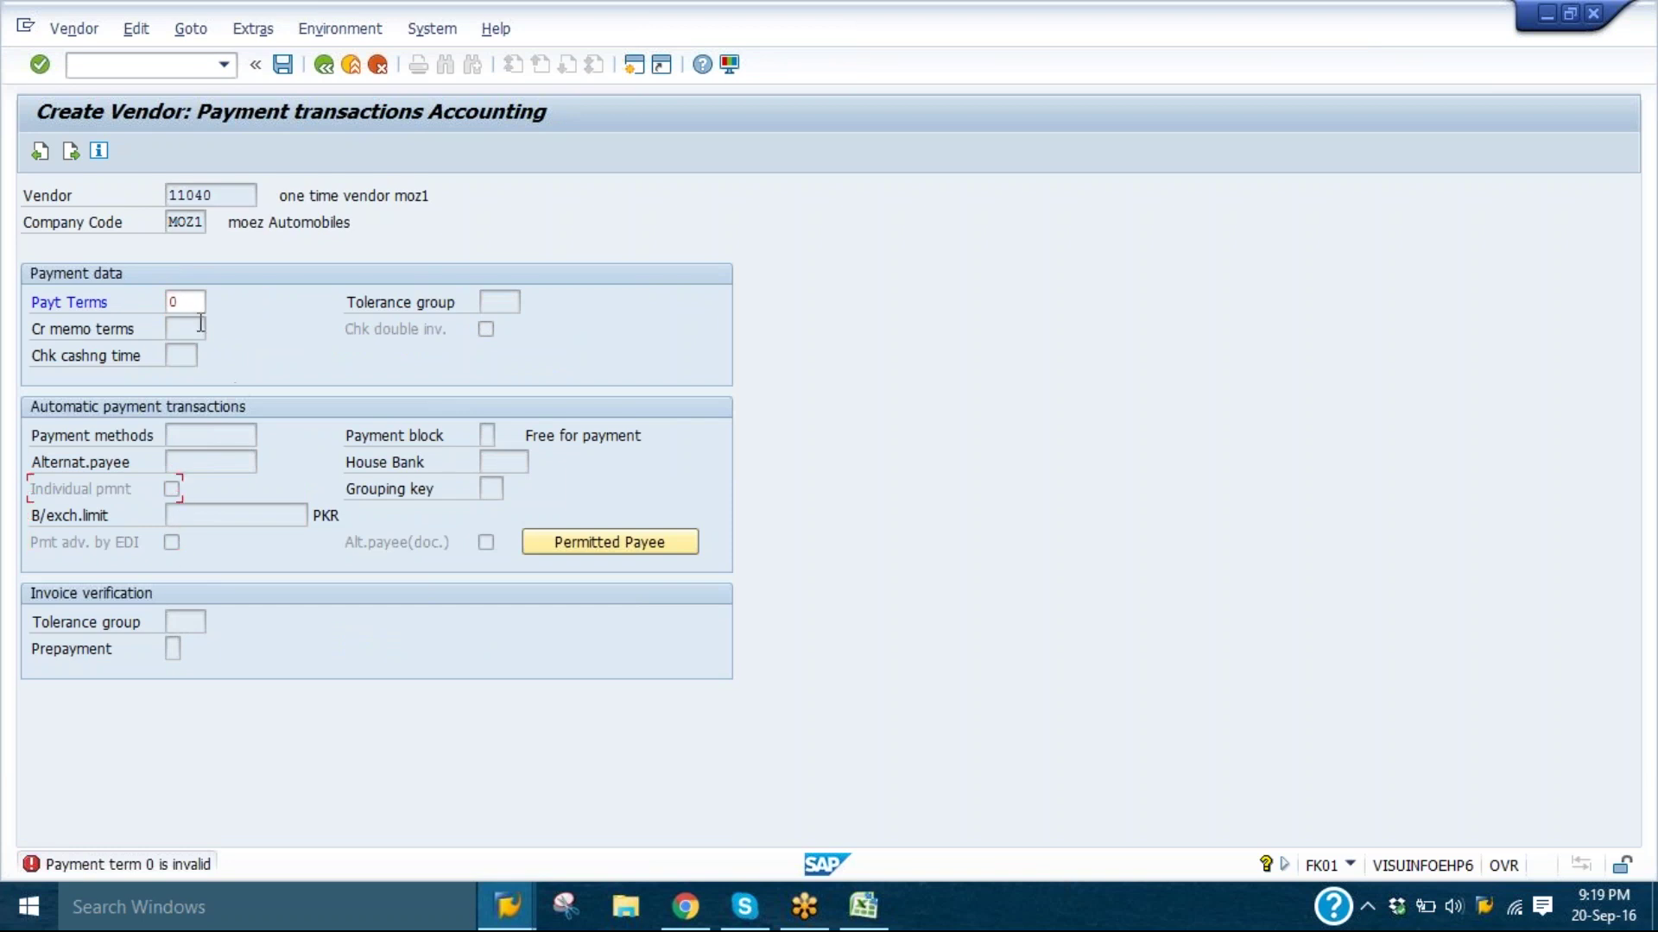
left_click(184, 299)
type("000")
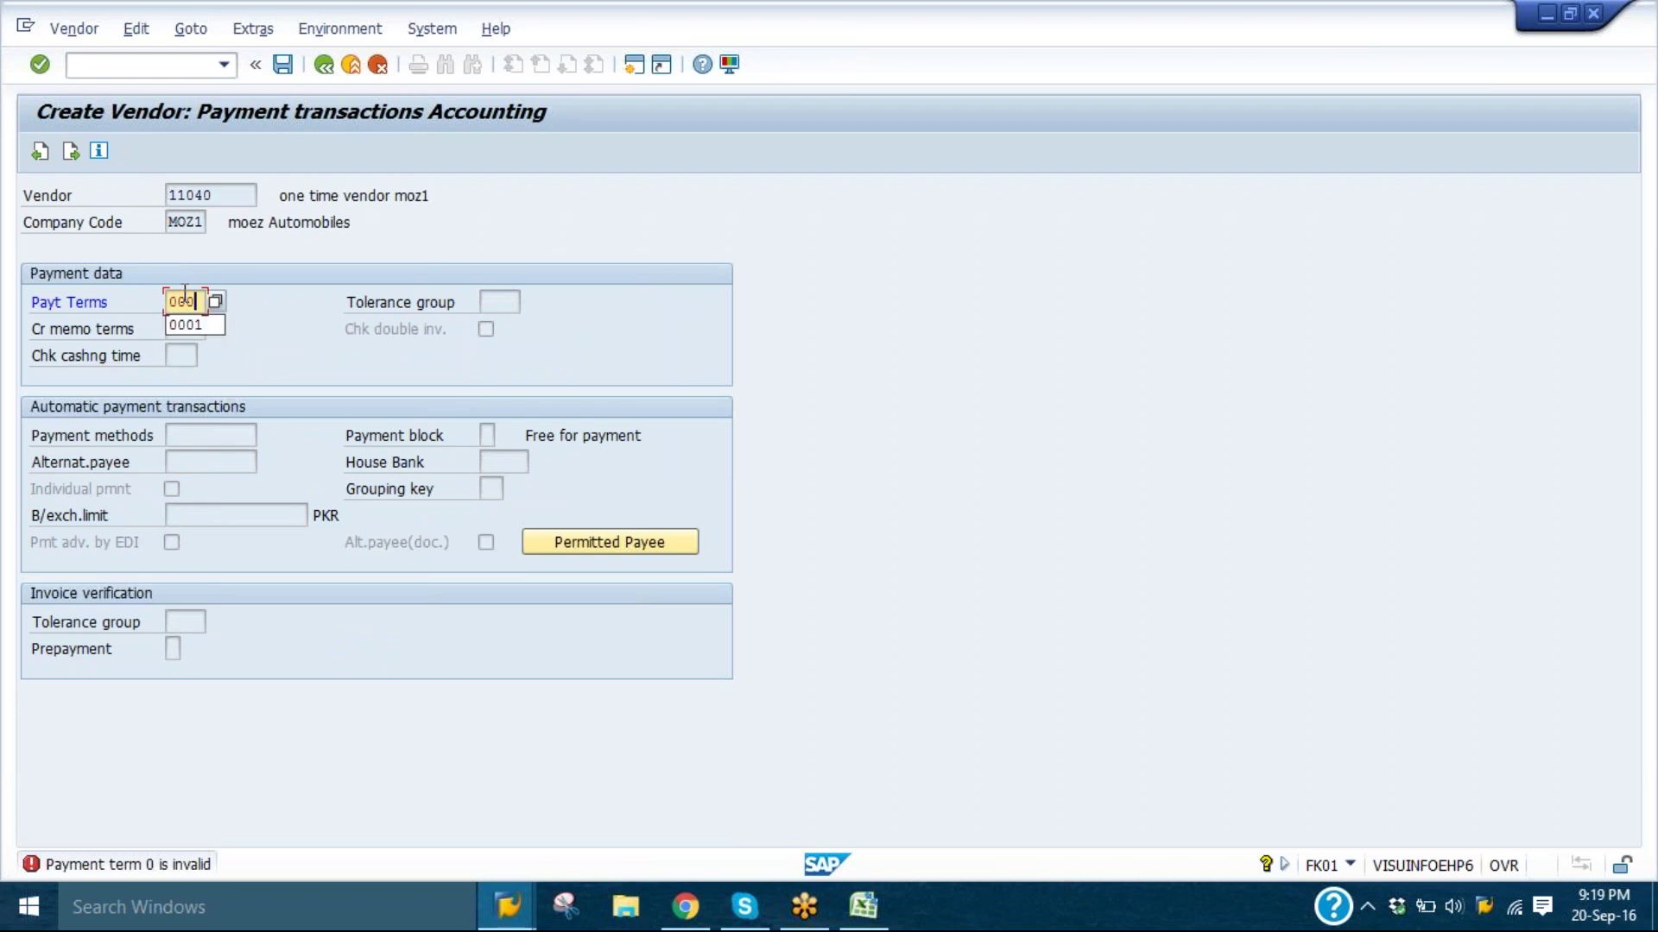
type("1")
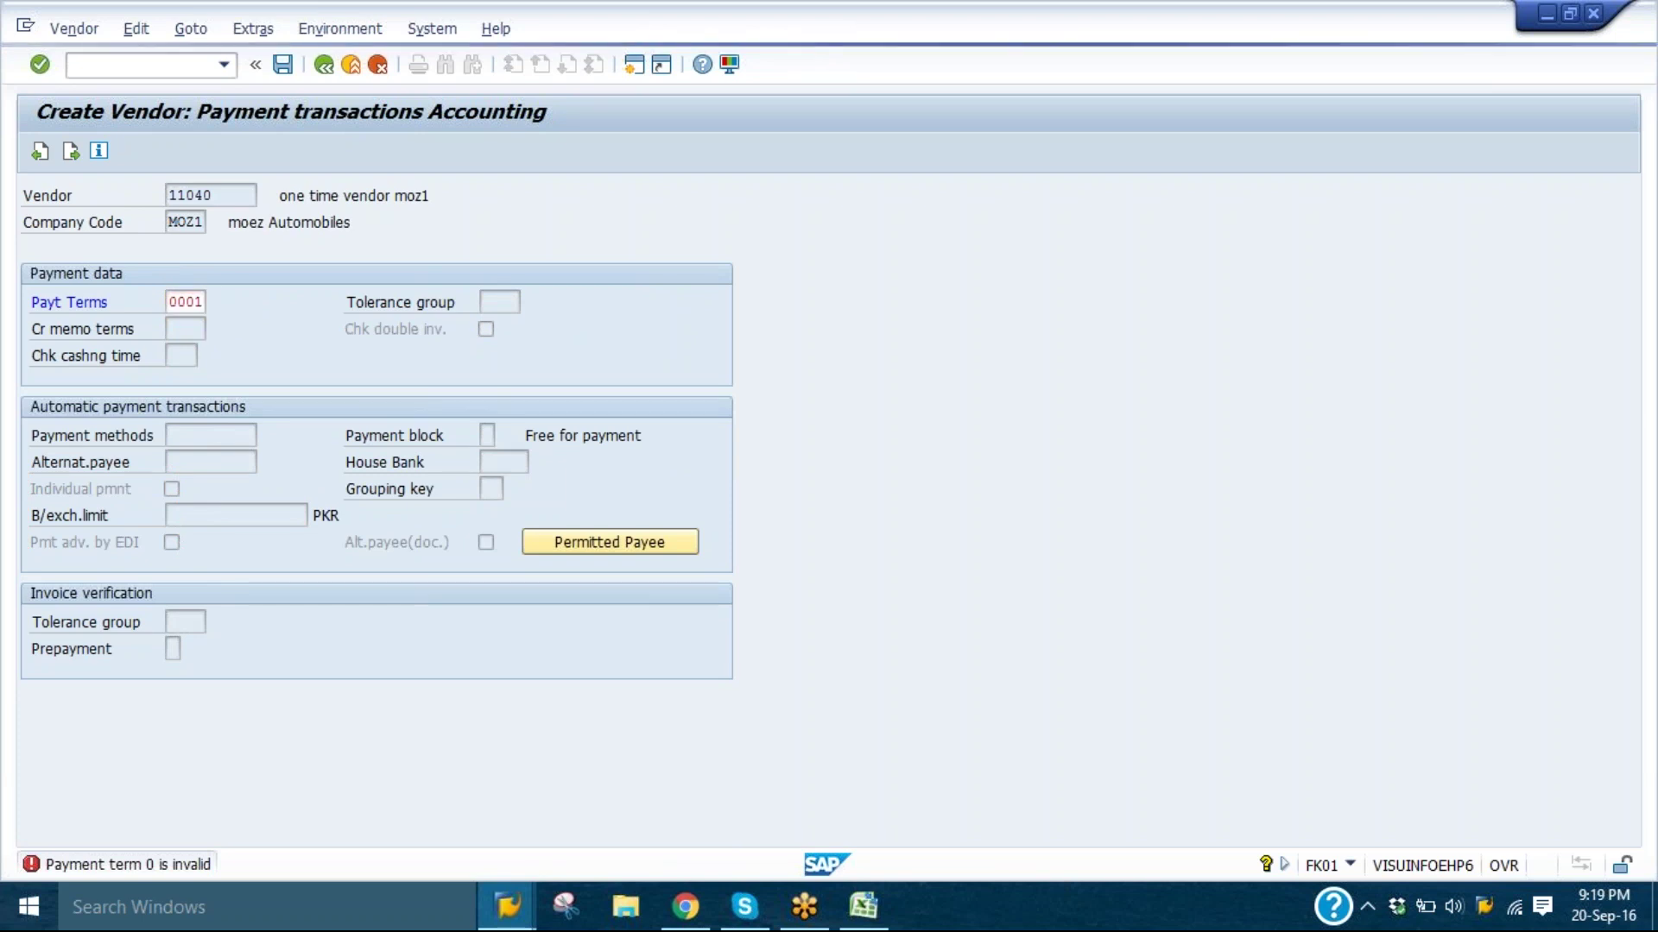
key("ctrl+s")
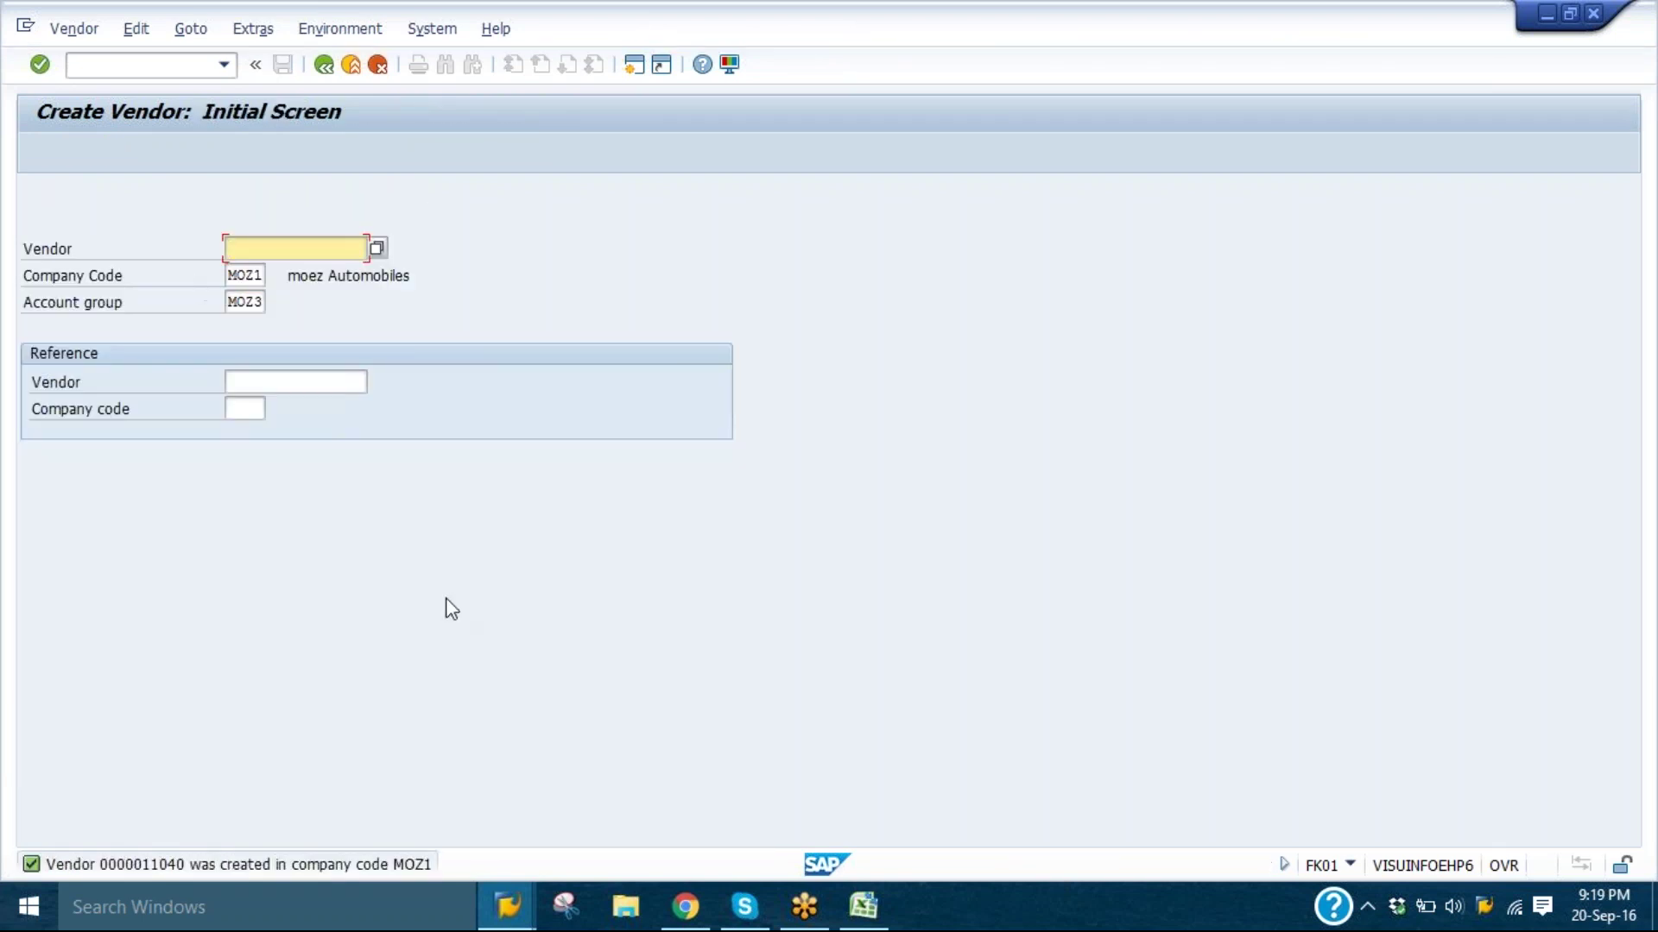
- Leave the vendor creation transaction and open the SAP Reference IMG through the SPRO favorite
left_click(353, 67)
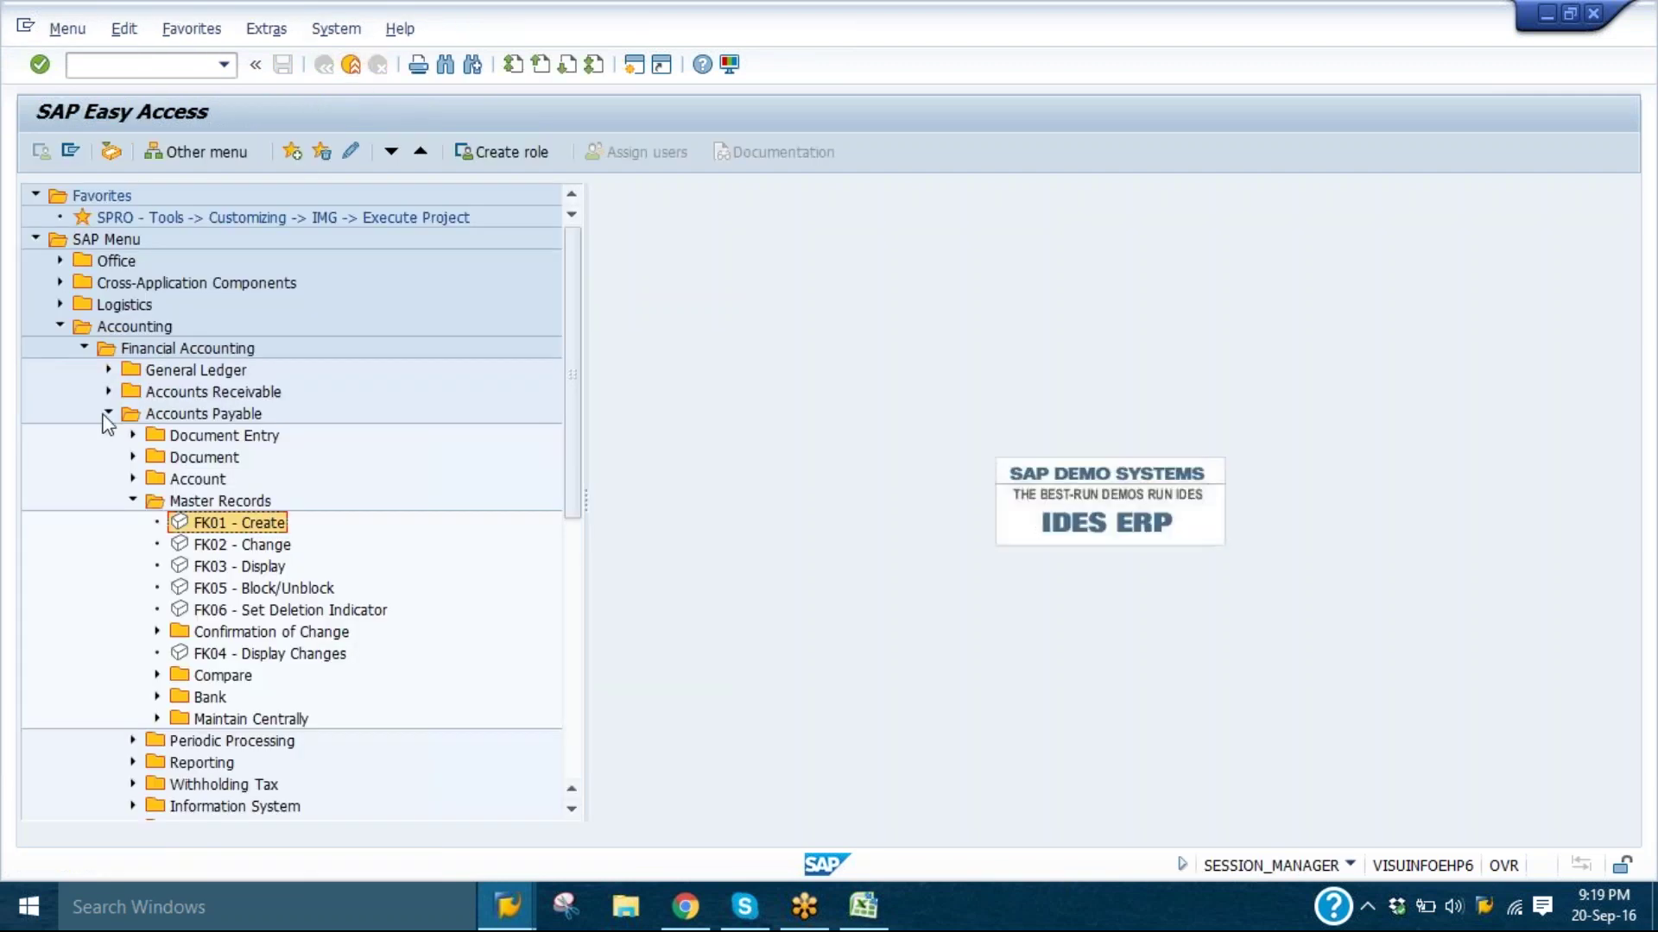
left_click(107, 414)
left_click(59, 327)
double_click(279, 220)
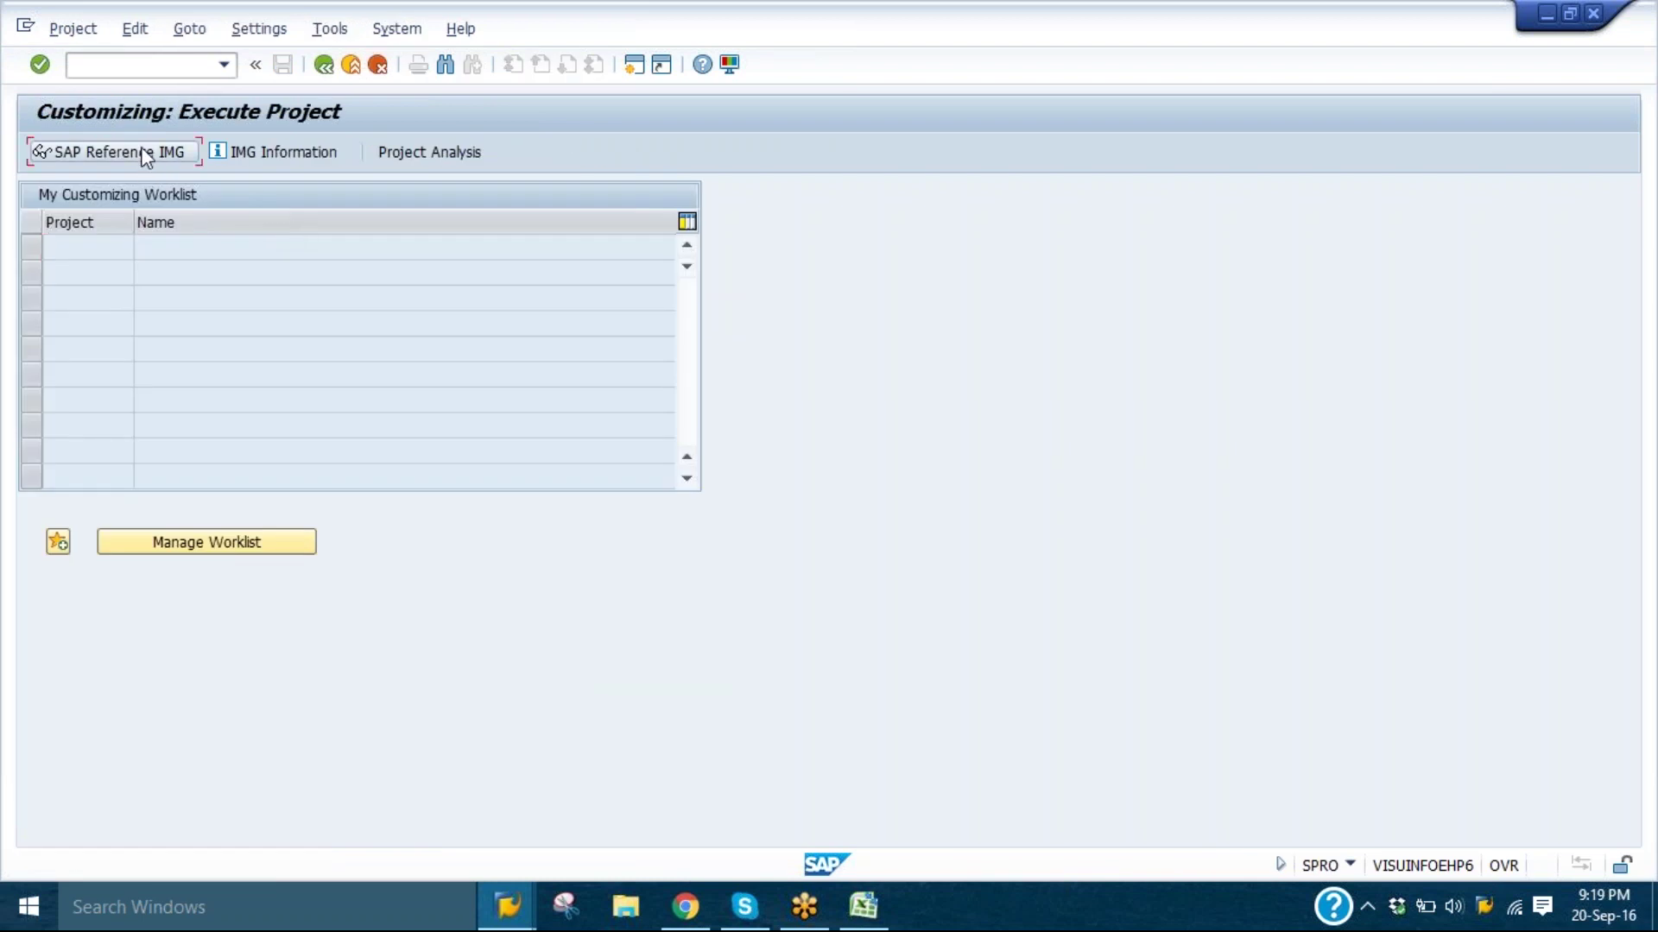
left_click(143, 152)
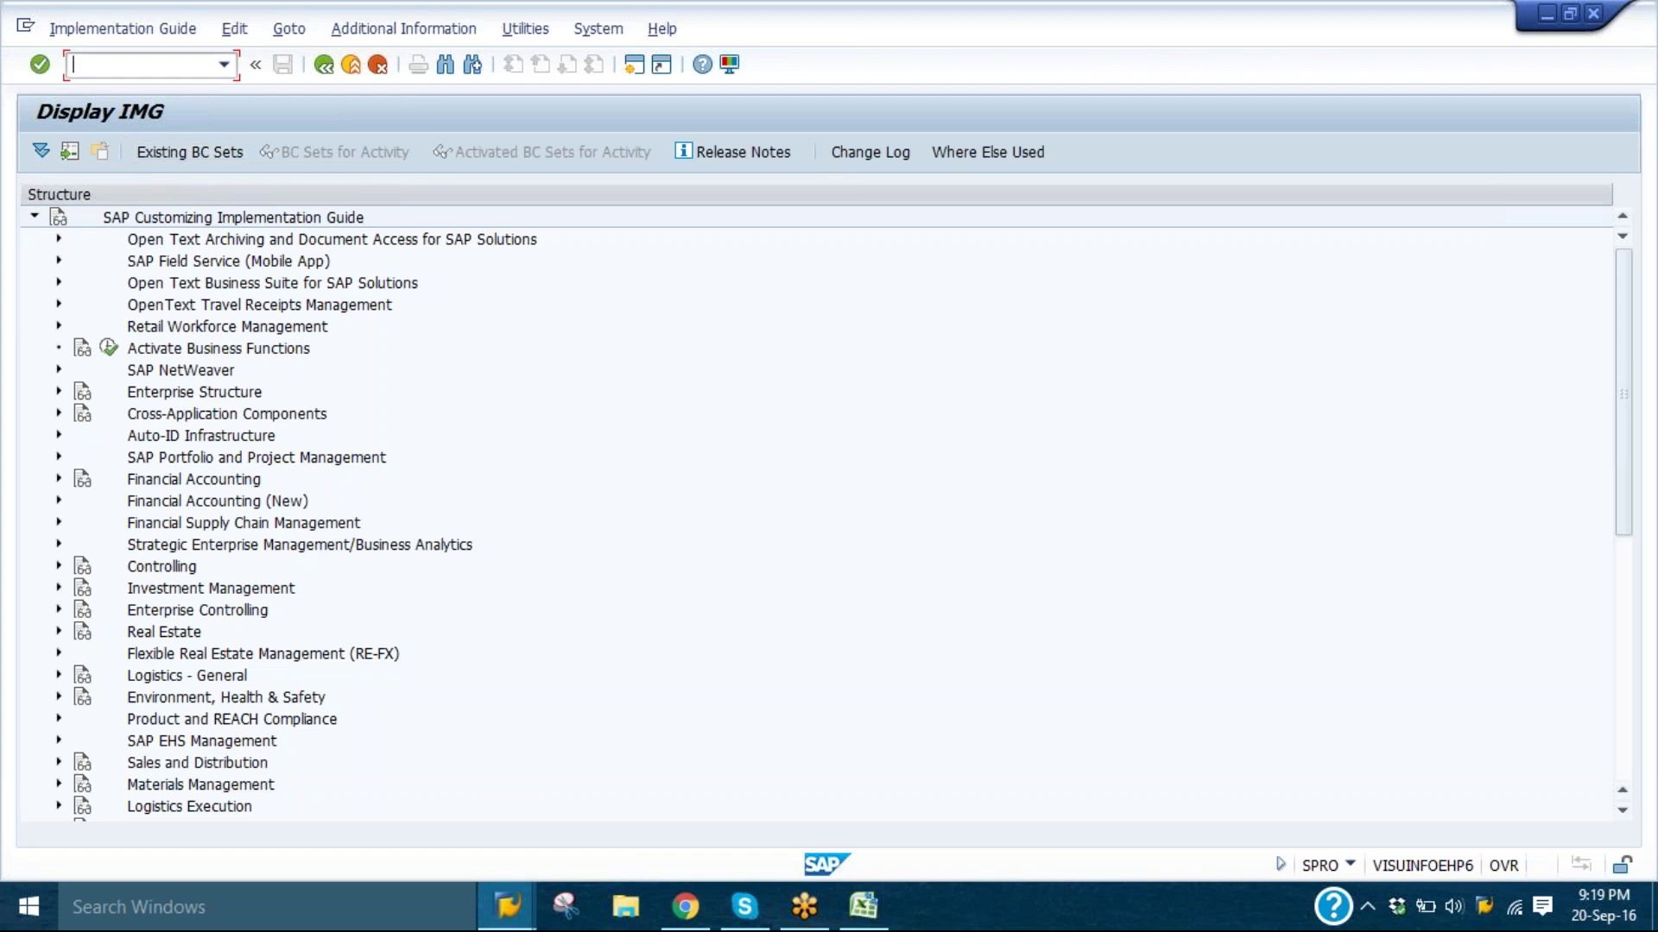
- Open Define Tolerances for Customers/Vendors in Financial Accounting (New), under Accounts Receivable and Accounts Payable, Business Transactions, Open Item Clearing, Clearing Differences
left_click(58, 501)
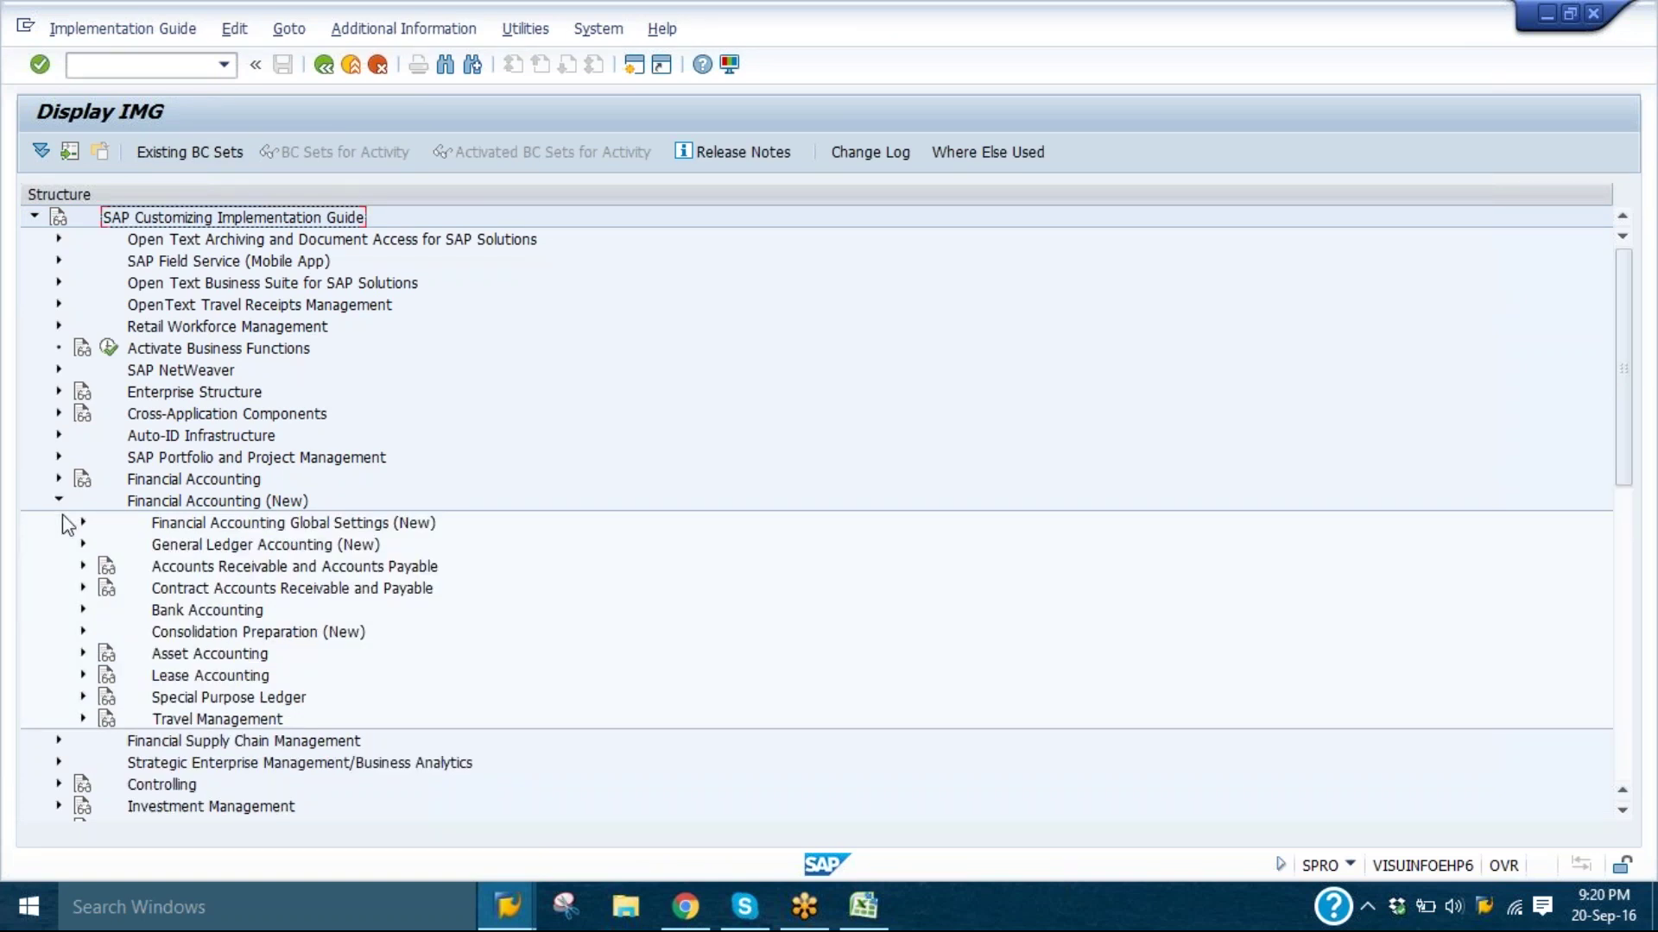
left_click(179, 575)
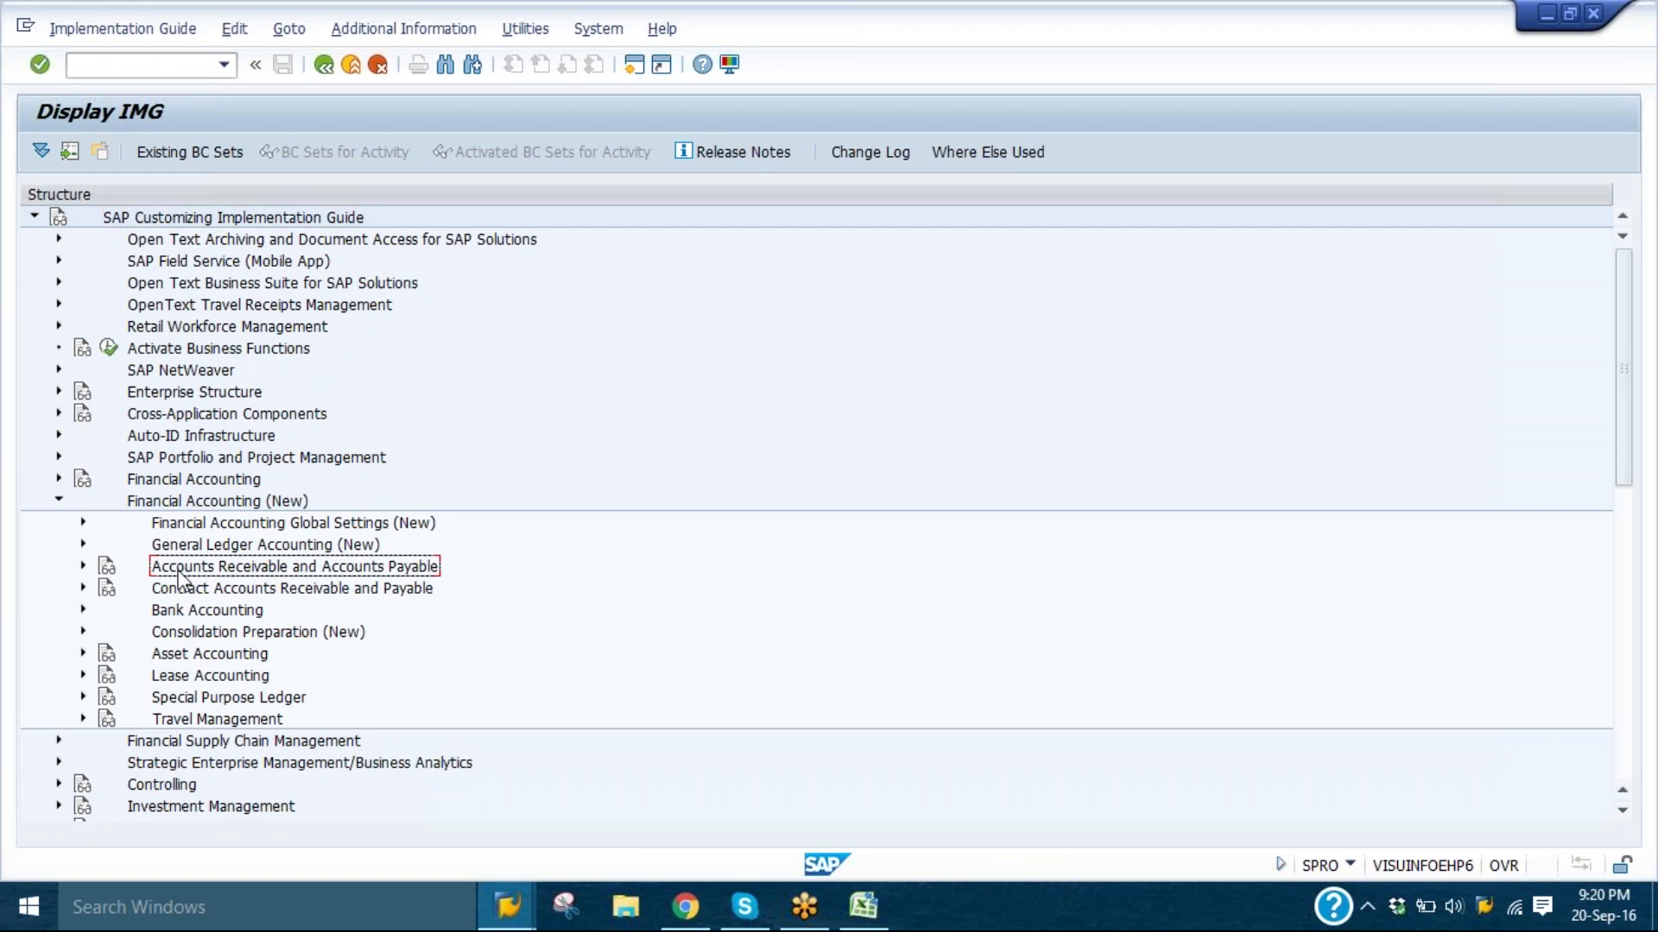
left_click(82, 569)
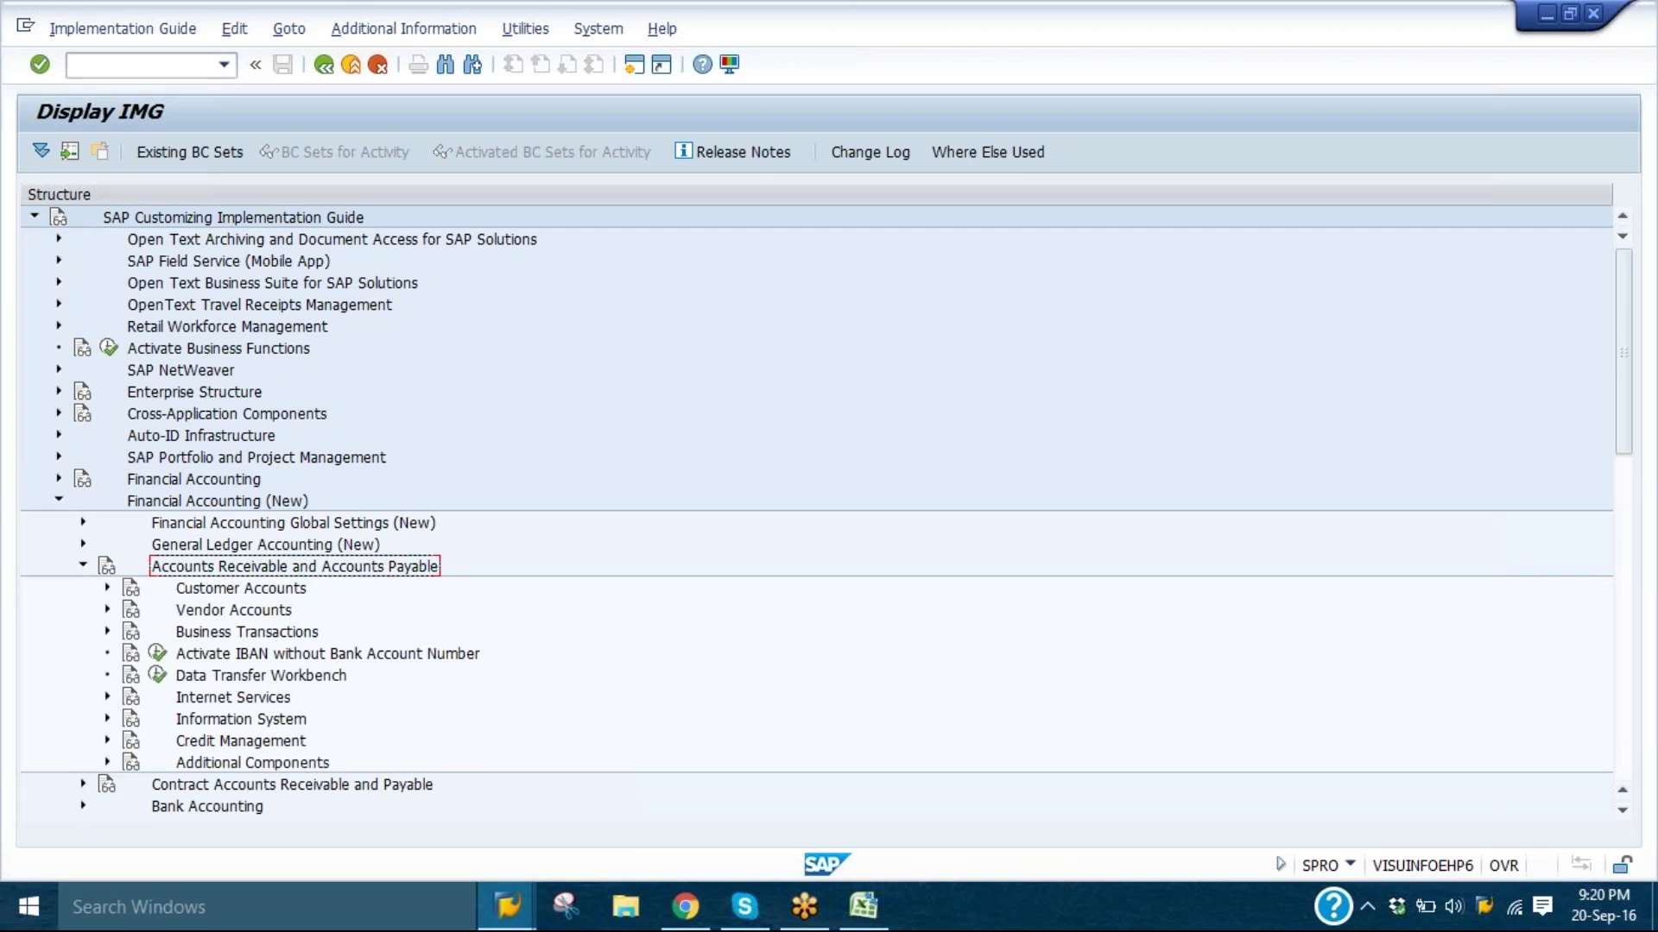
left_click(108, 631)
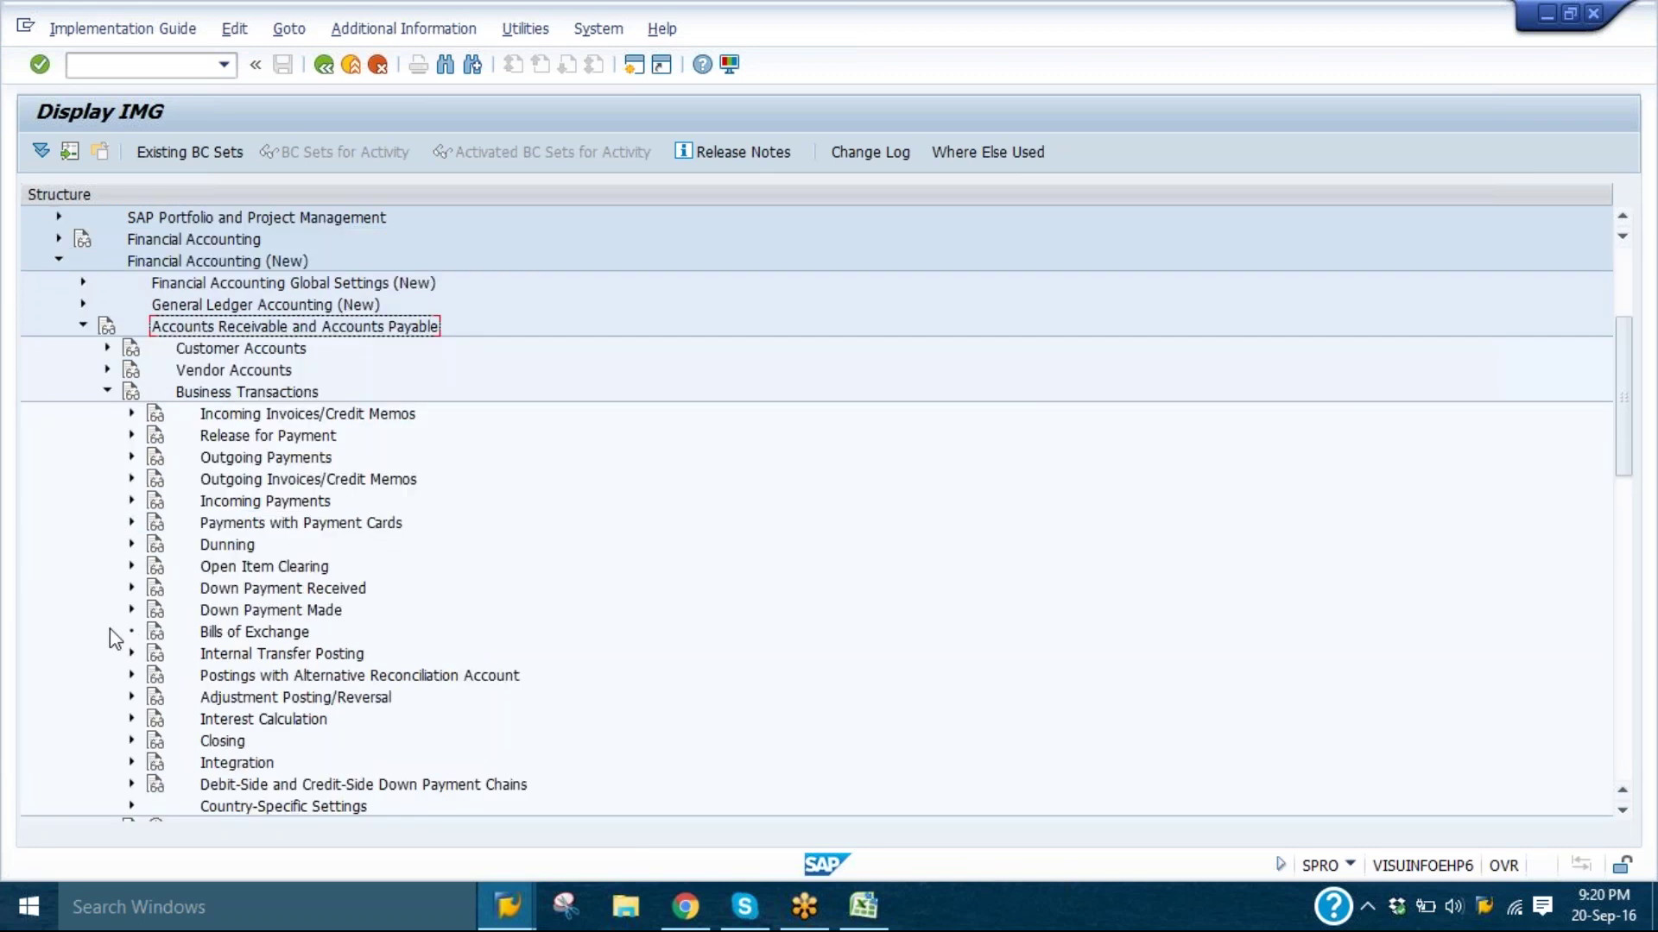
left_click(132, 566)
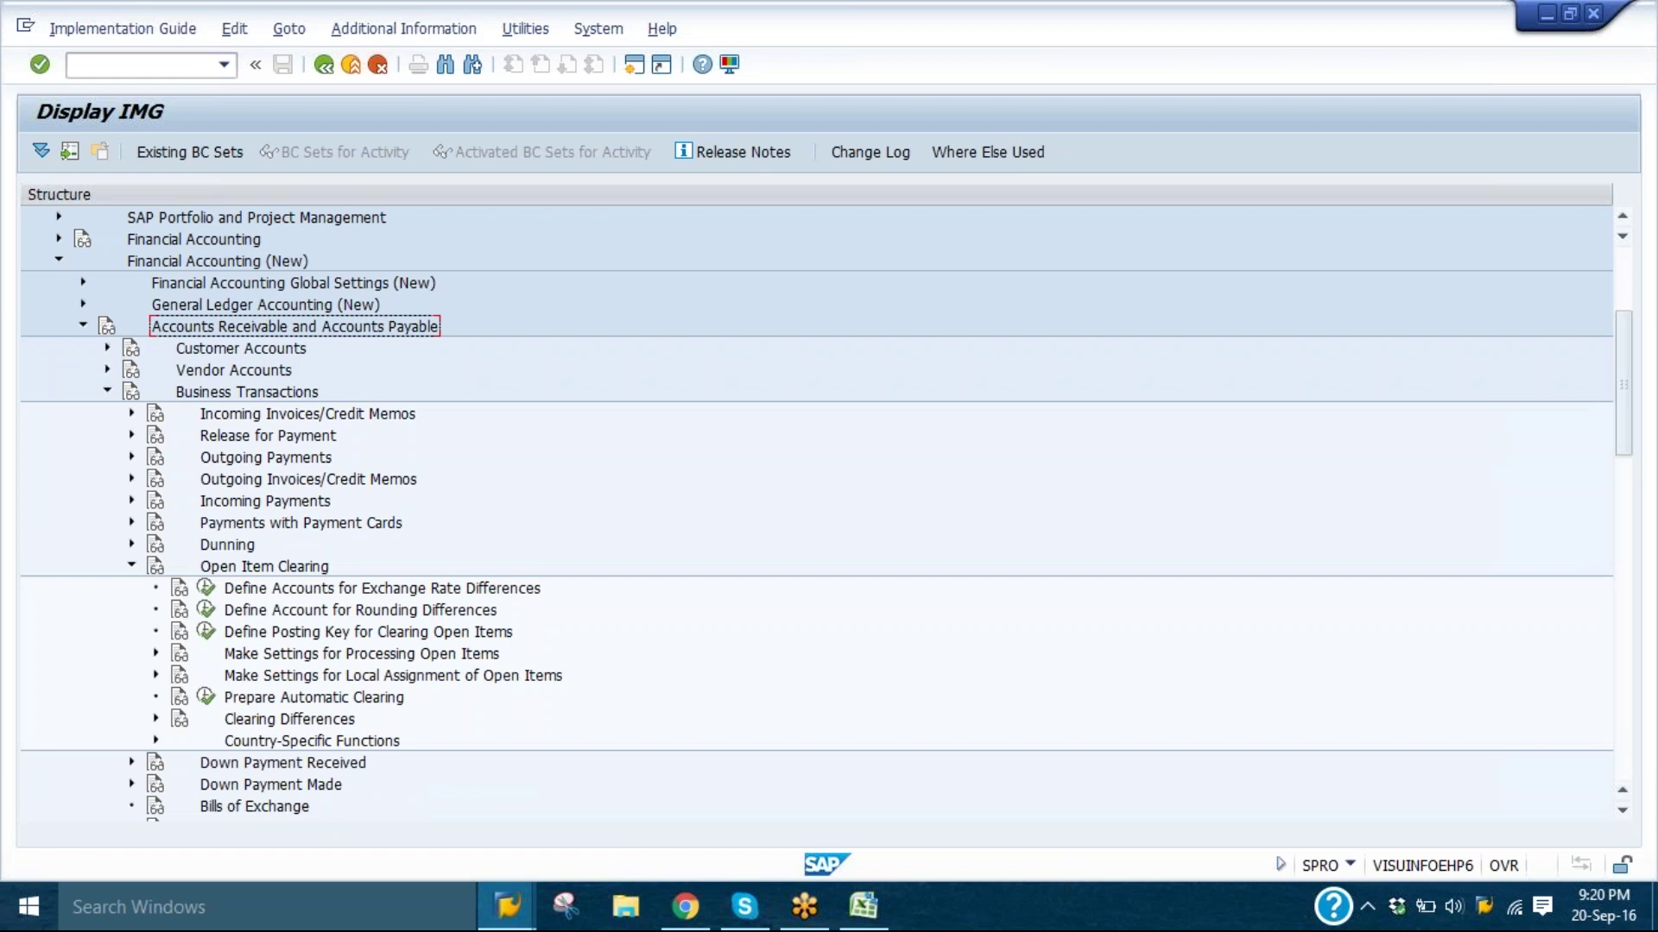
left_click(156, 719)
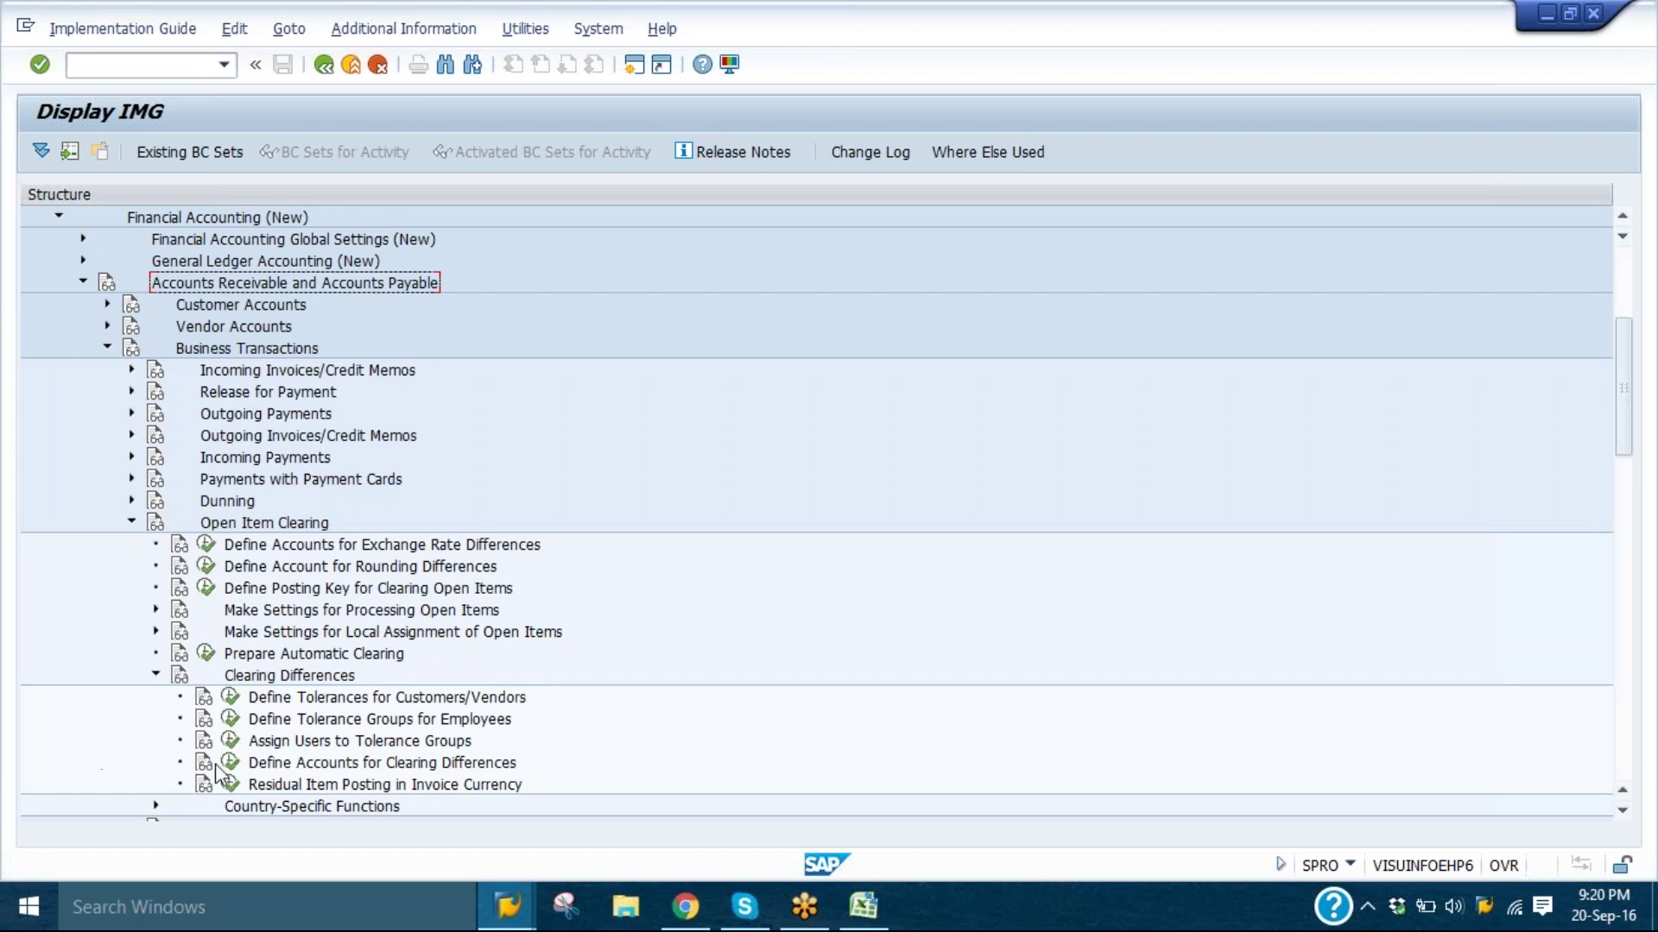
left_click(295, 724)
left_click(303, 701)
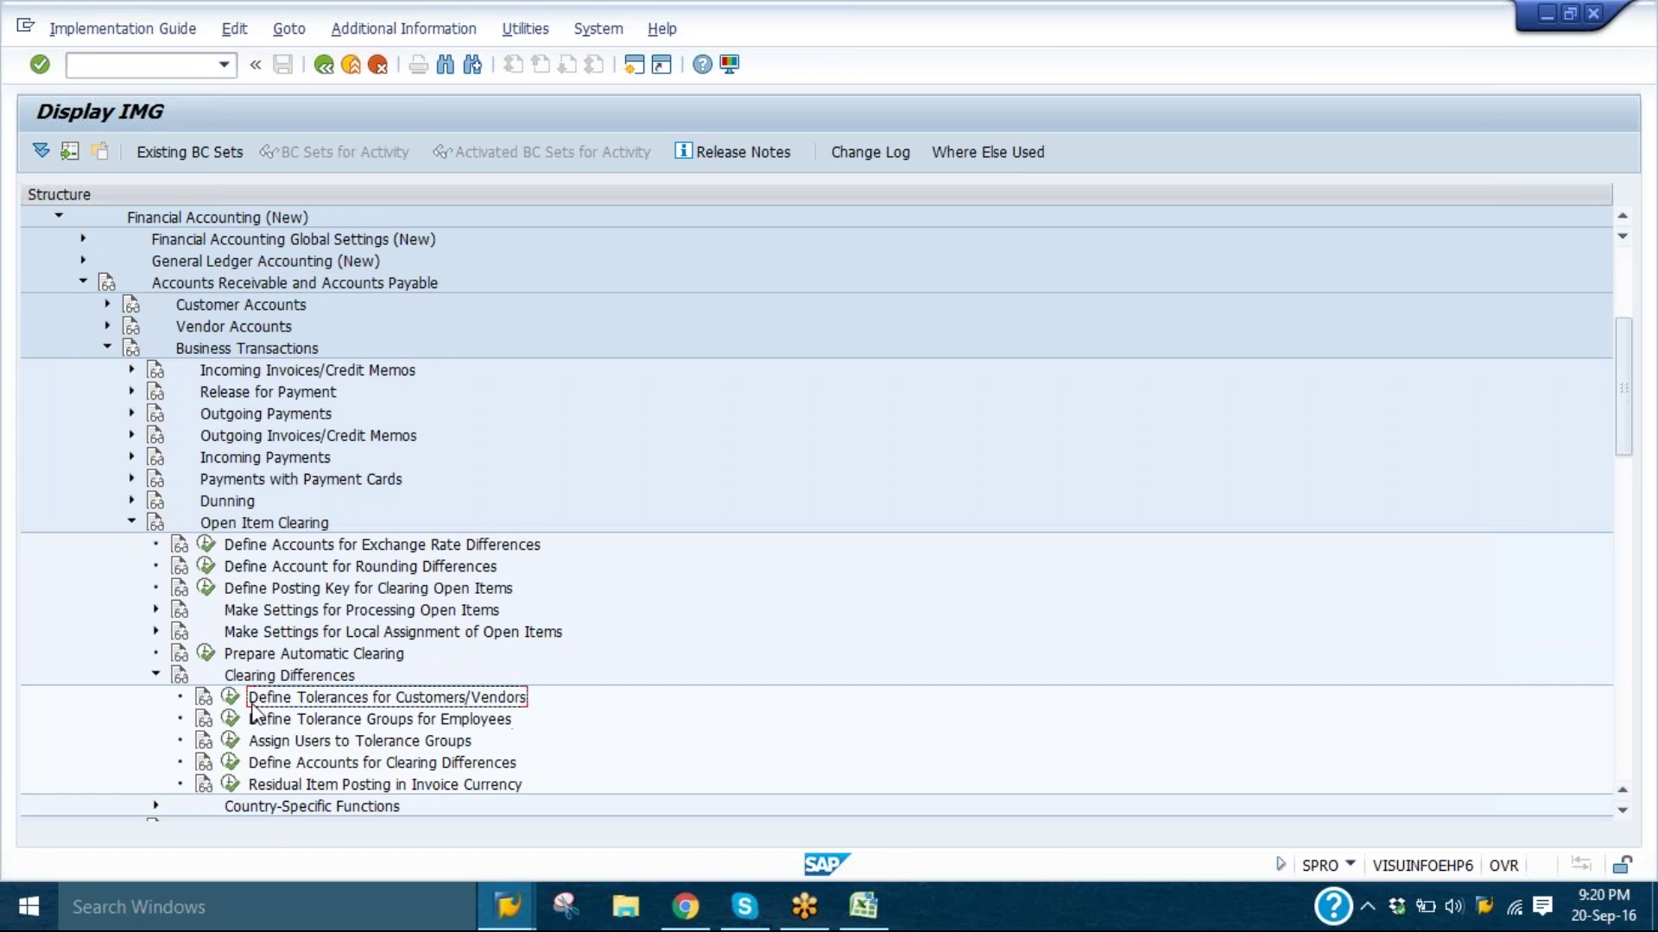
left_click(230, 697)
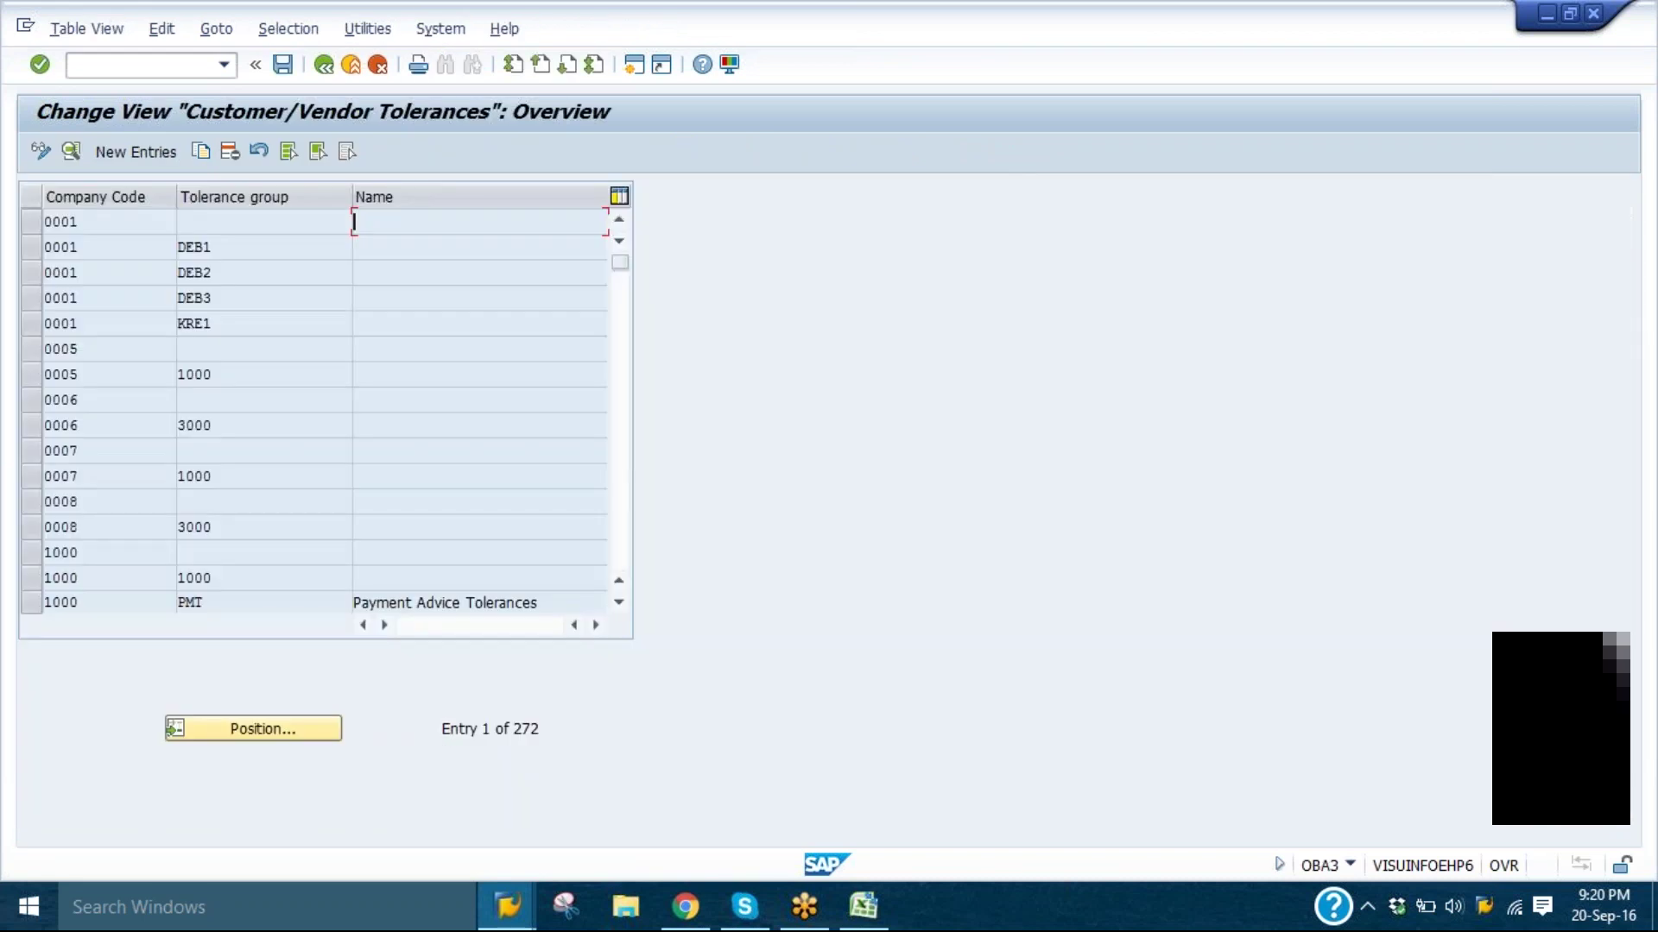
- Try to create a new customer/vendor tolerance entry for company code MOZ1, then discard it
left_click(147, 152)
type("moz1")
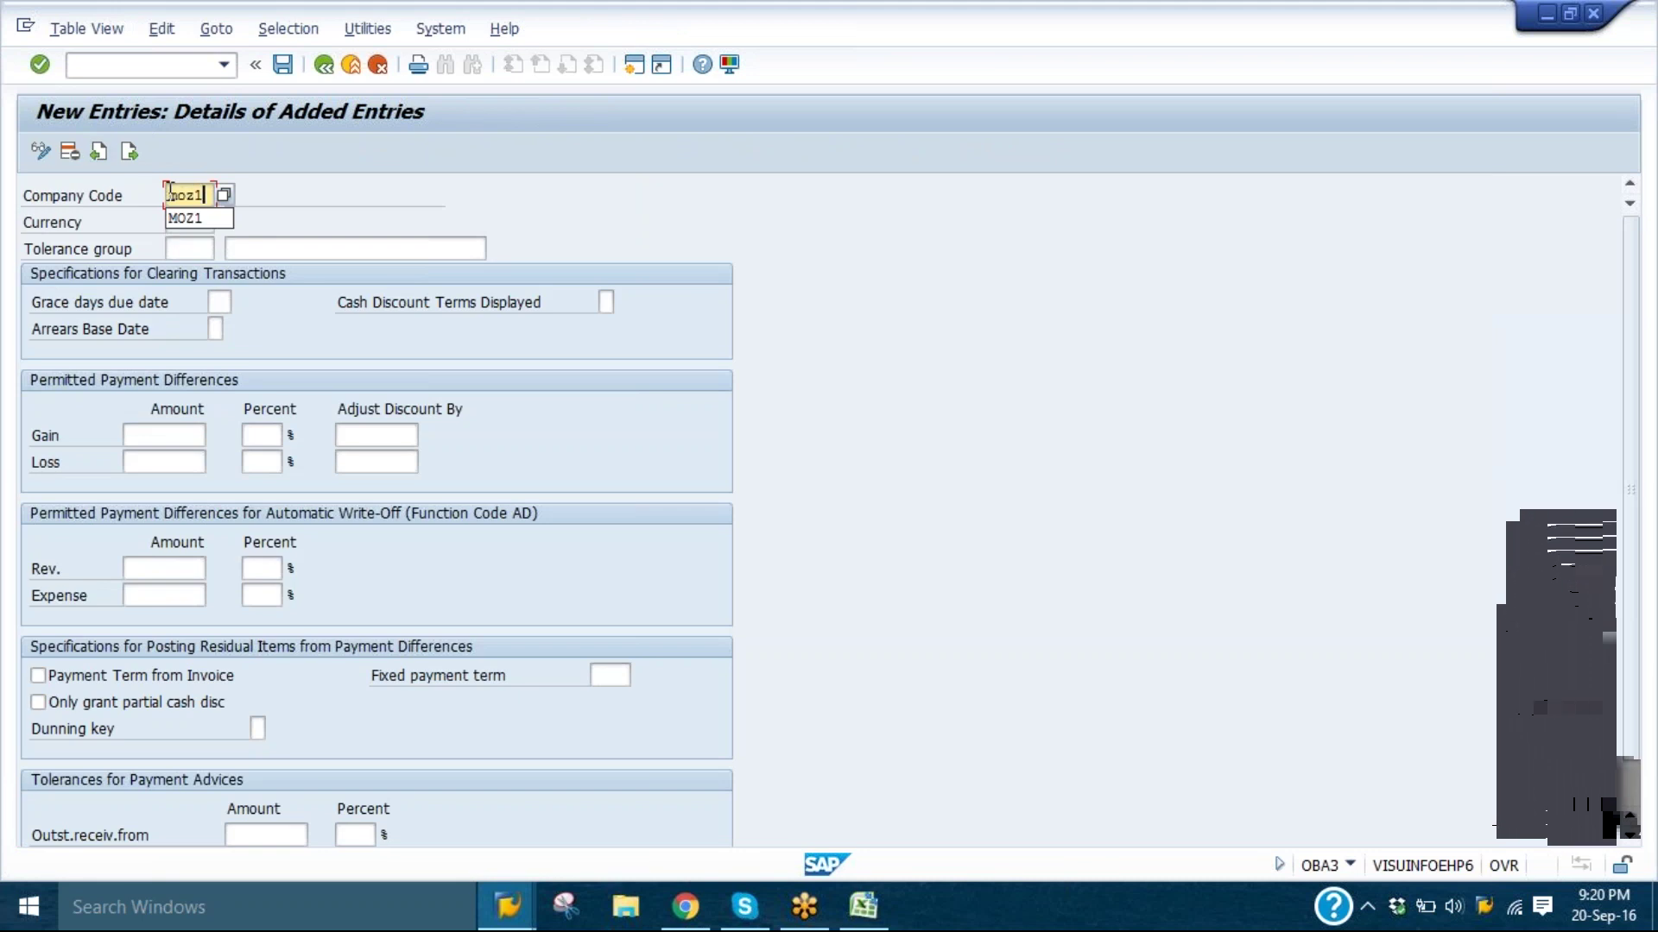
key("Return")
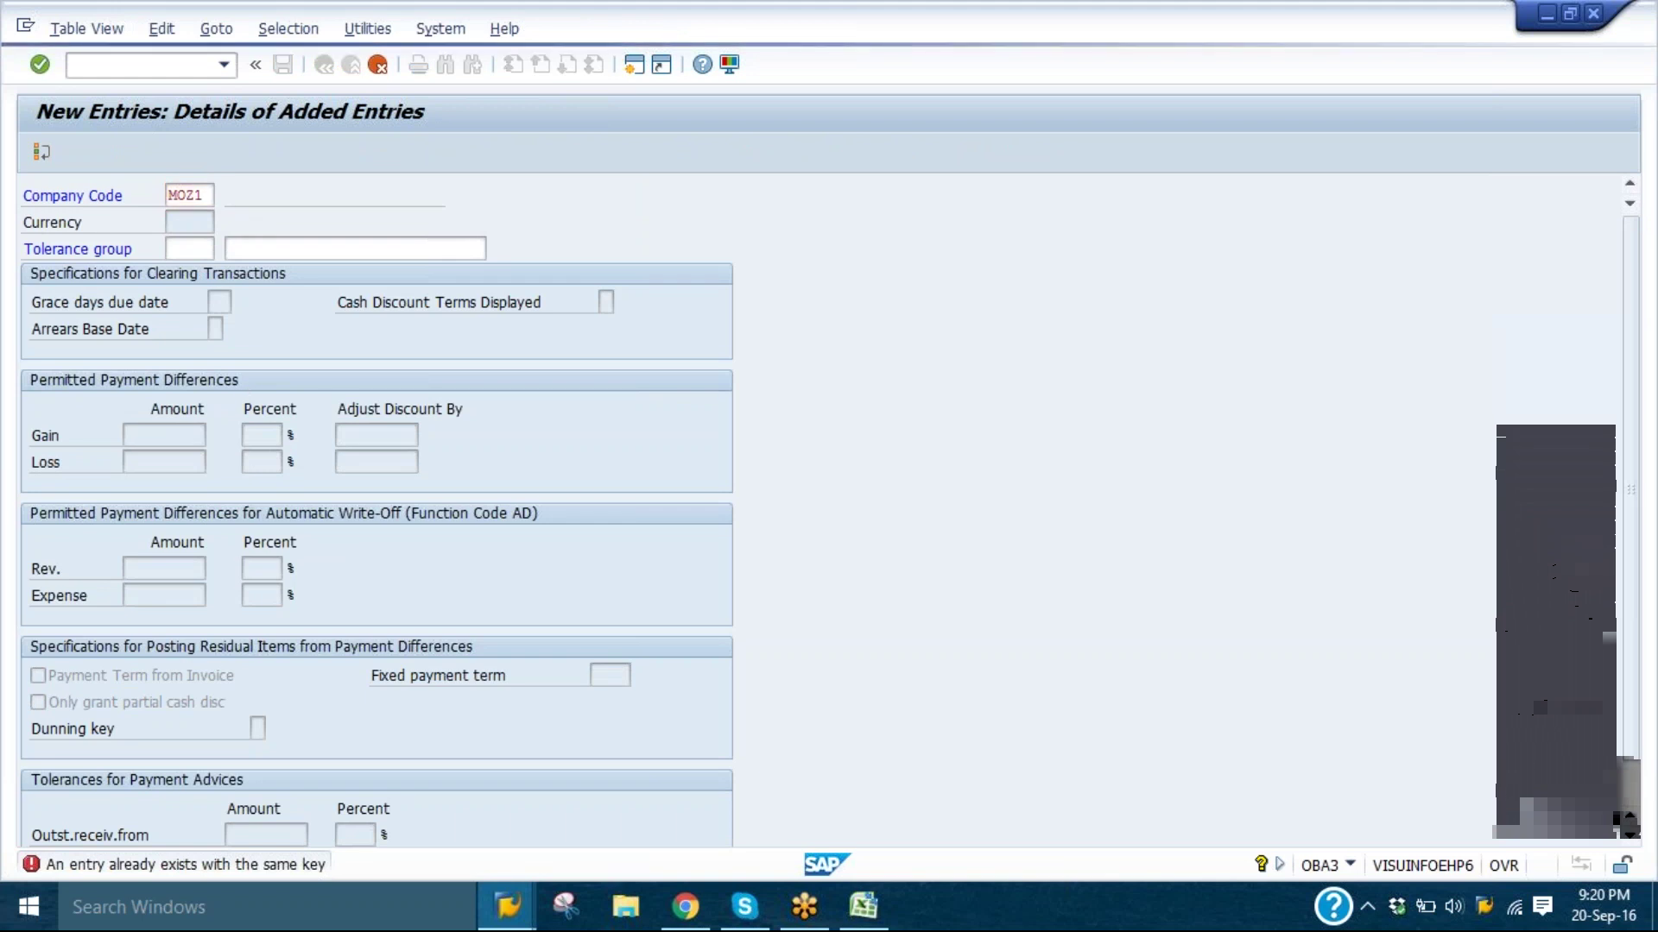
left_click(378, 65)
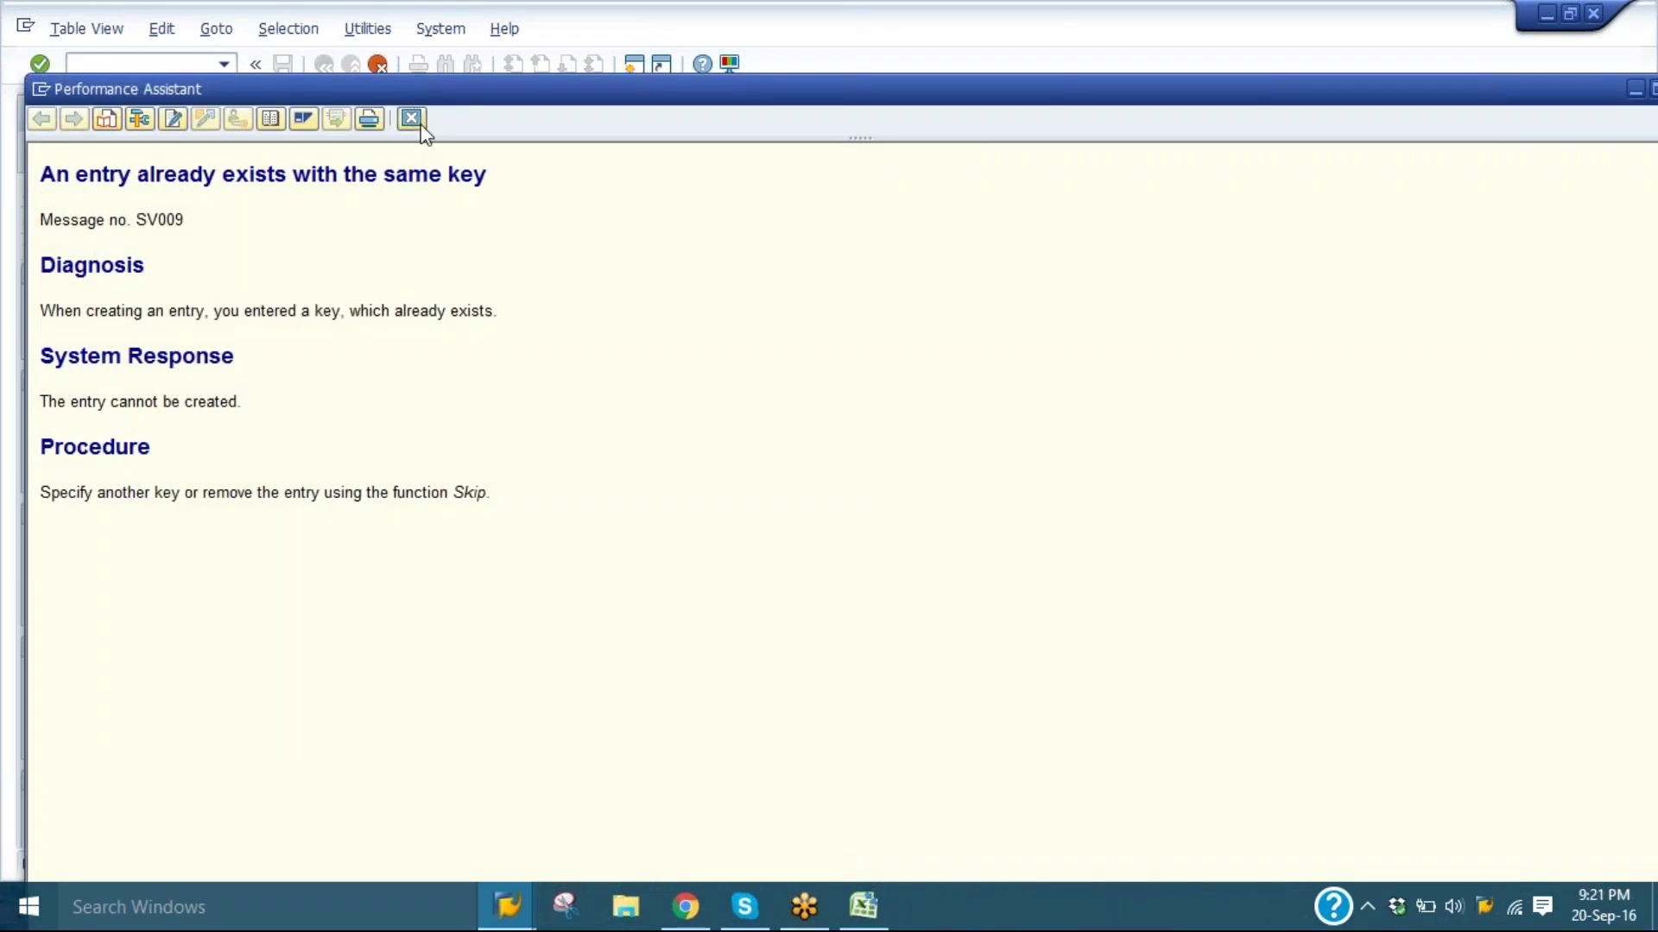
left_click(412, 119)
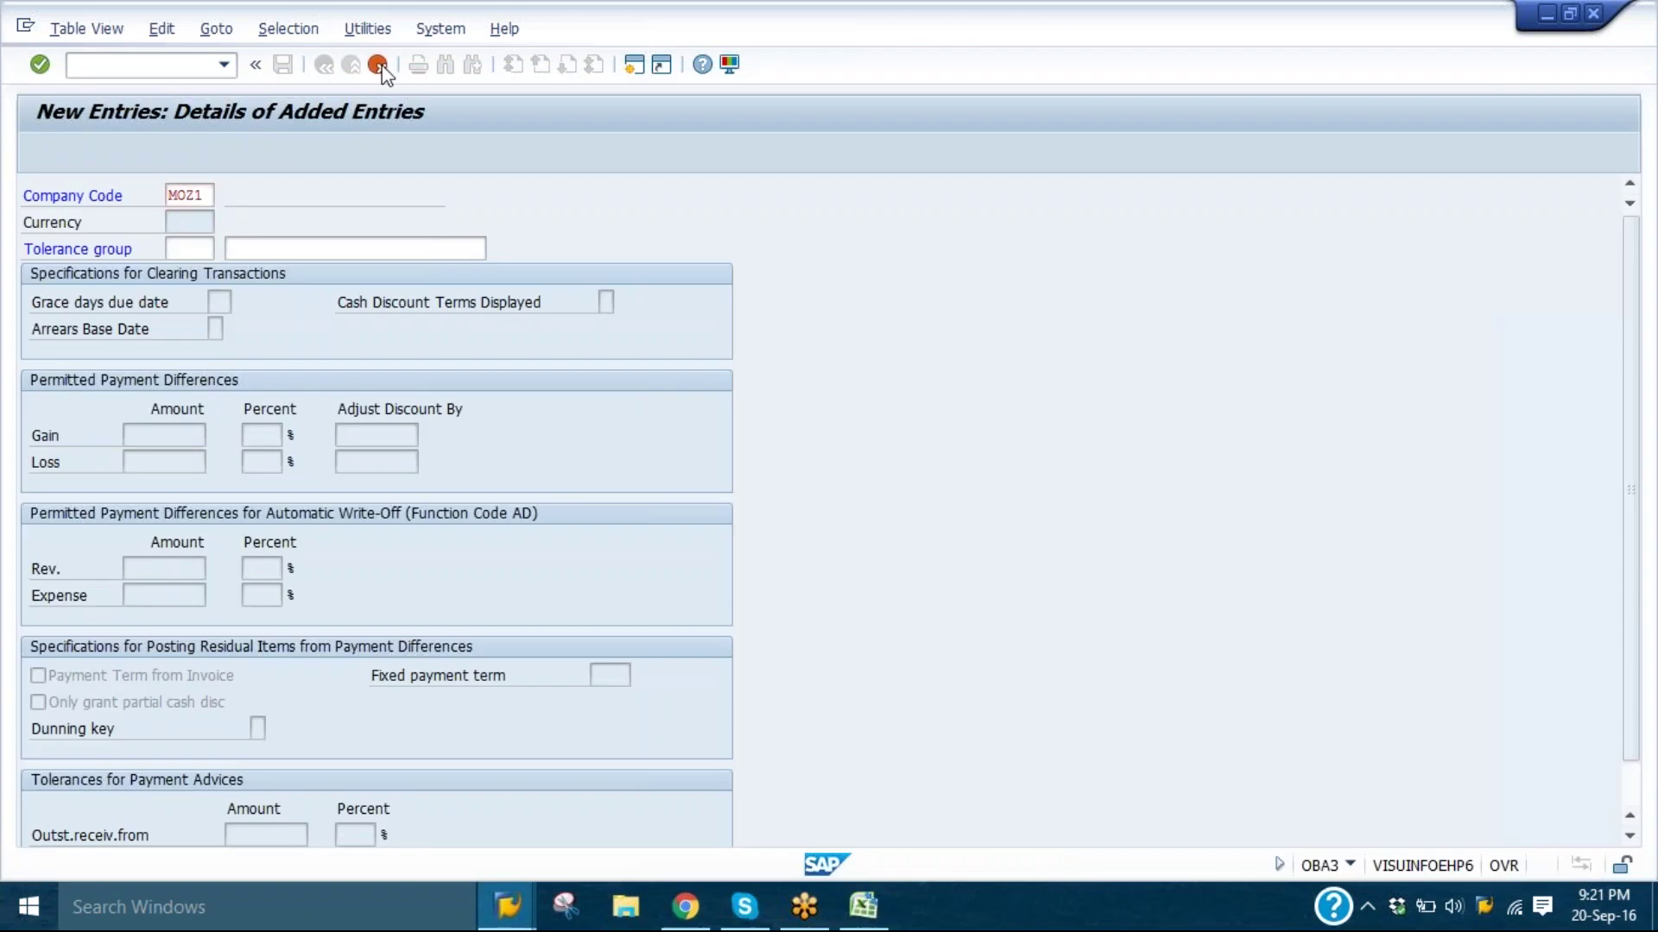
left_click(378, 65)
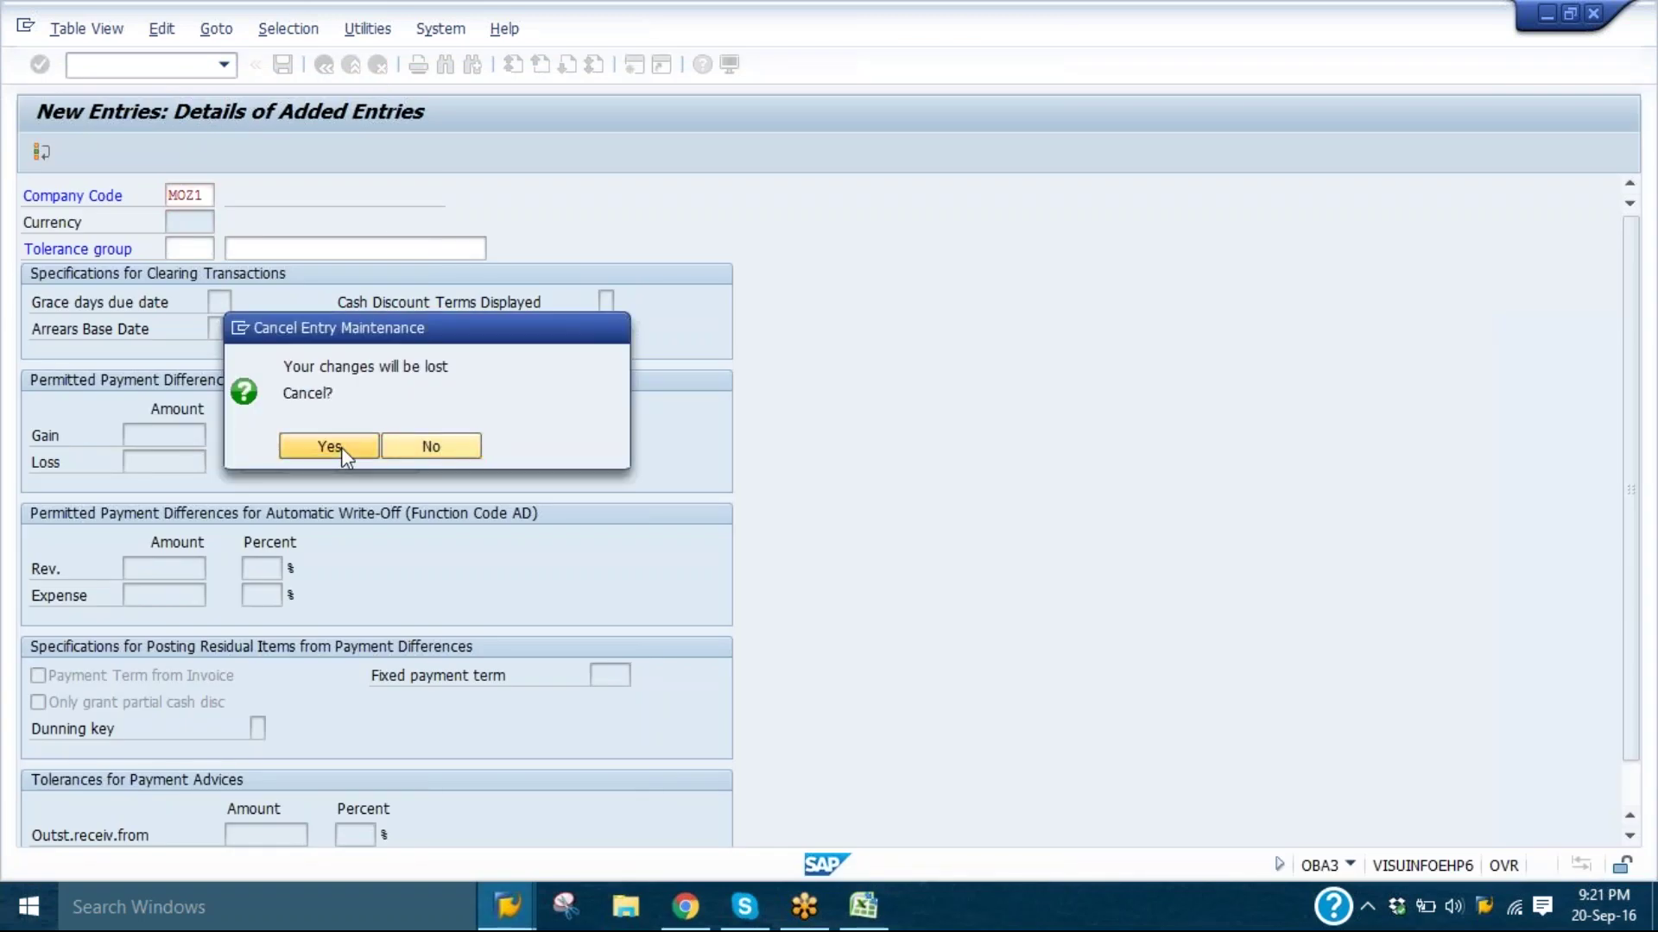
left_click(343, 450)
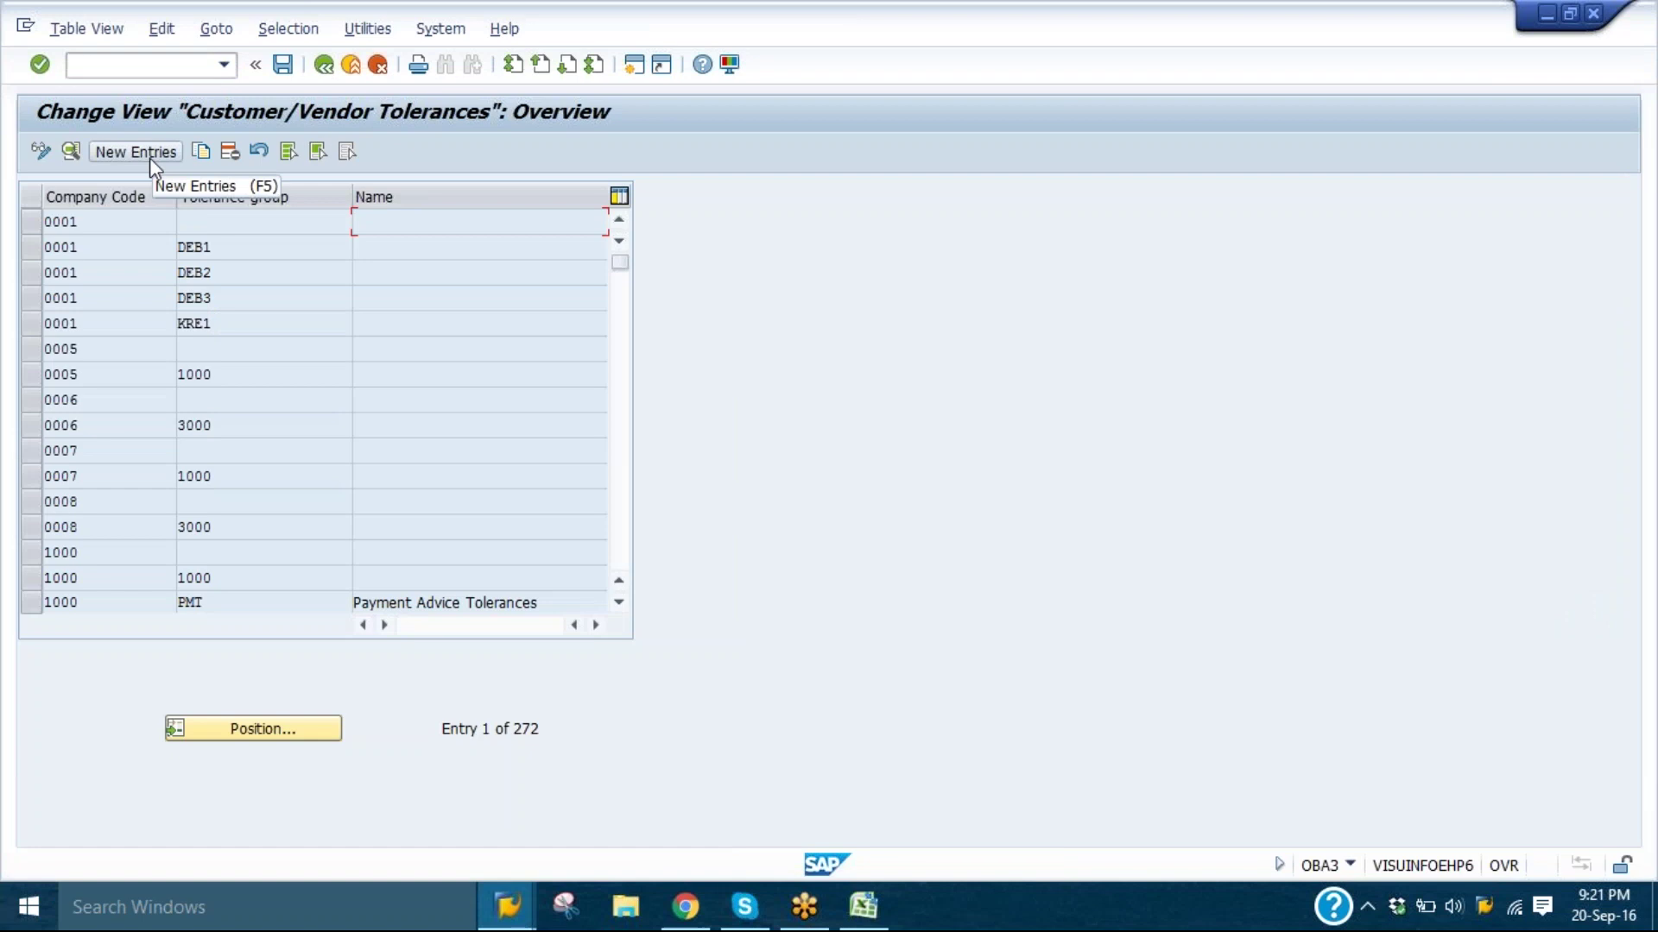
- Find the existing customer/vendor tolerance entry by positioning the list at moz, view it, and return to the IMG
left_click(296, 736)
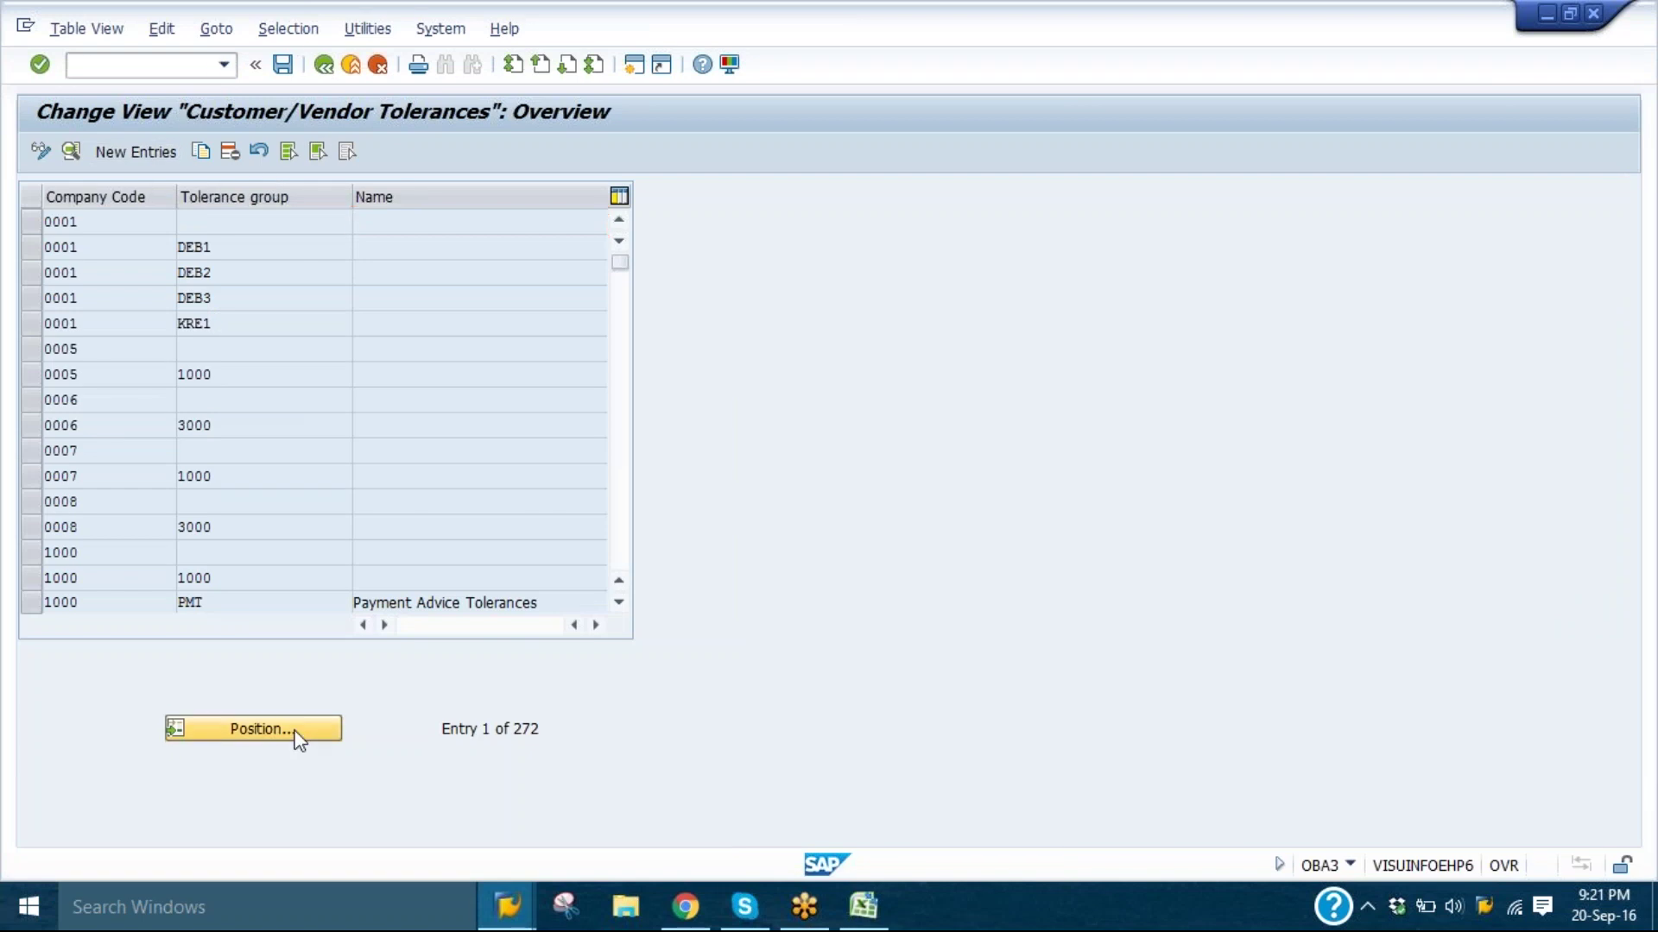
type("moz")
key("Return")
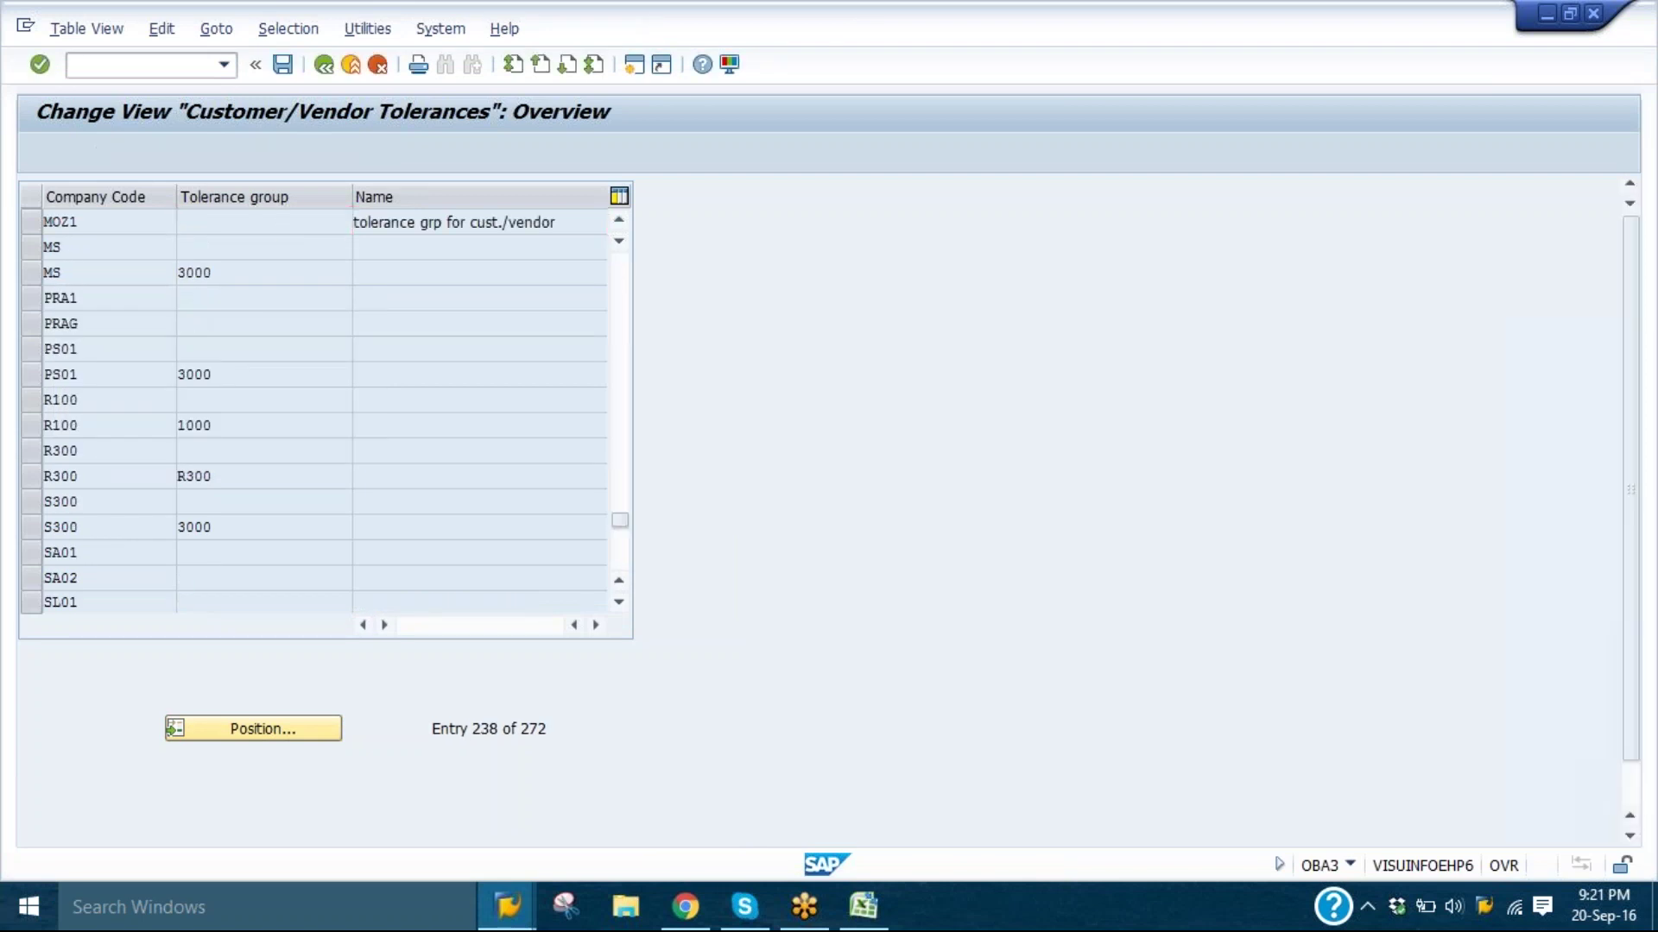
key("F2")
left_click(325, 65)
left_click(327, 69)
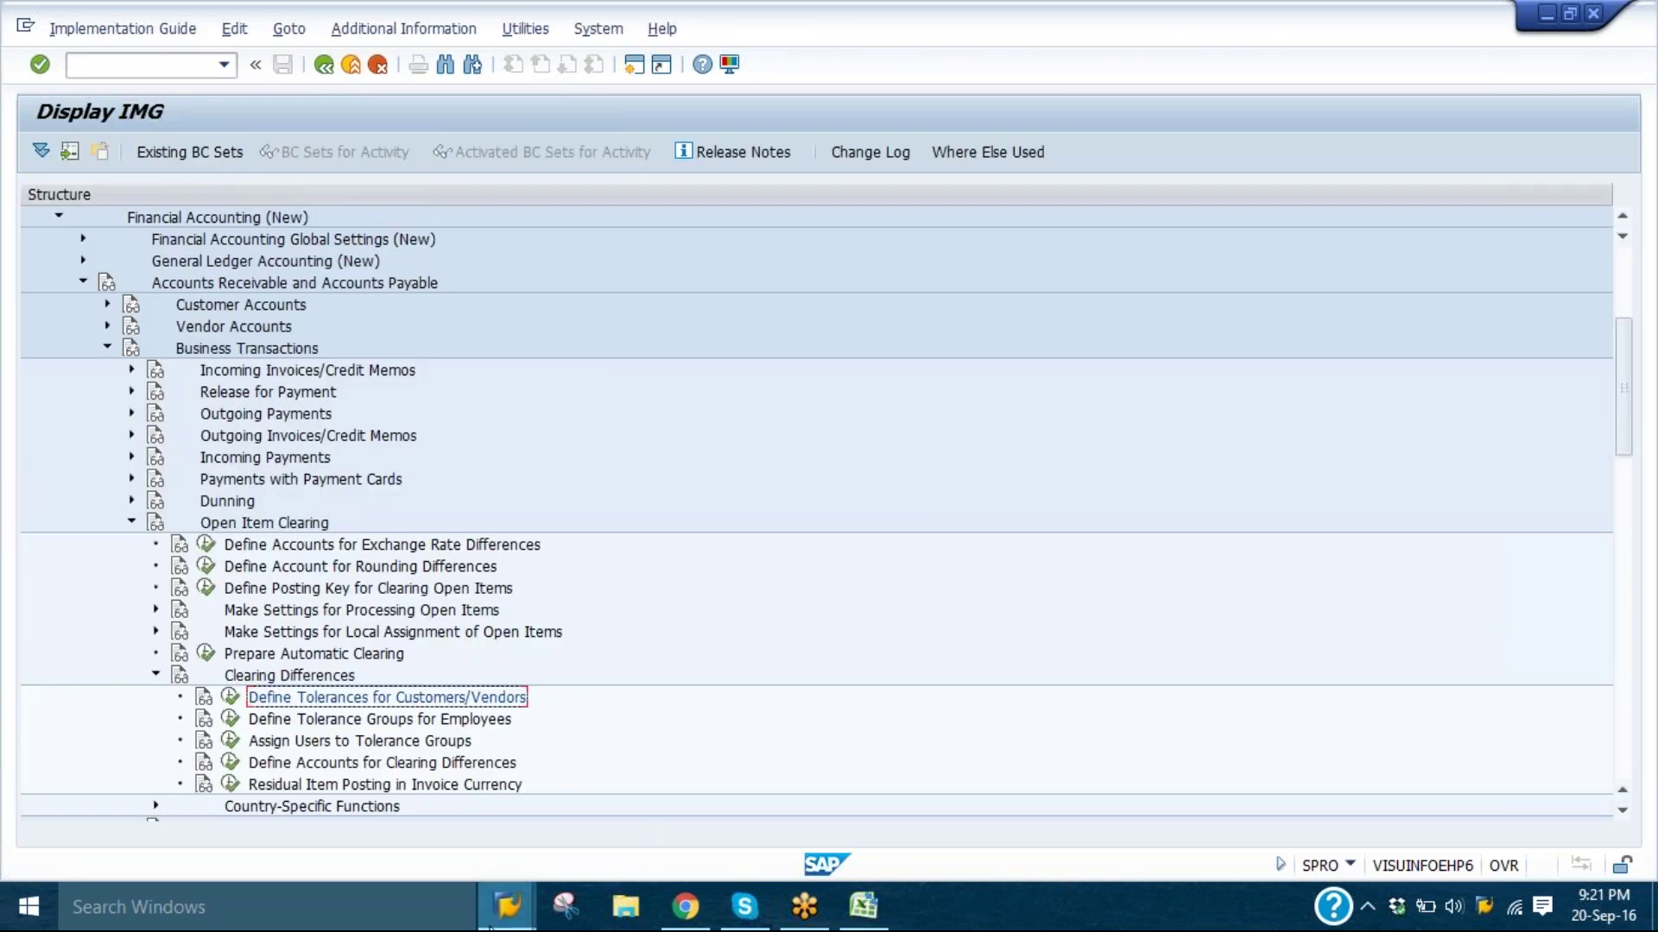
- Switch to the SAP session with the MOZ2 vendor invoice and exit it, discarding the unsaved data
mouse_move(489, 928)
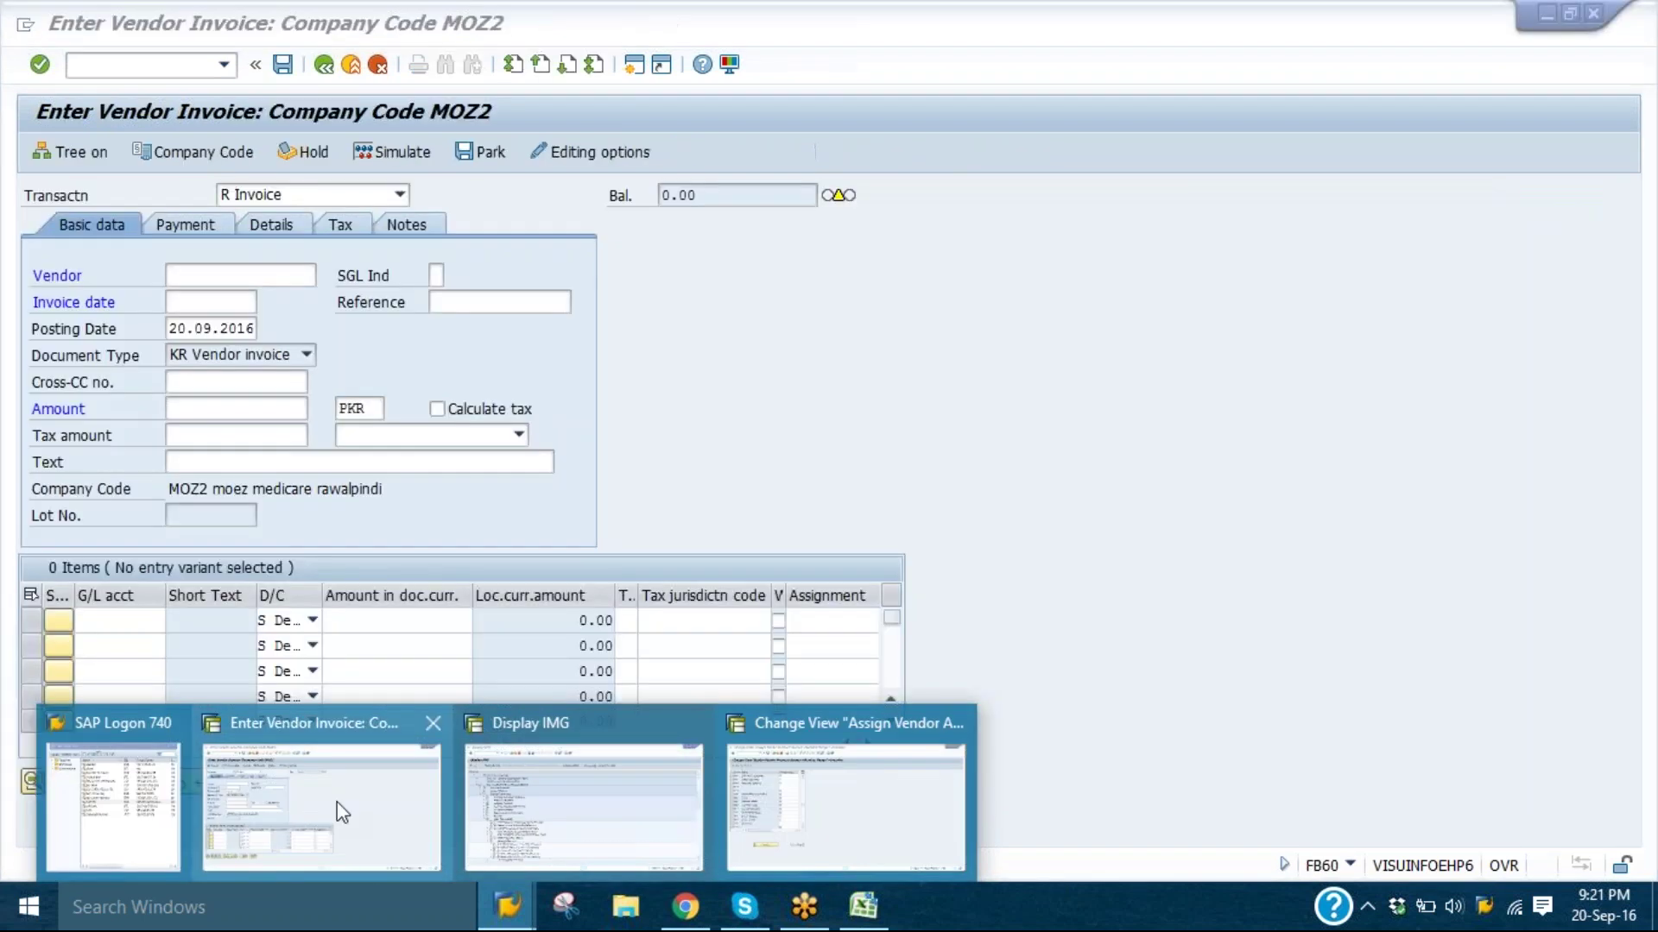
left_click(432, 722)
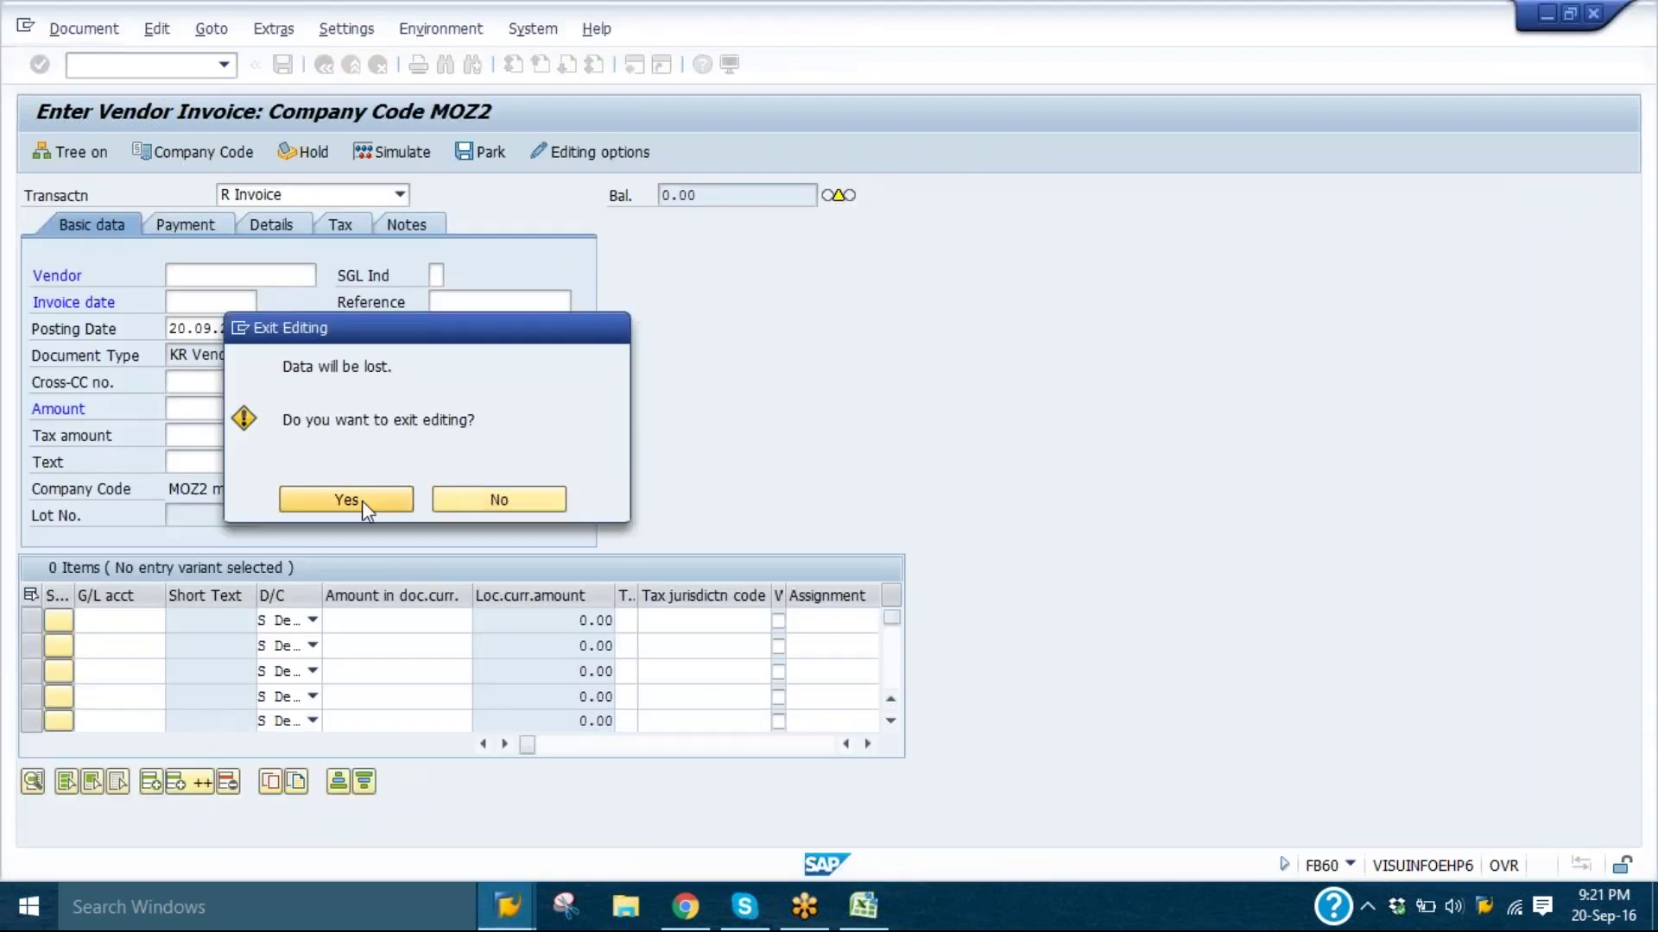
left_click(361, 501)
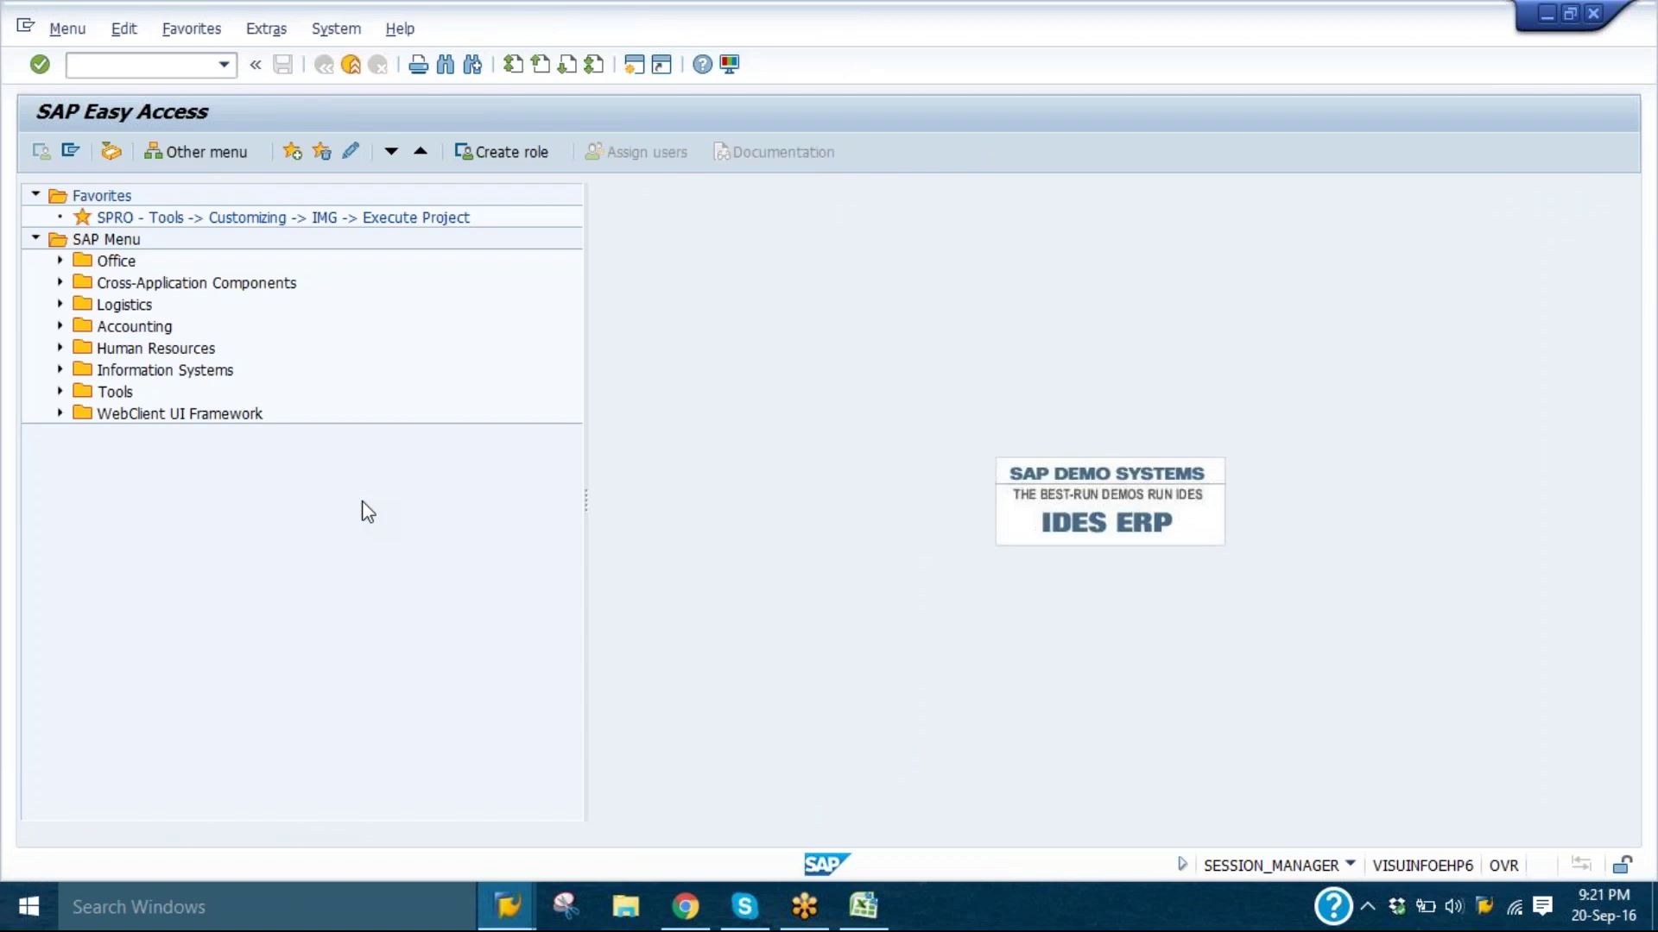
- Open transaction FB60 - Invoice from the Accounts Payable Document Entry folder under Financial Accounting
left_click(58, 326)
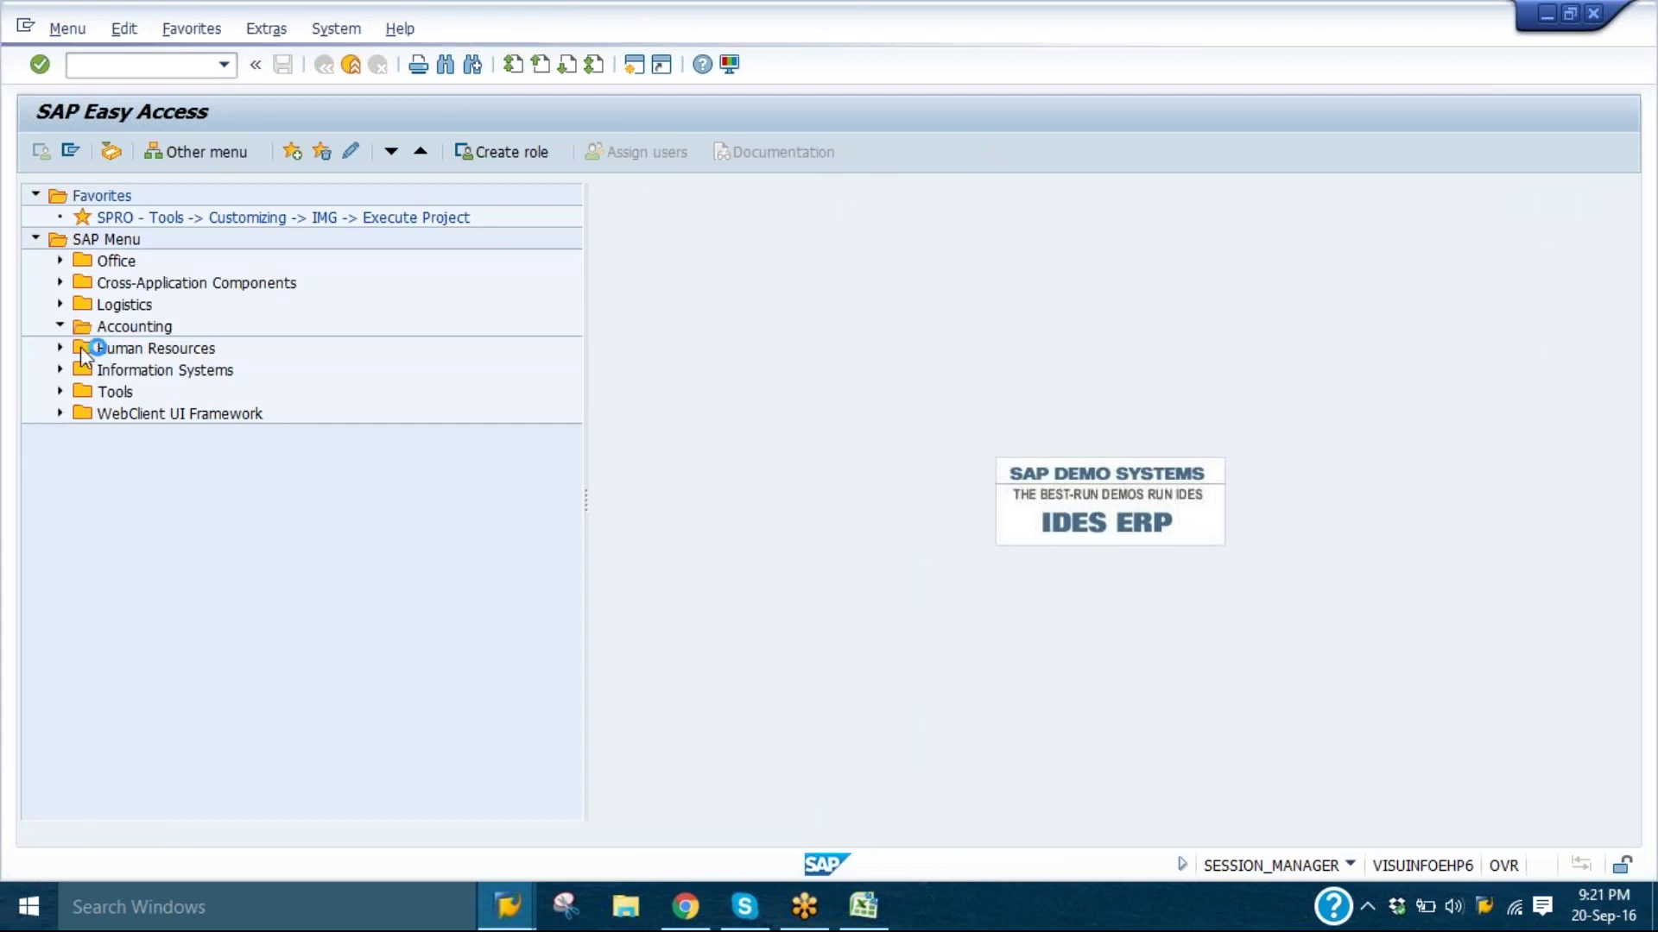
left_click(84, 348)
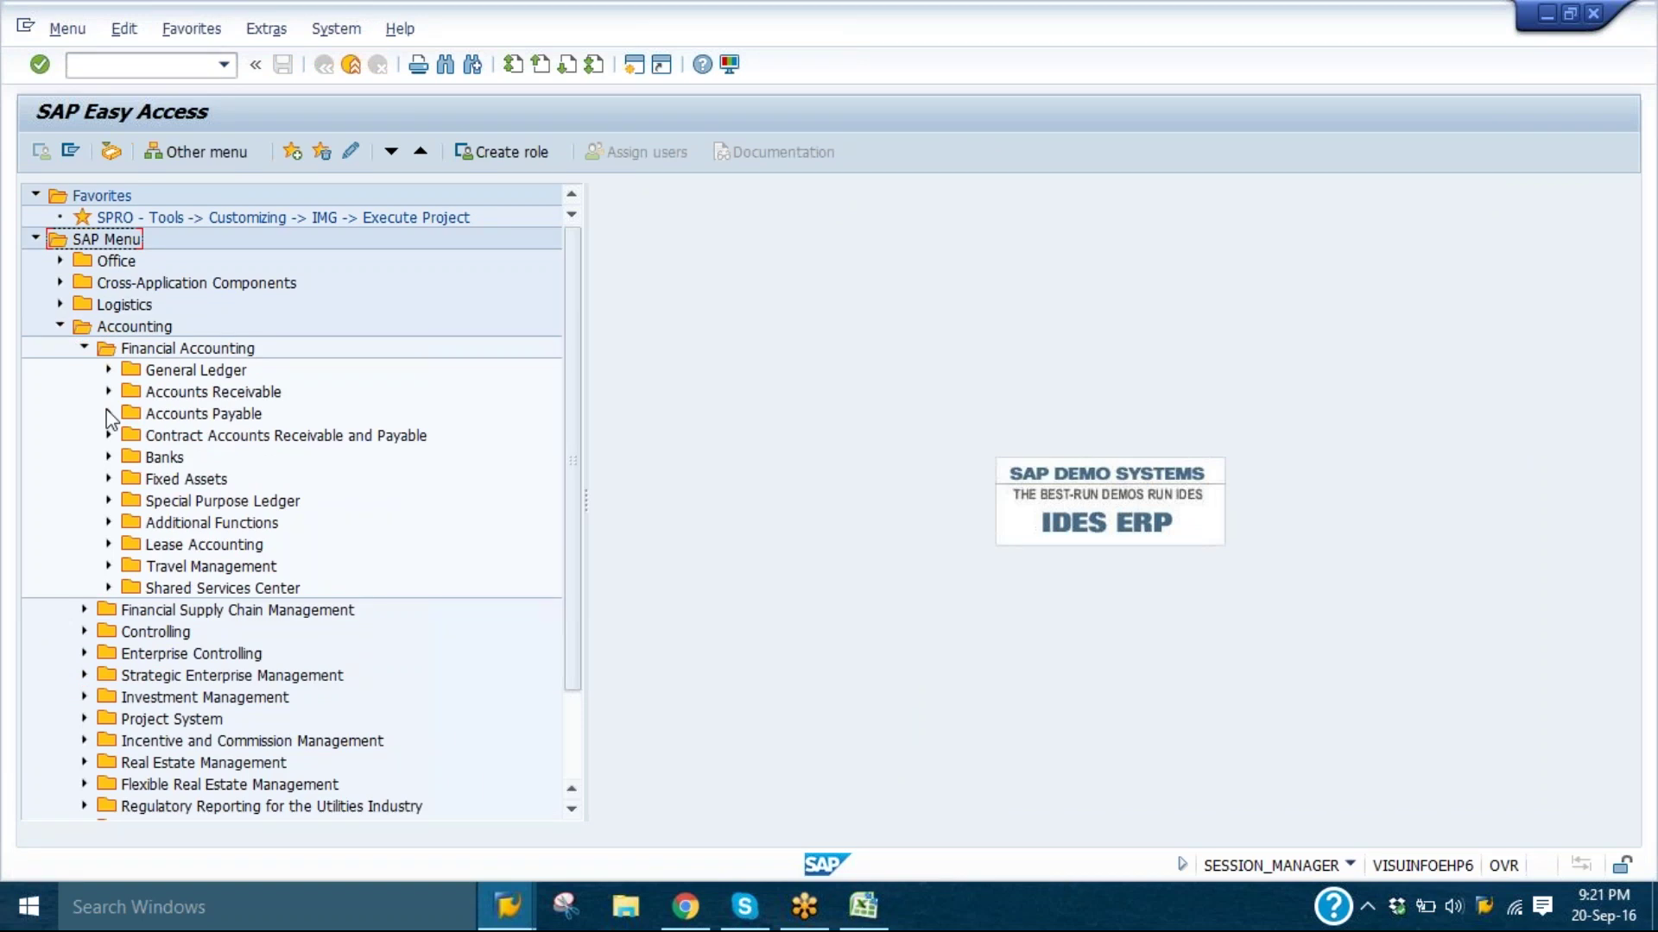
left_click(108, 412)
left_click(132, 435)
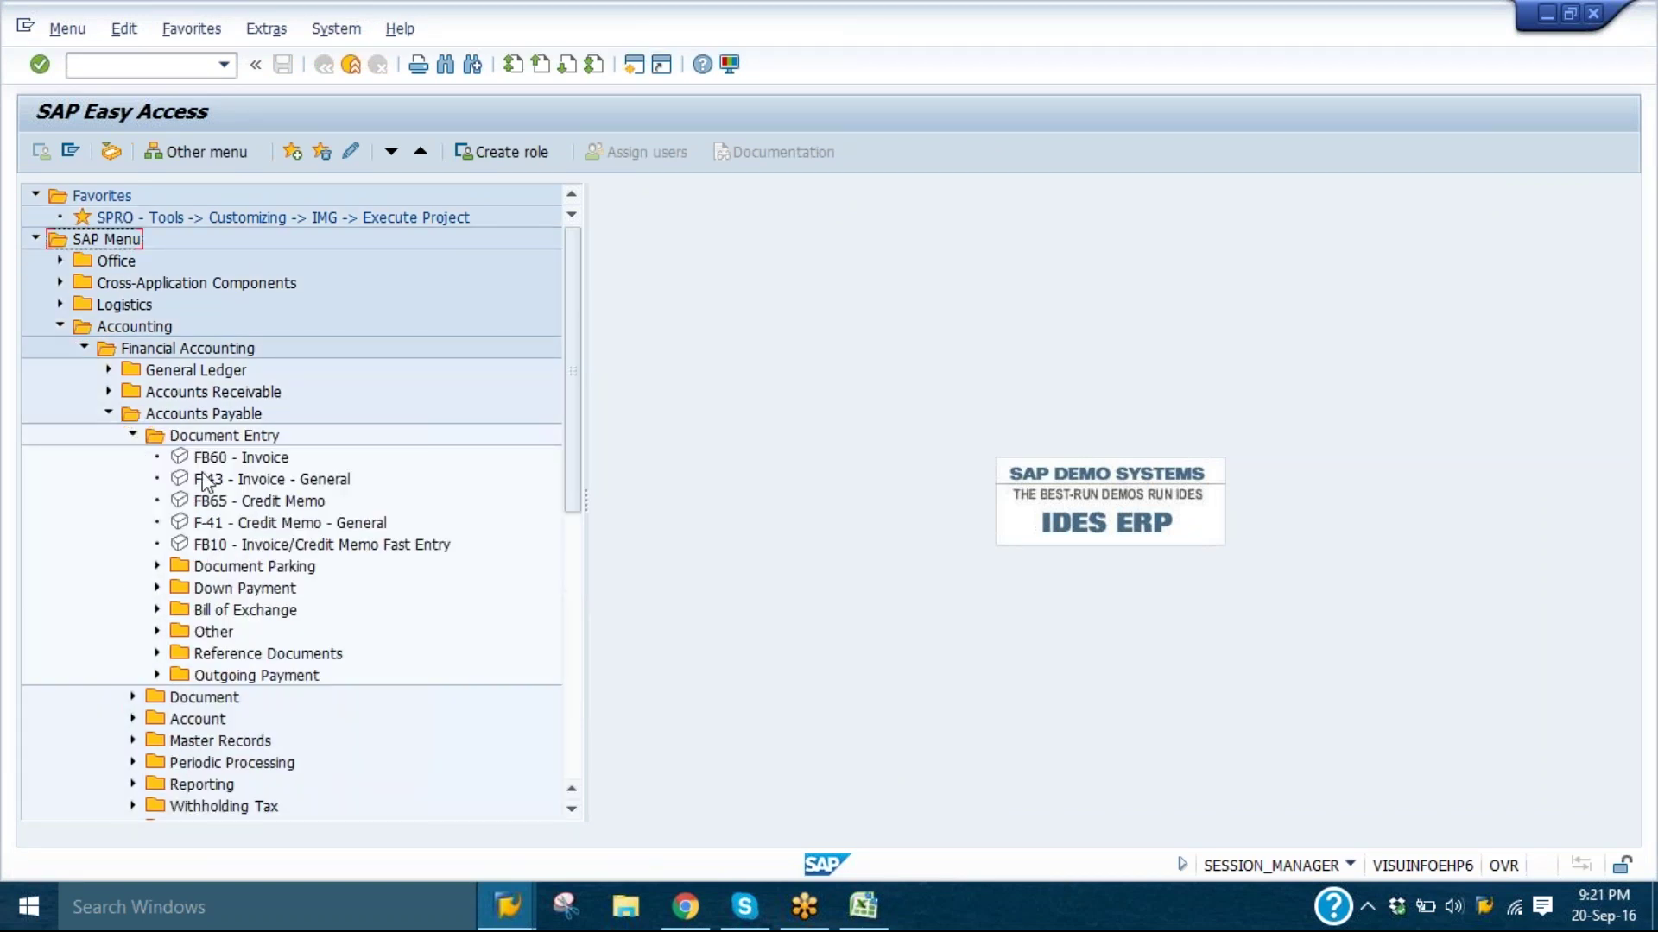
left_click(226, 465)
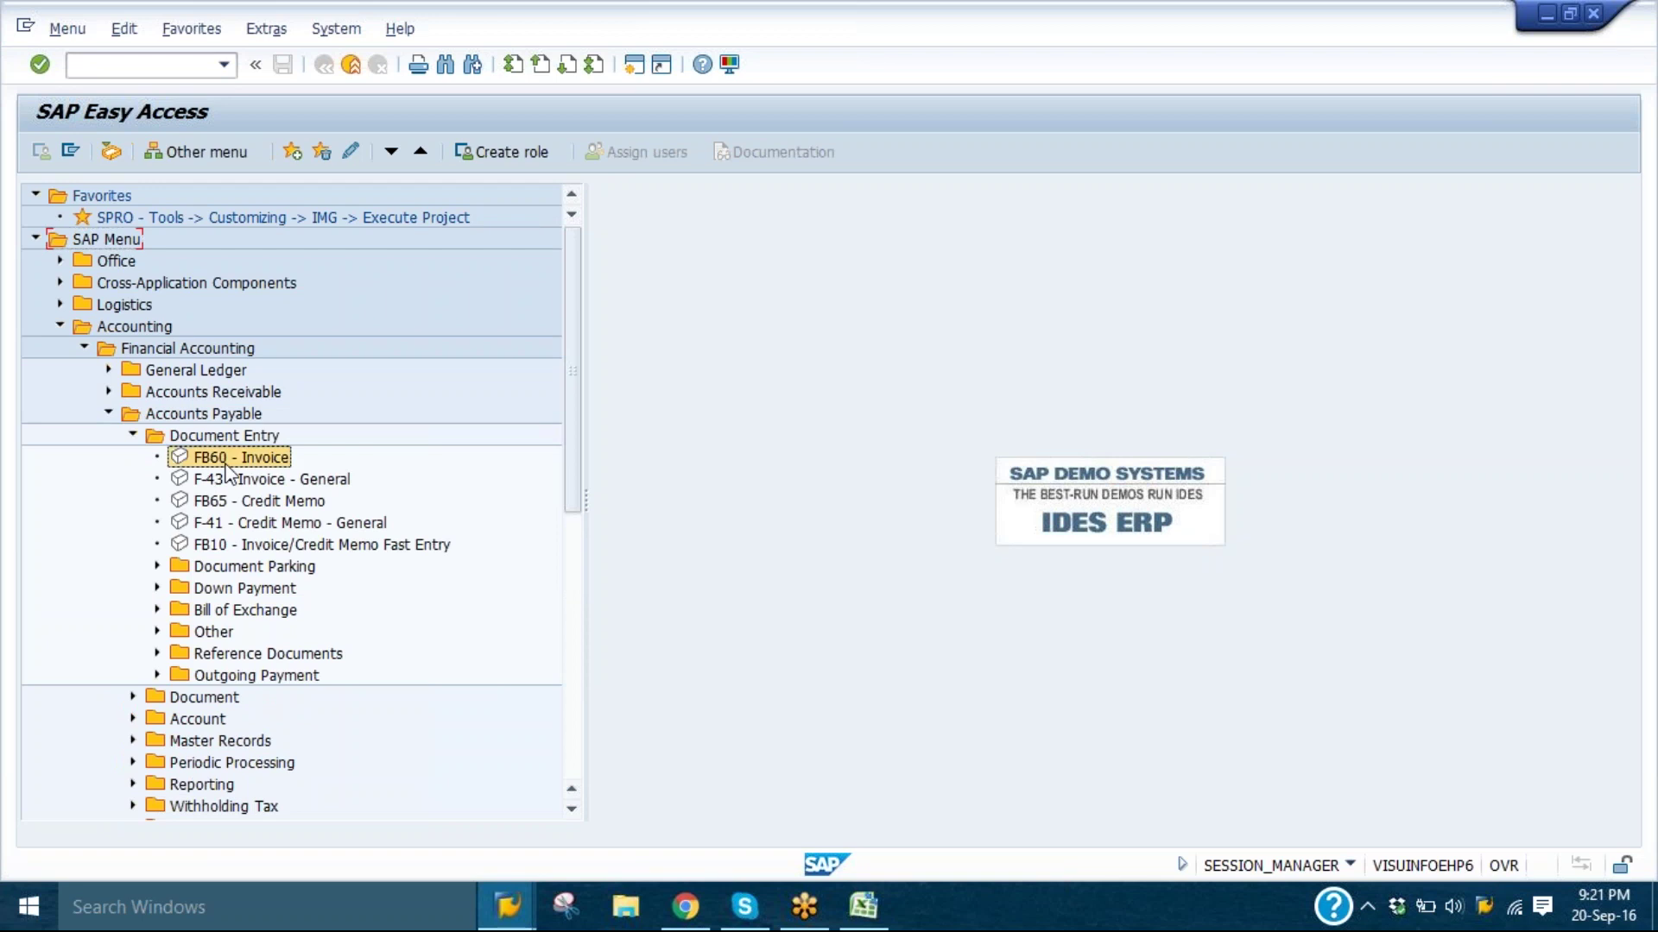
double_click(247, 463)
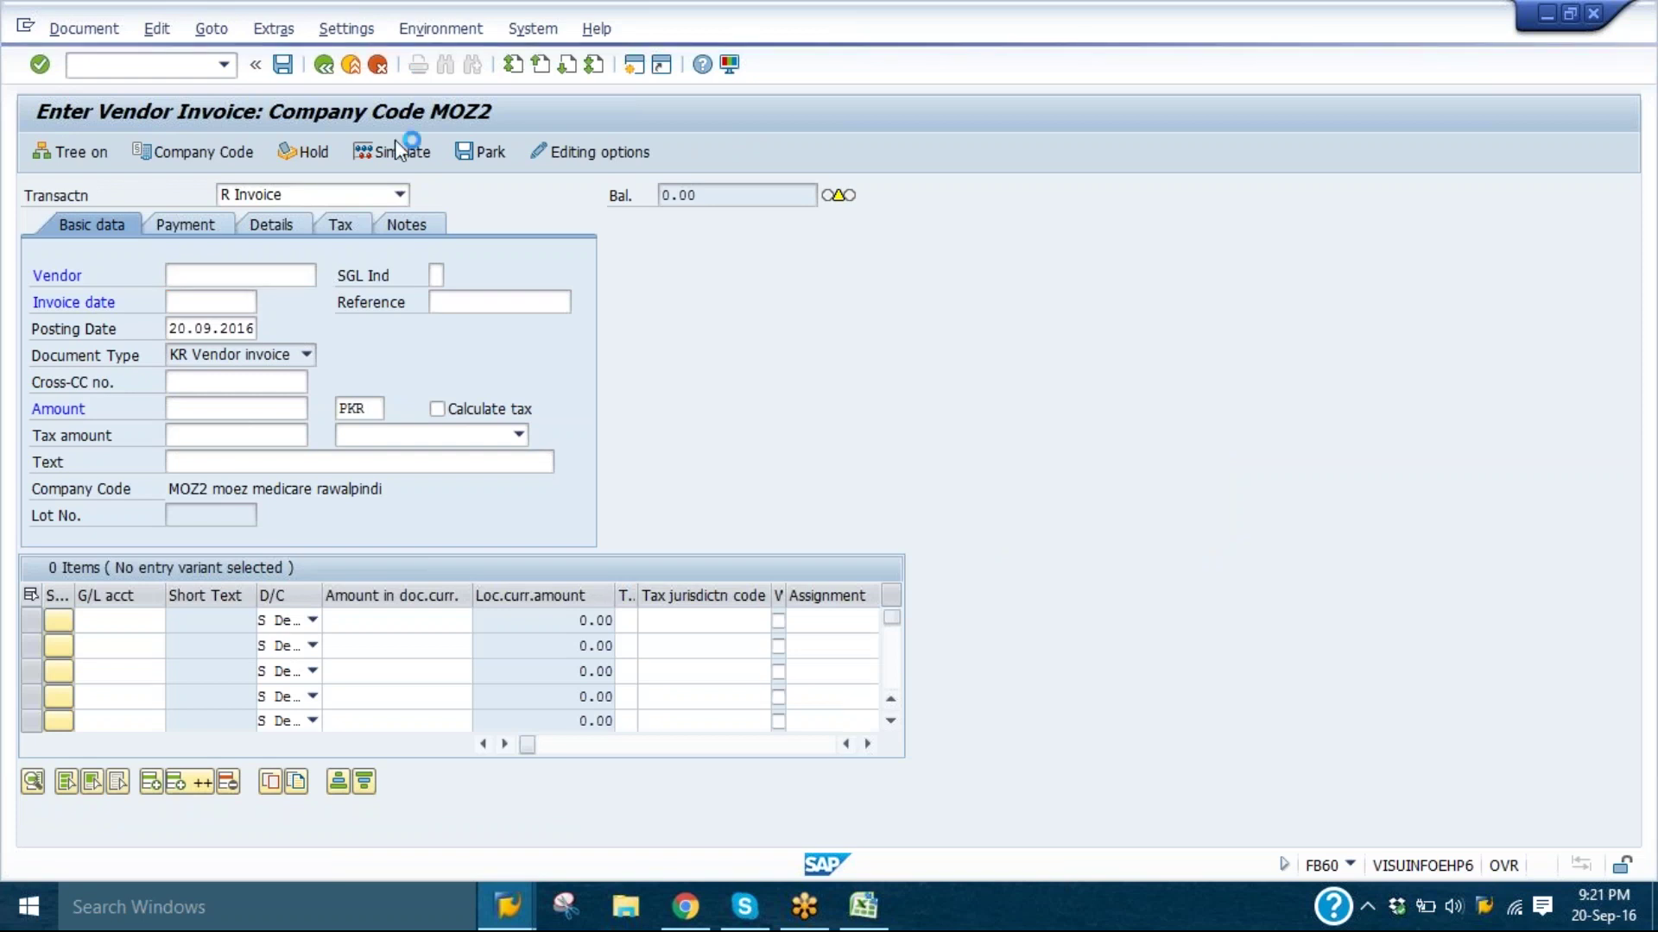
- Change the company code of the vendor invoice to MOZ1
left_click(192, 151)
type("moz2")
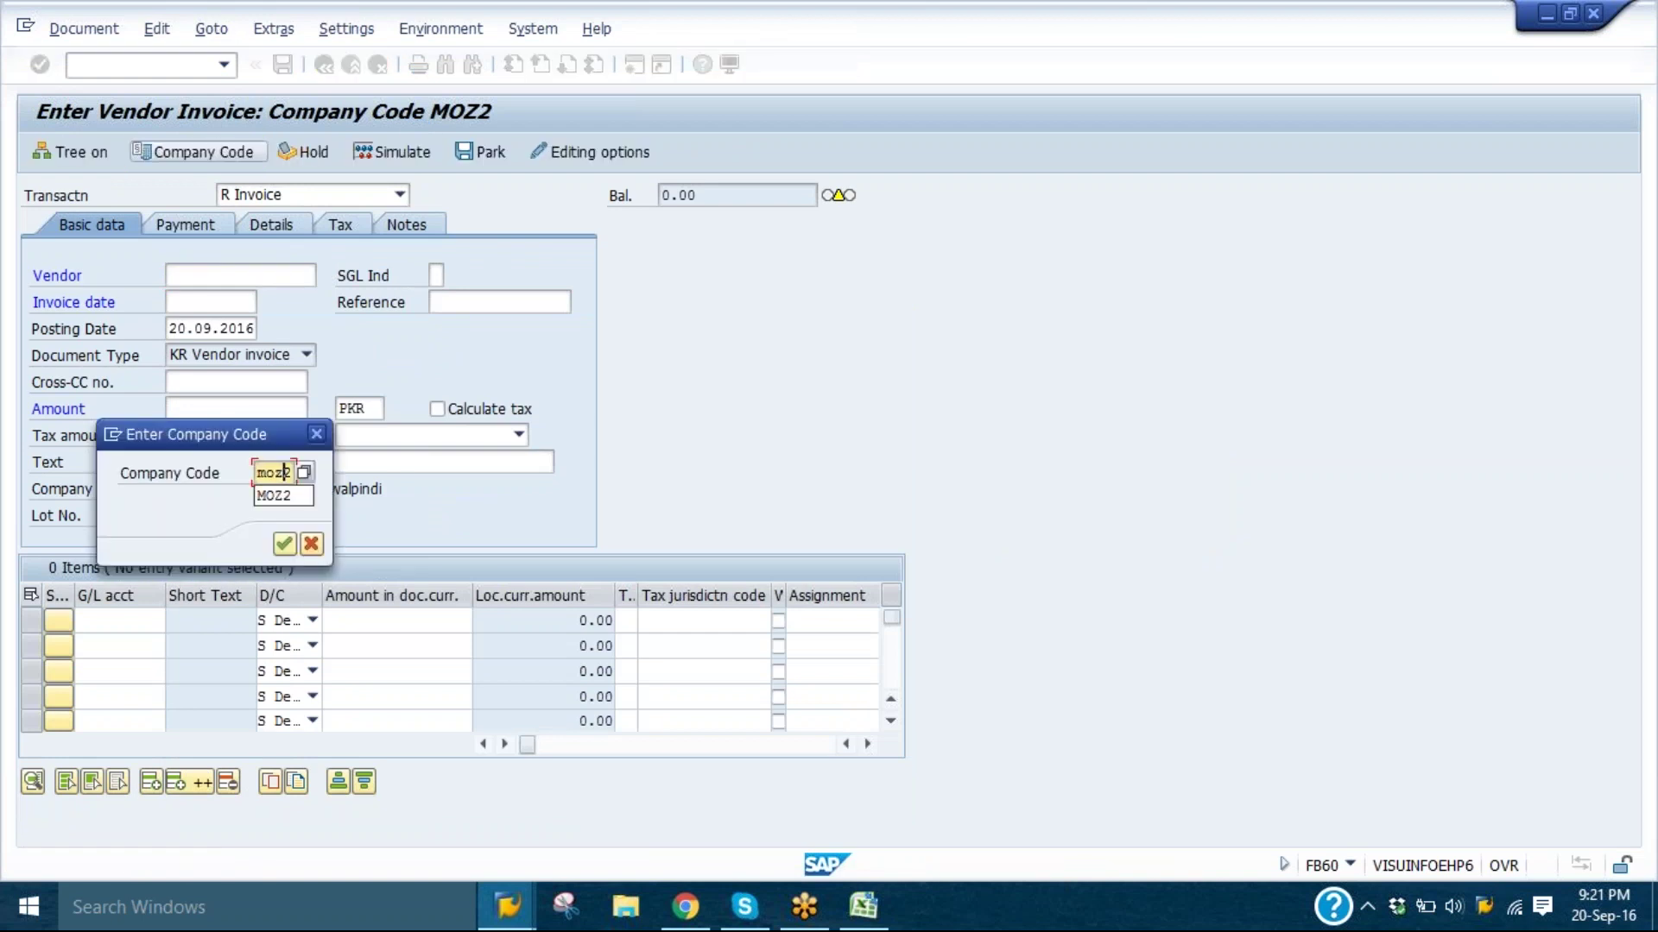
key("BackSpace")
type("1")
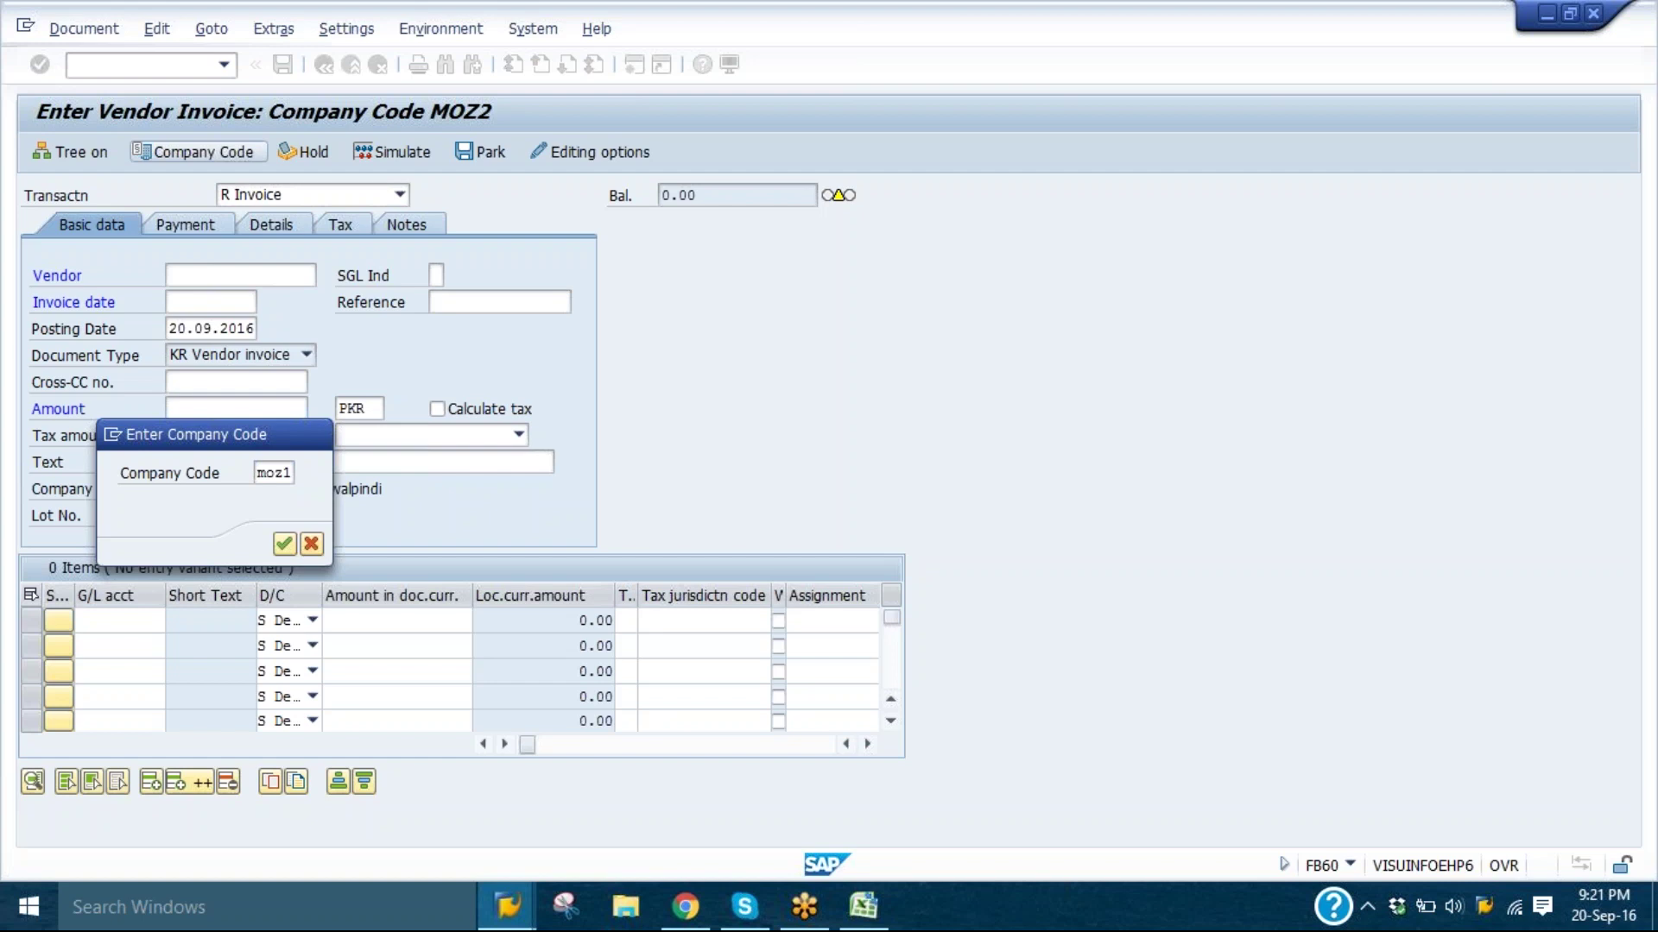
key("Return")
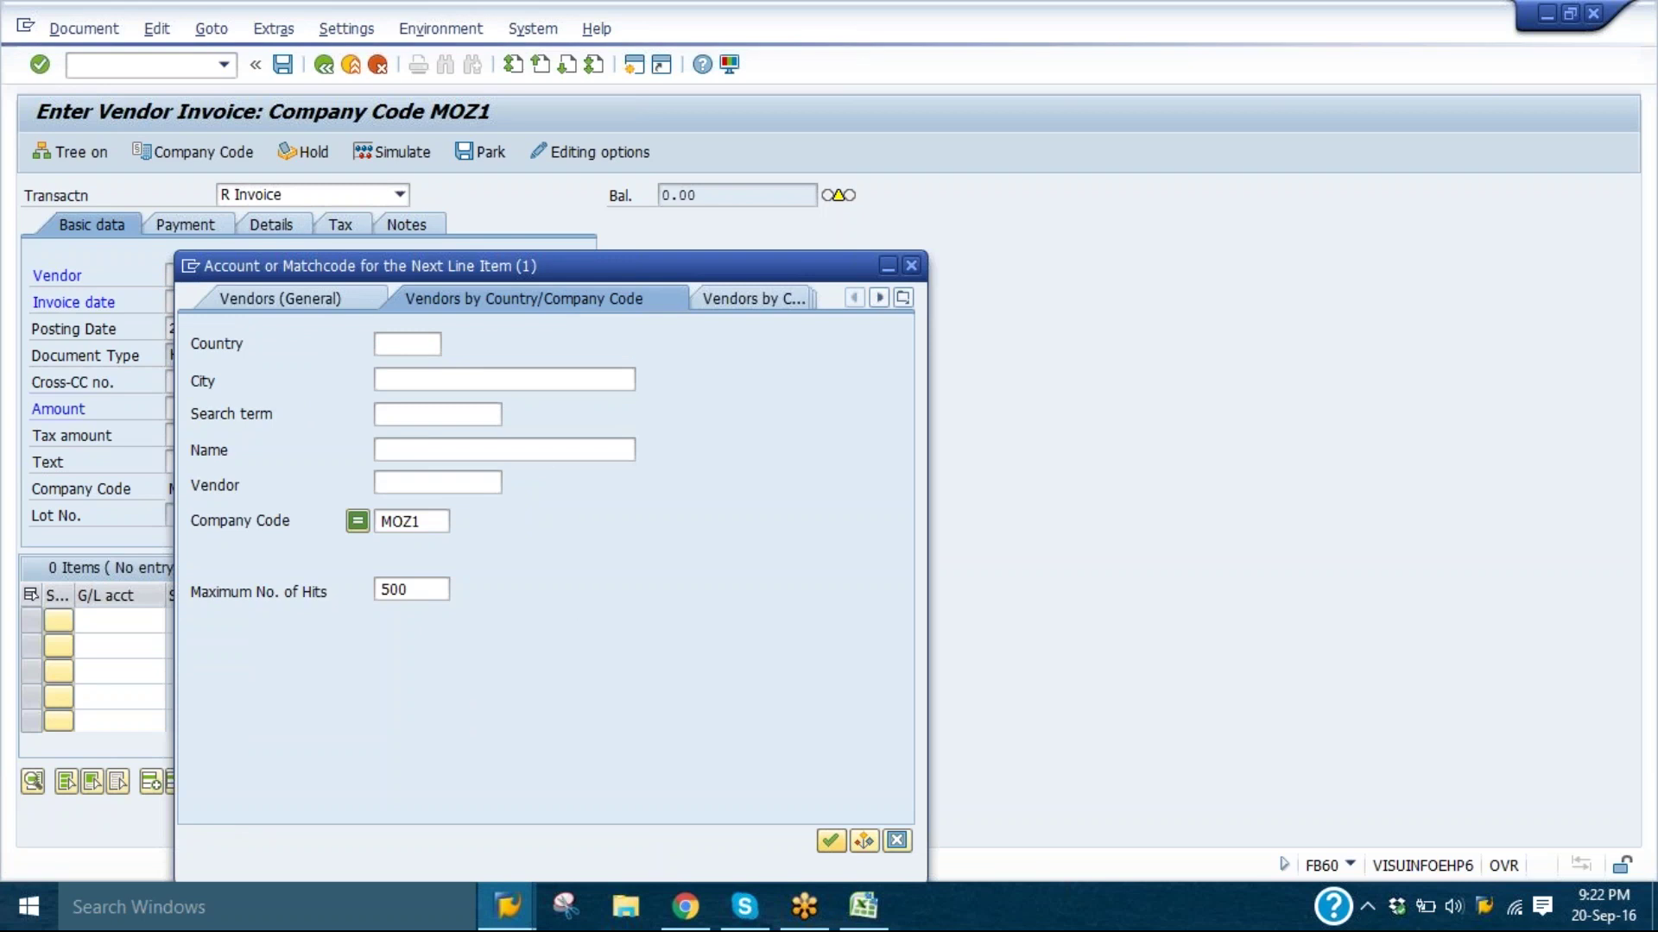
- Search the vendors of company code MOZ1 and choose ACCENTURE INC as the invoice's vendor
key("Return")
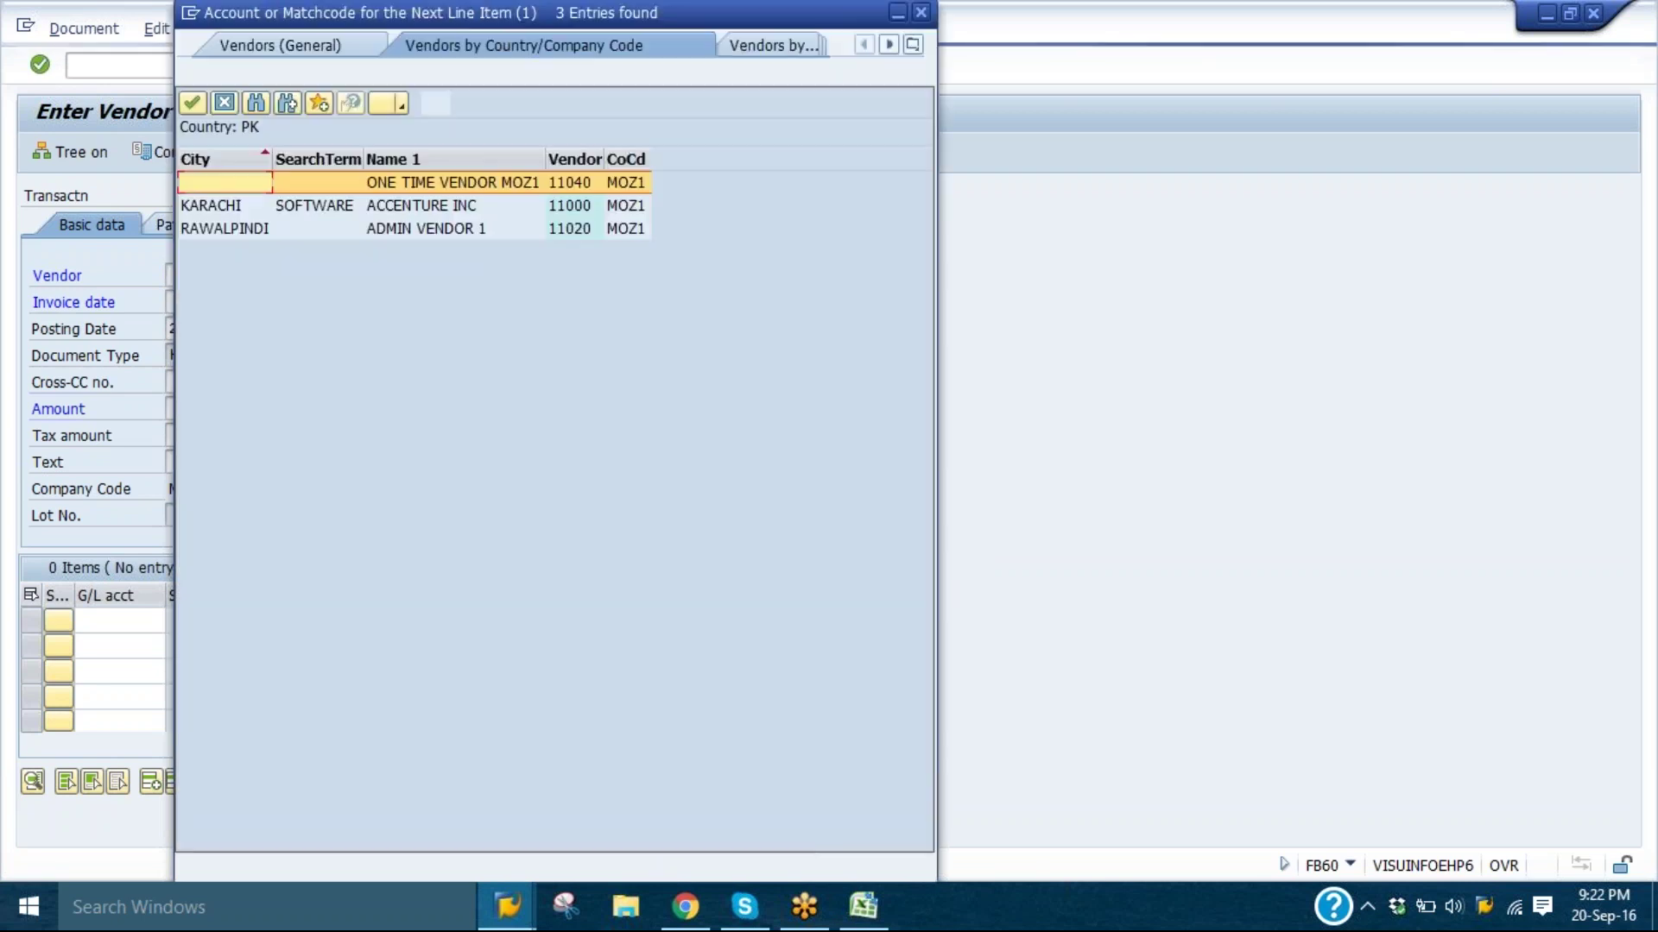
left_click(401, 204)
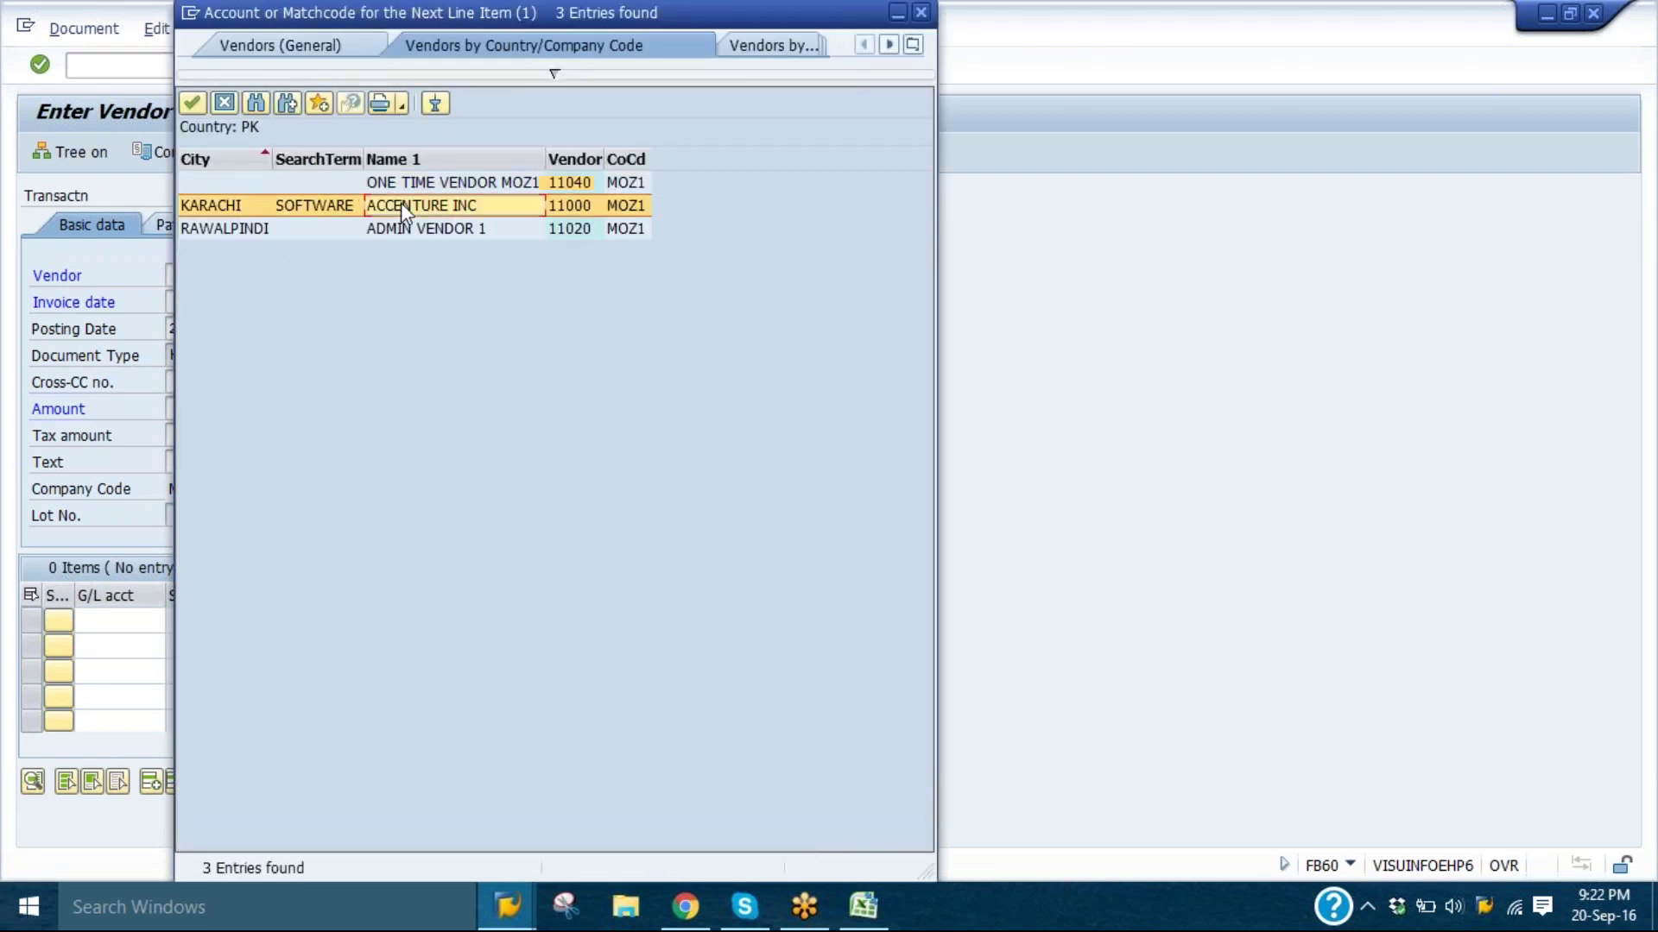
double_click(467, 210)
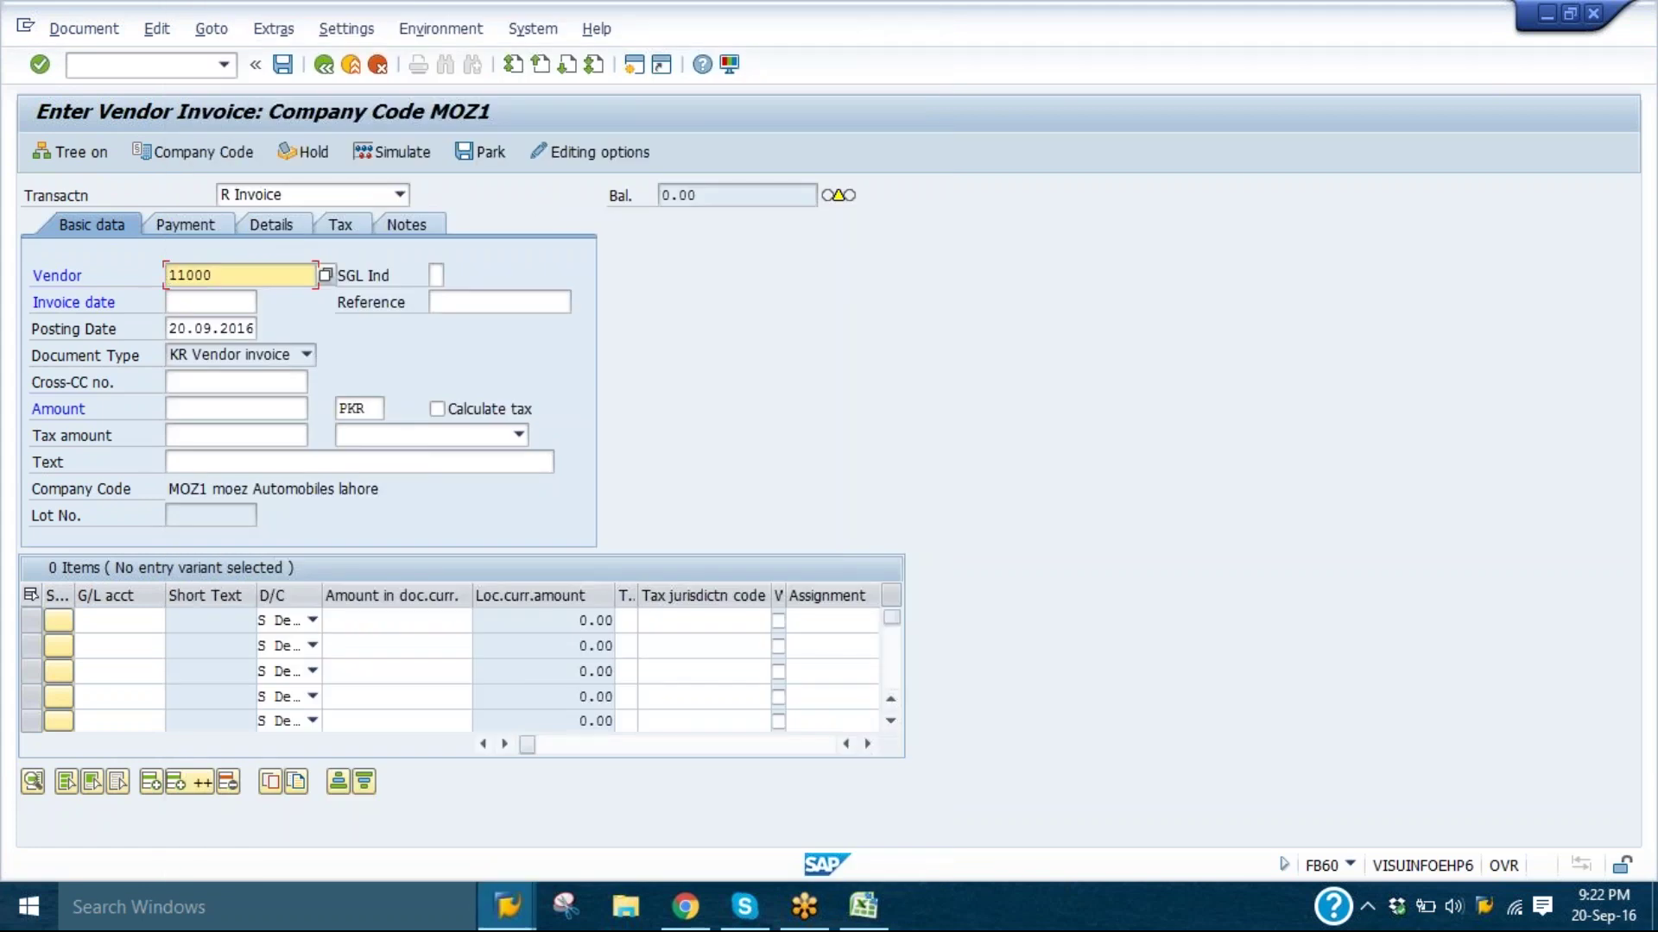
- Enter 20.09.2016 as the invoice date and 90000 PKR as the invoice amount
left_click(227, 298)
type("20092")
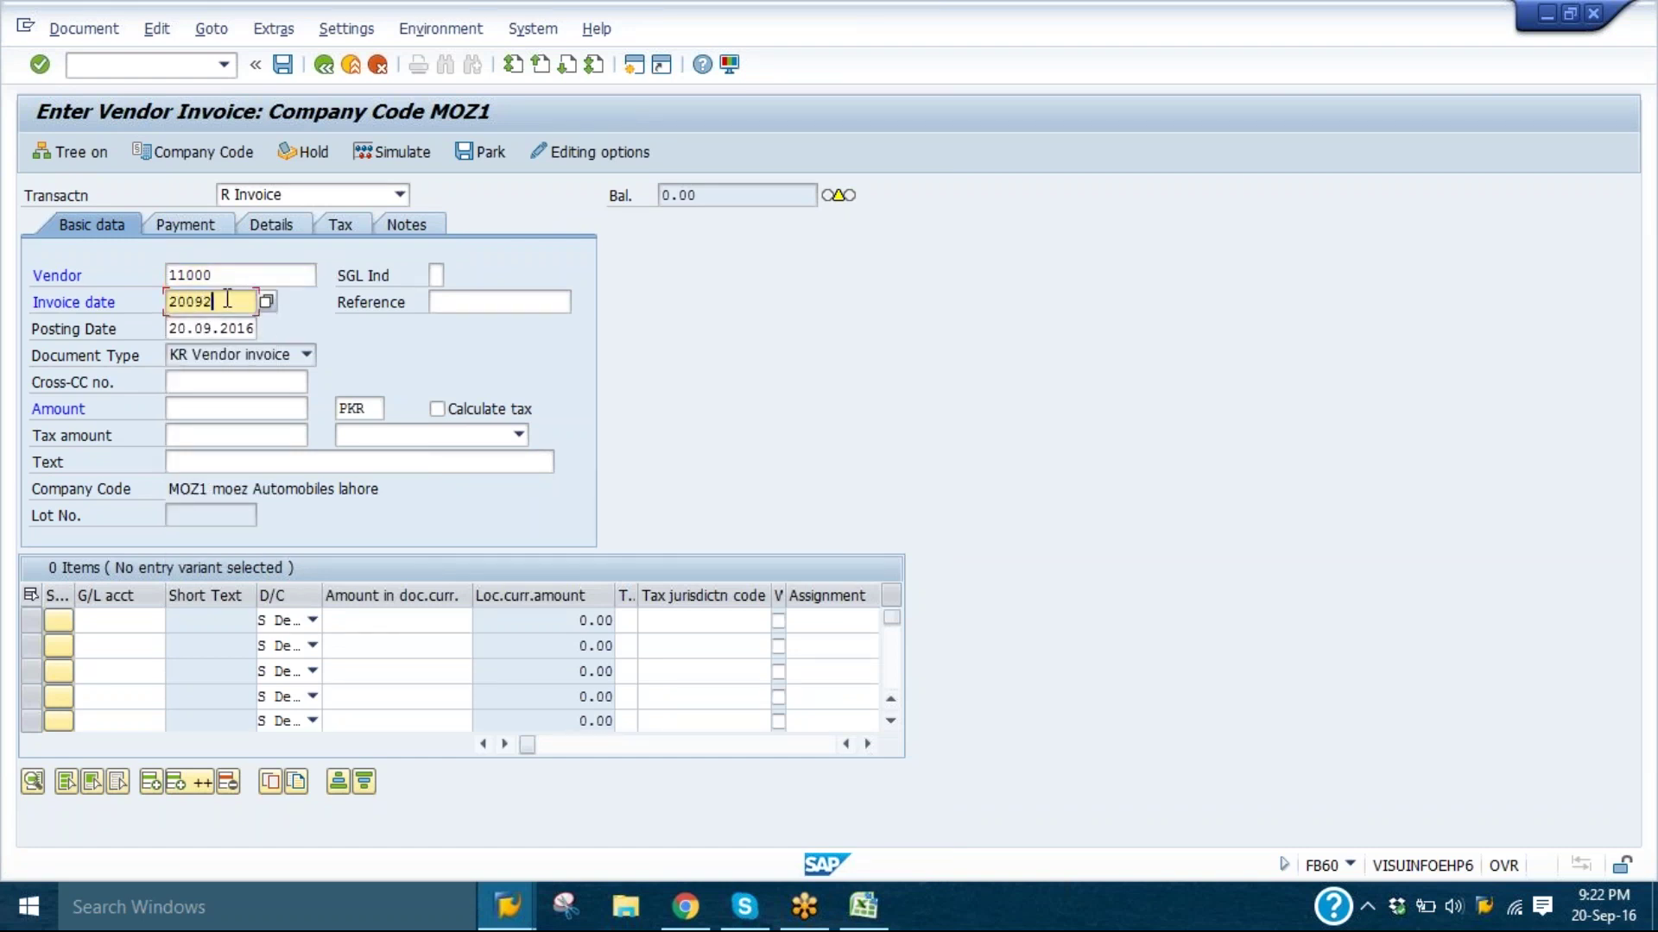
type("016")
left_click(246, 401)
type("90000")
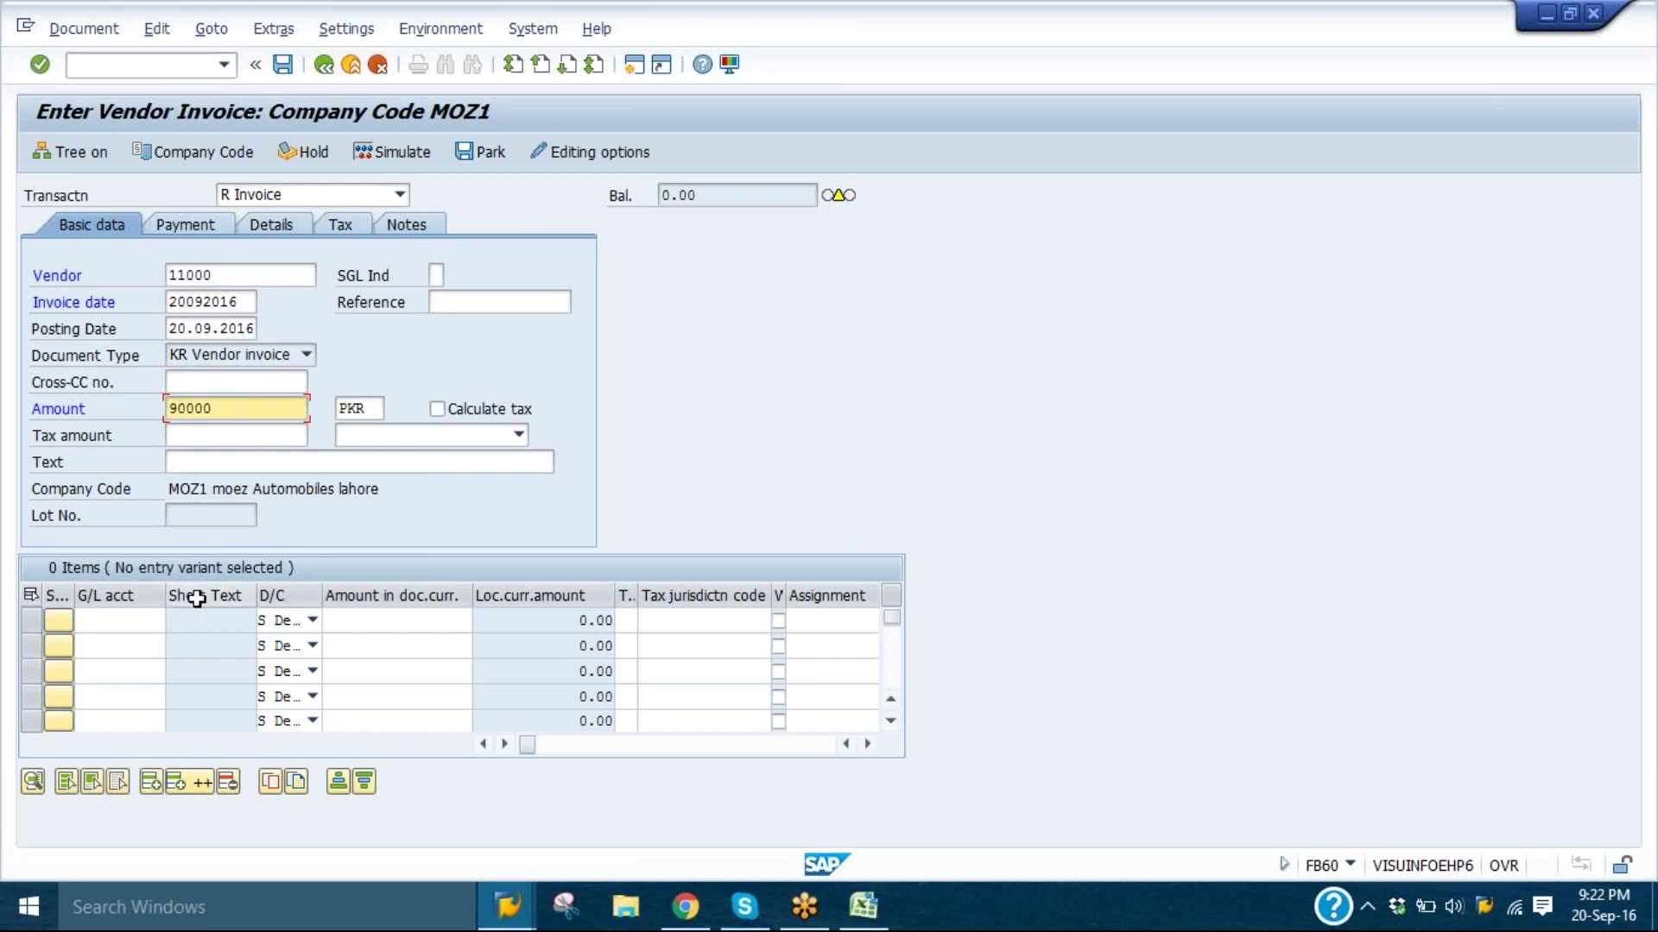
- Search the G/L accounts of chart MOZ1, sort them by account number and choose Purchase acct for the first line item
left_click(145, 621)
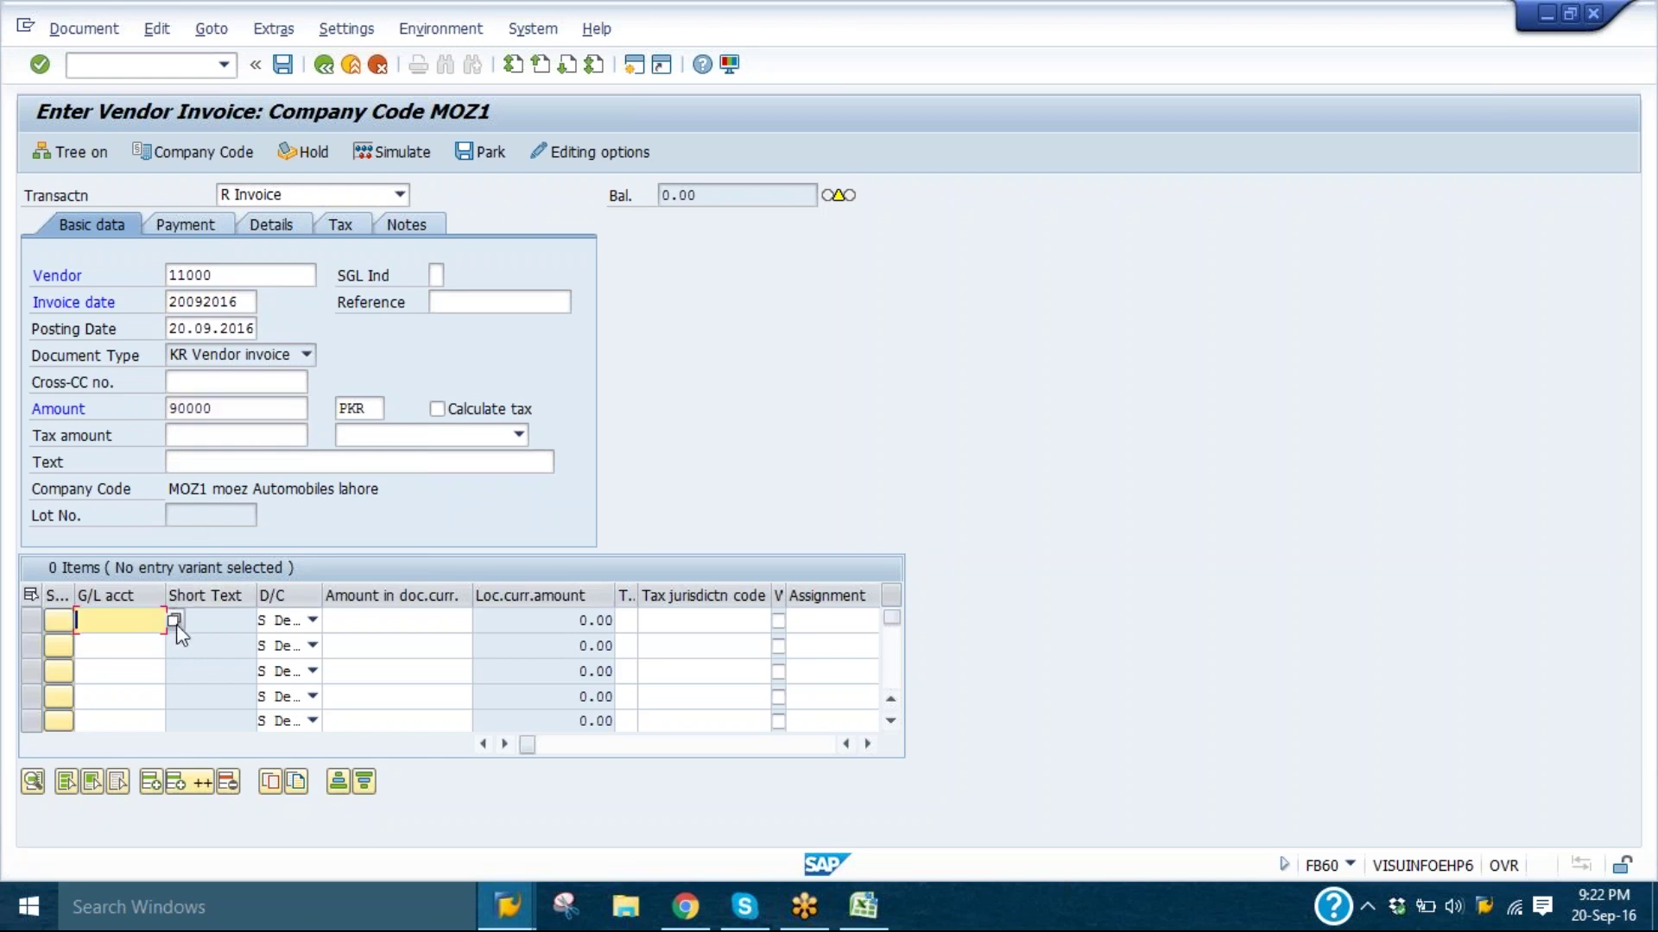
key("Return")
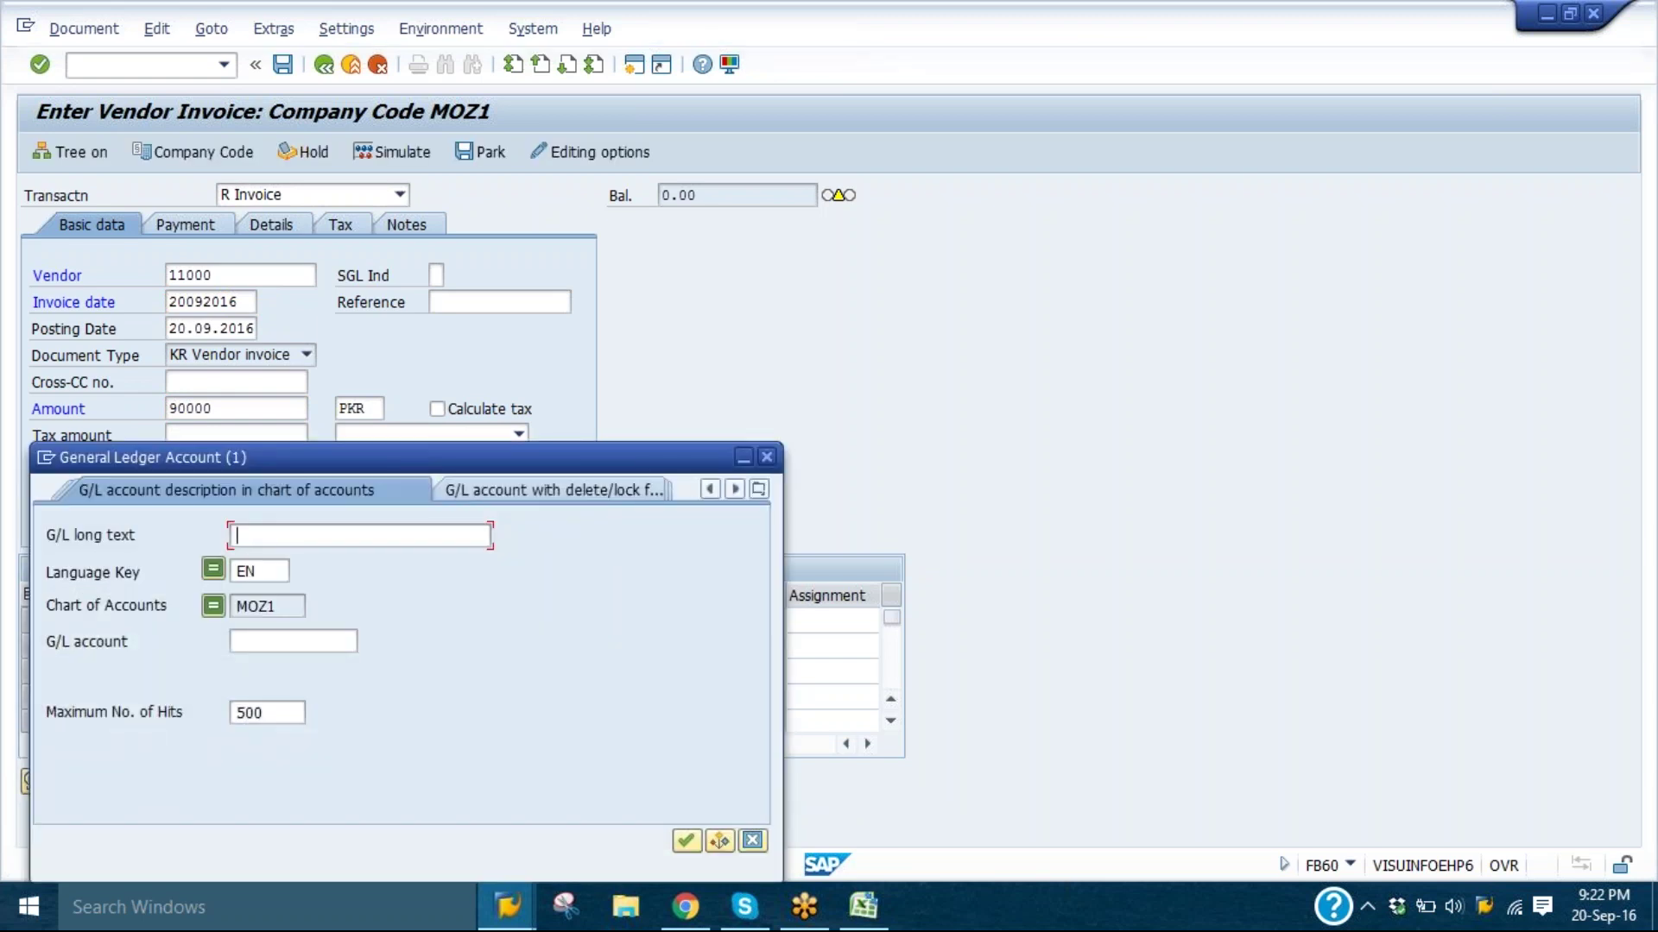
left_click(685, 846)
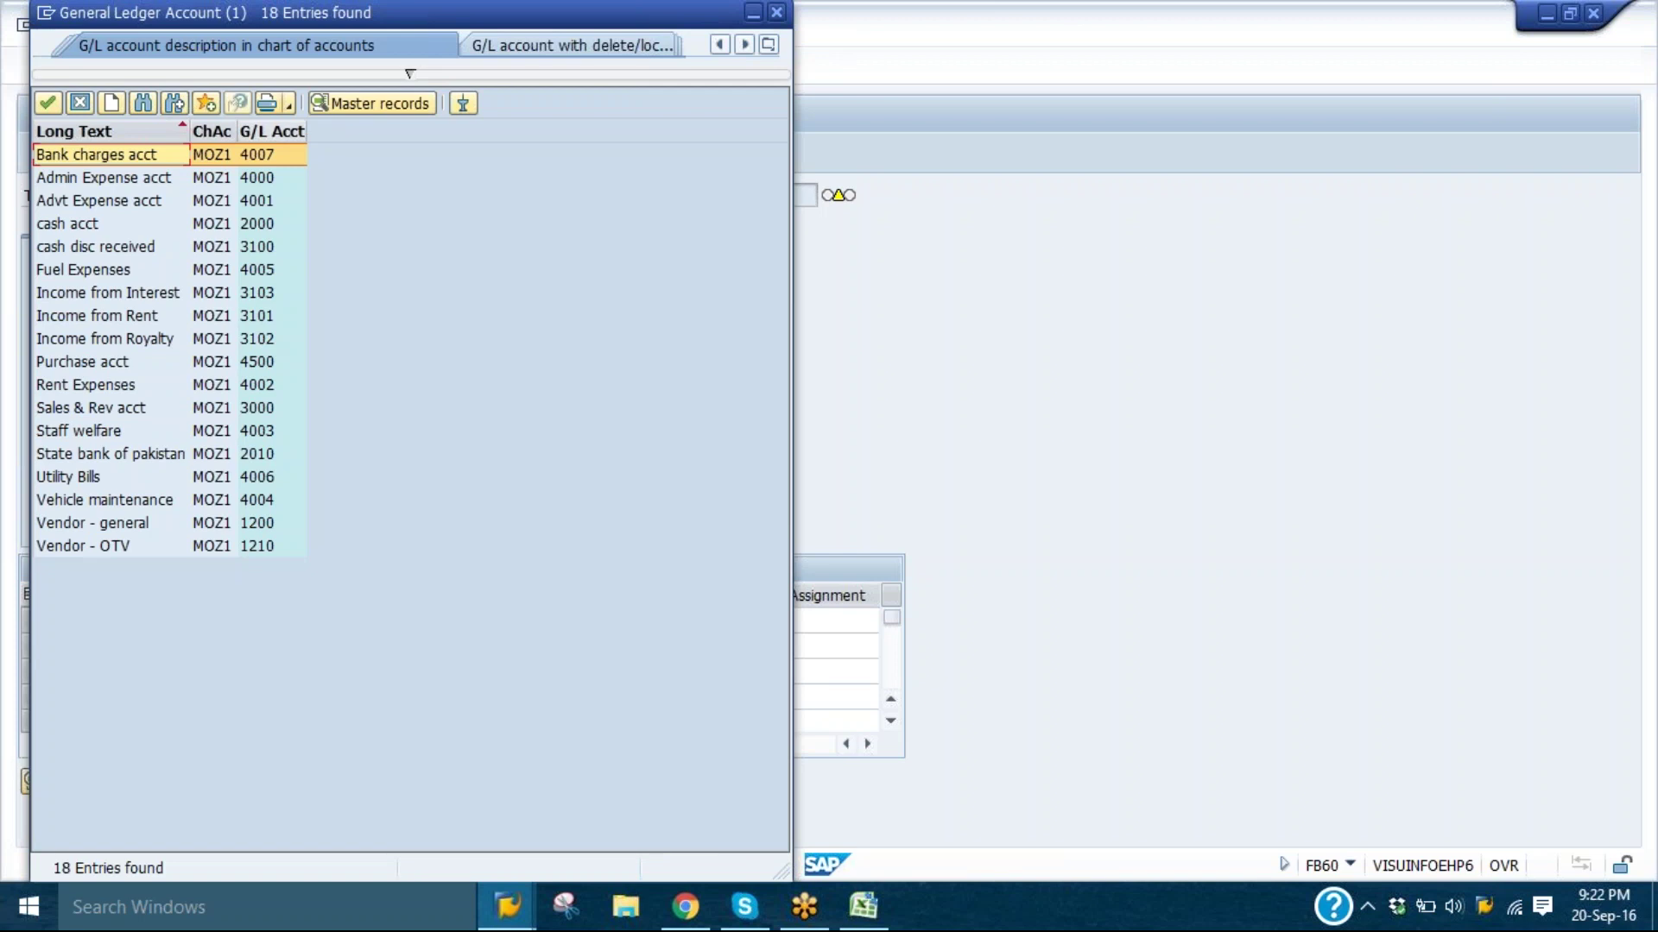
left_click(271, 129)
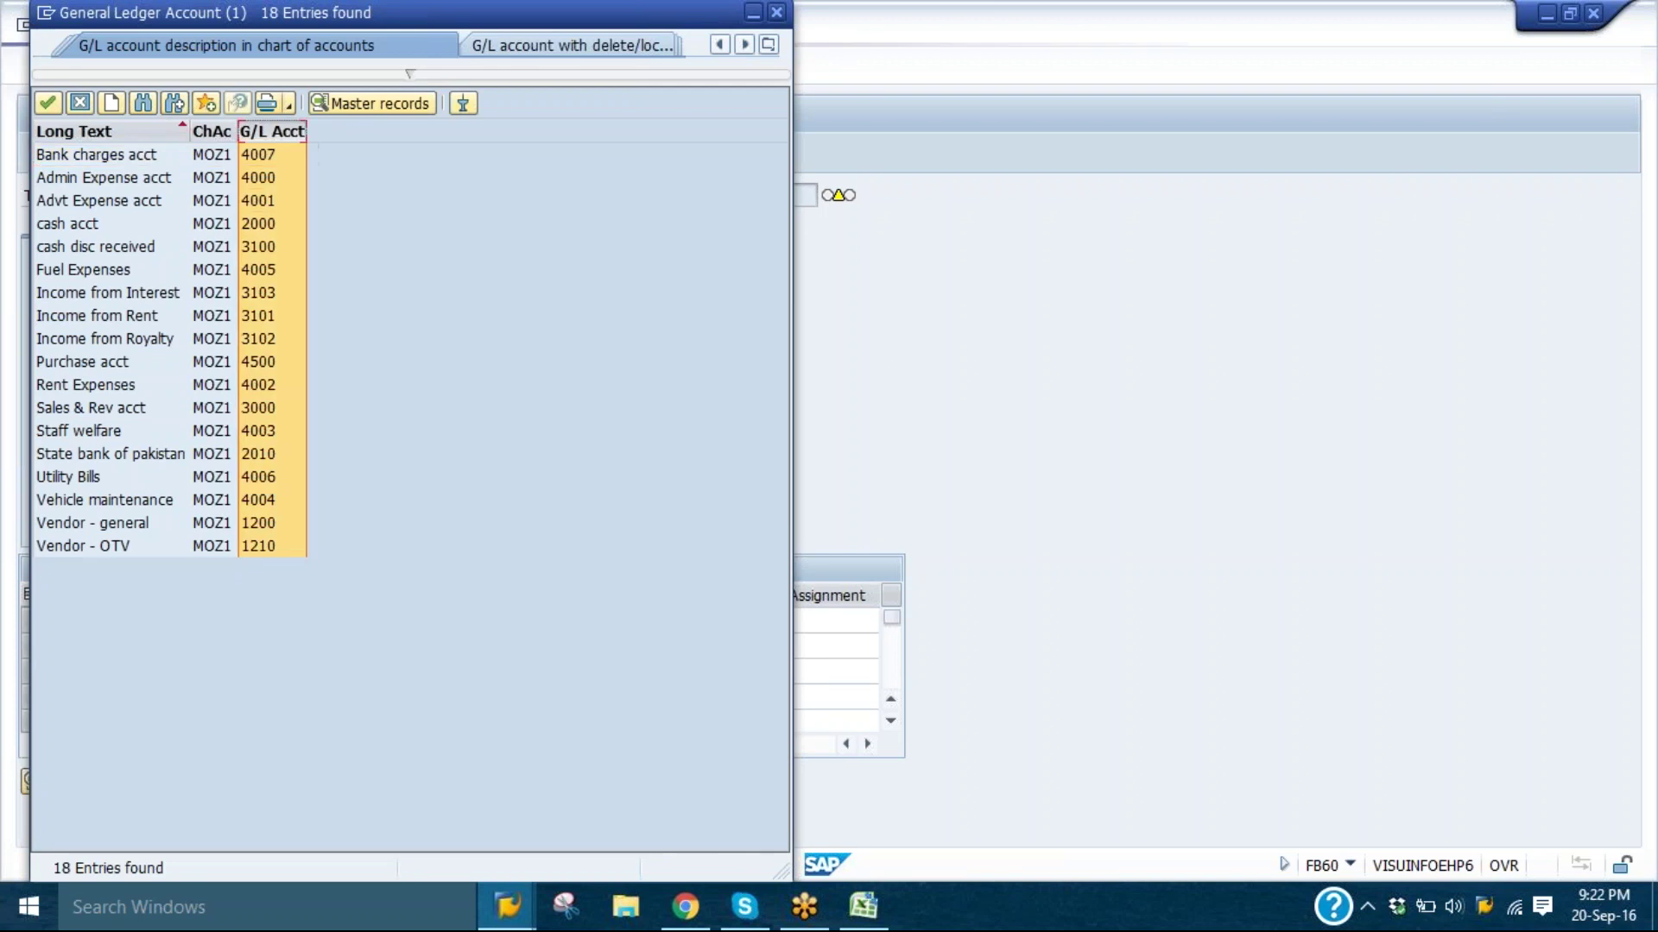
left_click(260, 155)
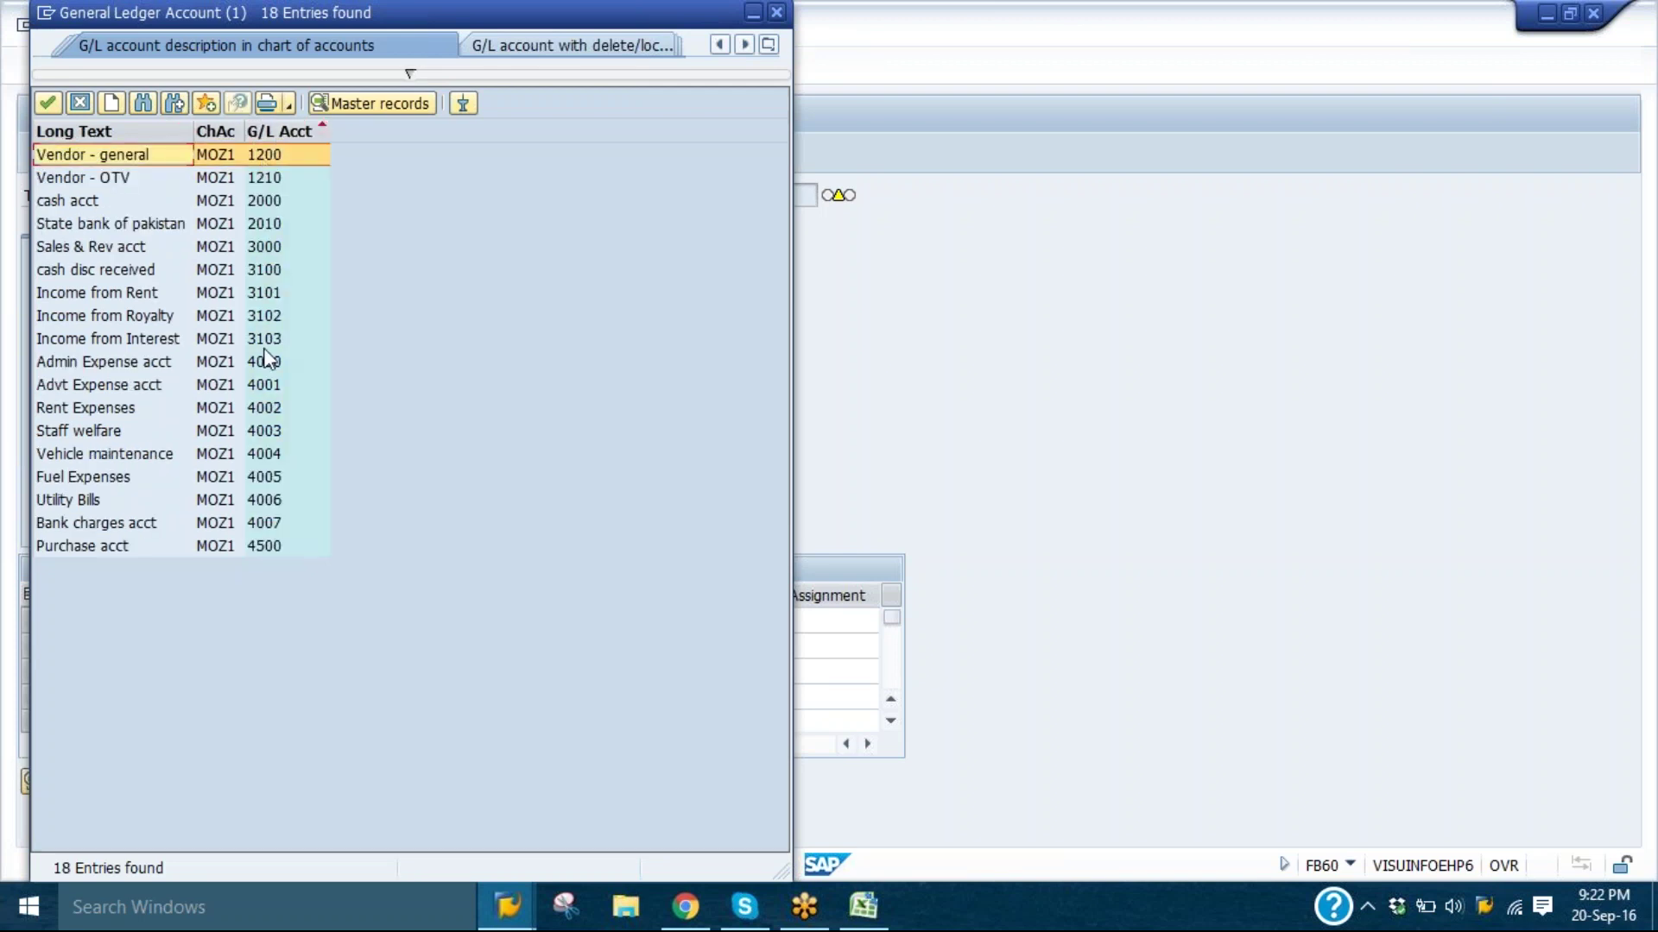
left_click(278, 544)
double_click(169, 546)
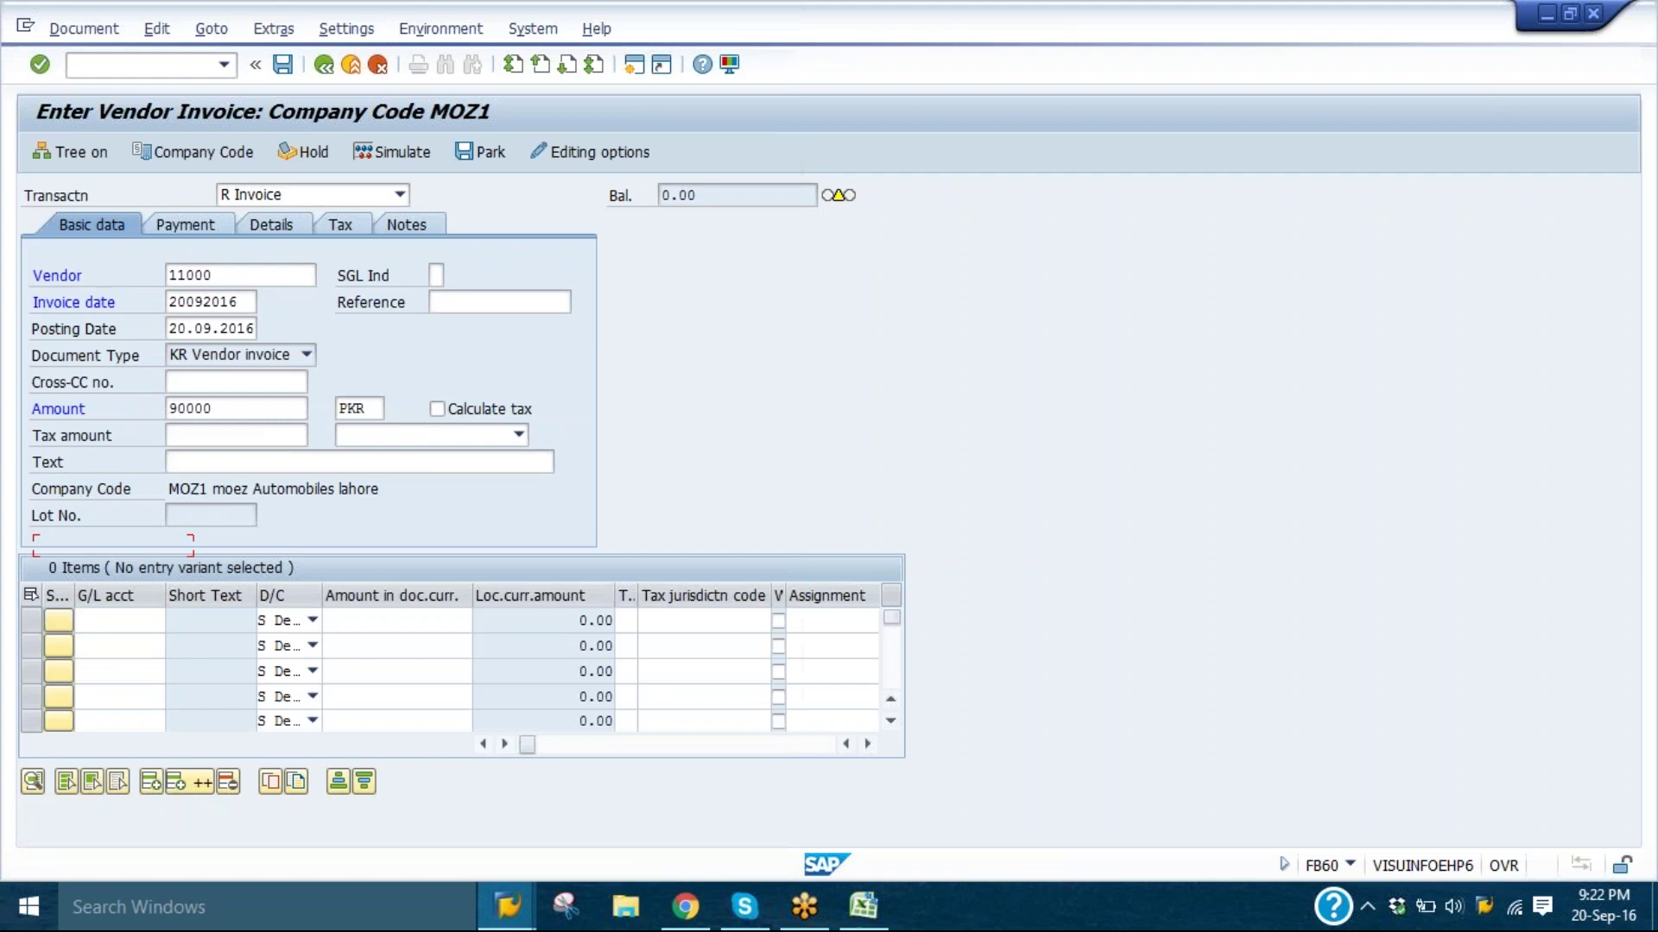
- Fill the Purchase acct line amount with the full invoice amount using * and confirm the entry
left_click(394, 622)
type("*")
key("Return")
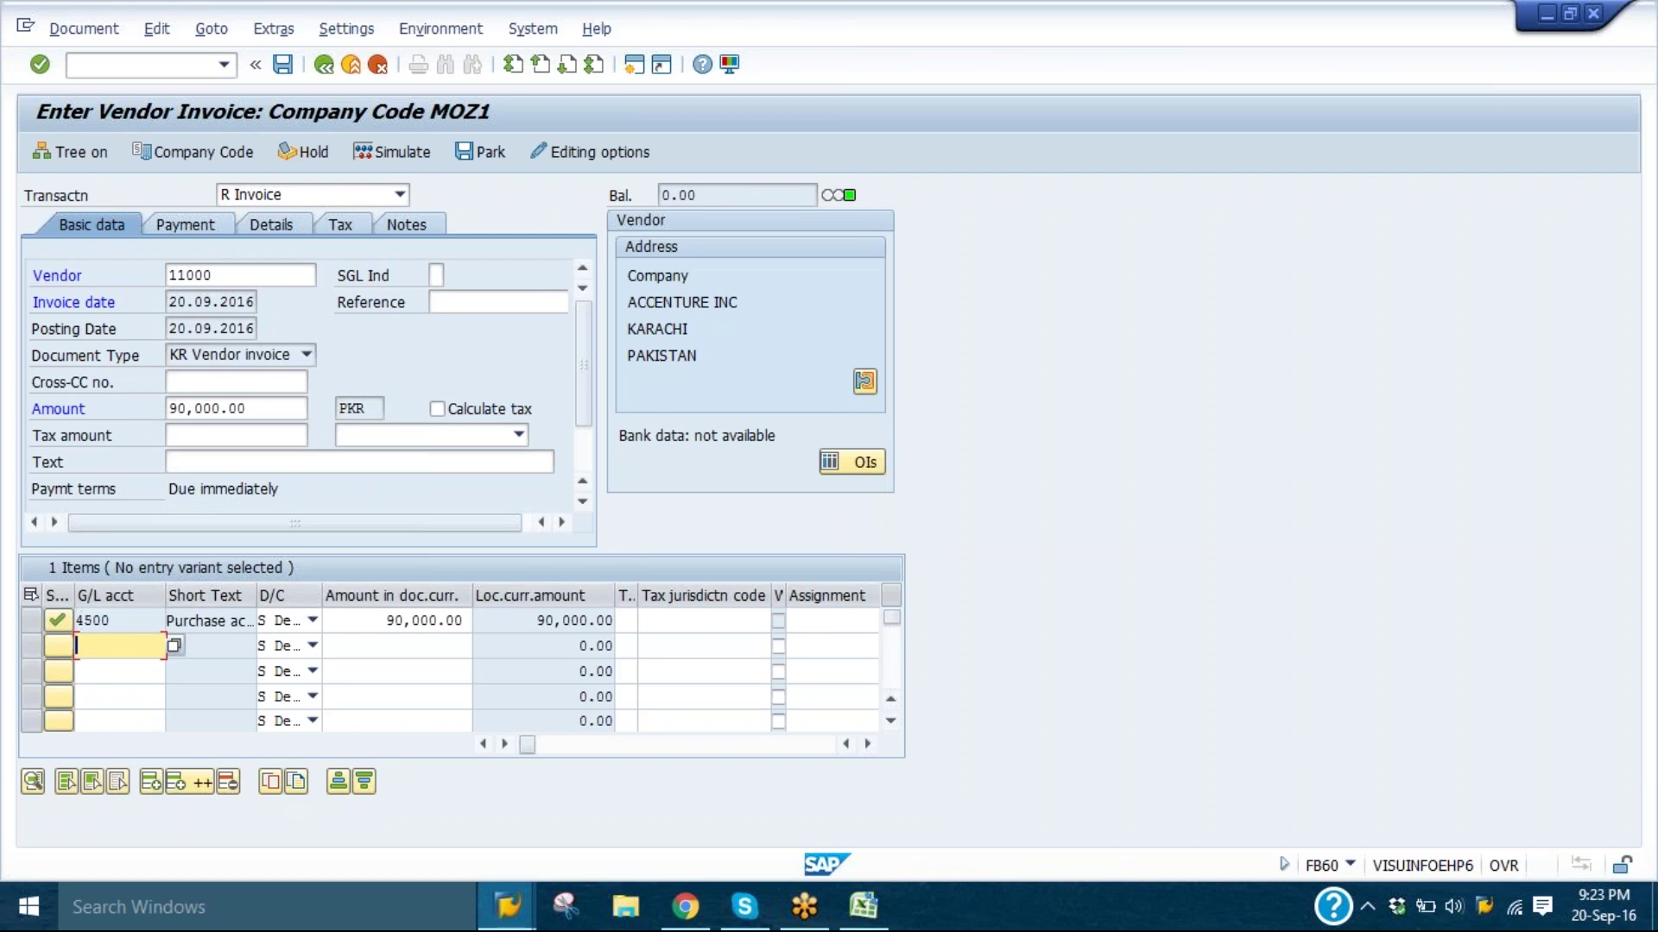
- Check the debit line item, simulate the vendor invoice and post the document
left_click(312, 620)
left_click(294, 621)
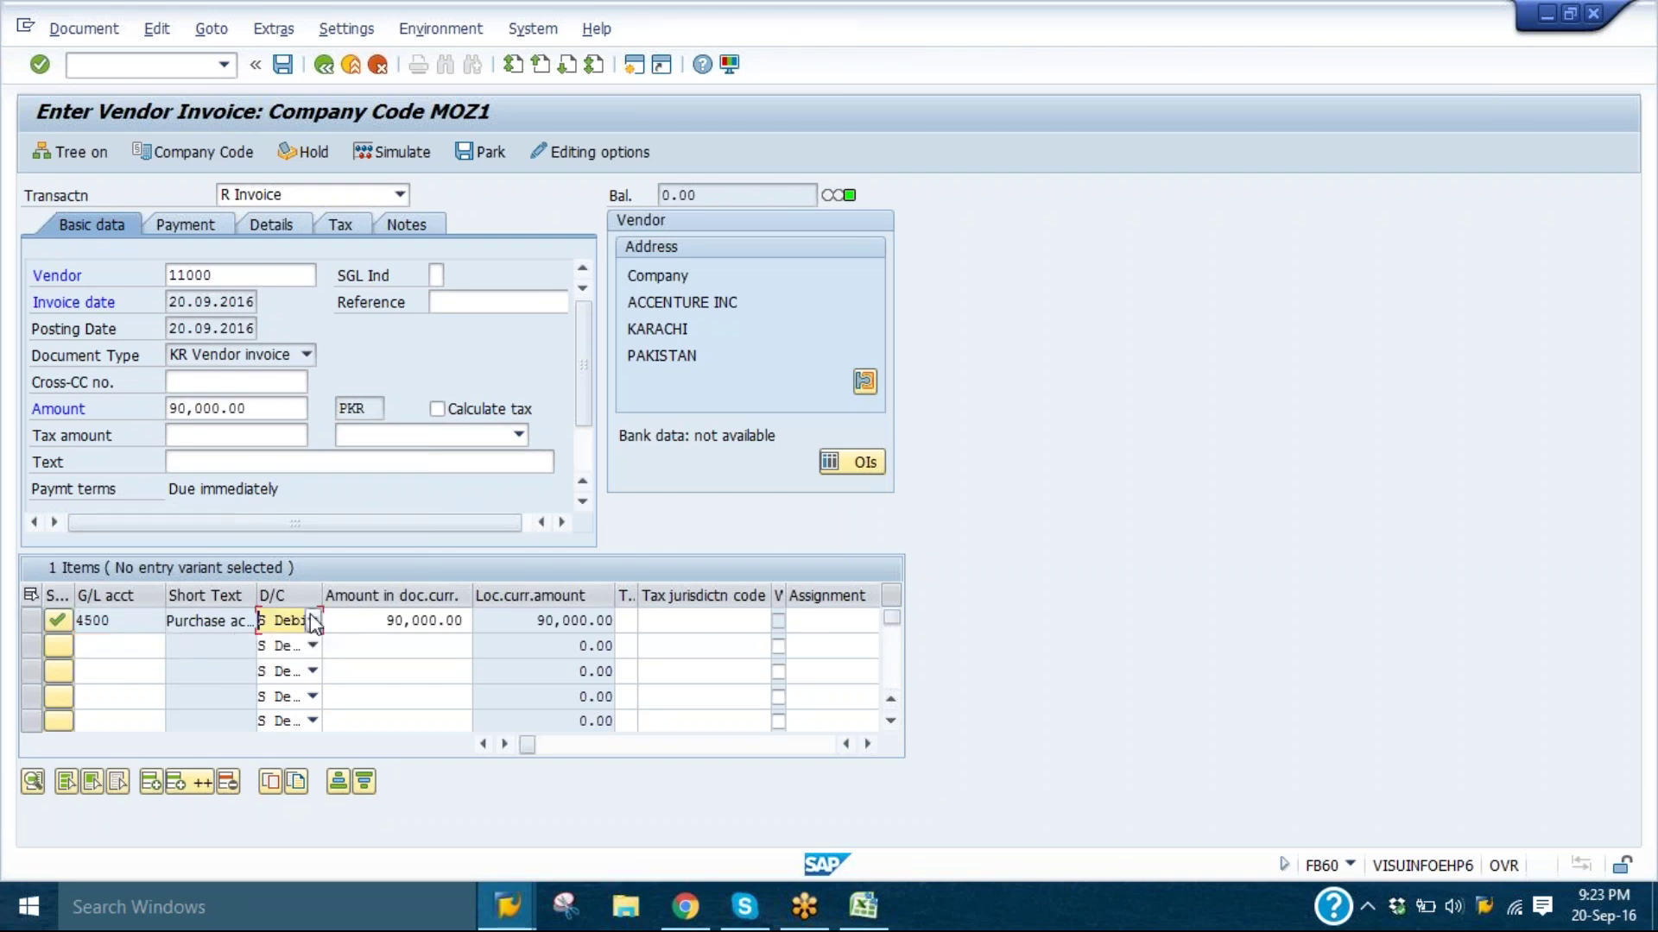
left_click(370, 617)
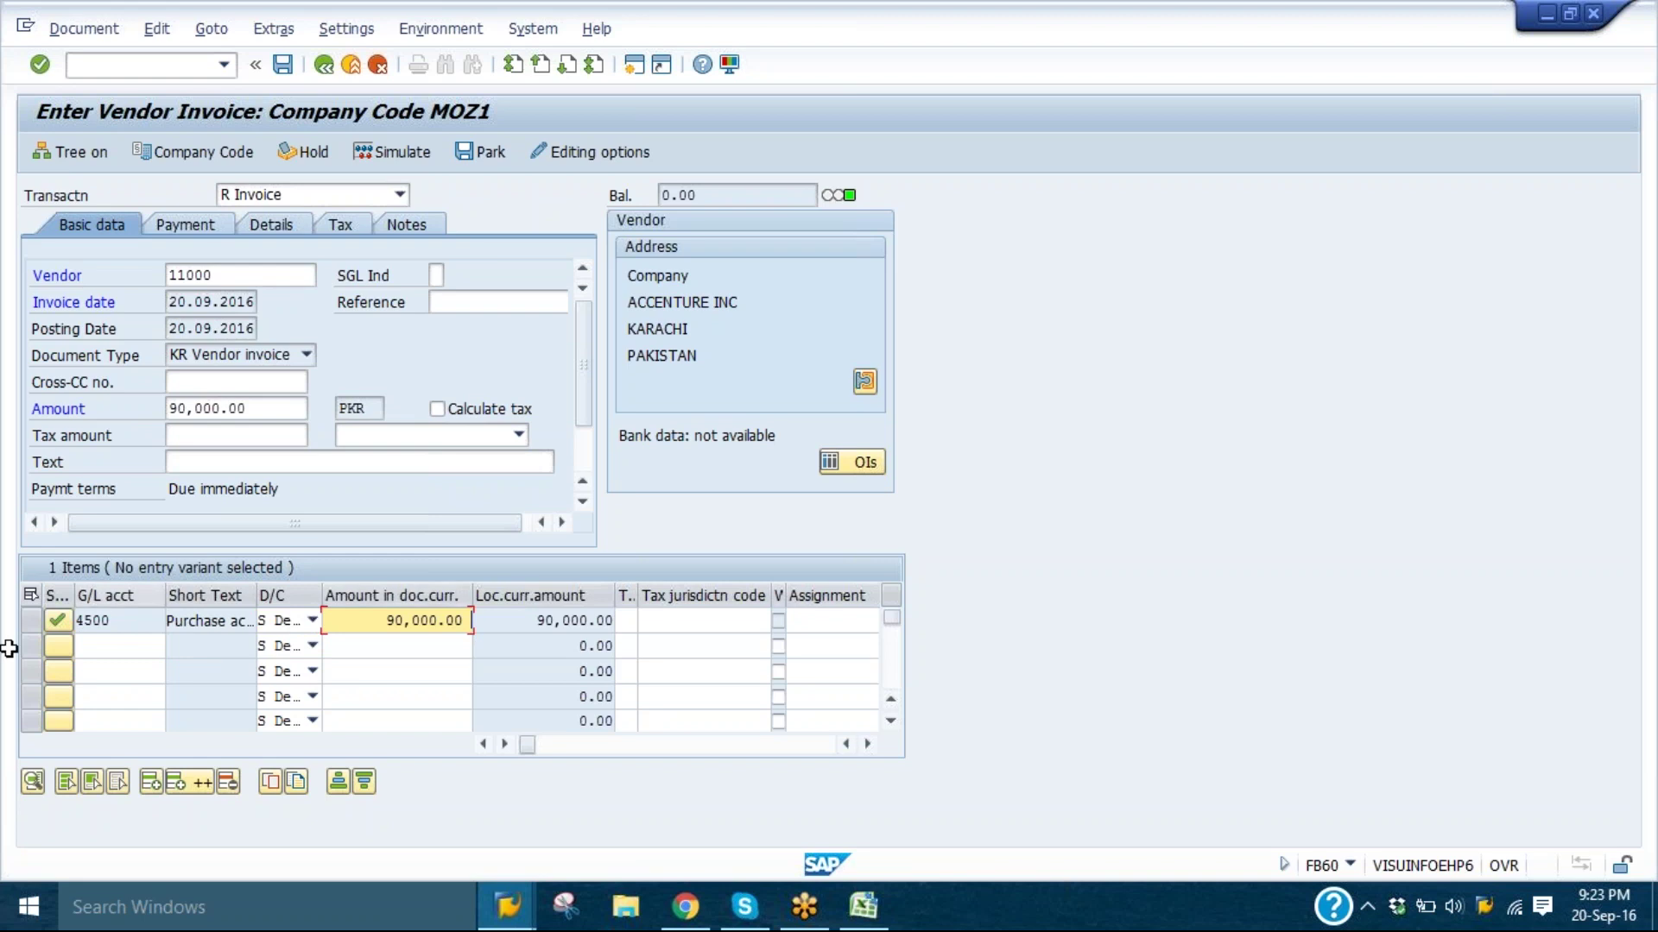
left_click(117, 646)
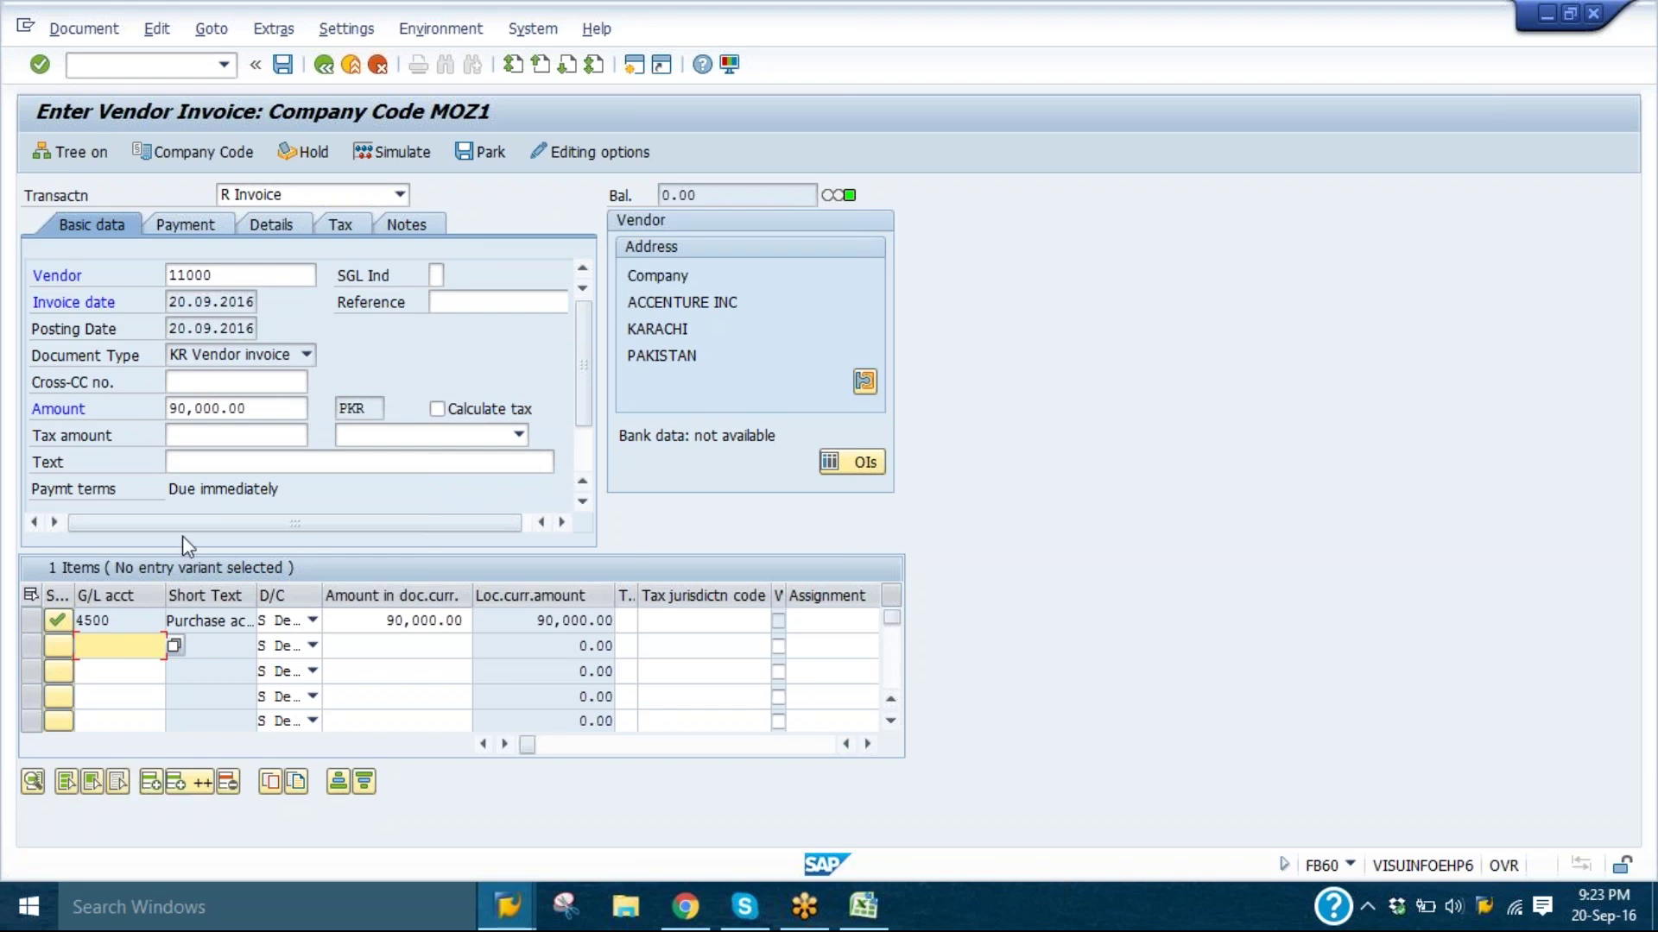
left_click(404, 154)
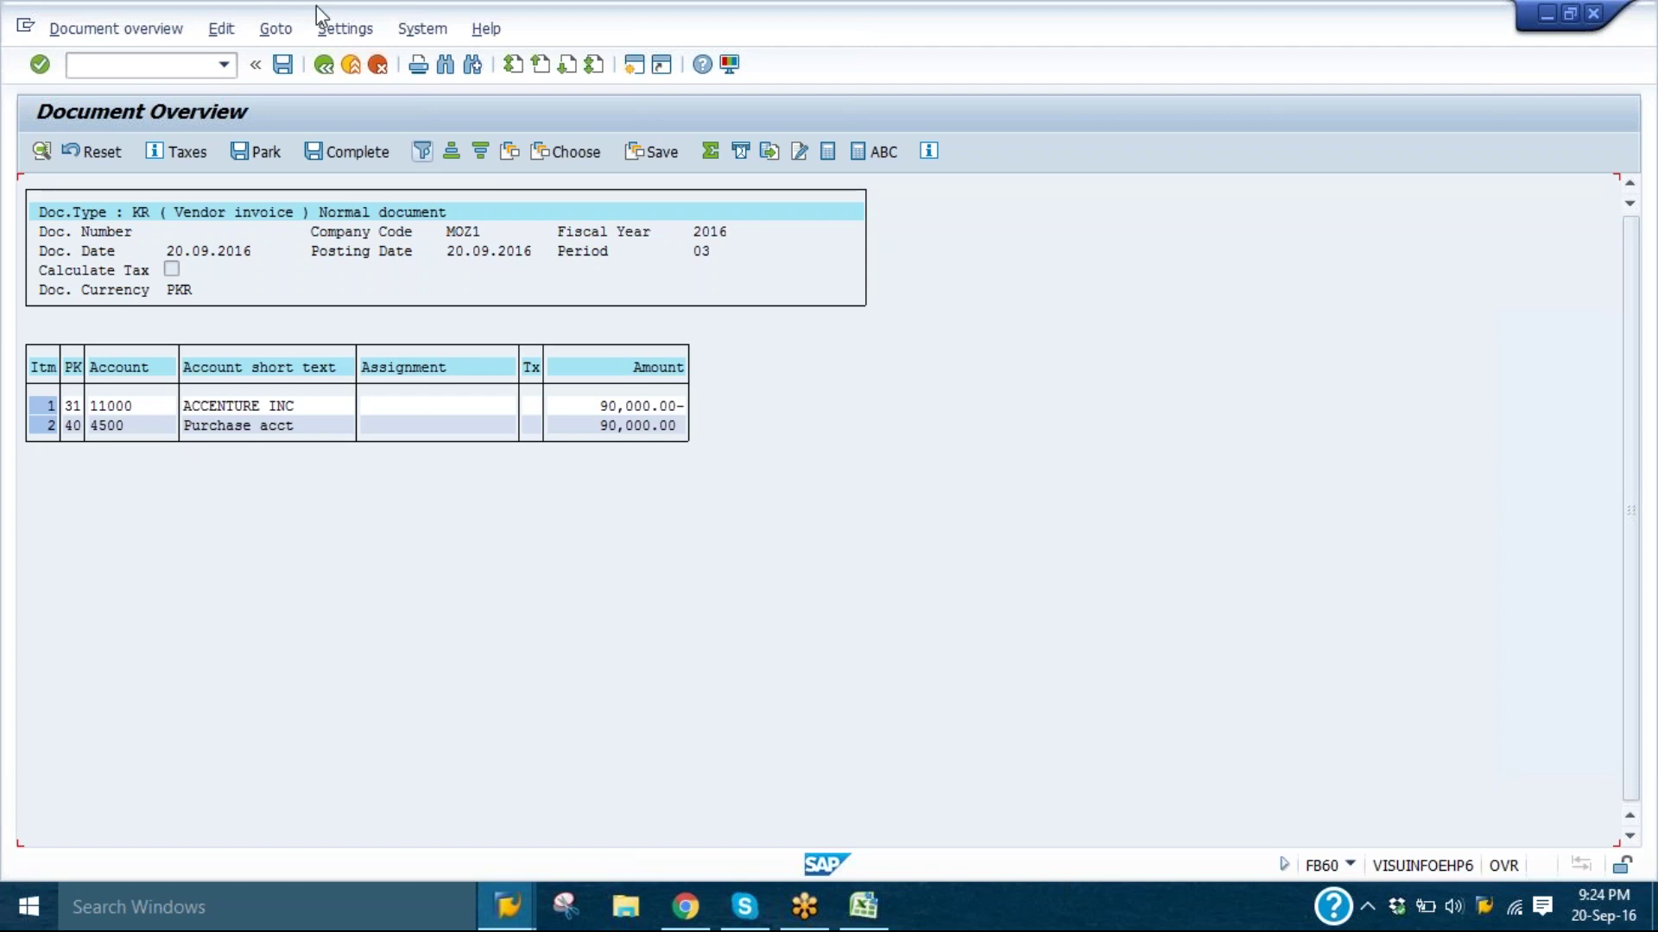
left_click(283, 64)
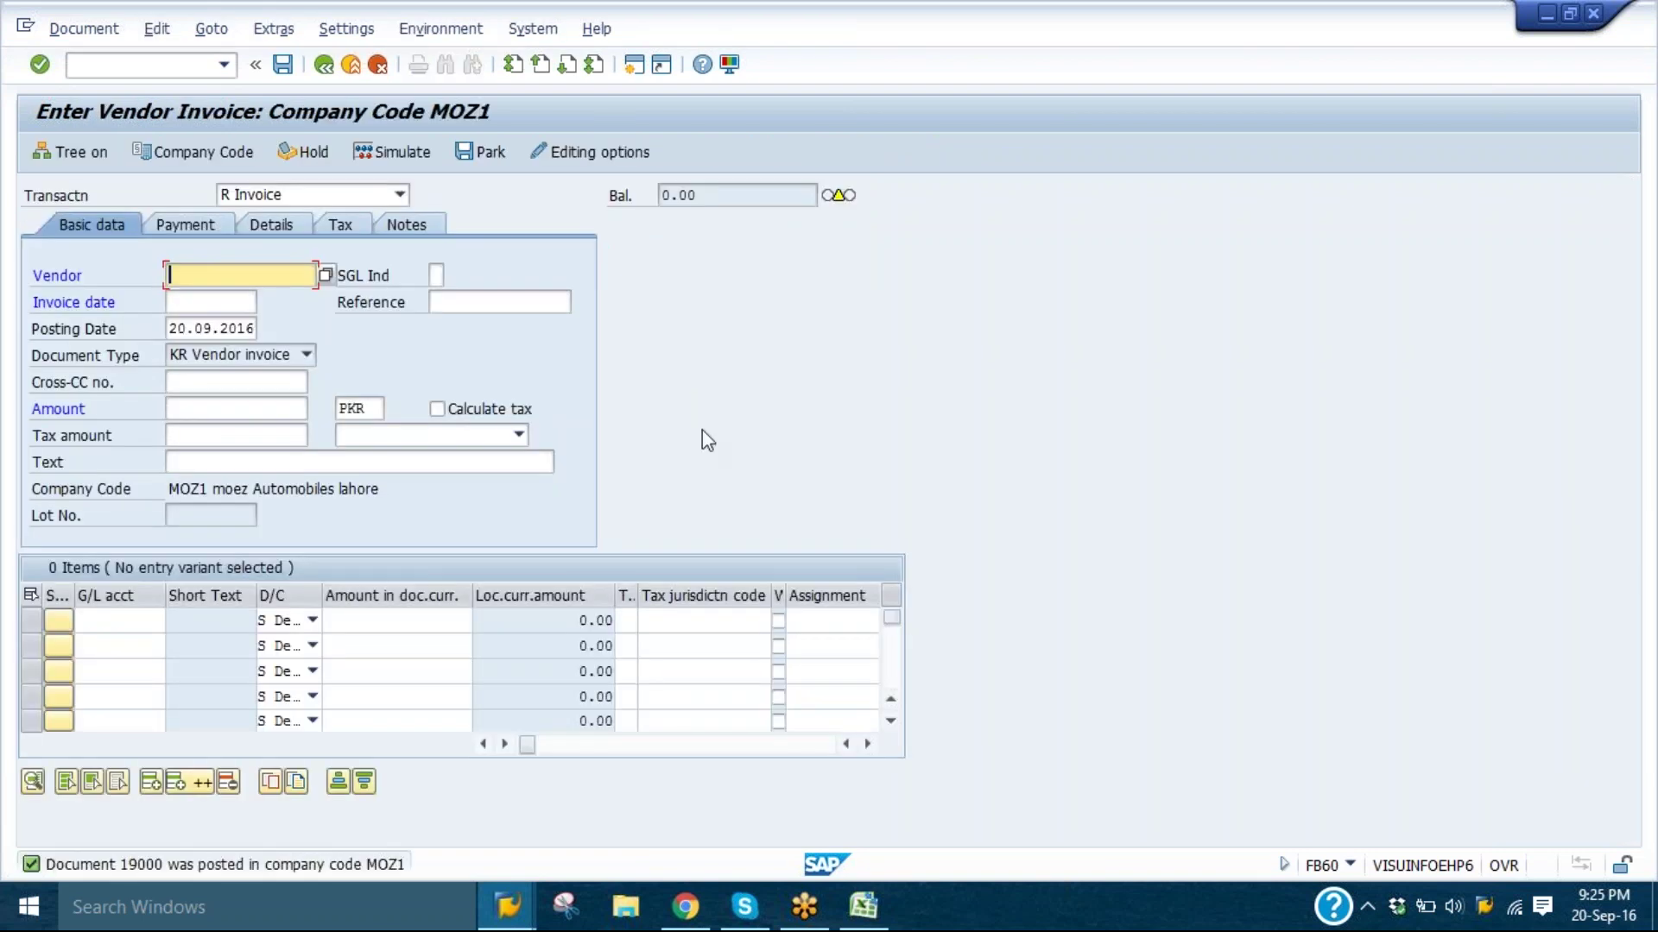
- Open a new SAP session and start FBL1N - Display/Change Line Items from the Accounts Payable Account folder
left_click(634, 64)
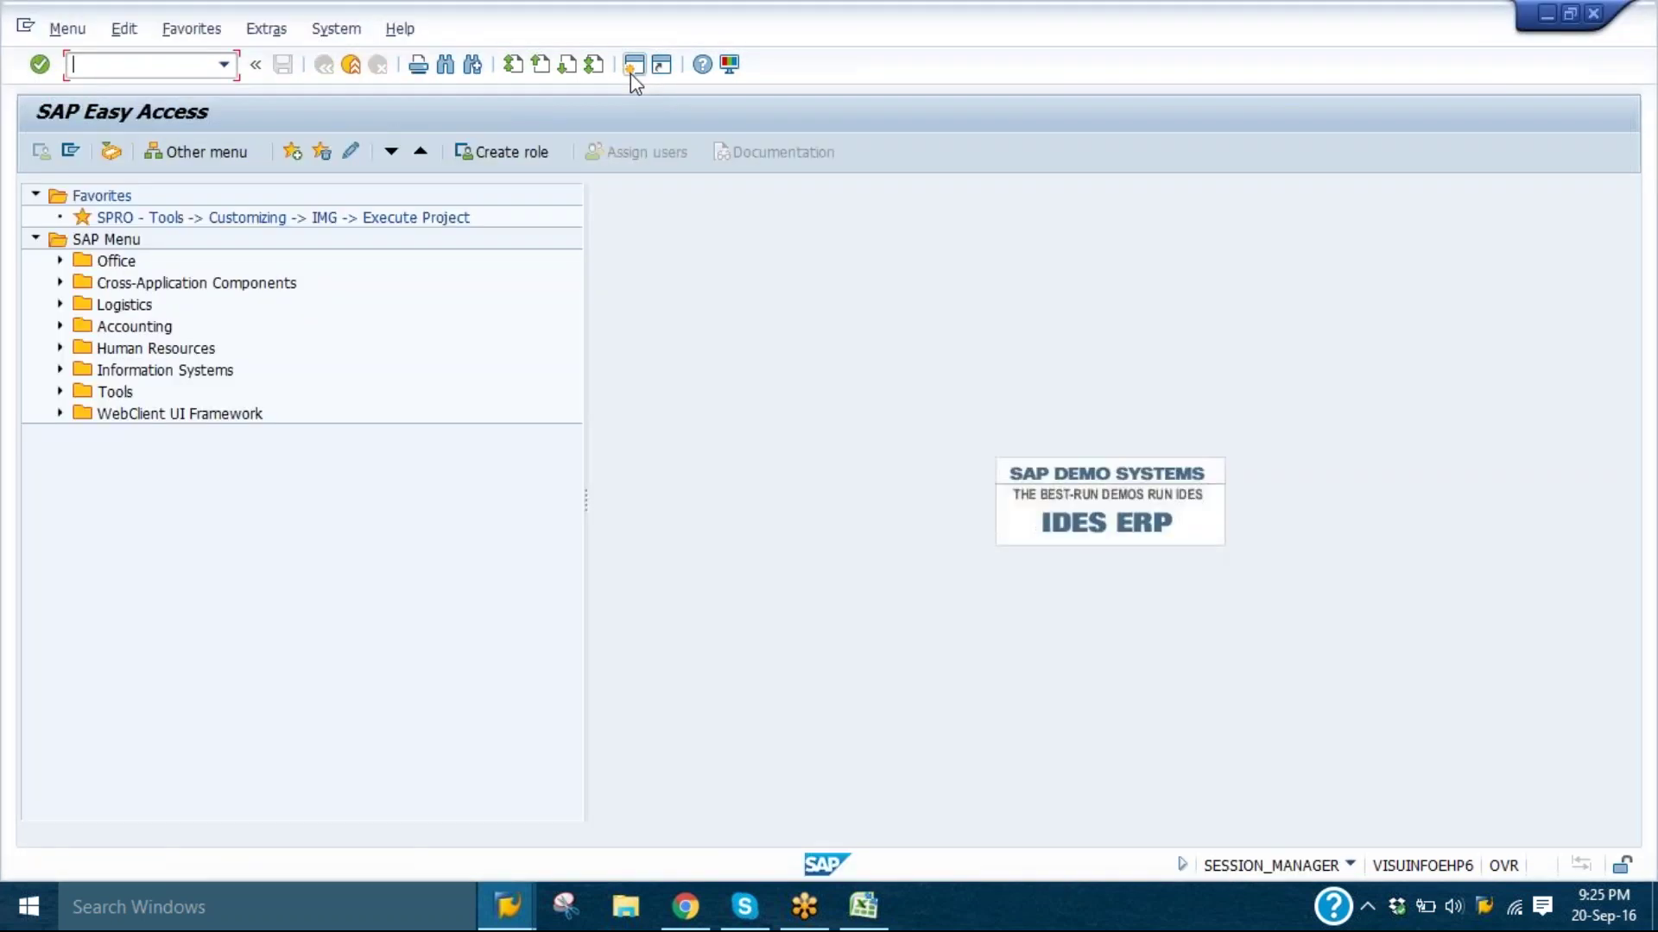
left_click(61, 326)
left_click(80, 348)
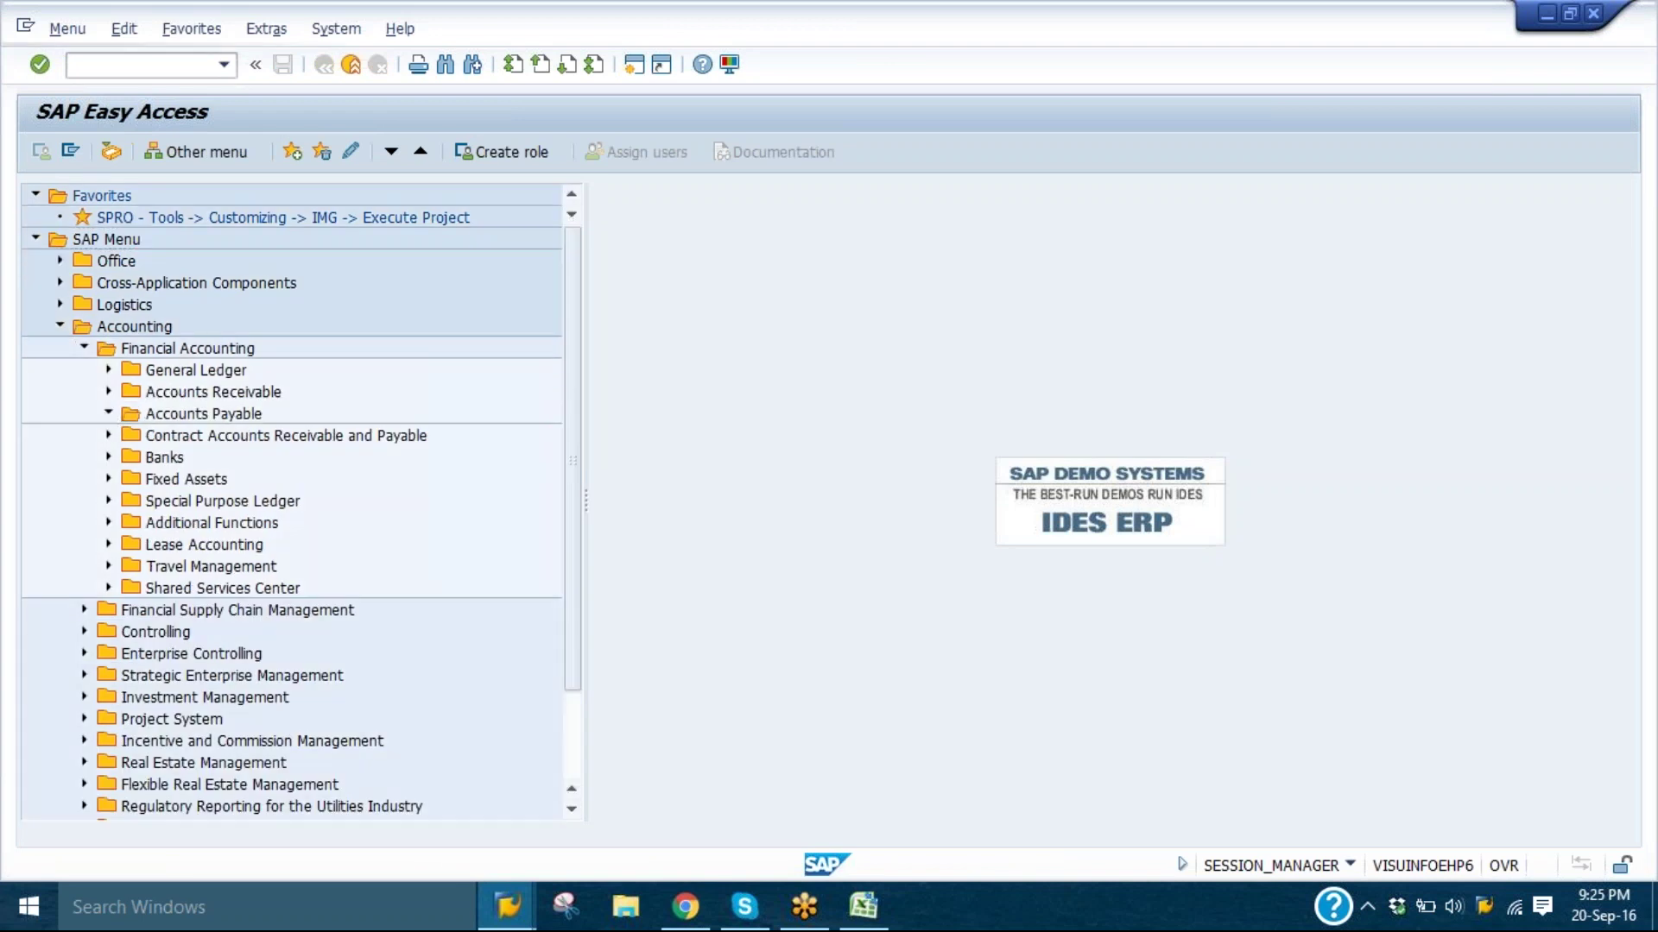
left_click(107, 415)
left_click(132, 479)
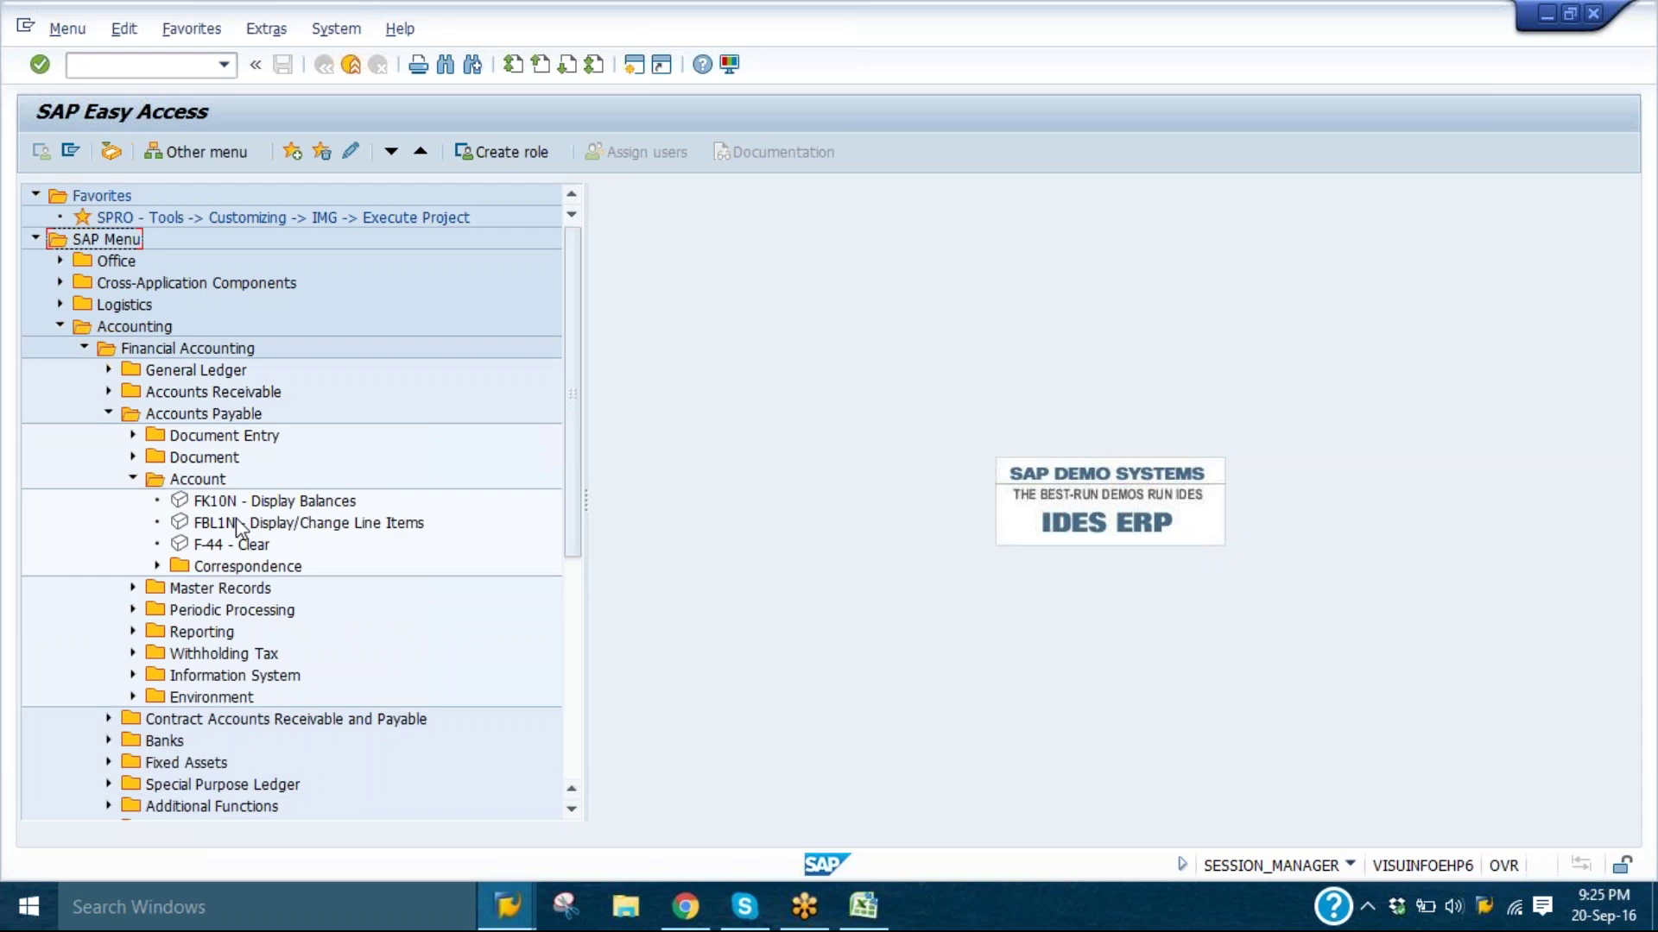
left_click(240, 523)
double_click(344, 522)
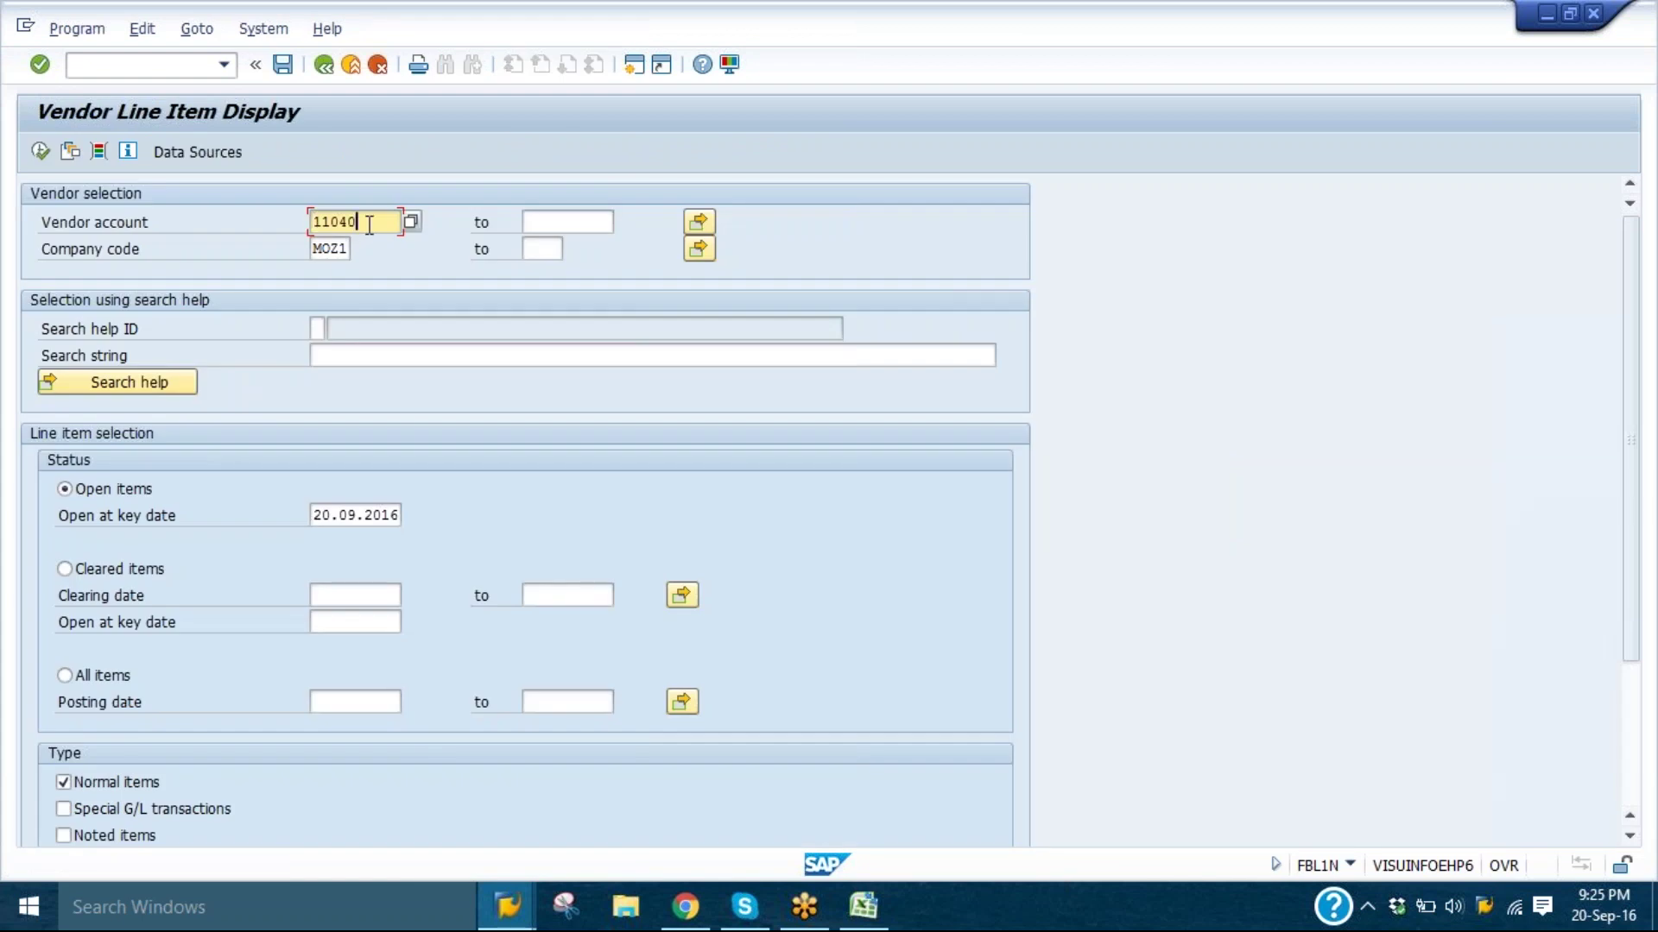
- Clear the vendor account from the line item selection, keeping company code MOZ1
key("BackSpace")
key("BackSpace")
key("BackSpace")
key("BackSpace")
key("BackSpace")
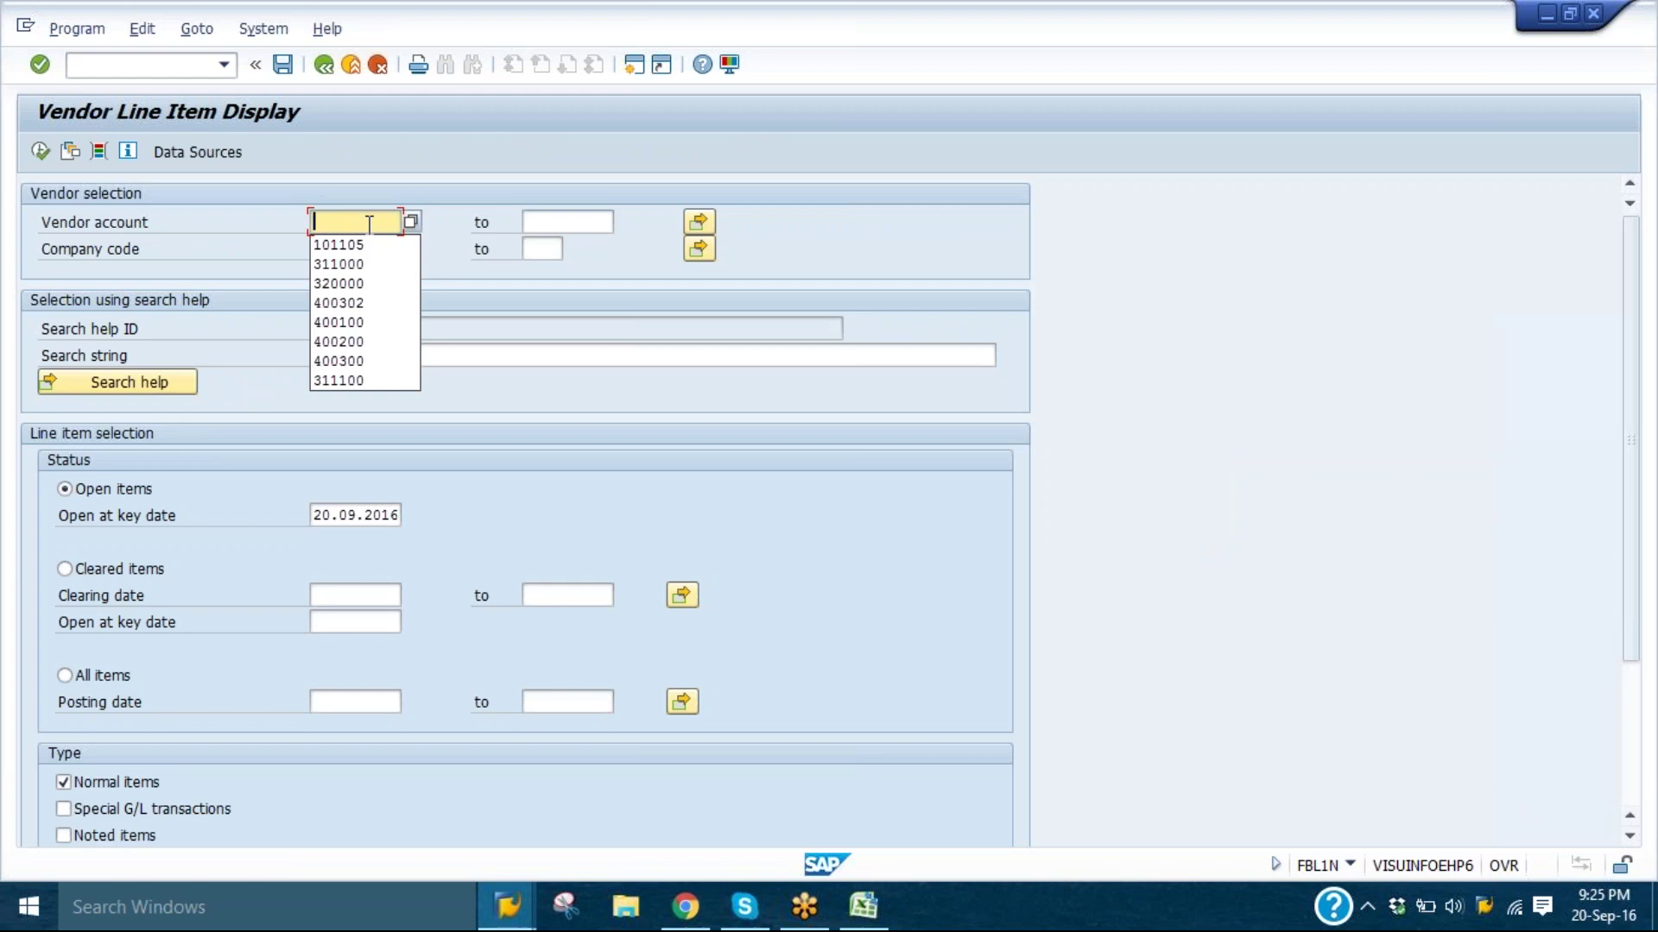
left_click(254, 225)
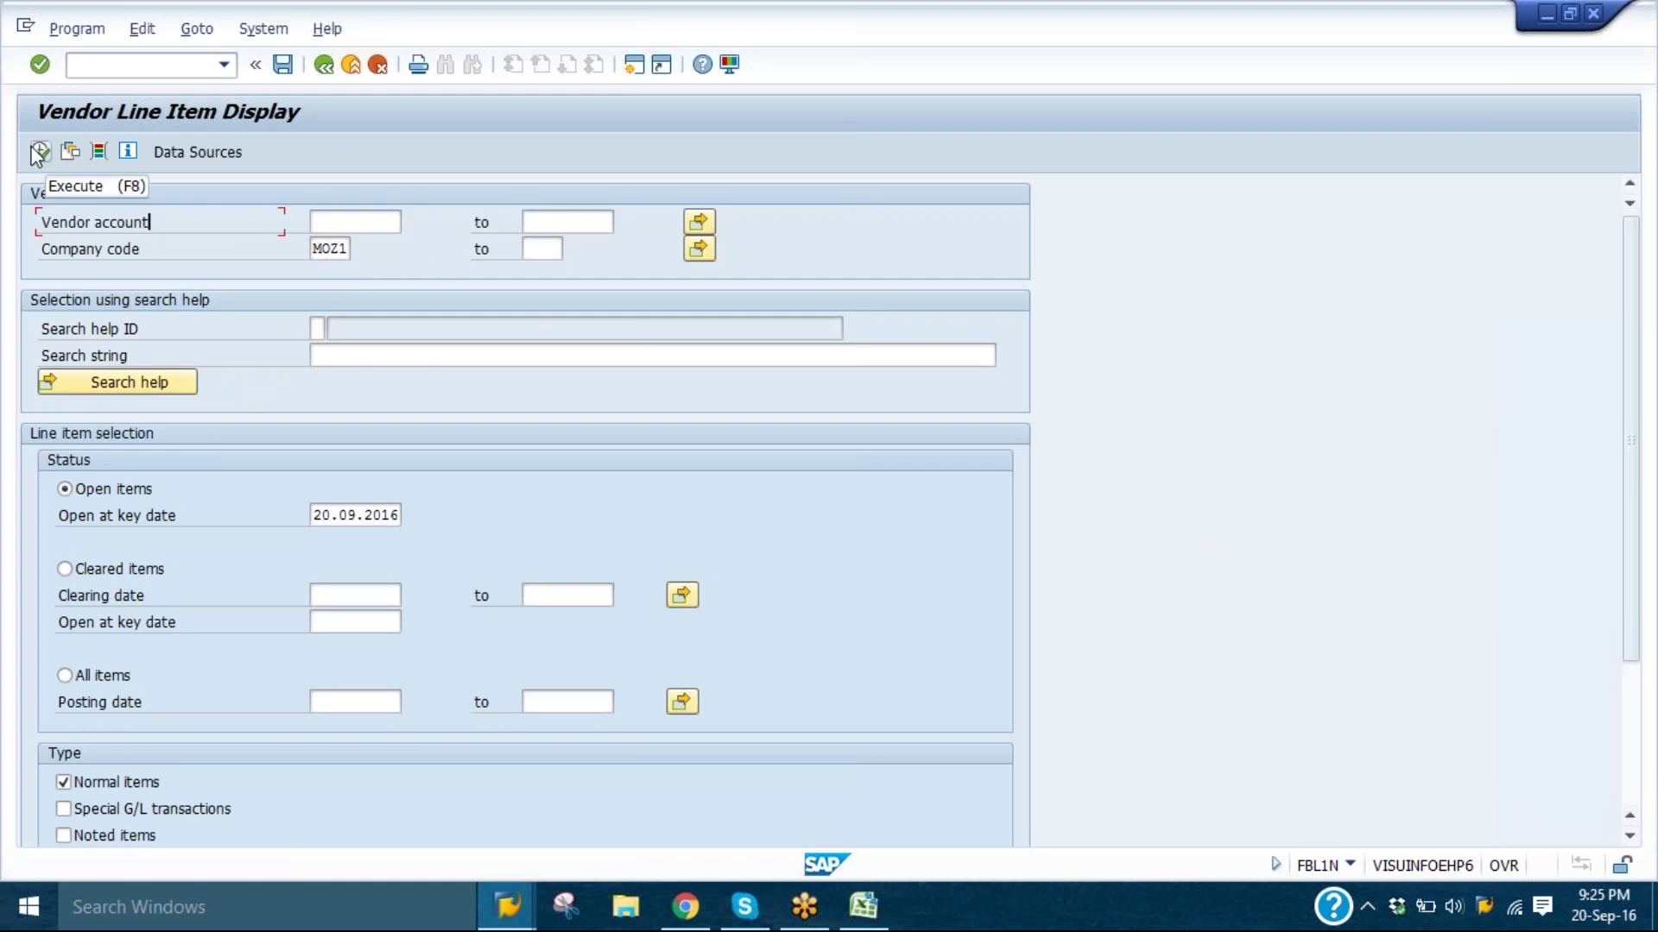
- Look through the item status options and run the vendor line item report for items open at 20.09.2016
left_click(67, 490)
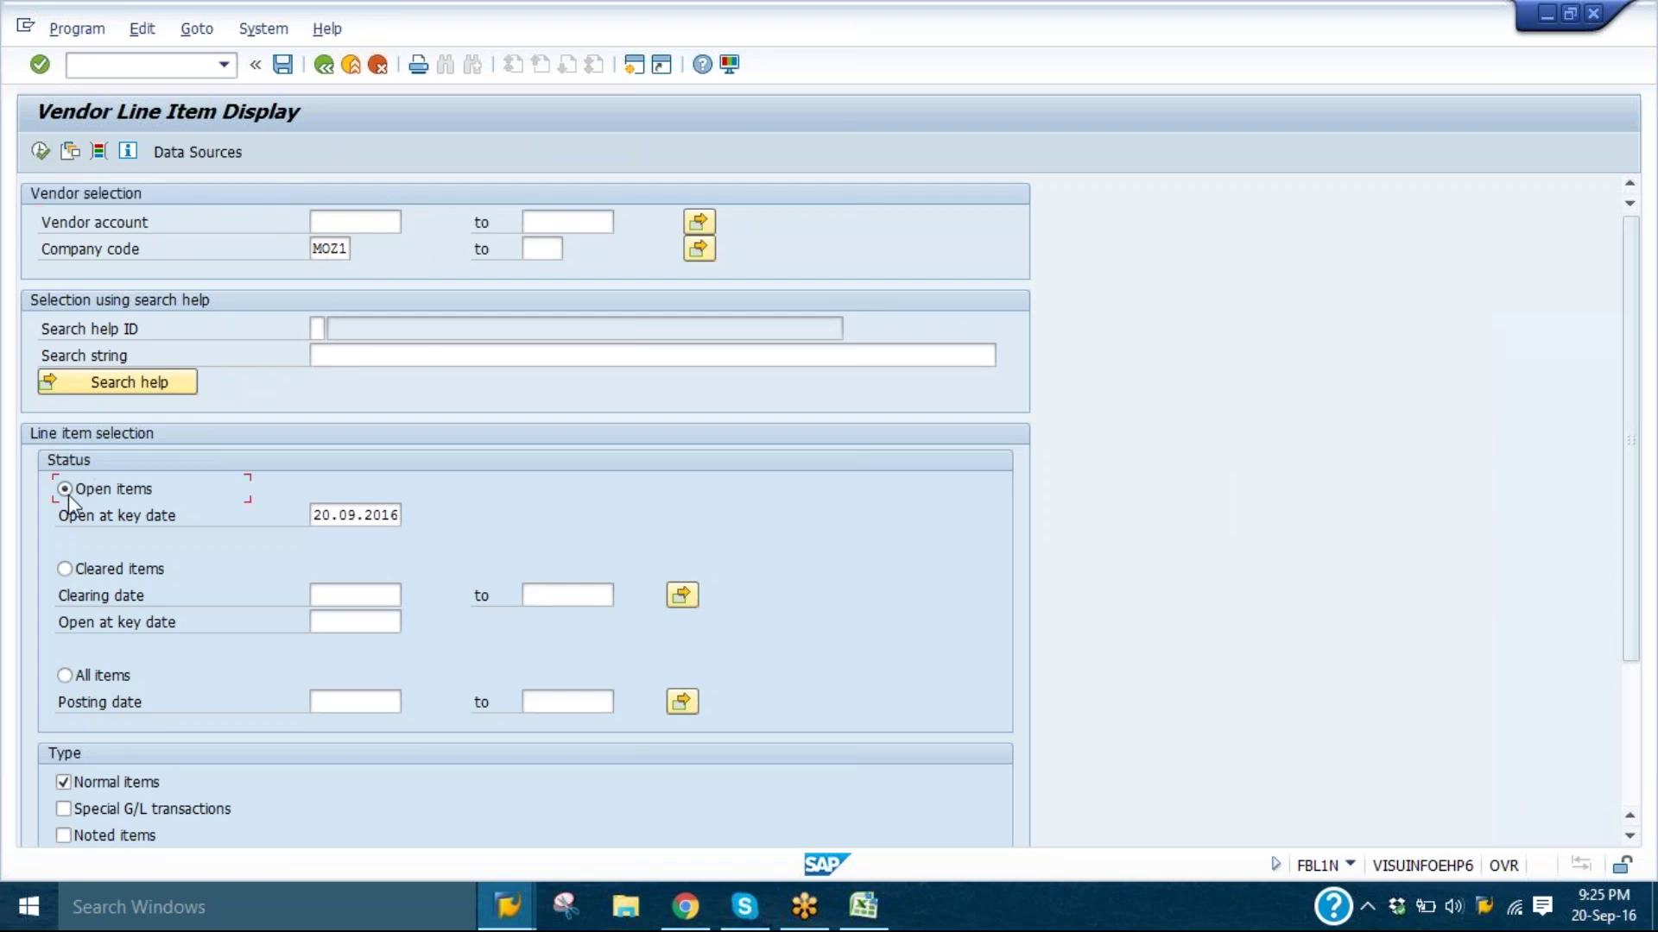
left_click(66, 570)
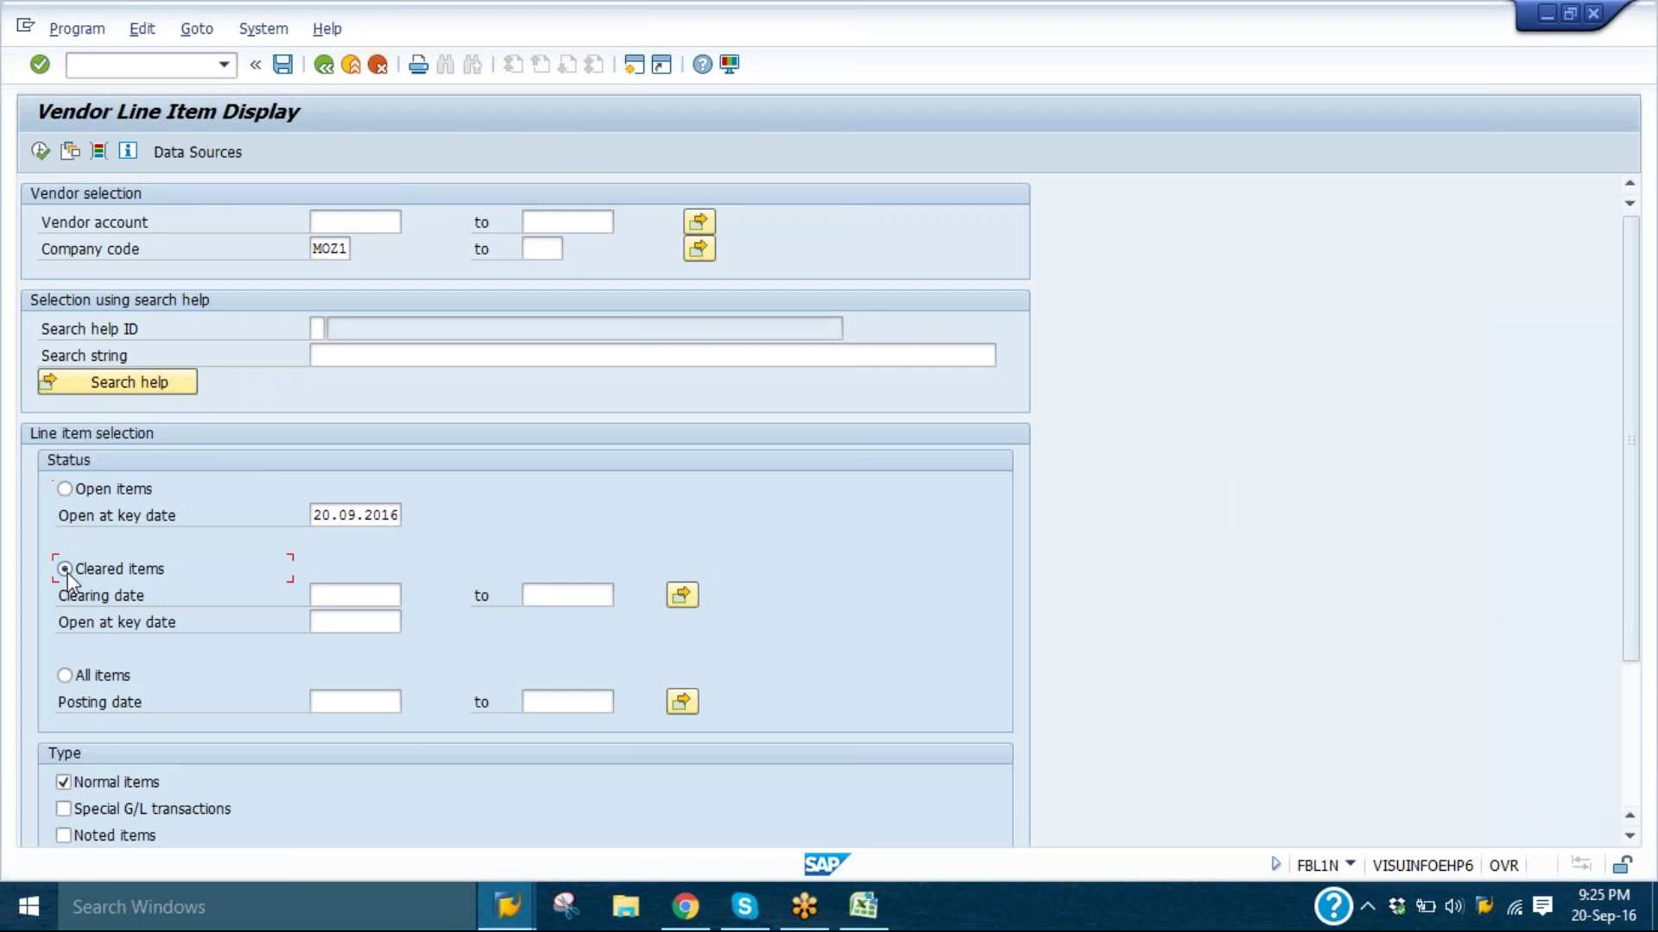
left_click(67, 675)
left_click(65, 490)
left_click(66, 570)
left_click(65, 675)
left_click(66, 491)
left_click(67, 515)
left_click_drag(398, 515, 311, 515)
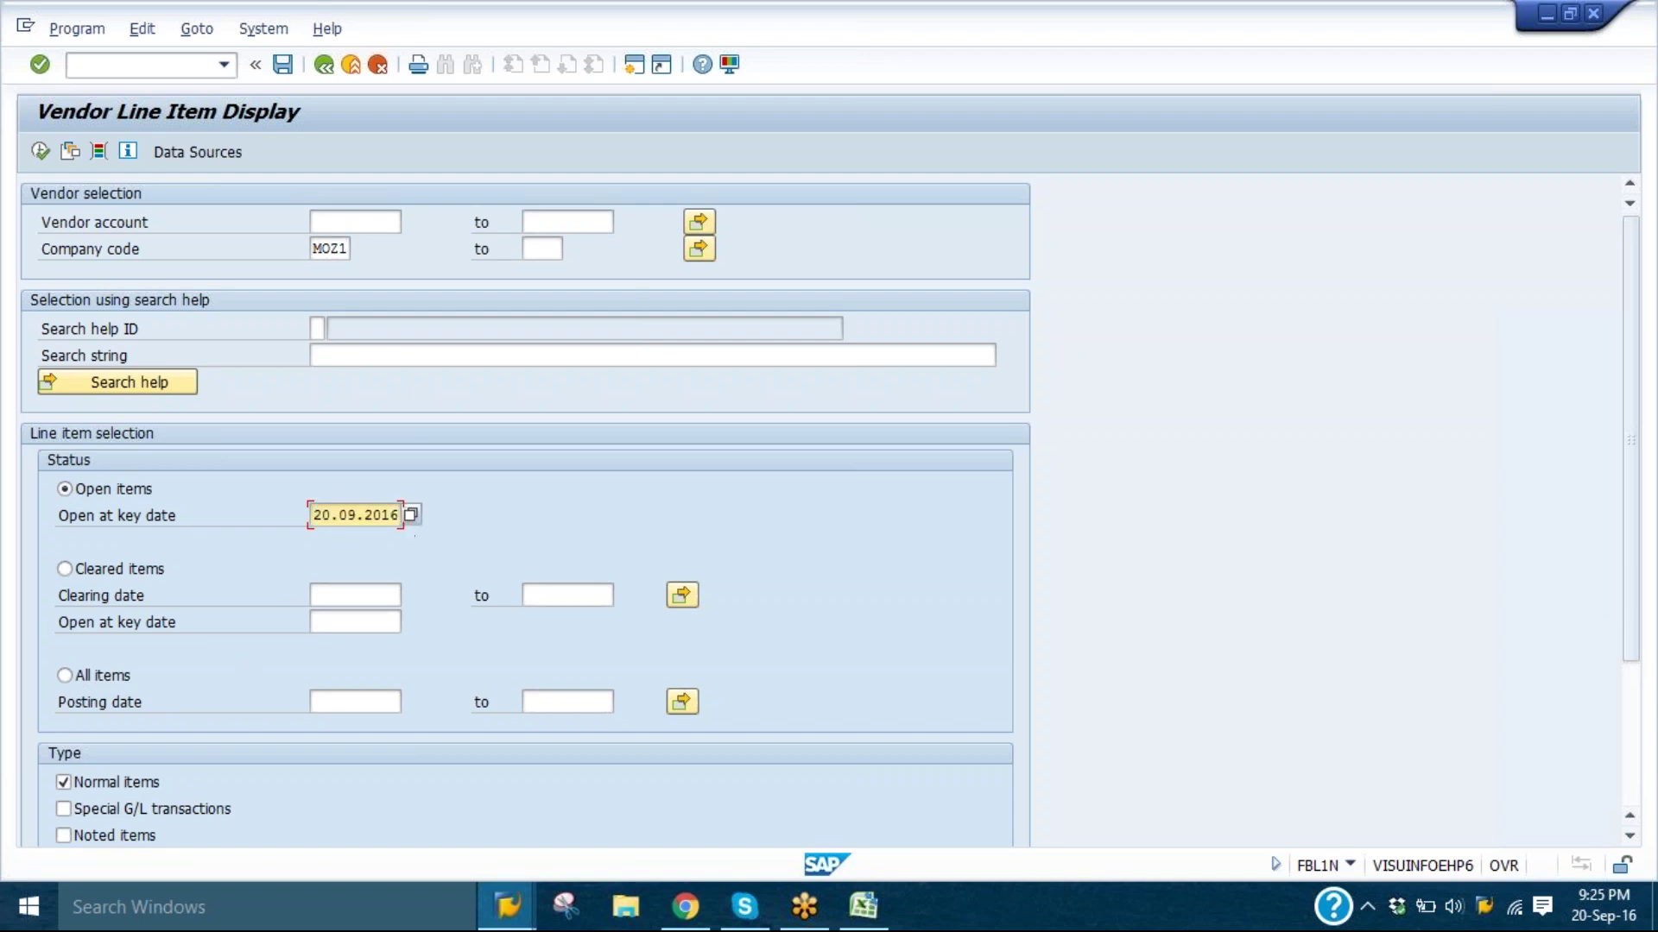
left_click(308, 511)
left_click(41, 152)
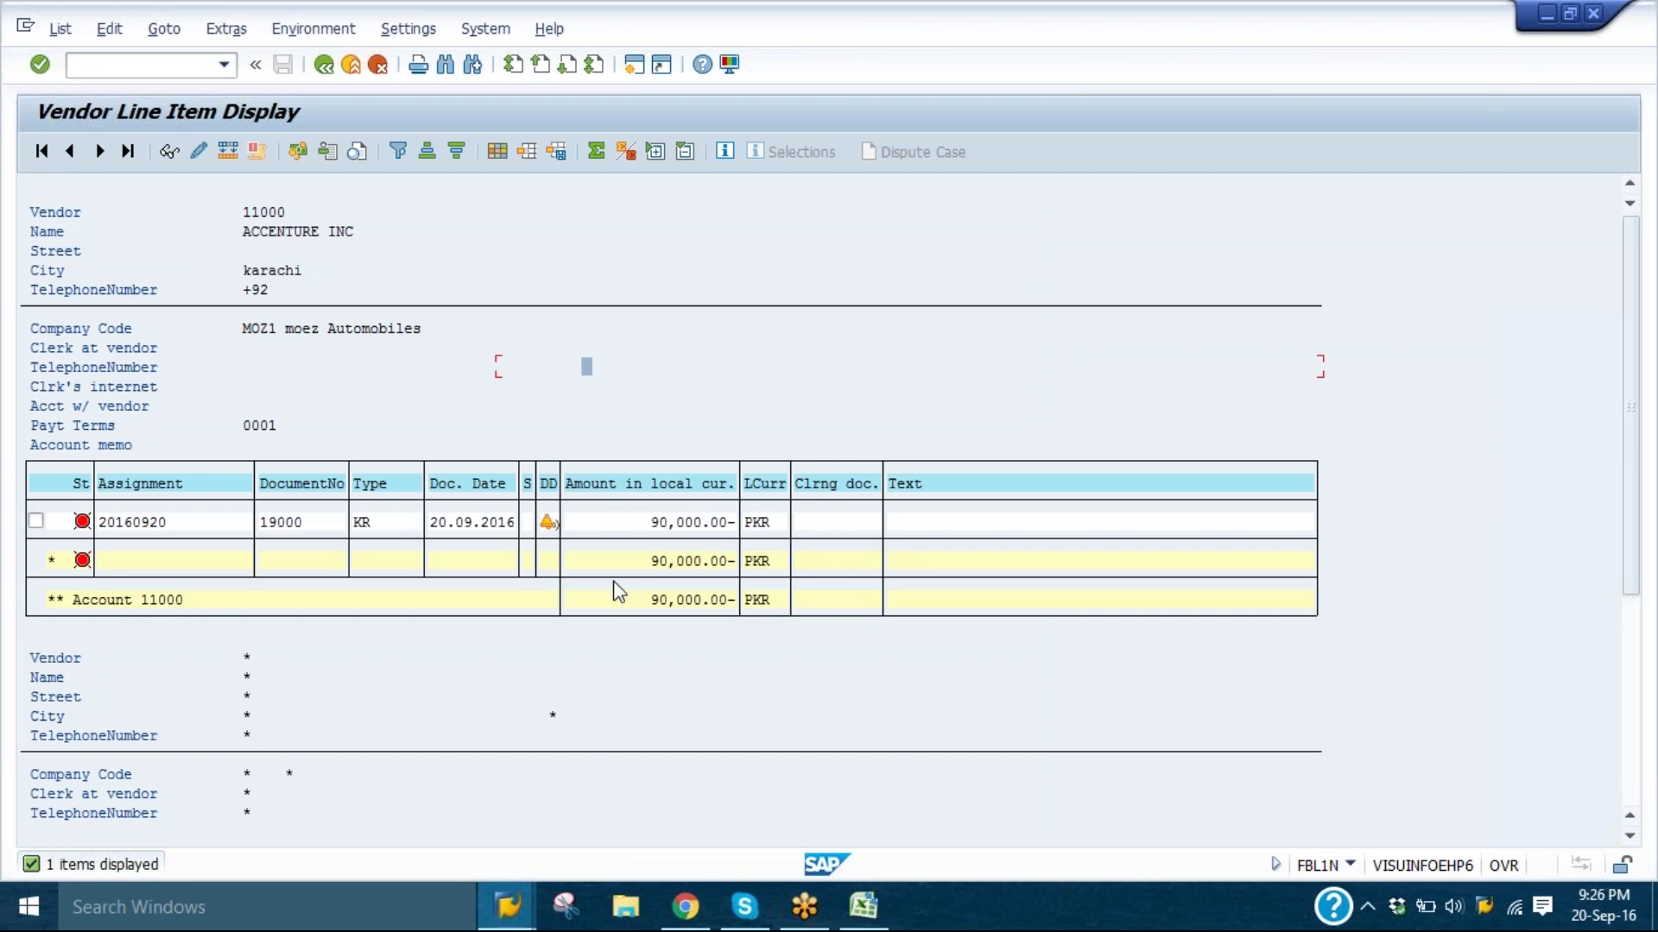
- Examine the posted ACCENTURE INC line item, checking its status, document number, type, date, amount and text
left_click_drag(644, 521, 740, 529)
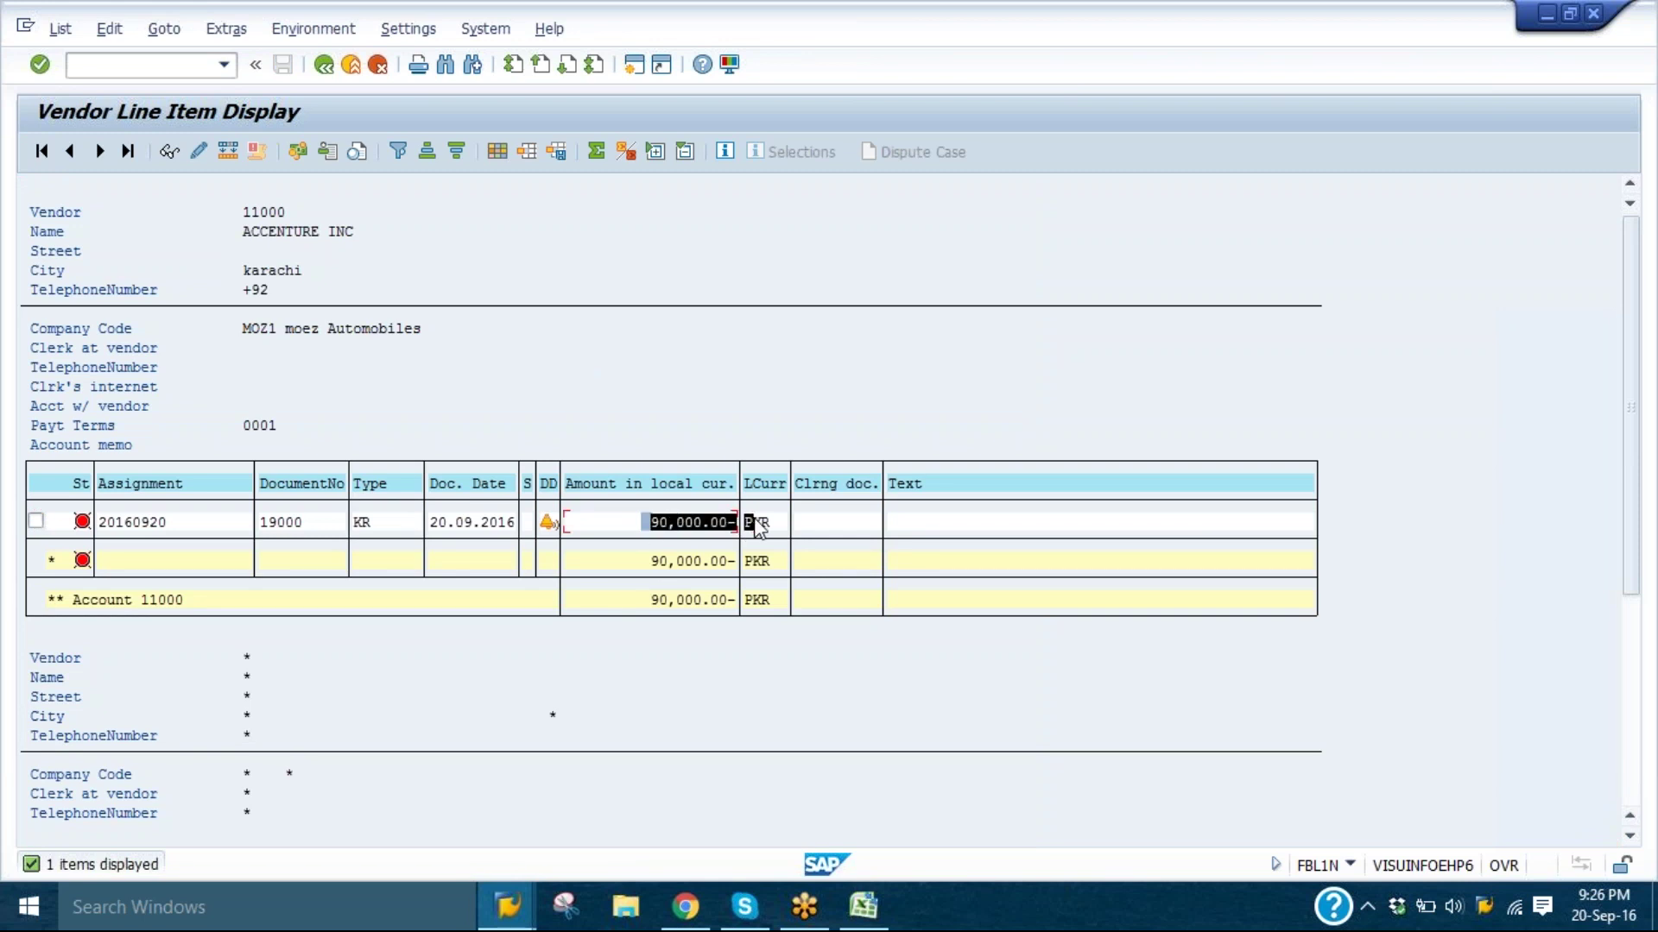
left_click(756, 524)
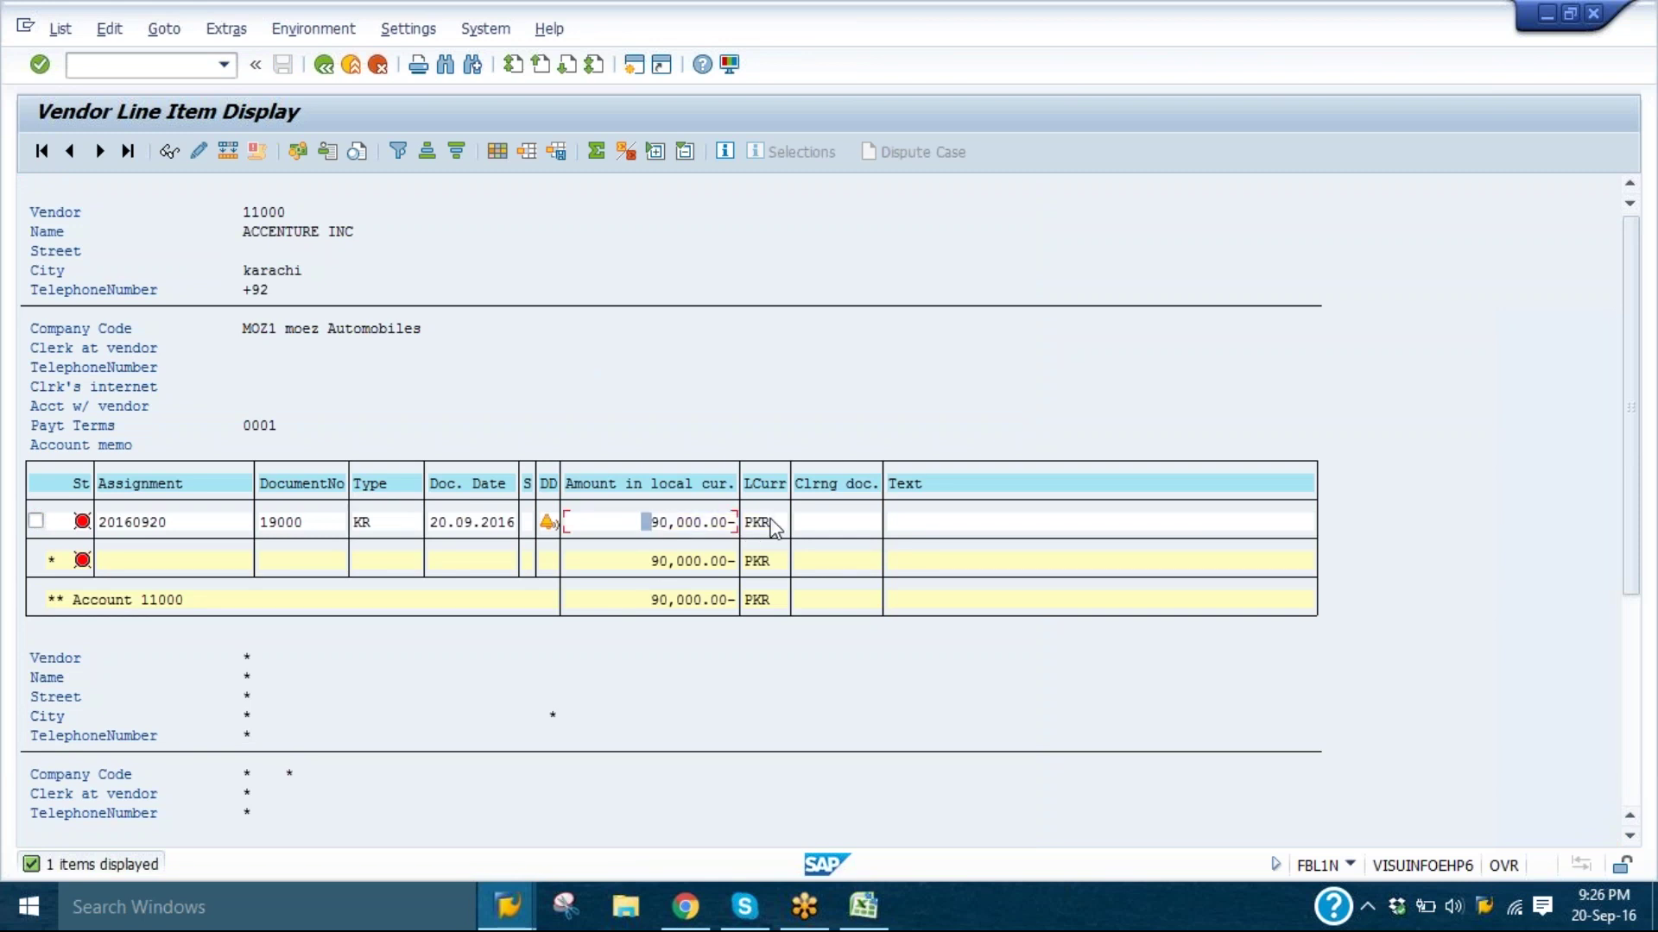
left_click(142, 523)
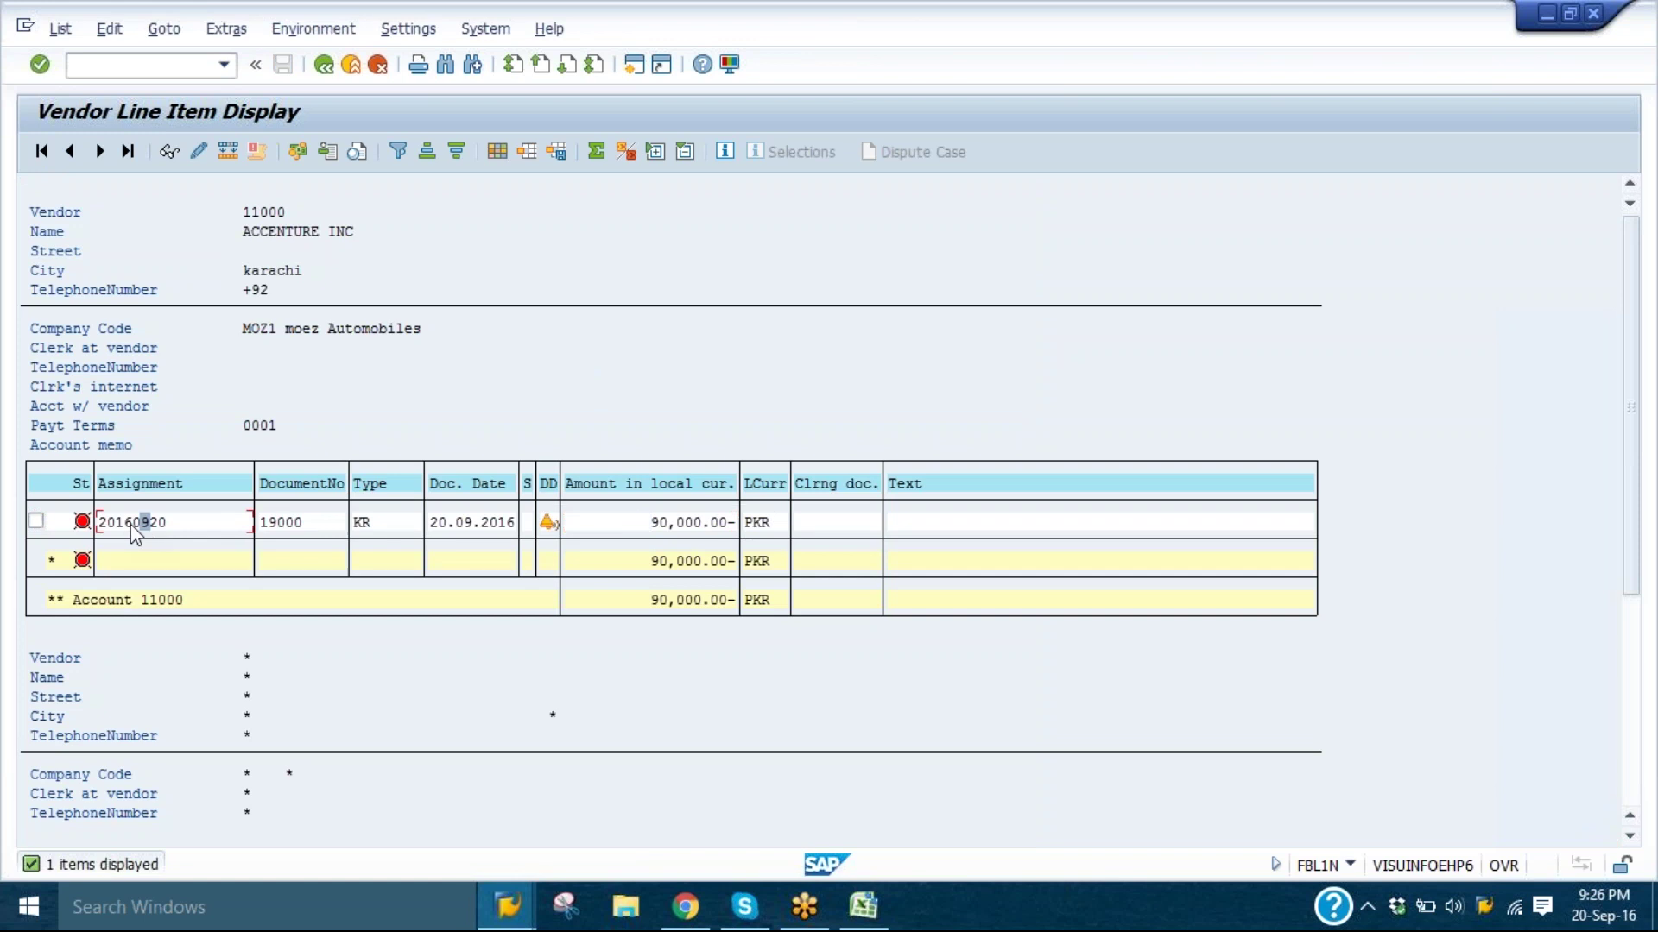
left_click(83, 523)
left_click_drag(208, 523, 532, 530)
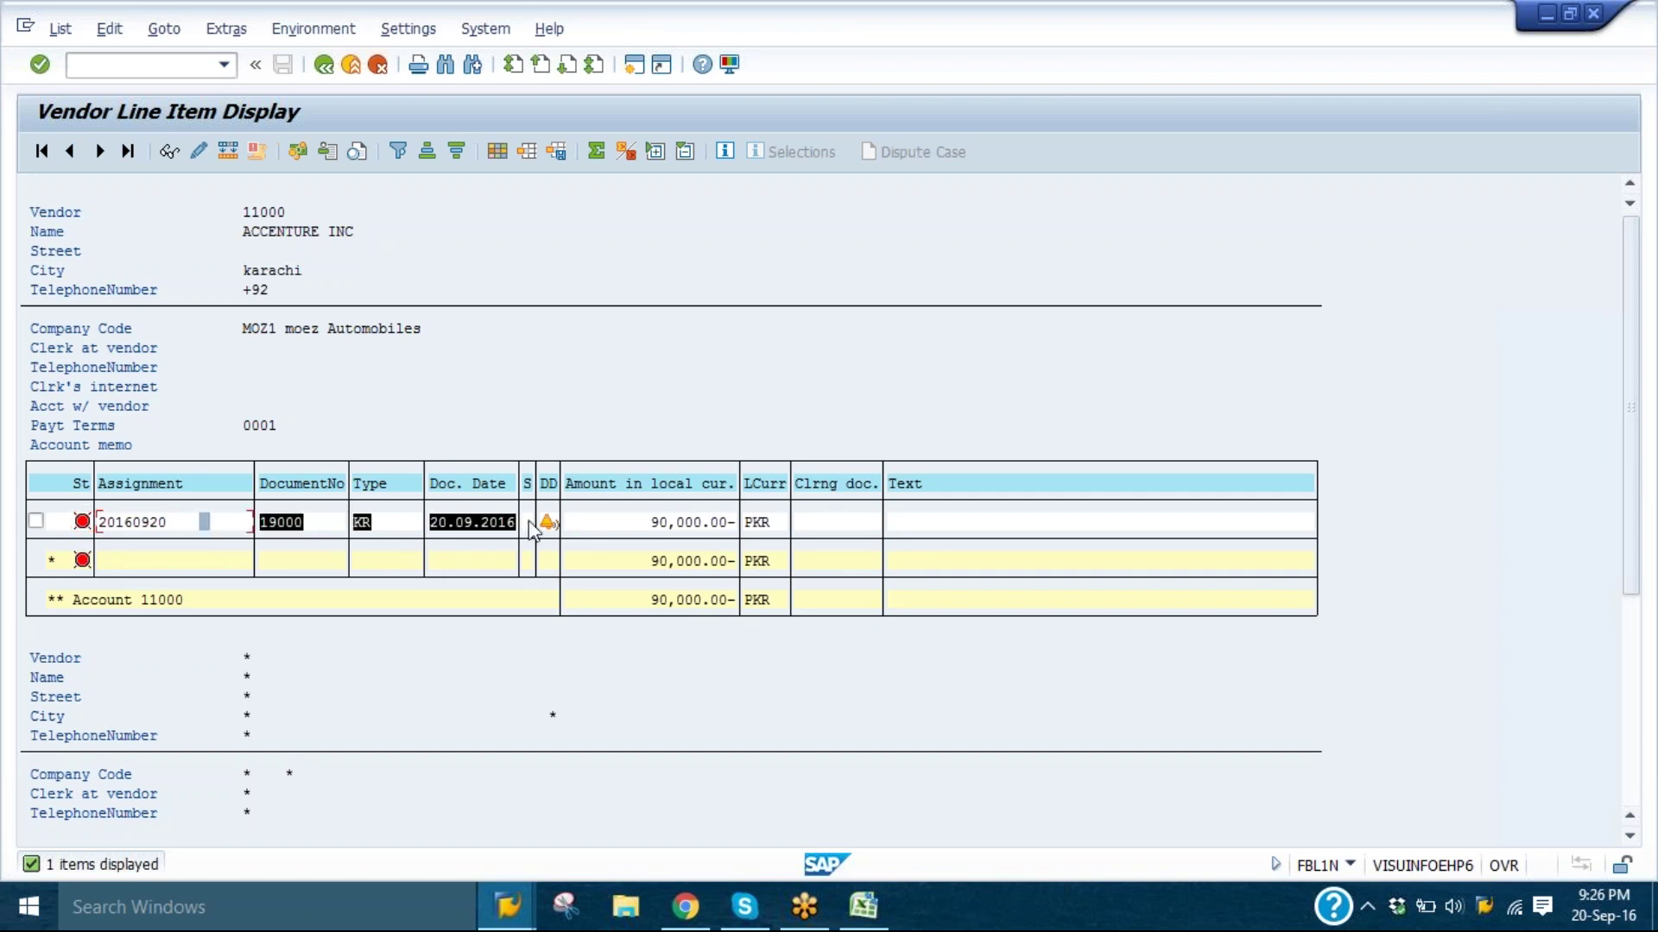
left_click(431, 524)
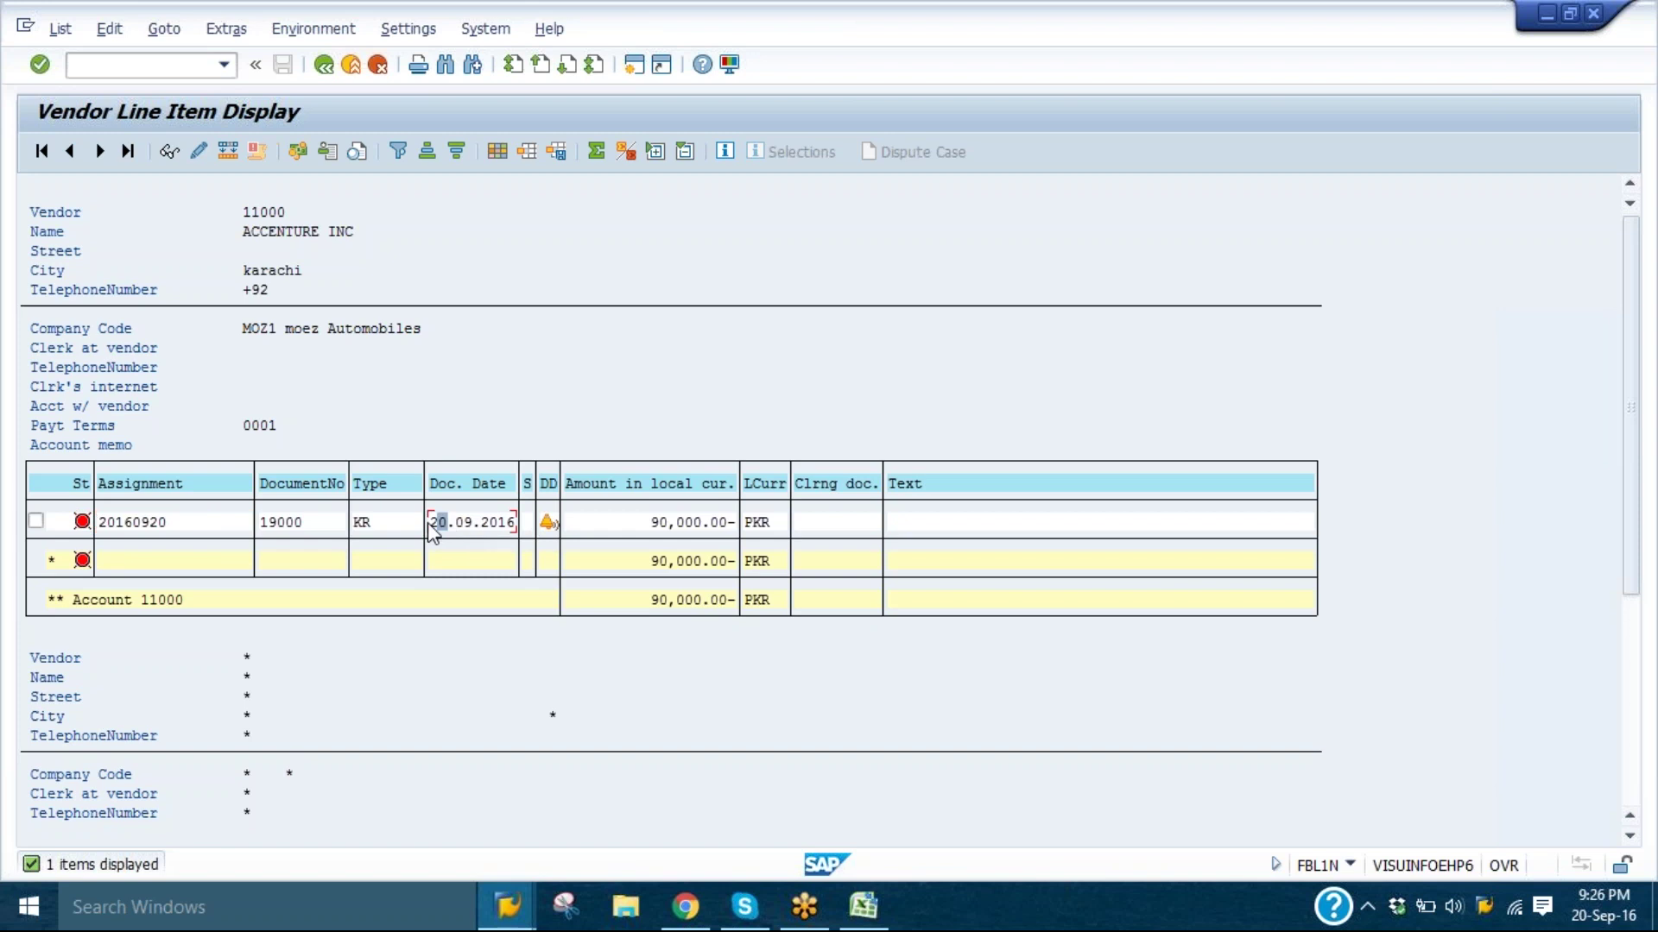
mouse_move(619, 524)
left_mouse_down()
mouse_move(784, 516)
mouse_move(601, 522)
left_mouse_up()
left_click(601, 522)
left_click_drag(431, 522, 751, 526)
left_click(780, 526)
left_click_drag(434, 521, 934, 515)
left_click(934, 518)
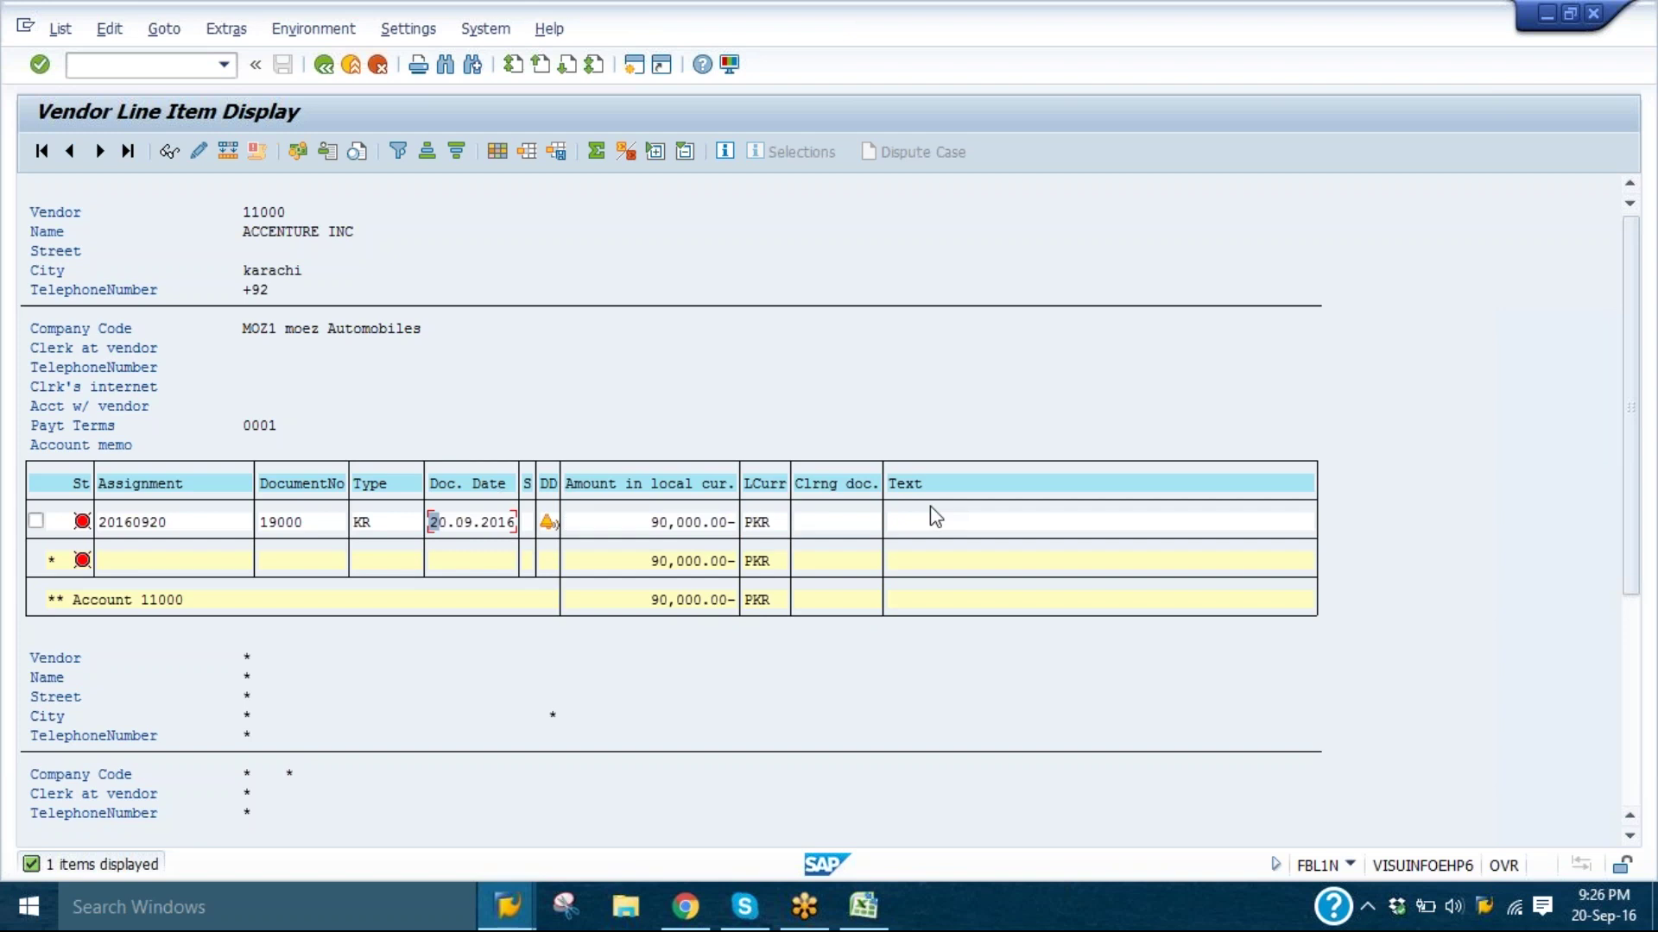
- Open a new SAP session and start F-53 - Post from the Accounts Payable outgoing payment folder under Document Entry
left_click(633, 67)
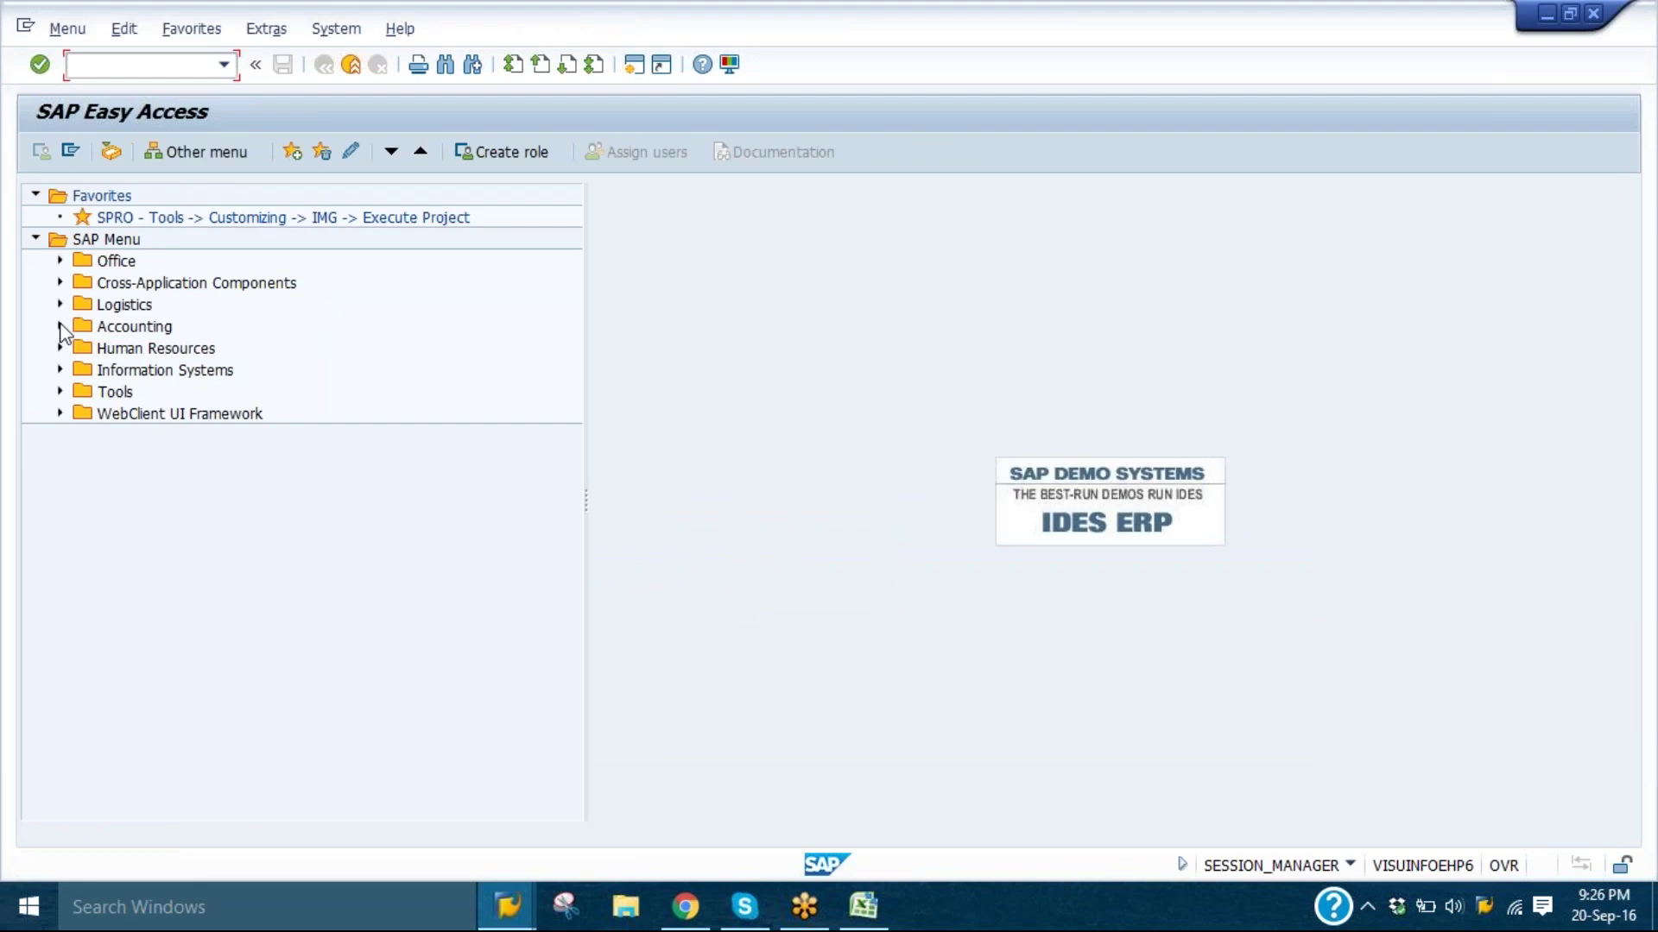
left_click(60, 328)
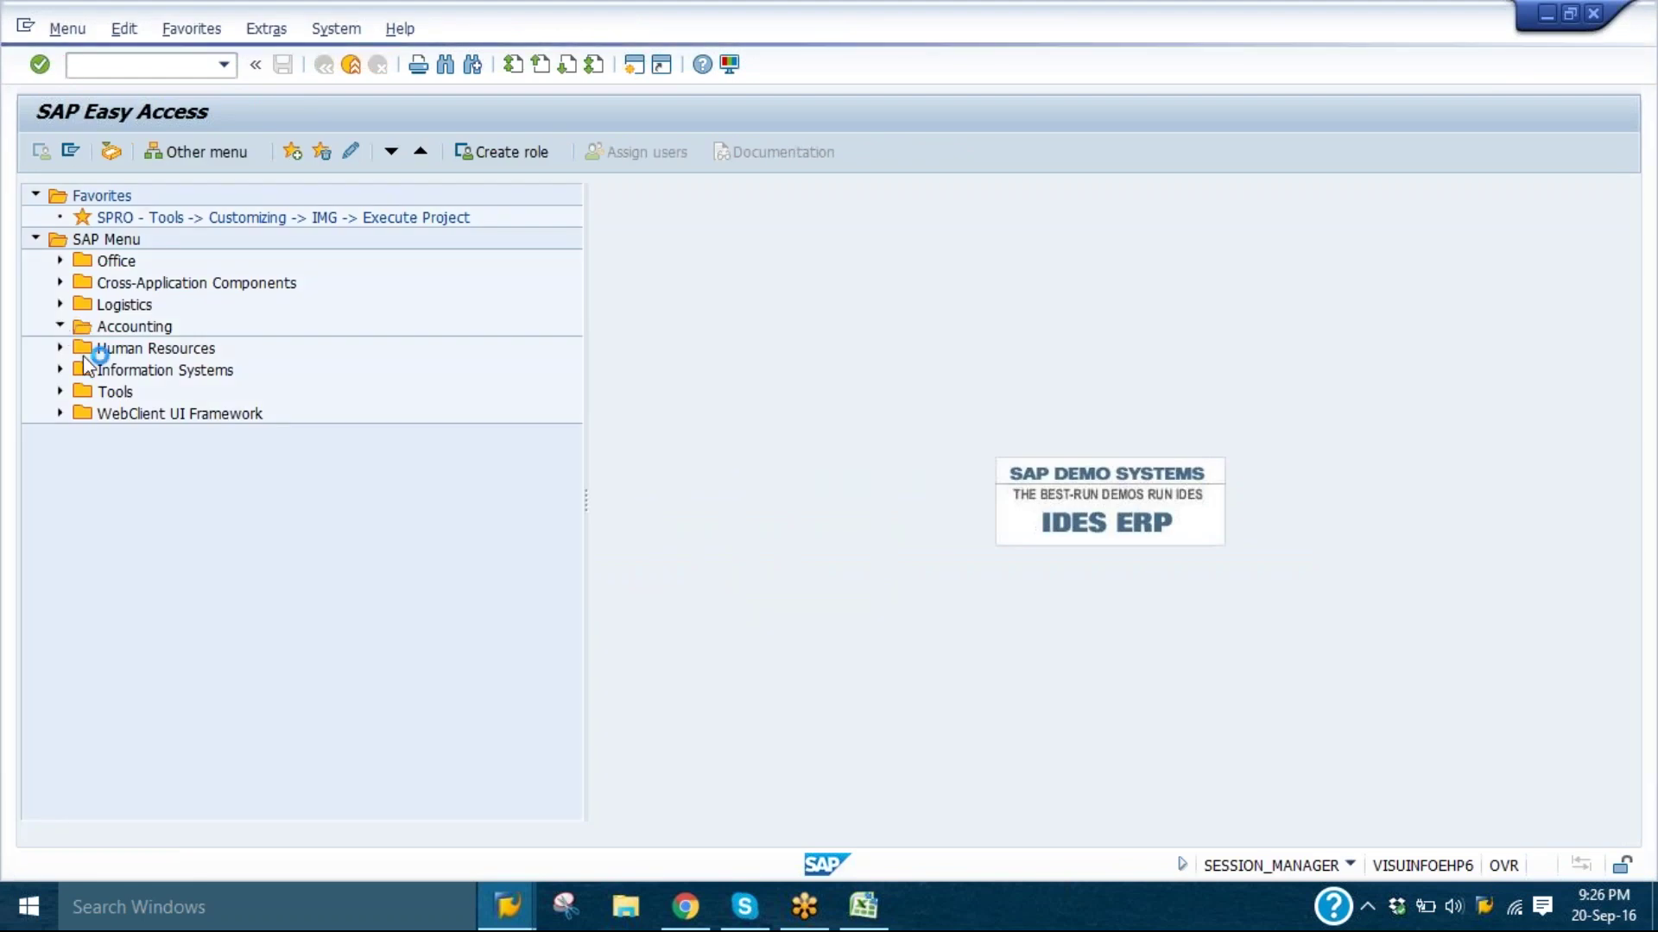
left_click(84, 348)
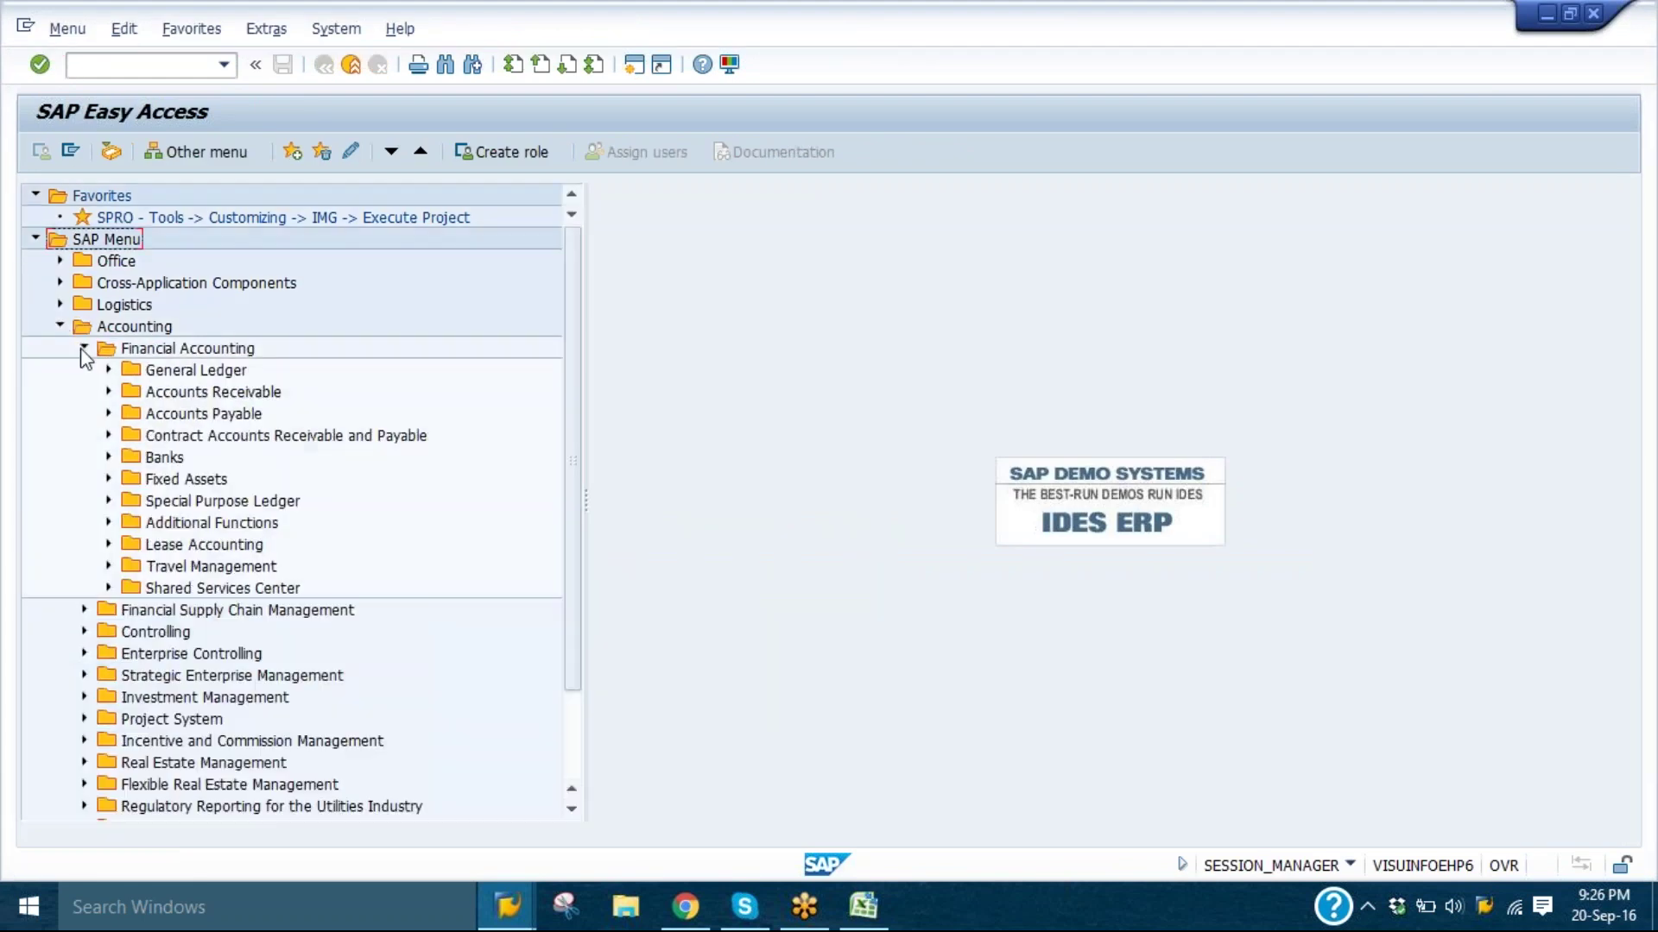
left_click(107, 414)
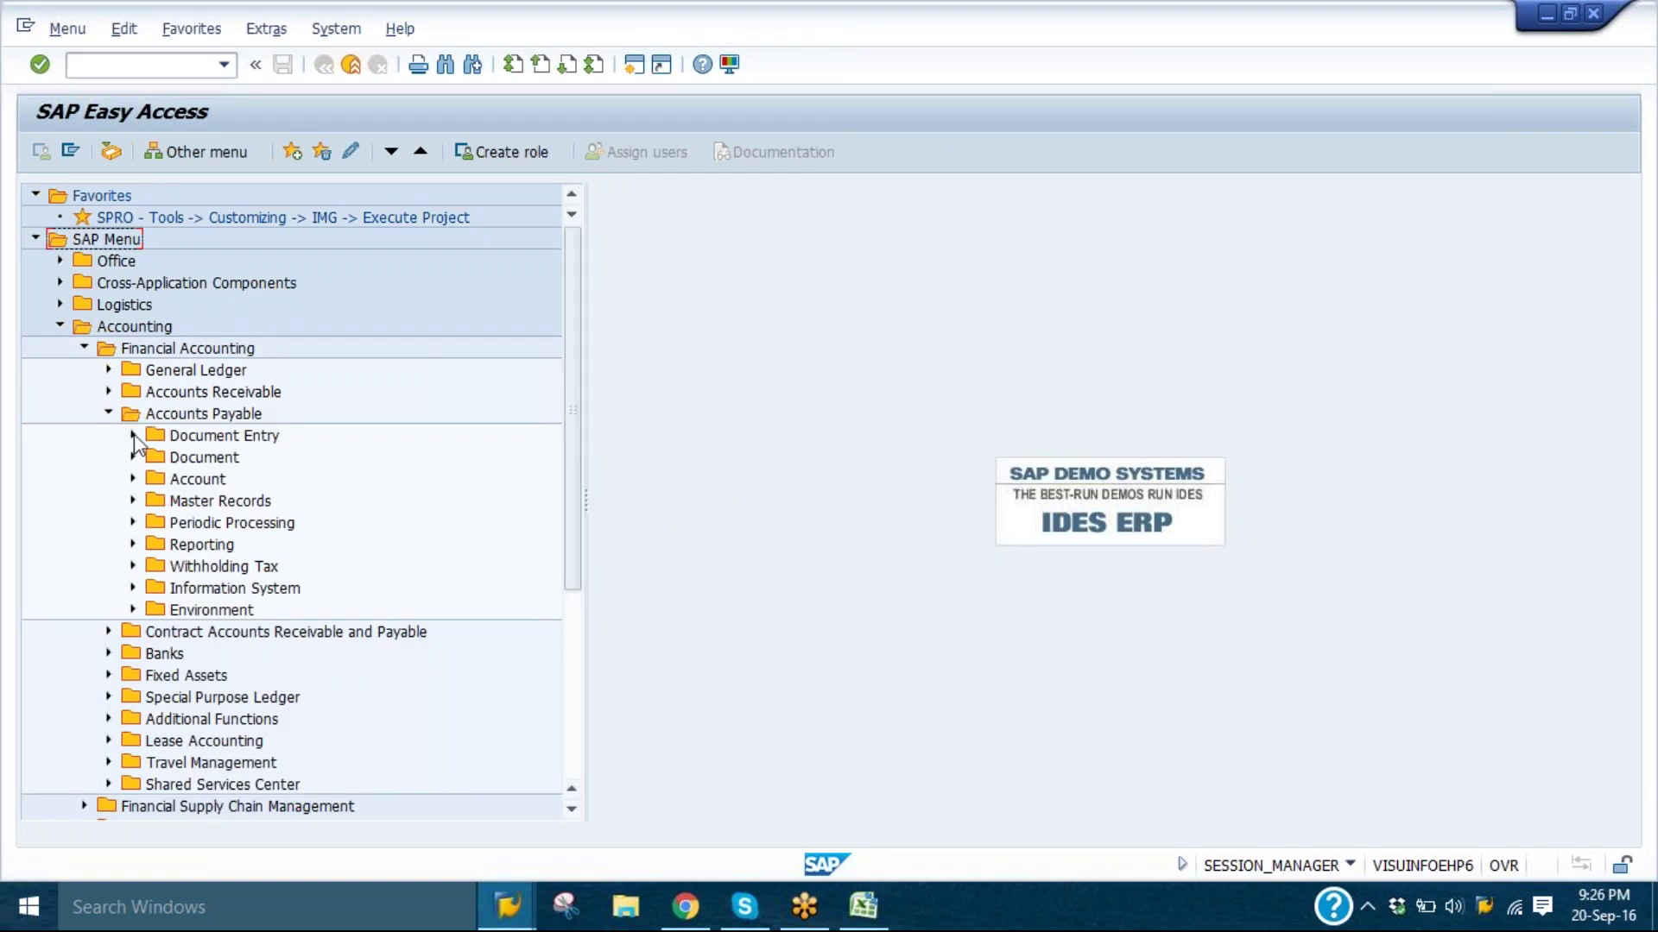
left_click(133, 435)
left_click(159, 677)
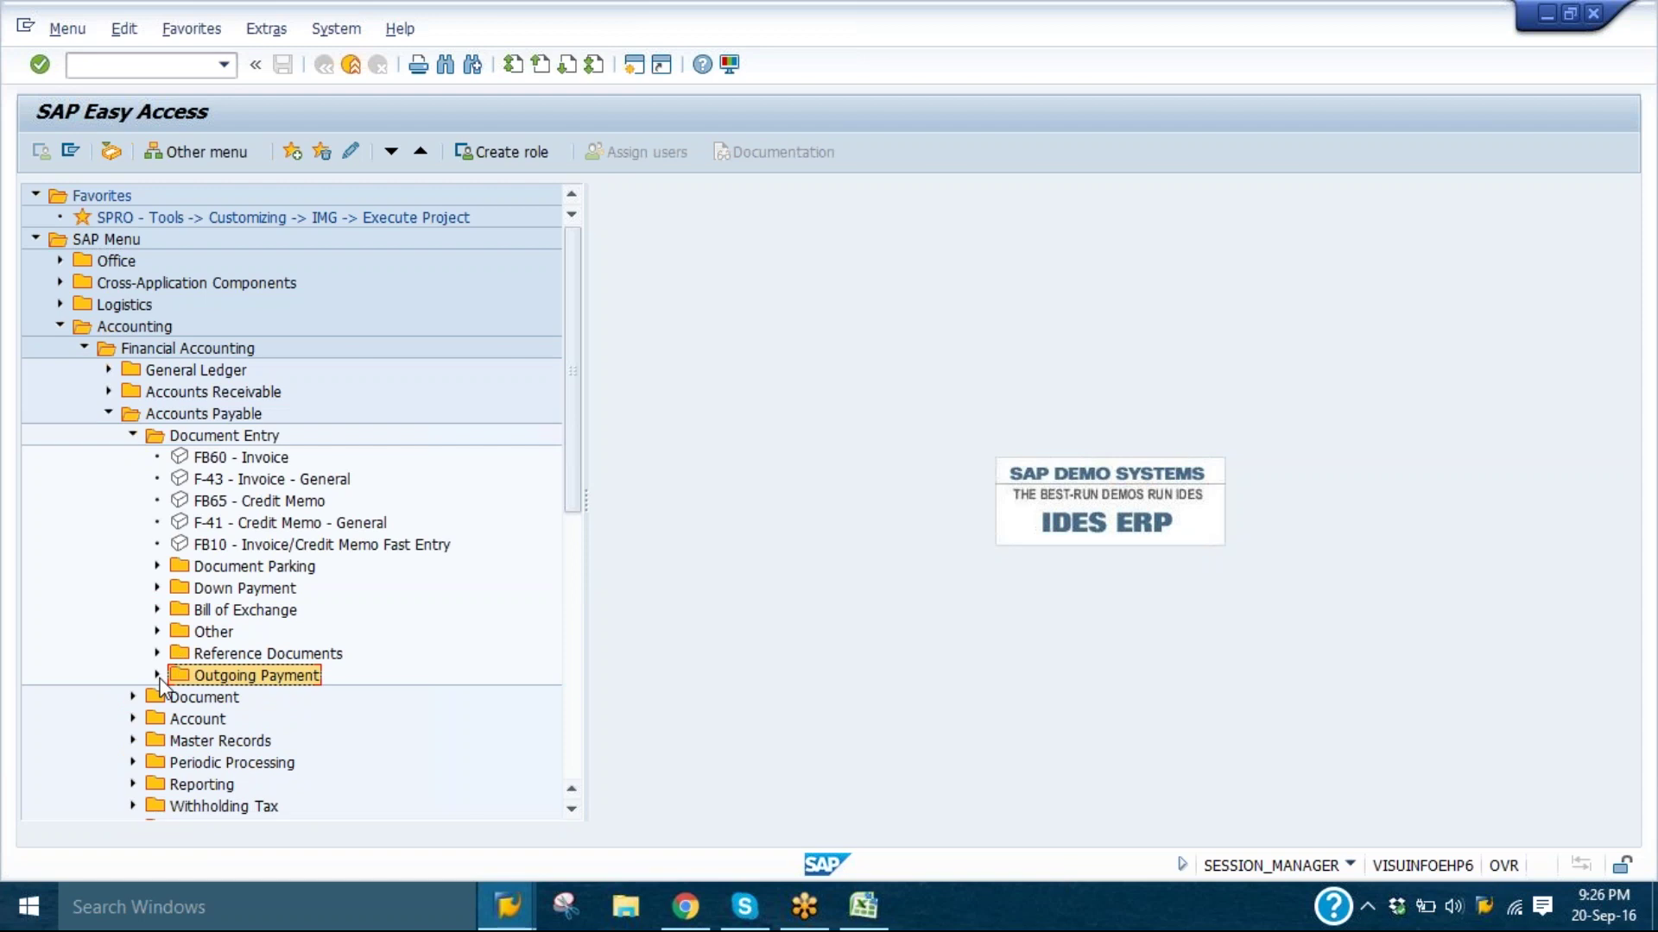
left_click(271, 696)
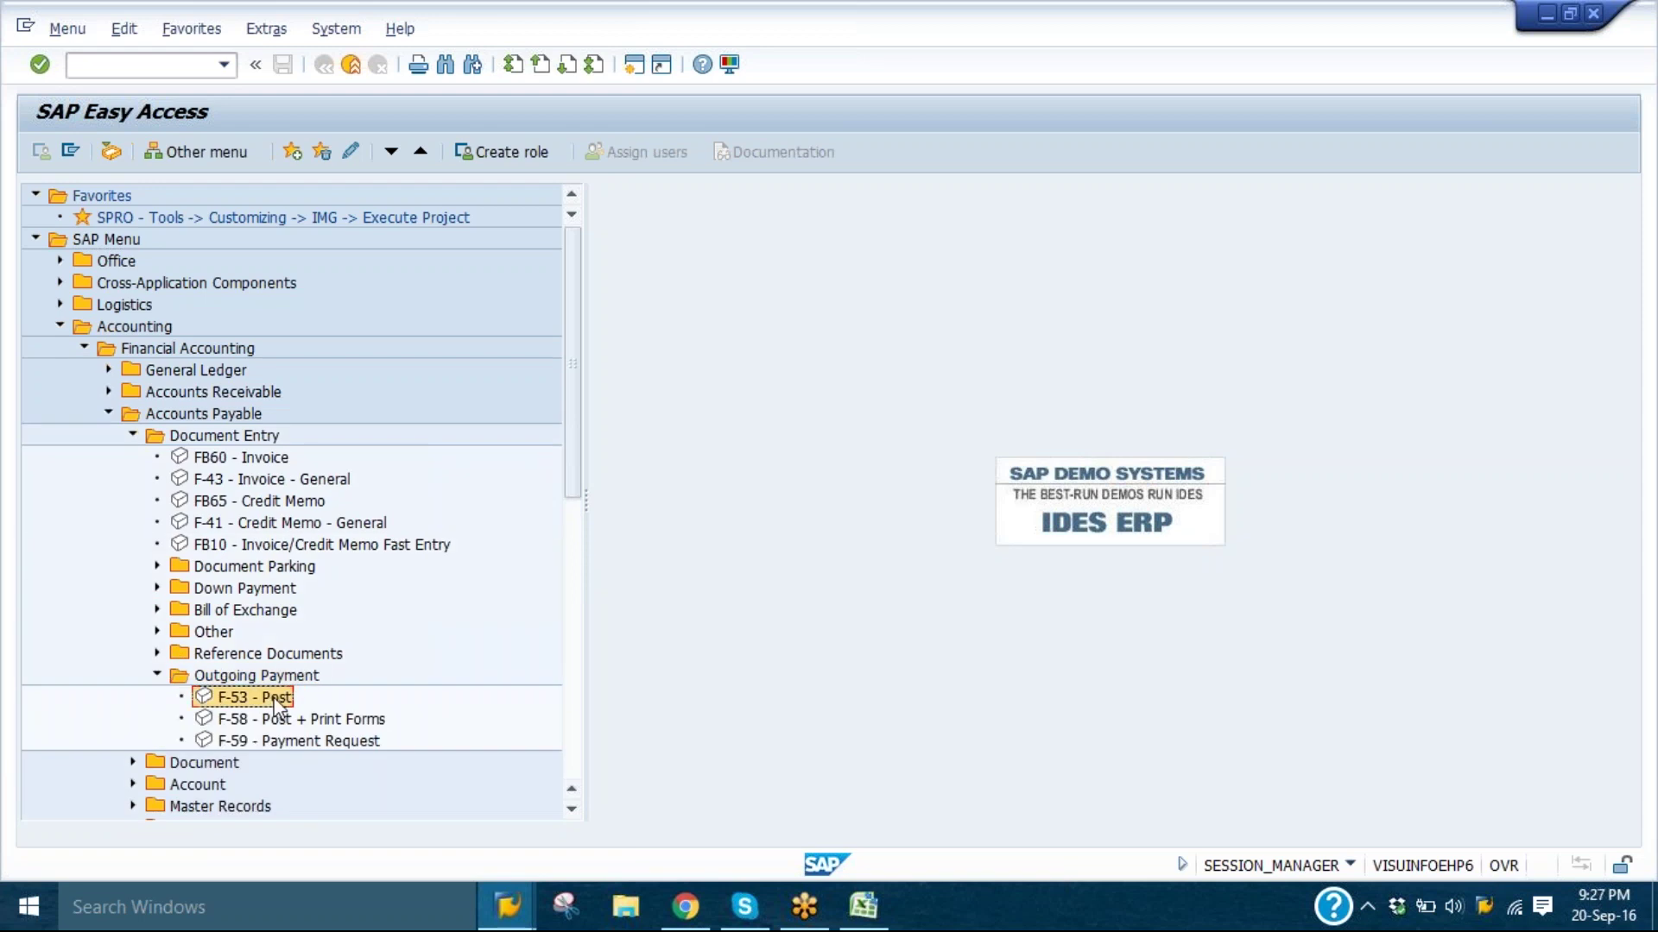
double_click(276, 697)
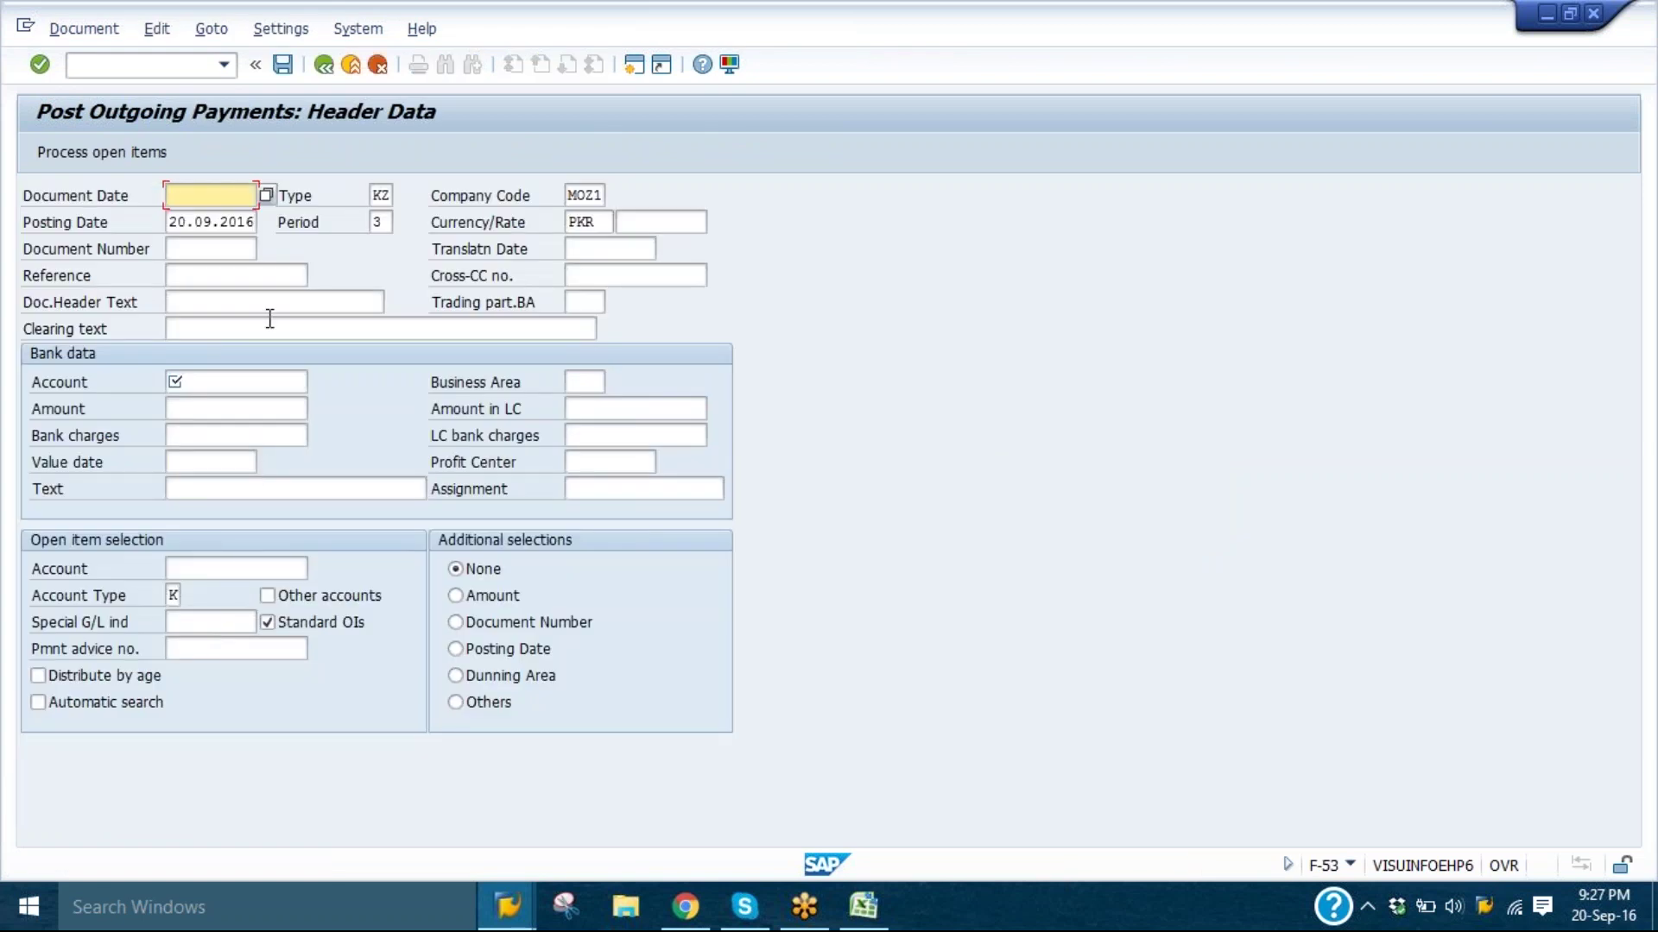
- Enter 20092016 as the document date of the outgoing payment
type("1")
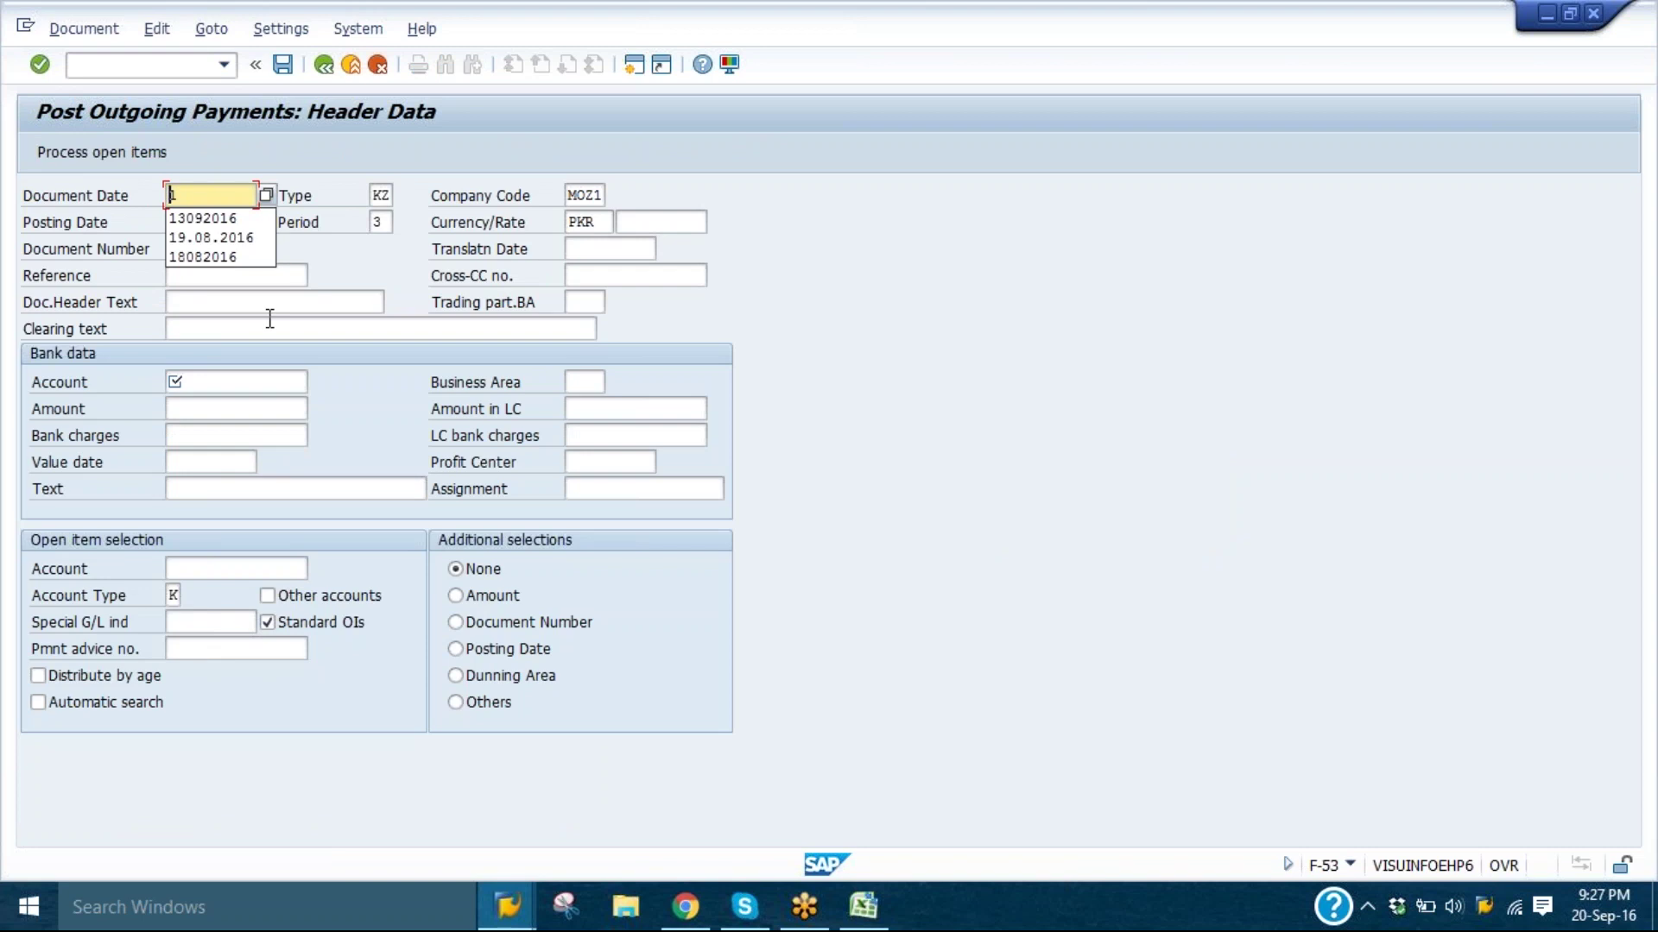
key("BackSpace")
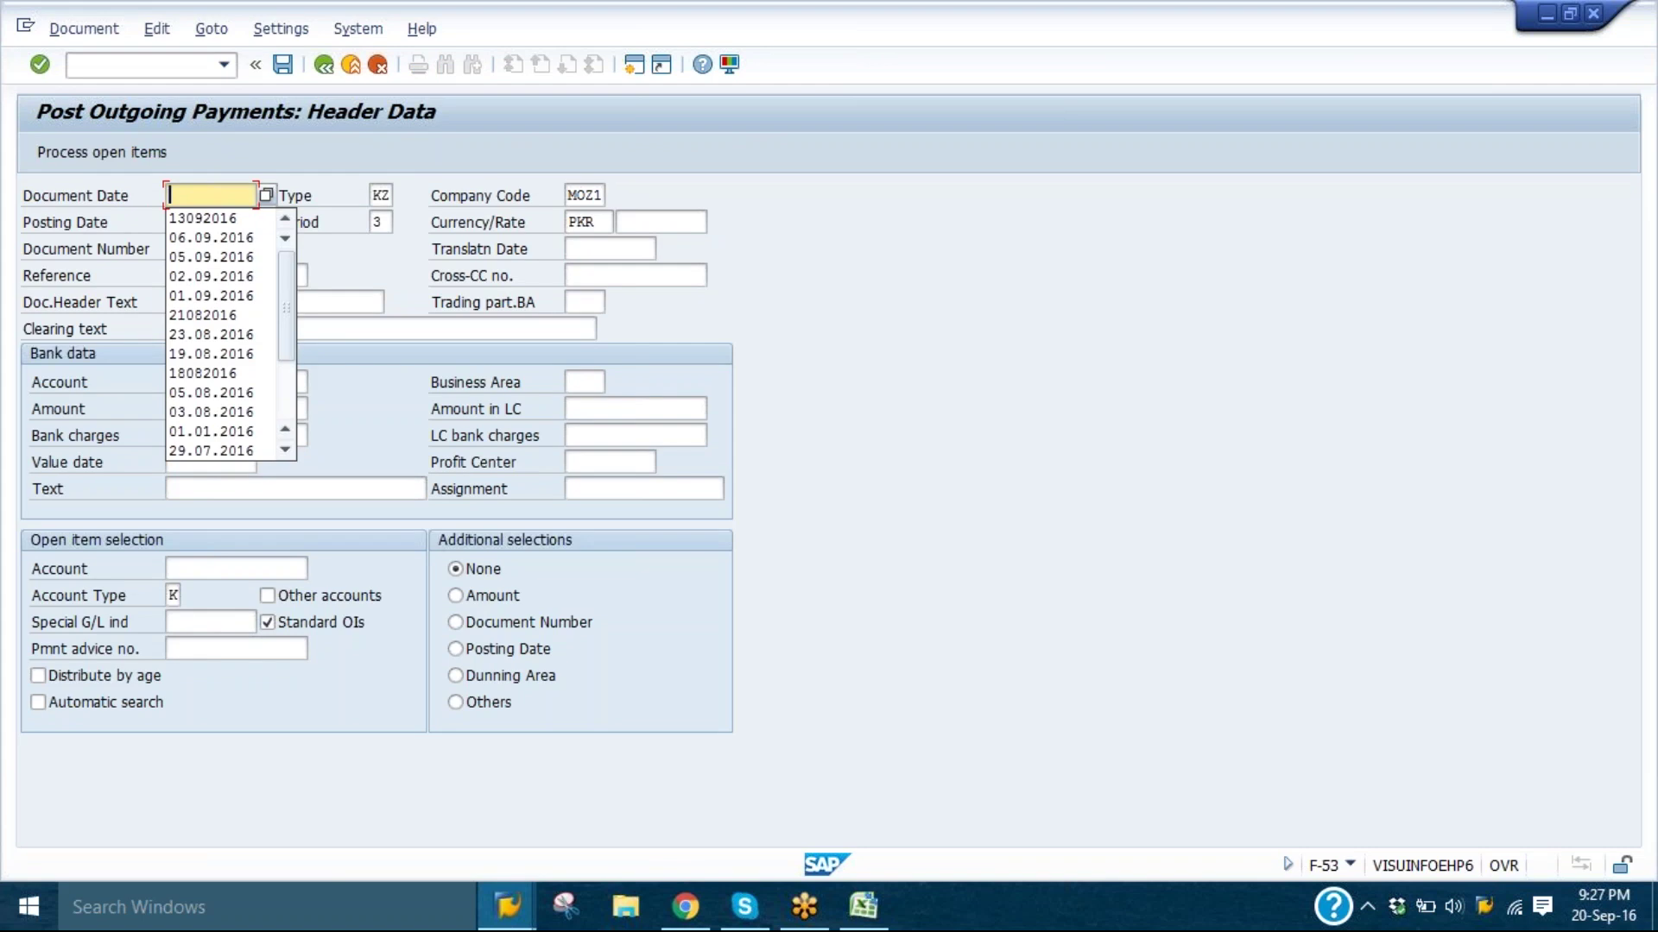
type("200")
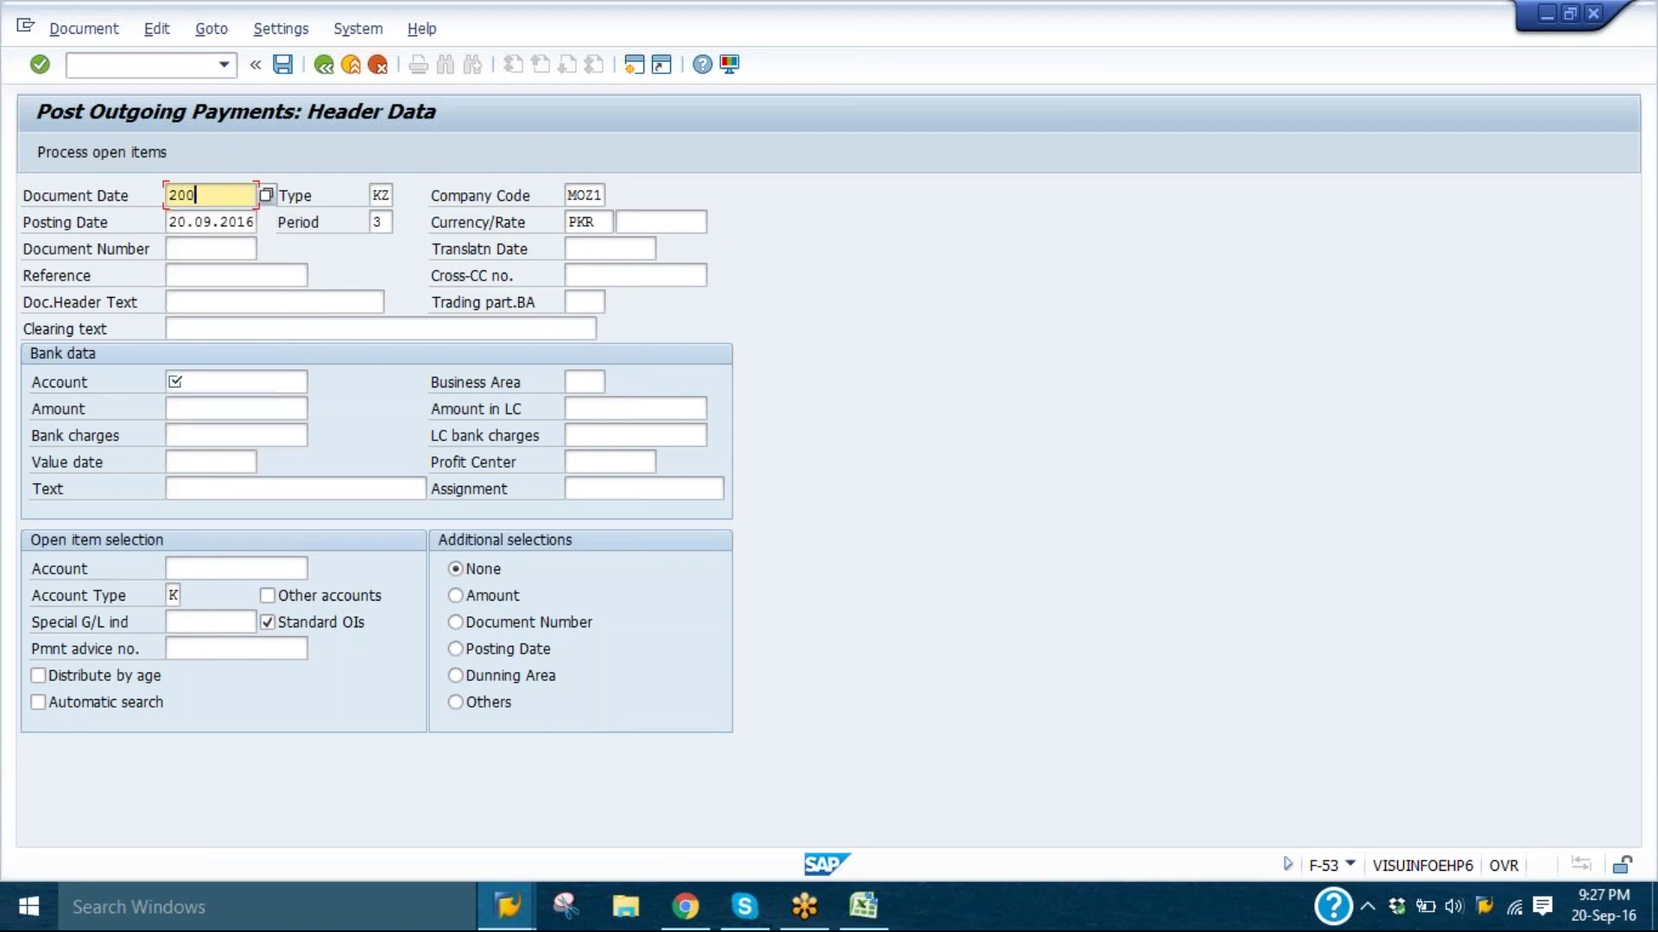
type("92016")
- Fill in the bank data with G/L account 2010, amount 90000 and value date 20.09.2016
left_click(261, 383)
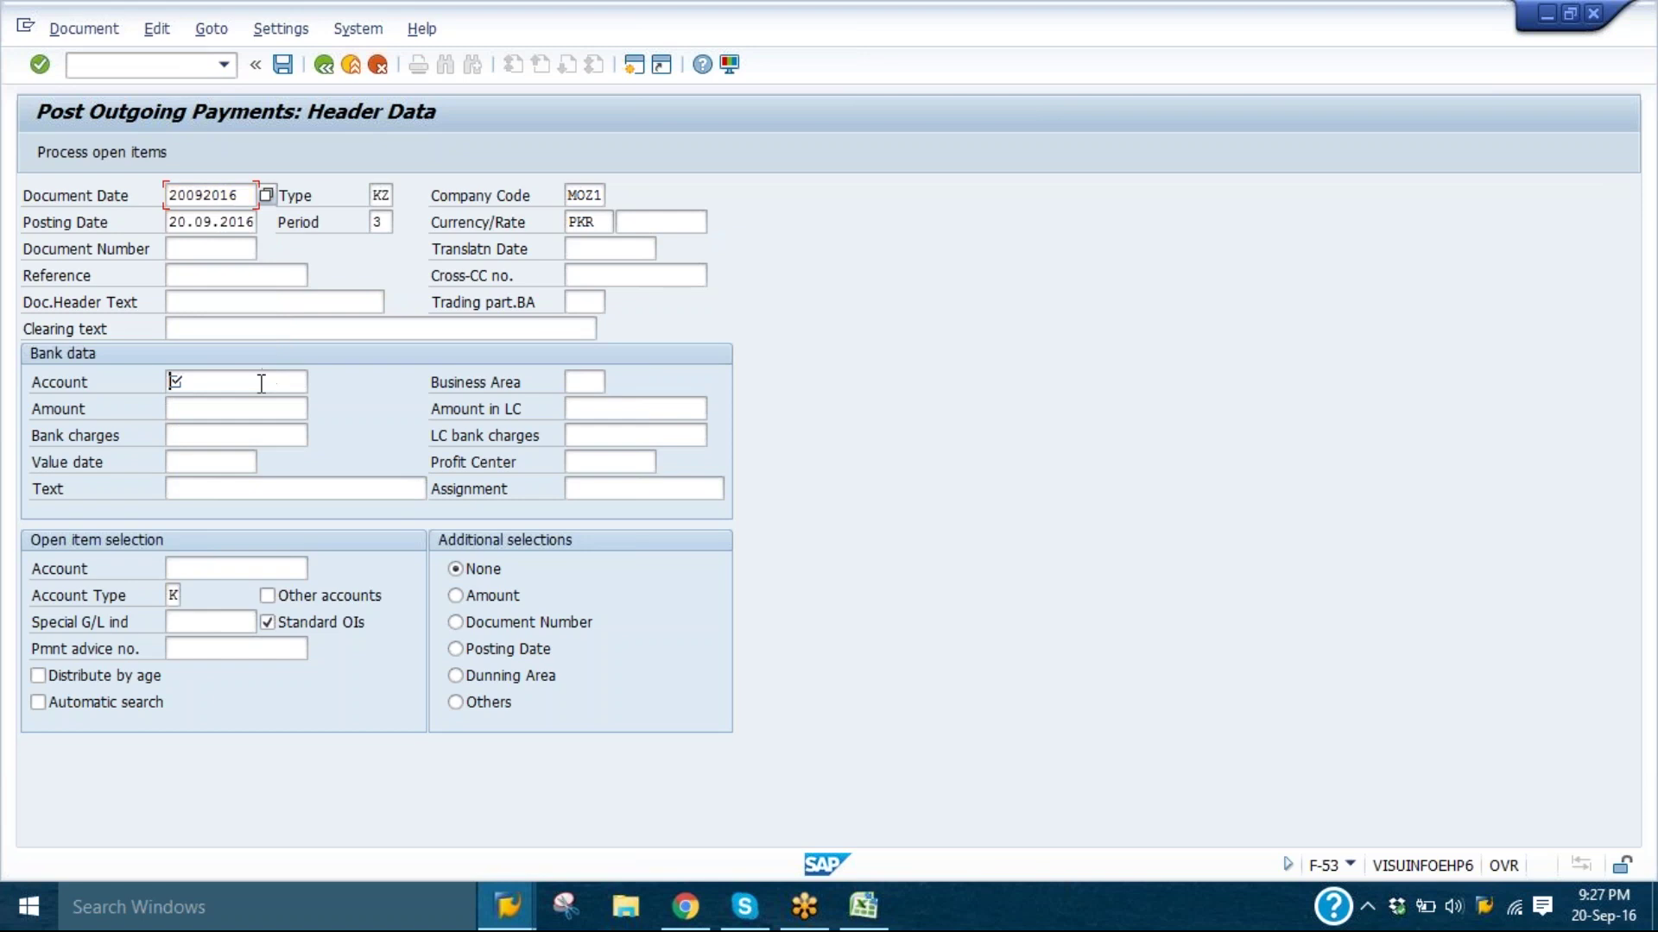
type("2")
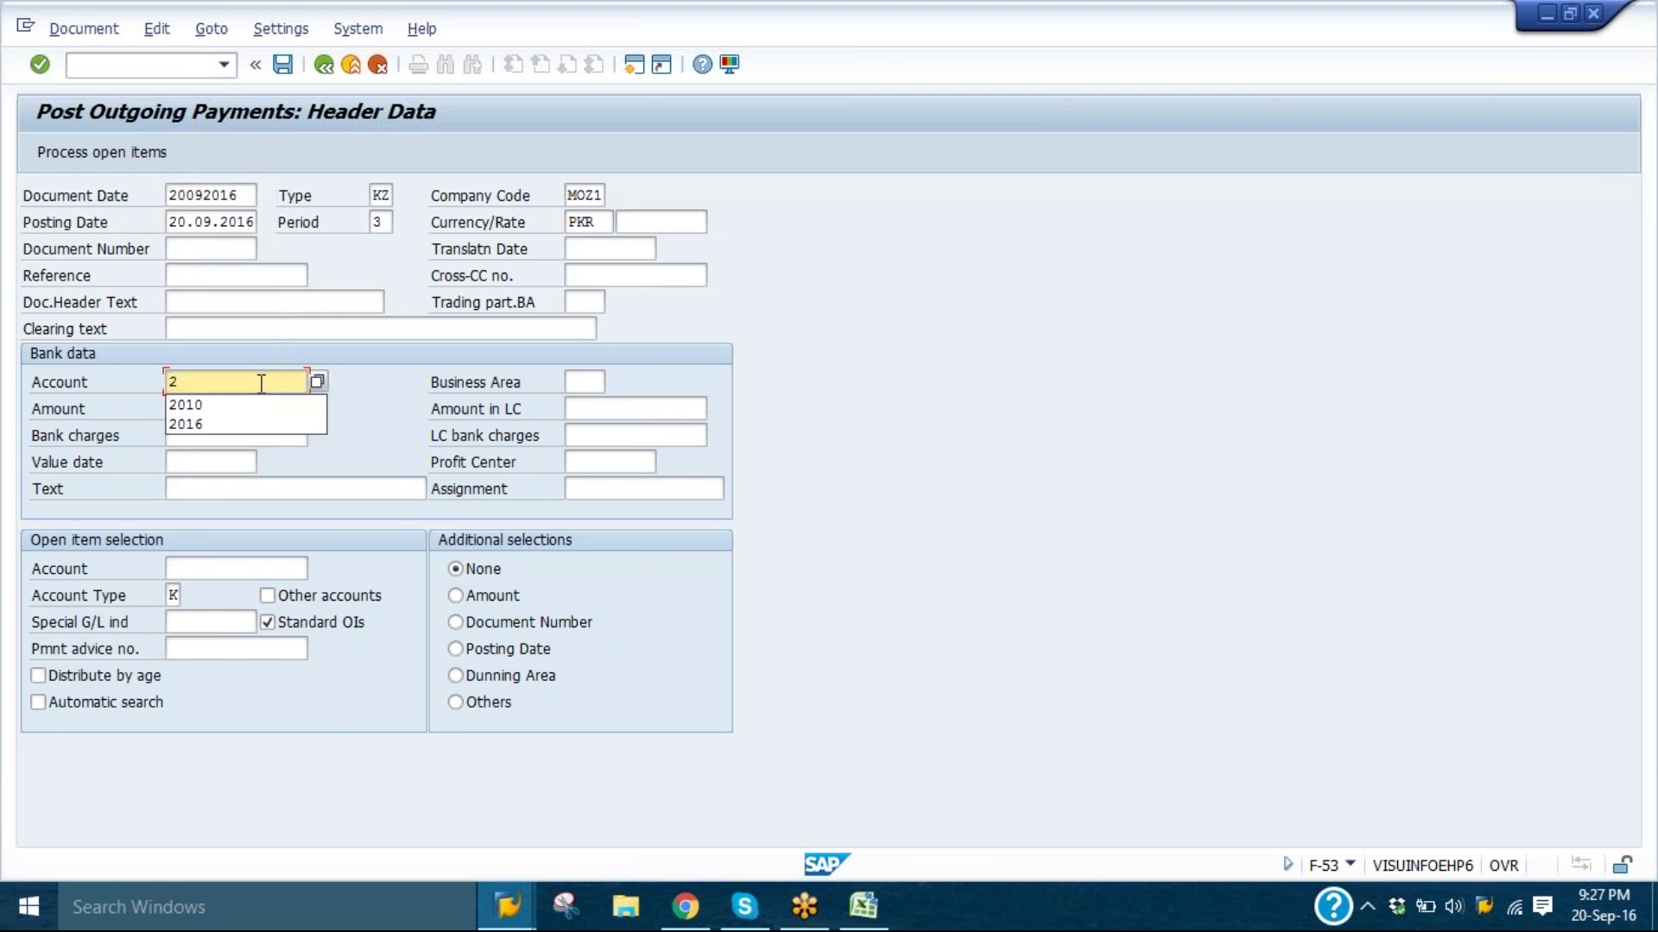
type("010")
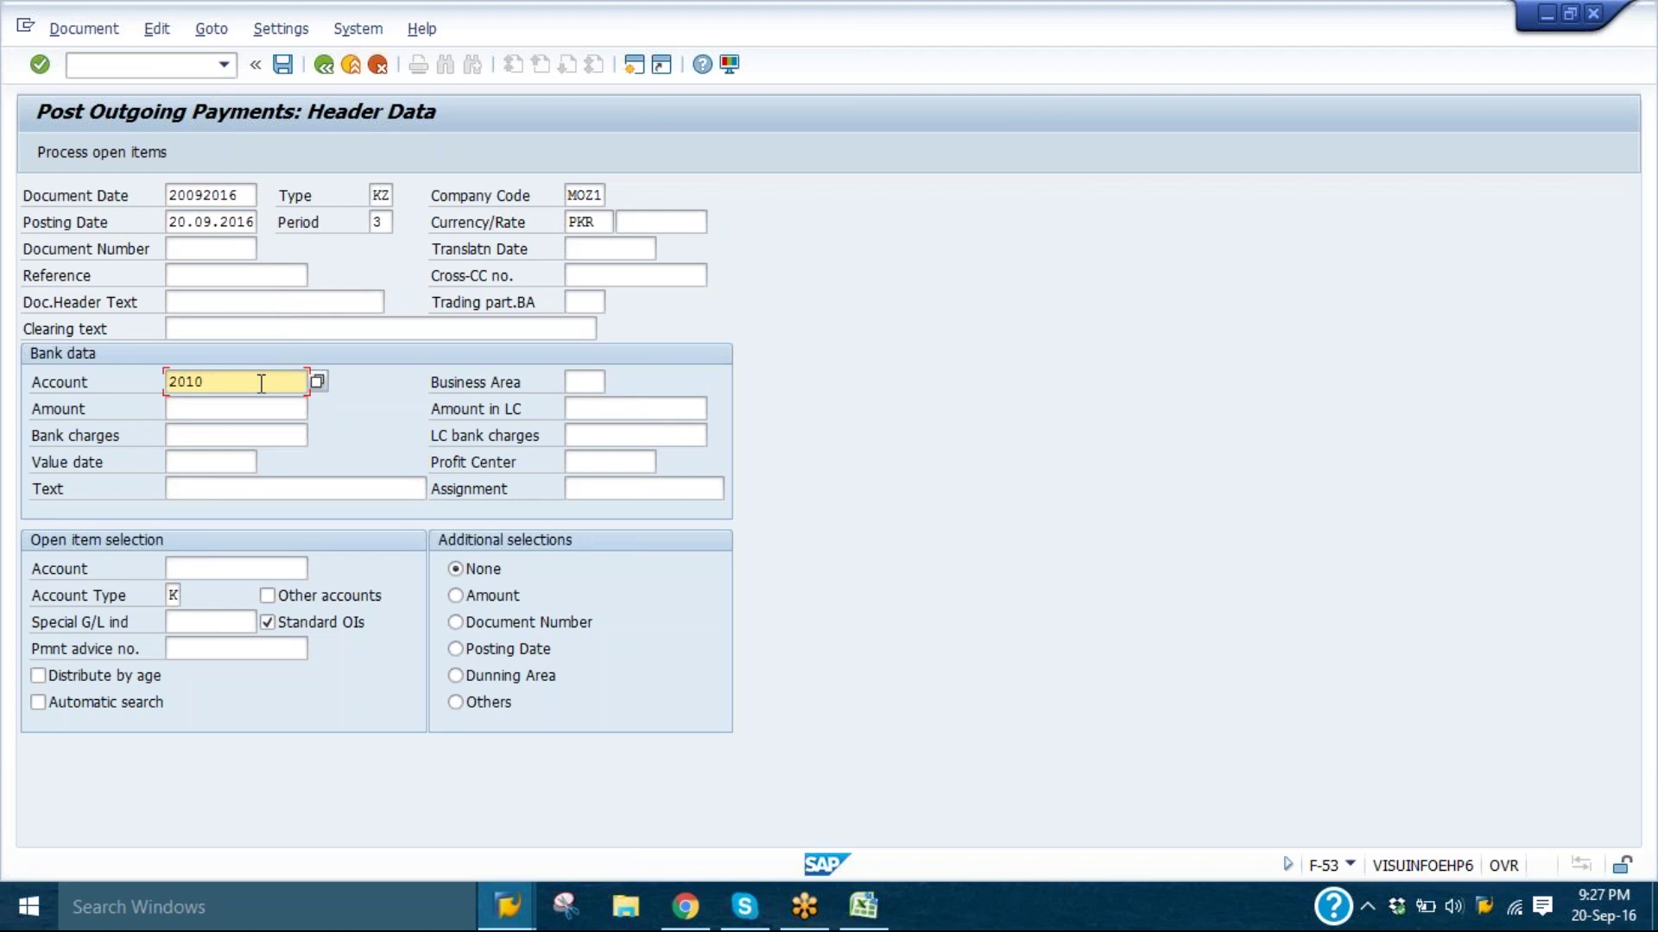
left_click(259, 409)
type("90000")
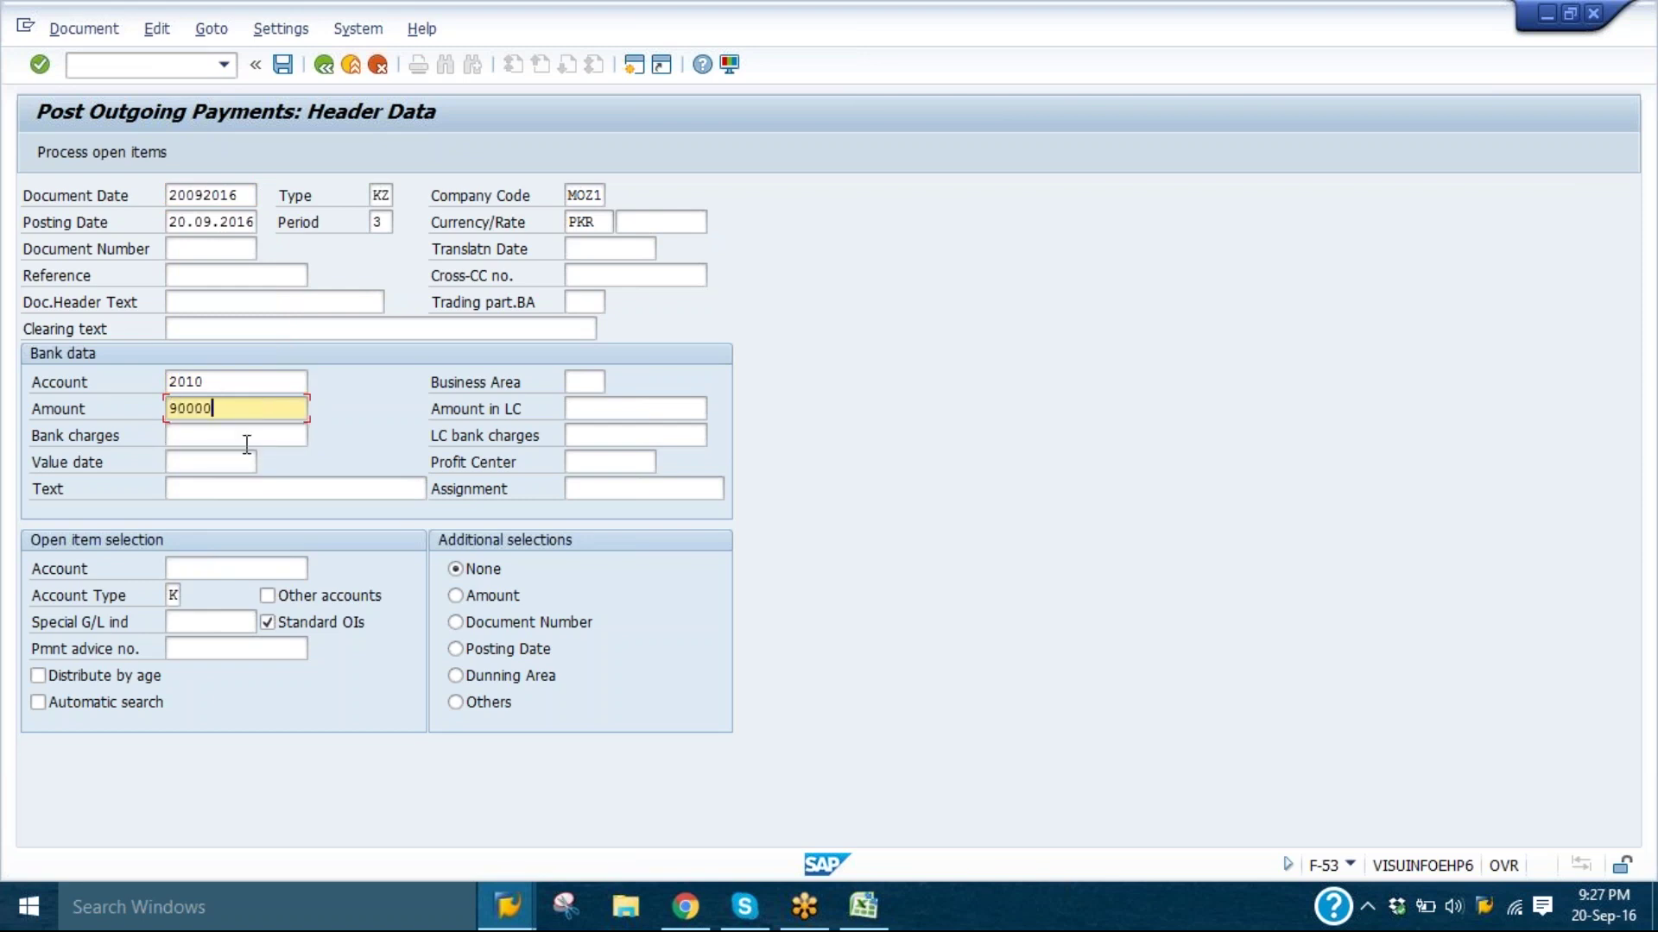
left_click(252, 461)
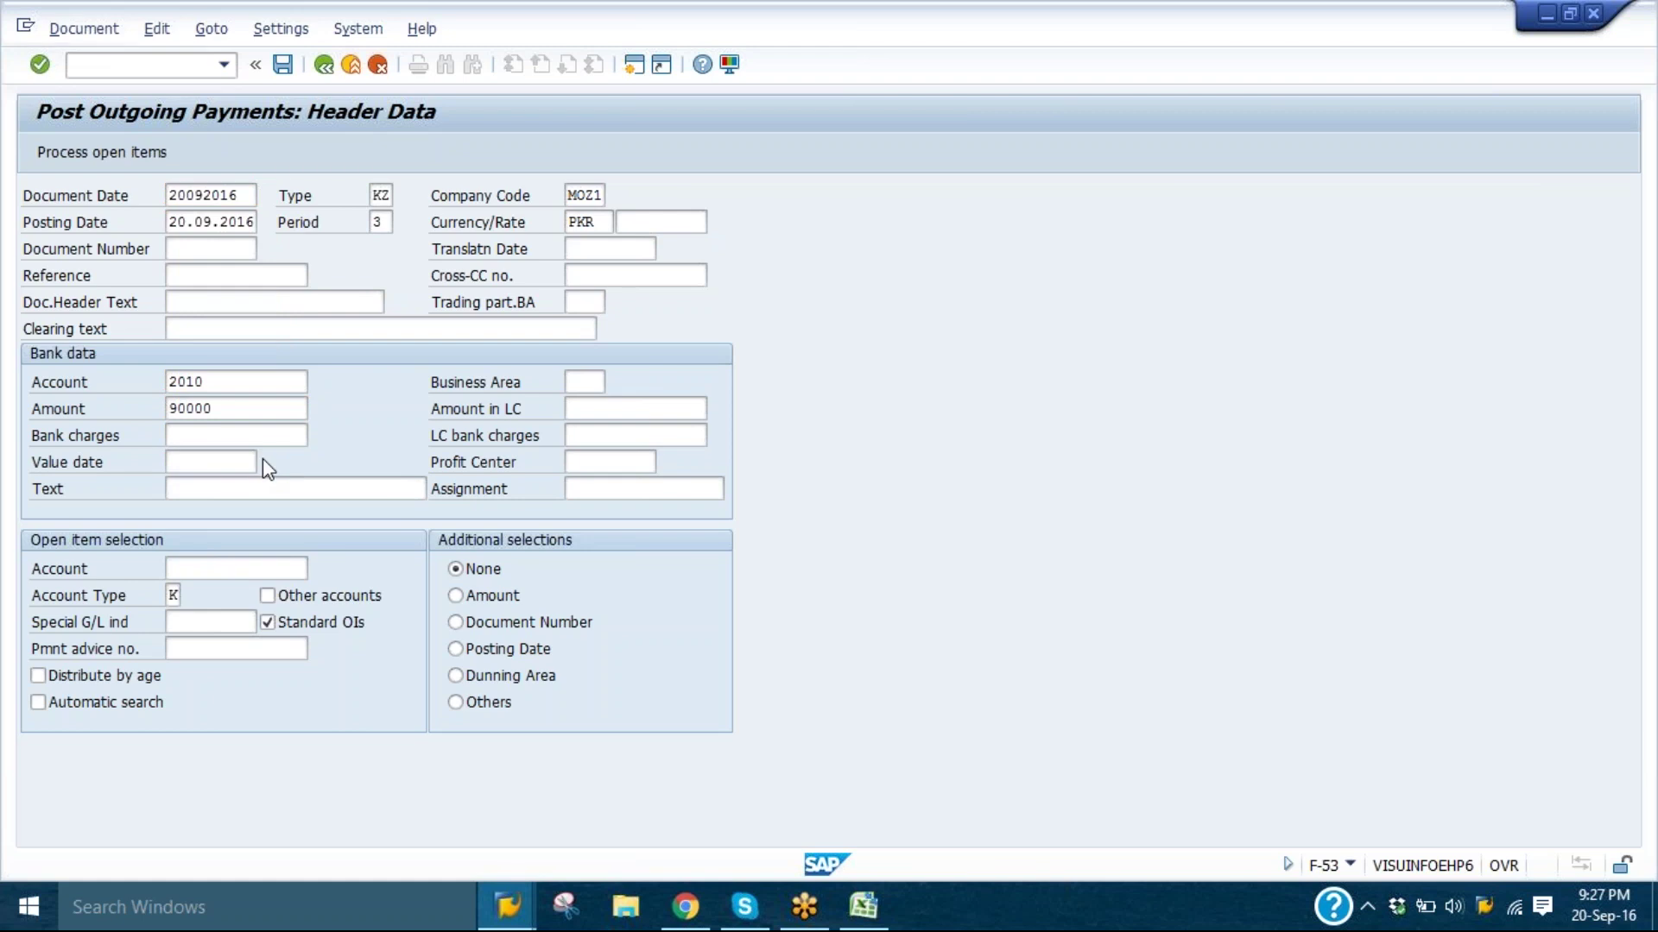
key("Return")
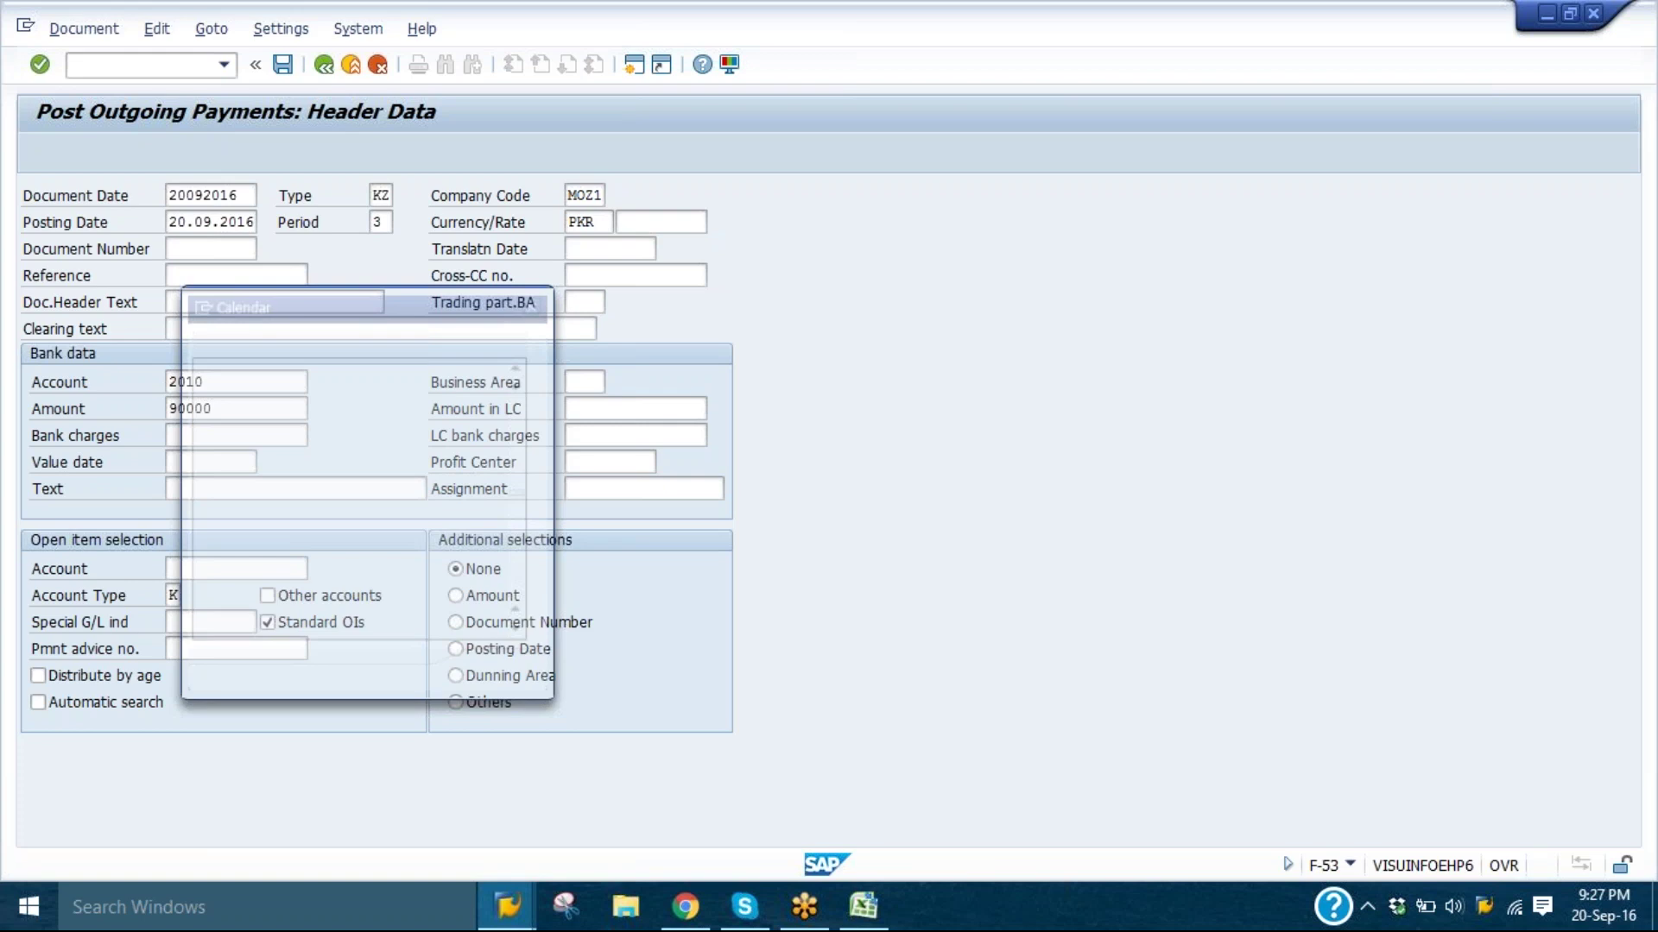
double_click(308, 497)
- Open the vendor search for the open item account and close the "Assign Vendor Account Groups->Number Range" session
key("Return")
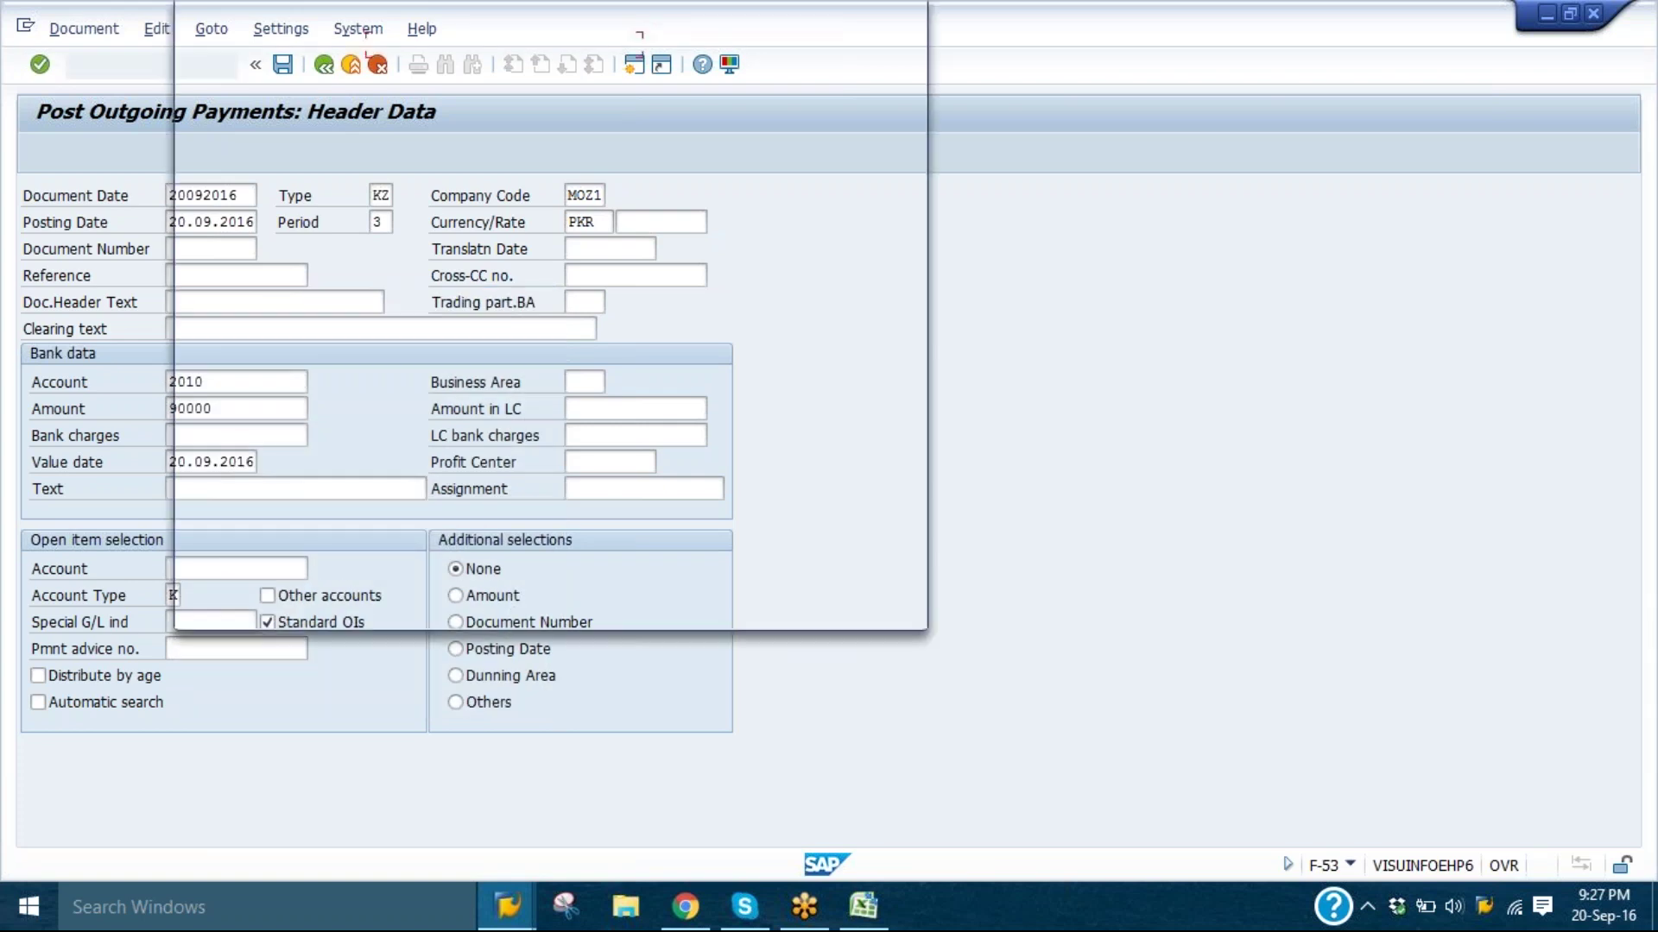
mouse_move(490, 905)
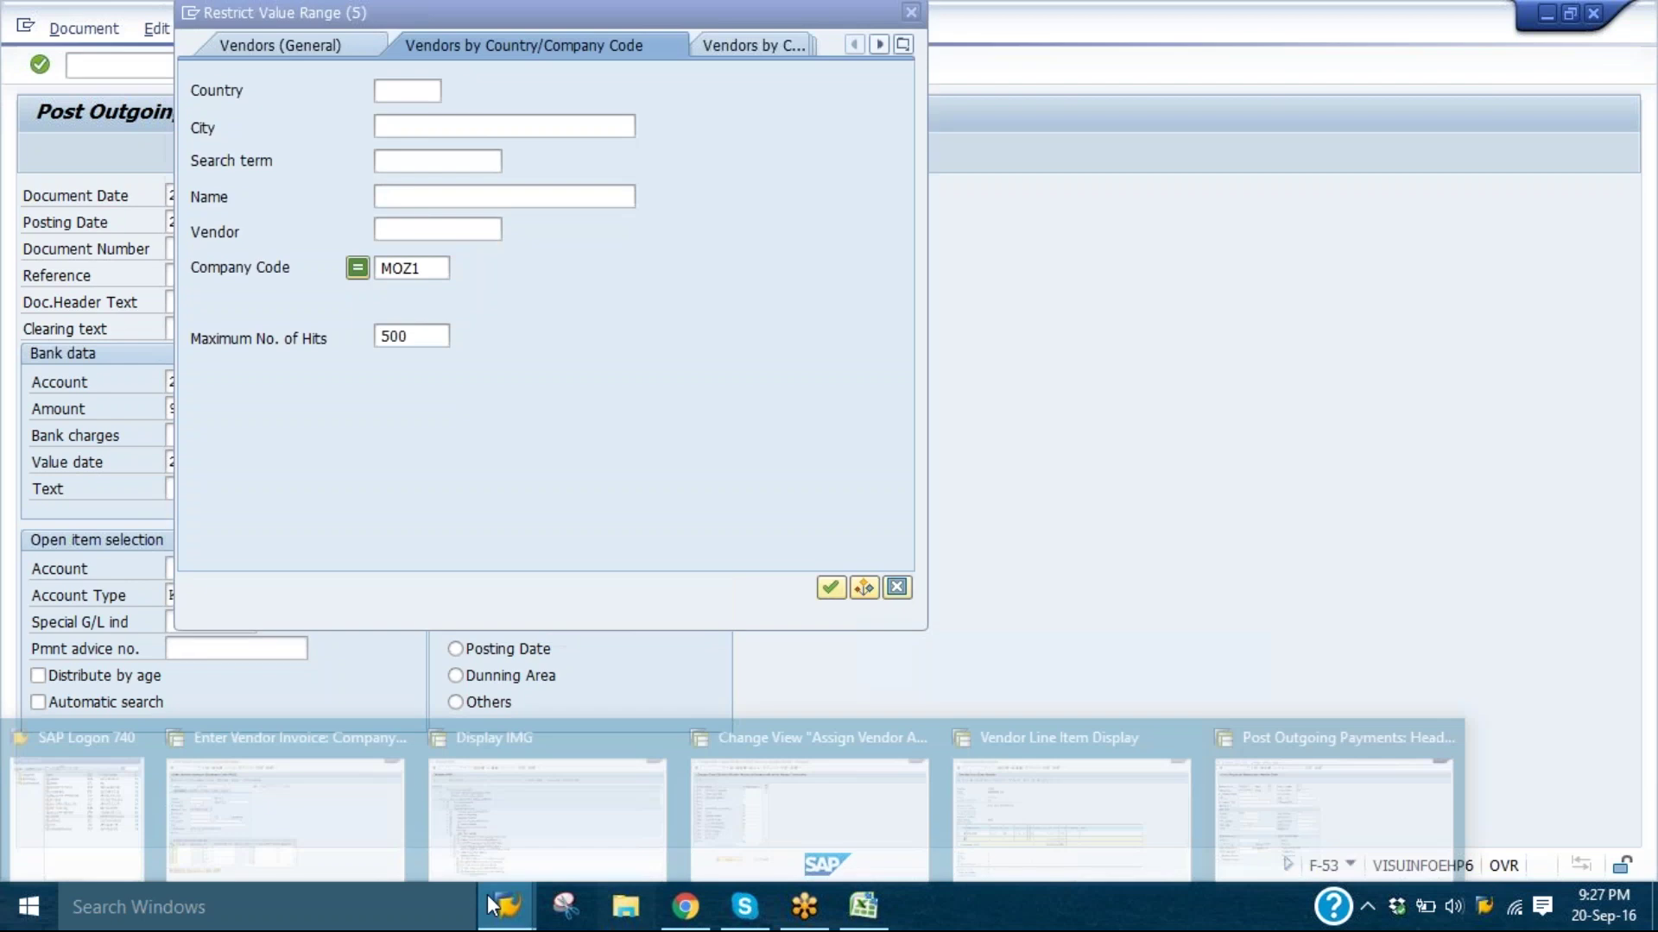
mouse_move(922, 754)
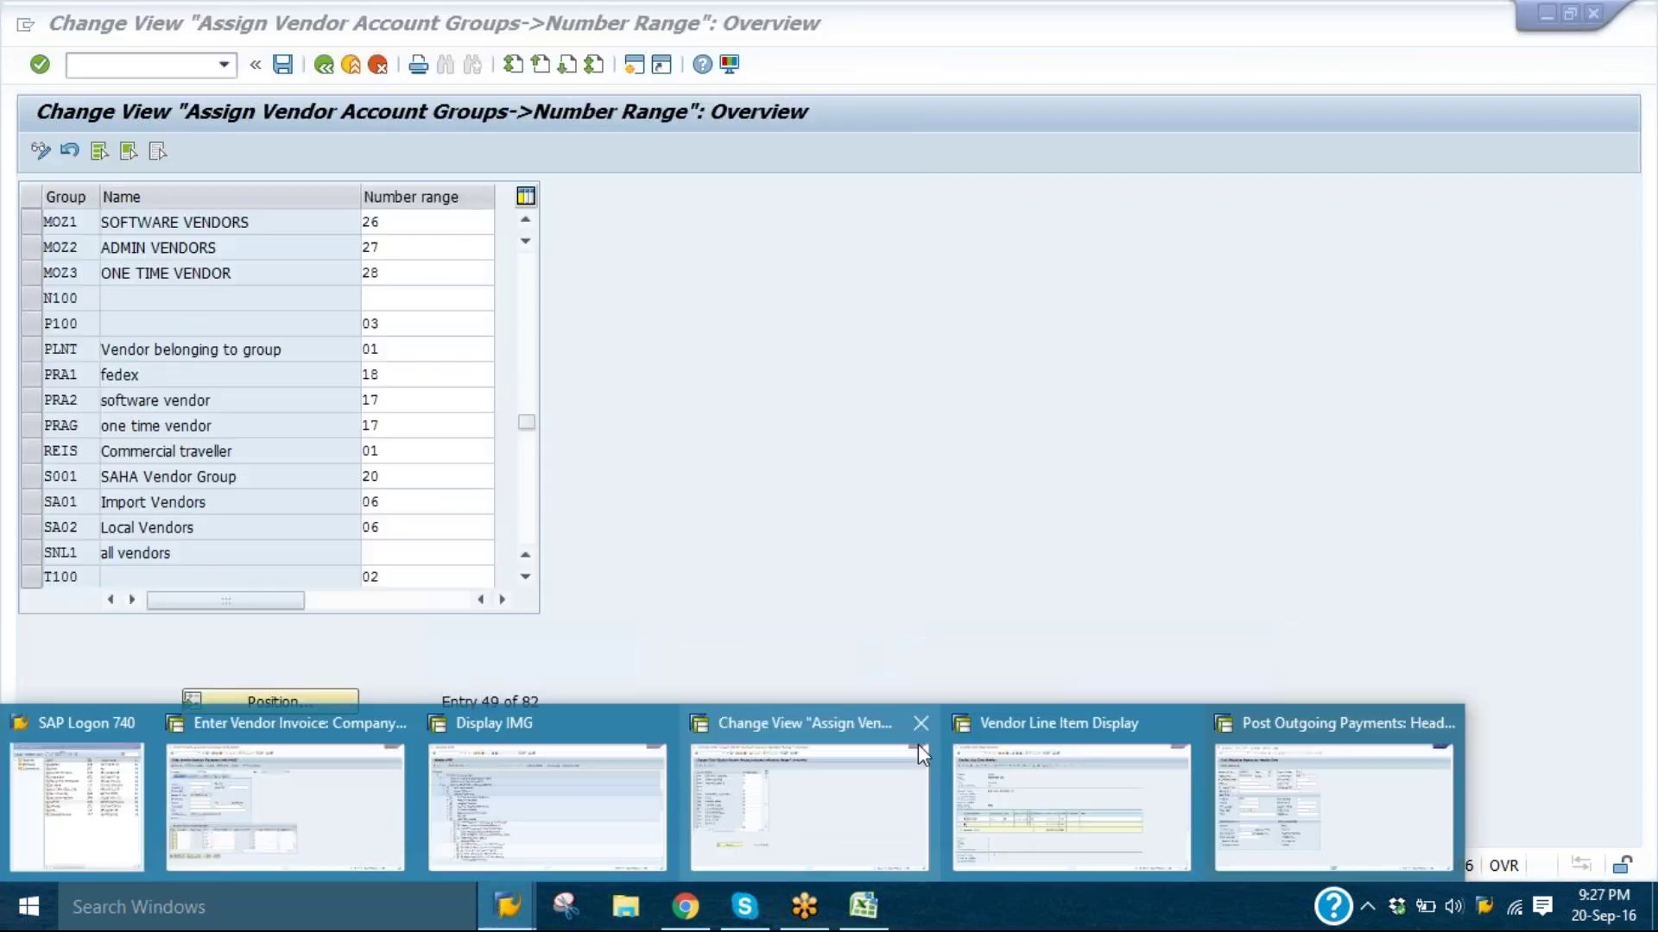
left_click(920, 725)
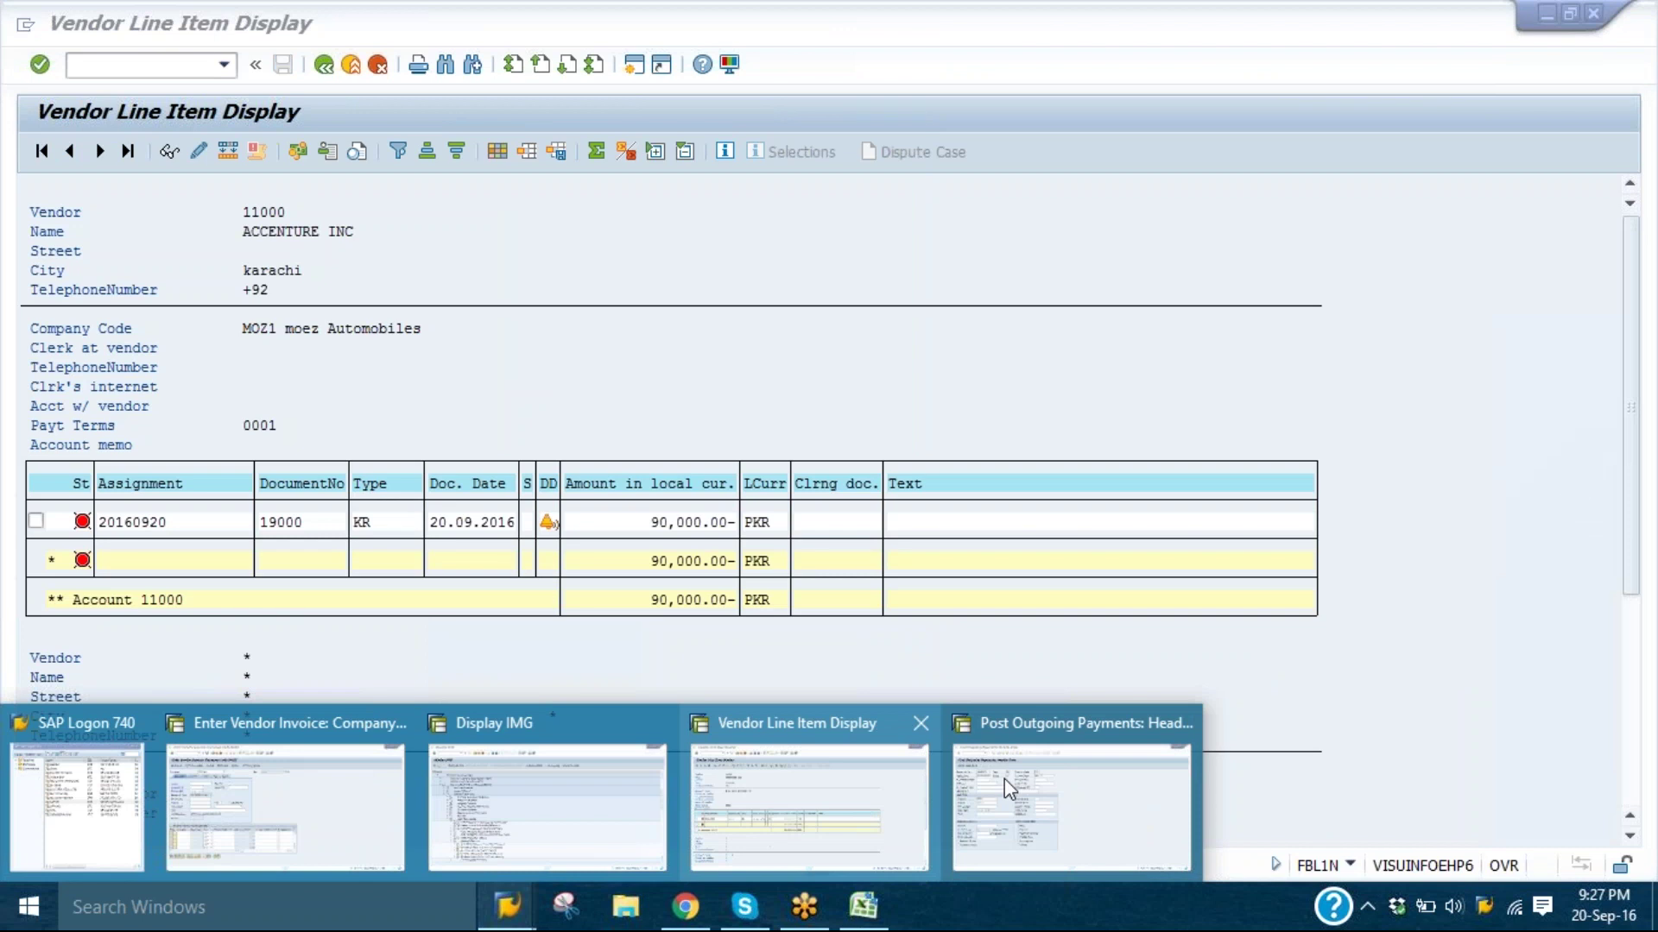
left_click(1003, 779)
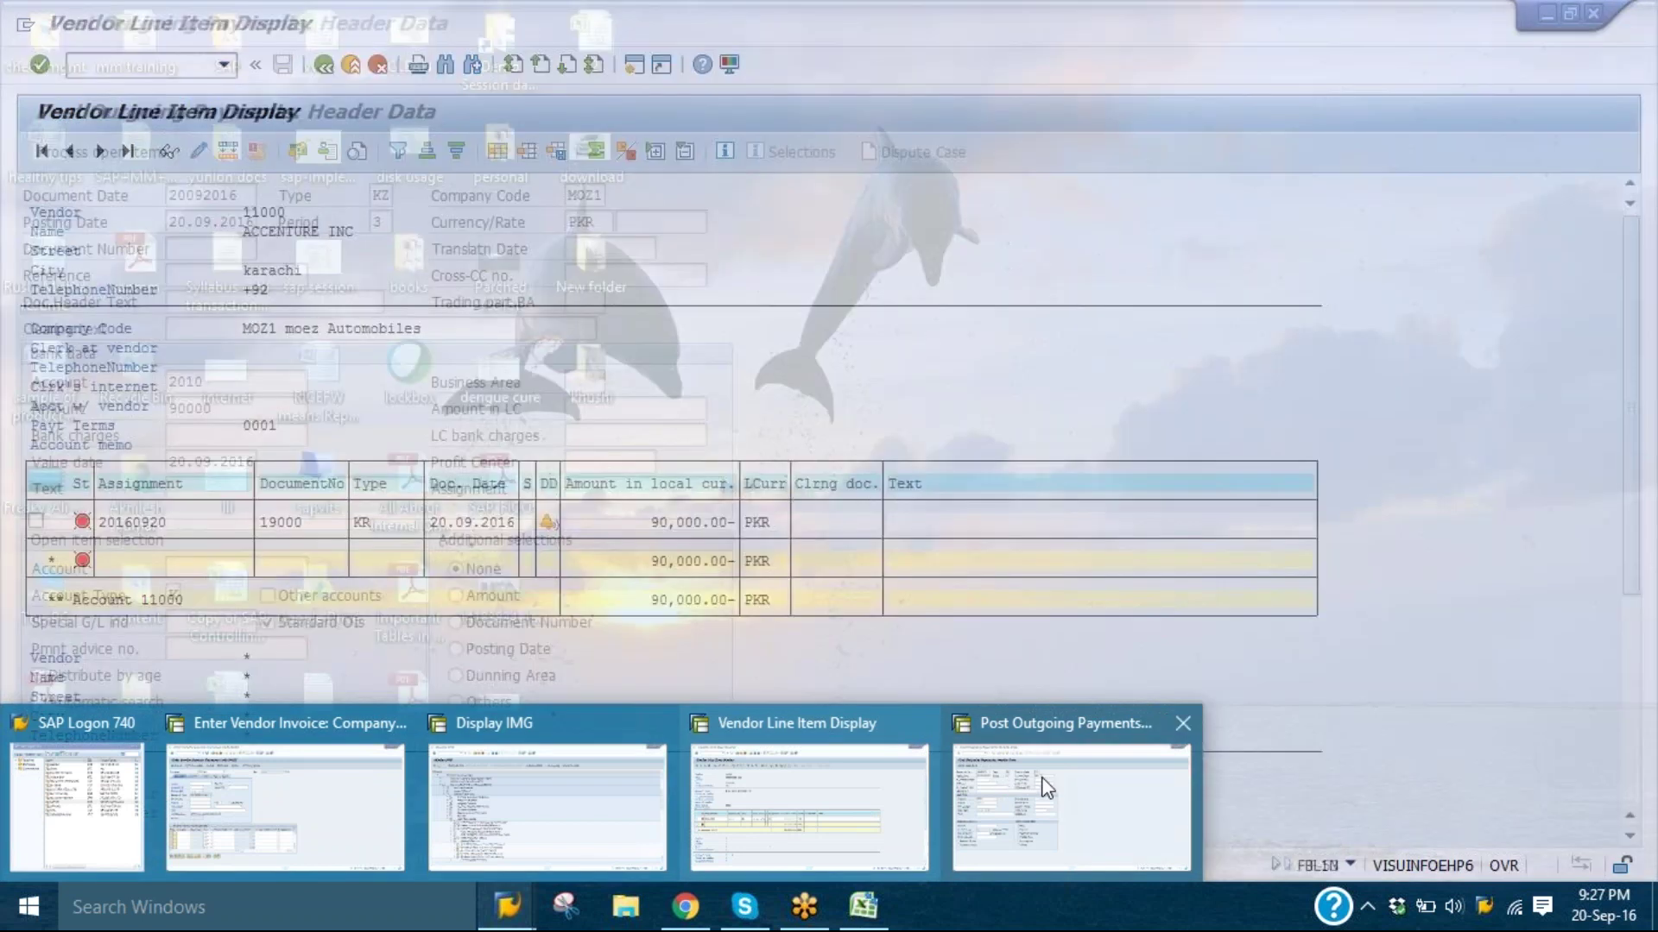
- Choose ACCENTURE INC in company code MOZ1 as the open item account and process its open items
key("Return")
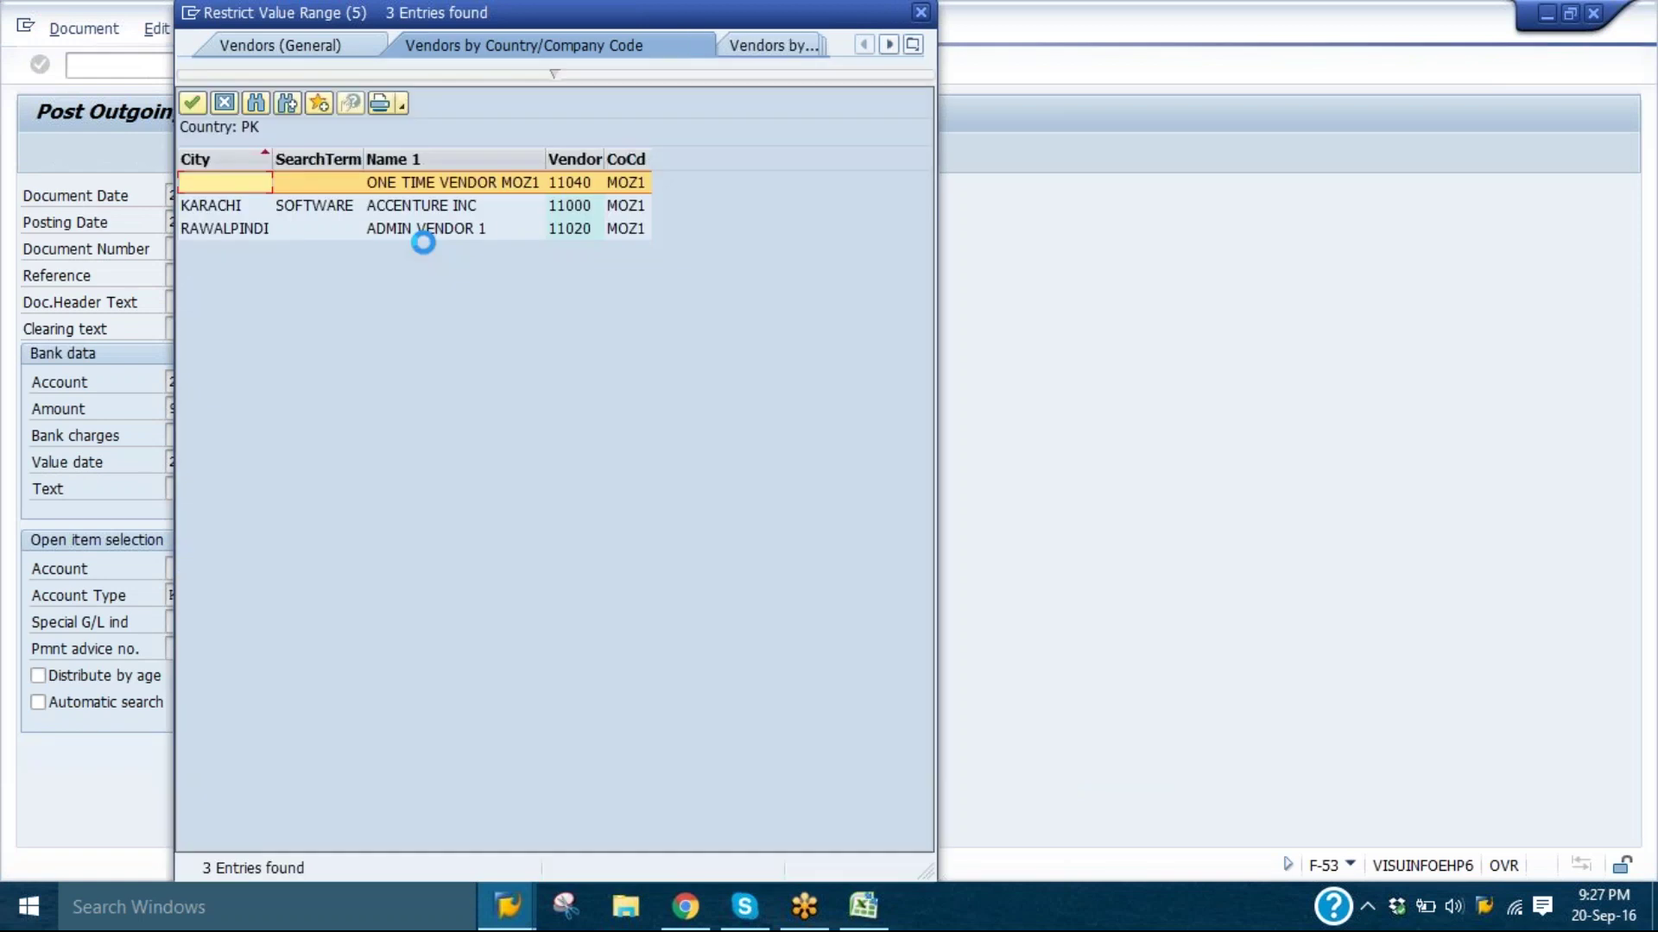
left_click(418, 228)
left_click(414, 205)
key("Return")
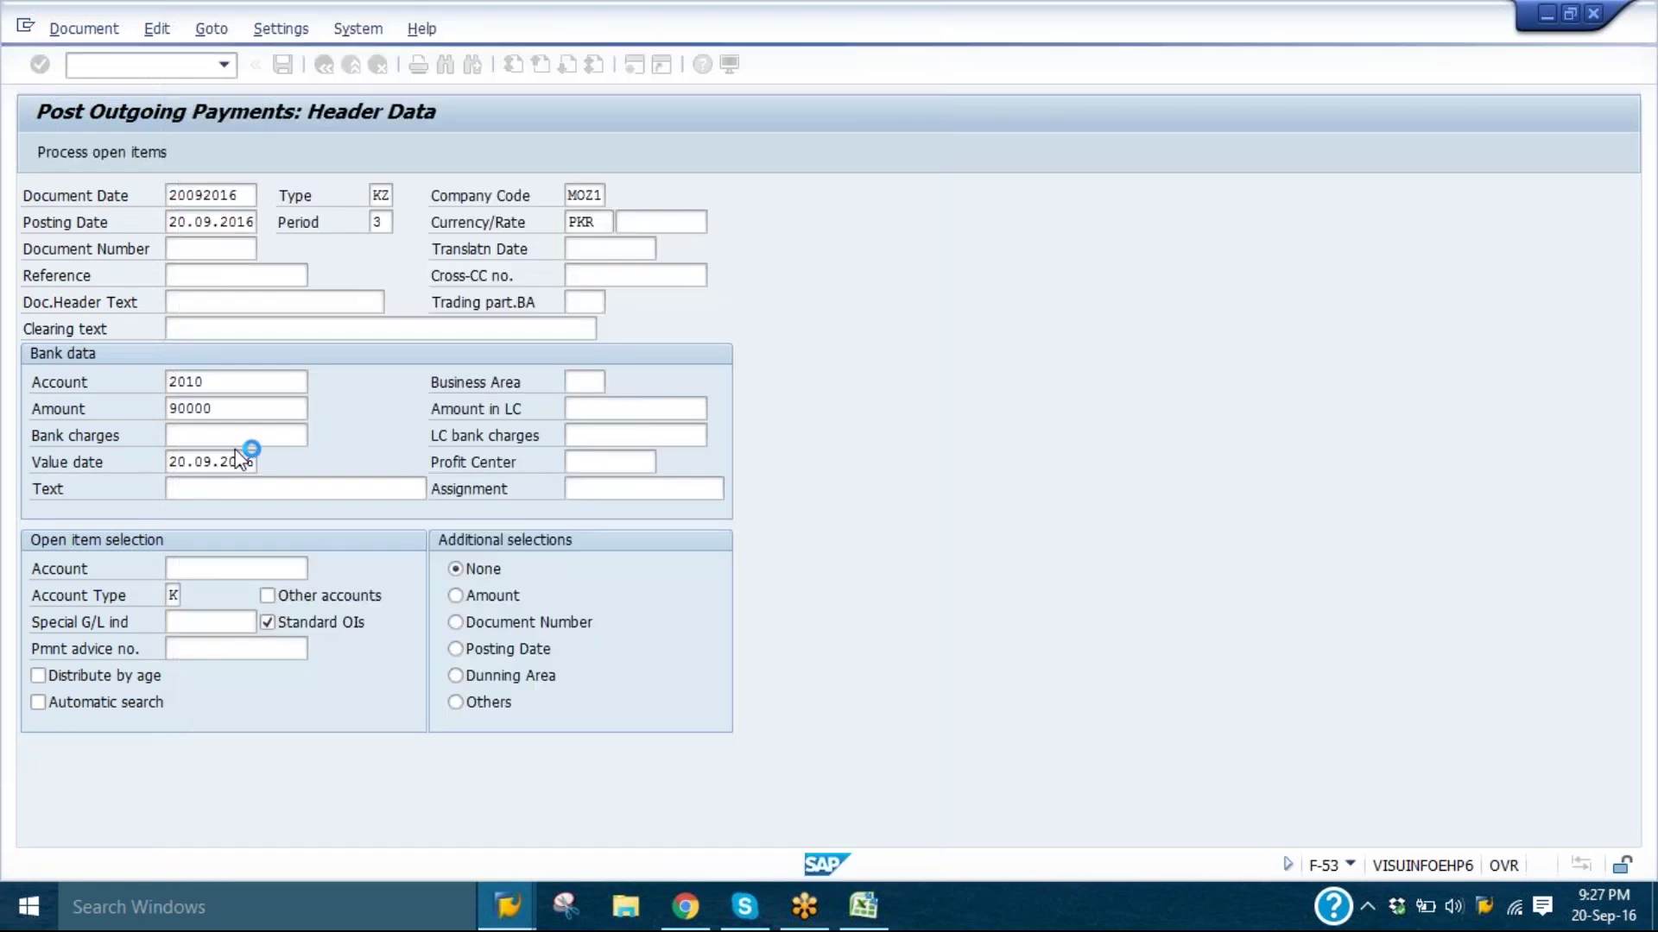
left_click(233, 406)
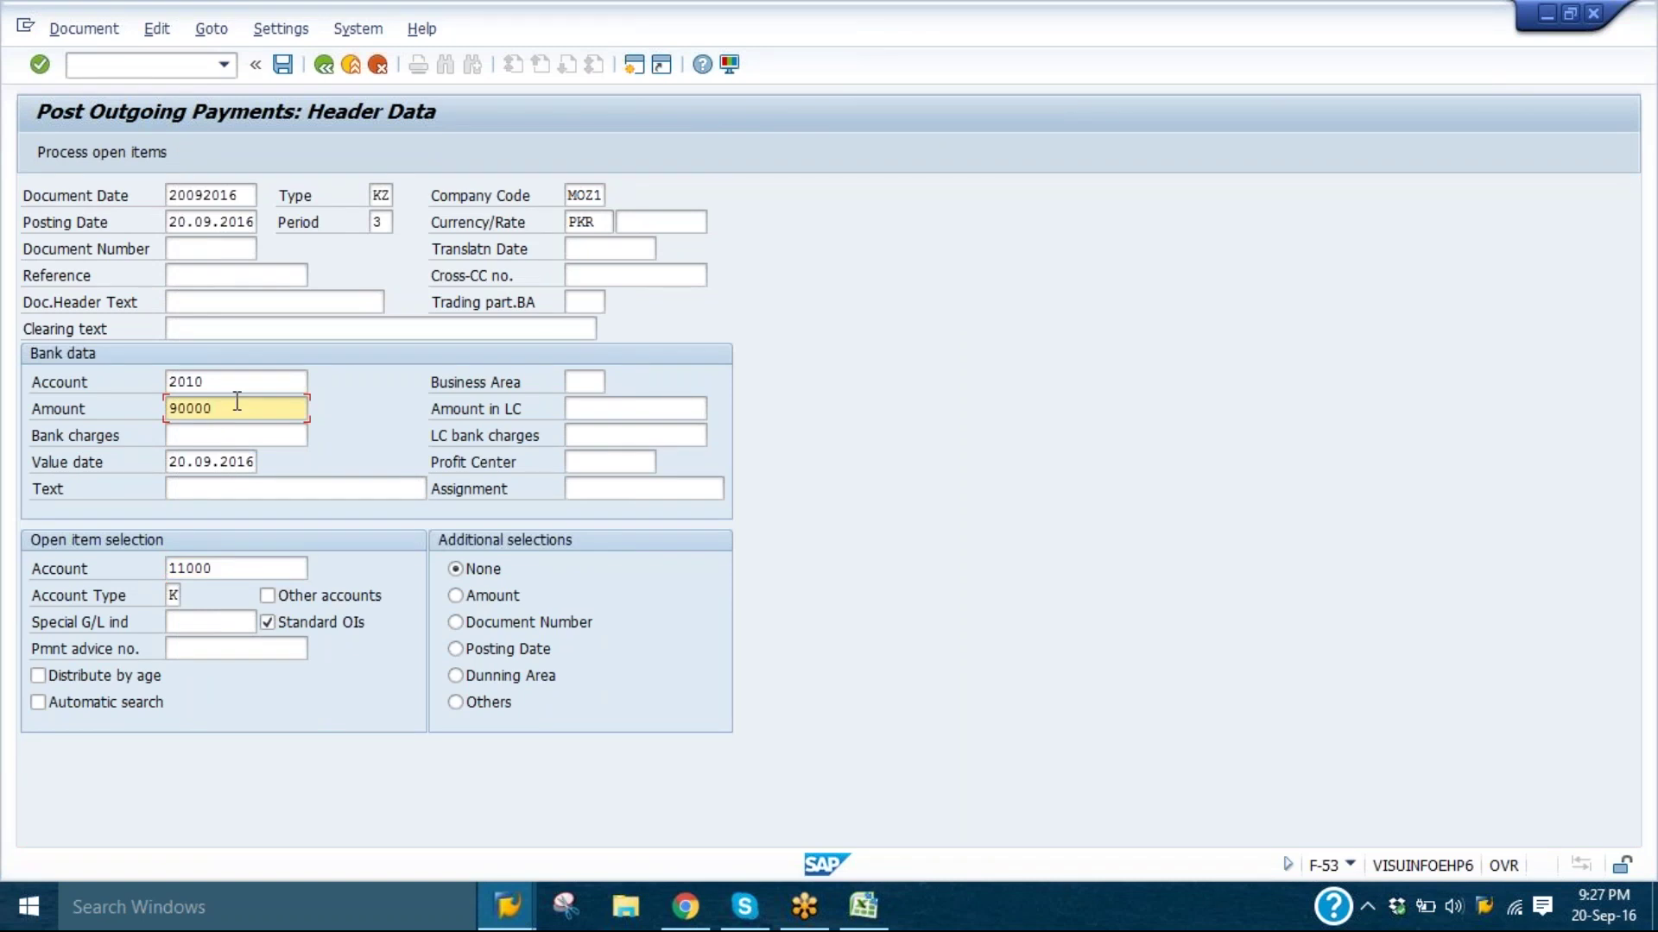
left_click(110, 164)
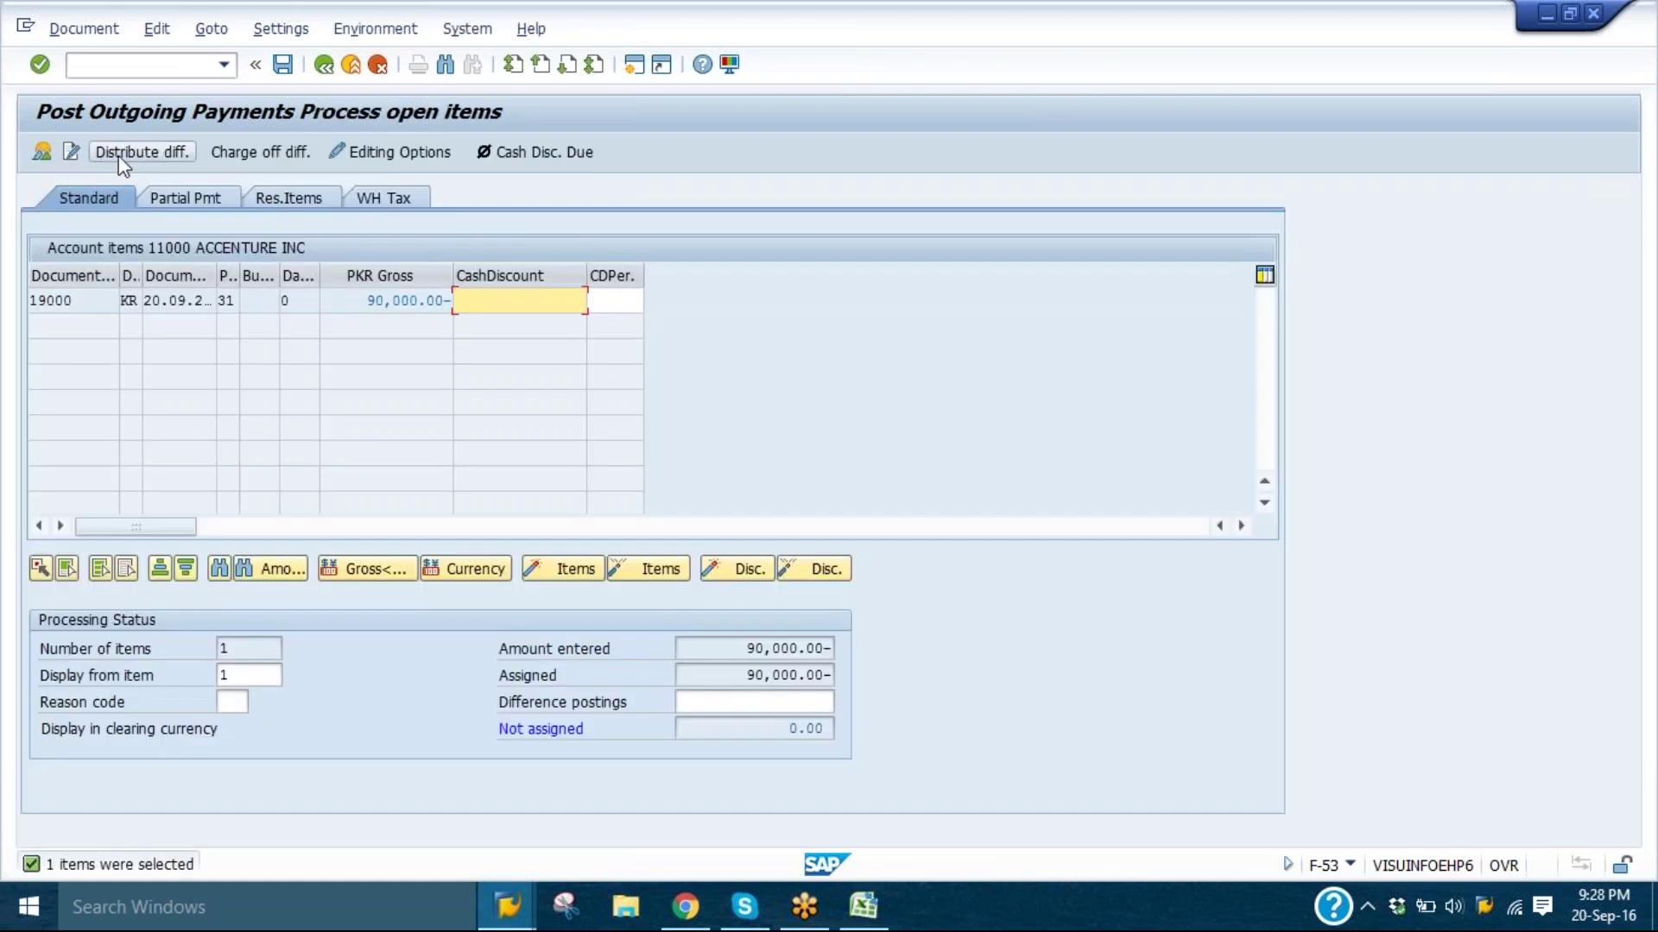
- Compare the open item's document number with the one in the vendor line item report, and return to the payment
left_click(76, 301)
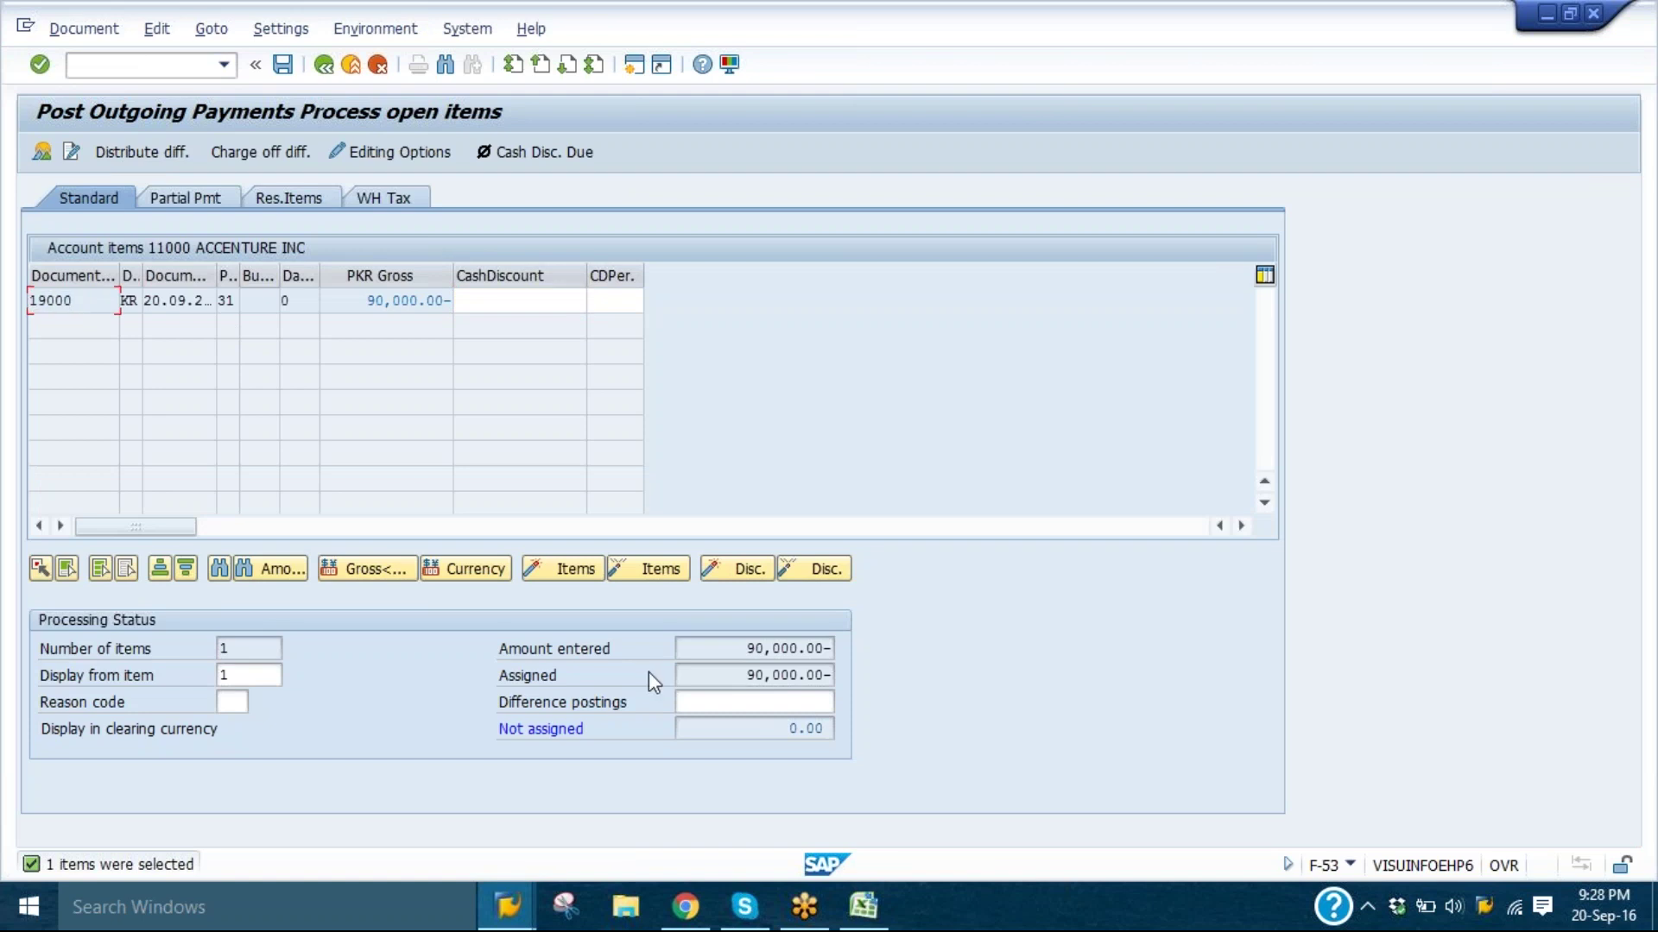
mouse_move(538, 921)
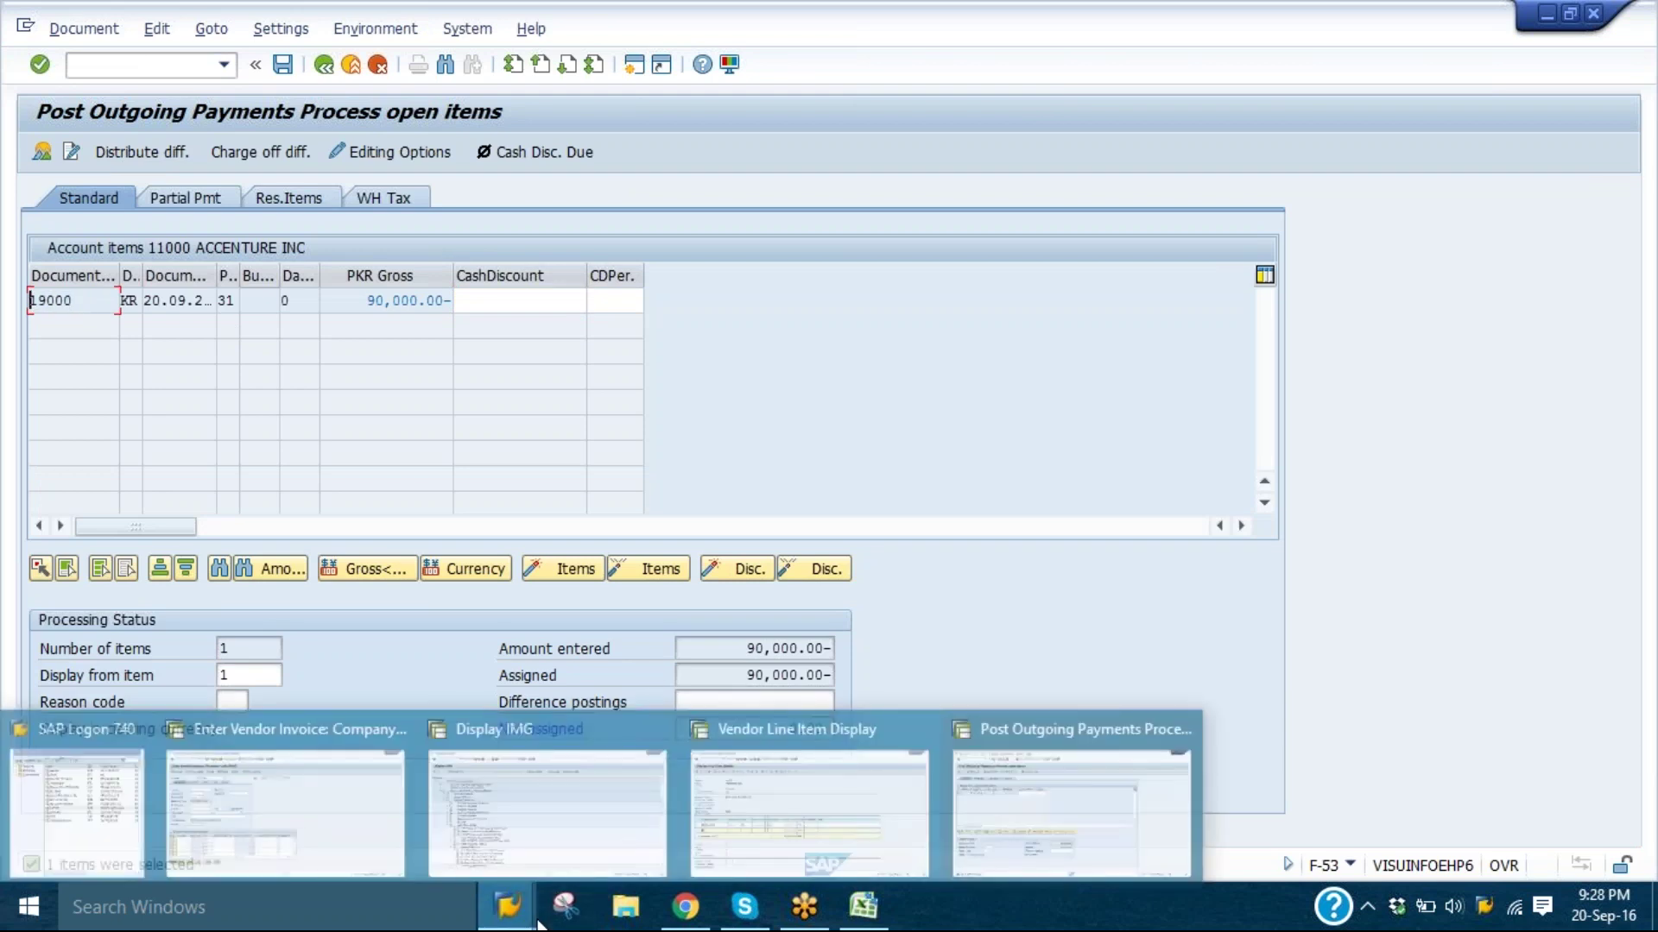
left_click(714, 792)
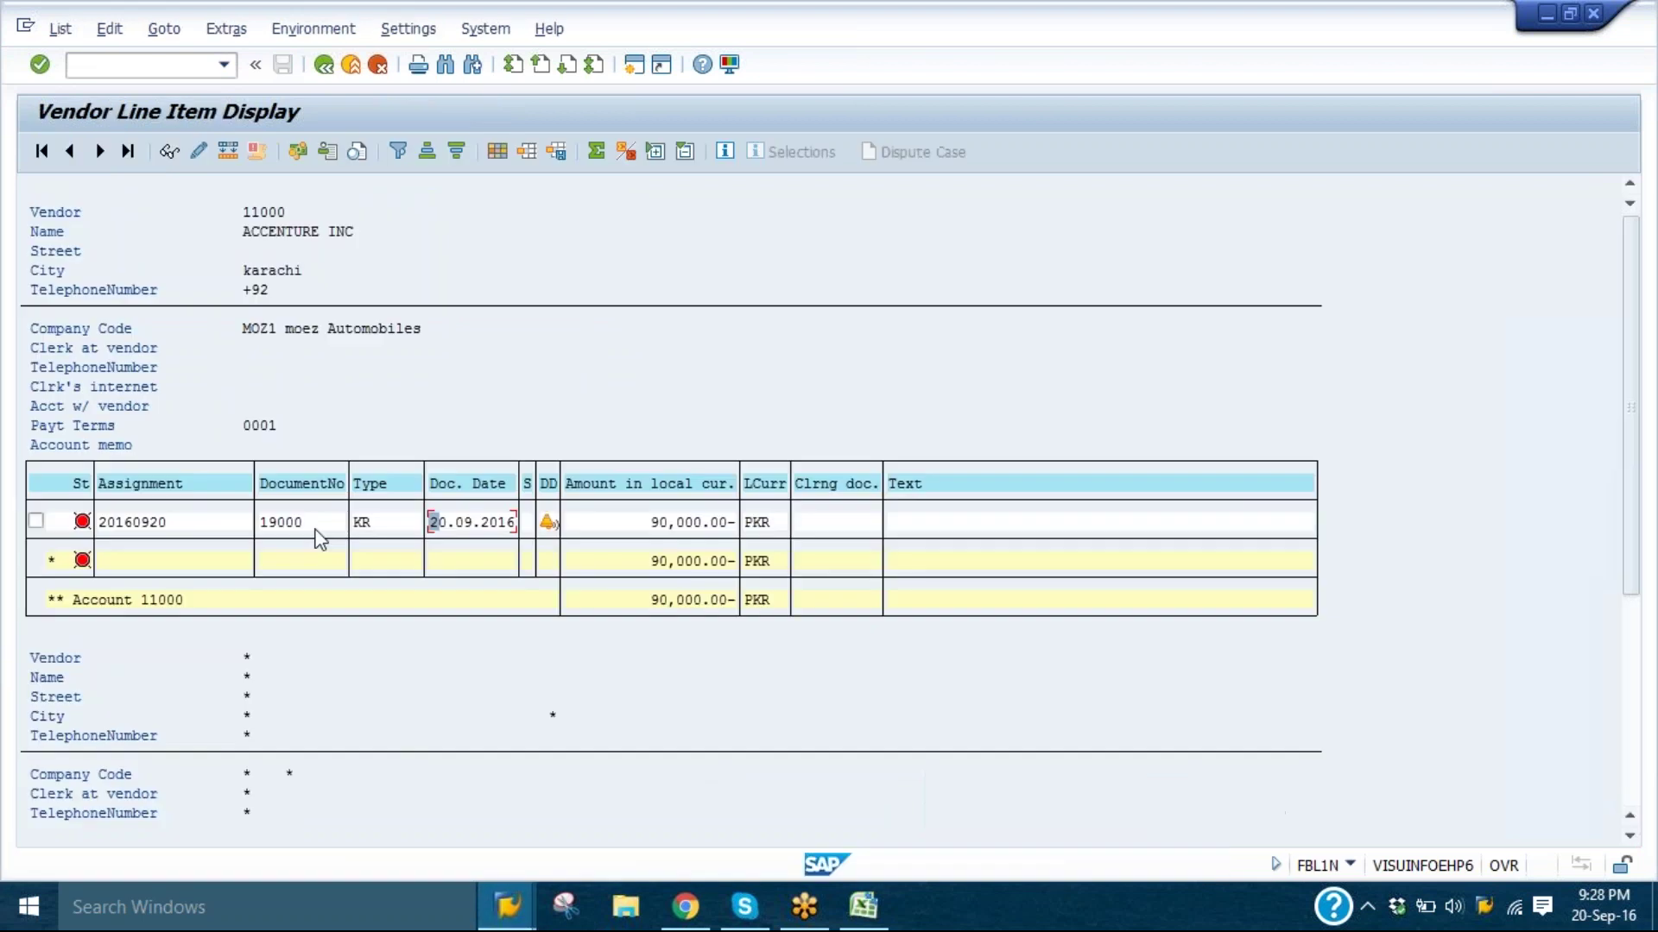
left_click(263, 531)
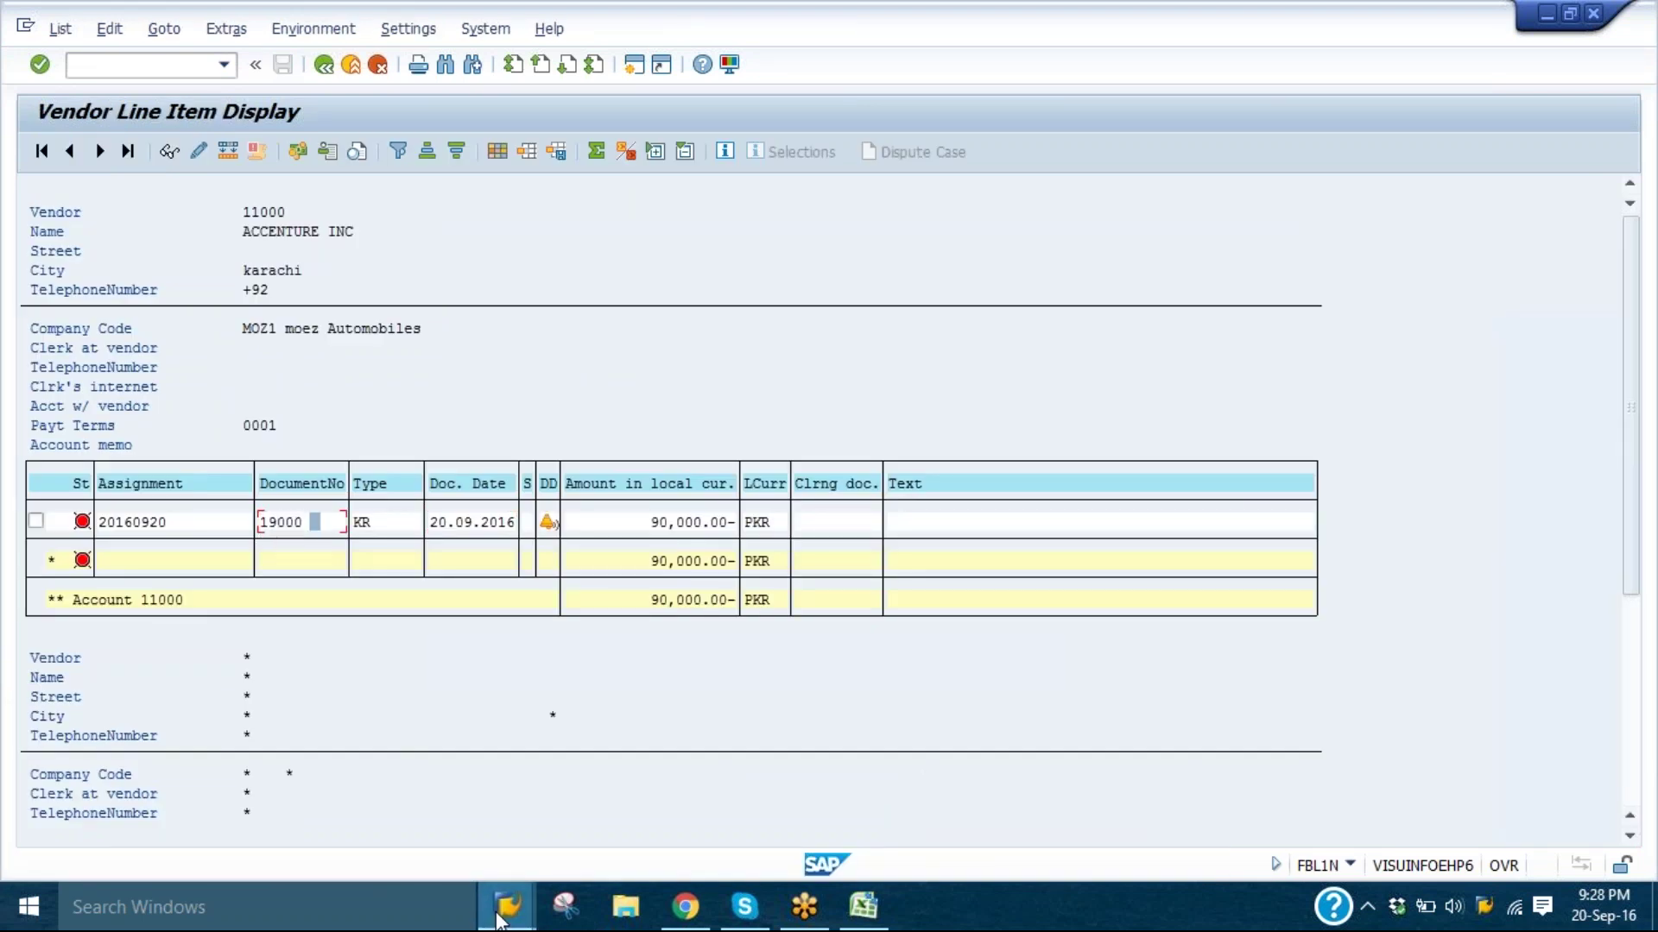
mouse_move(505, 911)
left_click(1091, 759)
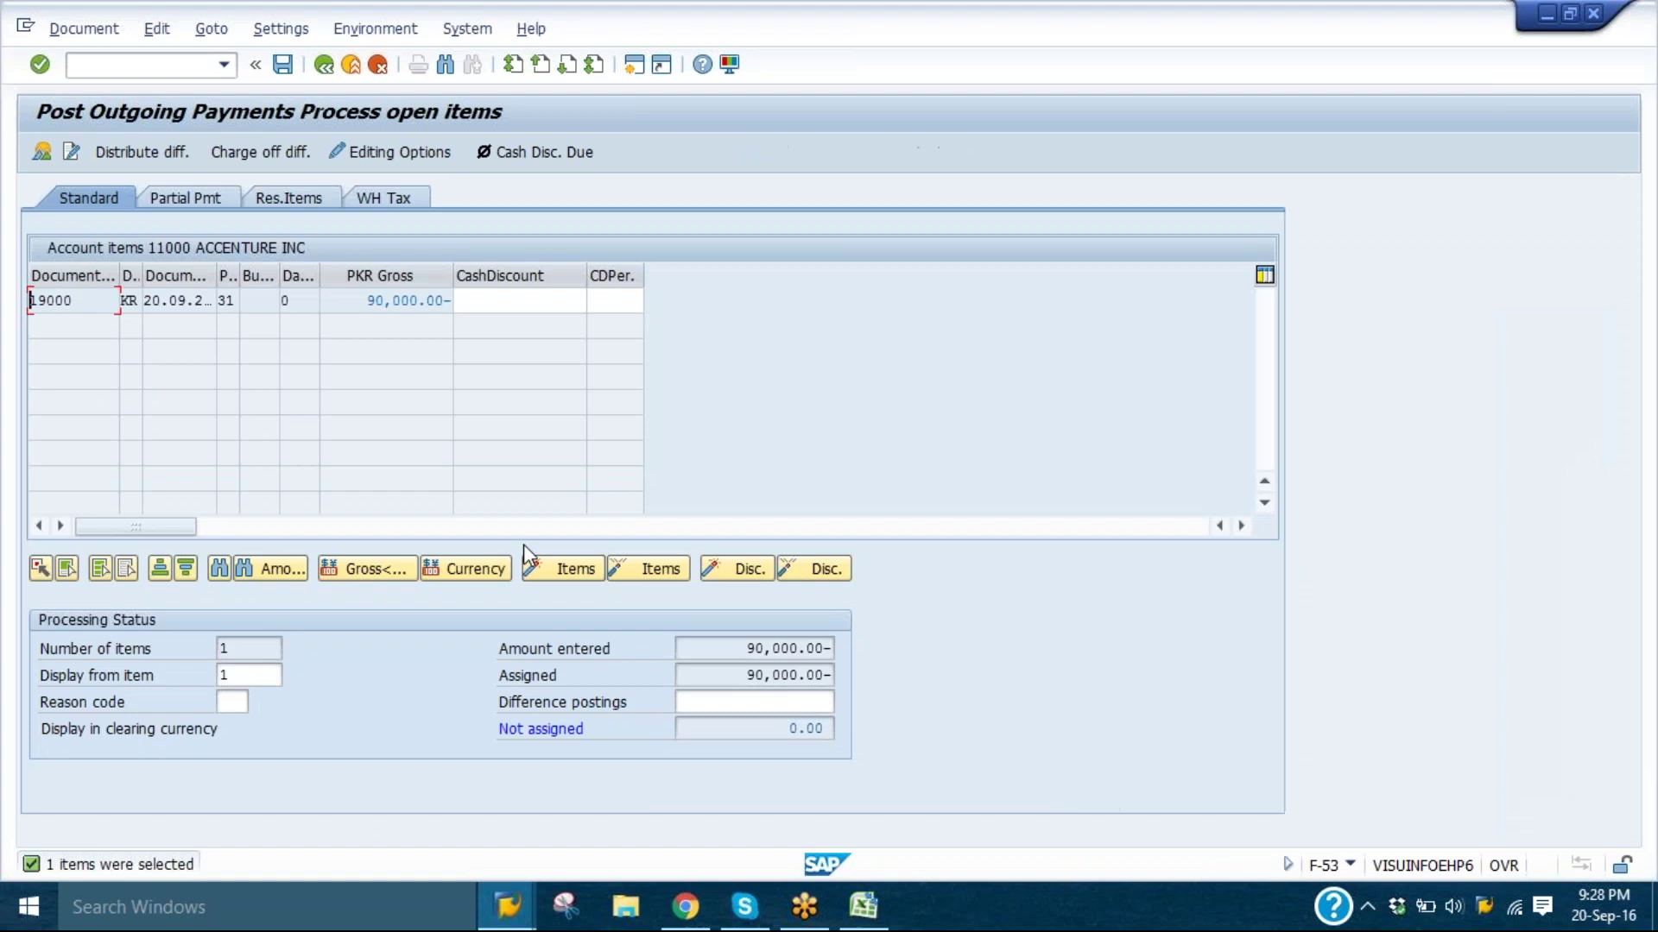
- Check the open item's PKR gross amount against the amount entered and the assigned amount in the processing status
left_click(377, 304)
left_click_drag(727, 649, 842, 654)
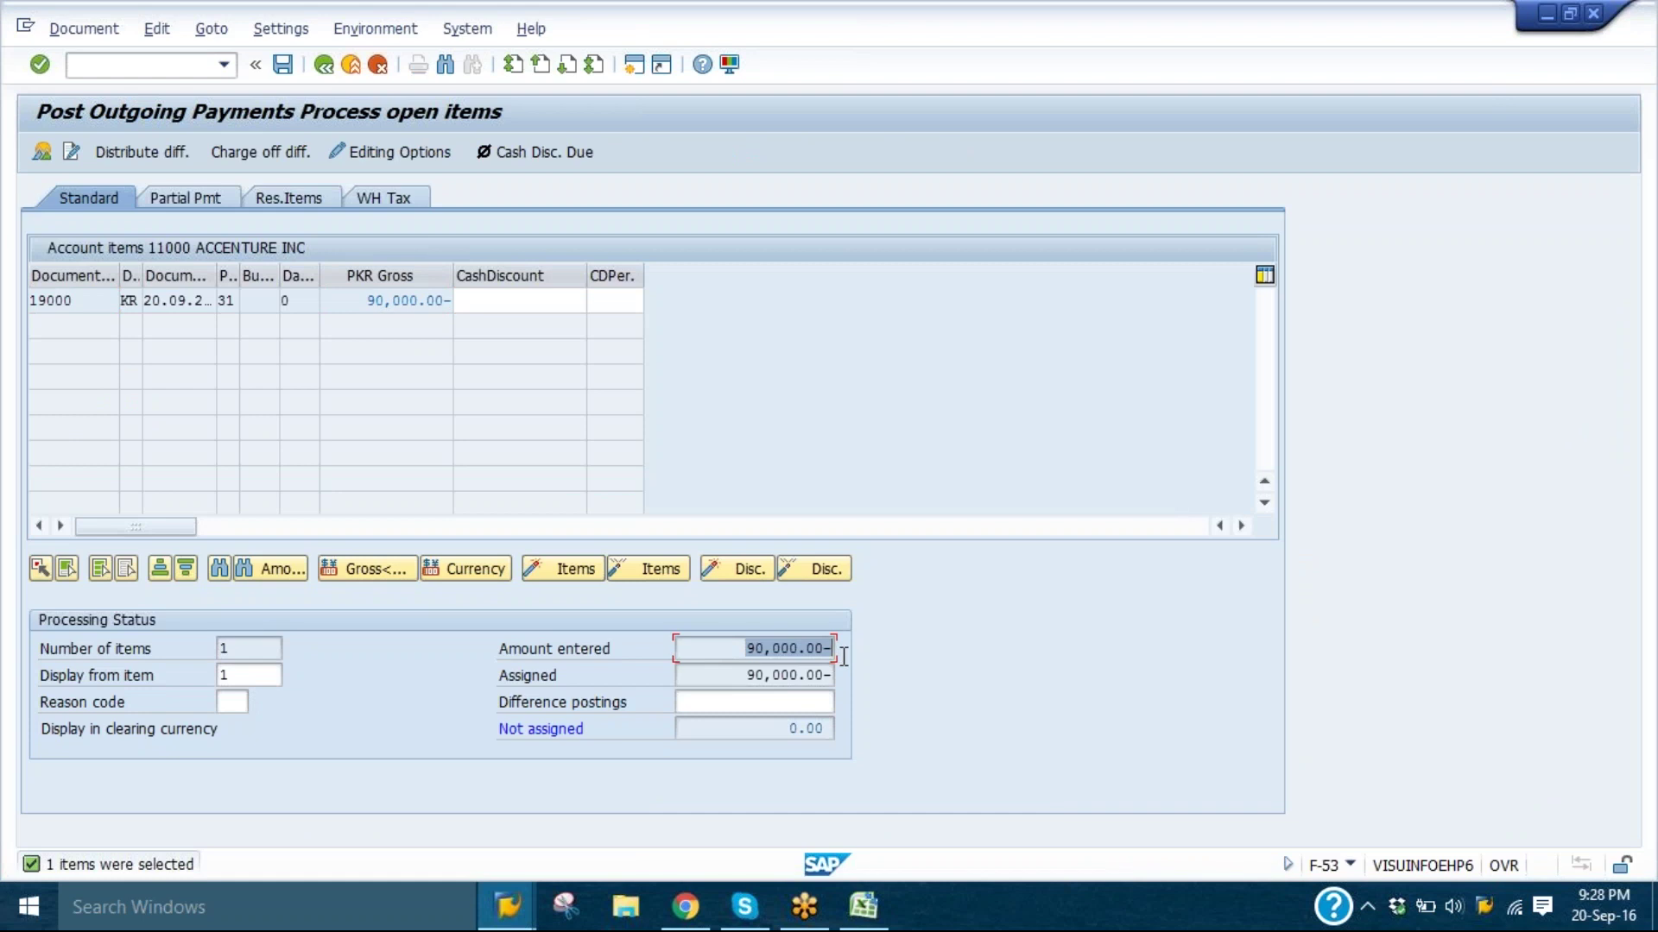
left_click(834, 675)
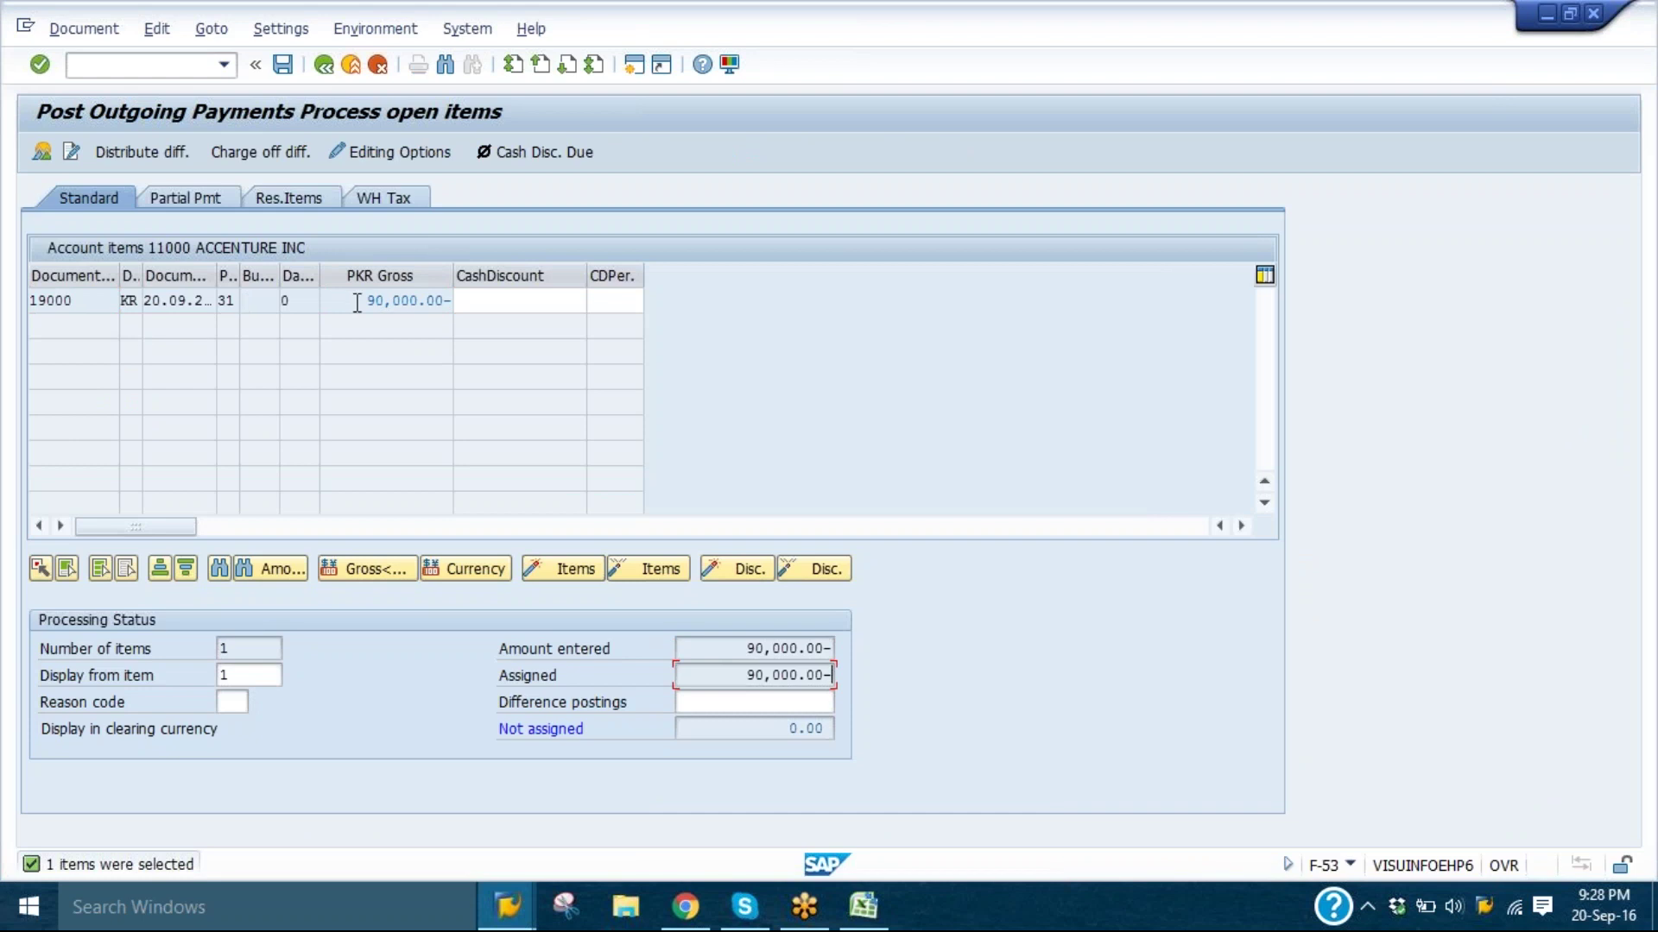
left_click_drag(360, 304, 474, 308)
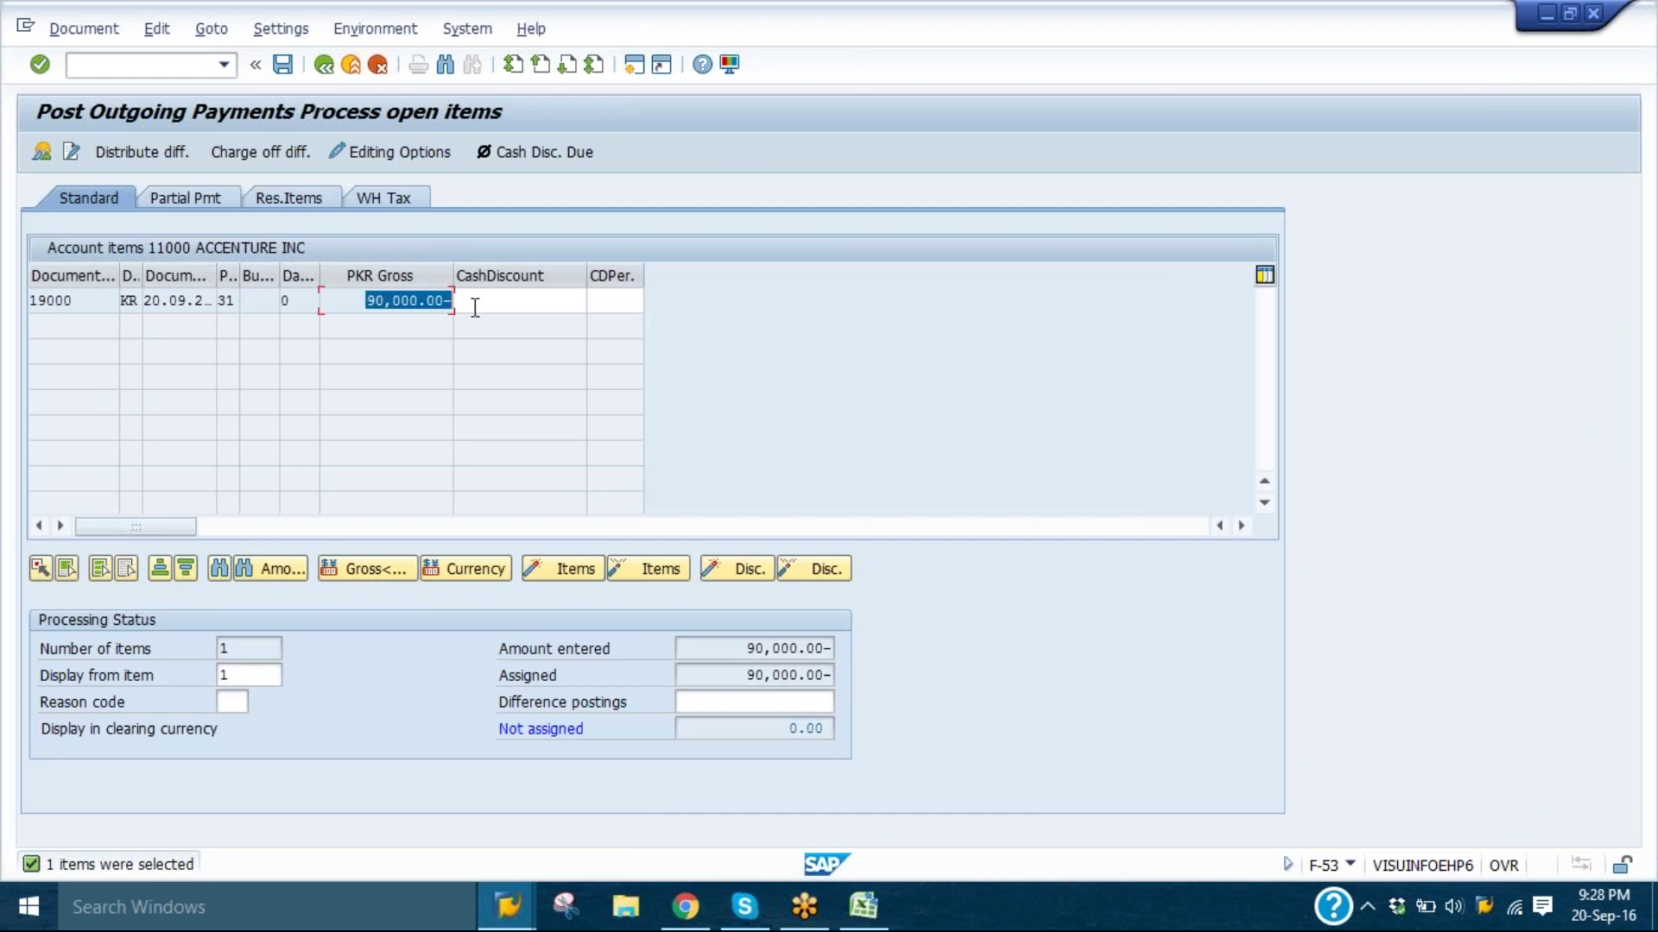
key("ctrl+c")
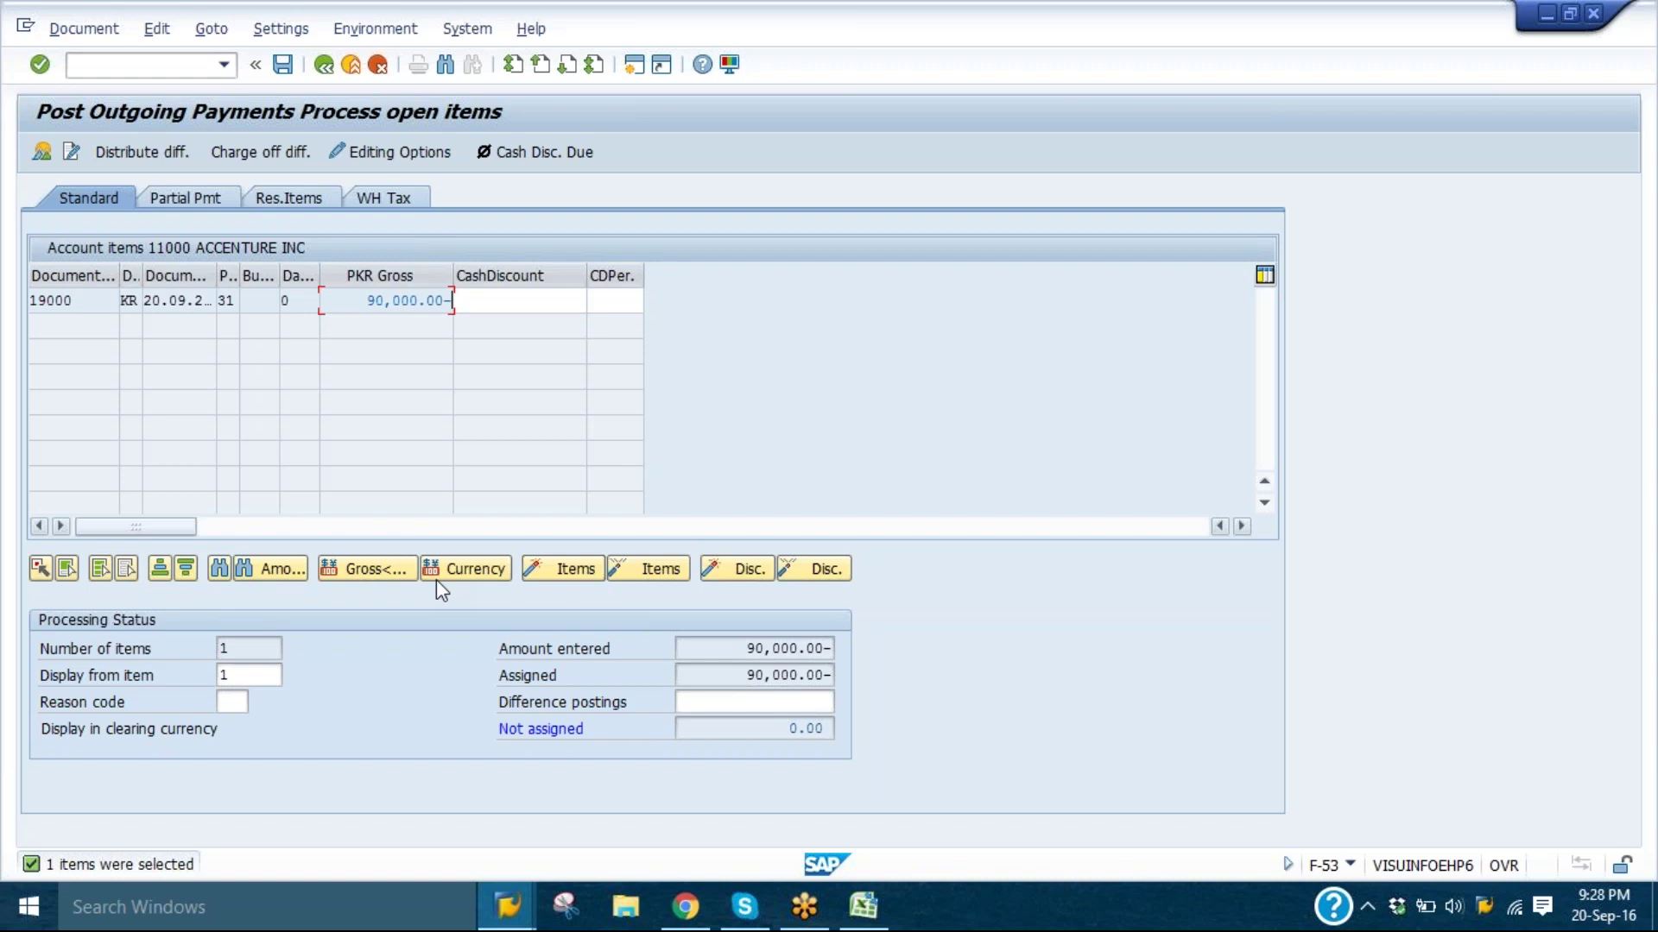
left_click_drag(730, 648, 837, 670)
double_click(837, 670)
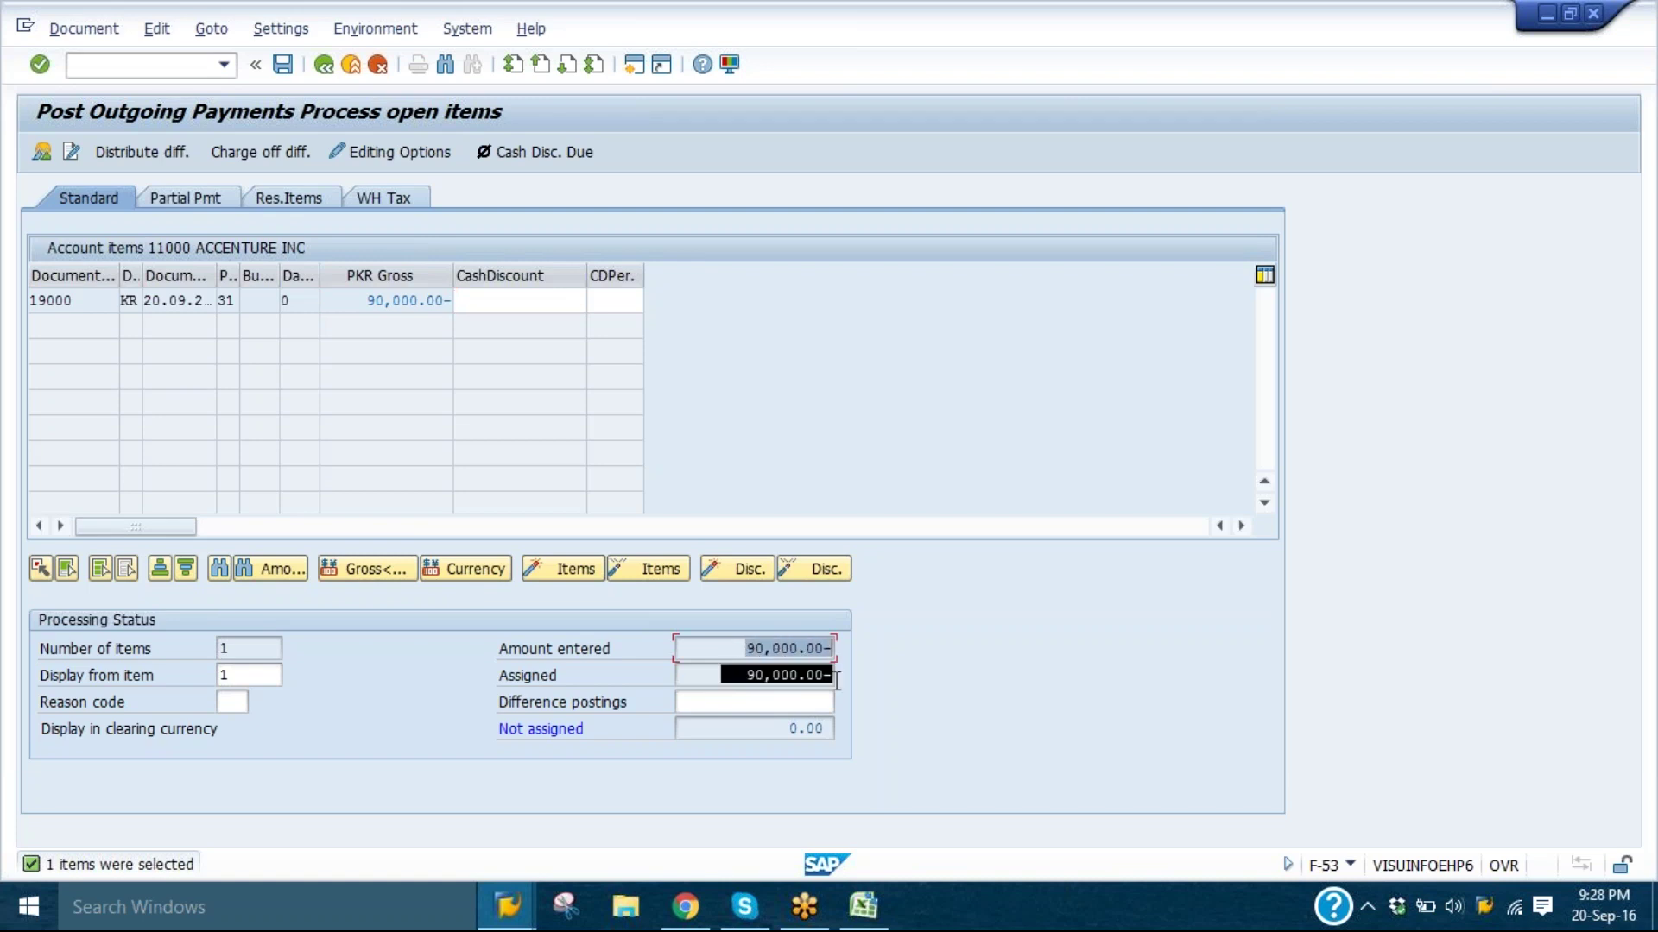
- Check the not assigned amount in the processing status of the open item
double_click(835, 730)
left_click(834, 731)
left_click(835, 731)
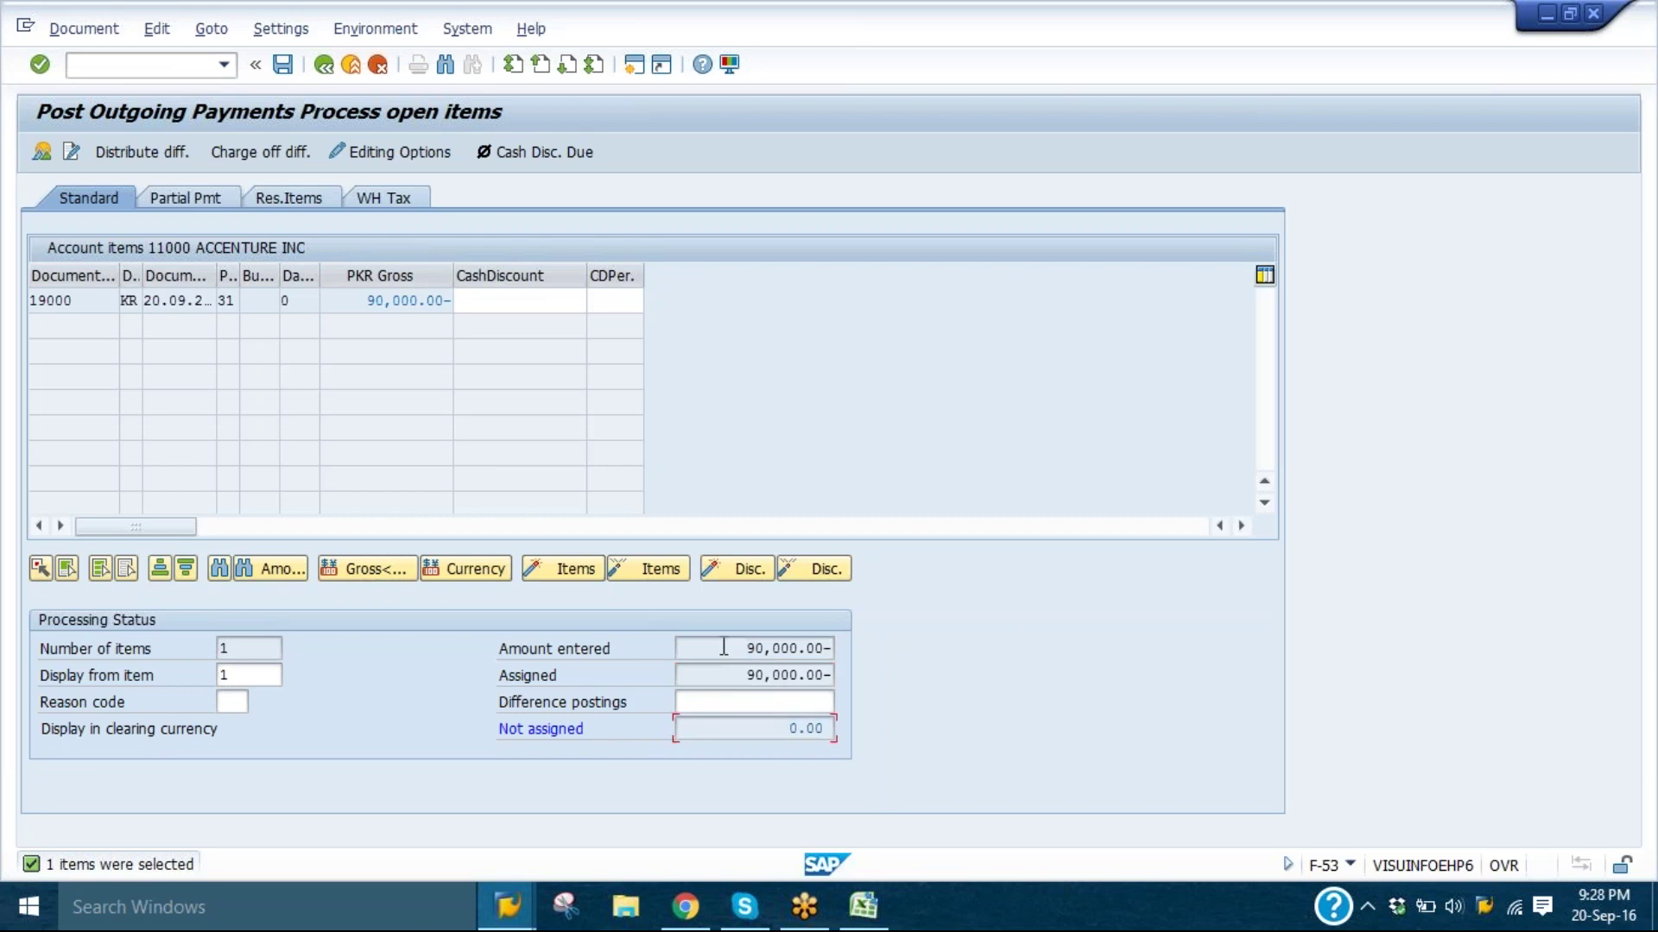
- Enter a cash discount of 1500 on the ACCENTURE INC open item
left_click(624, 296)
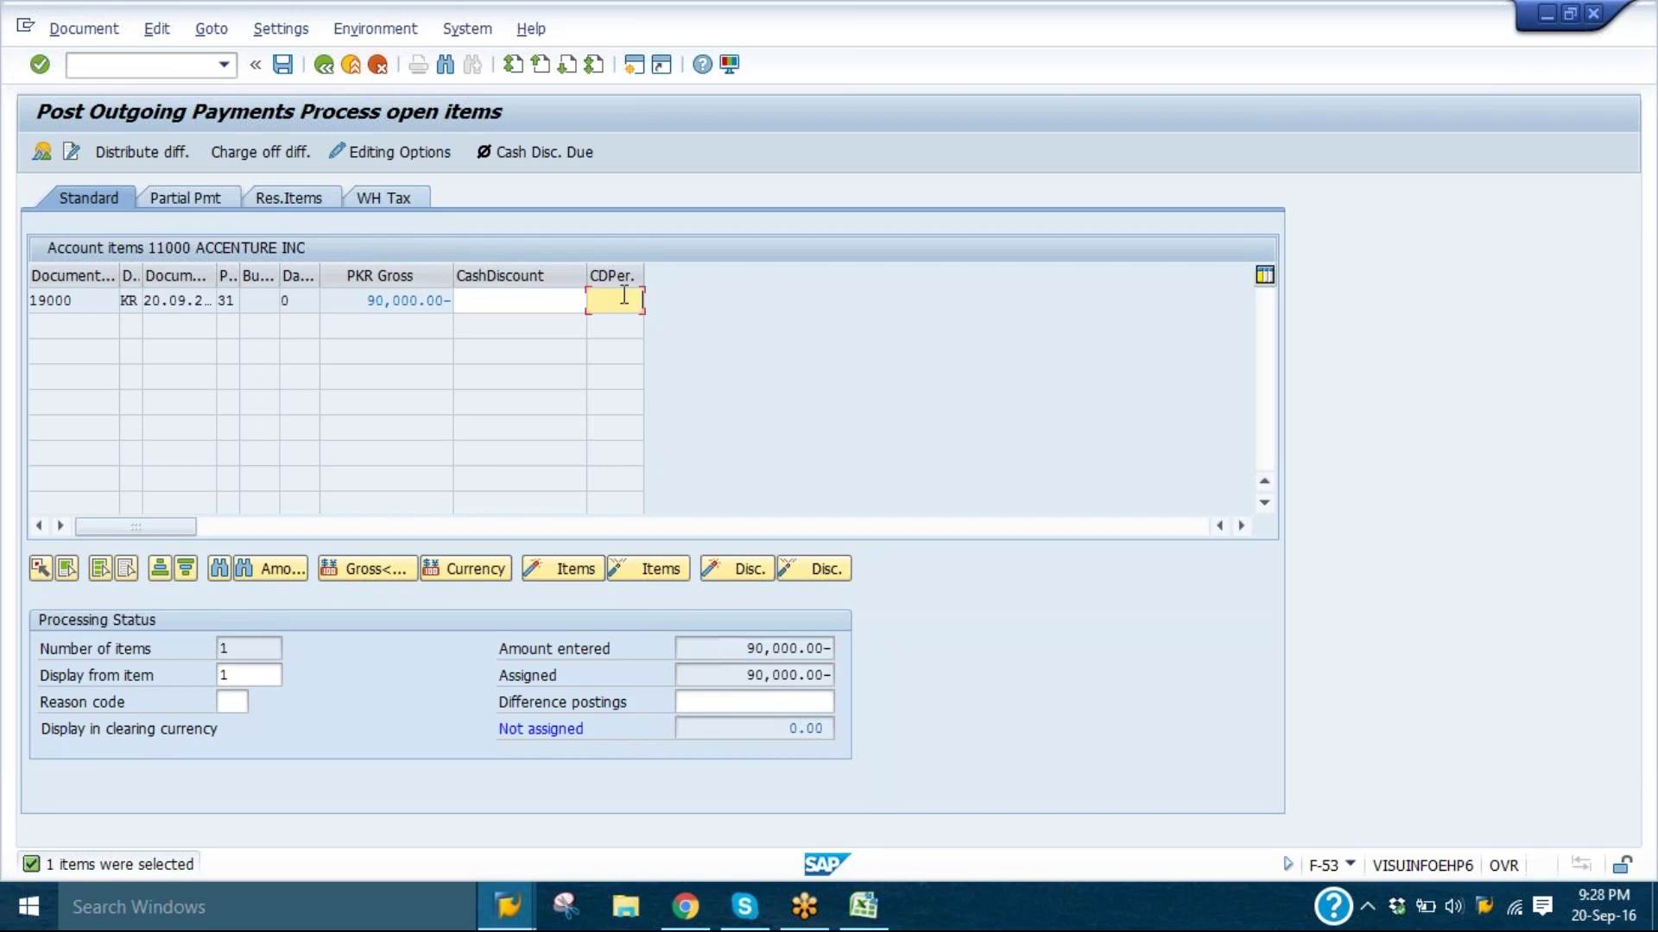
left_click(505, 298)
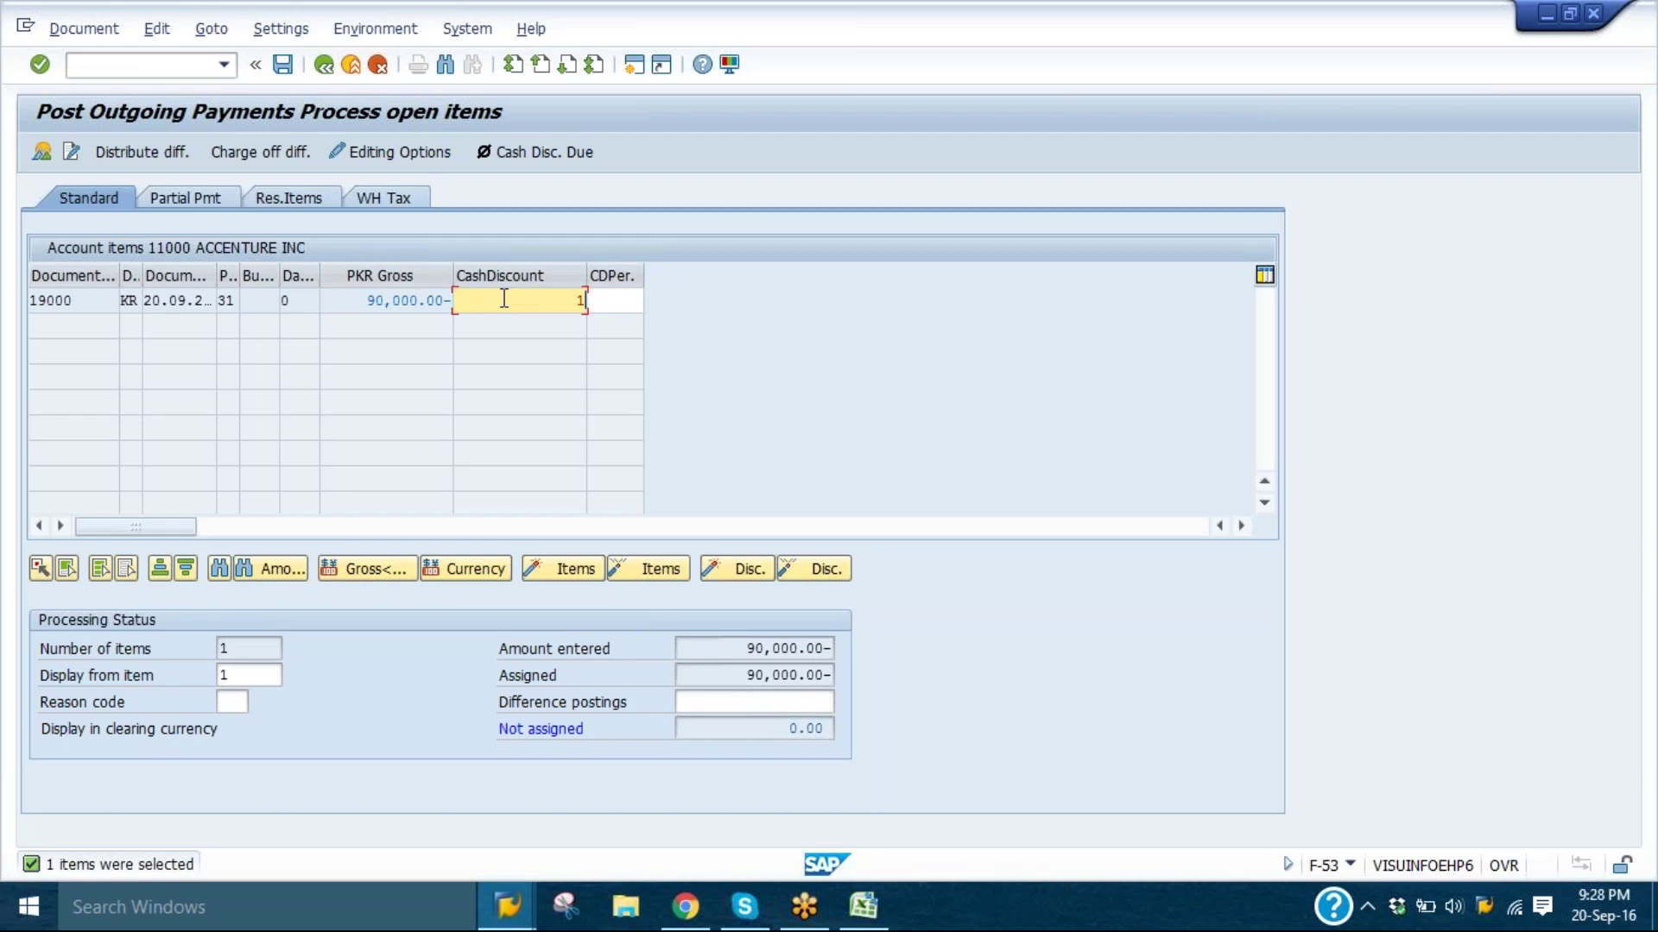
type("1500")
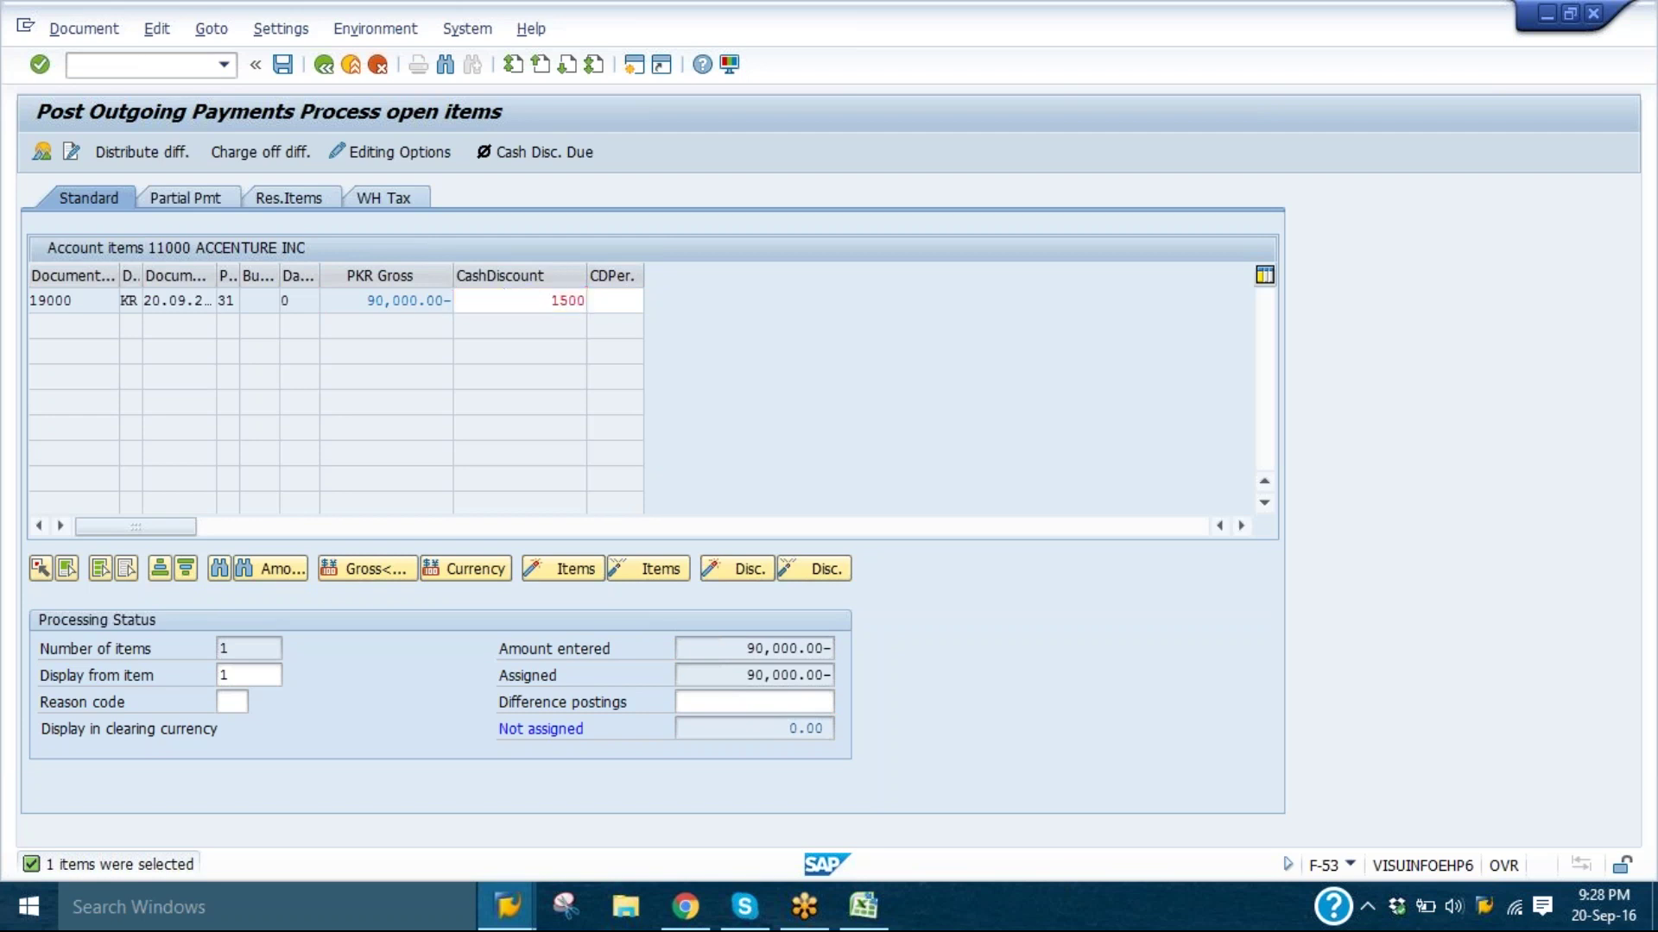
key("Return")
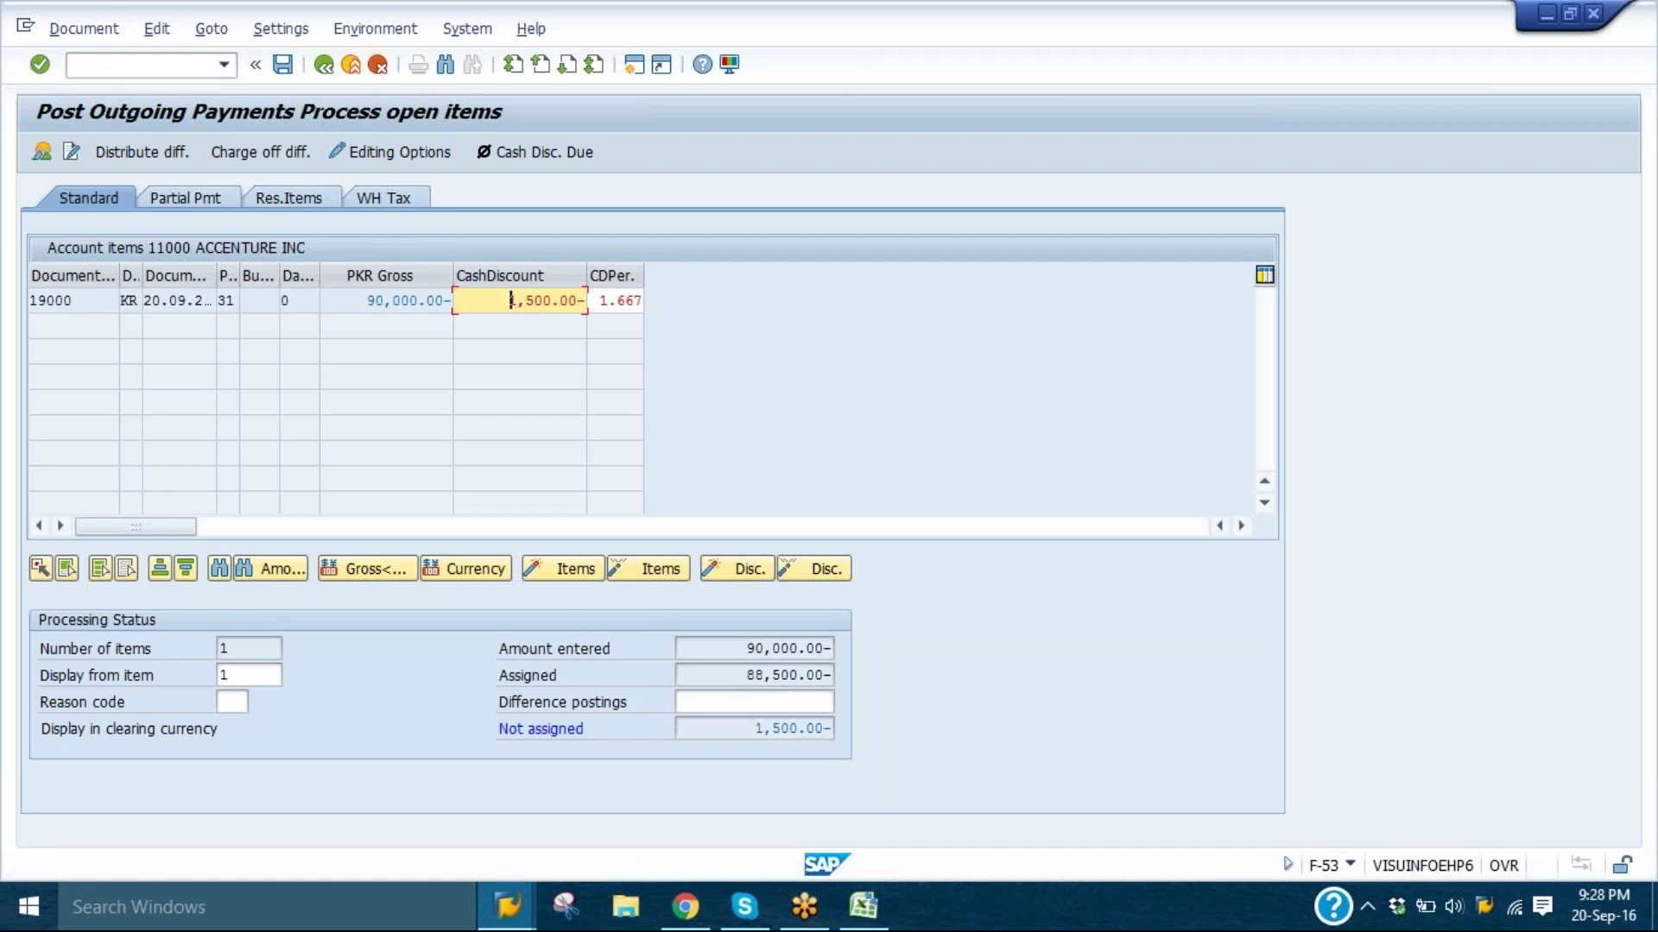
- Clear the cash discount amount and its percentage from the open item
key("Delete")
key("Delete")
key("Delete")
key("Delete")
key("Delete")
key("Delete")
key("Delete")
key("Delete")
key("Delete")
key("Tab")
key("Delete")
key("Delete")
key("Delete")
key("Delete")
key("Delete")
key("Return")
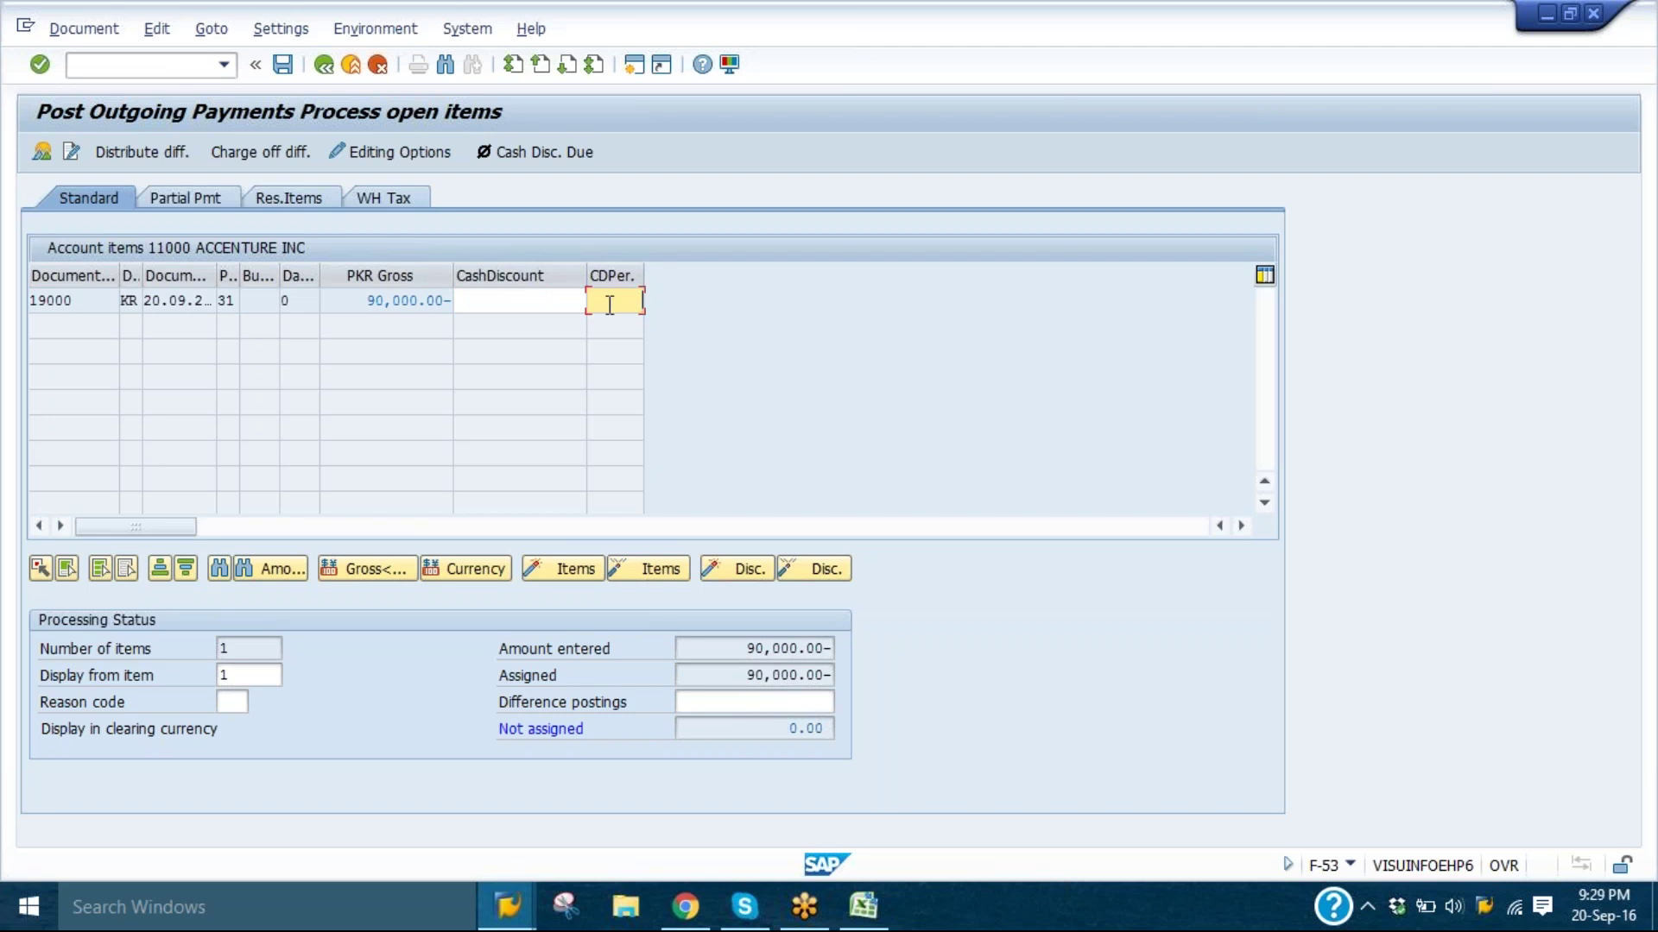
- Try a cash discount of 5 percent on the open item, and remove the discount percentage and amount again
type("5")
key("Return")
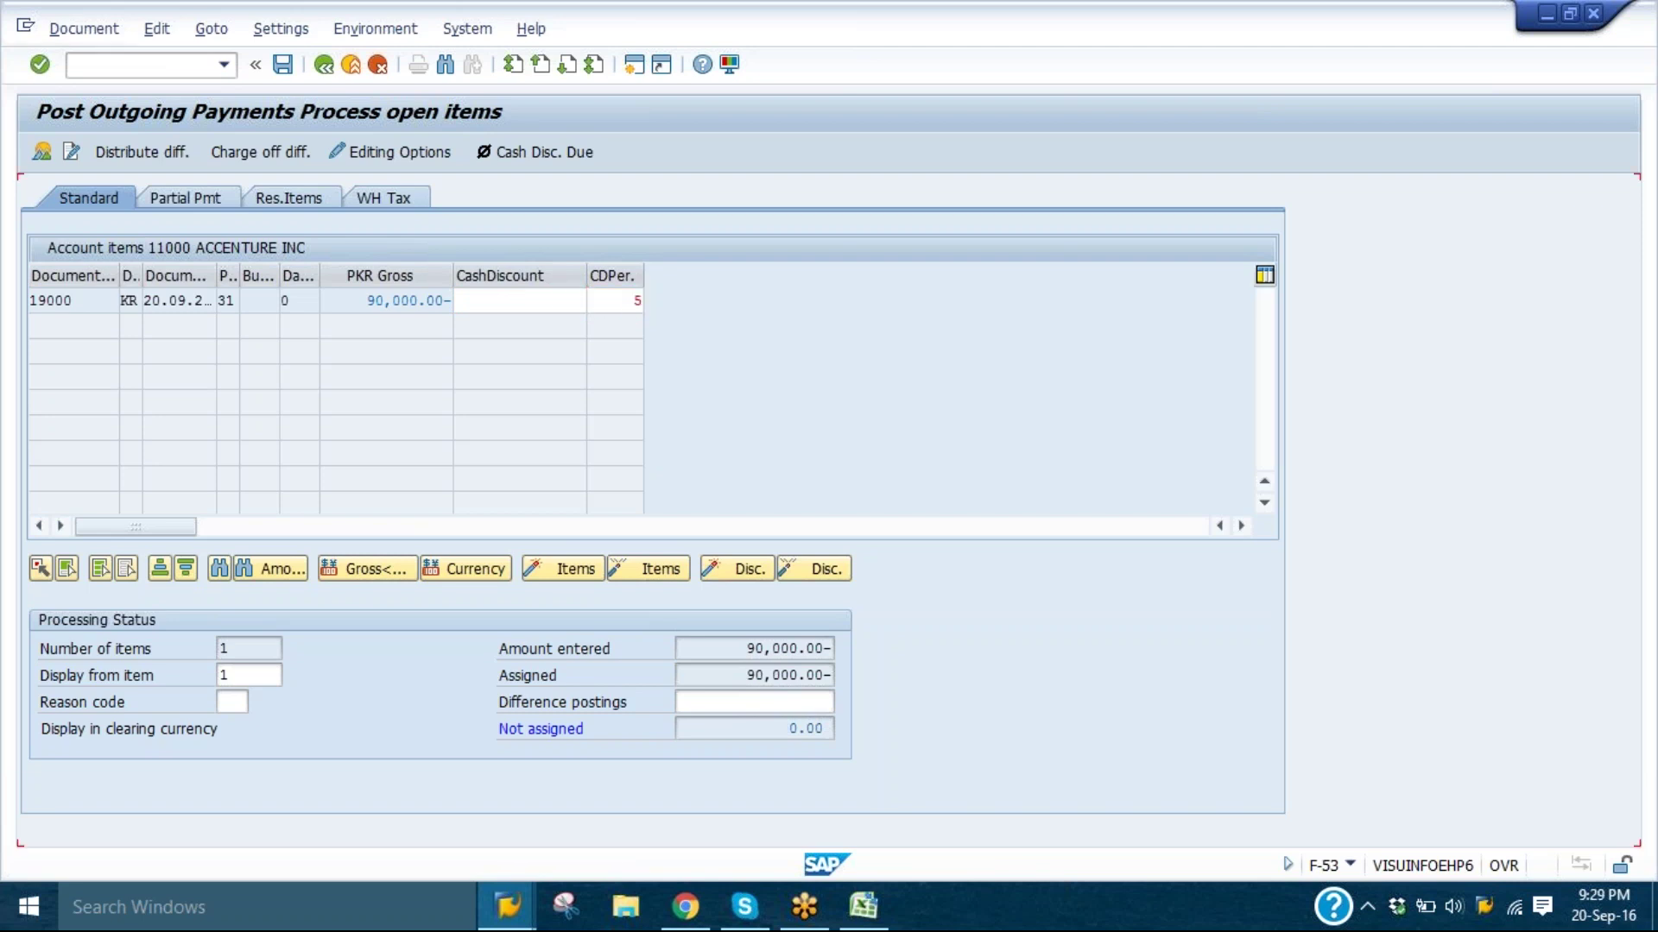
left_click_drag(601, 301, 642, 300)
key("BackSpace")
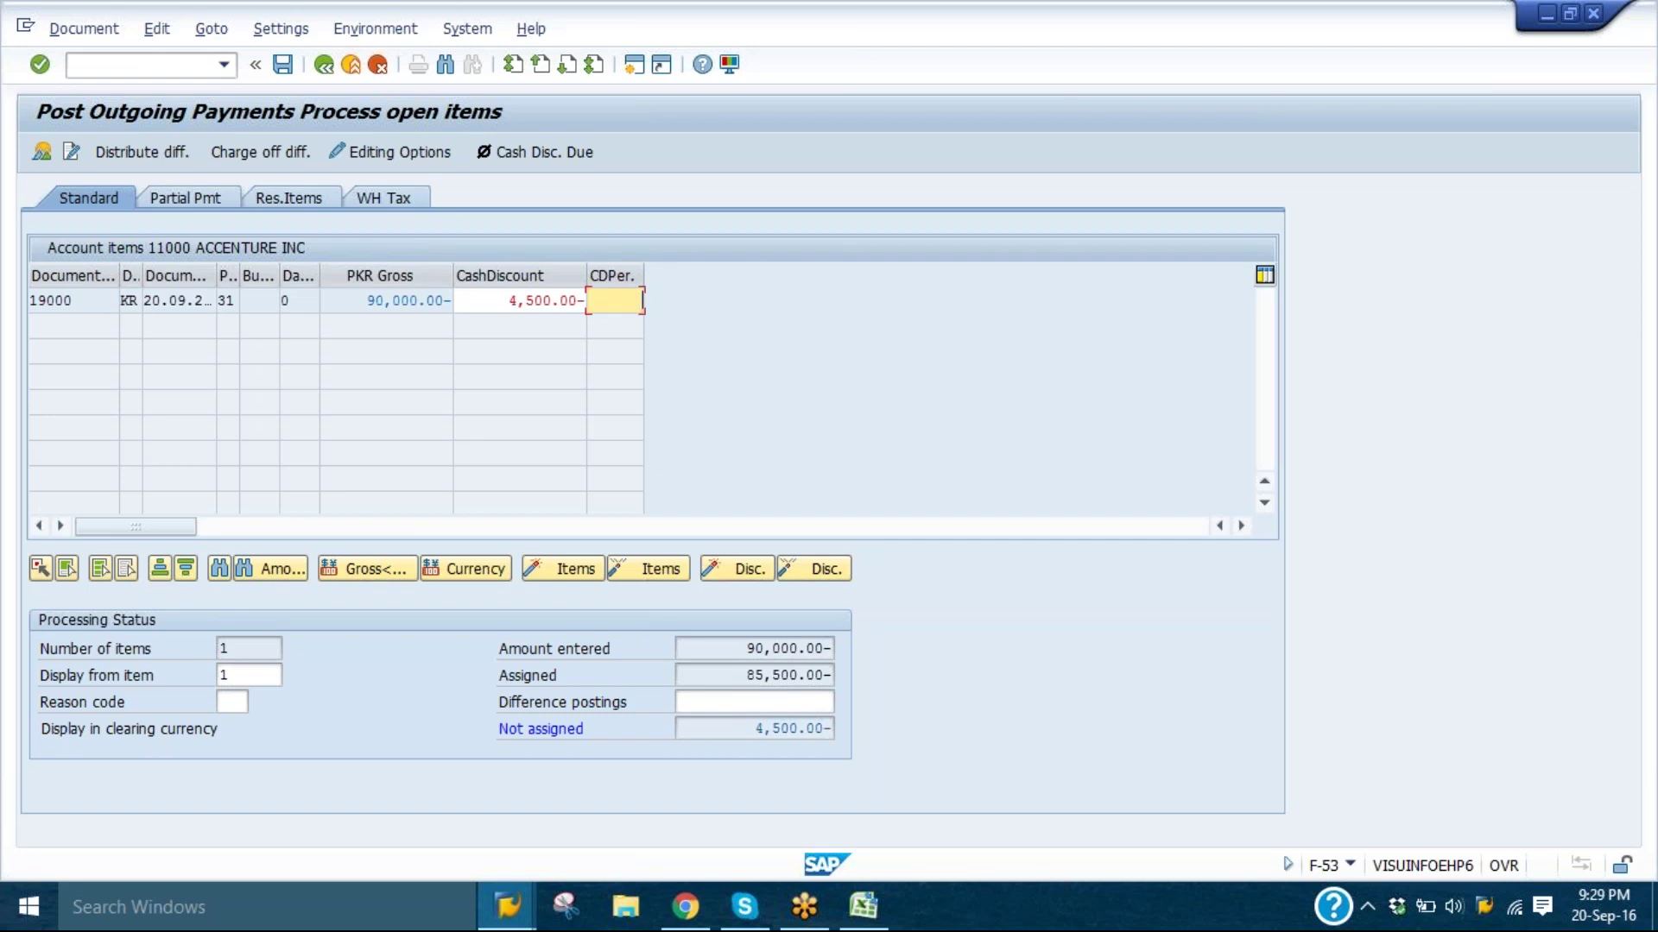
key("shift+Tab")
key("BackSpace")
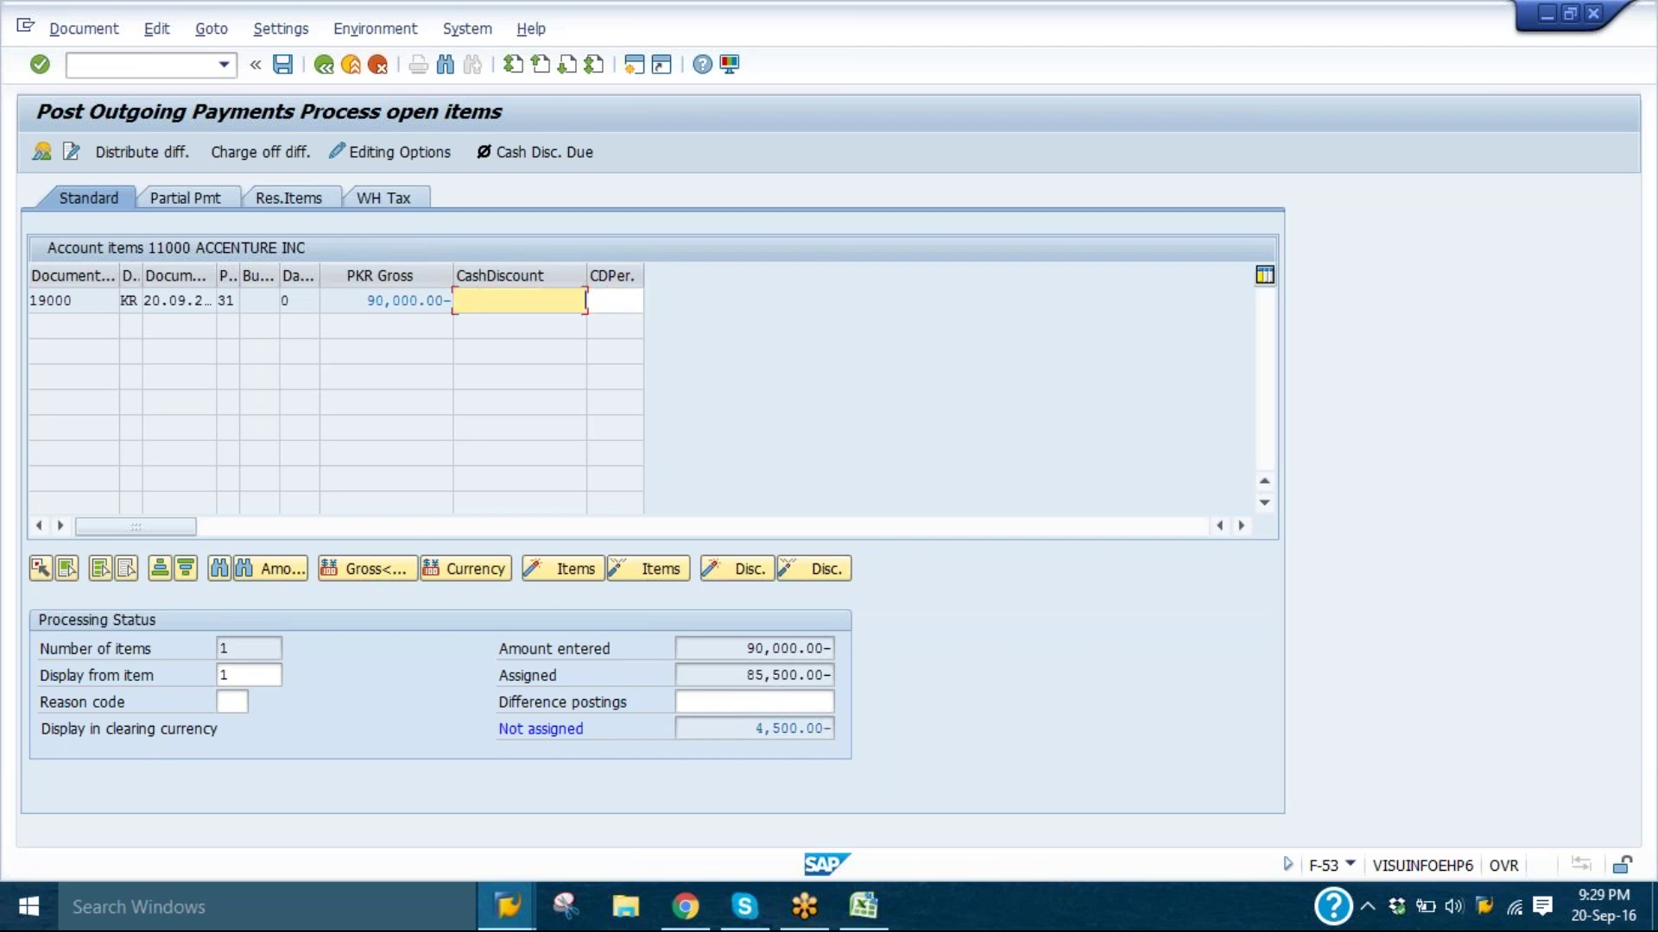
key("Return")
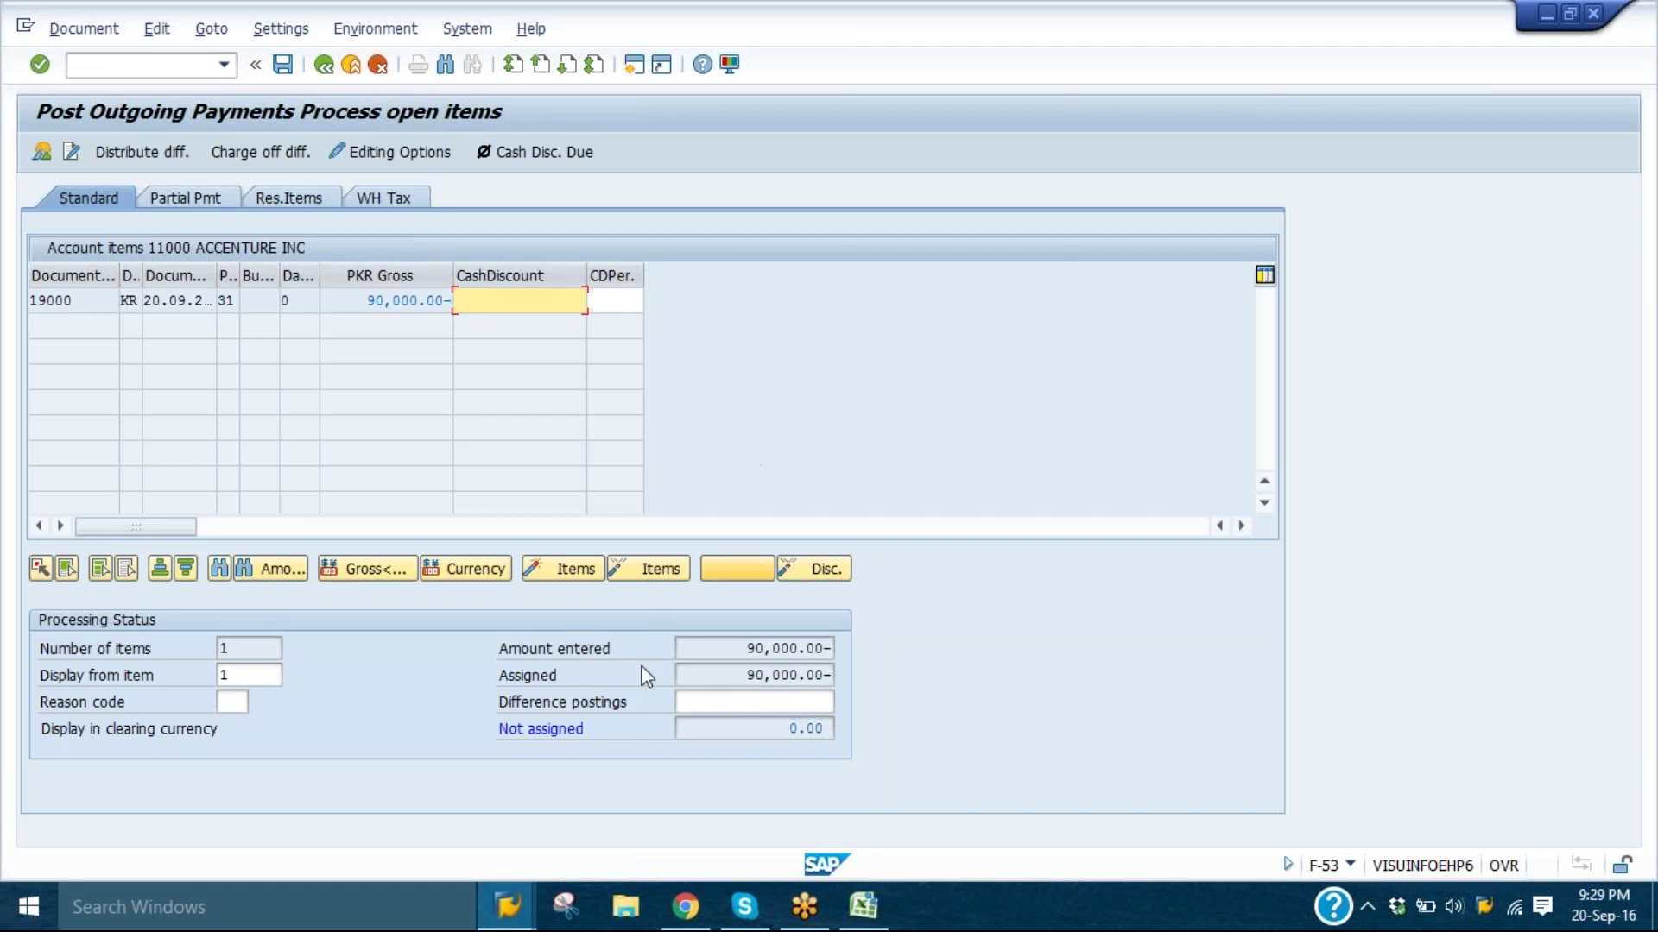
- Compare the amount entered with the assigned and not assigned amounts in the processing status
left_click_drag(498, 649, 559, 649)
left_click_drag(663, 654, 498, 628)
left_click(817, 732)
left_click(832, 730)
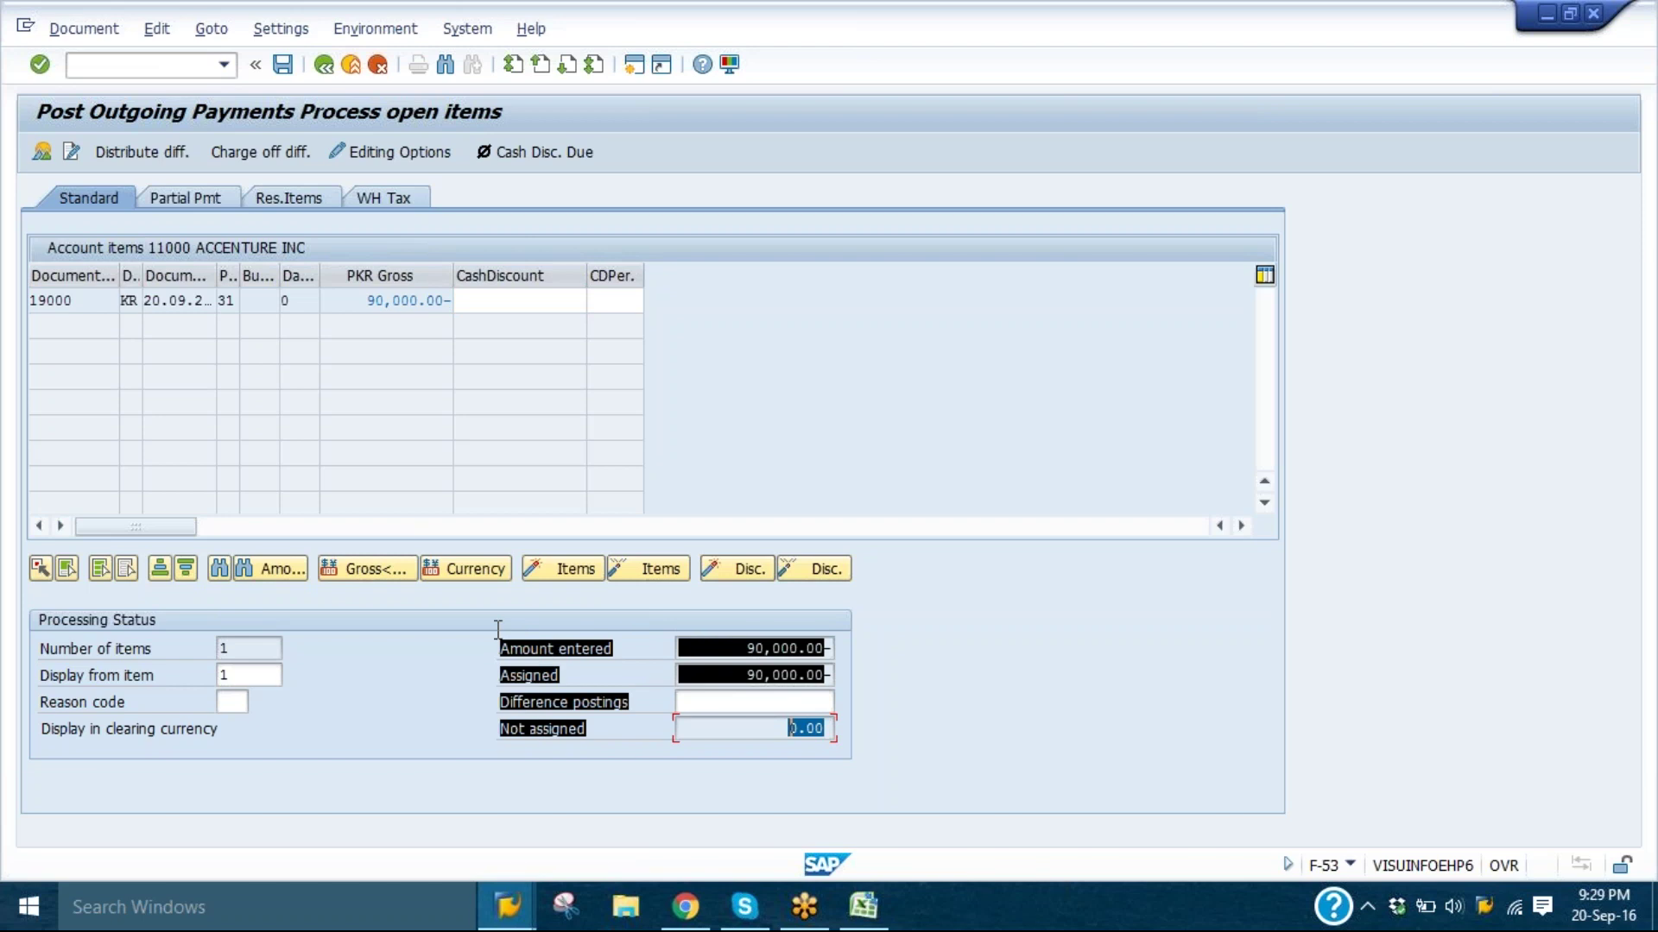
key("ctrl+c")
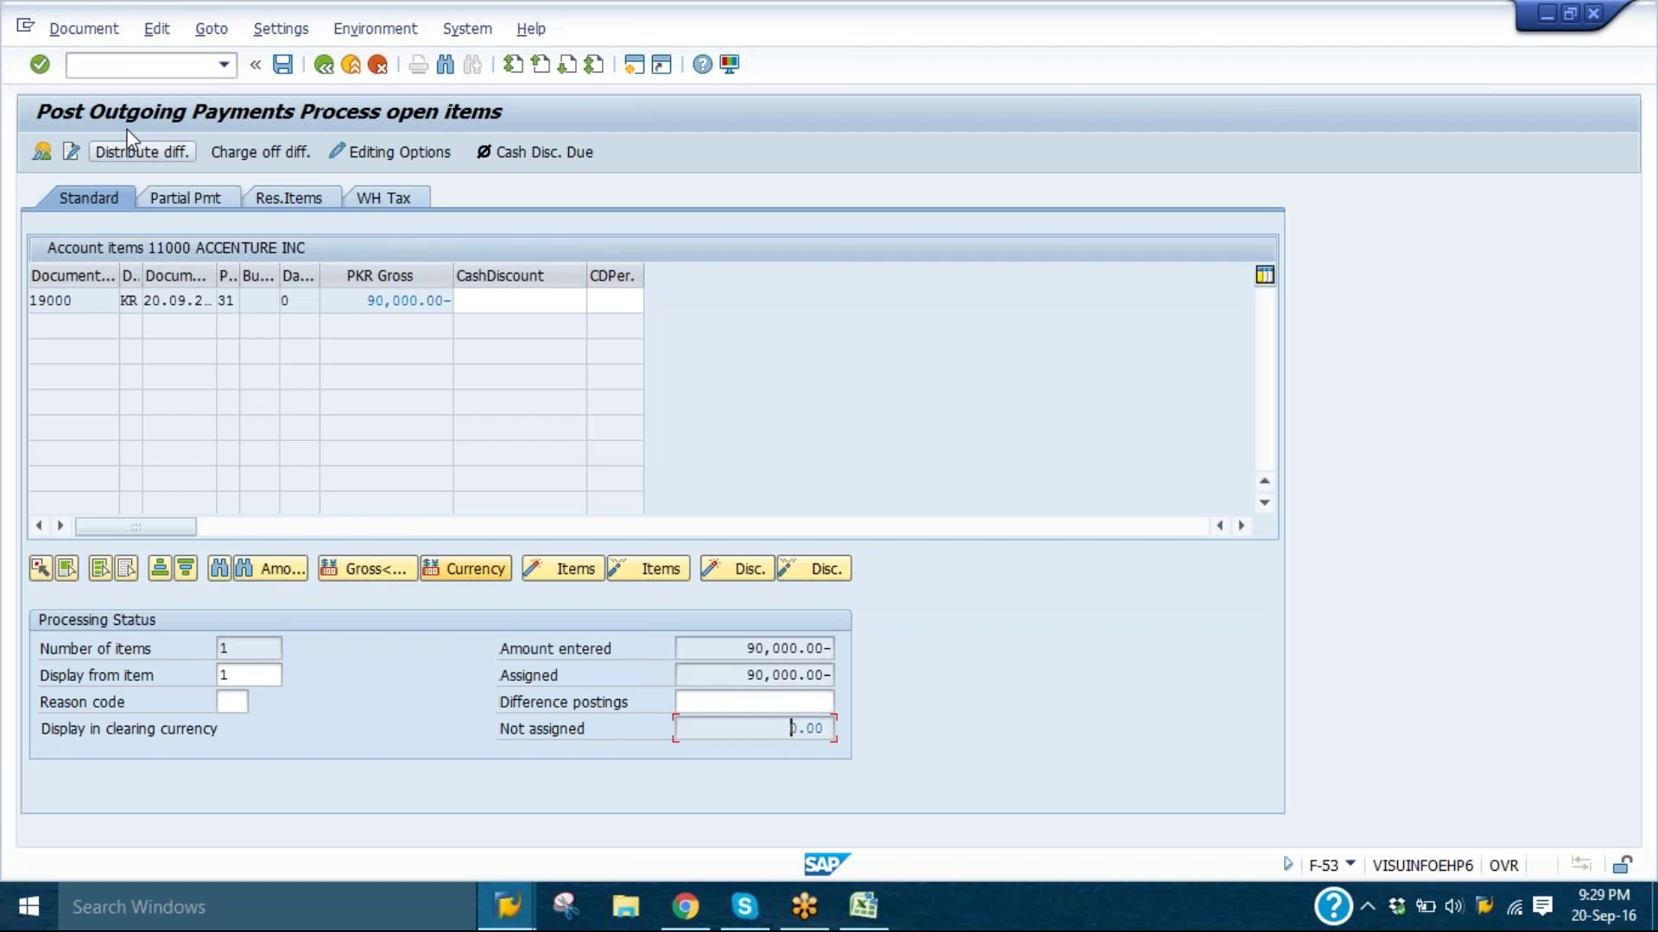
- Simulate the outgoing payment document and post it
left_click(98, 38)
left_click(112, 75)
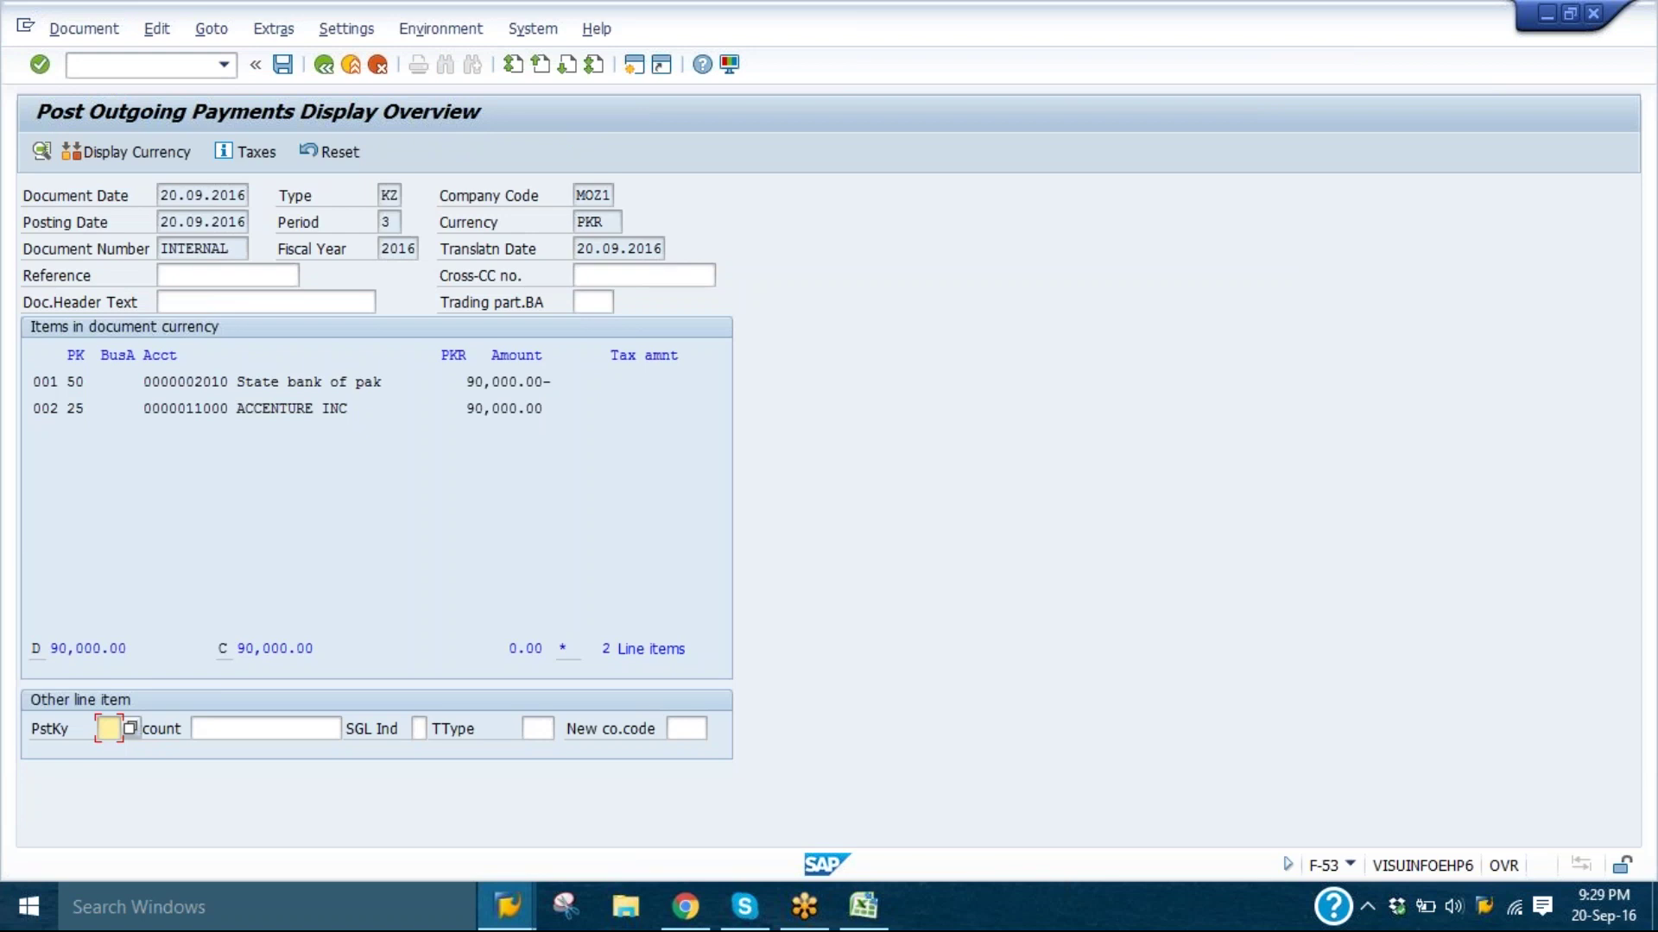
left_click(285, 65)
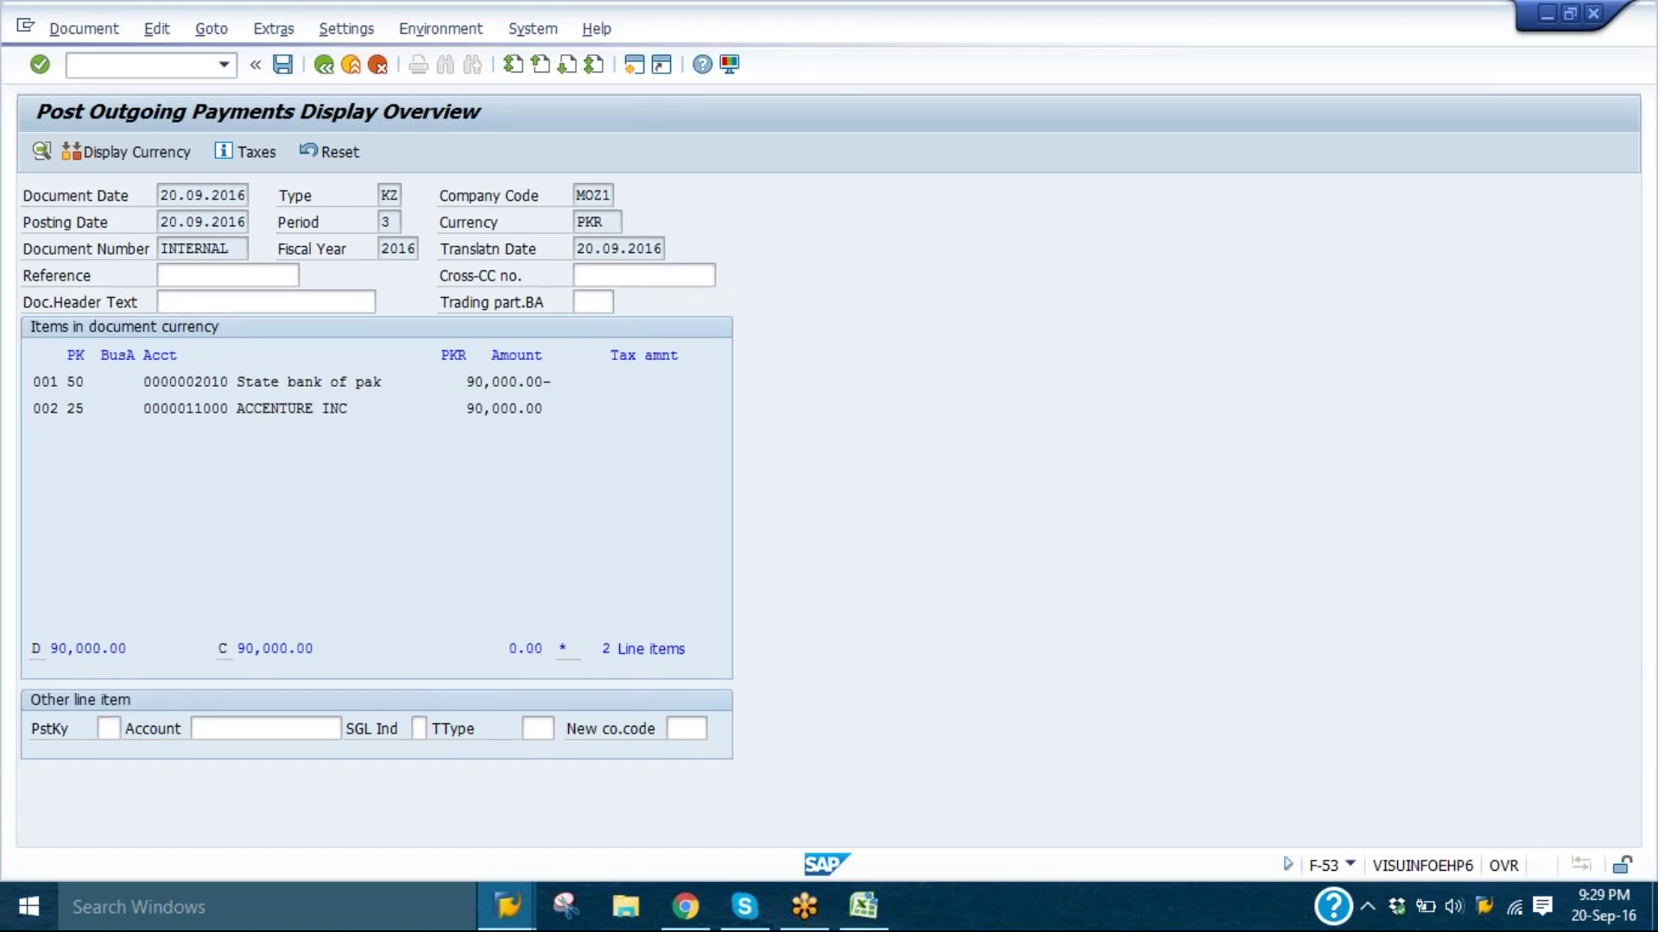
- Display the posted payment document and reduce its window to uncover the vendor line item report behind it
left_click(84, 29)
left_click(107, 107)
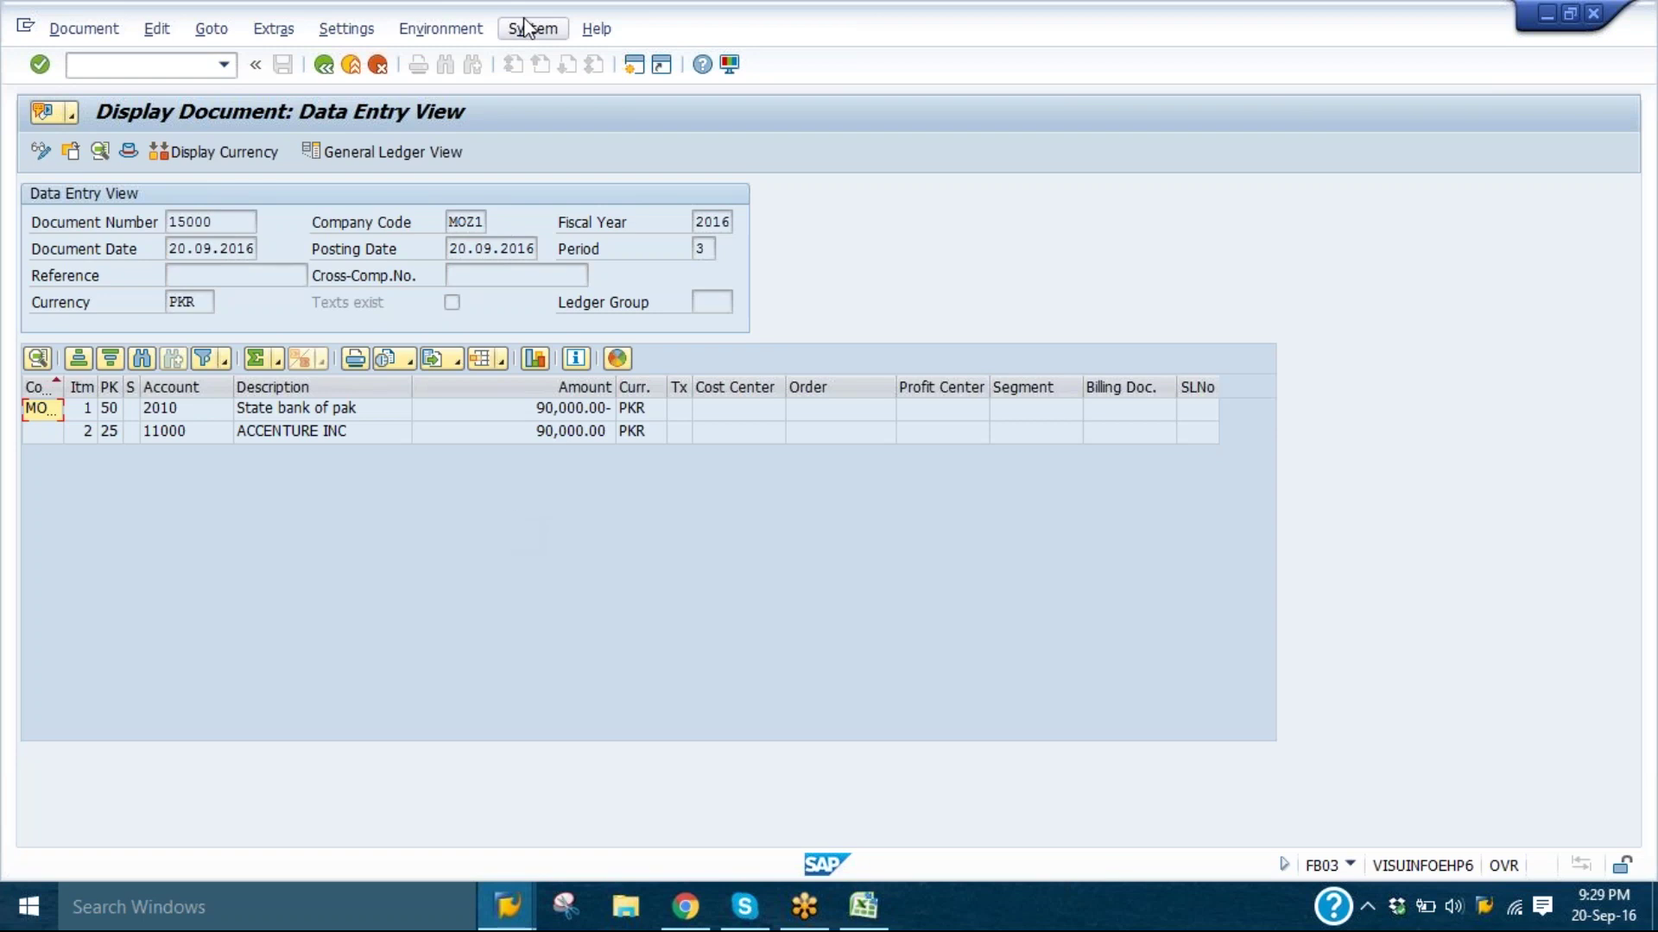
double_click(655, 13)
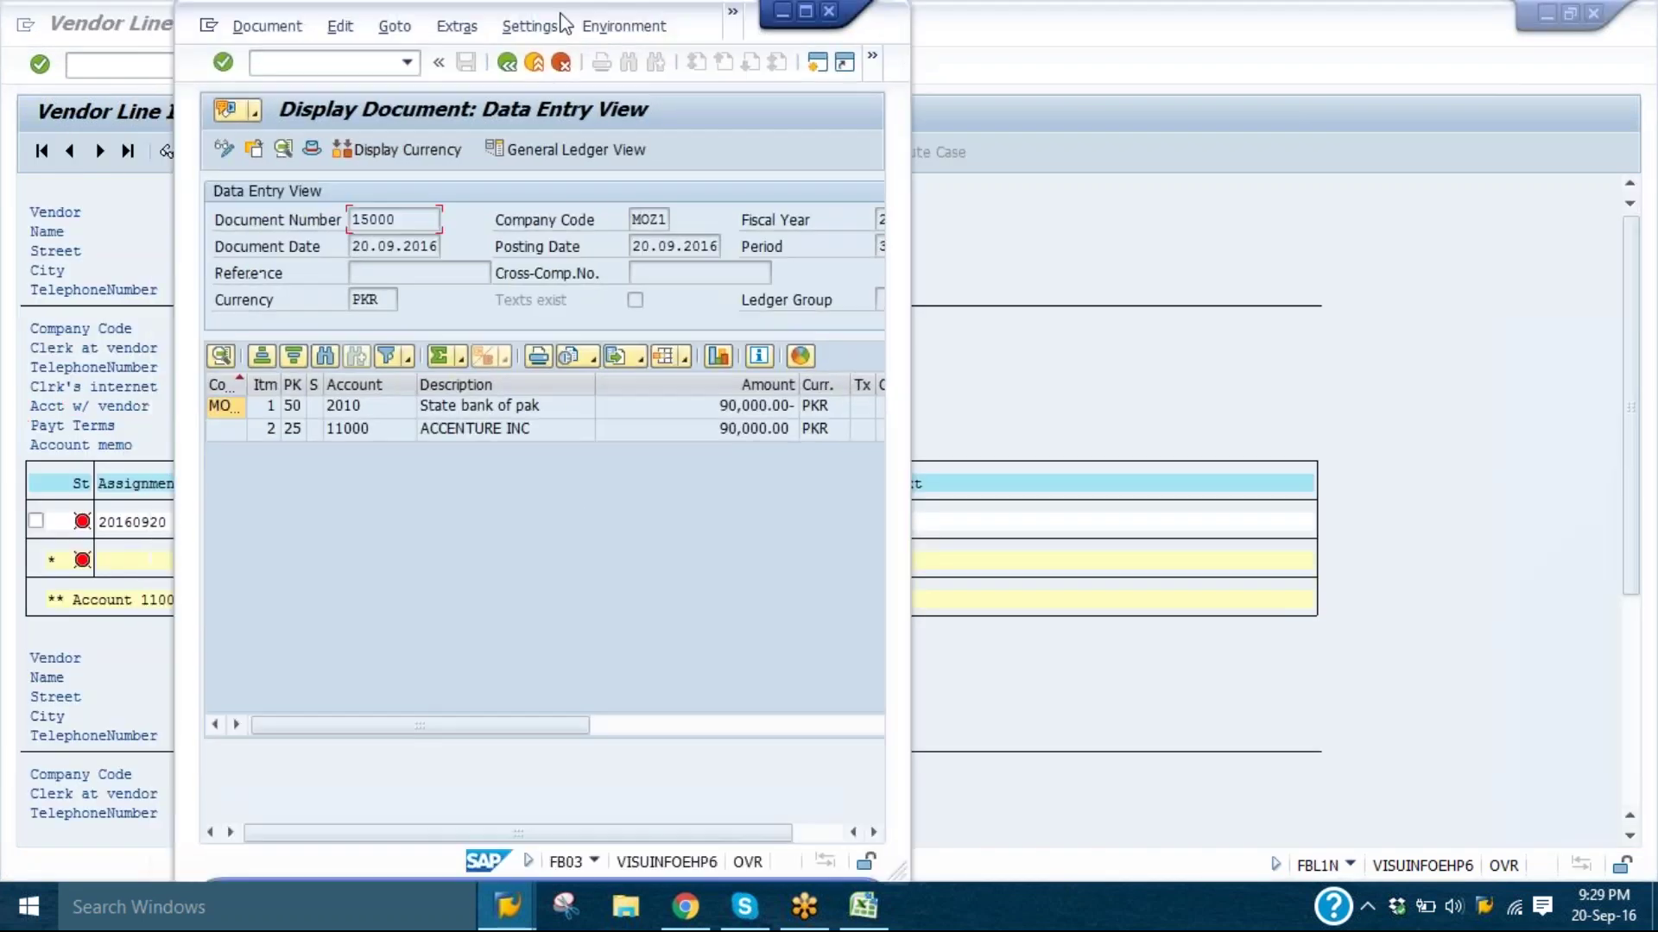
- Open the Accenture Inc invoice document from the line item list and arrange the payment document window beside it for comparison
left_click_drag(562, 19, 1292, 104)
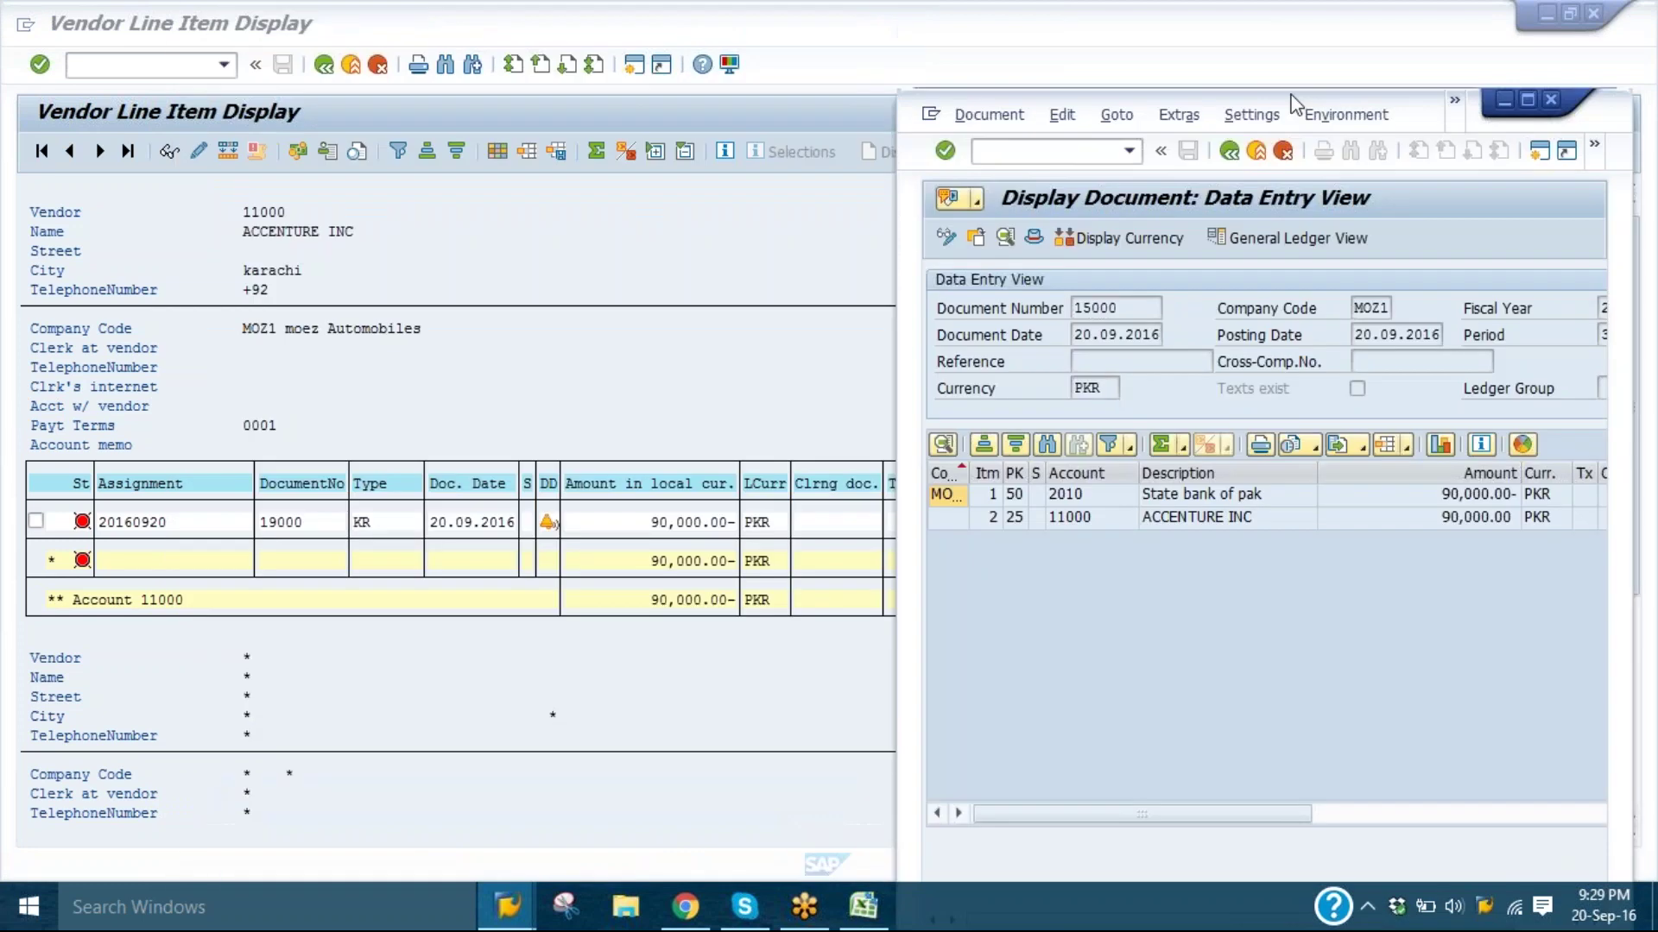
left_click(143, 108)
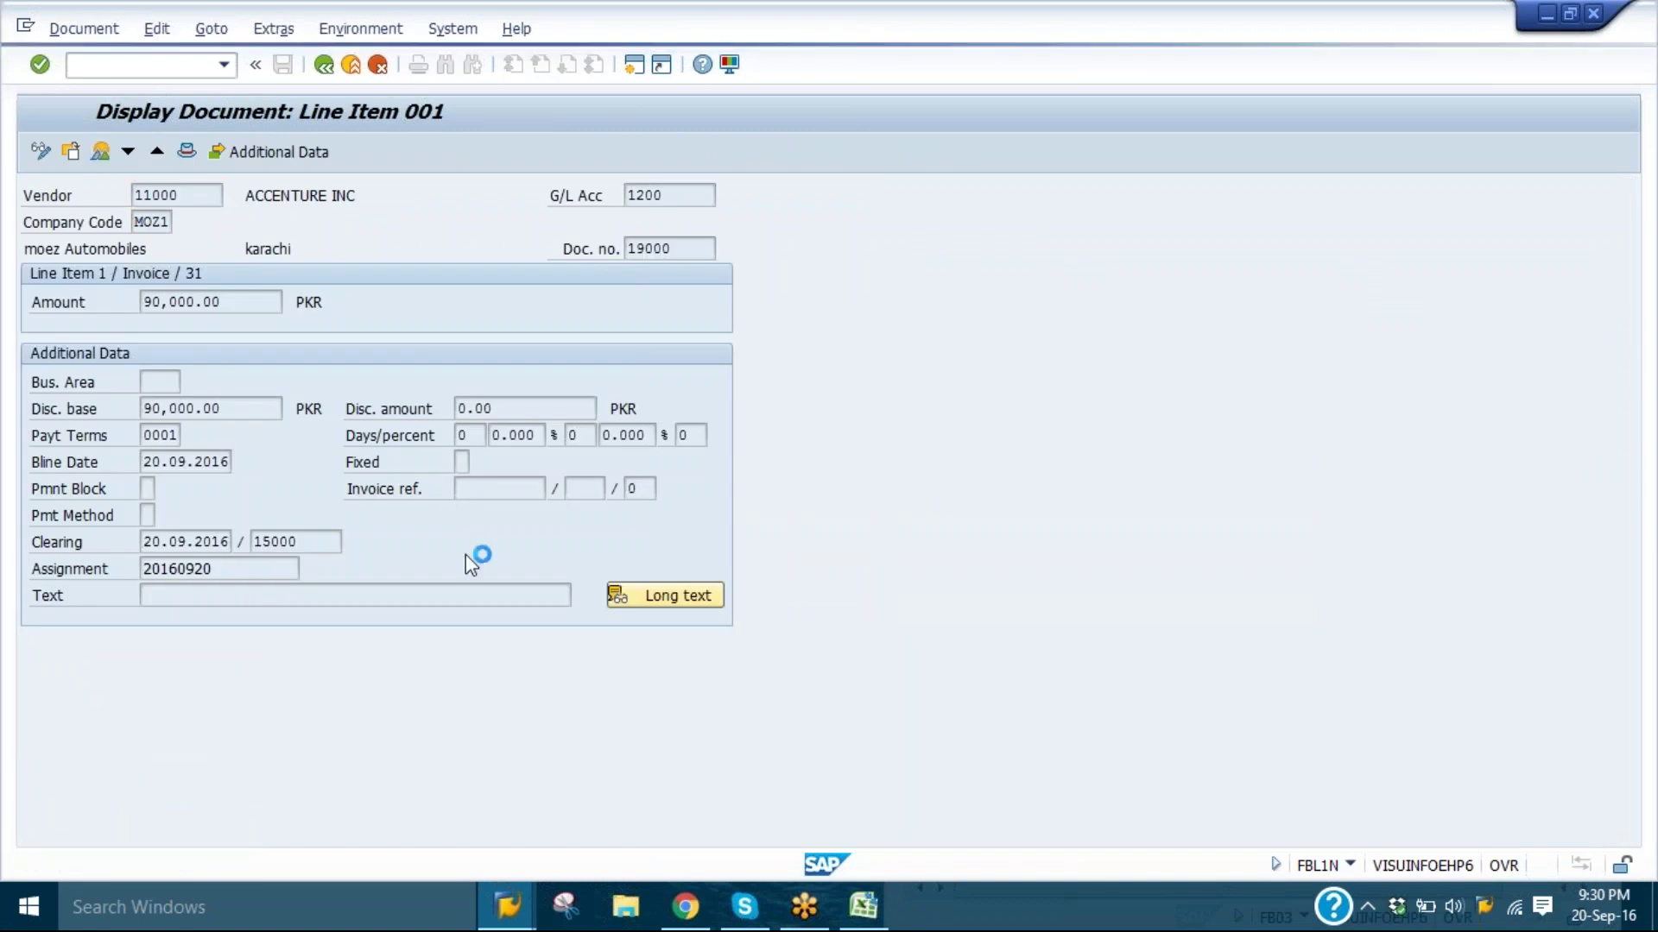
mouse_move(507, 908)
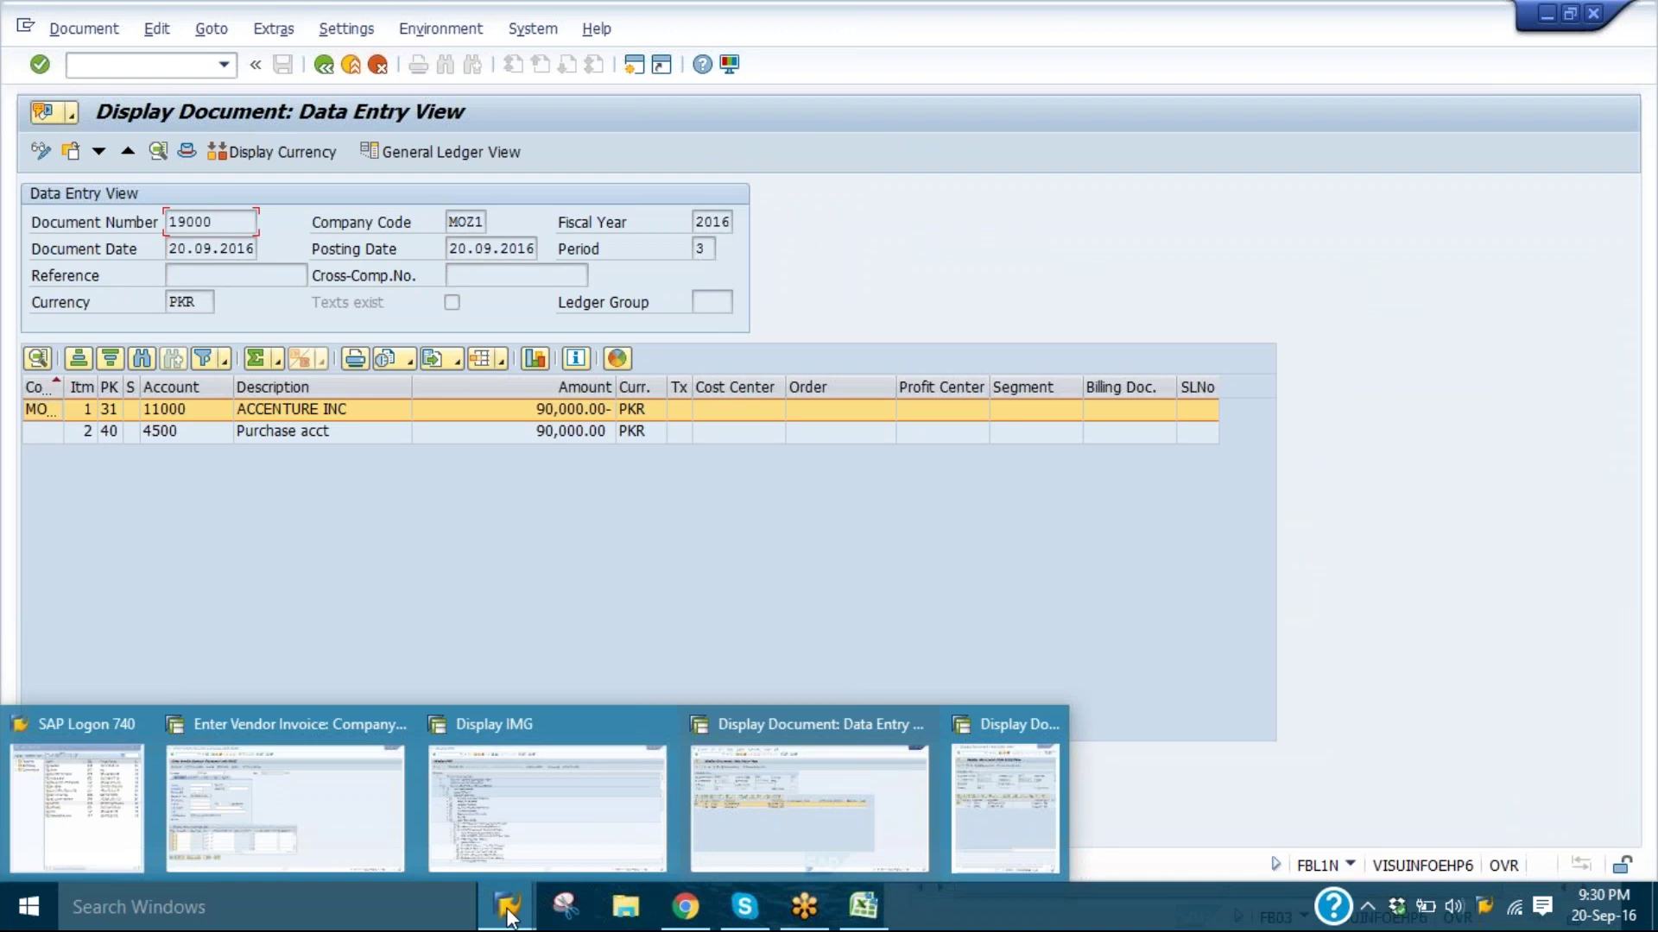
left_click(967, 817)
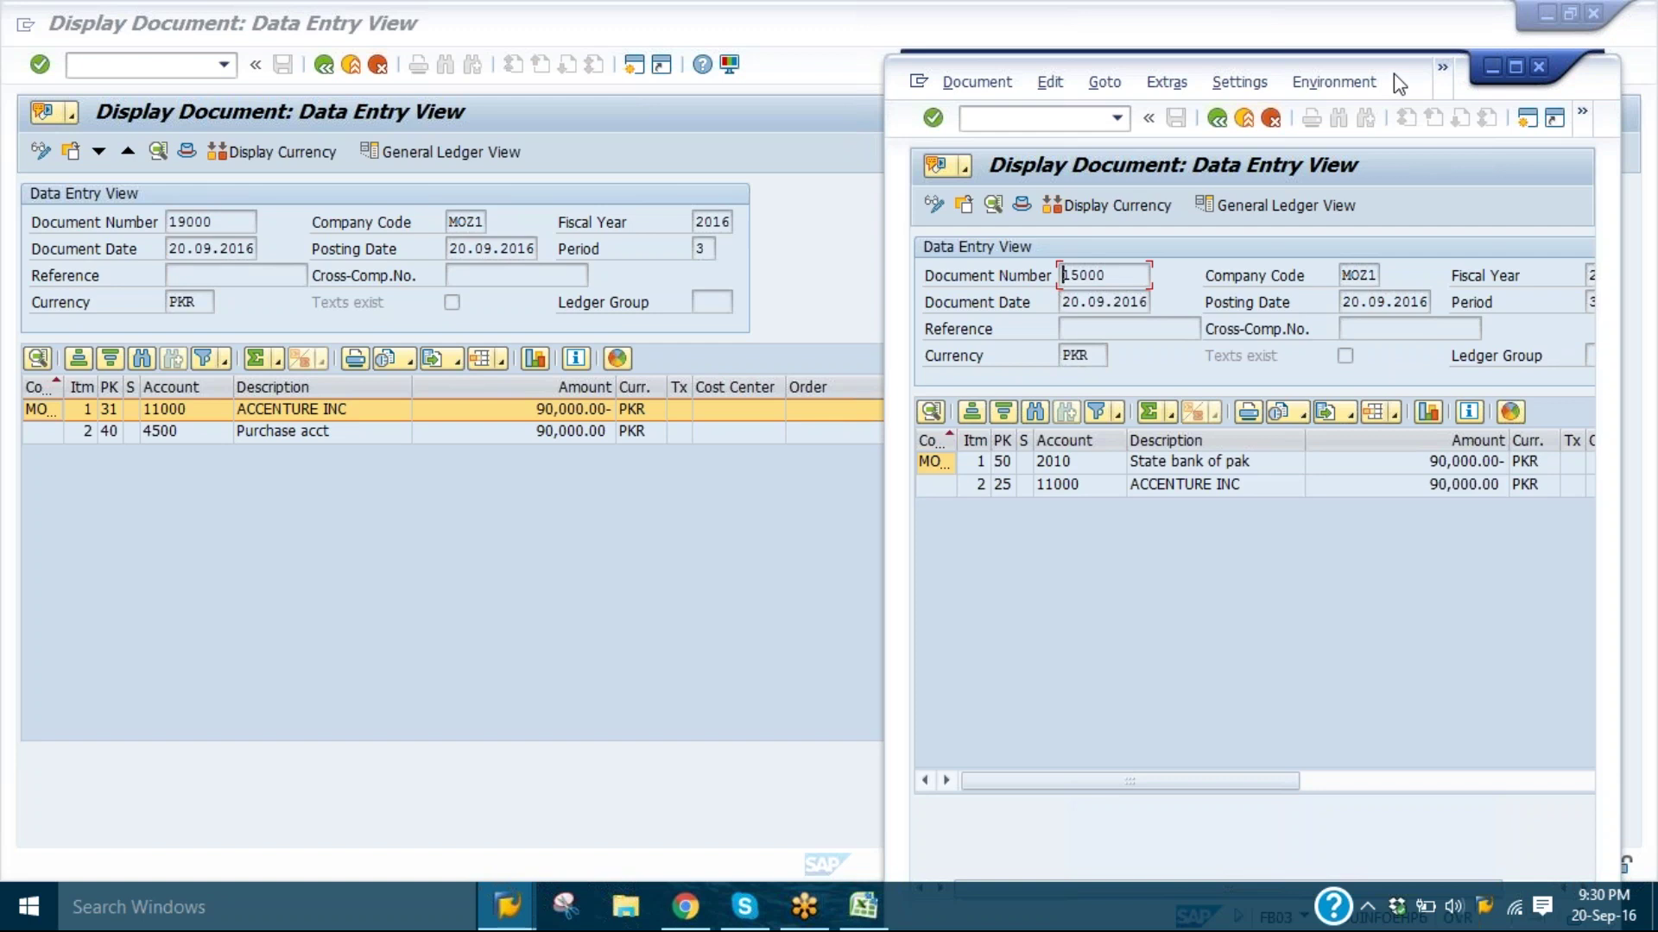
left_click_drag(1398, 74, 1400, 43)
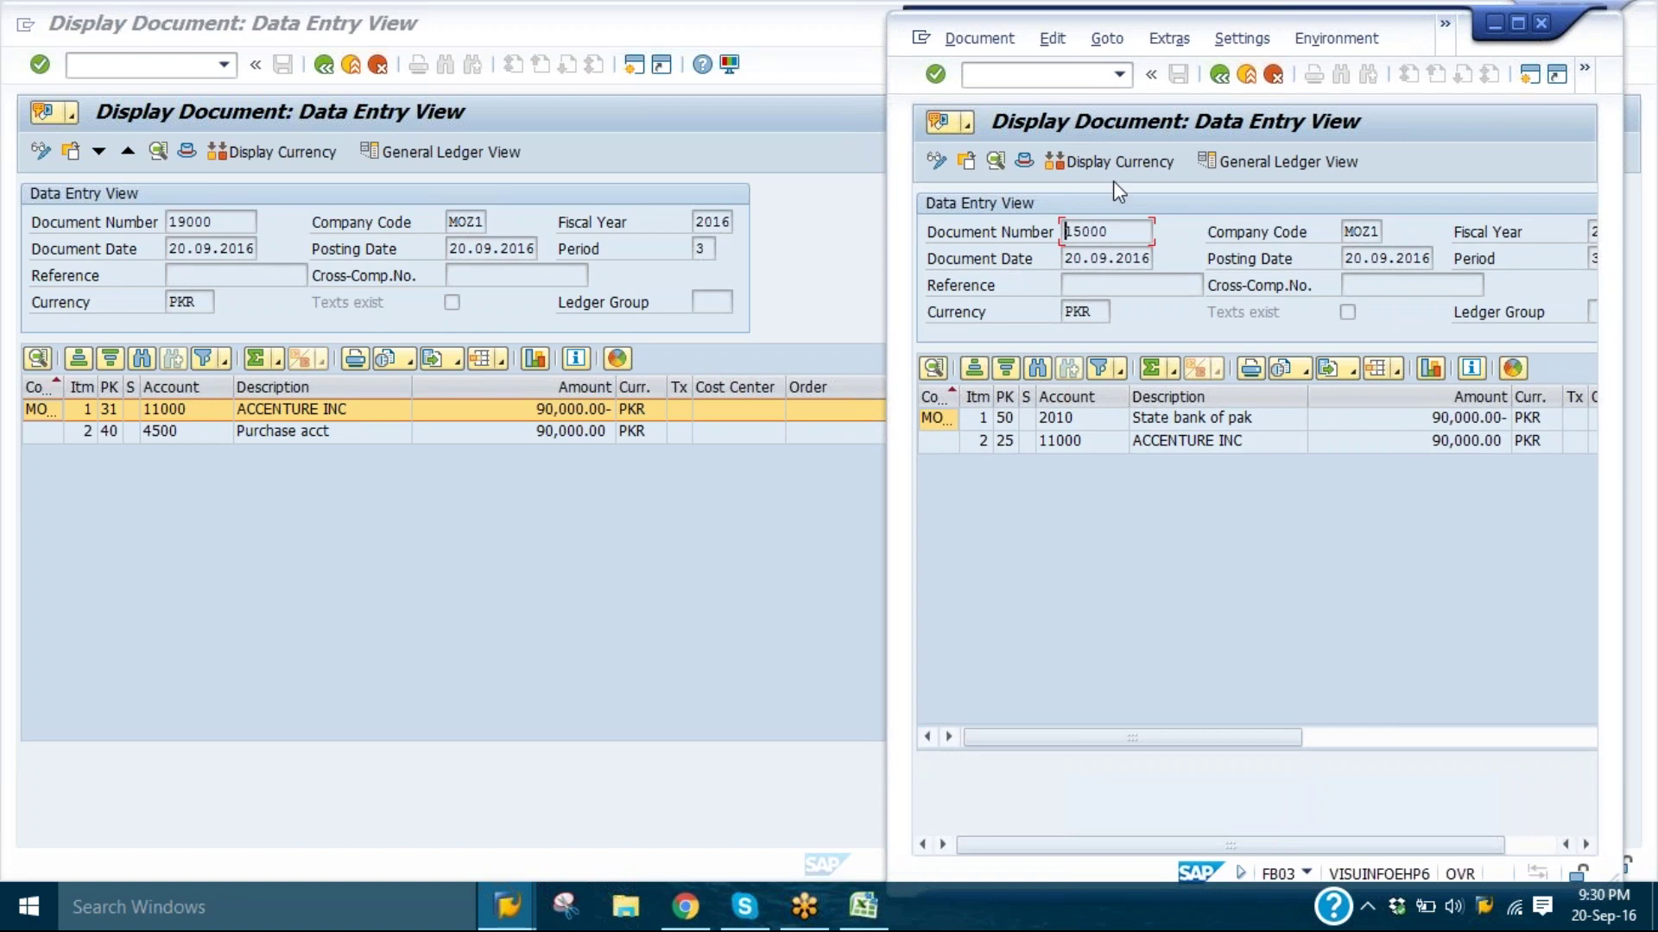
- Look up posting key 25 in the posting key list, and inspect the State bank of pak line of the payment document
left_click(1006, 441)
double_click(1007, 439)
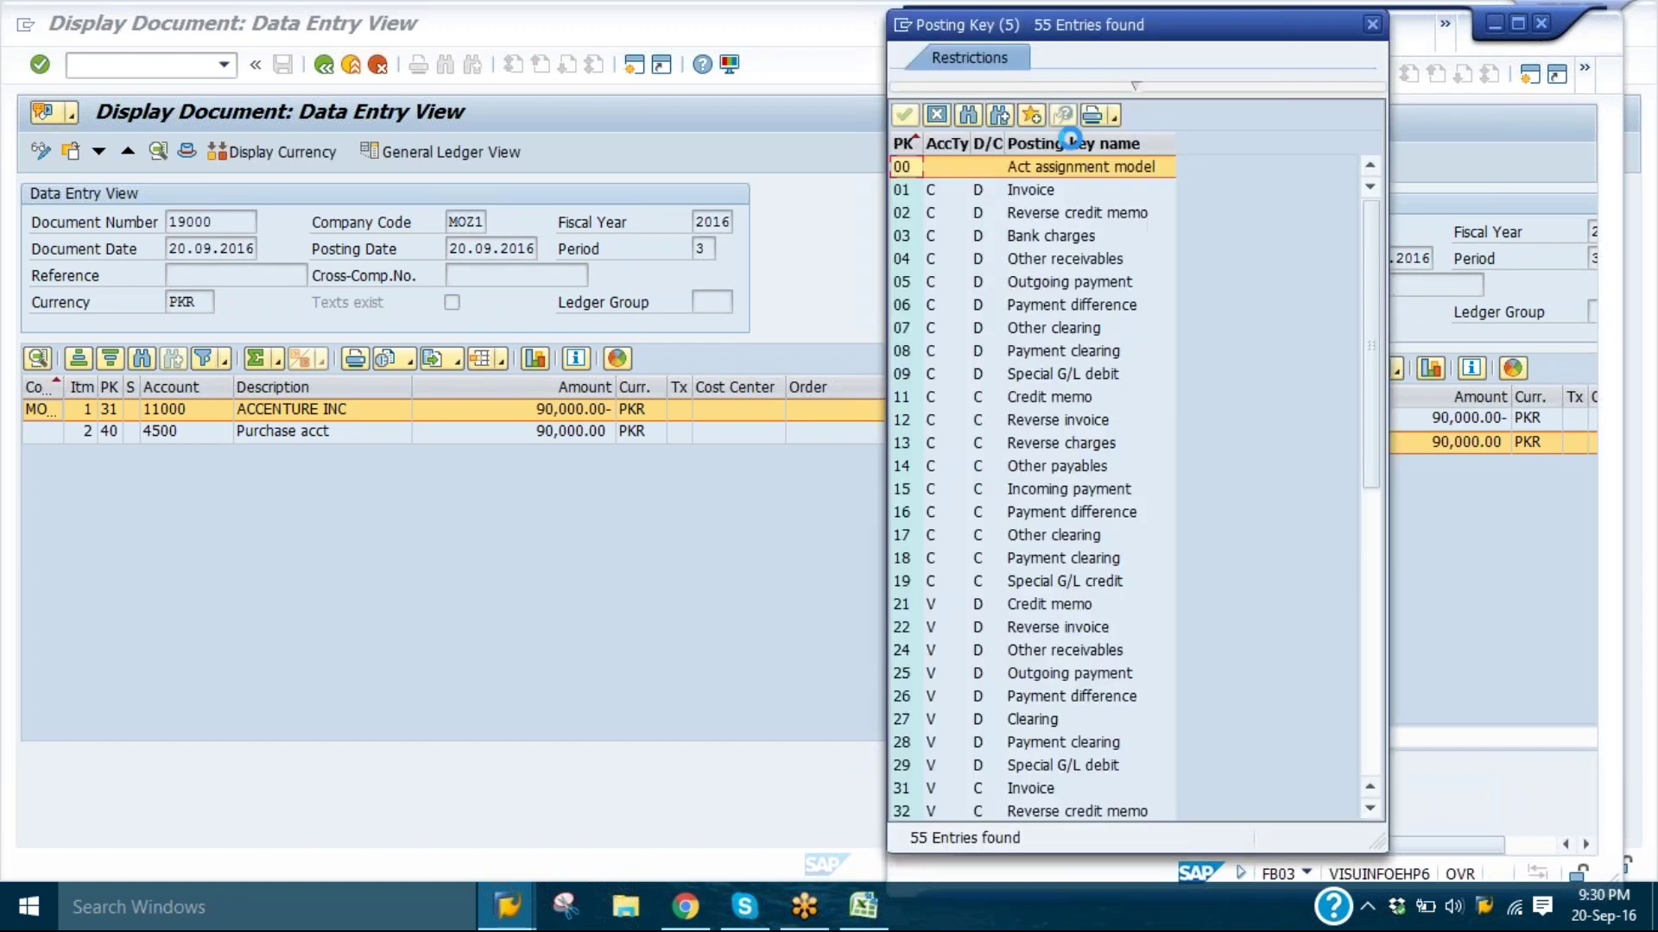
left_click(973, 680)
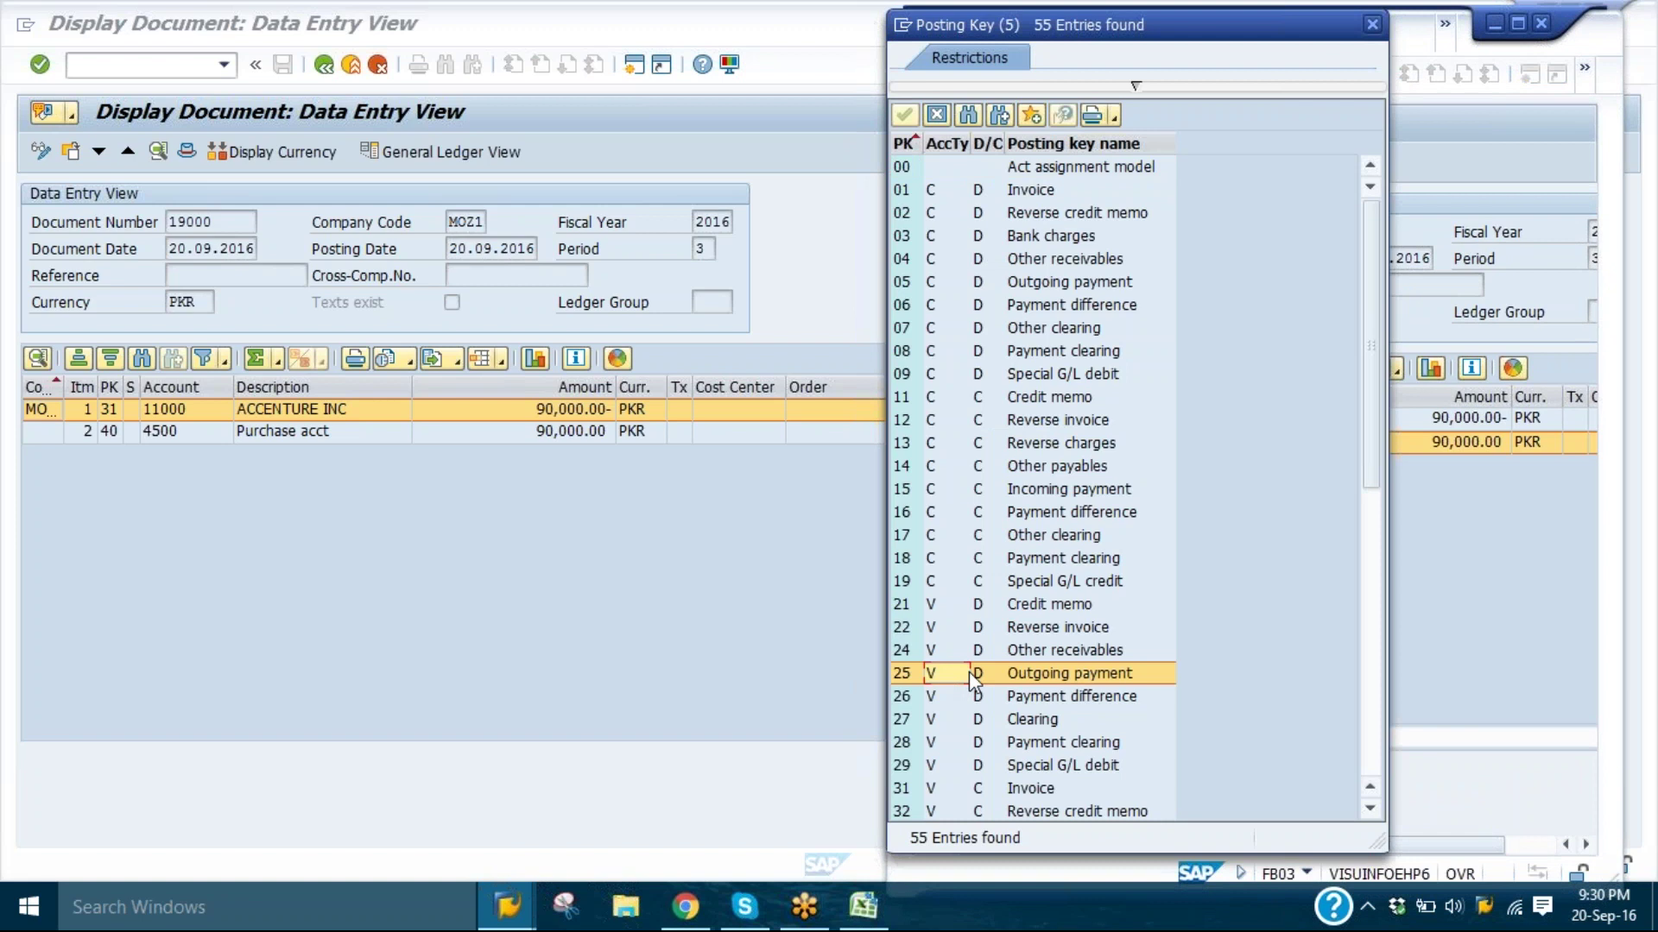
left_click(982, 675)
left_click(941, 120)
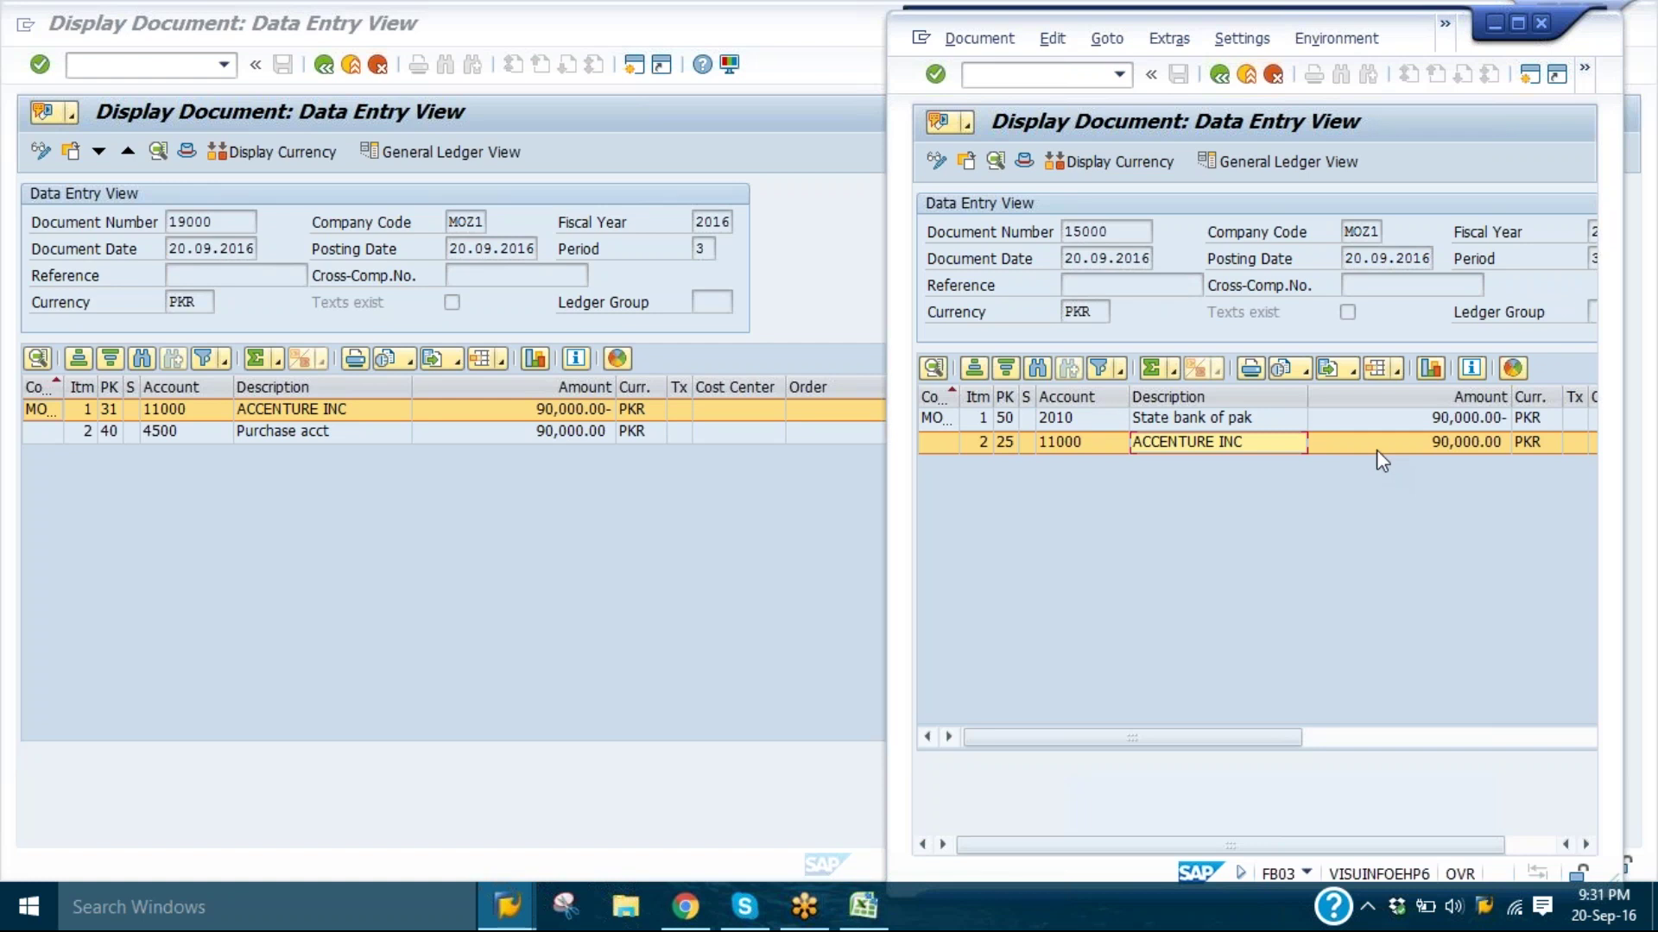
left_click_drag(1467, 396, 1416, 425)
left_click(1062, 418)
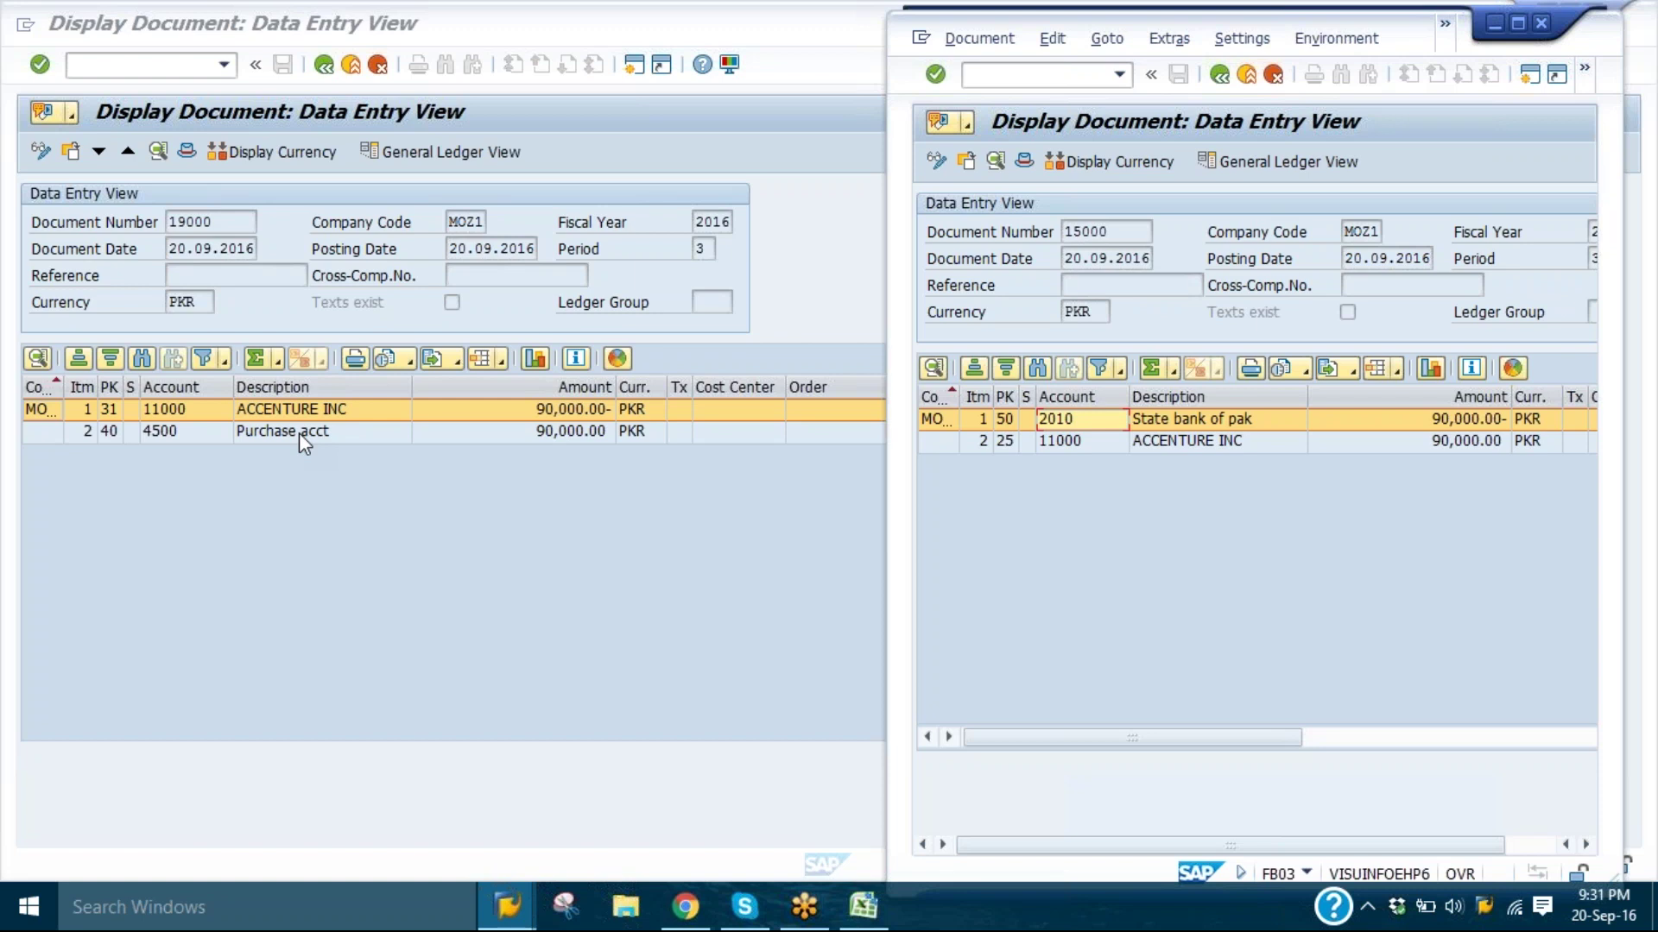
- Return to the vendor line item selection and run it for all items in company code MOZ1
left_click(320, 65)
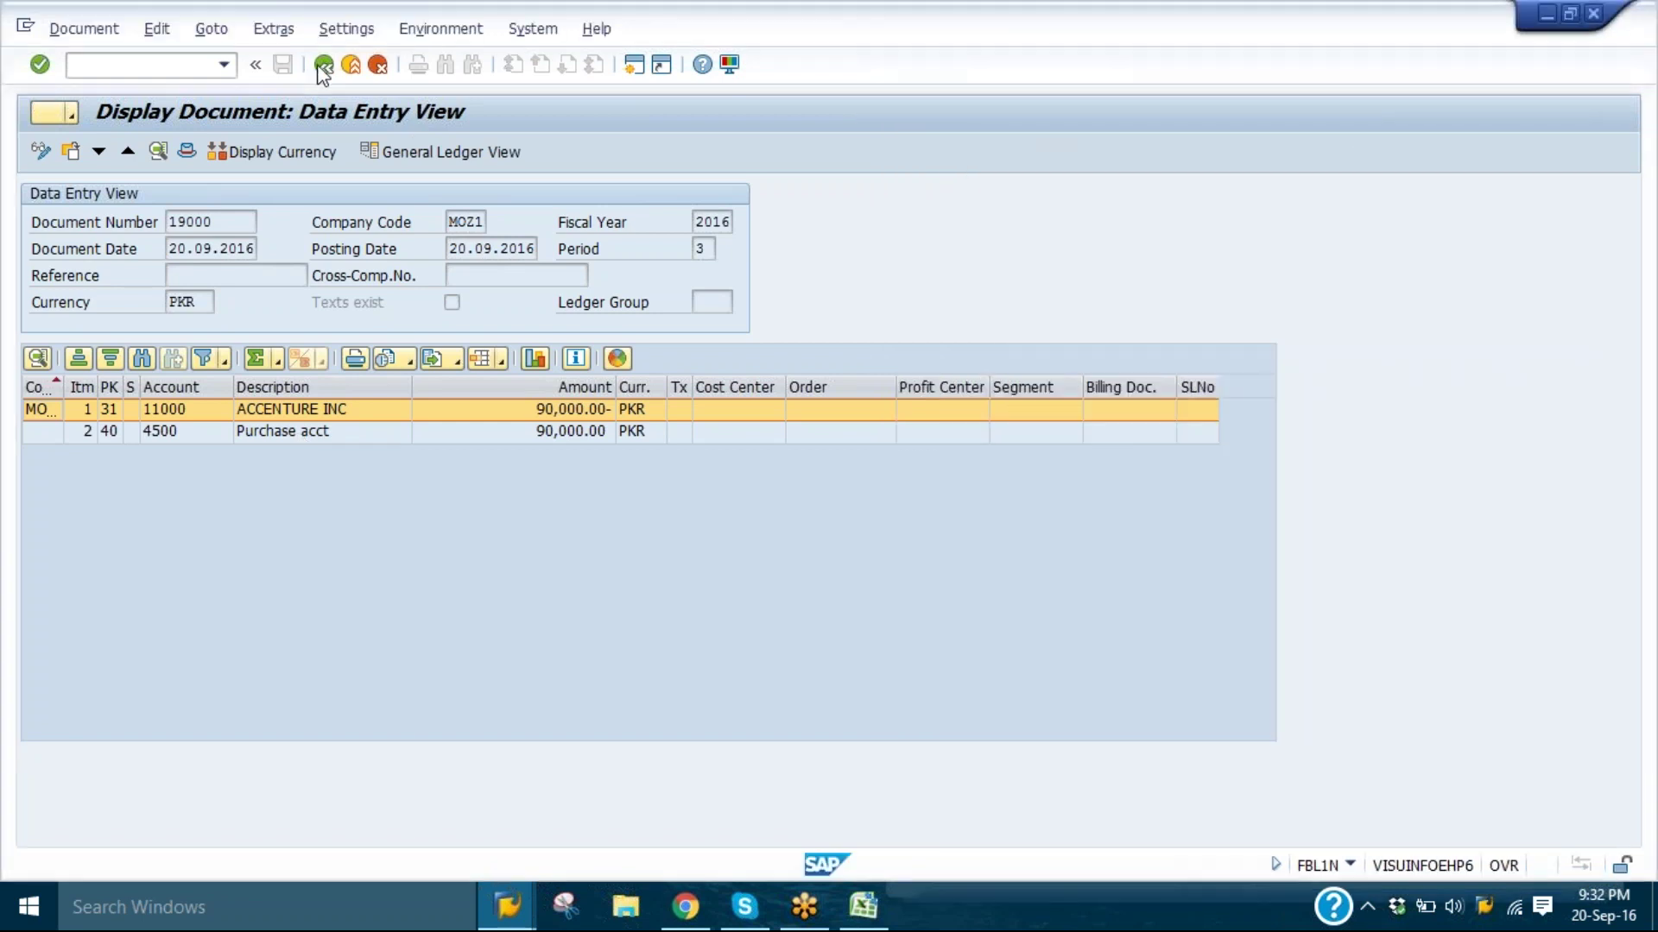
left_click(324, 65)
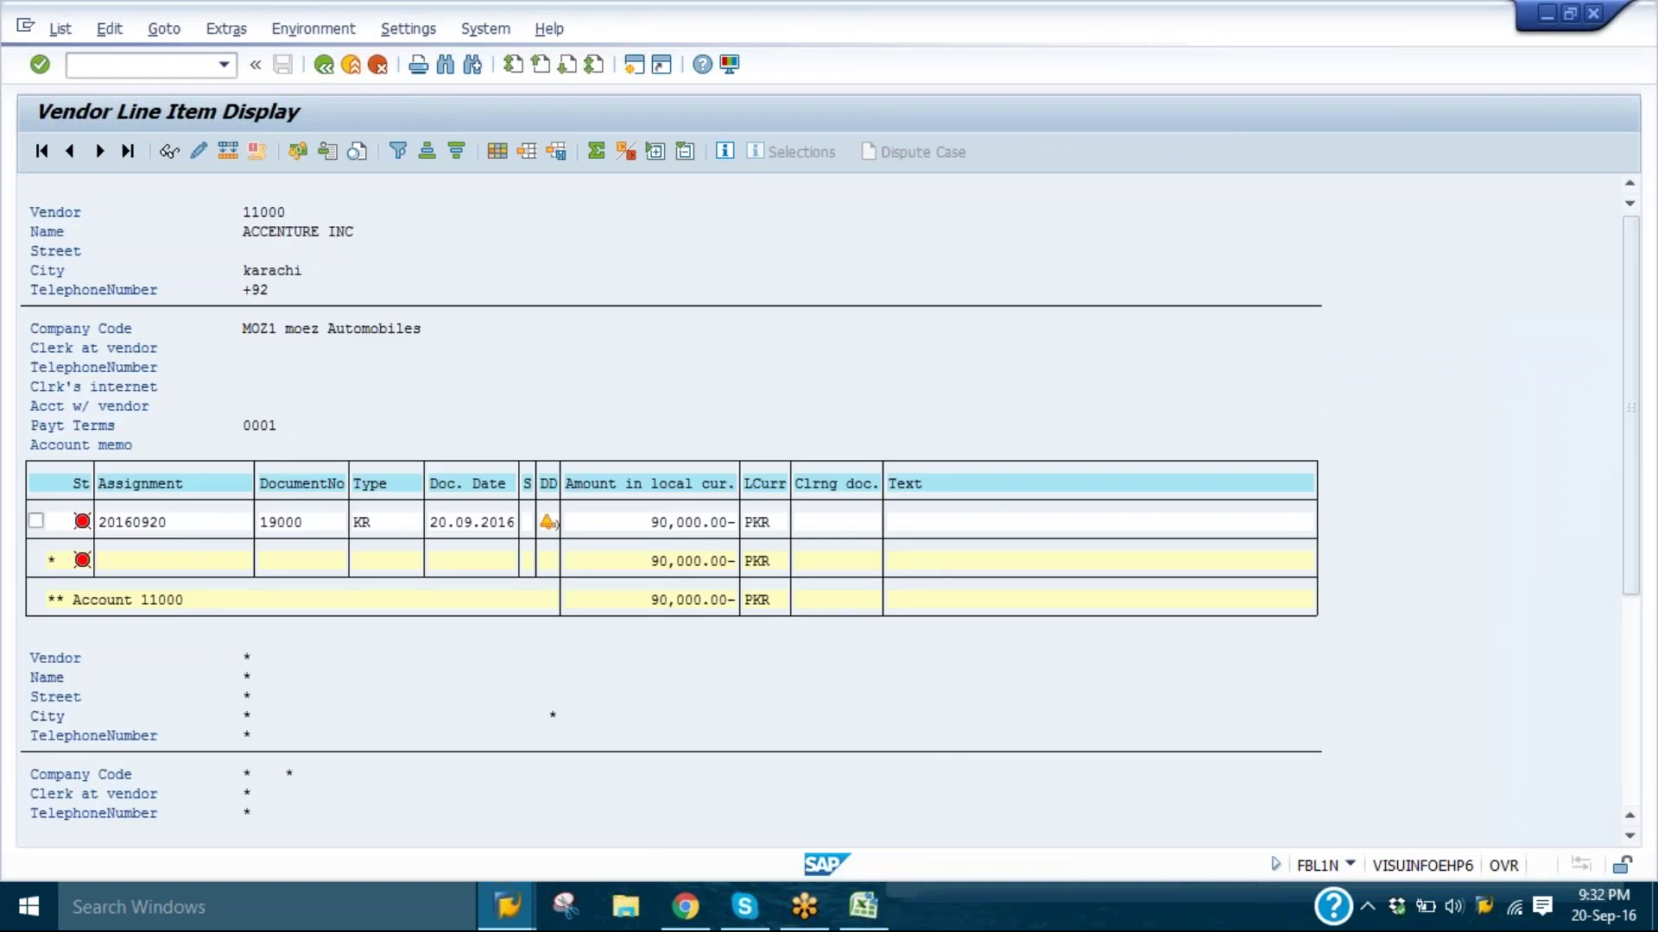
key("F3")
left_click(65, 675)
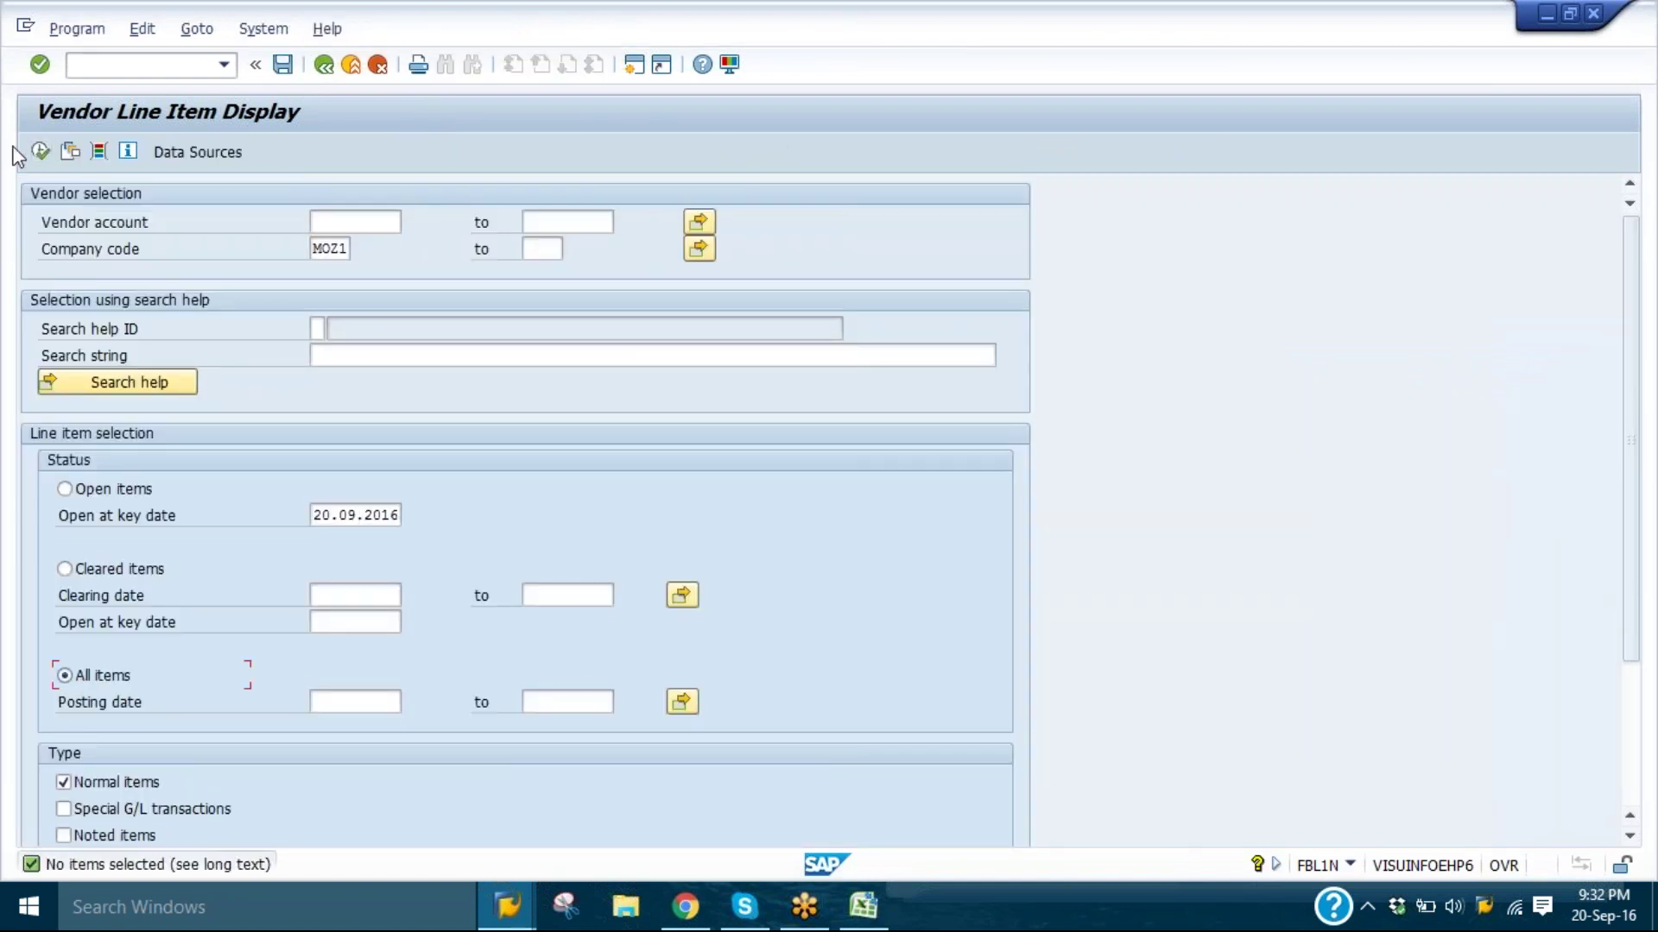
left_click(41, 152)
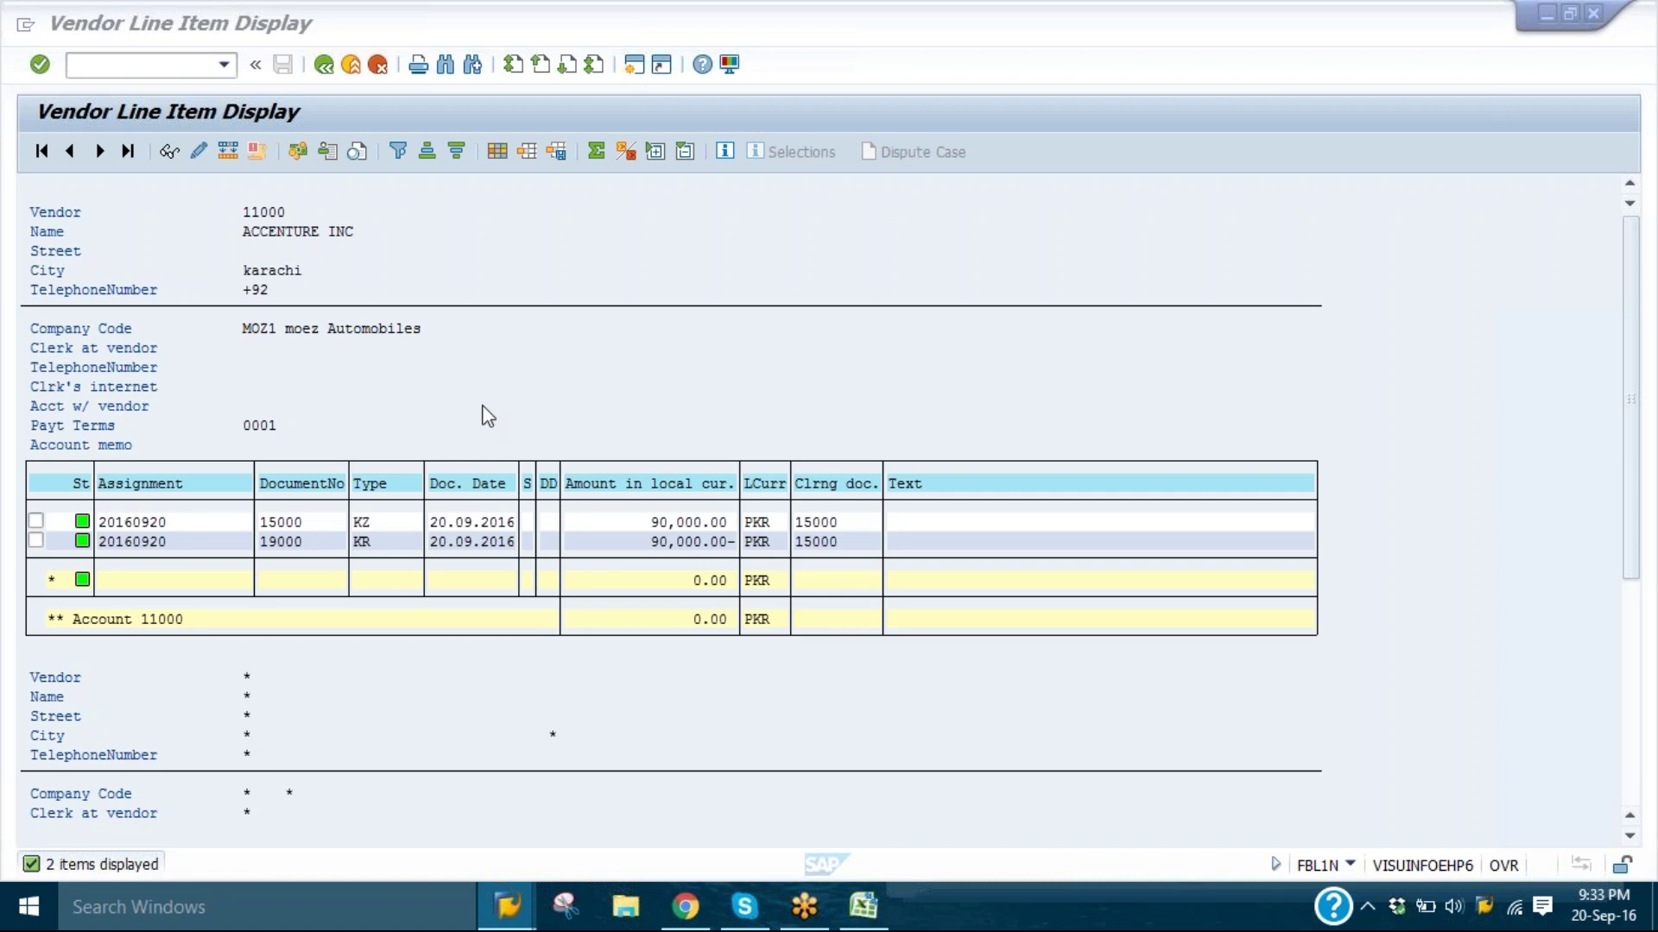
- Switch to the vendor invoice entry window and select Admin Vendor 1 from Rawalpindi as the vendor
left_click(509, 910)
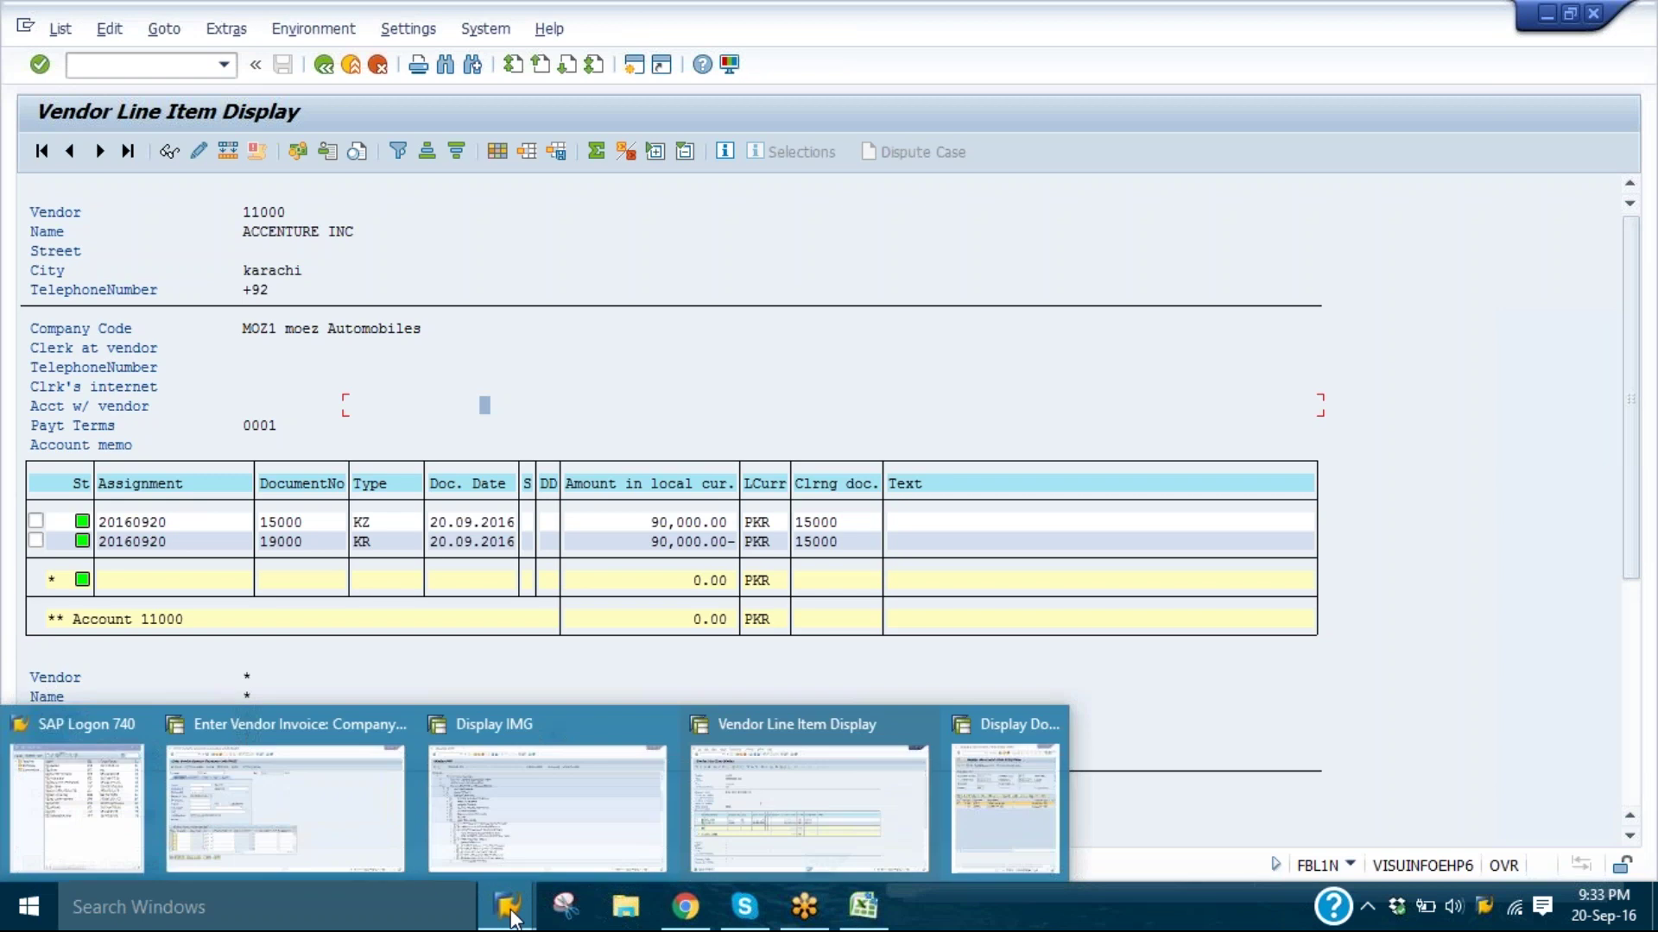
mouse_move(467, 812)
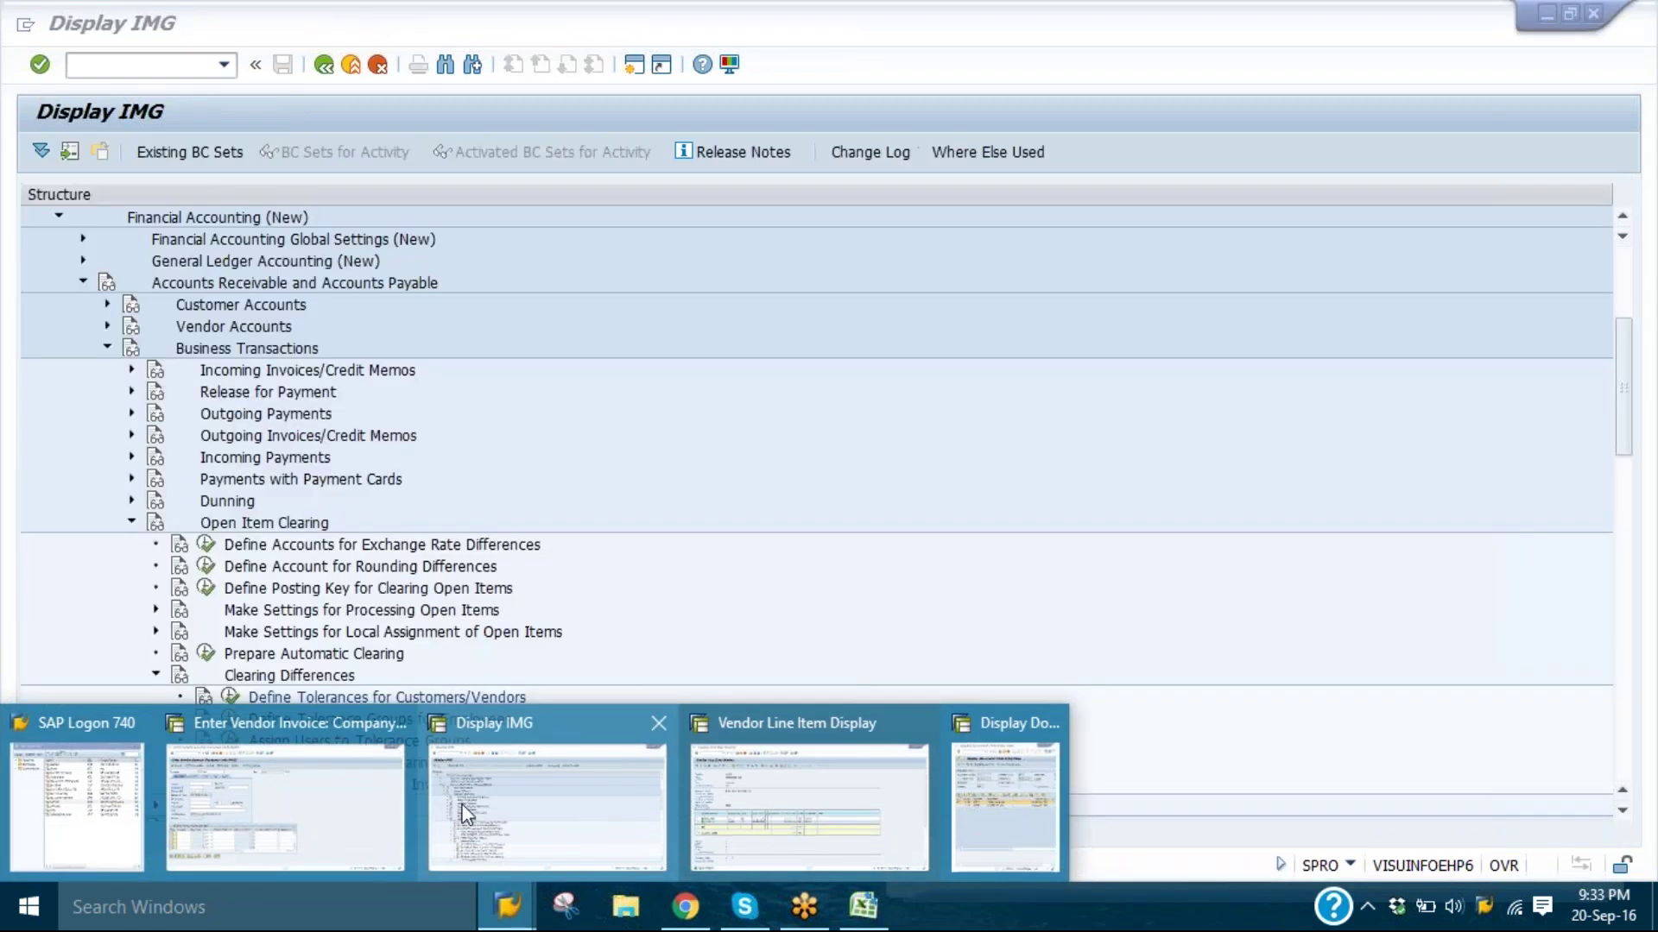
left_click(345, 803)
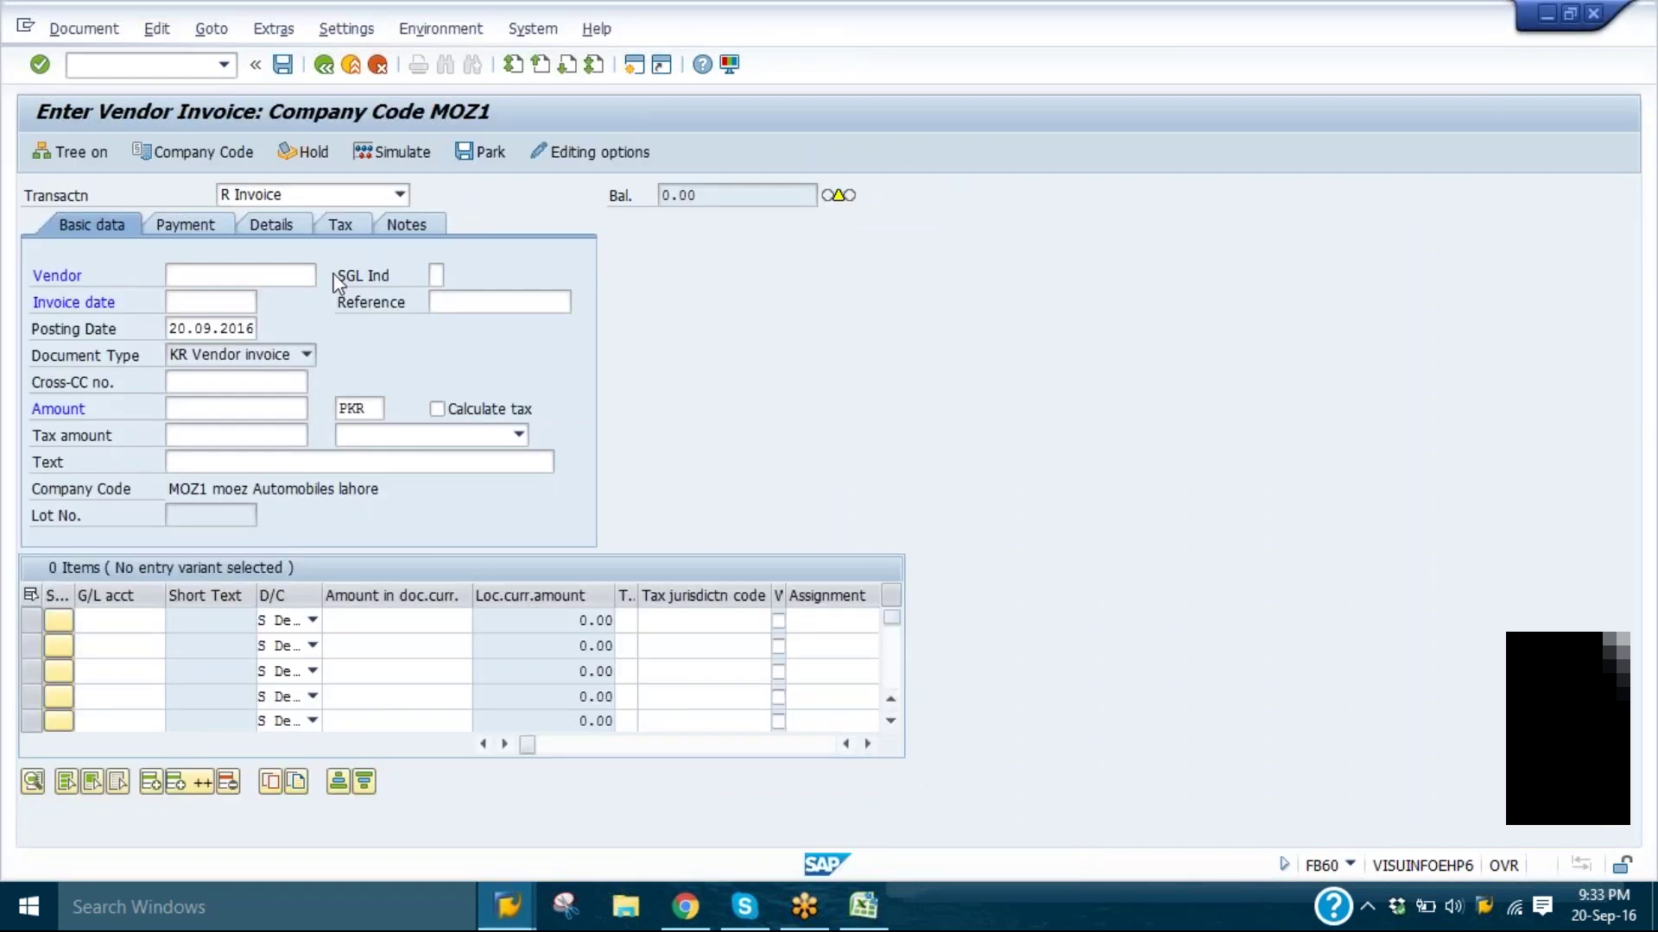
key("F4")
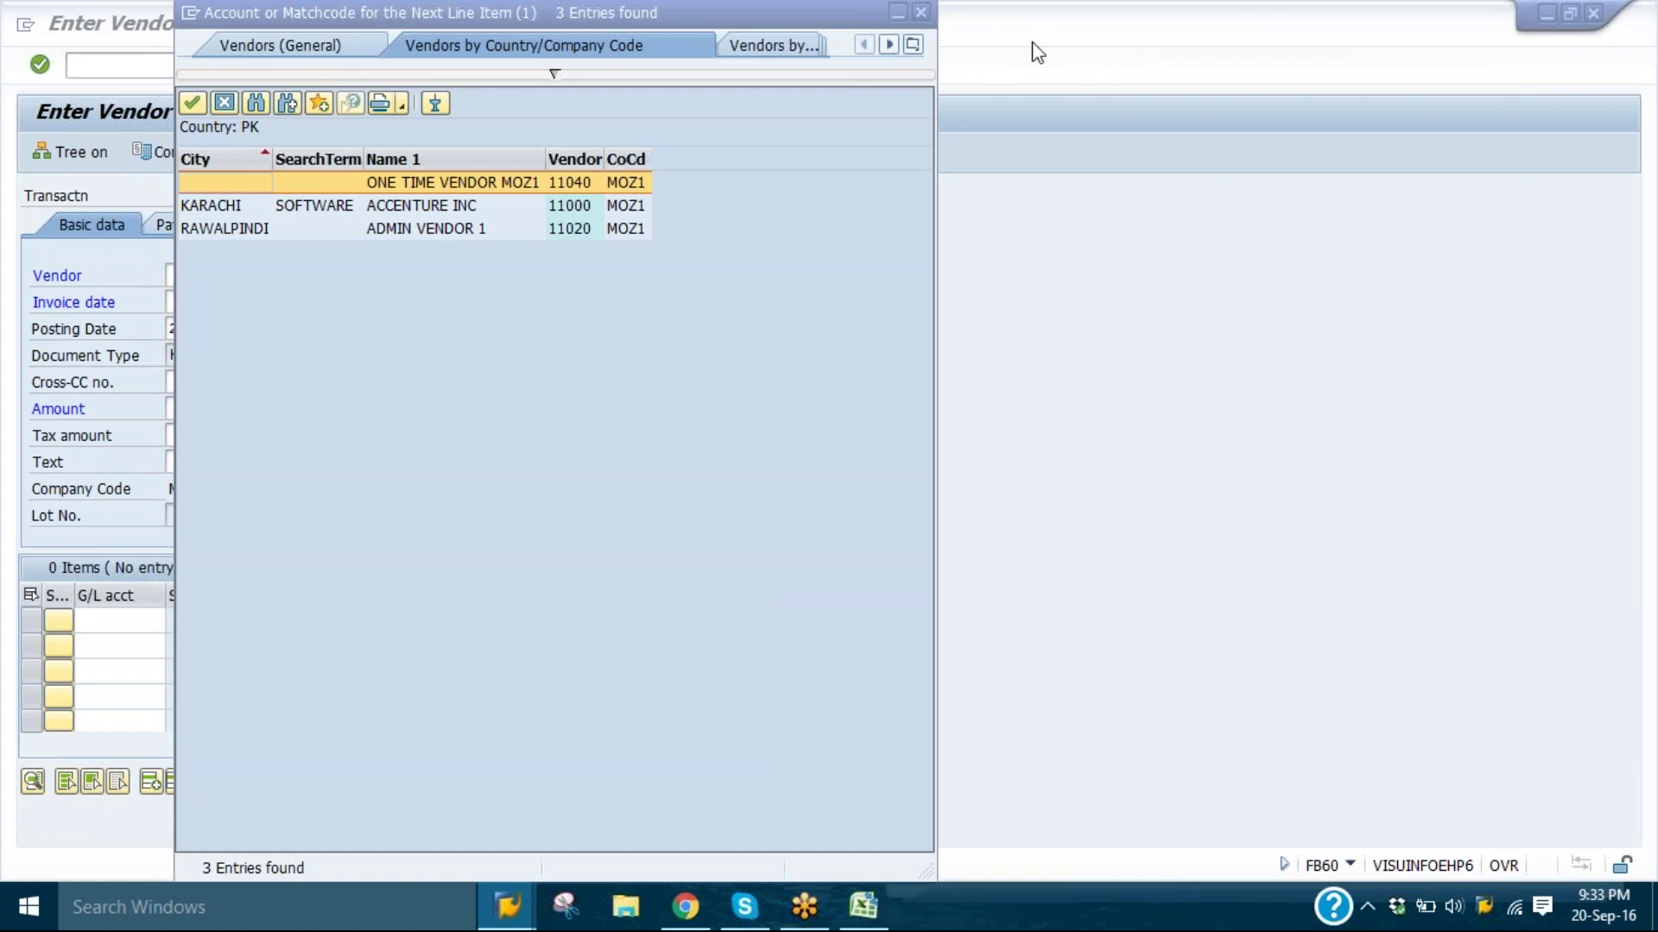
double_click(452, 226)
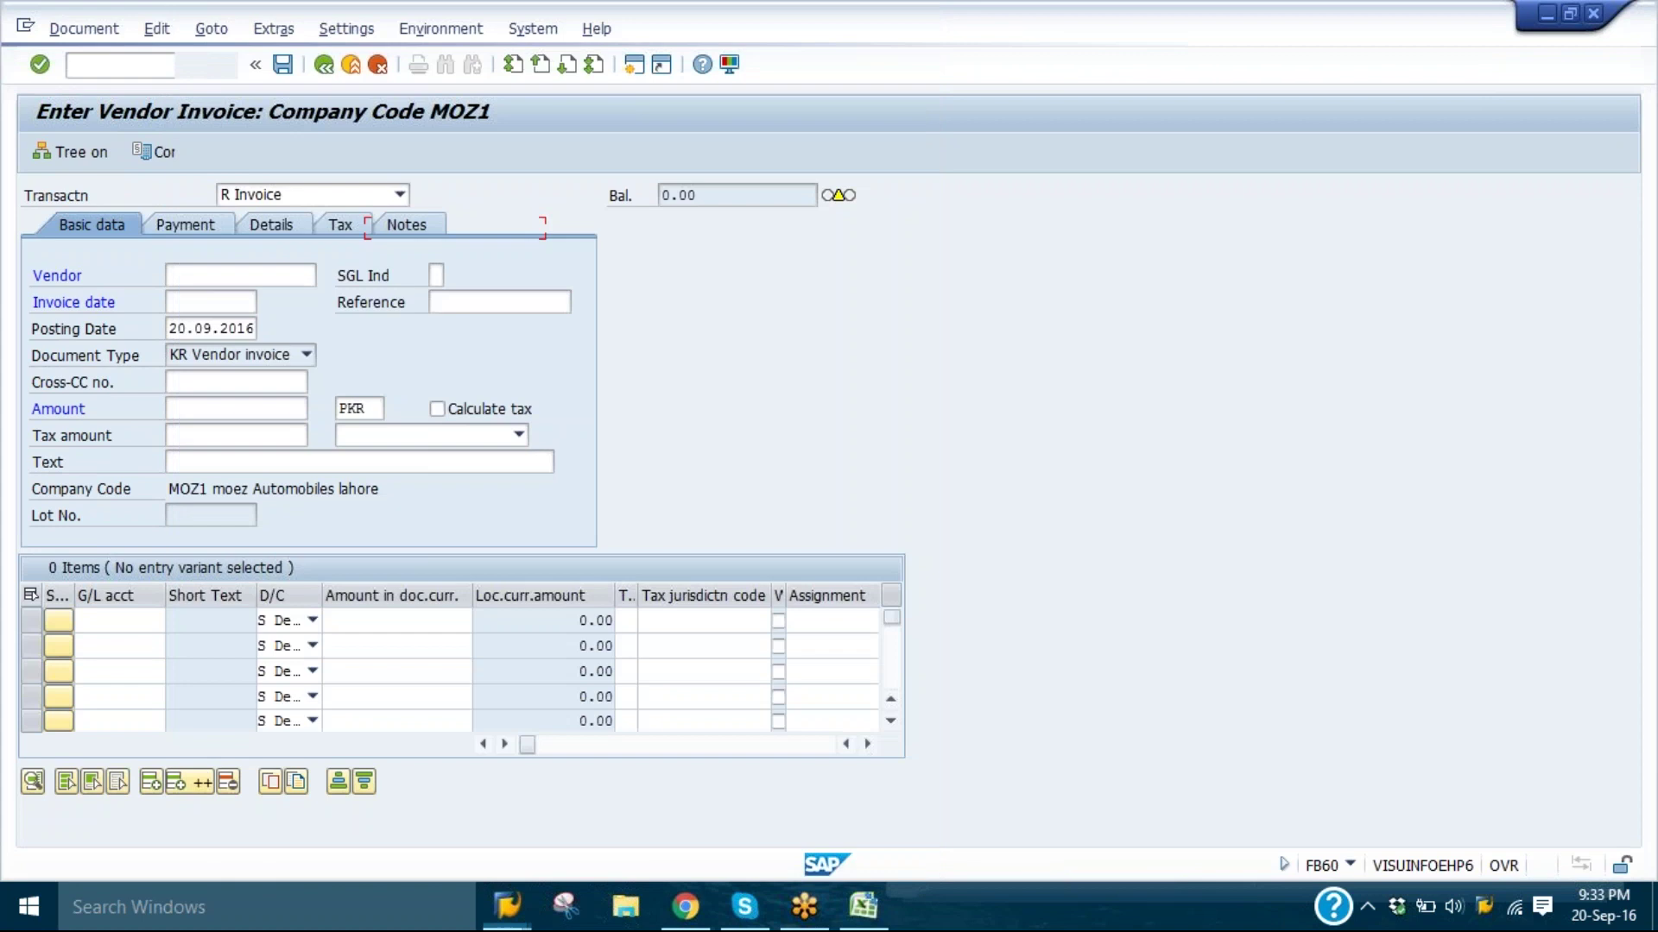
- Set the invoice date to 20.09.2016 and the invoice amount to 9000 PKR
left_click(251, 302)
type("2")
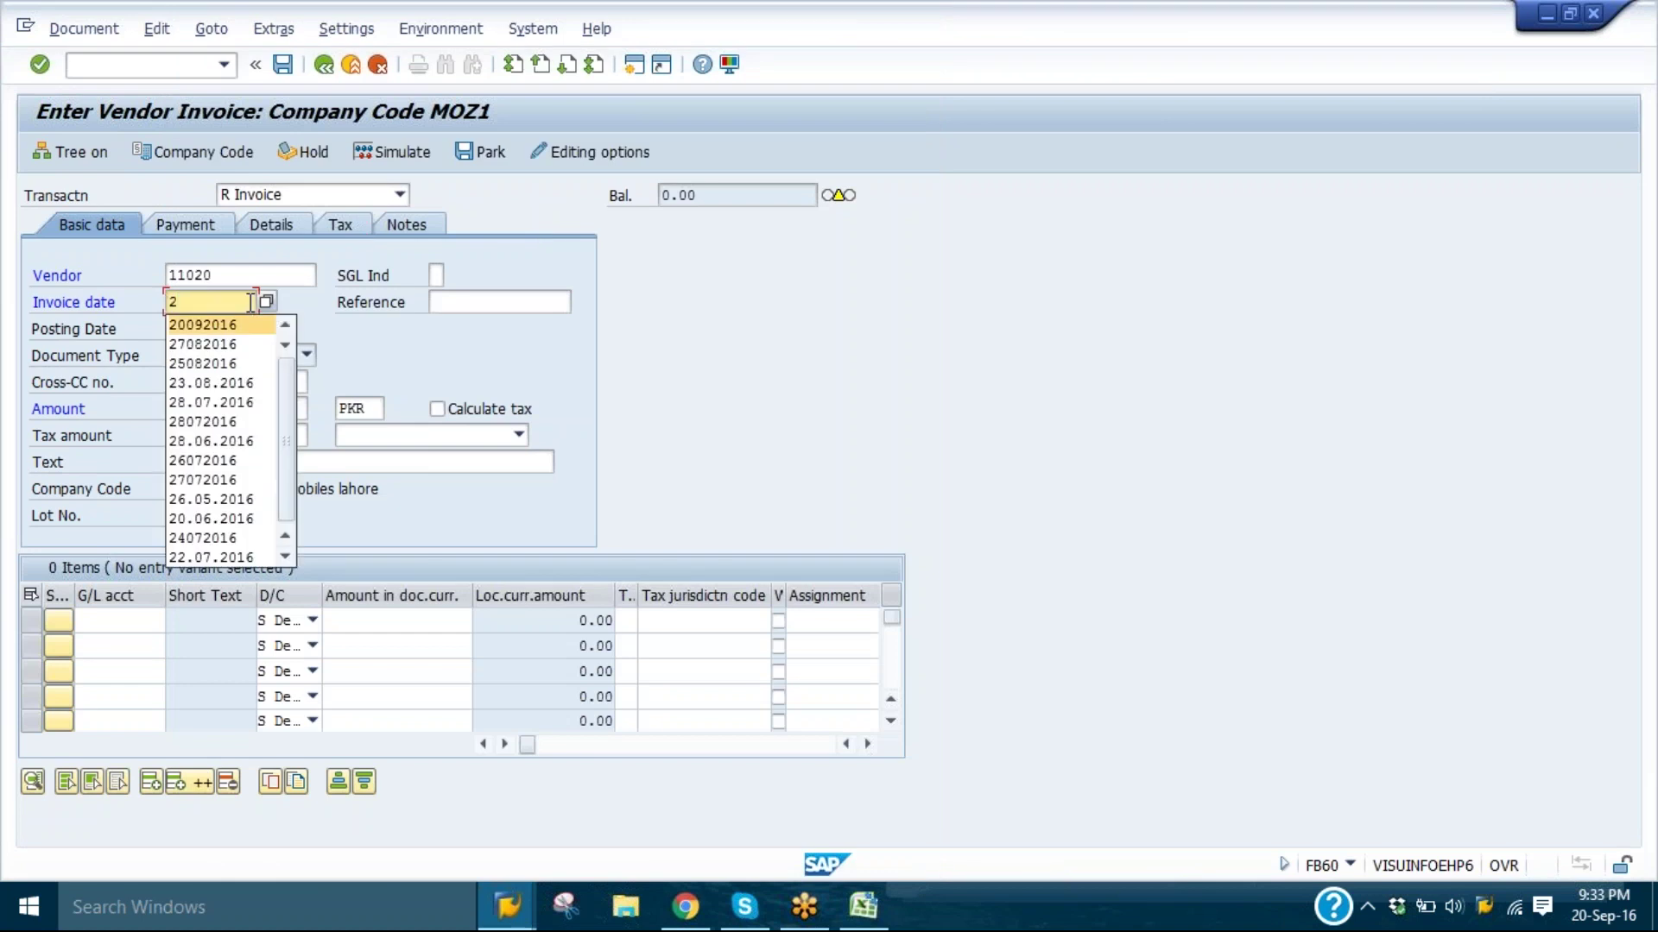
key("Return")
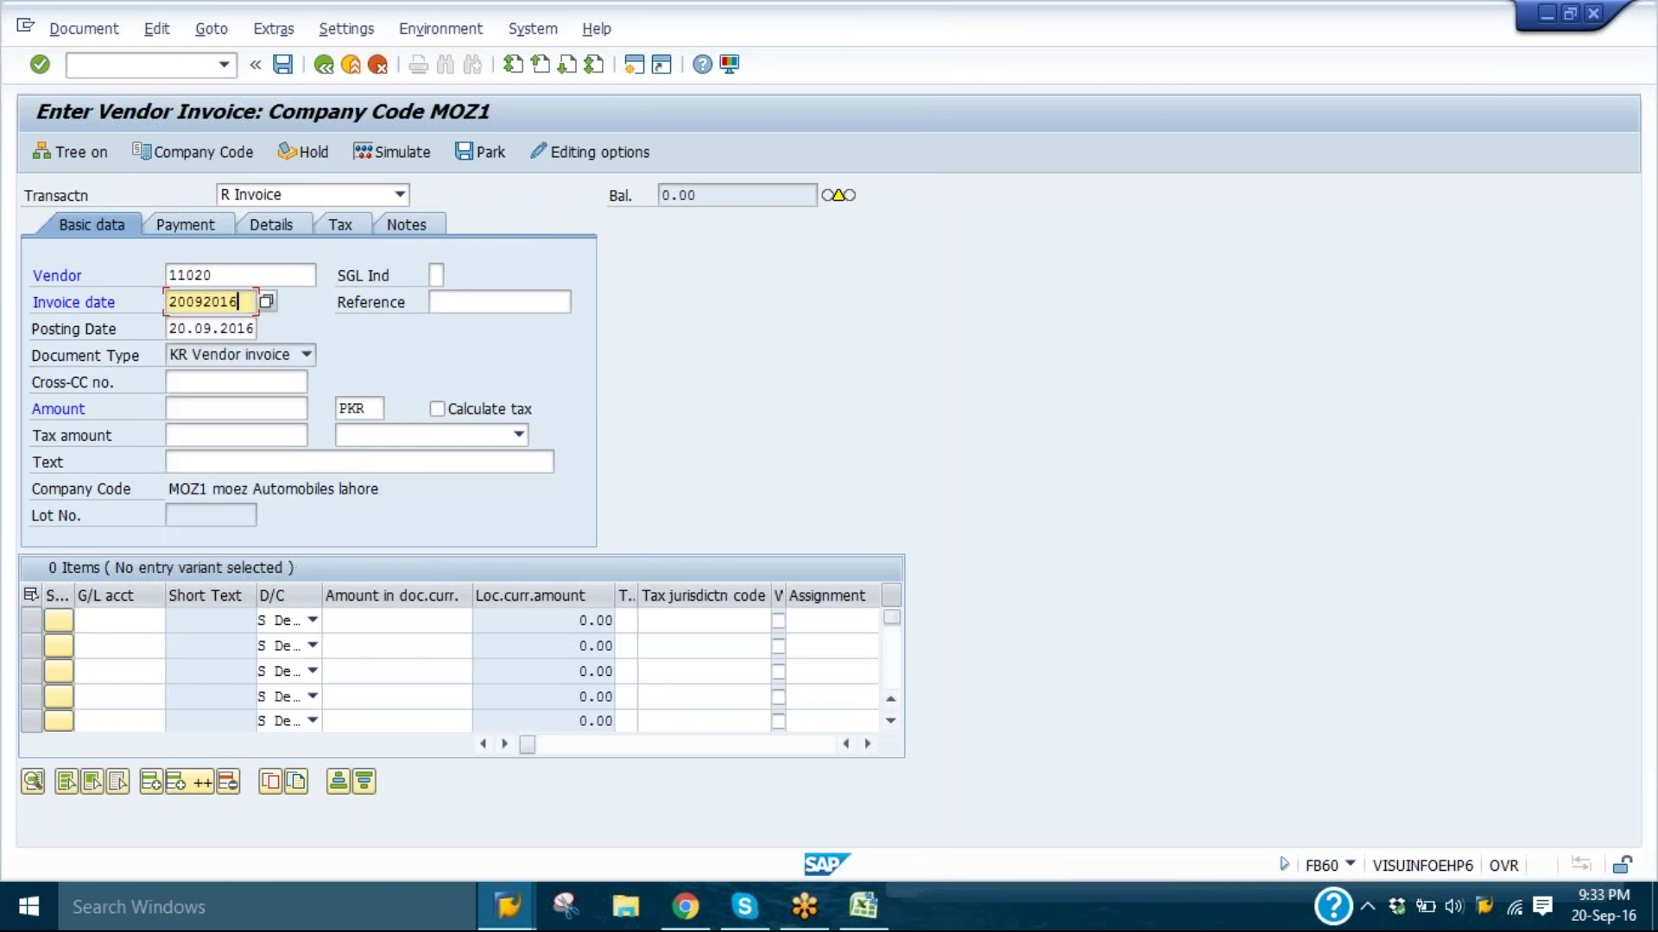
left_click(286, 405)
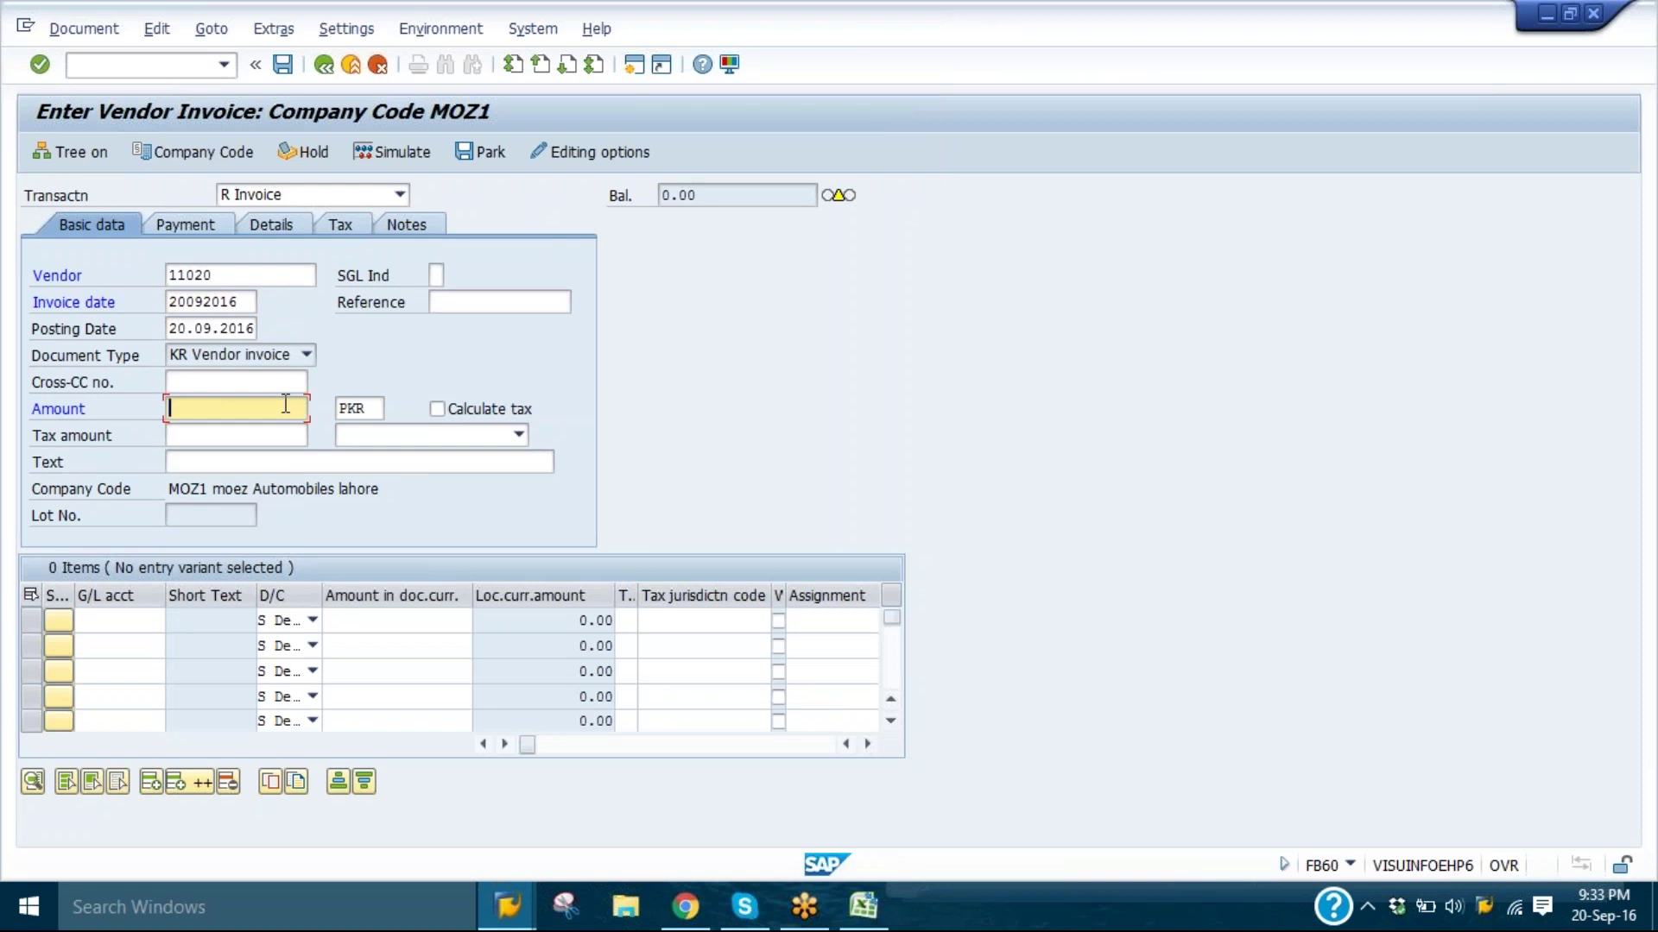
type("9000")
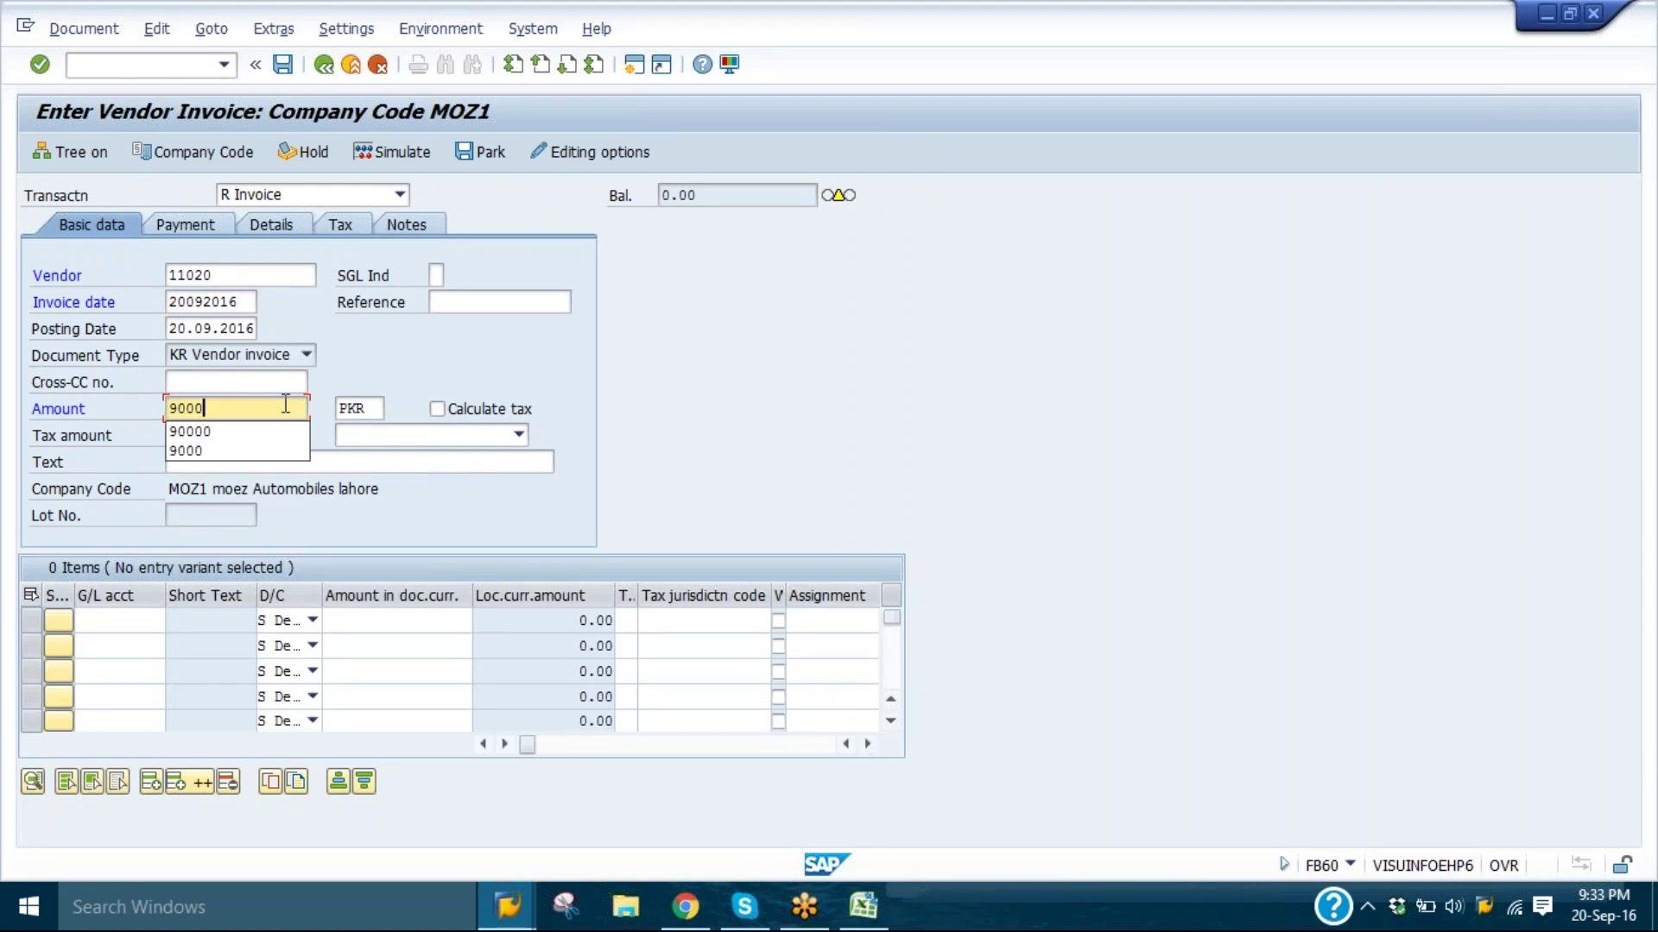
key("Return")
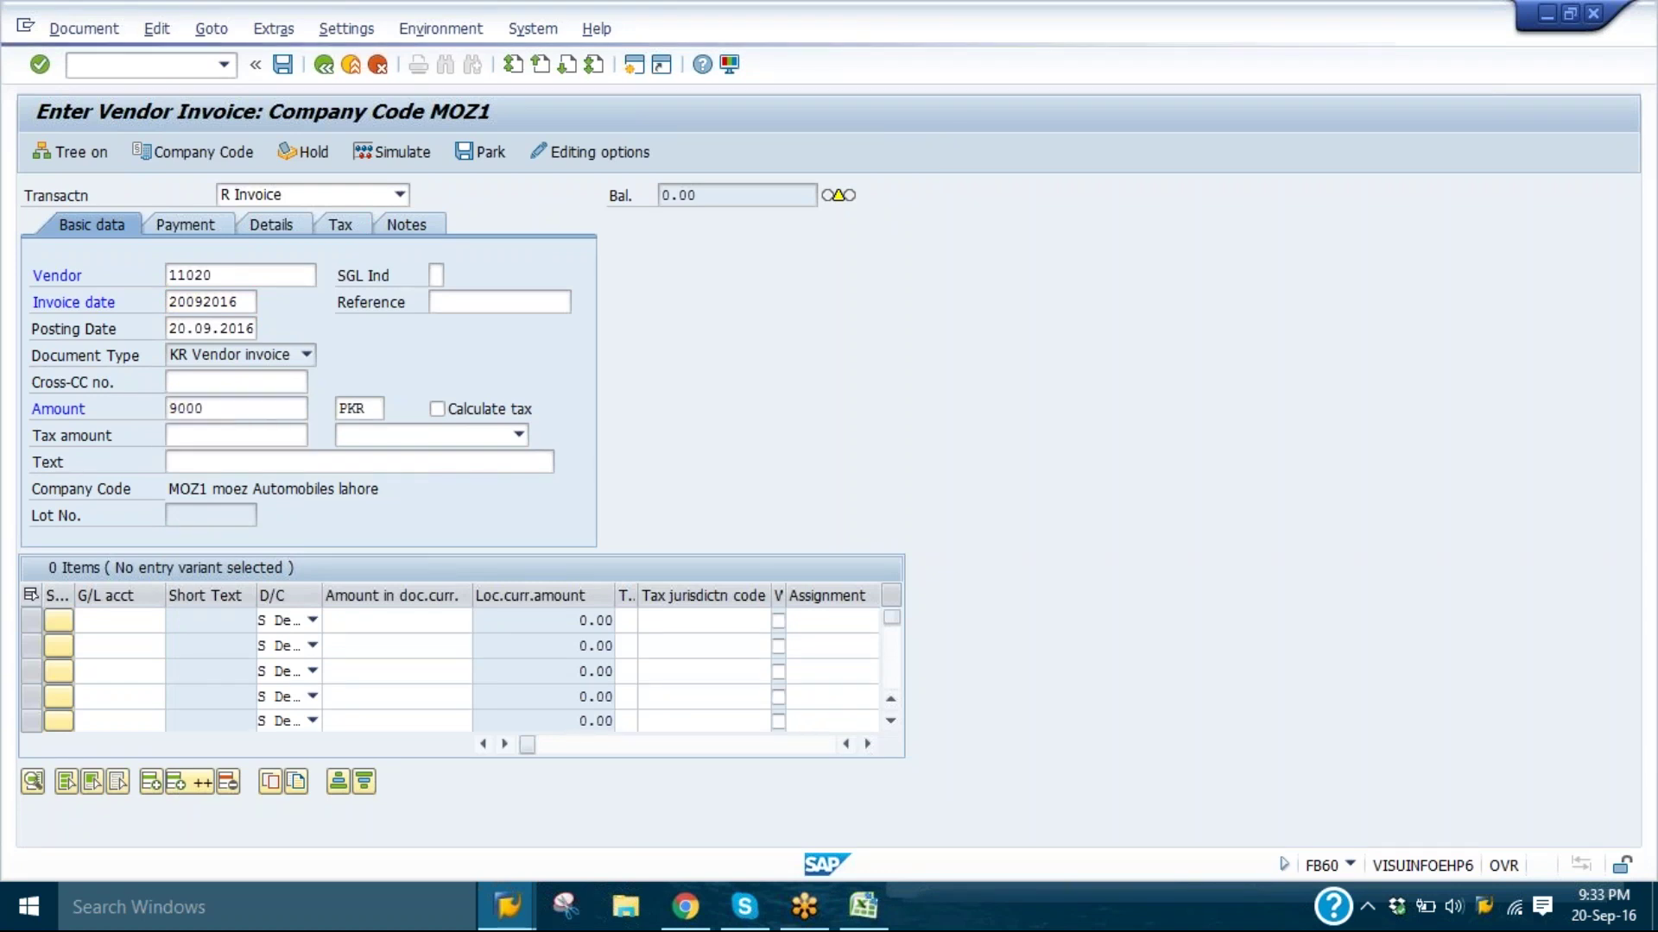
- Add a debit line item on G/L account 4500, using * to take over the full invoice amount
left_click(146, 621)
type("4500")
key("Tab")
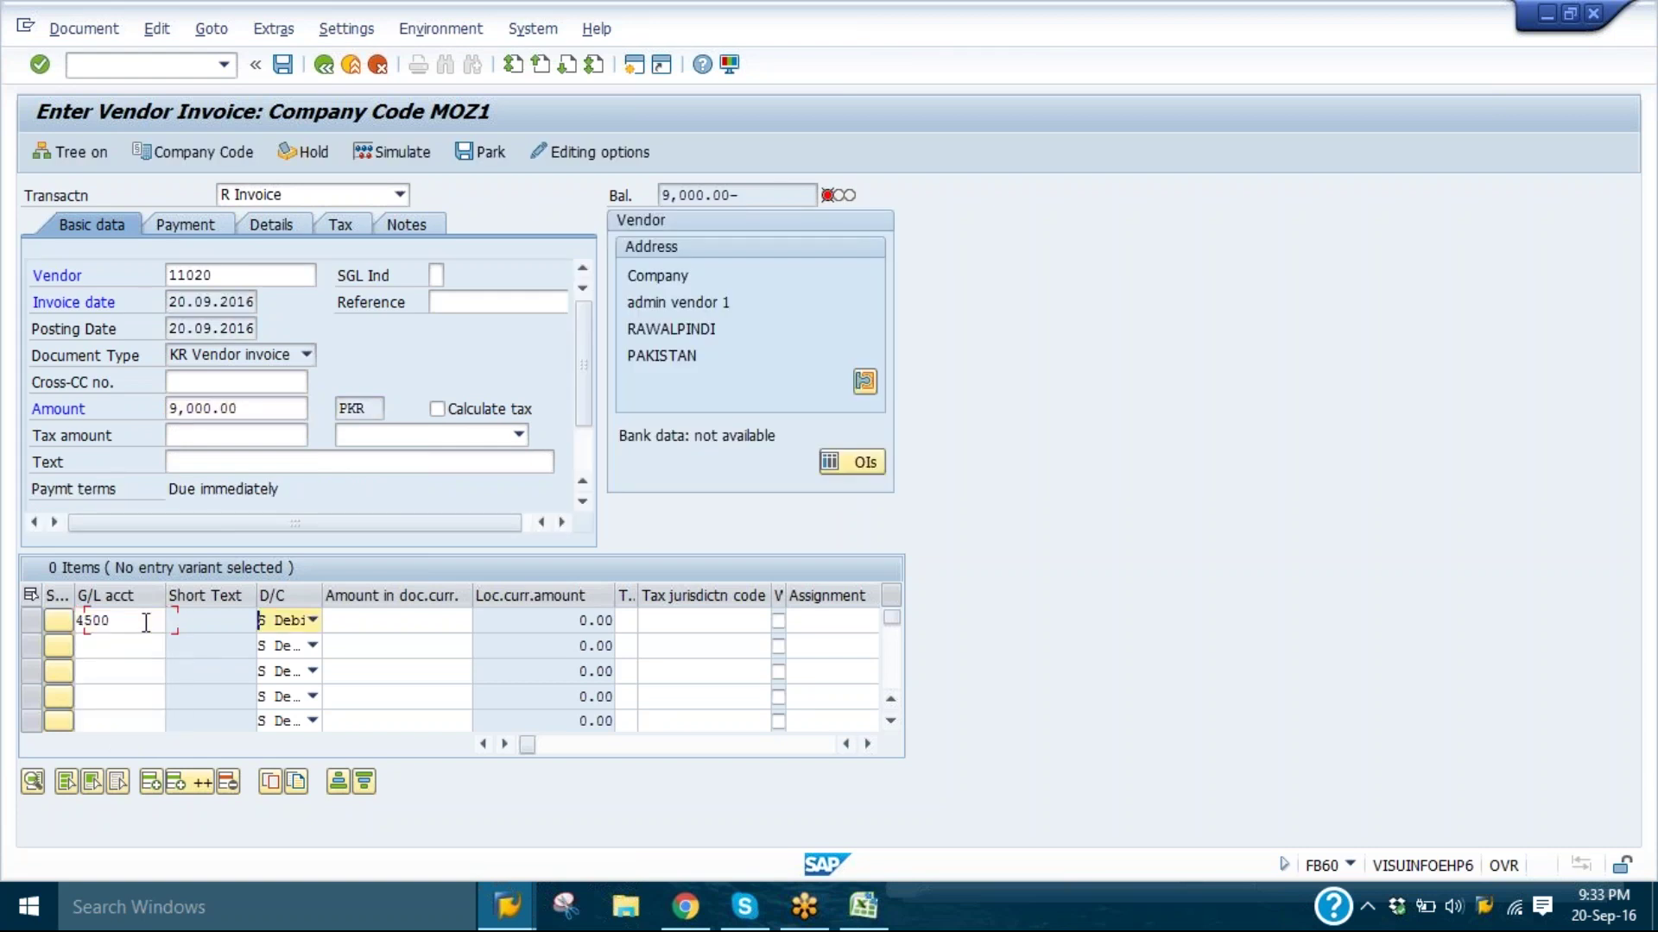
key("Tab")
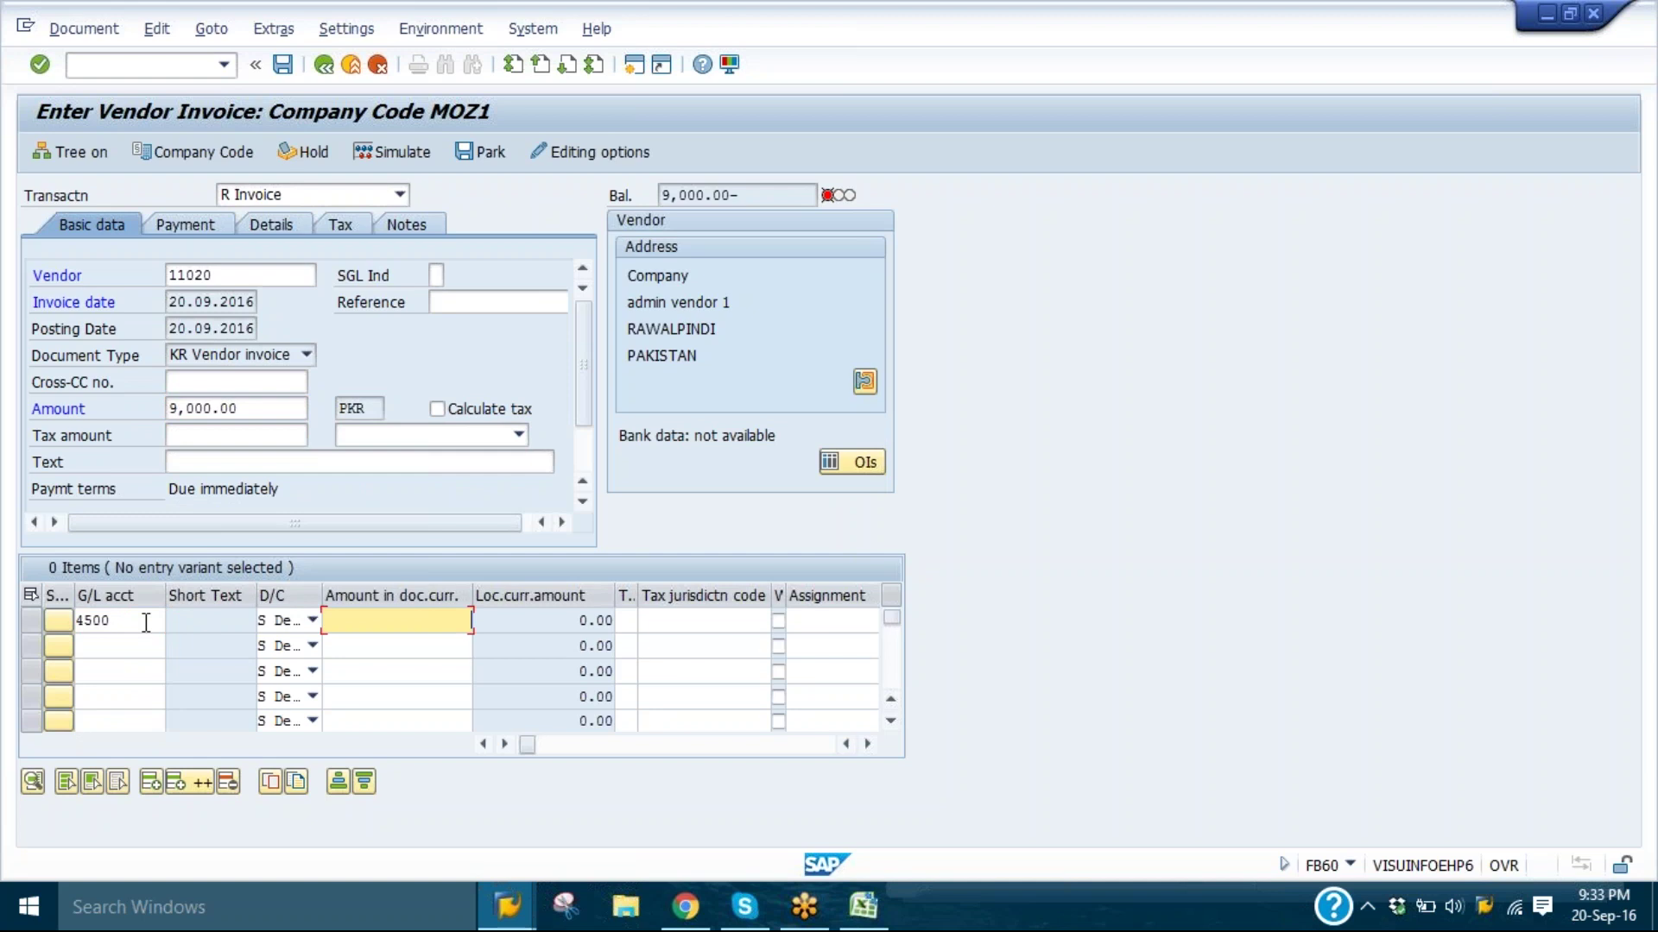
type("*")
key("Return")
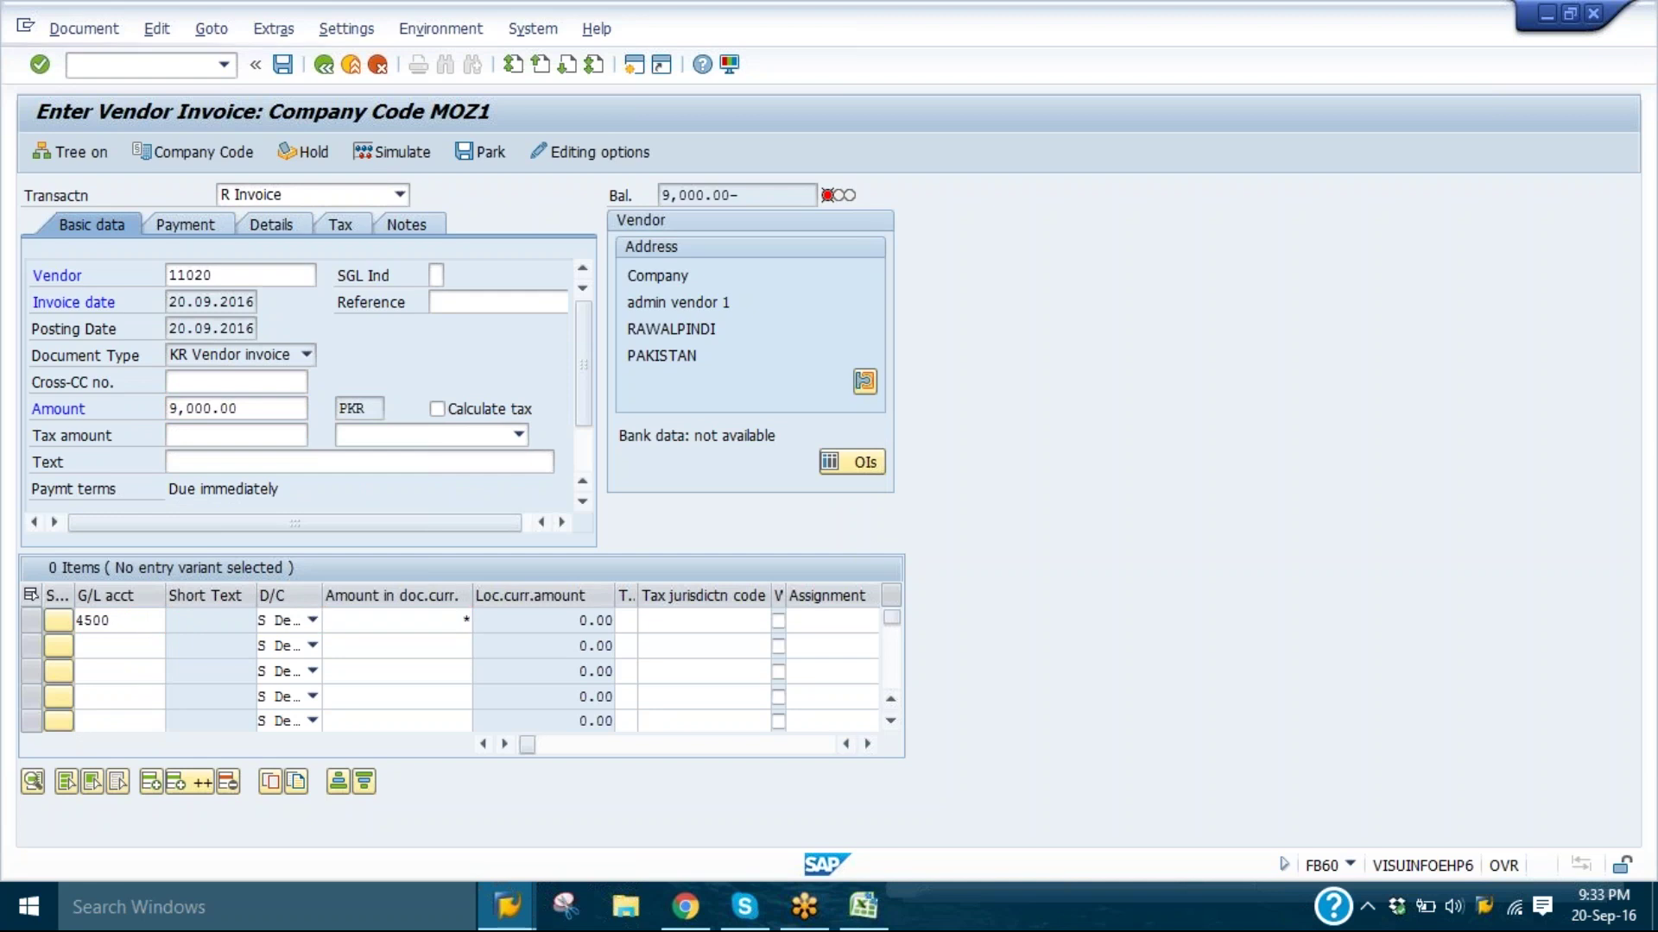
- Simulate the vendor invoice and post the document
left_click(393, 622)
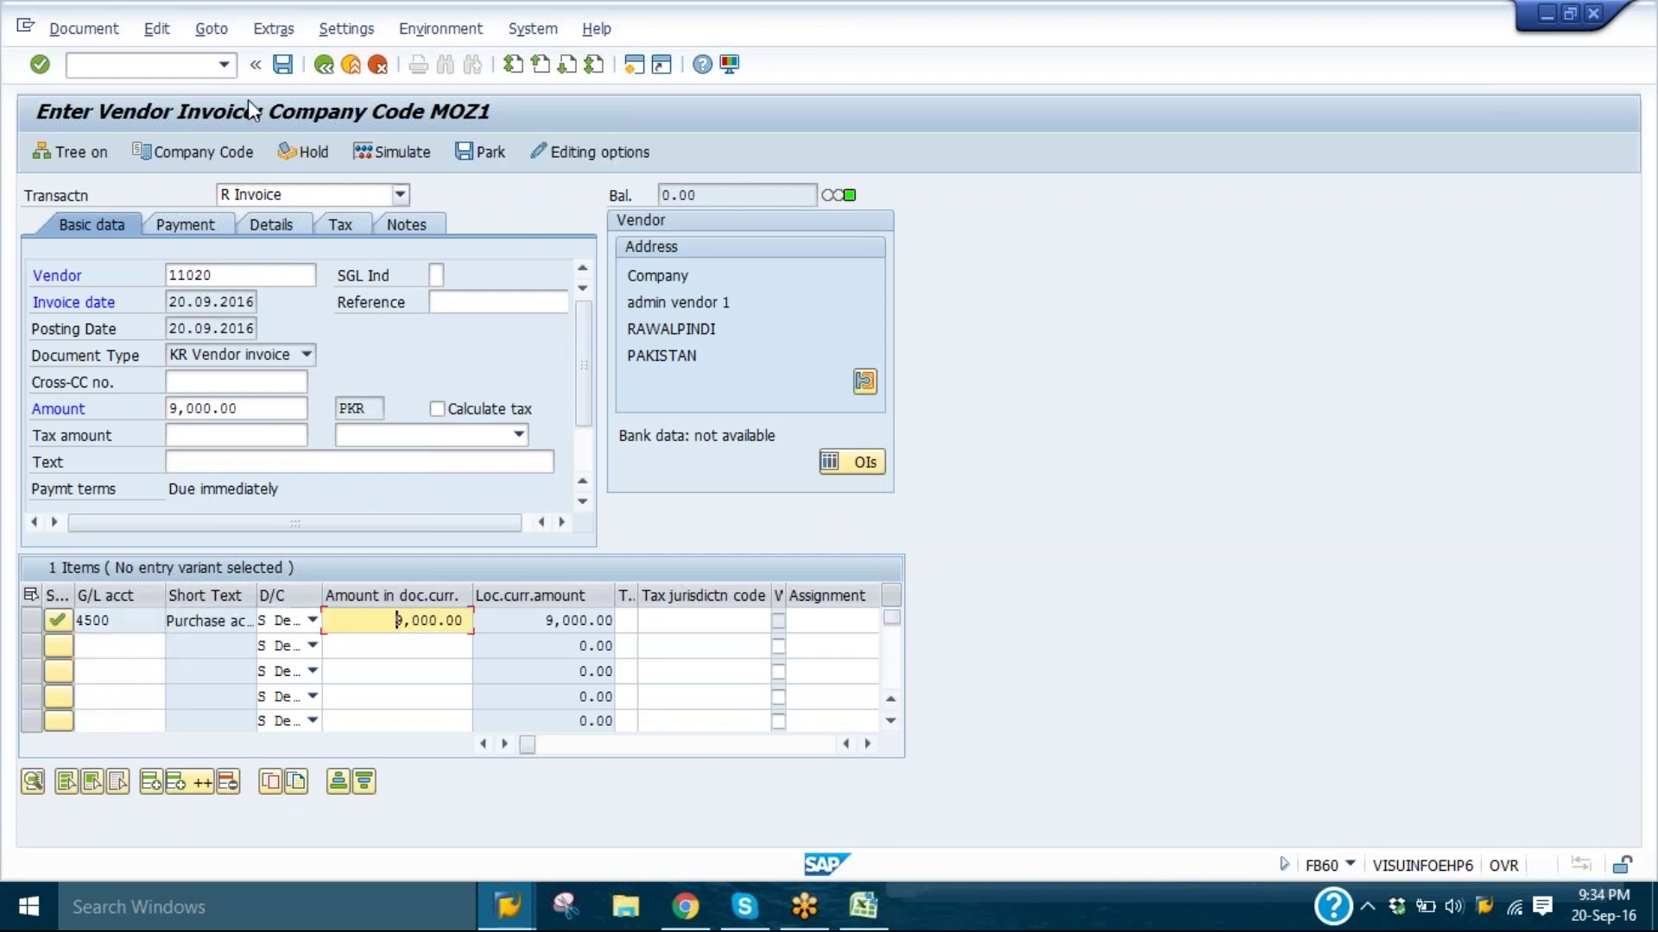
left_click(391, 153)
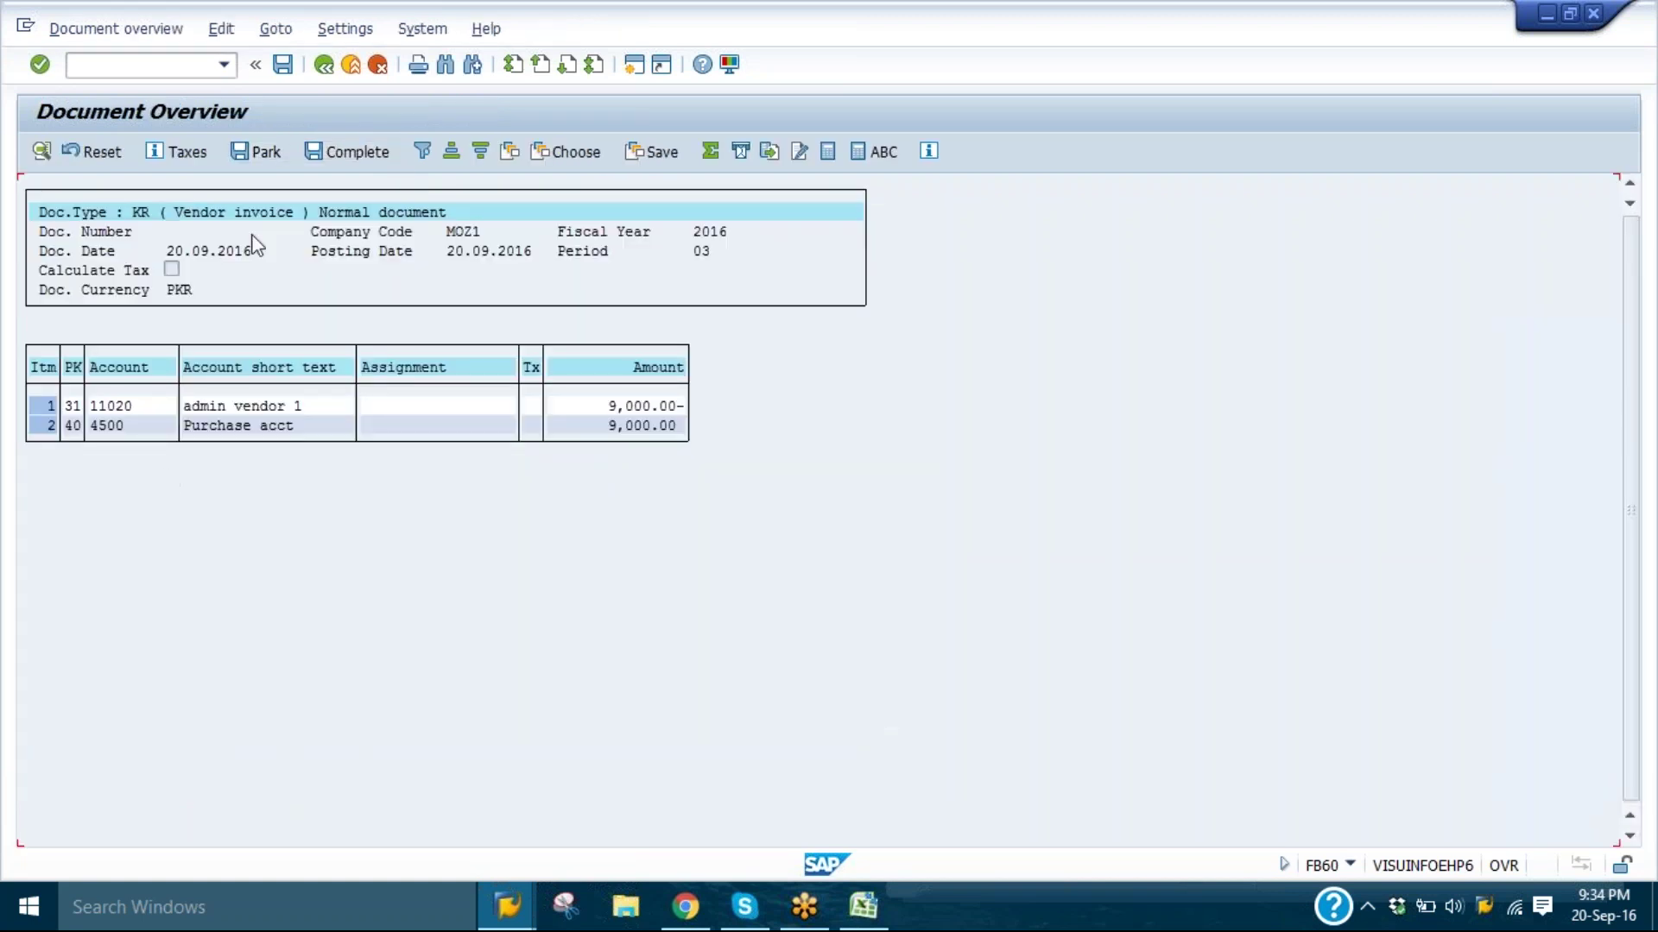
left_click(284, 68)
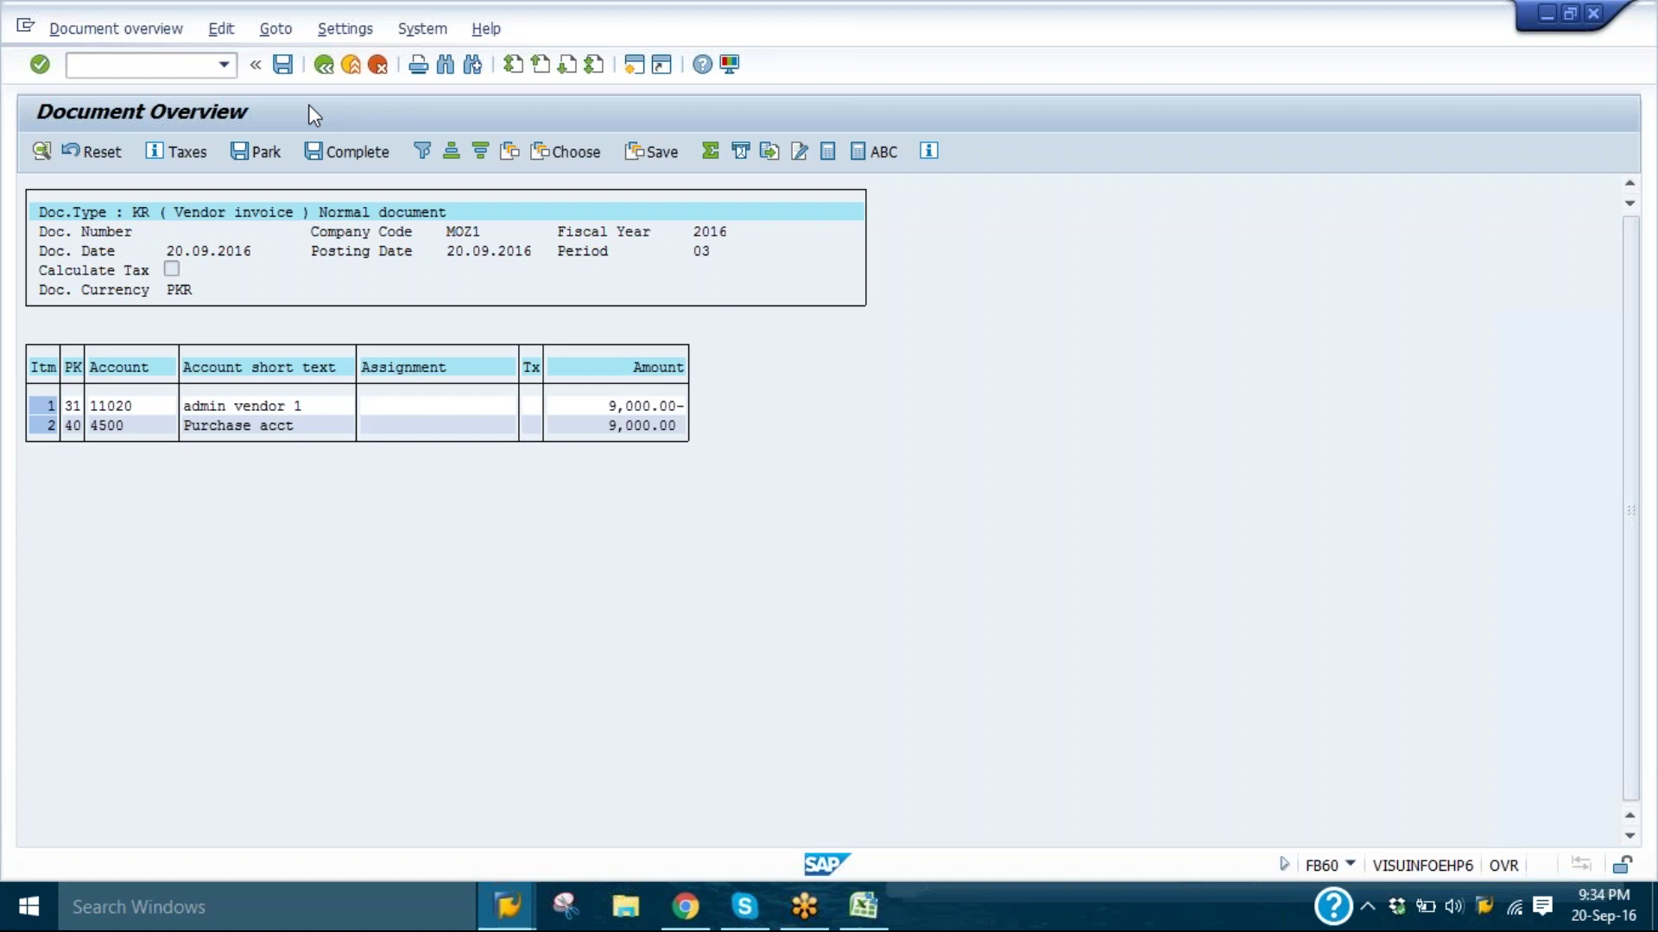
- Refresh the vendor line item list to include the new invoice, and return to the vendor invoice entry window
left_click(511, 909)
left_click(809, 807)
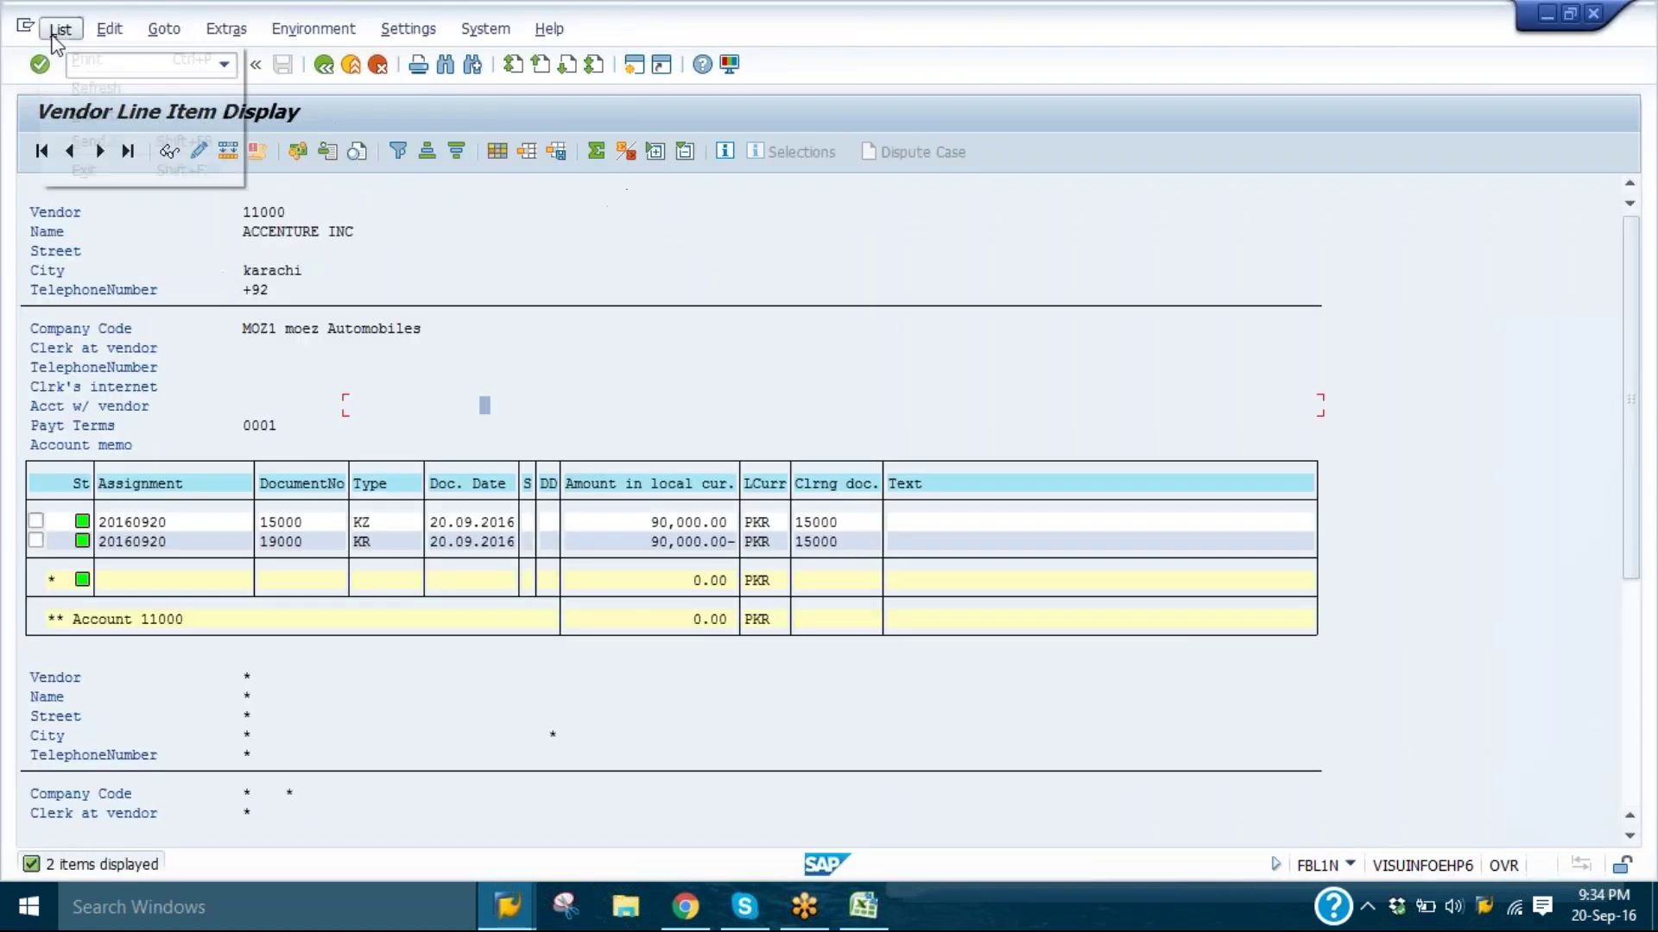
left_click(59, 29)
left_click(119, 84)
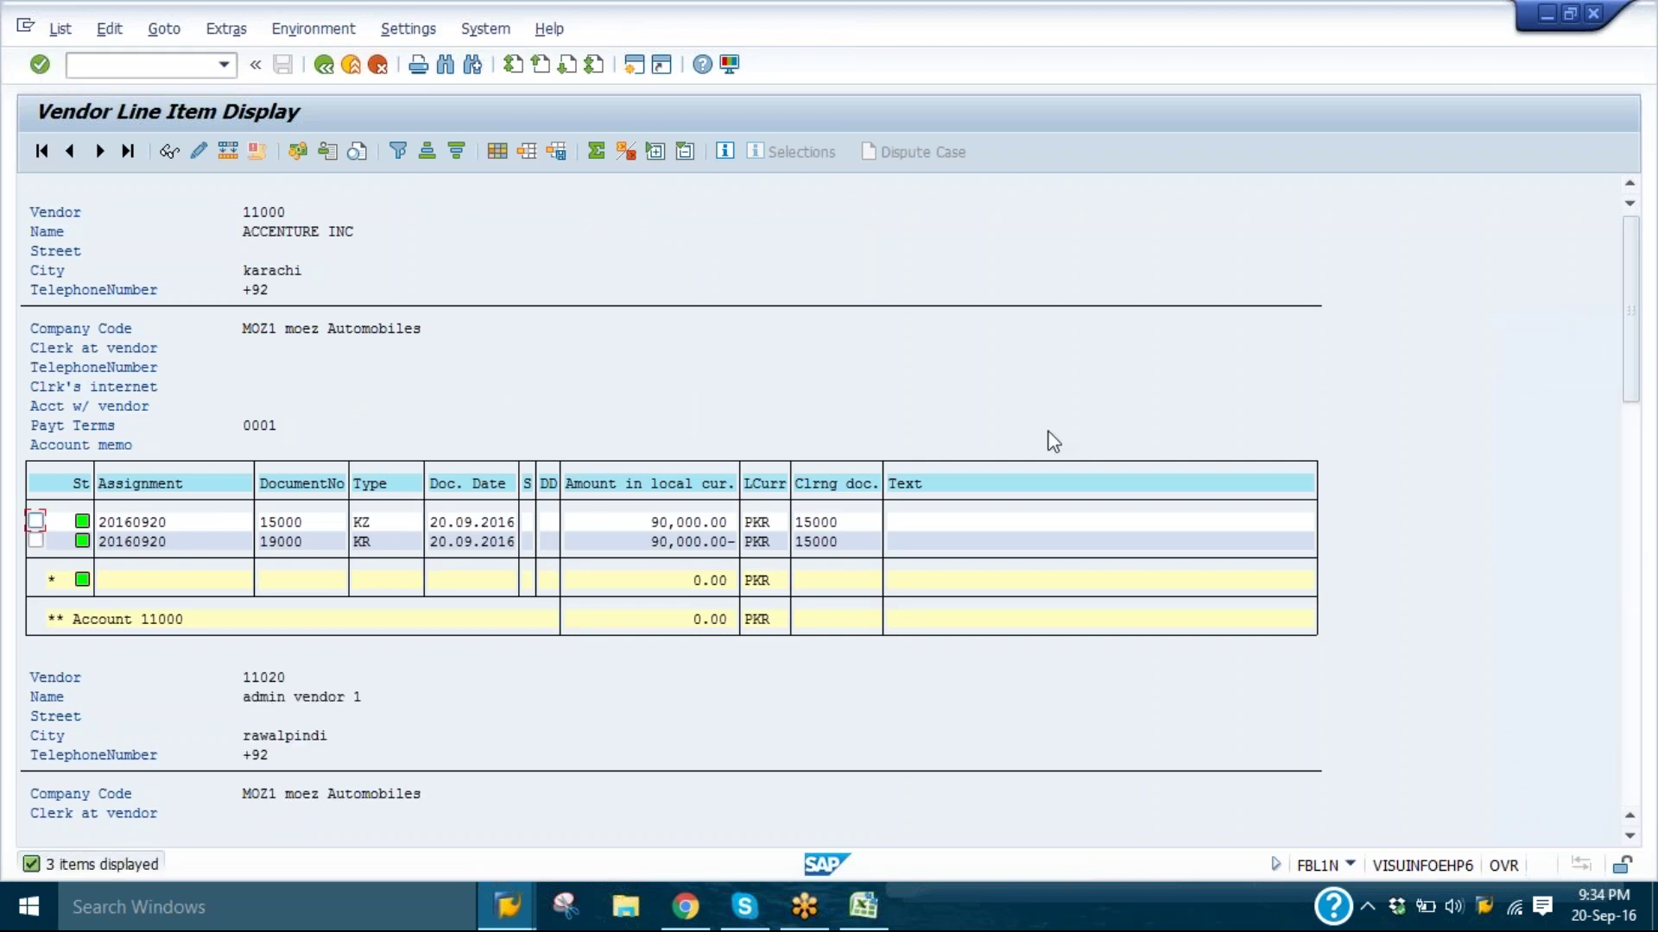
left_click(69, 31)
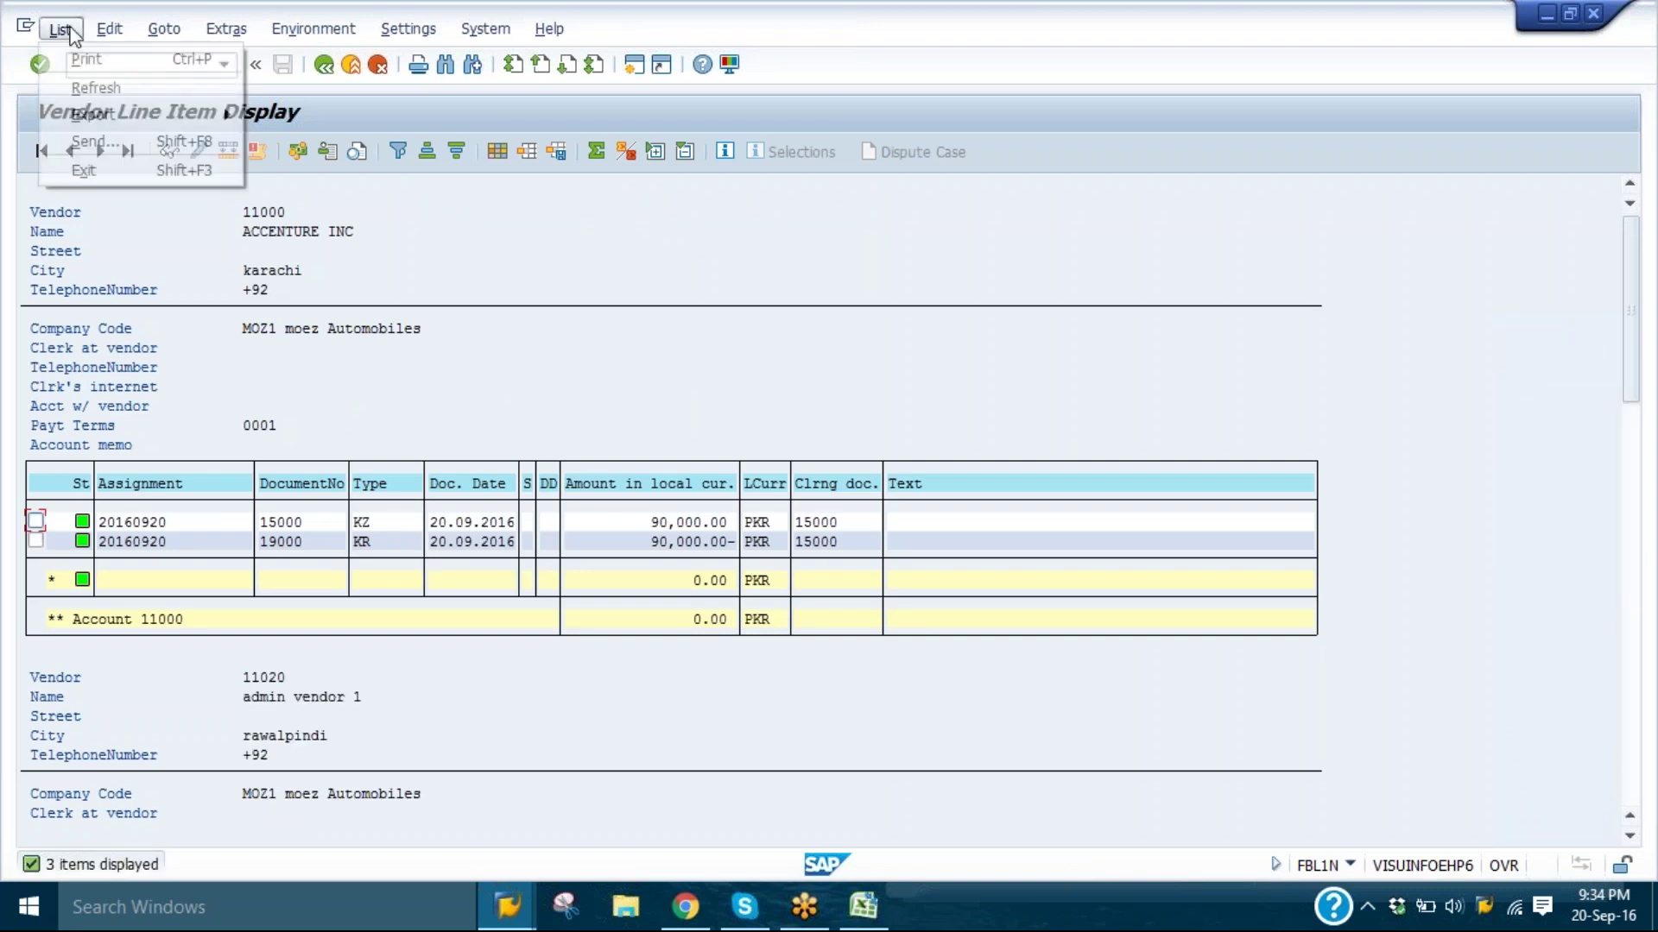
left_click(95, 89)
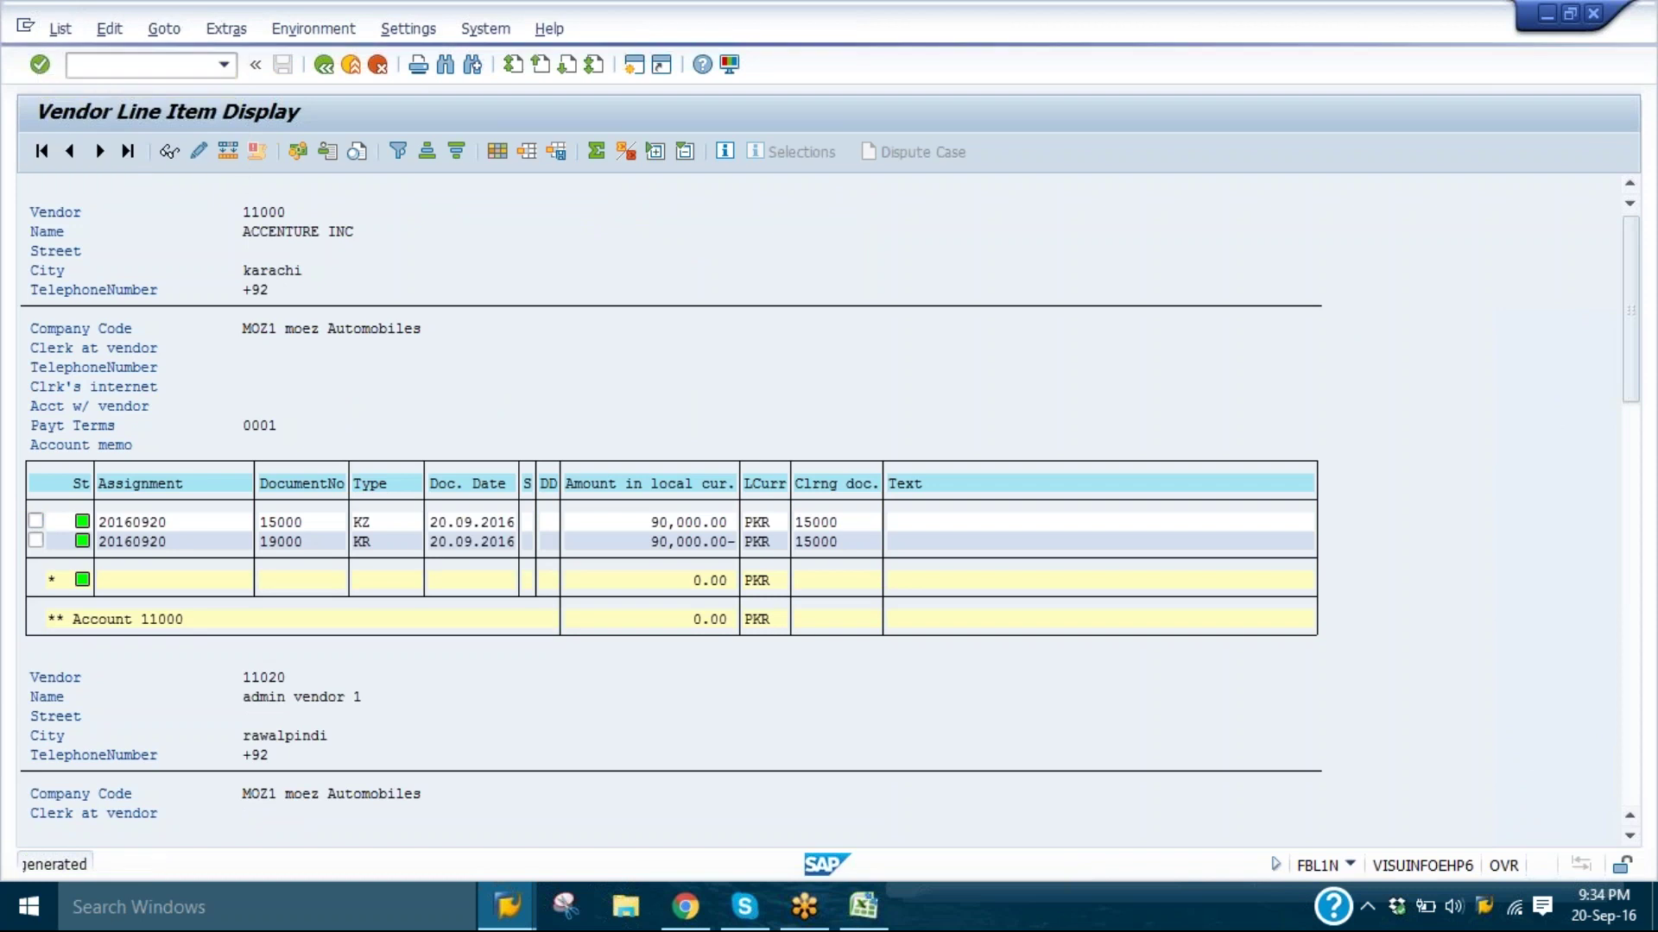
mouse_move(510, 914)
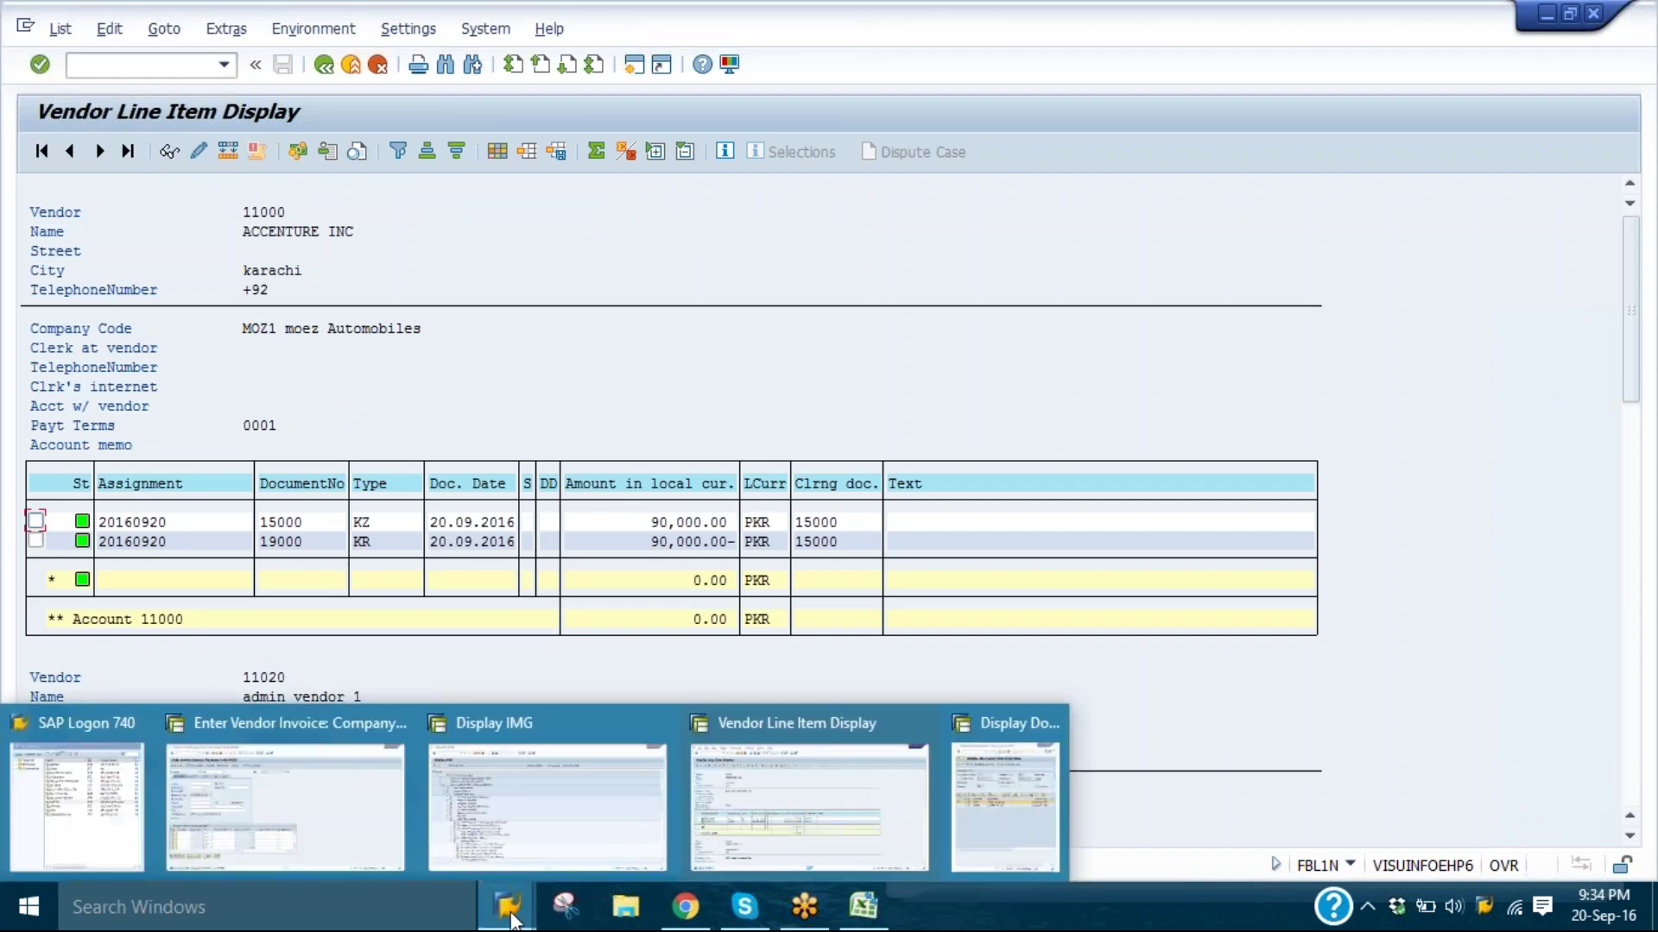
left_click(521, 879)
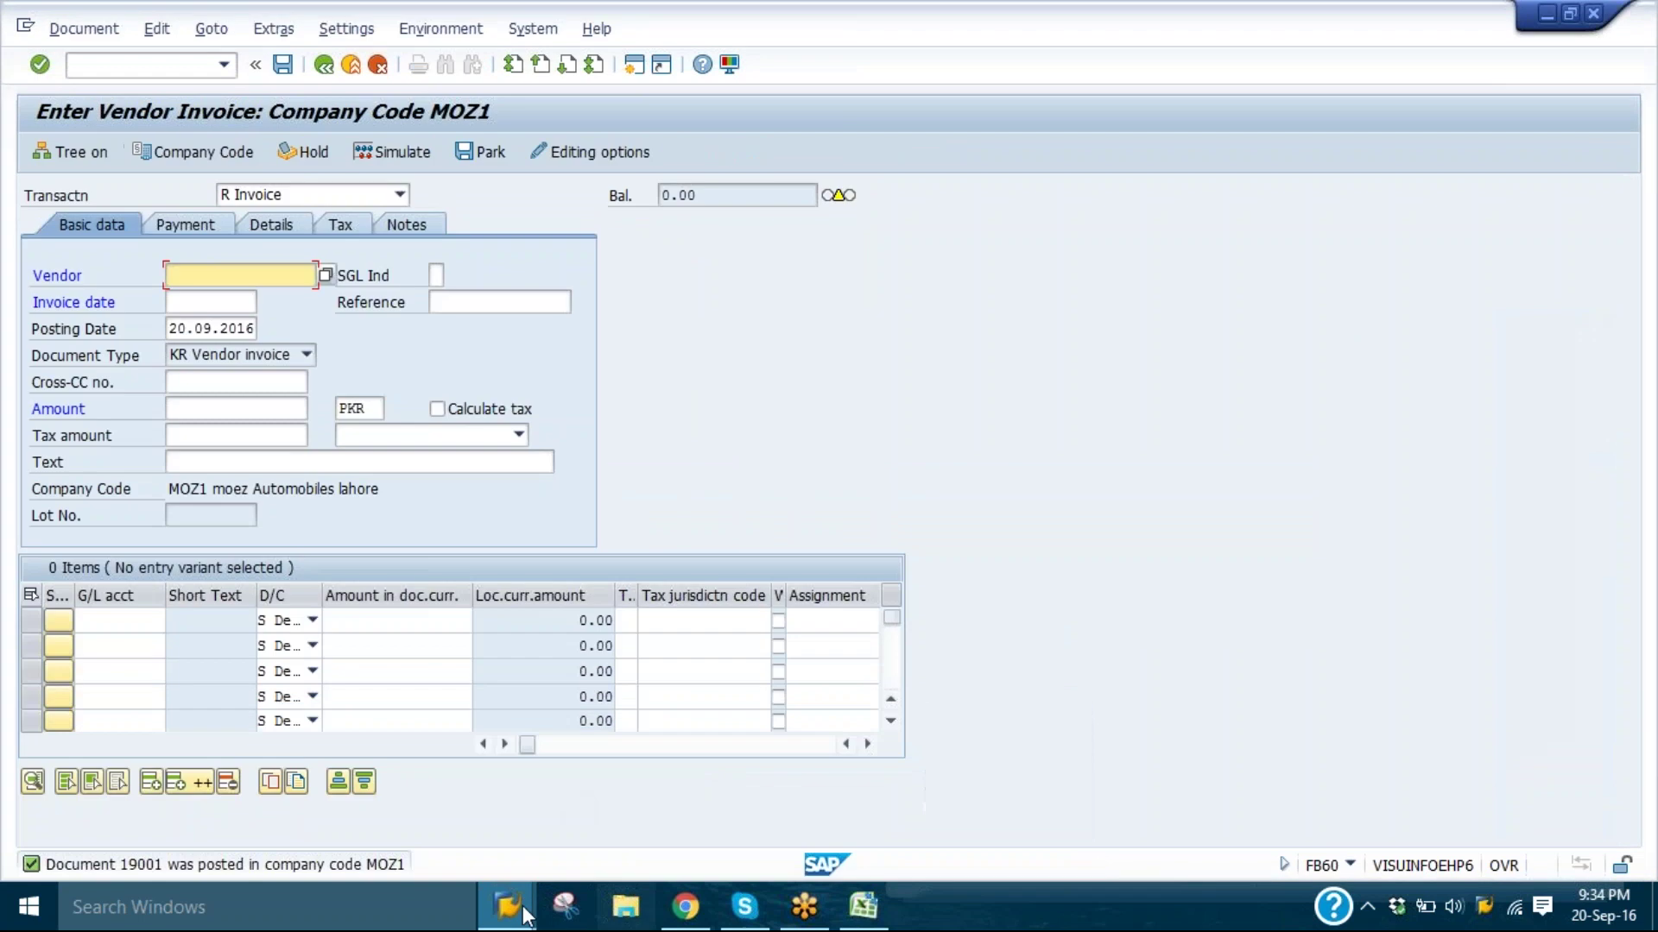
- Switch to the vendor line item list and rerun the report for all items in company code MOZ1
mouse_move(523, 915)
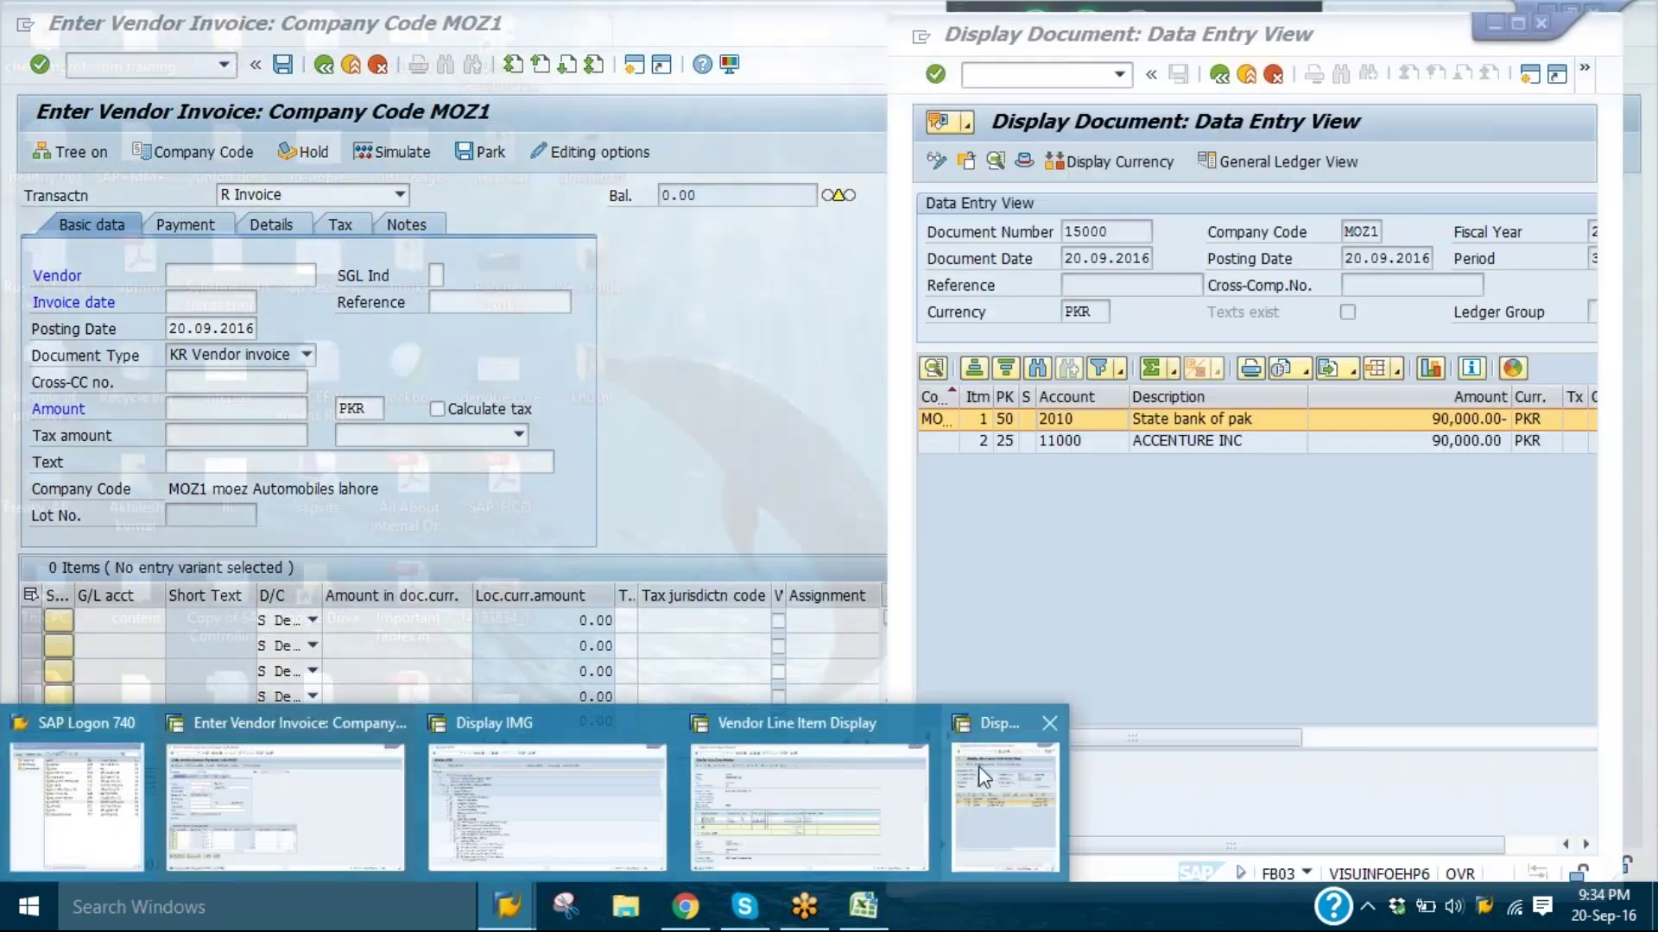
left_click(902, 781)
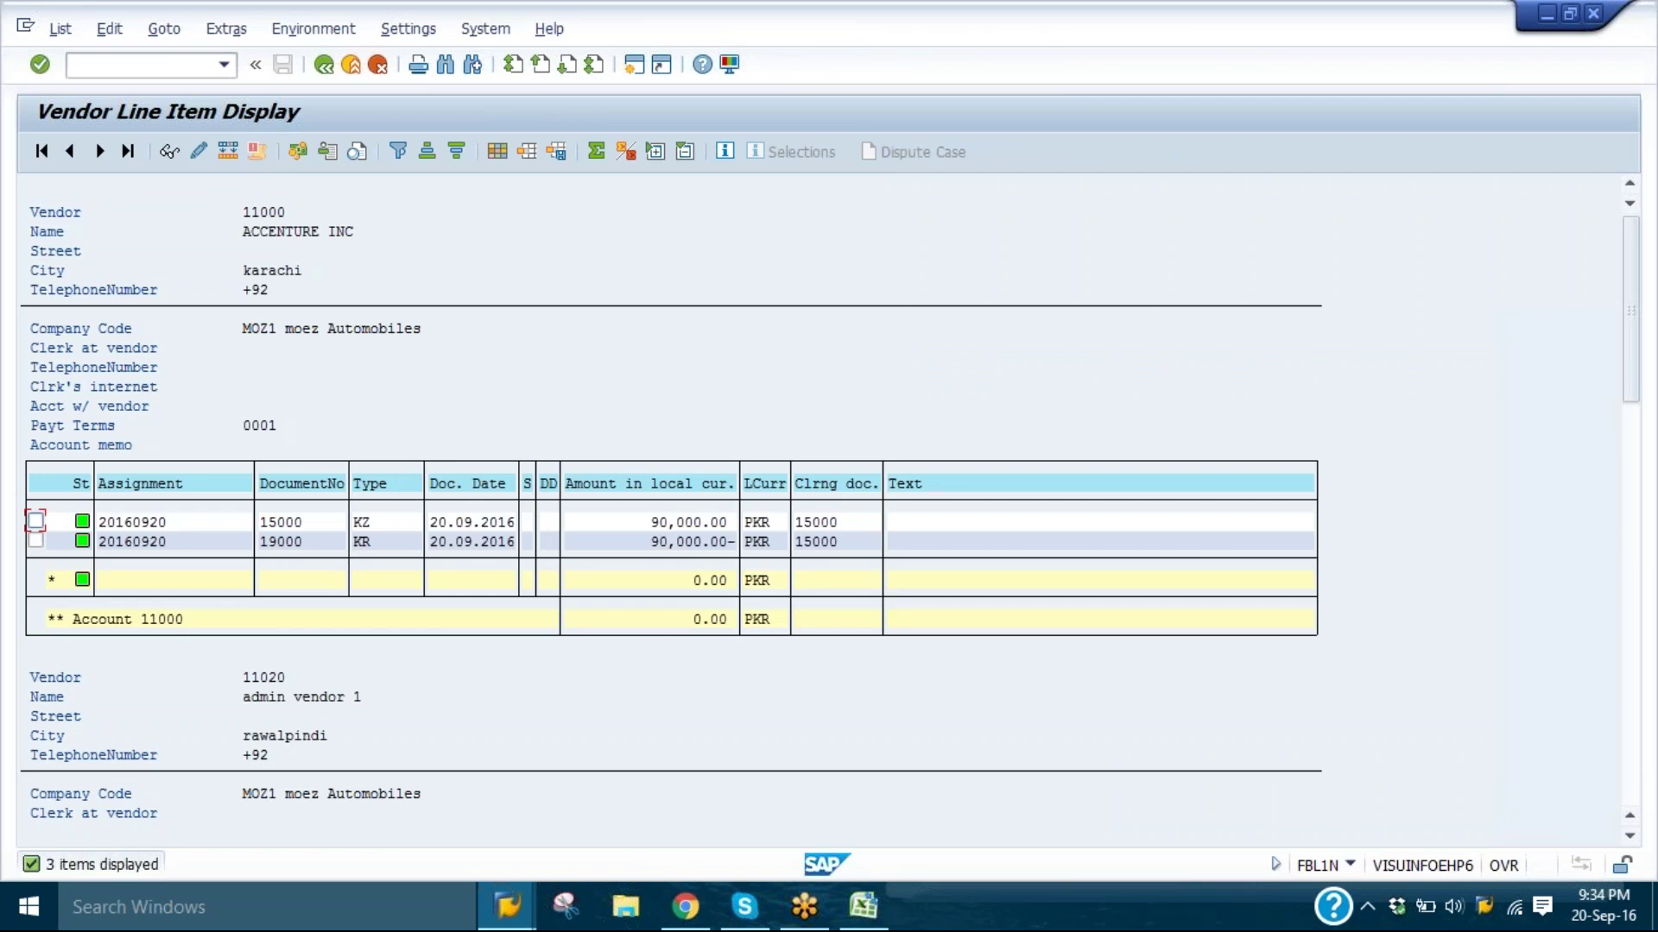
left_click(1635, 262)
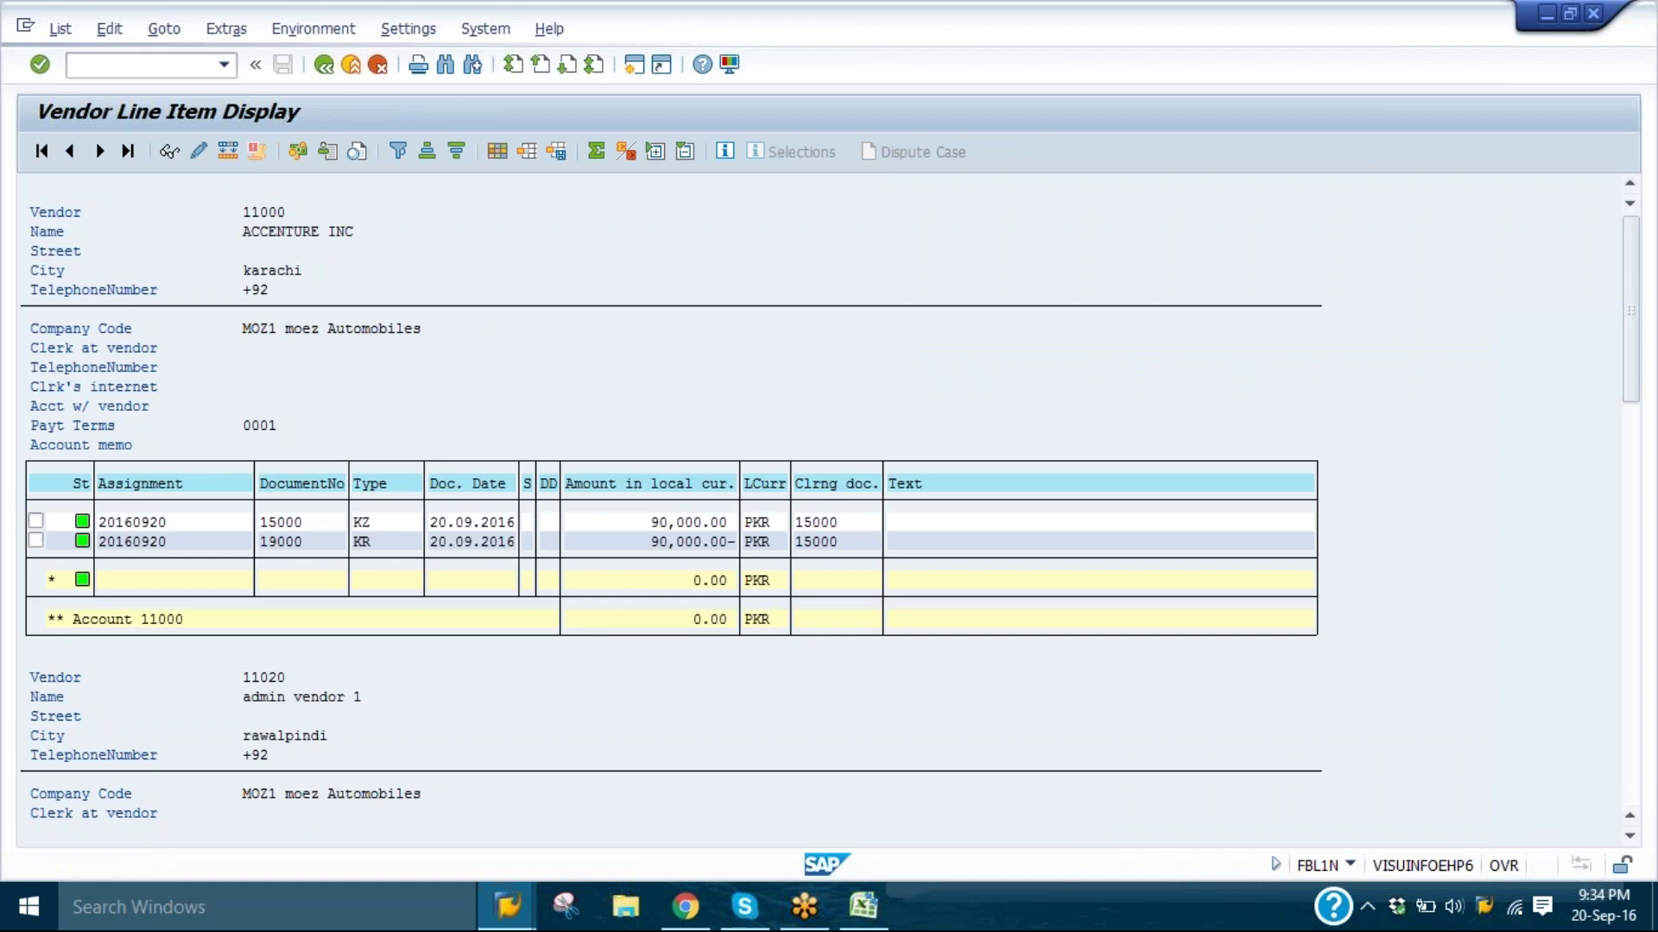
key("F3")
key("F8")
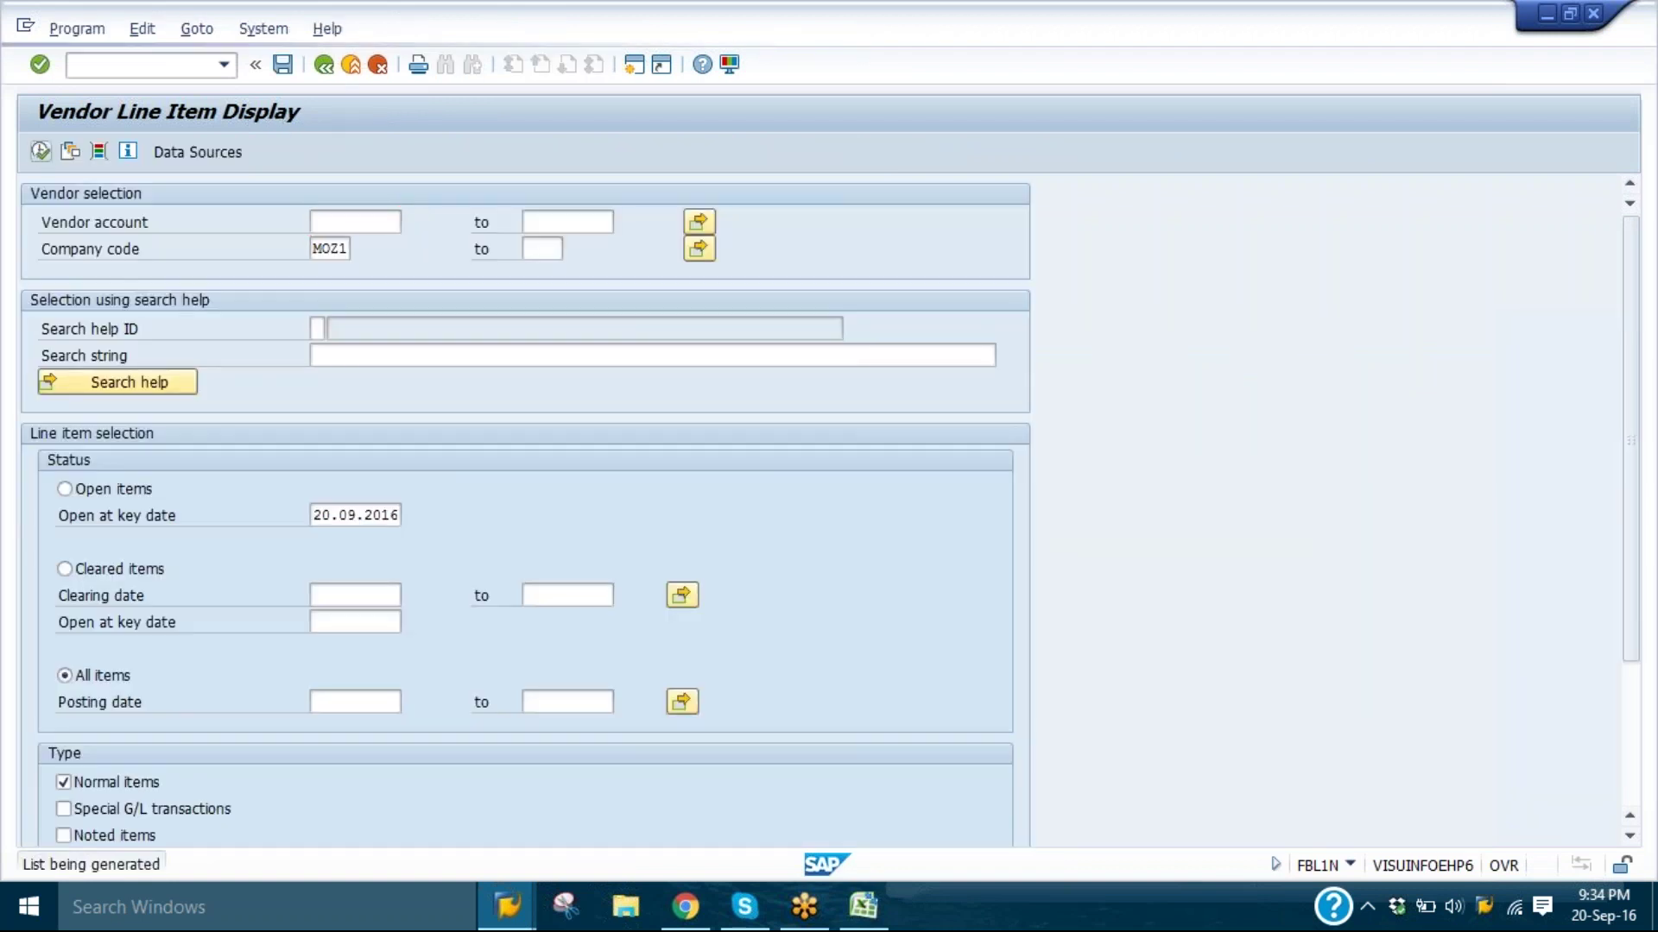
- Examine the 9,000 PKR invoice line of admin vendor 1, including its clearing document and due date fields
left_click_drag(1634, 359, 1634, 529)
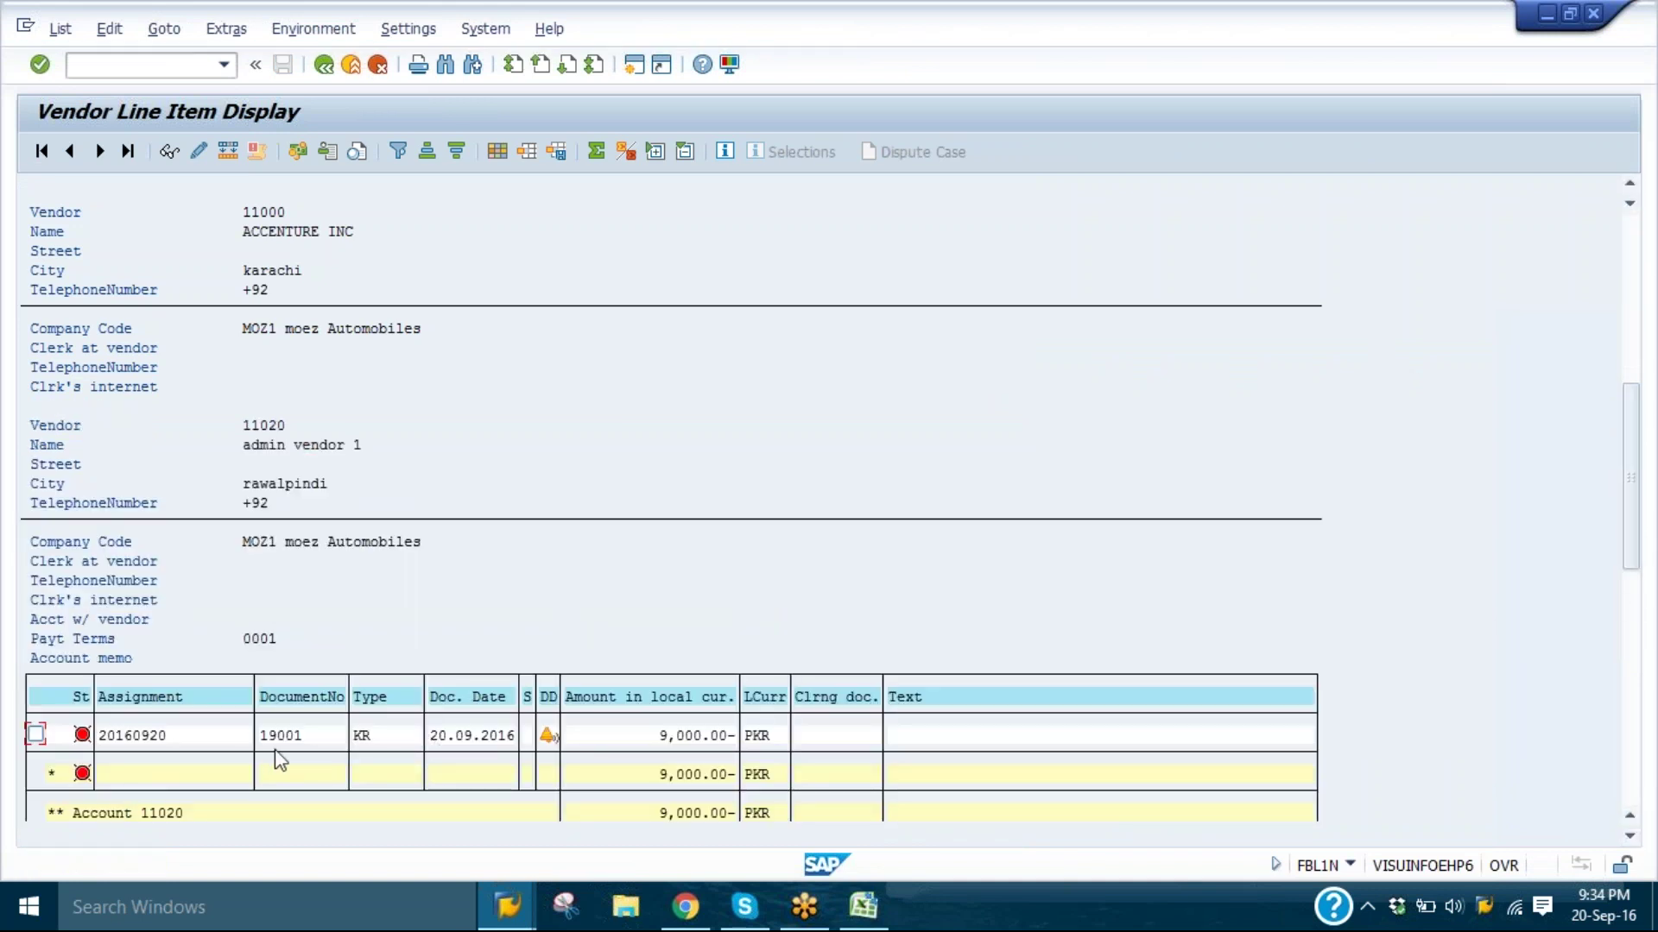
left_click(242, 443)
left_click(800, 739)
left_click(548, 741)
left_click_drag(1623, 481, 1623, 337)
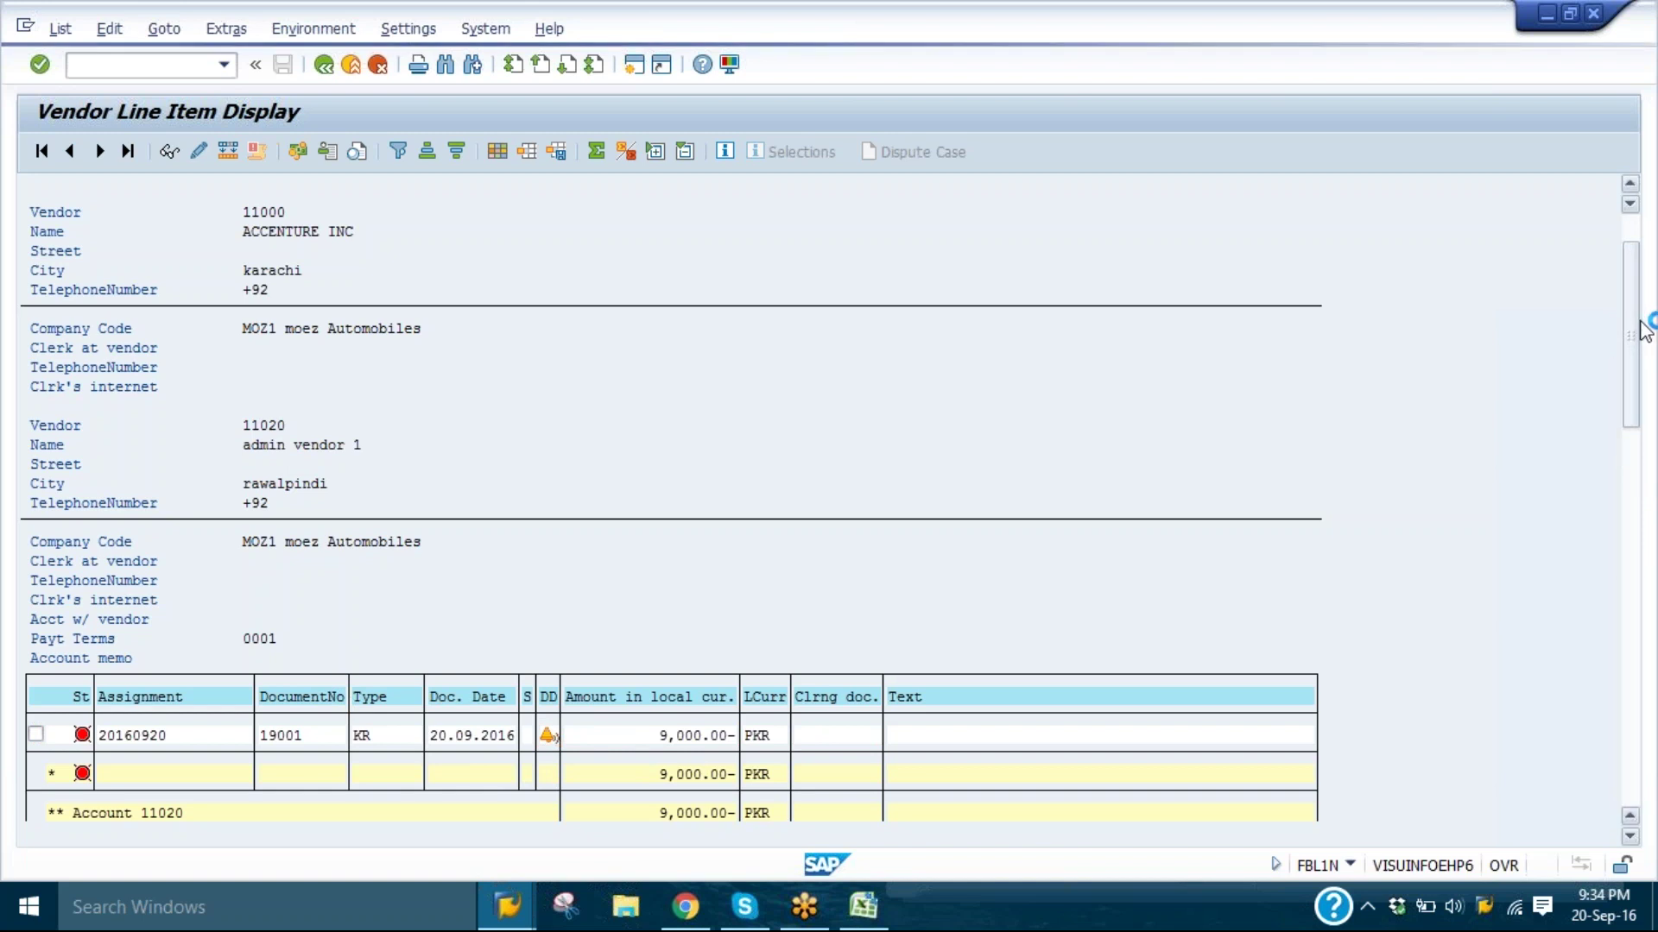
- Compare the KR invoice and KZ payment lines of ACCENTURE INC, and check the status of admin vendor 1's invoice
left_click(36, 540)
left_click(354, 543)
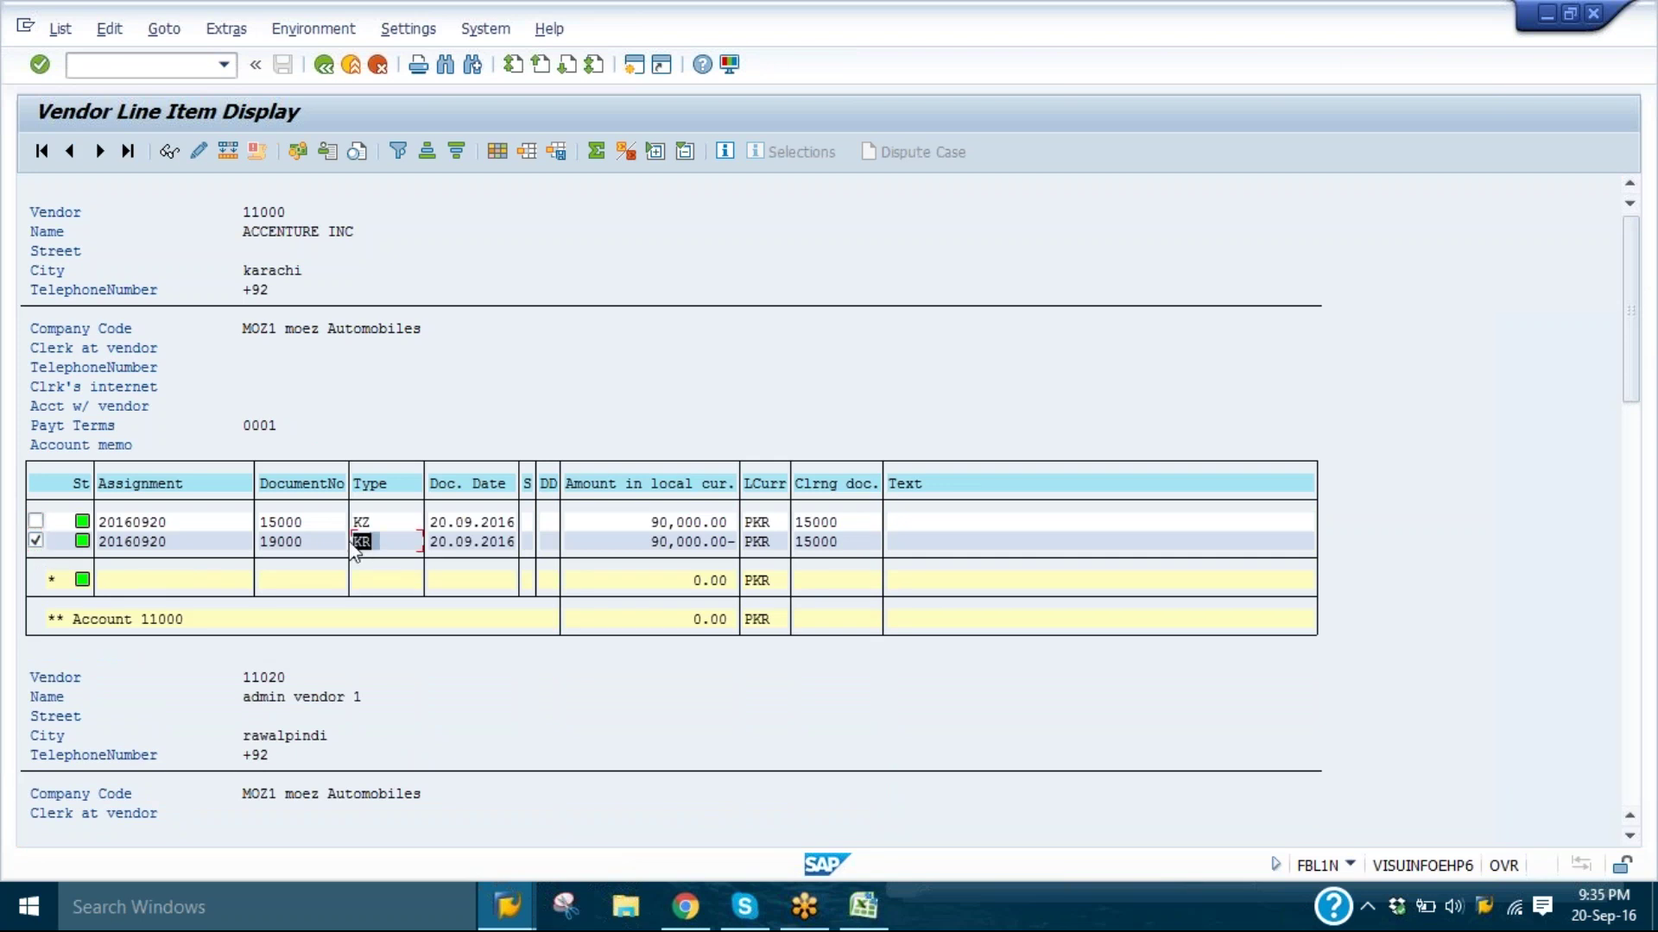
left_click(361, 523)
left_click(384, 542)
left_click(400, 523)
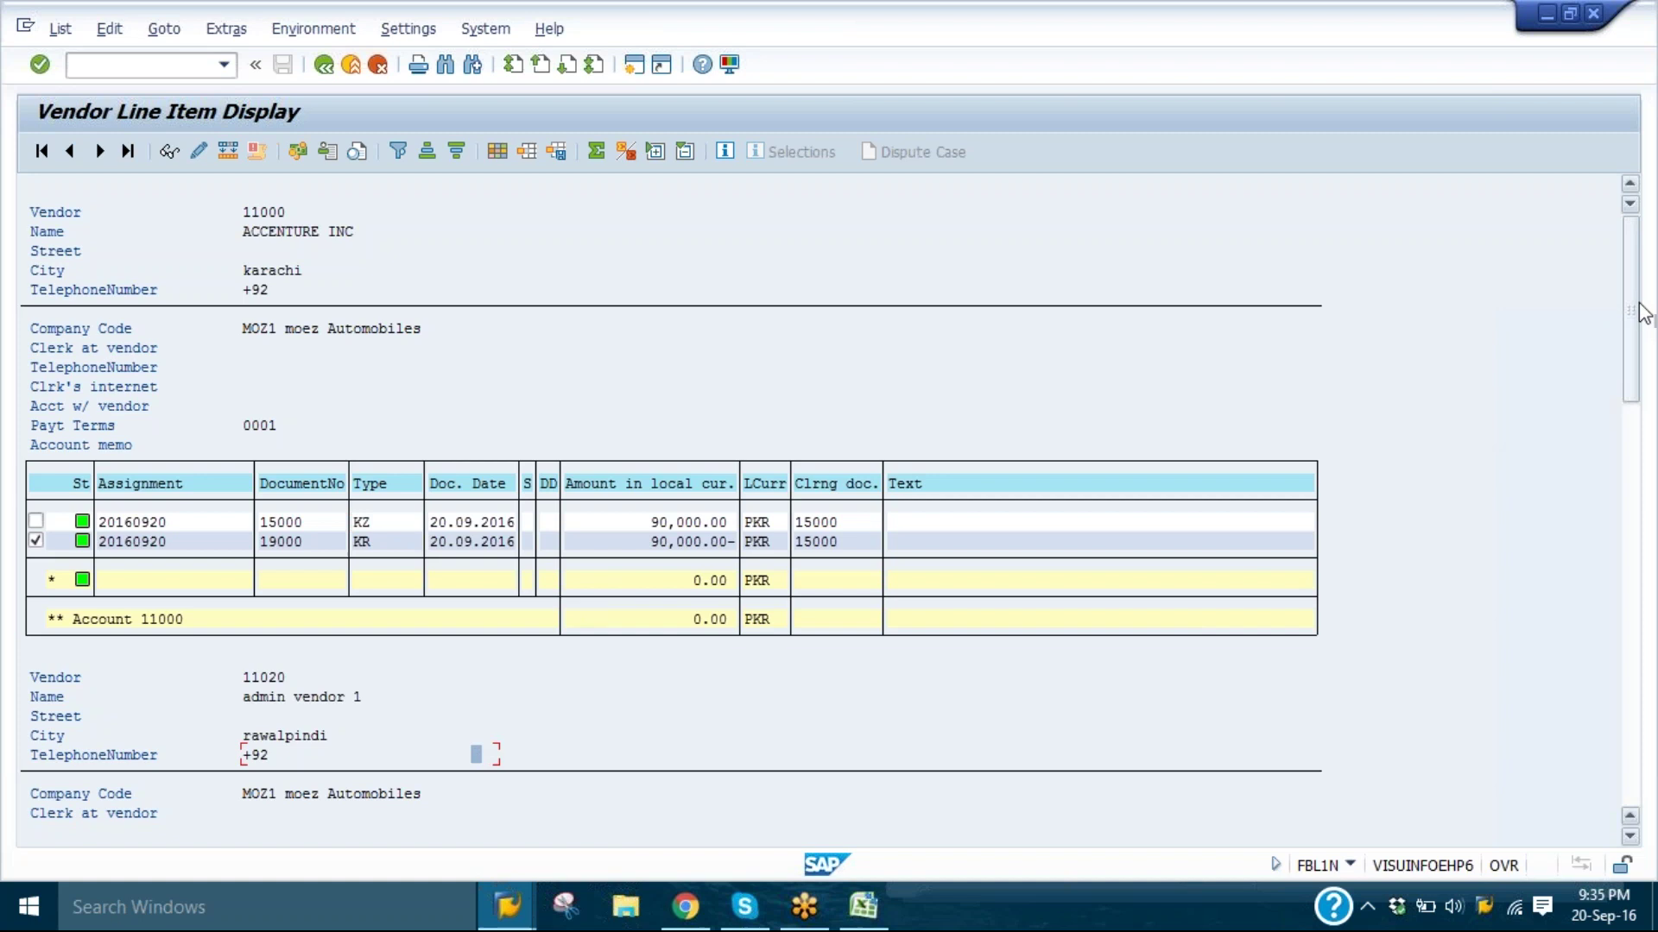
left_click_drag(1640, 331, 1640, 587)
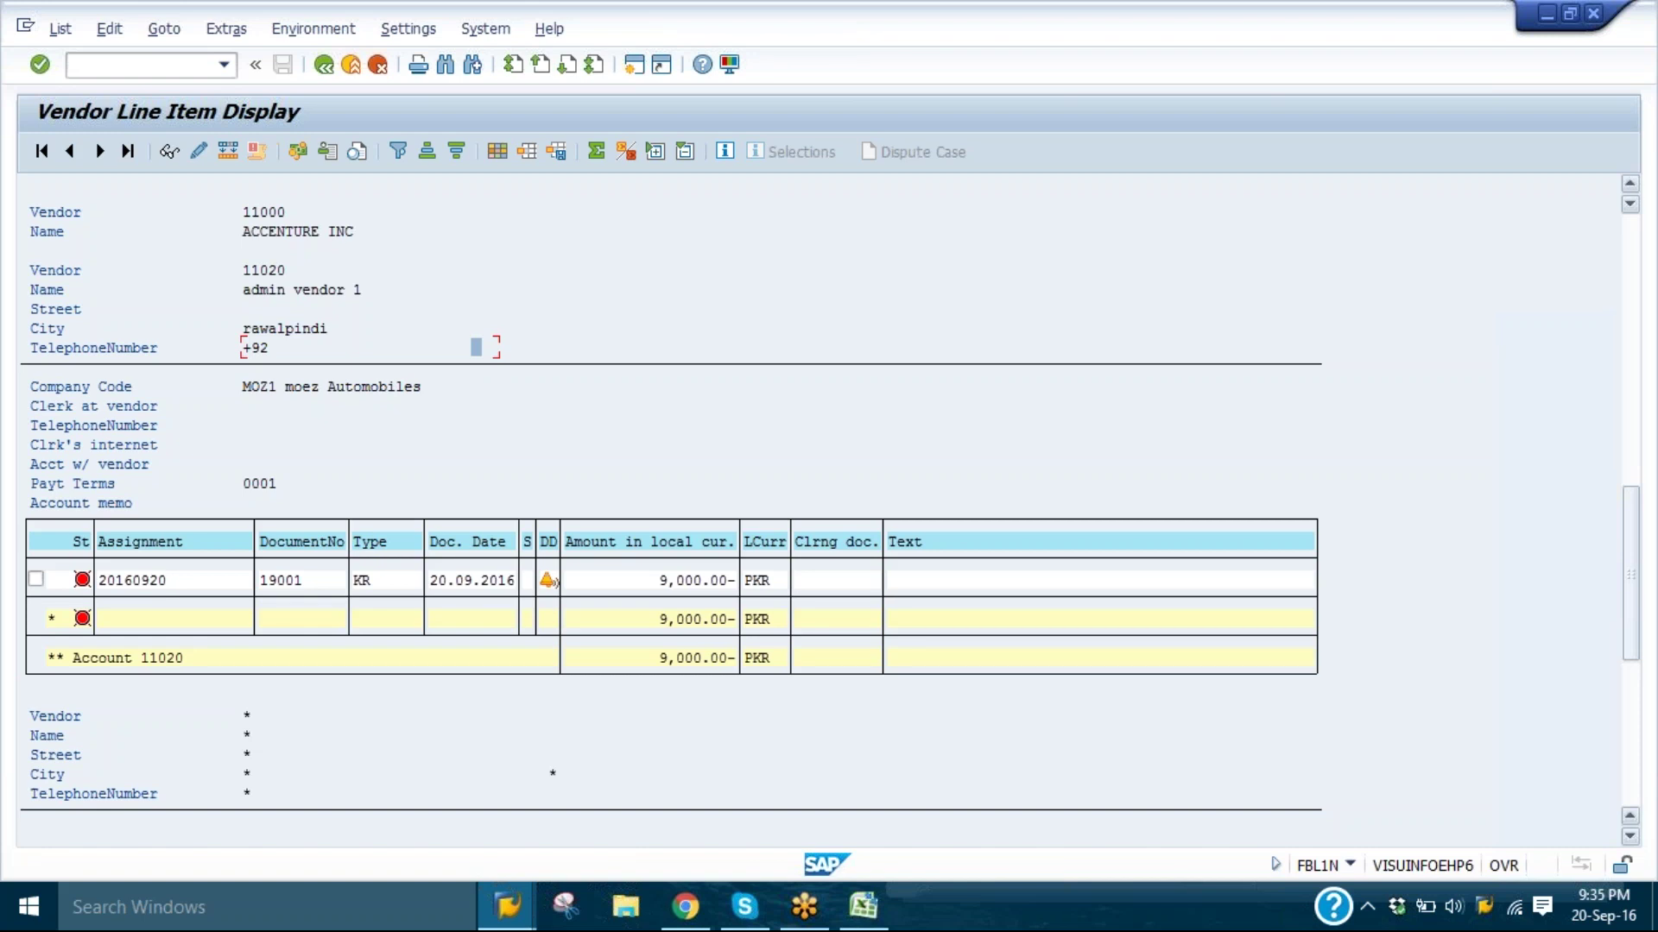
left_click(82, 579)
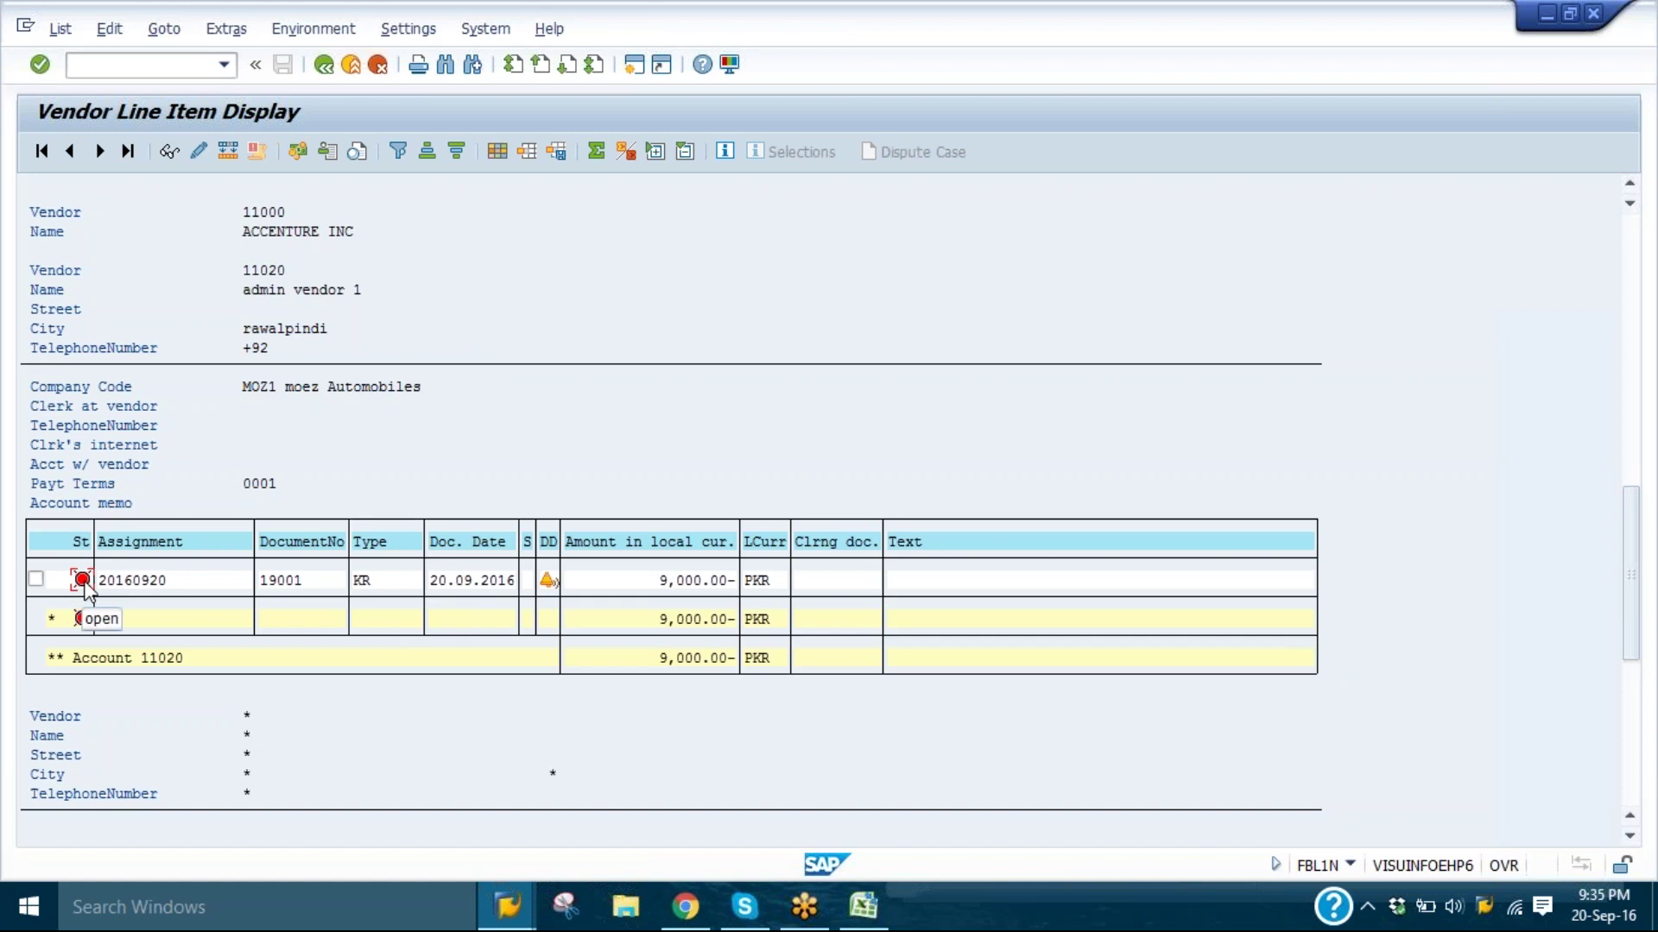
- Leave the displayed payment document and start a new outgoing payment dated 20.09.2016 with bank G/L account 2010 and amount 9000
mouse_move(661, 906)
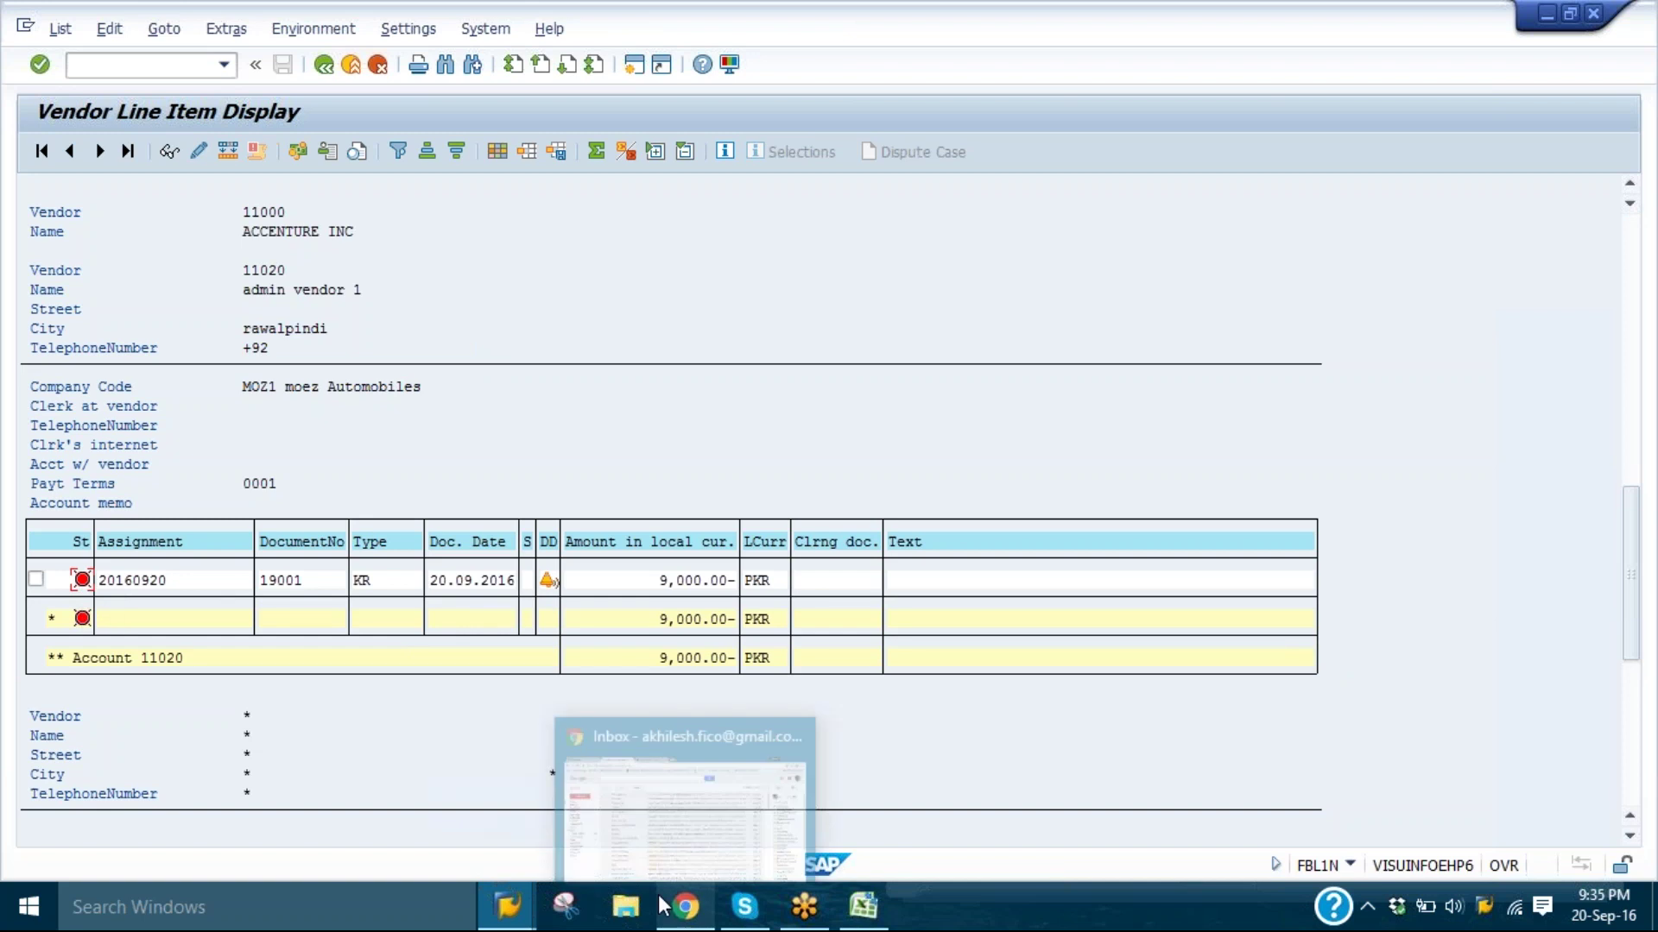
mouse_move(507, 906)
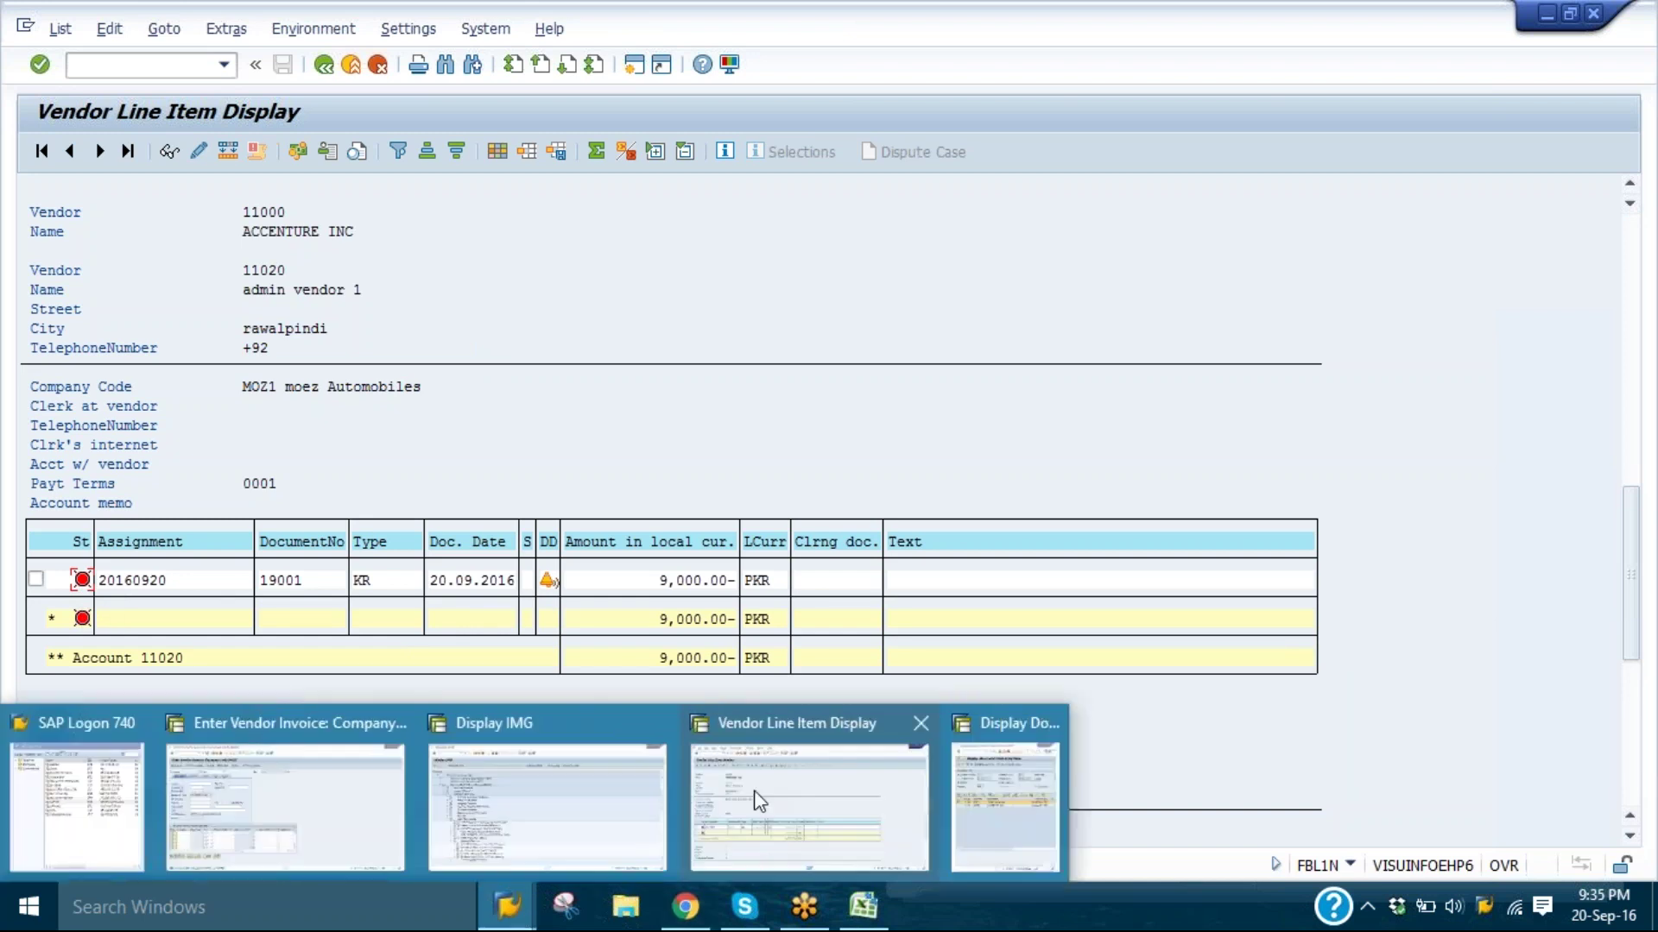
left_click(955, 792)
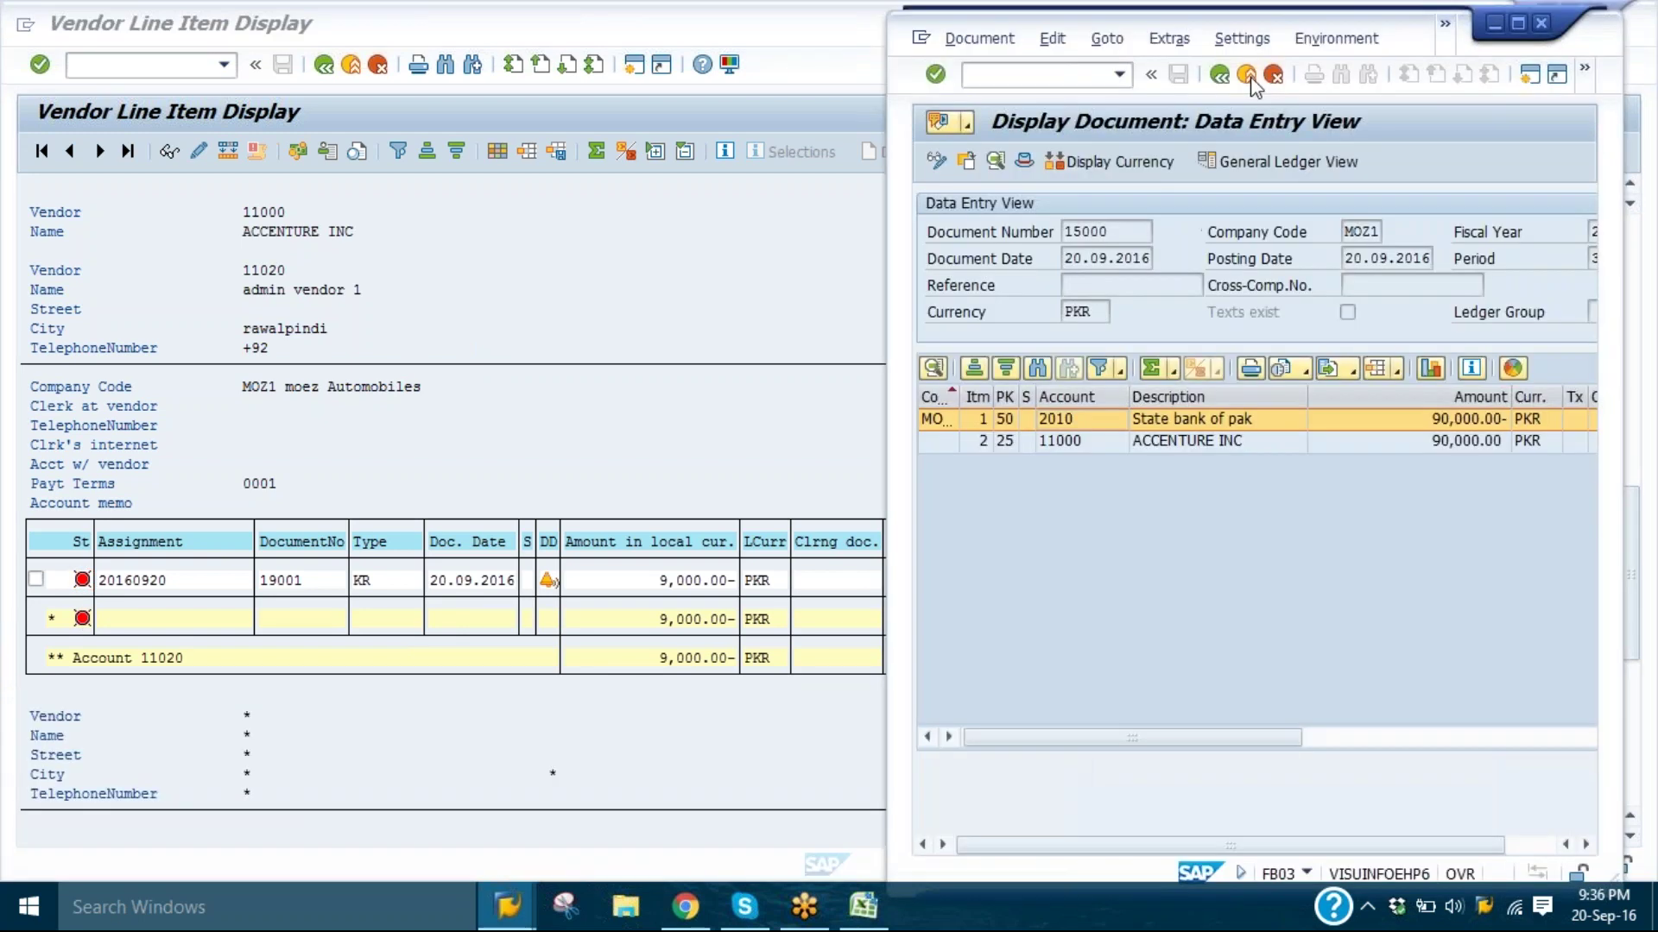
left_click(1248, 76)
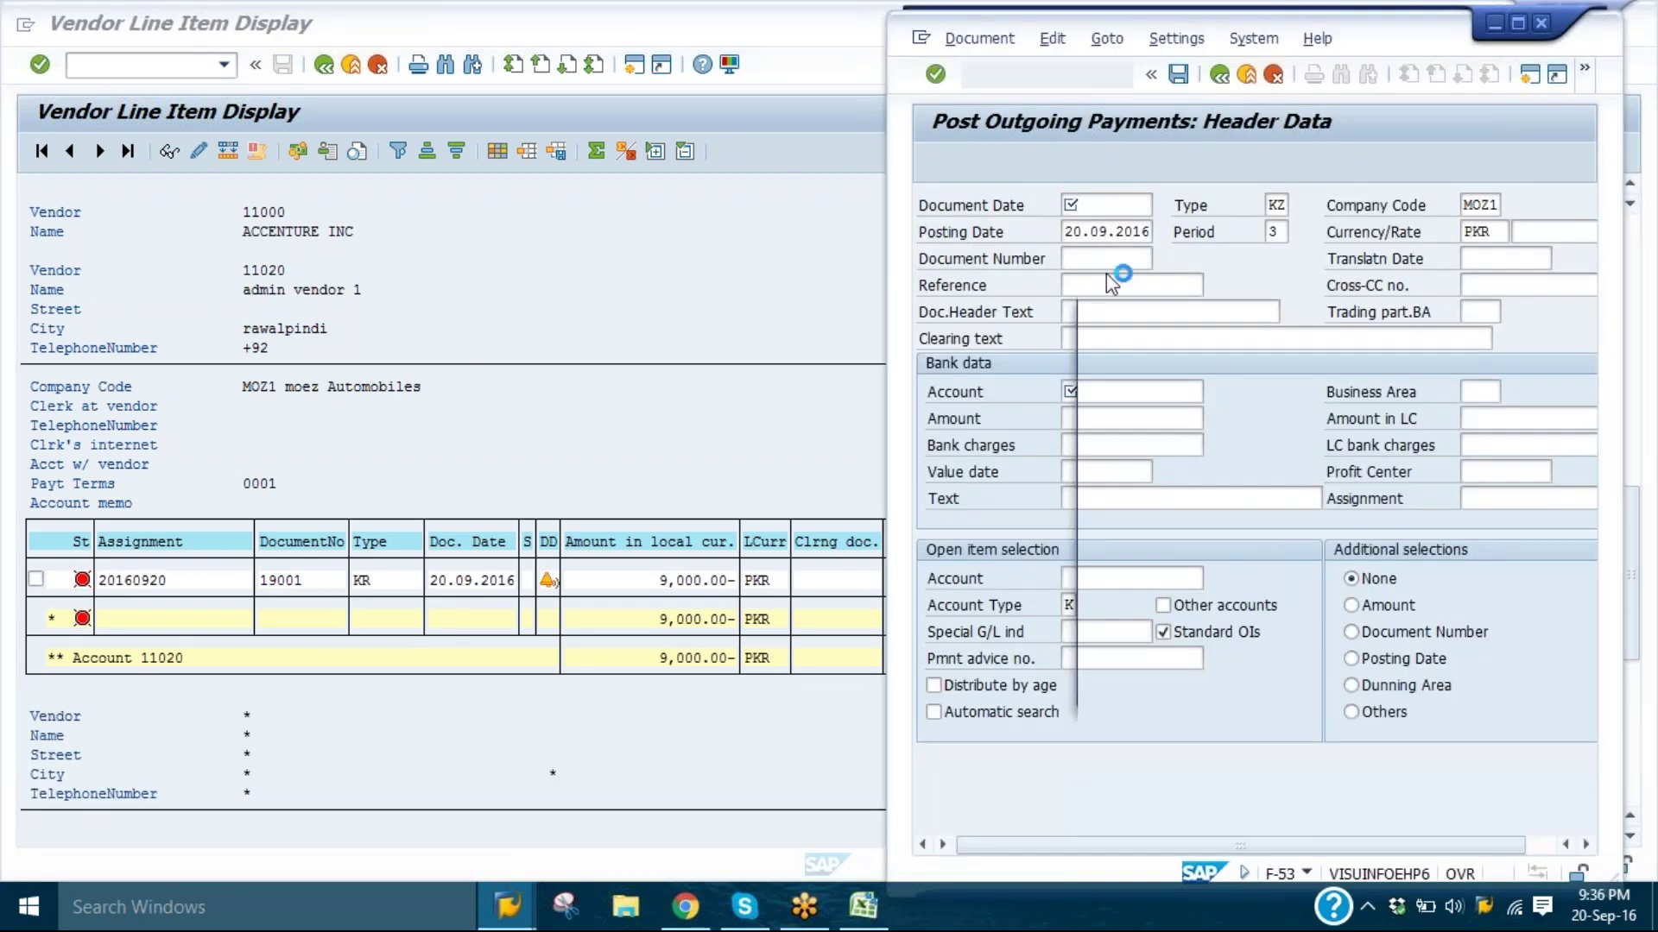
left_click(1117, 393)
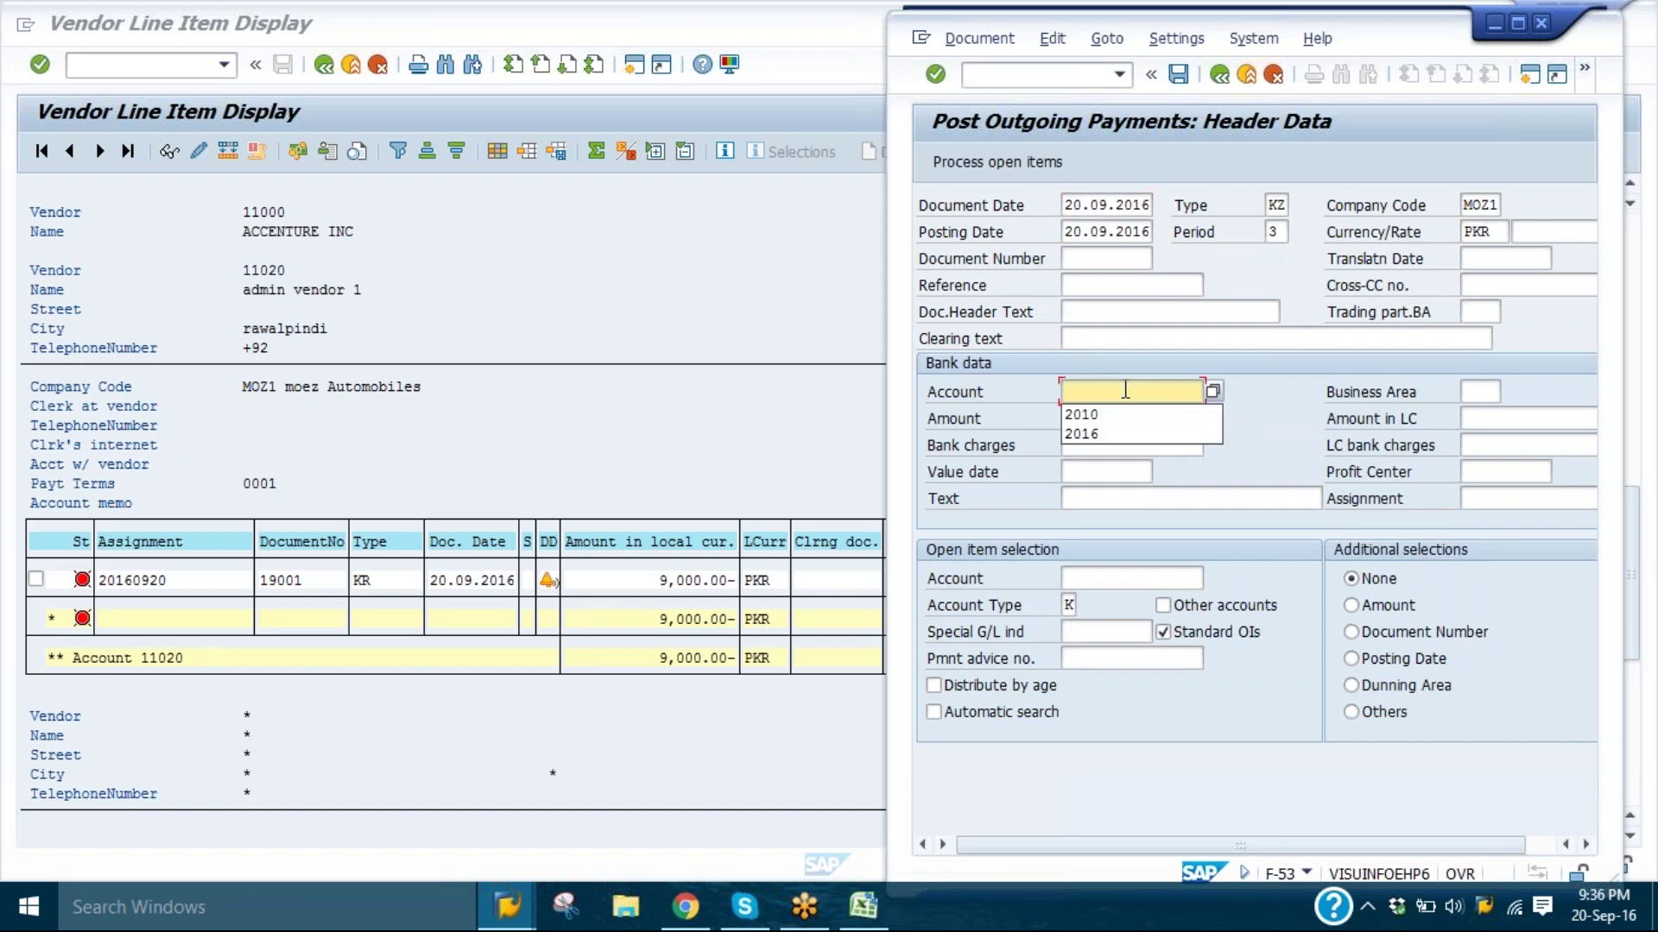
left_click(1101, 416)
left_click(1103, 421)
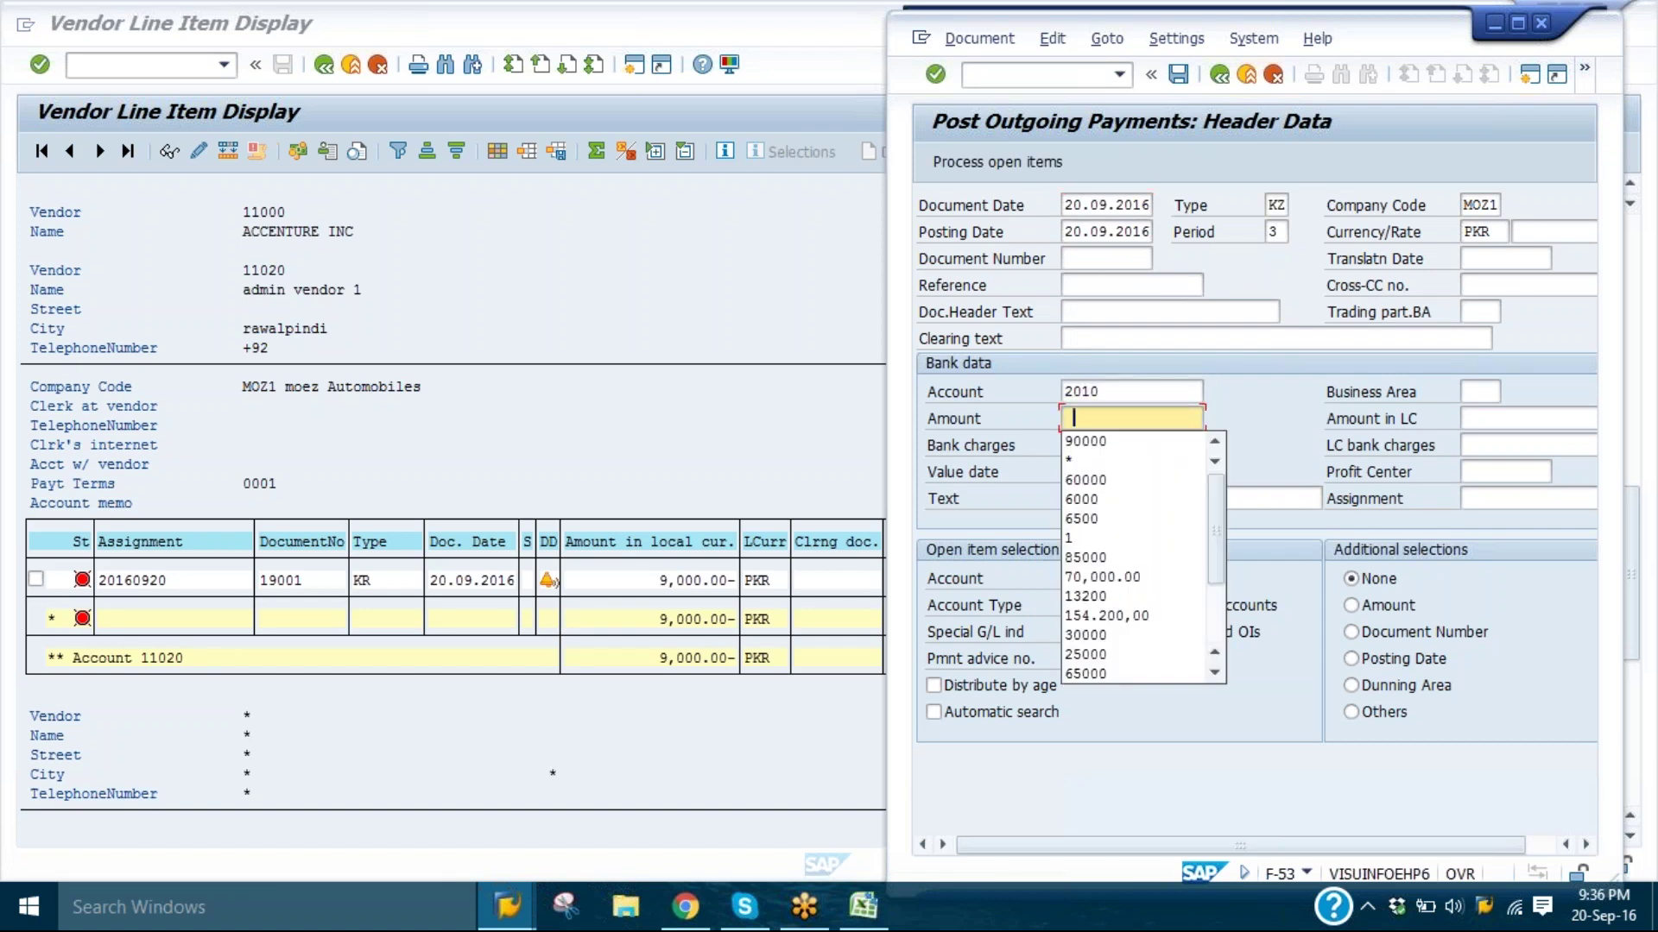
type("90000")
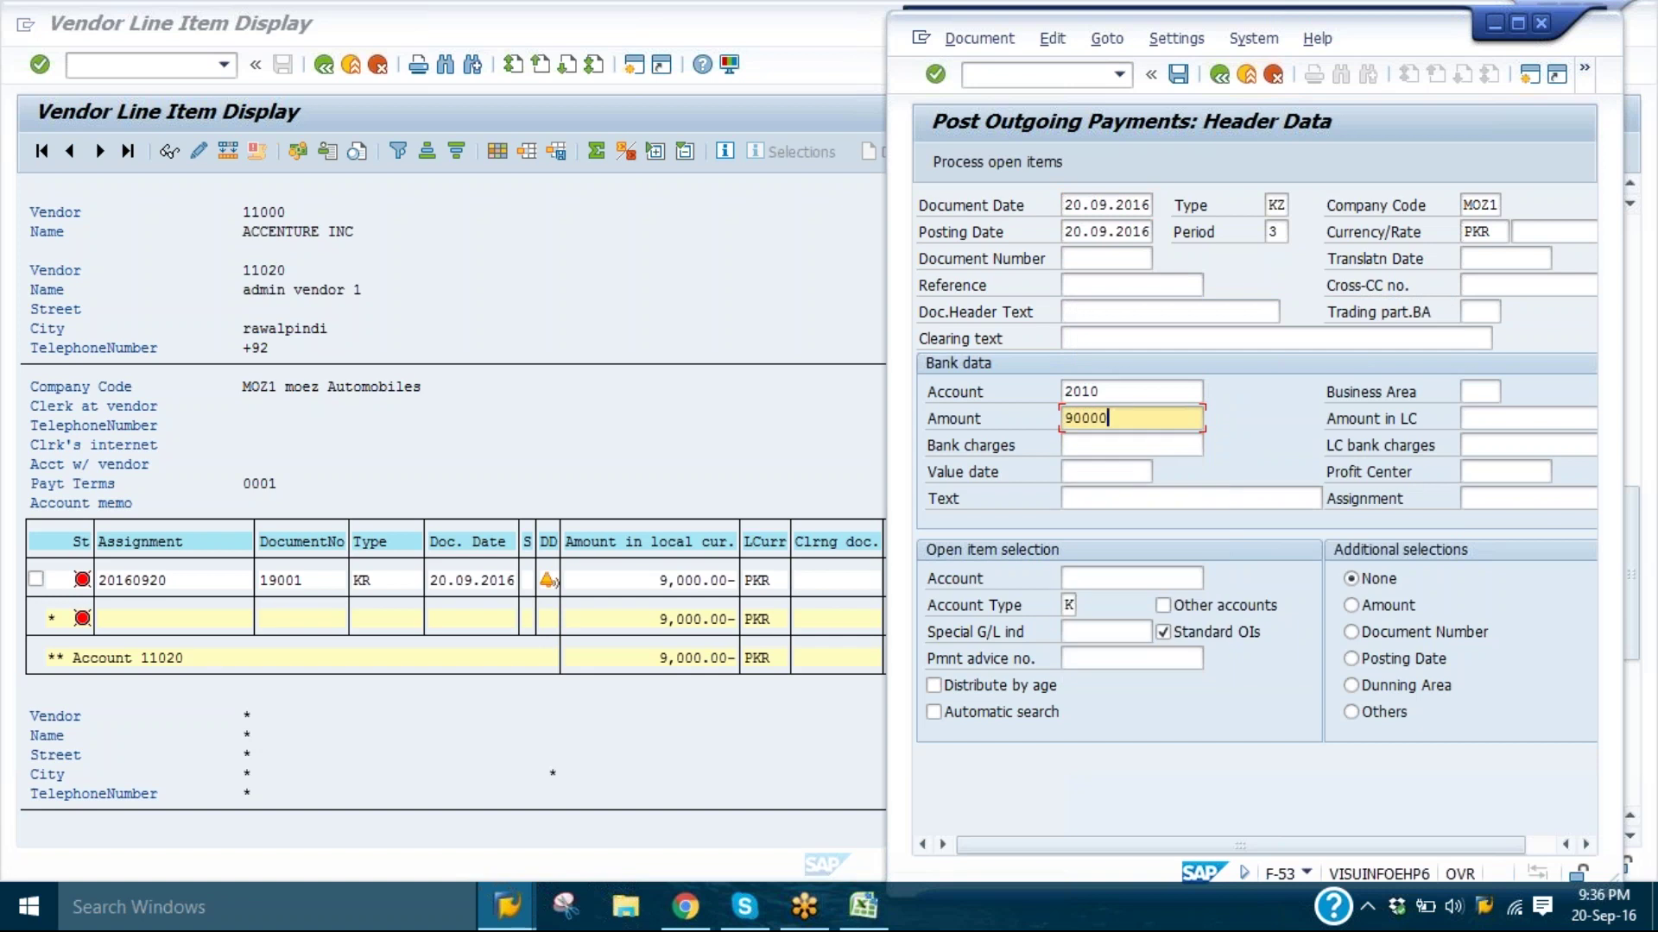
- Look up the vendors of company code MOZ1 and choose admin vendor 1 as the open item account
left_click(1091, 579)
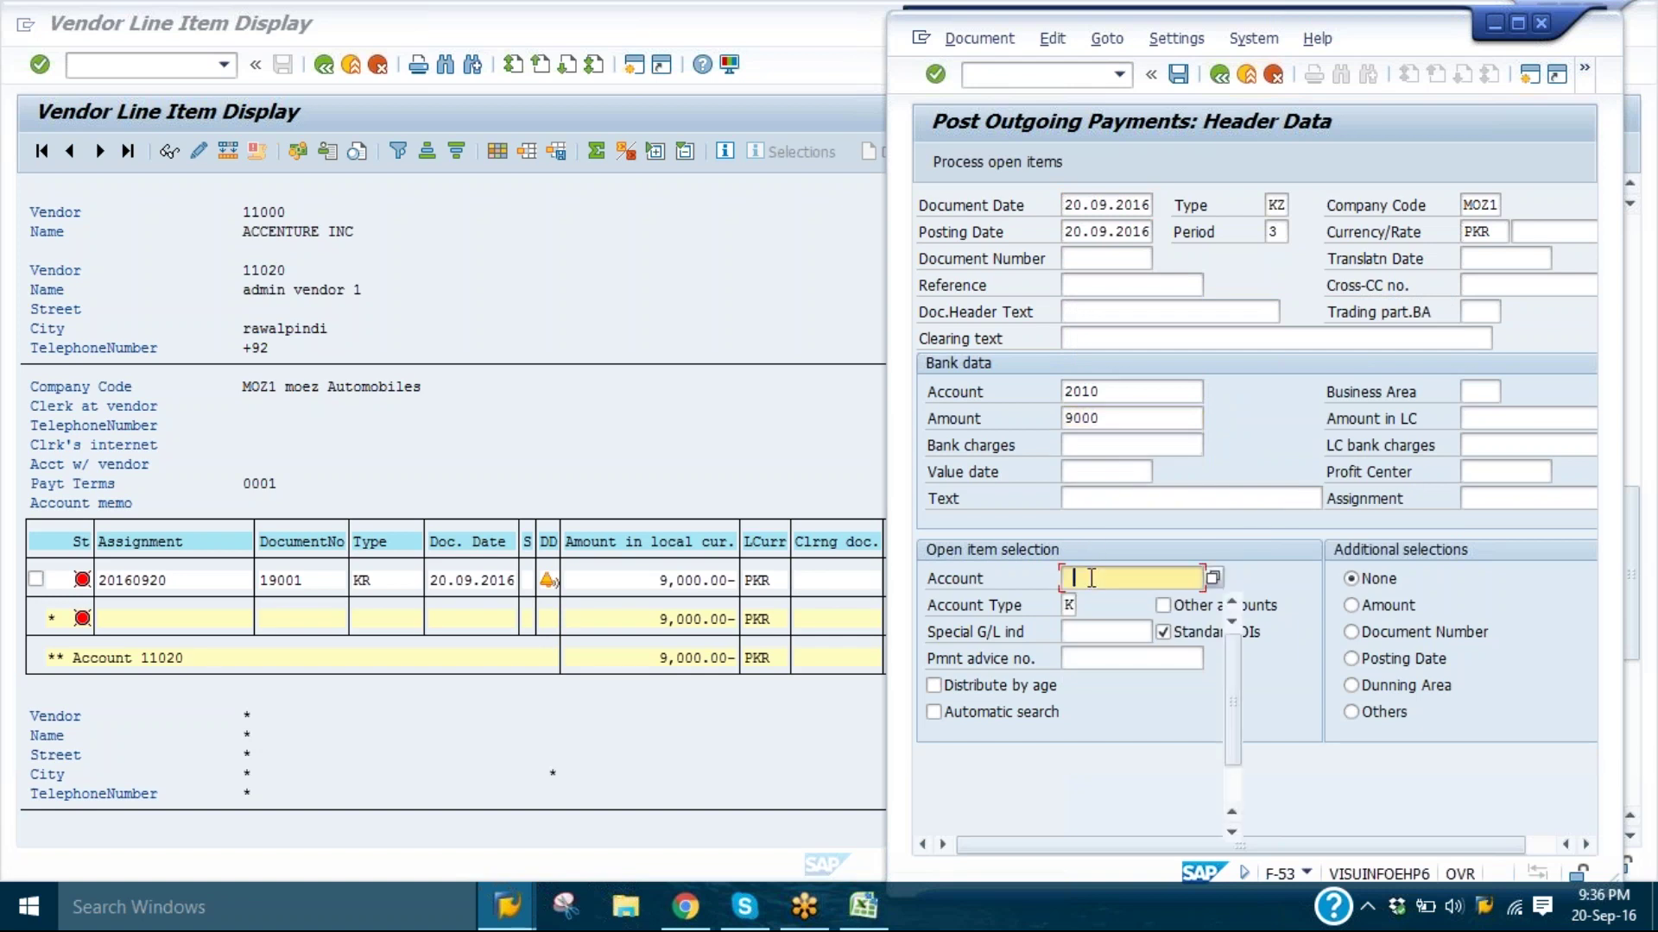
left_click(1217, 584)
key("Return")
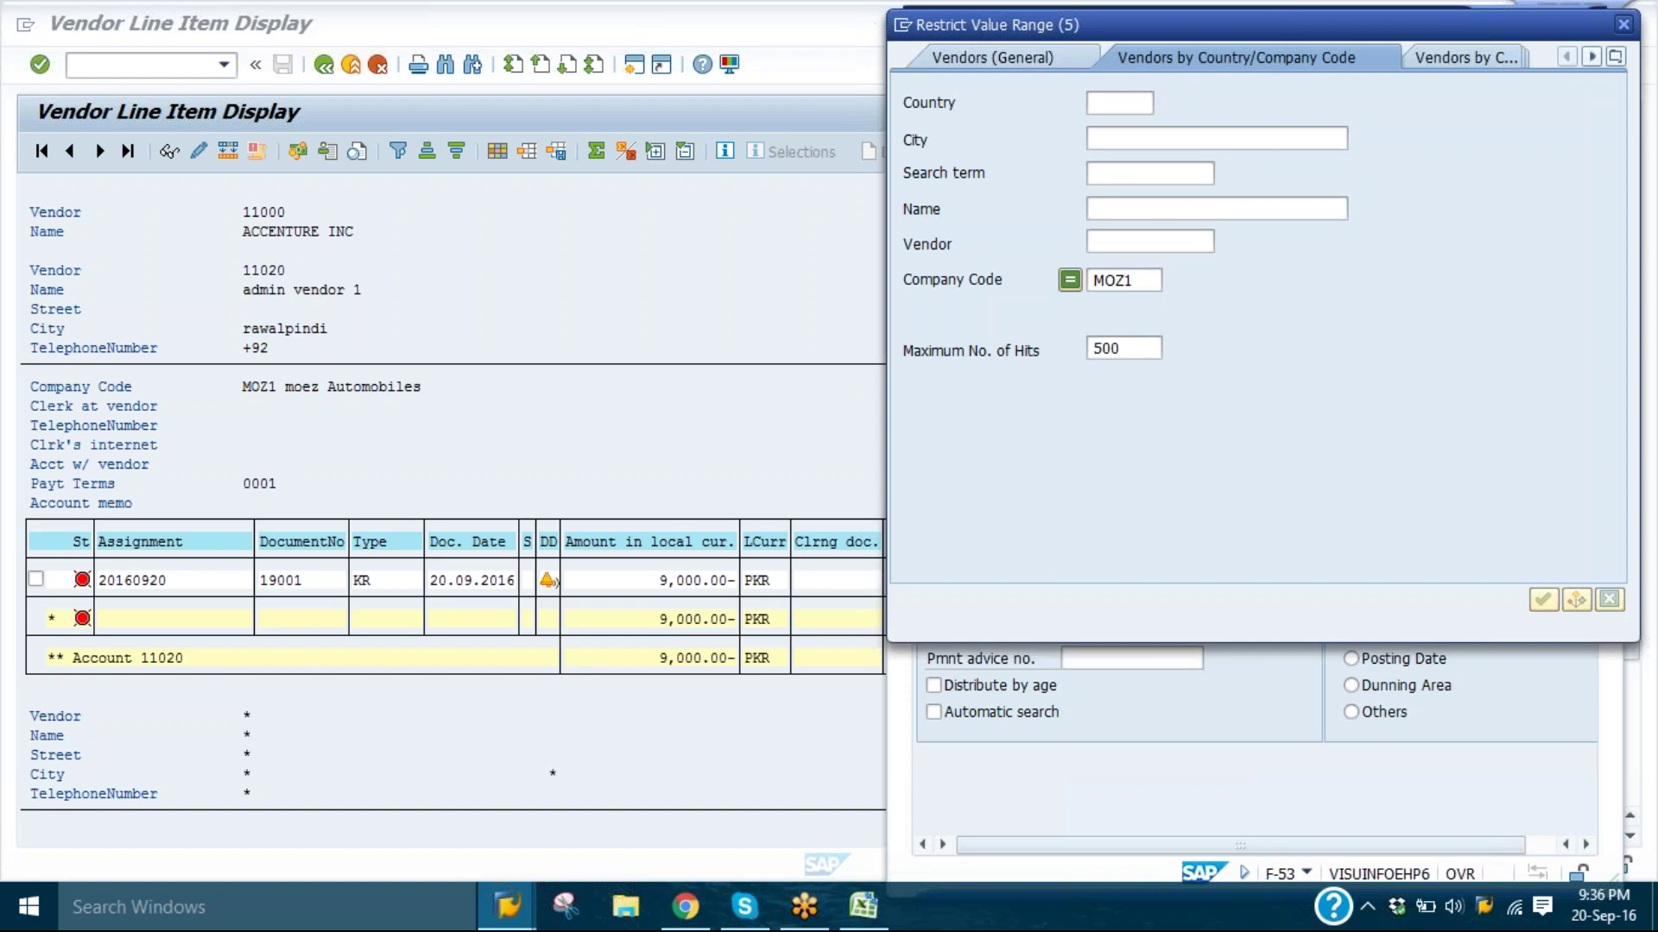
key("Return")
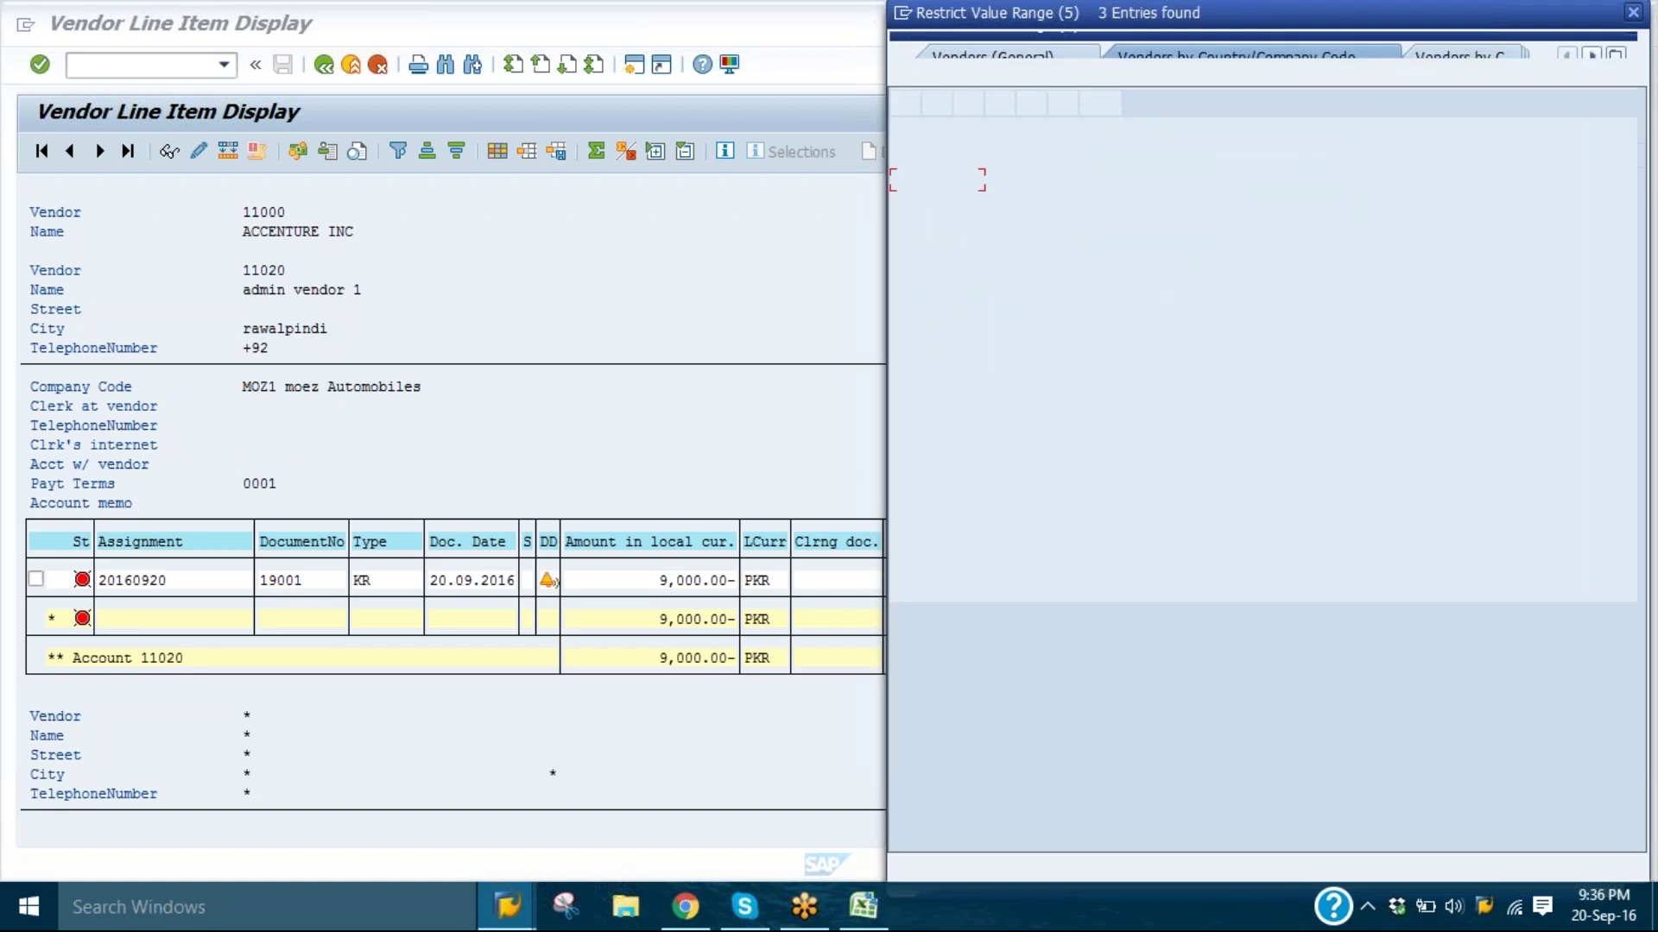
double_click(1151, 232)
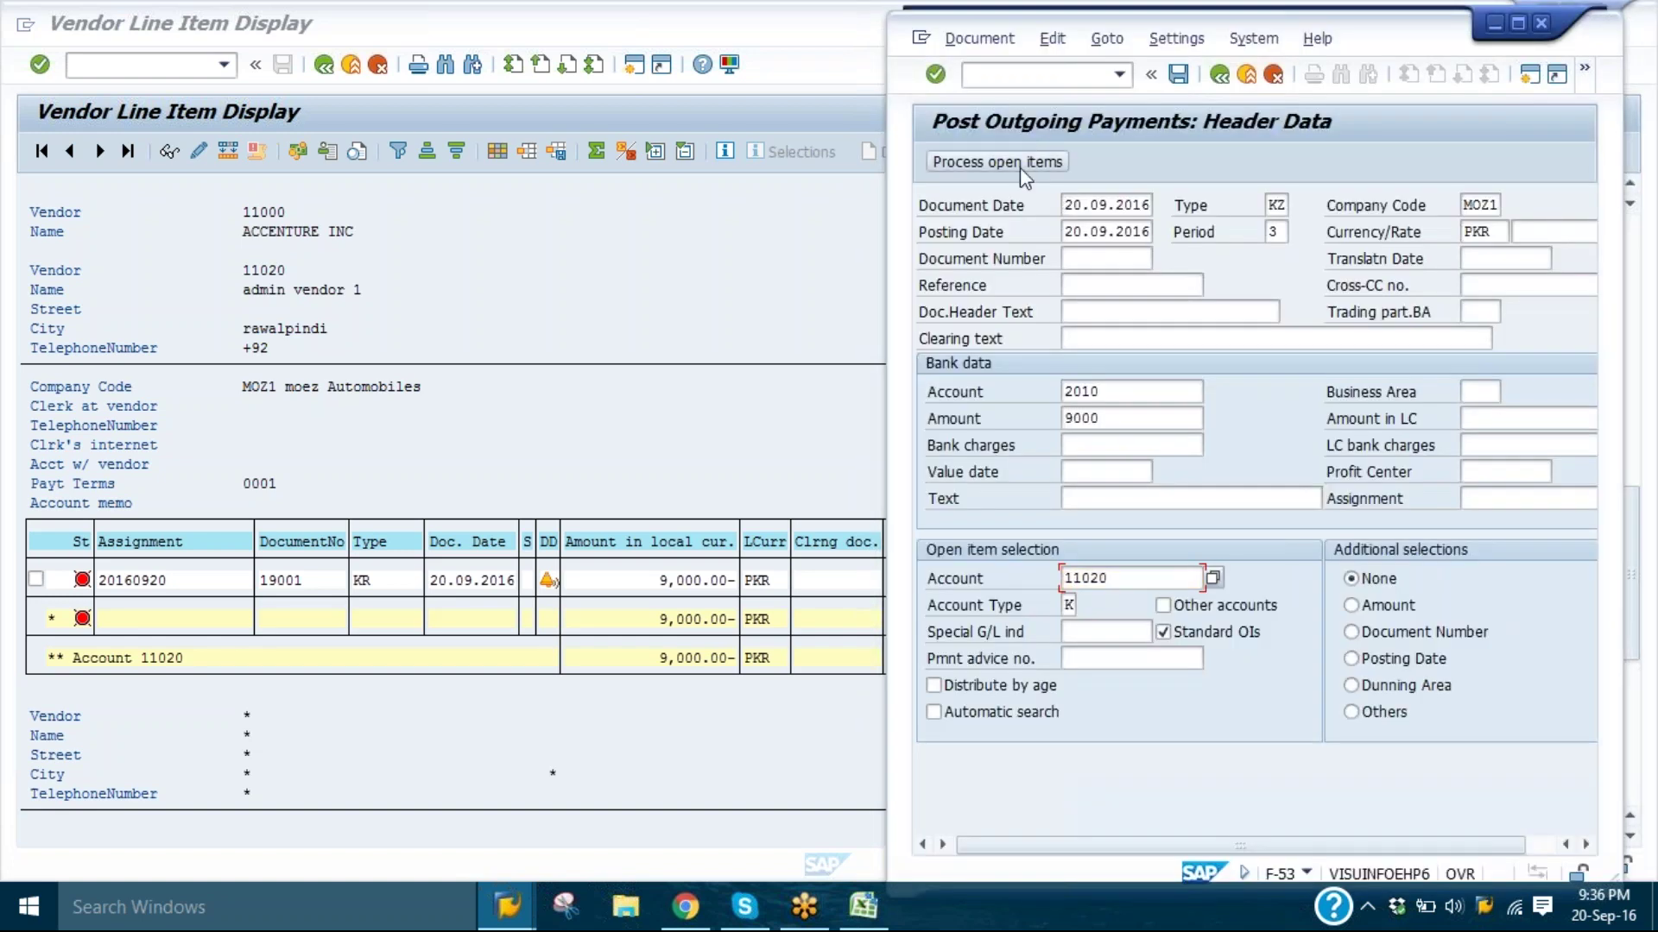
- Fill in the required value date and process the vendor's open items
left_click(1019, 164)
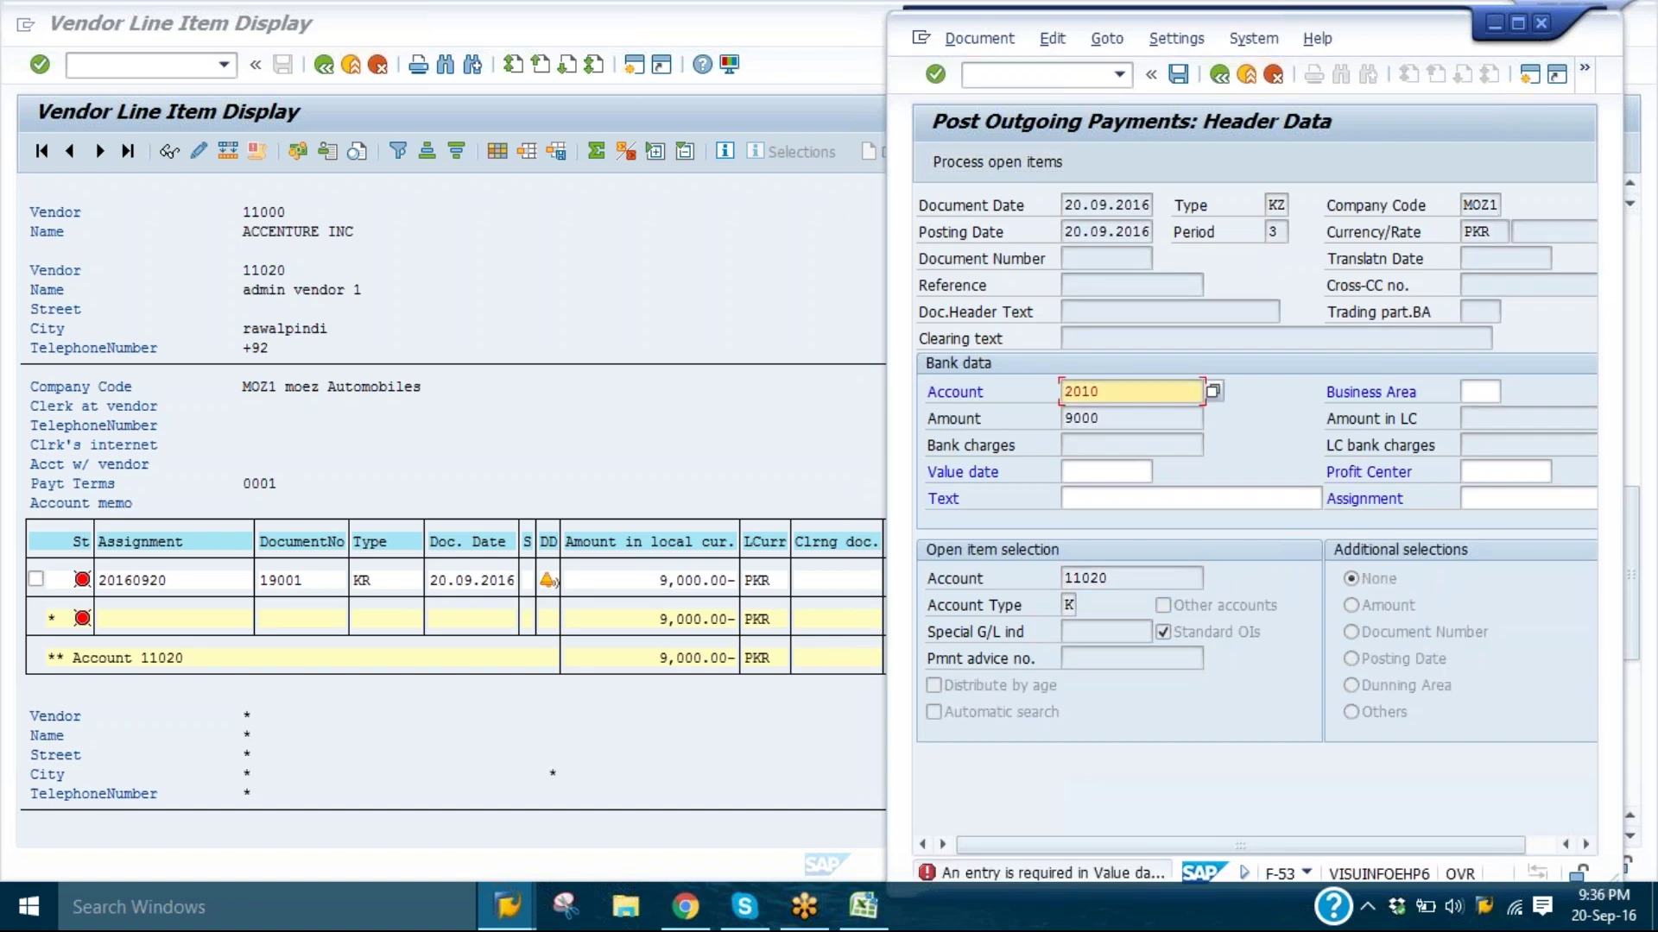
left_click(1098, 473)
left_click(1094, 501)
key("Return")
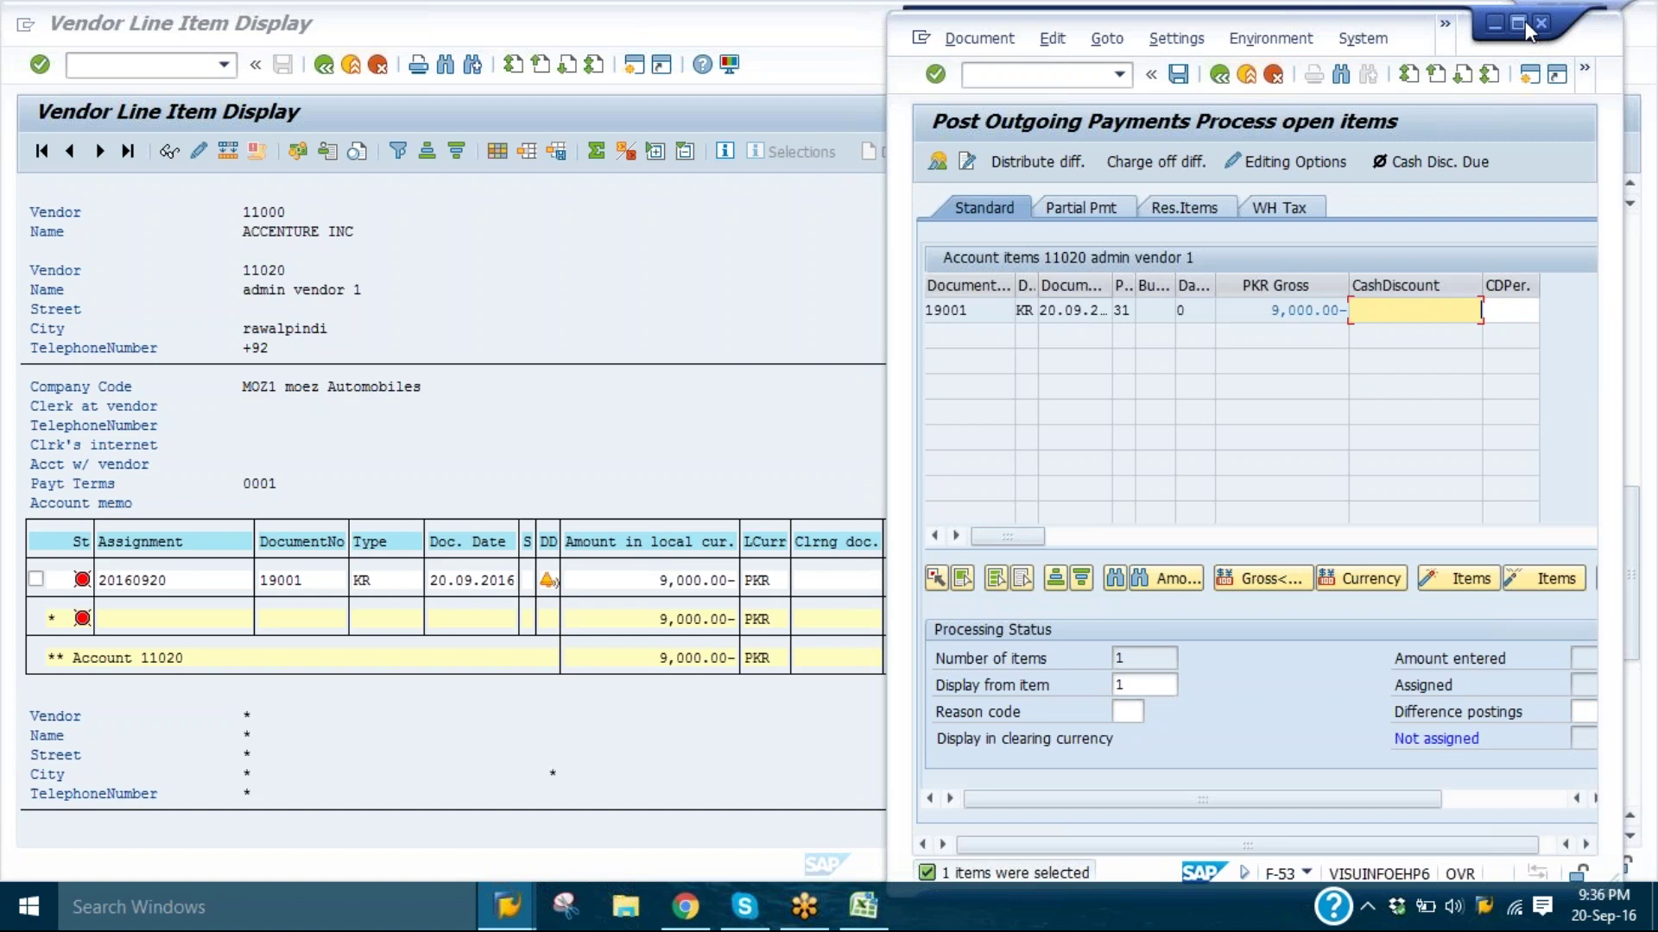
- Check the entered, assigned and not assigned amounts of the payment in the enlarged window, and restore the window size
left_click(1521, 22)
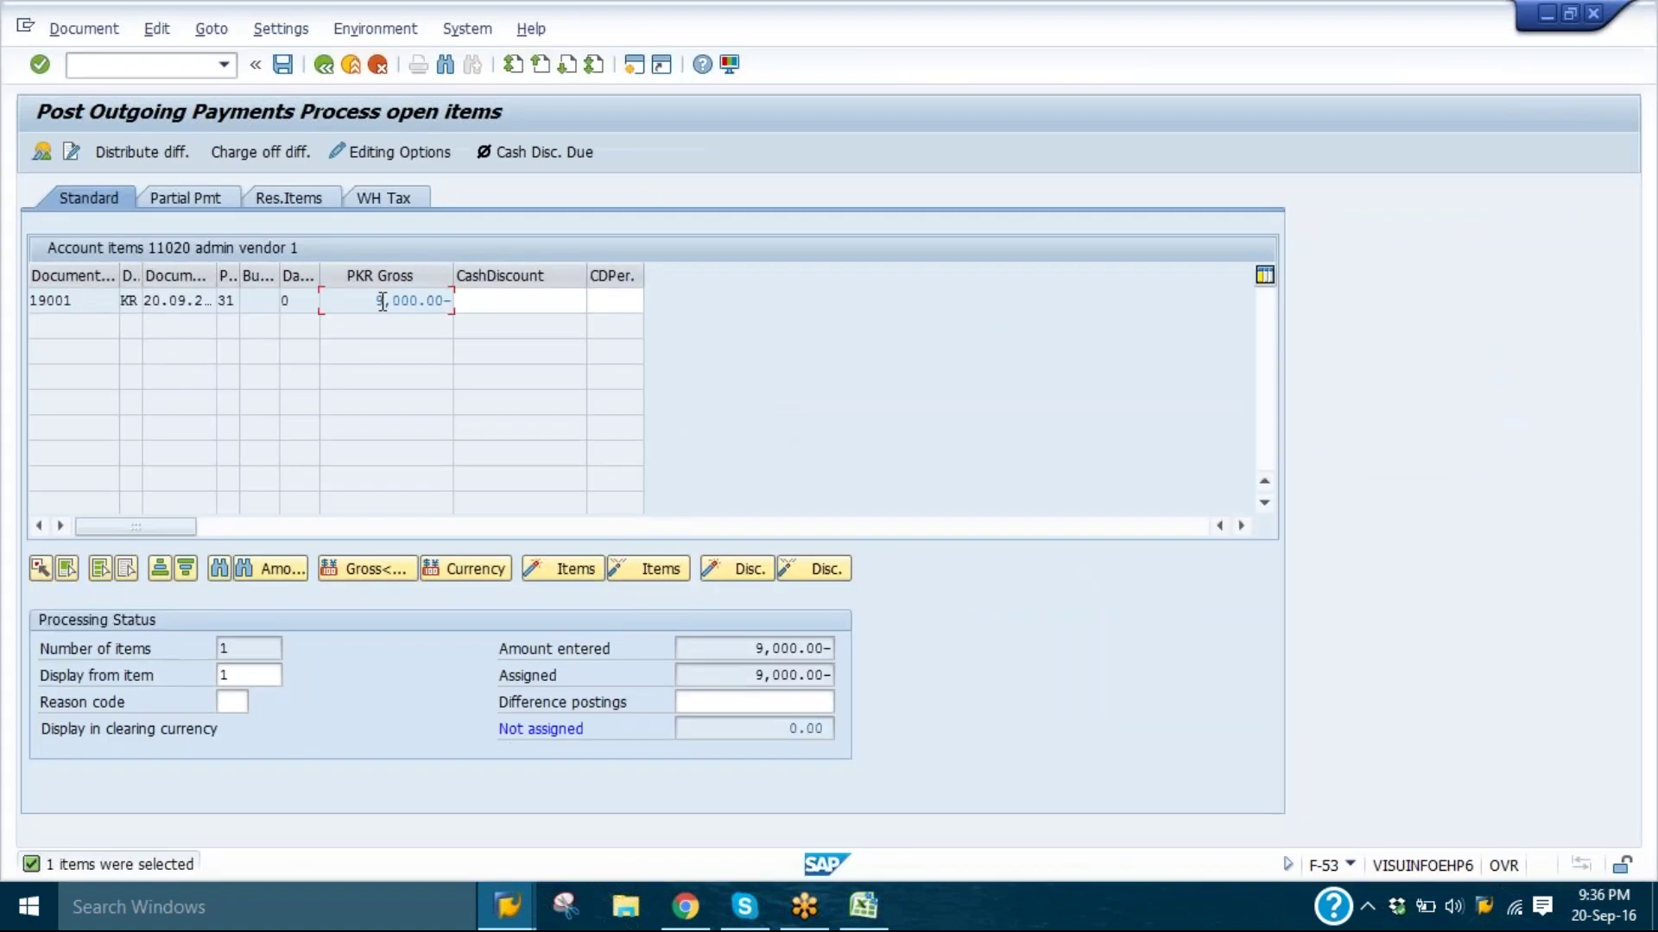
left_click(764, 679)
left_click_drag(754, 648, 827, 648)
left_click(826, 648)
left_click(757, 648)
left_click(754, 674)
left_click(755, 732)
double_click(567, 16)
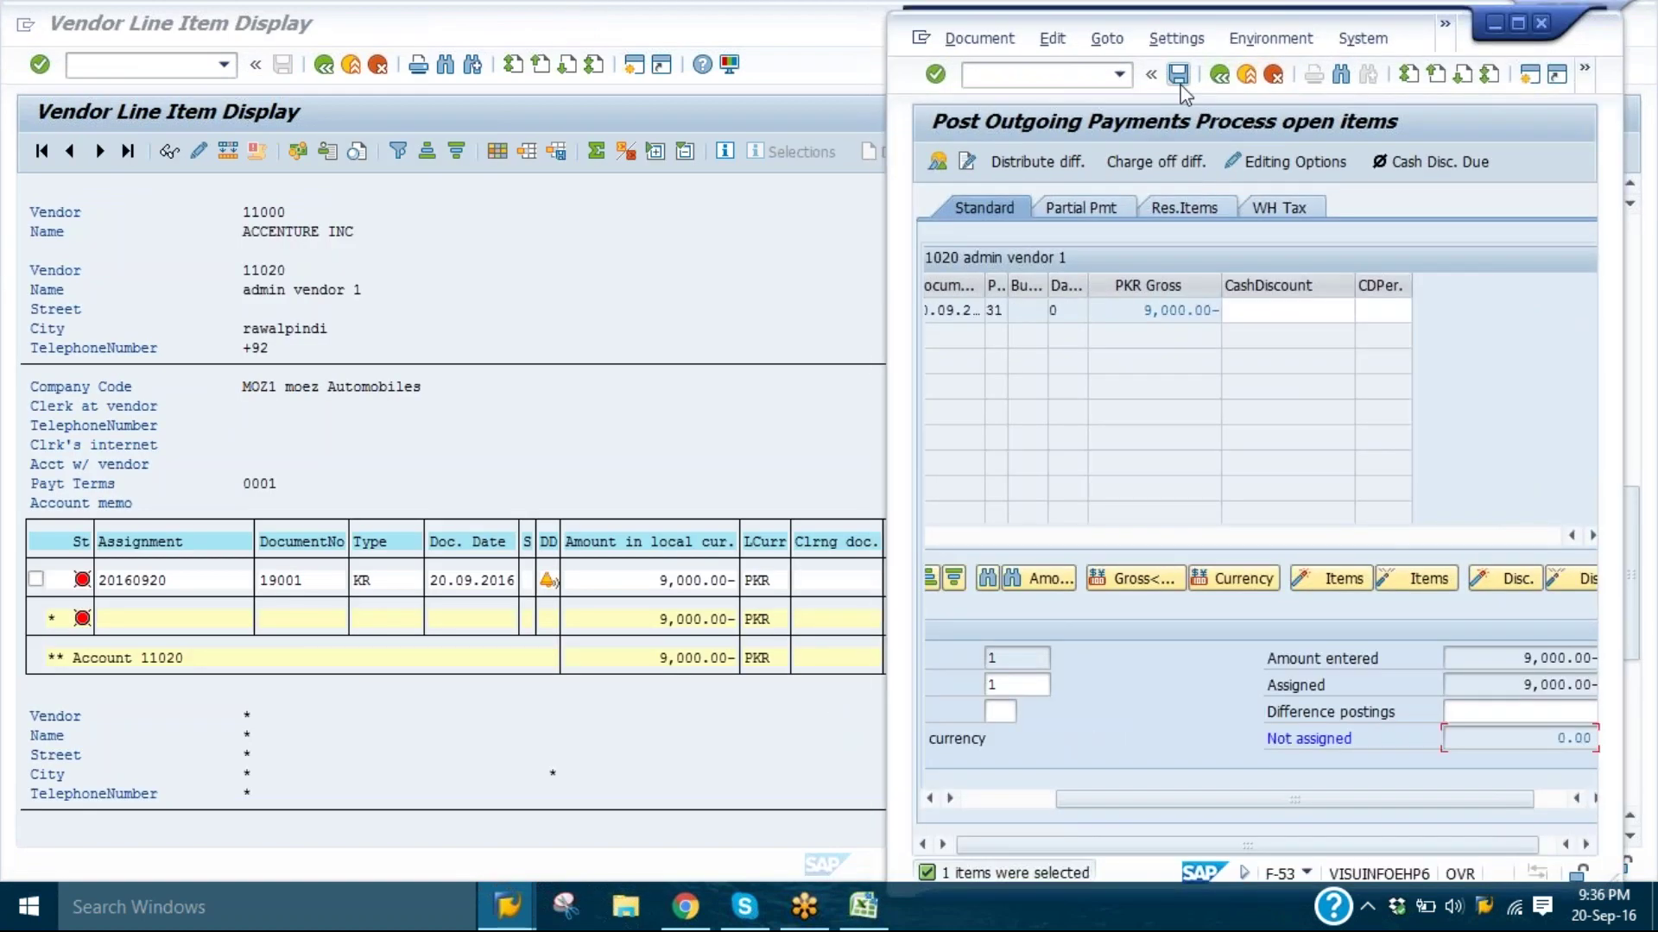
- Post the outgoing payment and refresh the vendor line item list
left_click(1179, 83)
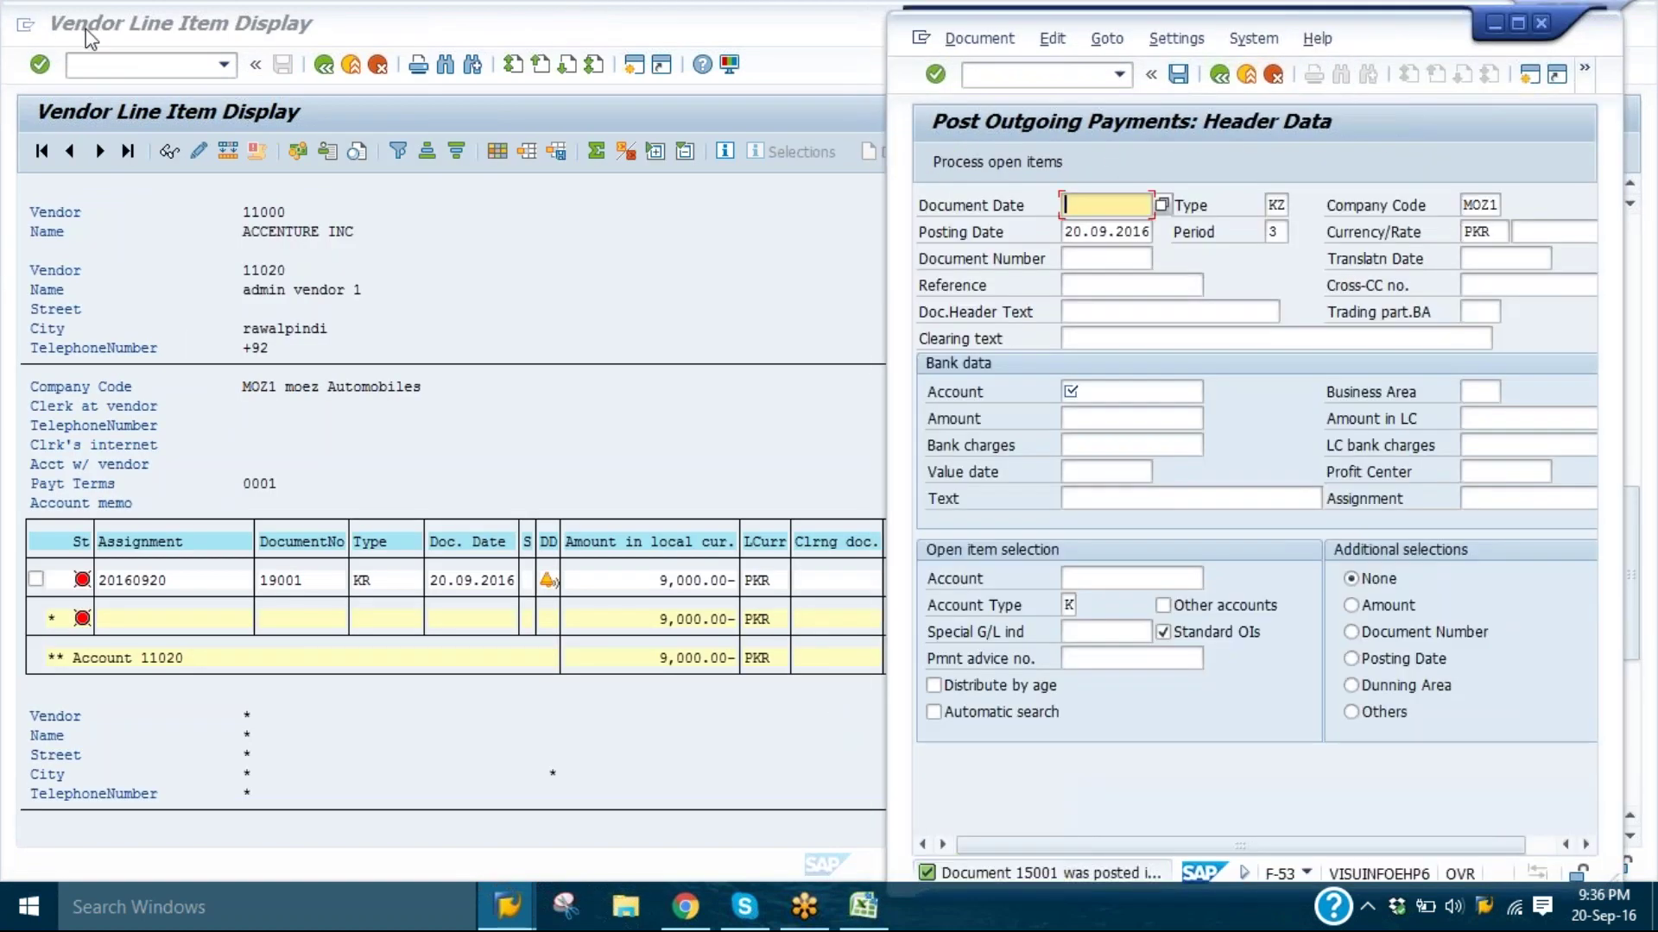
left_click(86, 29)
left_click(61, 28)
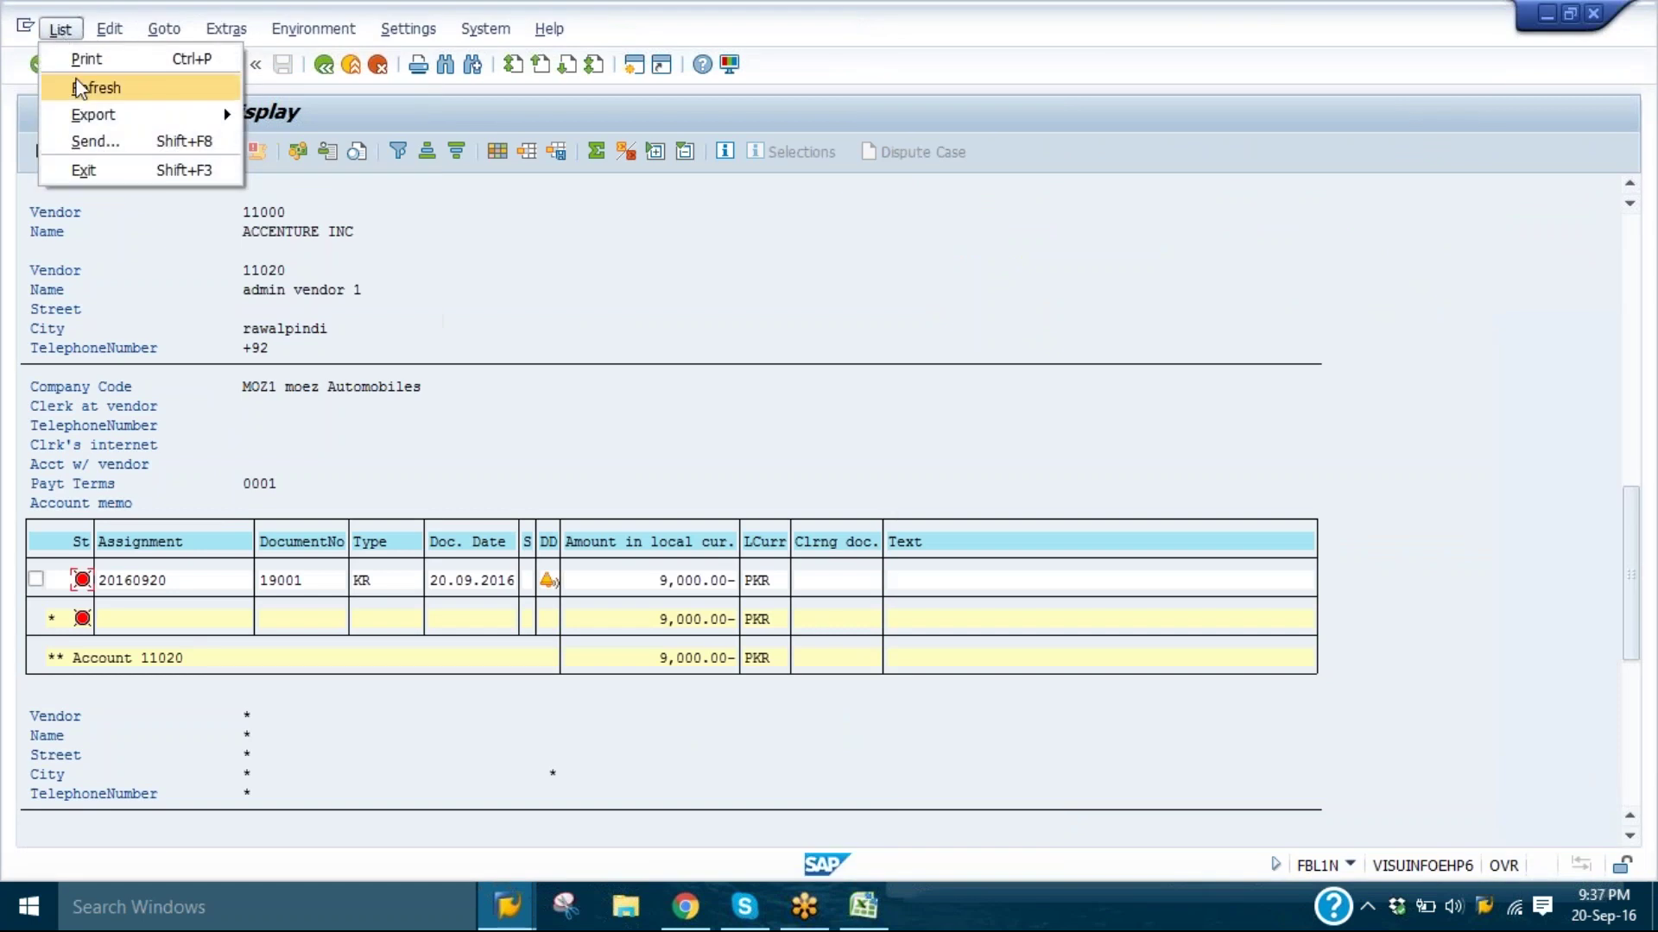
left_click(87, 85)
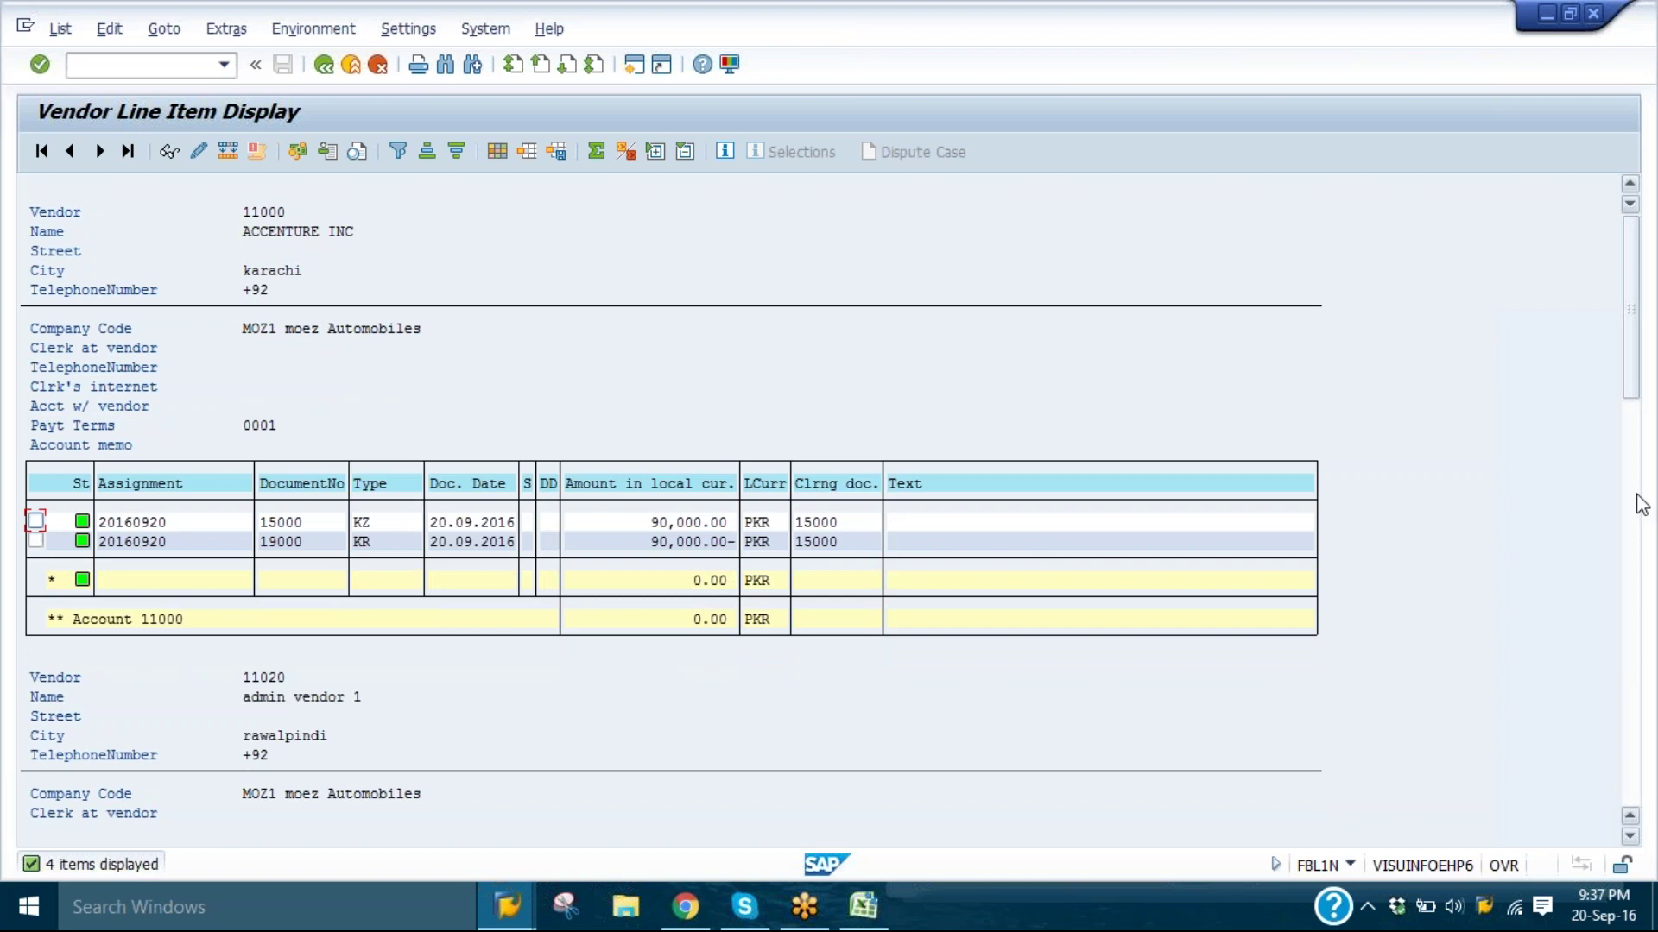
- Examine the payment and invoice lines of admin vendor 1 in the refreshed list
left_click(1630, 500)
left_click_drag(609, 506, 114, 565)
left_click(117, 505)
left_click(181, 518)
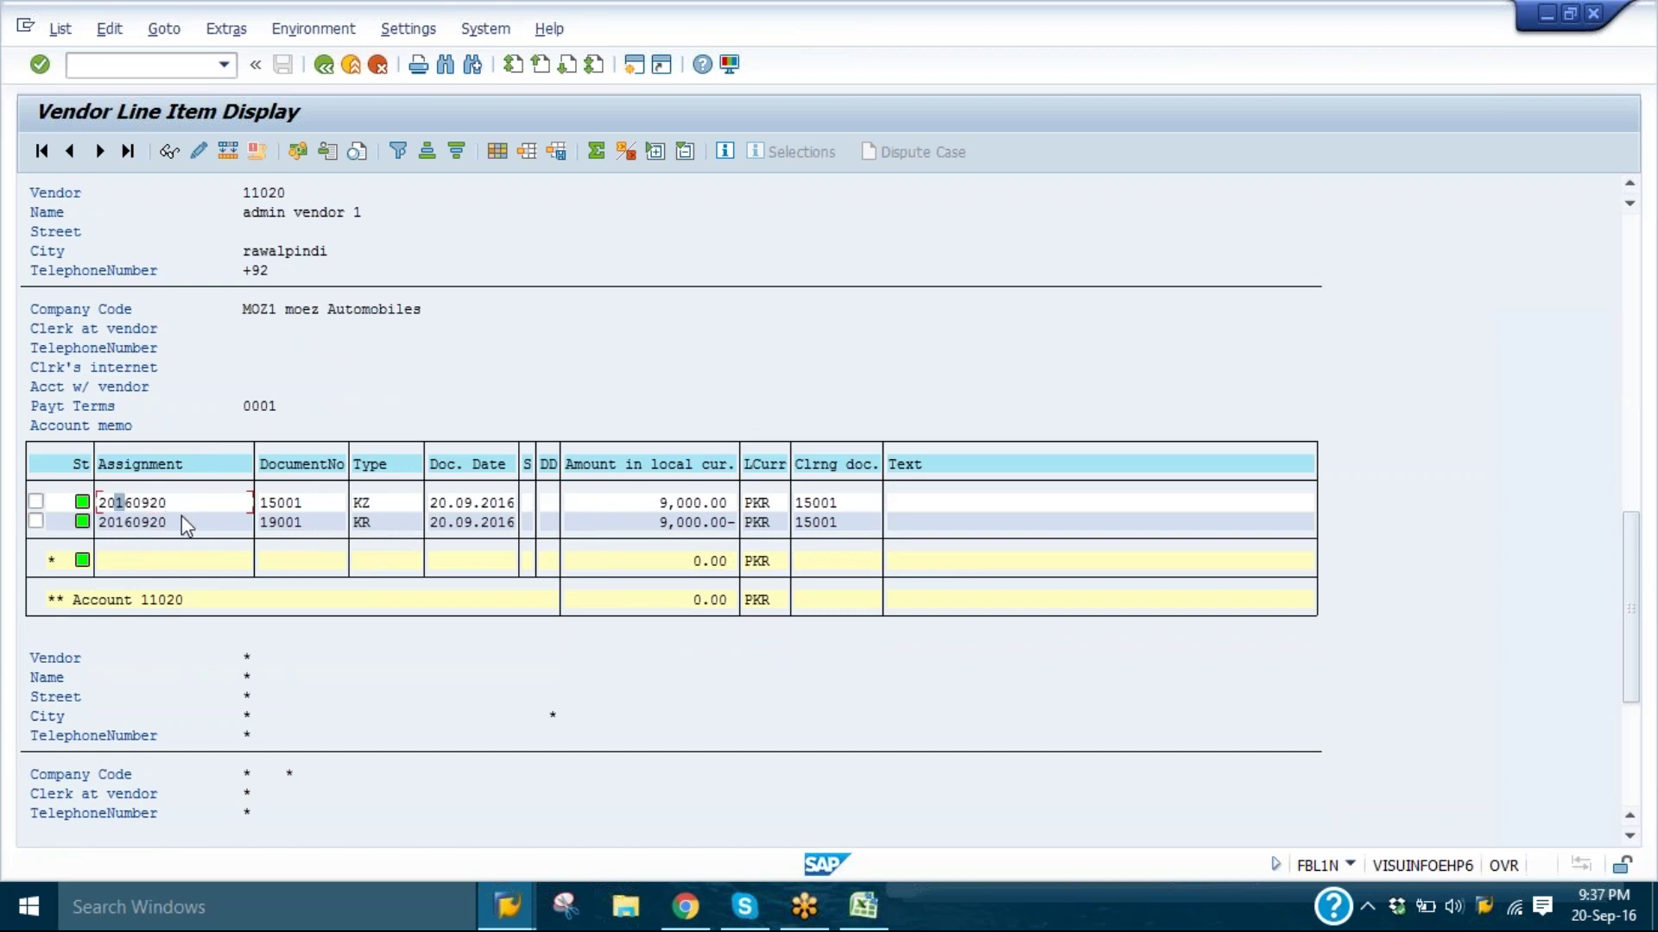
- Leave the vendor line item report and return to the SAP Easy Access menu
left_click(324, 66)
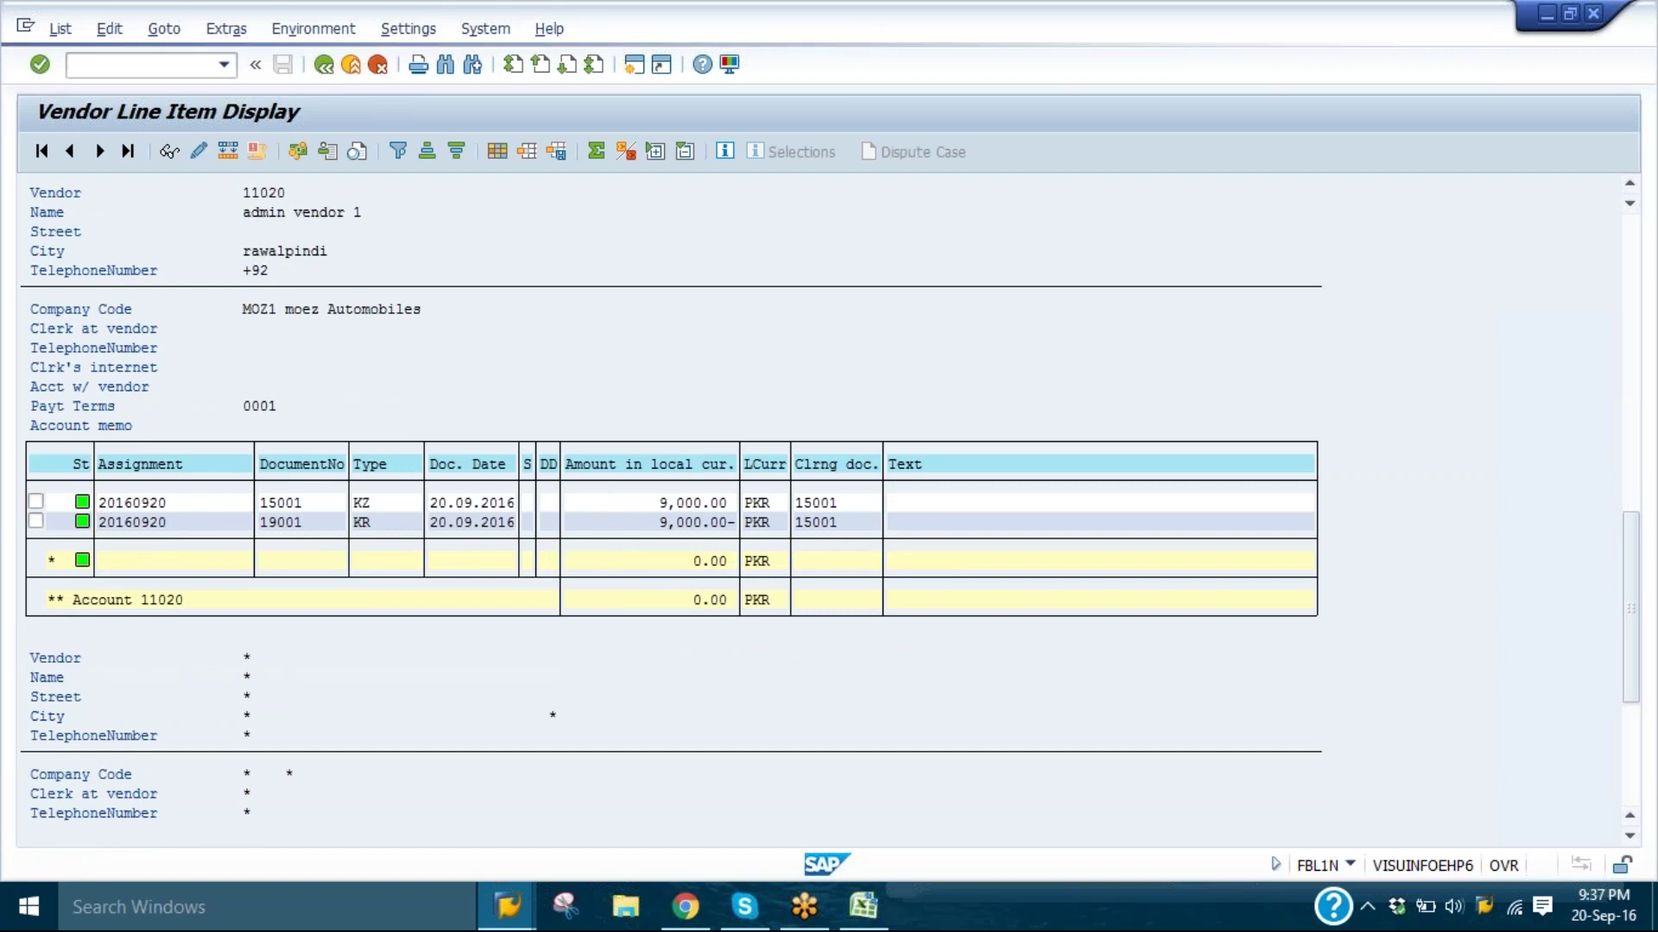
left_click(350, 66)
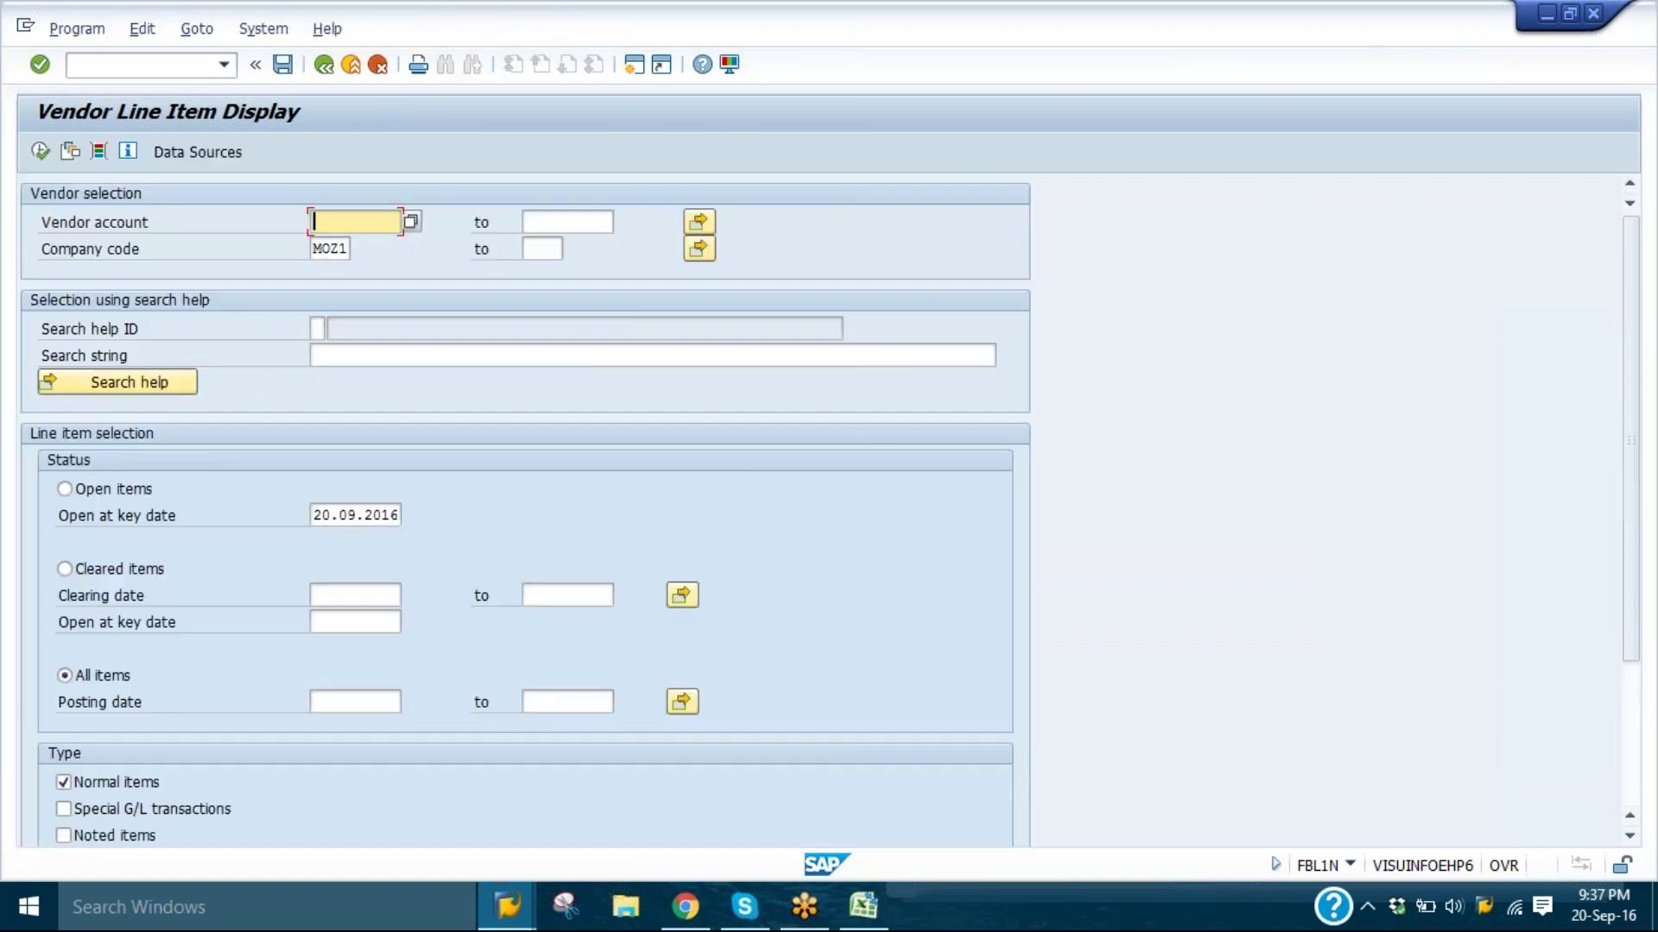
left_click(351, 68)
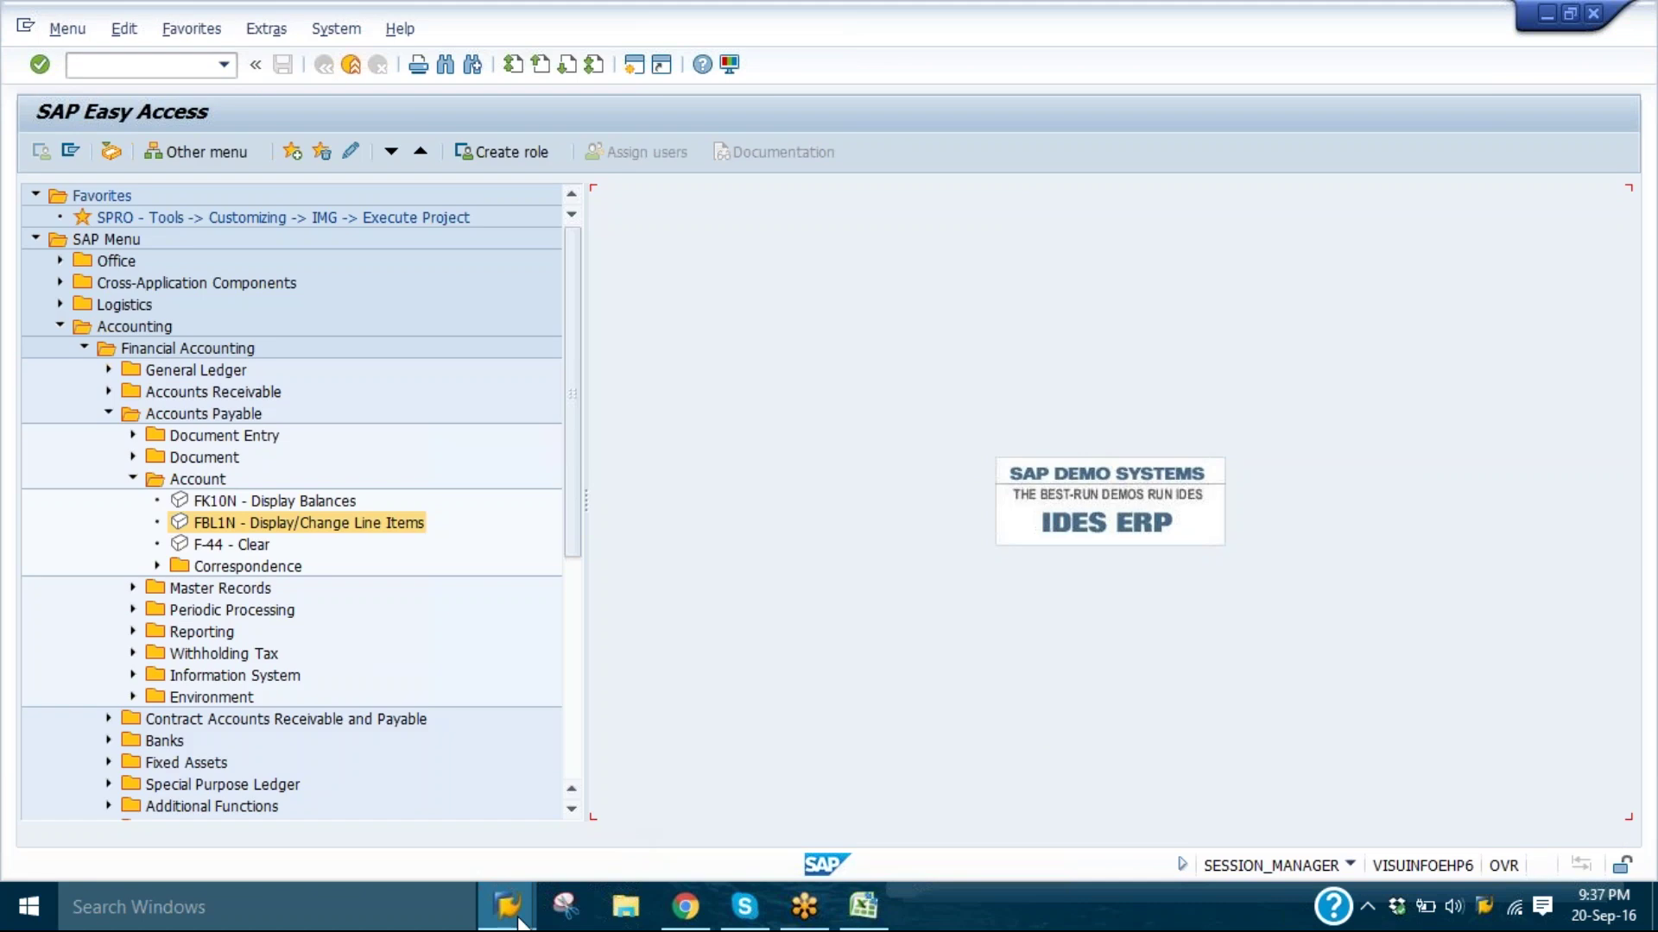
- Switch to the Display IMG window and end that session
mouse_move(519, 922)
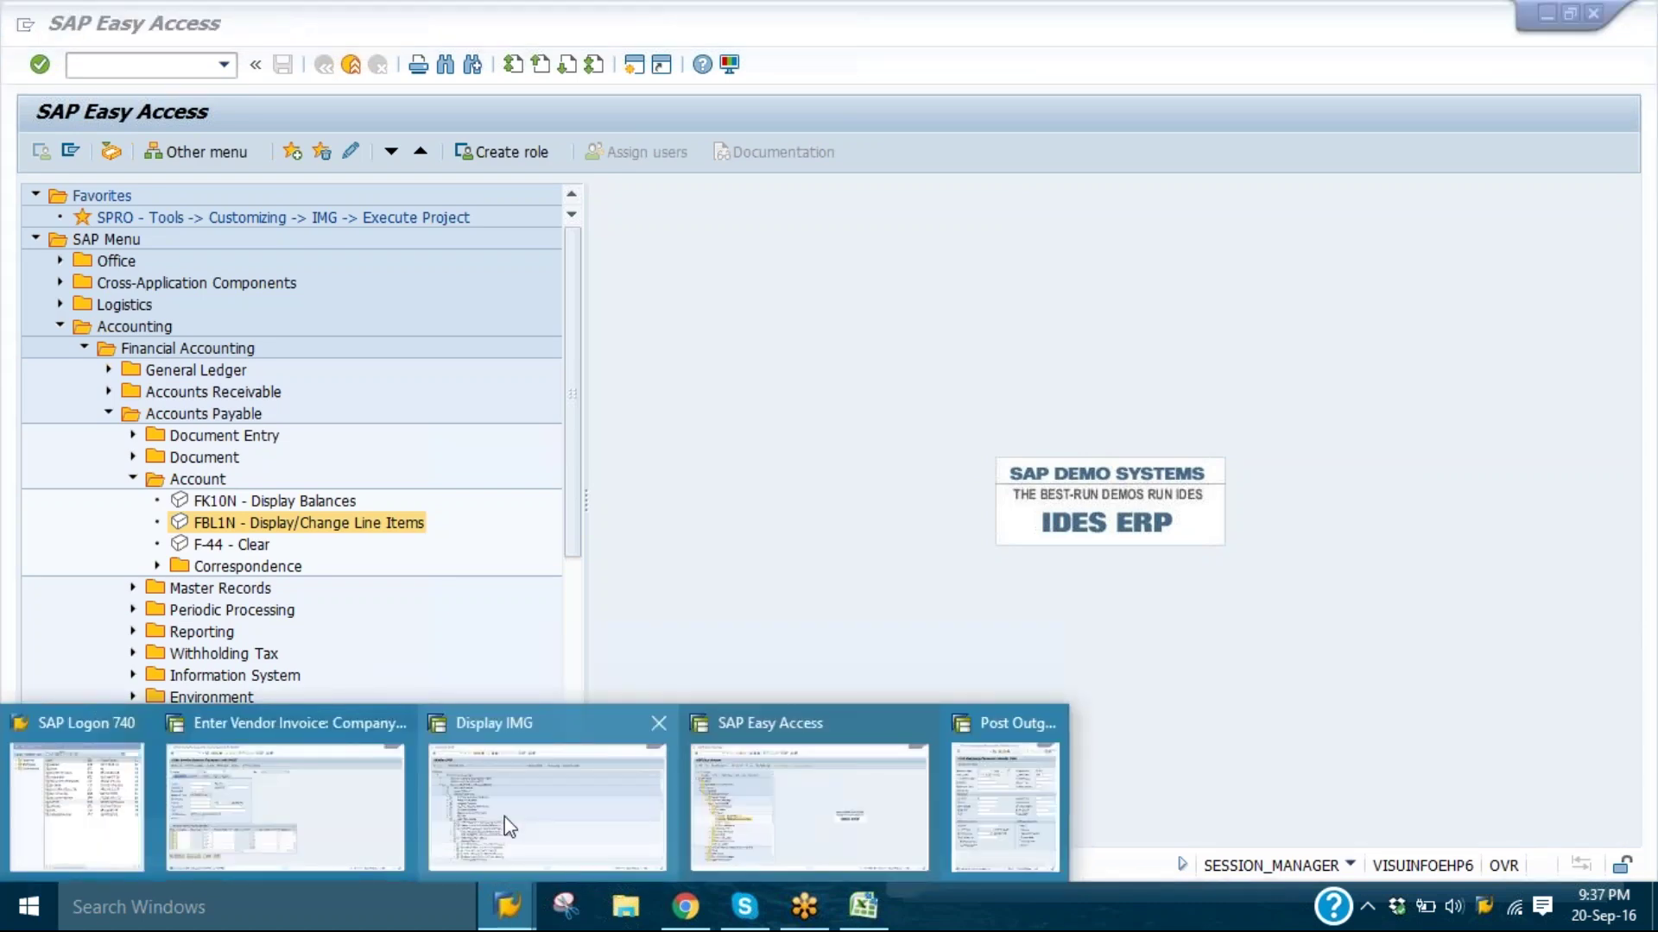
left_click(509, 827)
left_click(525, 29)
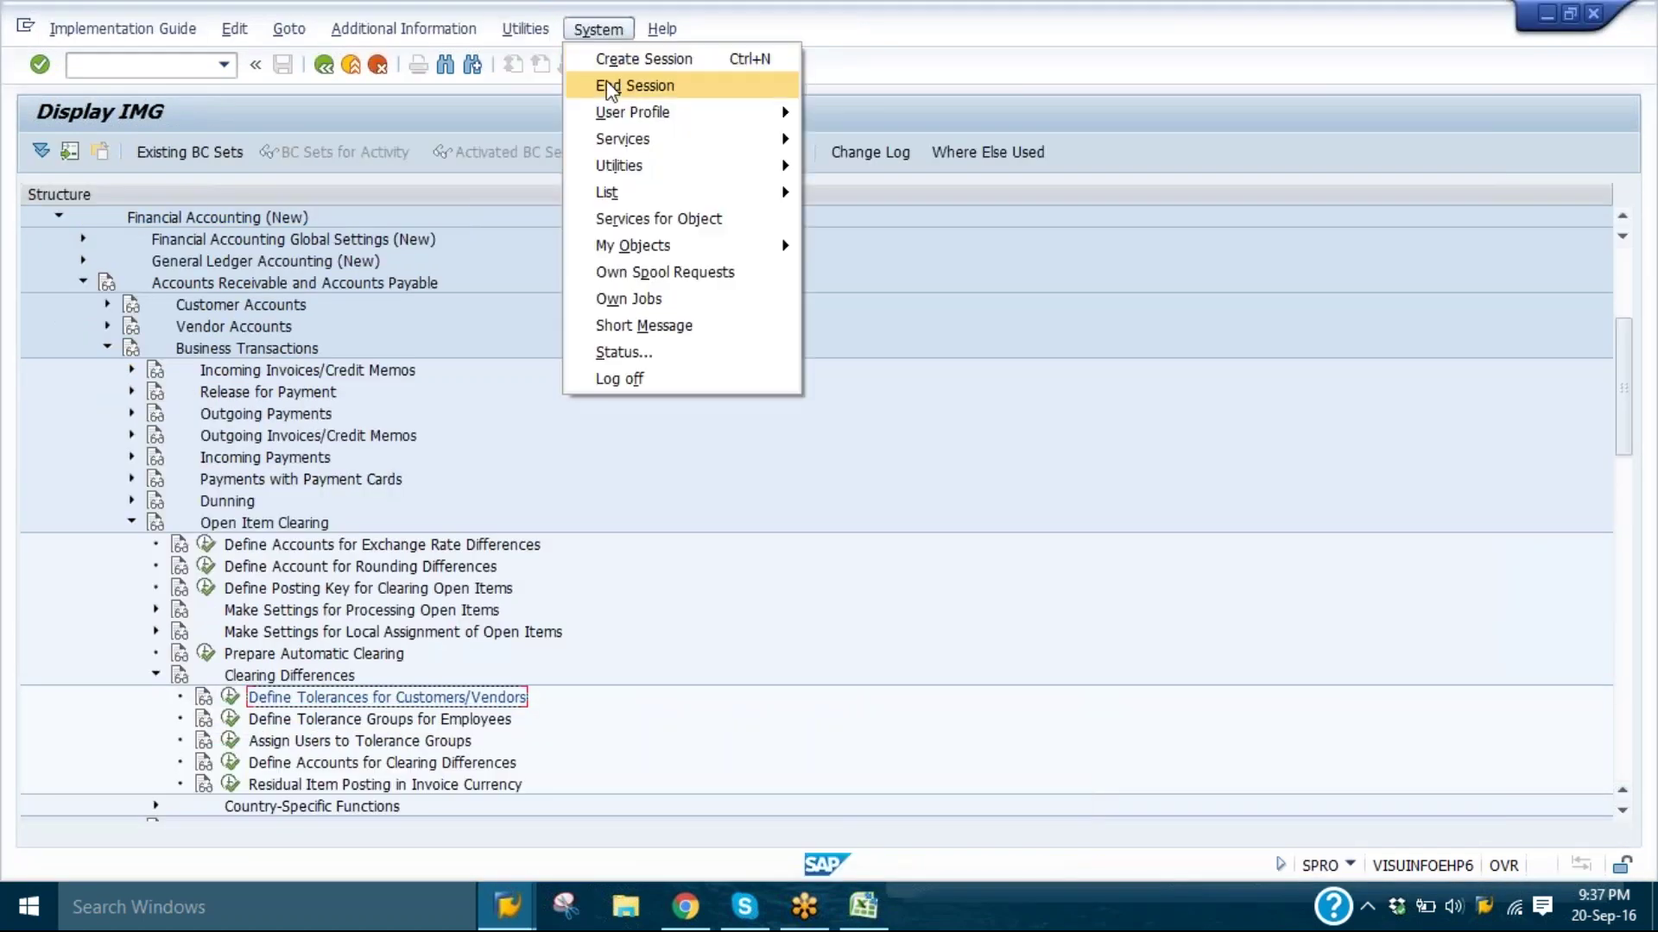
left_click(609, 85)
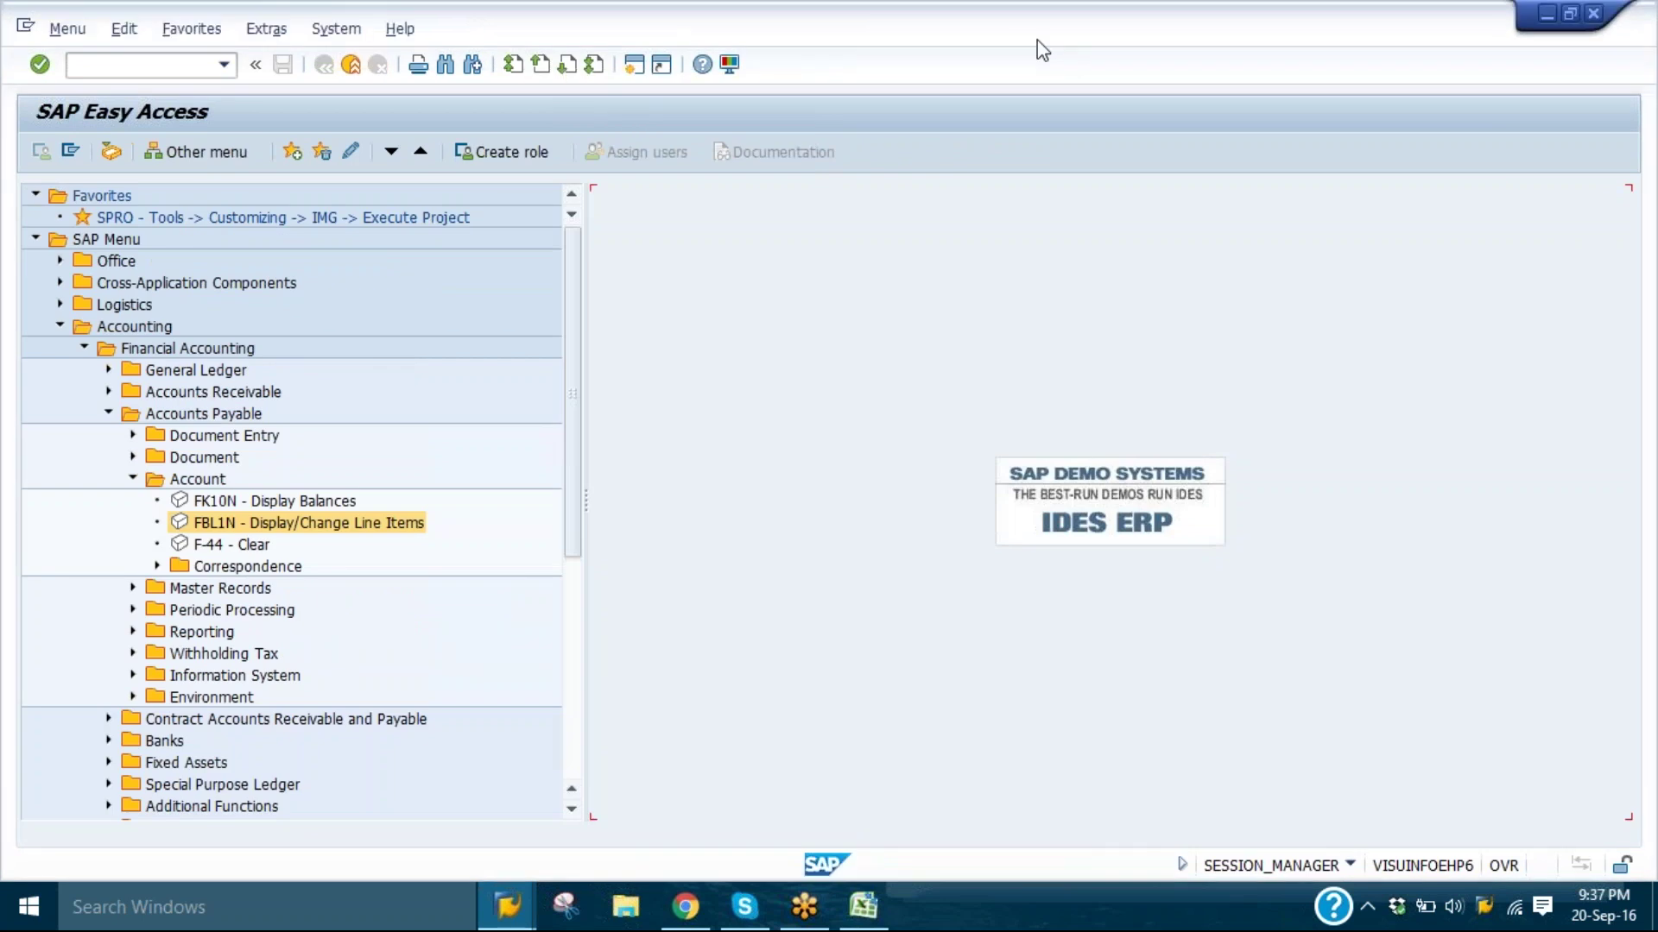
- Collapse the Account folder and expand the Document Entry folder under Accounts Payable to locate FB60 and F-43
left_click(133, 480)
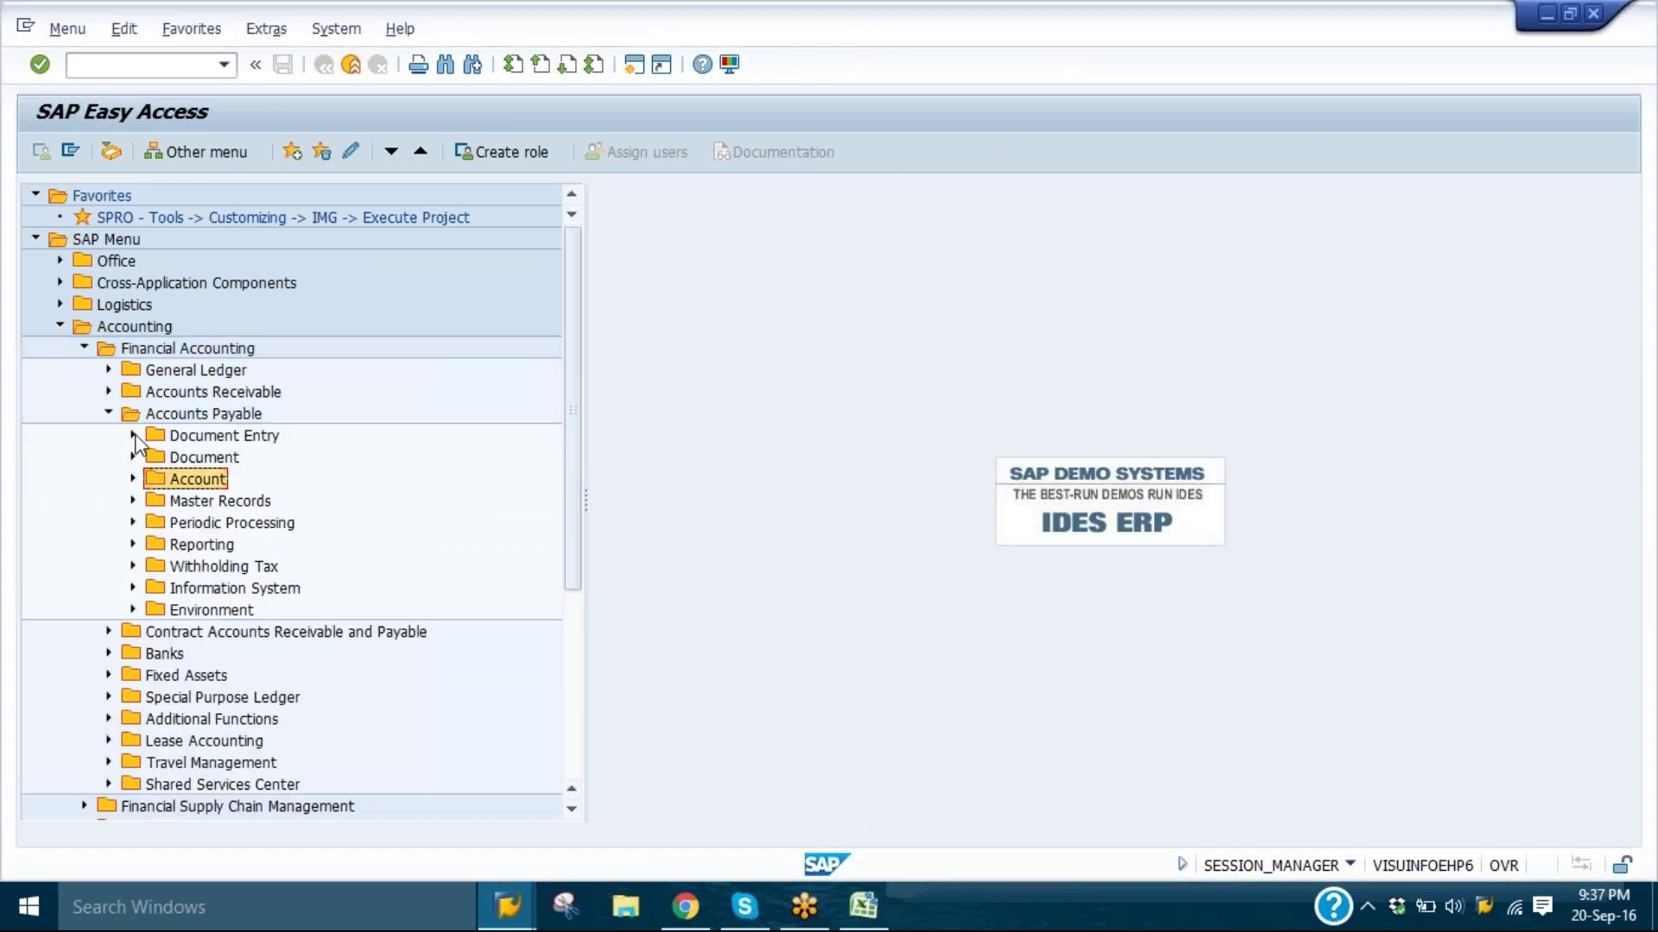
left_click(133, 436)
left_click(243, 457)
left_click(251, 480)
left_click(254, 464)
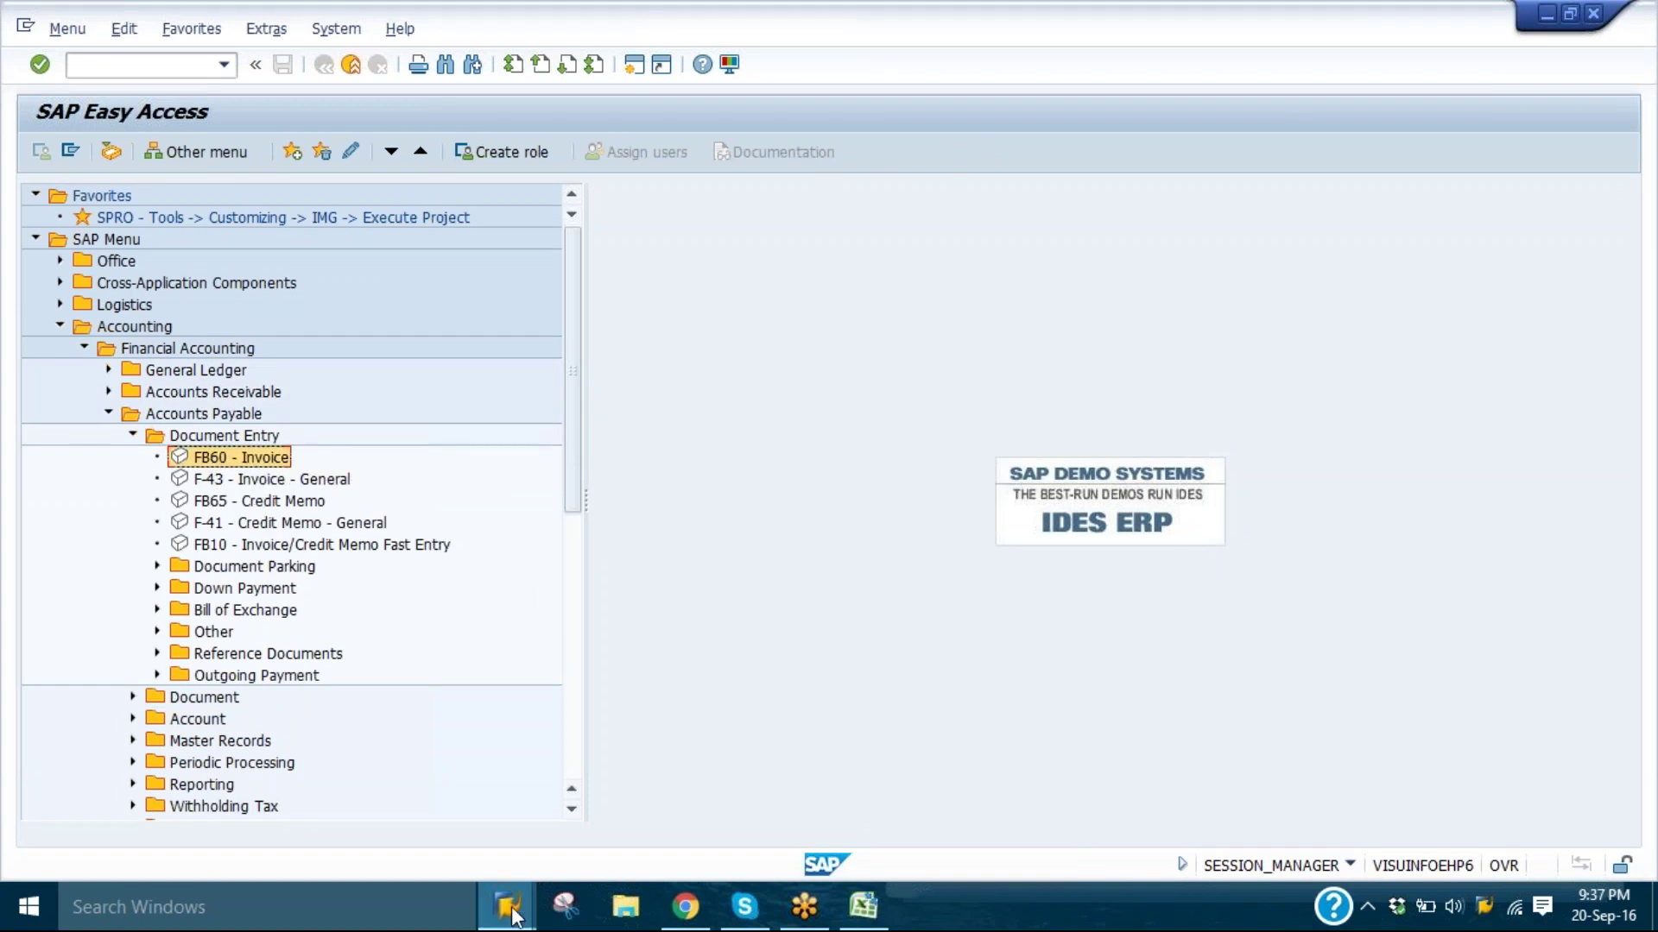
- End the Post Outgoing Payments session and exit the Enter Vendor Invoice transaction in the other session
mouse_move(516, 916)
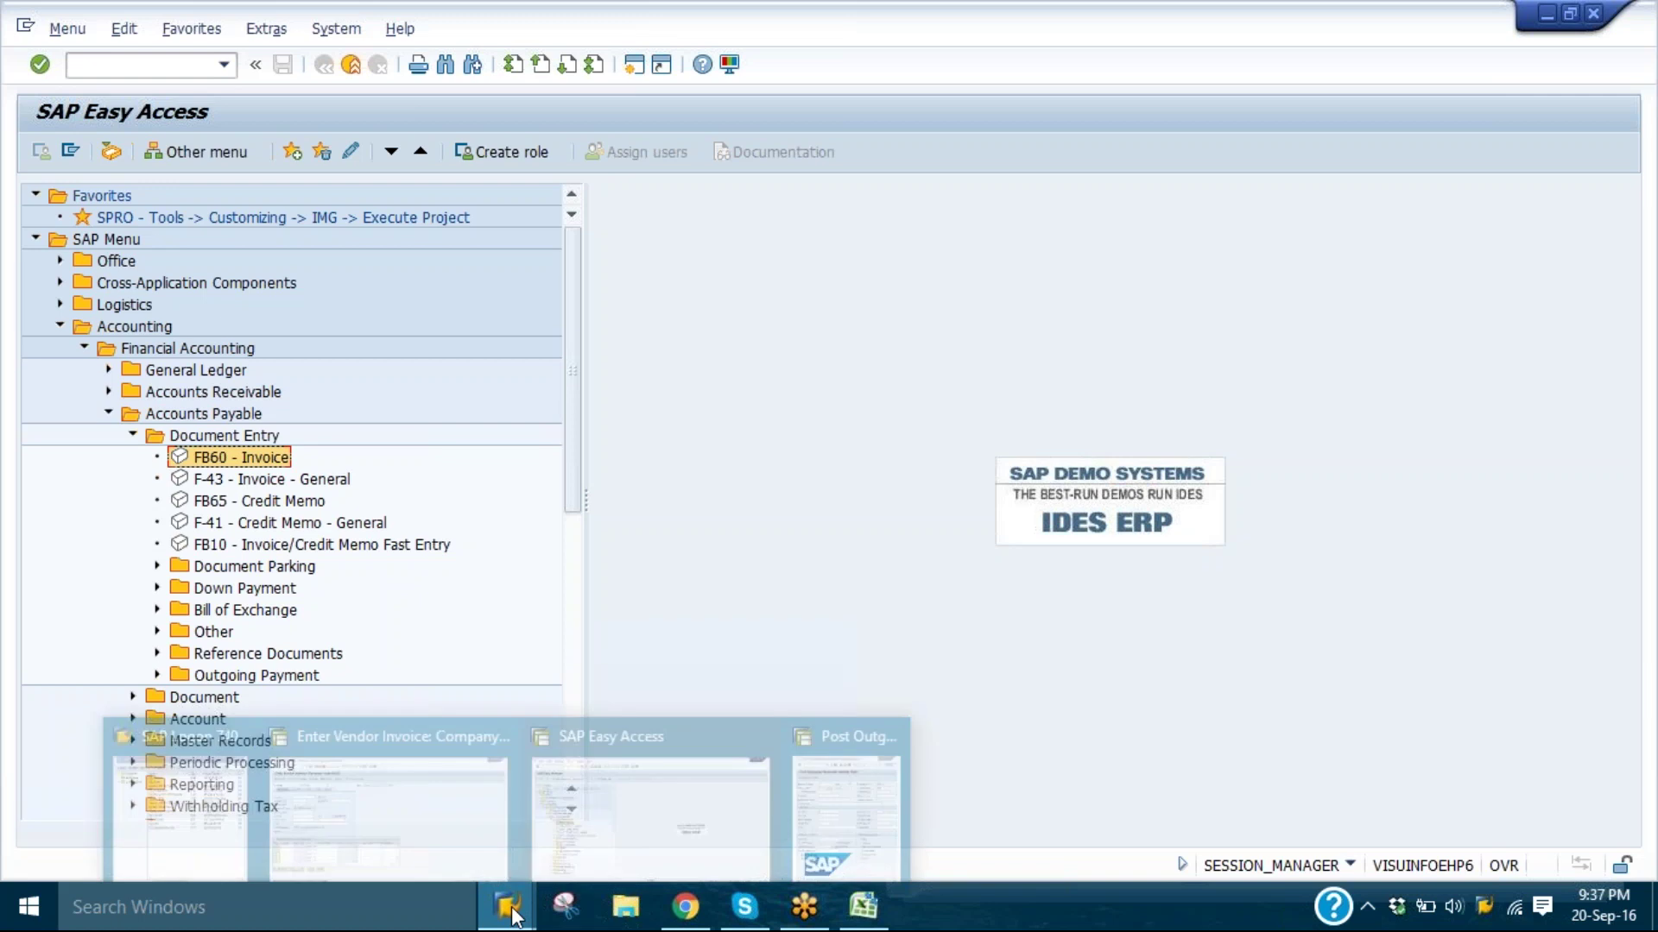
left_click(631, 759)
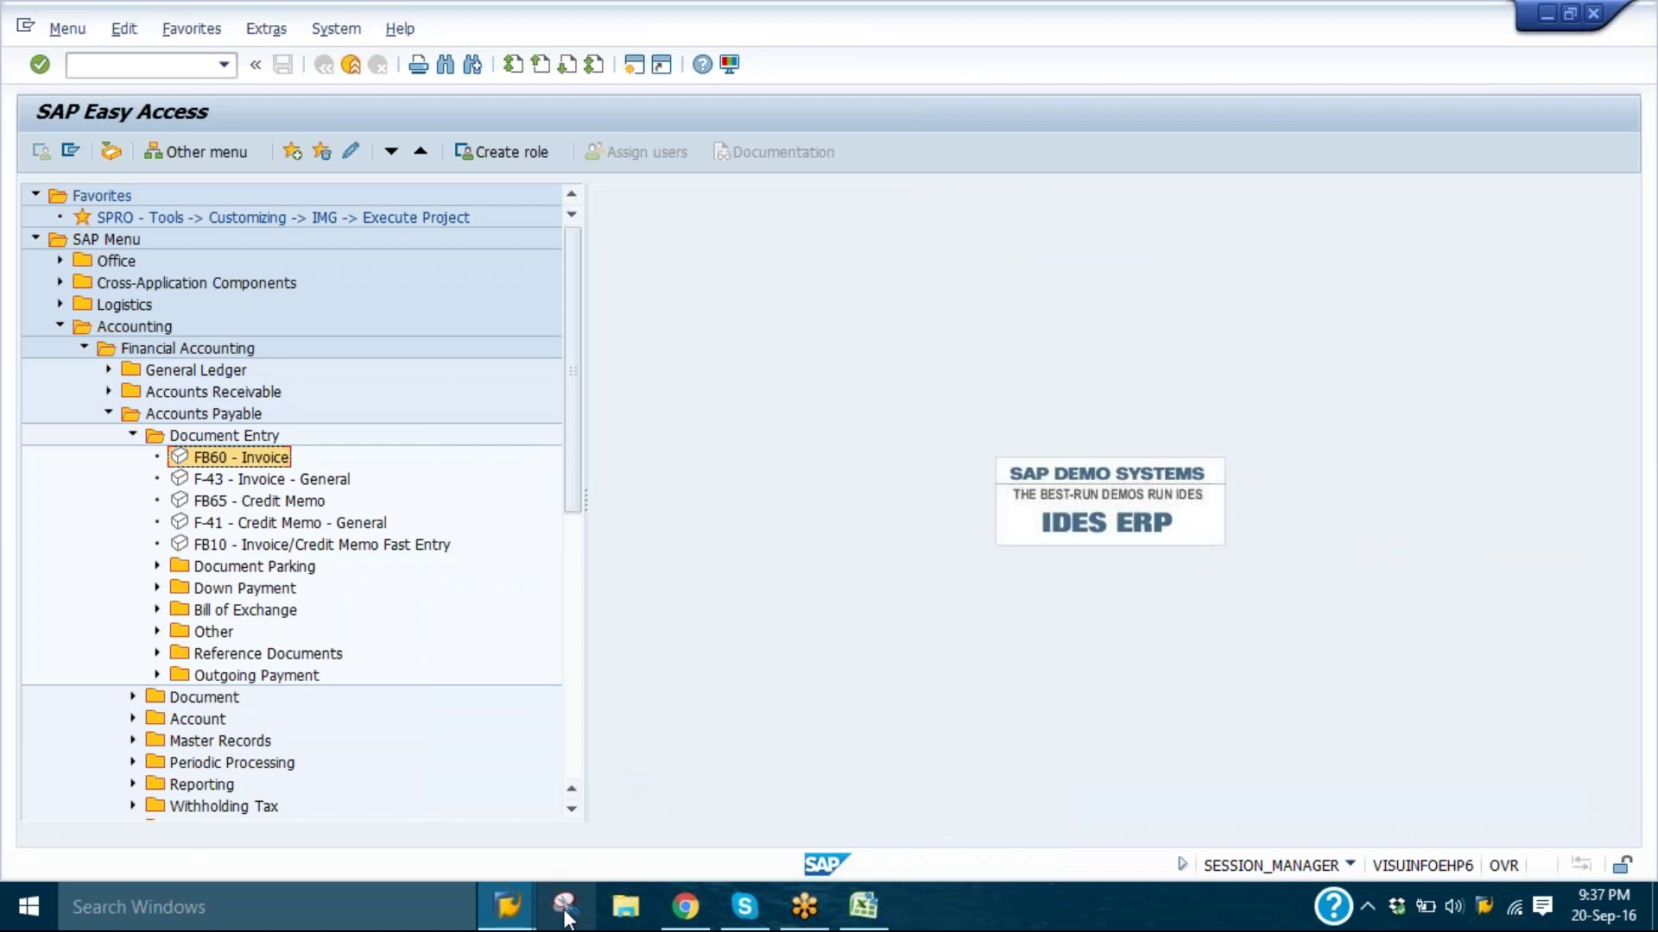
left_click(522, 920)
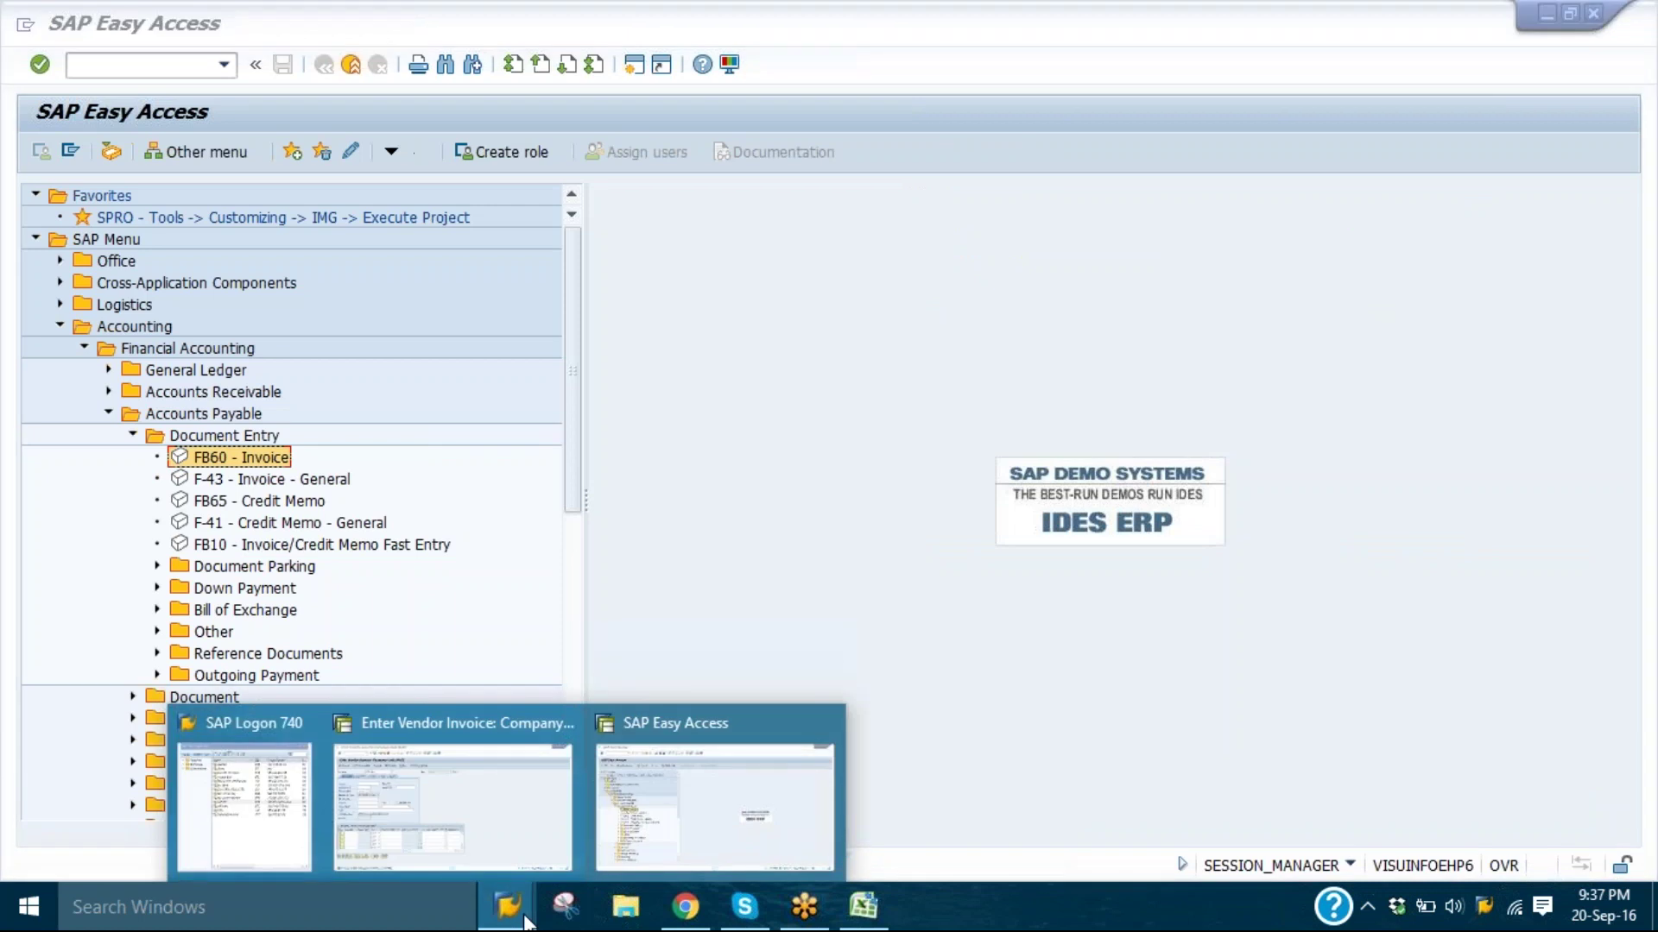
left_click(452, 803)
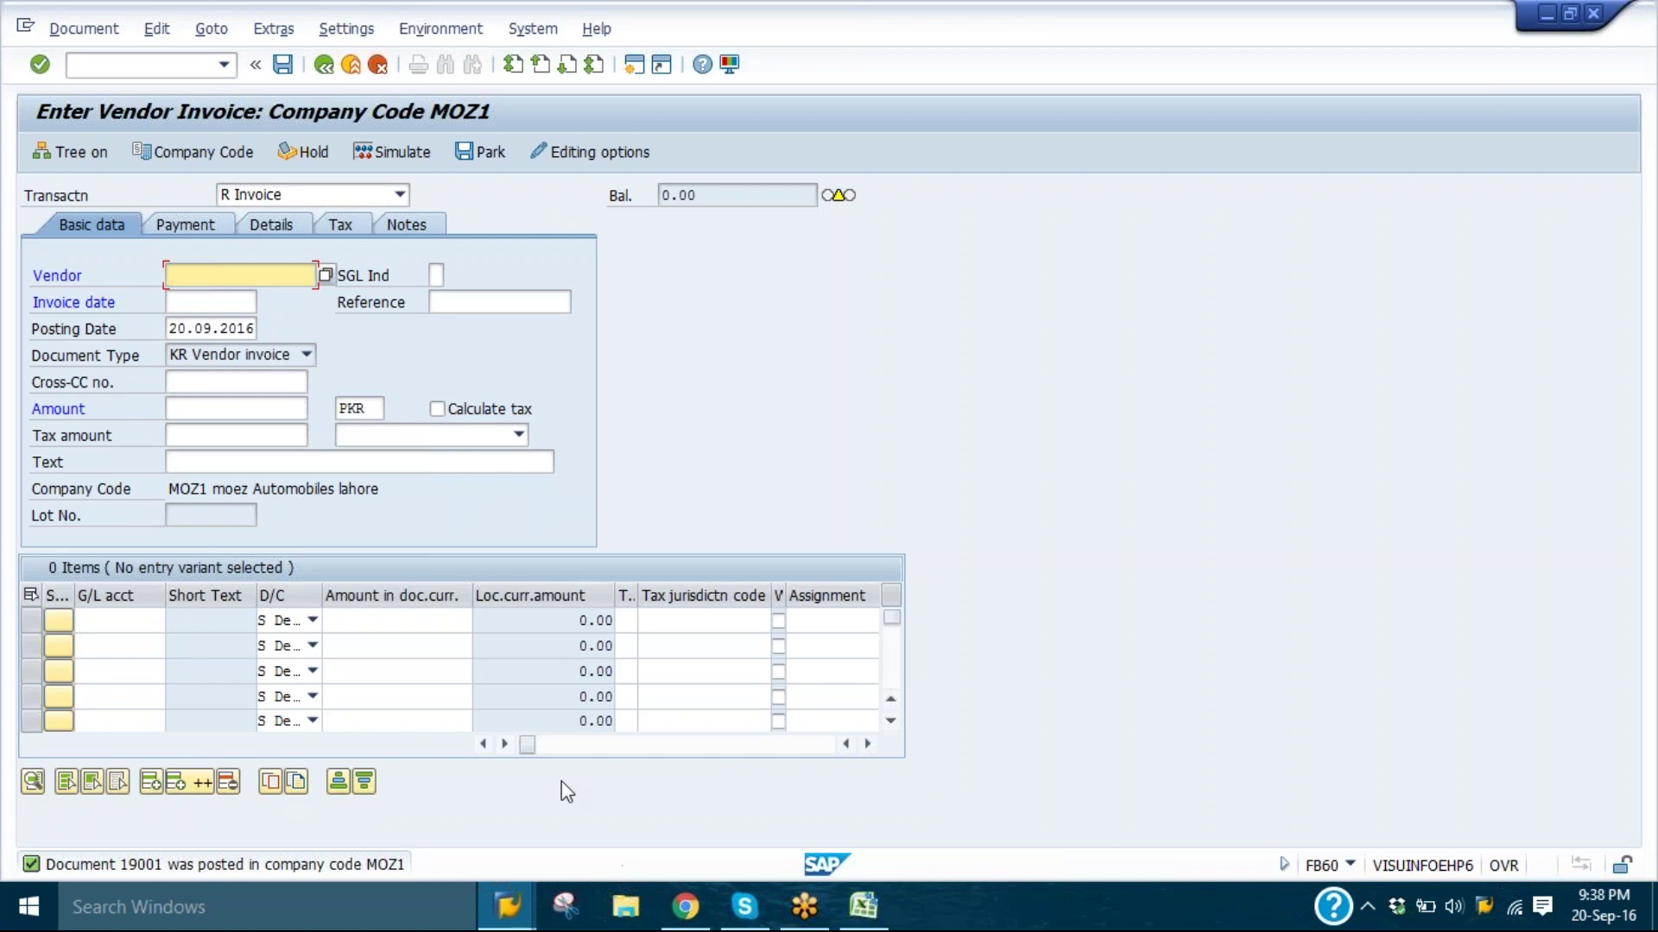
left_click(373, 66)
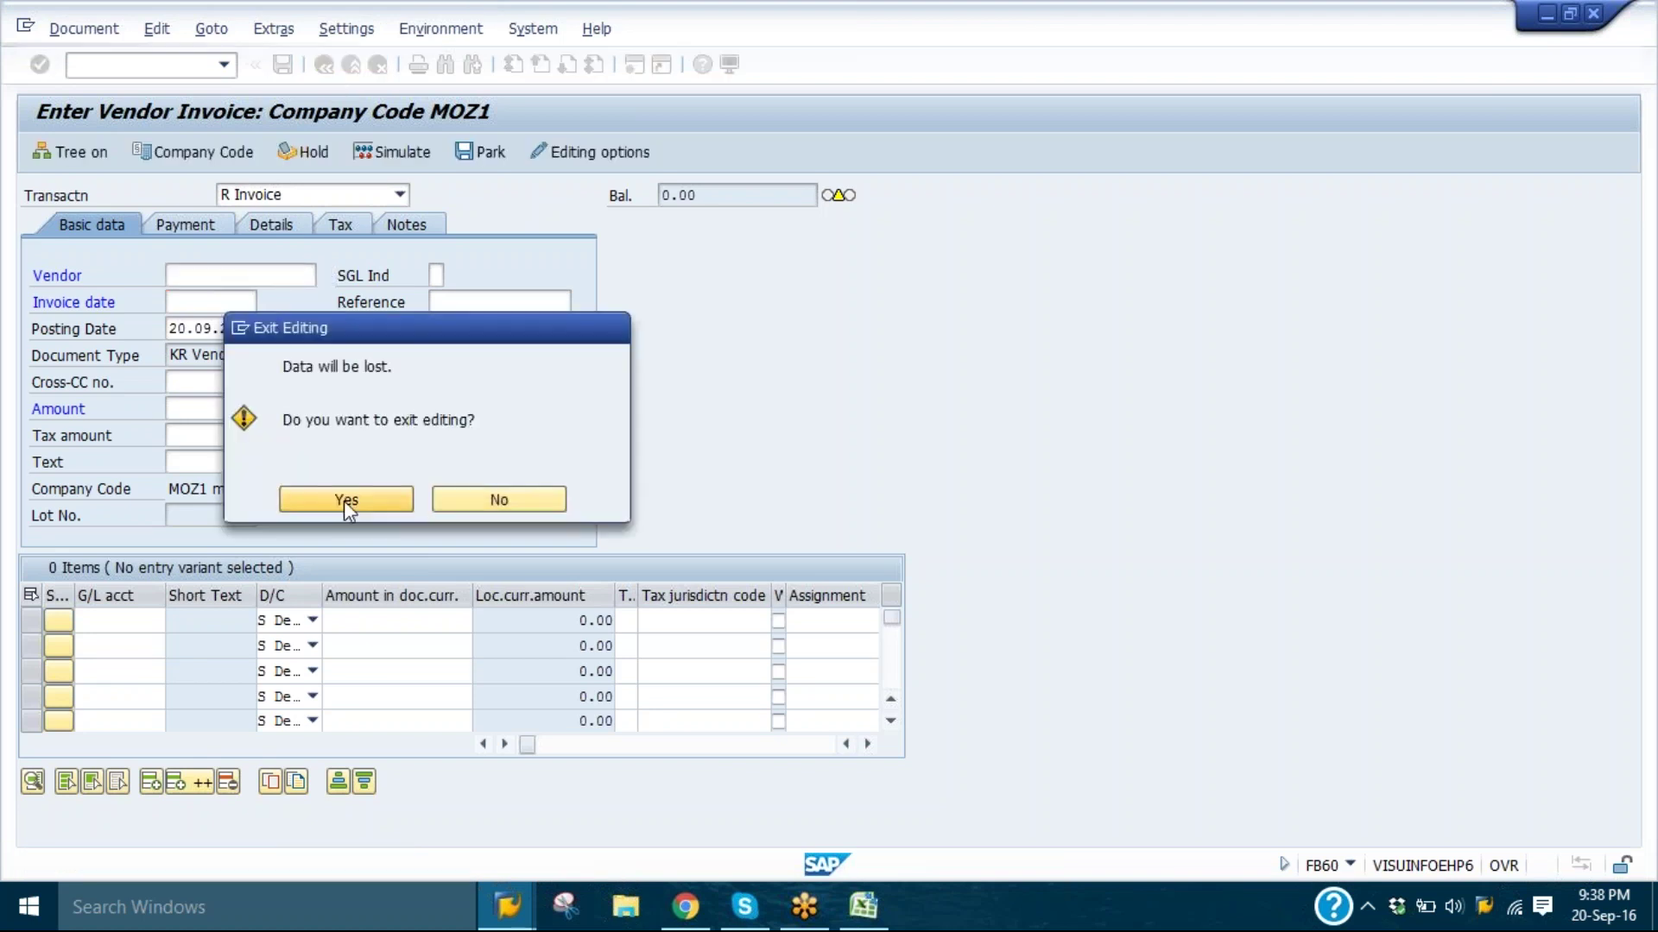
left_click(344, 501)
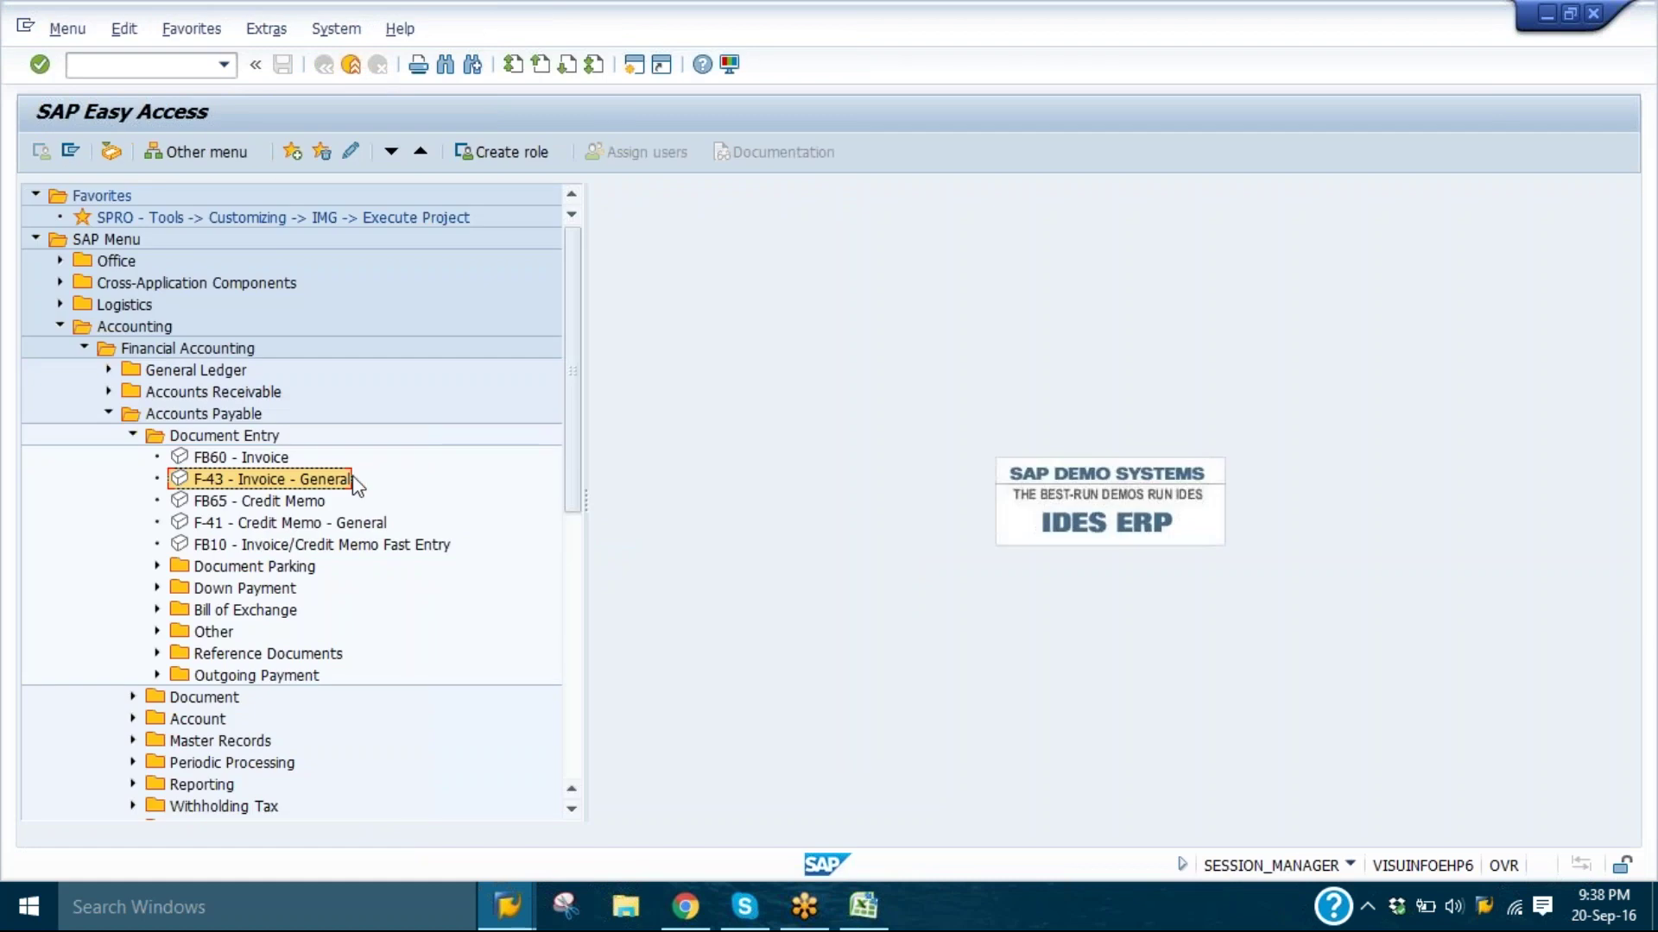
- Open F-43 Invoice - General from the Accounts Payable document entry transactions
left_click(245, 461)
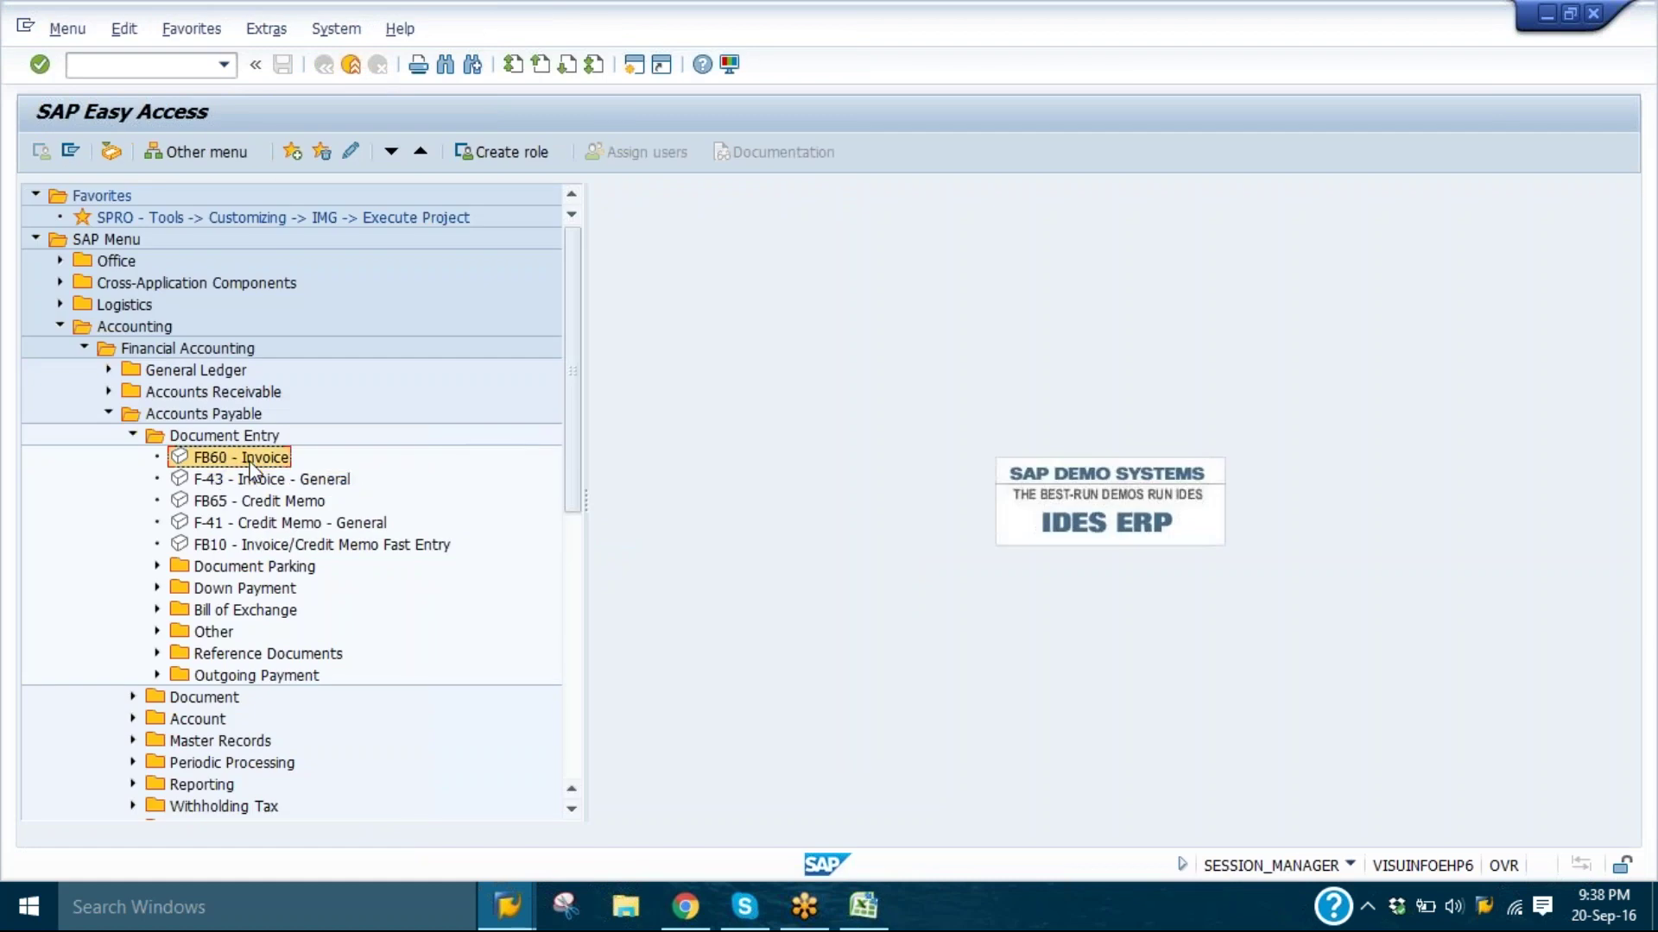
left_click(243, 484)
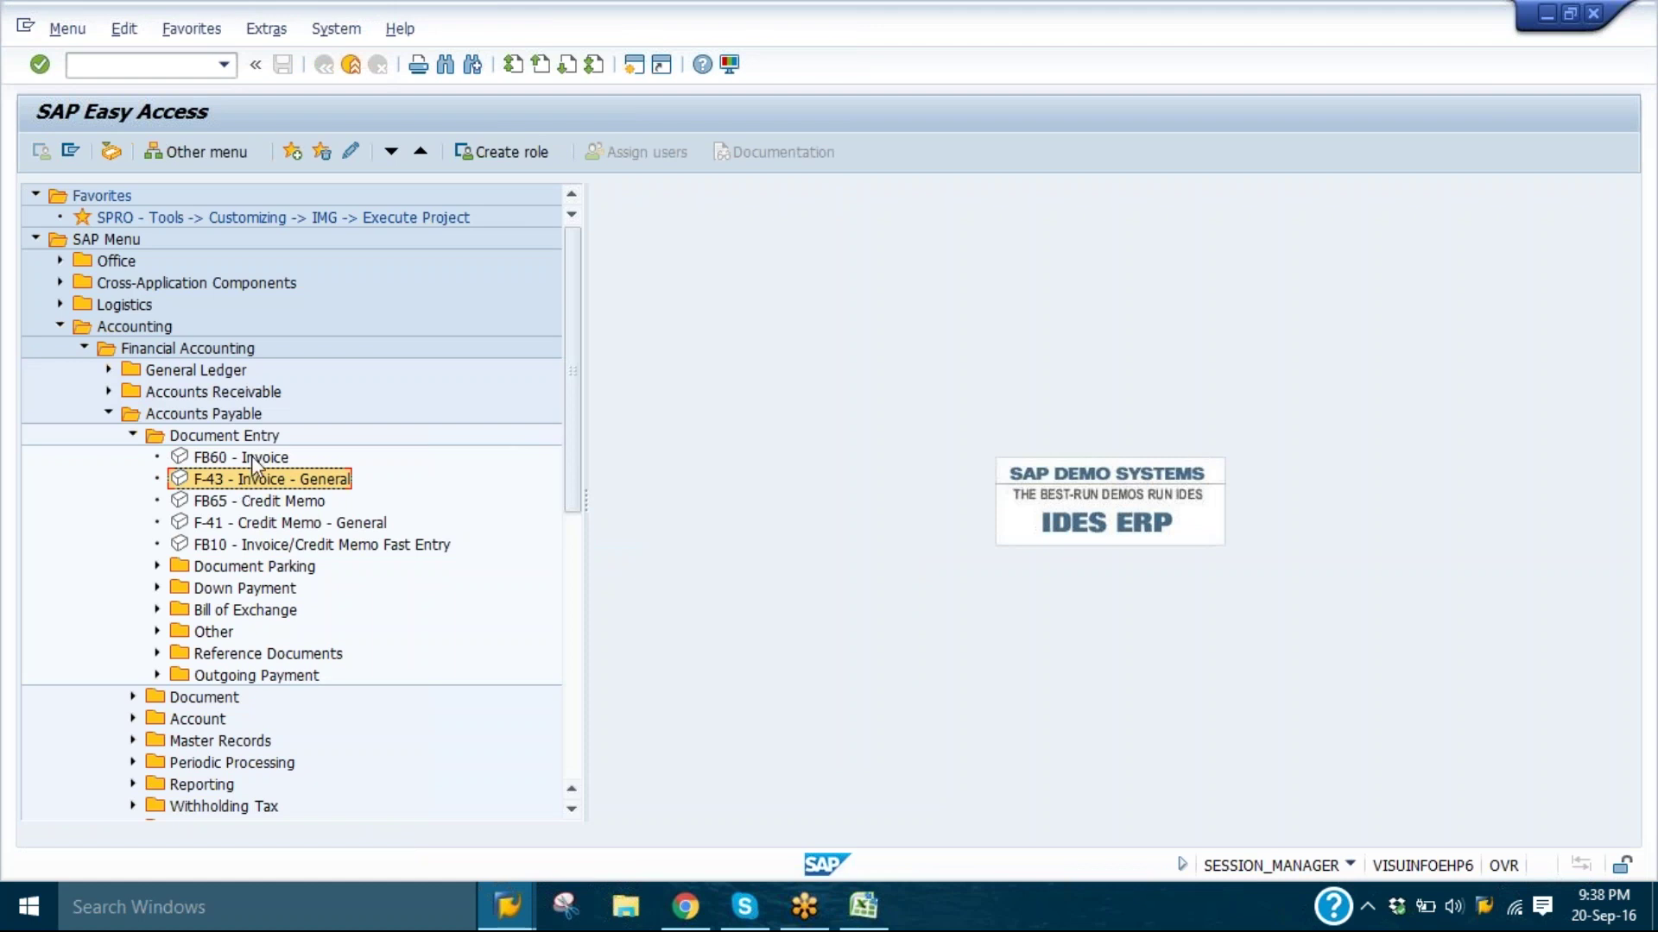
left_click(254, 457)
left_click(259, 480)
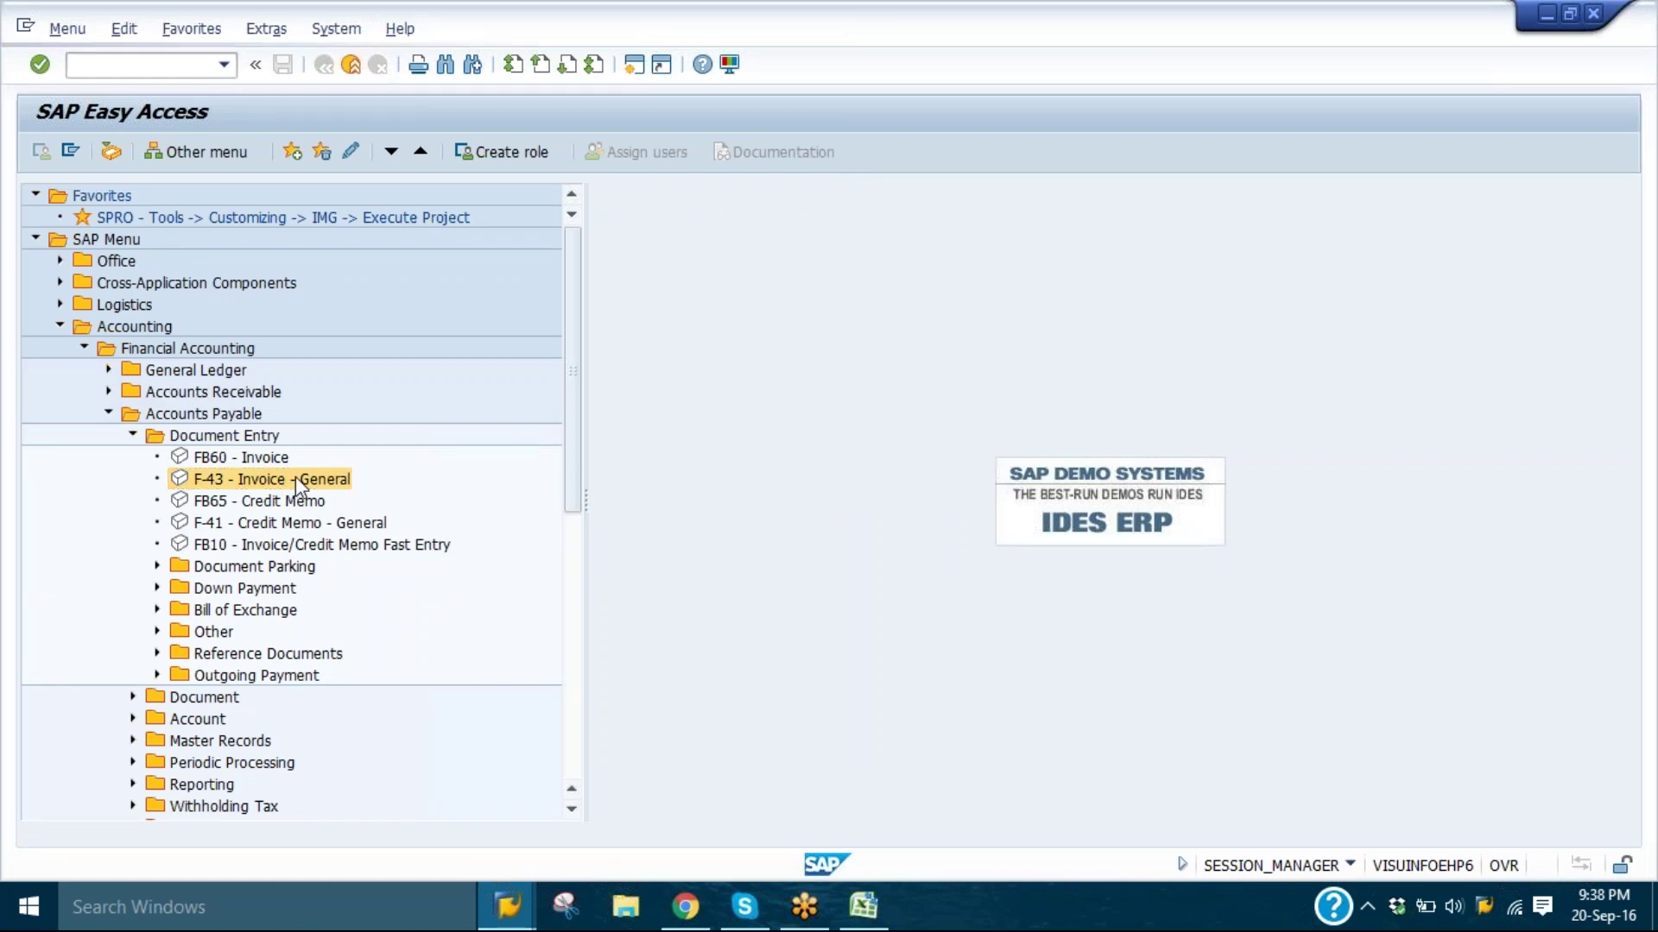
double_click(296, 480)
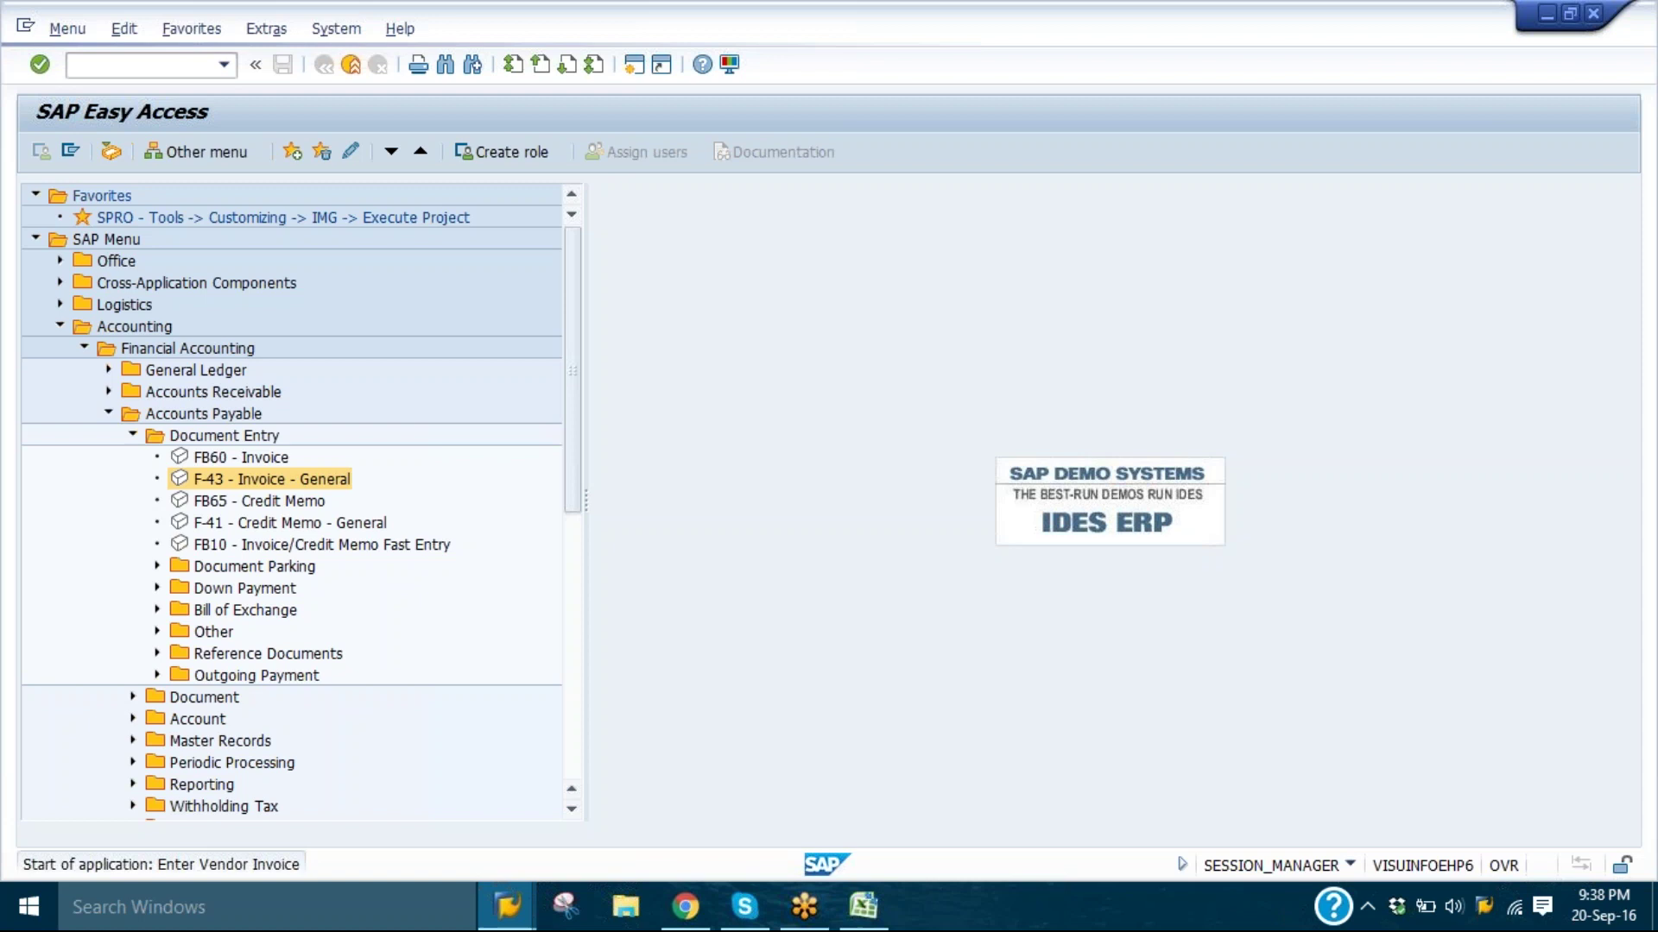
- Set the document date to 20.09.2016 and choose ACCENTURE INC as the vendor for the first line item with posting key 31
left_click(258, 197)
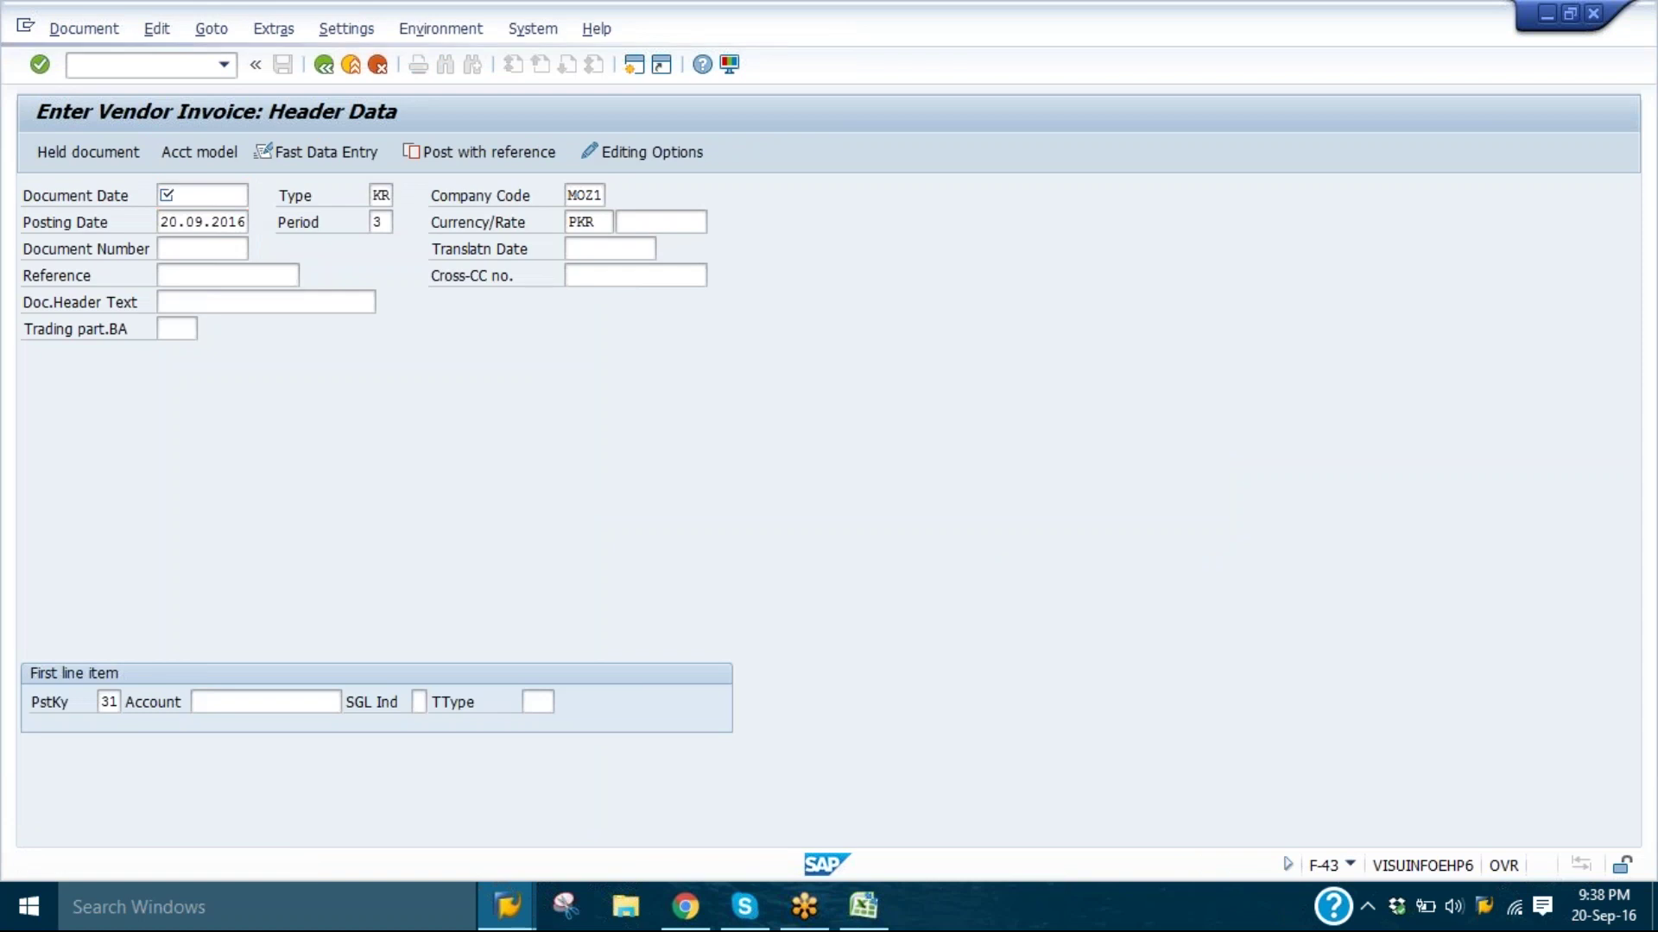
key("Return")
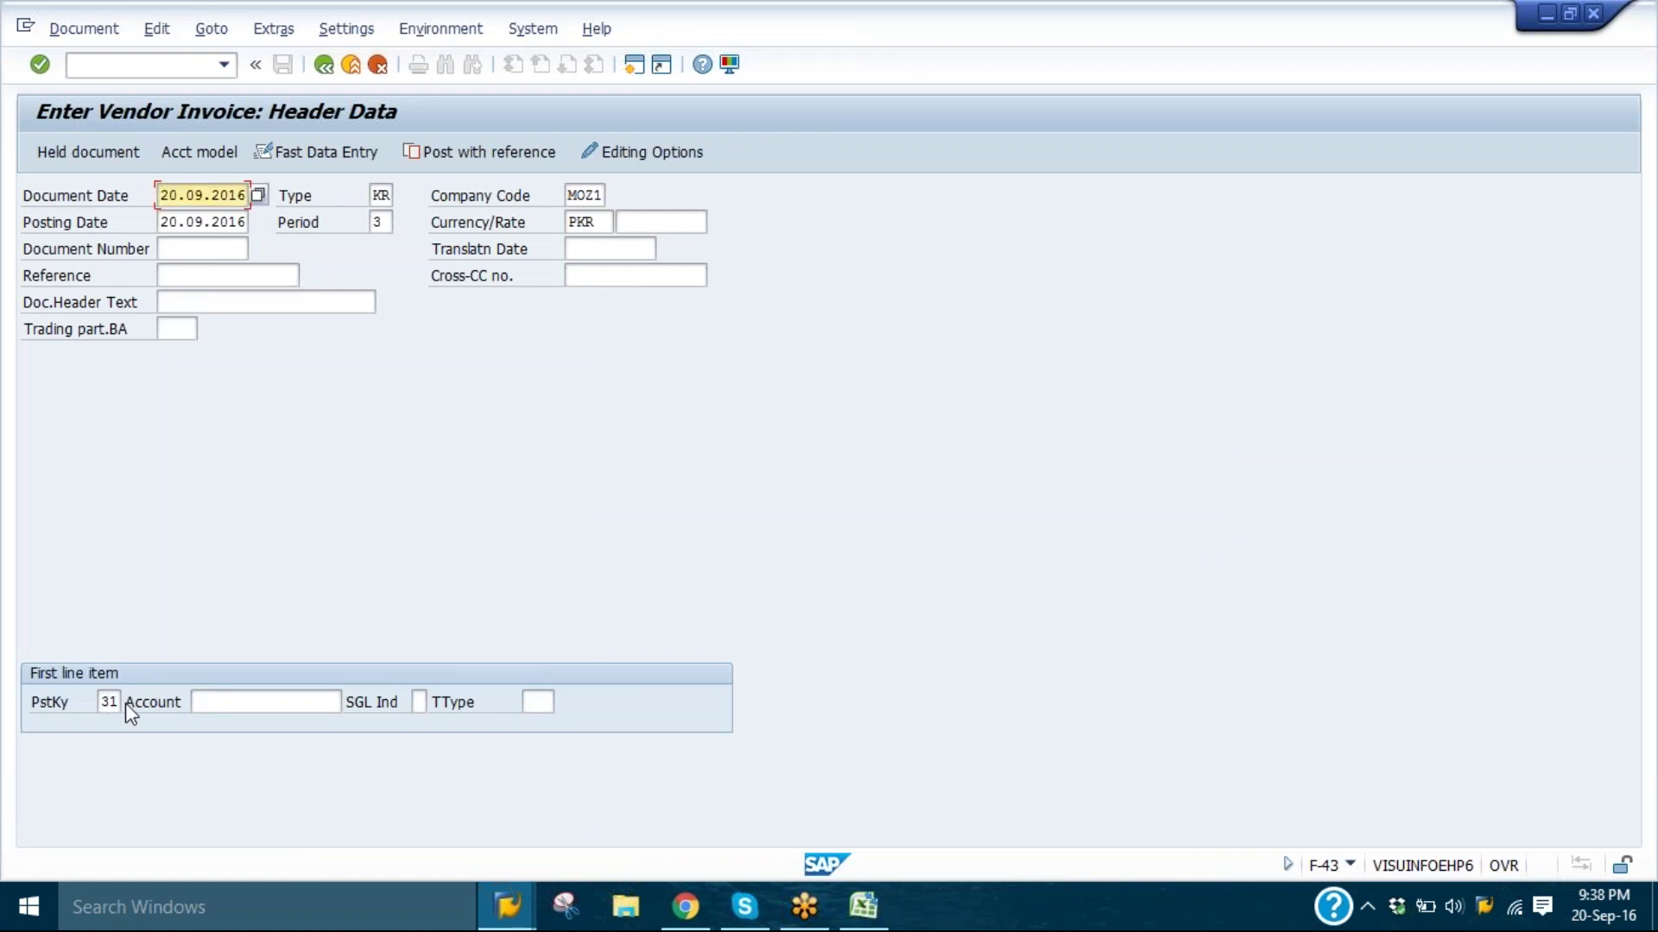
left_click(112, 702)
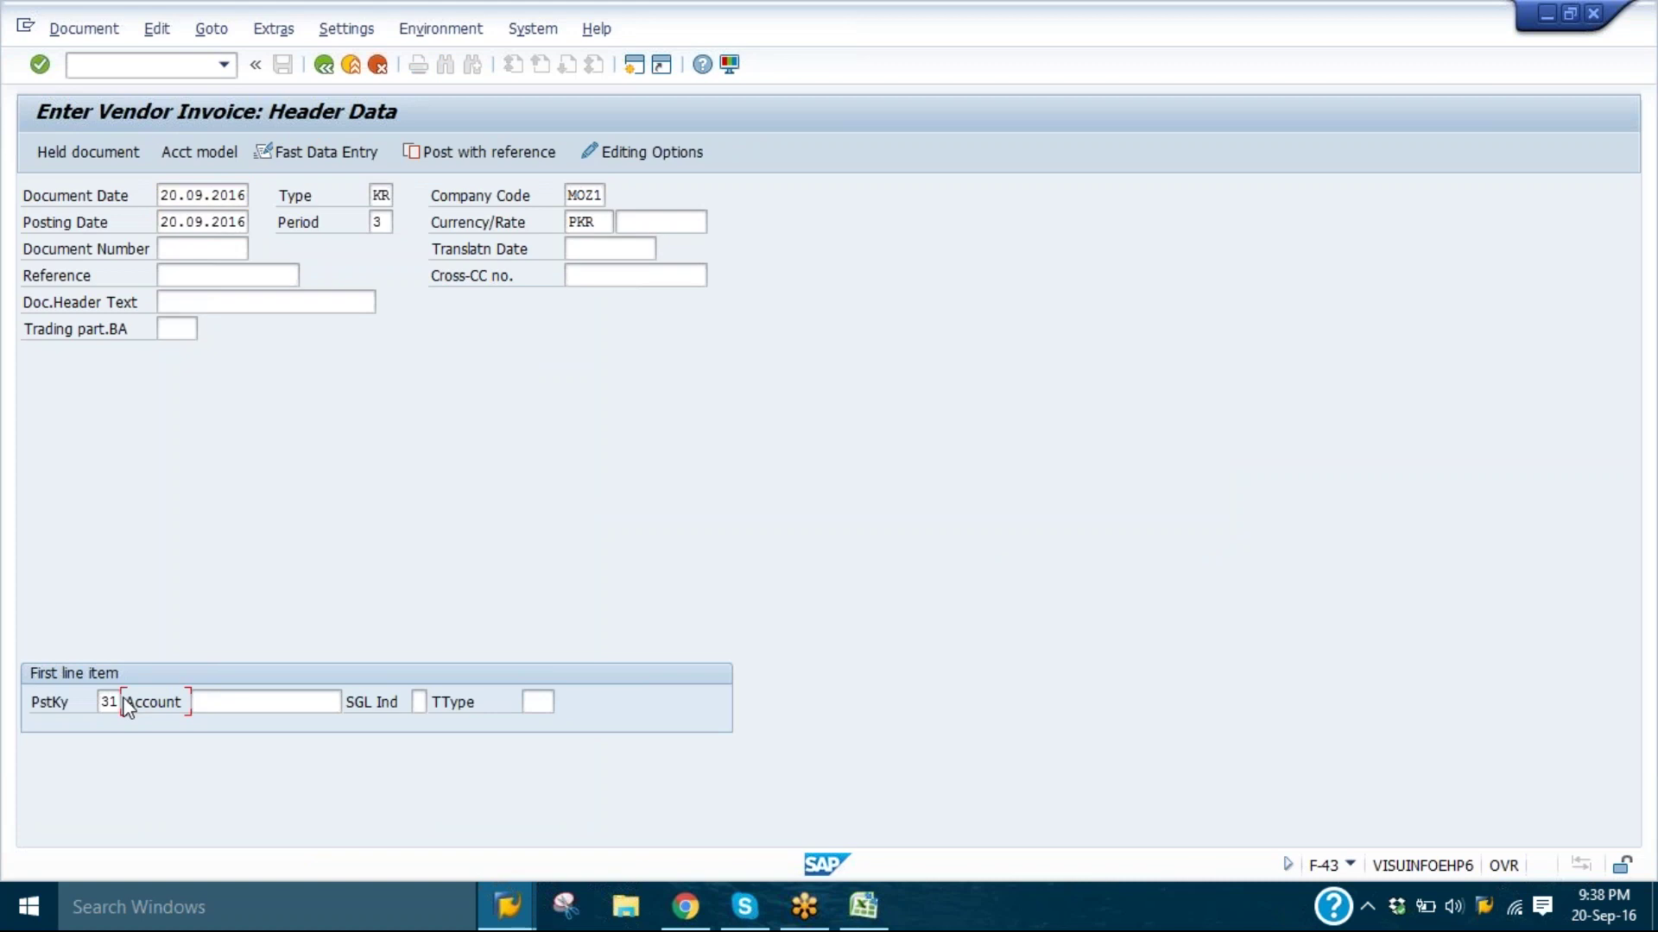
left_click(204, 699)
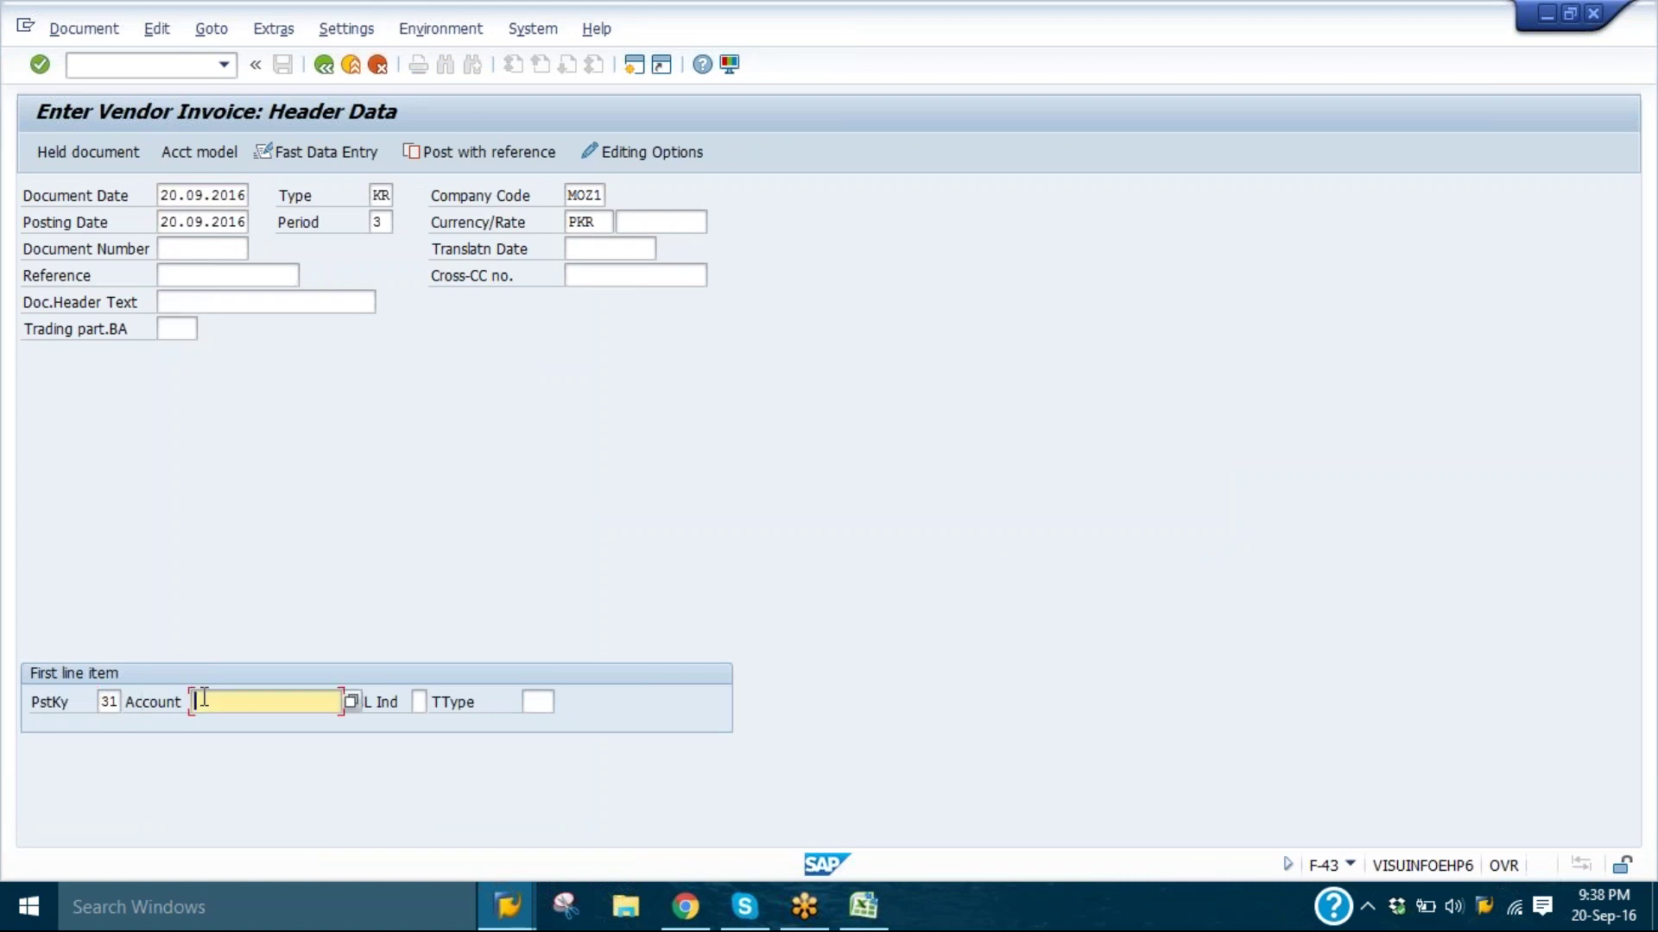
left_click(352, 701)
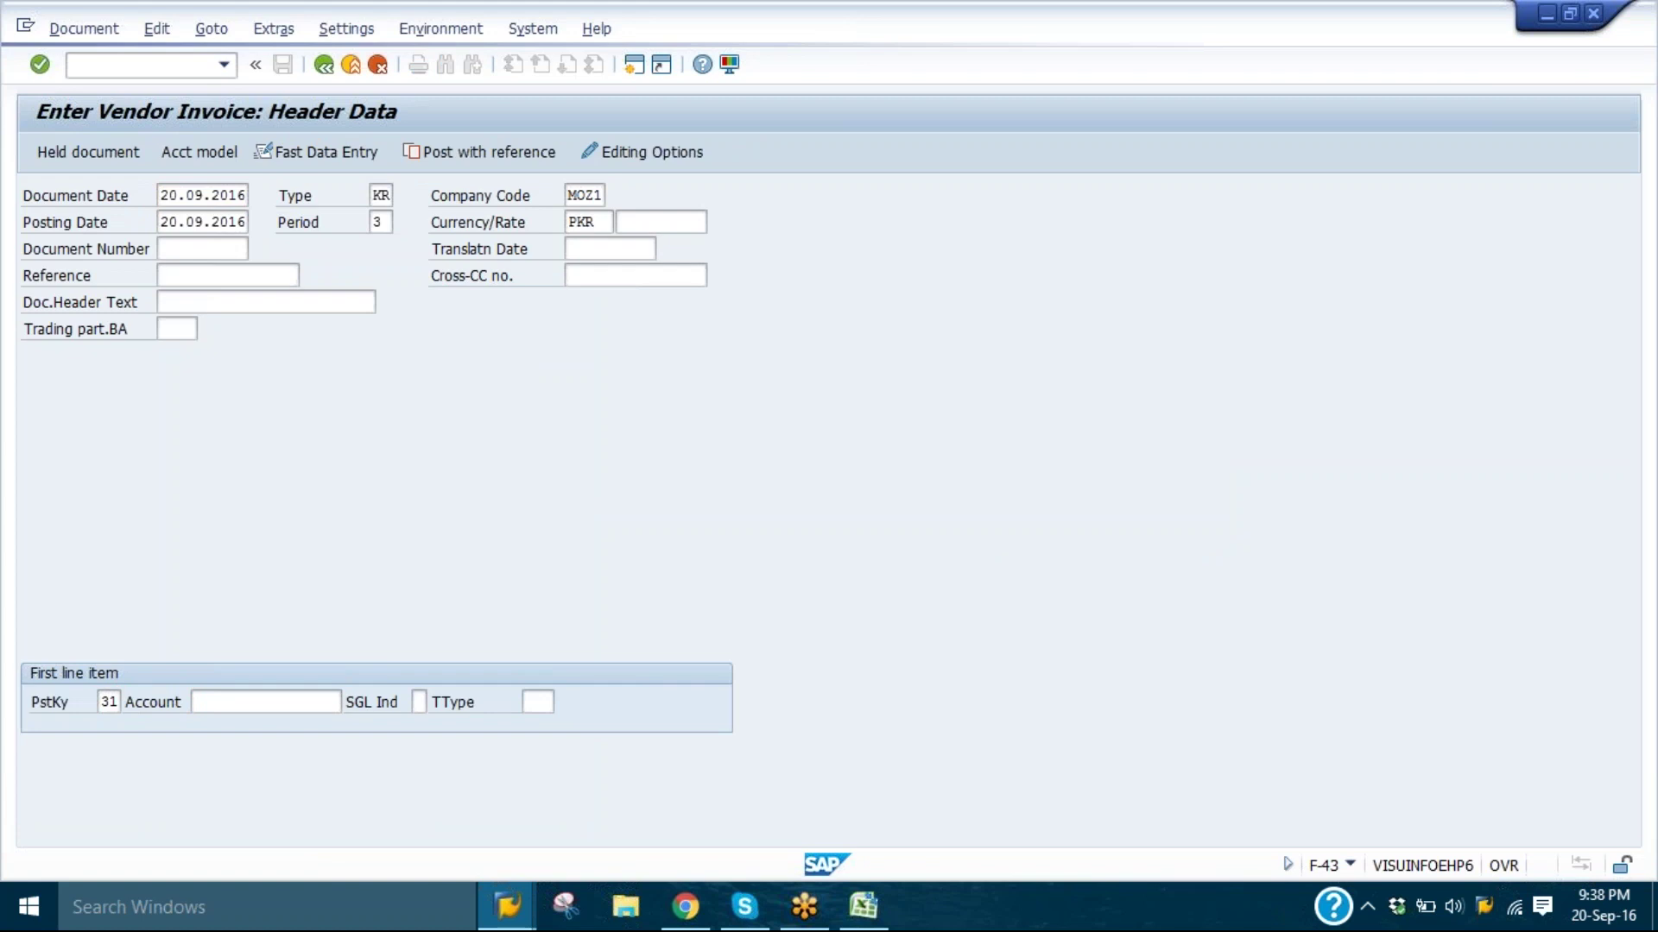
key("Return")
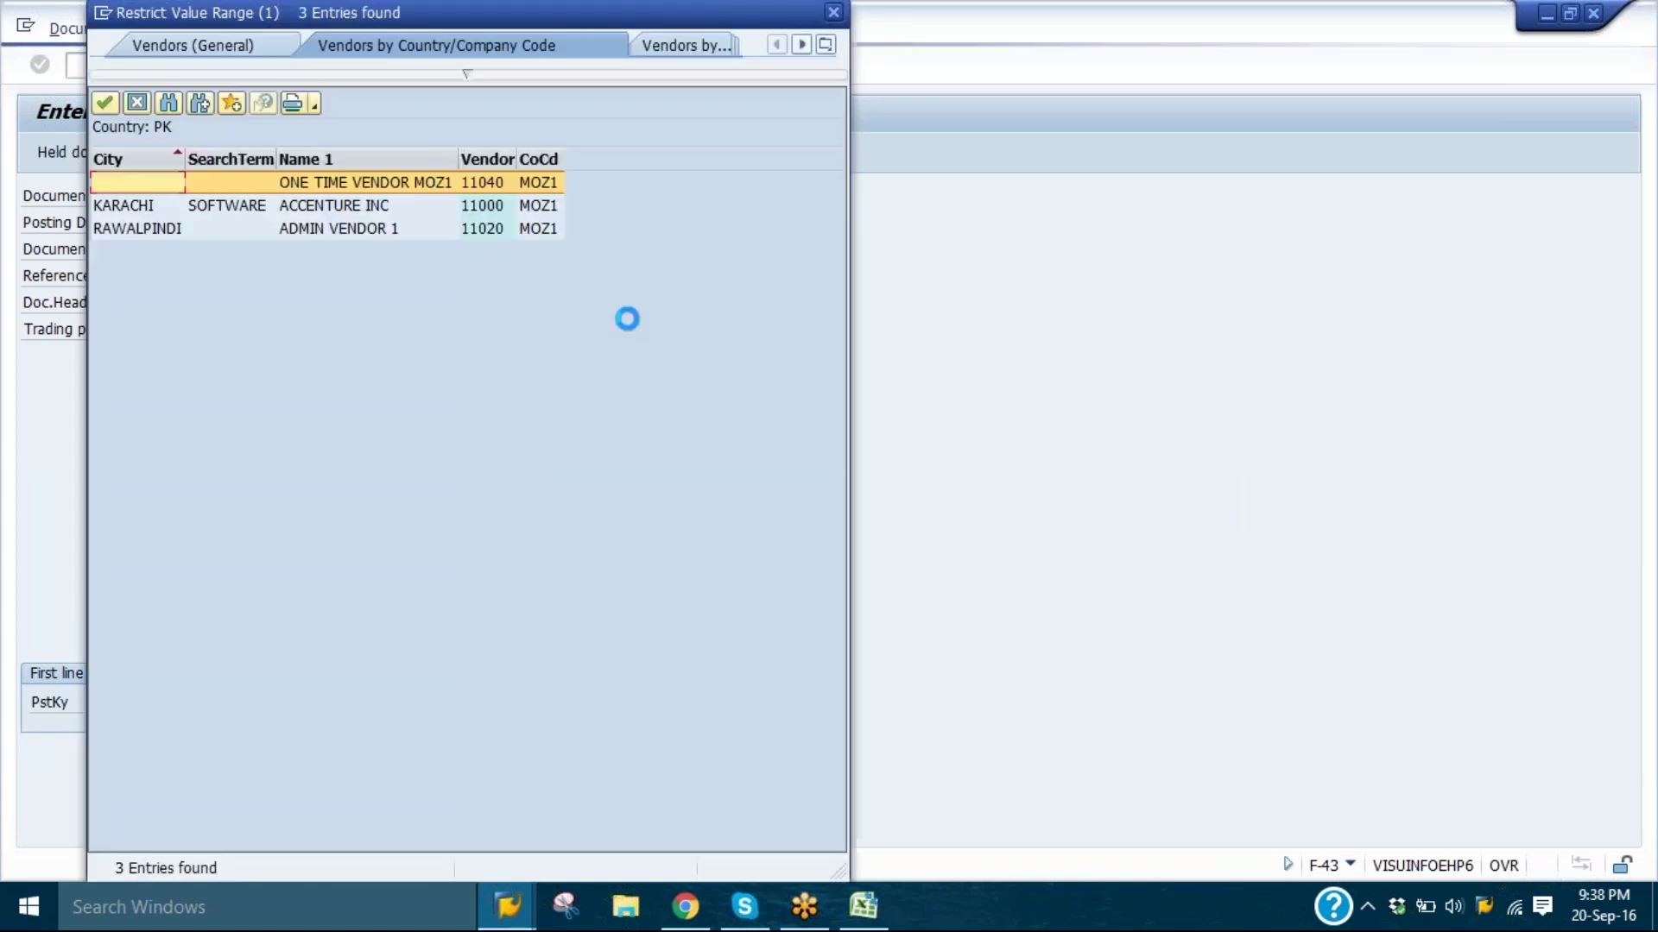
key("Down")
key("Return")
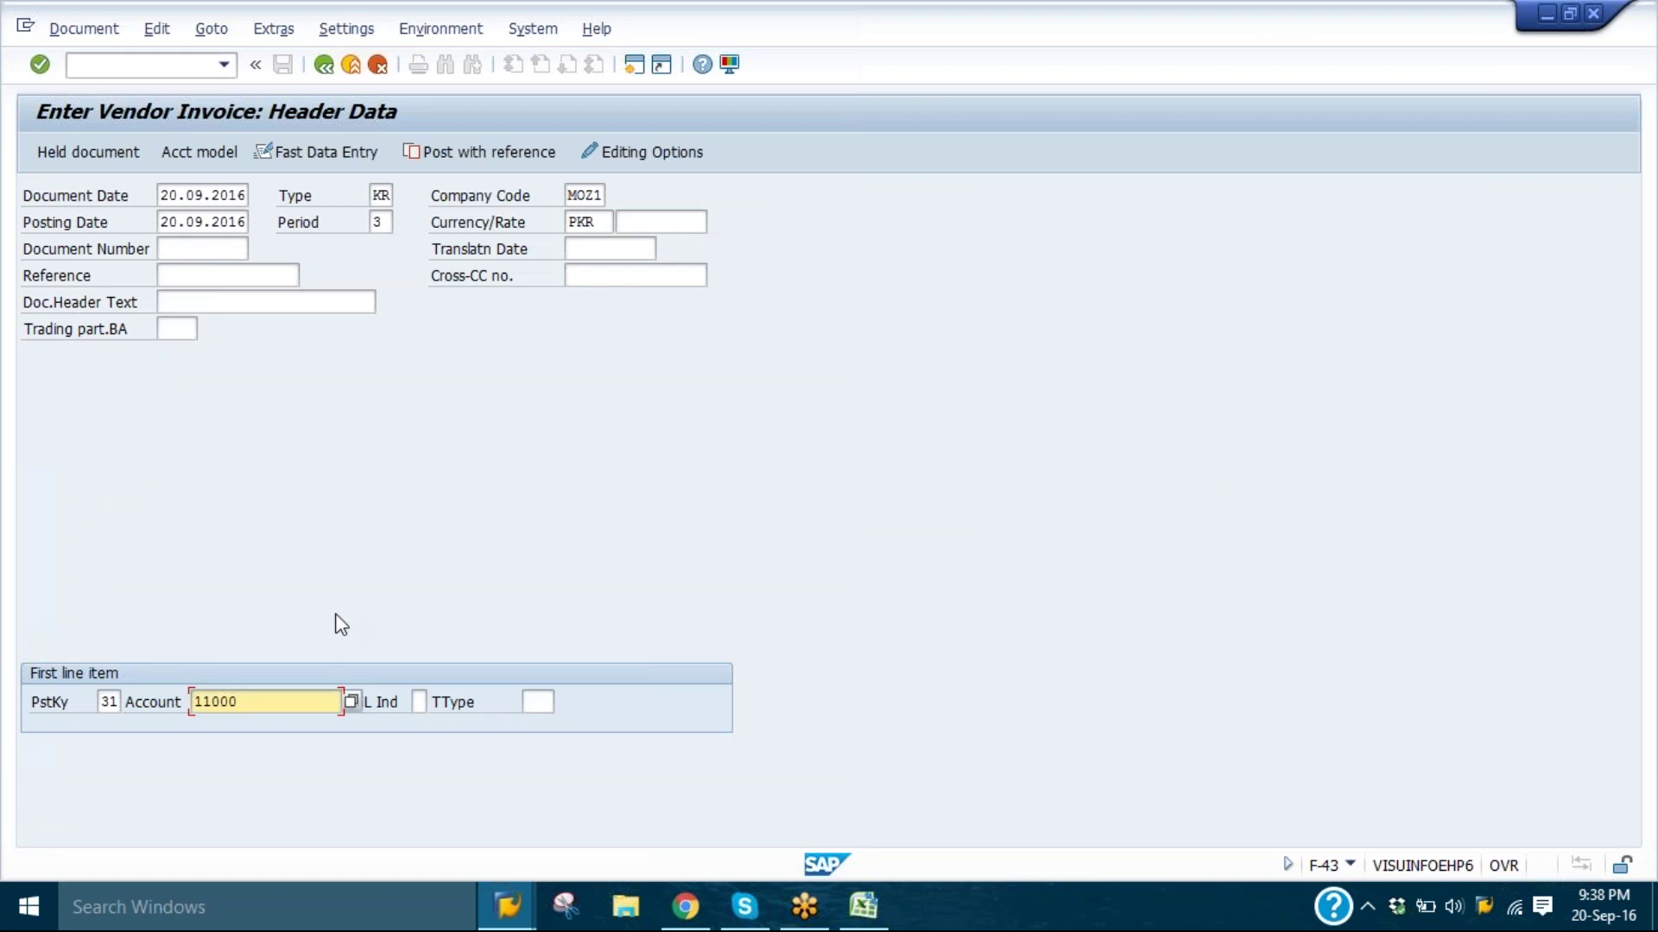
key("Return")
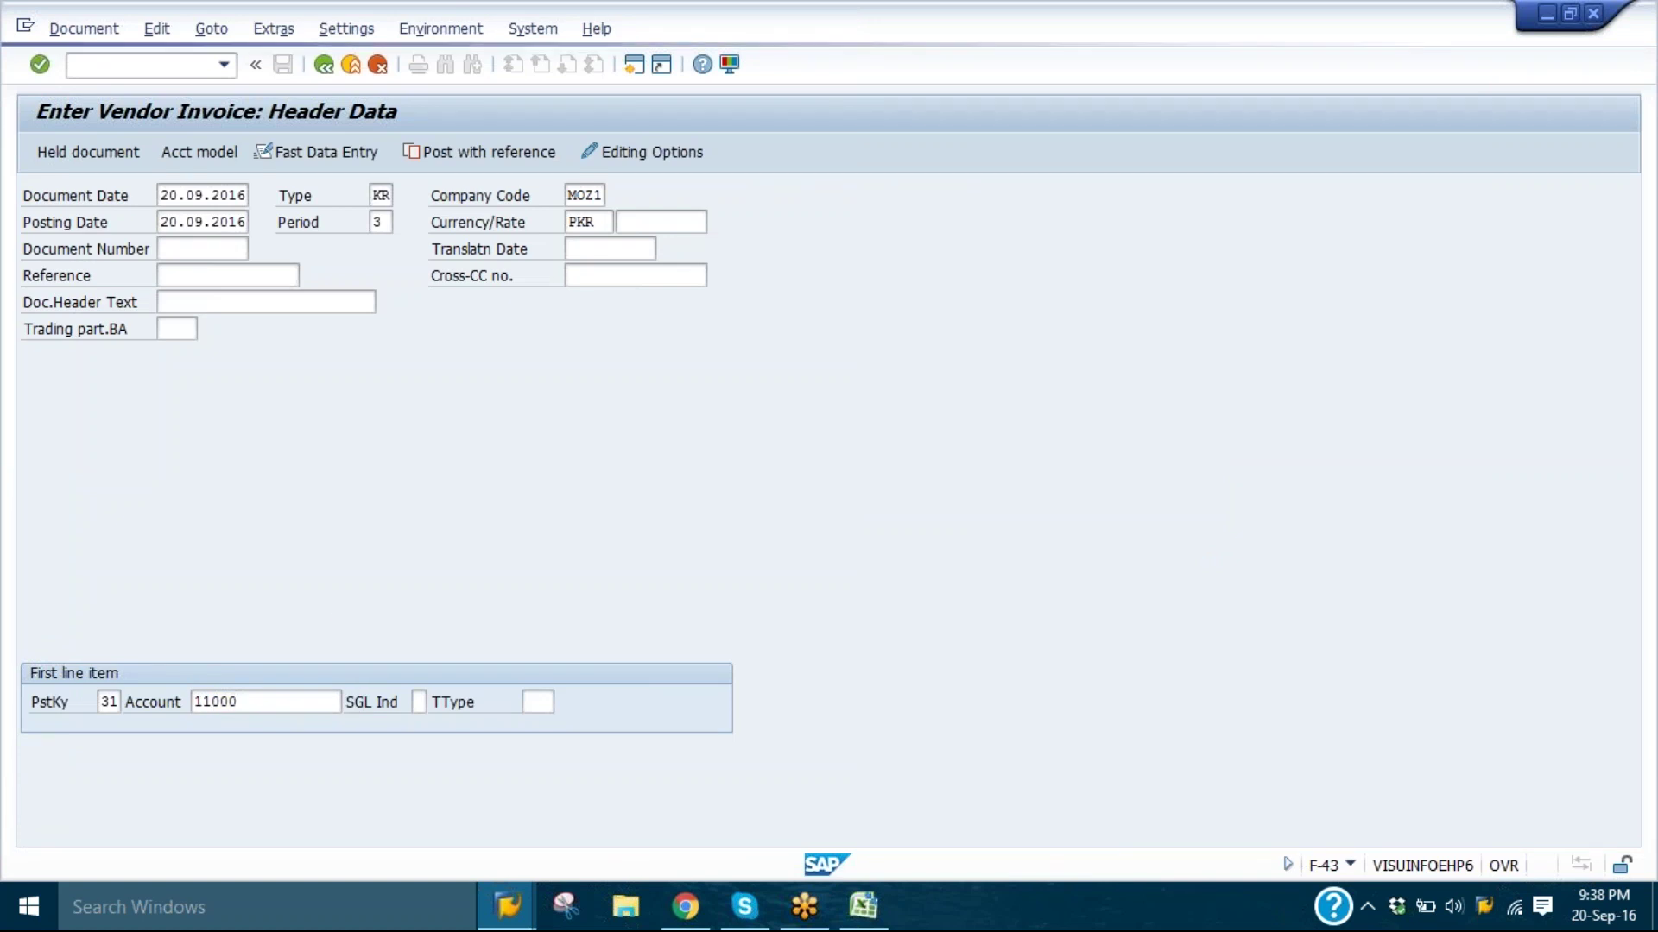
- Enter 70000 PKR for the vendor item and add a Purchase acct item with posting key 40 and amount *
type("70000")
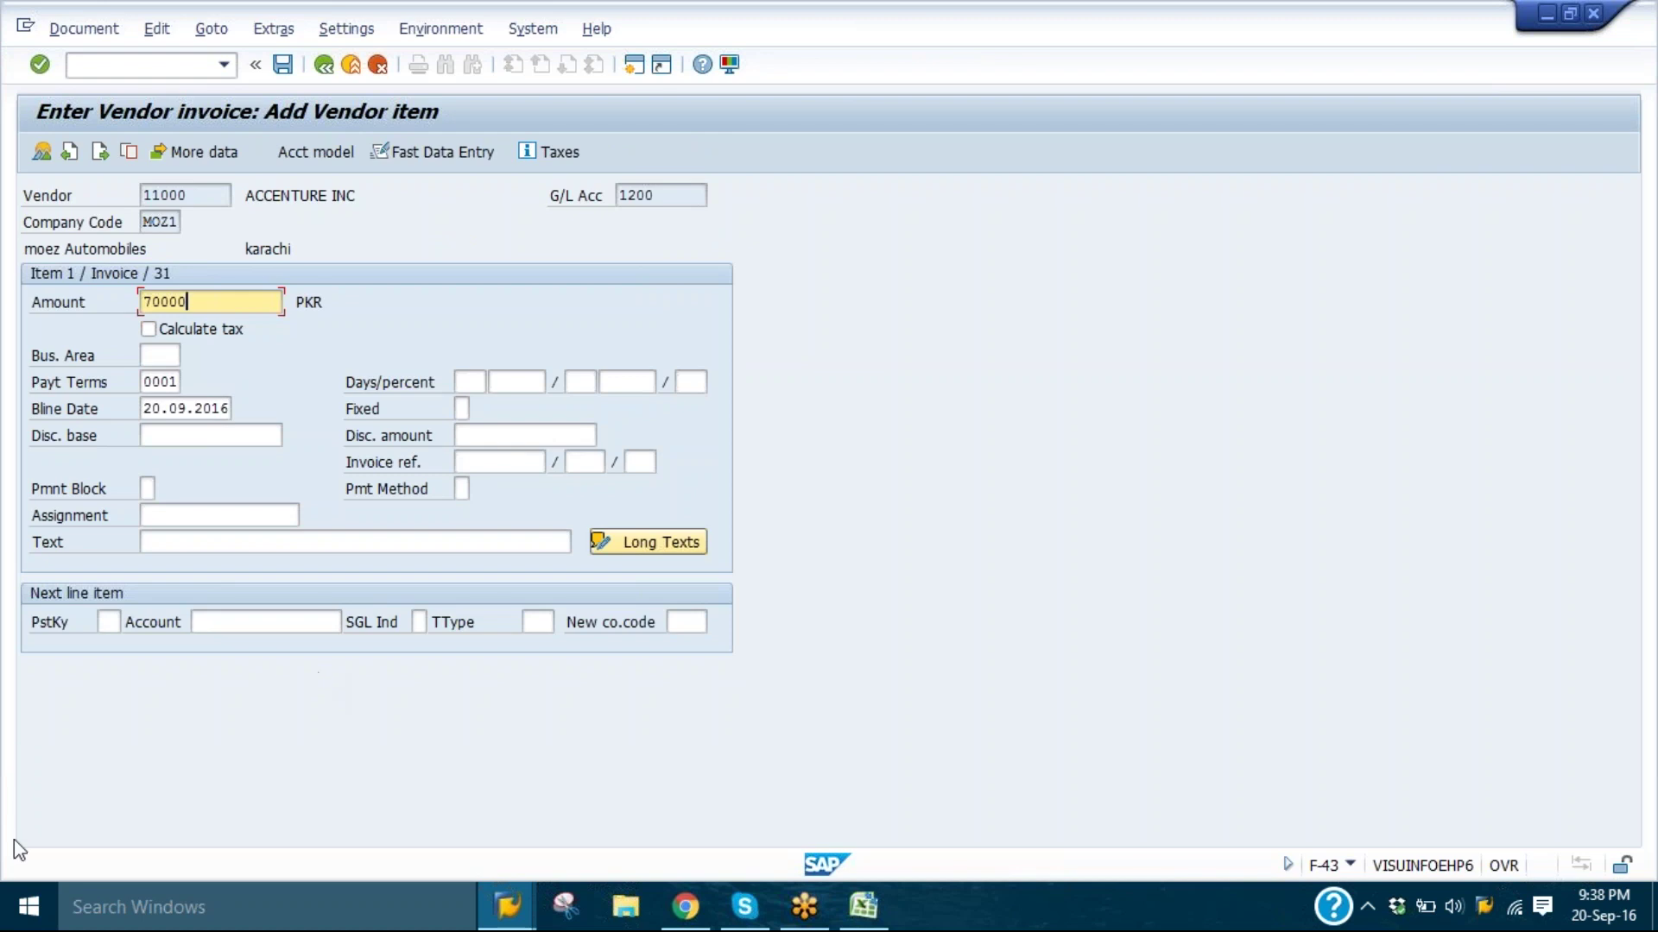
left_click(110, 623)
type("40")
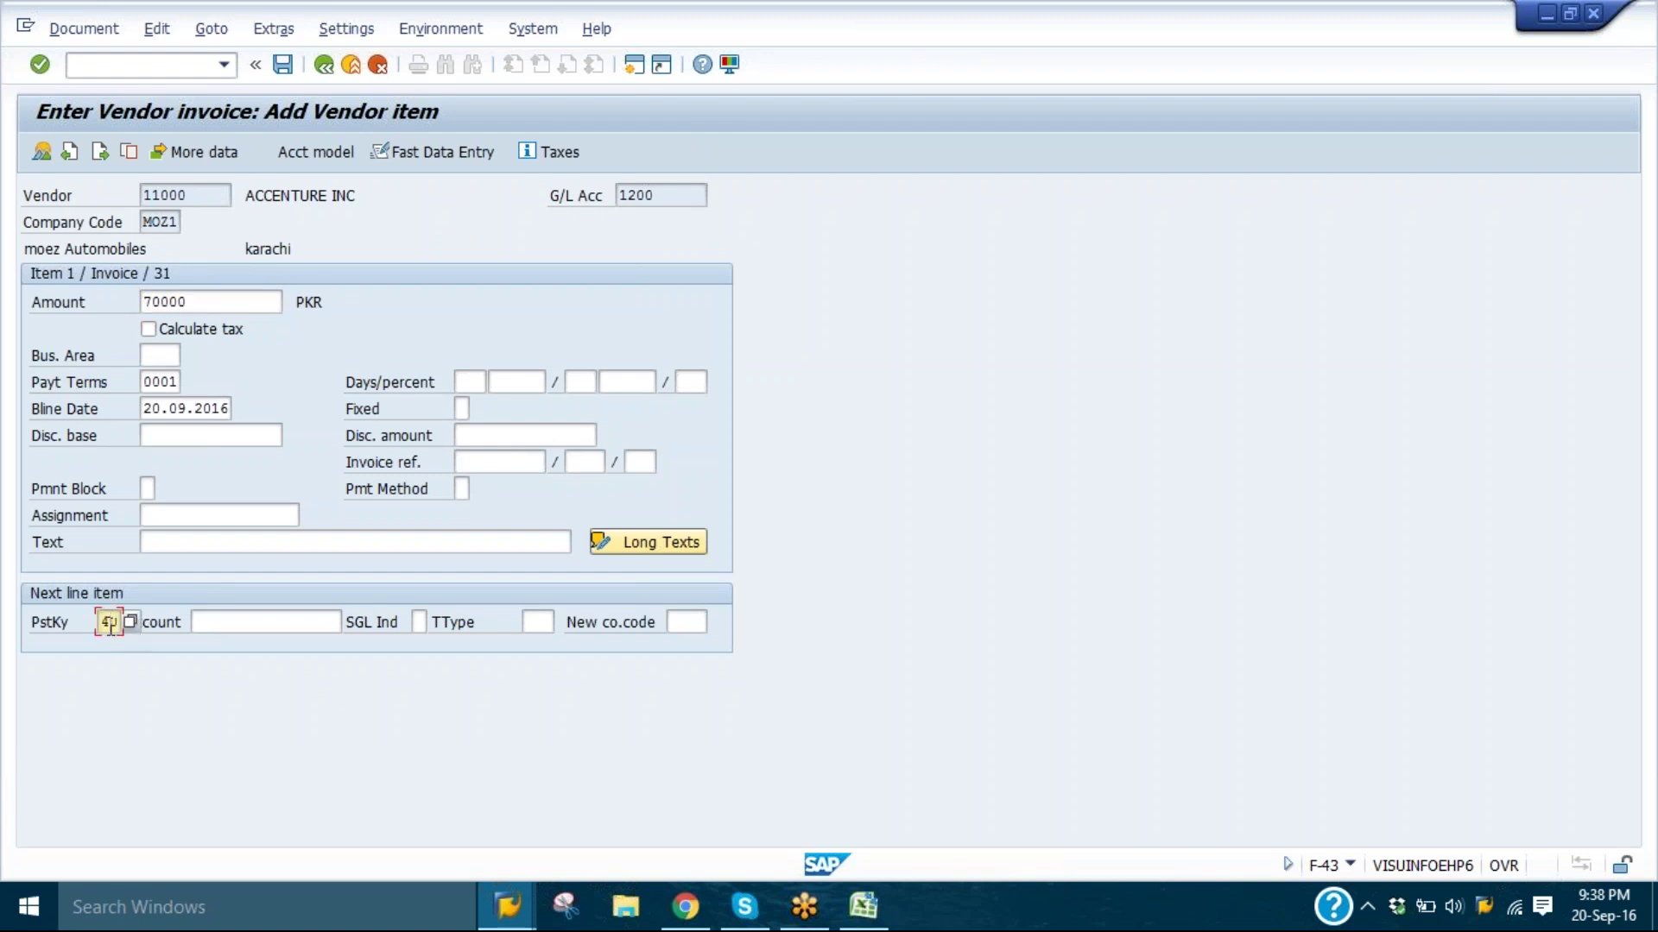
key("Tab")
key("Return")
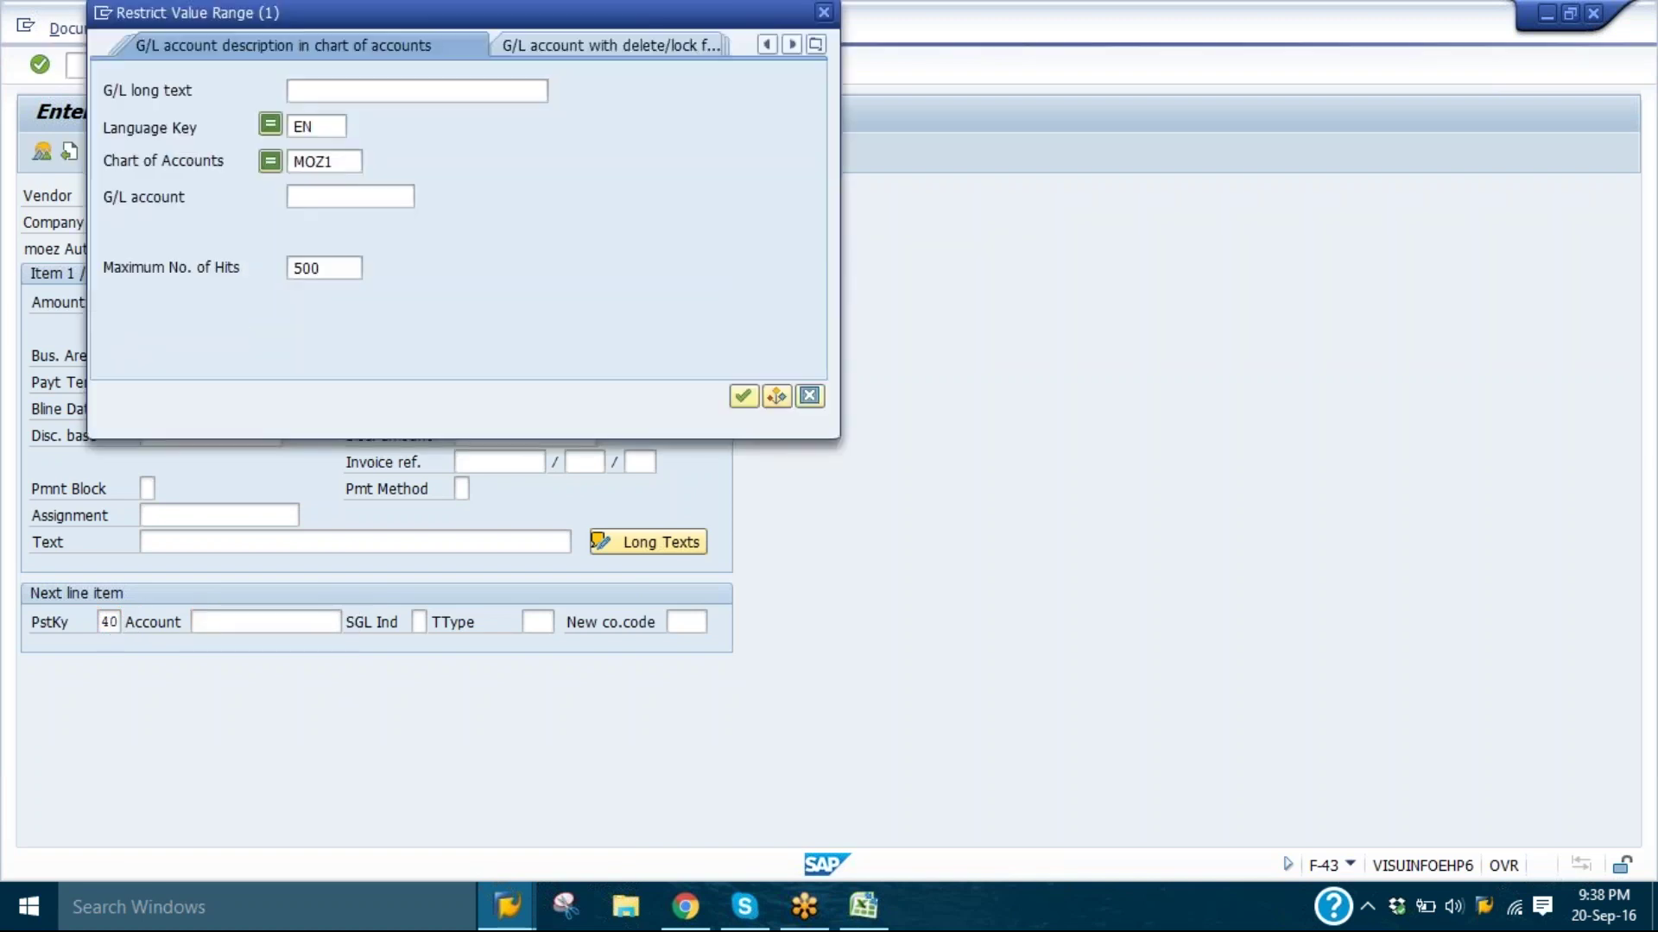
key("Return")
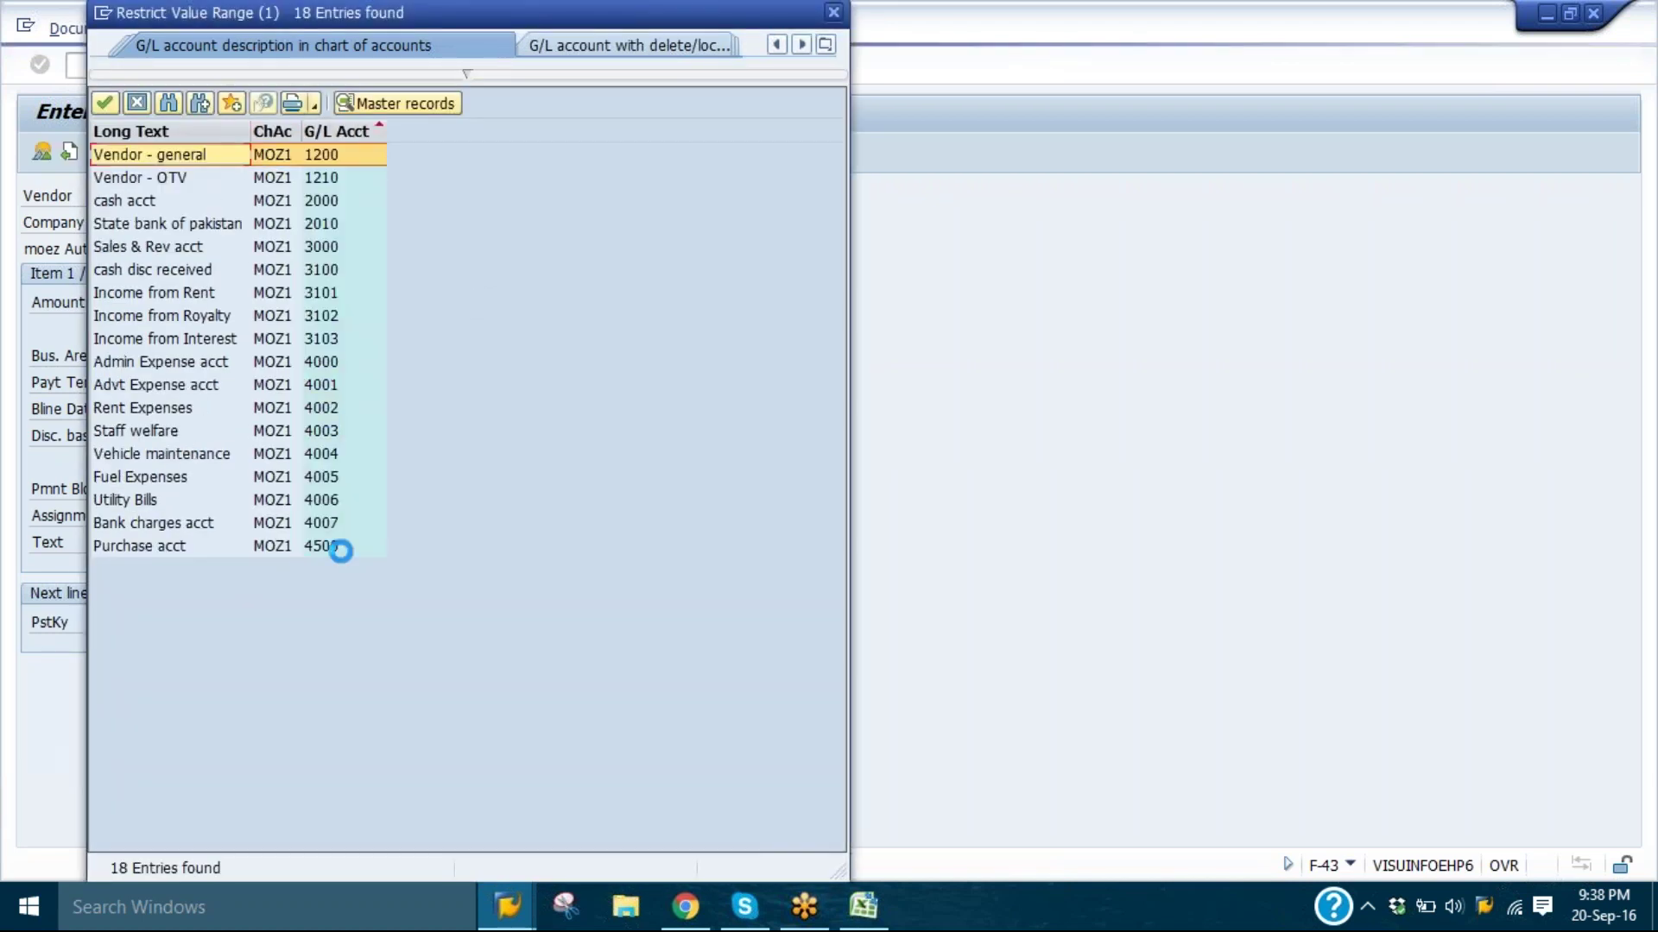
double_click(338, 546)
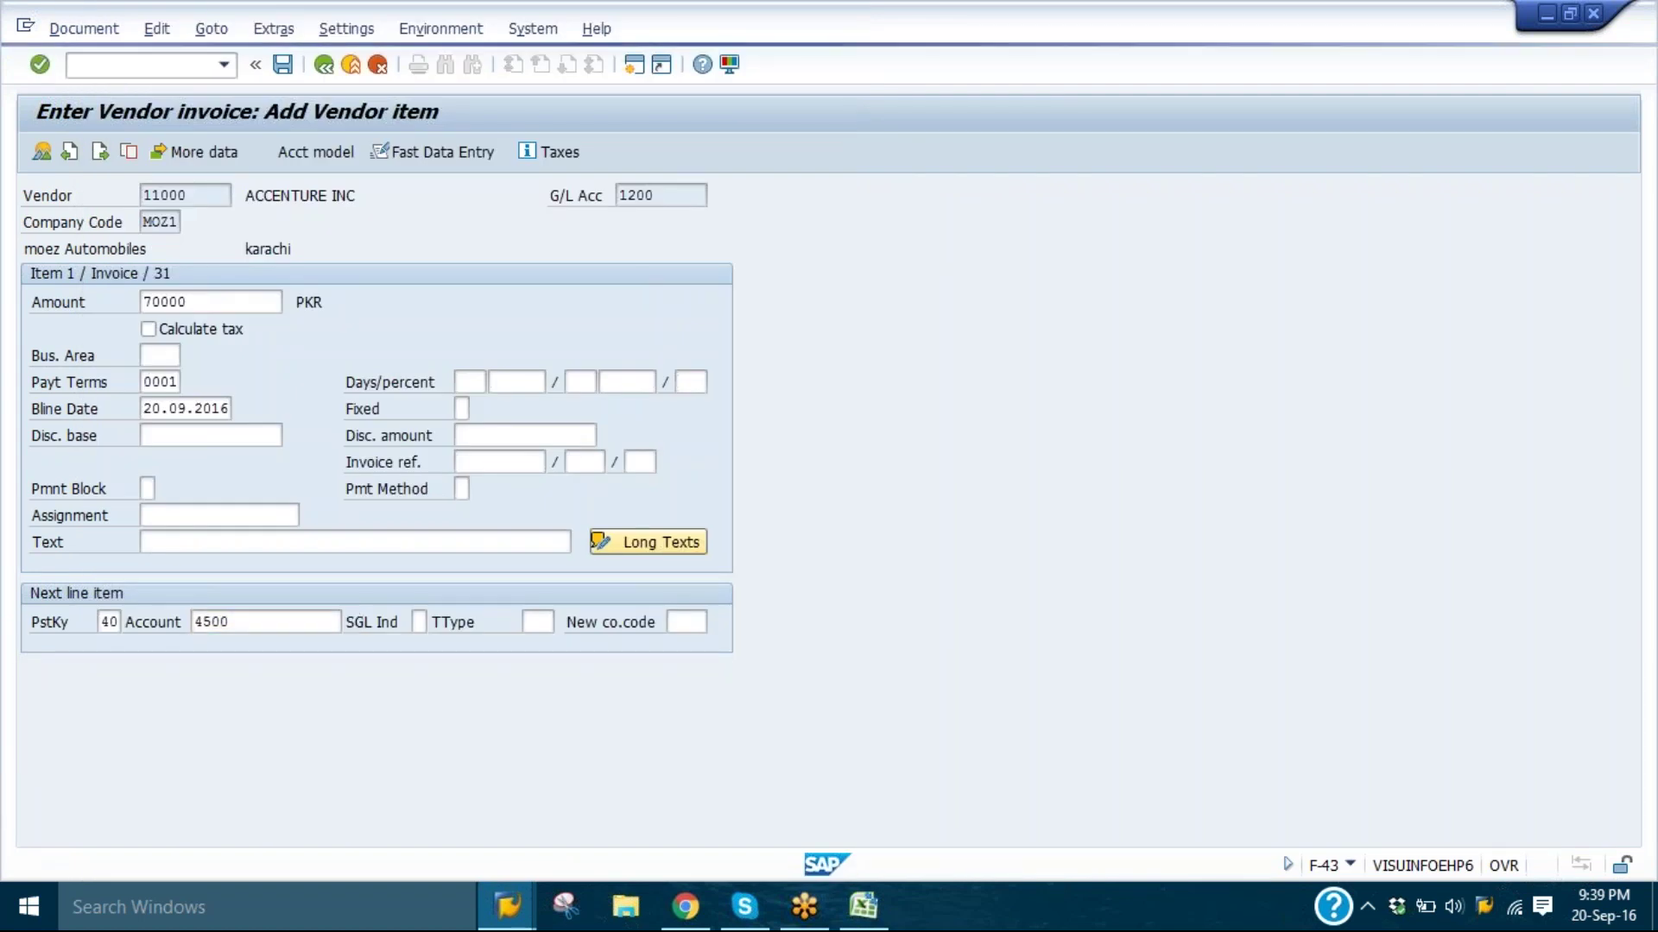
key("Return")
type("*")
key("Return")
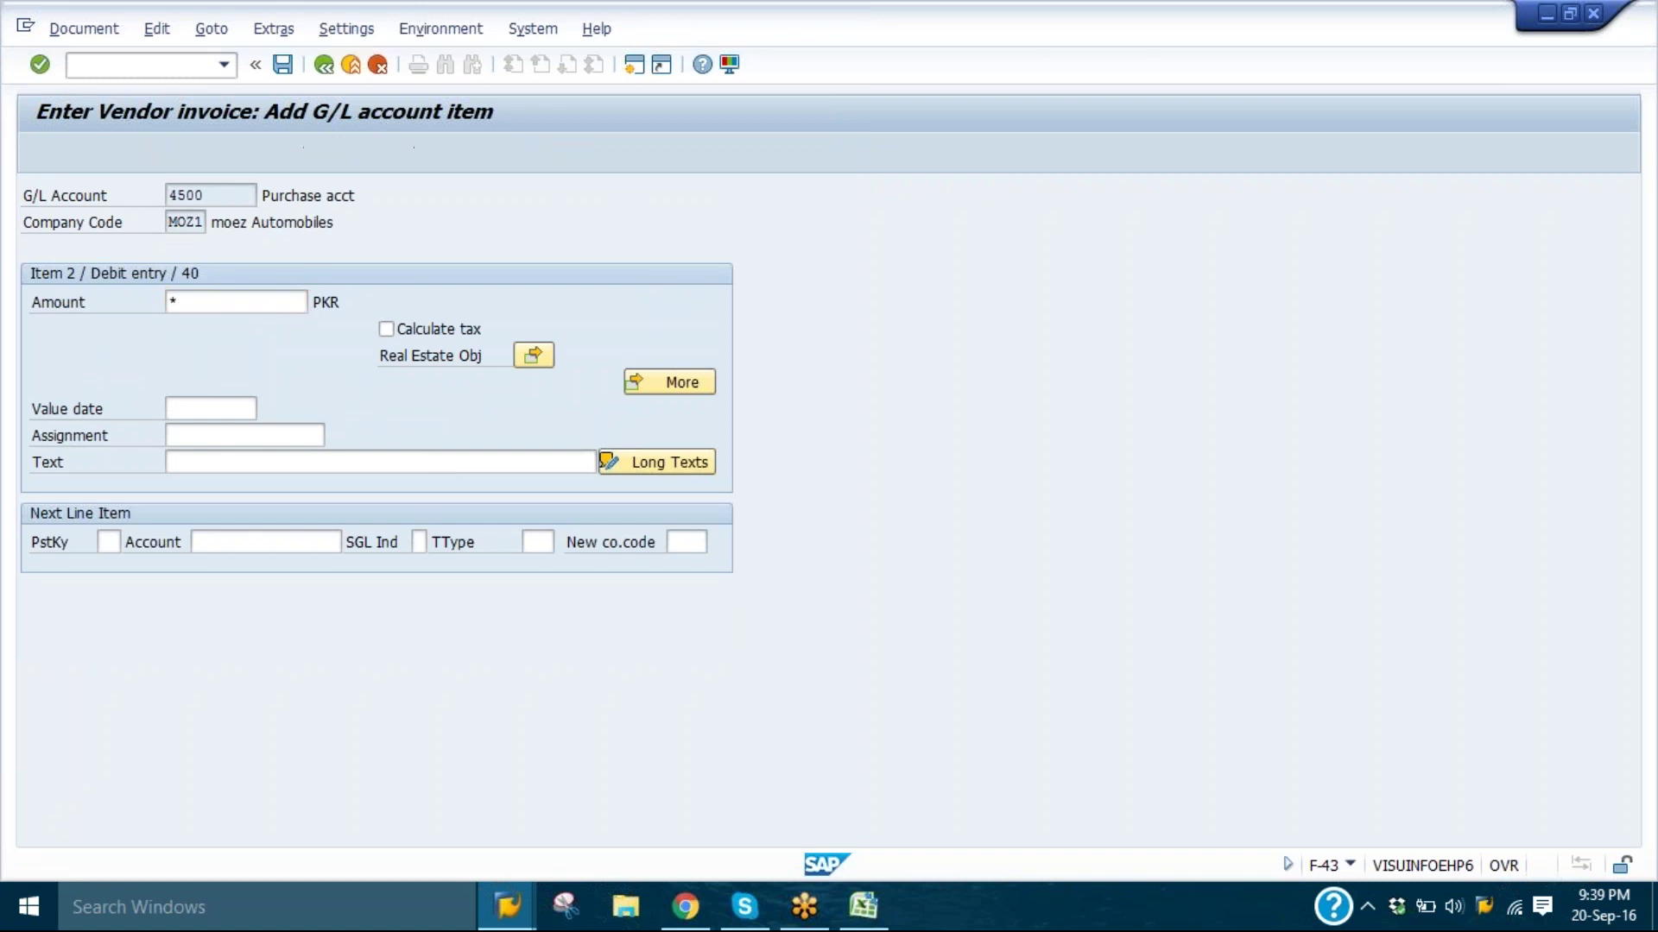
- Simulate the vendor invoice to show its overview and post it
left_click(83, 21)
left_click(152, 139)
left_click_drag(355, 382, 168, 408)
left_click(170, 408)
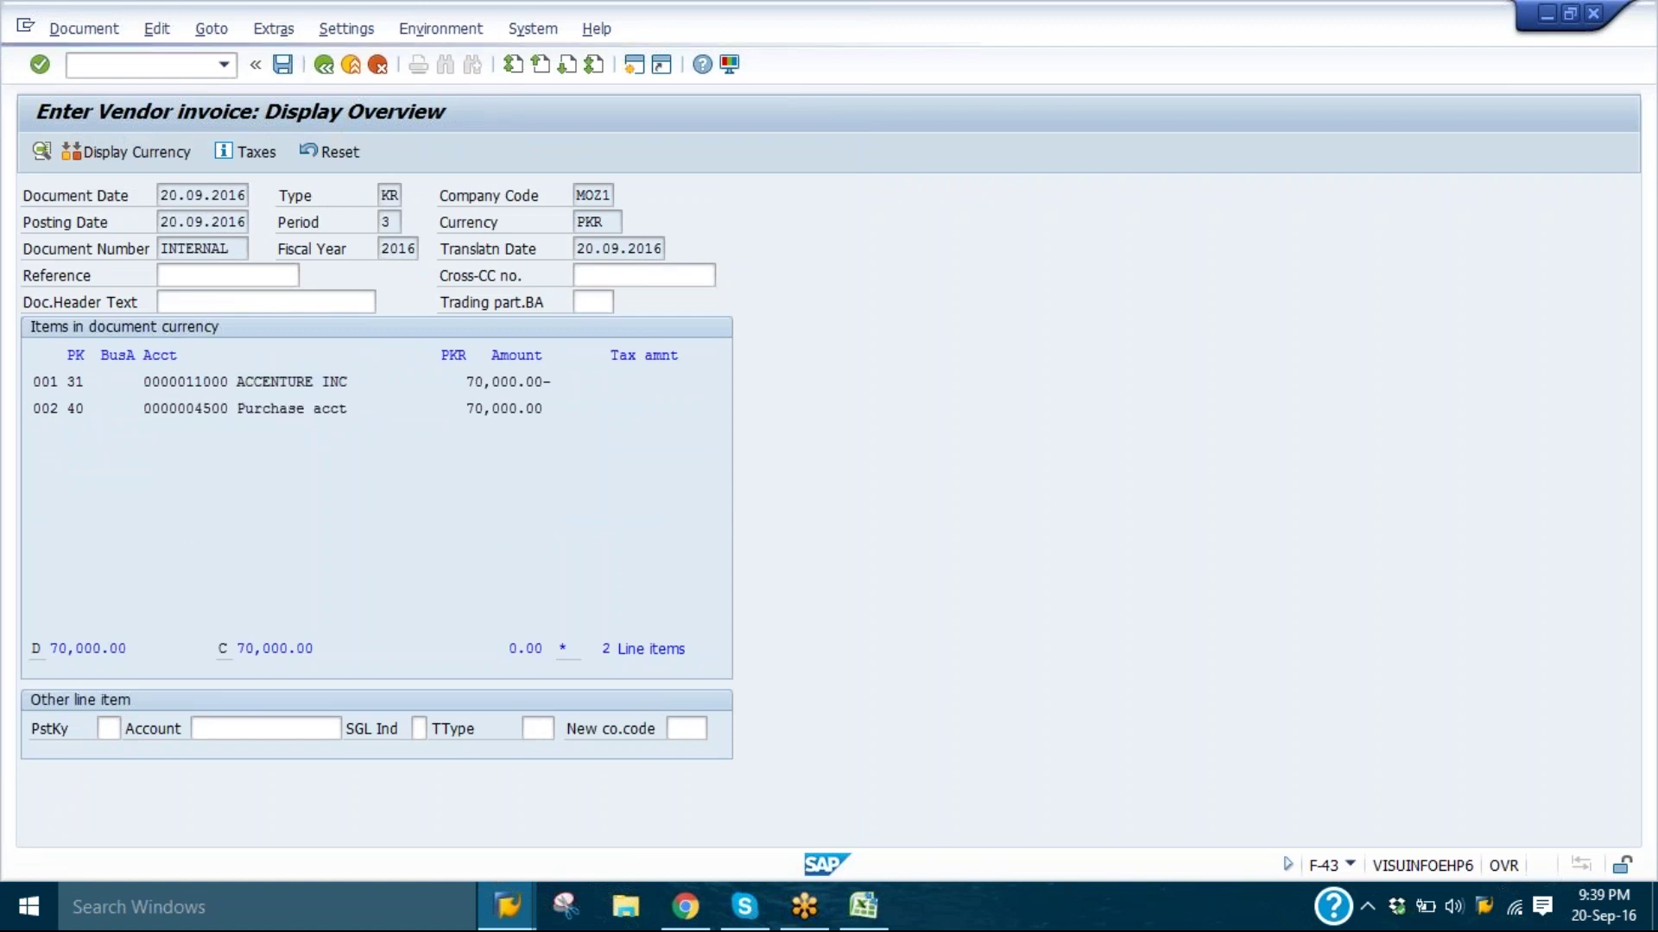
key("ctrl+s")
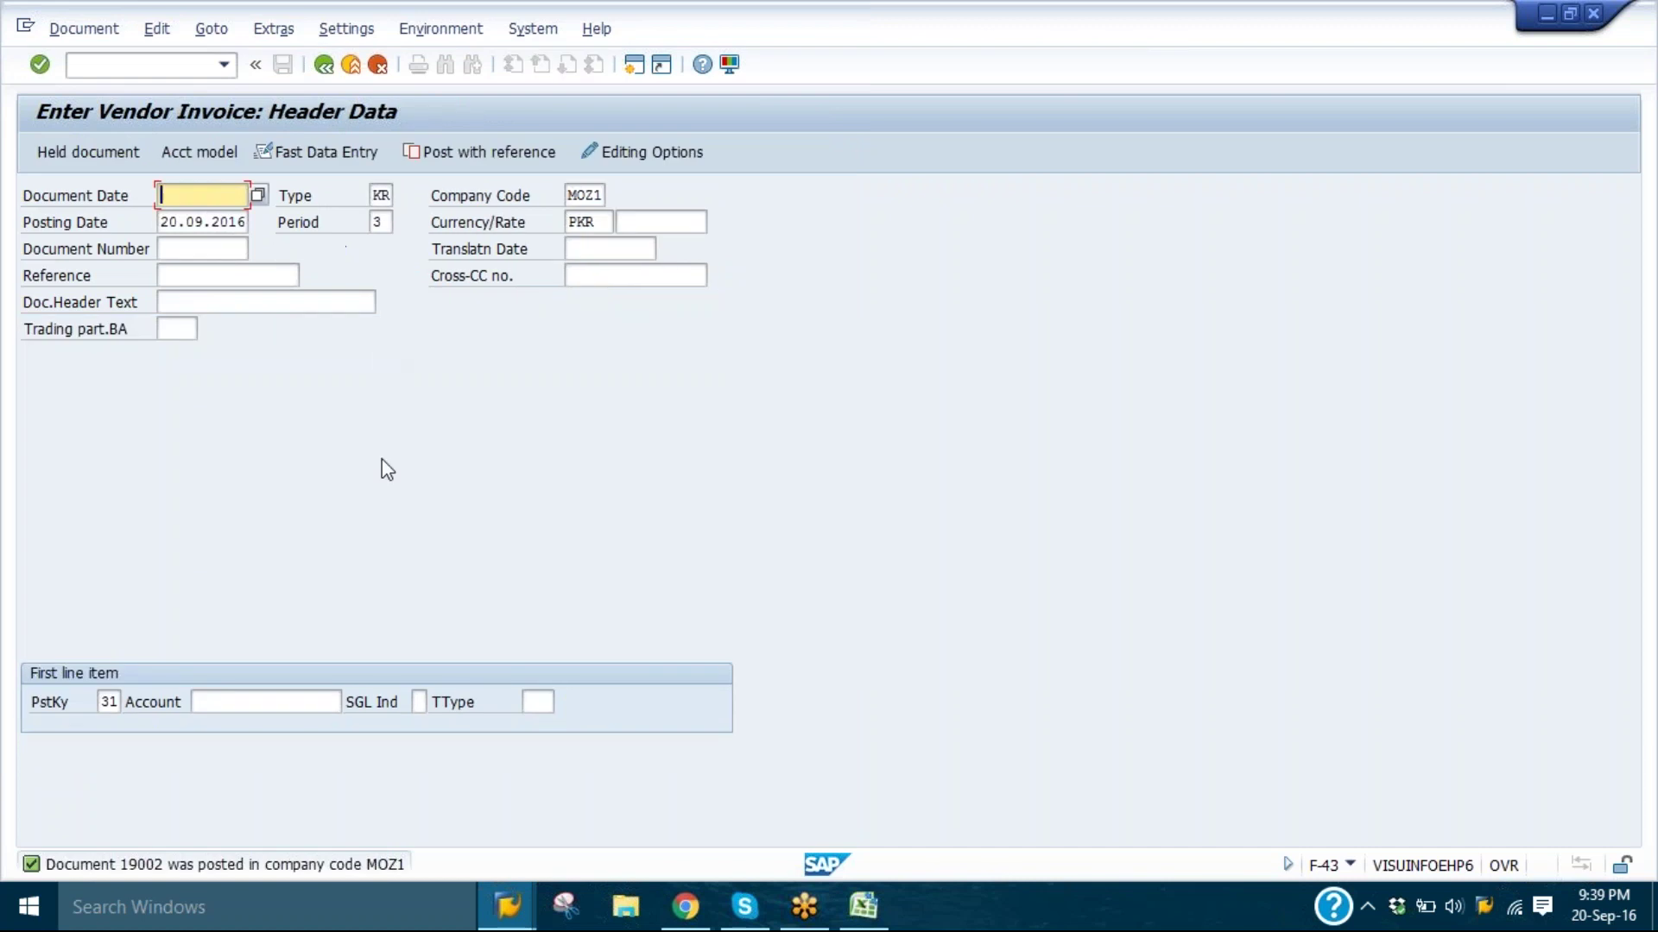
- Display the posted vendor invoice in data entry view and switch to the SAP Easy Access session
mouse_move(520, 898)
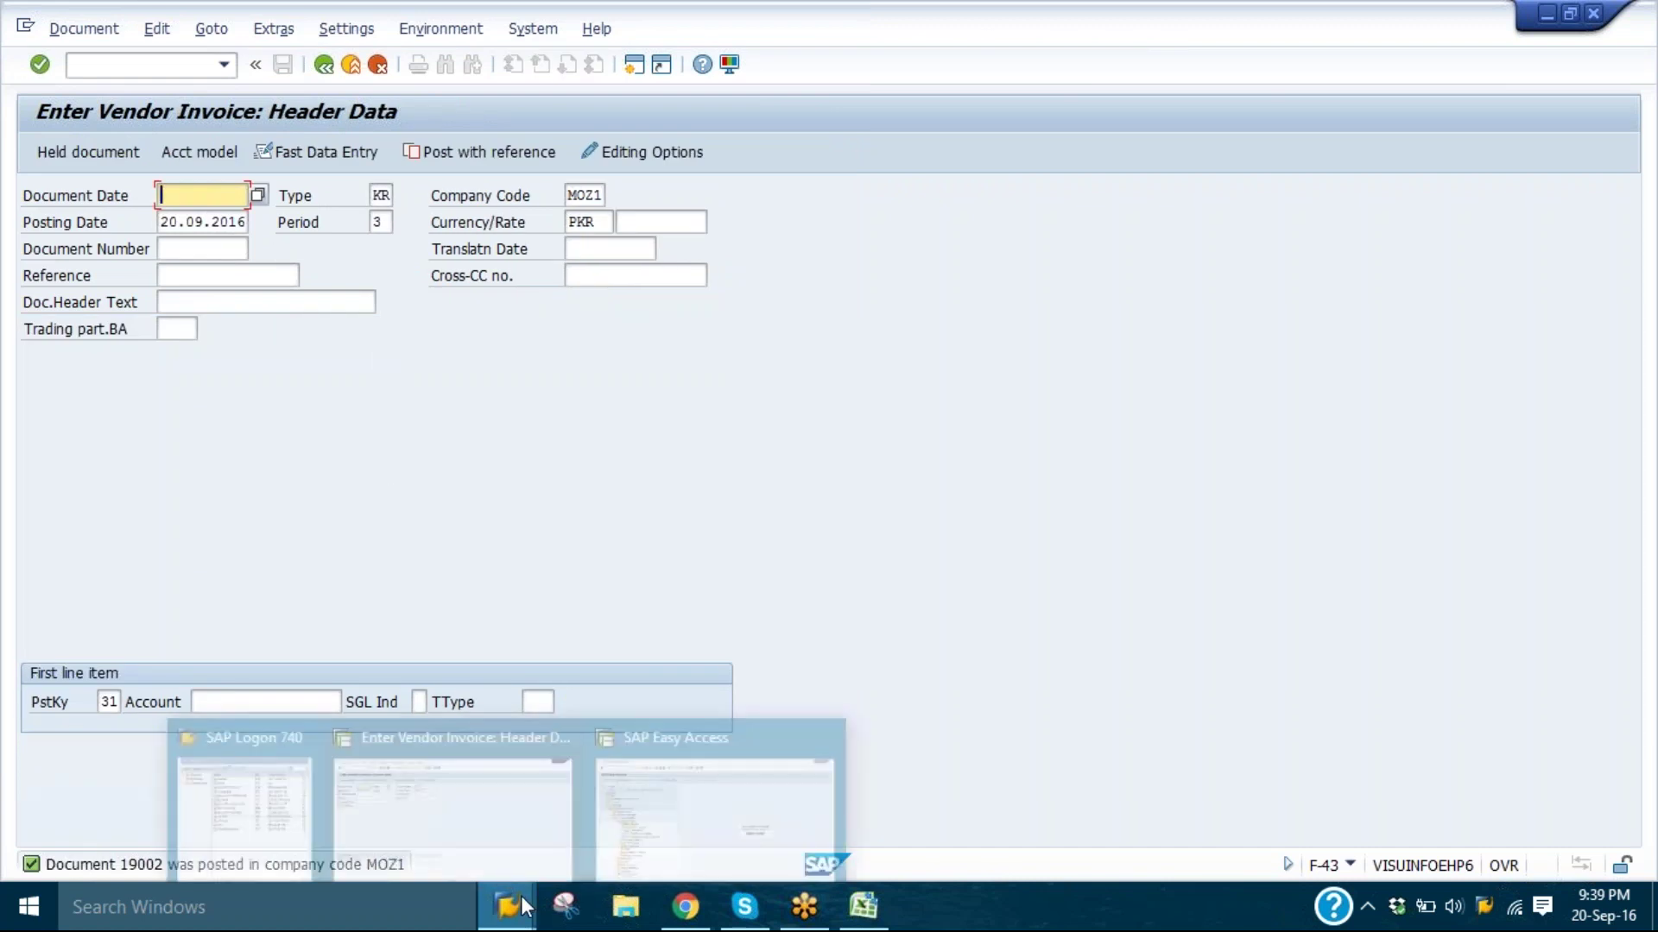
left_click(84, 29)
left_click(129, 112)
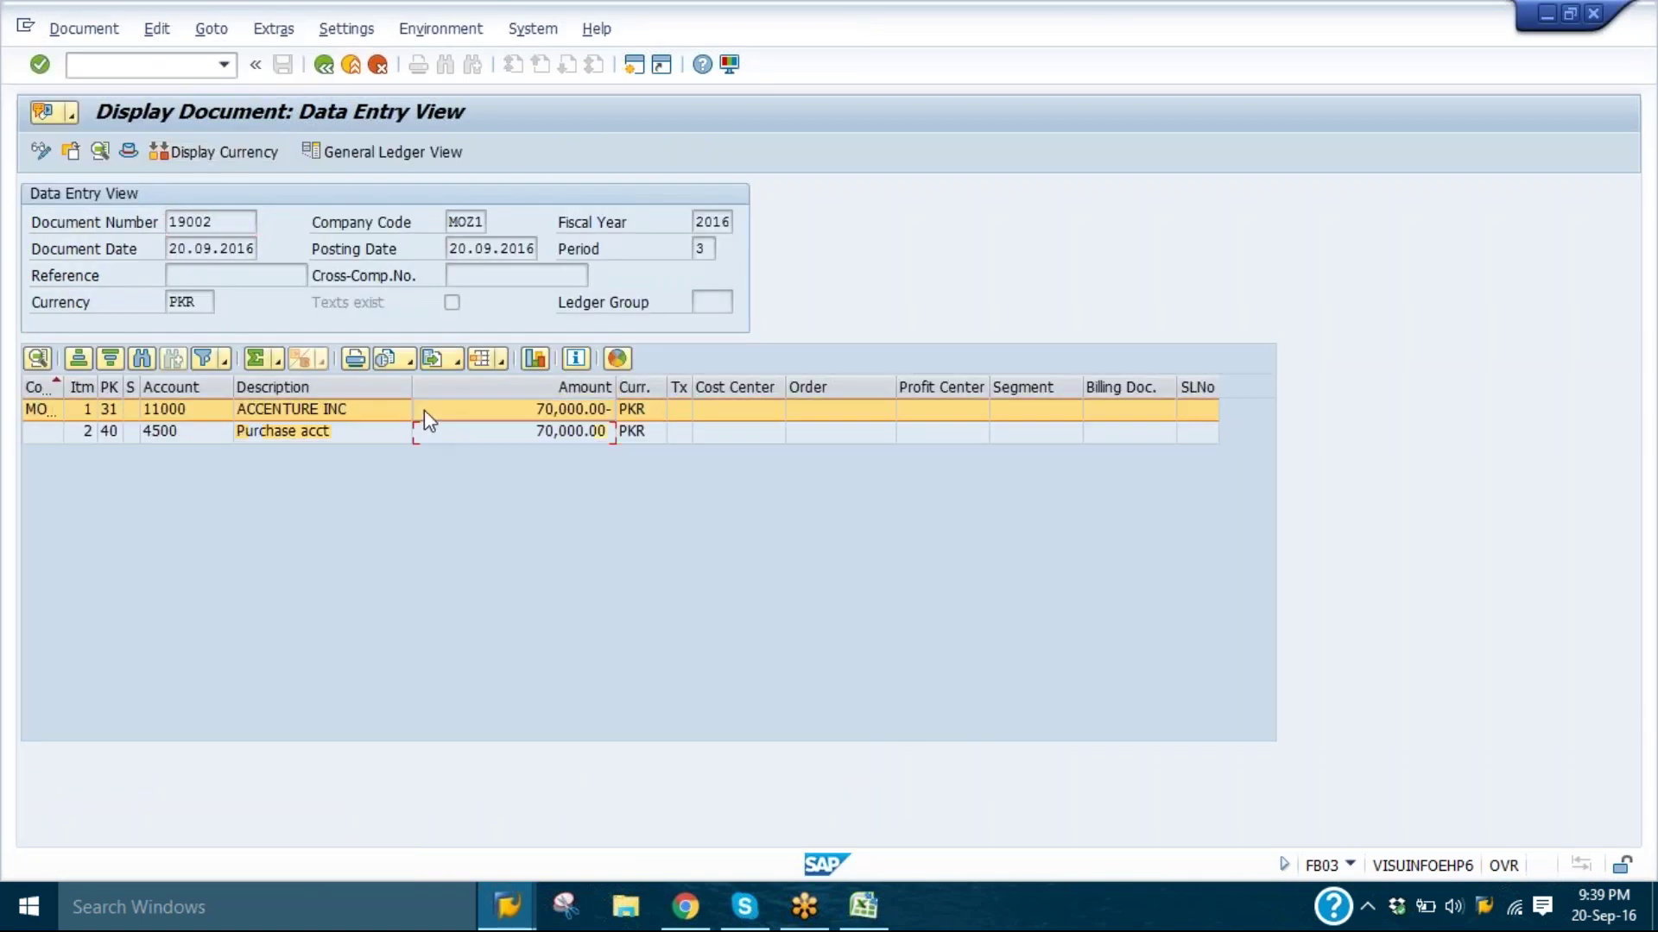
mouse_move(503, 926)
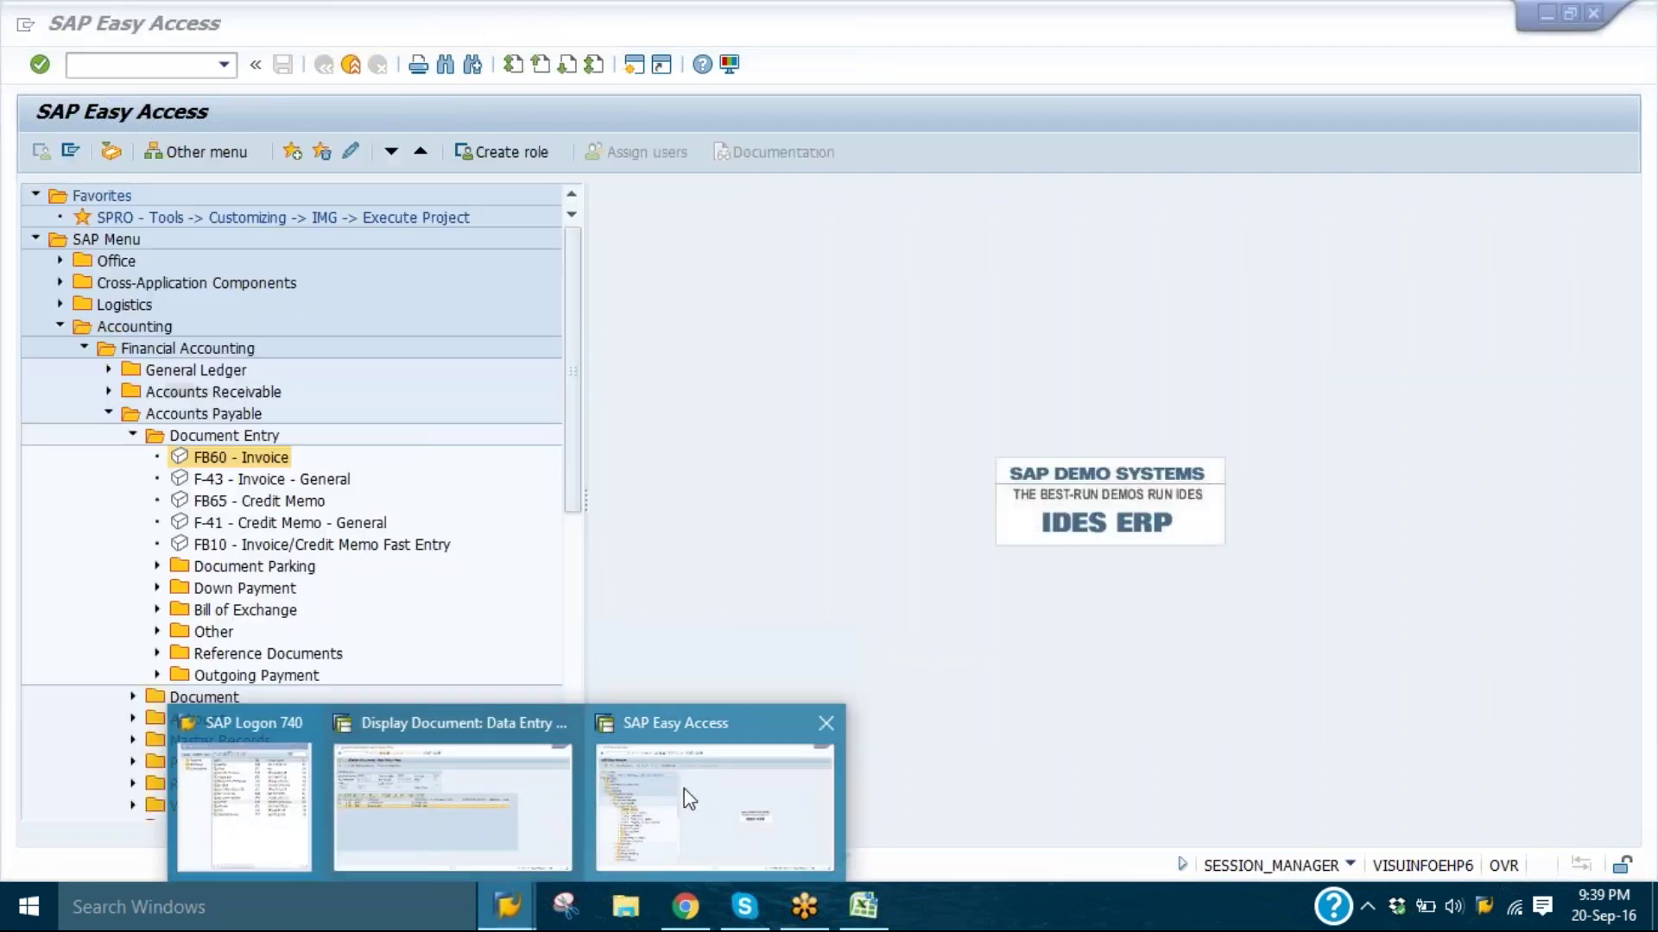
left_click(684, 789)
type("fbl")
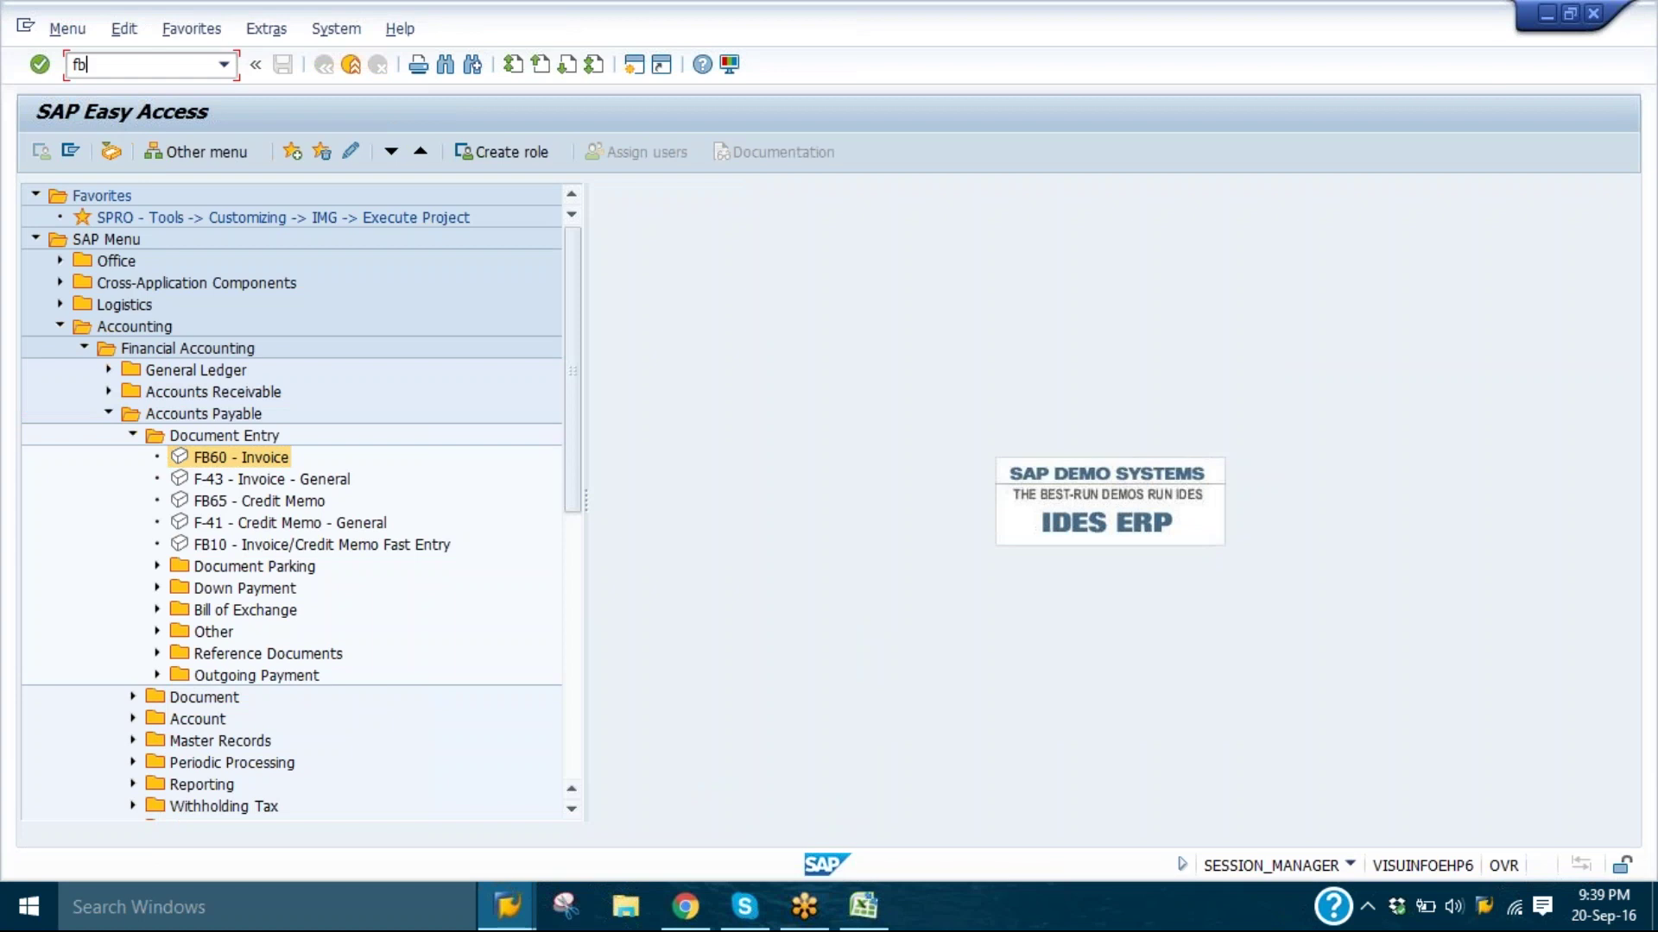
type("1n")
key("Return")
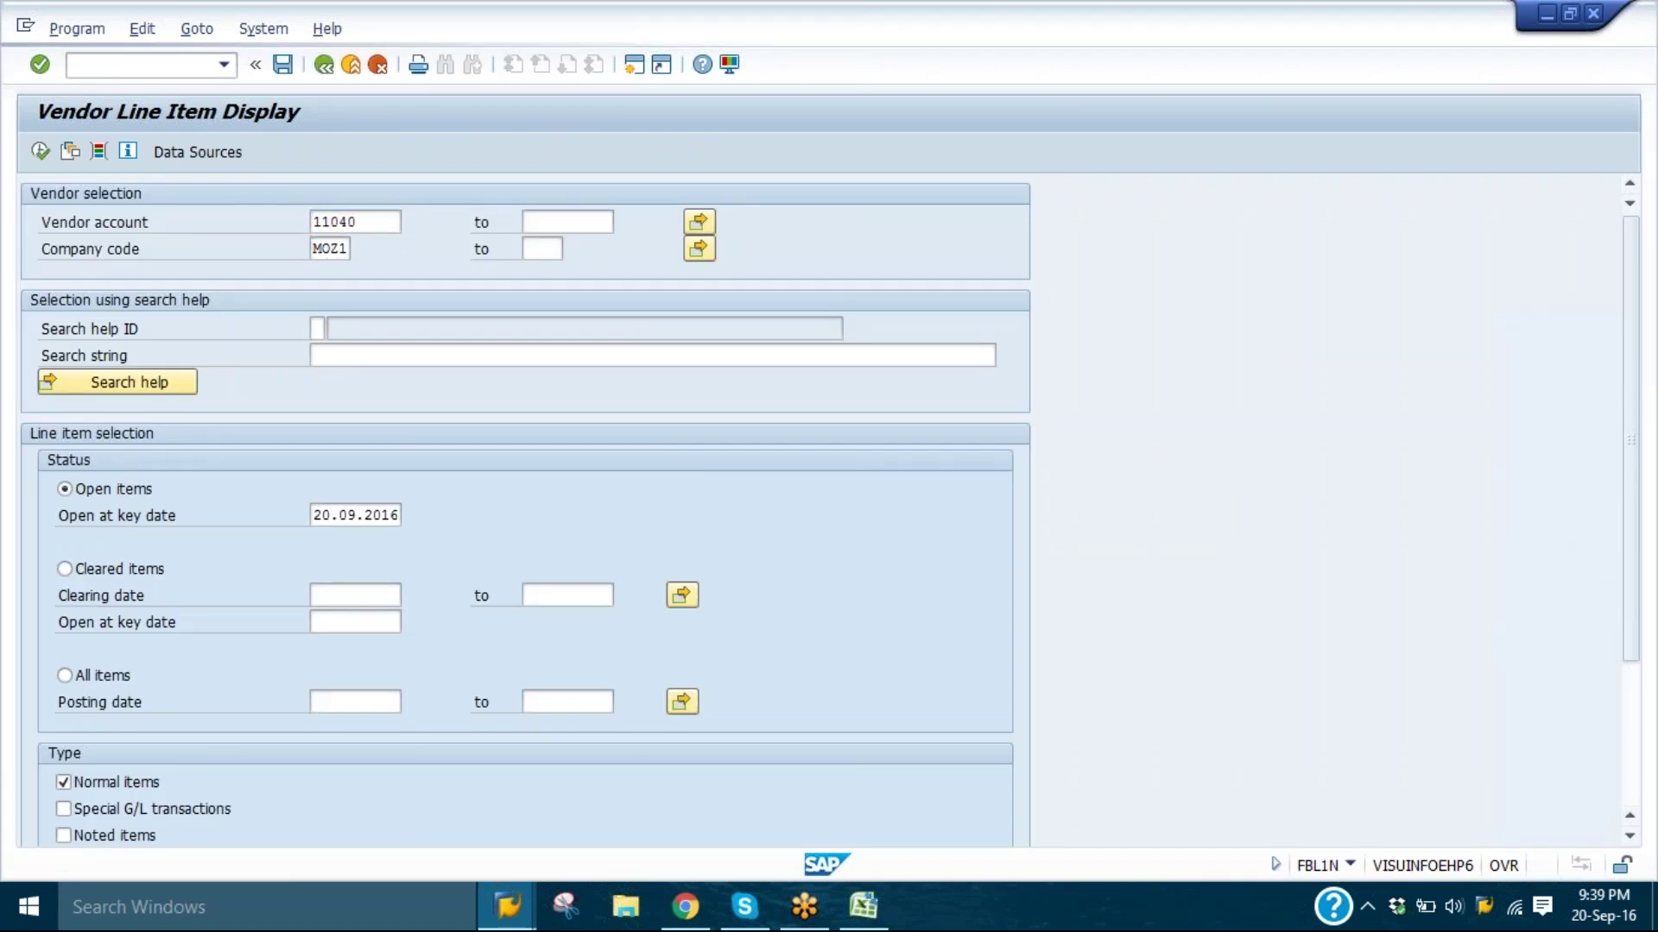
left_click(324, 64)
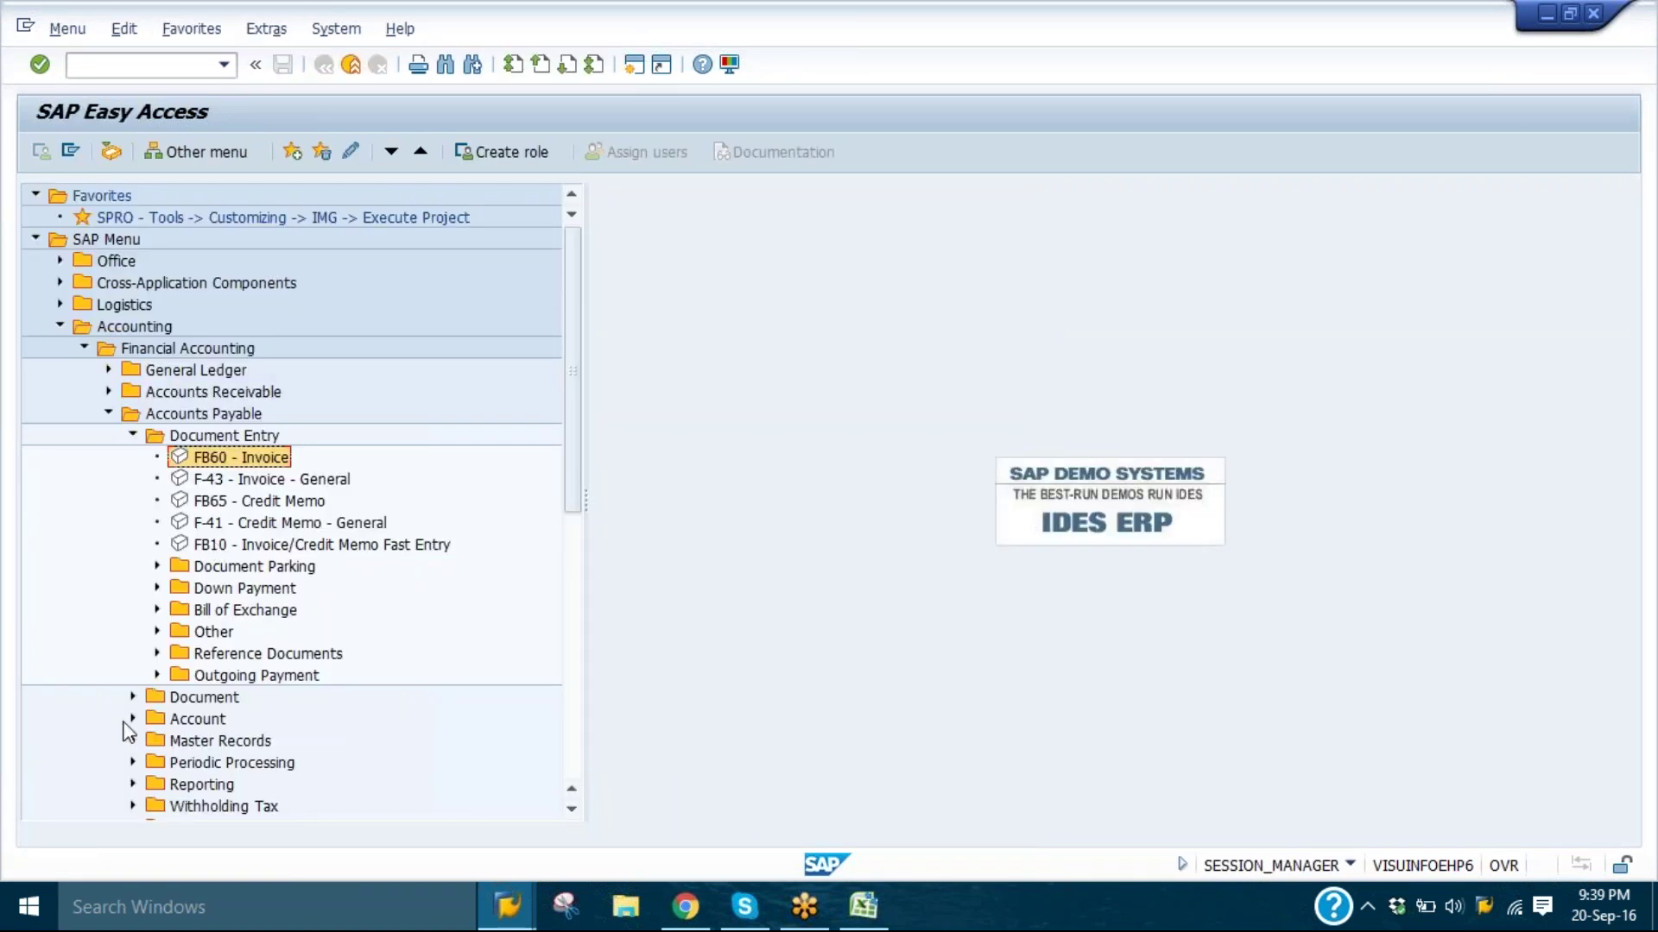
- Expand the Account folder under Accounts Payable and open FK10N - Display Balances
left_click(132, 718)
left_click(222, 741)
double_click(285, 748)
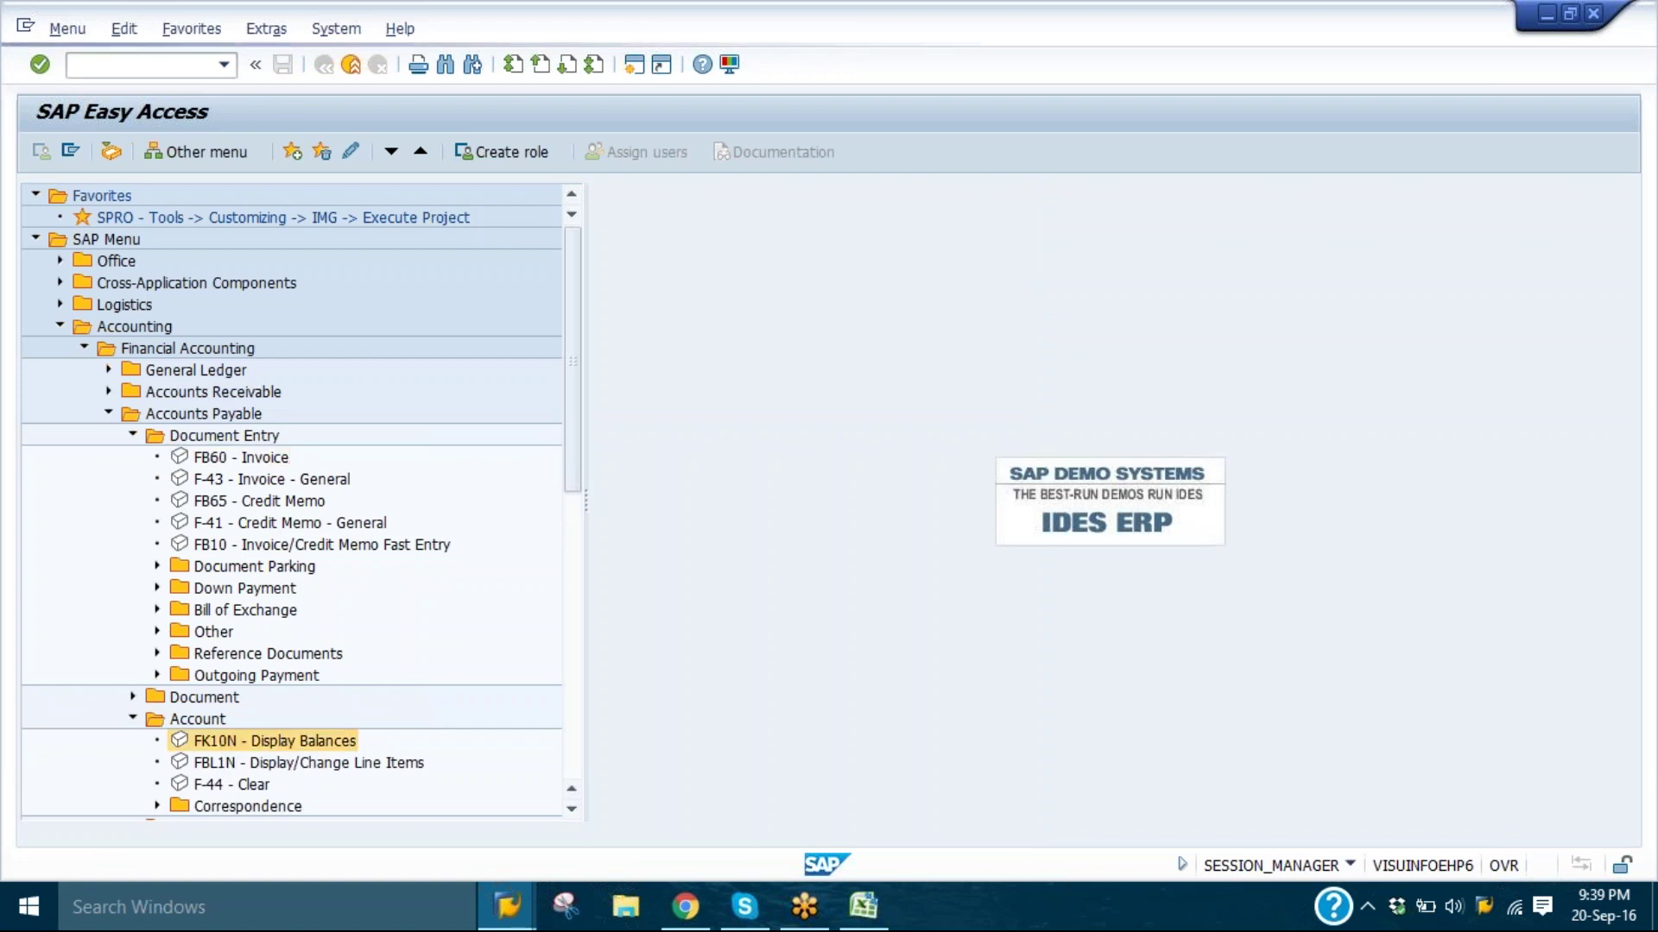
- Display the fiscal year 2016 vendor balances of Accenture Inc in company code MOZ1
left_click(41, 151)
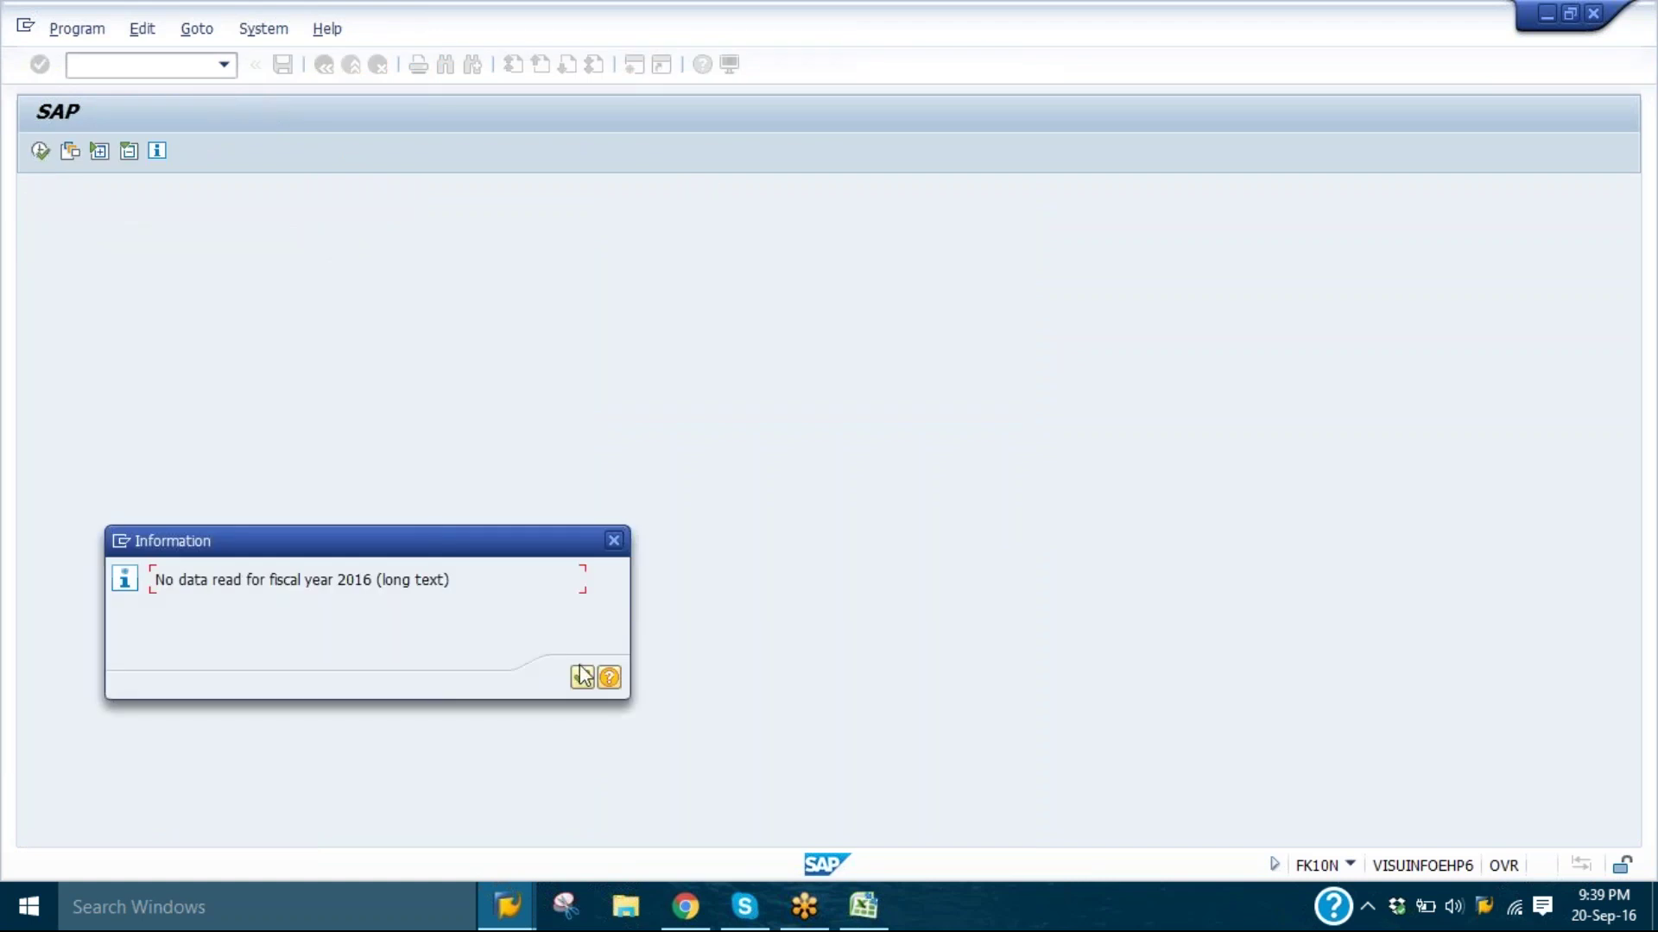
left_click(583, 677)
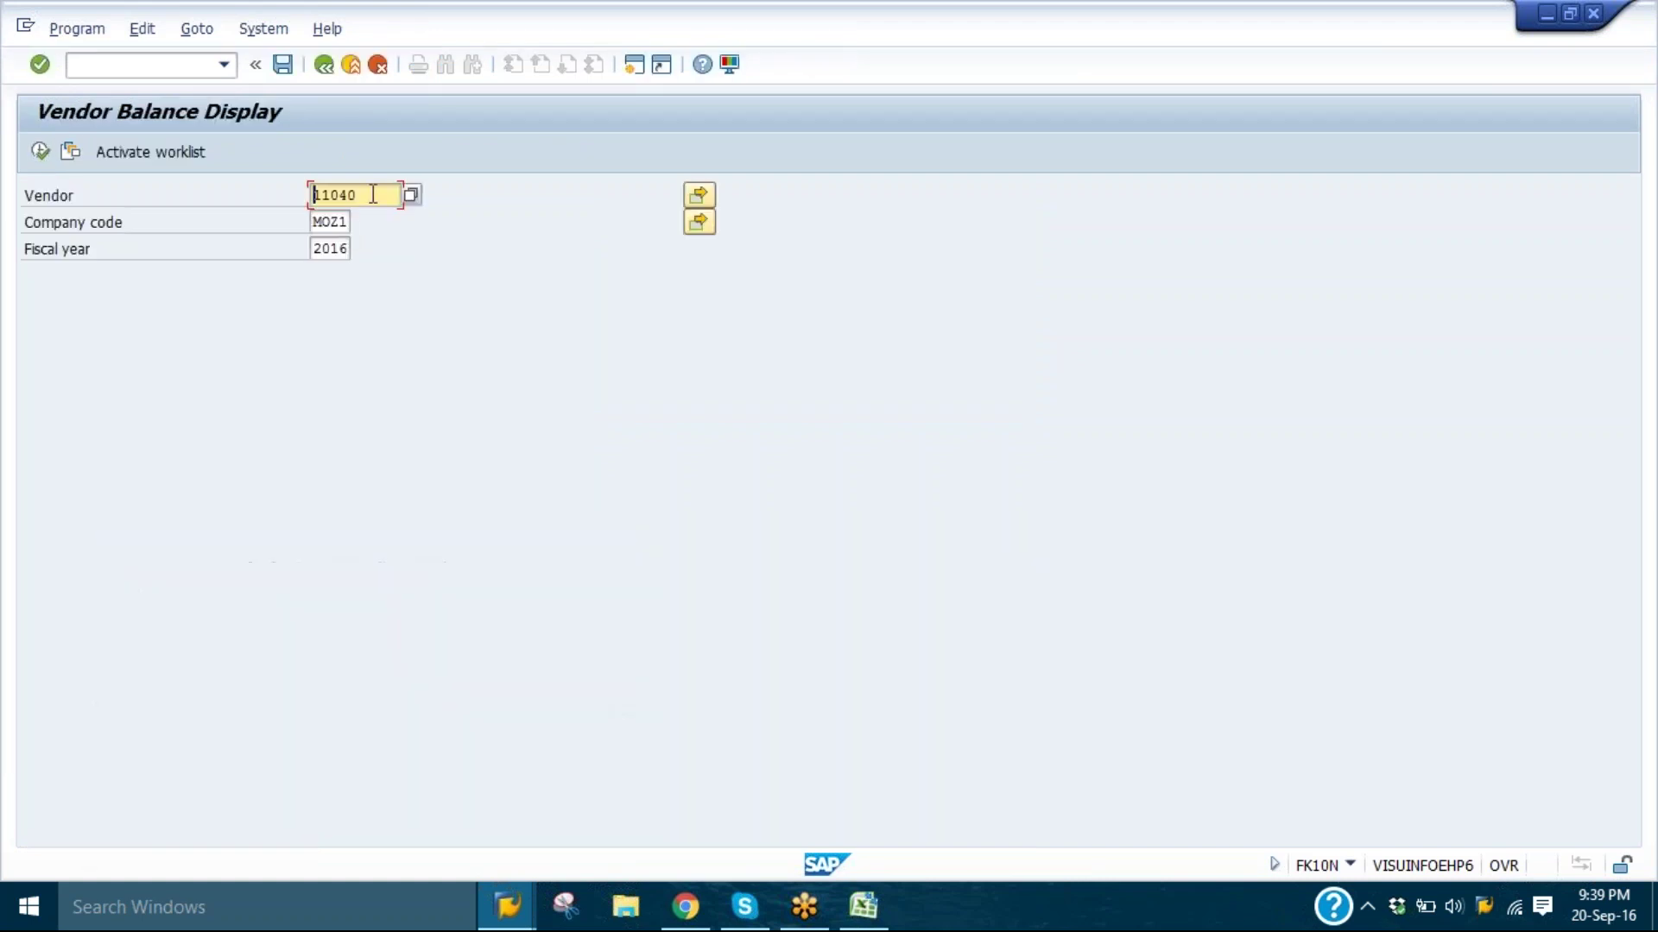
key("BackSpace")
key("BackSpace")
type("00")
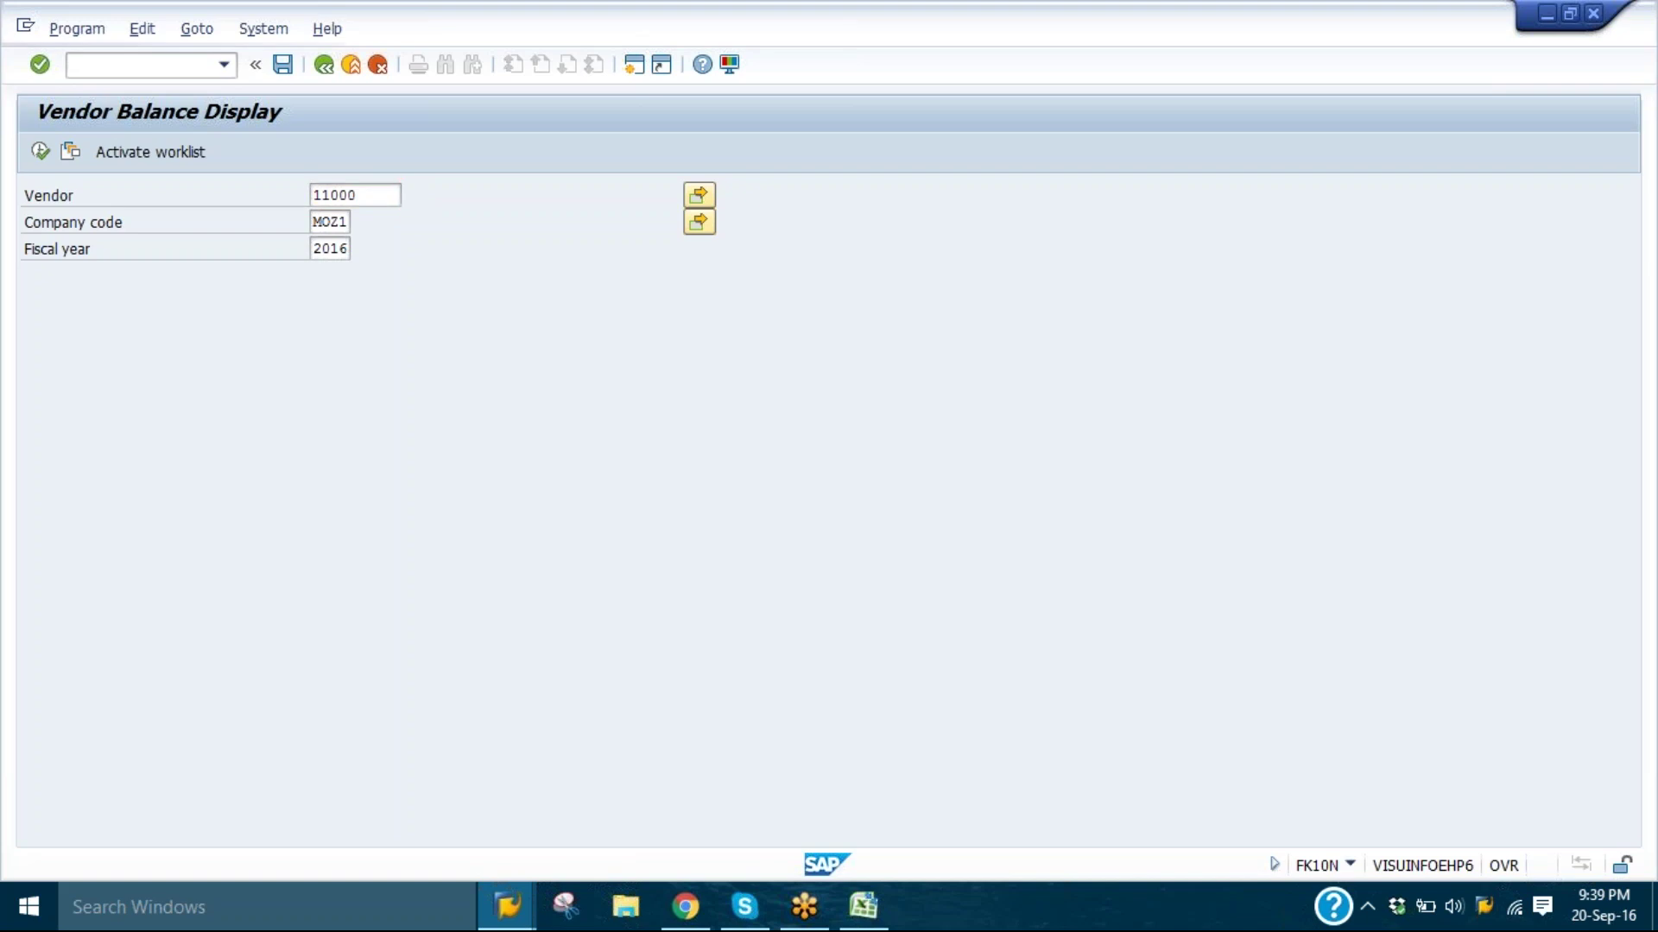
left_click(36, 152)
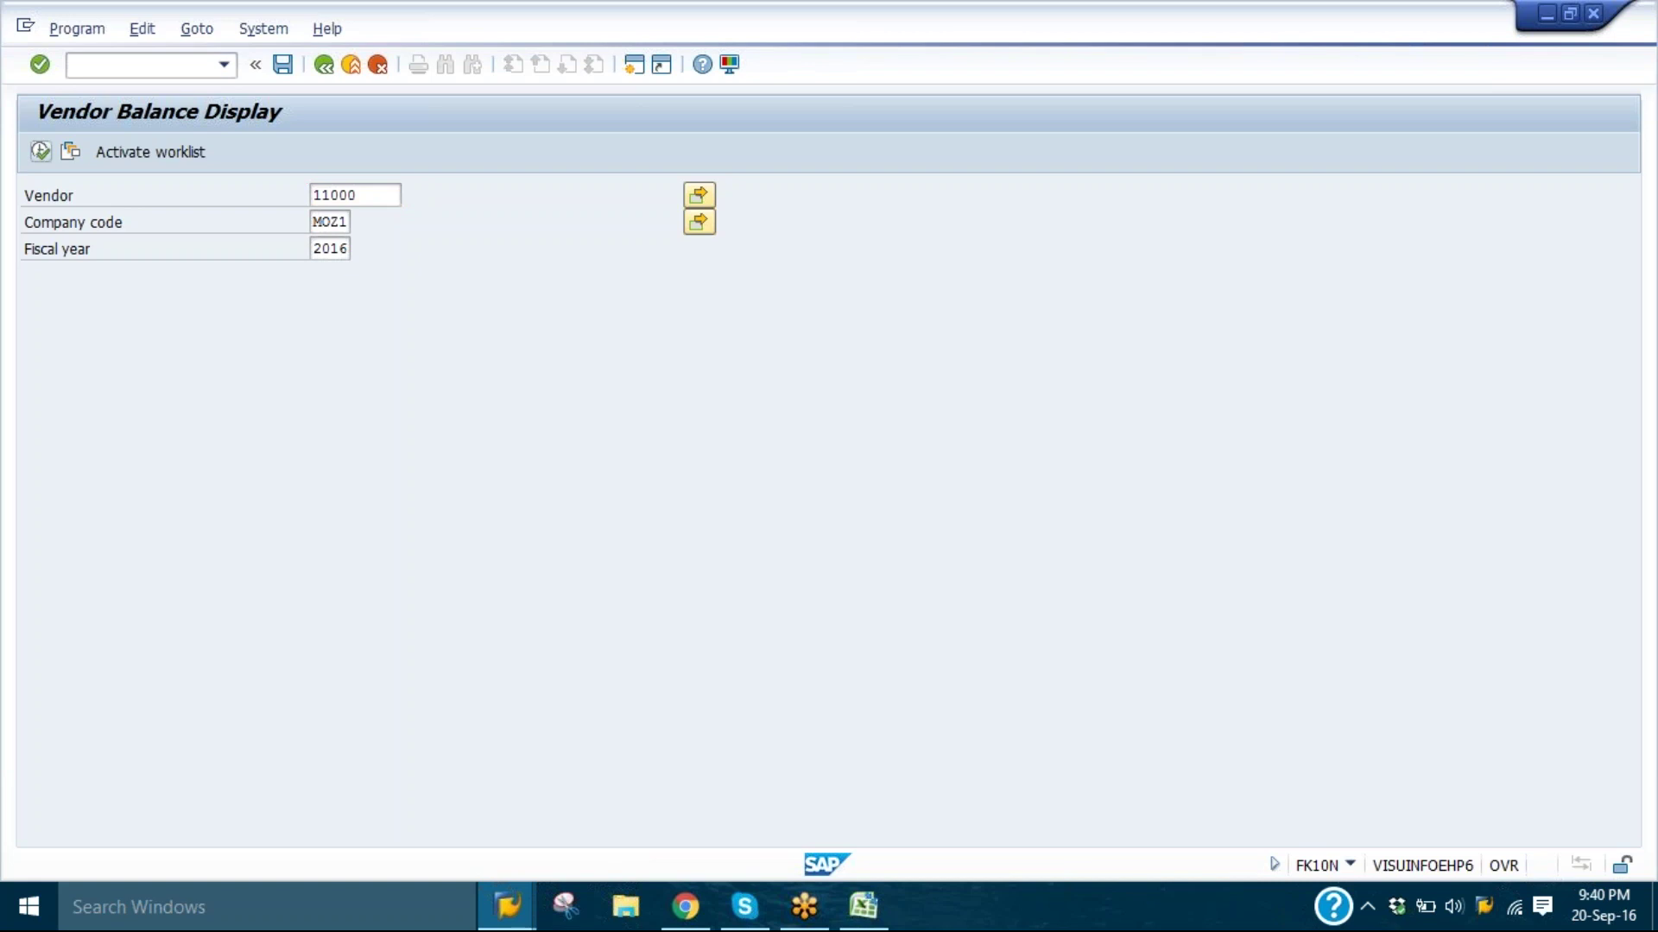
- Open the vendor line items behind the period 3 balance and examine their open and cleared status
left_click(433, 478)
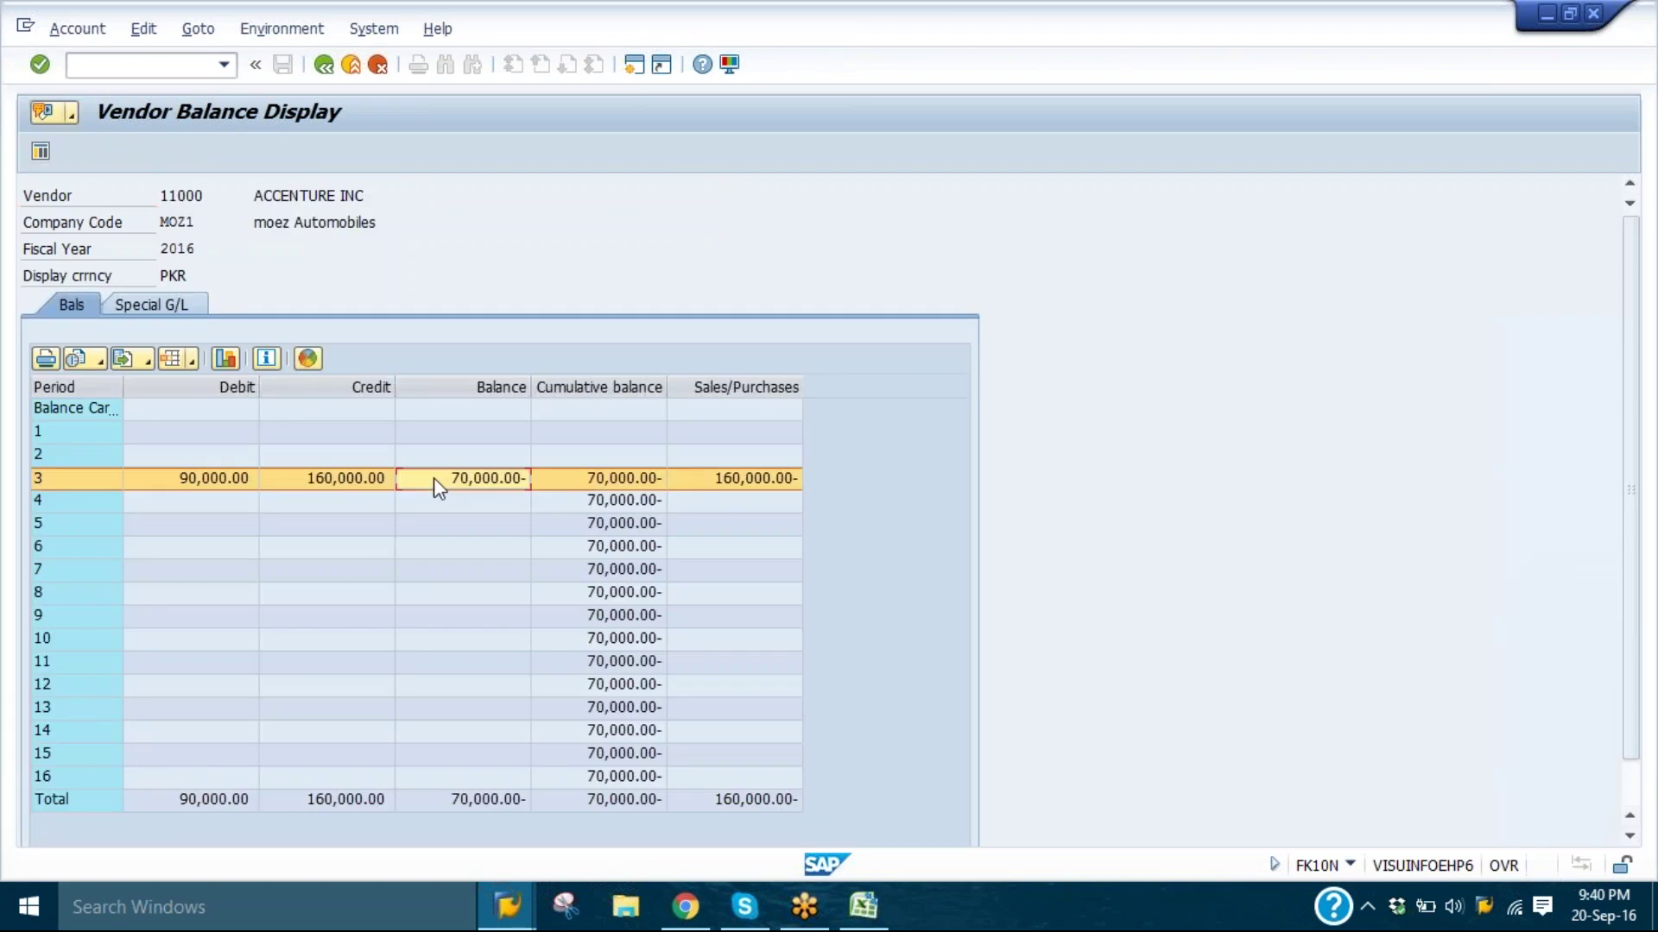
double_click(434, 479)
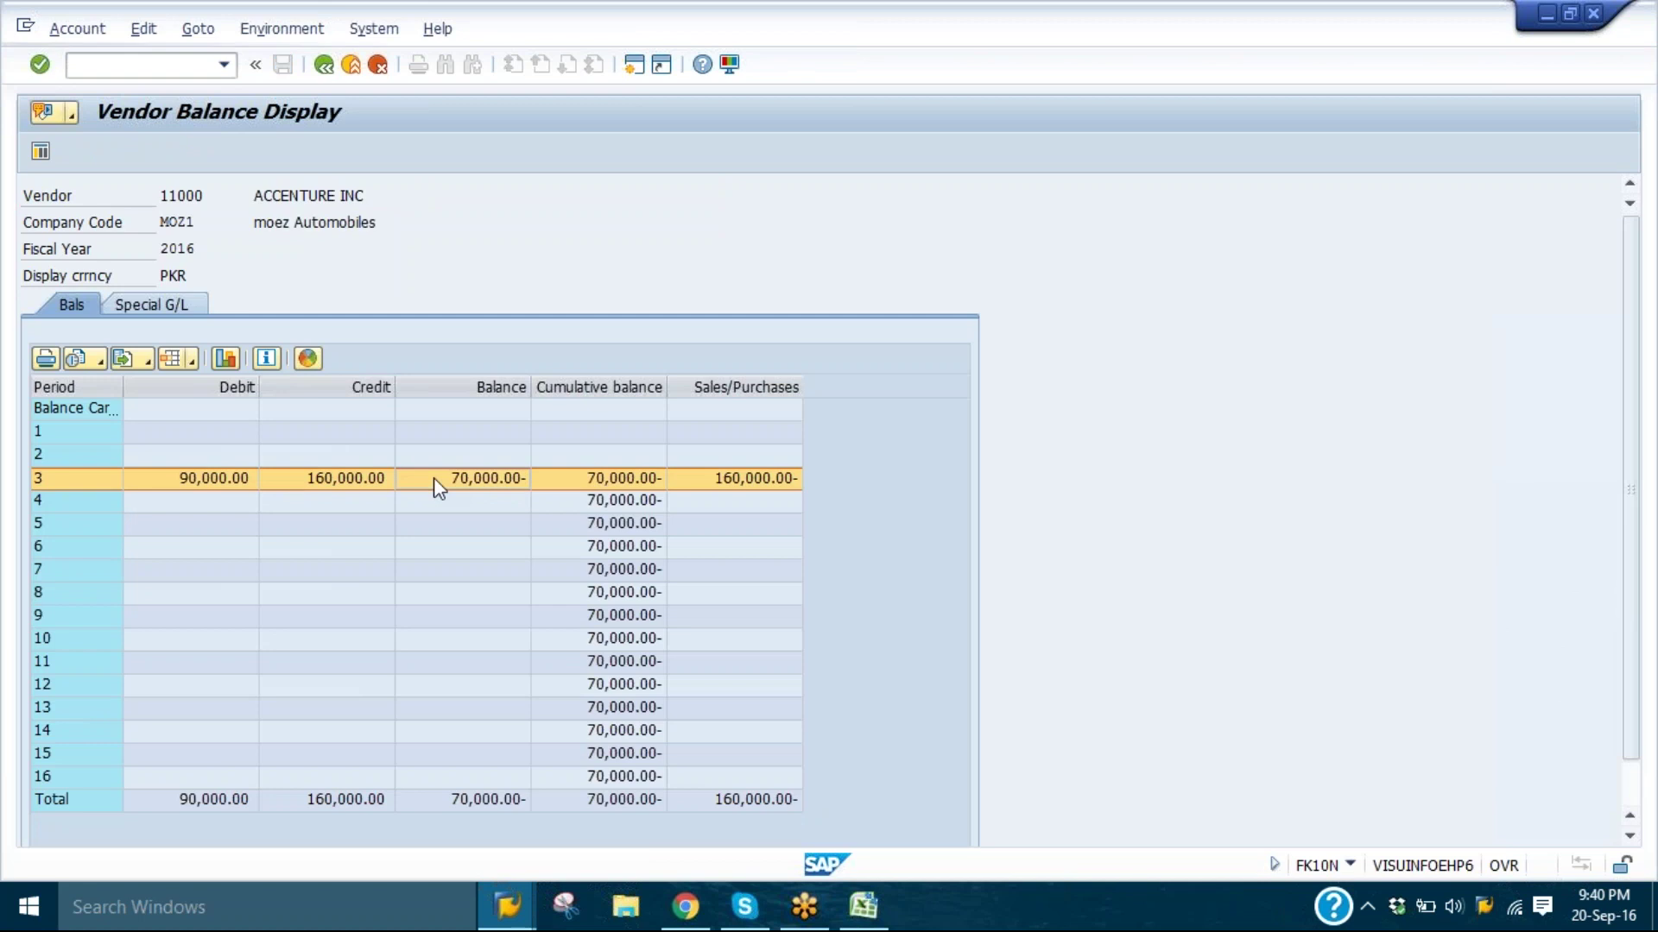
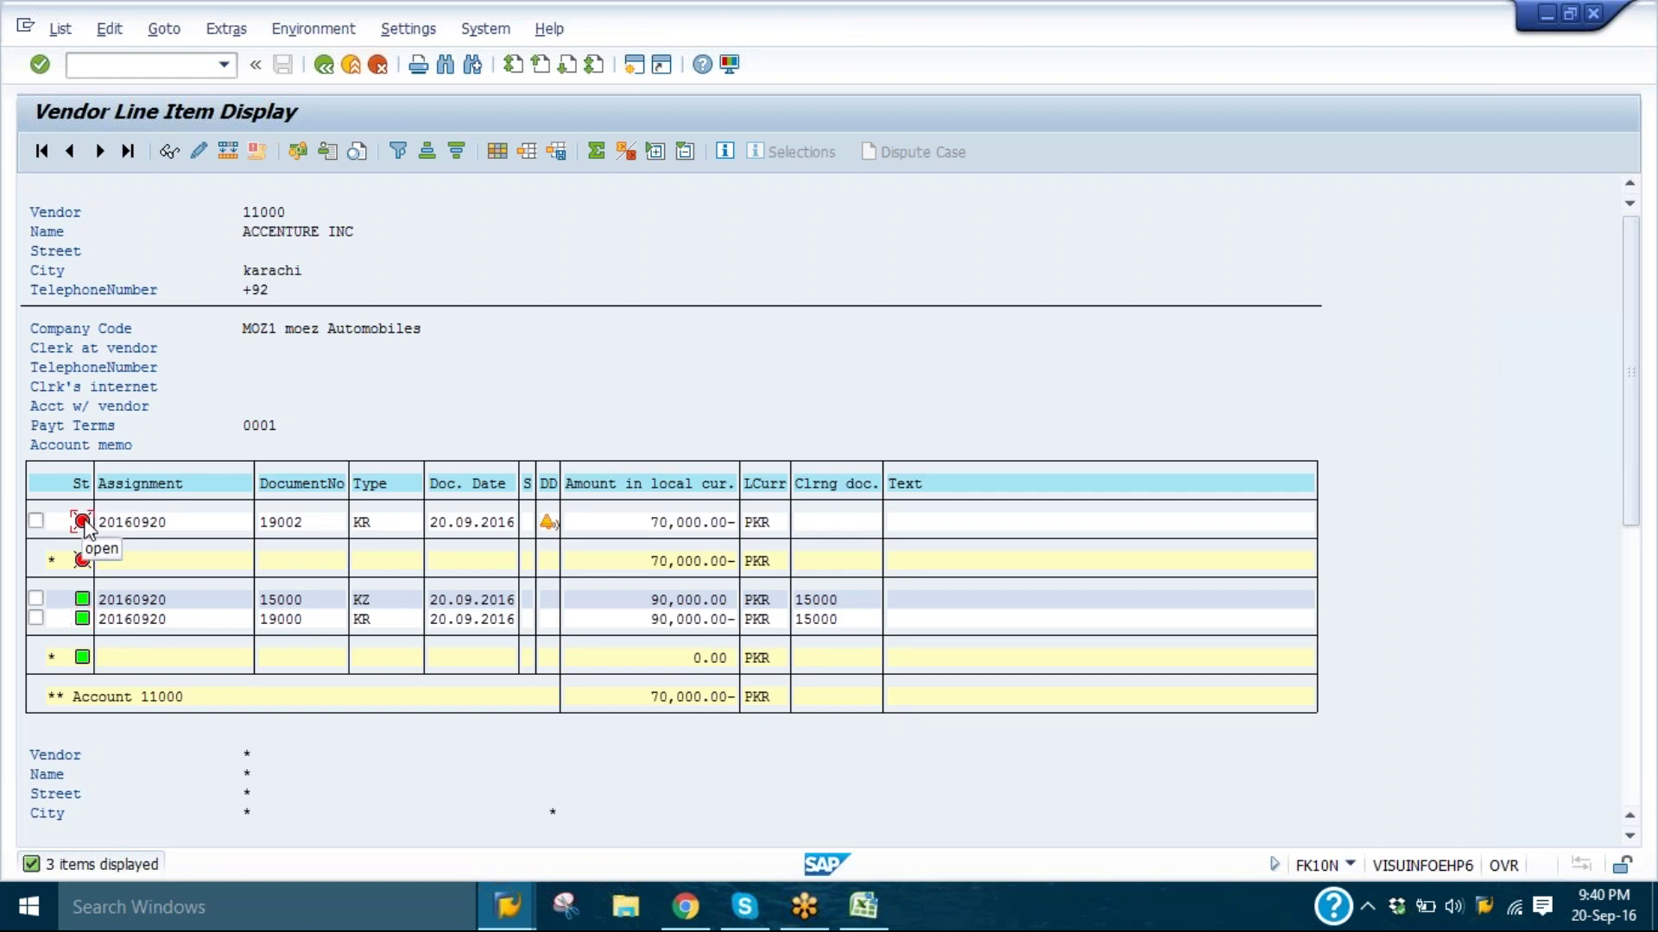
key("XF86MonBrightnessDown")
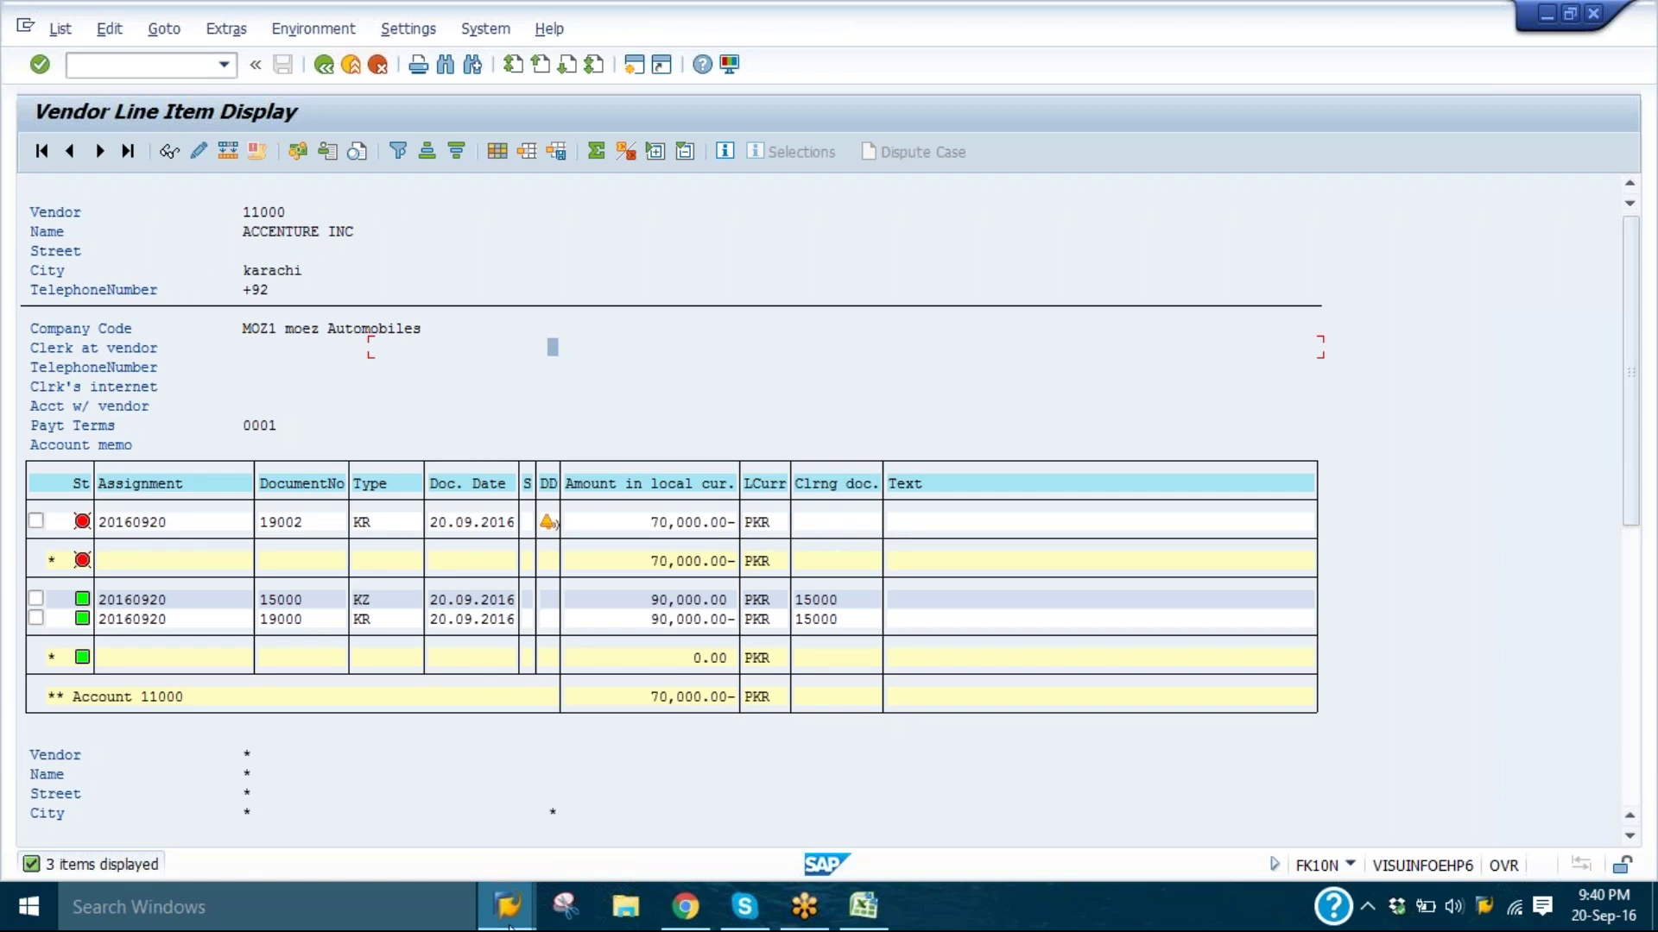
- In a SAP Easy Access session, expand Accounting down to Outgoing Payment under Accounts Payable and open F-53 - Post
mouse_move(510, 926)
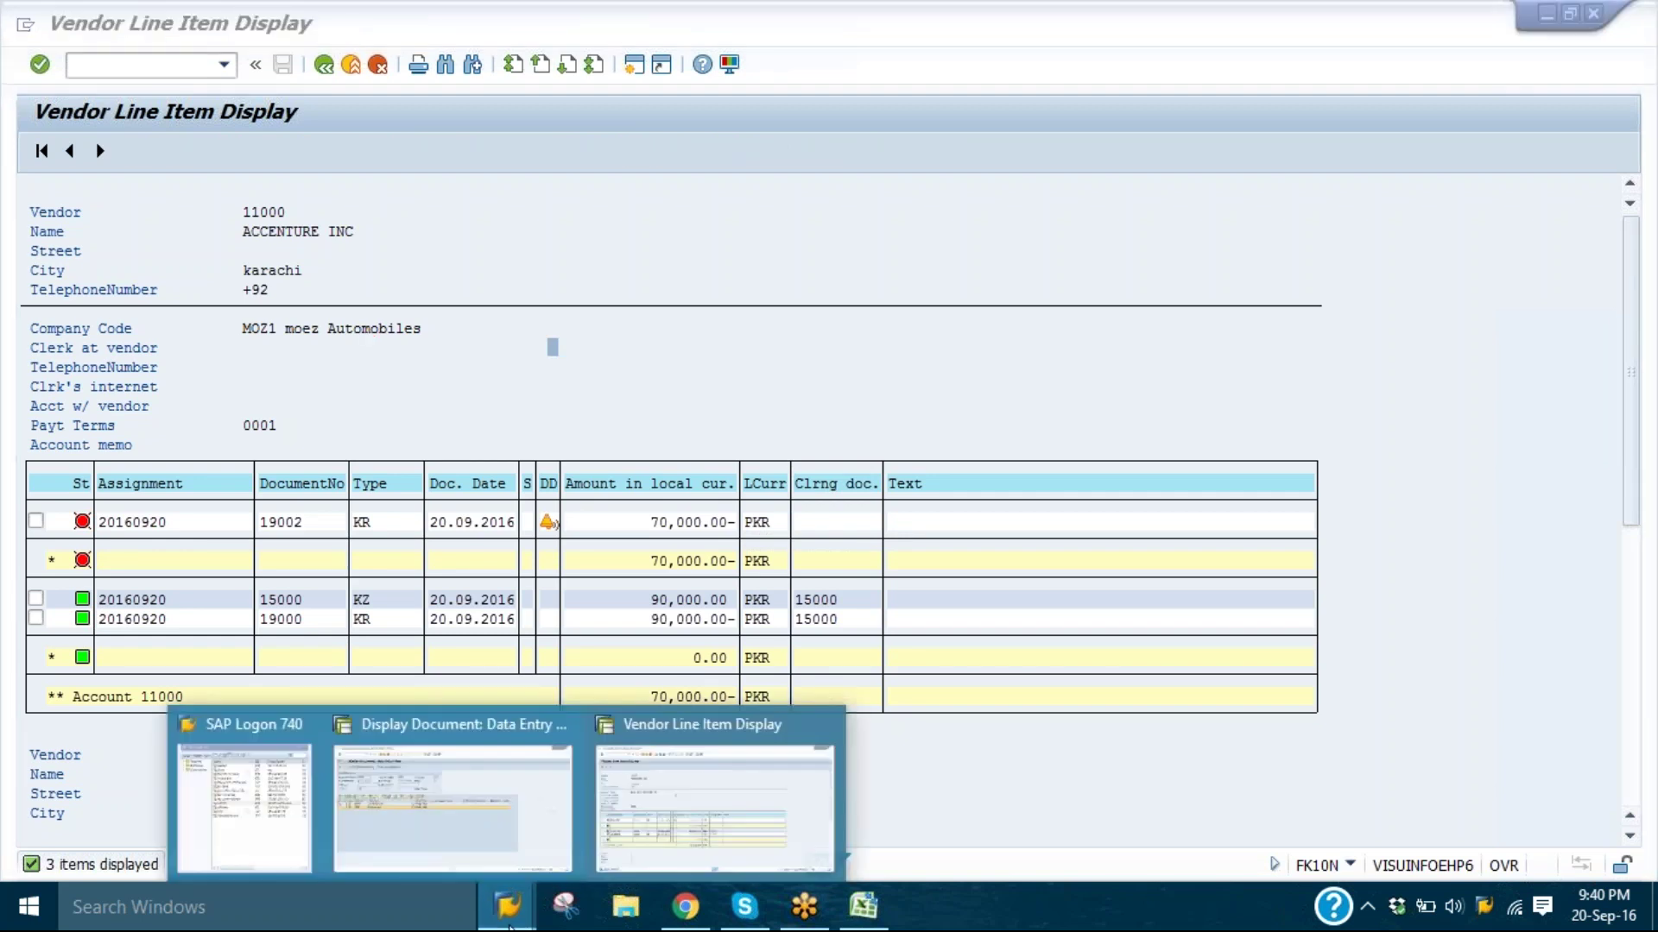
left_click(629, 803)
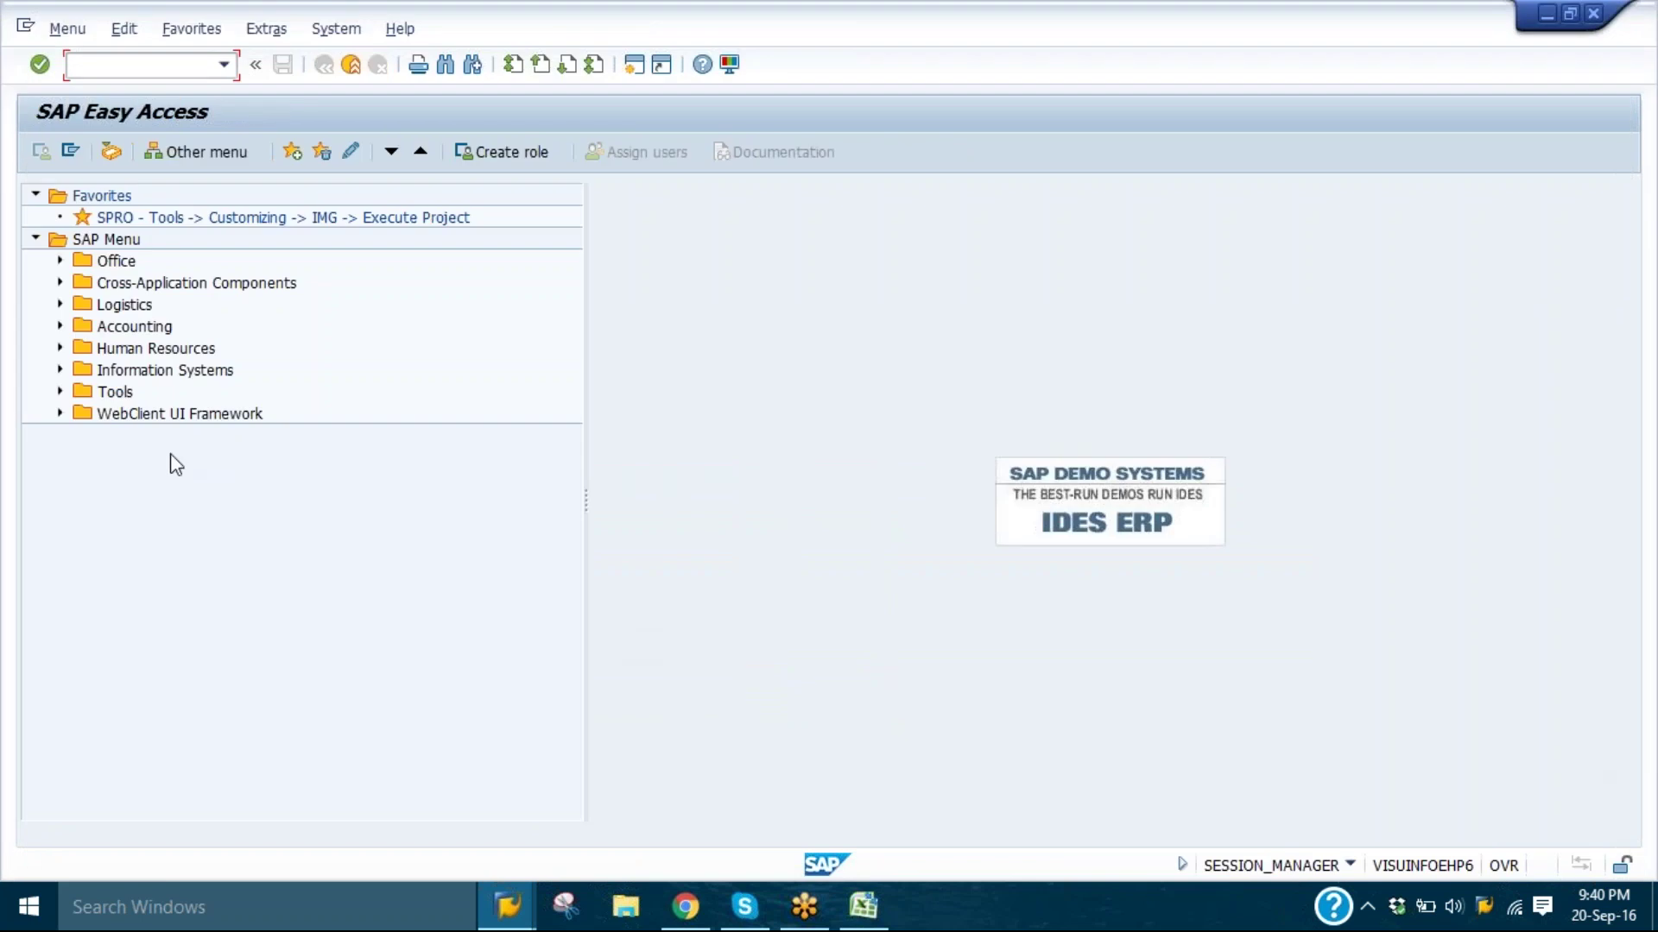
left_click(60, 325)
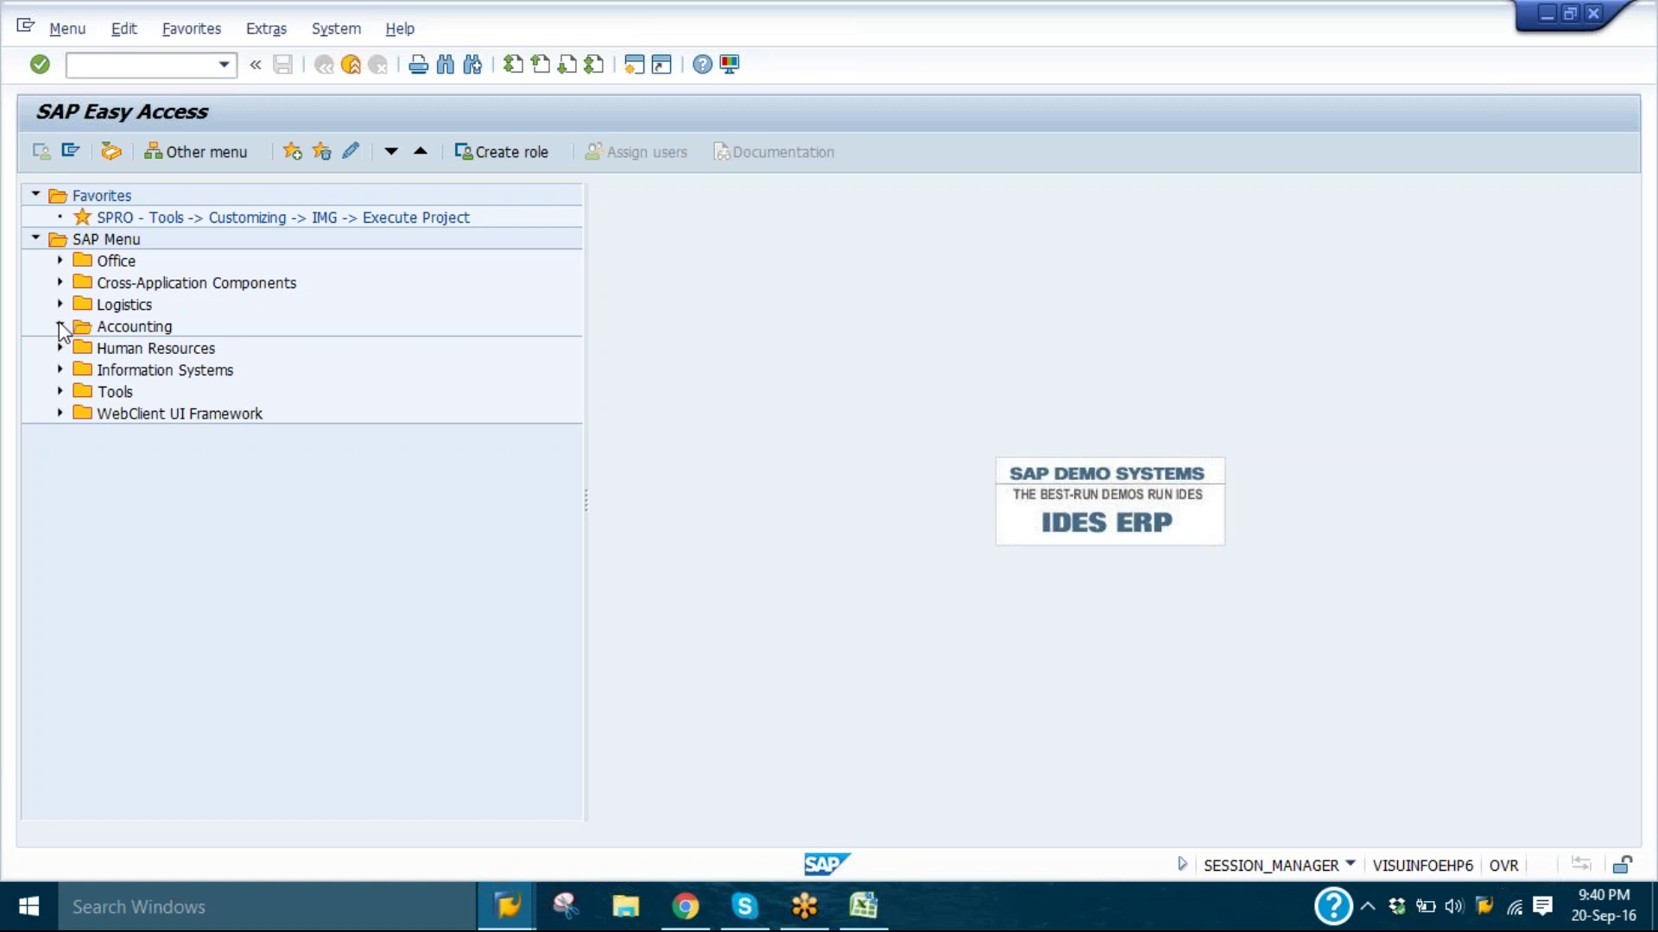
left_click(84, 348)
left_click(108, 414)
left_click(132, 436)
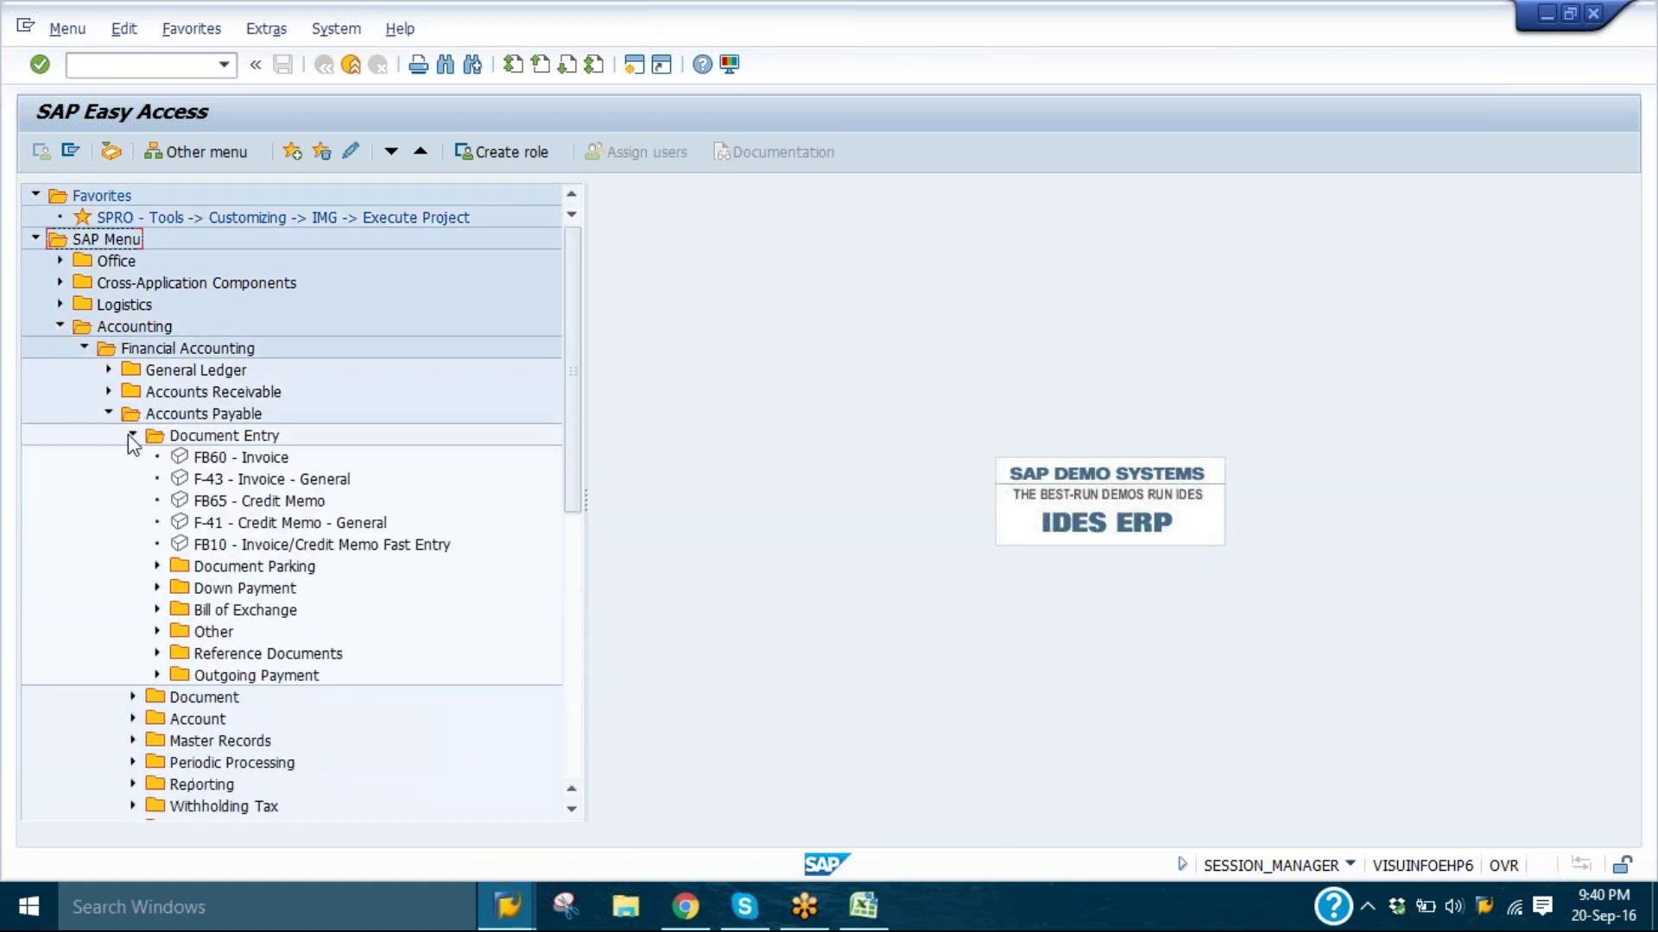
left_click(158, 676)
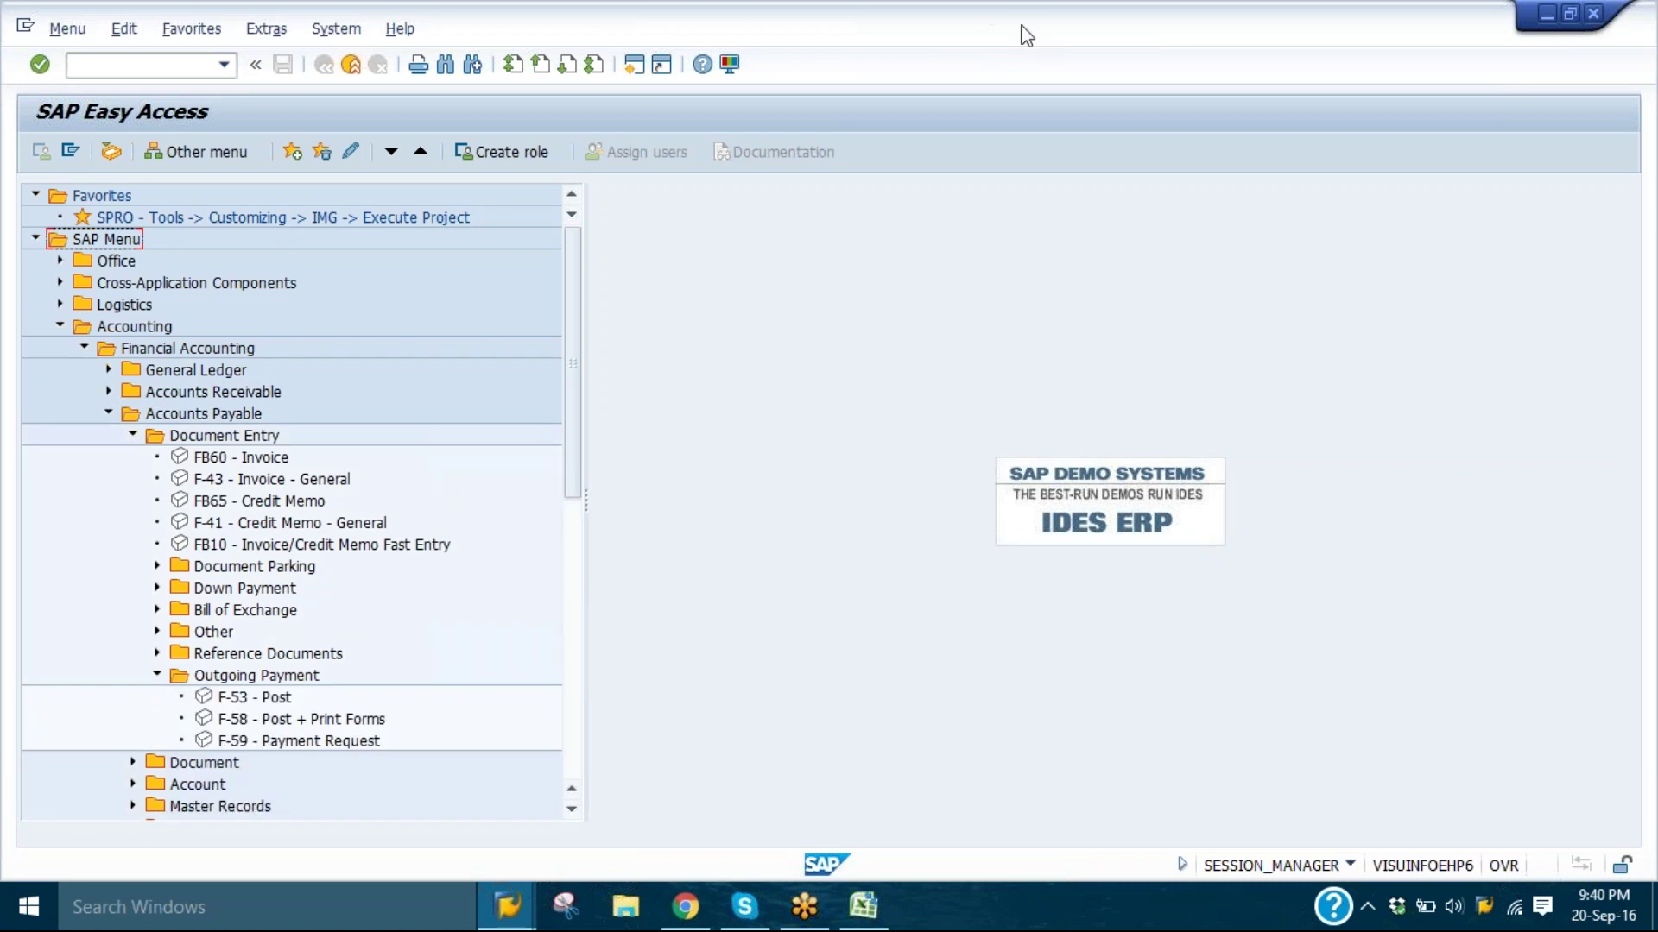
double_click(261, 699)
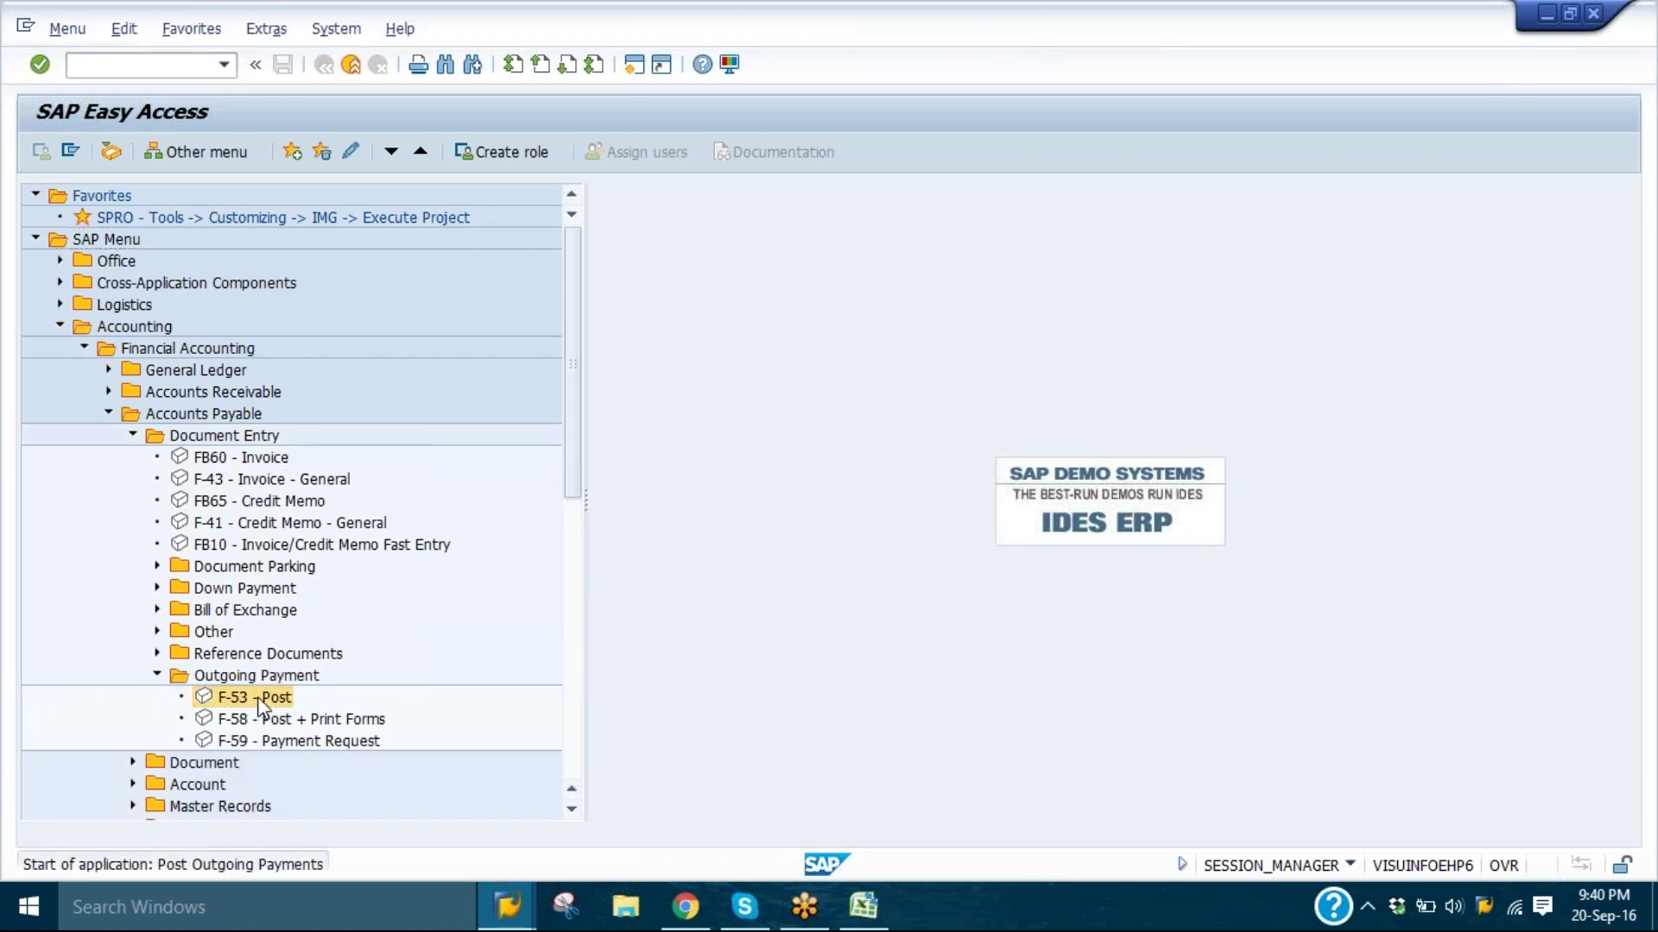
- Enter document date 20.09.2016 for the outgoing payment and choose the State bank of pak account as its bank account
key("BackSpace")
left_click(212, 215)
left_click(226, 386)
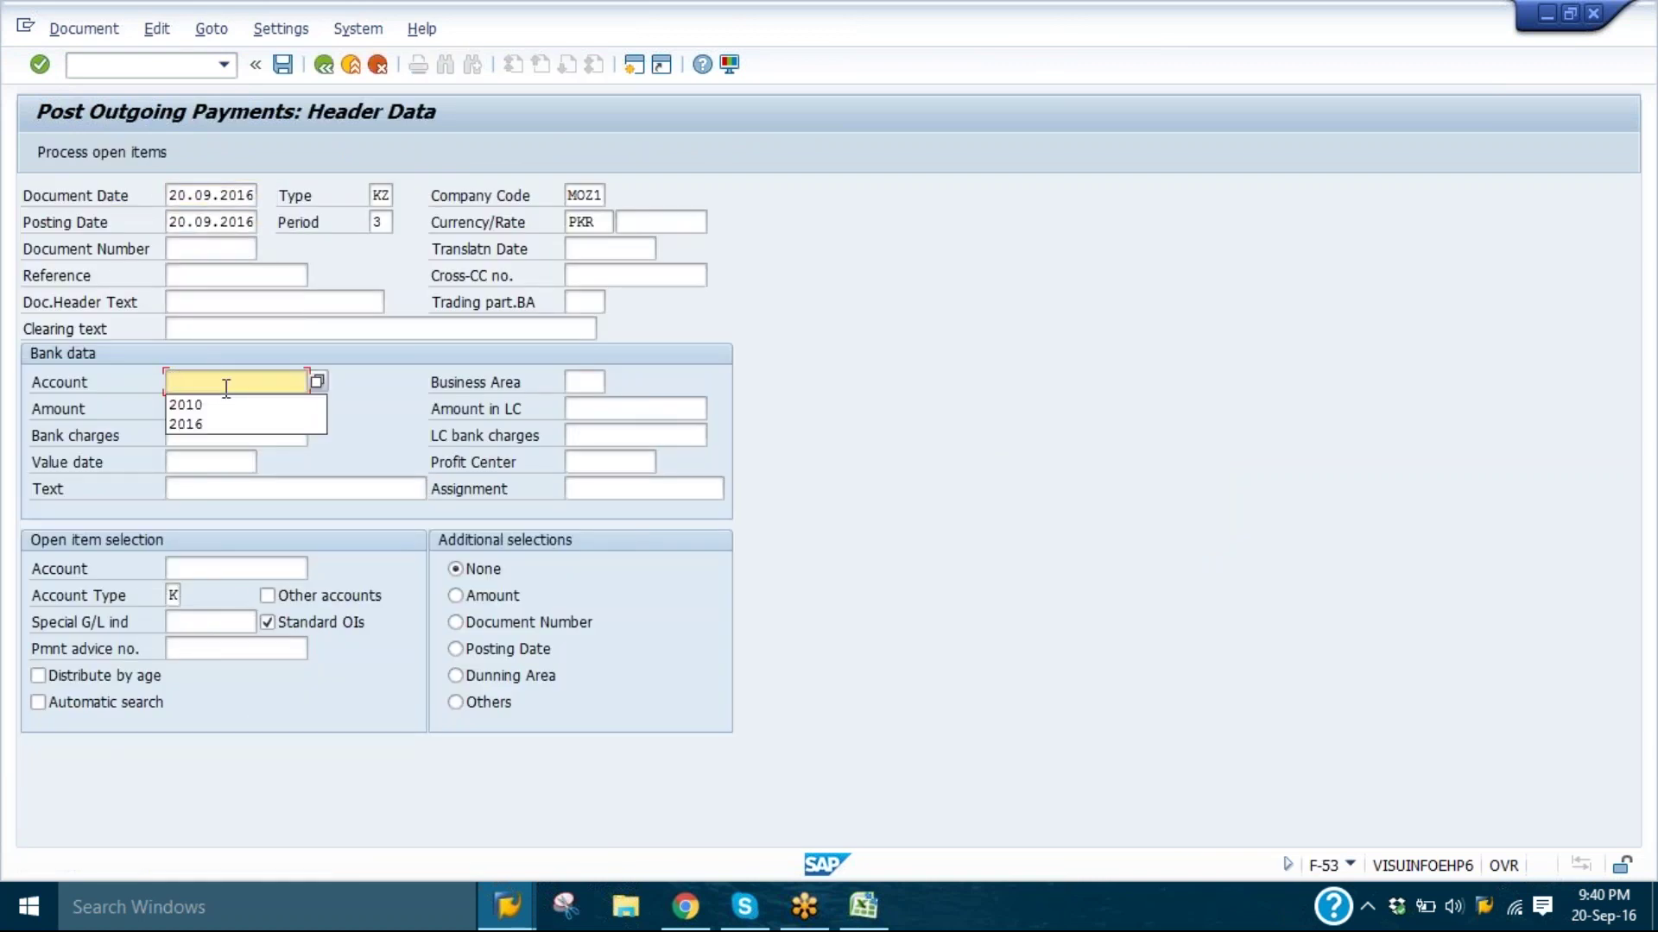
left_click(216, 401)
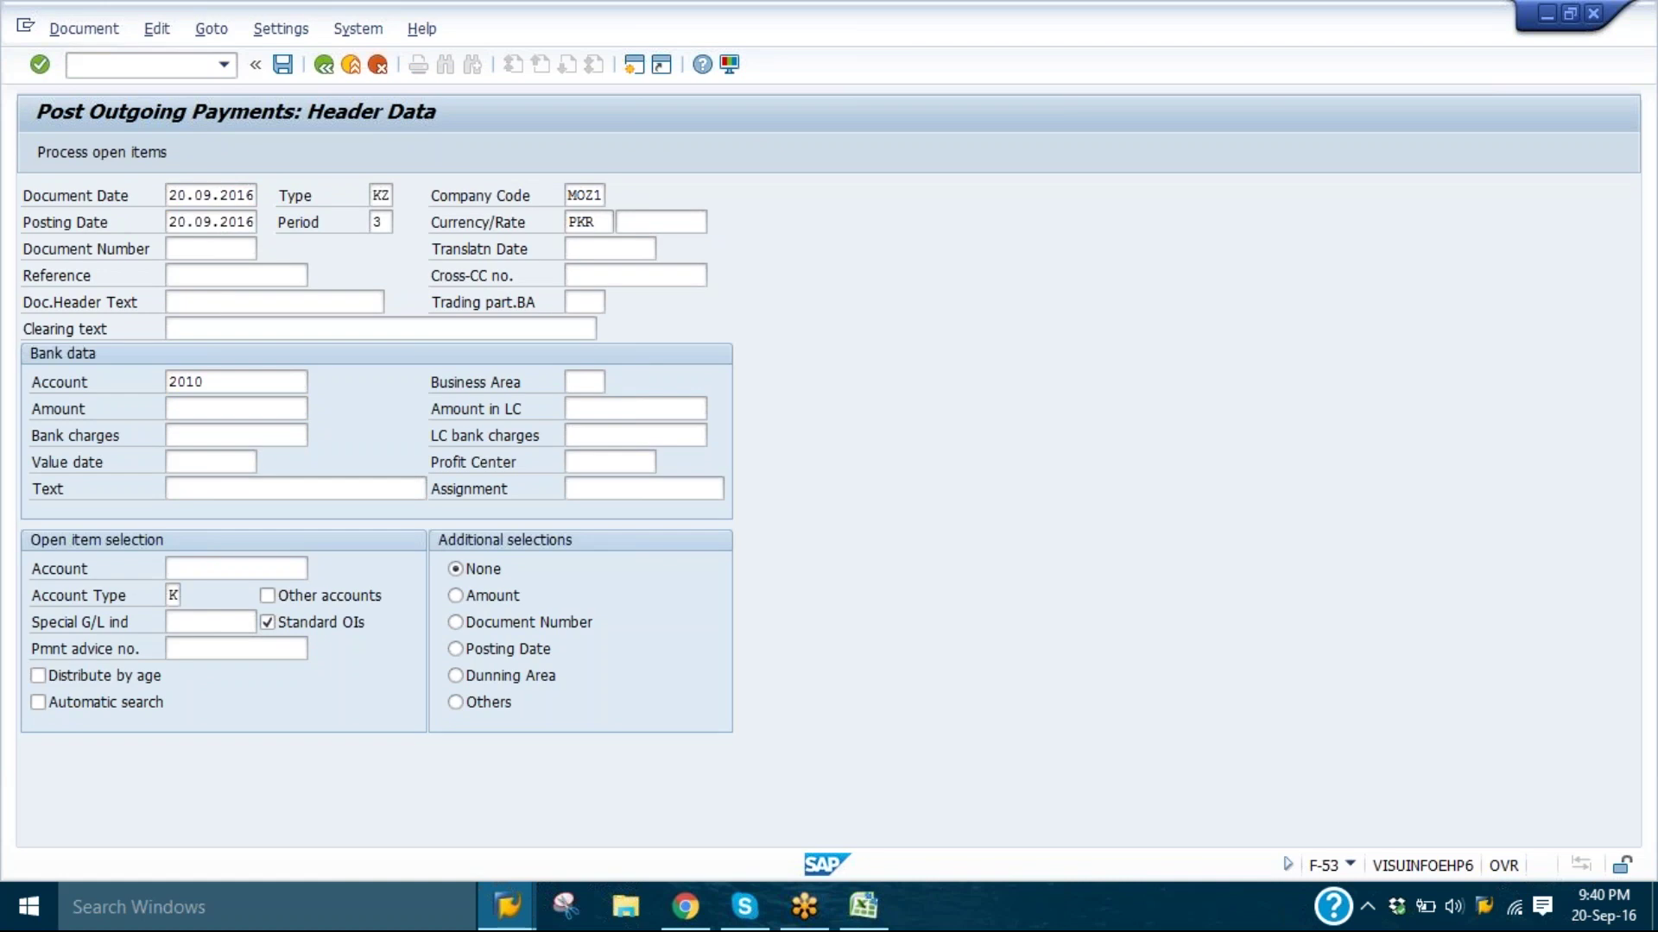
key("Return")
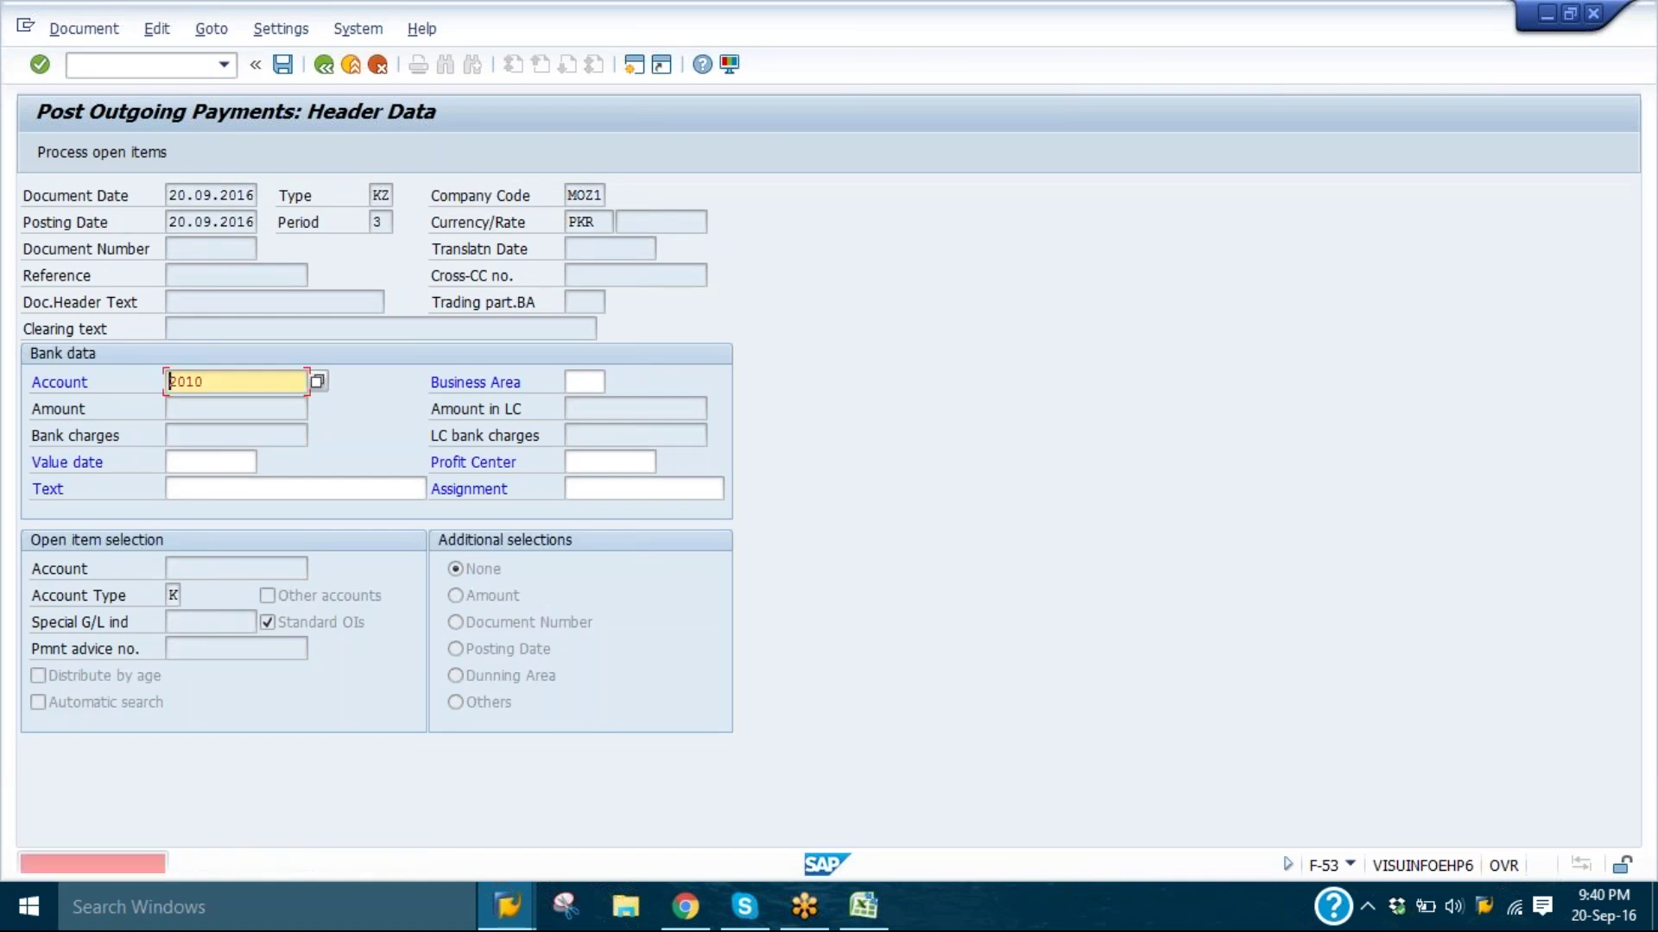
- Set the value date to 20.09.2016 and the payment amount to 2 in the bank data
left_click(215, 436)
left_click(216, 459)
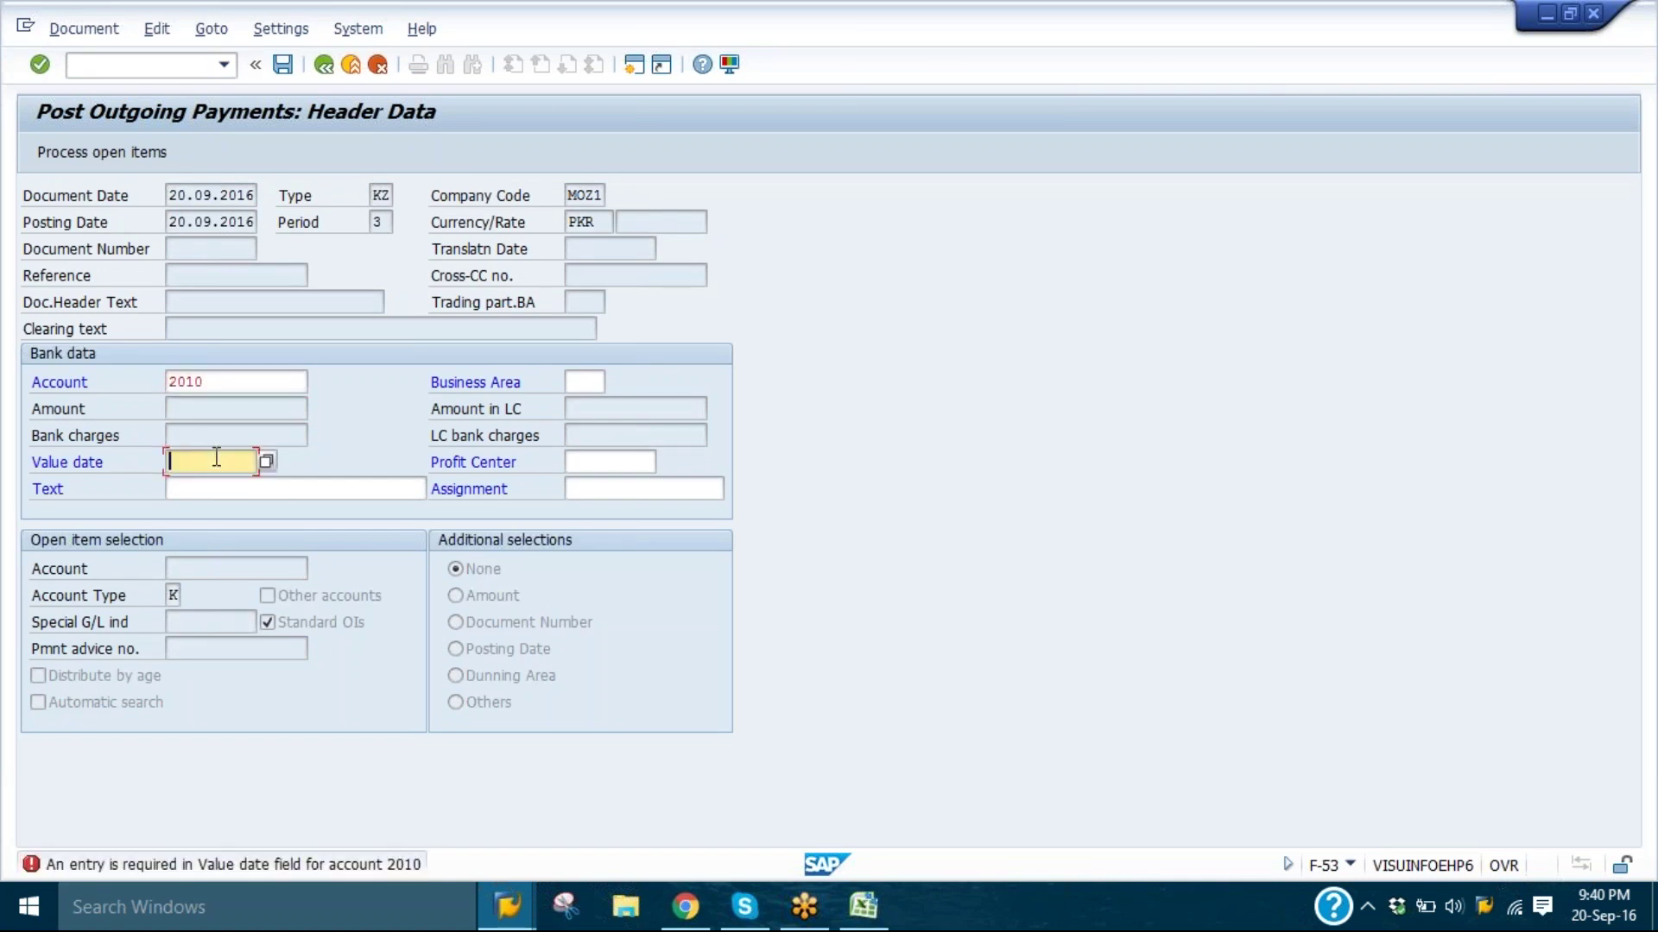
left_click(215, 484)
key("Return")
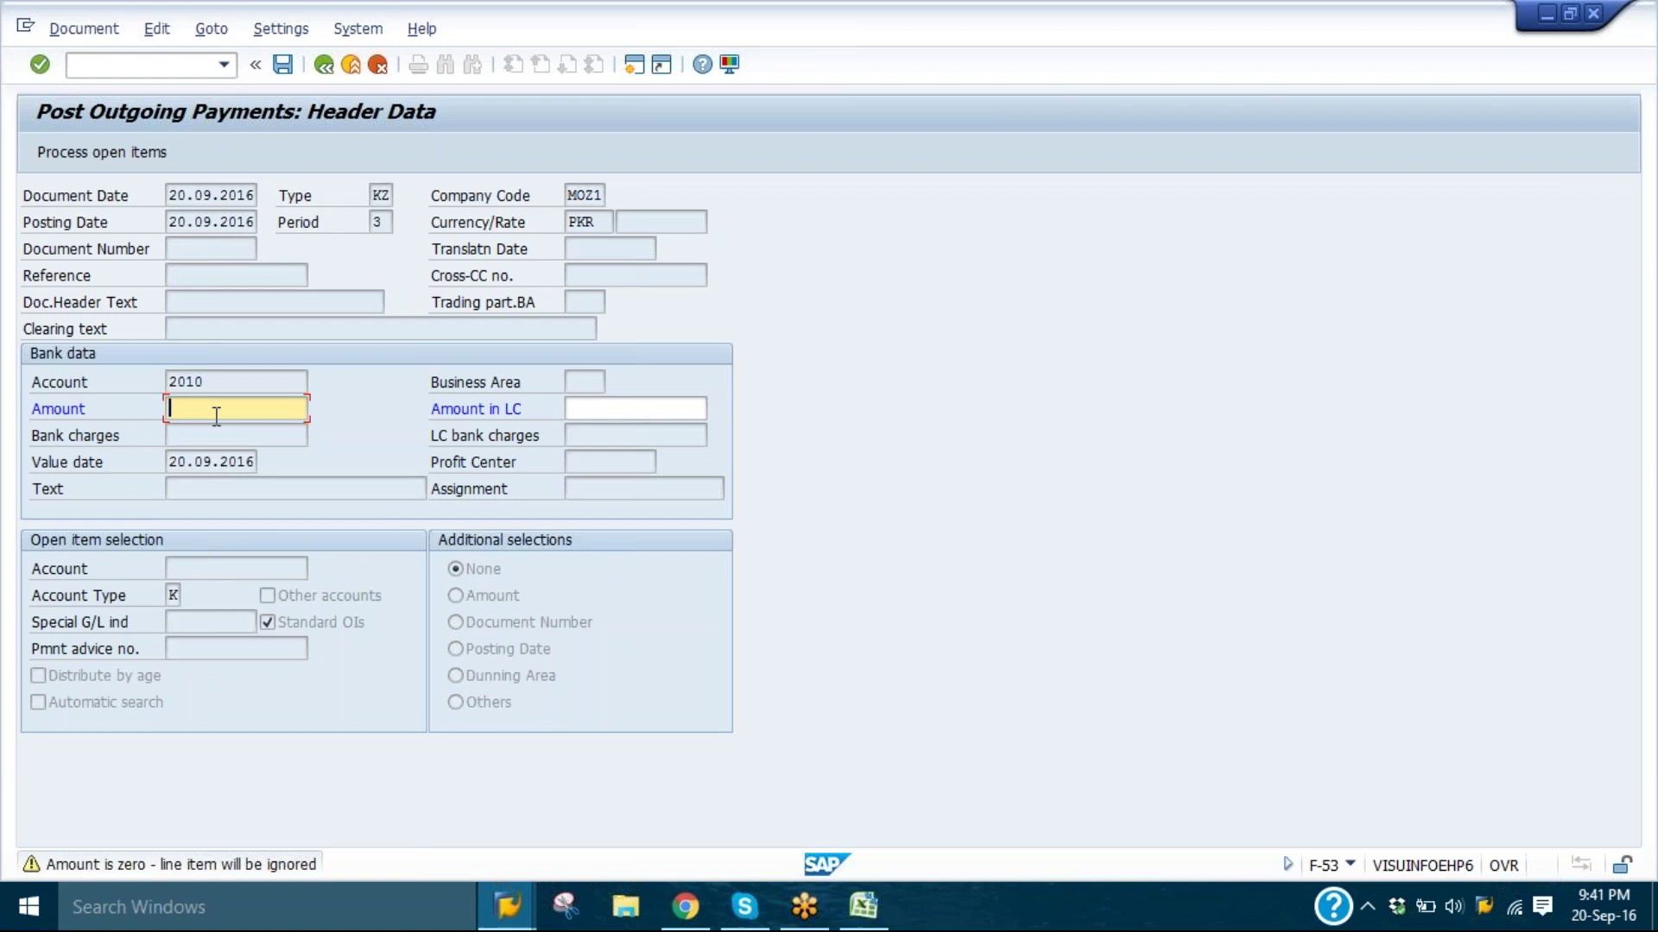
type("2")
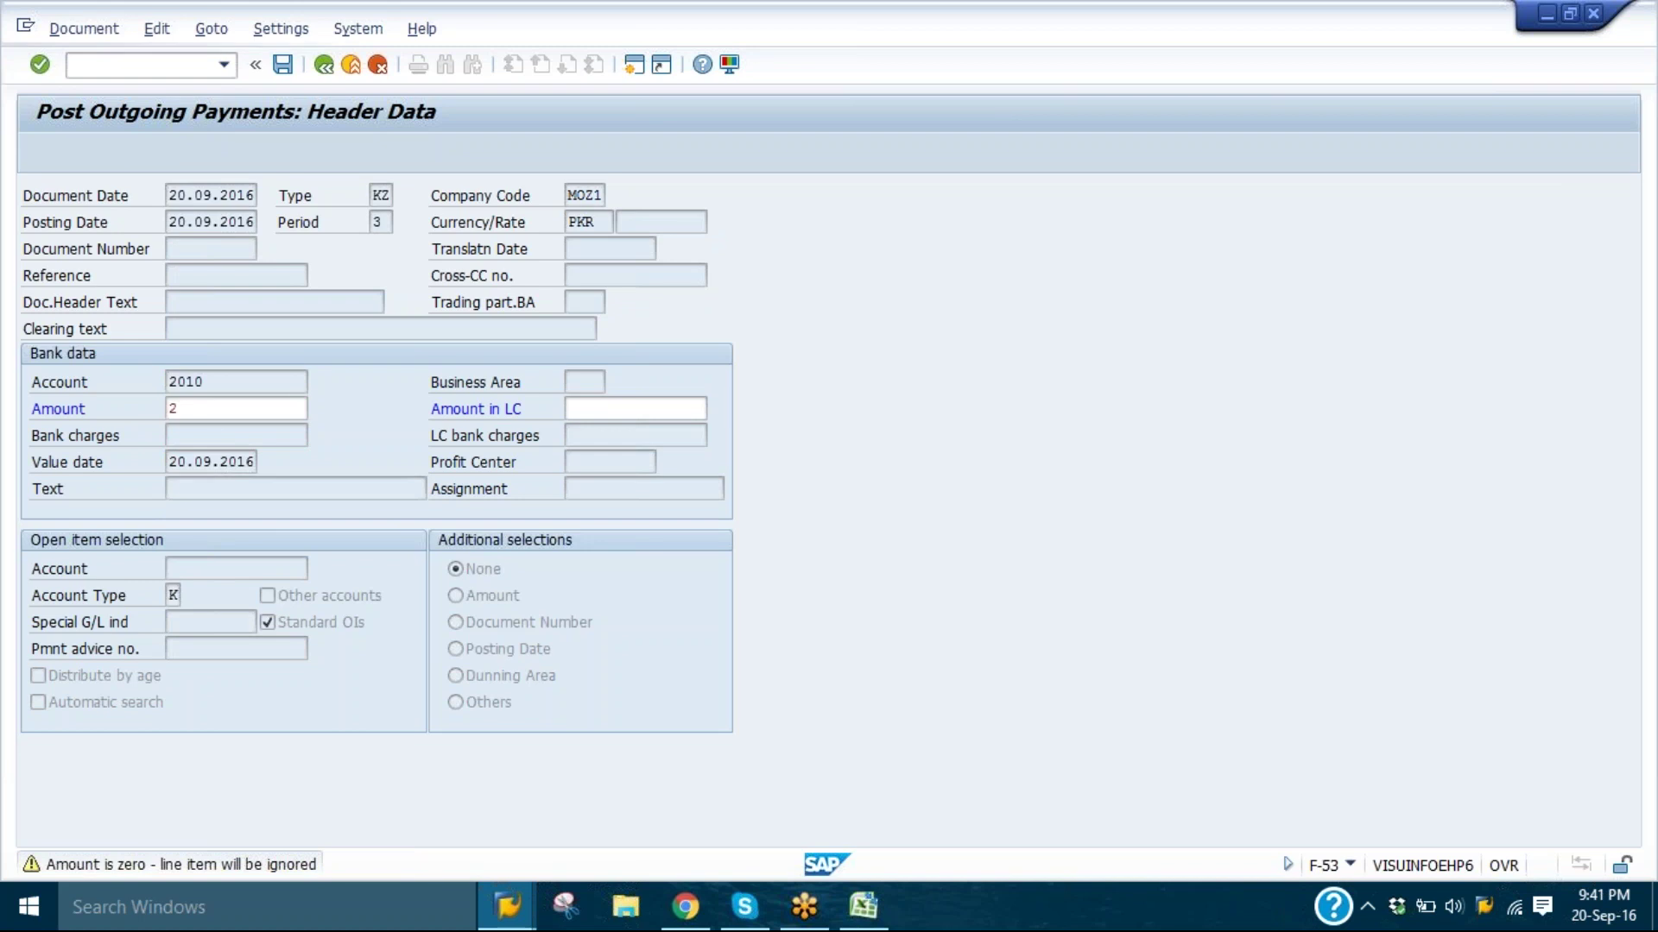
key("Escape")
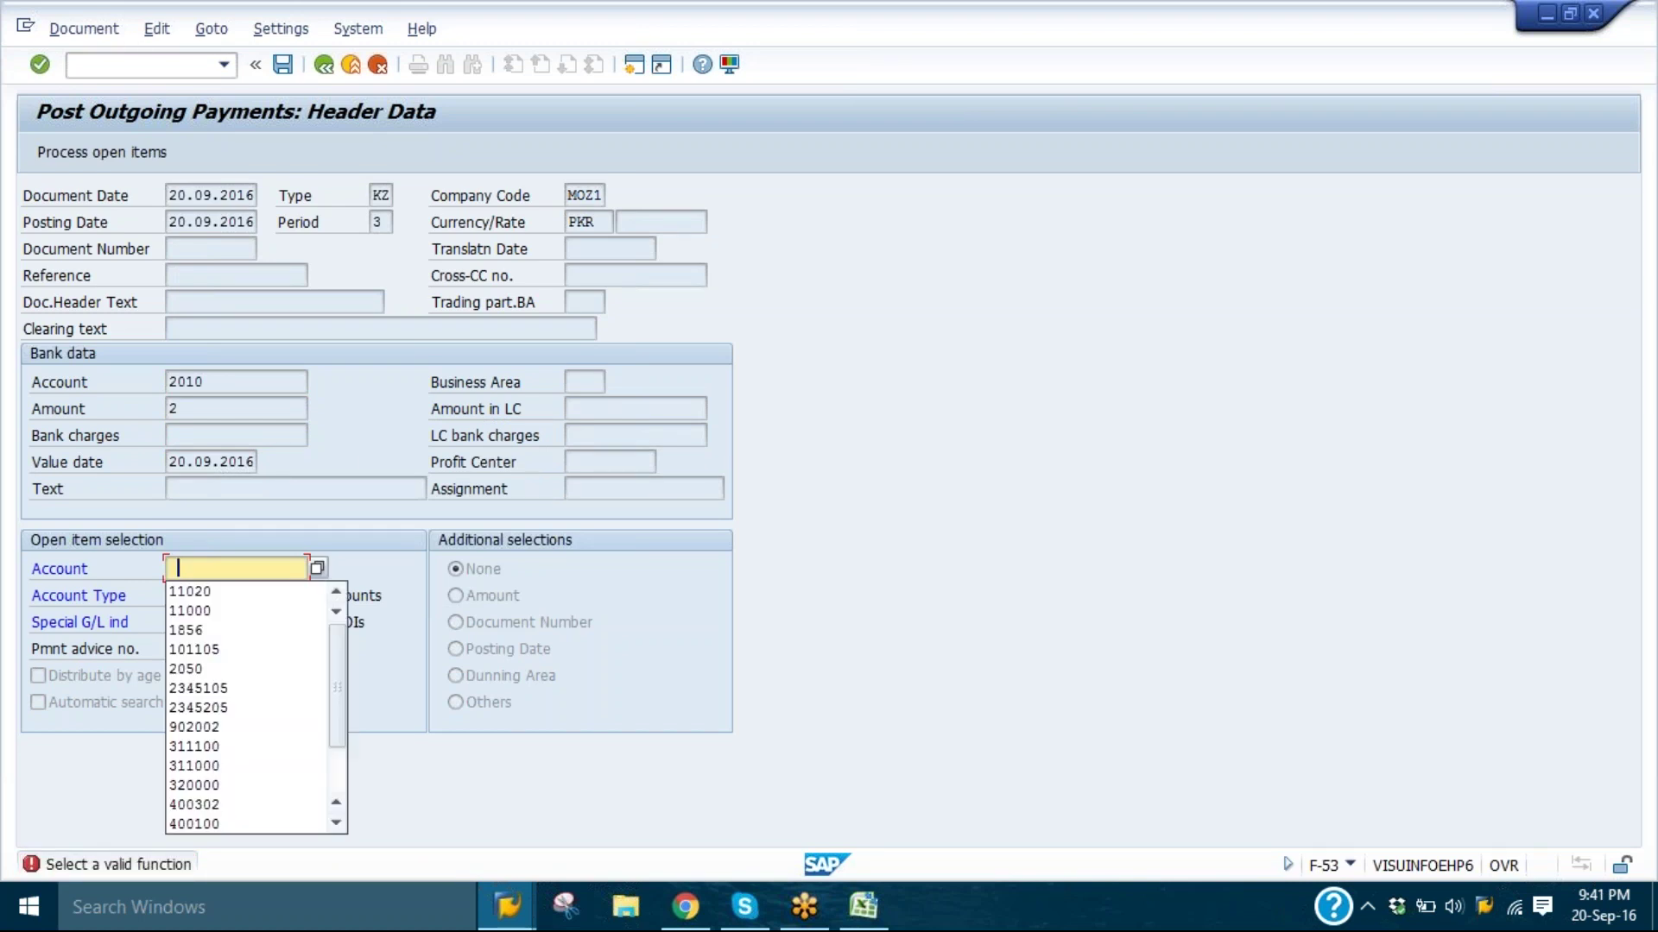
- Look up vendor Accenture Inc as the open item account and process its open items
key("Escape")
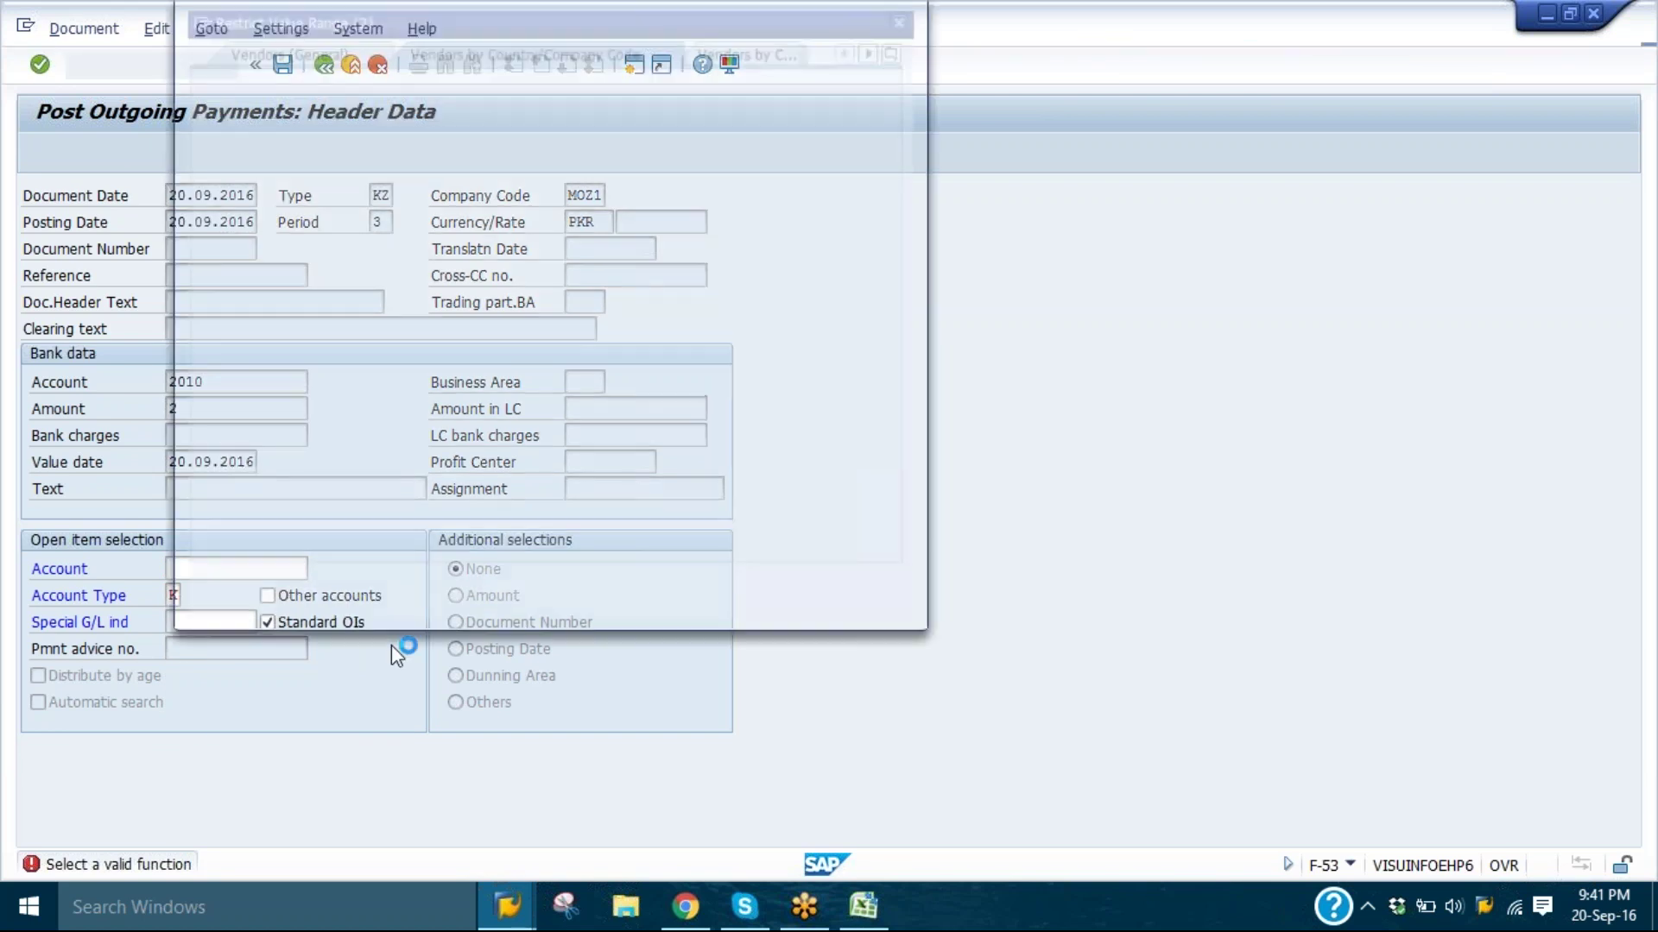
key("Return")
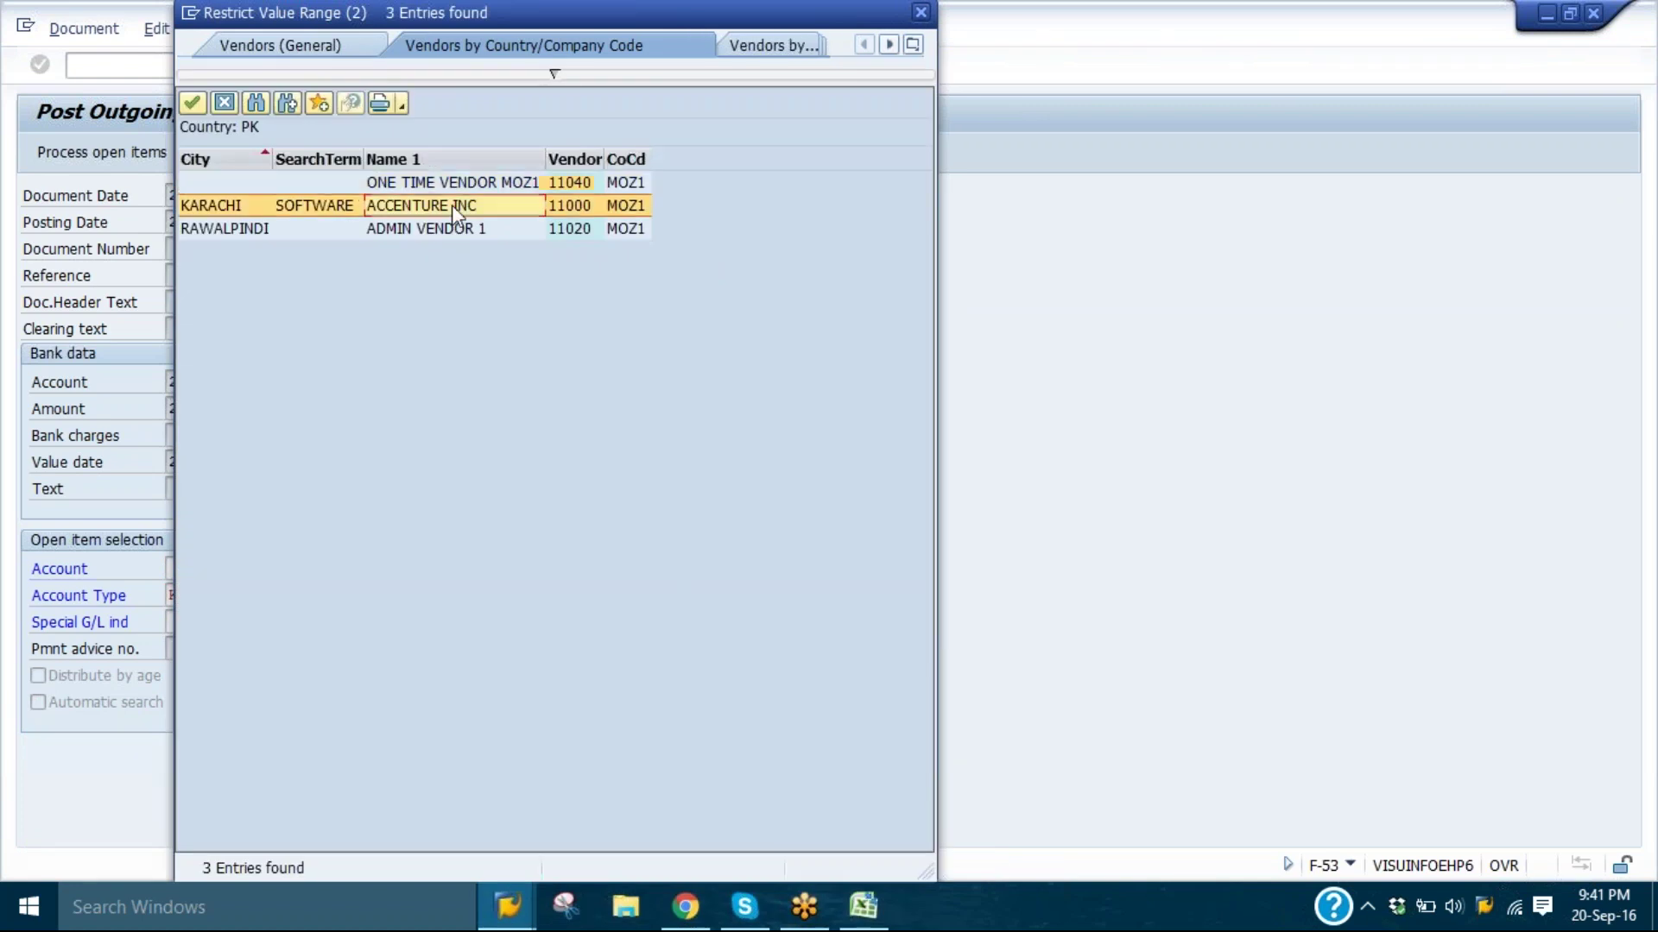
left_click(281, 205)
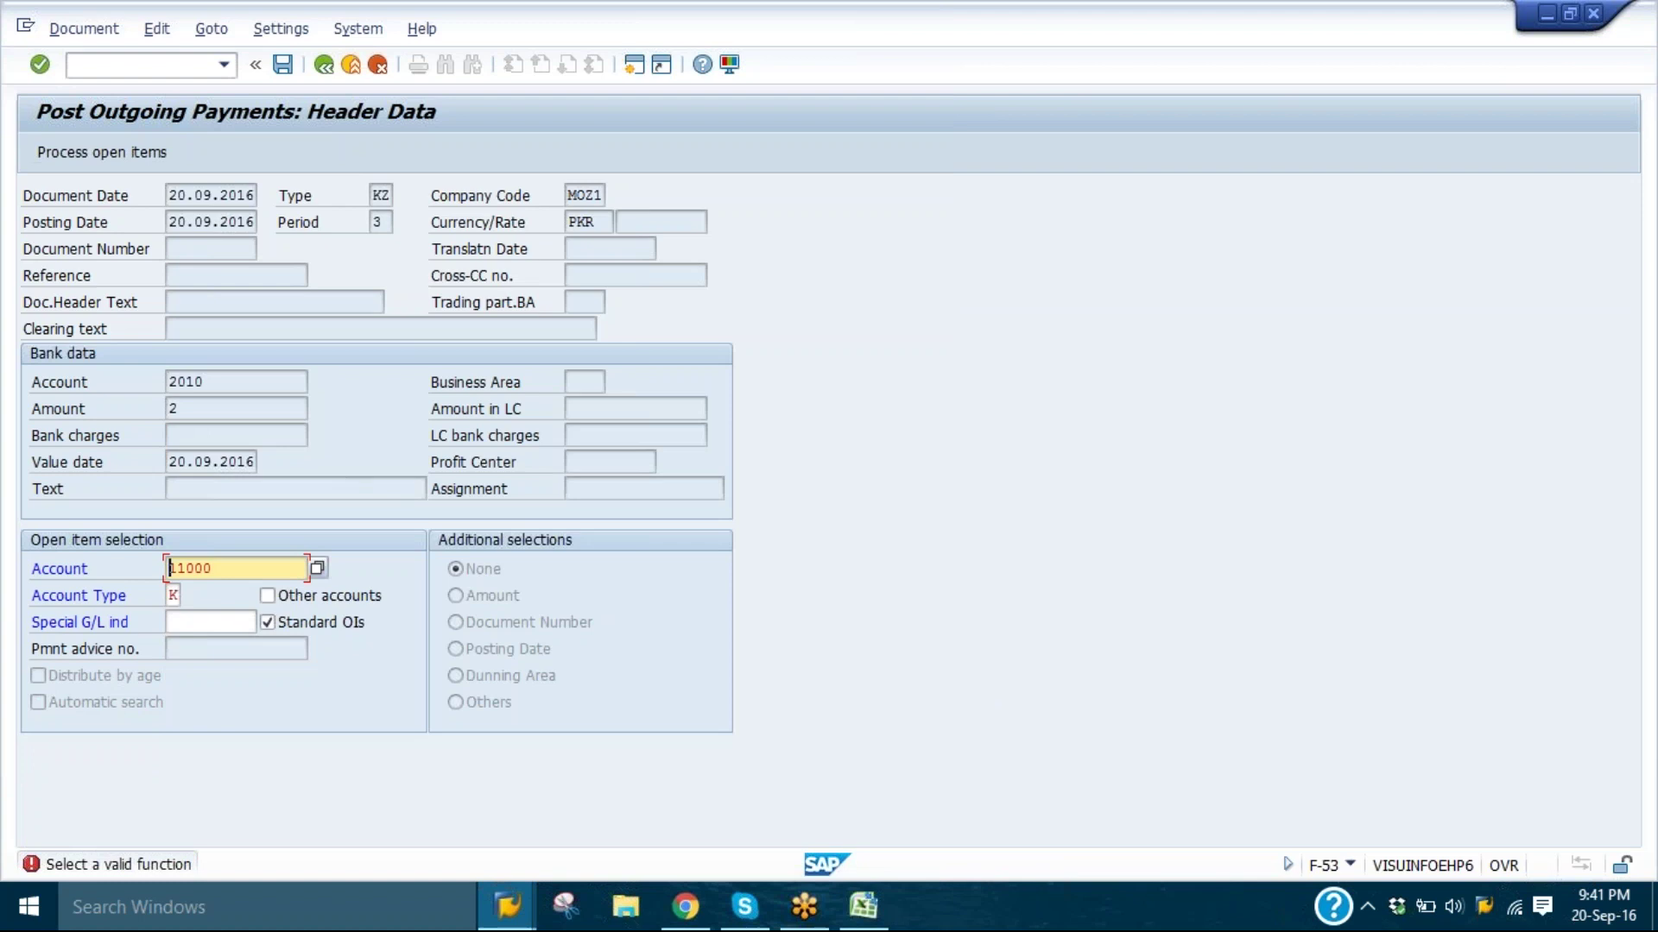
left_click(41, 65)
left_click(40, 65)
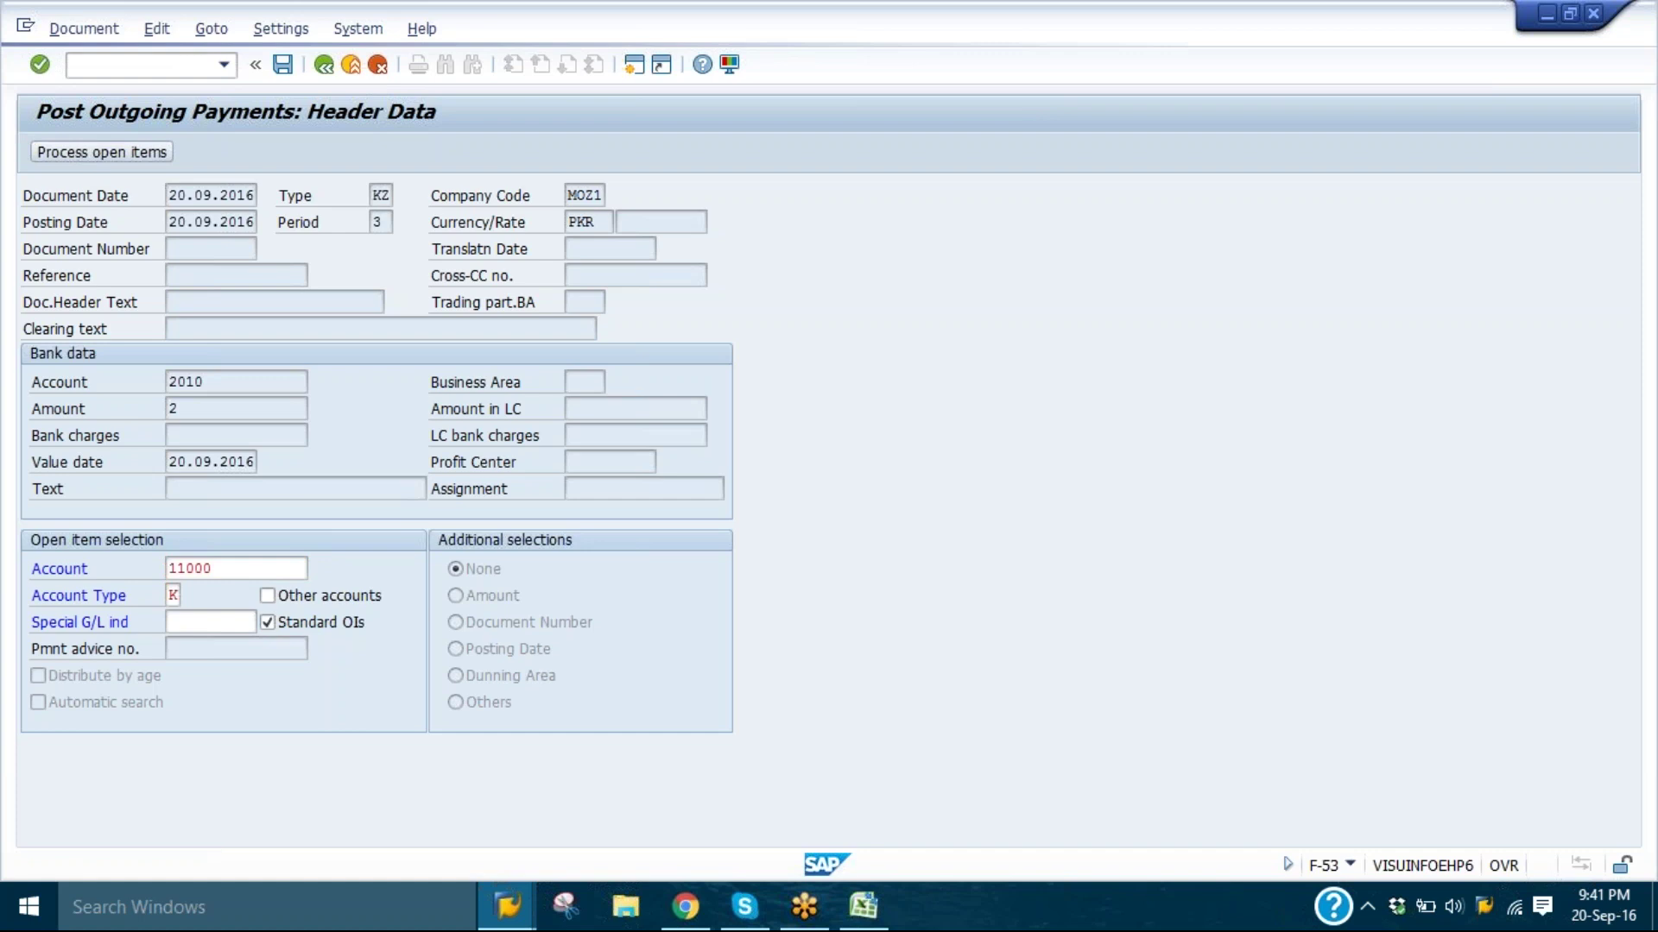
key("shift+F4")
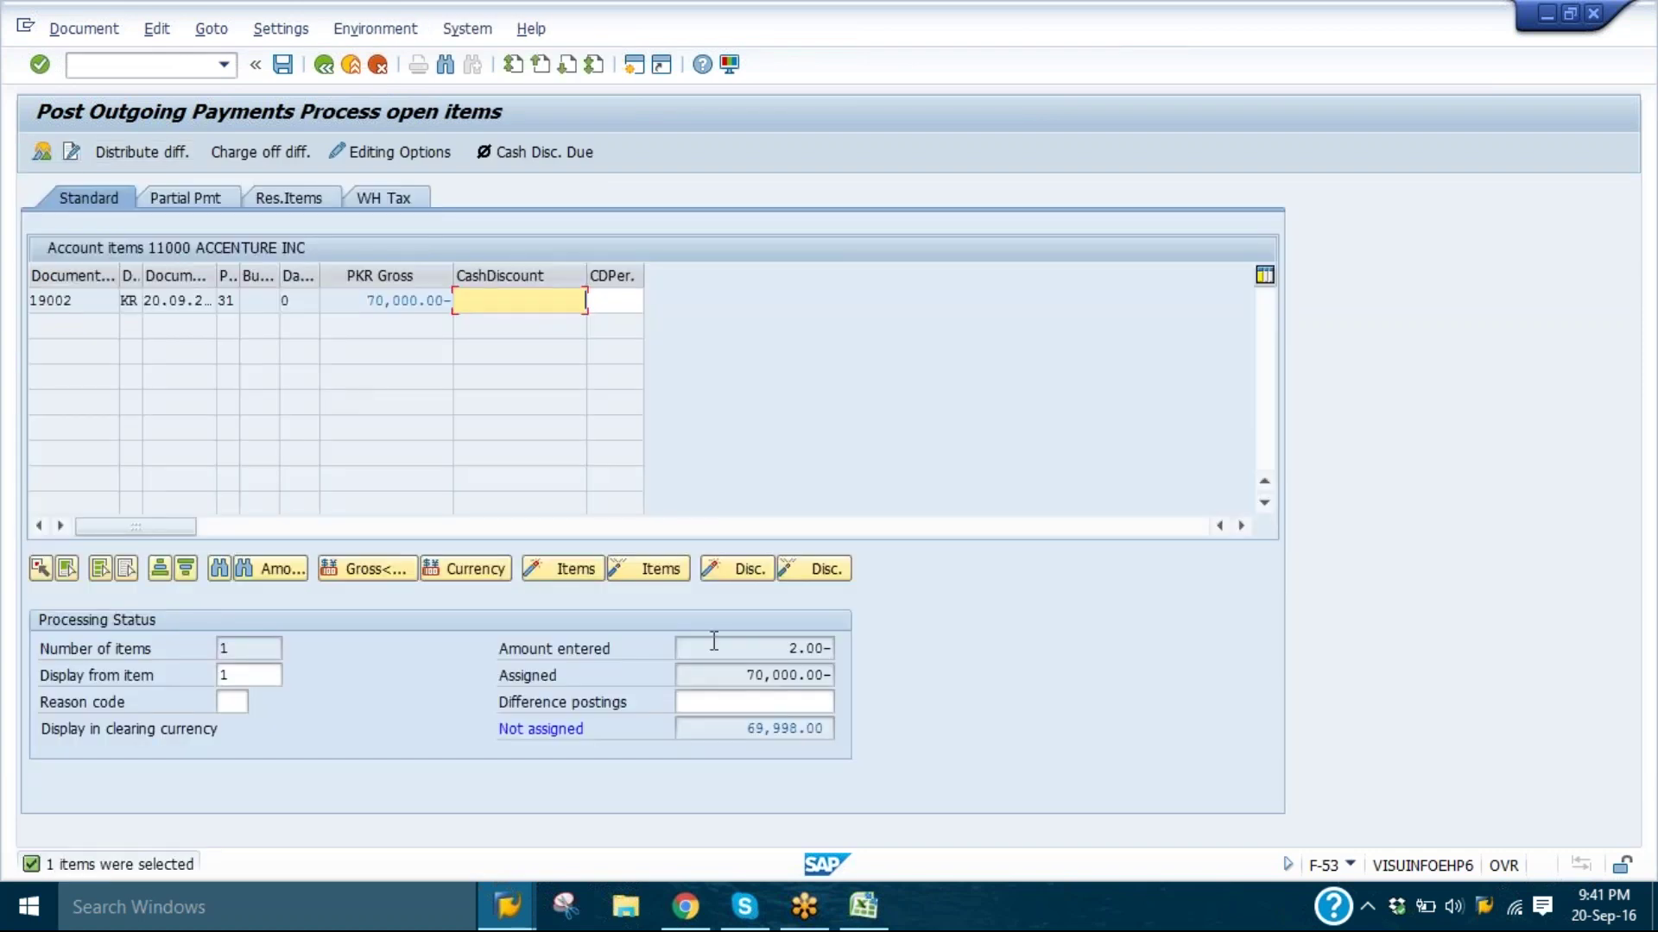
- Compare the payment's entered, assigned and not assigned amounts in the processing status
left_click(518, 300)
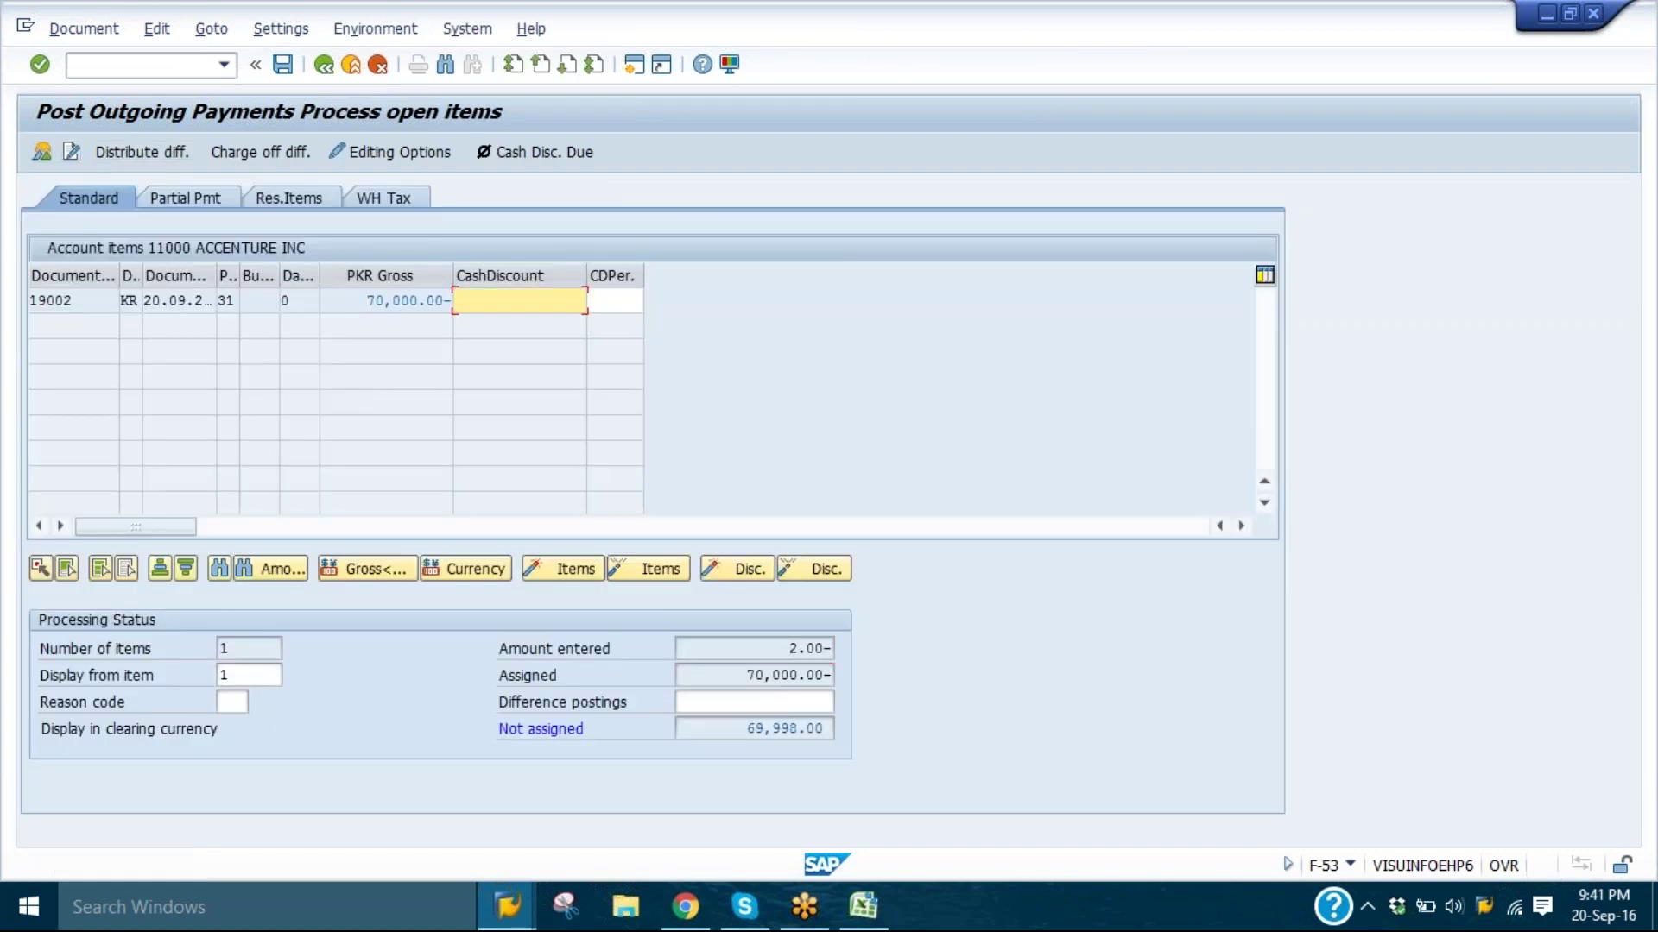
left_click(98, 37)
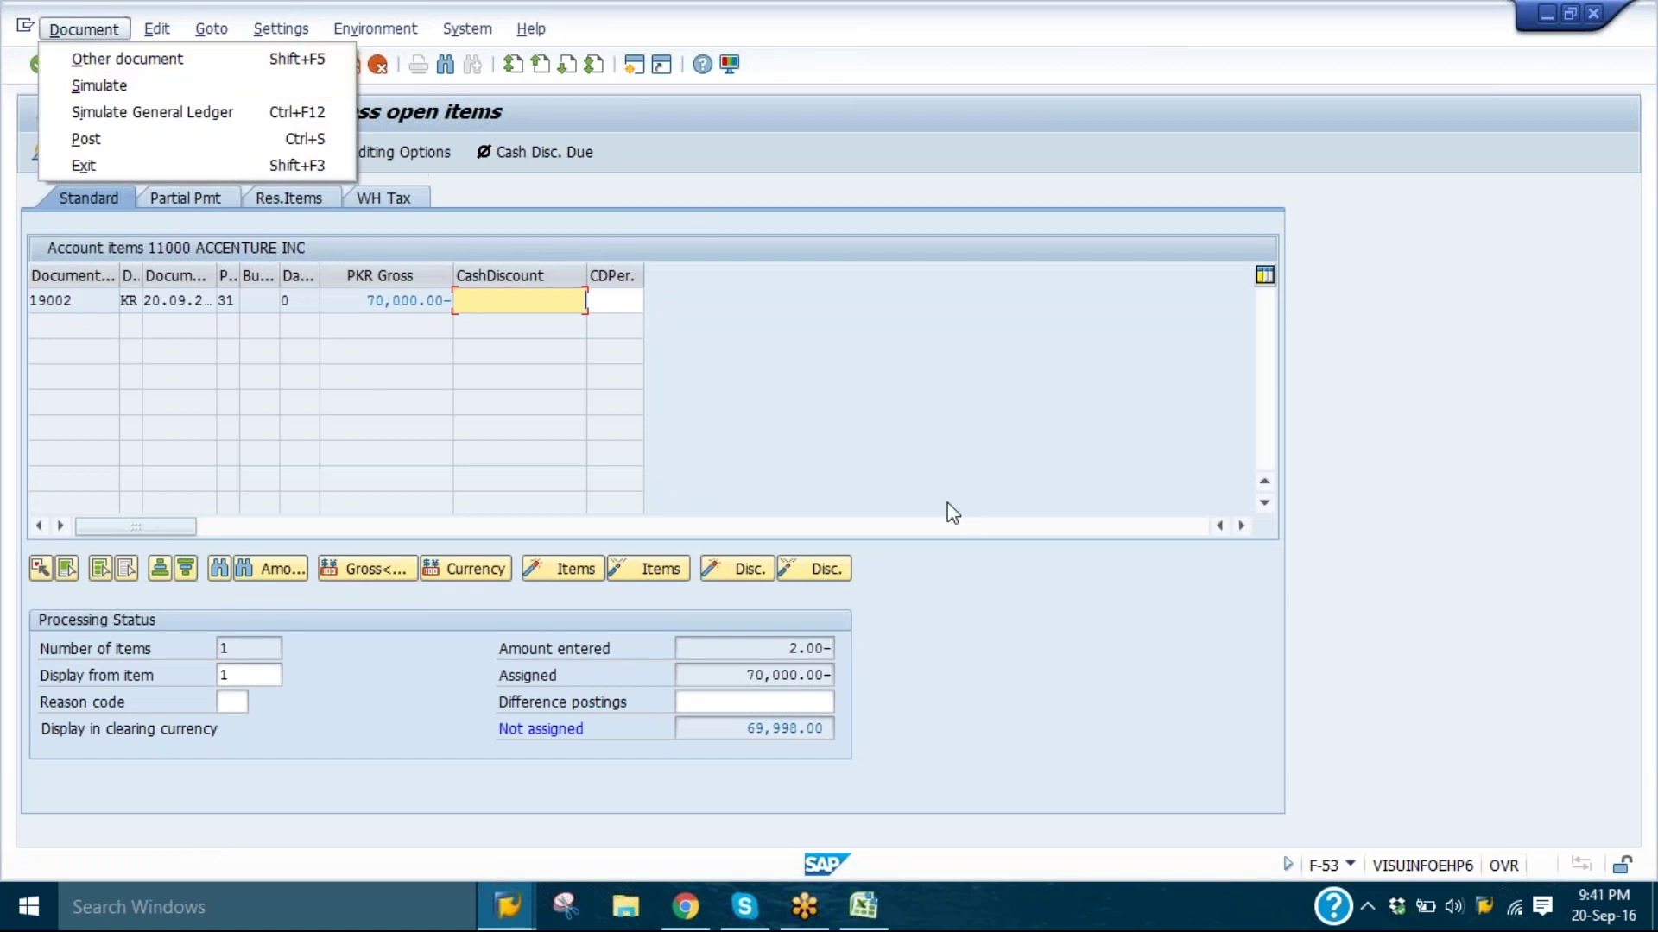
left_click(951, 476)
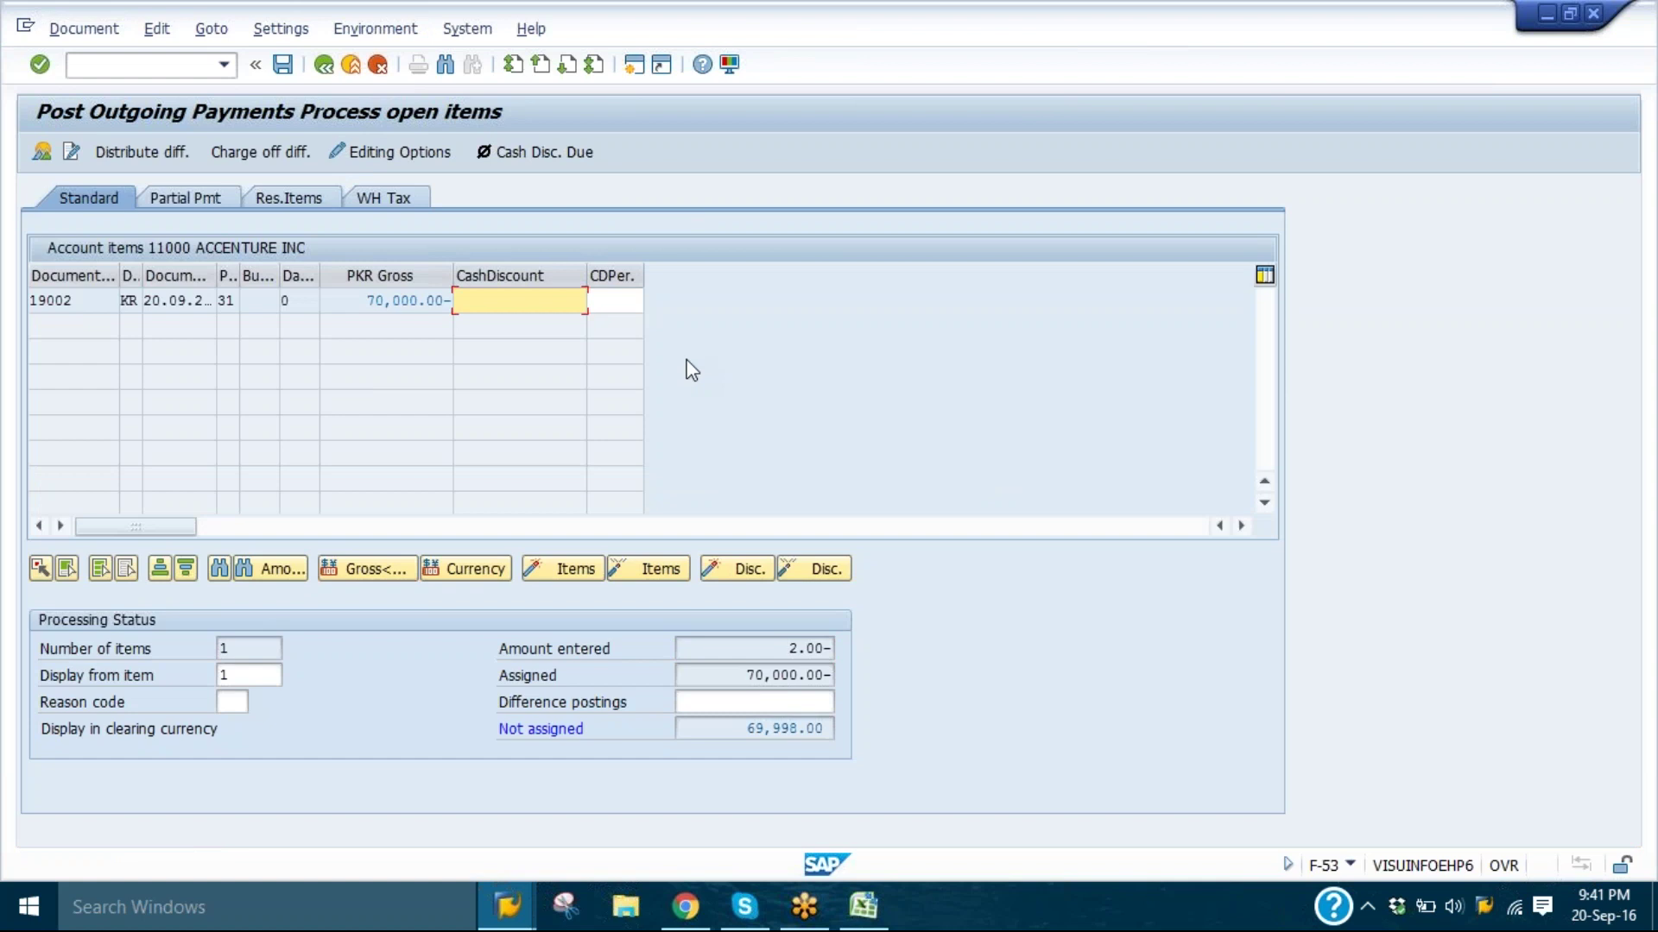
left_click(753, 648)
left_click_drag(777, 649, 831, 649)
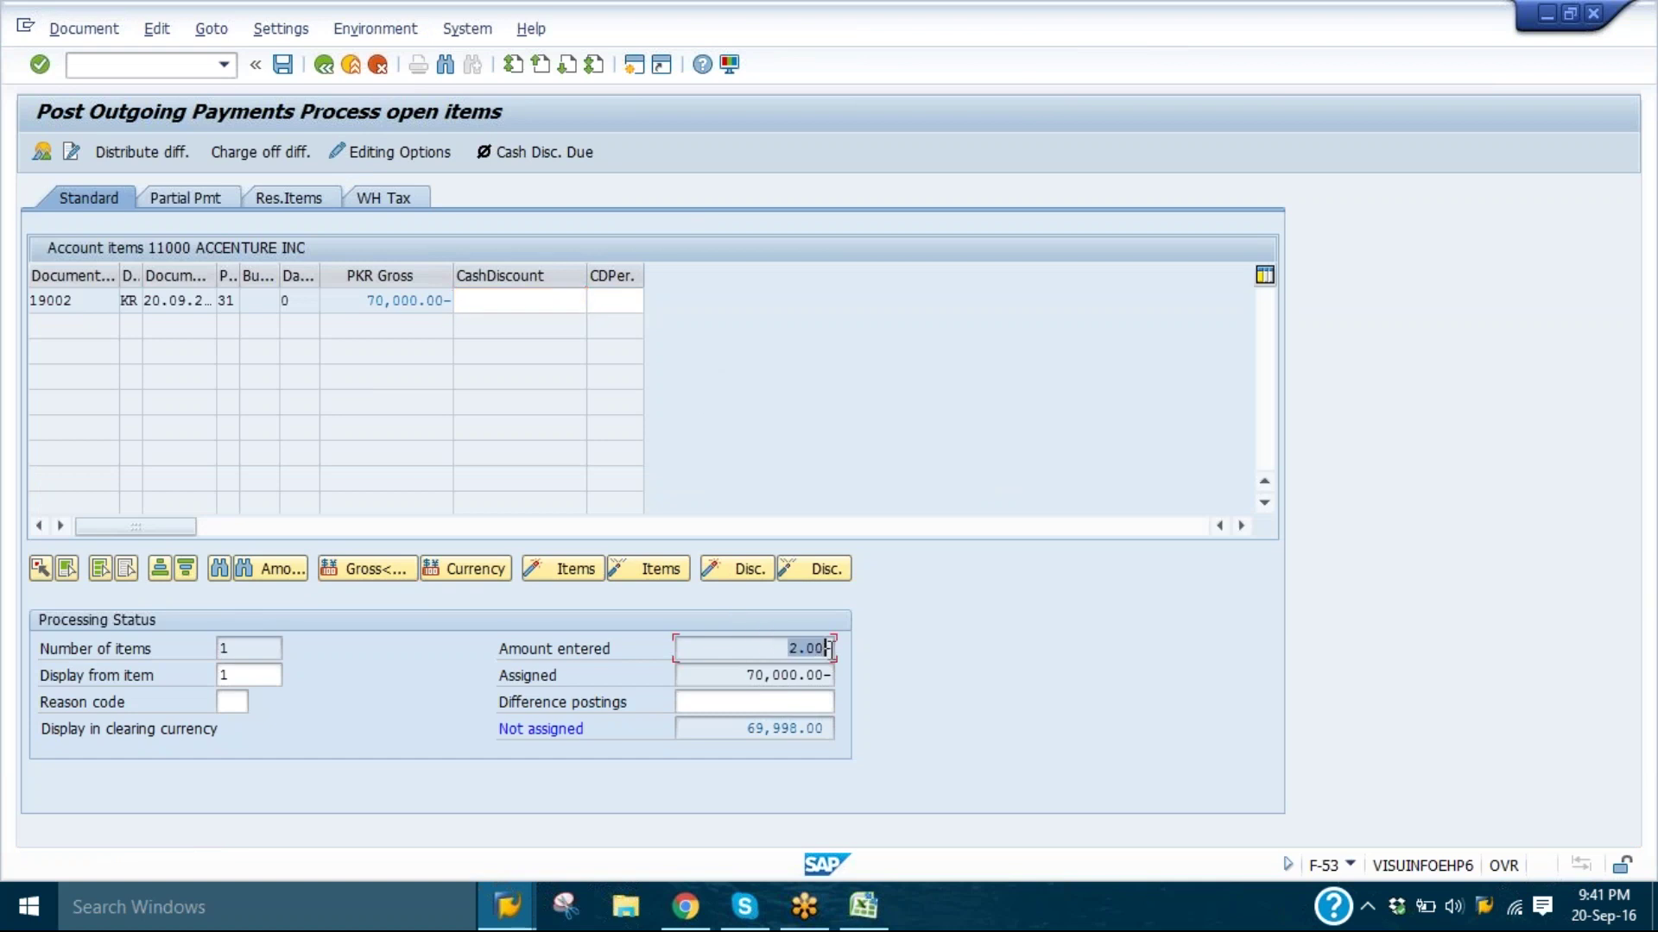
left_click(834, 649)
left_click_drag(742, 676, 856, 676)
left_click(841, 676)
left_click_drag(734, 675, 851, 674)
left_click(751, 675)
left_click(851, 674)
left_click_drag(736, 675, 834, 675)
left_click(842, 676)
left_click(834, 675)
left_click(795, 648)
left_click(748, 675)
left_click_drag(747, 675, 812, 676)
left_click(812, 675)
mouse_move(746, 727)
left_mouse_down()
mouse_move(833, 730)
mouse_move(777, 728)
left_mouse_up()
left_click(831, 729)
- Enter 69,998.00 as the difference posting and simulate the outgoing payment to show its overview
left_click(761, 701)
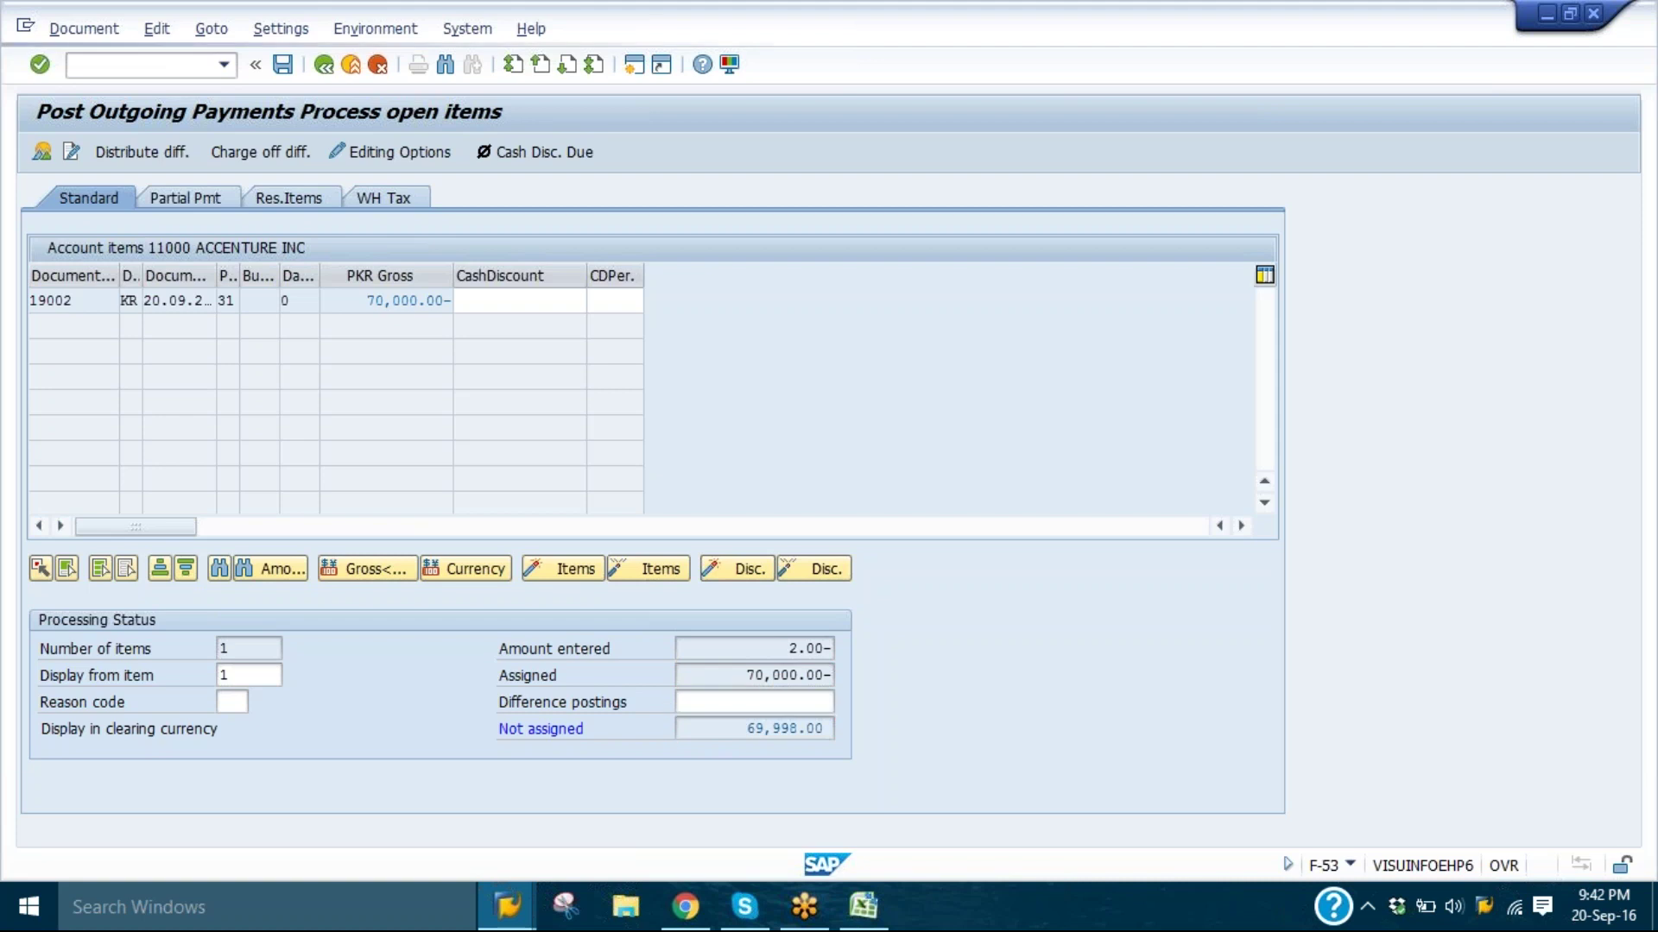
type("69,998.00")
key("Return")
mouse_move(882, 926)
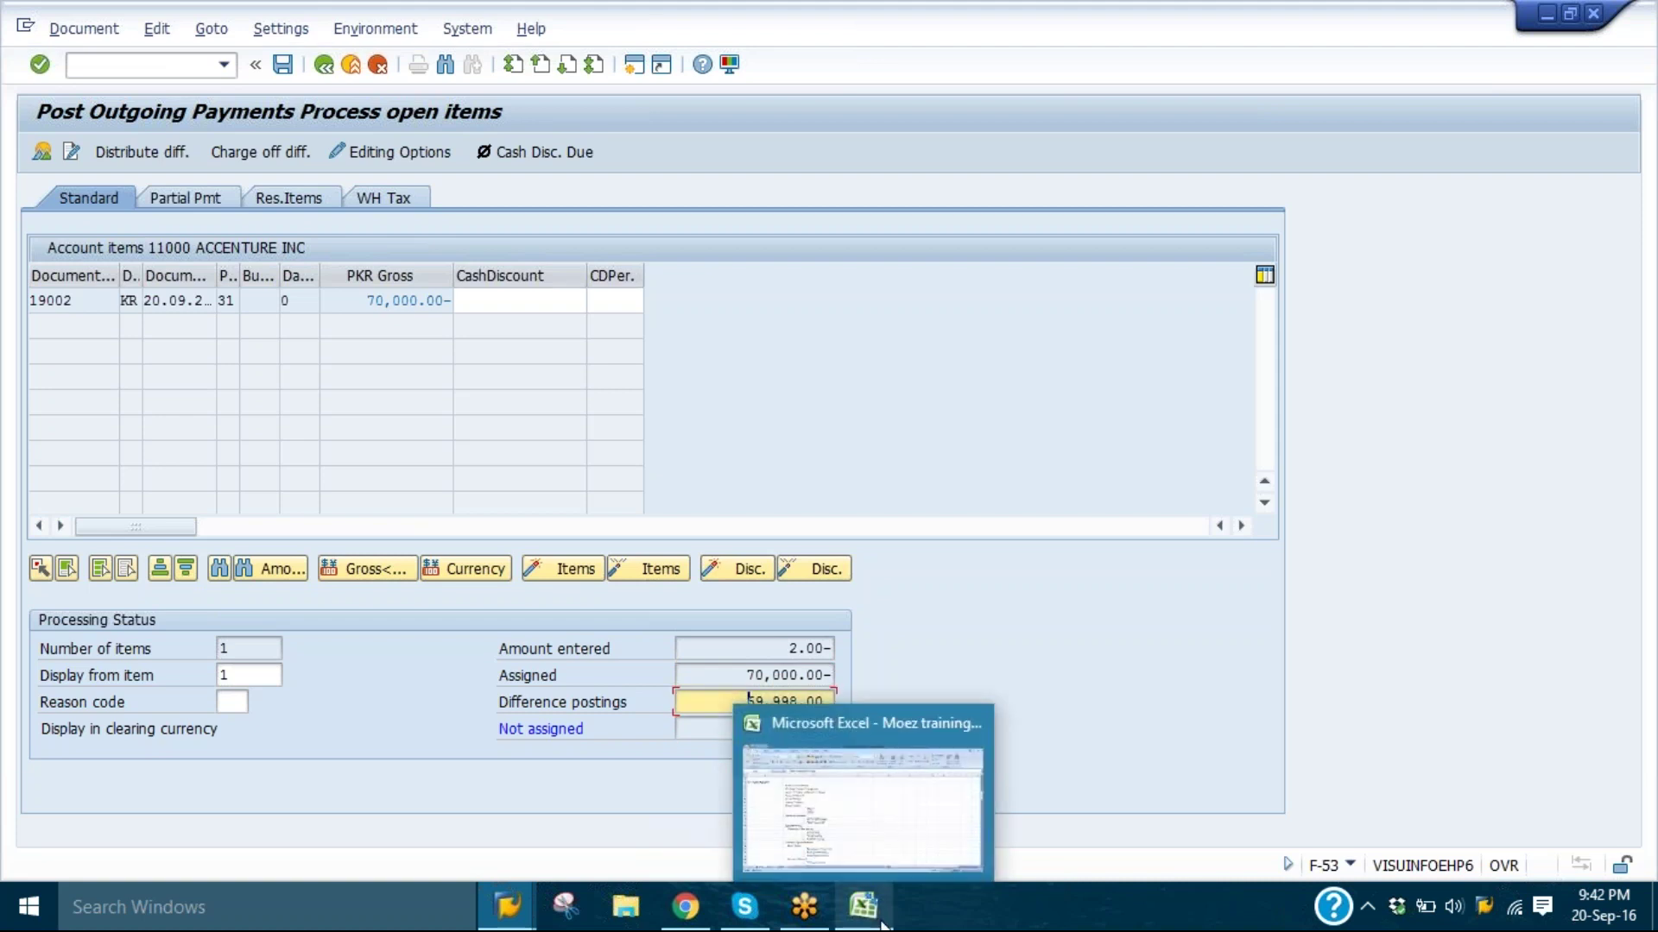
key("Tab")
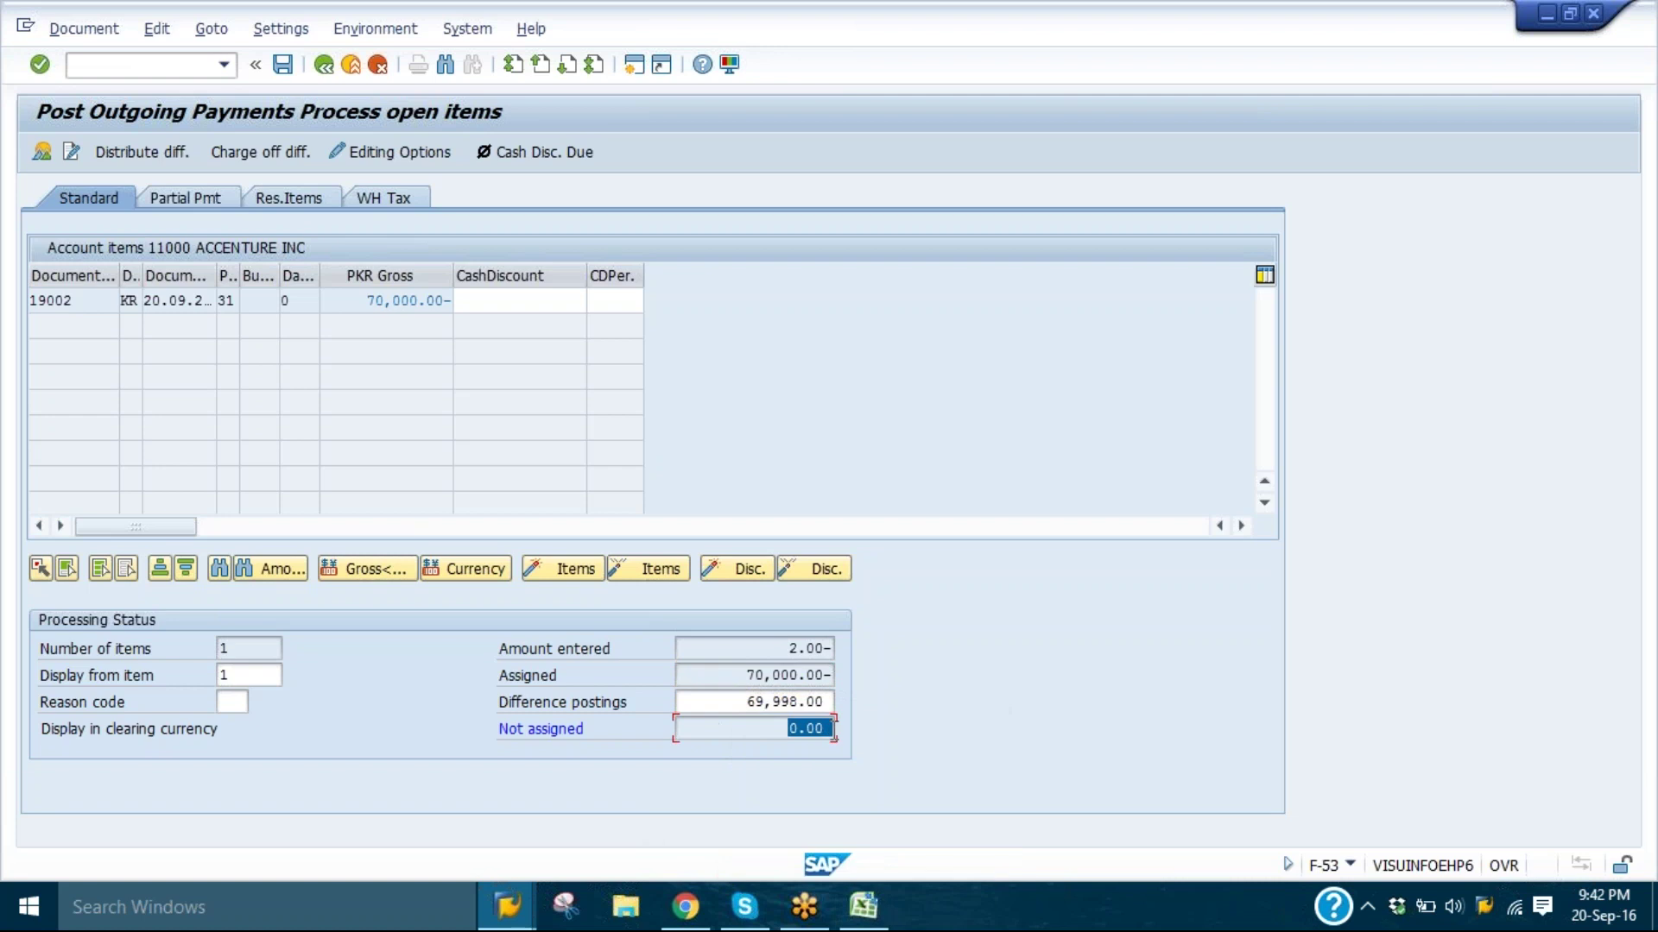
left_click(831, 729)
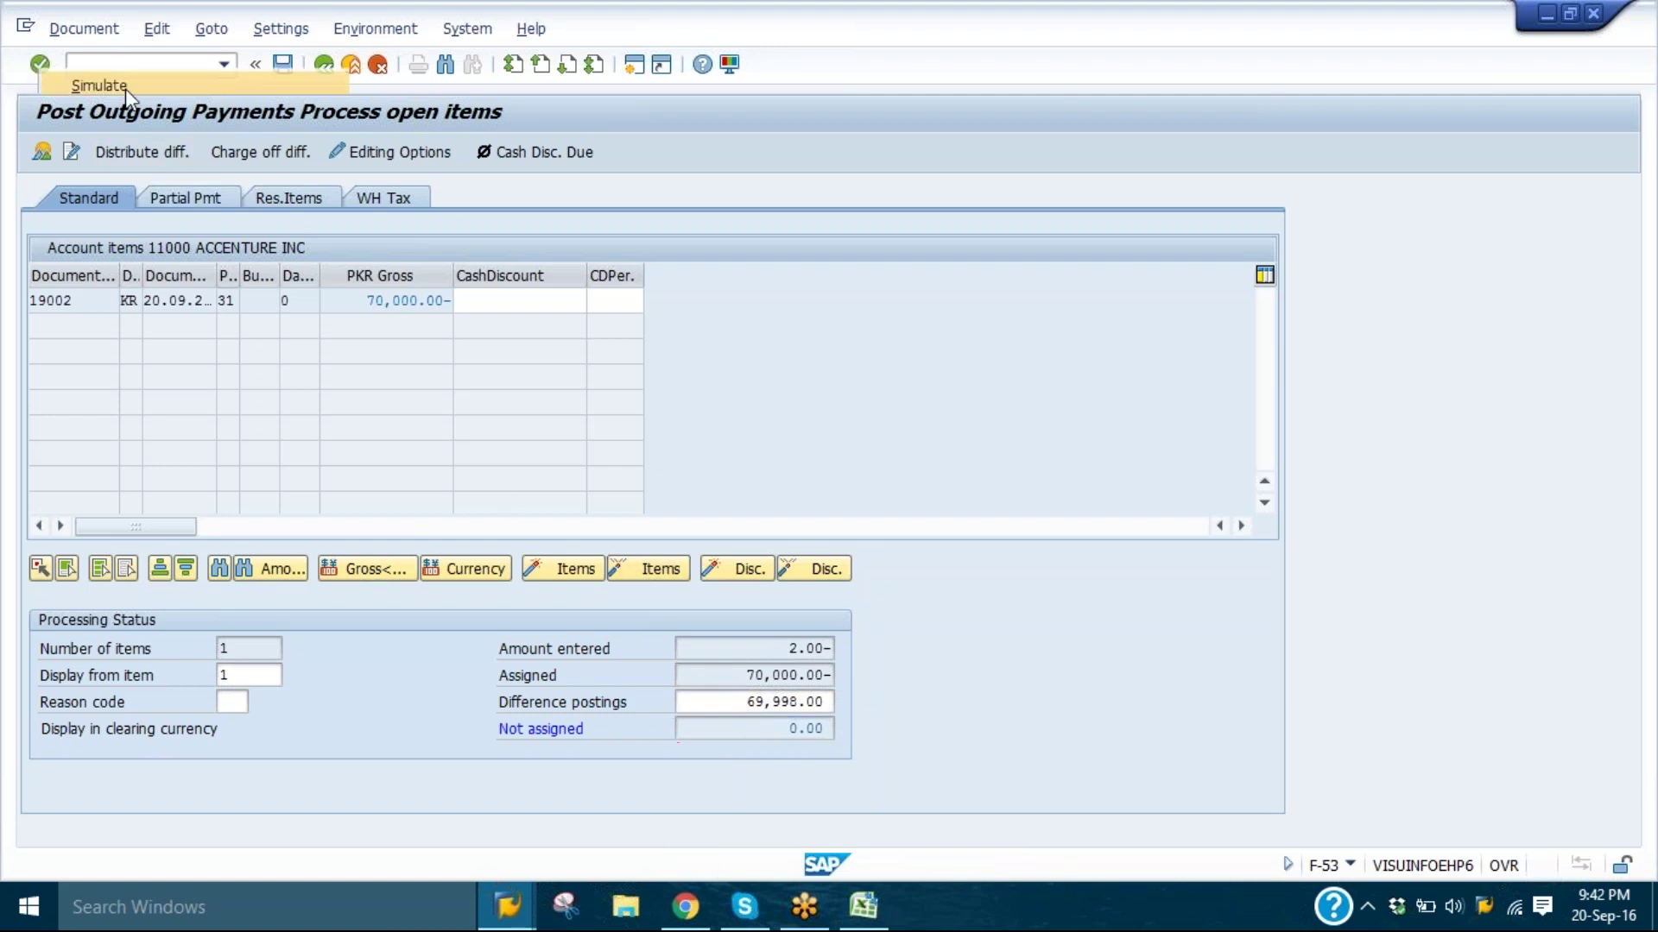
left_click(126, 89)
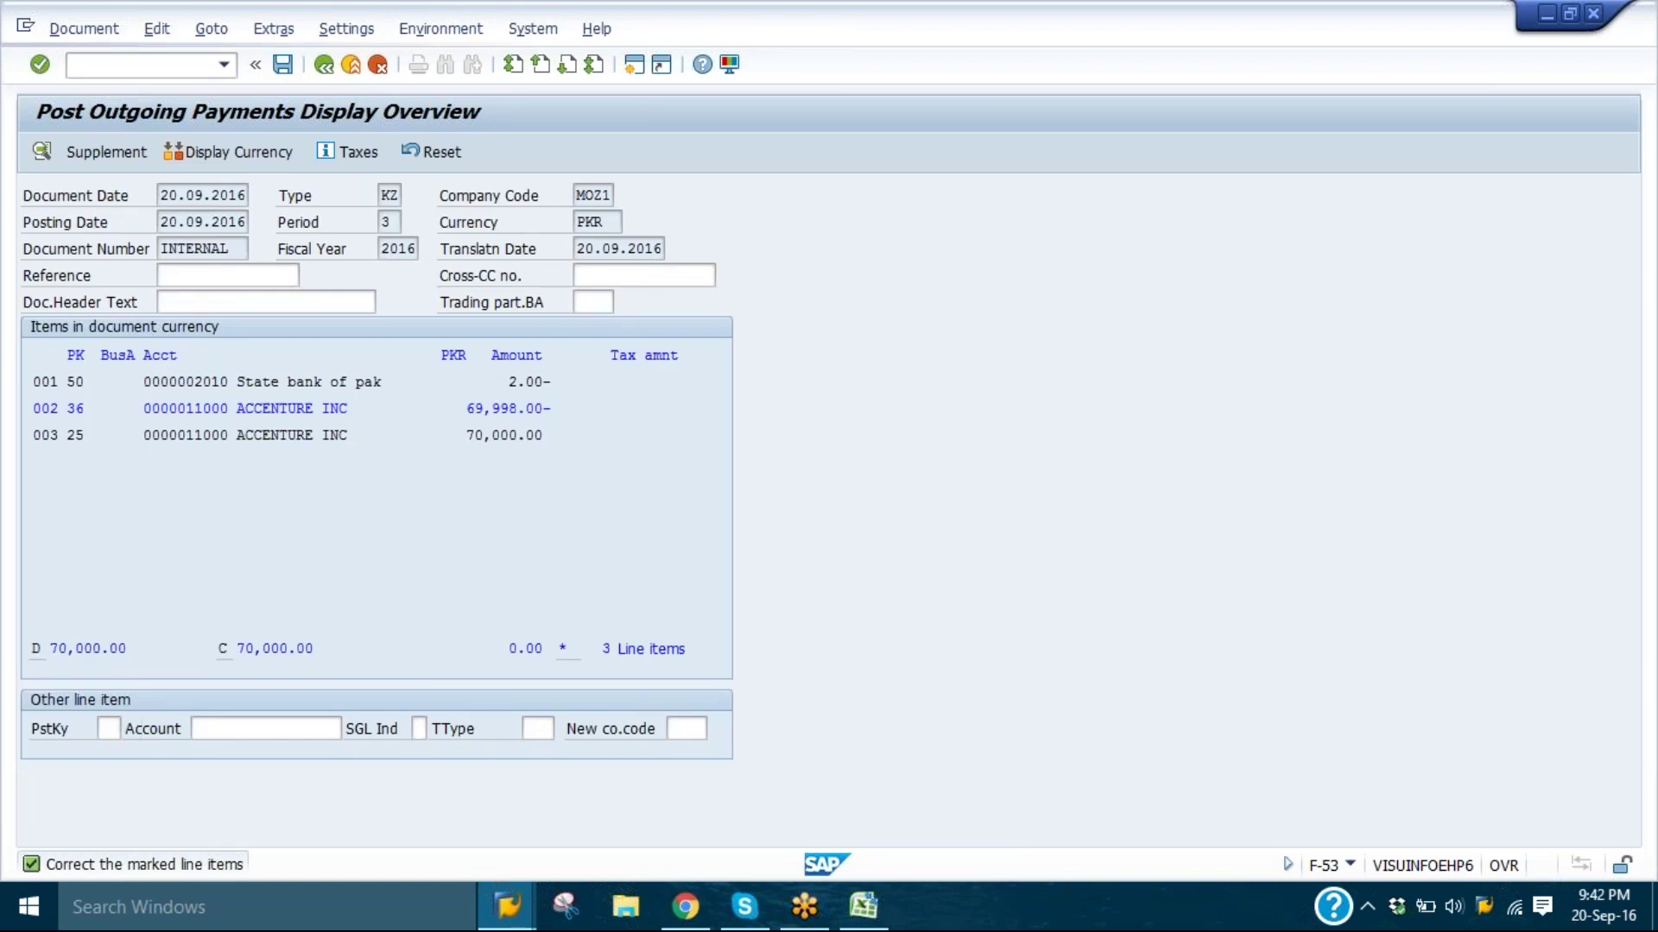
- Leave the line item corrections of the simulated payment and discard the payment document with the difference posting
key("Return")
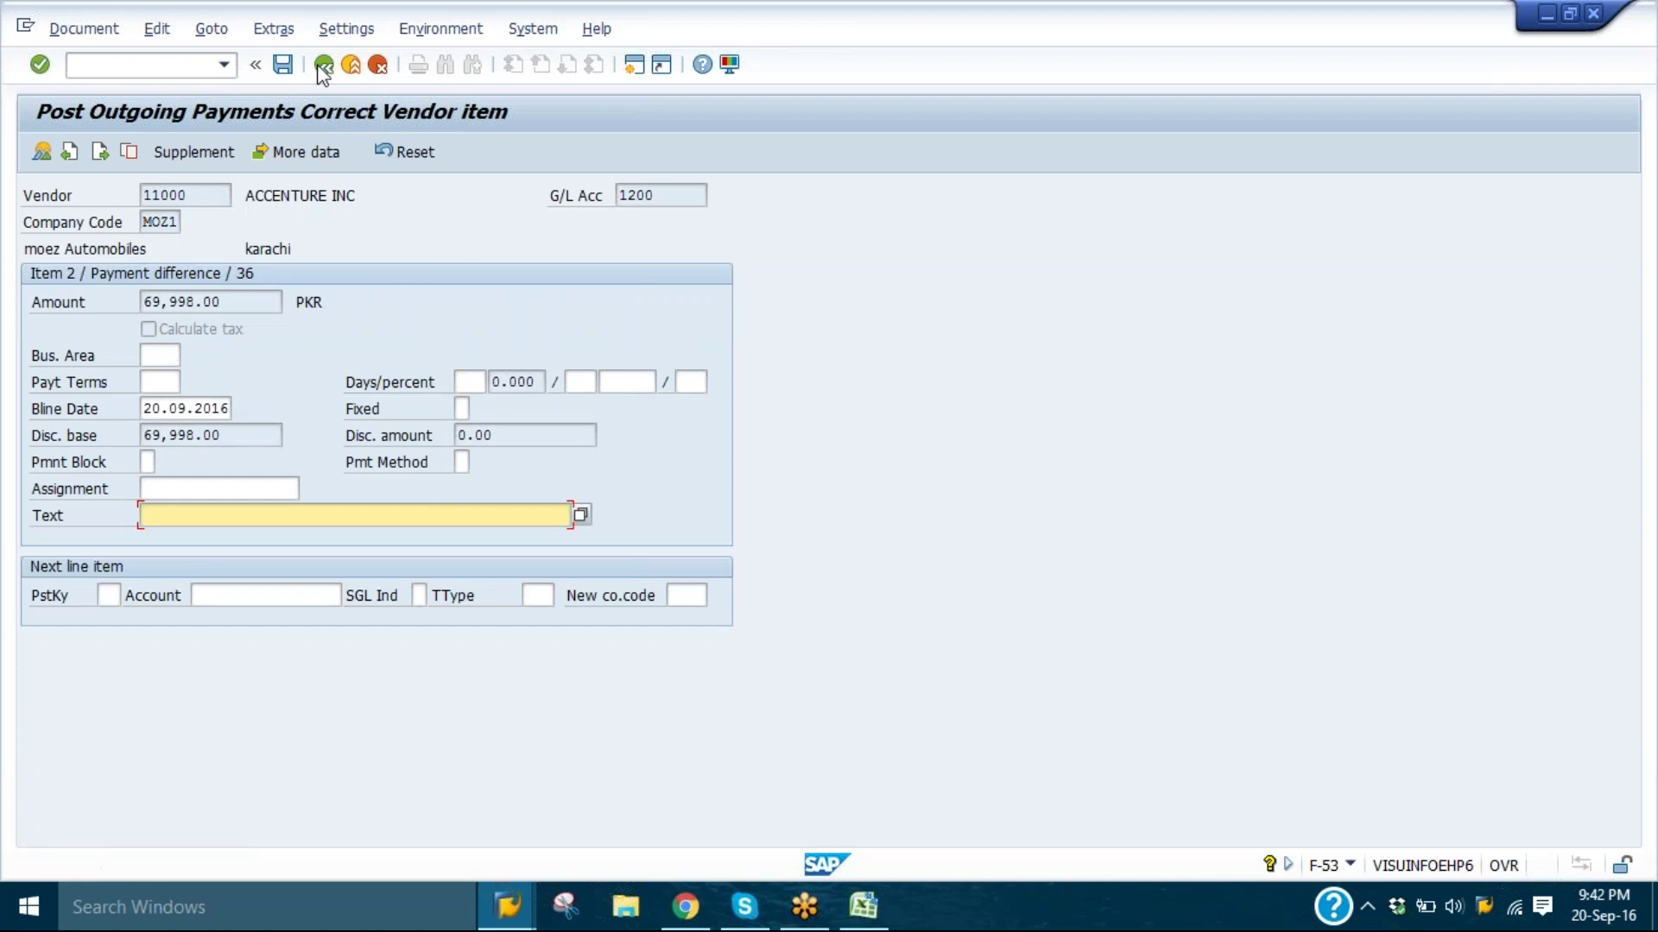
left_click(353, 66)
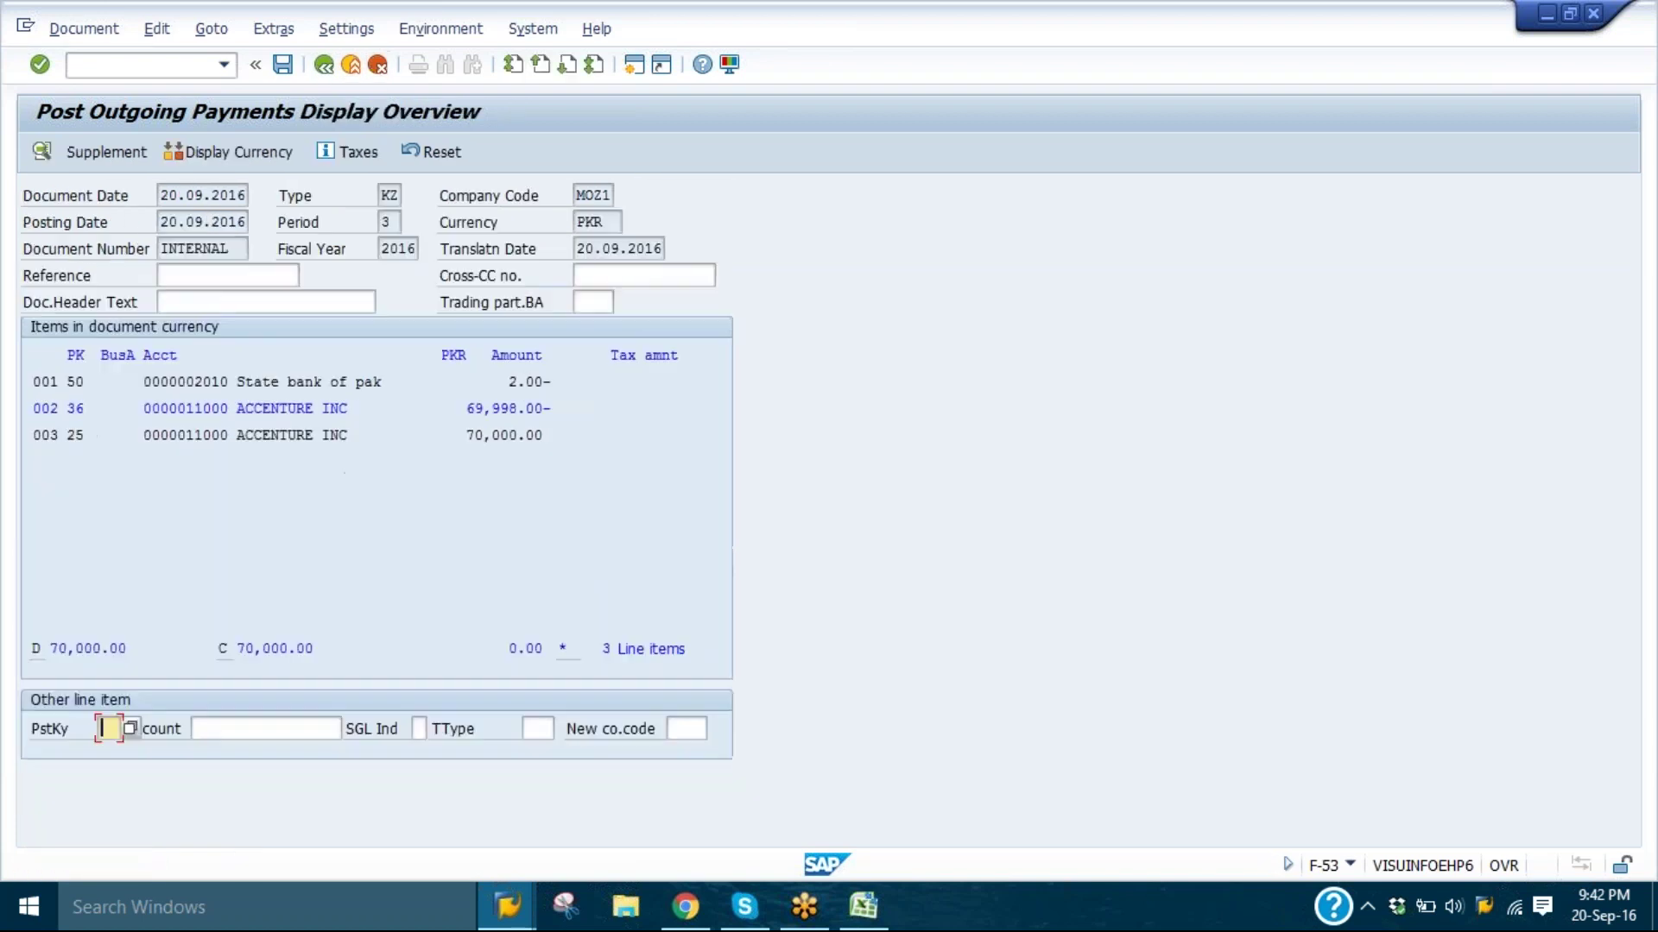
left_click(119, 157)
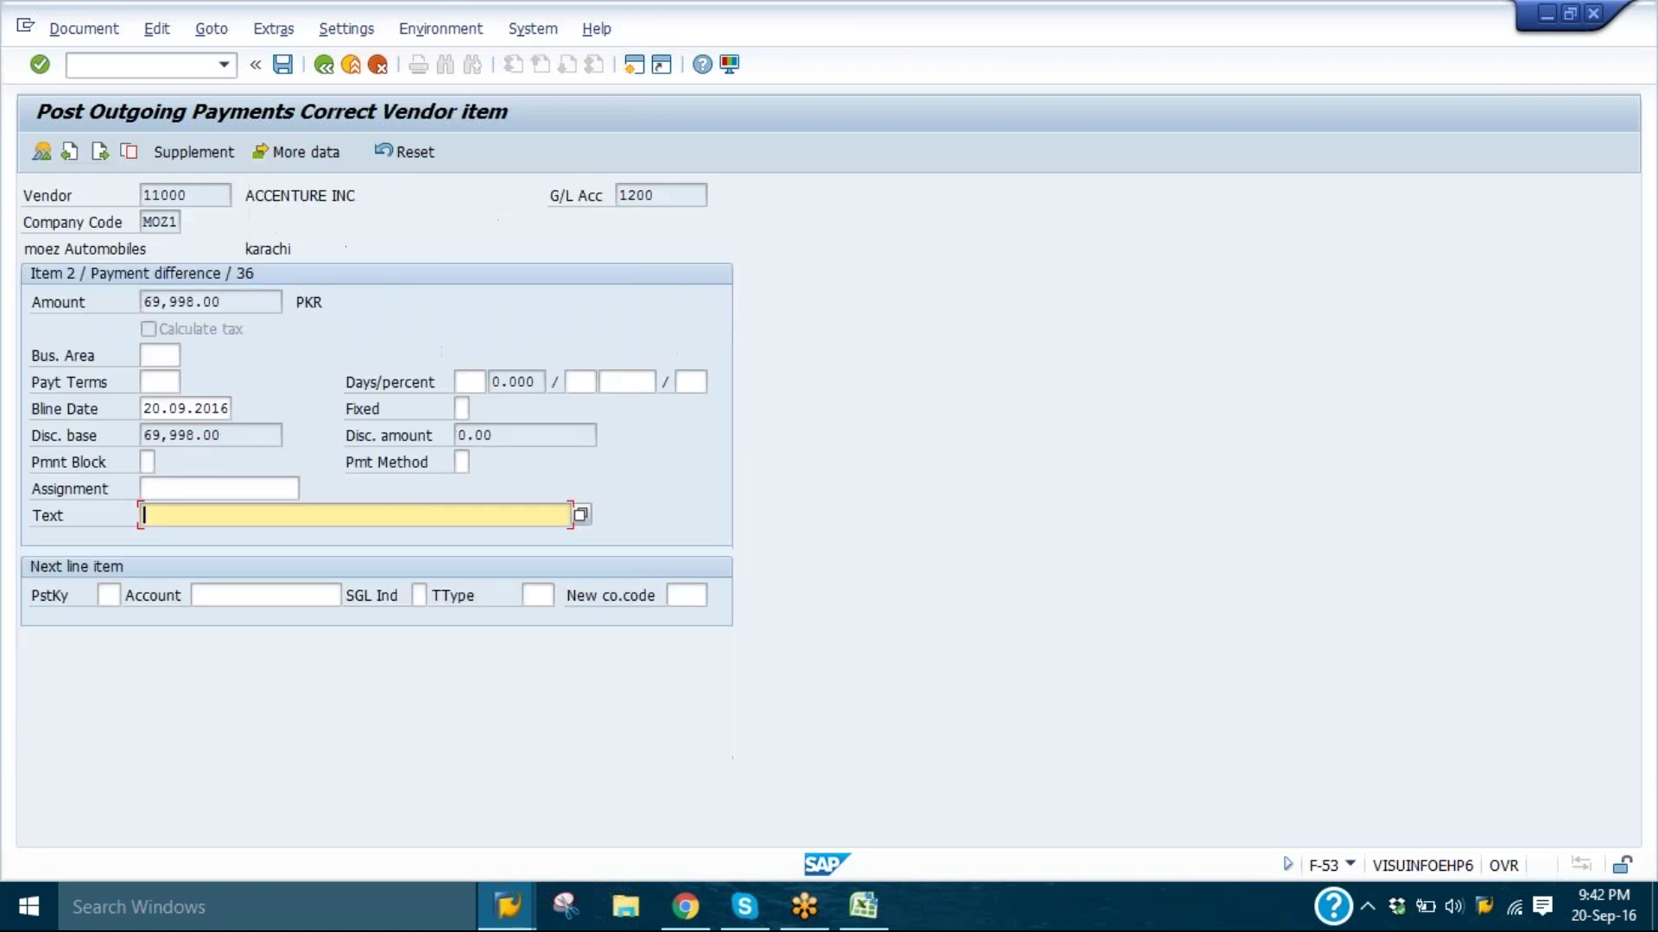
left_click(324, 64)
type("nmm")
key("Return")
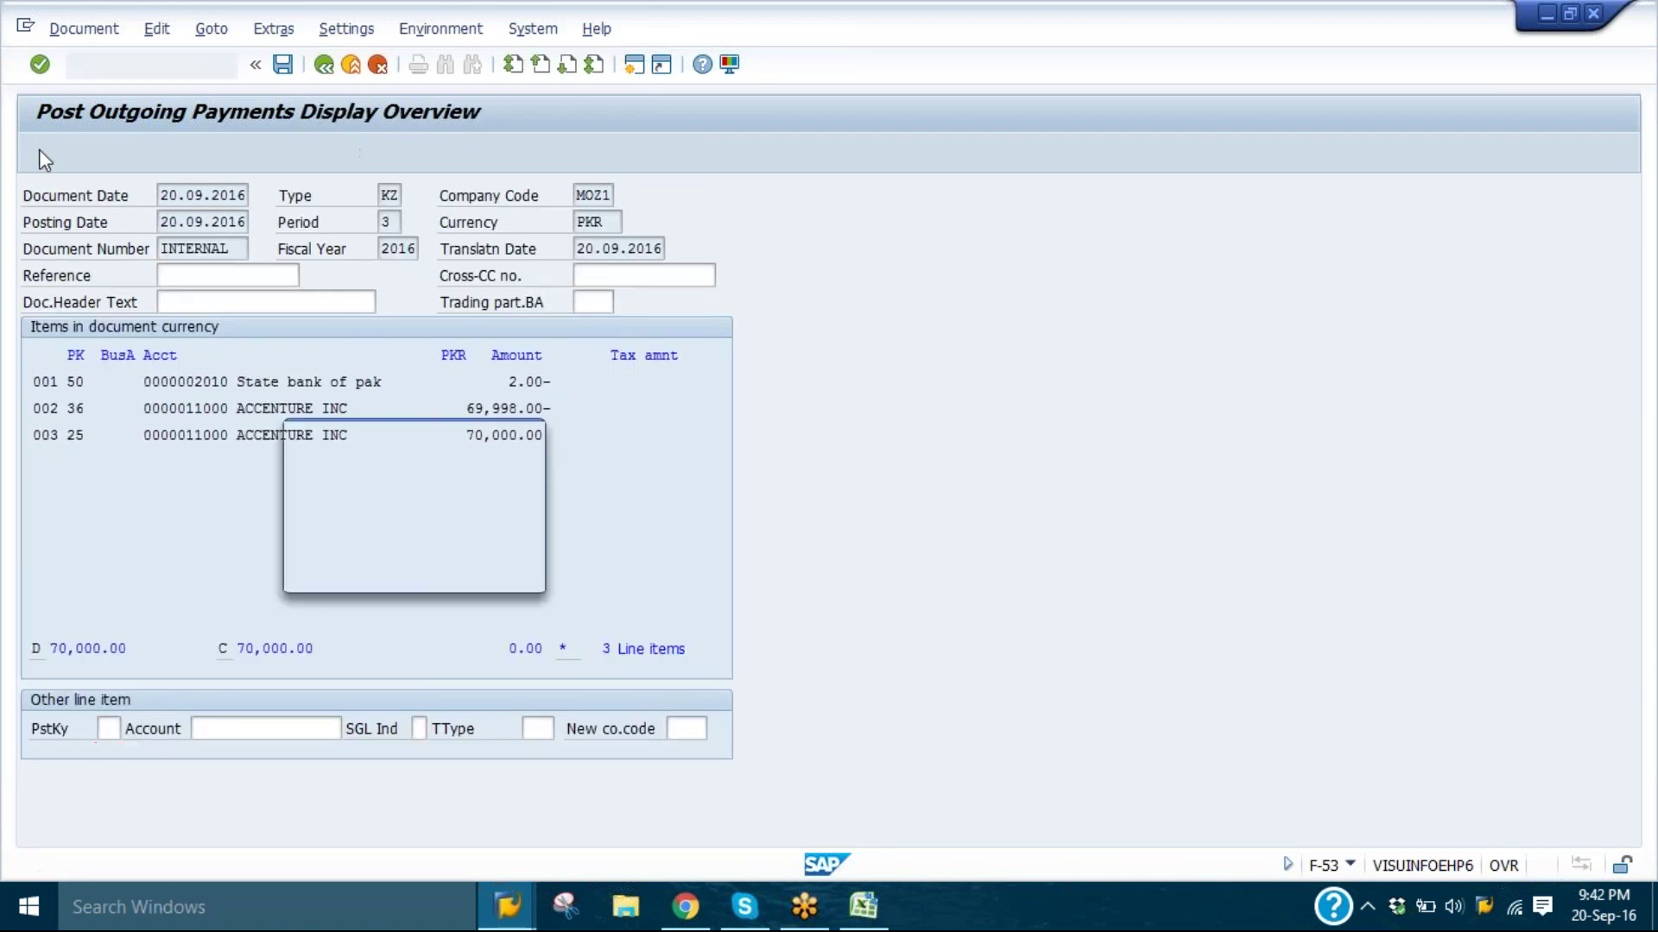
left_click(524, 572)
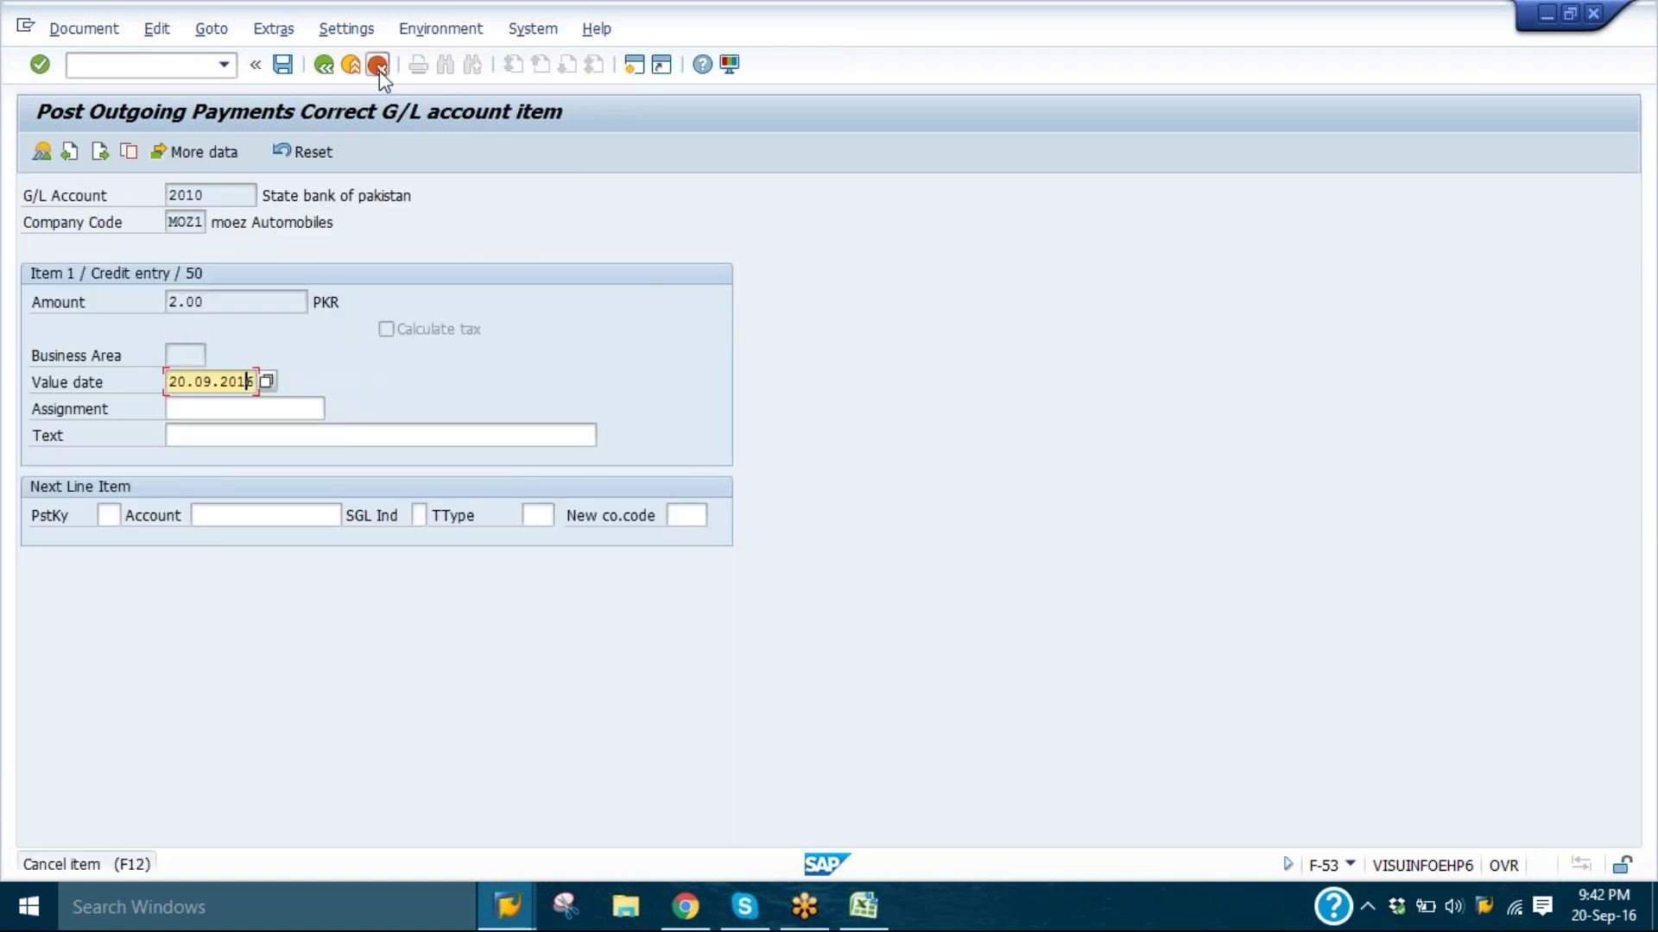
left_click(379, 66)
left_click(34, 514)
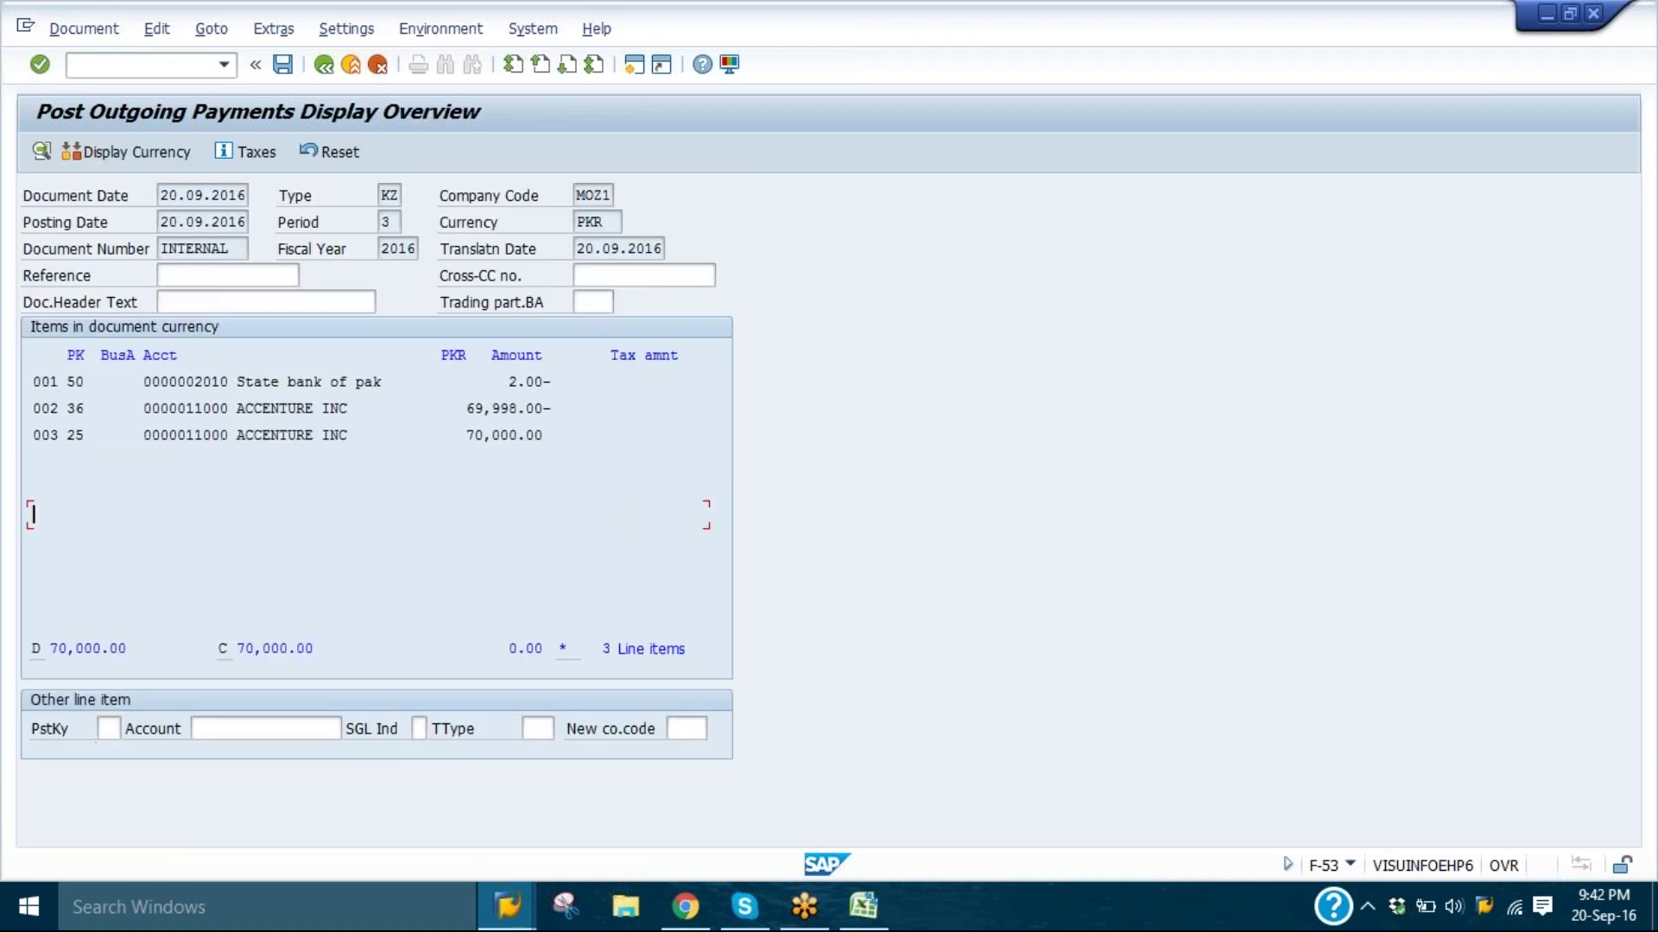
left_click(333, 60)
left_click(349, 494)
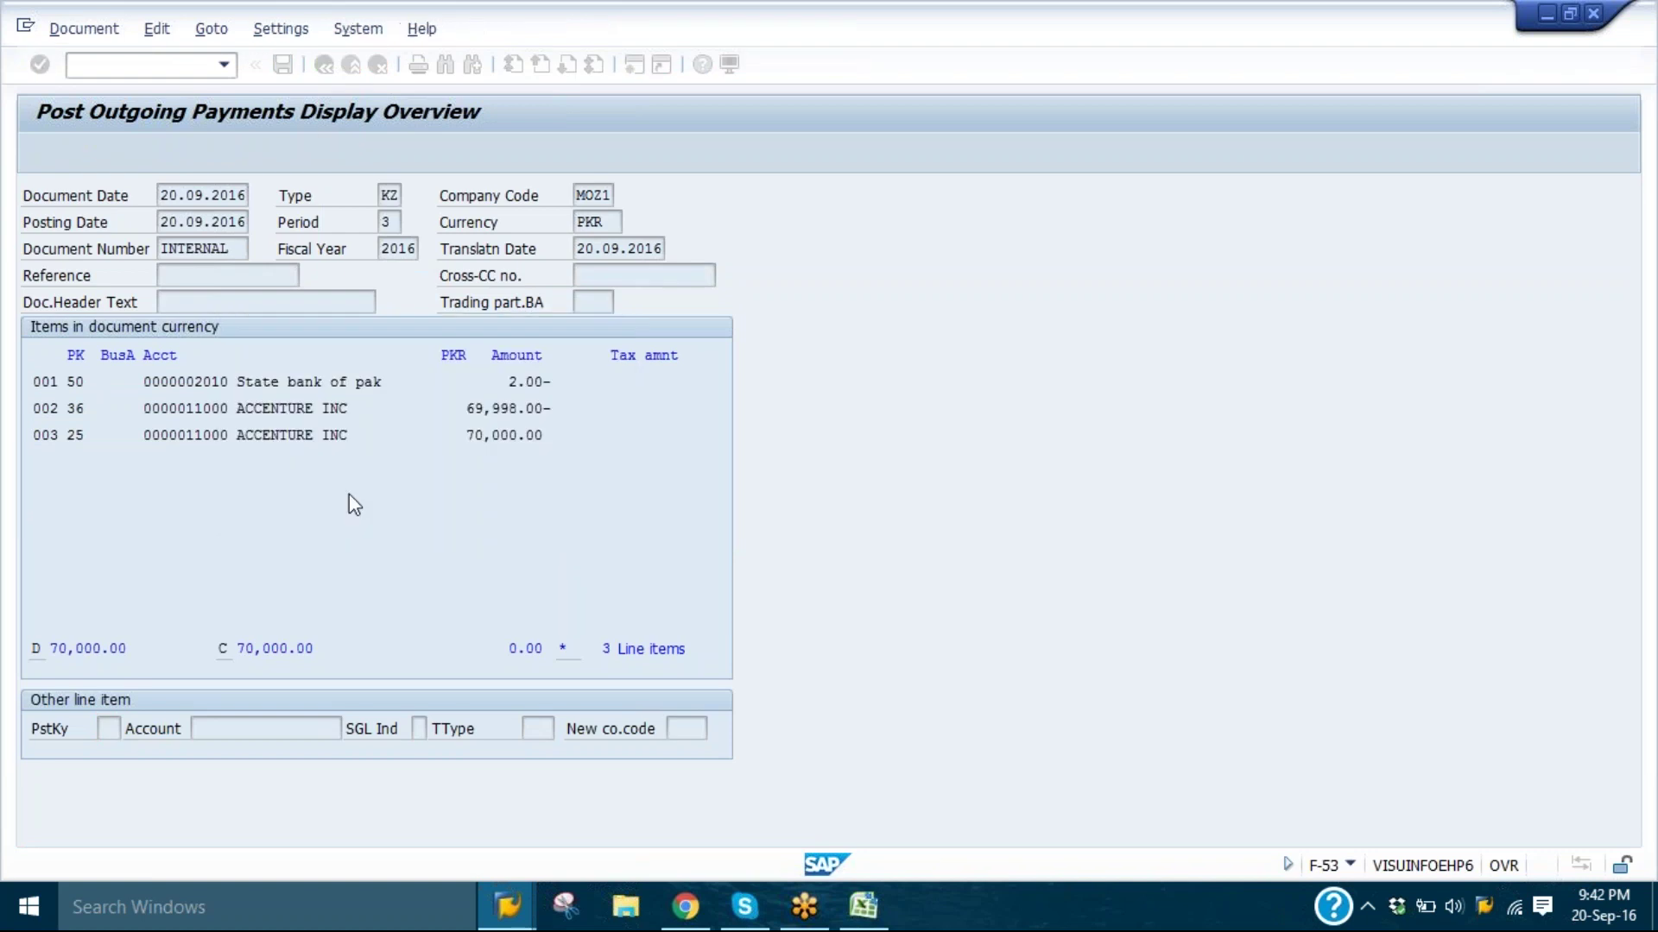
- Fill in the outgoing payment header with document date 20.09.2016 and the State bank of pakistan G/L account as bank account
key("Down")
key("Return")
left_click(211, 249)
left_click(259, 302)
key("Tab")
key("Tab")
key("Down")
key("Return")
- Set the payment amount to 60000 in the bank data
left_click(235, 408)
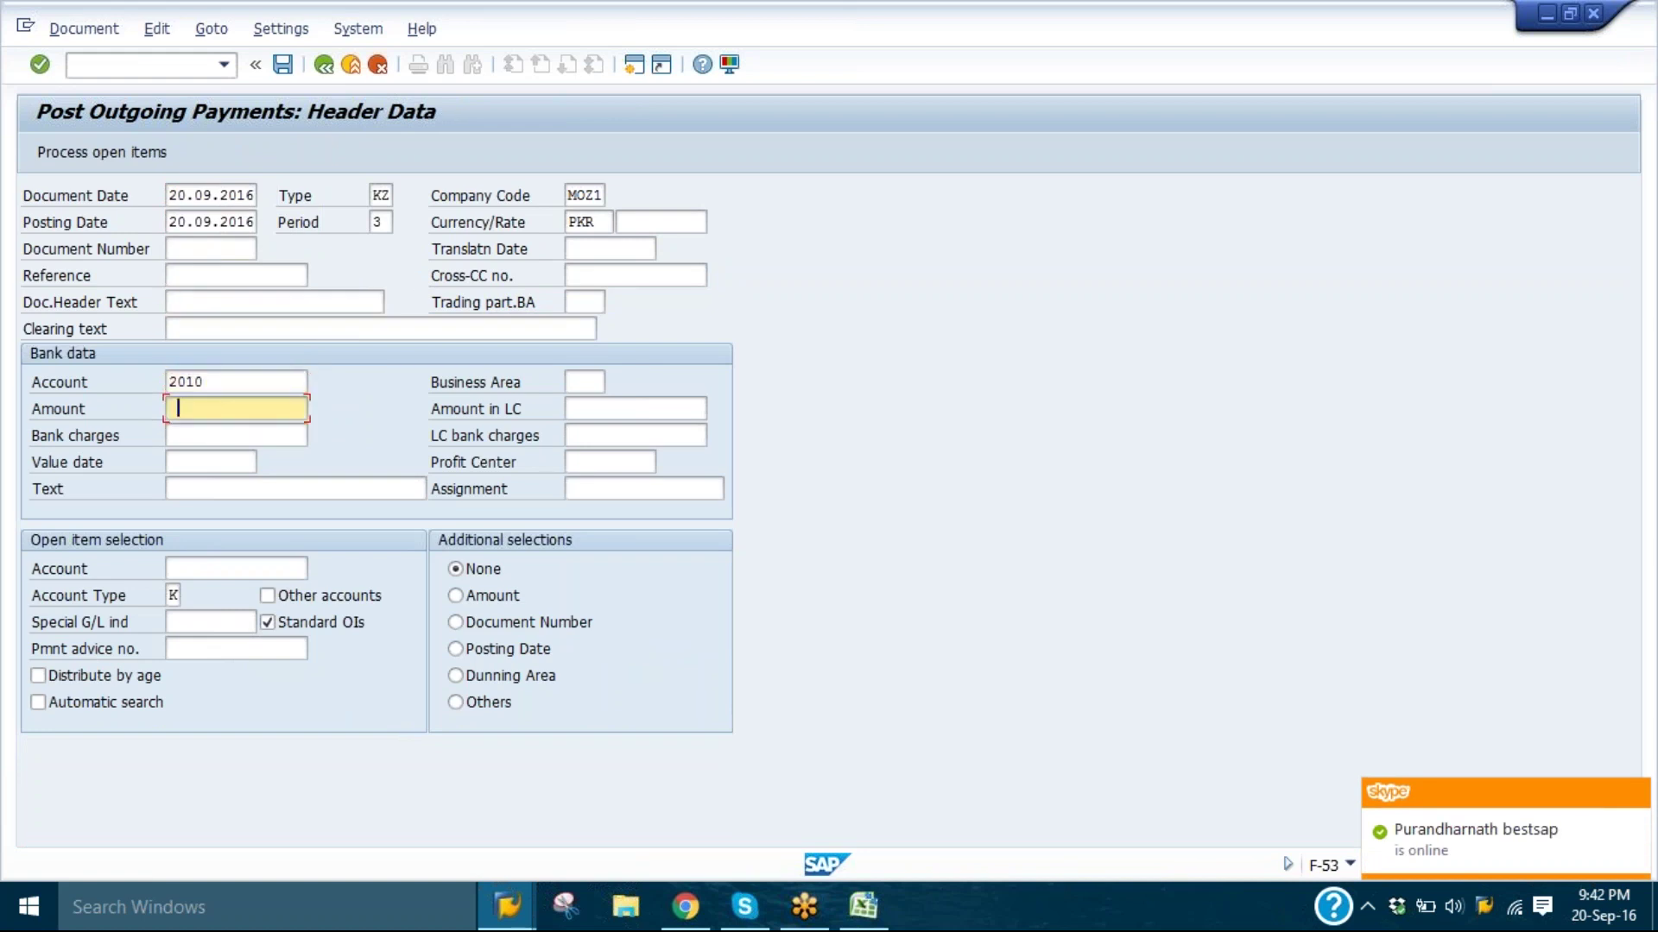
key("Down")
key("Down")
key("Down")
key("Down")
key("Down")
key("Down")
key("Return")
key("Tab")
key("Tab")
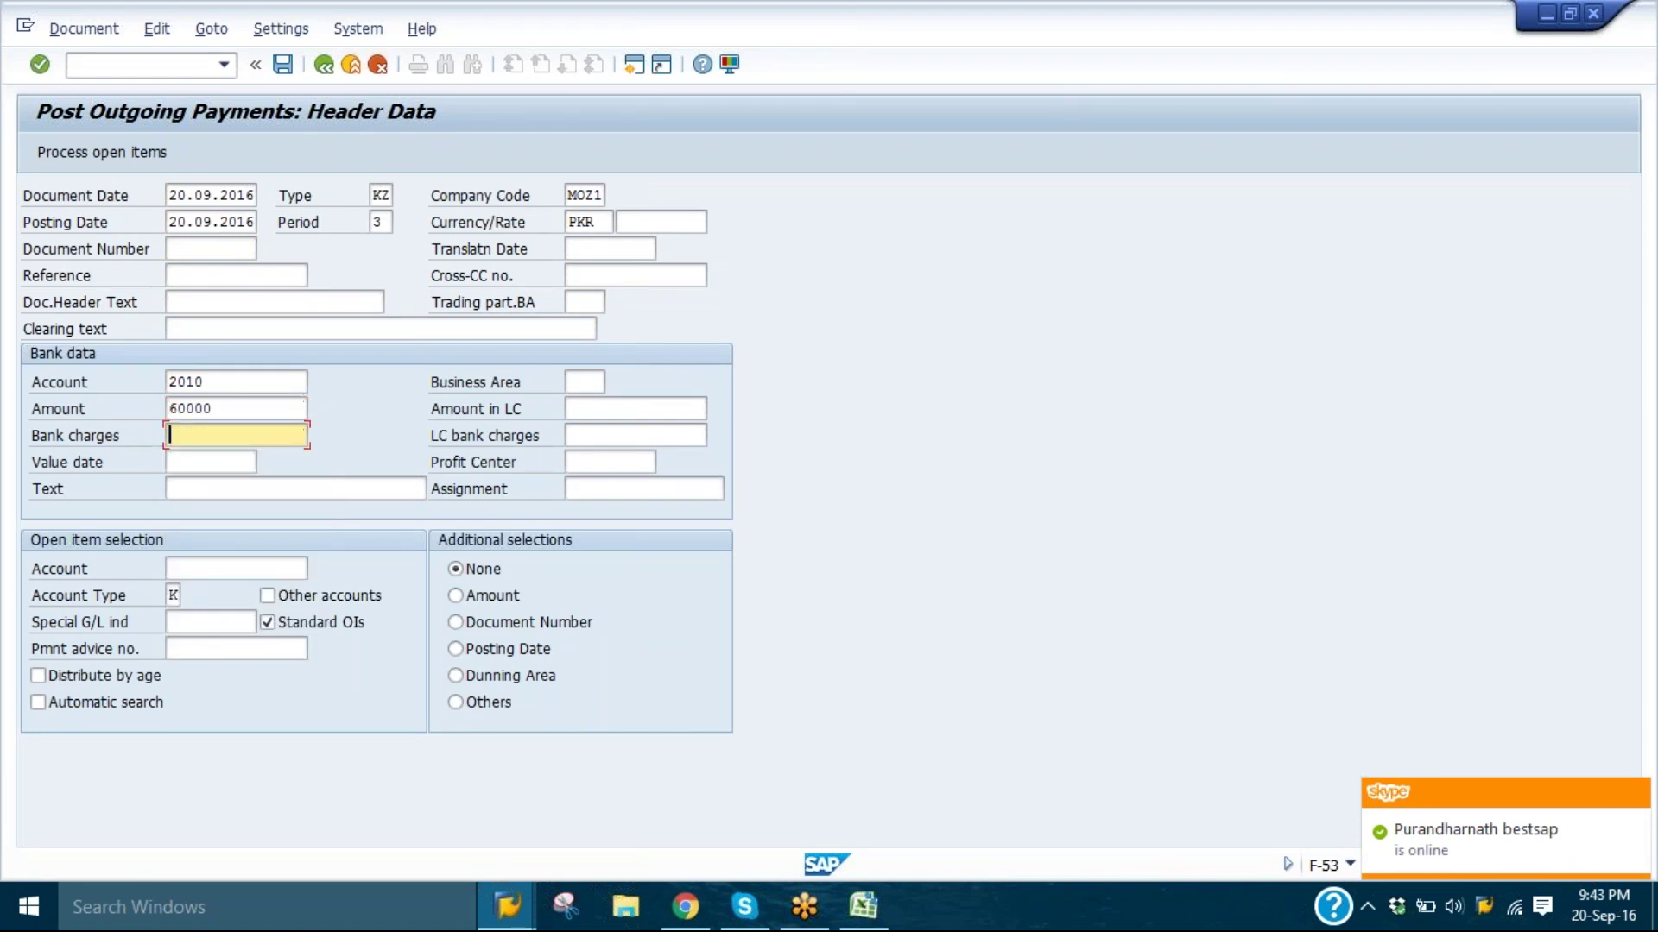
- Select vendor Accenture Inc as the open item account, set the value date to 20.09.2016 and process the open items
left_click(235, 568)
type("1")
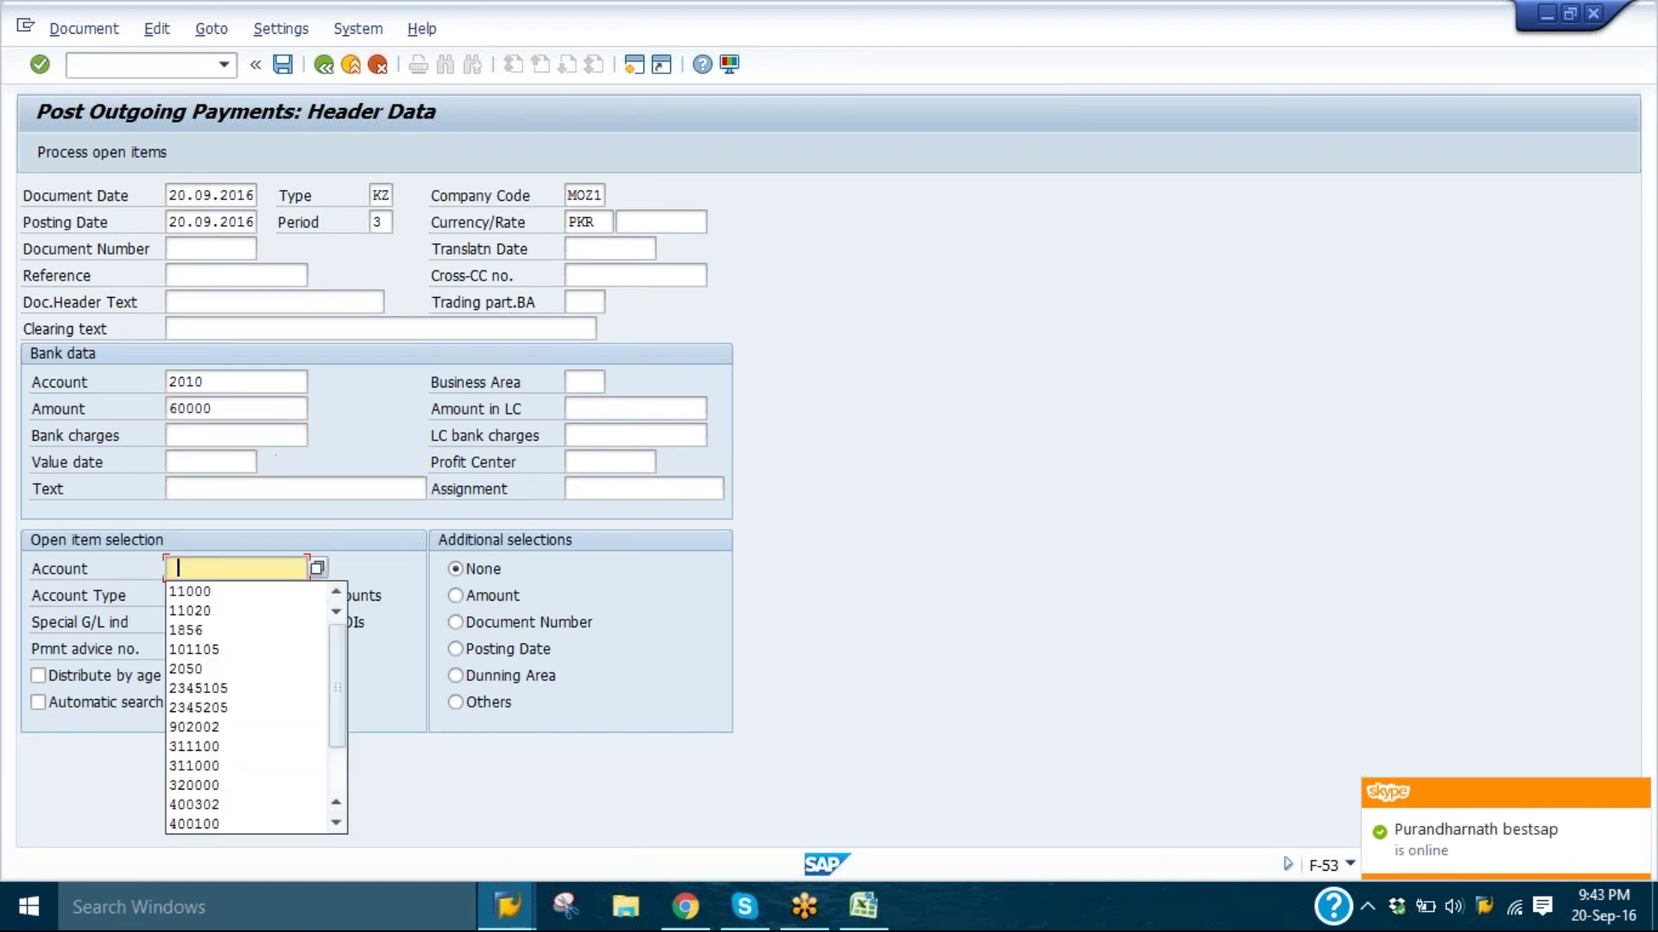
key("Down")
key("Return")
key("Return")
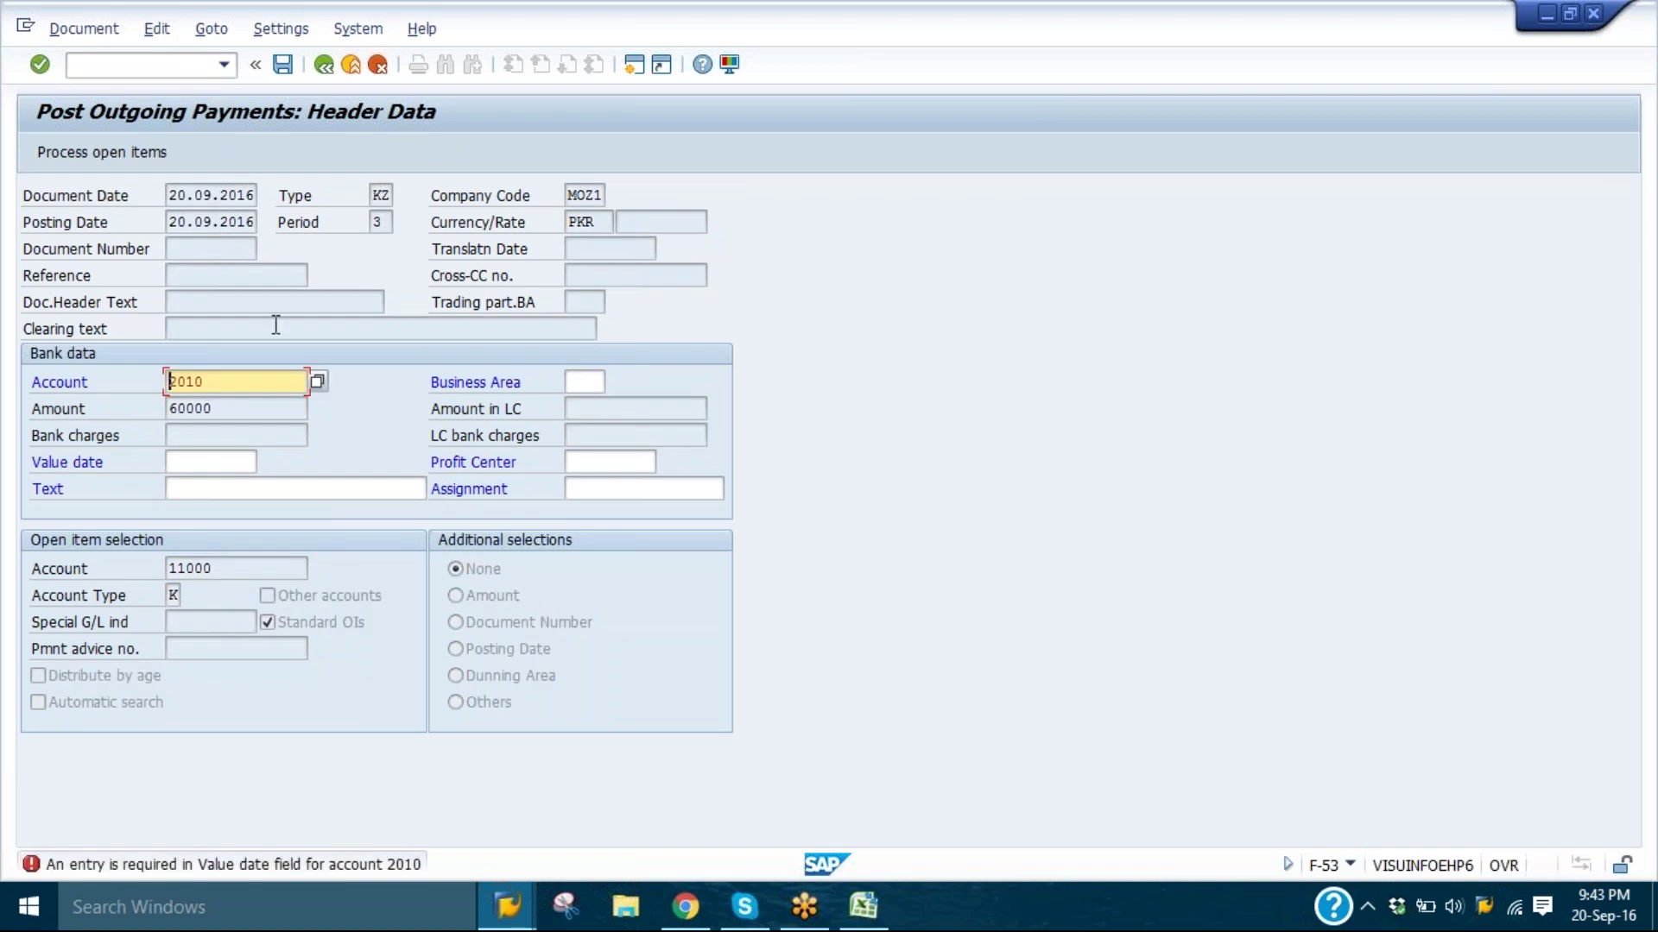
left_click(200, 451)
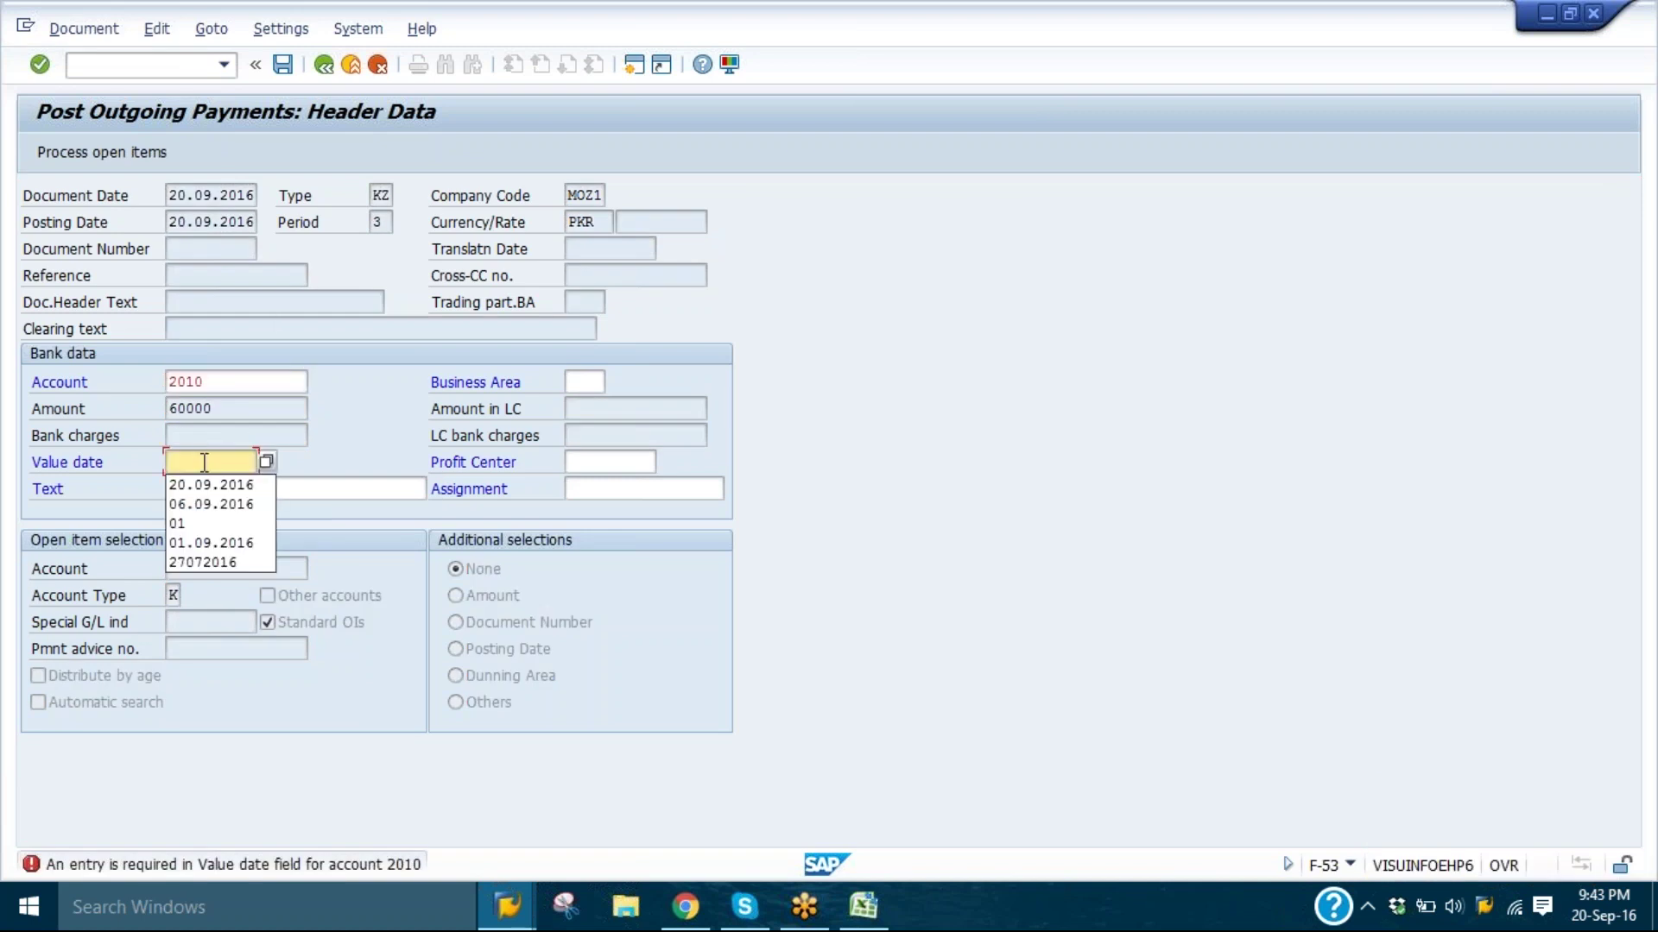
left_click(207, 481)
key("Return")
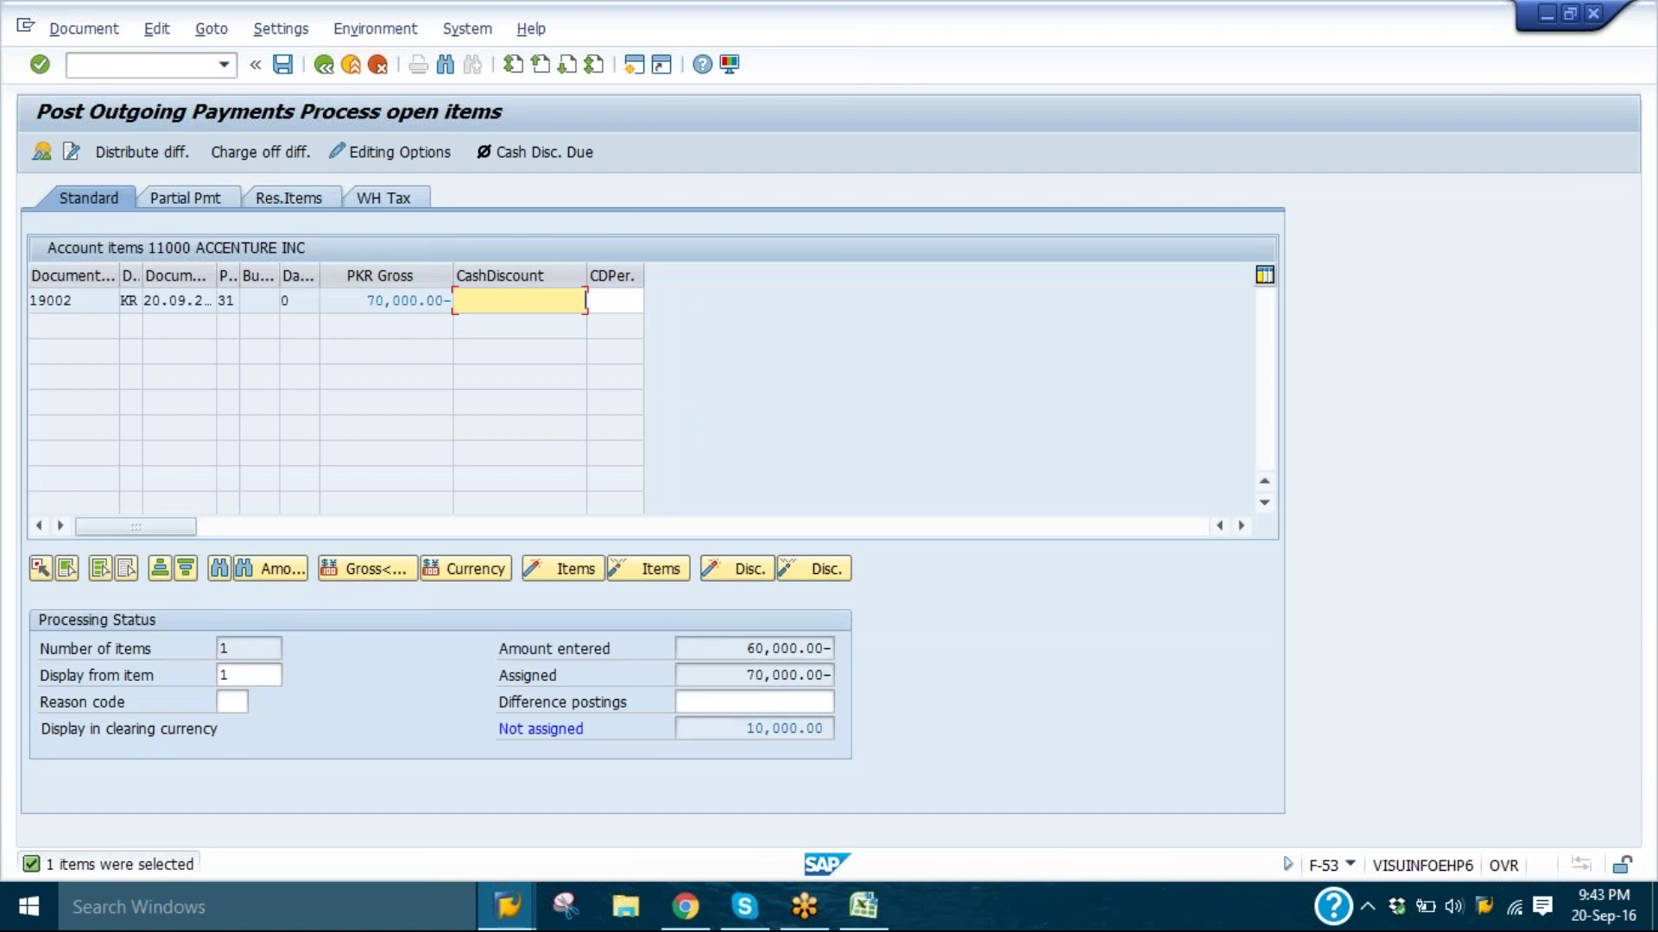
- Try 10,000.00 as the difference posting for the payment and clear the entry again
left_click(742, 704)
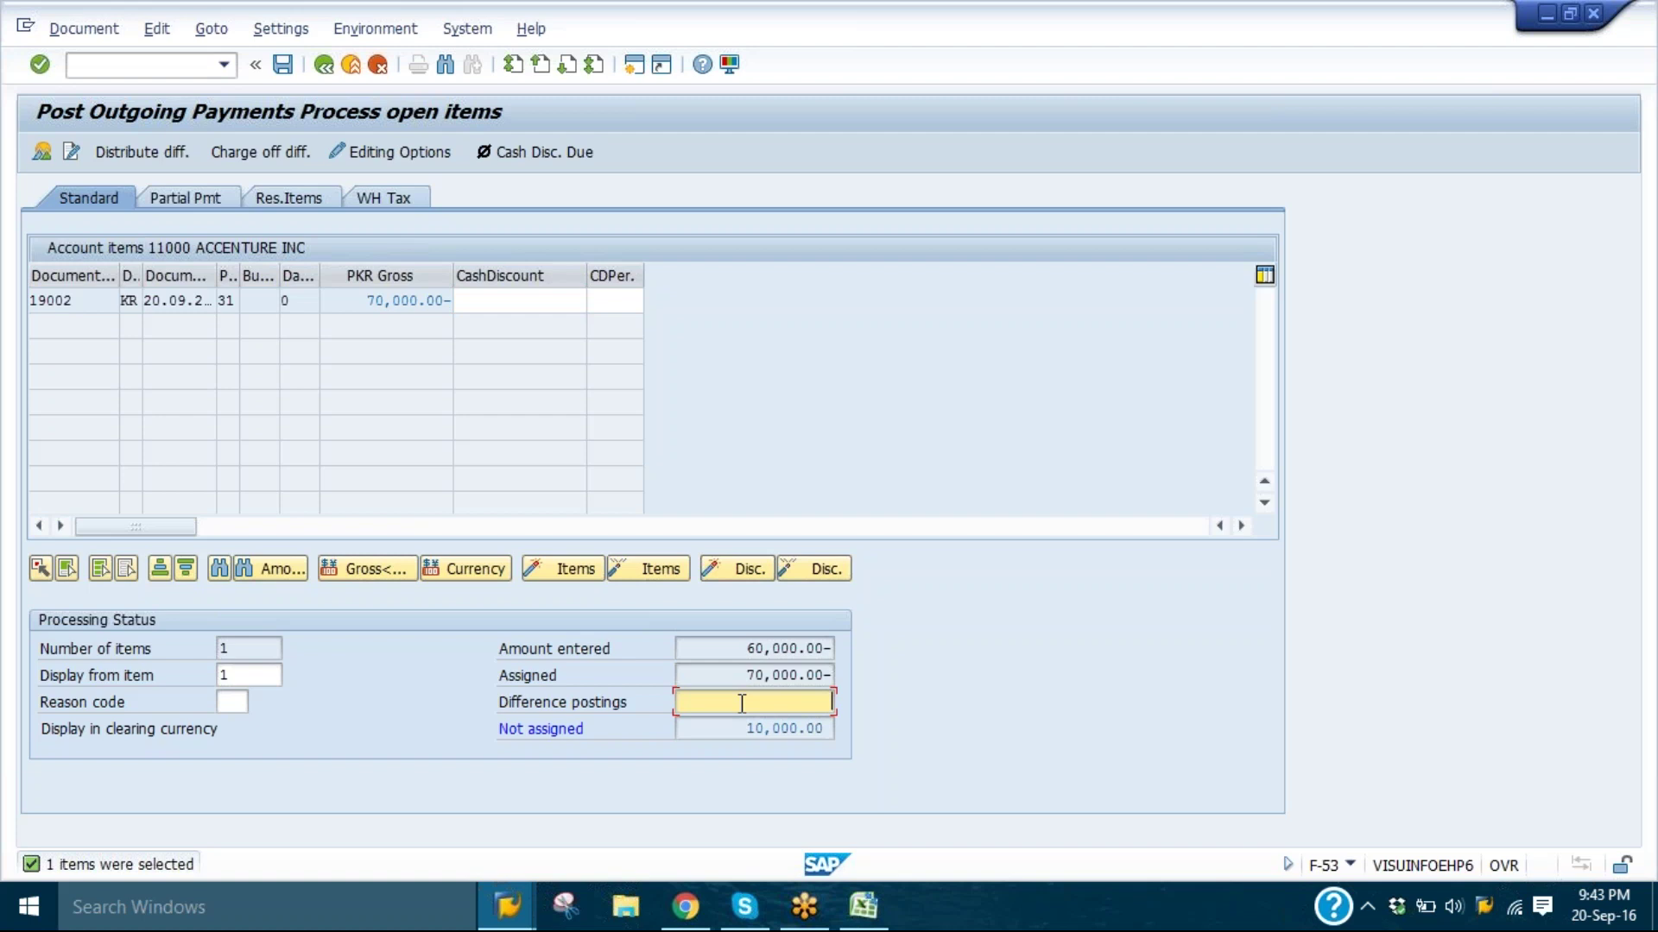
type("10000")
key("Return")
key("Delete")
key("Delete")
key("Delete")
key("Delete")
key("Delete")
key("Delete")
key("Delete")
key("Delete")
key("Delete")
key("Return")
type("10000")
key("Return")
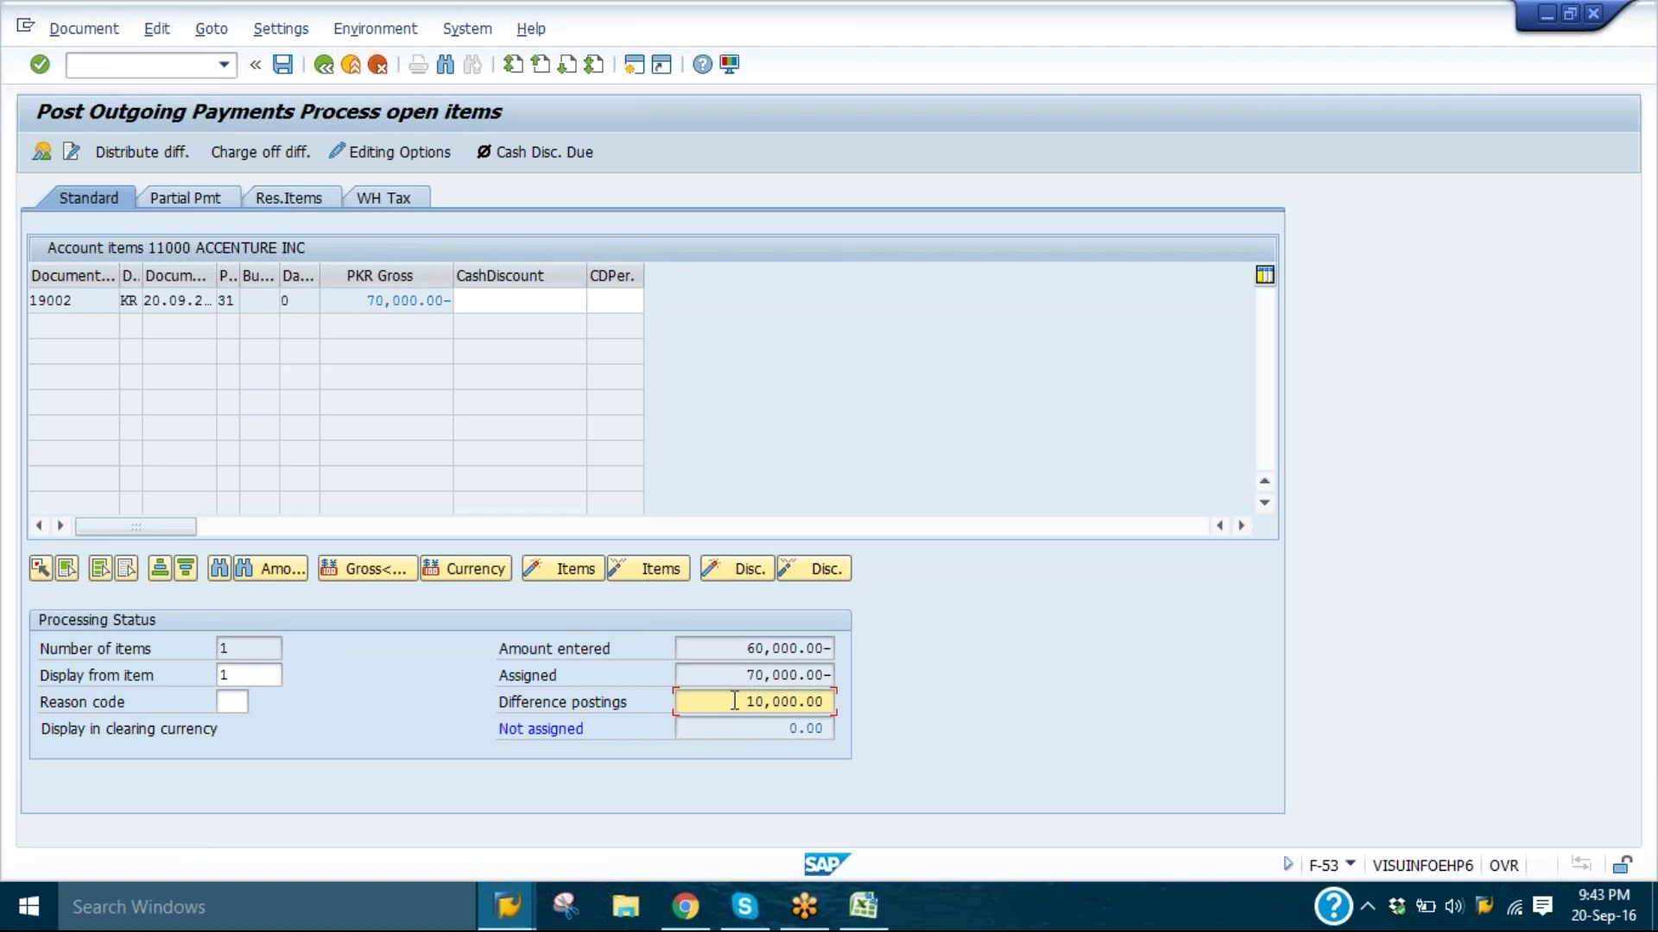
key("shift+End")
key("Delete")
key("Return")
left_click(777, 730)
- Enter 60,000.00 as the partial payment amount for the 70,000 invoice and compare it with the amount entered
left_click(204, 192)
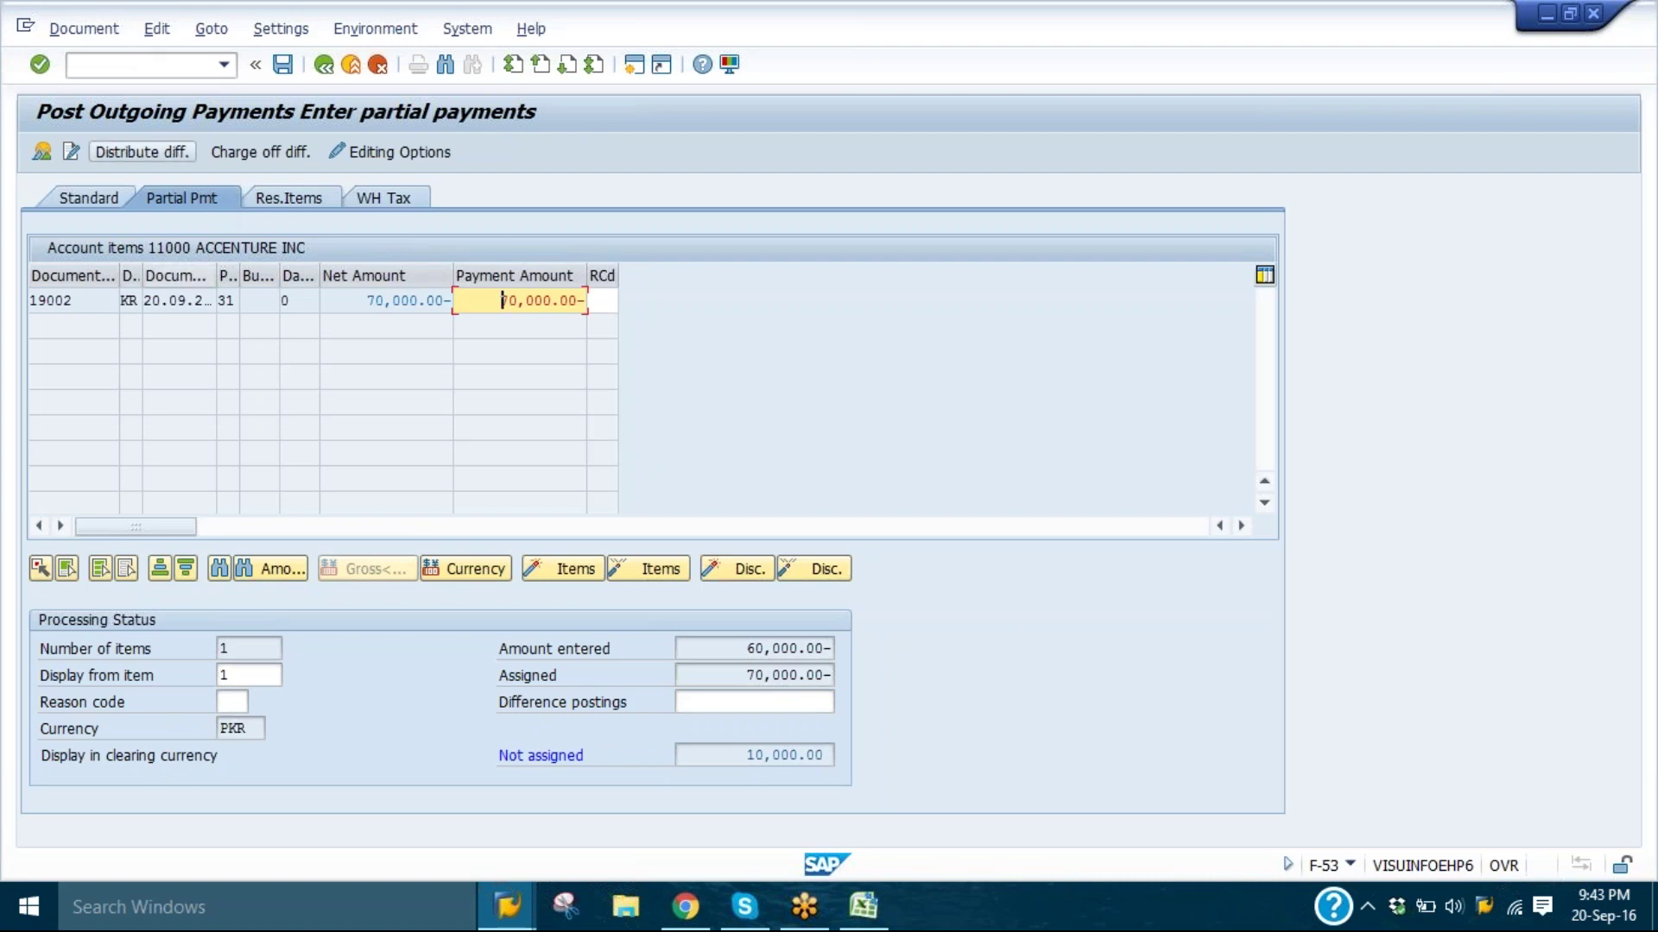
left_click(151, 301)
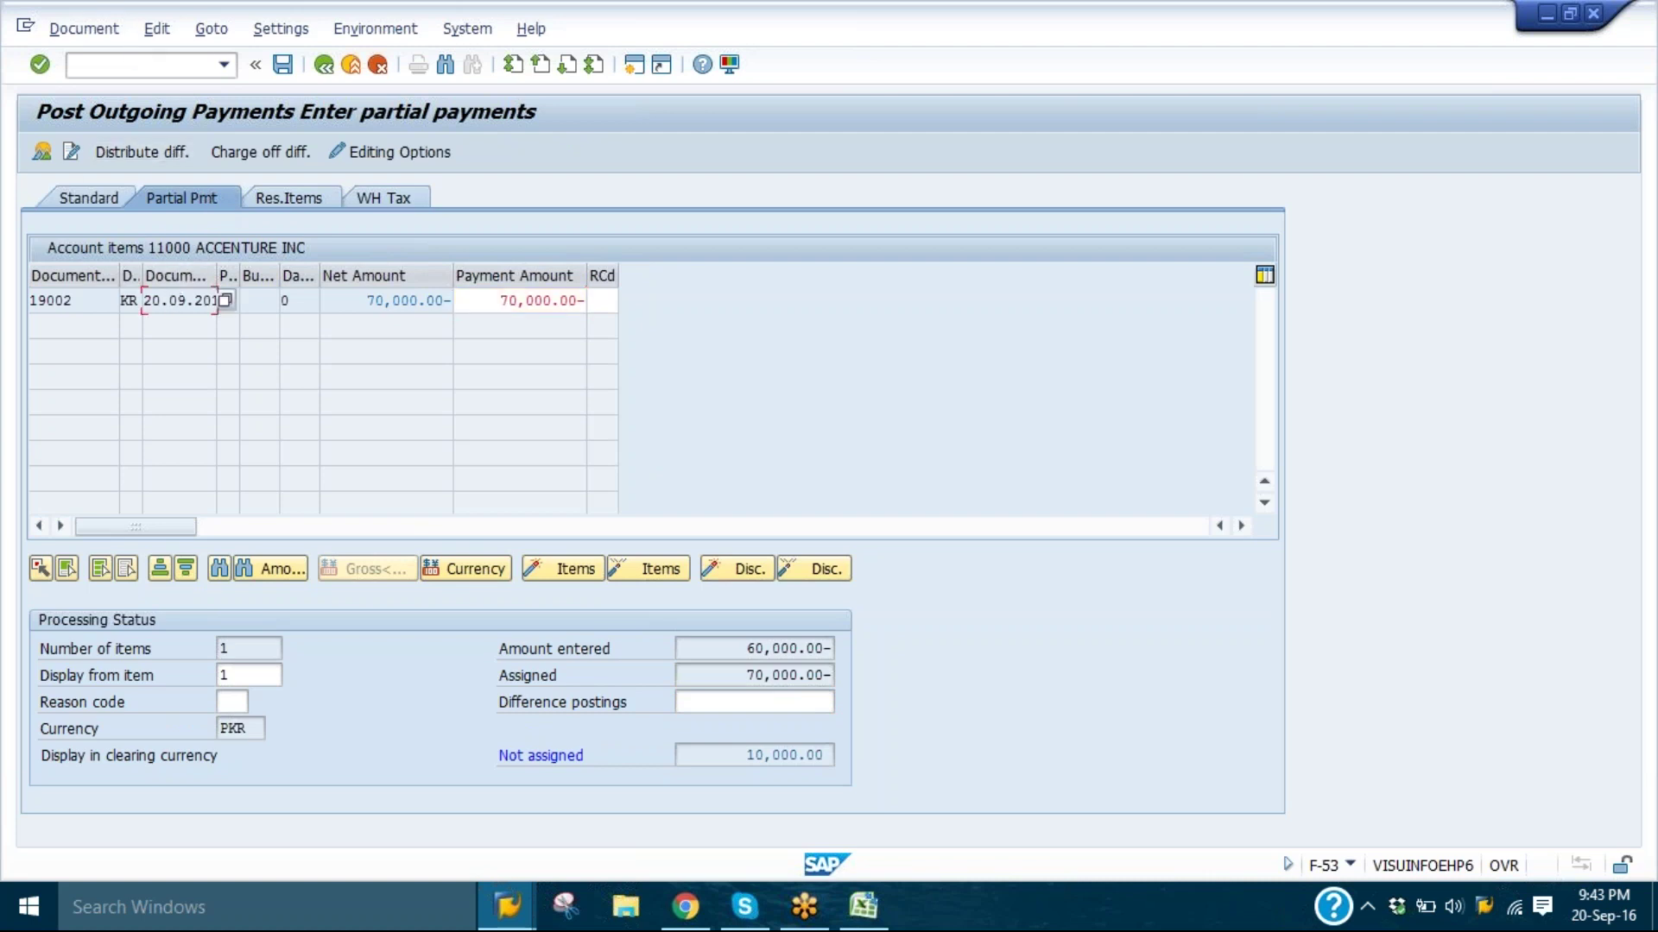
left_click(489, 299)
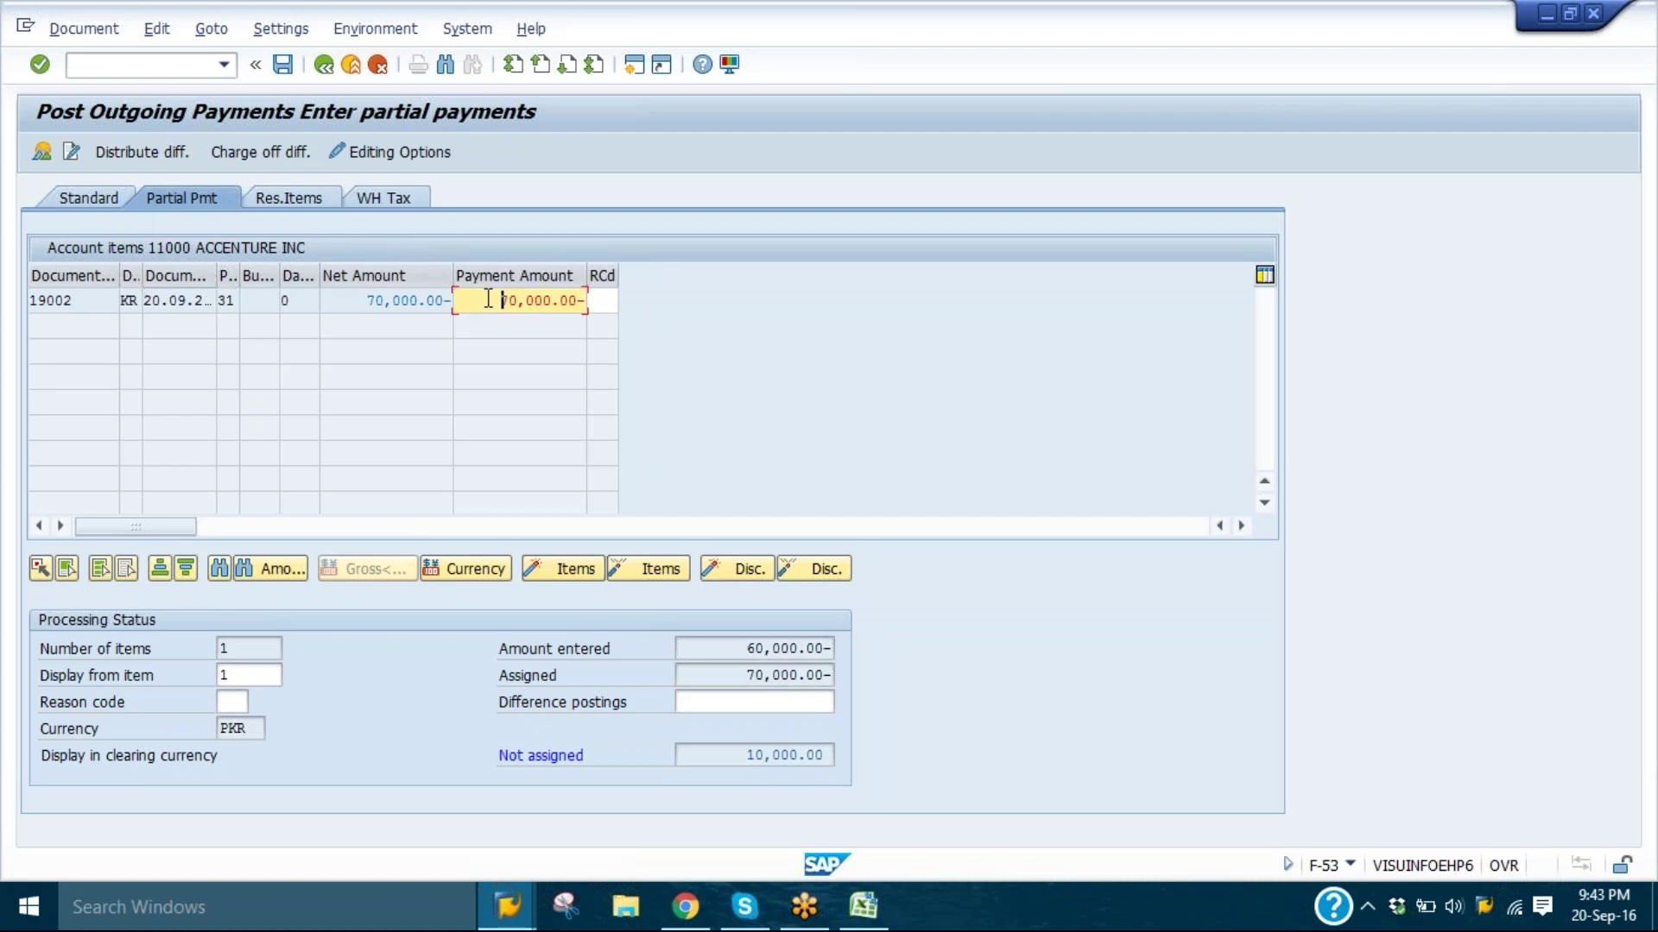
key("Delete")
key("Delete")
key("Delete")
key("Delete")
key("Delete")
key("Delete")
key("Delete")
key("Delete")
key("Delete")
key("Delete")
type("60000")
key("Return")
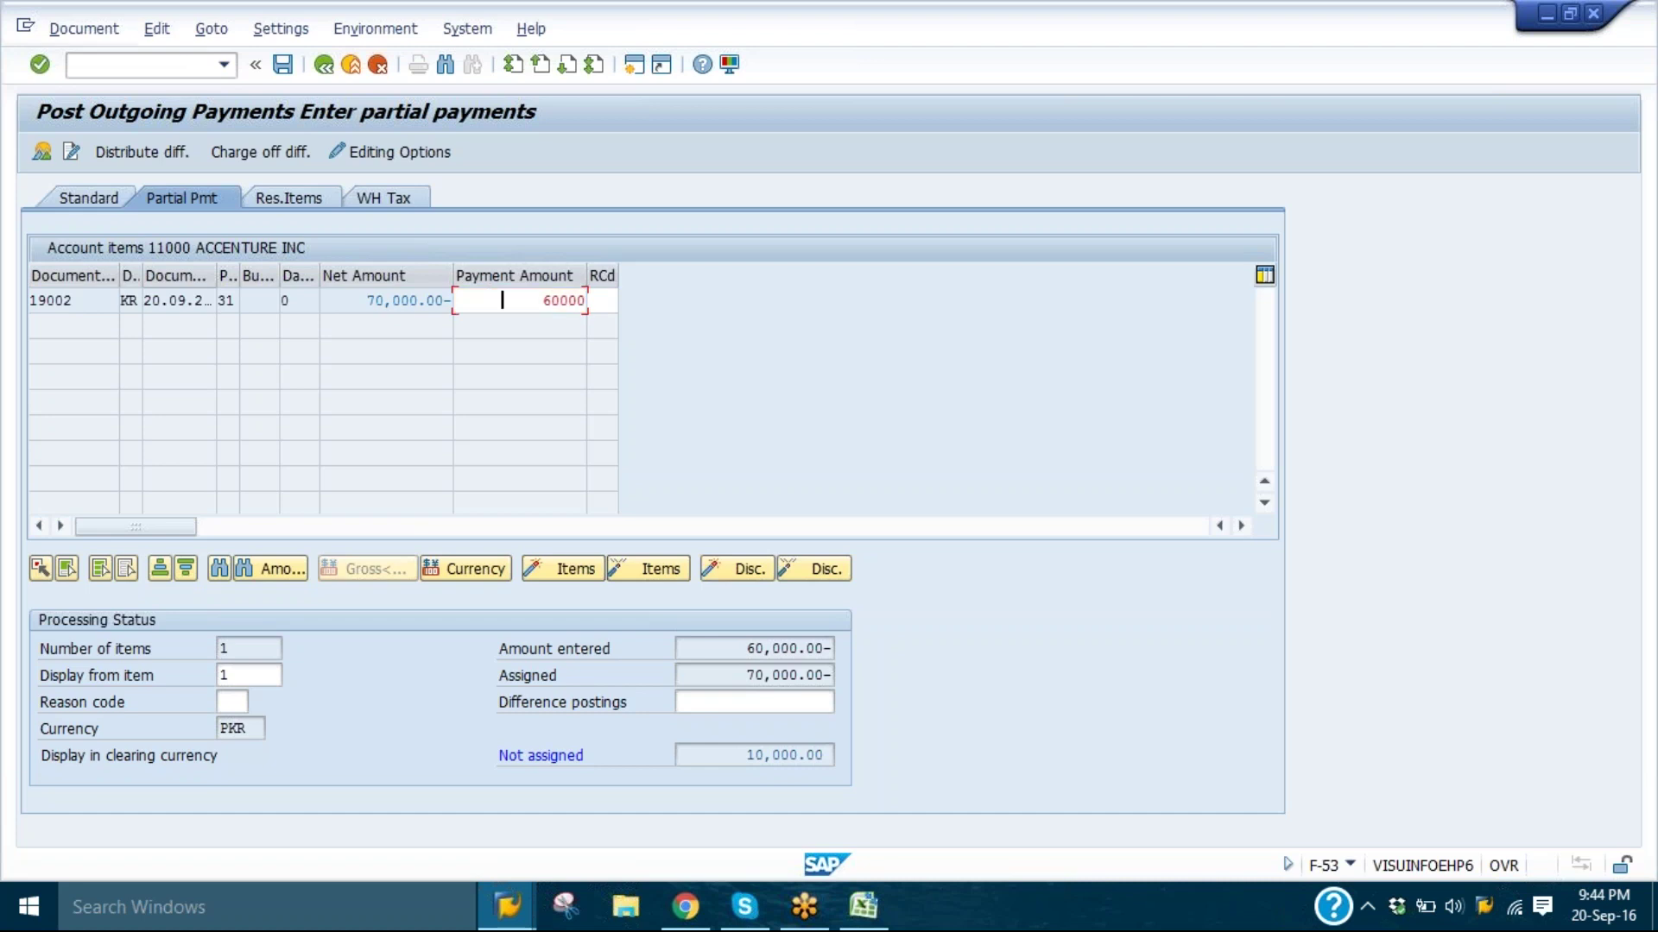
left_click_drag(724, 644, 842, 751)
key("ctrl+c")
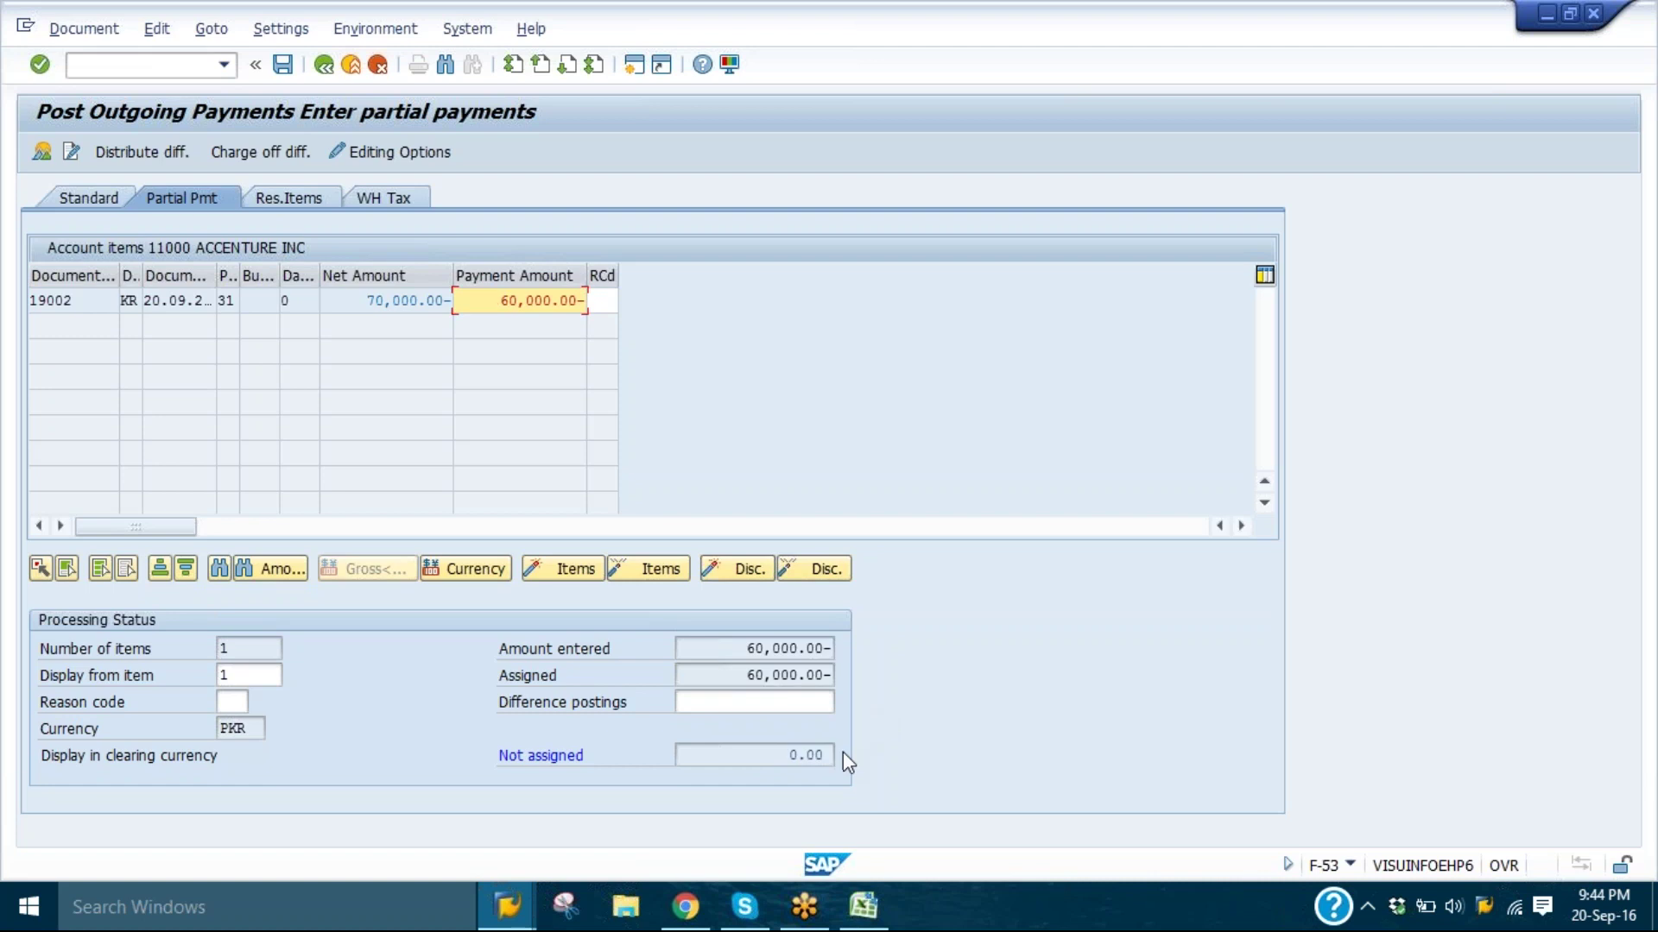
left_click(703, 648)
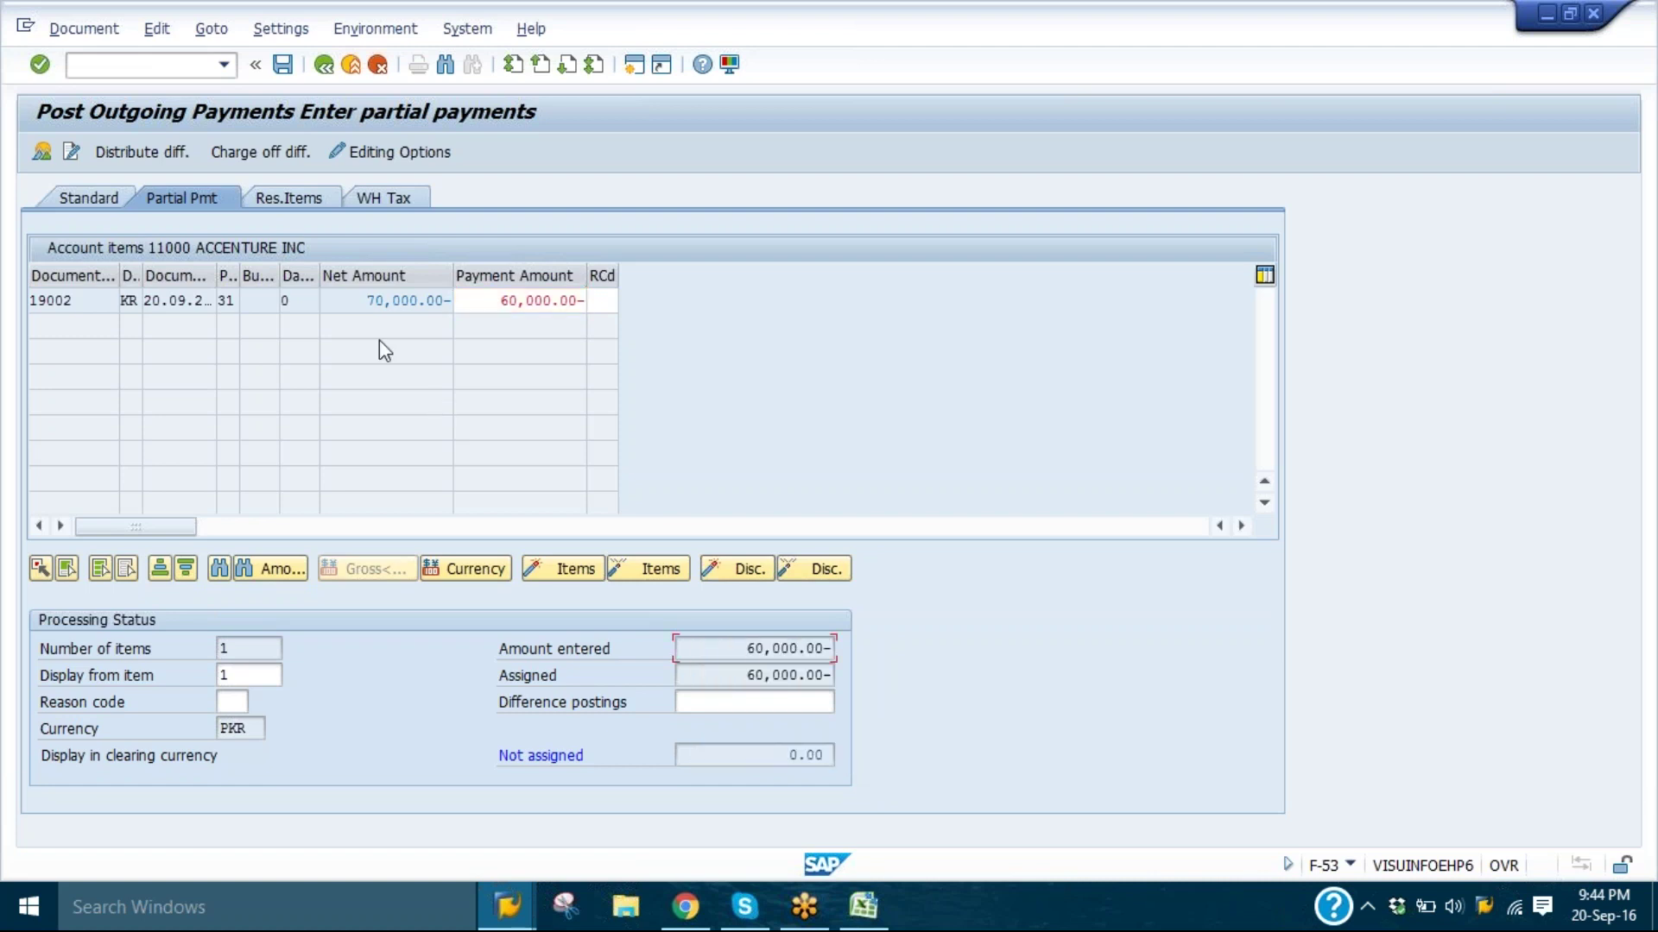
left_click(353, 297)
- Simulate the 60,000.00 partial payment and post the document
left_click(63, 35)
left_click(101, 81)
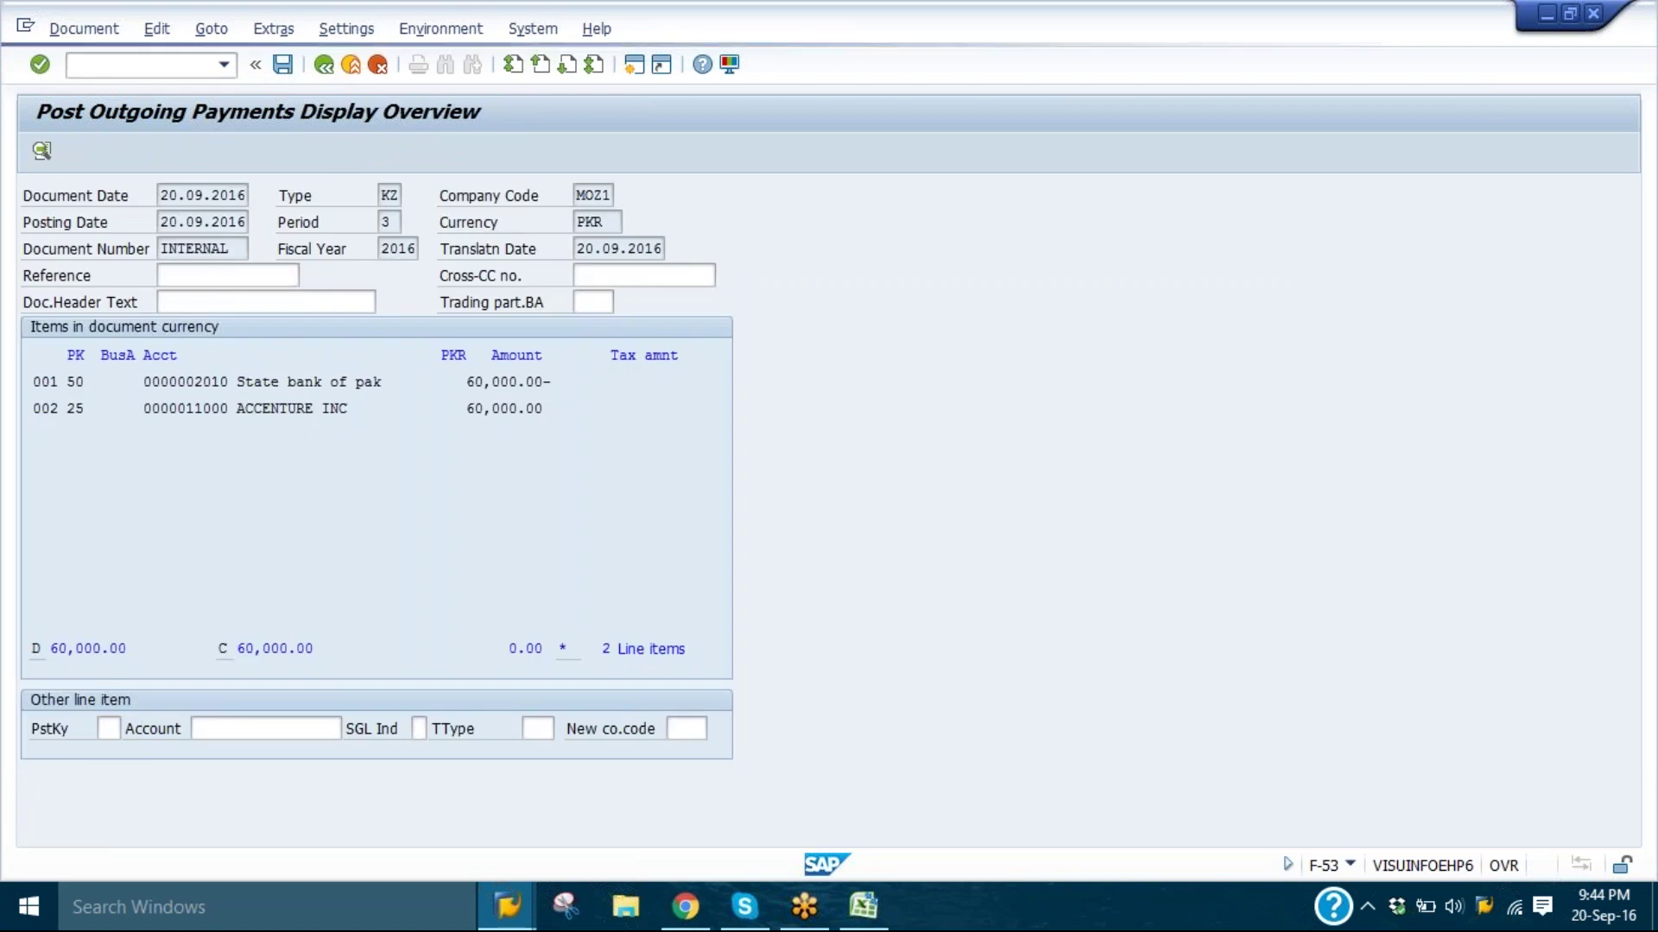
key("ctrl+s")
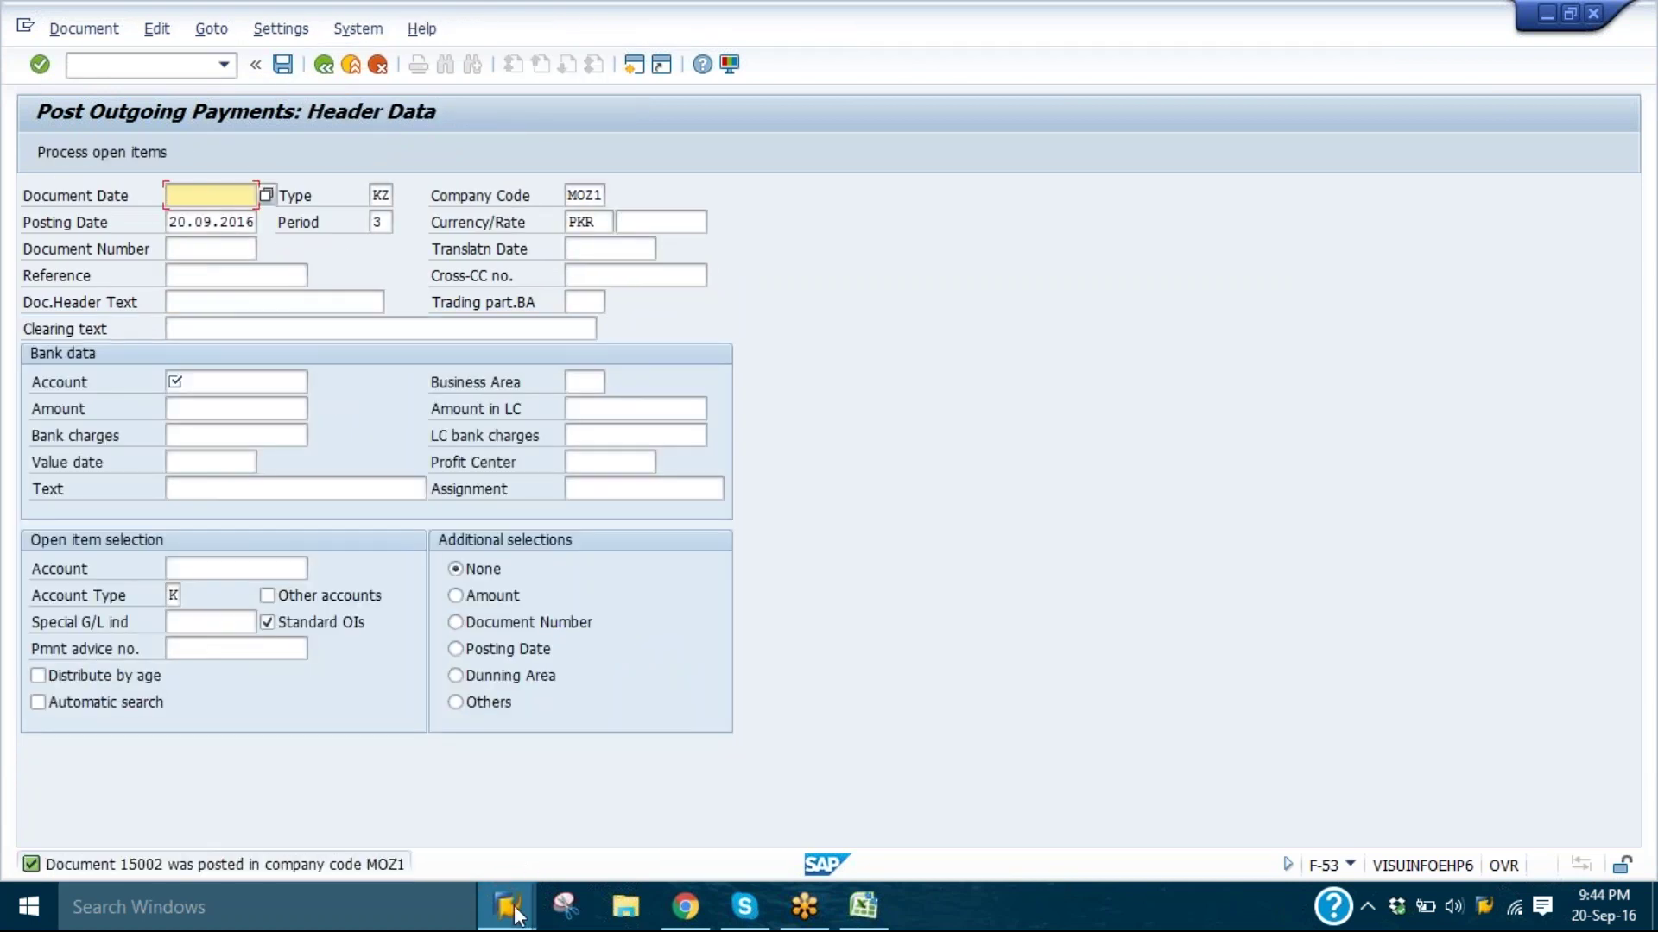
- Refresh the vendor line item display for Accenture Inc and check the status of the partial payment, the invoice and the open balance
mouse_move(515, 913)
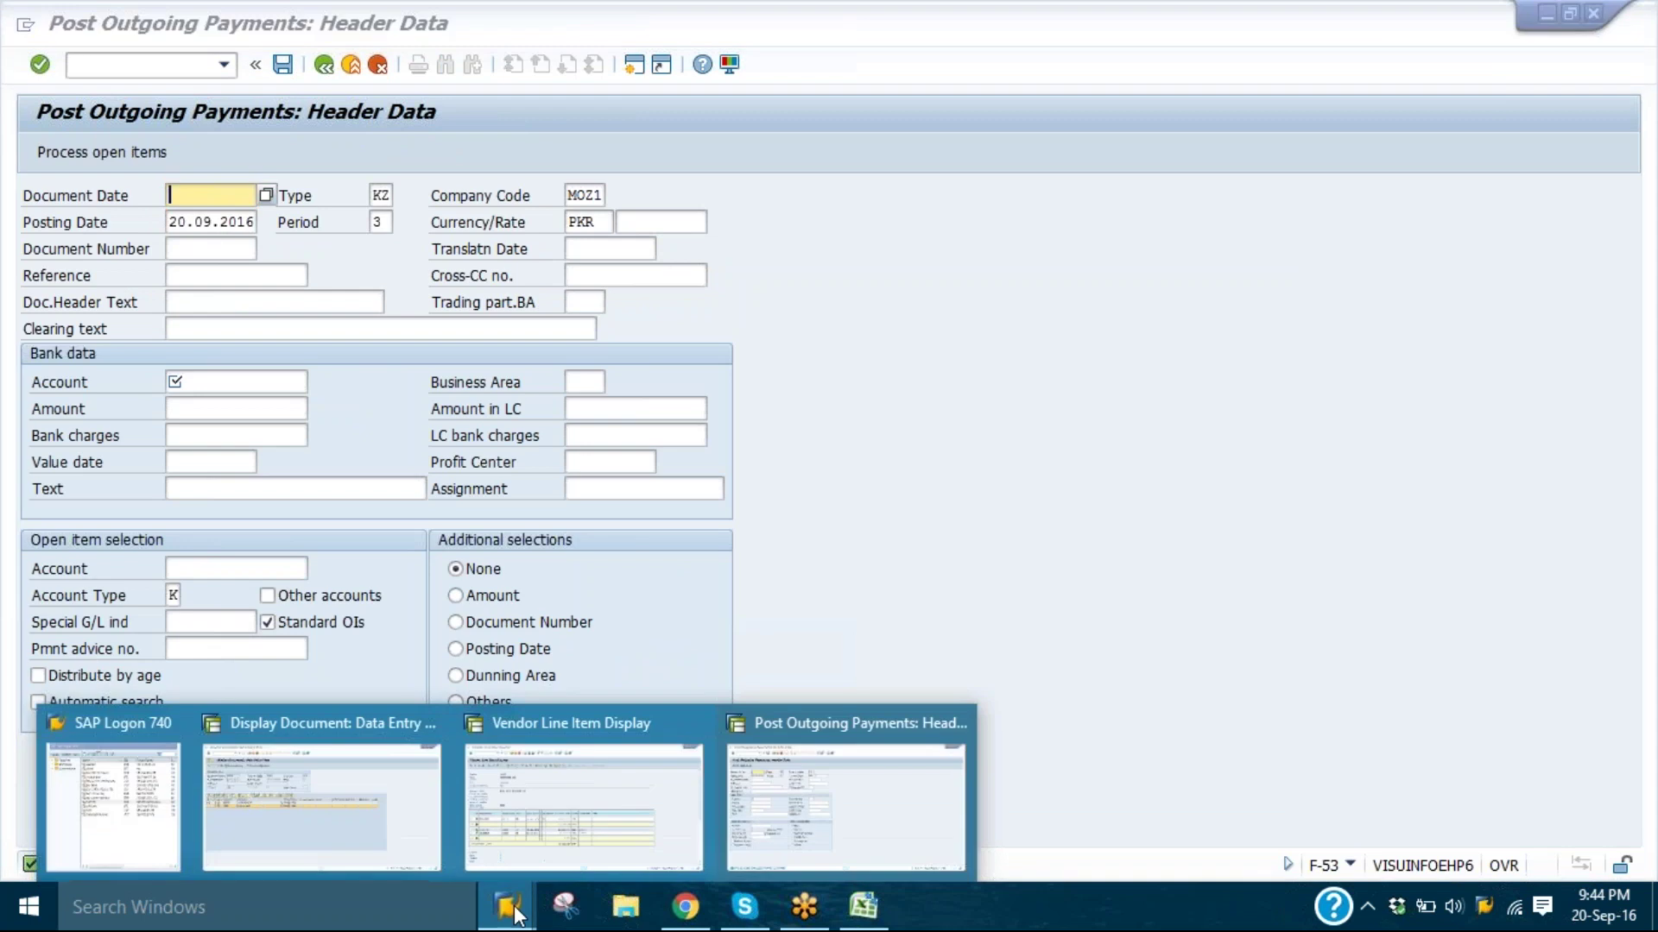
left_click(583, 812)
left_click(60, 29)
left_click(97, 88)
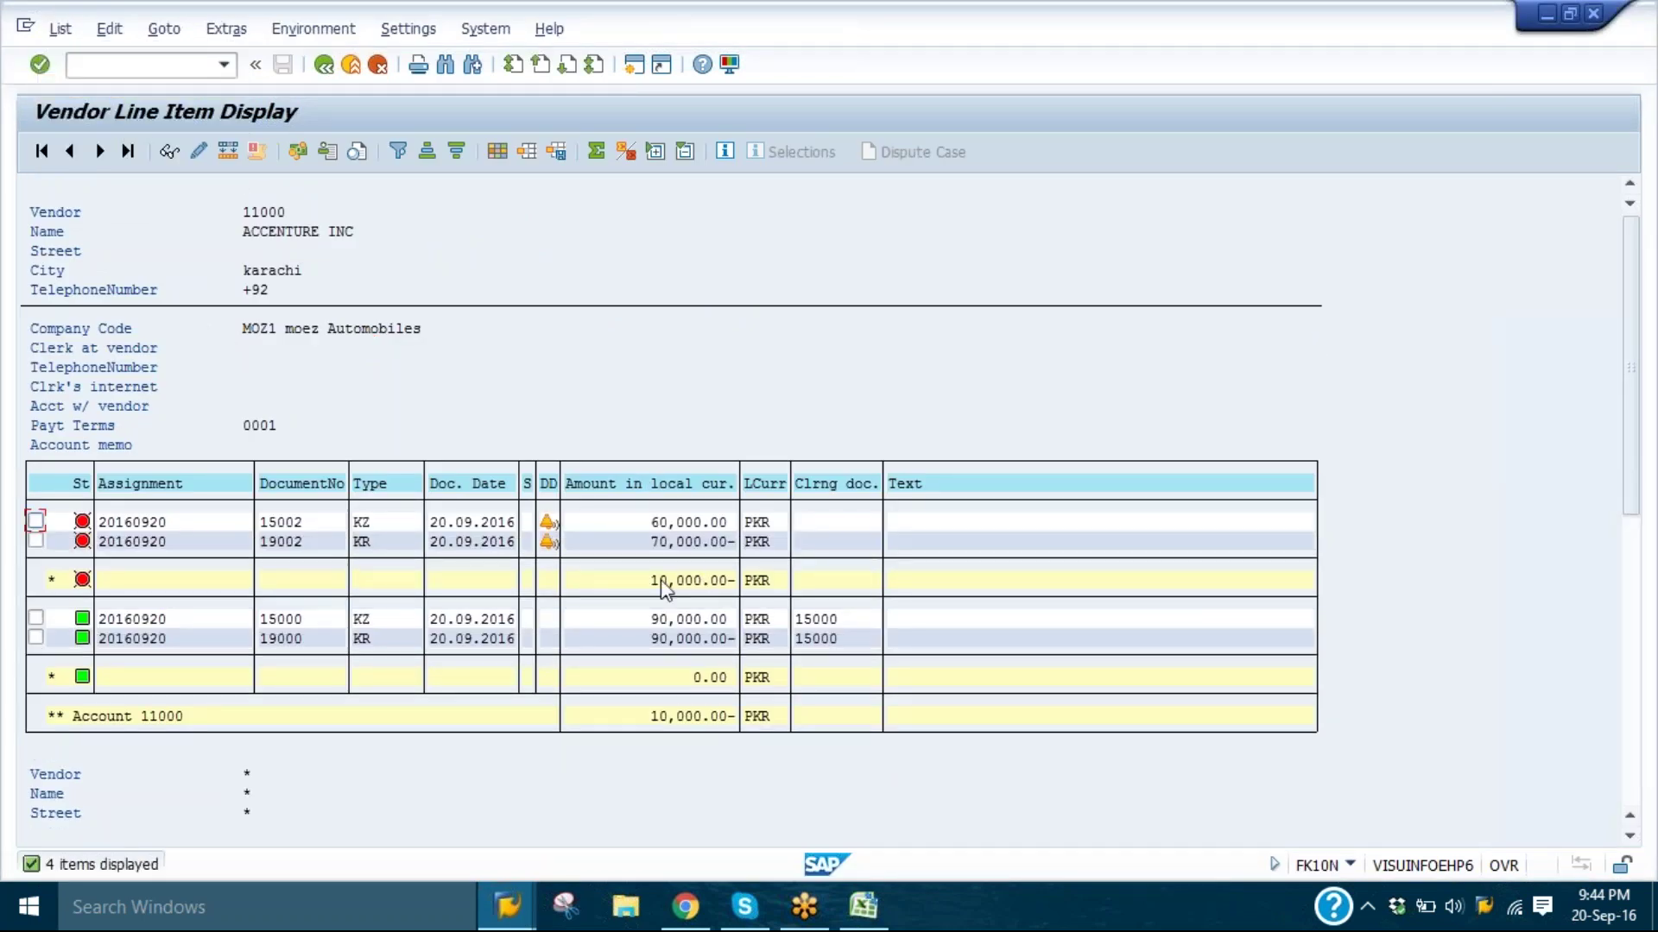
left_click(642, 584)
left_click(87, 533)
left_click(82, 523)
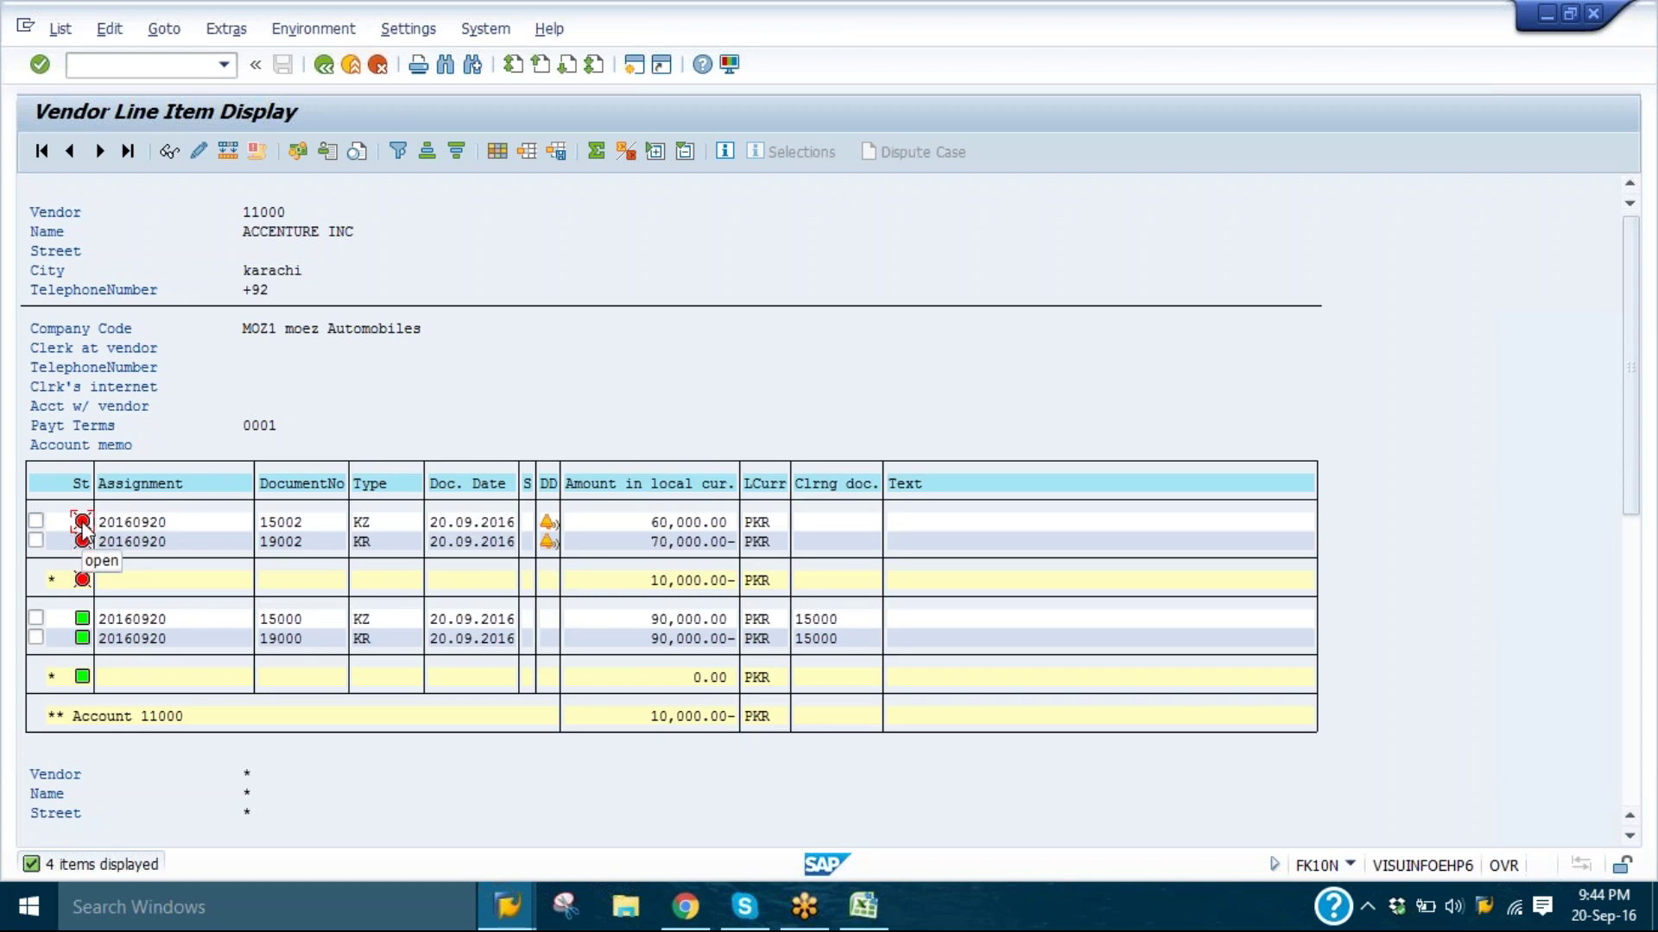
left_click(653, 544)
left_click(306, 544)
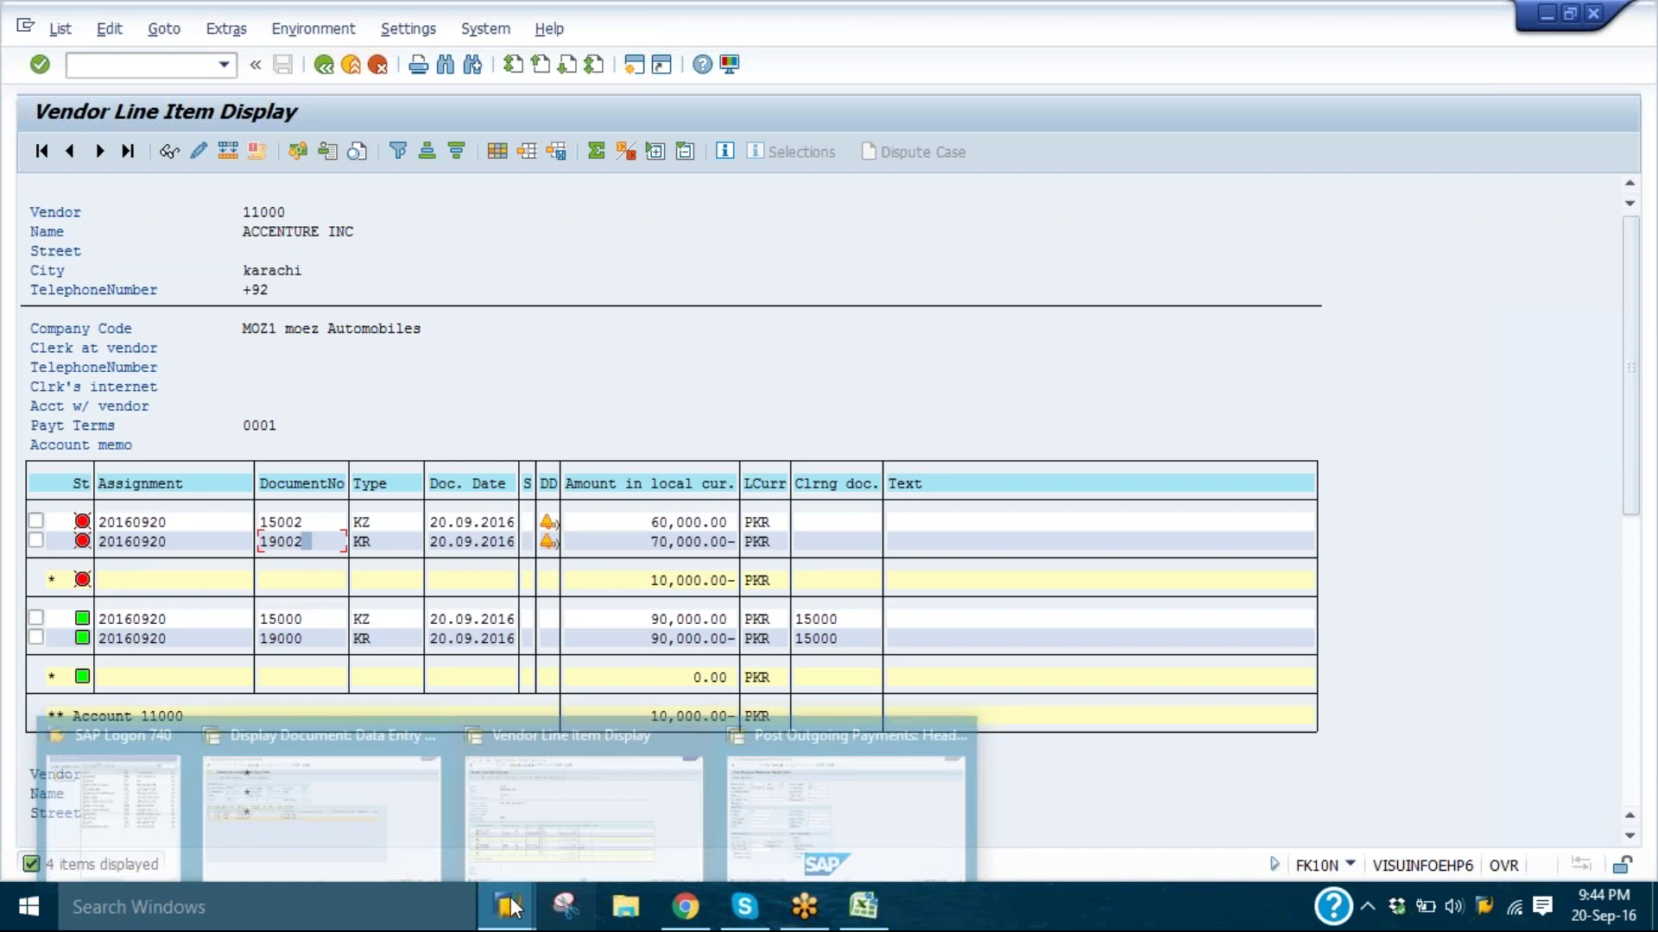
- Start another outgoing payment dated 20.09.2016 from the same State bank of pakistan account with an amount of 5000
left_click(846, 803)
key("BackSpace")
key("Down")
key("Return")
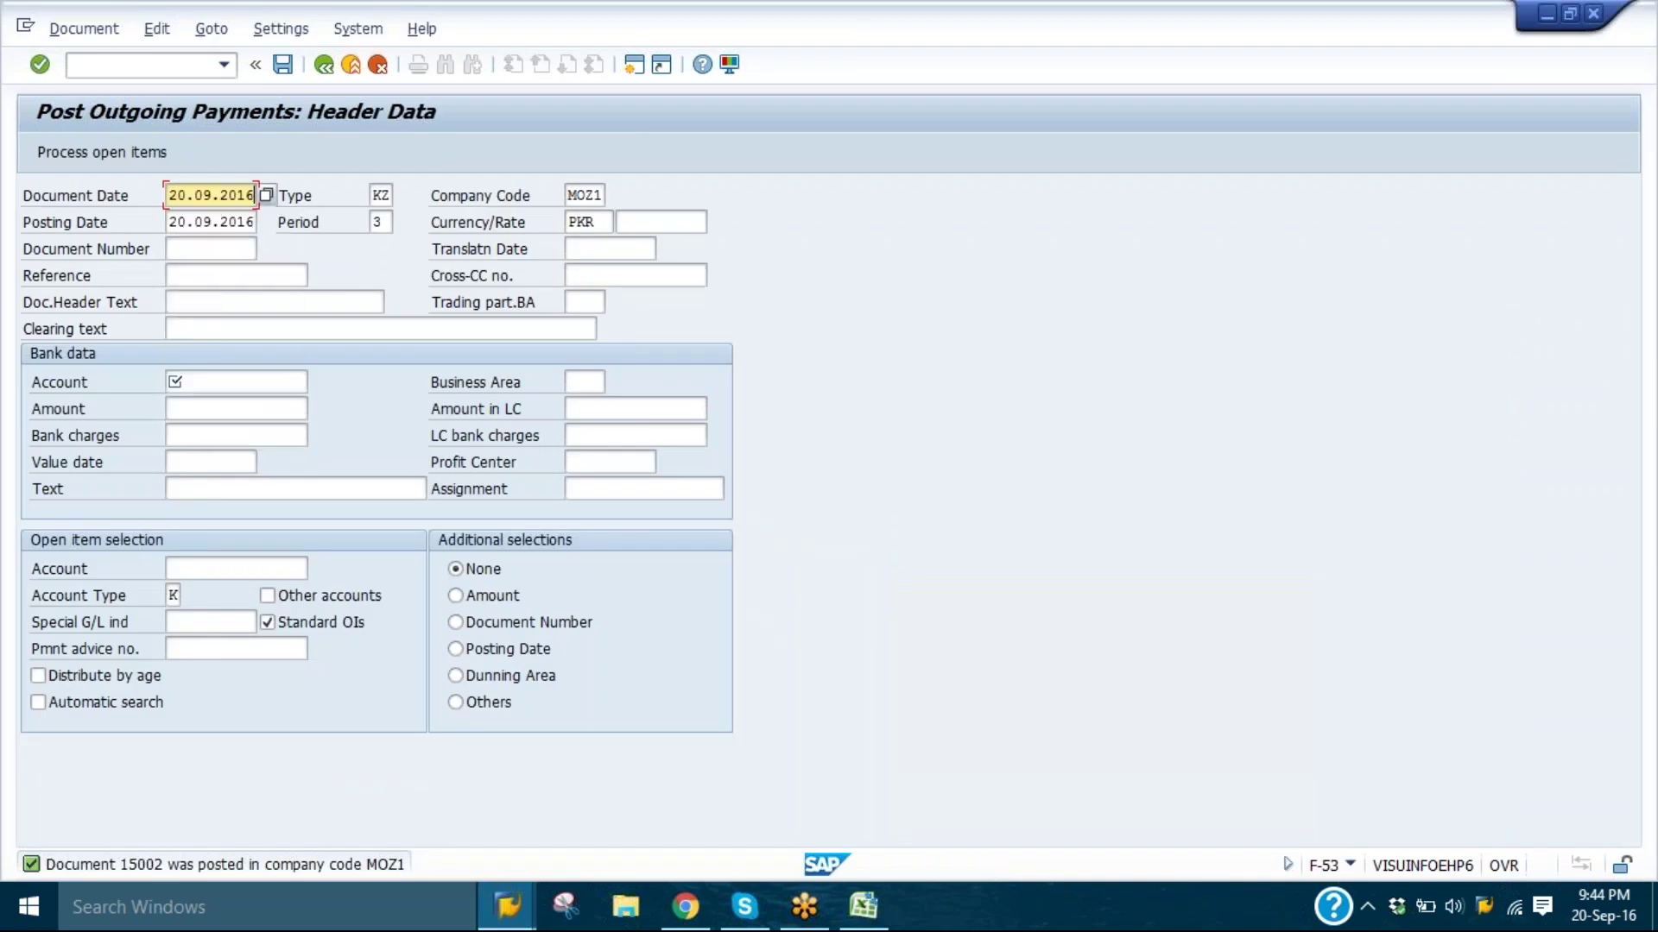
left_click(175, 380)
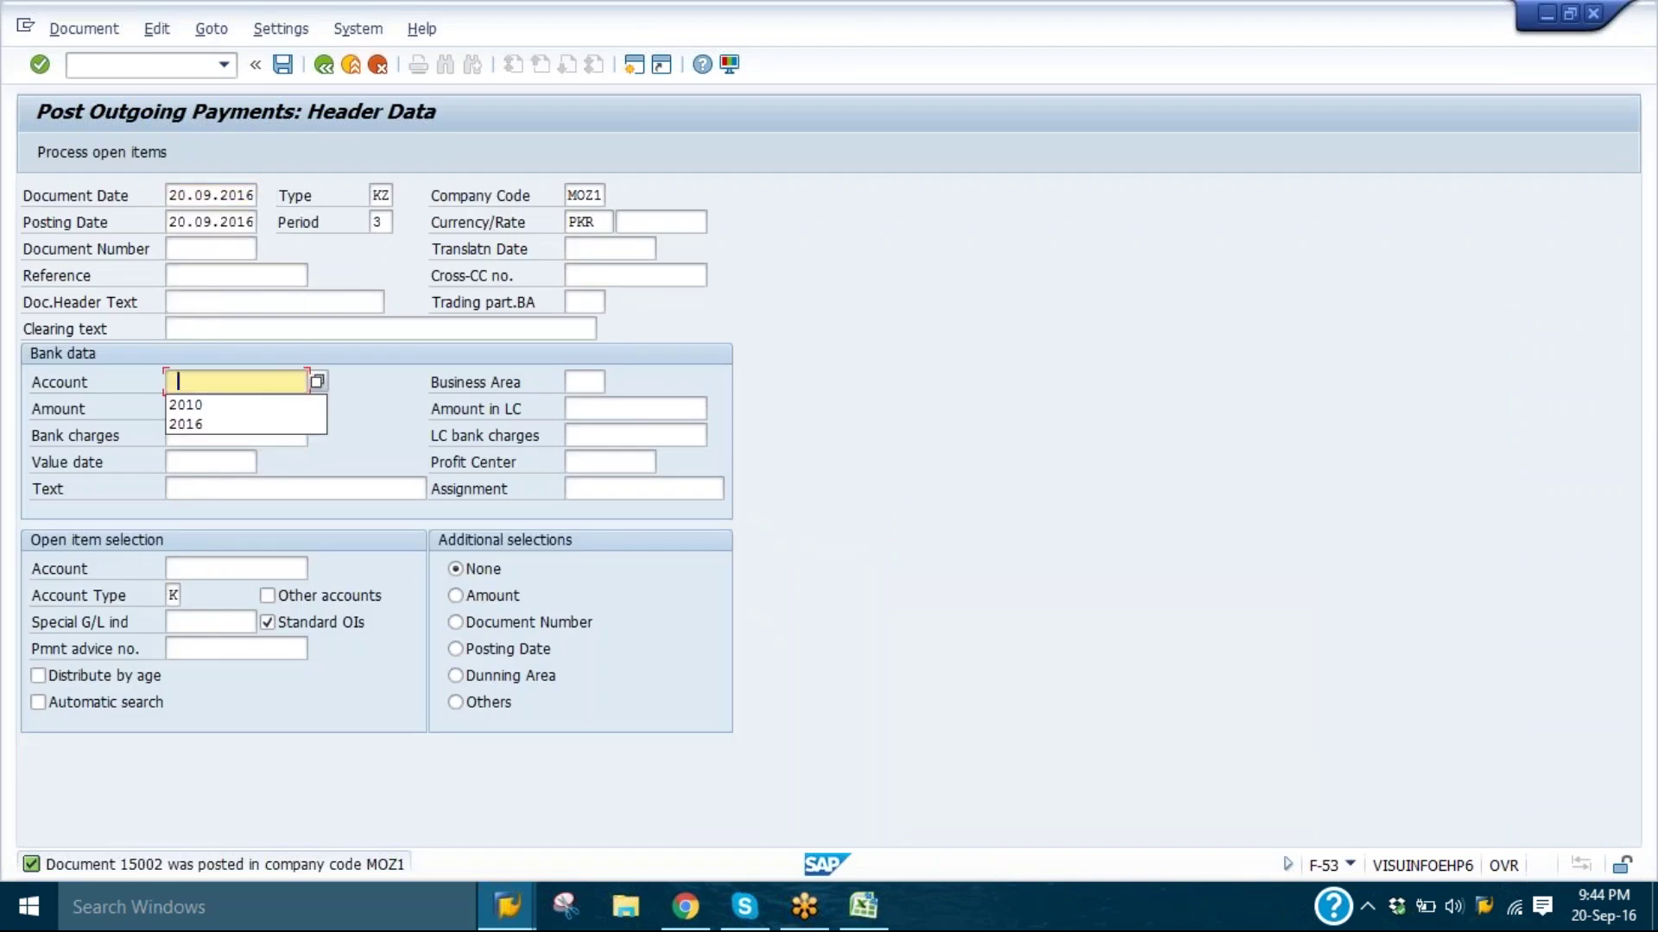
left_click(246, 404)
left_click(240, 411)
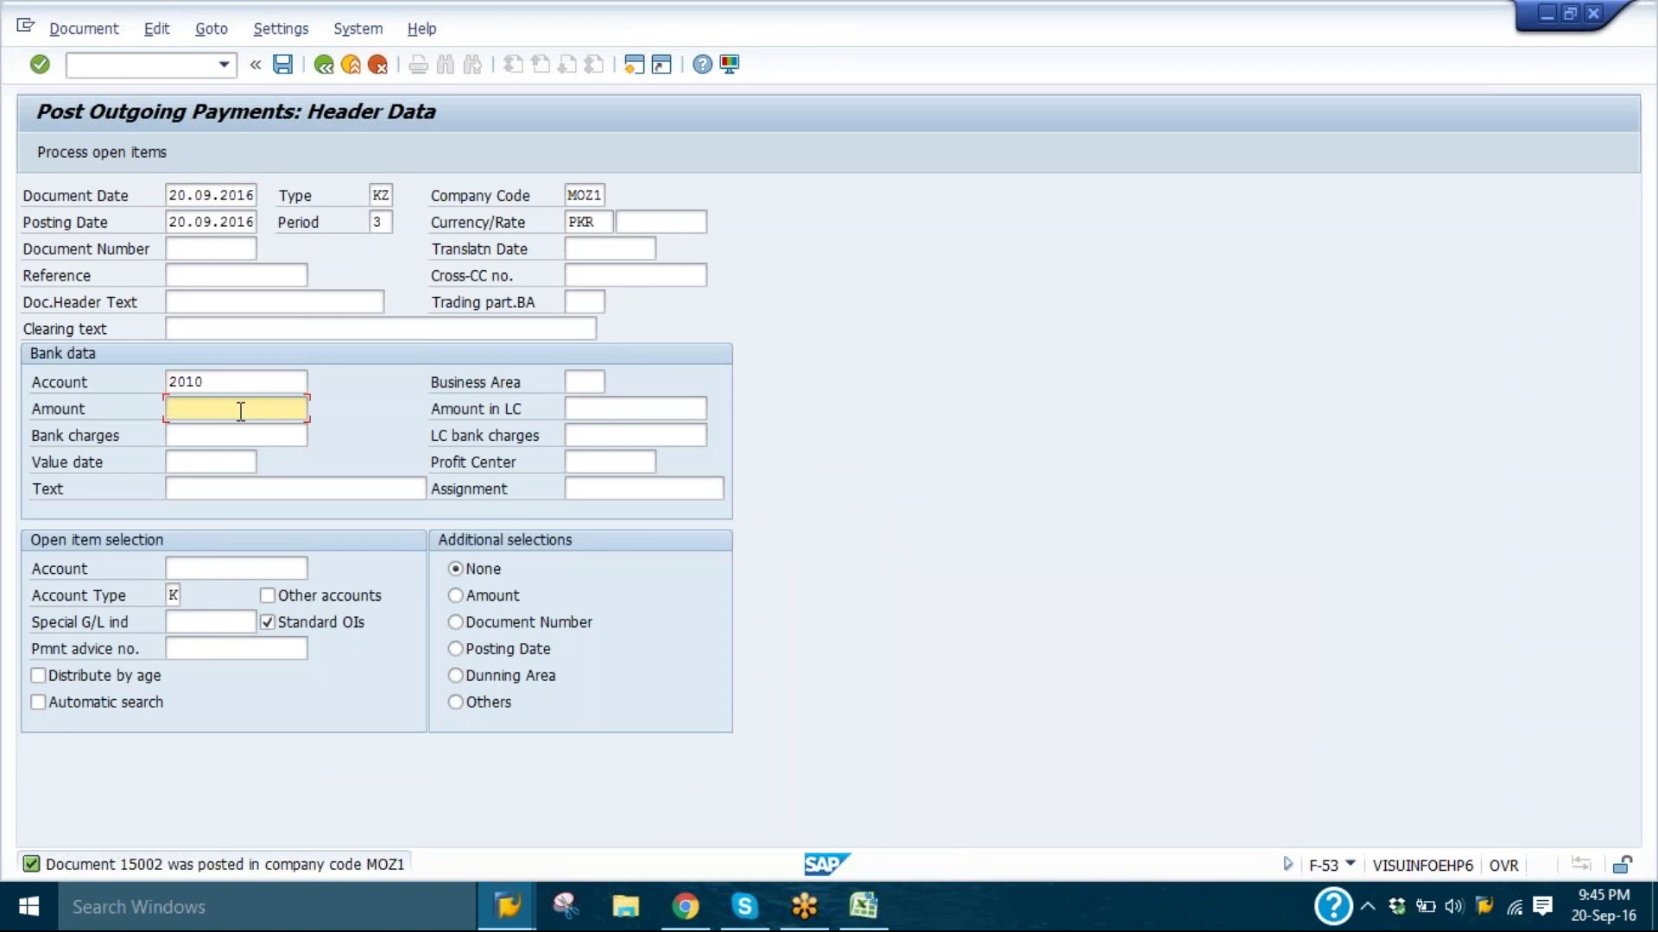
type("5000")
- Choose vendor Accenture Inc as the open item account and request processing of its open items
left_click(240, 569)
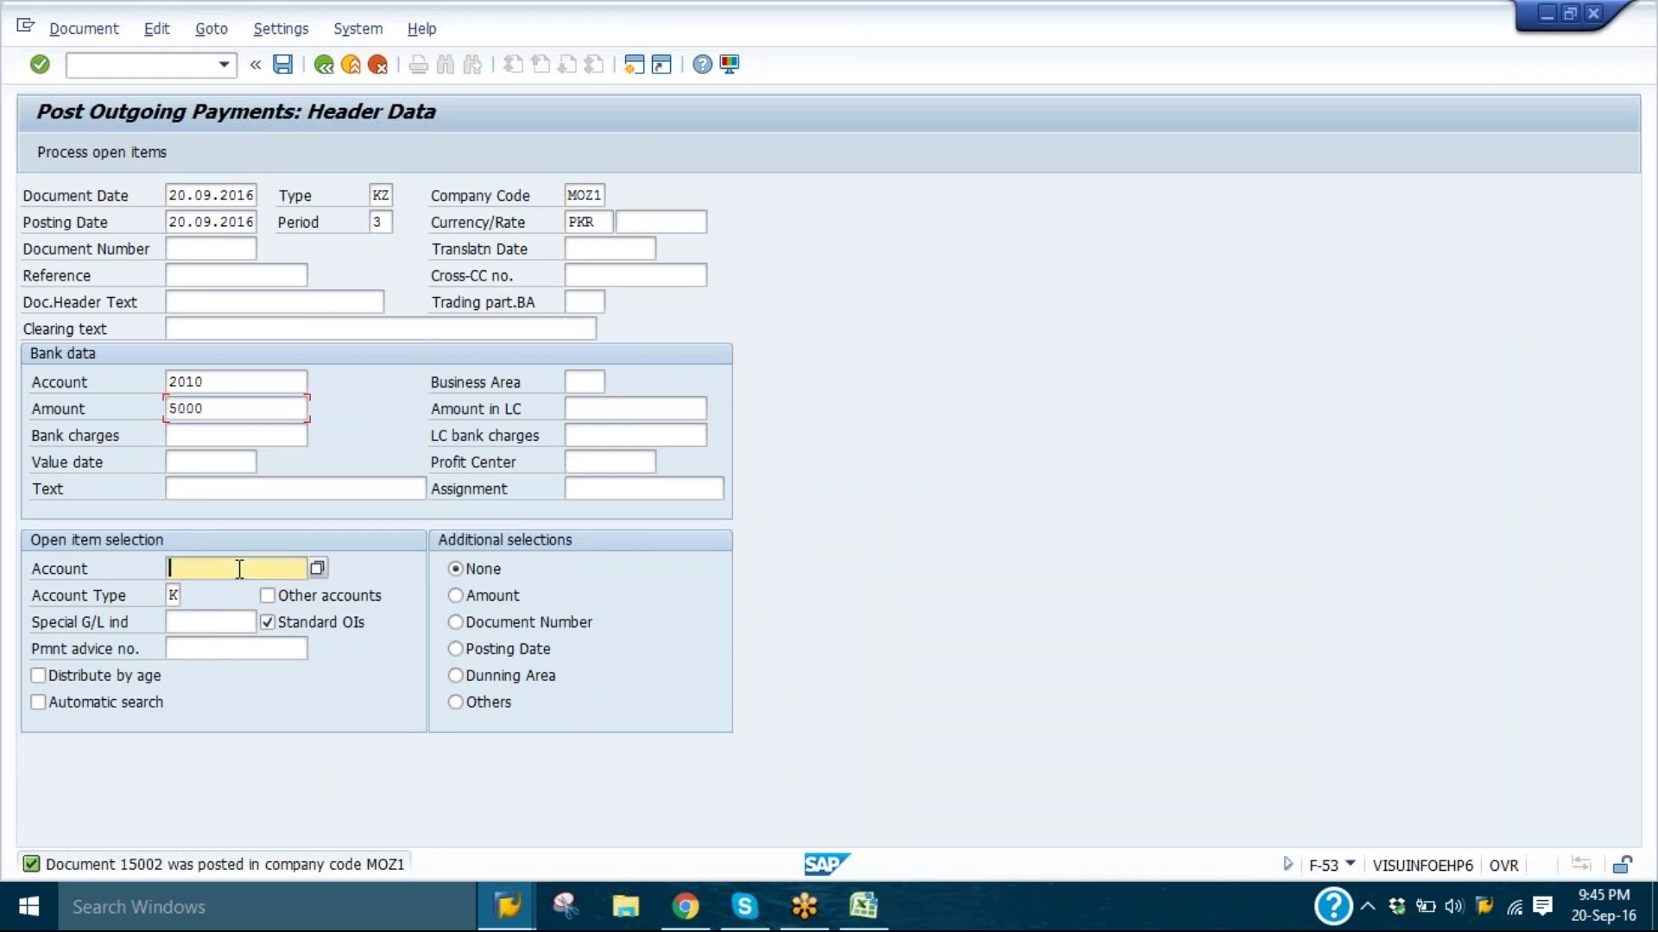
left_click(240, 569)
key("Down")
key("Return")
left_click(99, 147)
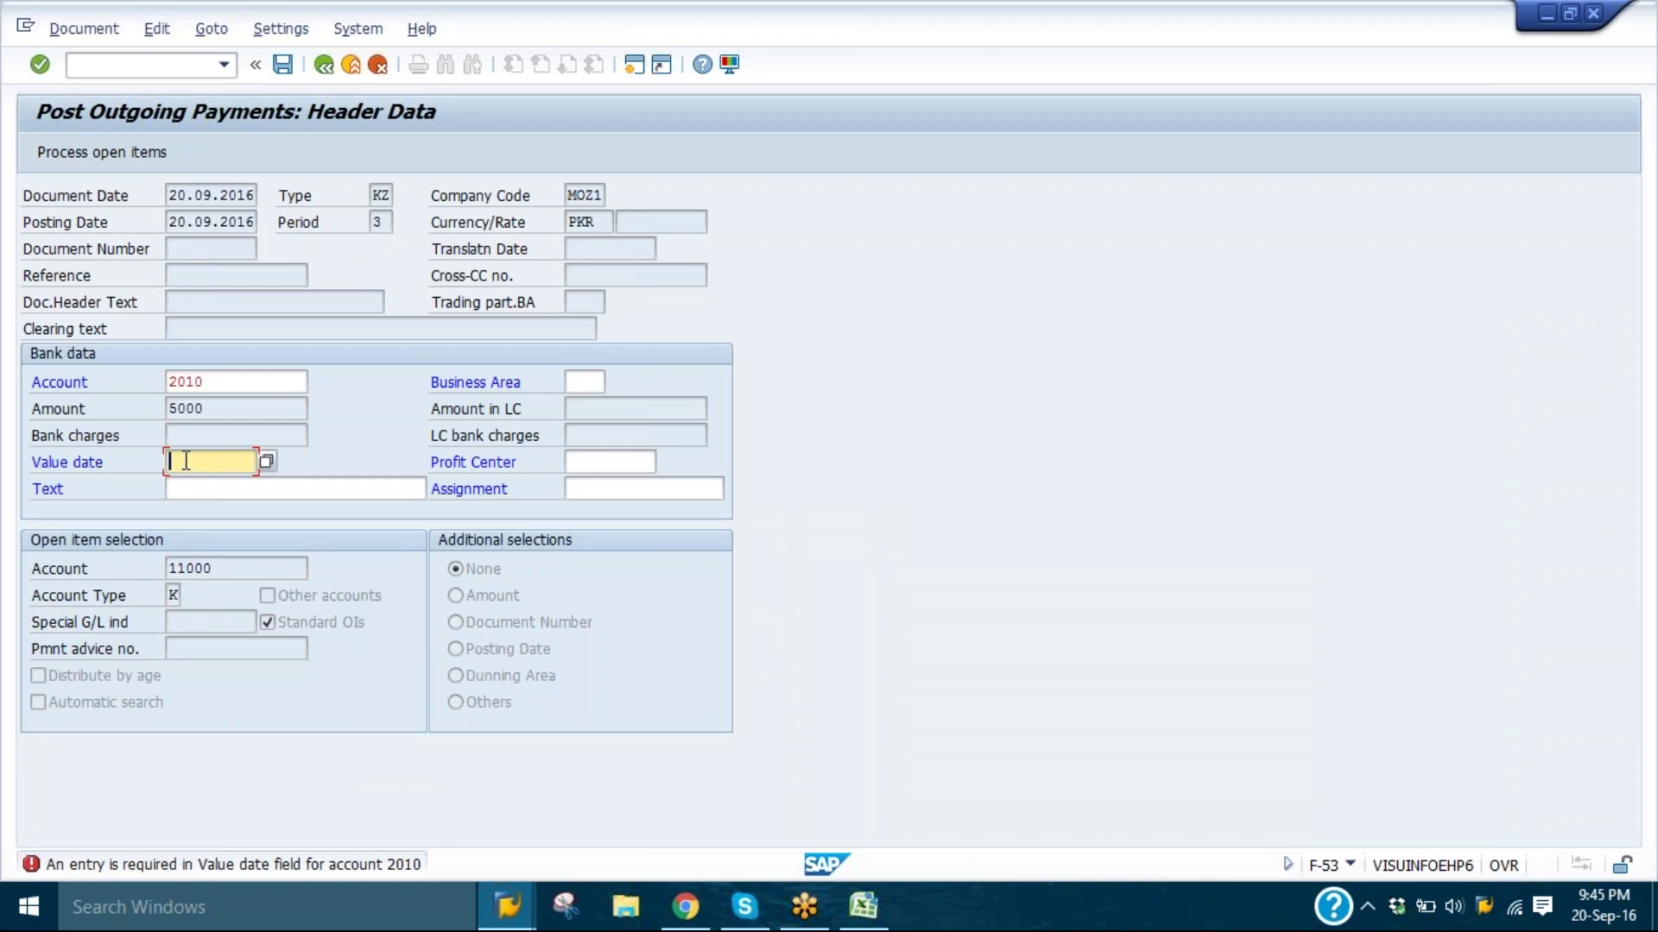
- Open the company code global data overview with transaction OBY6 in a new session
left_click(625, 69)
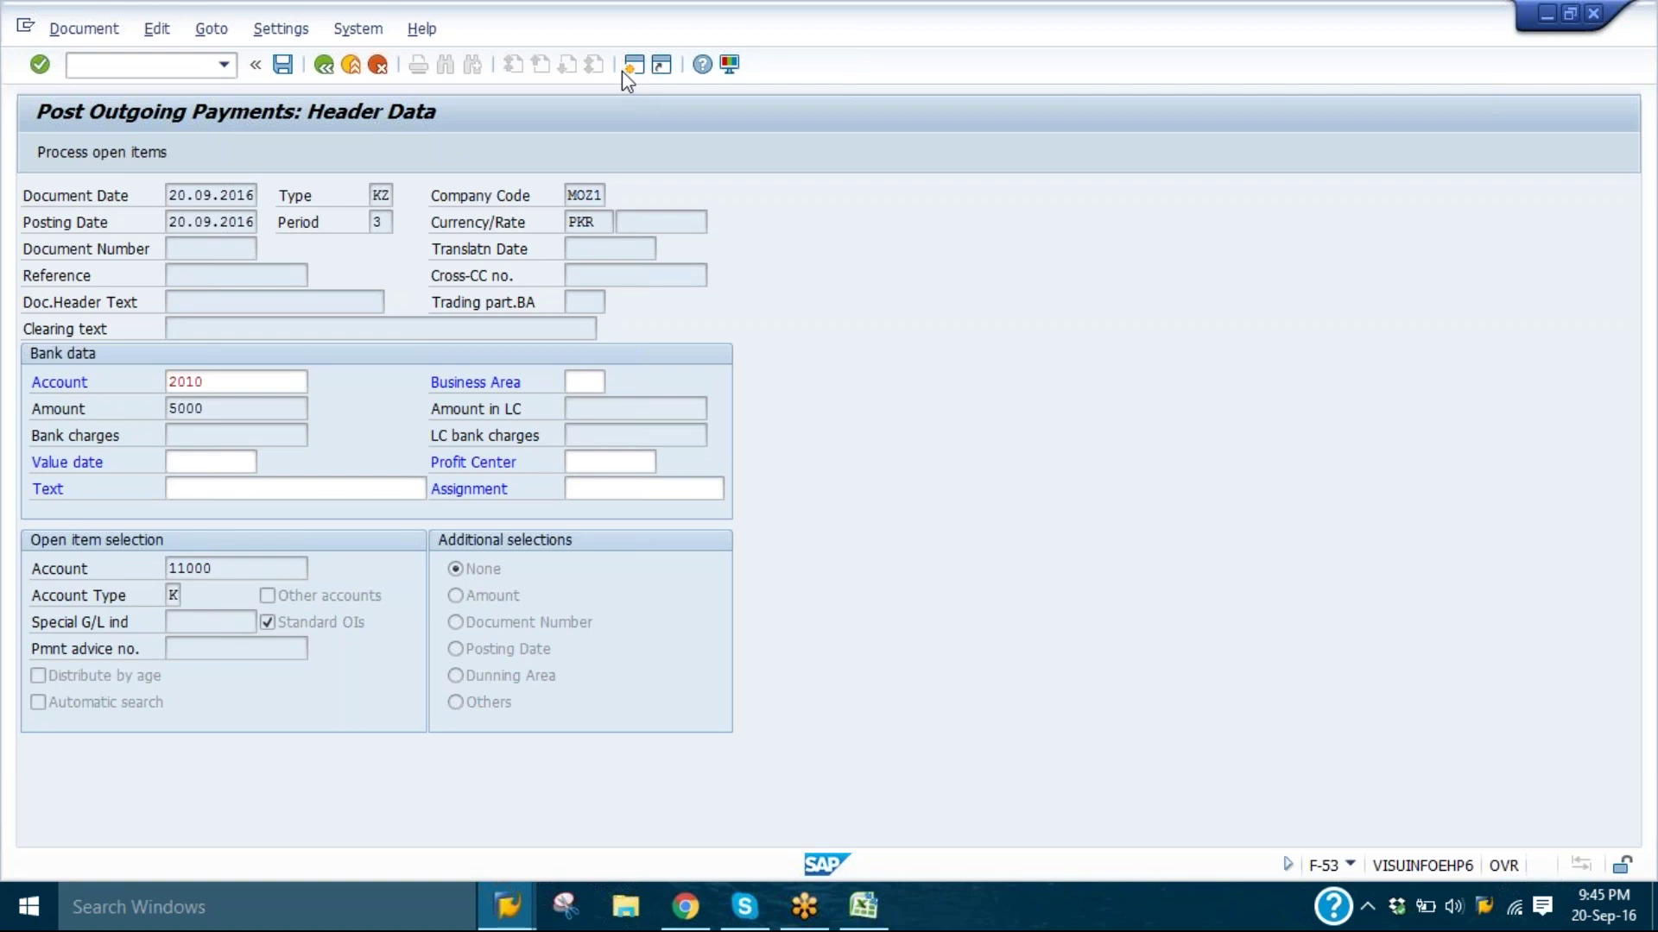
type("ob")
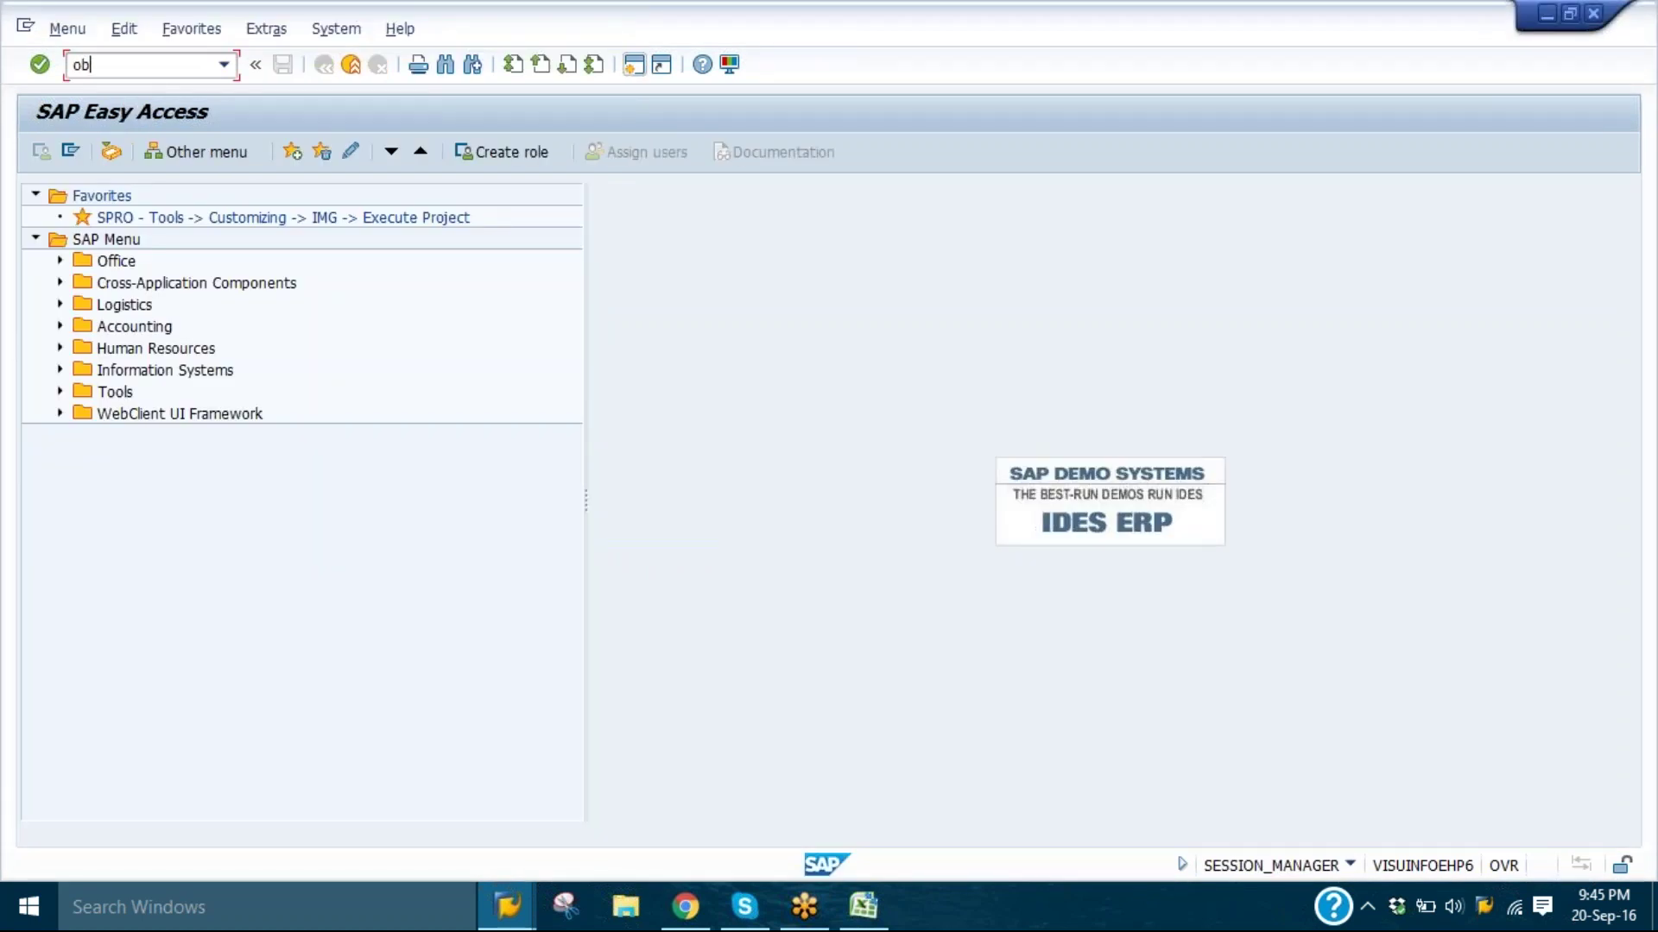
type("y6")
key("Return")
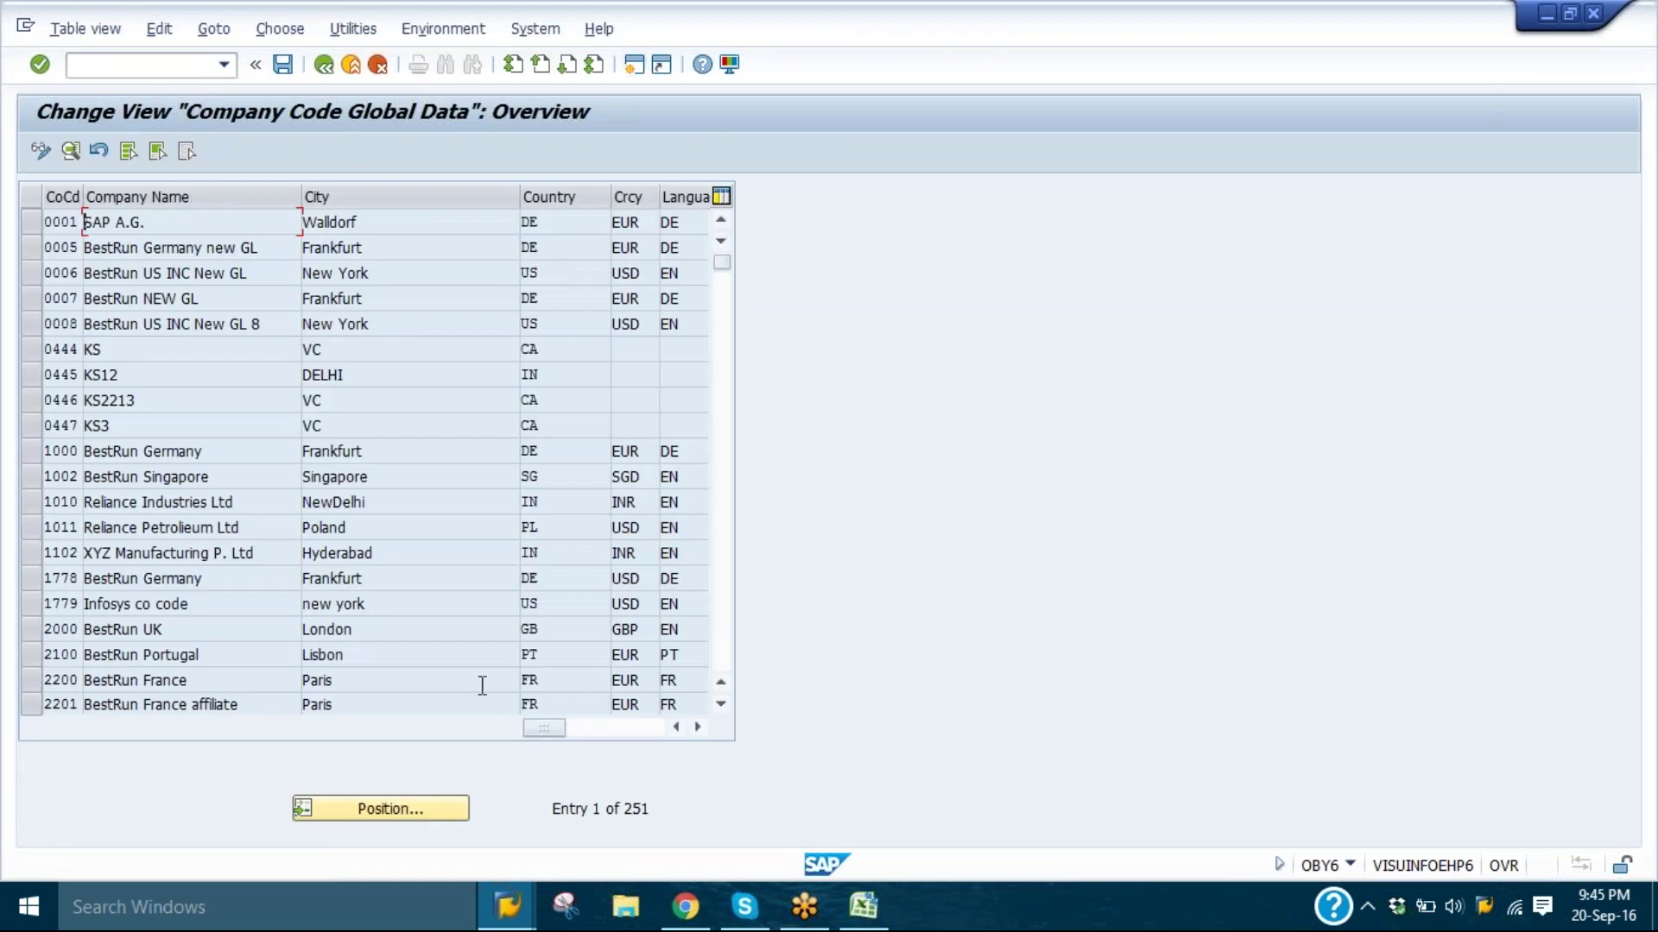
- Locate company code MOZ1 (moez Automobiles) in the global data overview and open its details
left_click(427, 814)
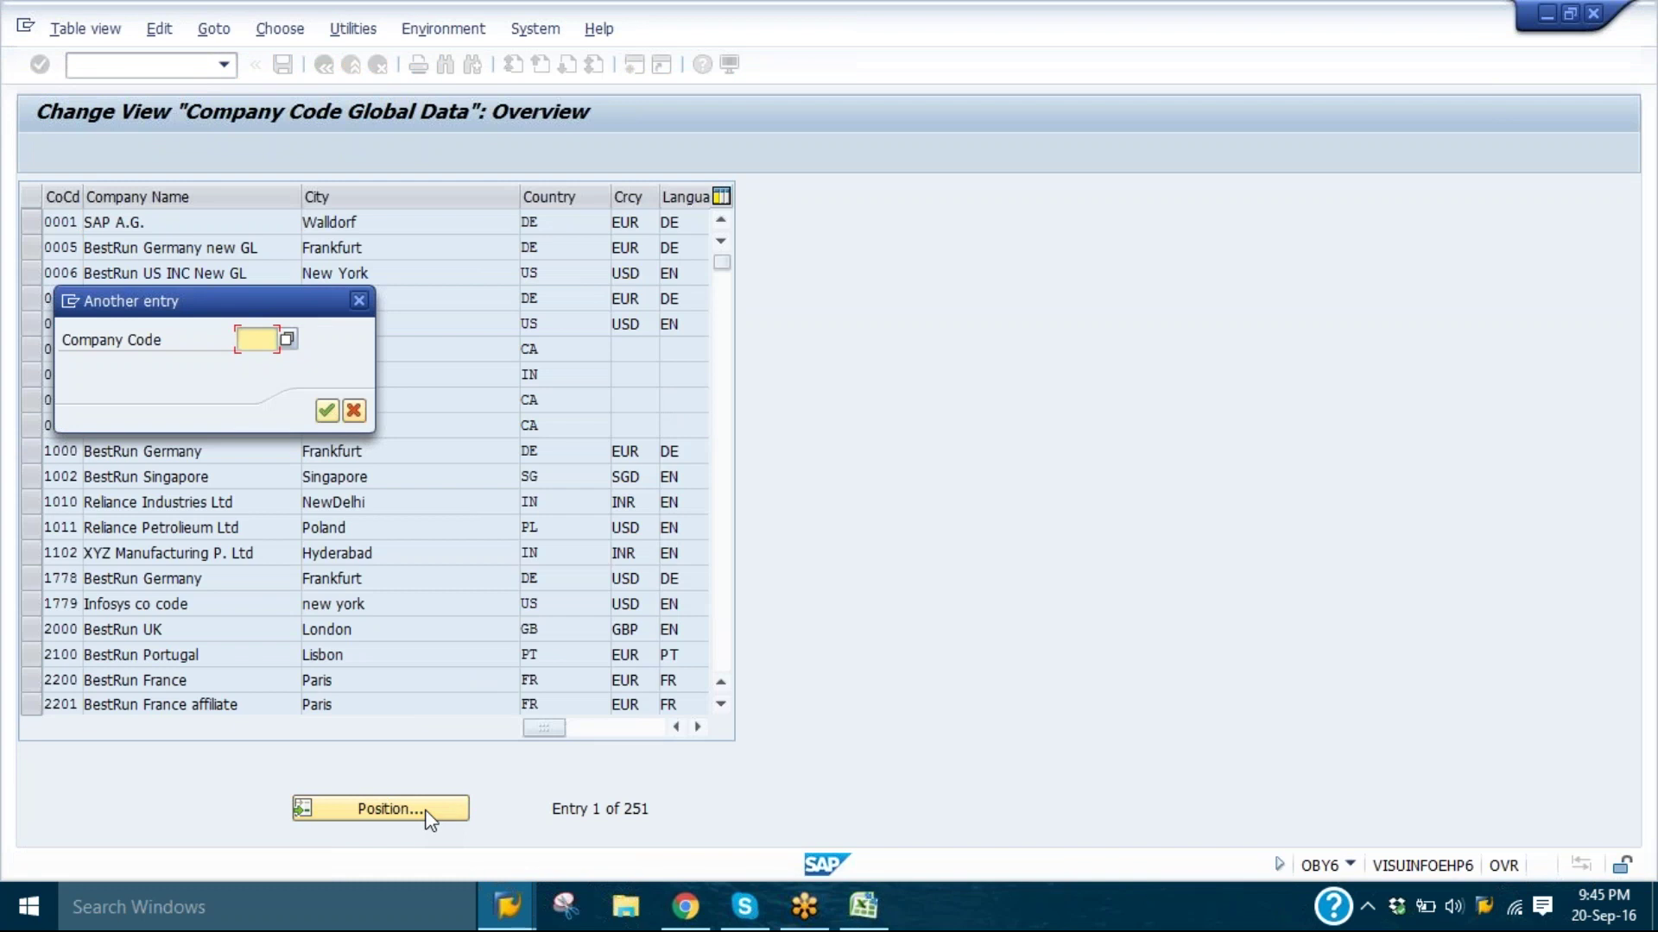
type("moz1")
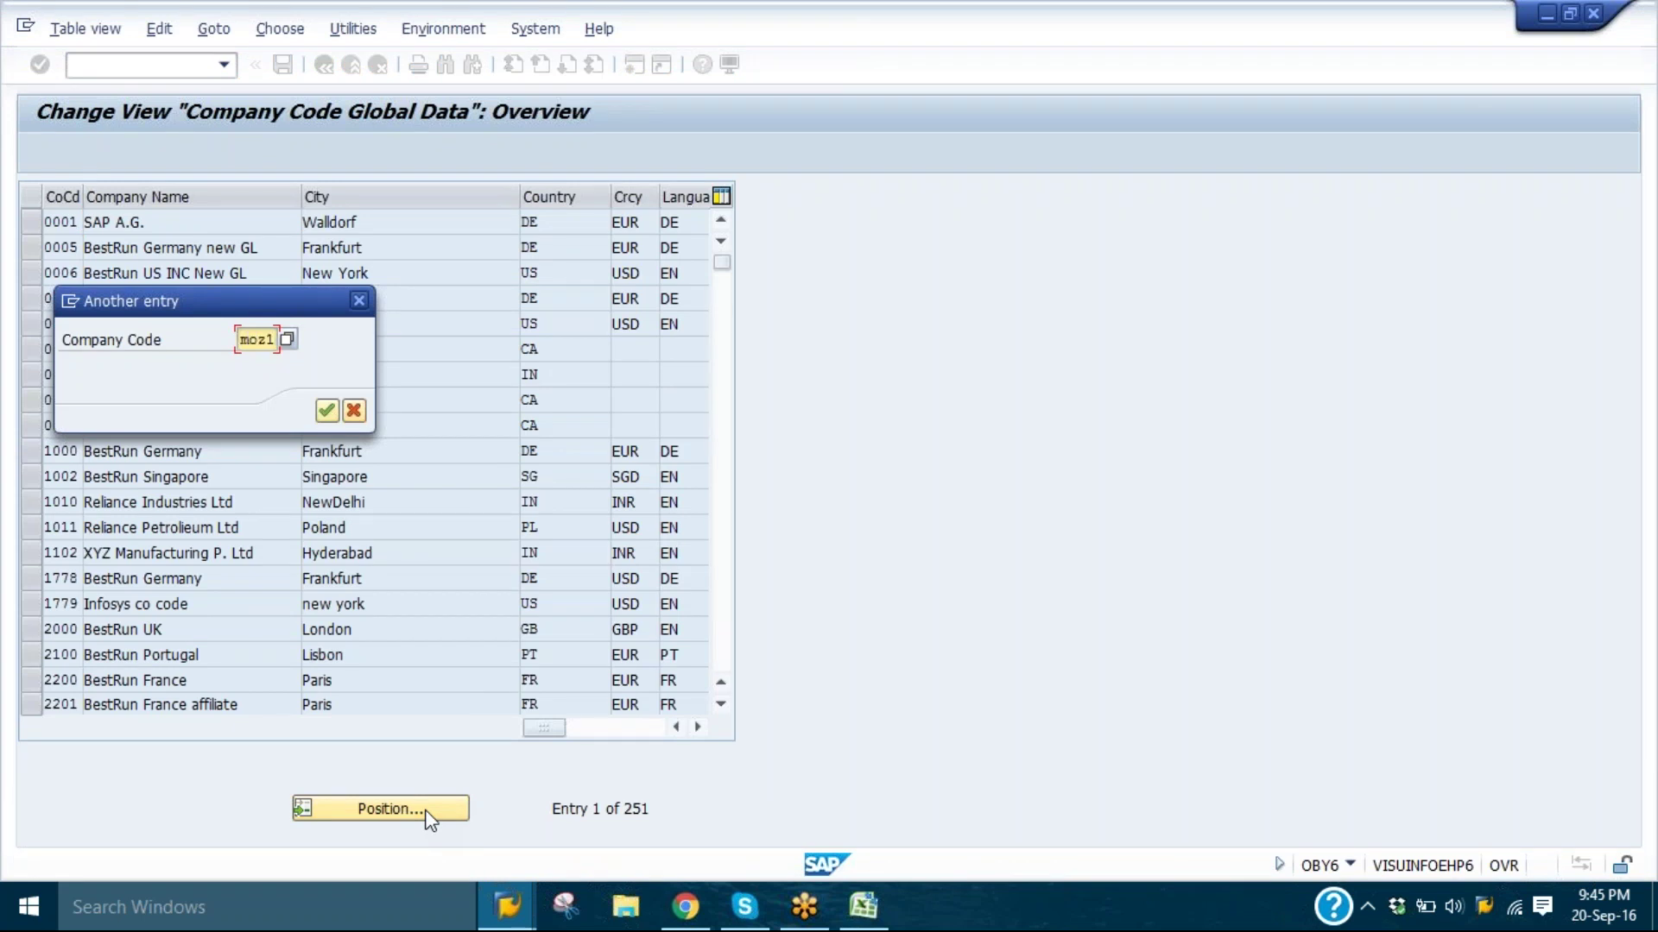
key("Return")
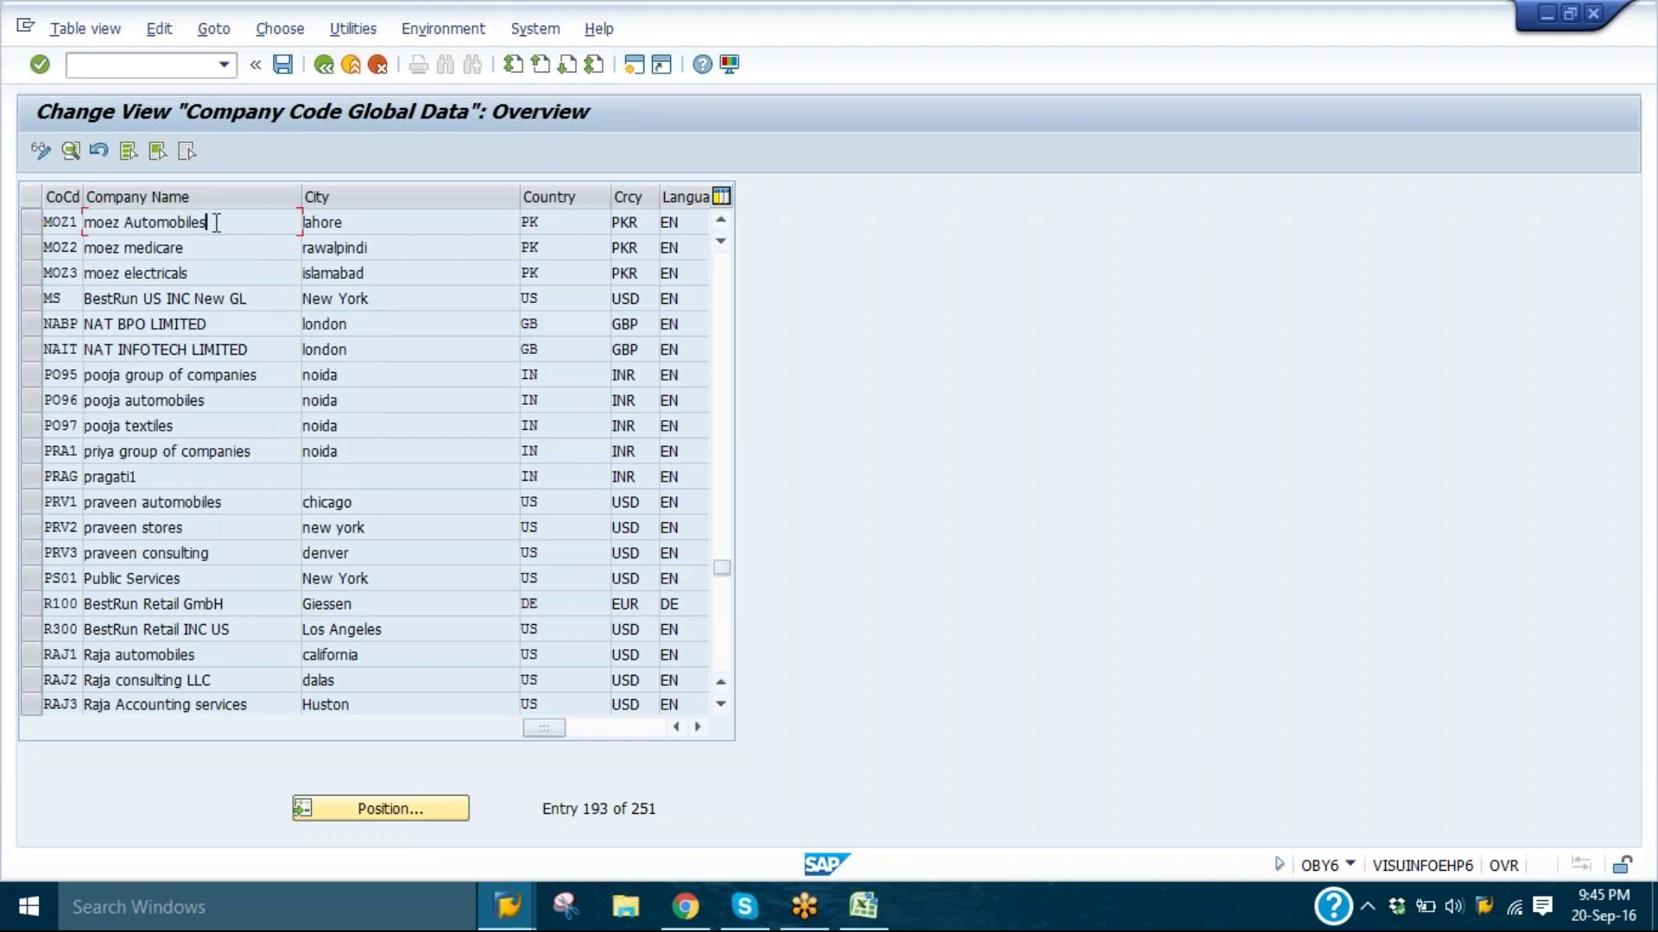
key("F2")
- Activate Propose fiscal year and Define default value date for MOZ1, save in the customizing request, and end the session
left_click(387, 490)
left_click(388, 518)
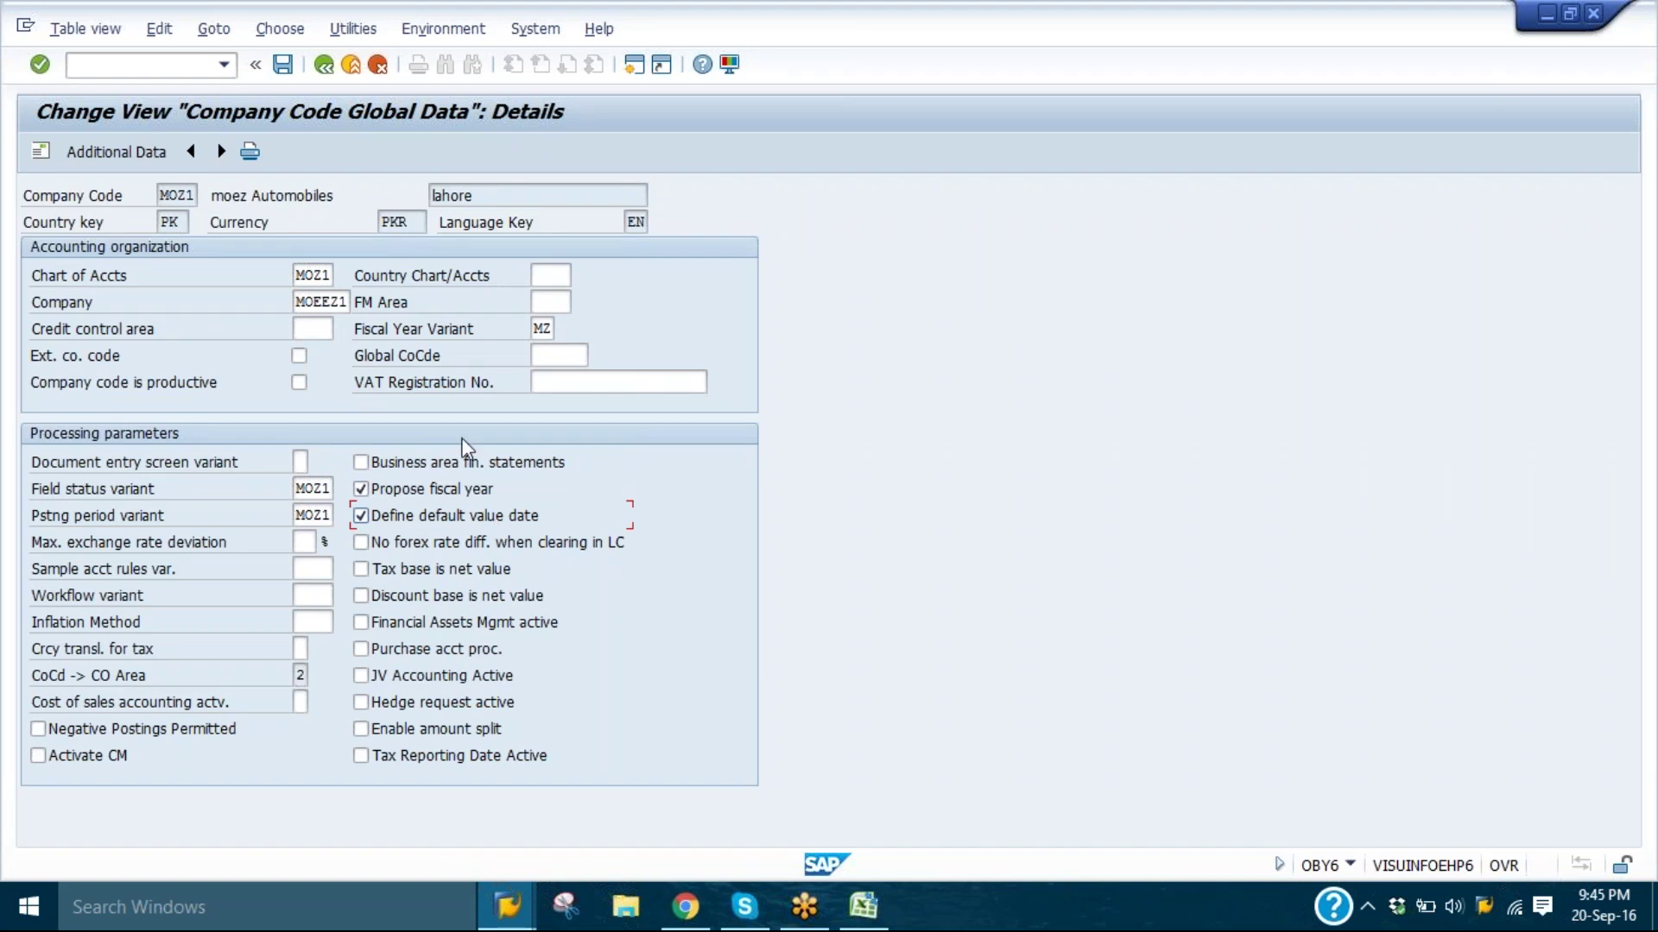
left_click(281, 66)
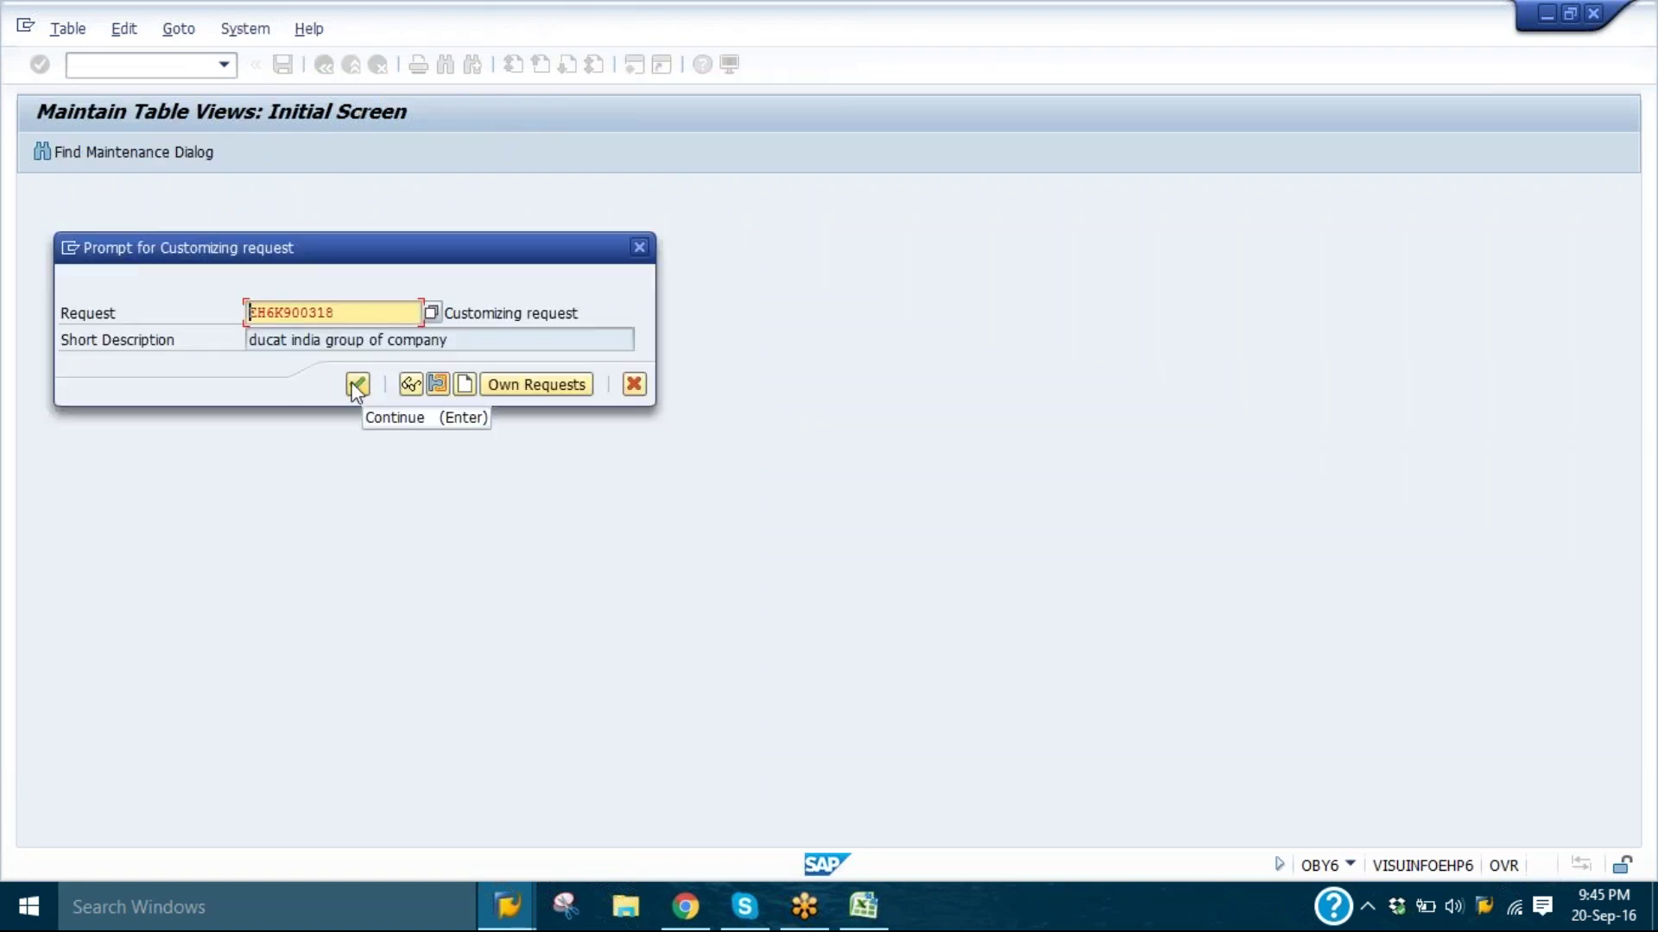
left_click(357, 386)
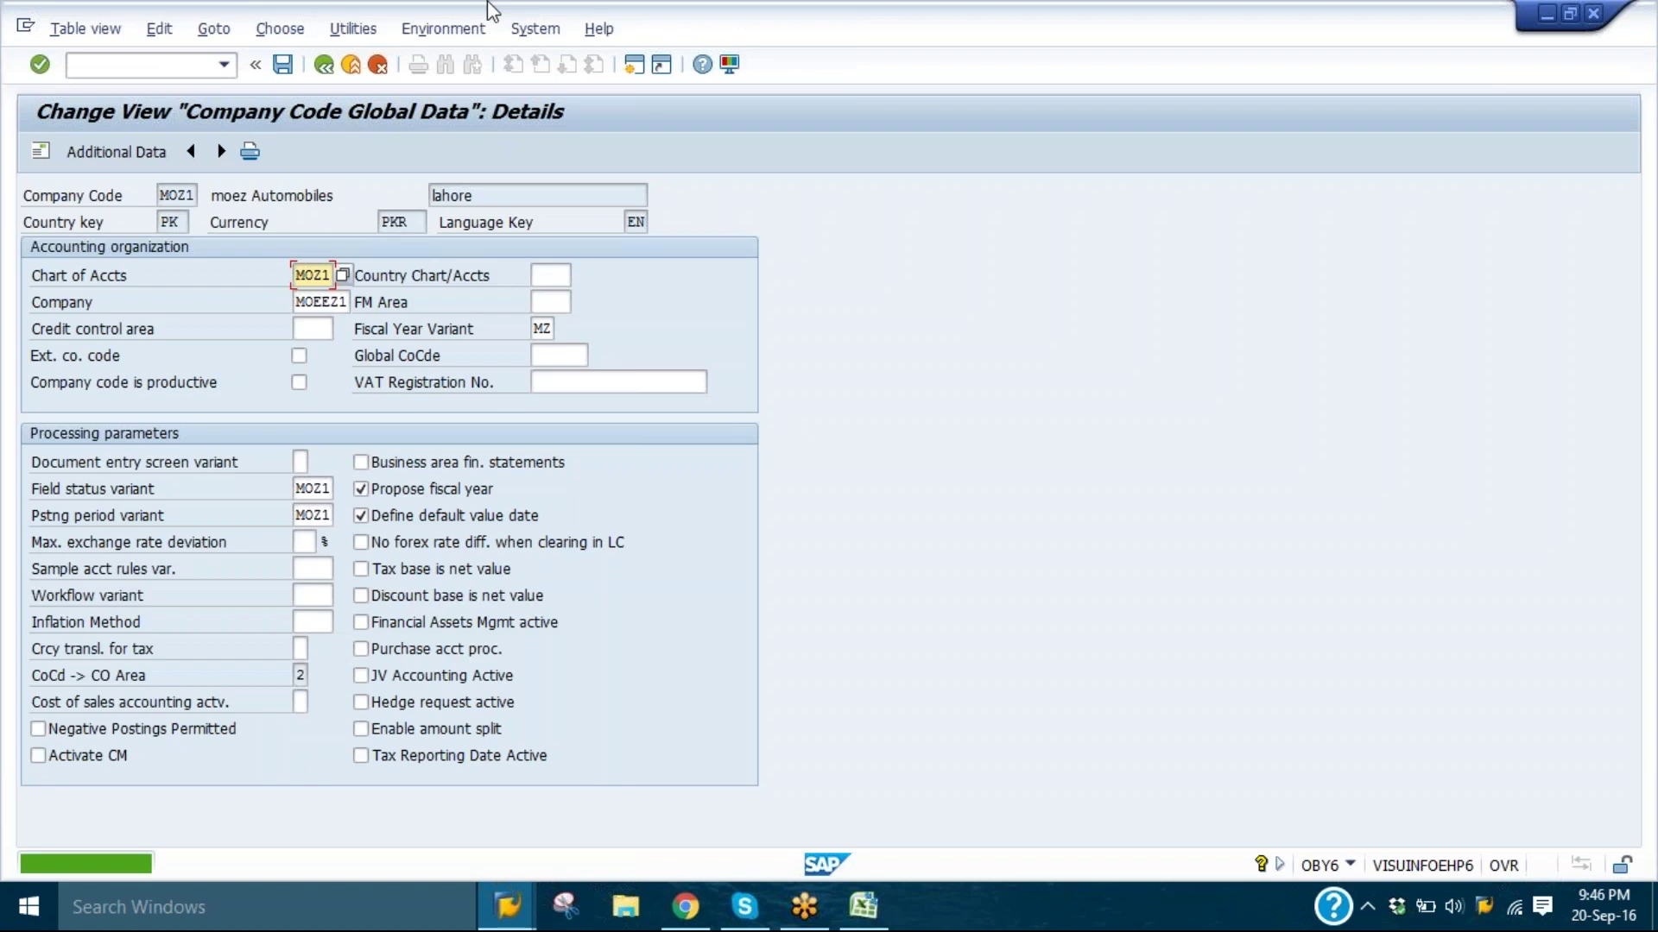
left_click(533, 28)
left_click(534, 88)
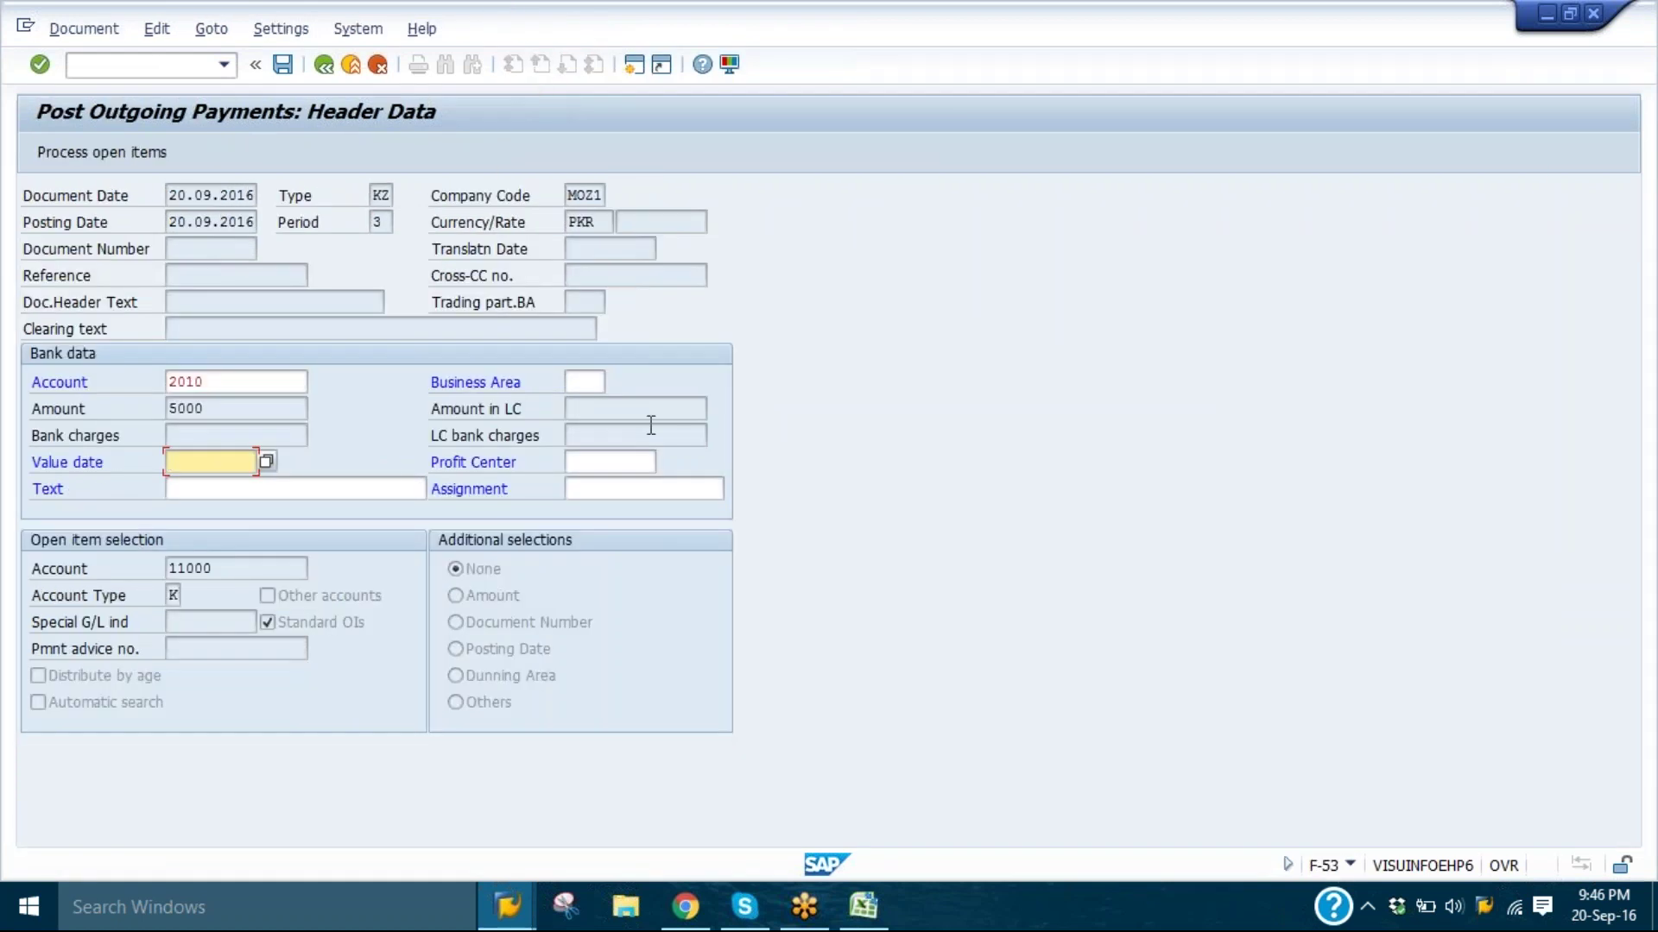
- Set the 5000 payment's value date to 20.09.2016 and process Accenture Inc's open items
key("BackSpace")
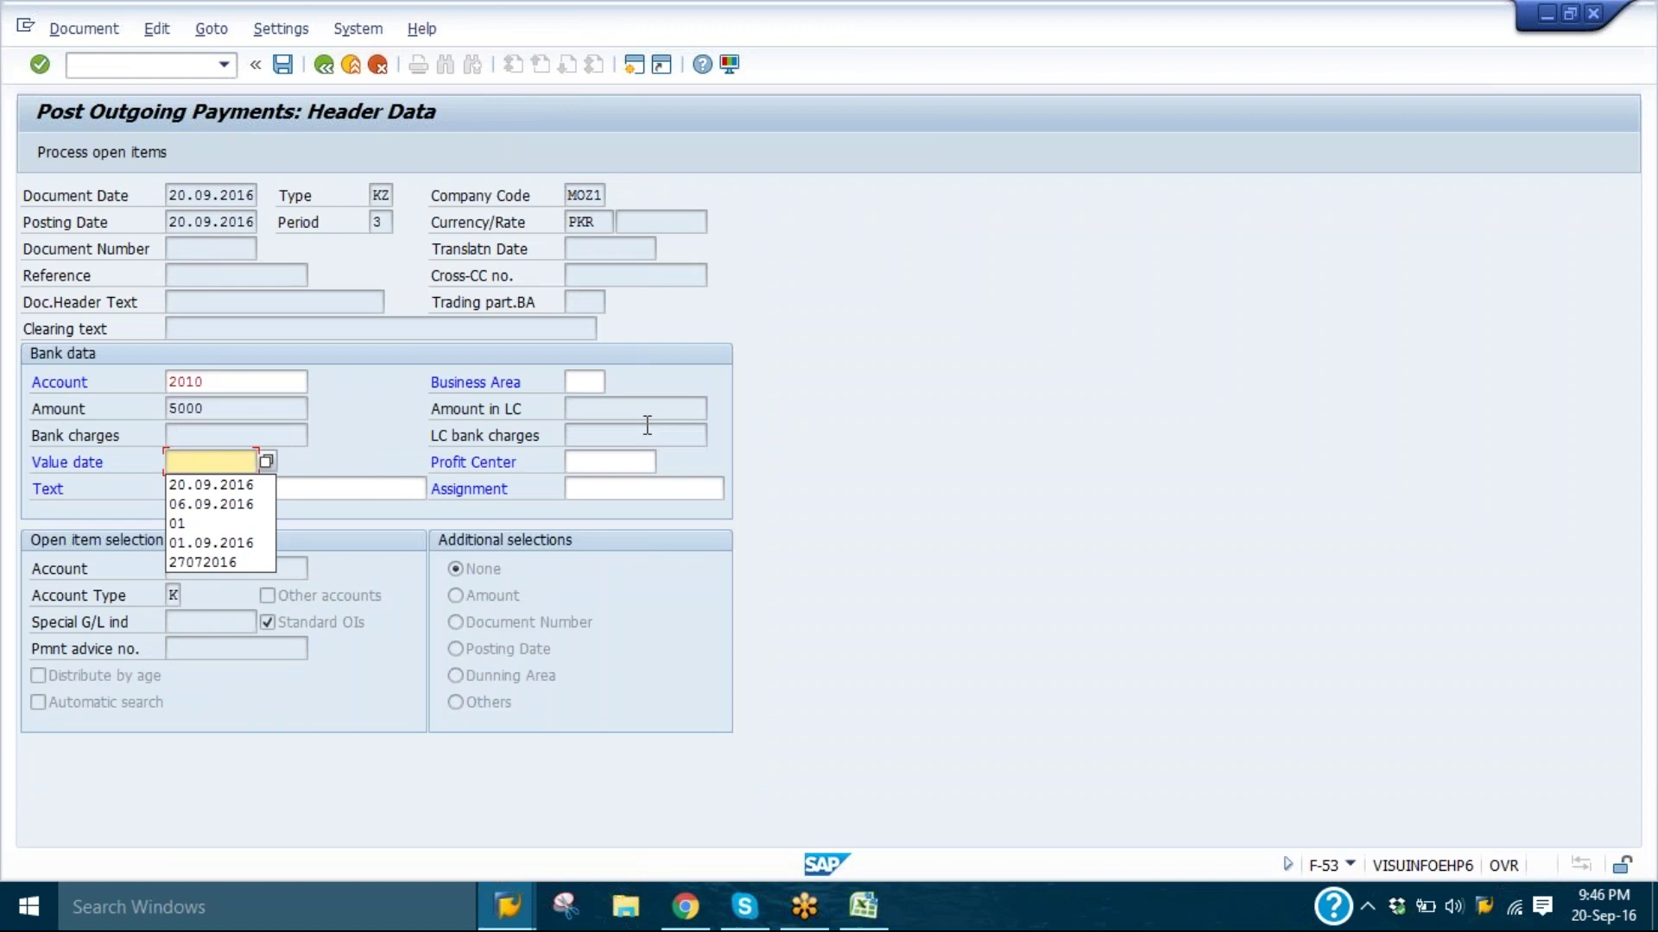
left_click(227, 487)
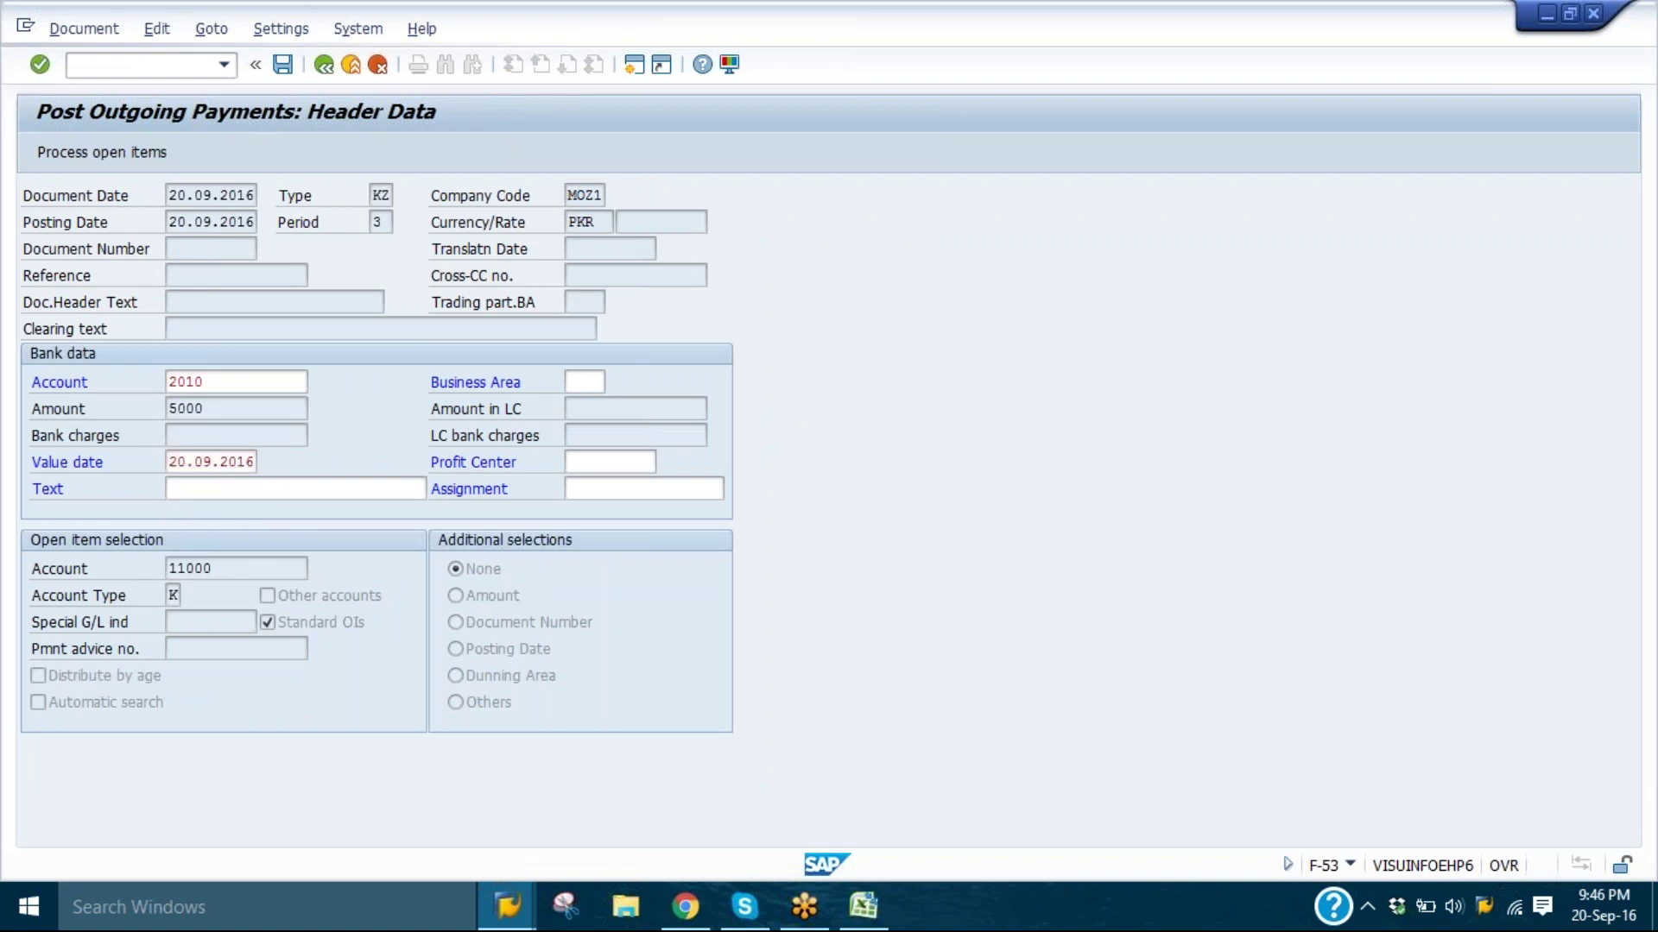
key("shift+F4")
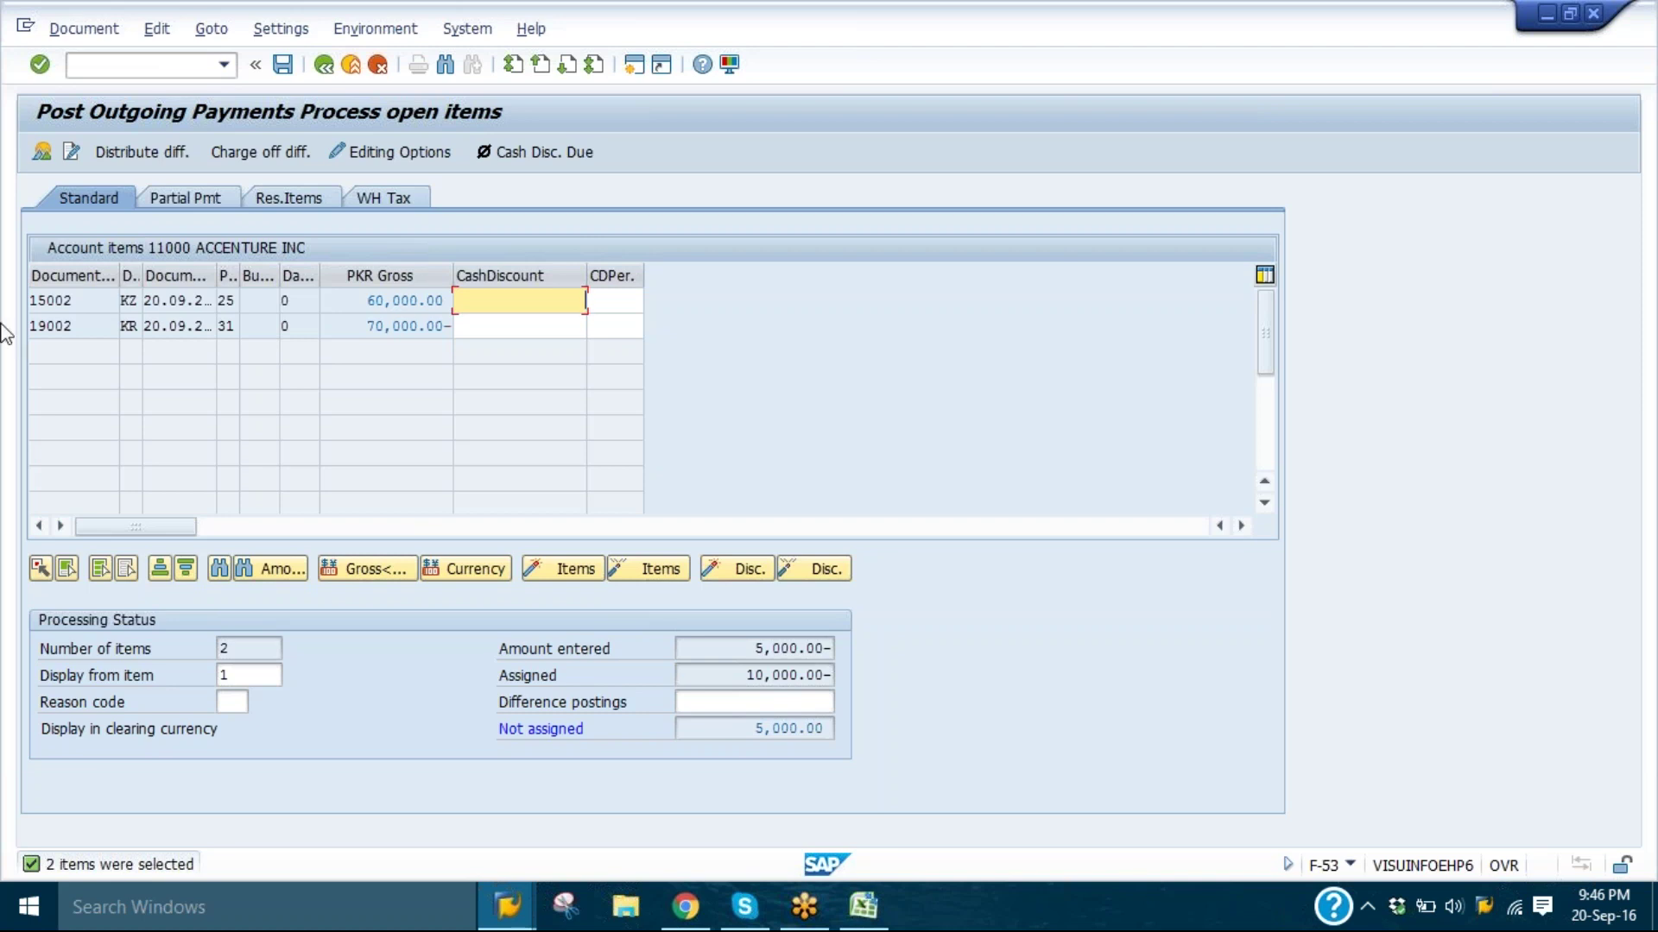
- Switch the open items to partial payment and deactivate the 60,000 payment item so it is not assigned
left_click(208, 198)
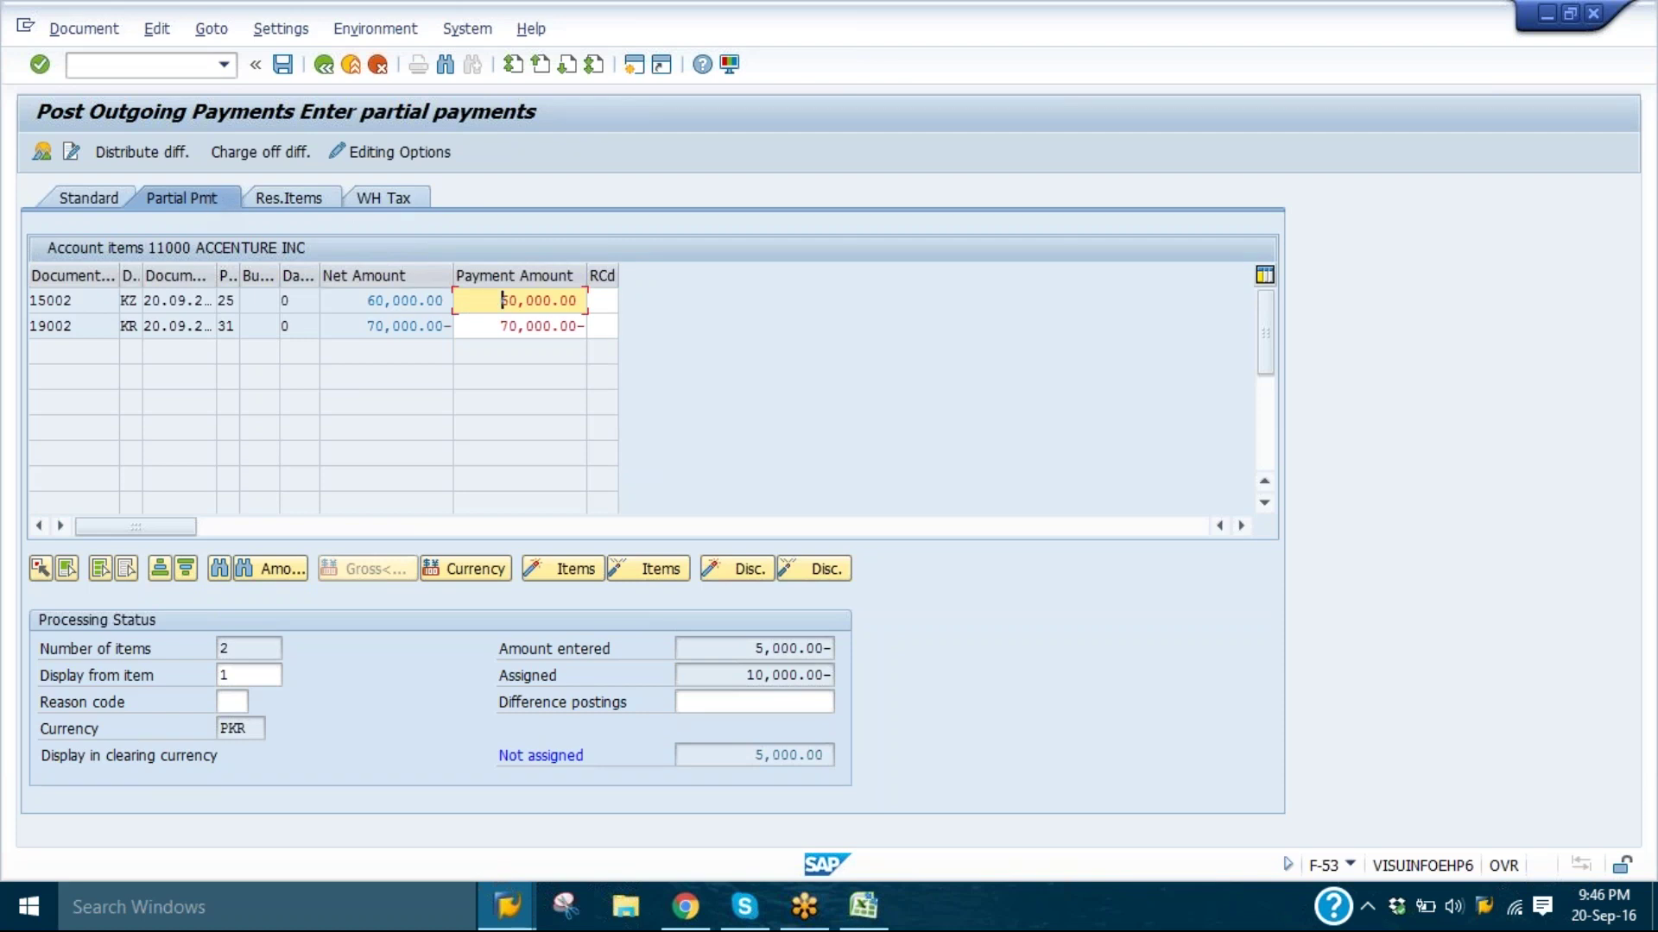
left_click_drag(369, 302, 458, 300)
left_click(458, 299)
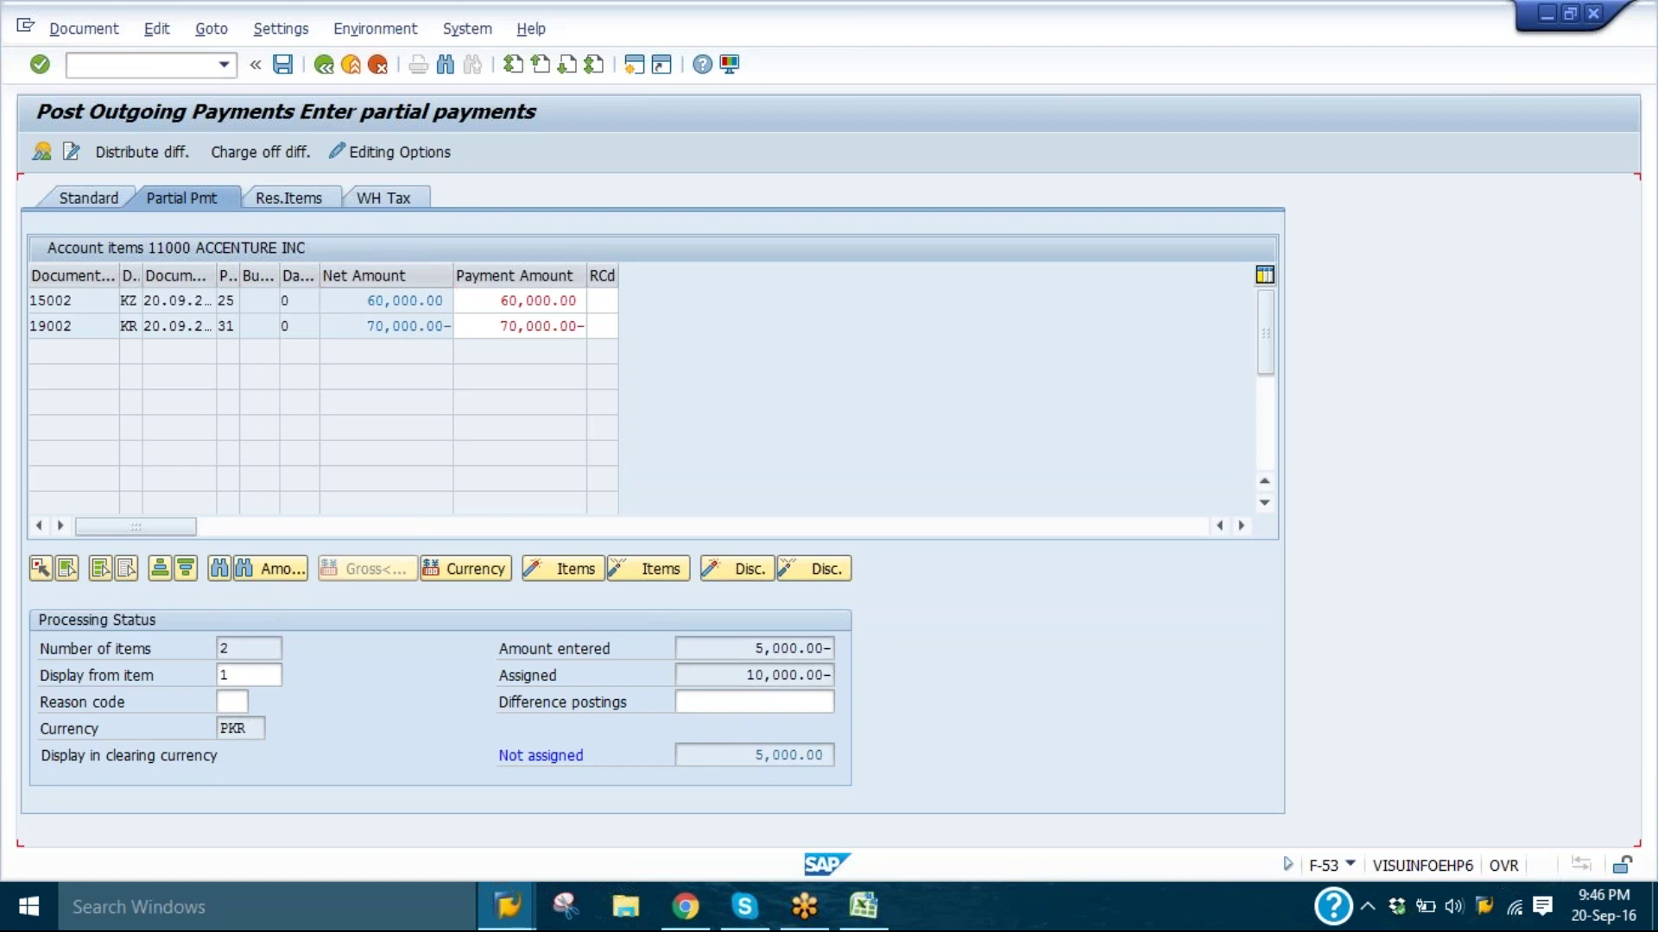
double_click(402, 299)
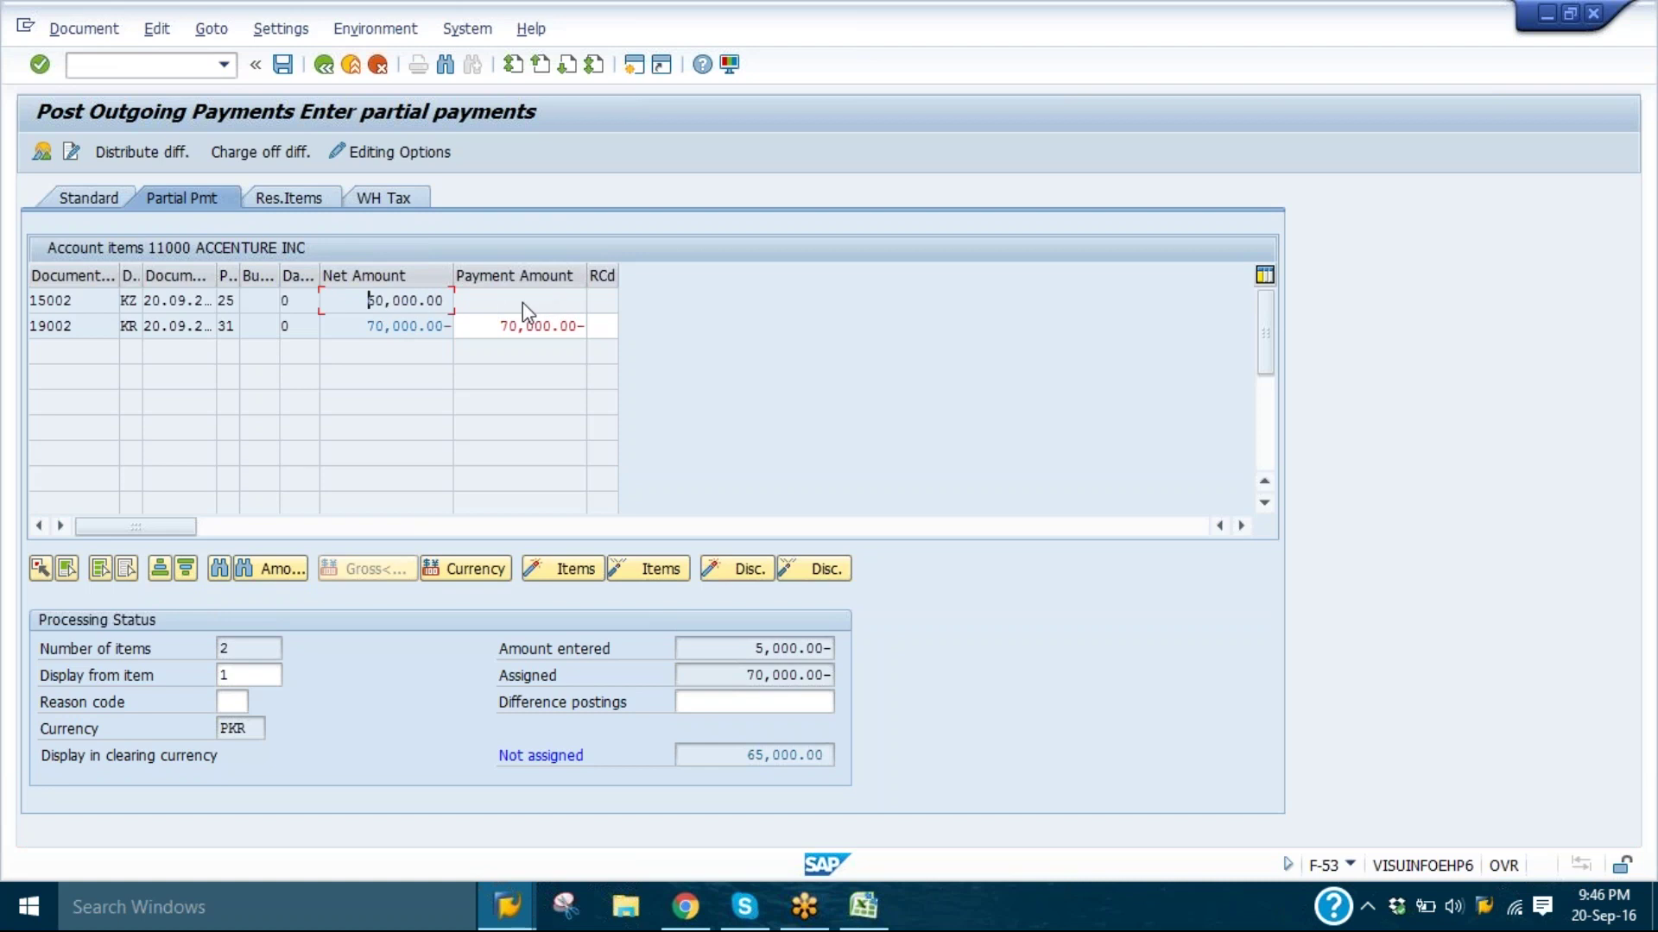
- Assign a partial payment of 5000 to the 70,000 invoice and post the document
left_click(498, 323)
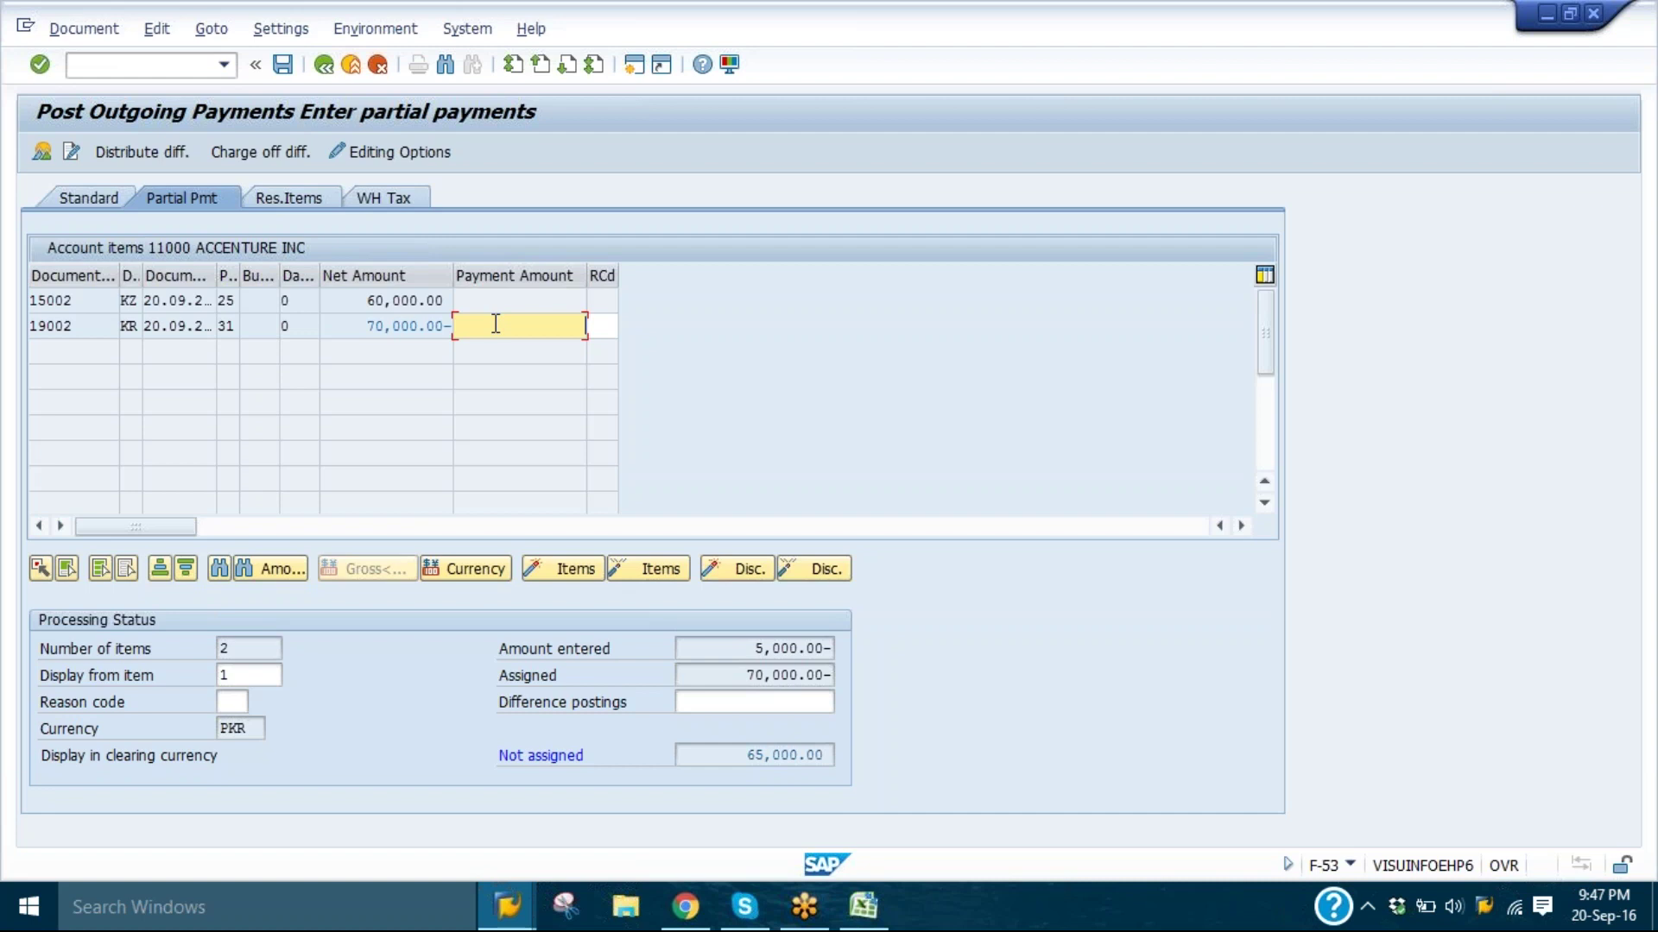
type("5000")
key("Return")
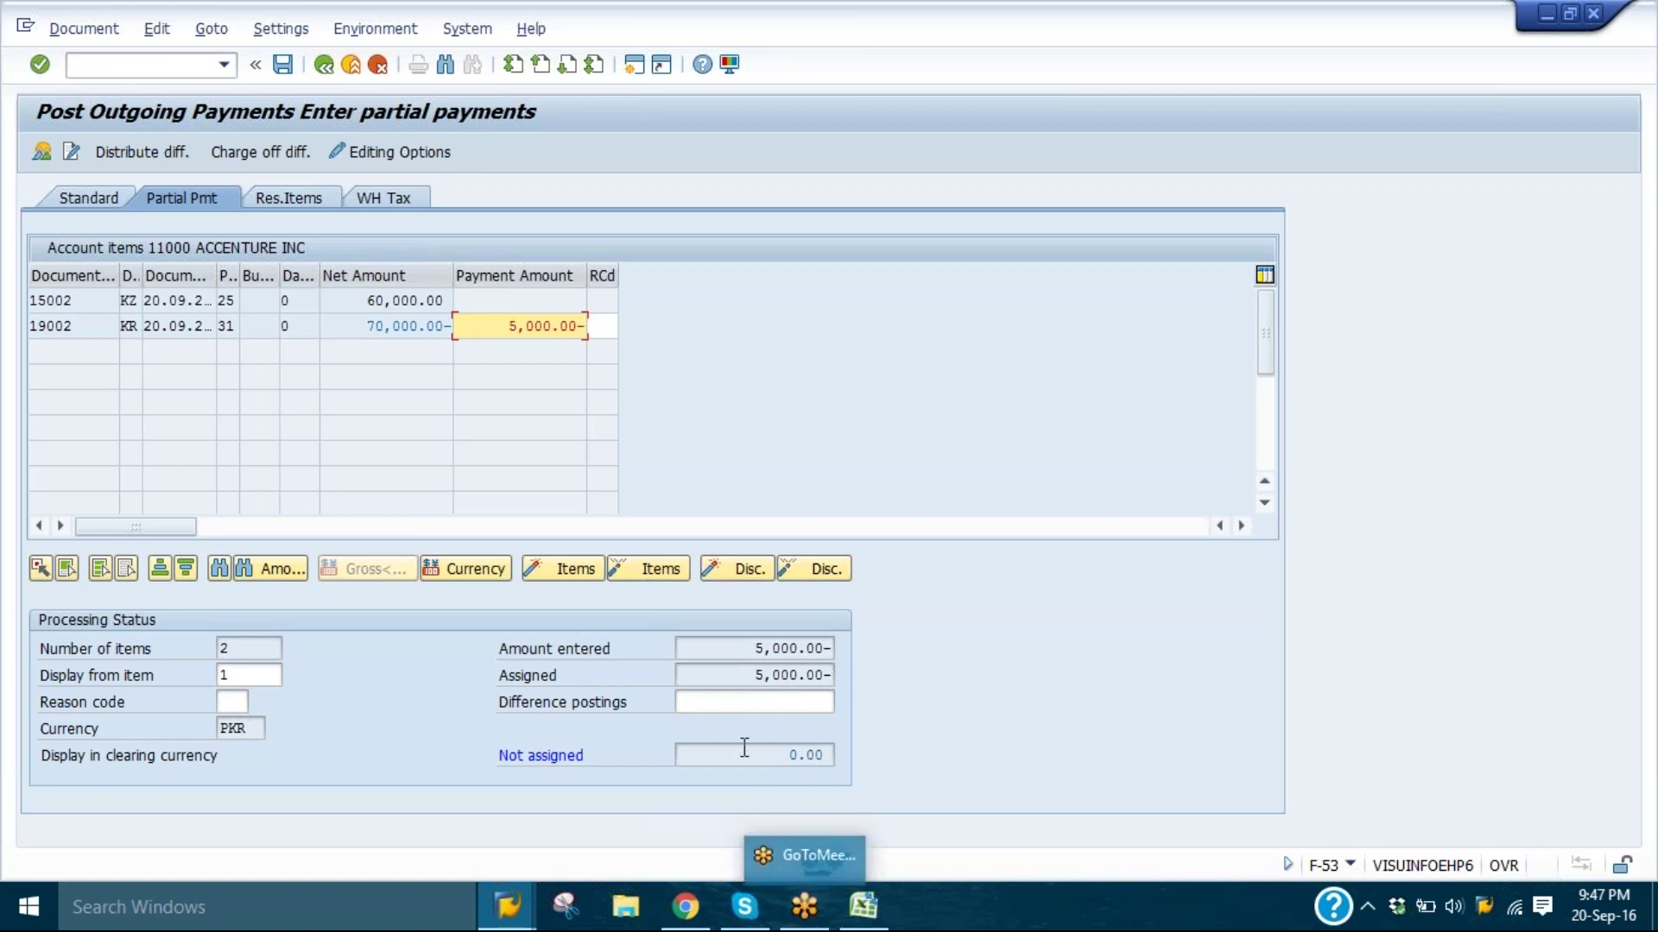
left_click(286, 67)
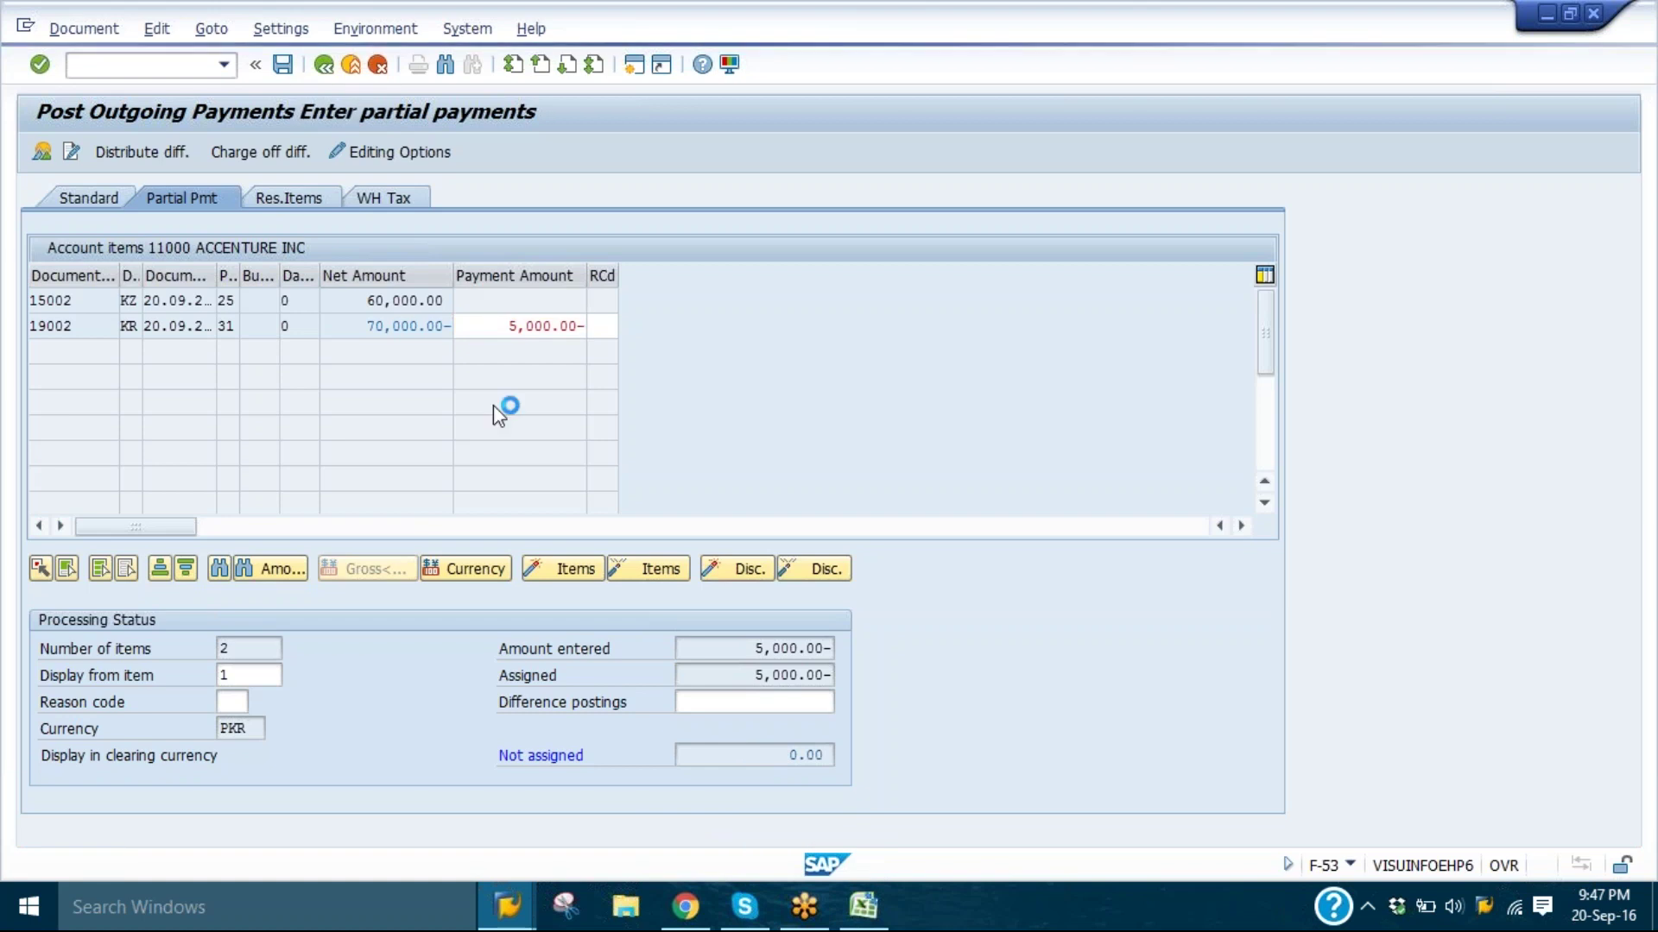
- Refresh the Accenture Inc vendor line item display and check the new partial payment and the open balance
mouse_move(507, 906)
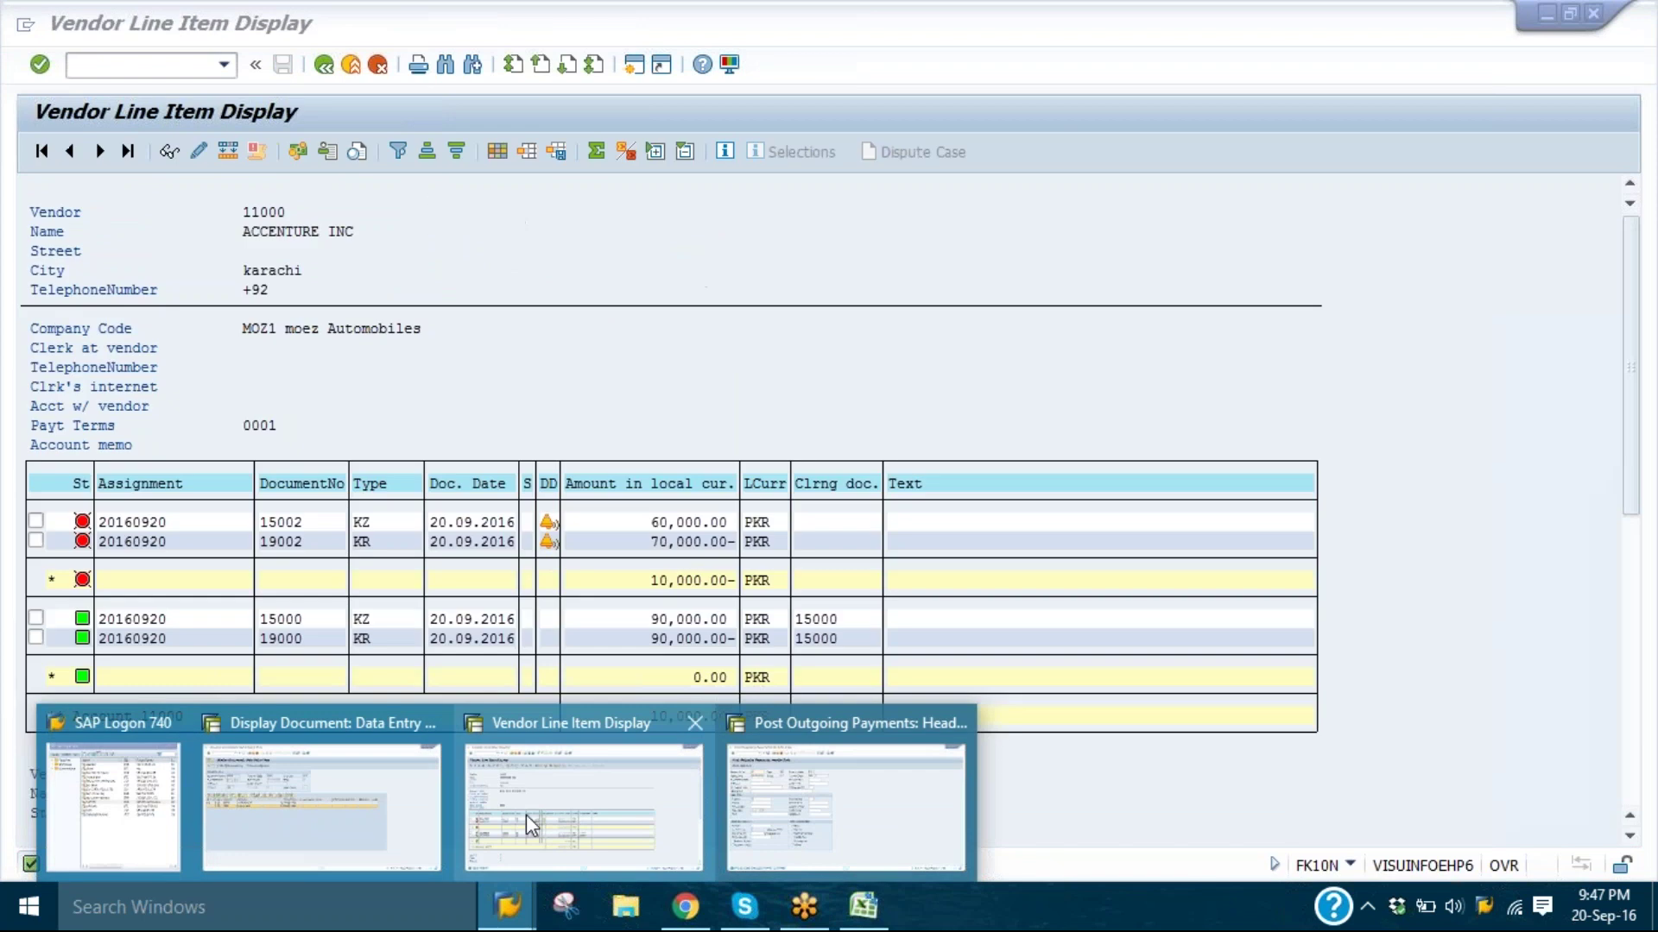
left_click(526, 815)
left_click(59, 28)
left_click(86, 74)
left_click(607, 491)
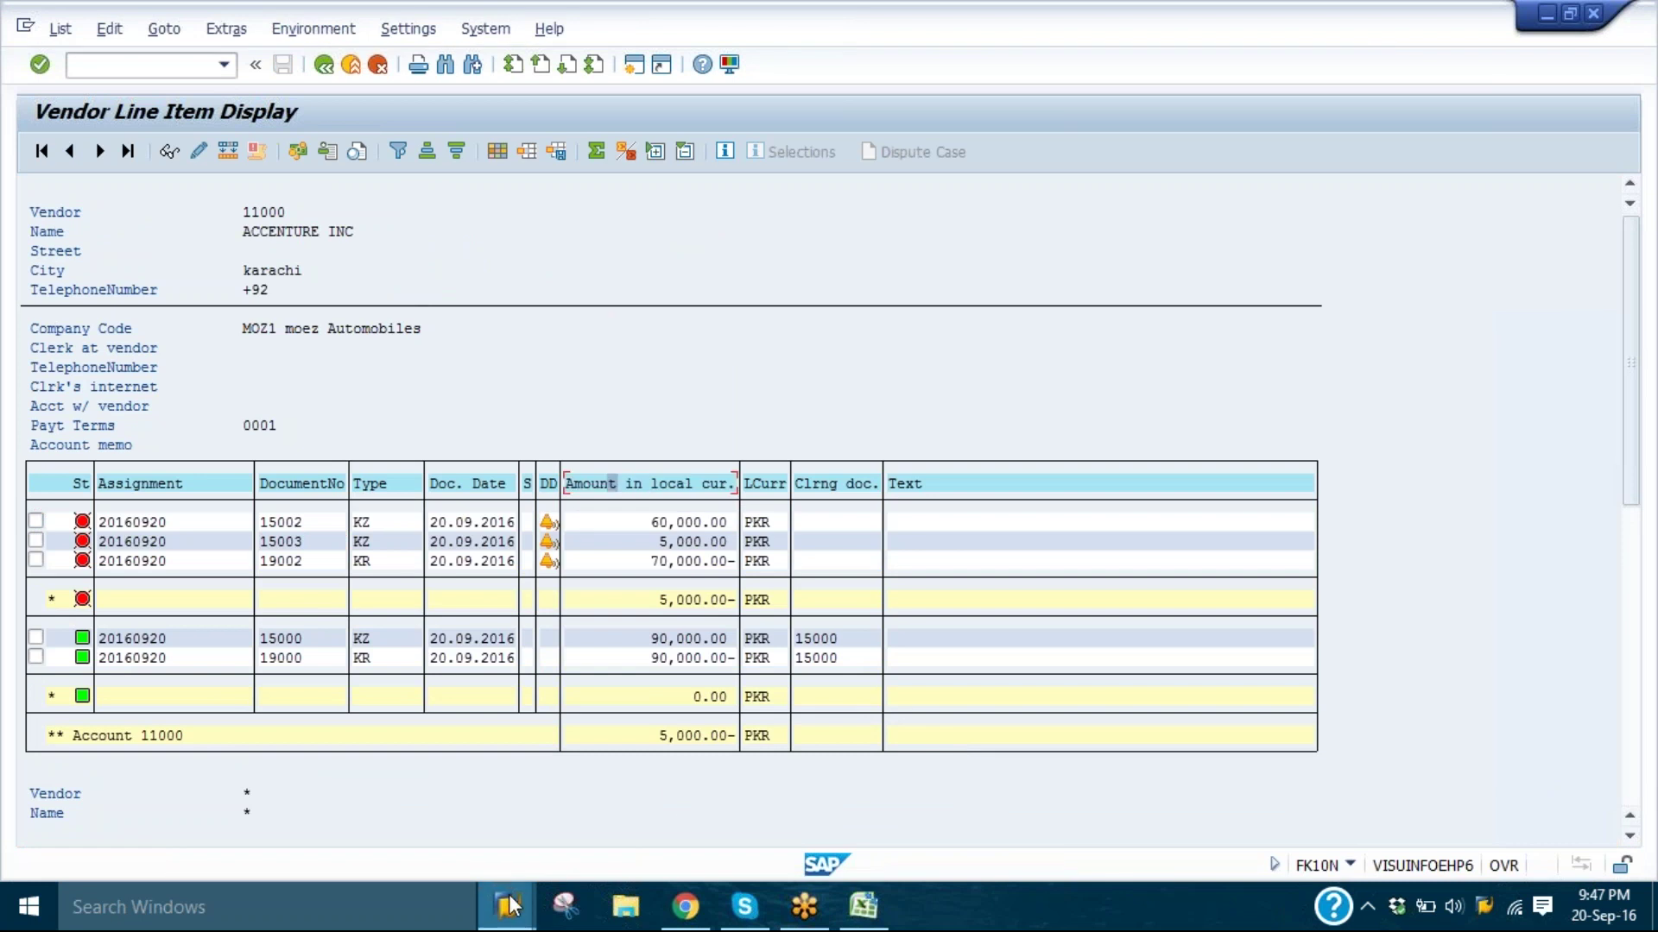
- Start another outgoing payment dated 20.09.2016 from the same bank account with an amount of 2000
mouse_move(509, 907)
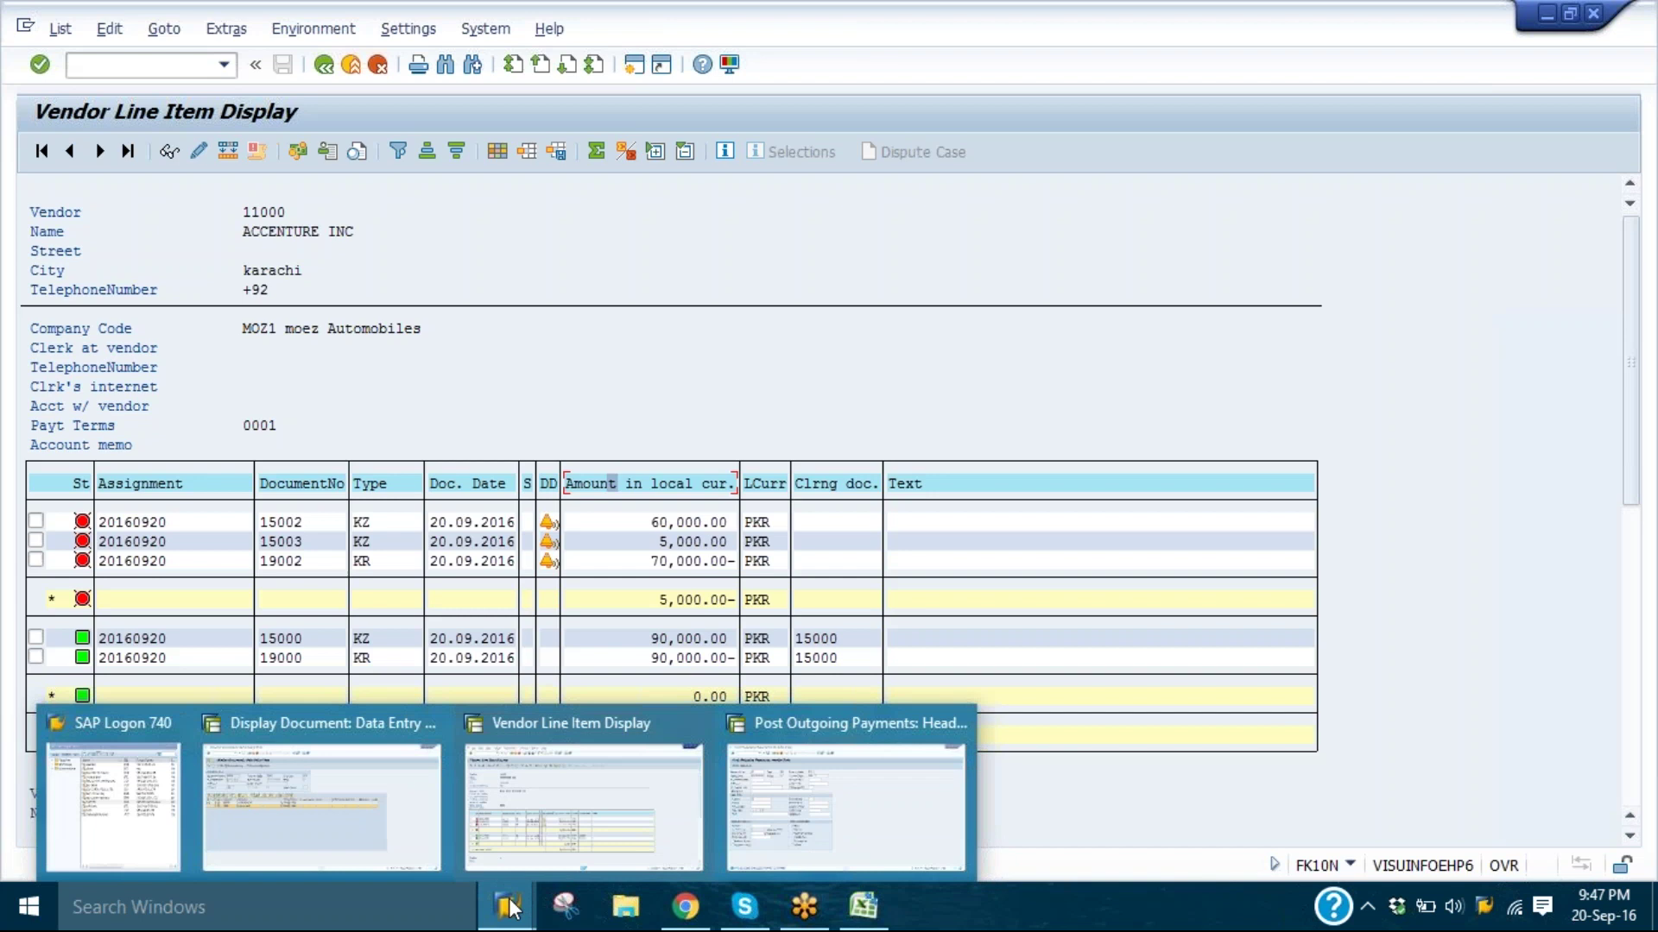
left_click(846, 807)
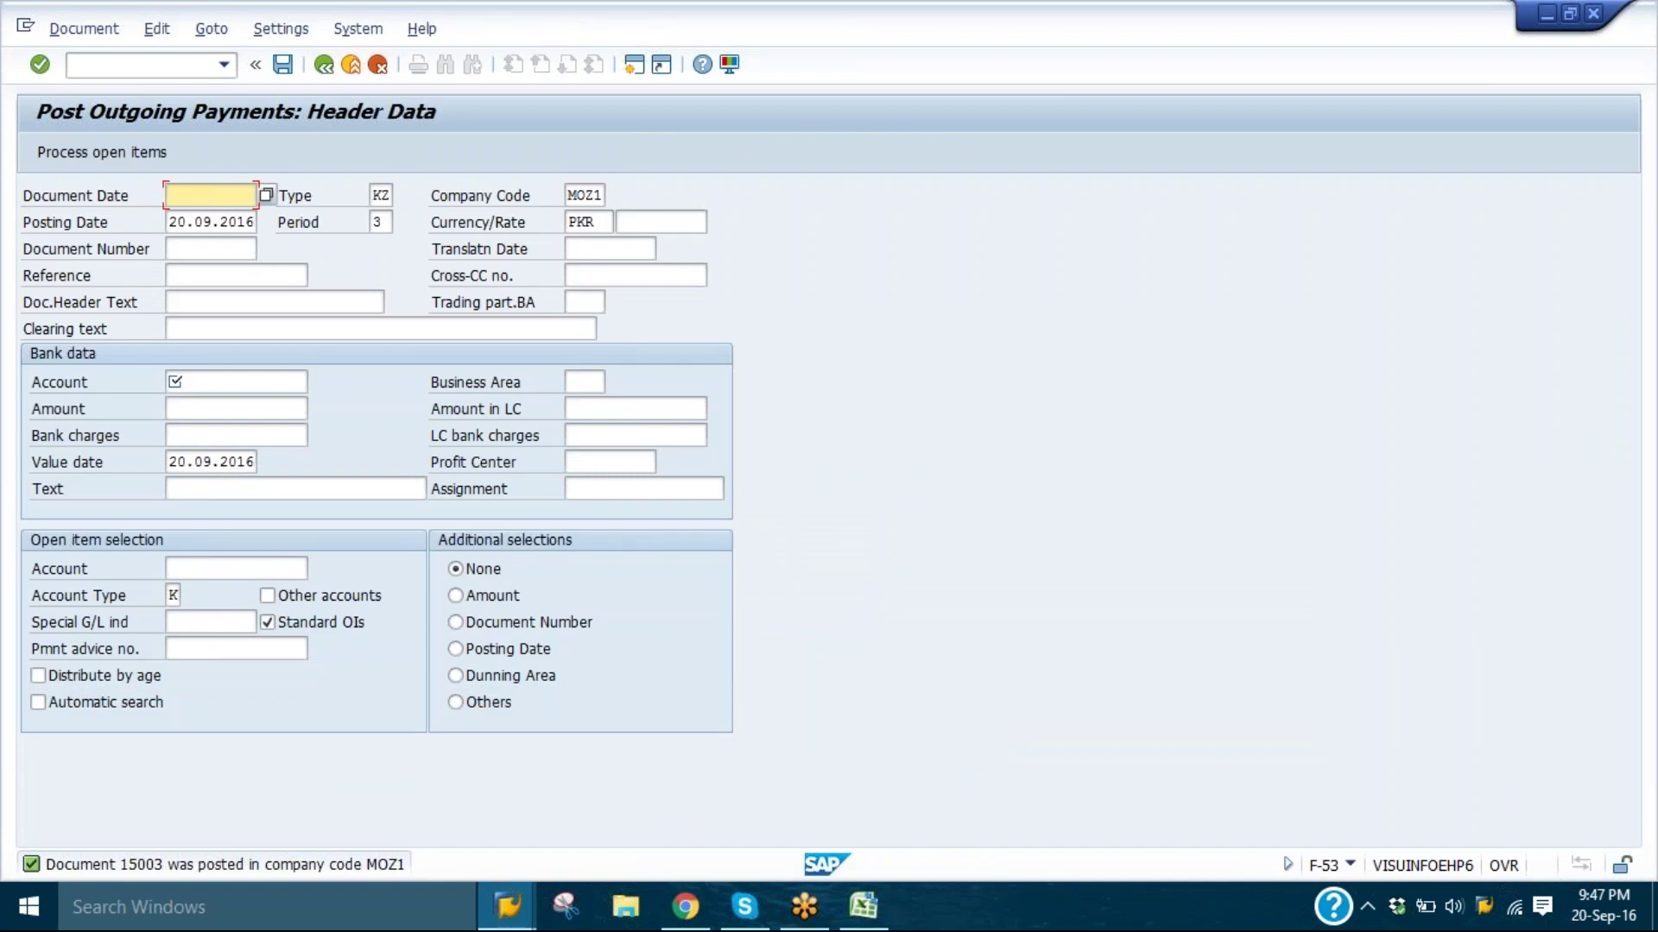
left_click(176, 195)
left_click(186, 220)
left_click(230, 379)
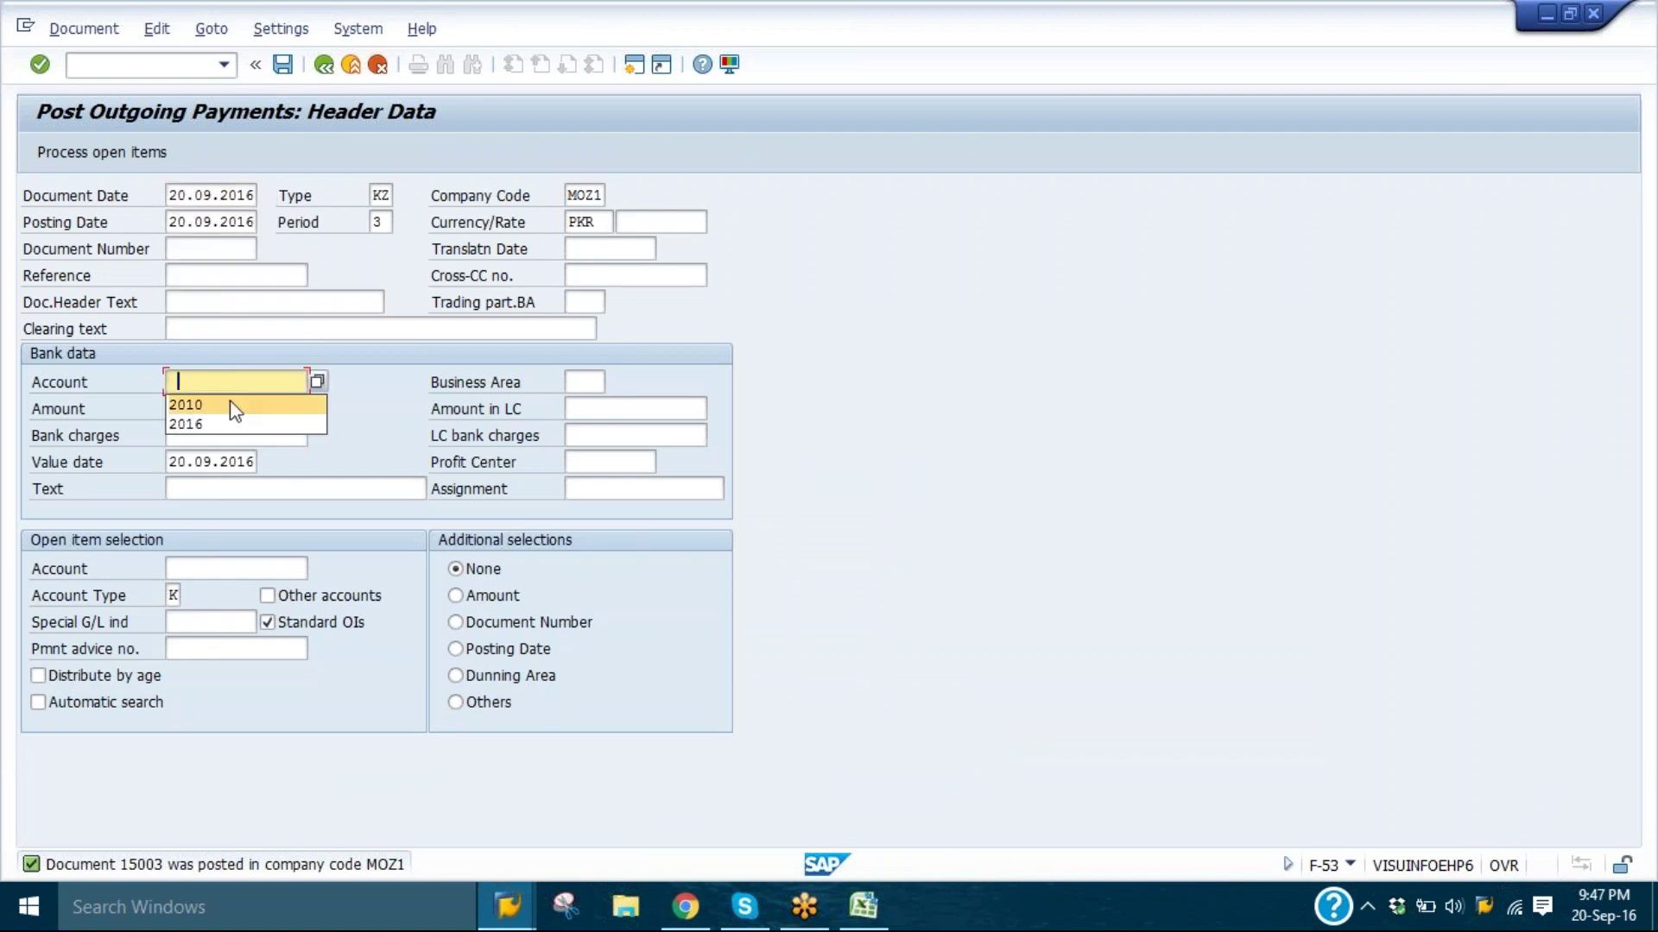
left_click(230, 404)
type("2000")
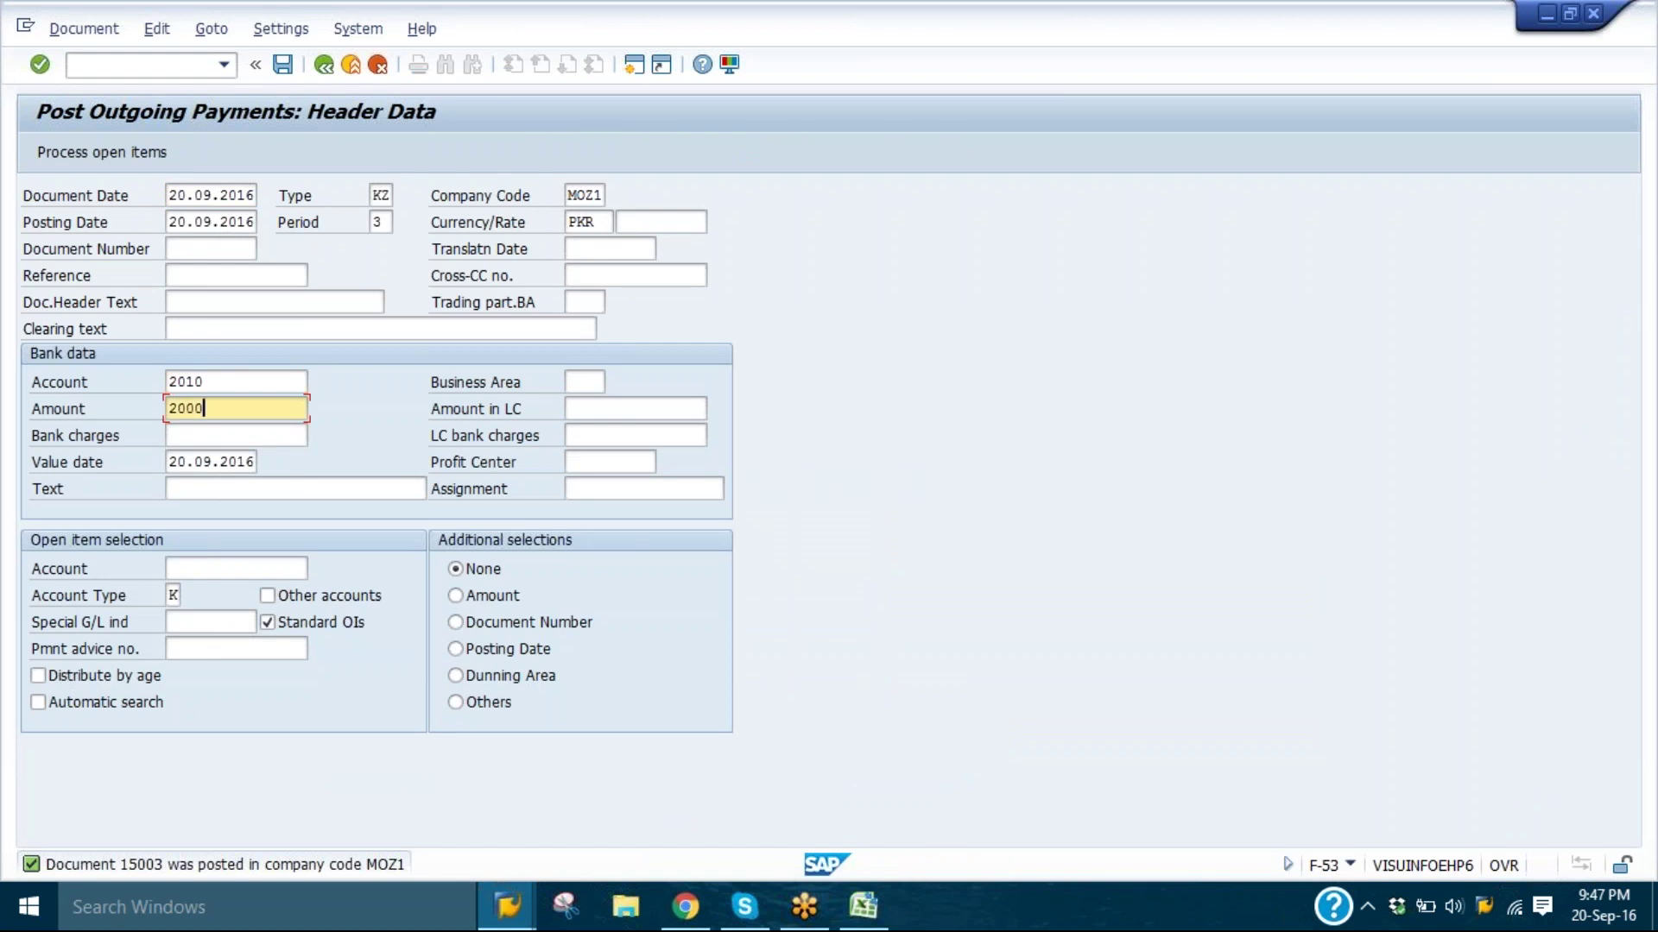
key("Return")
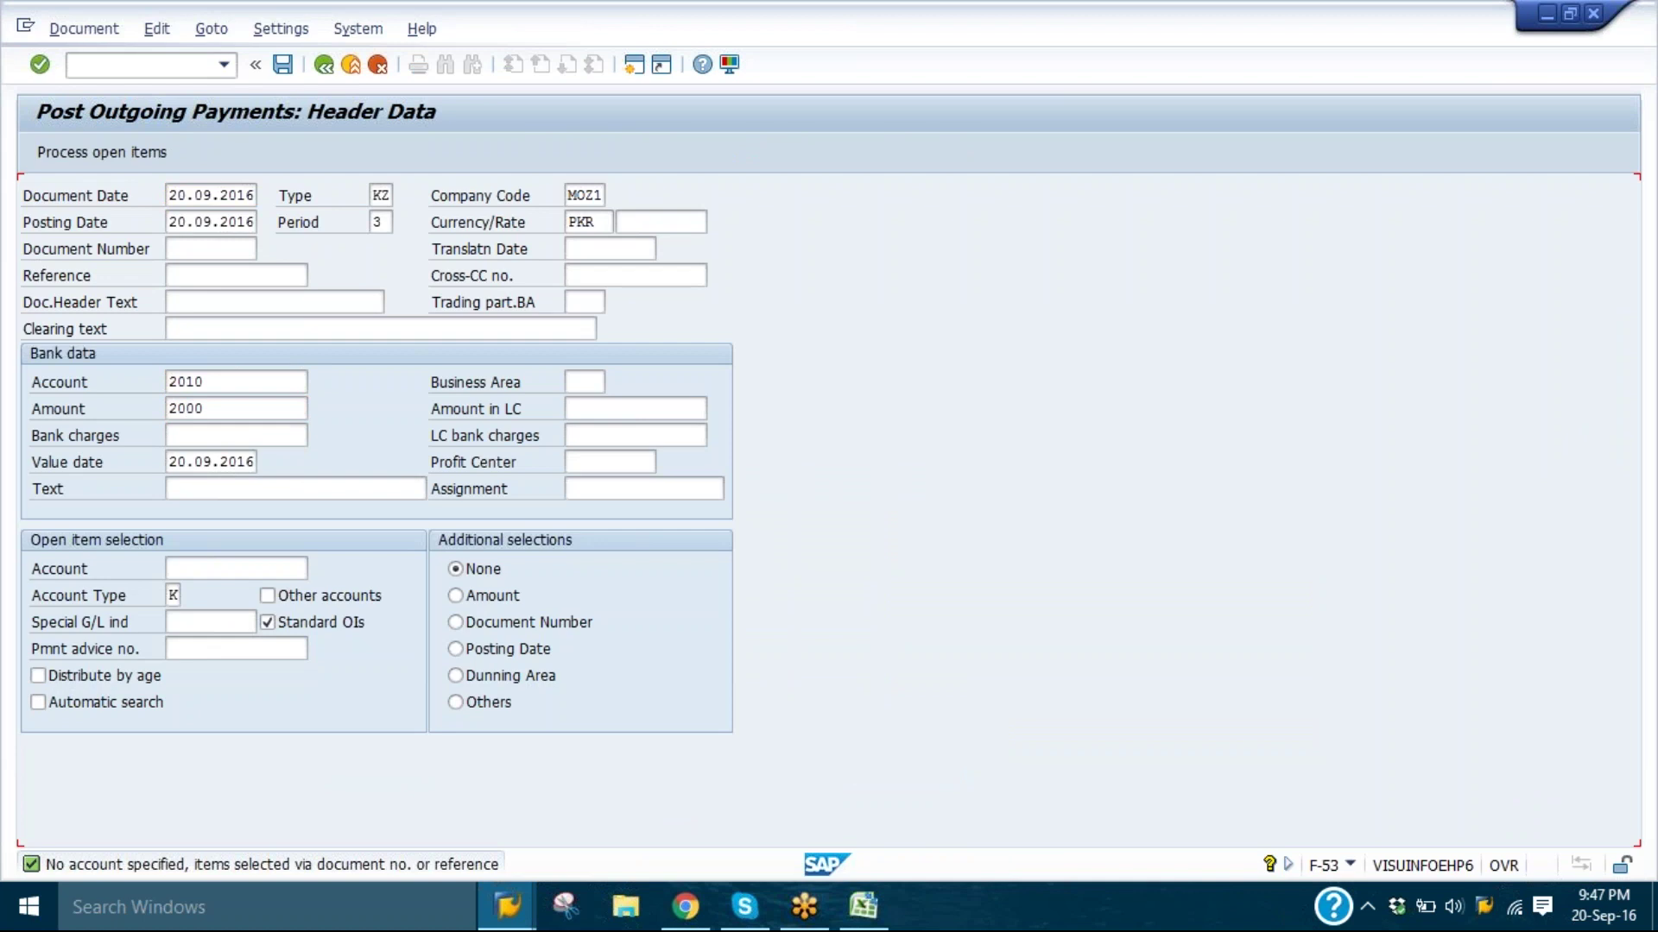
- Choose vendor Accenture Inc as the open item account for the 2000 payment and process its open items
left_click(235, 569)
key("Down")
key("Return")
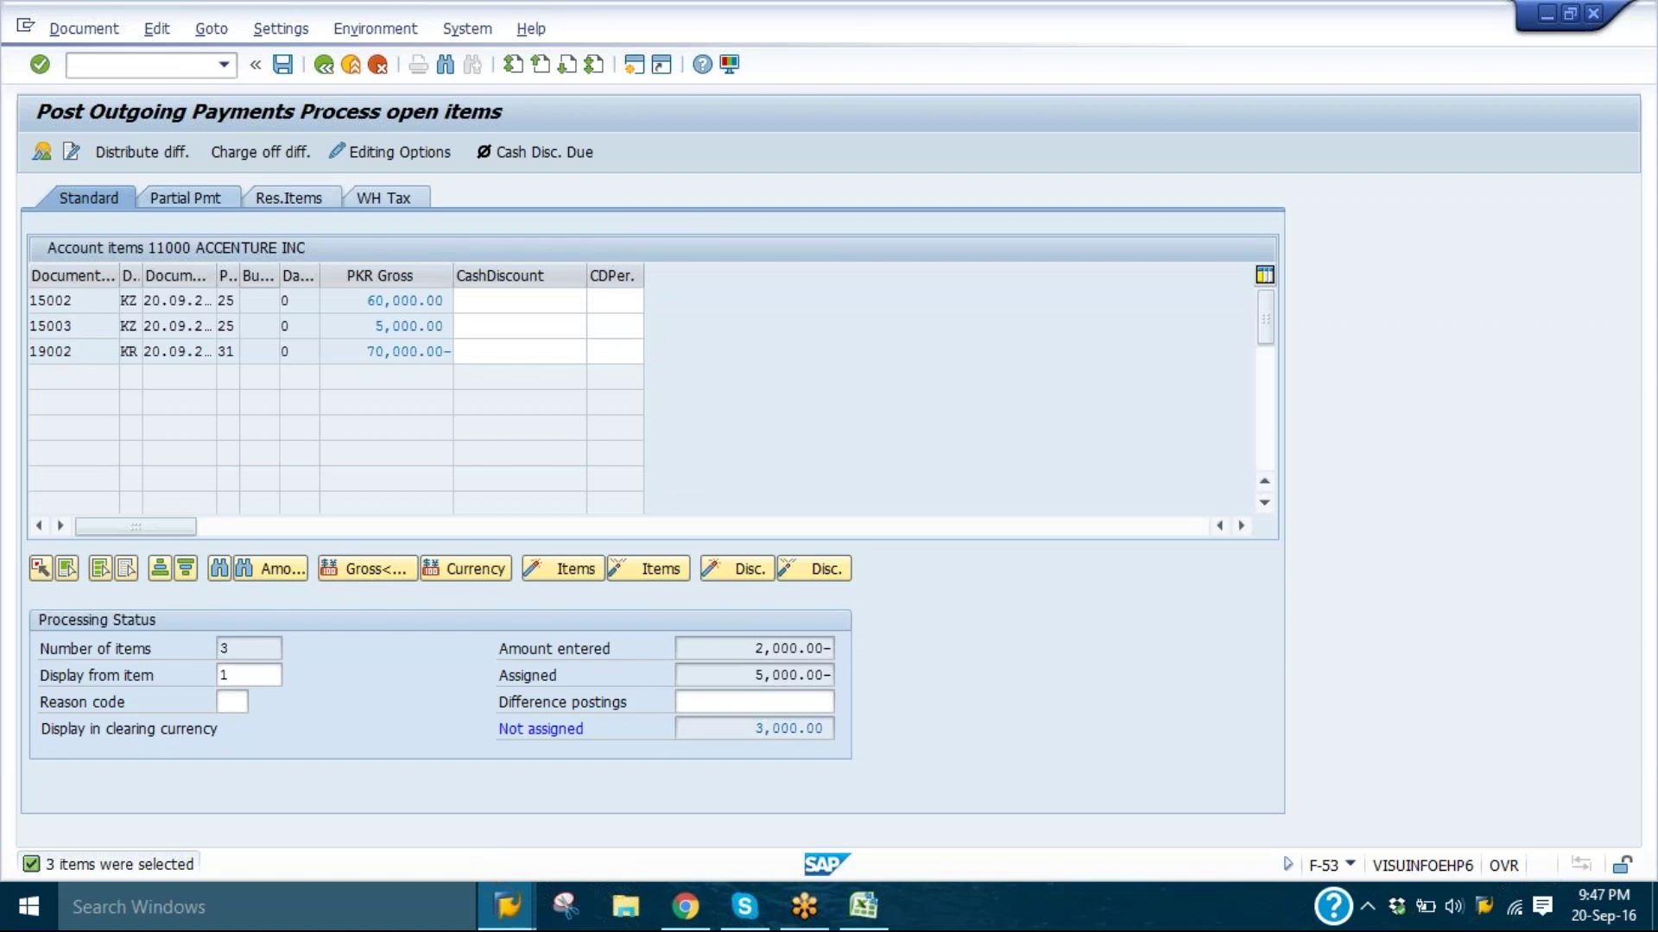
- Switch to partial payment entry and deactivate the 60,000 and 5,000 payment items
left_click(185, 197)
double_click(406, 301)
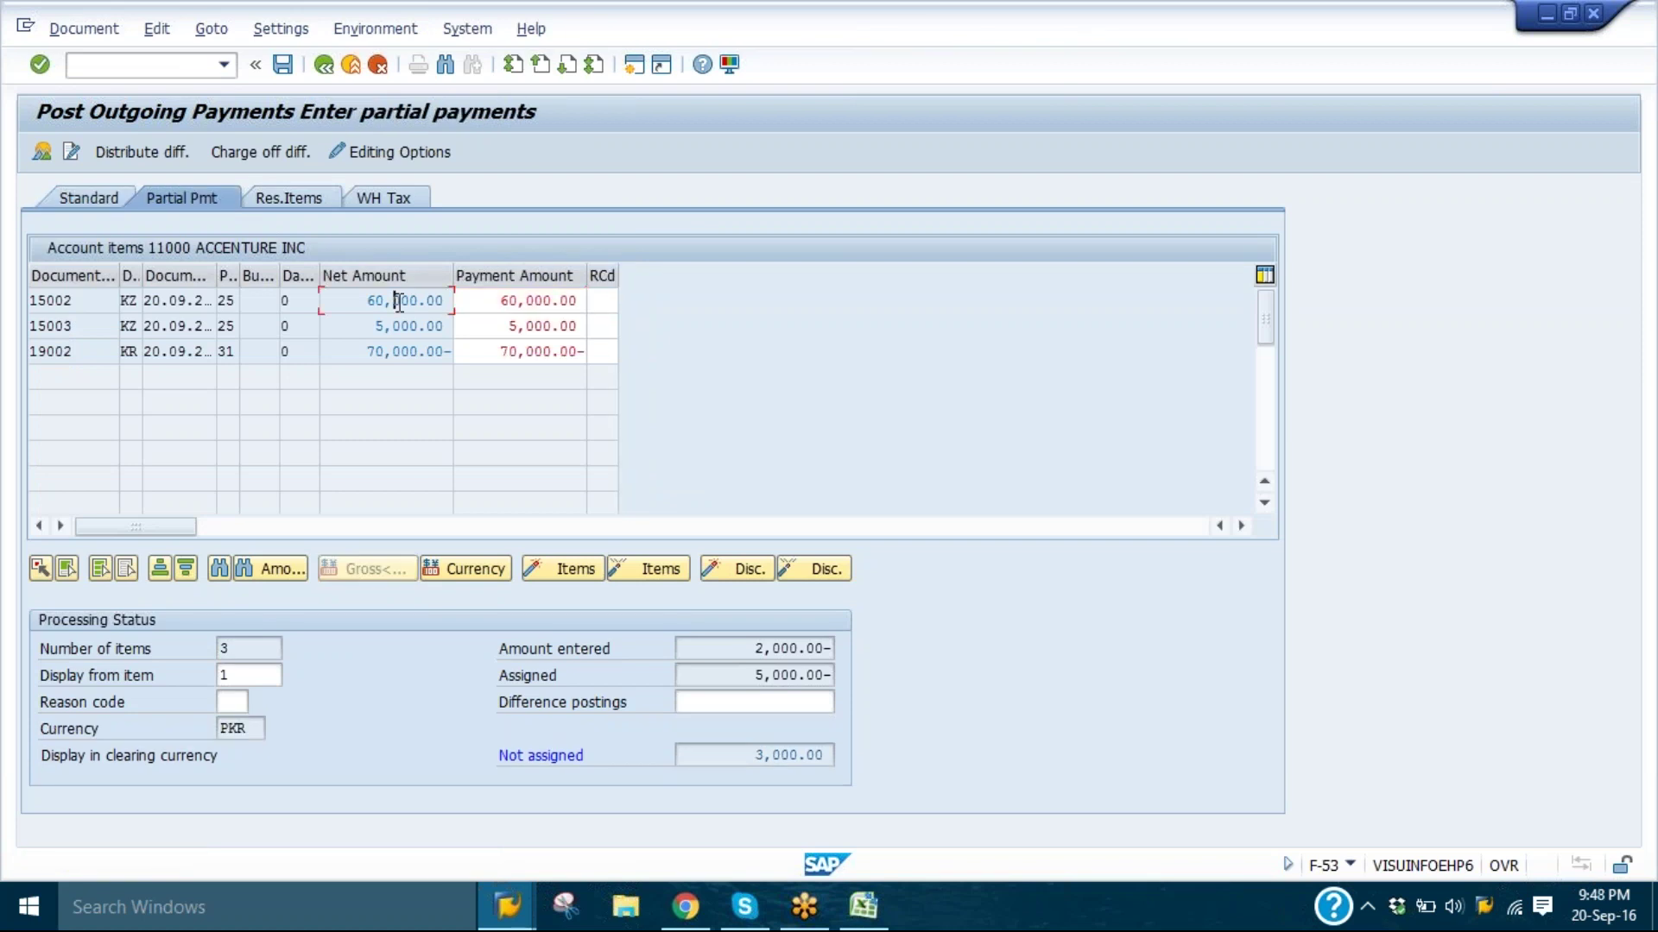
double_click(406, 326)
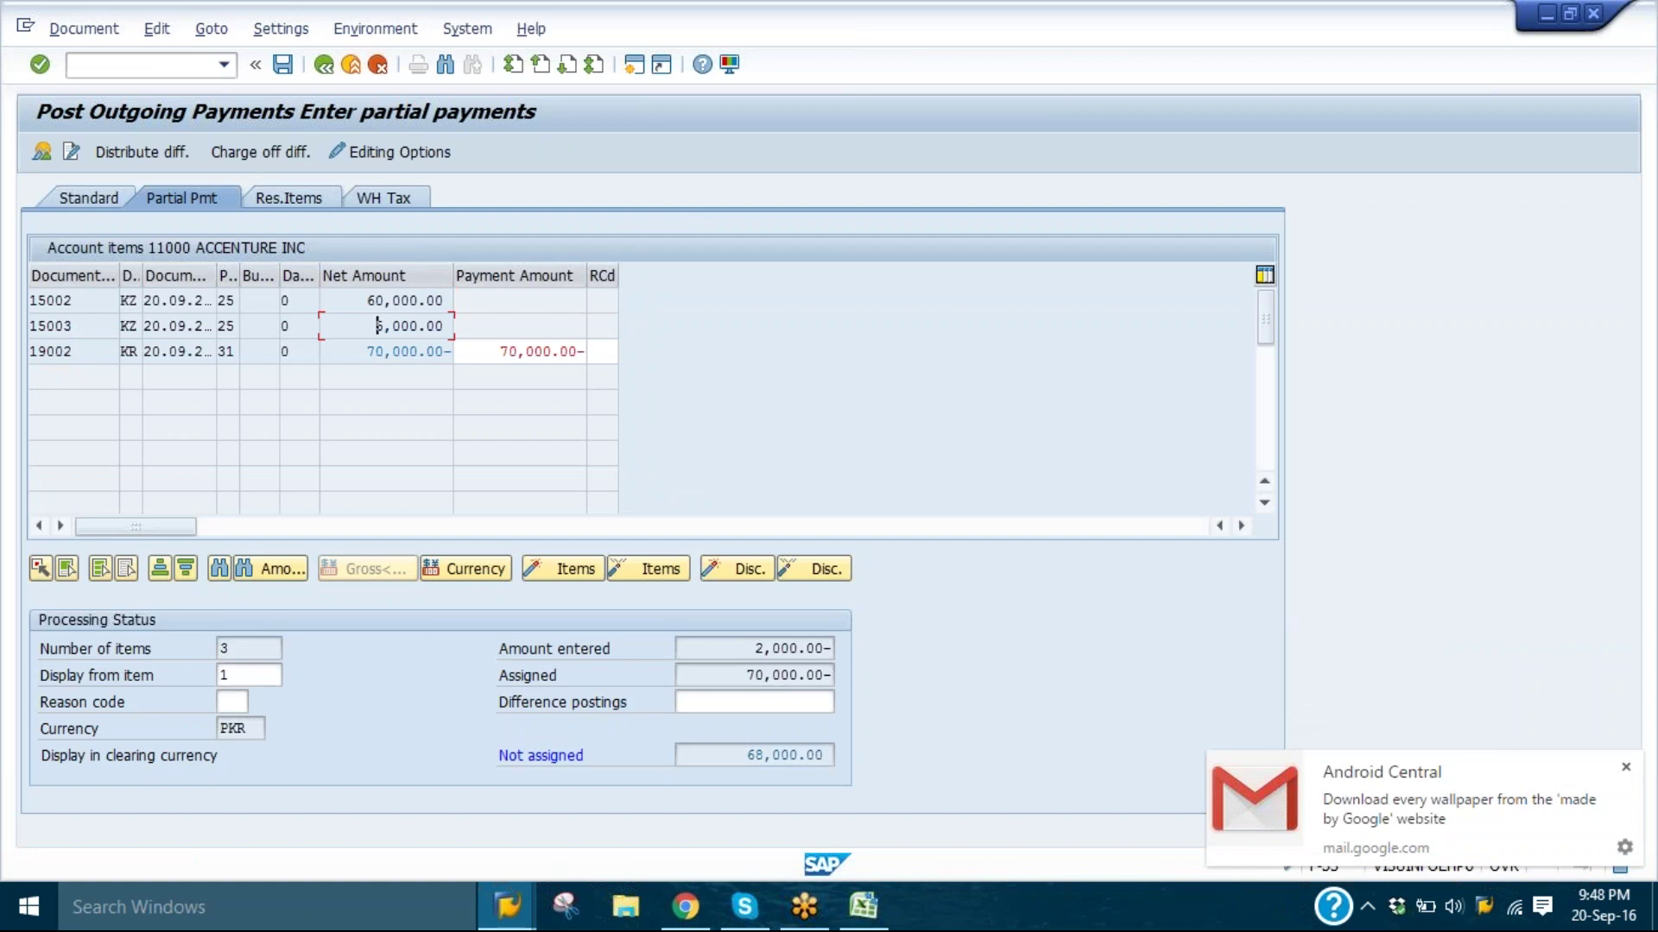
- Assign a partial payment of 2,000 to the 70,000 invoice and post the document
left_click(491, 354)
key("Delete")
key("Delete")
key("Delete")
key("Delete")
key("Delete")
key("Delete")
key("Delete")
key("Delete")
key("Delete")
key("Delete")
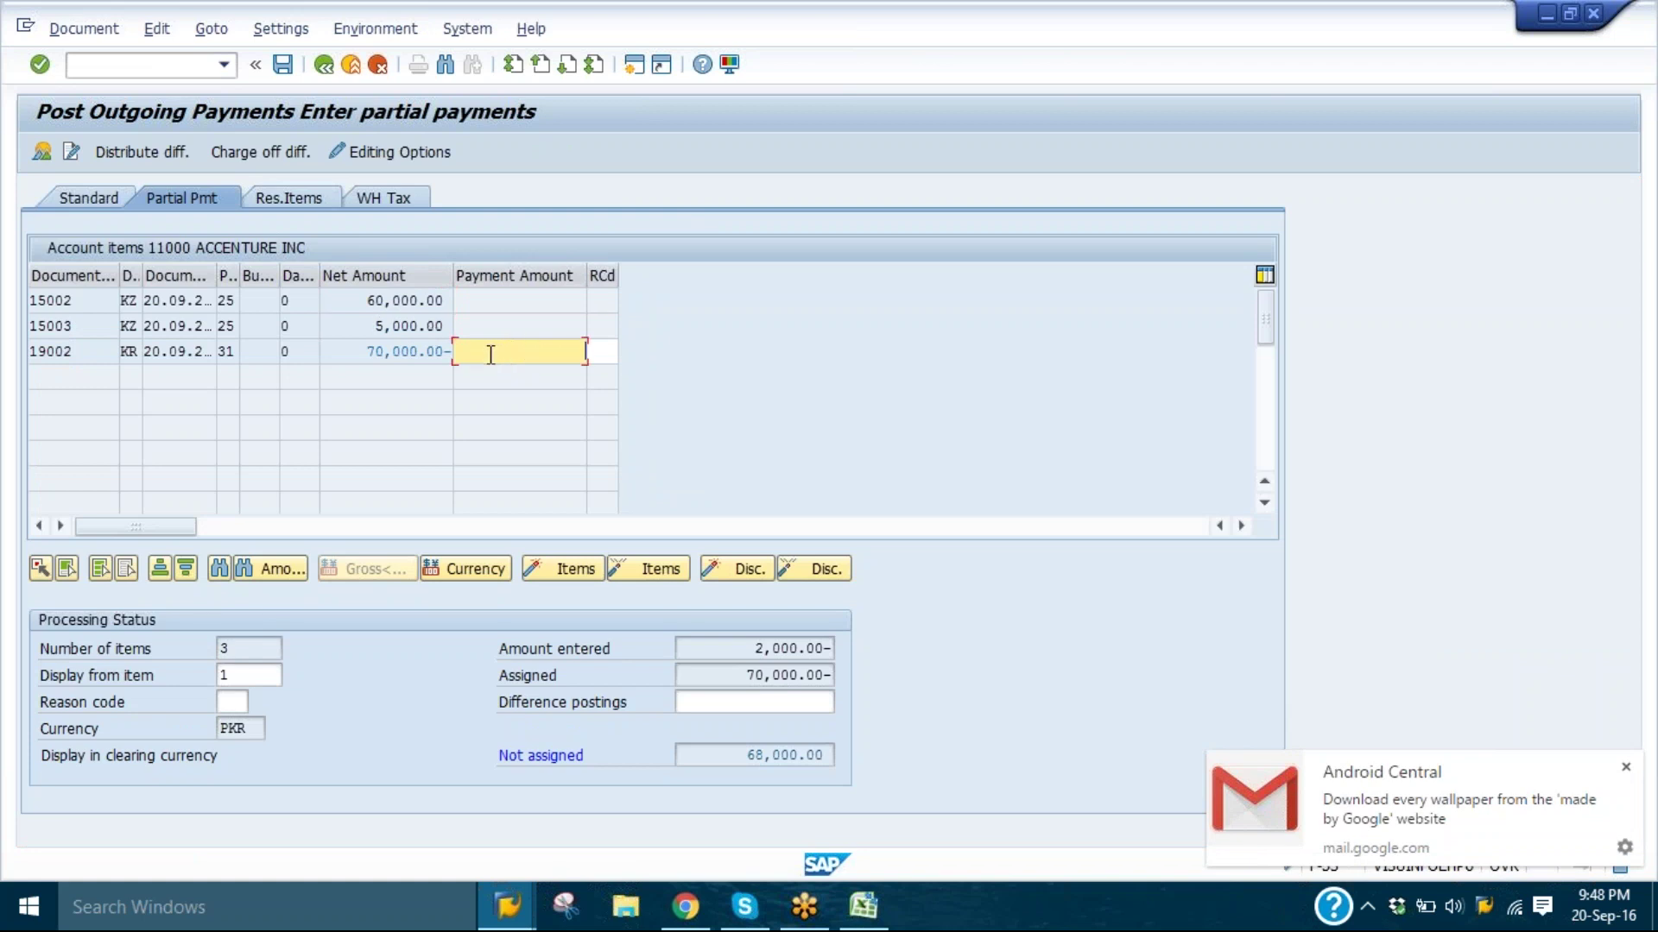
type("2,0")
type("000")
key("Return")
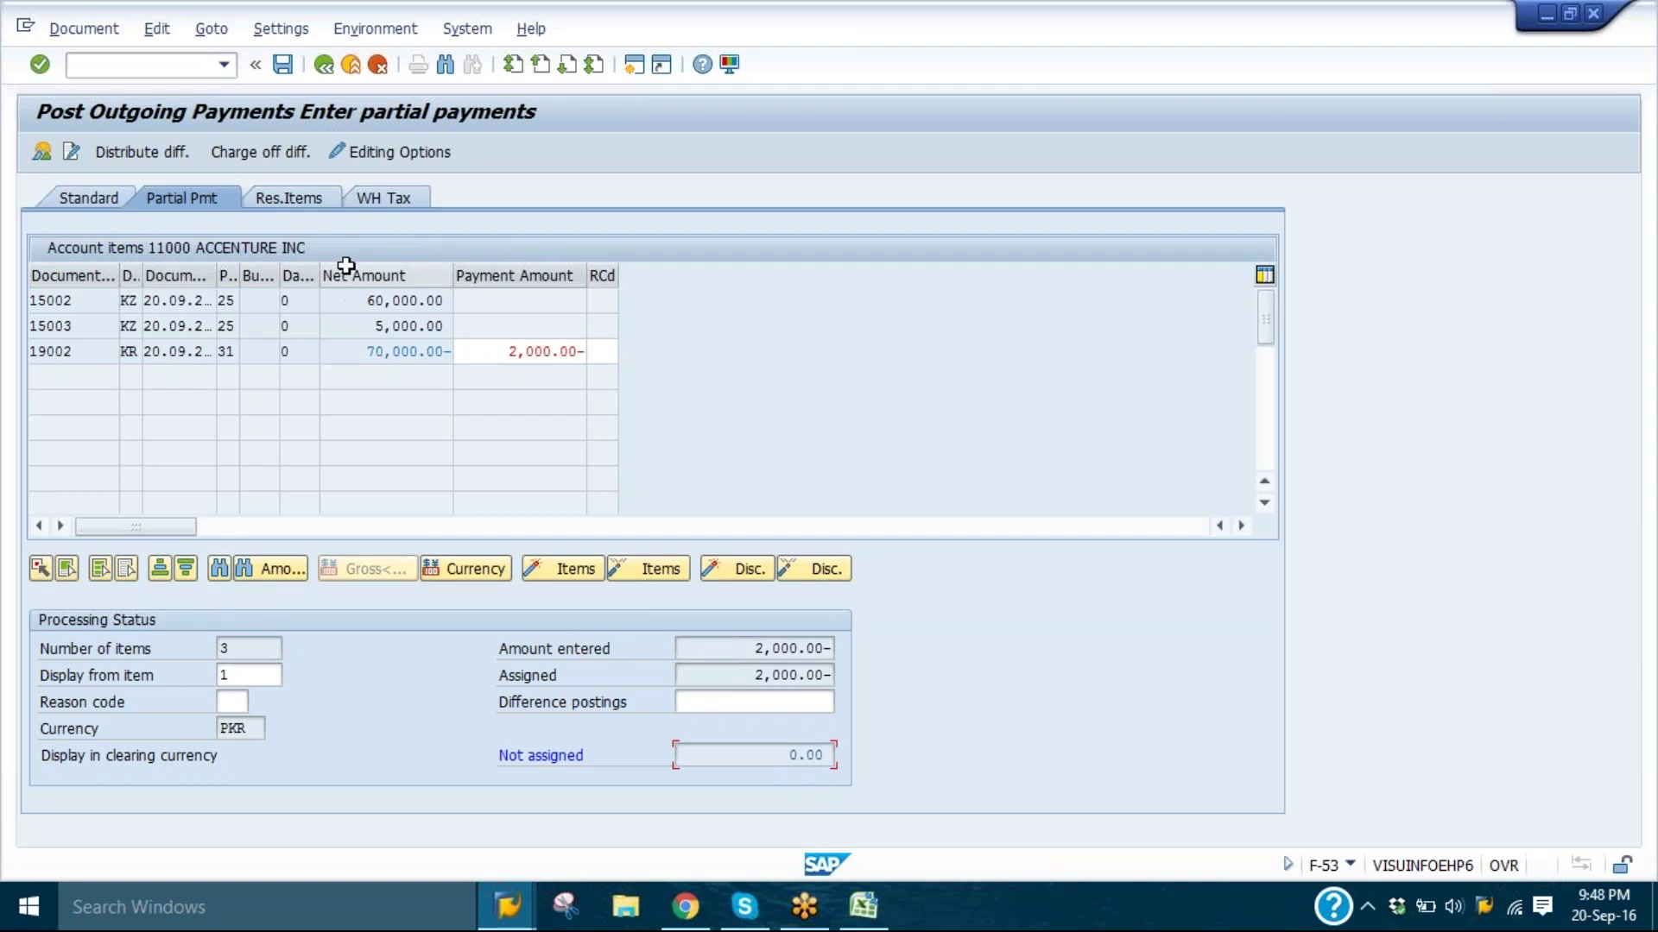
left_click(284, 66)
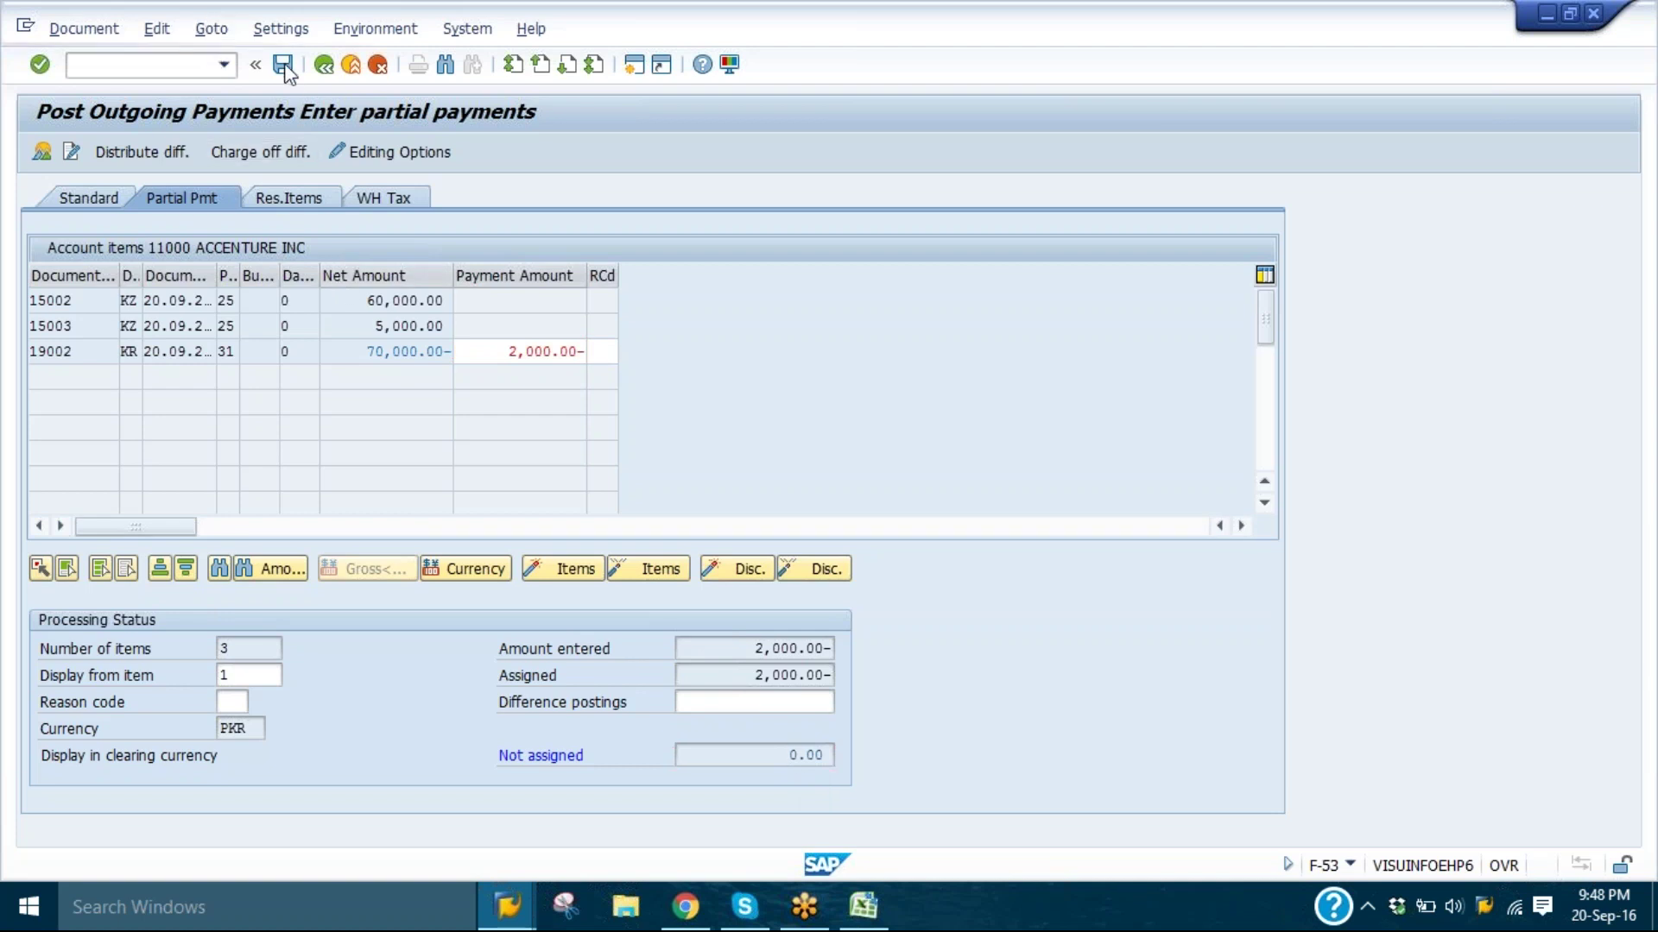
- Refresh the vendor line items for Accenture Inc and check the 2,000 payment and the remaining open balance
mouse_move(509, 922)
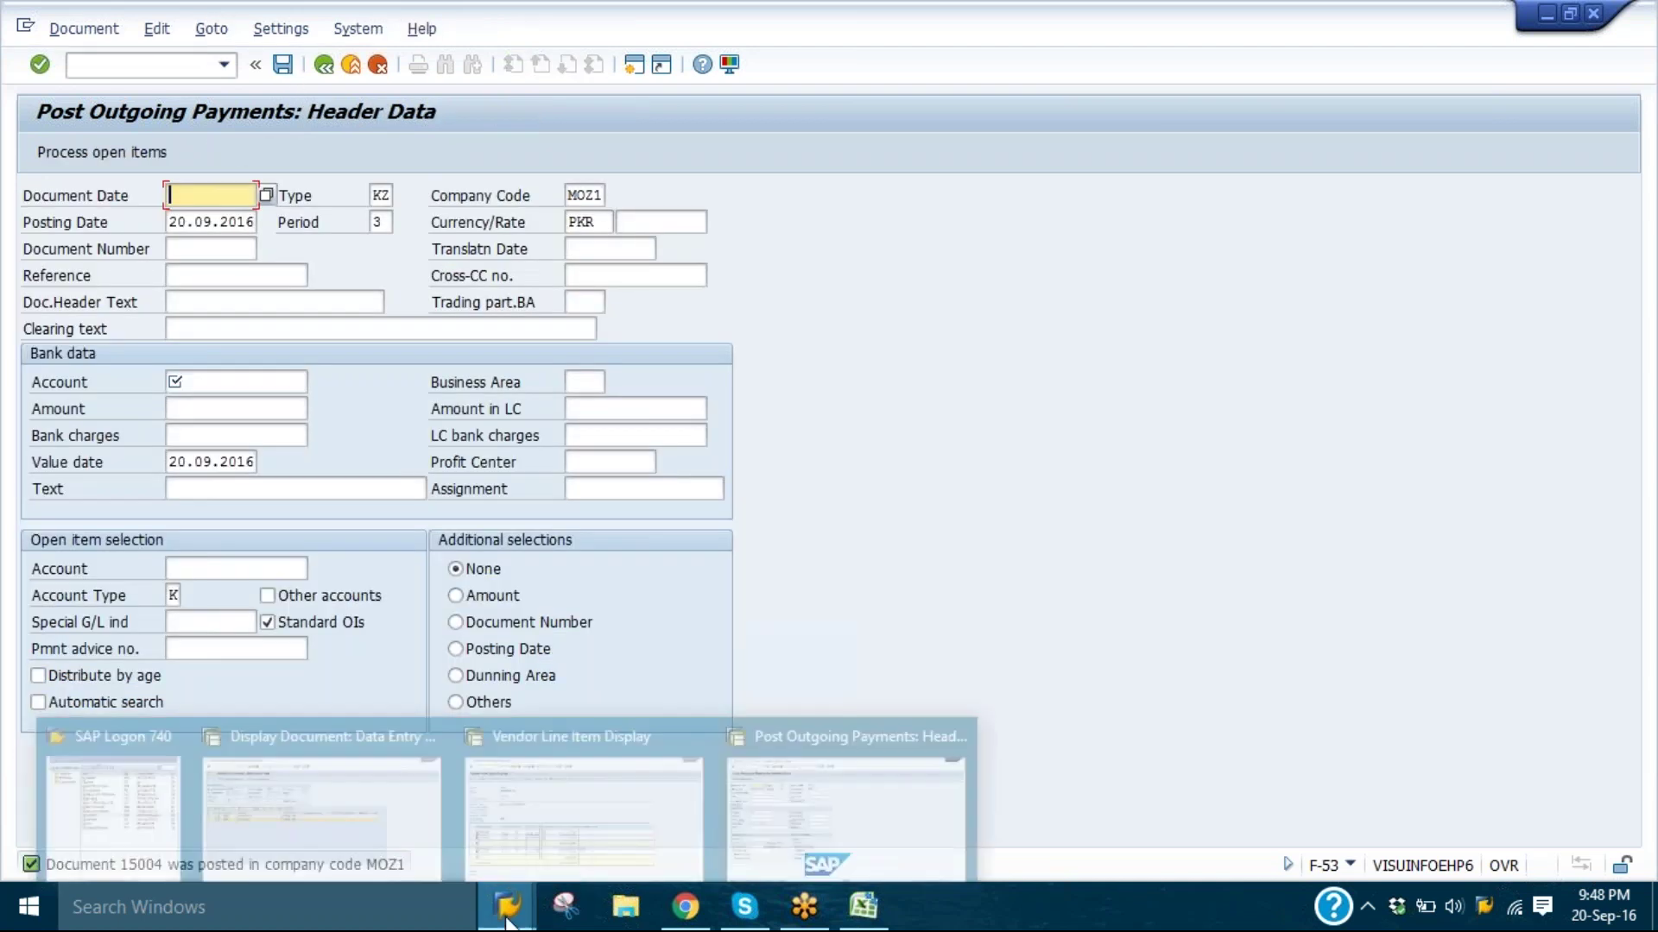
left_click(530, 836)
left_click(61, 34)
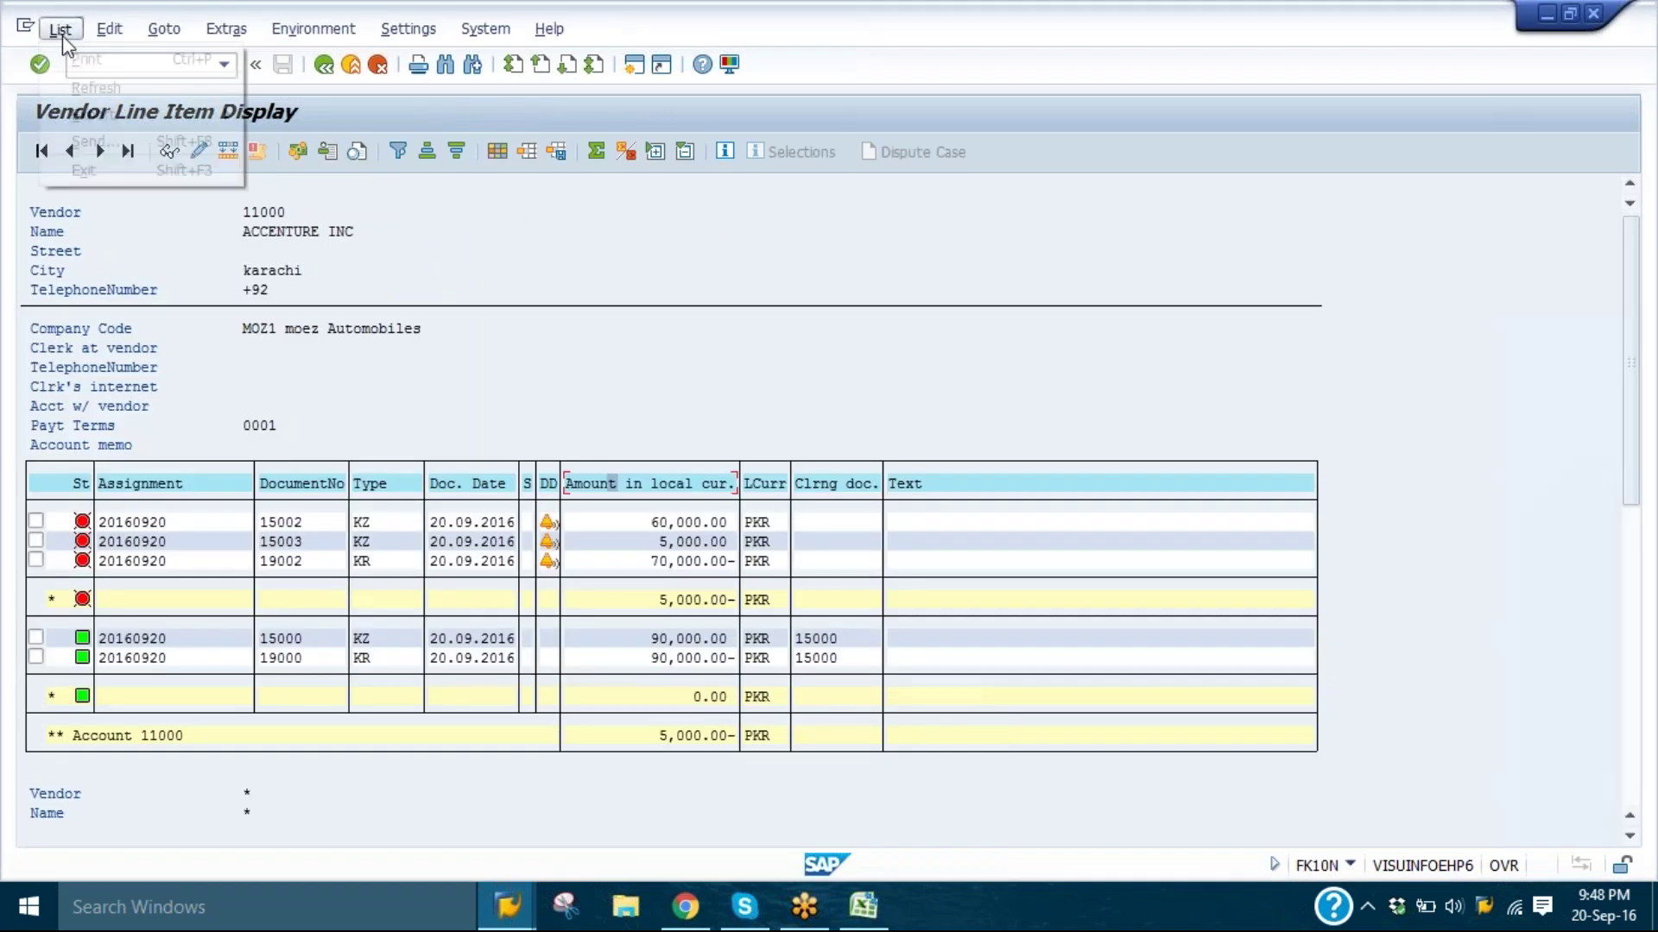
left_click(97, 87)
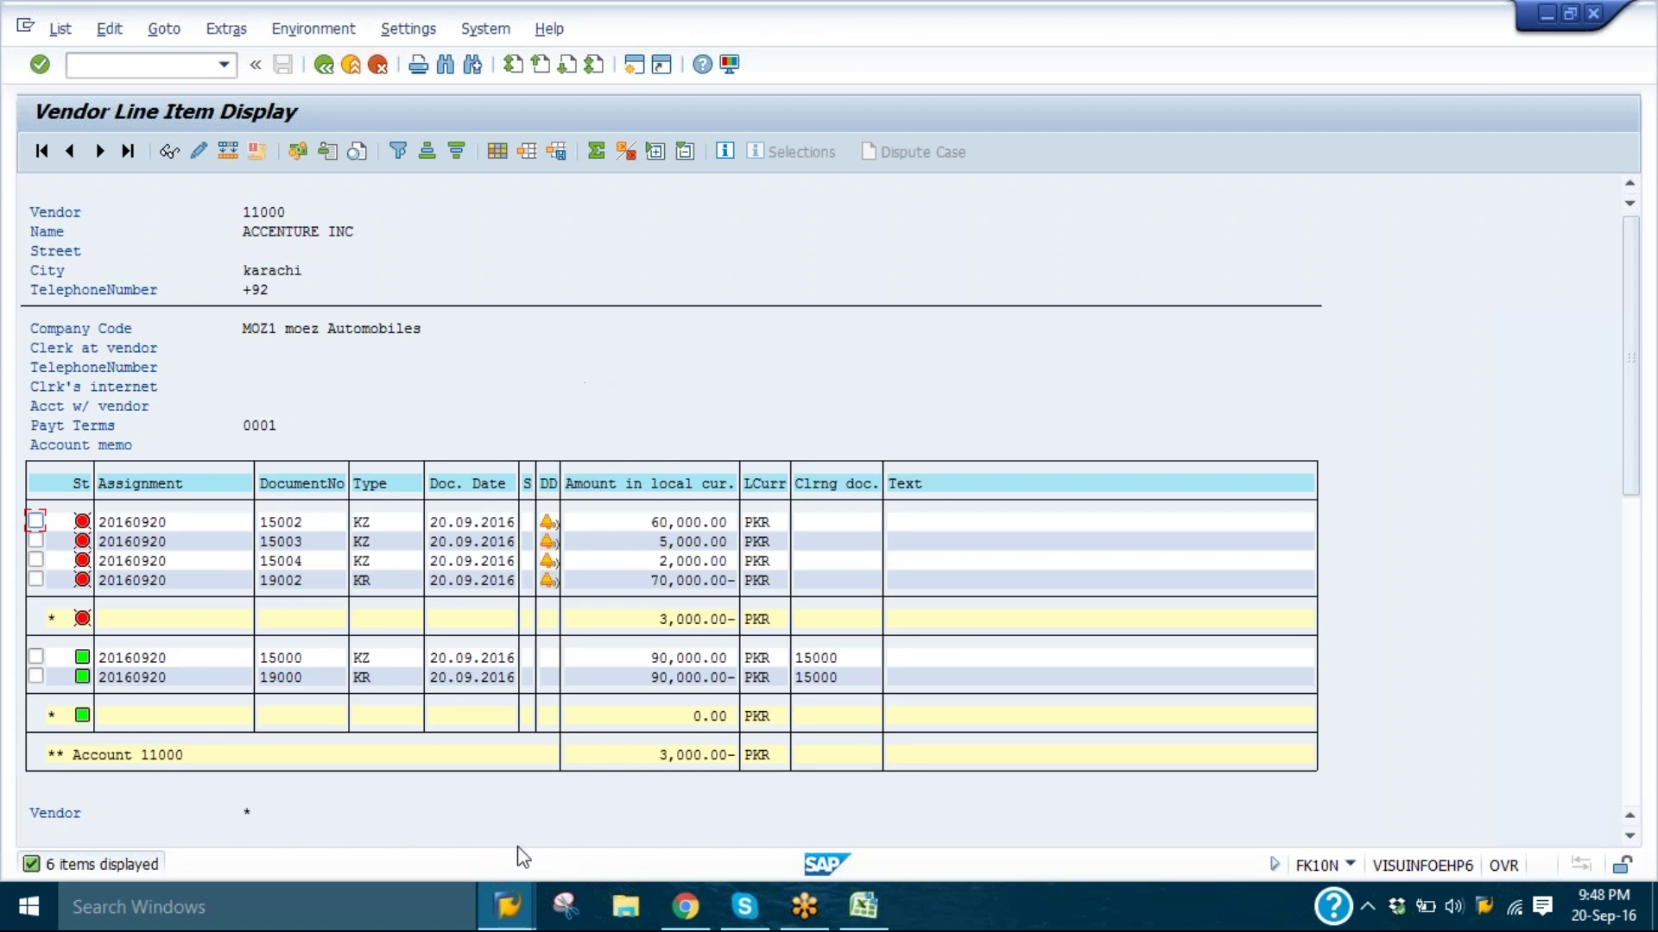
- Start another outgoing payment dated 20.09.2016 from the same bank account with an amount of 3000
left_click(508, 908)
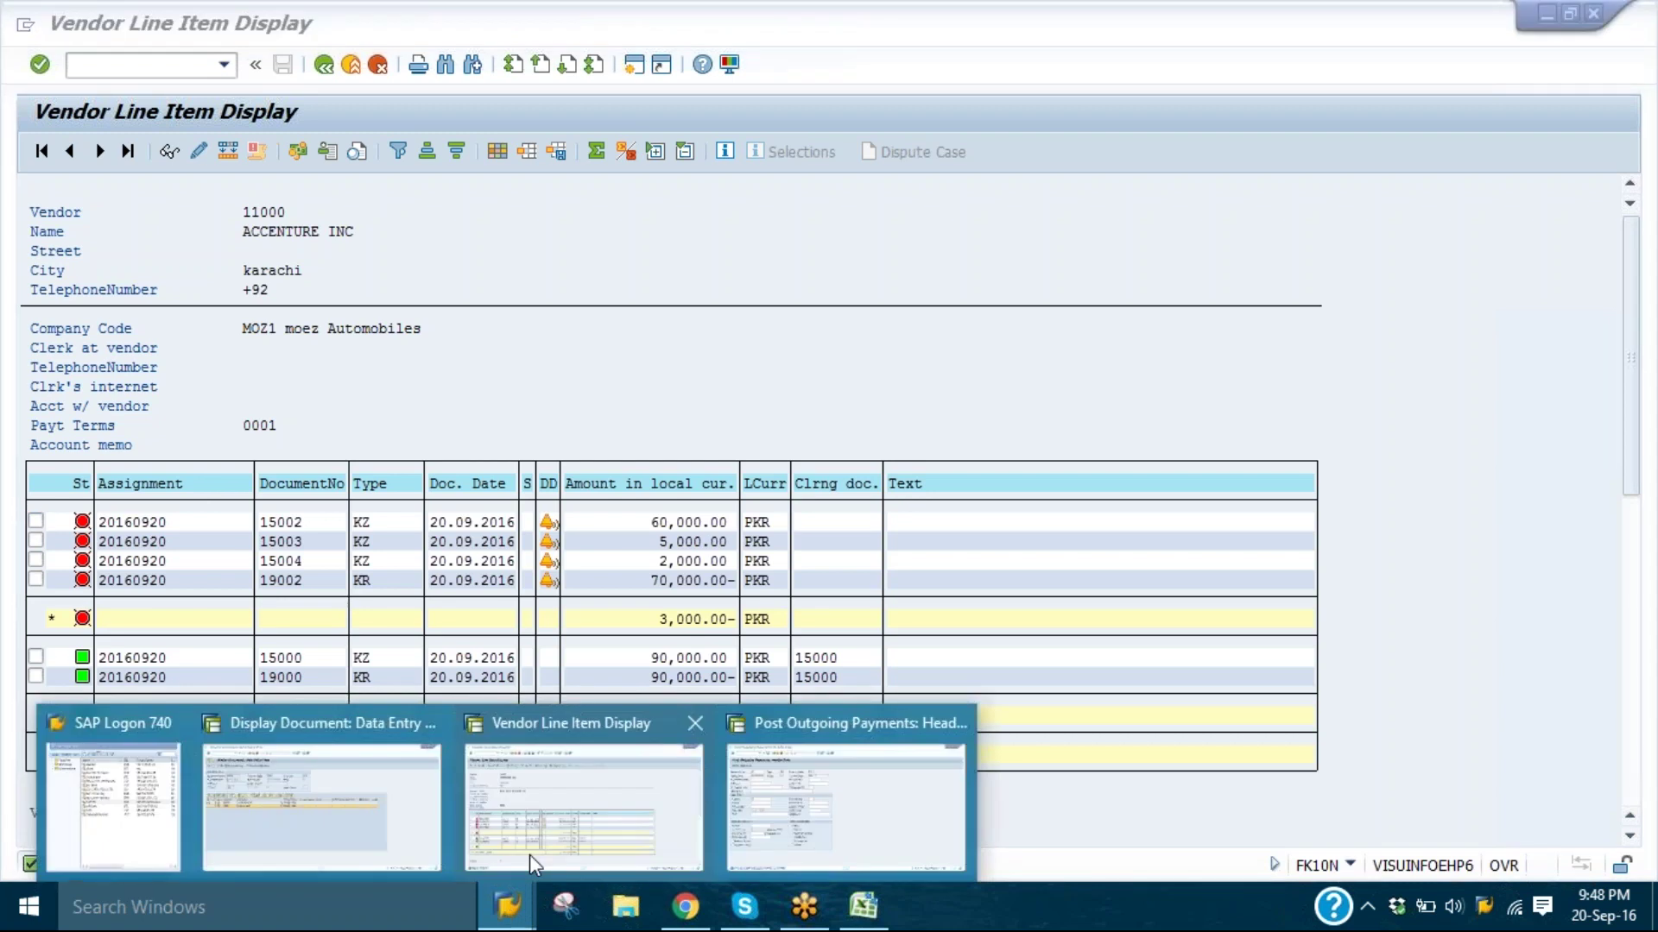
left_click(846, 807)
type("2010")
key("Tab")
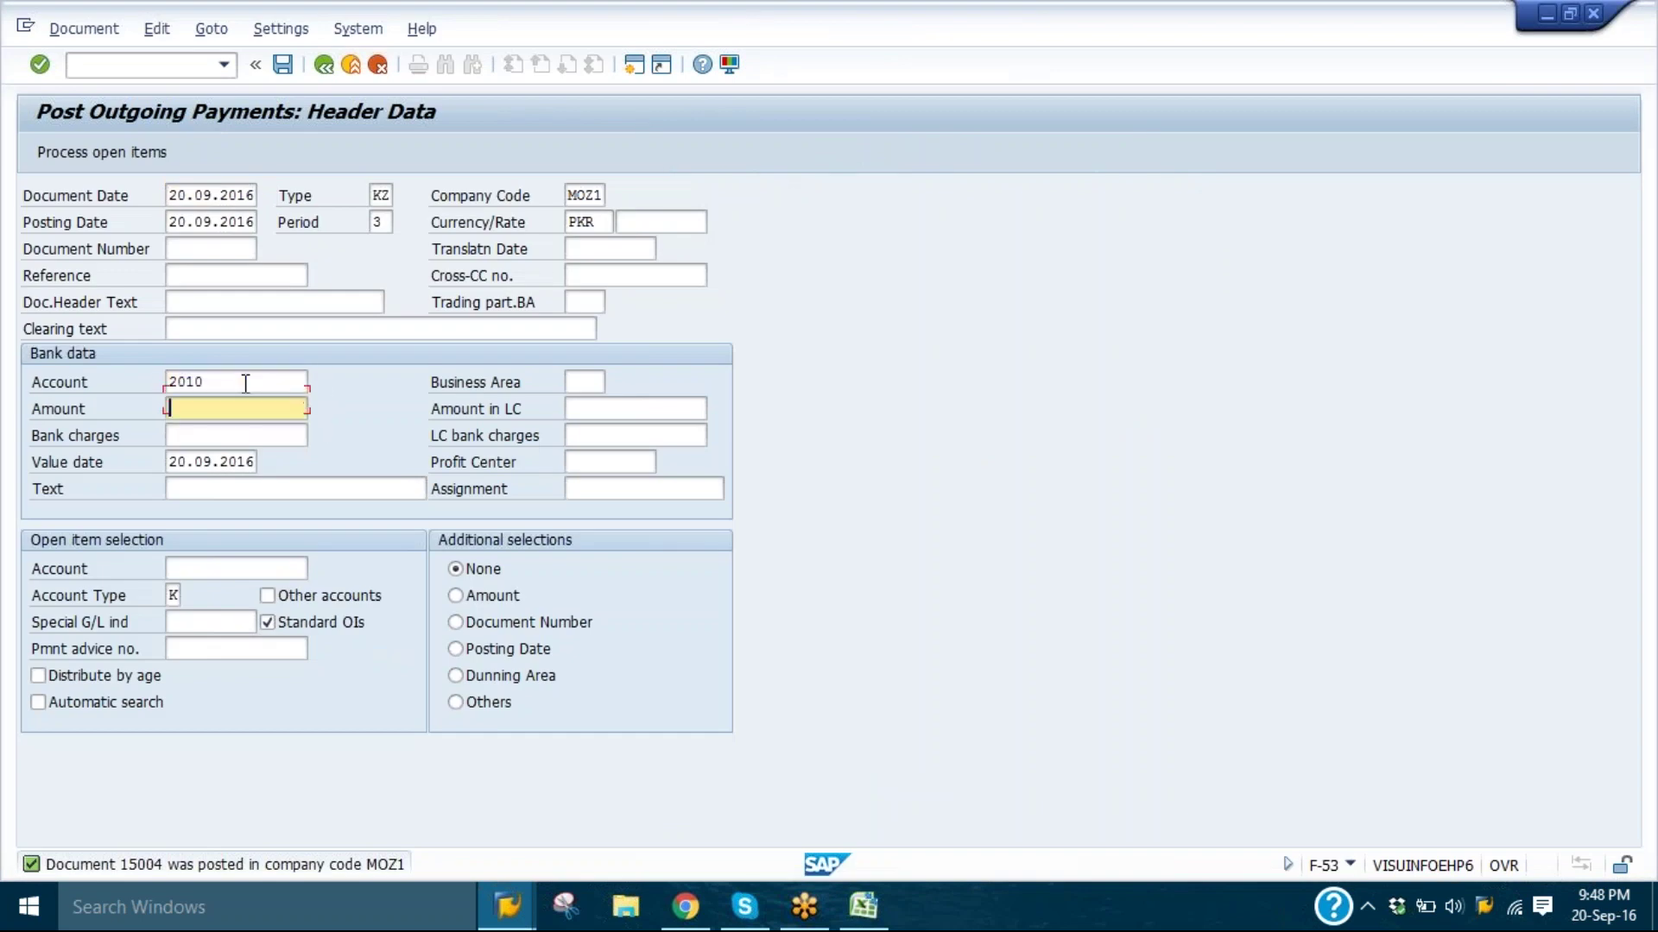
type("3000")
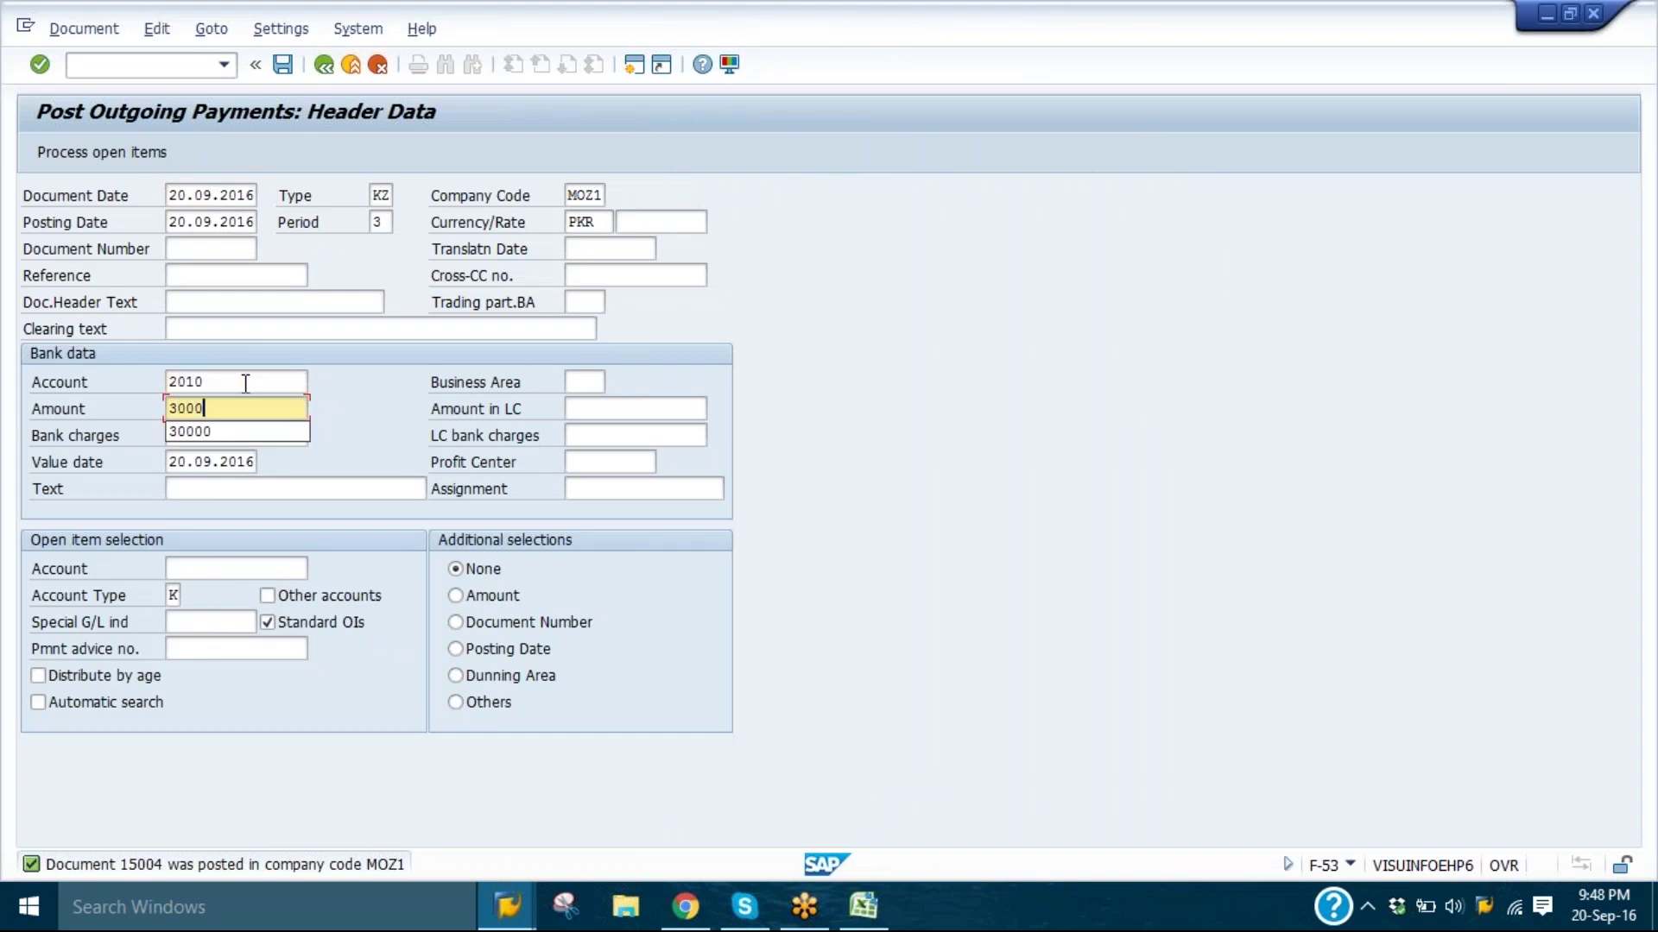
- Choose Accenture Inc's vendor account for the open item selection and process its open items
key("Tab")
key("Tab")
key("Tab")
key("Tab")
key("Tab")
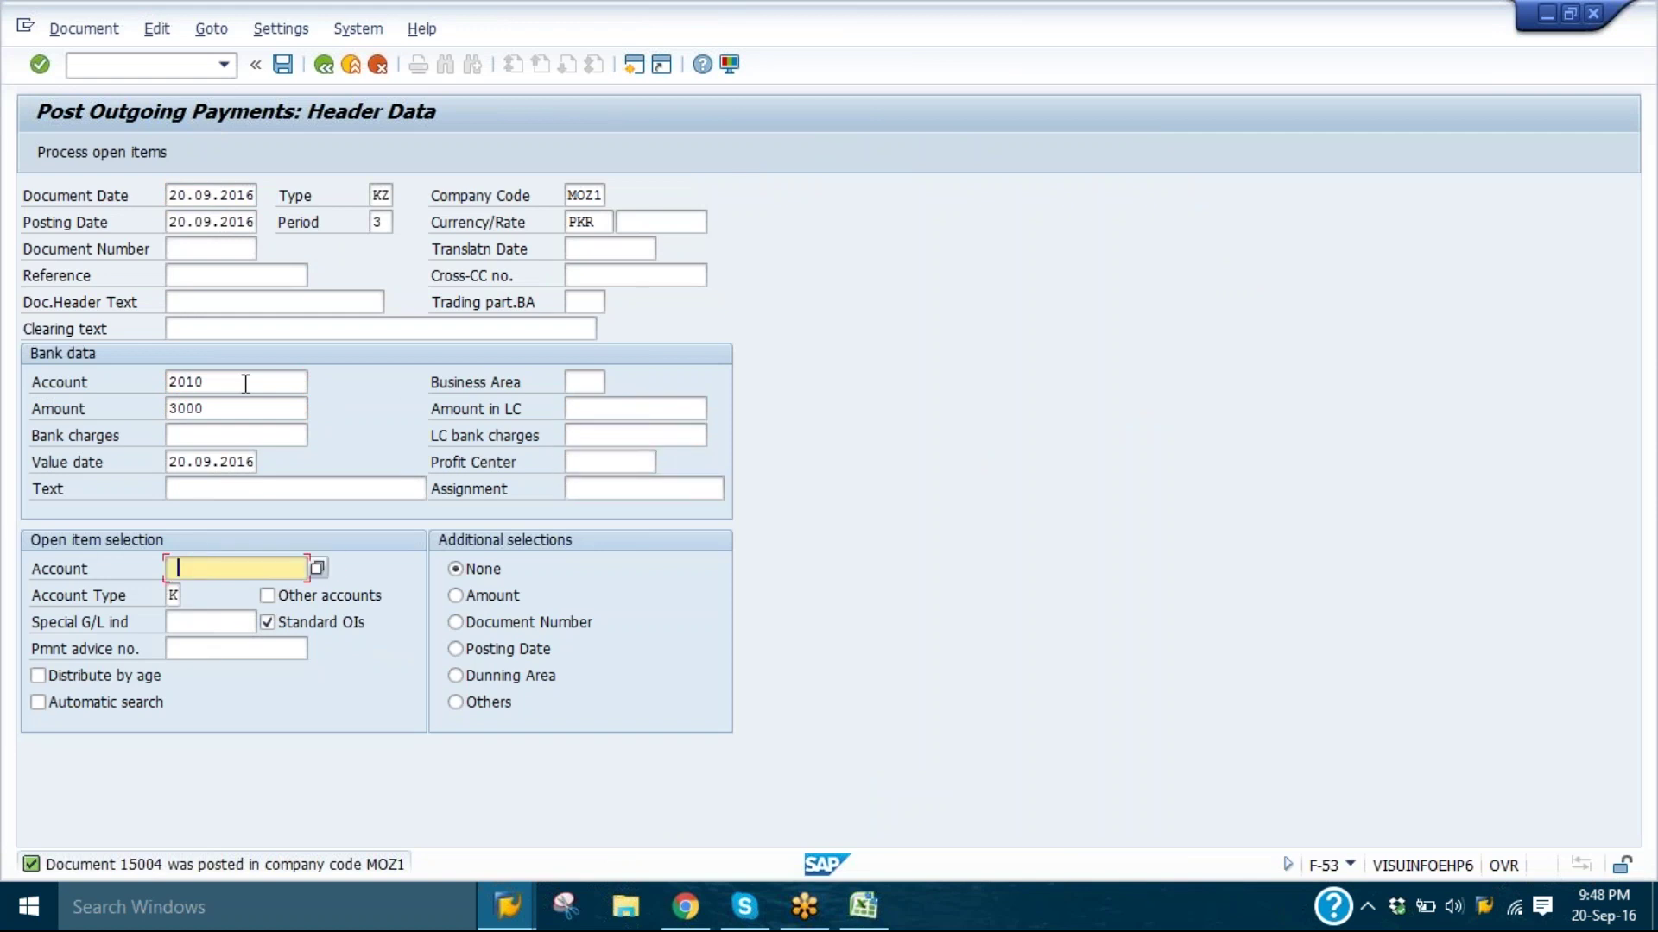
key("Down")
key("Down")
key("Return")
key("Return")
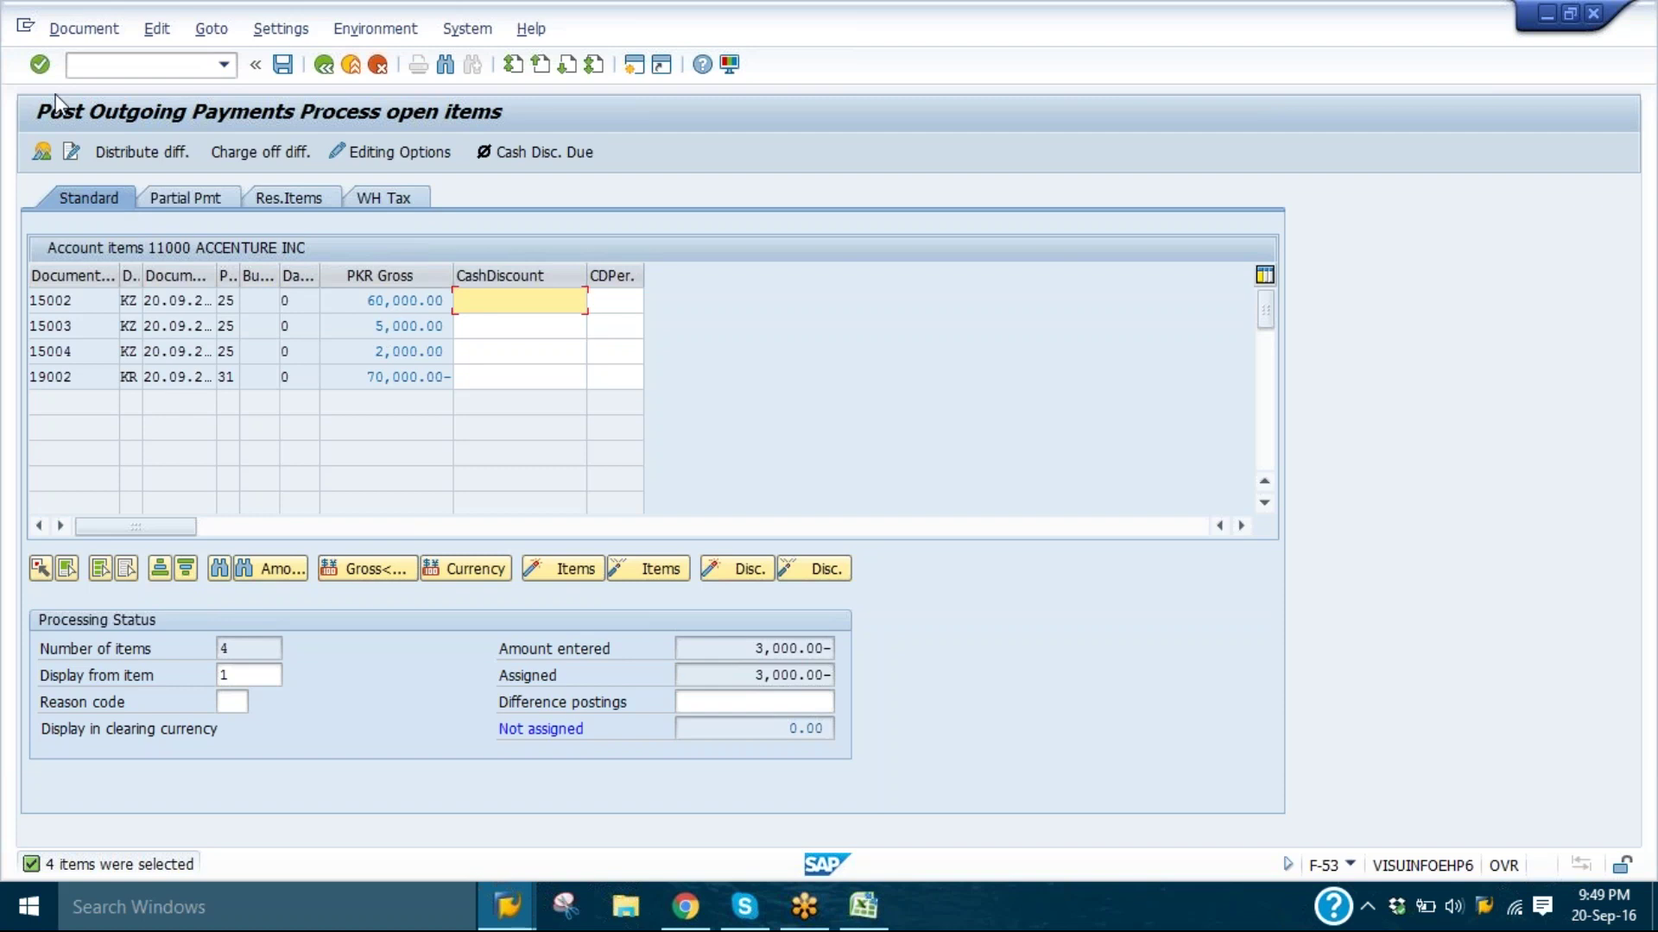
- Simulate the 3,000 outgoing payment against Accenture Inc's selected open items and post the document
left_click(80, 30)
left_click(121, 86)
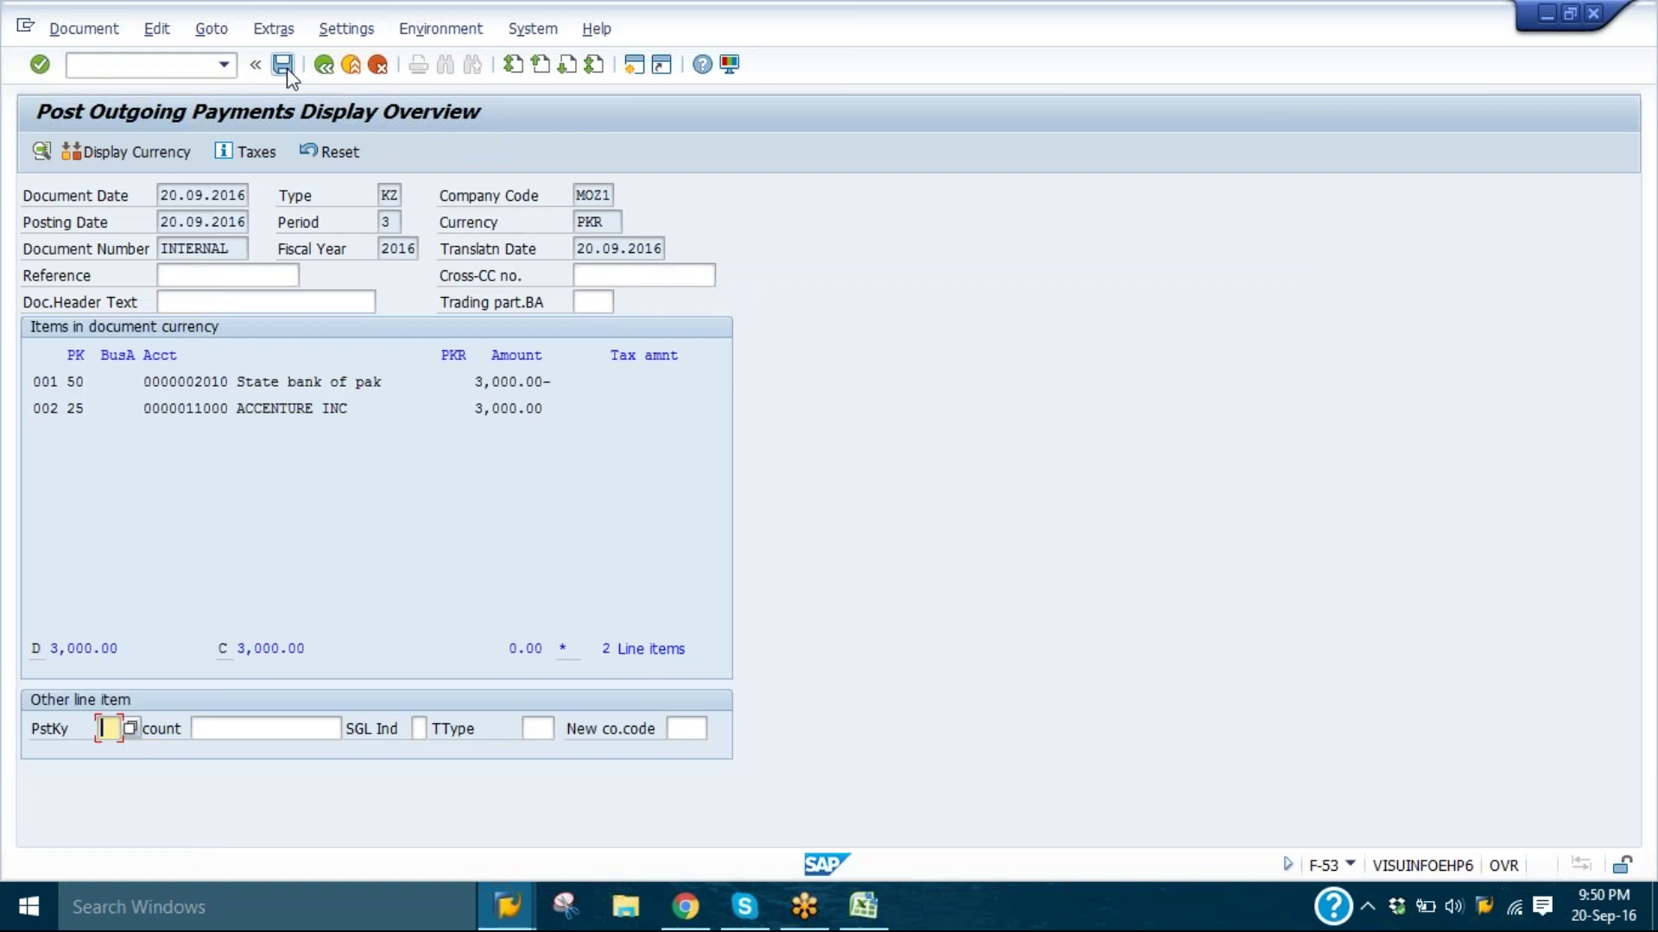
left_click(282, 65)
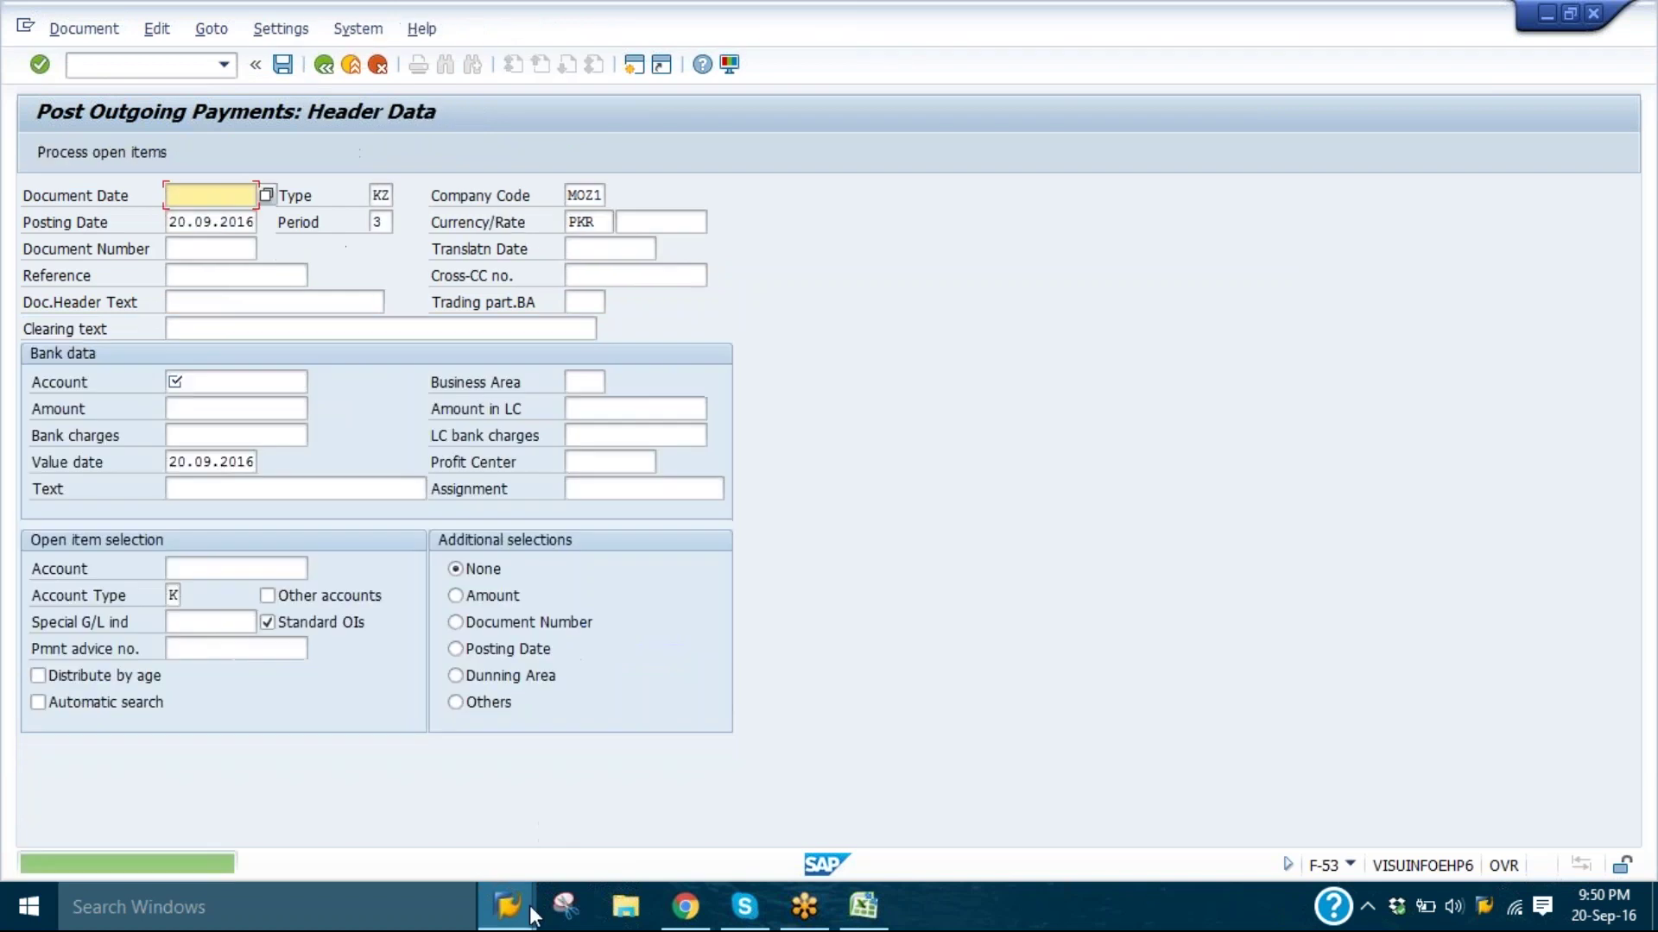
- Switch to the vendor line item display for Accenture Inc and refresh the list
mouse_move(532, 913)
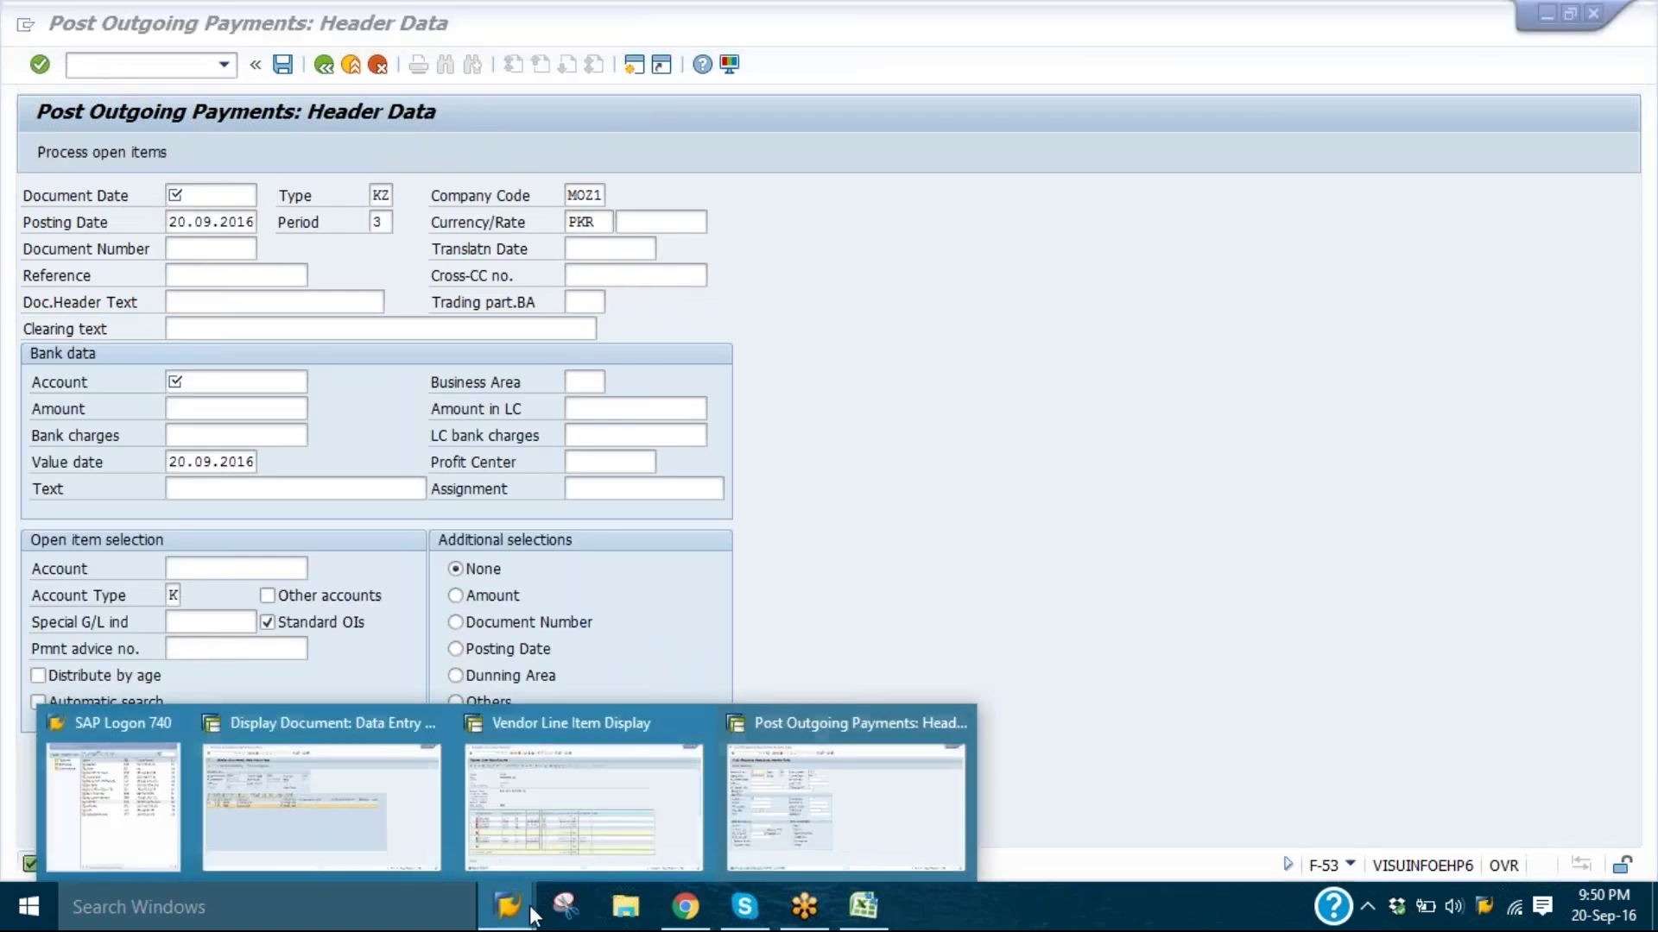
left_click(573, 805)
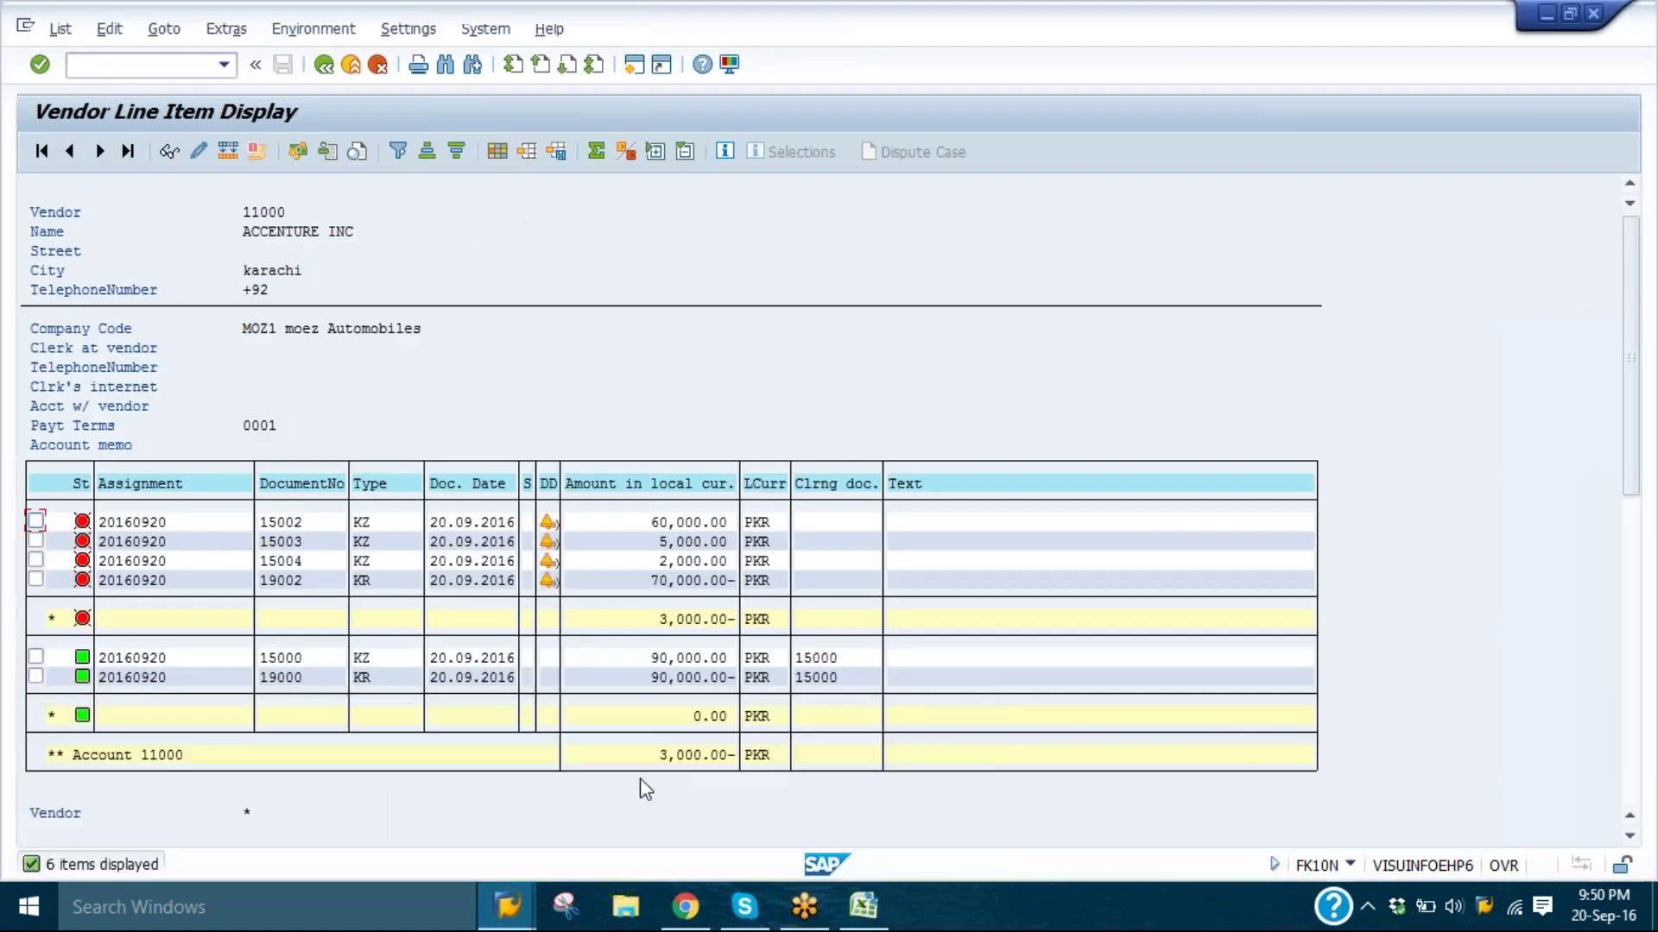
left_click(60, 28)
left_click(97, 88)
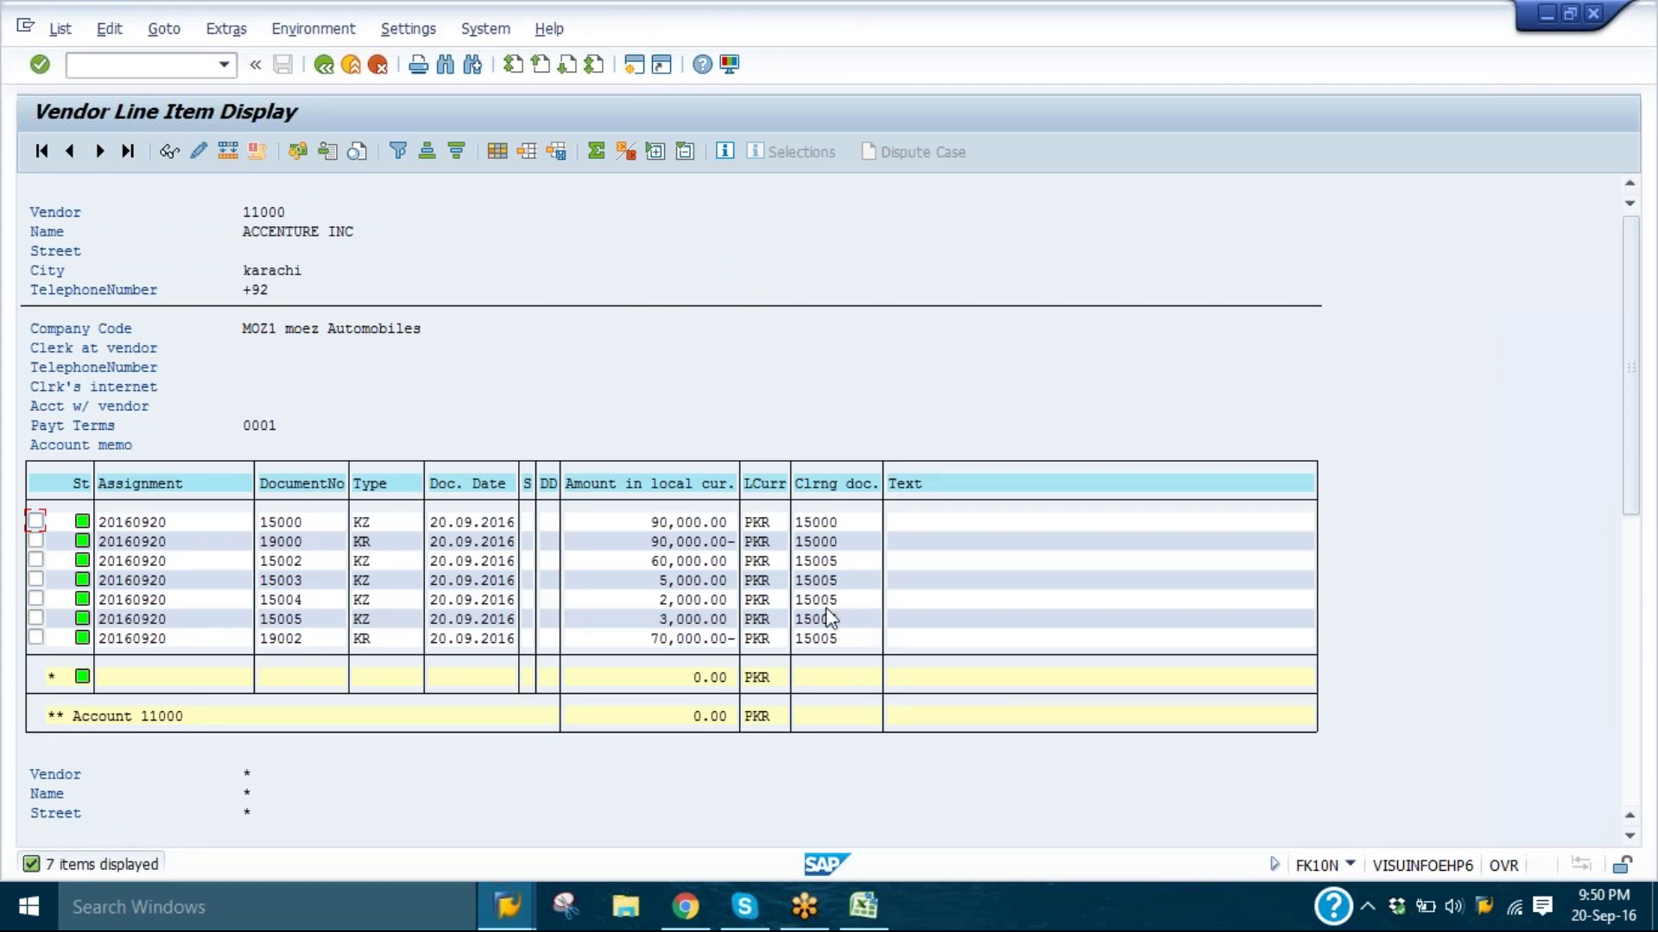
- Compare the document numbers of the partial payments and the 70,000 invoice with their clearing document
left_click_drag(826, 611, 793, 570)
left_click(690, 619)
left_click(294, 619)
left_click_drag(258, 555, 325, 609)
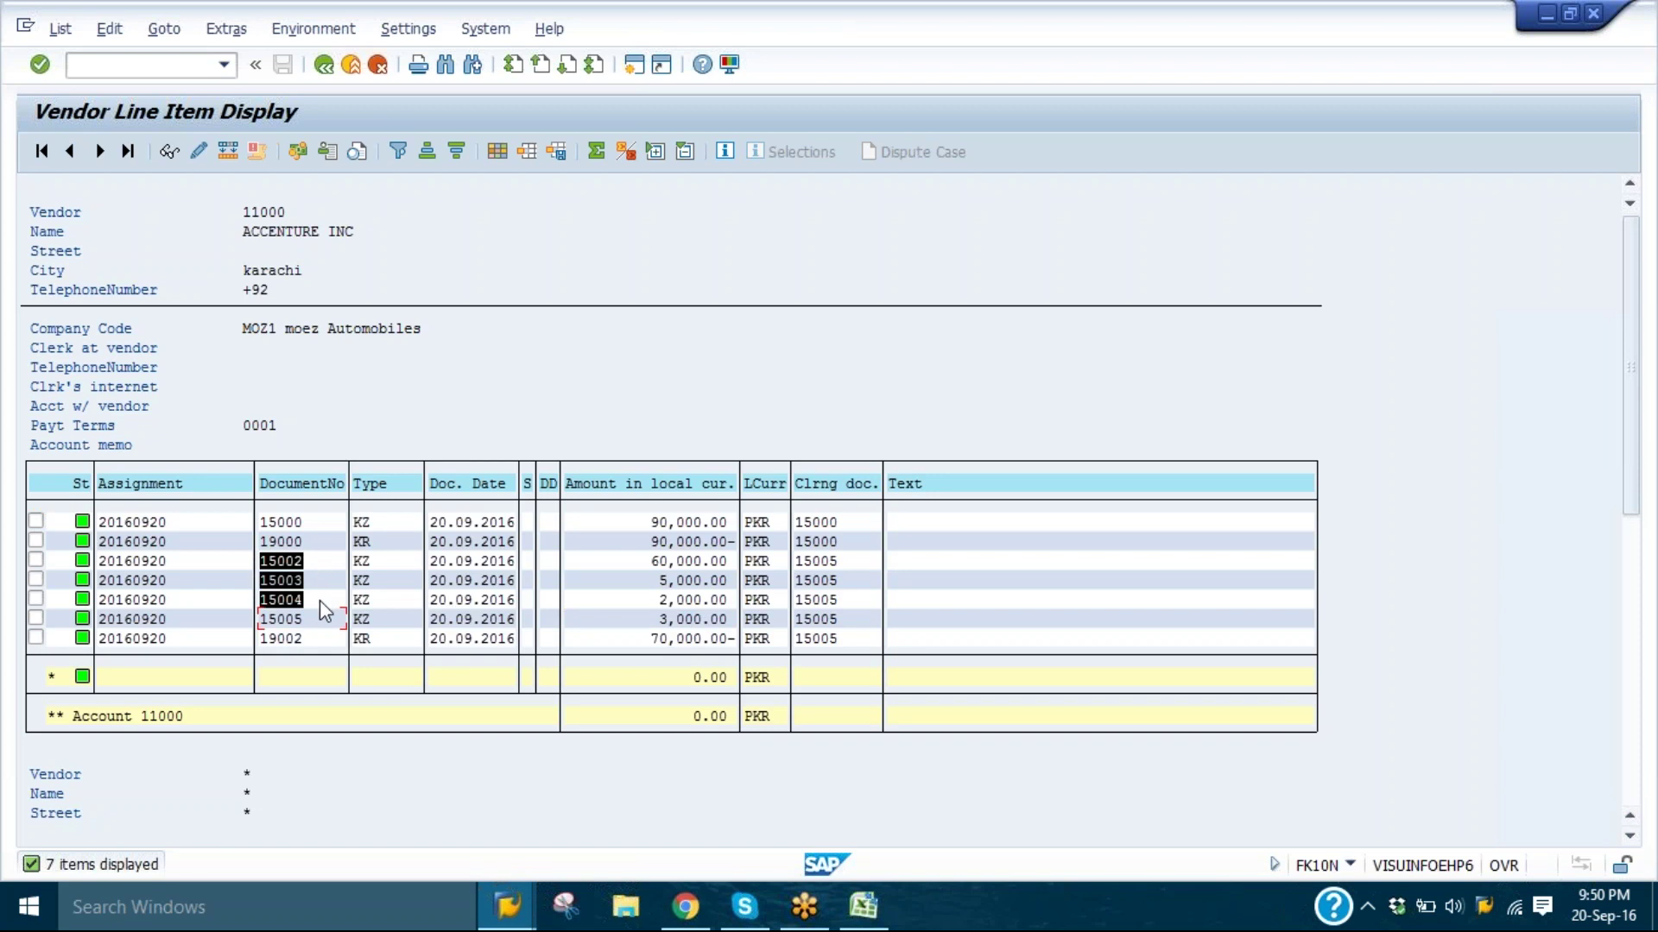
mouse_move(314, 622)
left_mouse_down()
mouse_move(267, 629)
mouse_move(302, 628)
left_mouse_up()
left_click(267, 629)
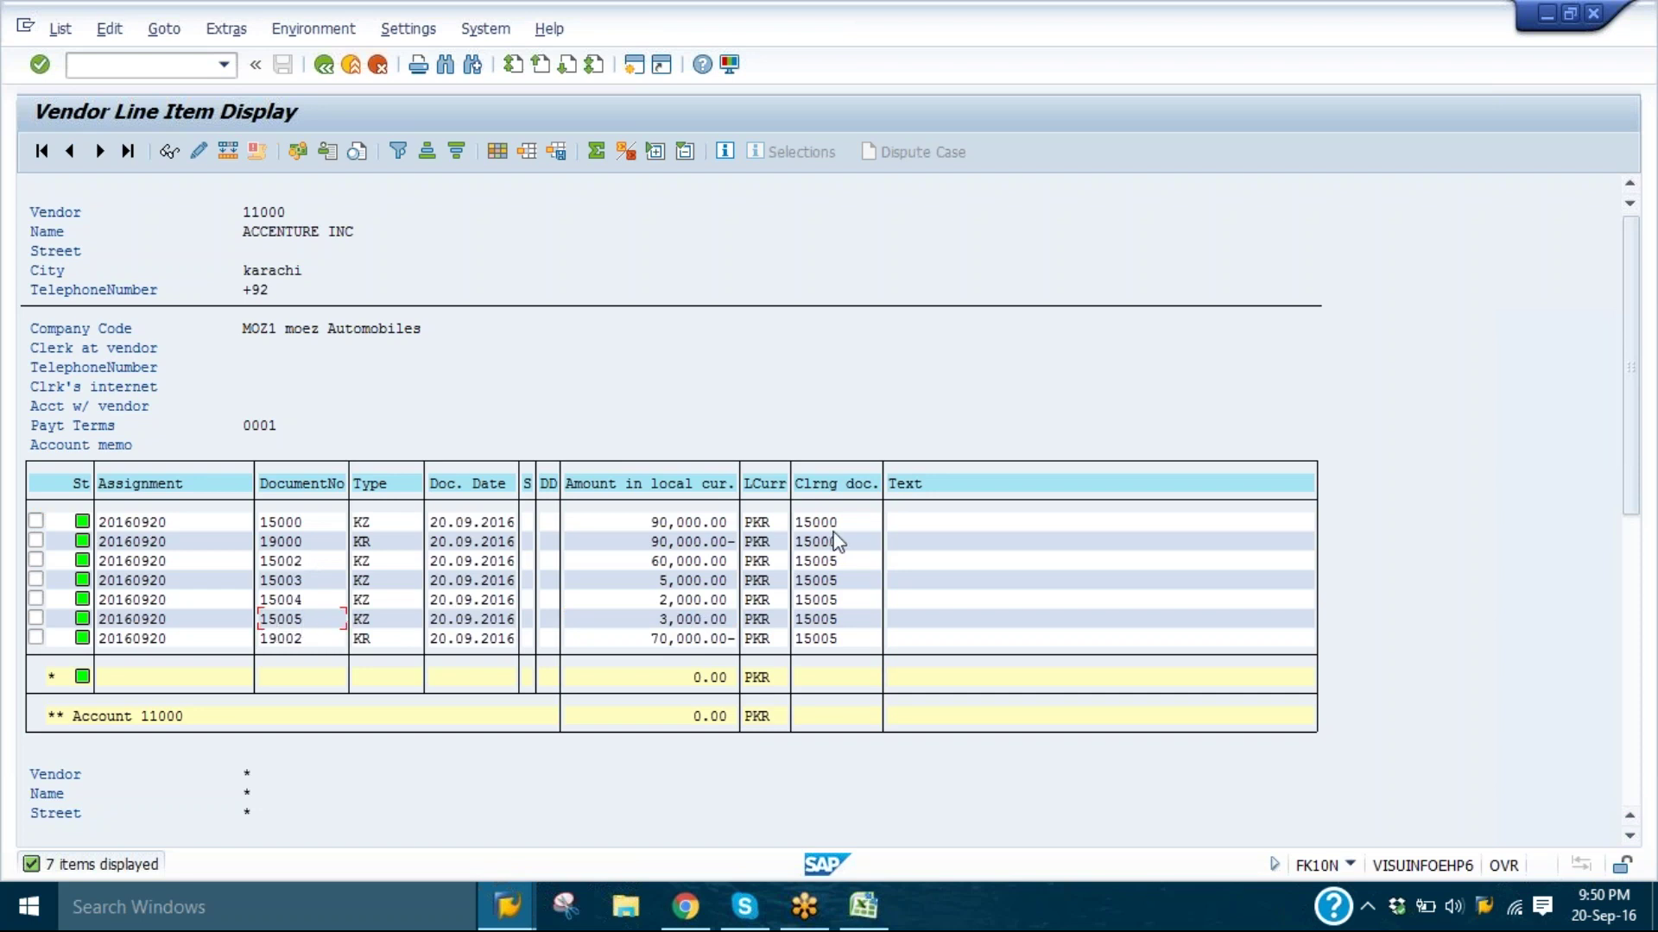
left_click(861, 560)
left_click_drag(834, 561, 791, 643)
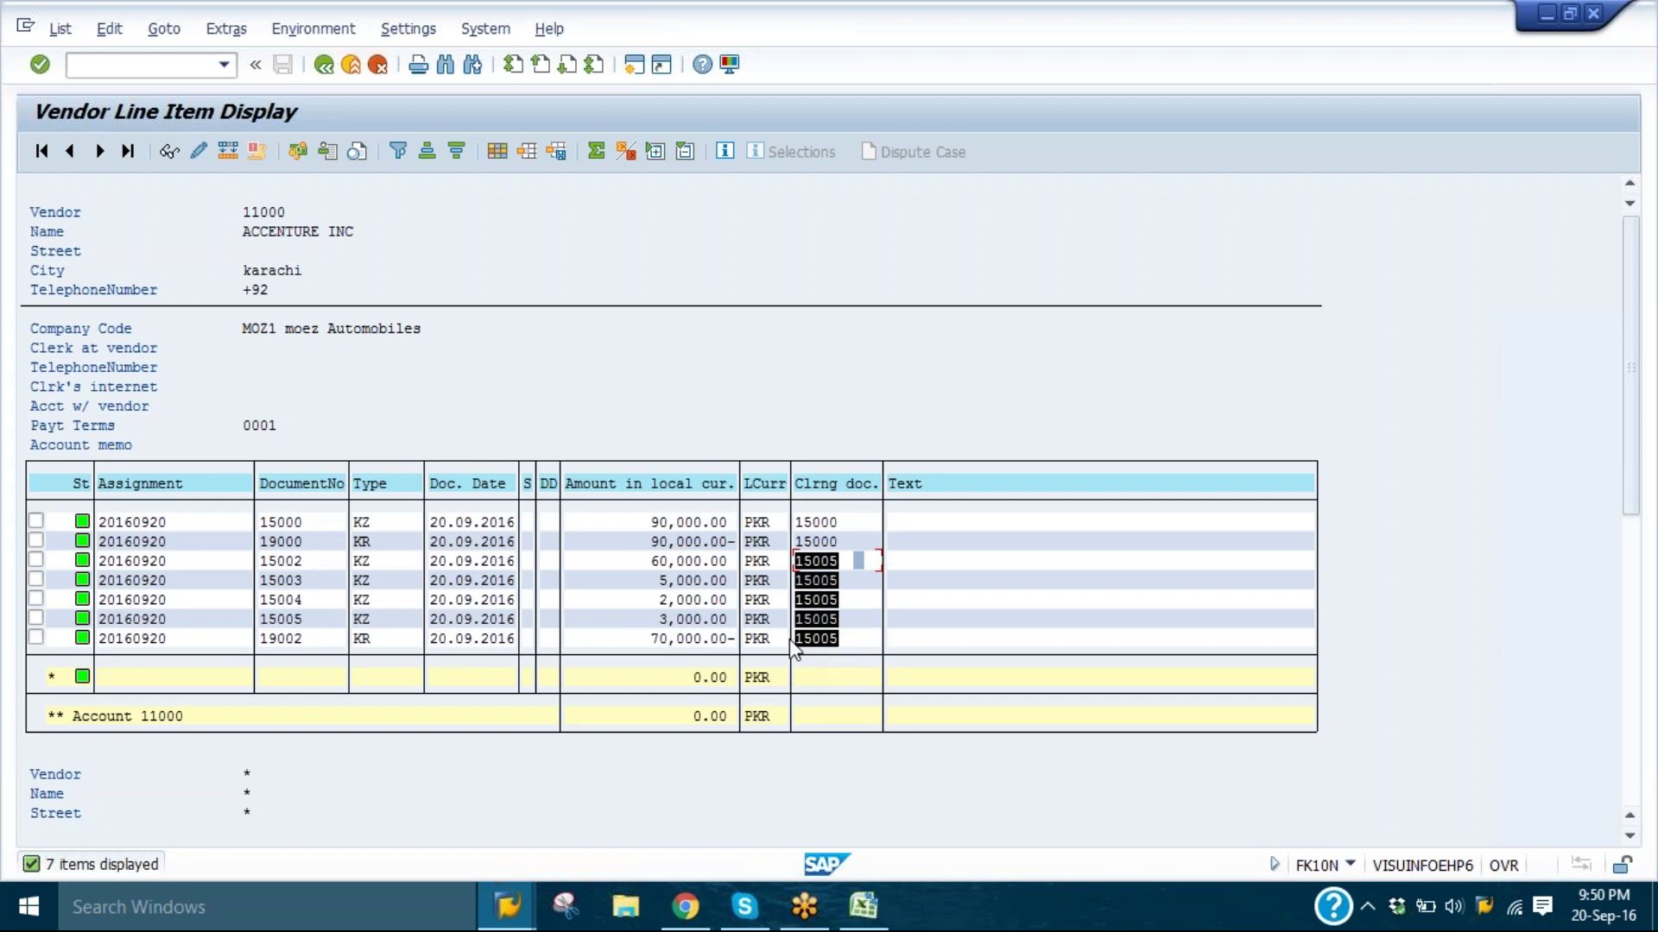
key("ctrl+c")
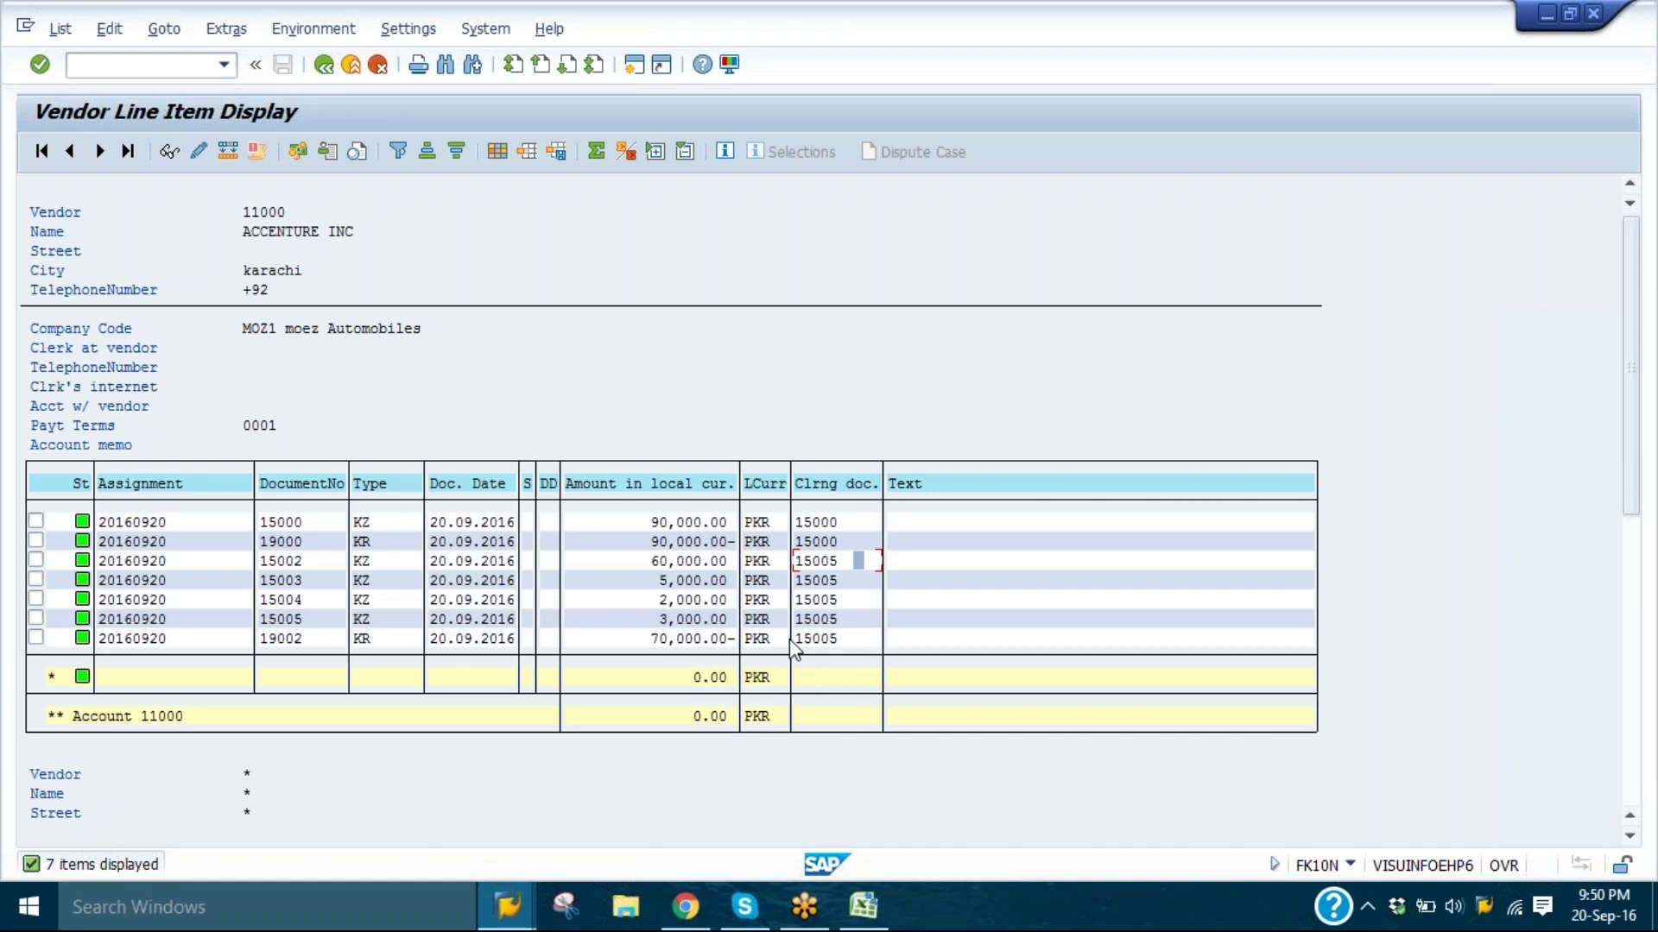
- Check which clearing document links the 90,000 payment to the 90,000 invoice
double_click(846, 518)
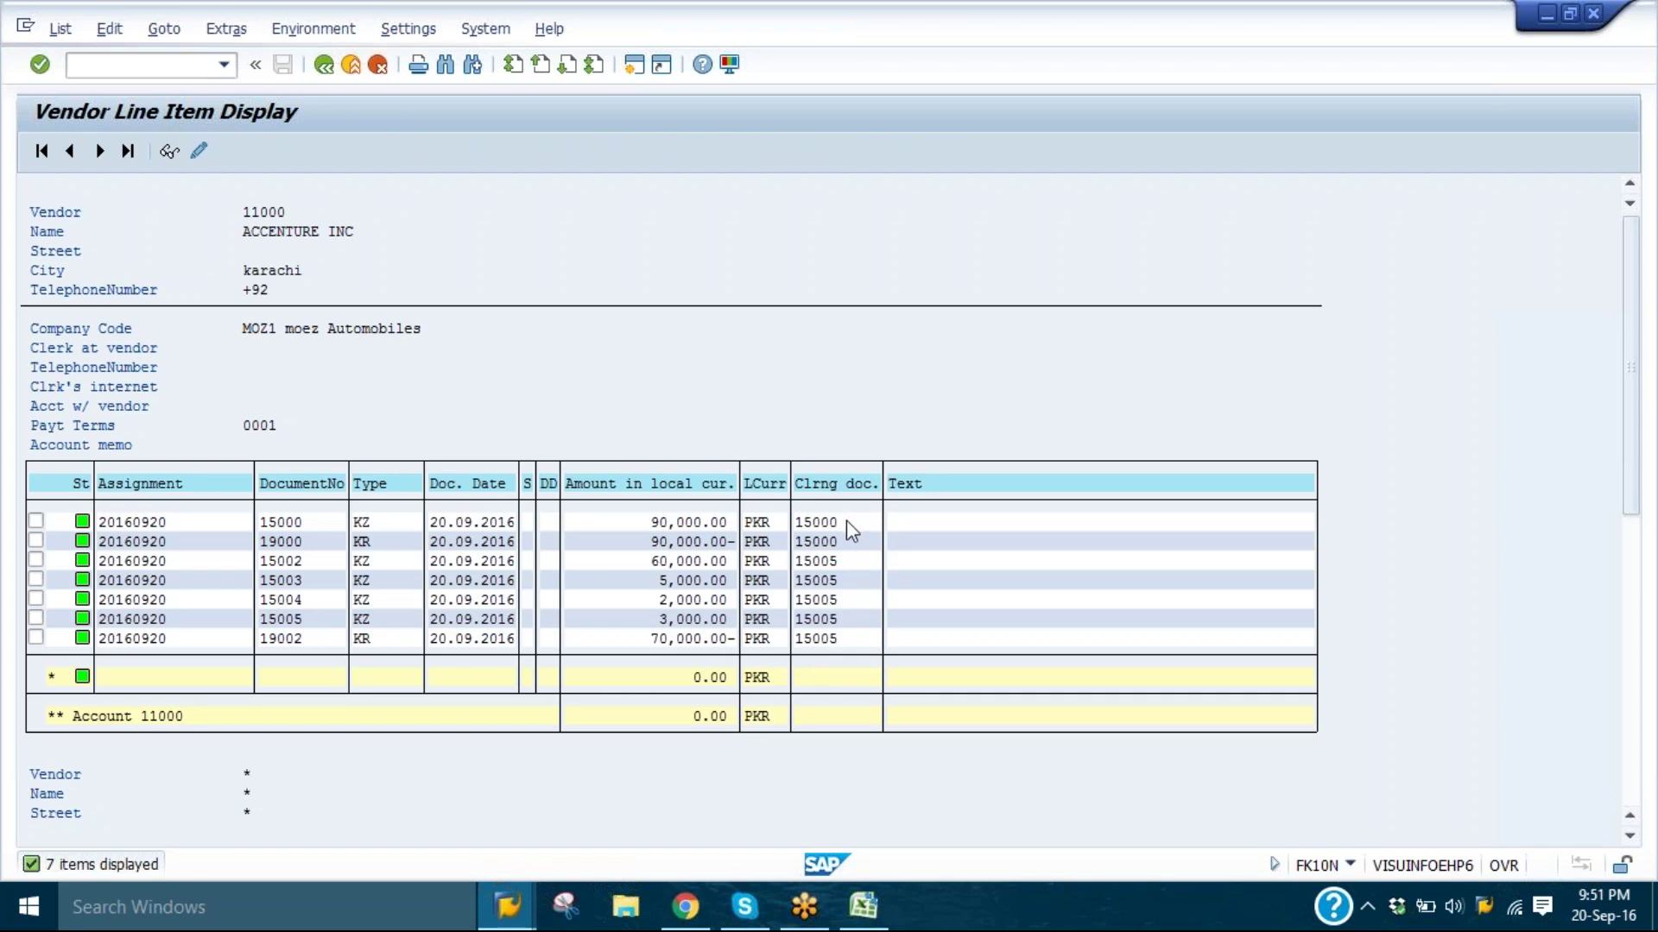
left_click(323, 64)
left_click(382, 542)
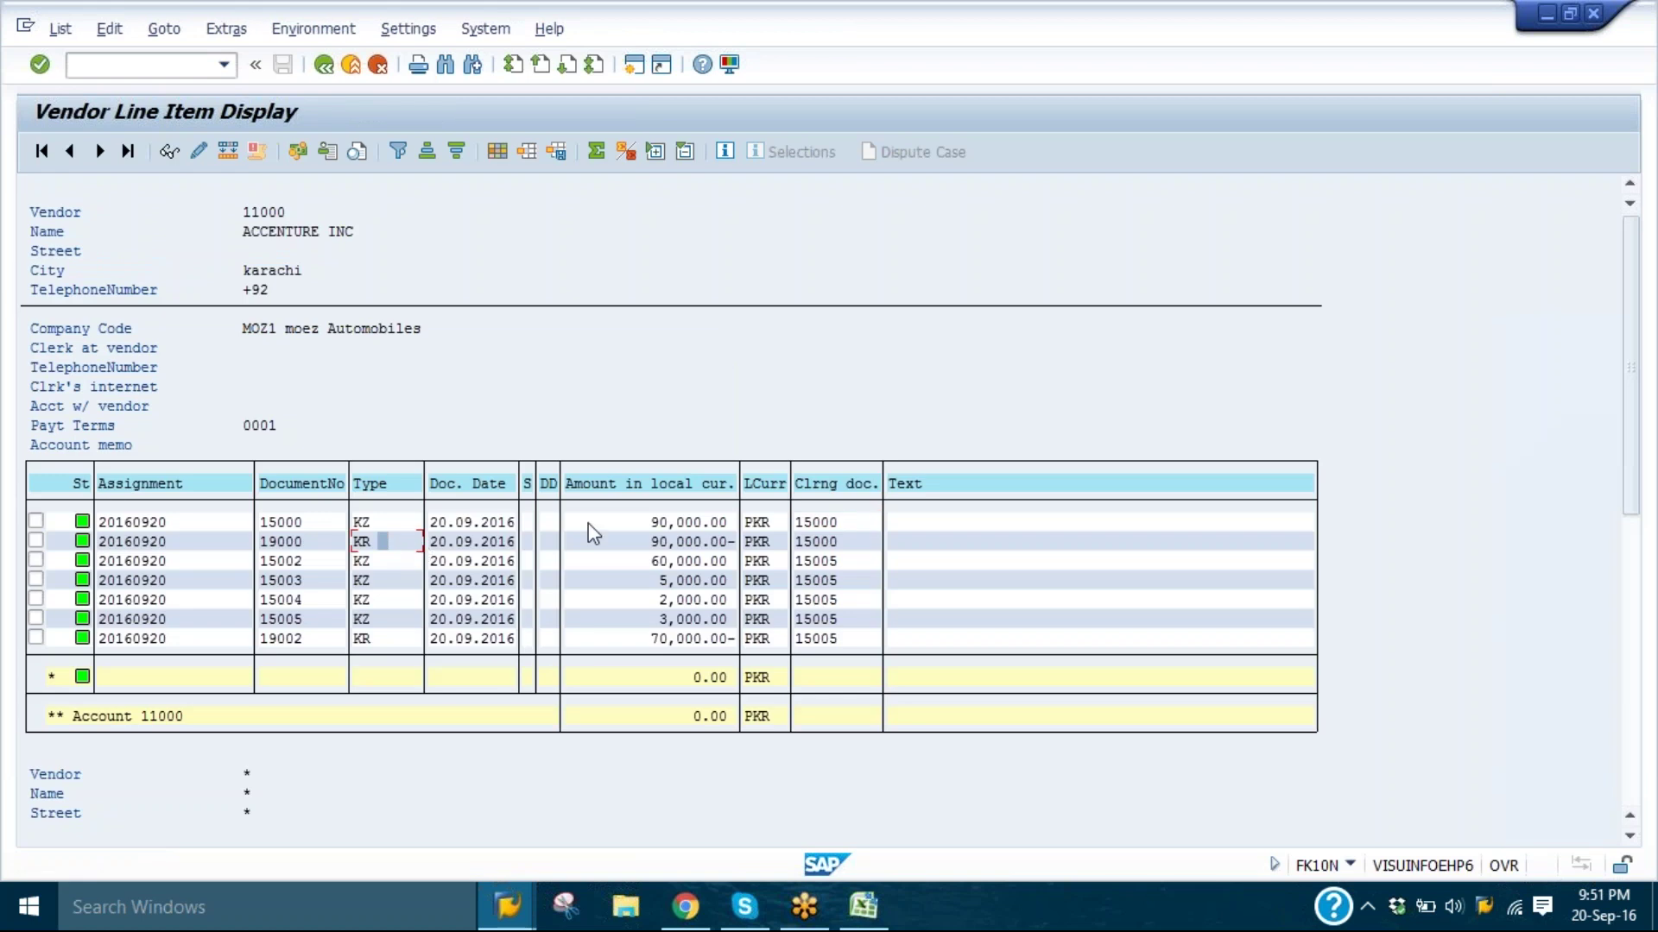
left_click_drag(639, 547, 716, 544)
key("ctrl+c")
left_click(313, 521)
left_click_drag(855, 522, 789, 556)
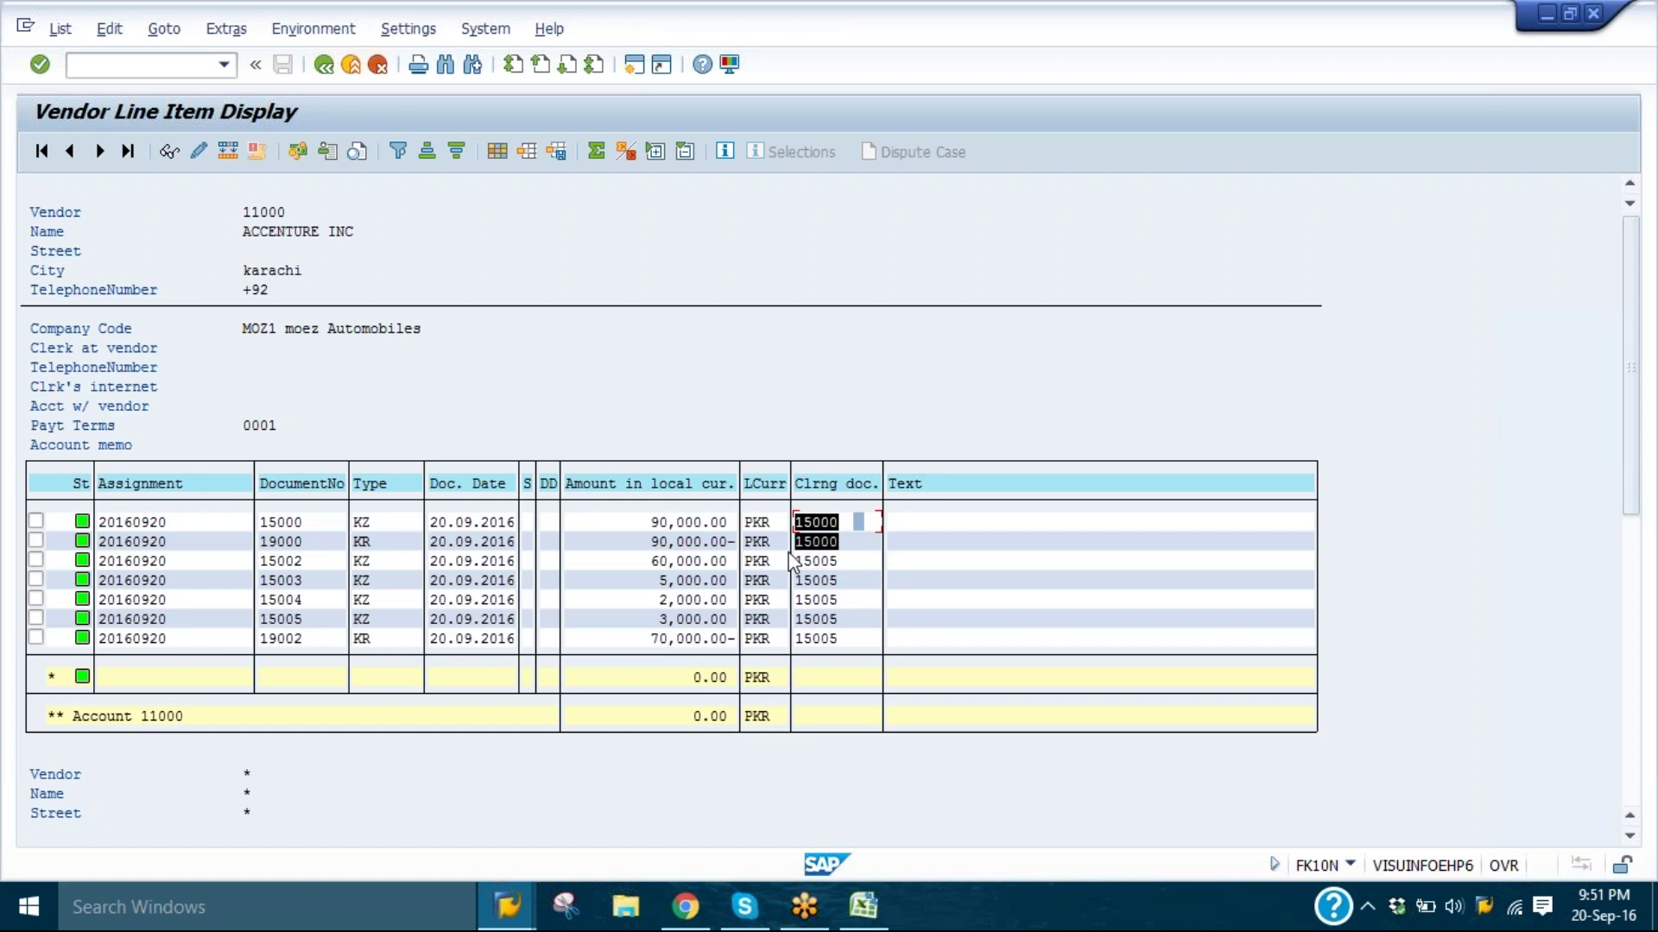
left_click_drag(788, 555, 789, 554)
key("ctrl+c")
- Return to the vendor balance selection and display Accenture Inc's balances again for company code MOZ1 and fiscal year 2016
left_click(324, 66)
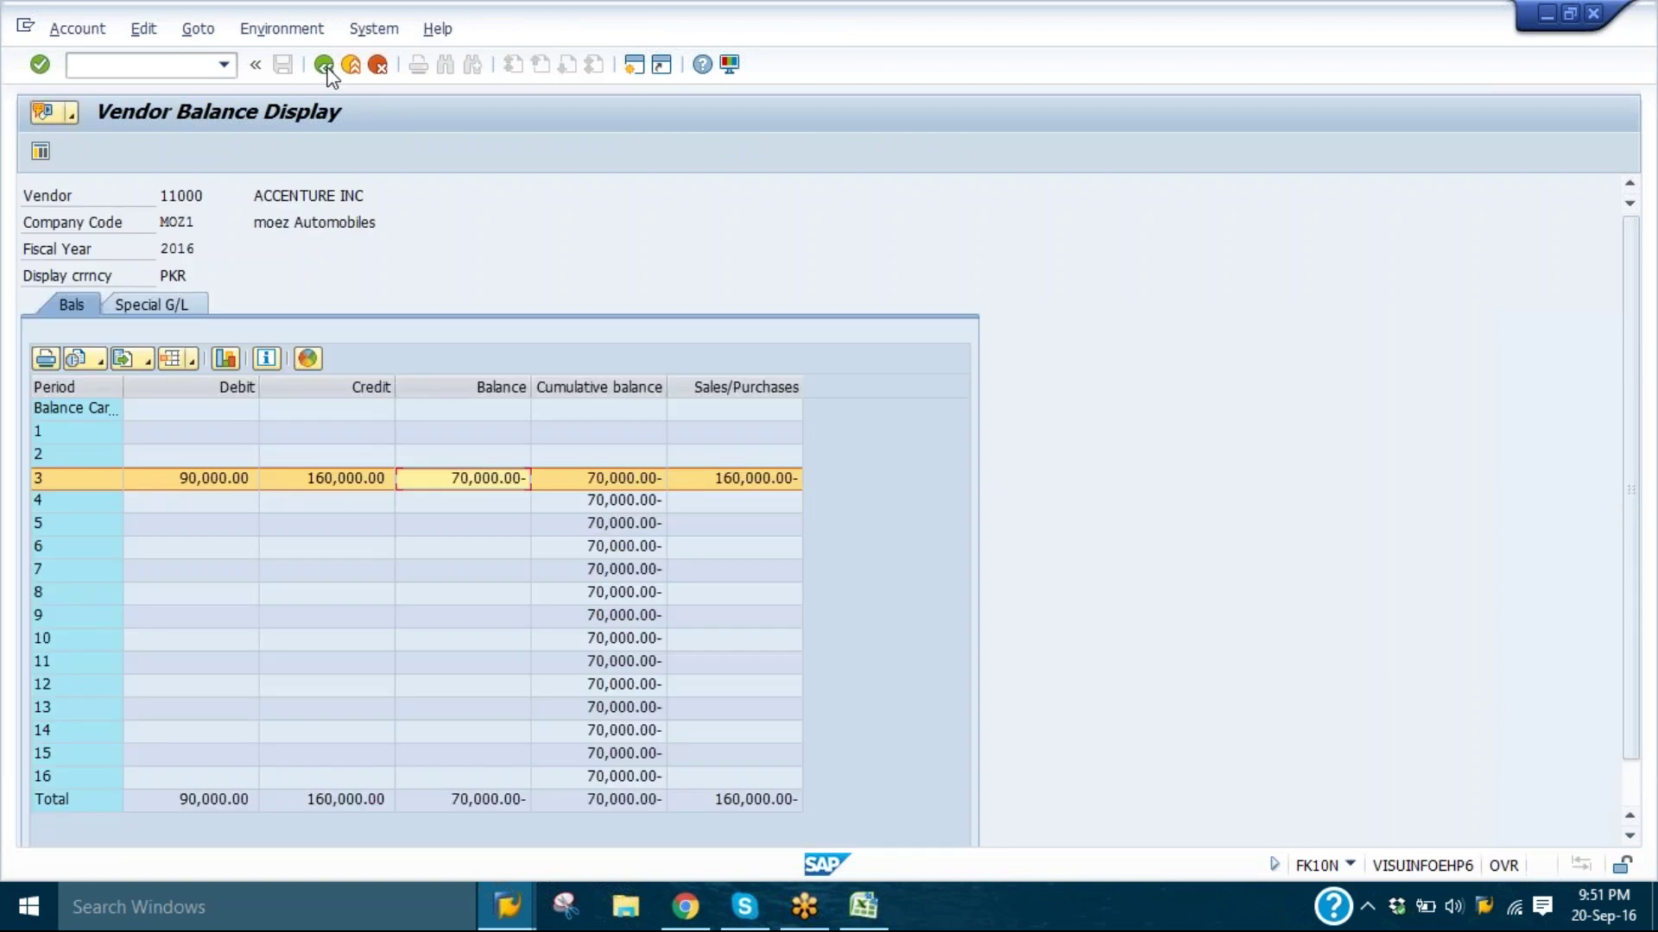
left_click(78, 29)
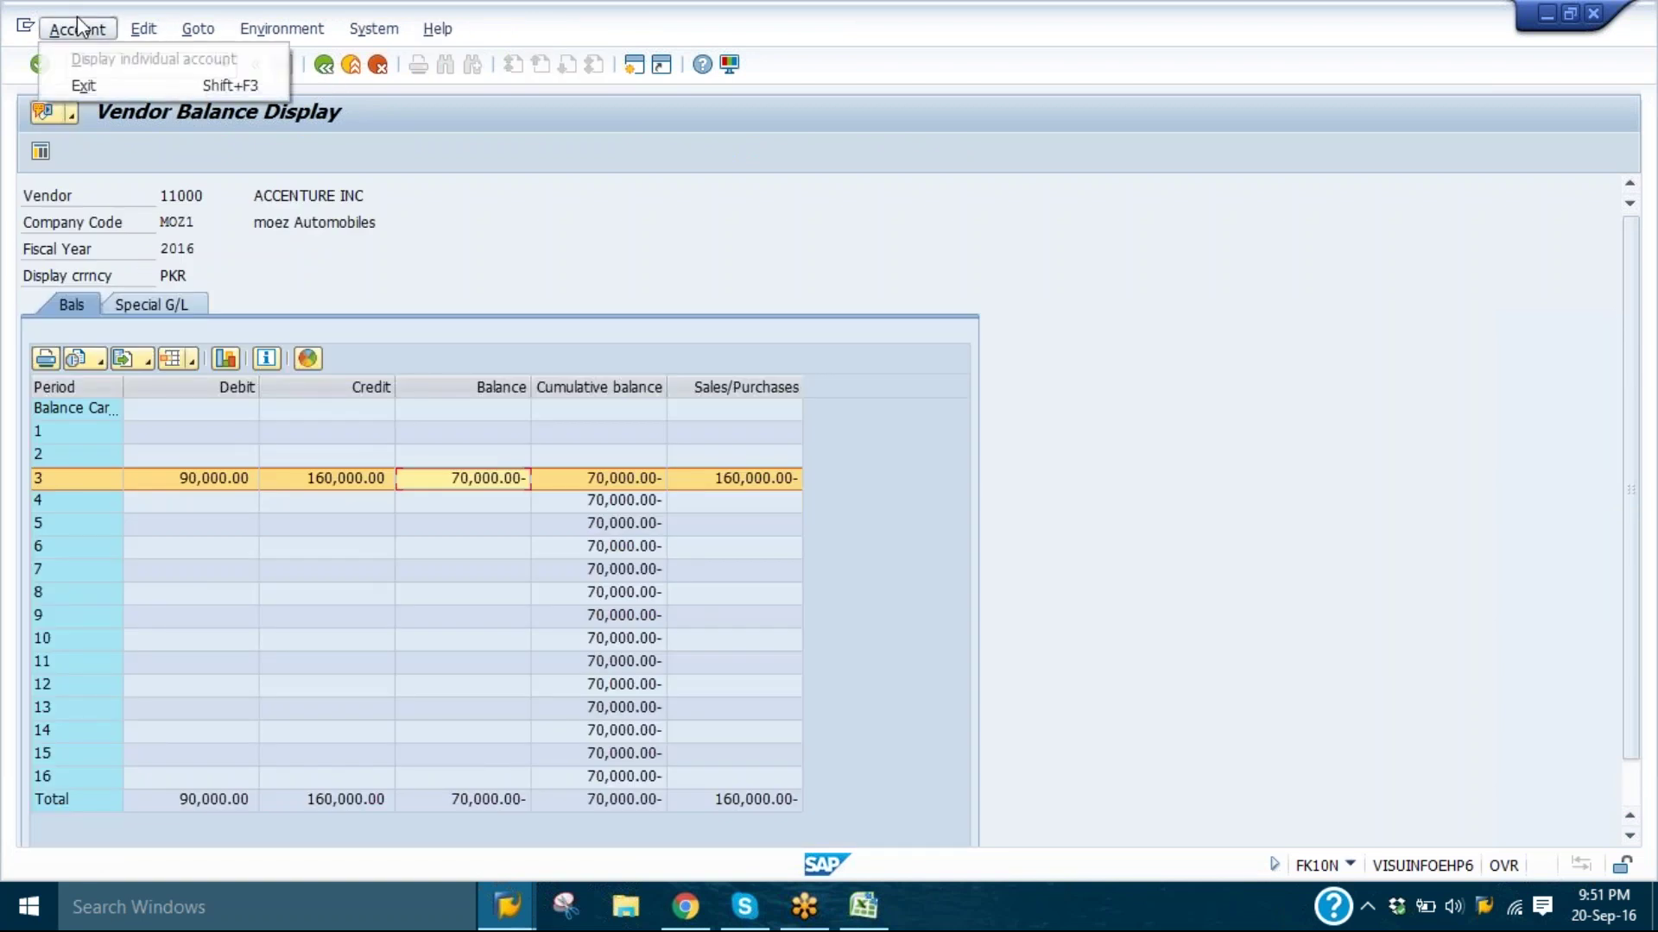
left_click(325, 74)
left_click(325, 74)
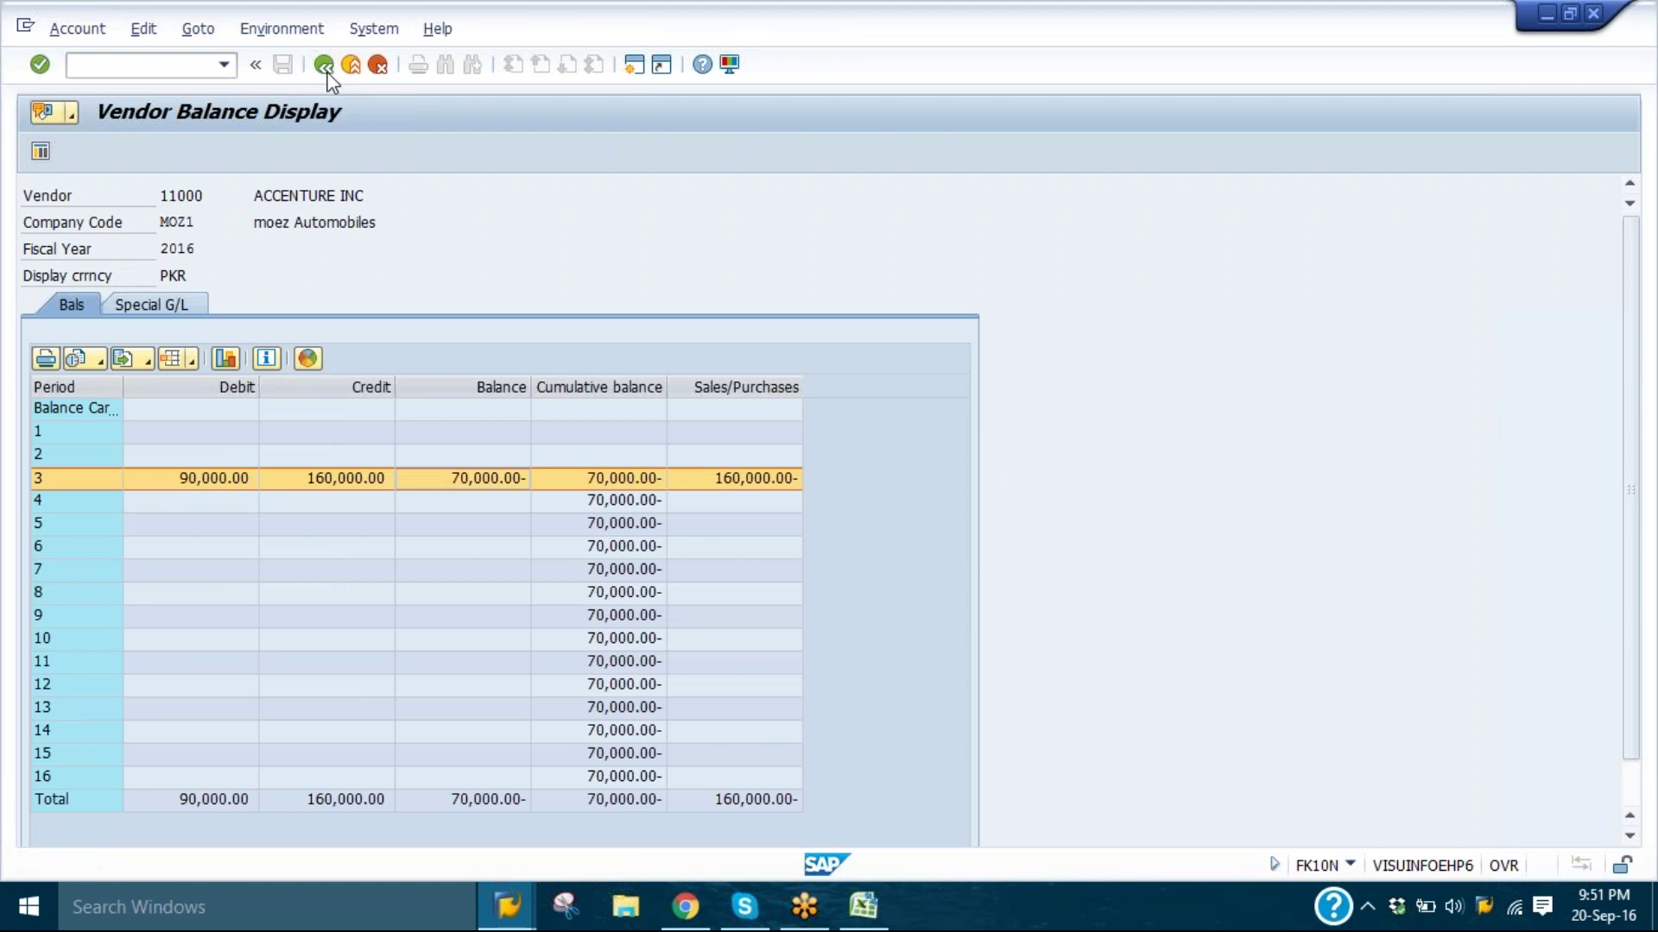
left_click(40, 156)
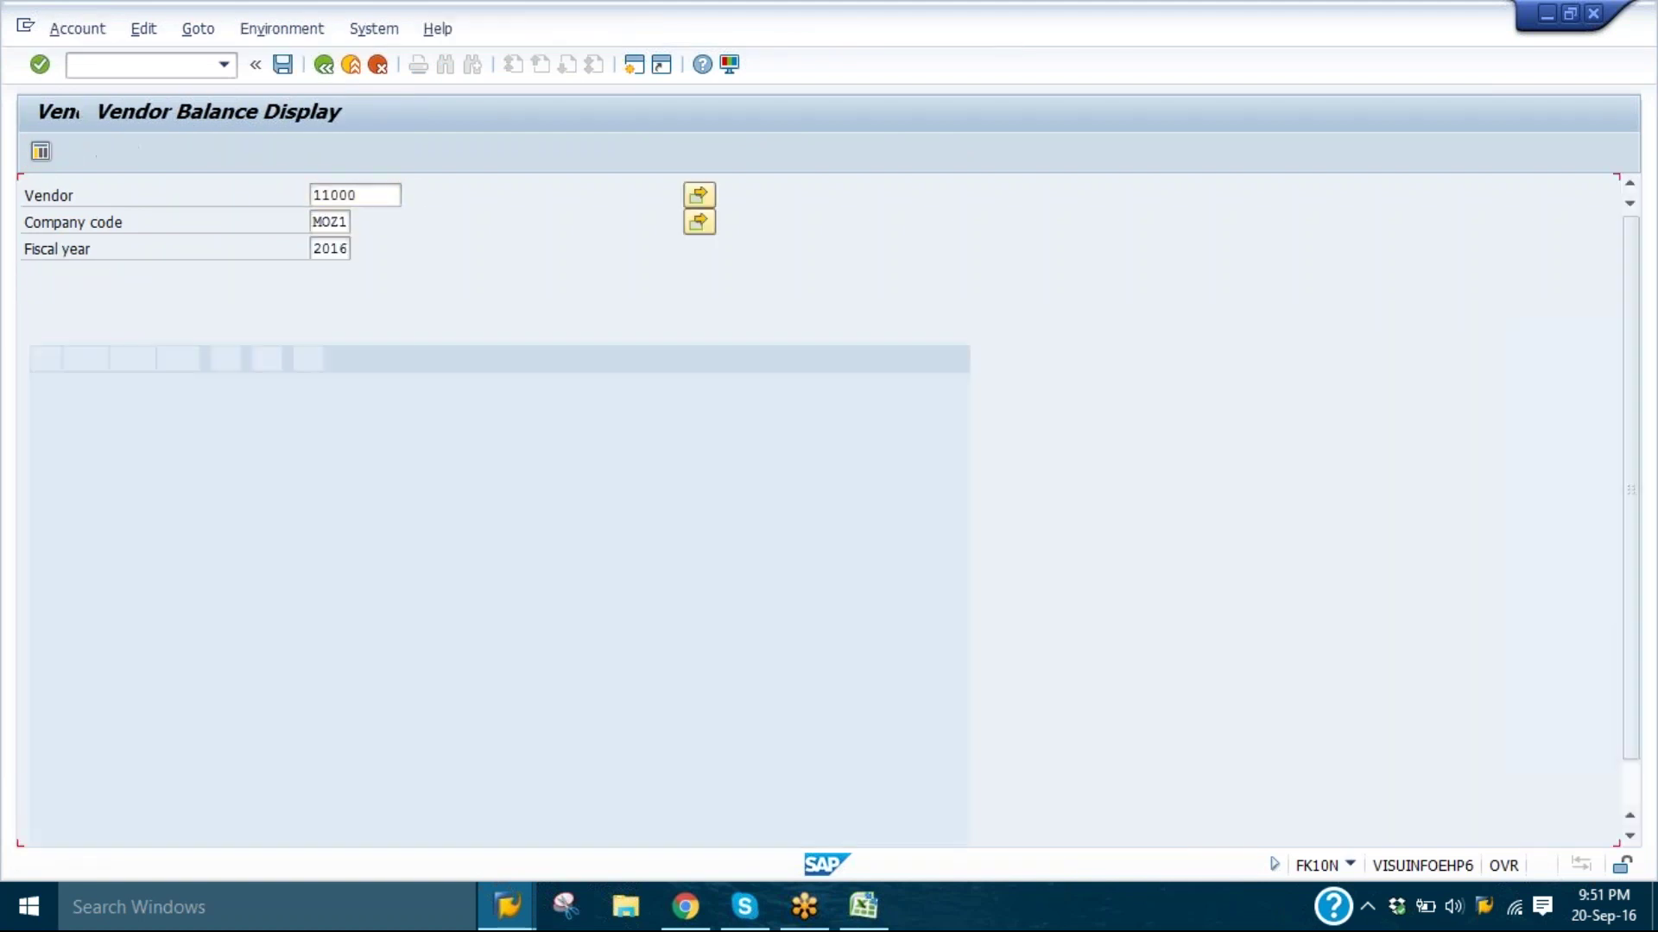
- Examine the line items behind the period 3 credit and debit totals, and return to the balance display
left_click(359, 485)
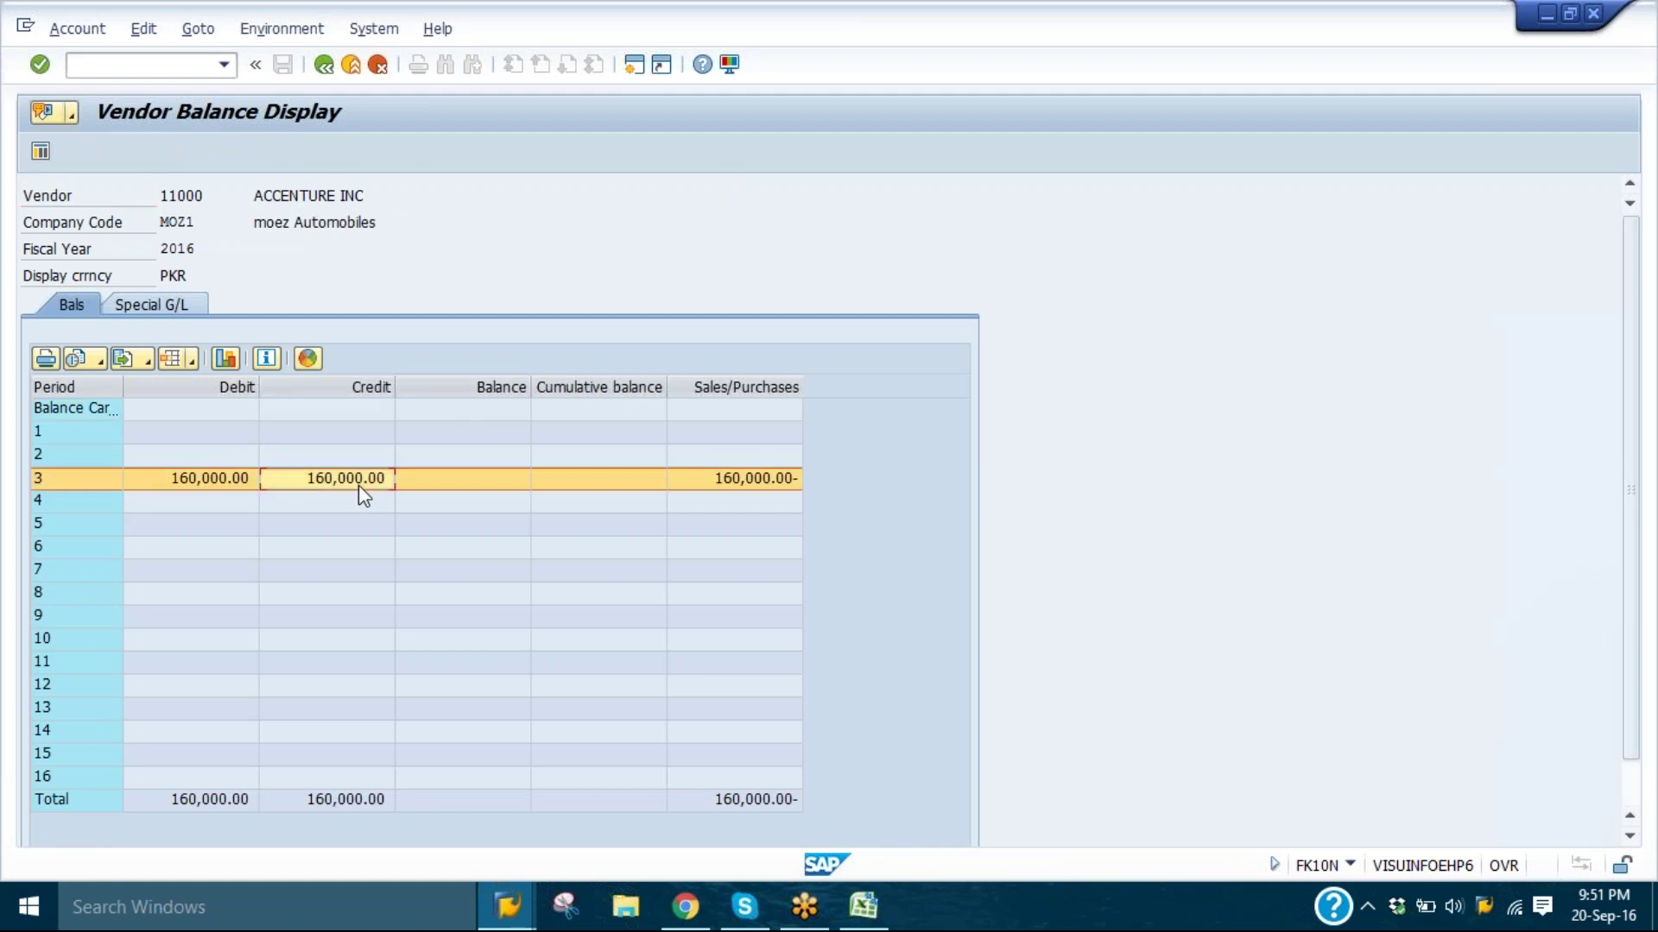
left_click(40, 154)
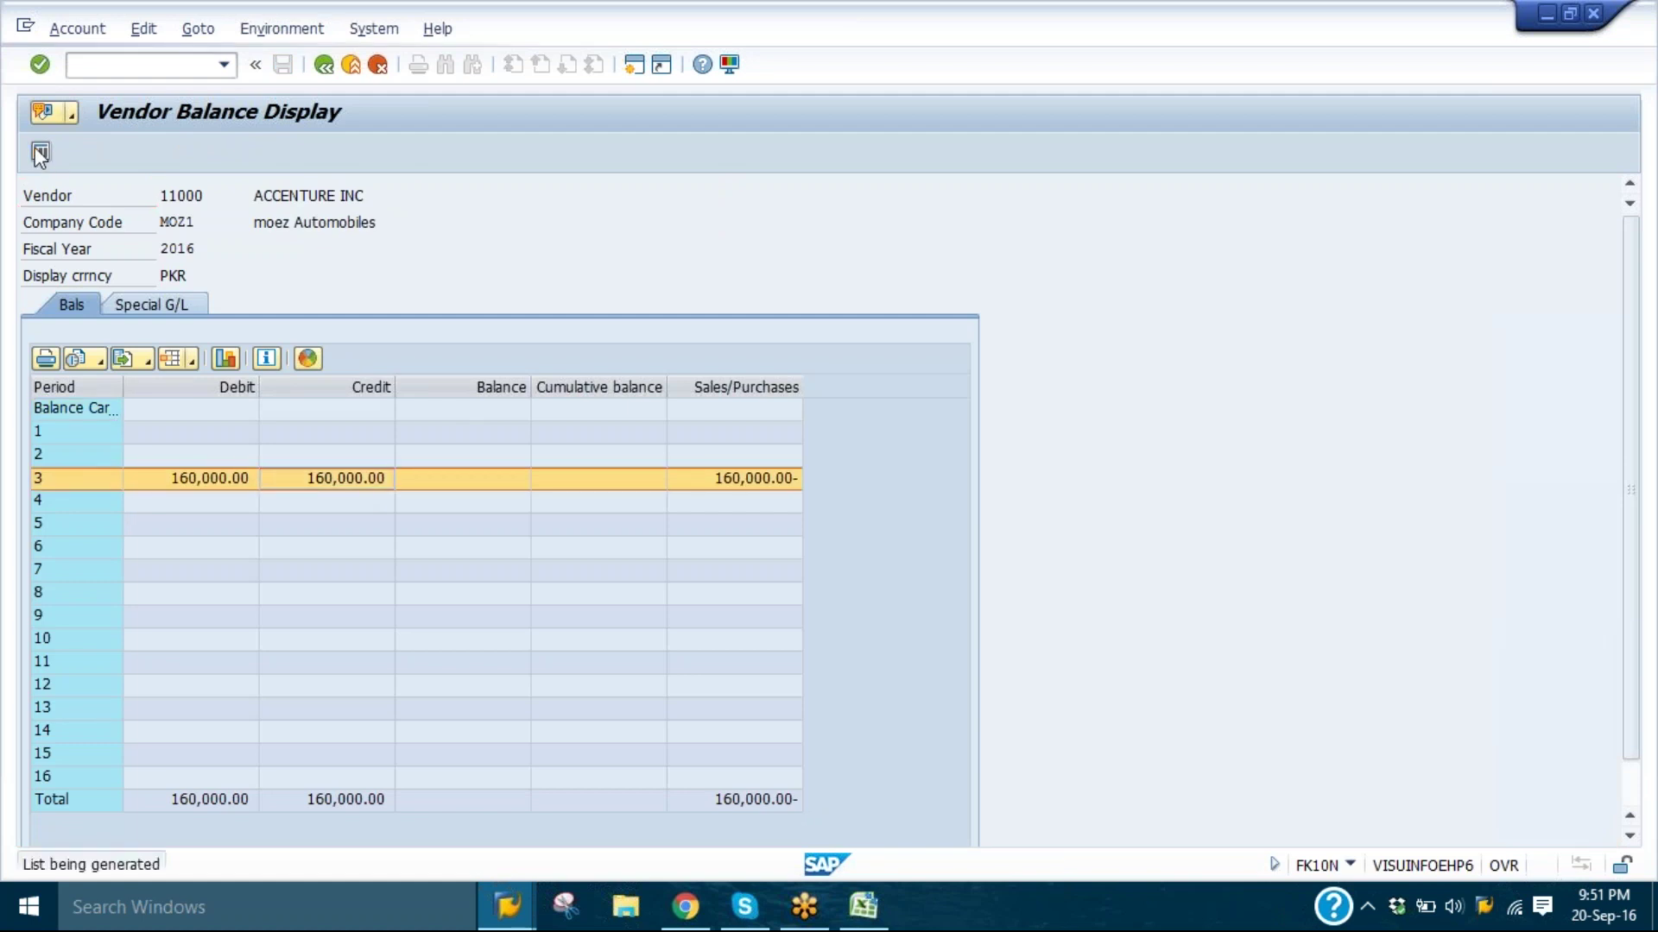
left_click(324, 64)
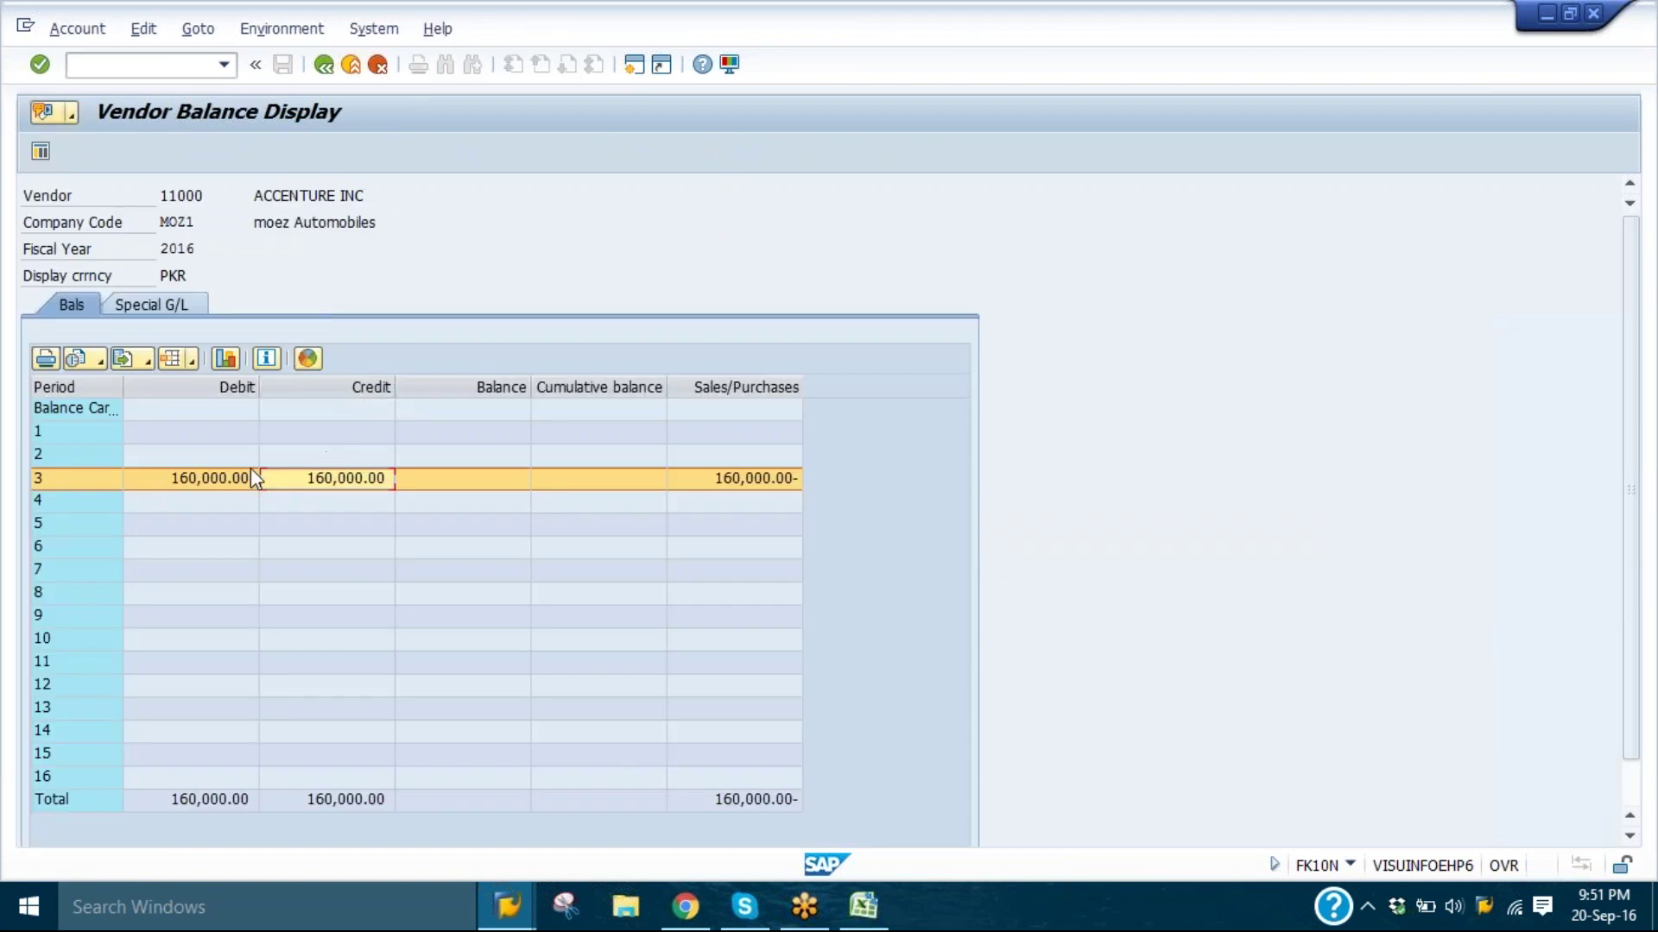
left_click(233, 479)
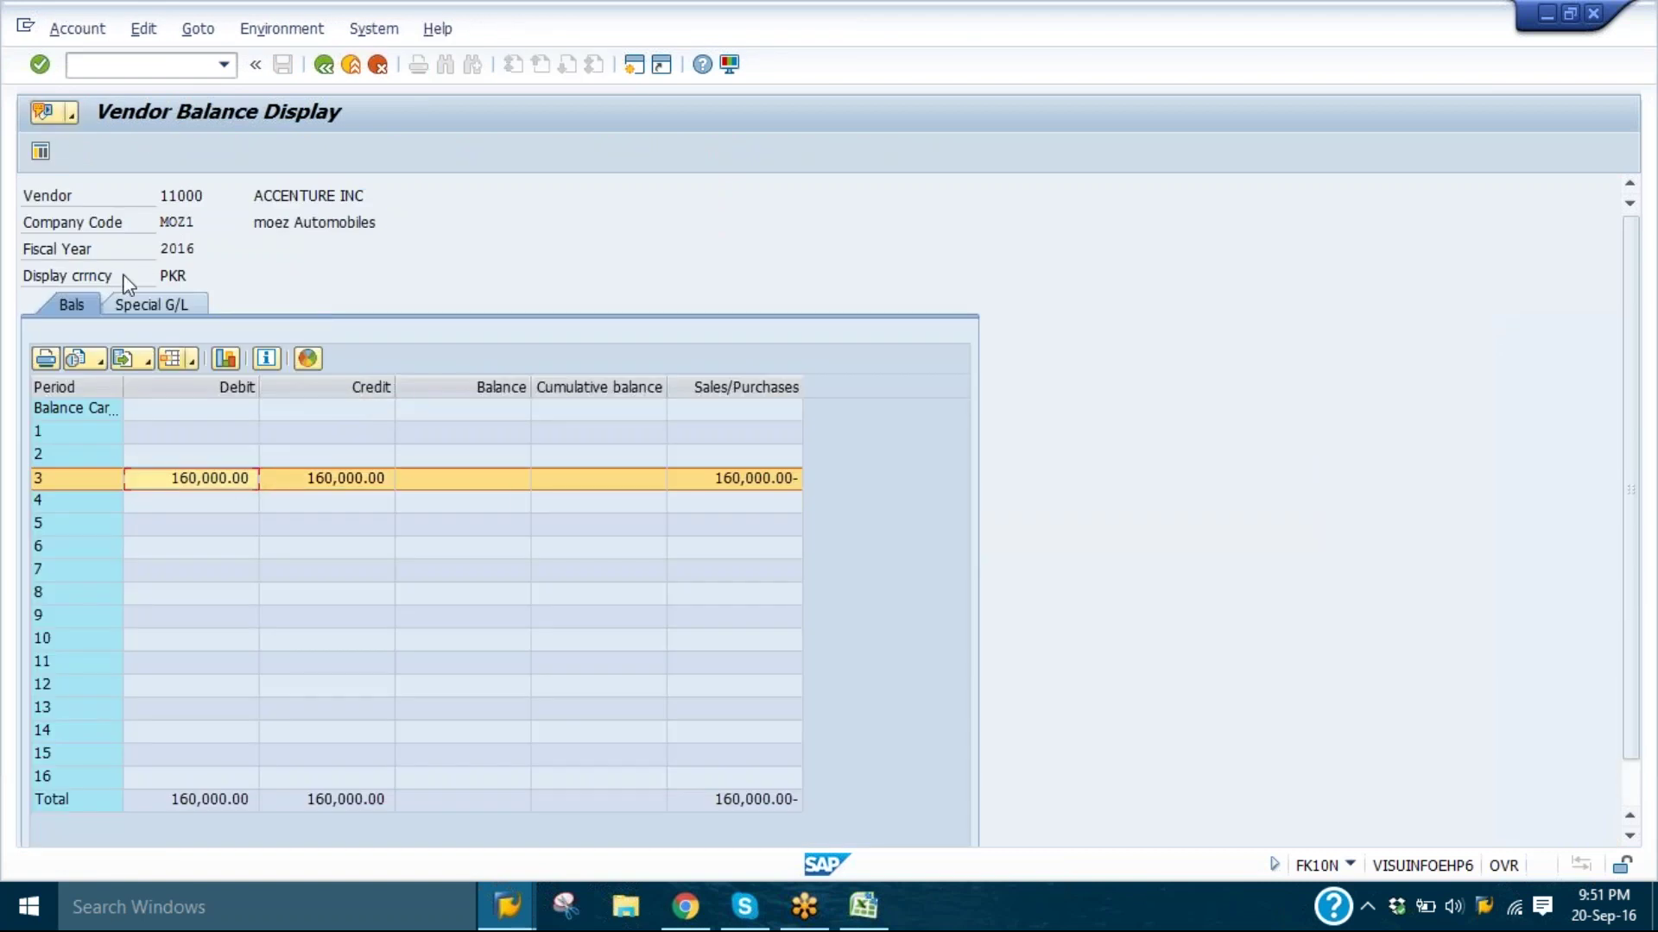
left_click(42, 154)
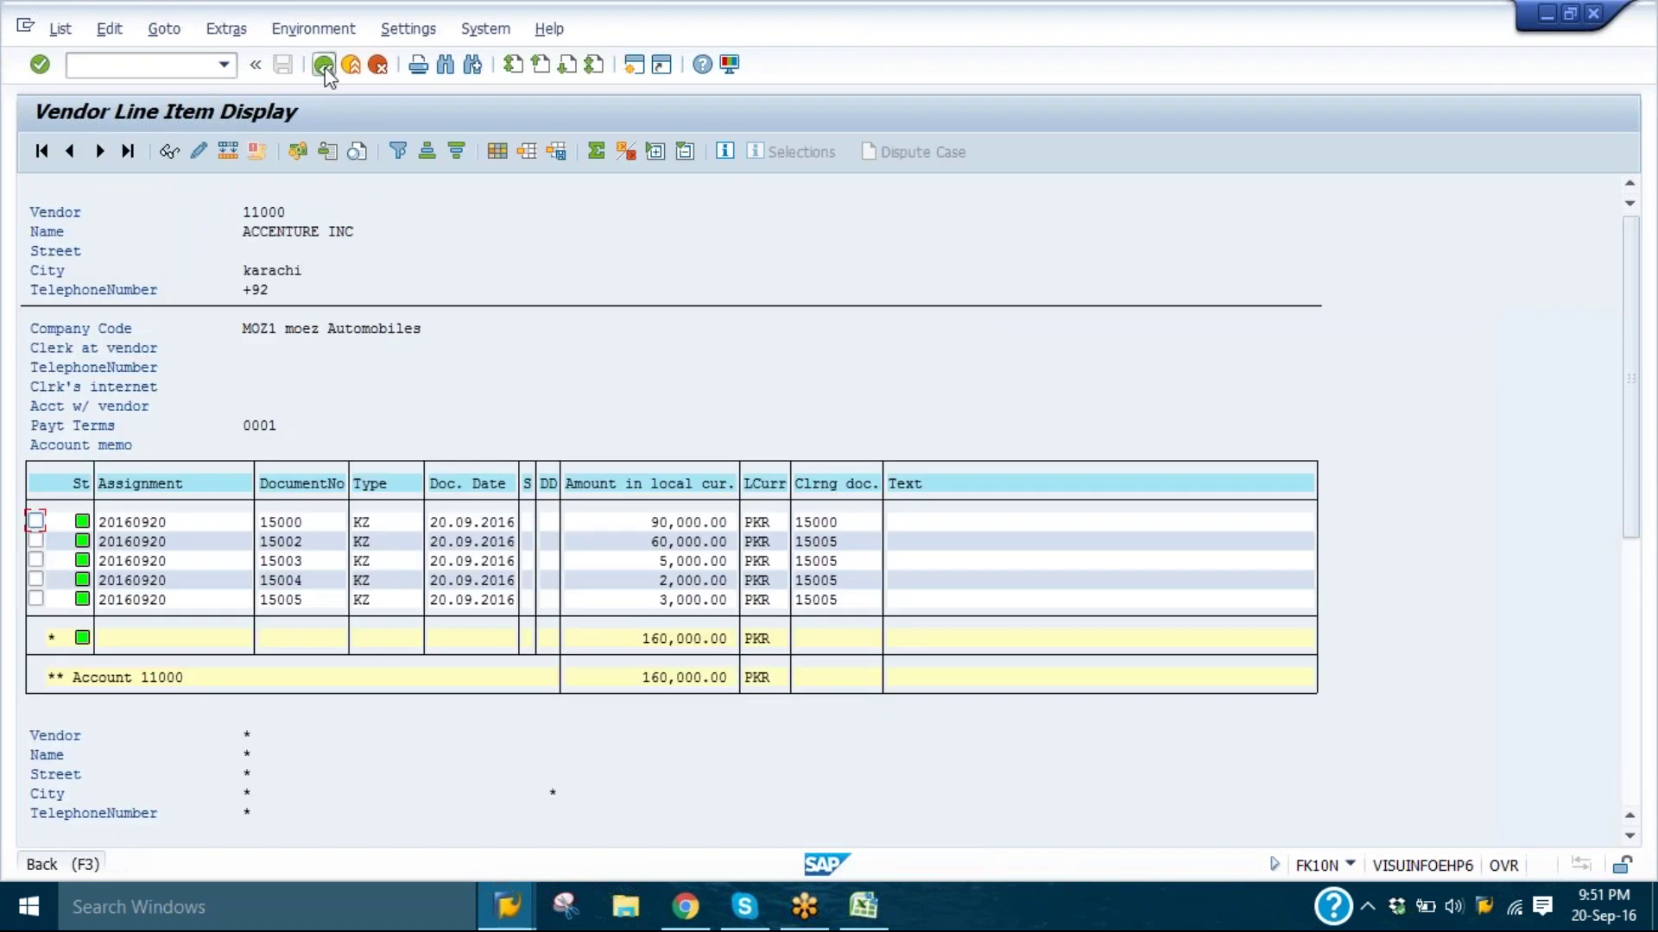
left_click(323, 66)
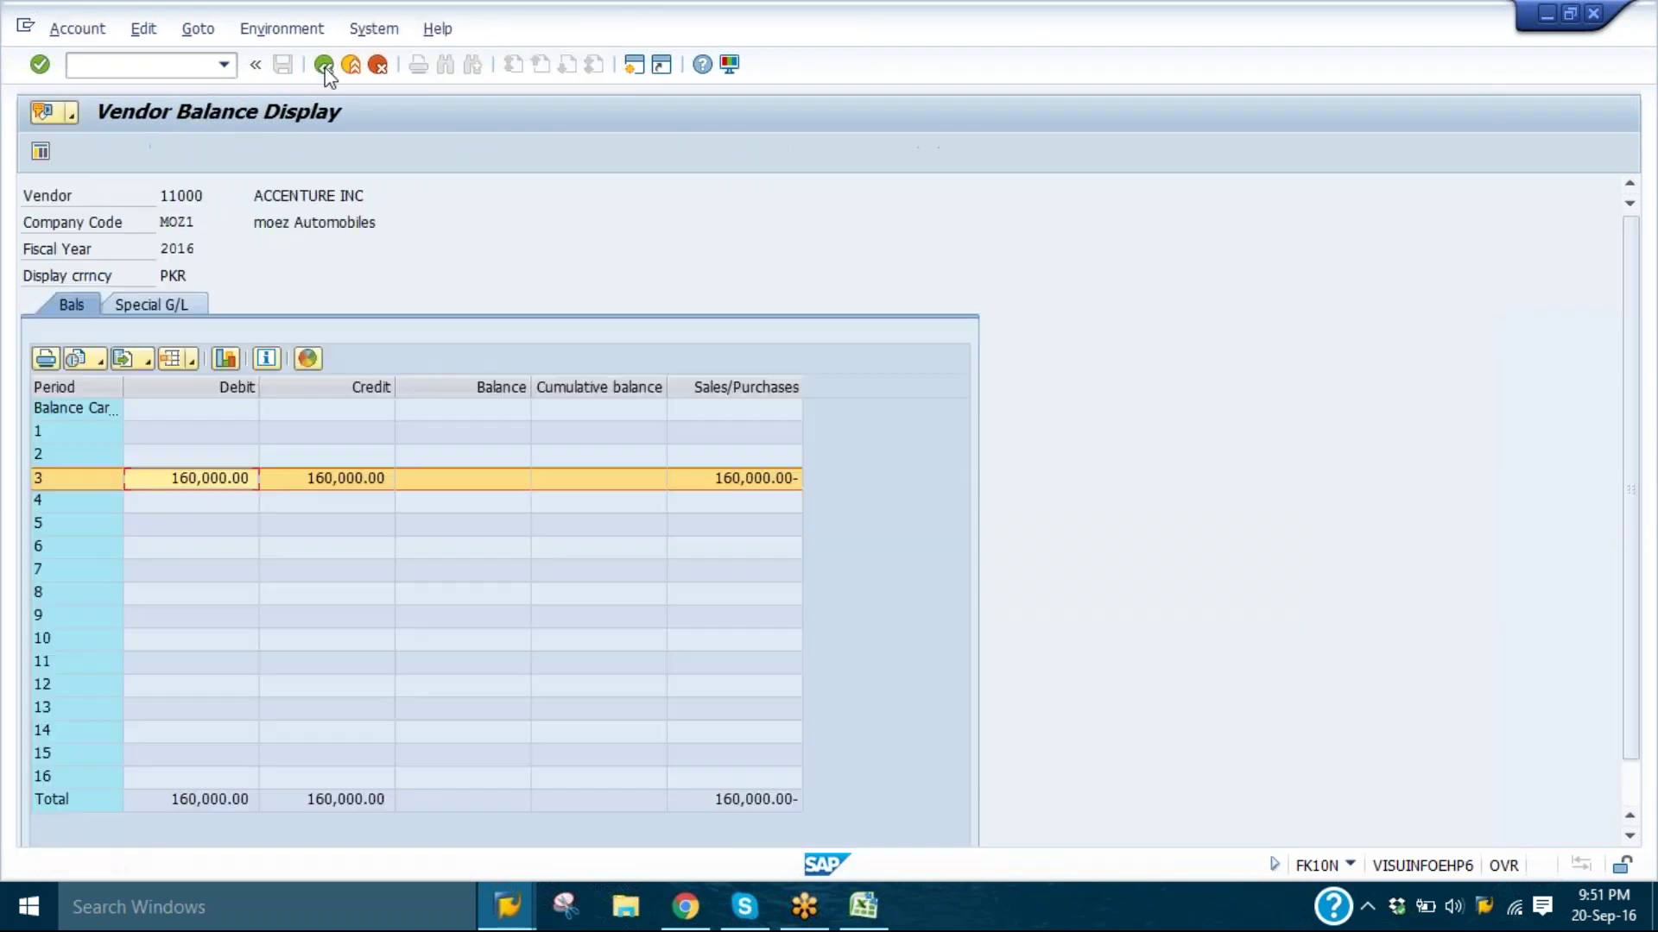
- Try to create an attachment for the vendor account through its object services
left_click(70, 118)
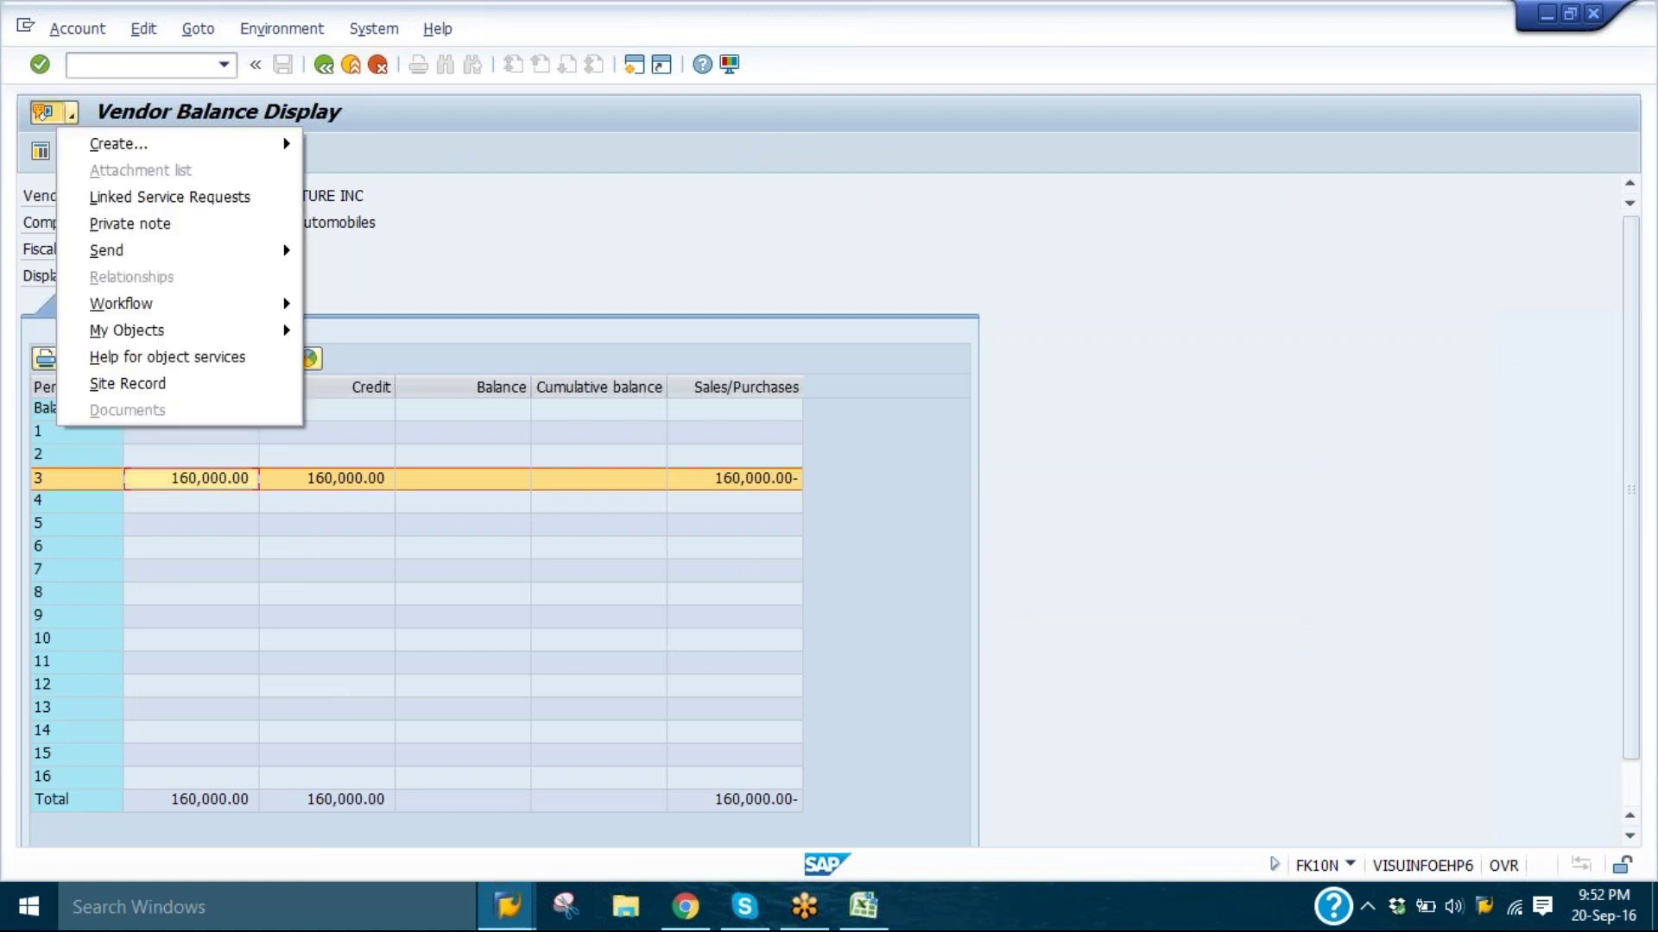
mouse_move(259, 151)
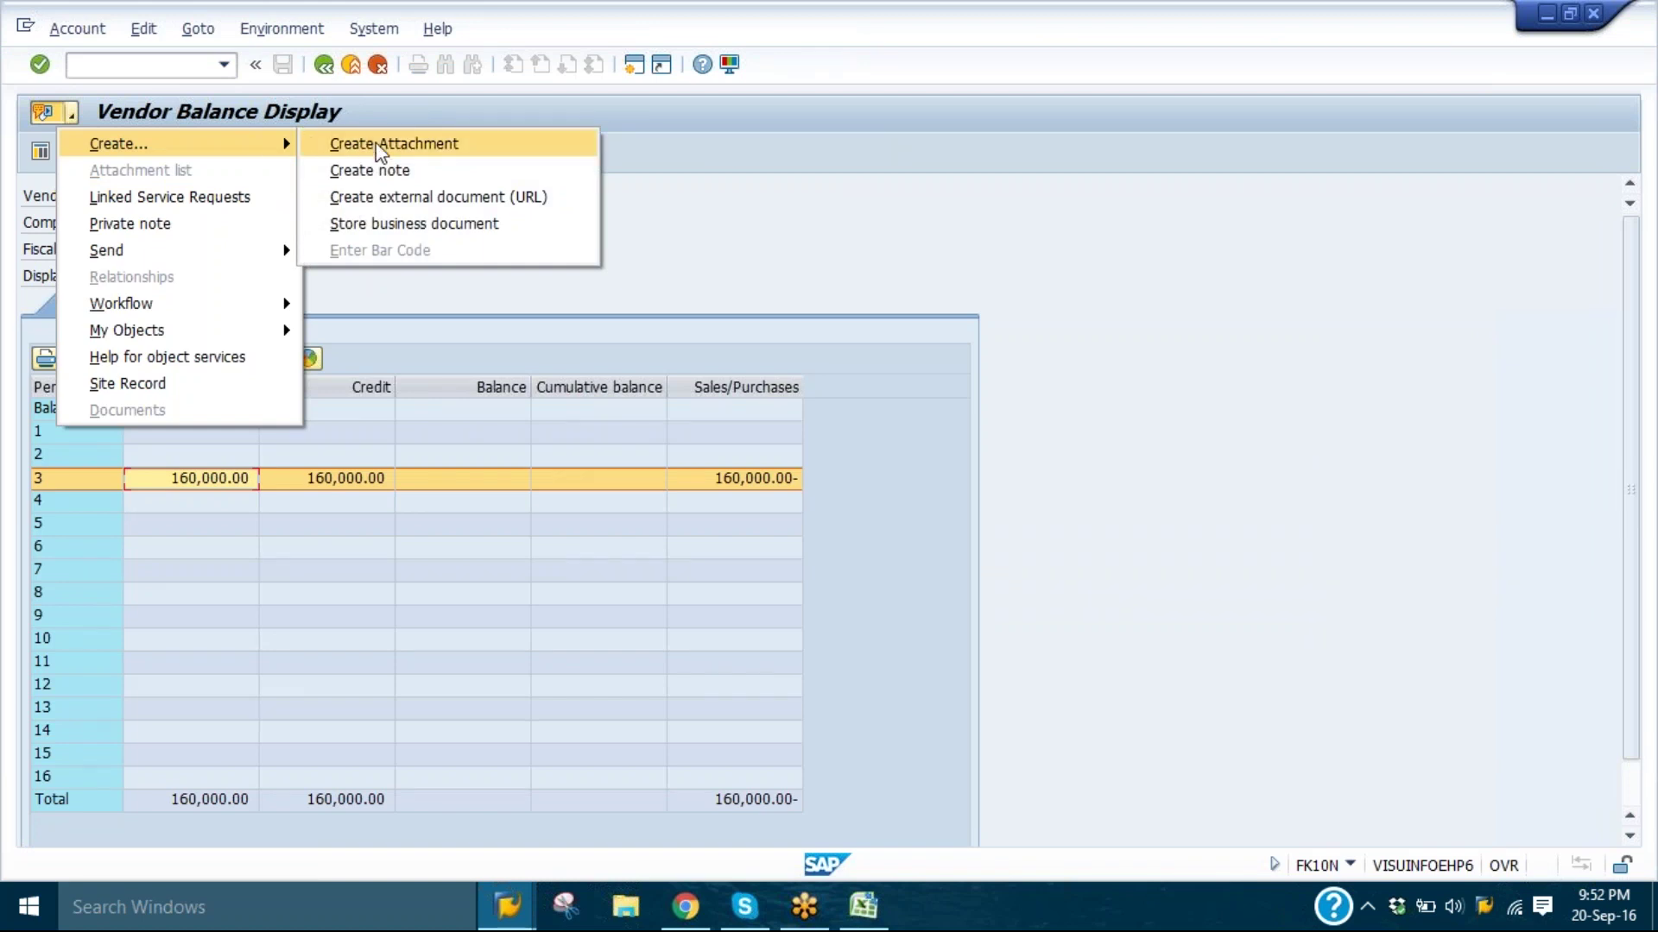
left_click(376, 142)
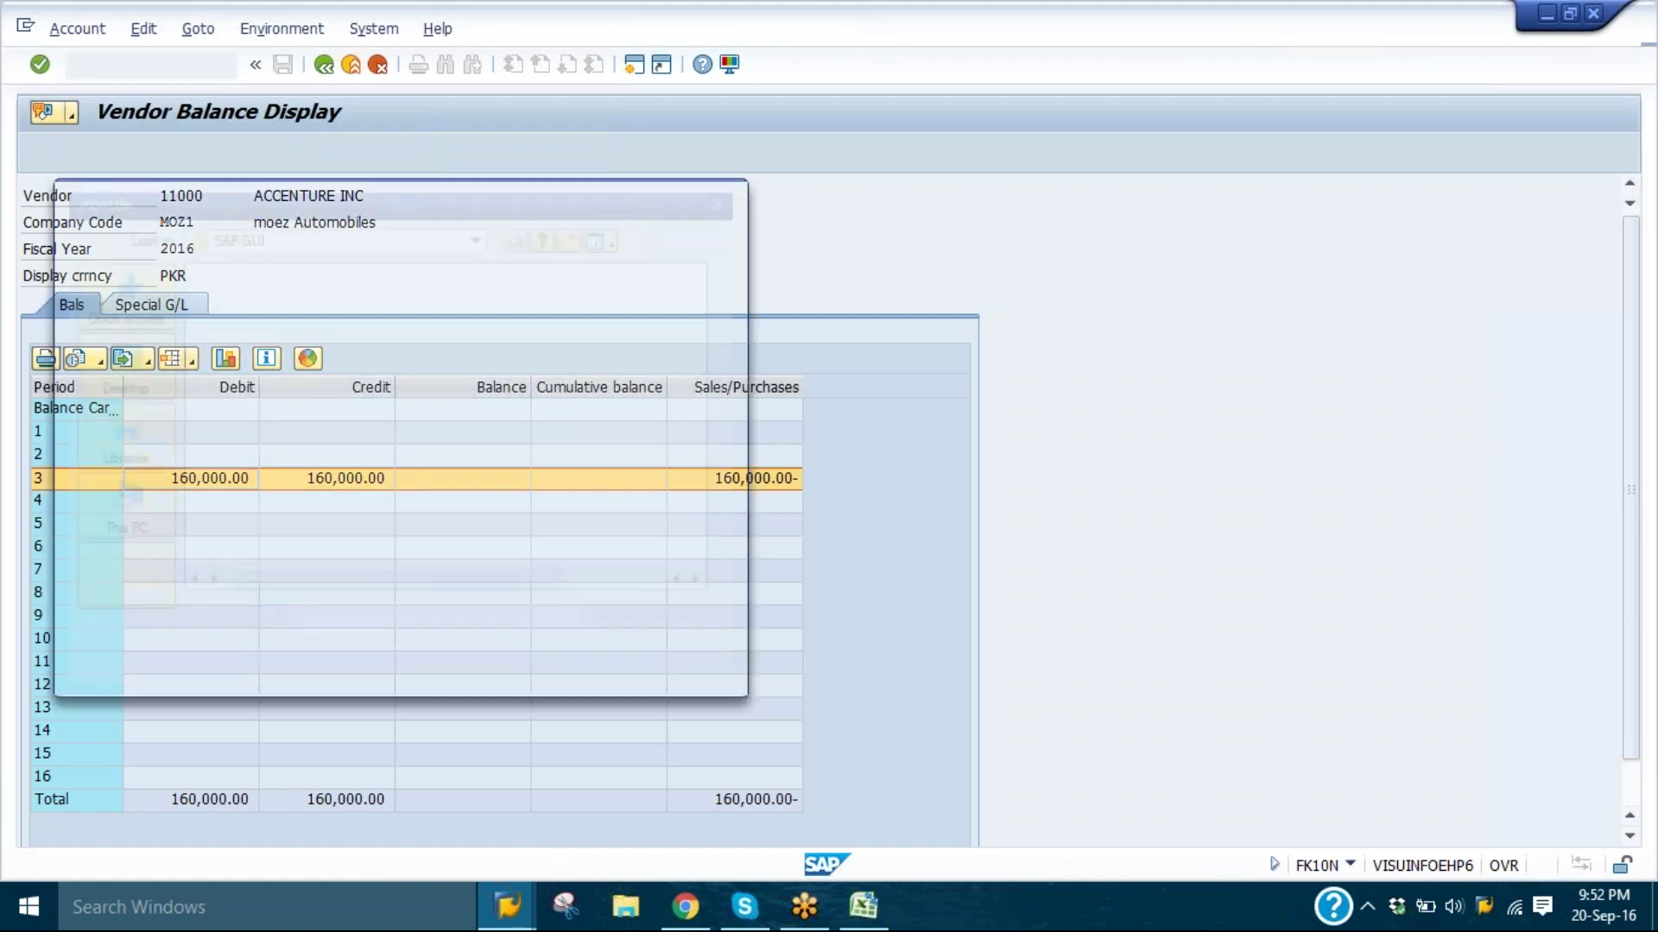
key("Escape")
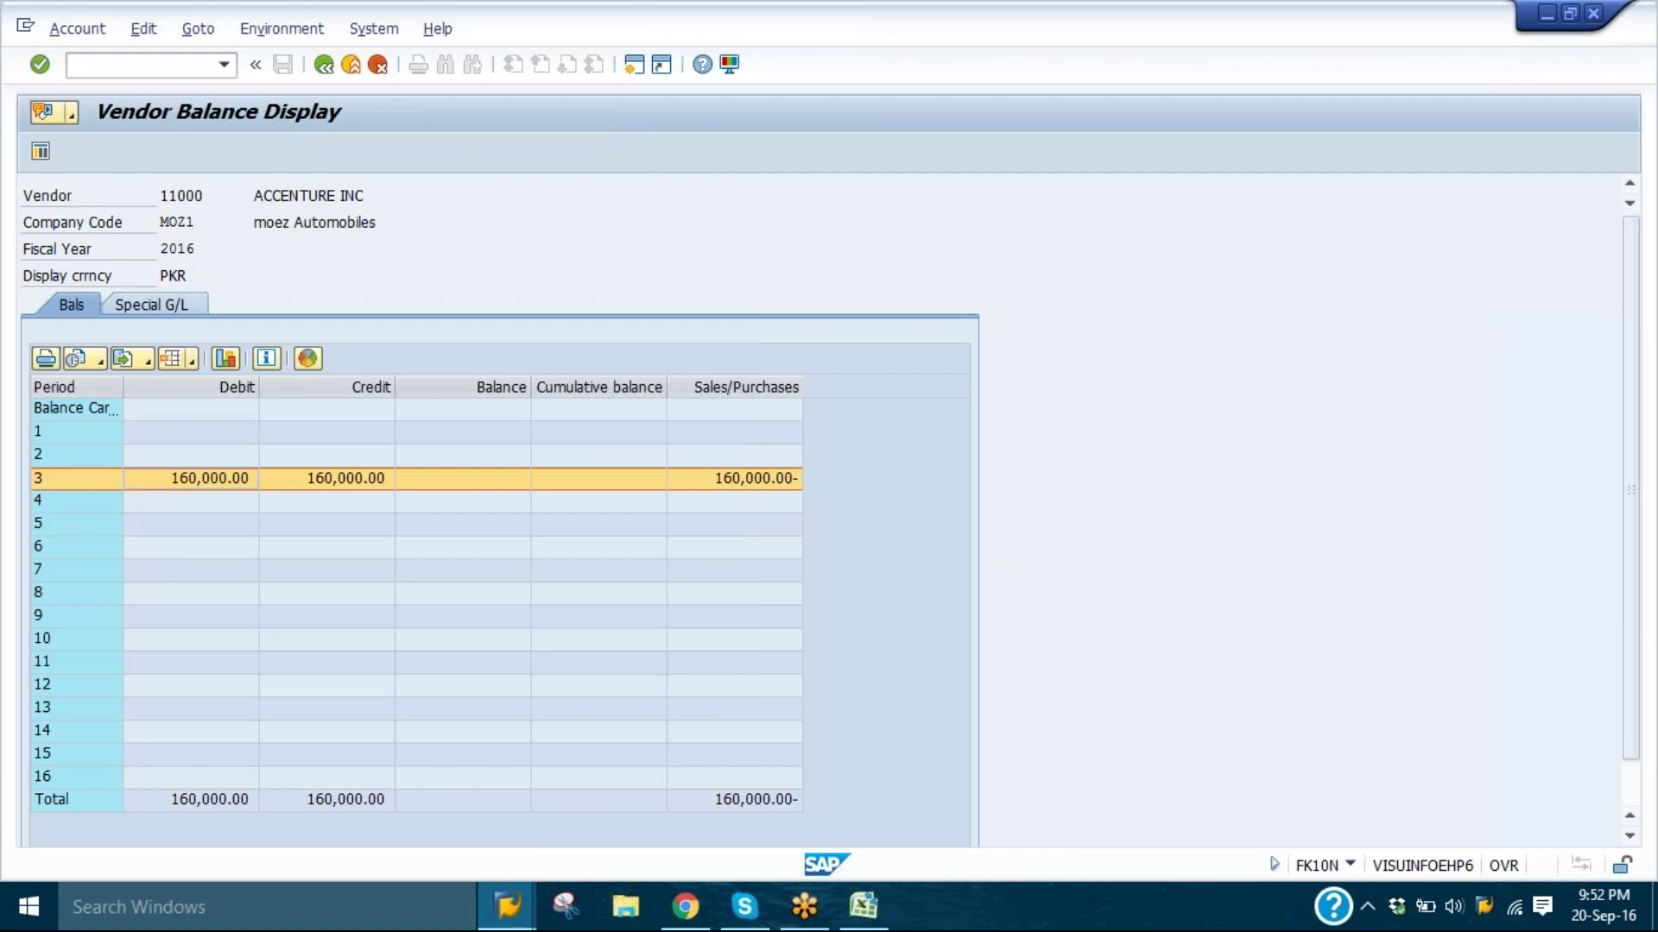
- Create a private note on the vendor account titled "vdfv" with the text "gnghn ghn"
left_click(74, 116)
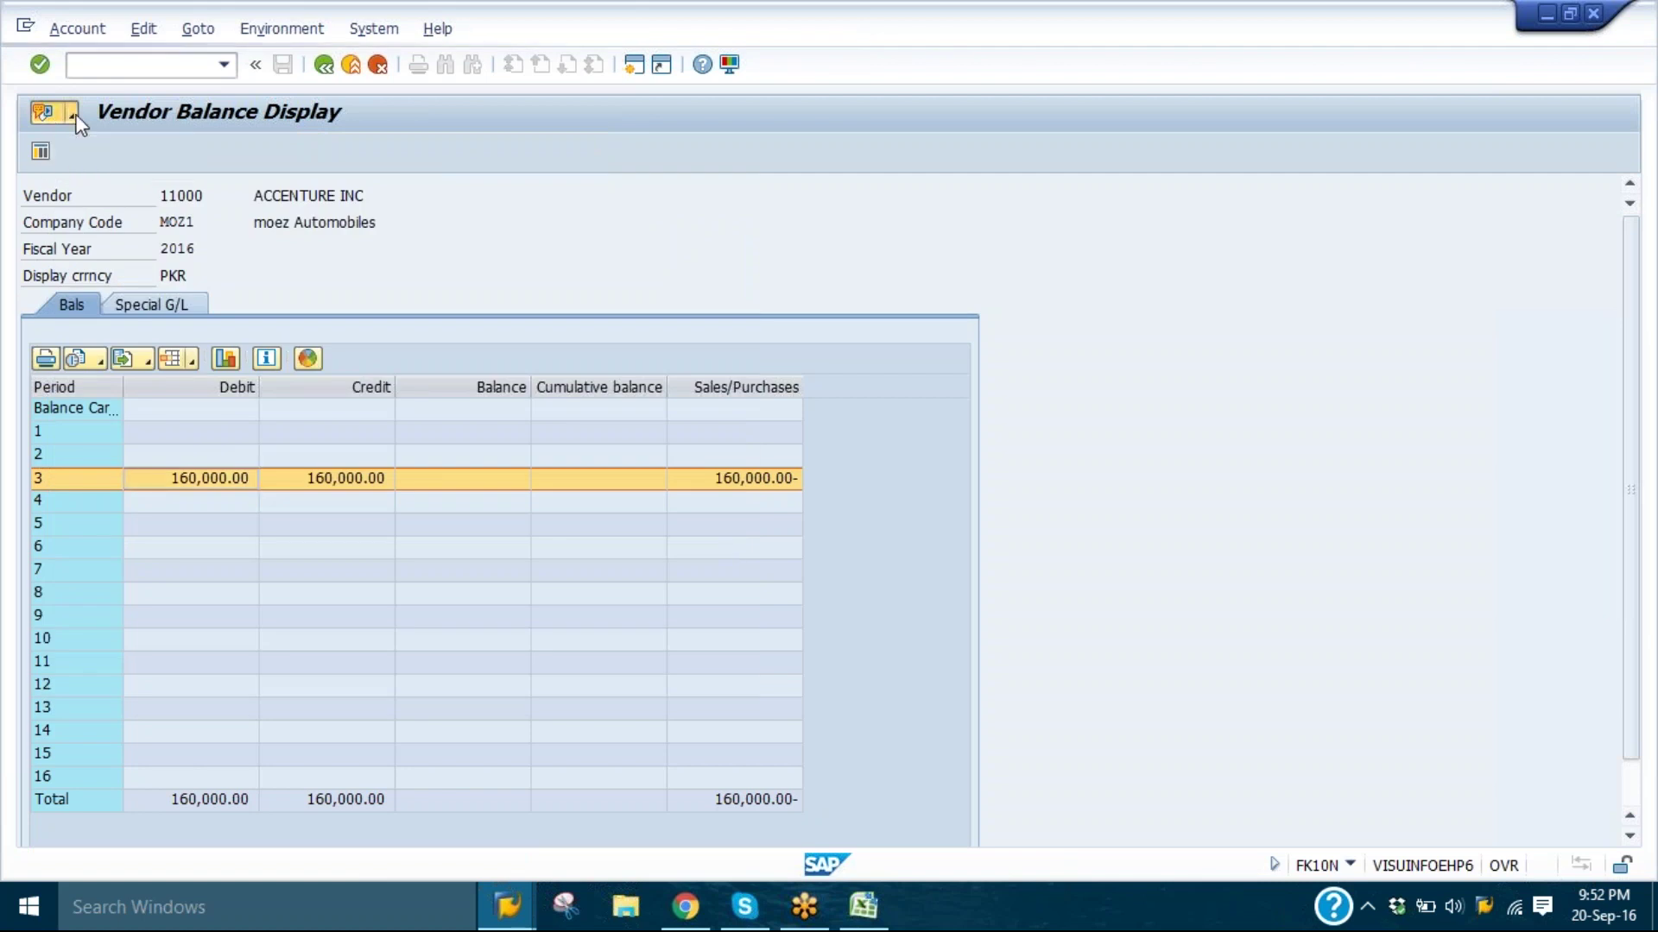
left_click(74, 115)
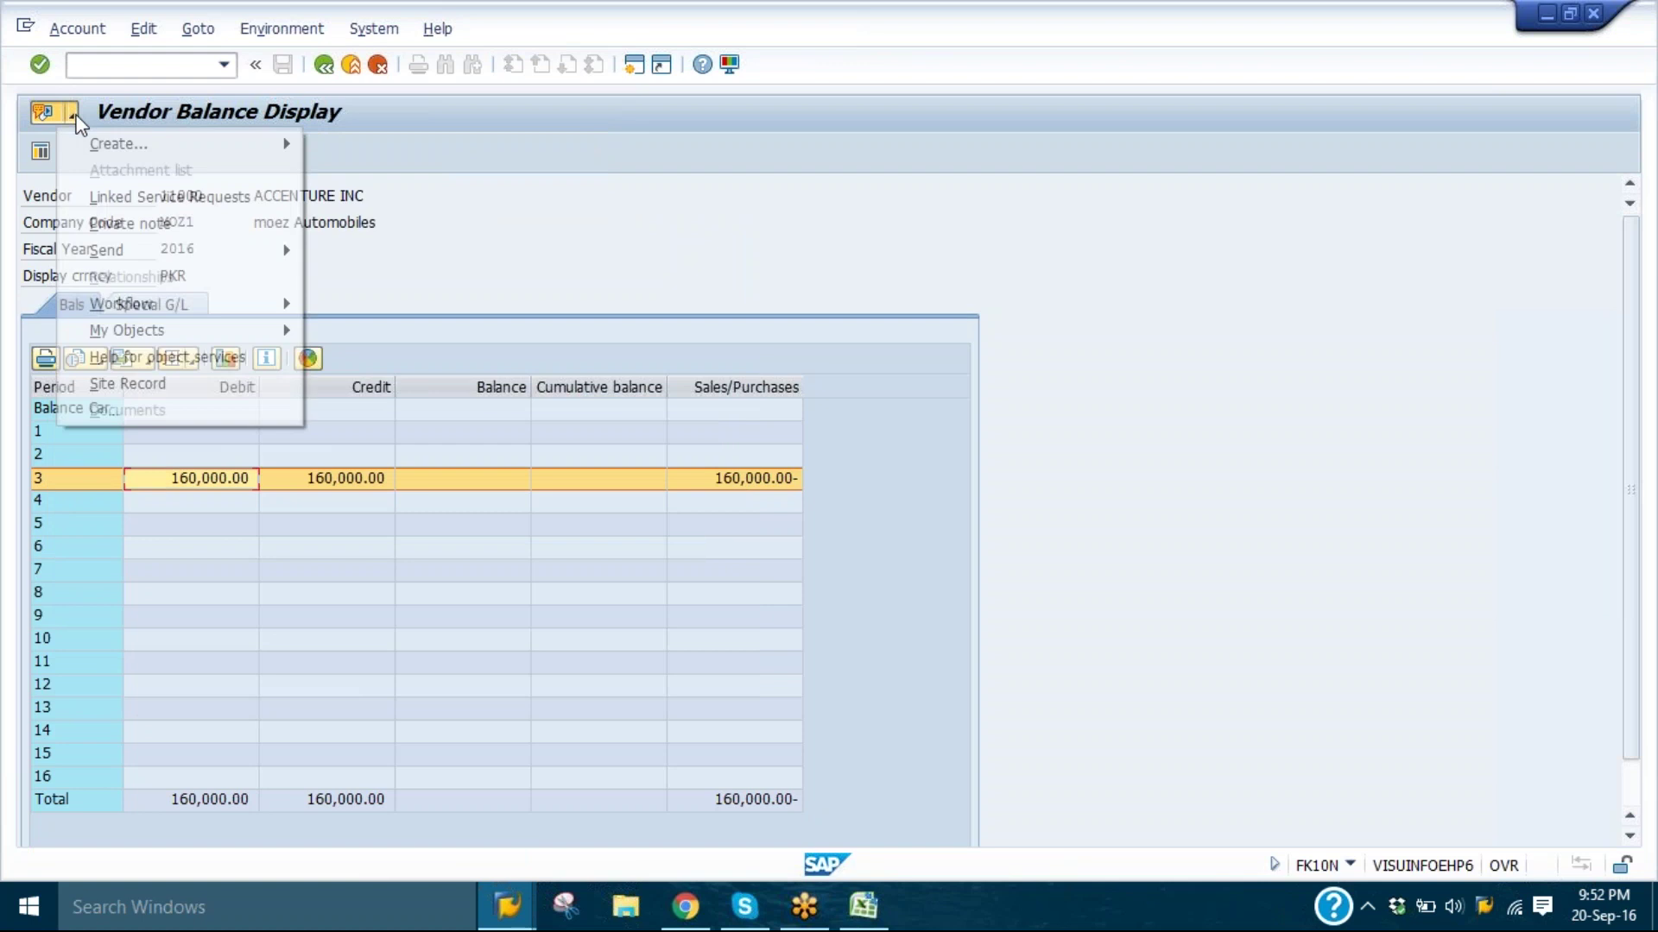
left_click(132, 221)
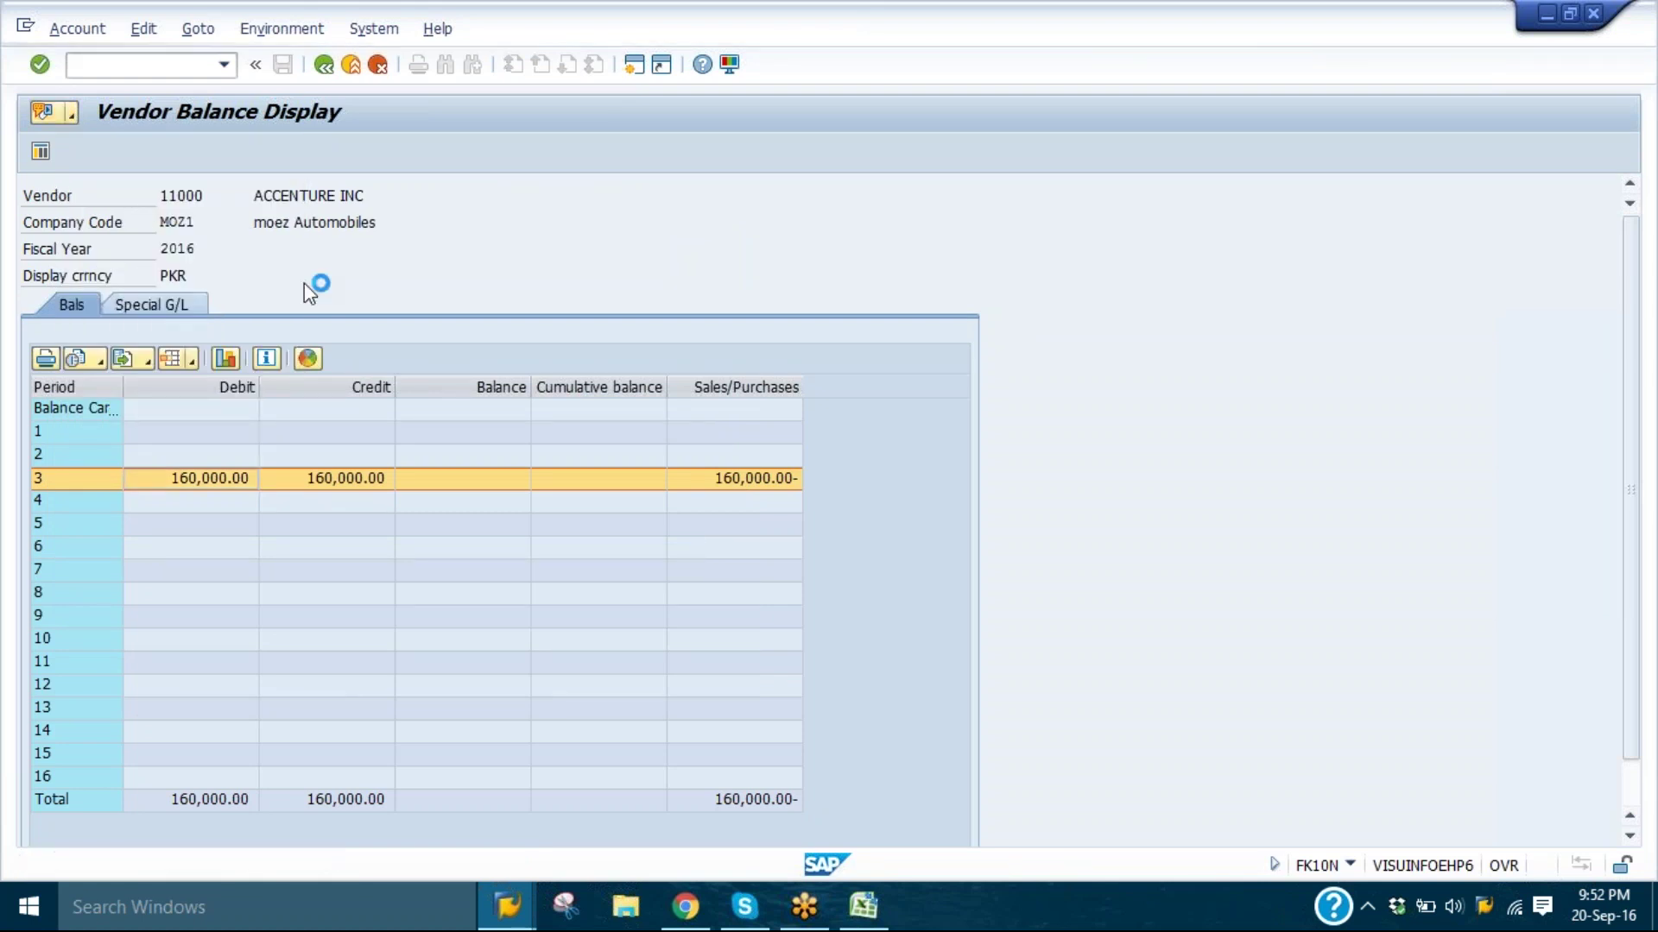
type("vdfv")
left_click(556, 427)
type("gnghn ghn")
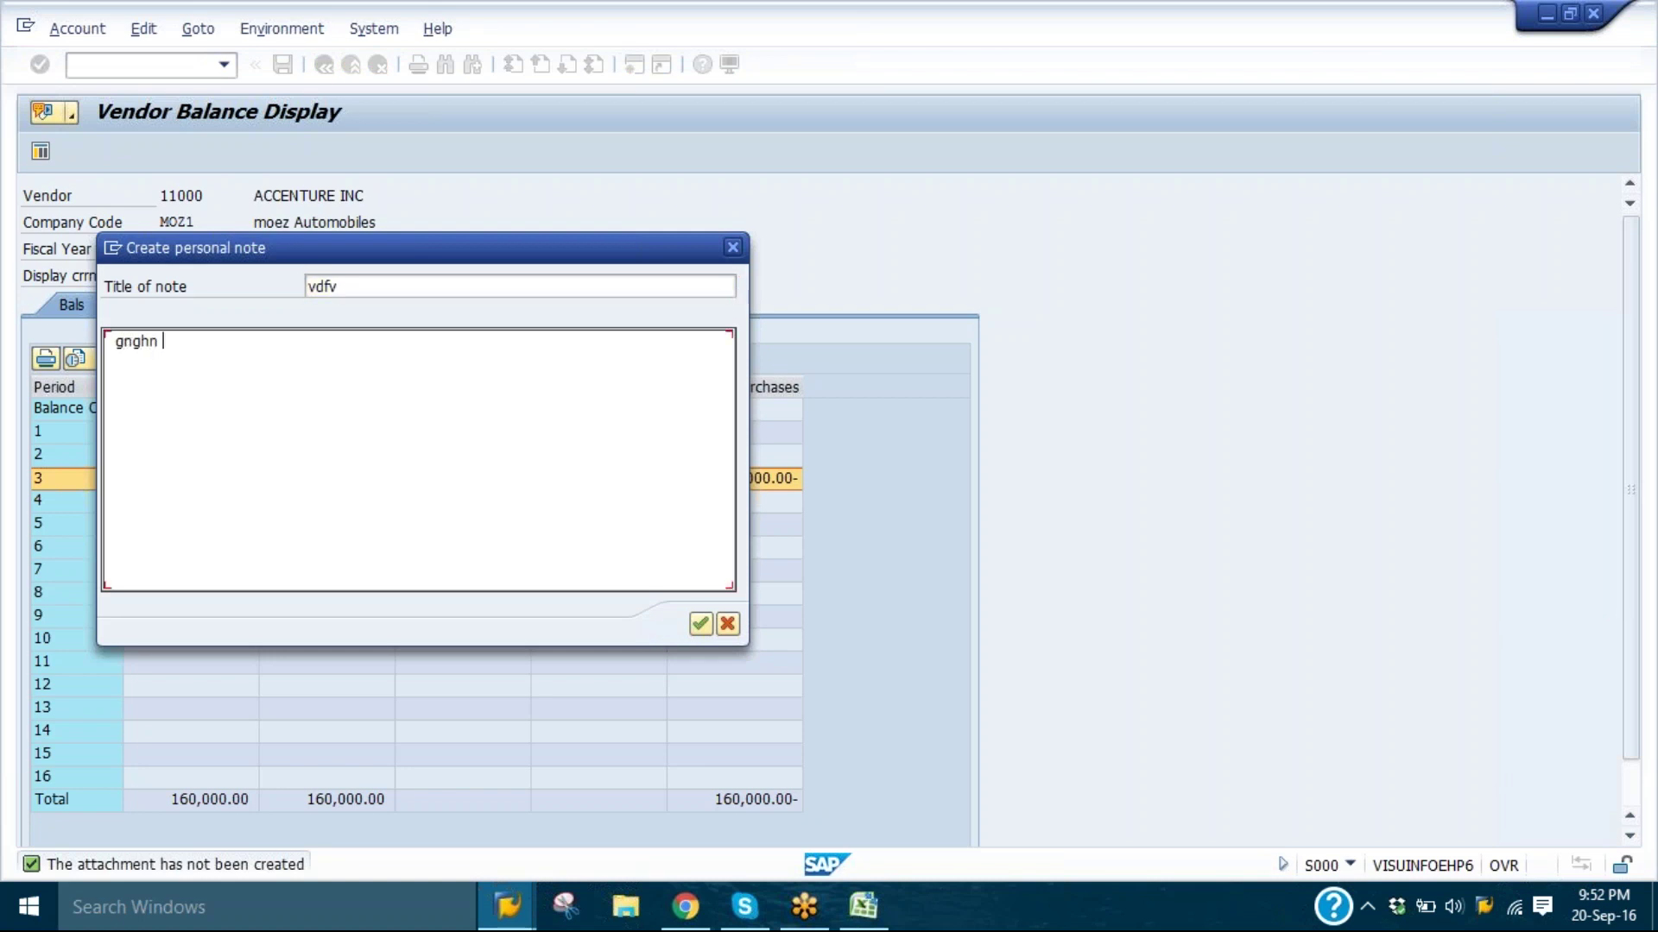
left_click(708, 632)
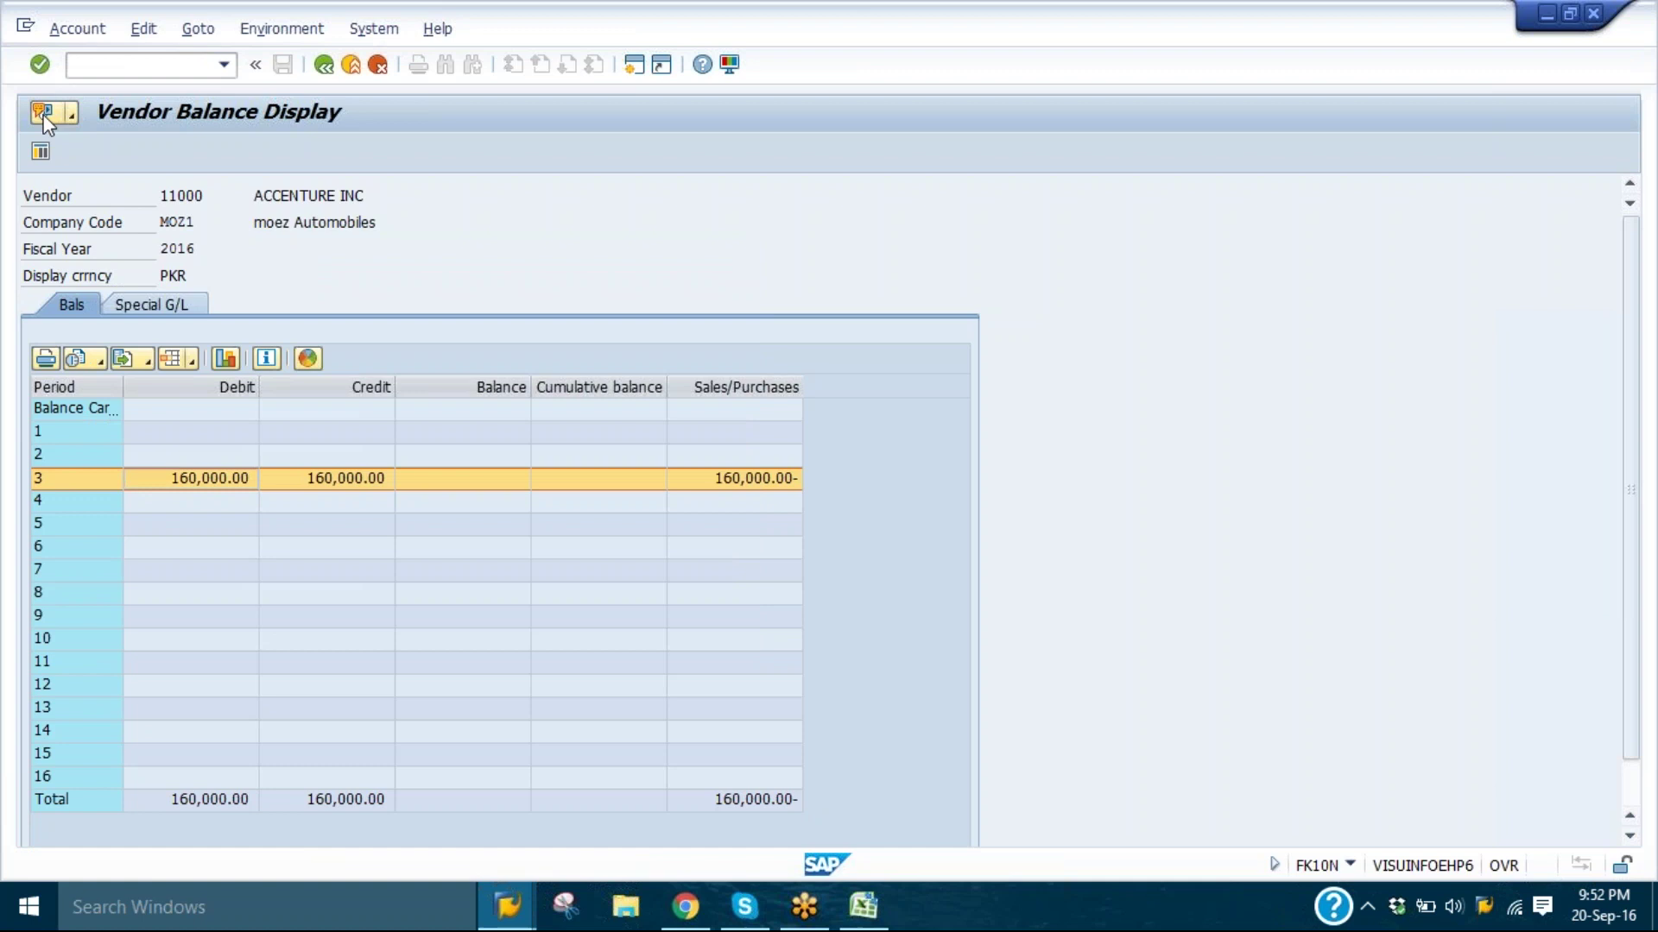
- Review the vendor account's object services and creation options, close them, and exit the balance display to the SAP menu
left_click(41, 112)
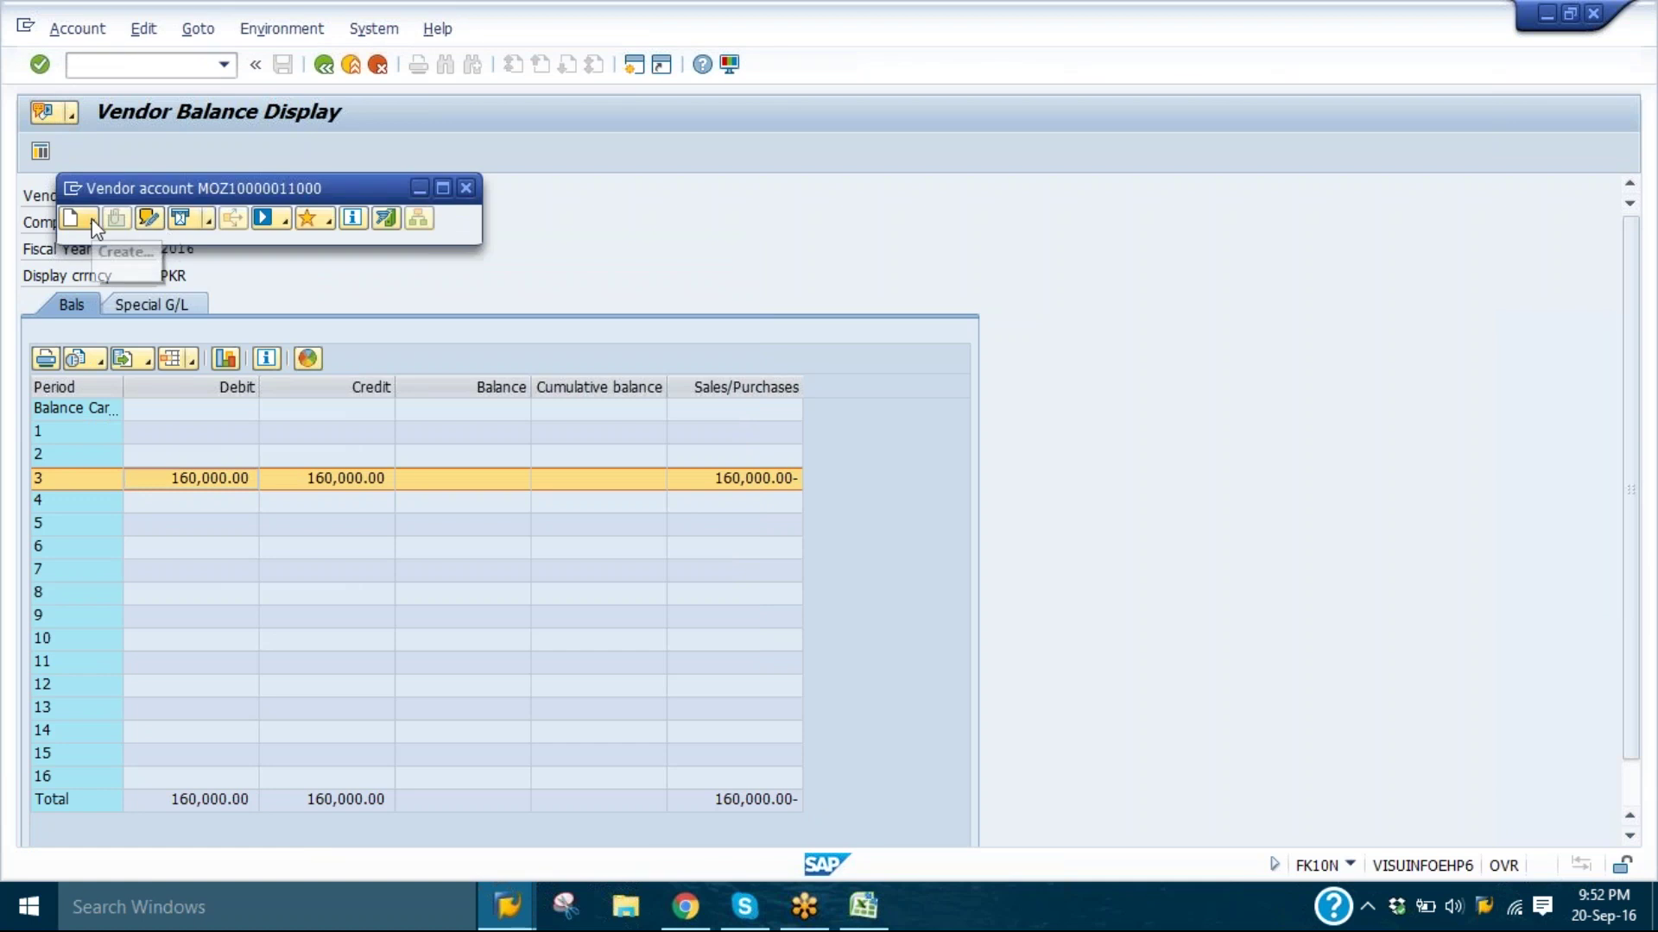
left_click(84, 219)
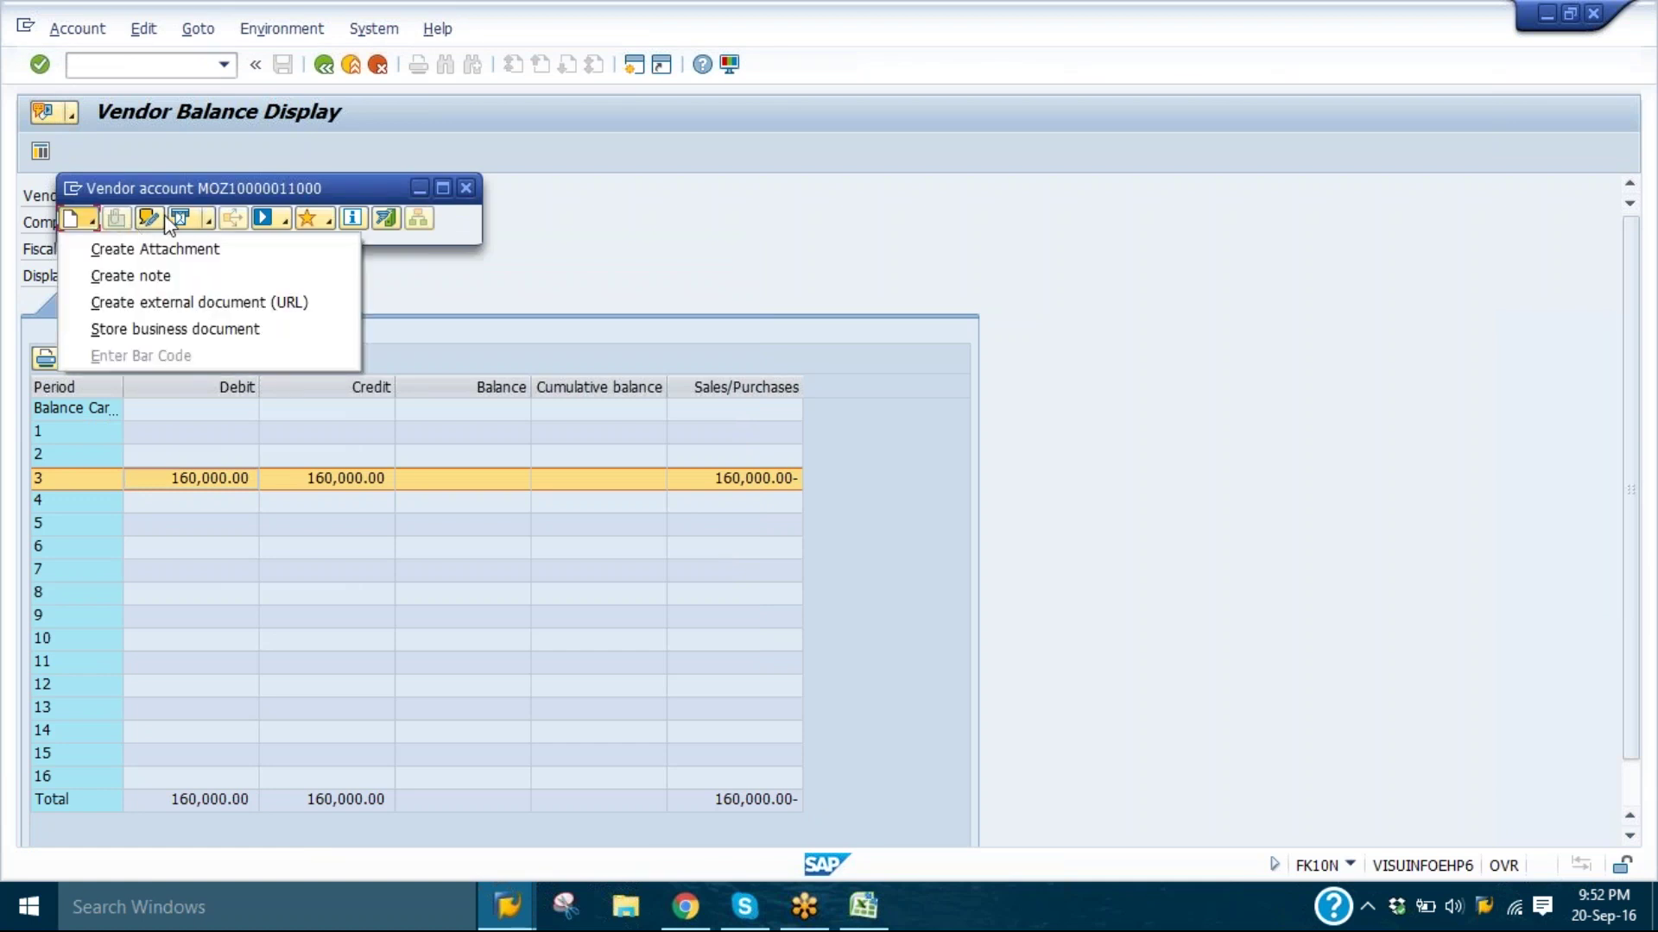
left_click(286, 222)
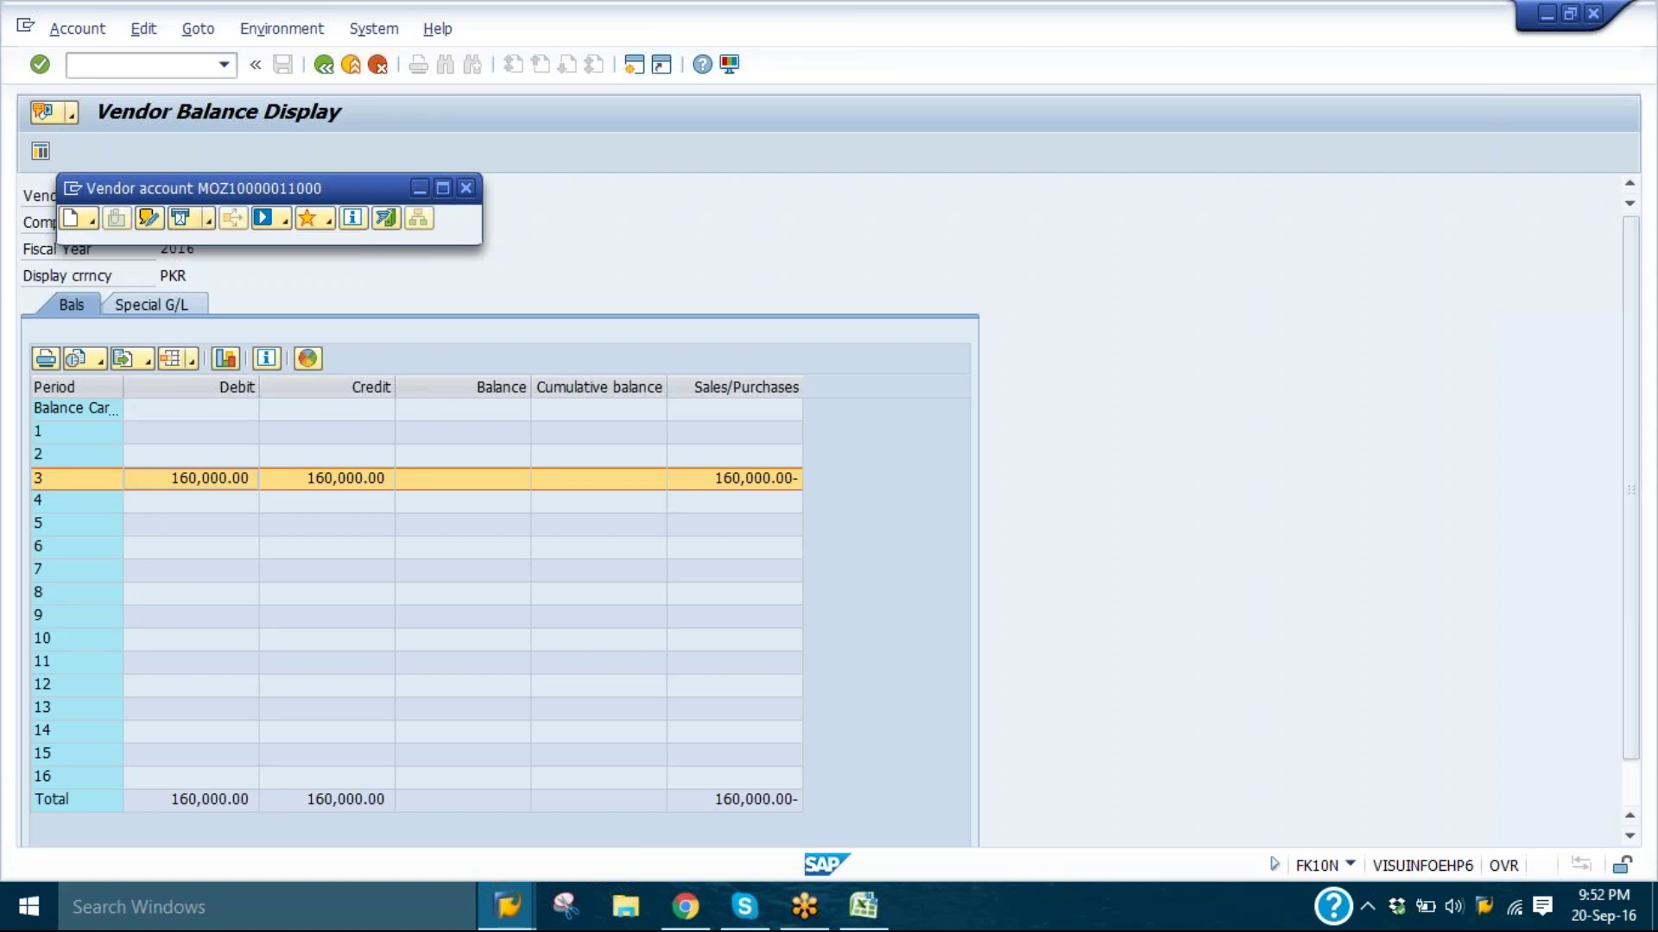
left_click(467, 188)
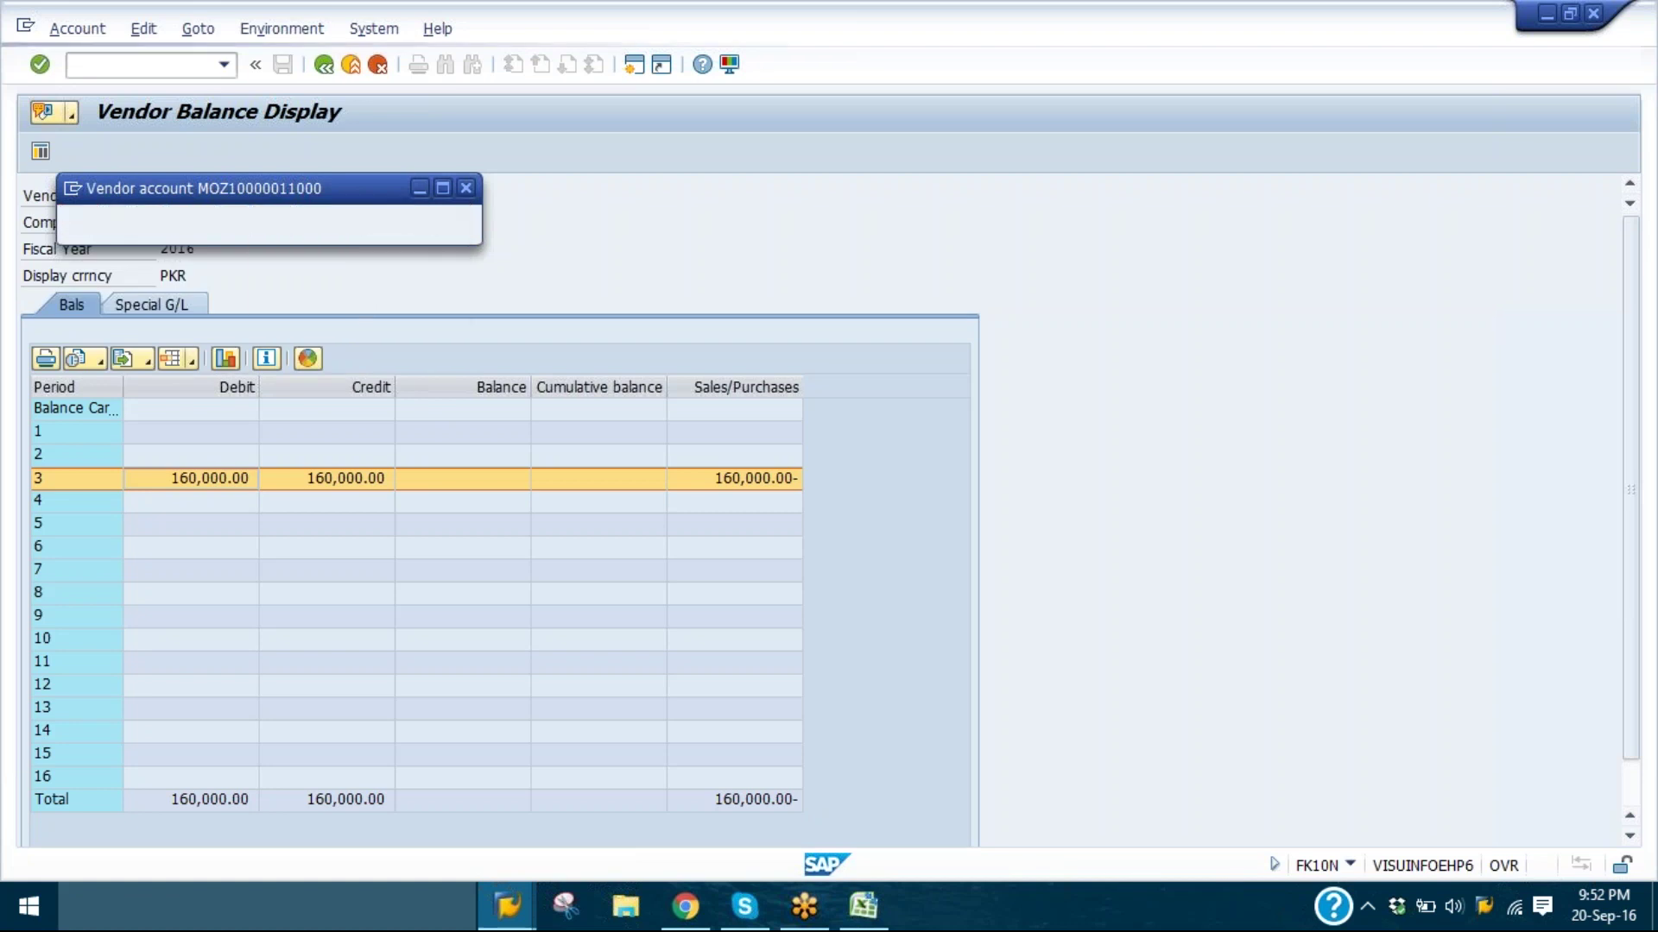
left_click(324, 67)
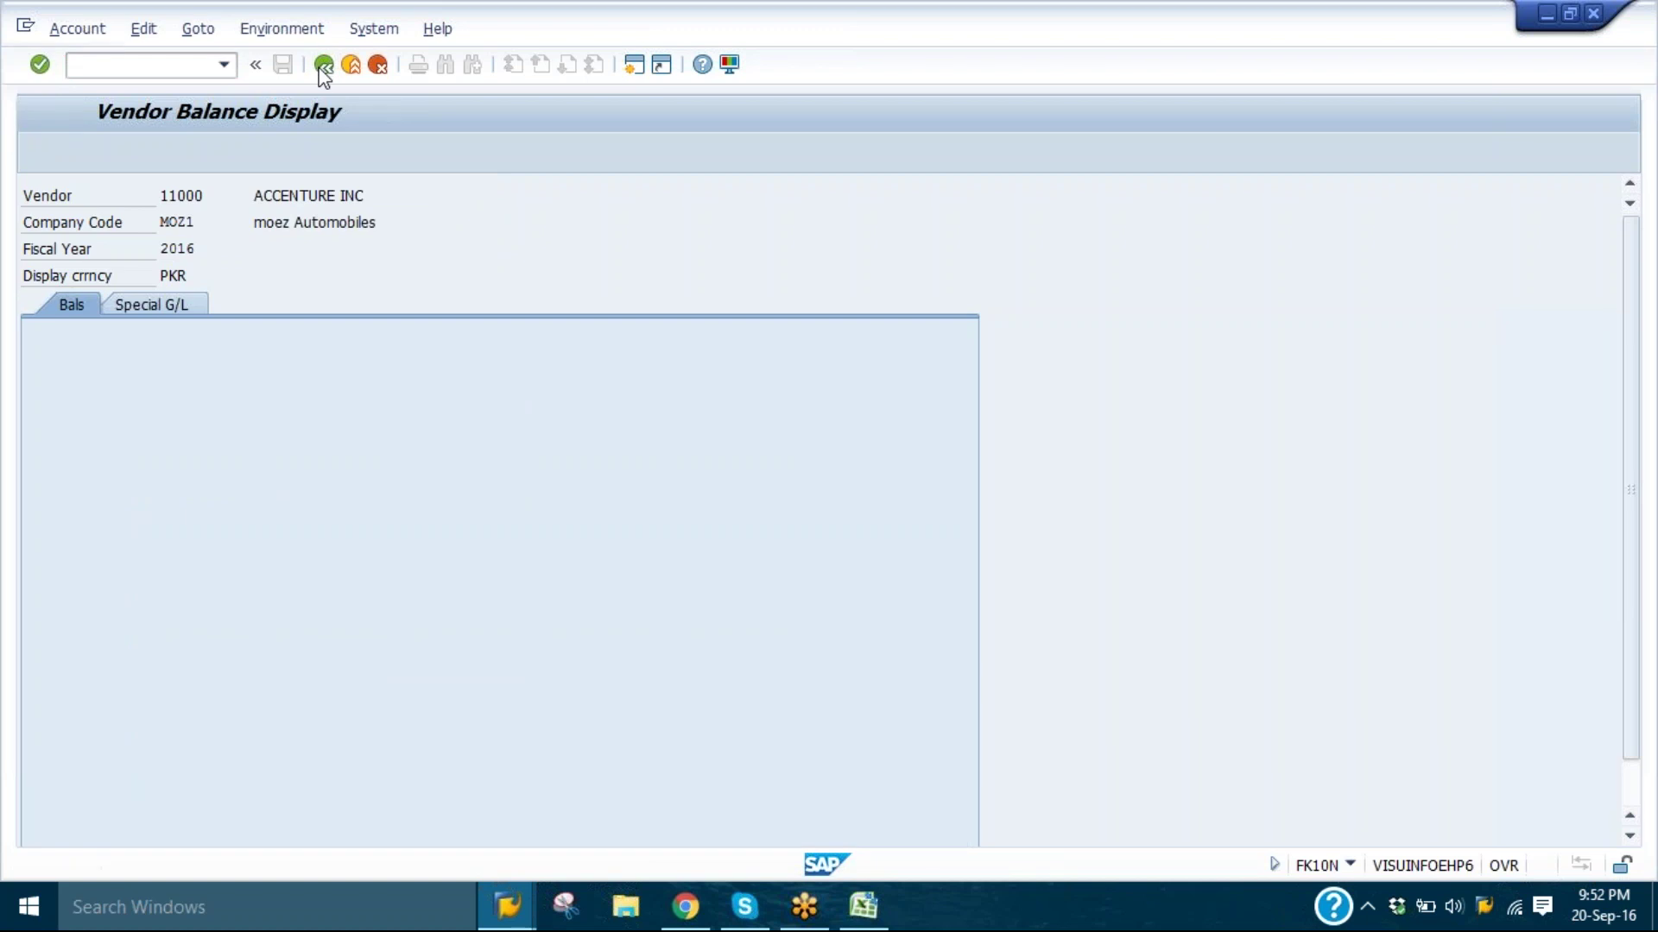
left_click(323, 66)
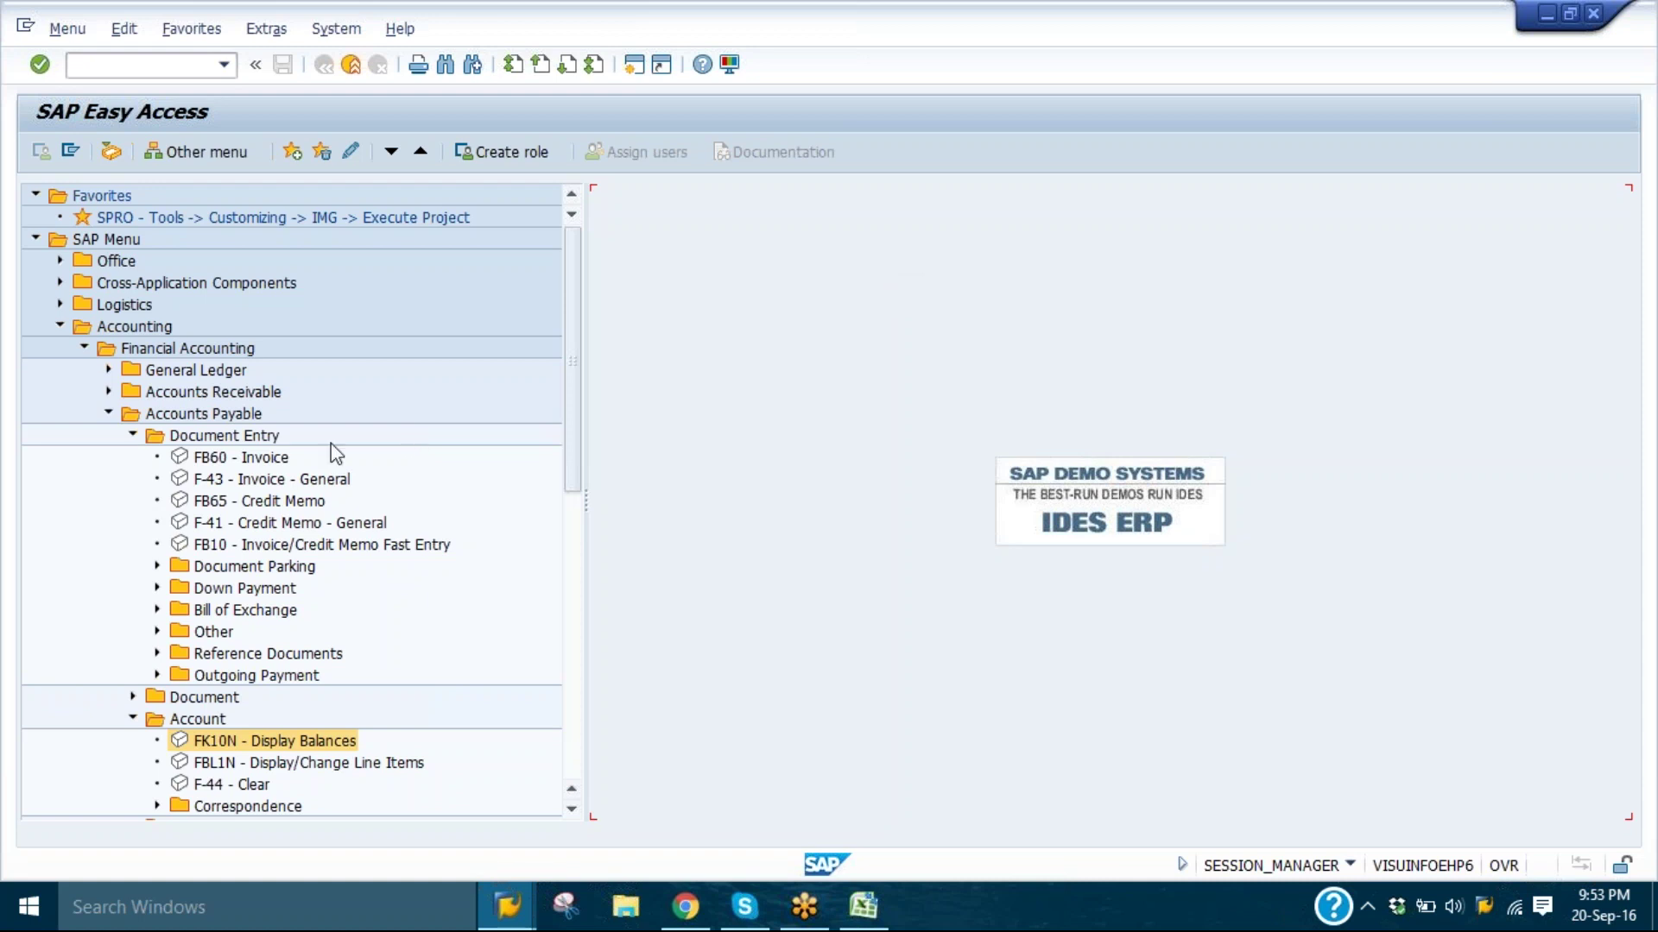
- Start an FB60 vendor invoice for admin vendor 1 with invoice date 20092016 and amount 20000 PKR
left_click(259, 458)
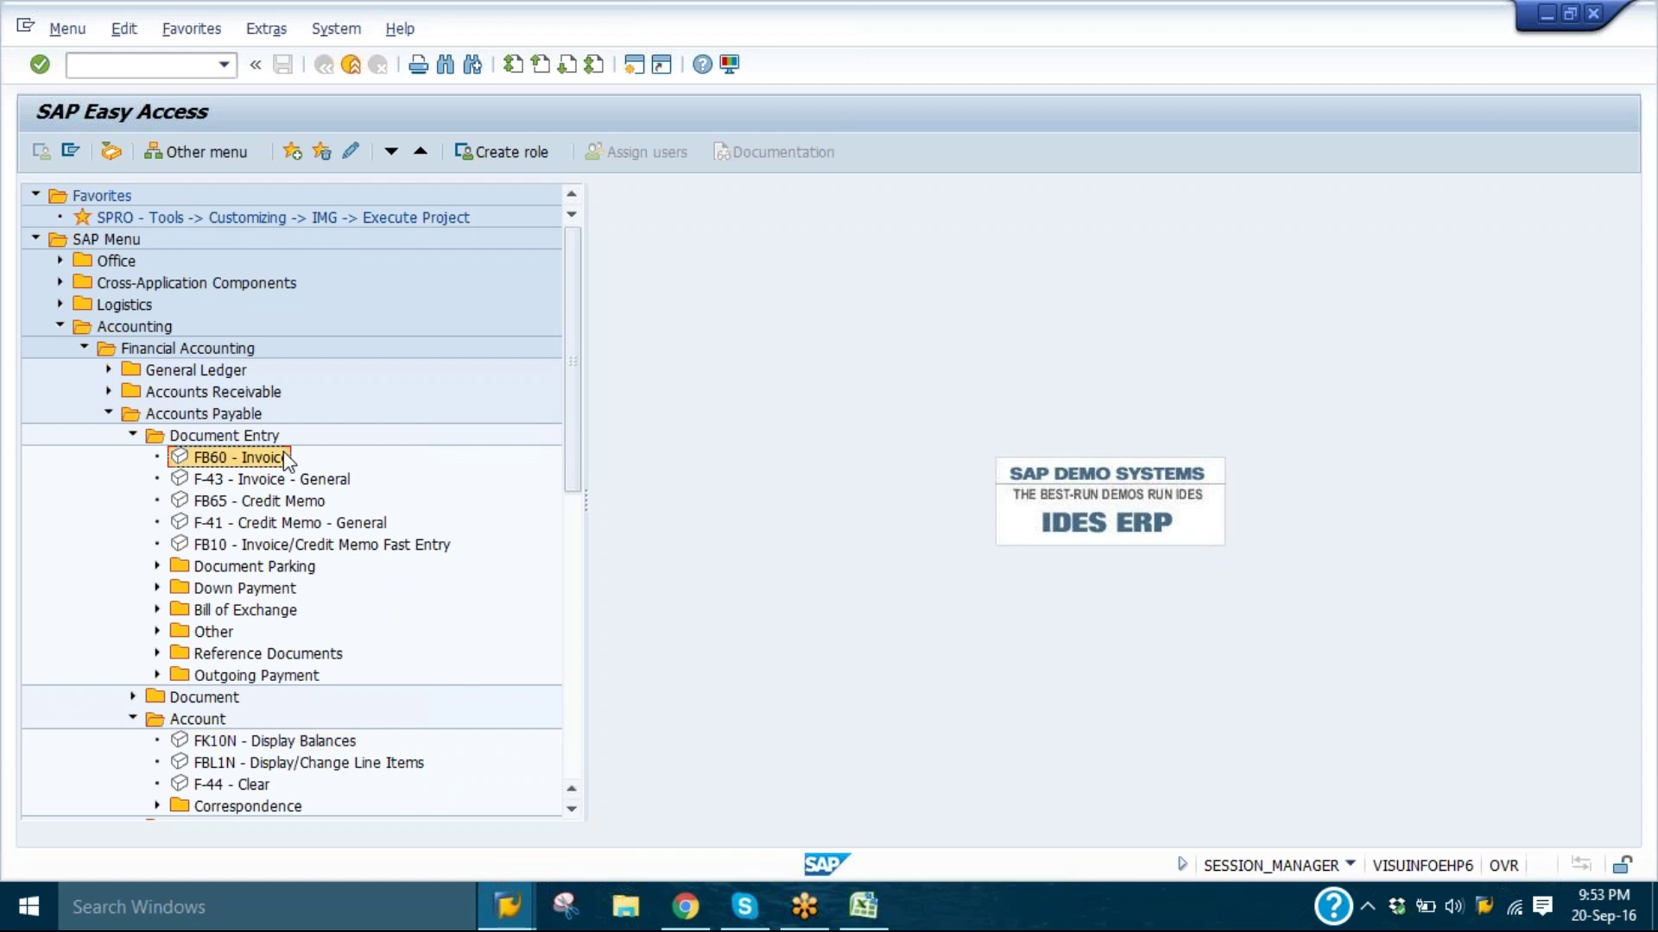
double_click(284, 459)
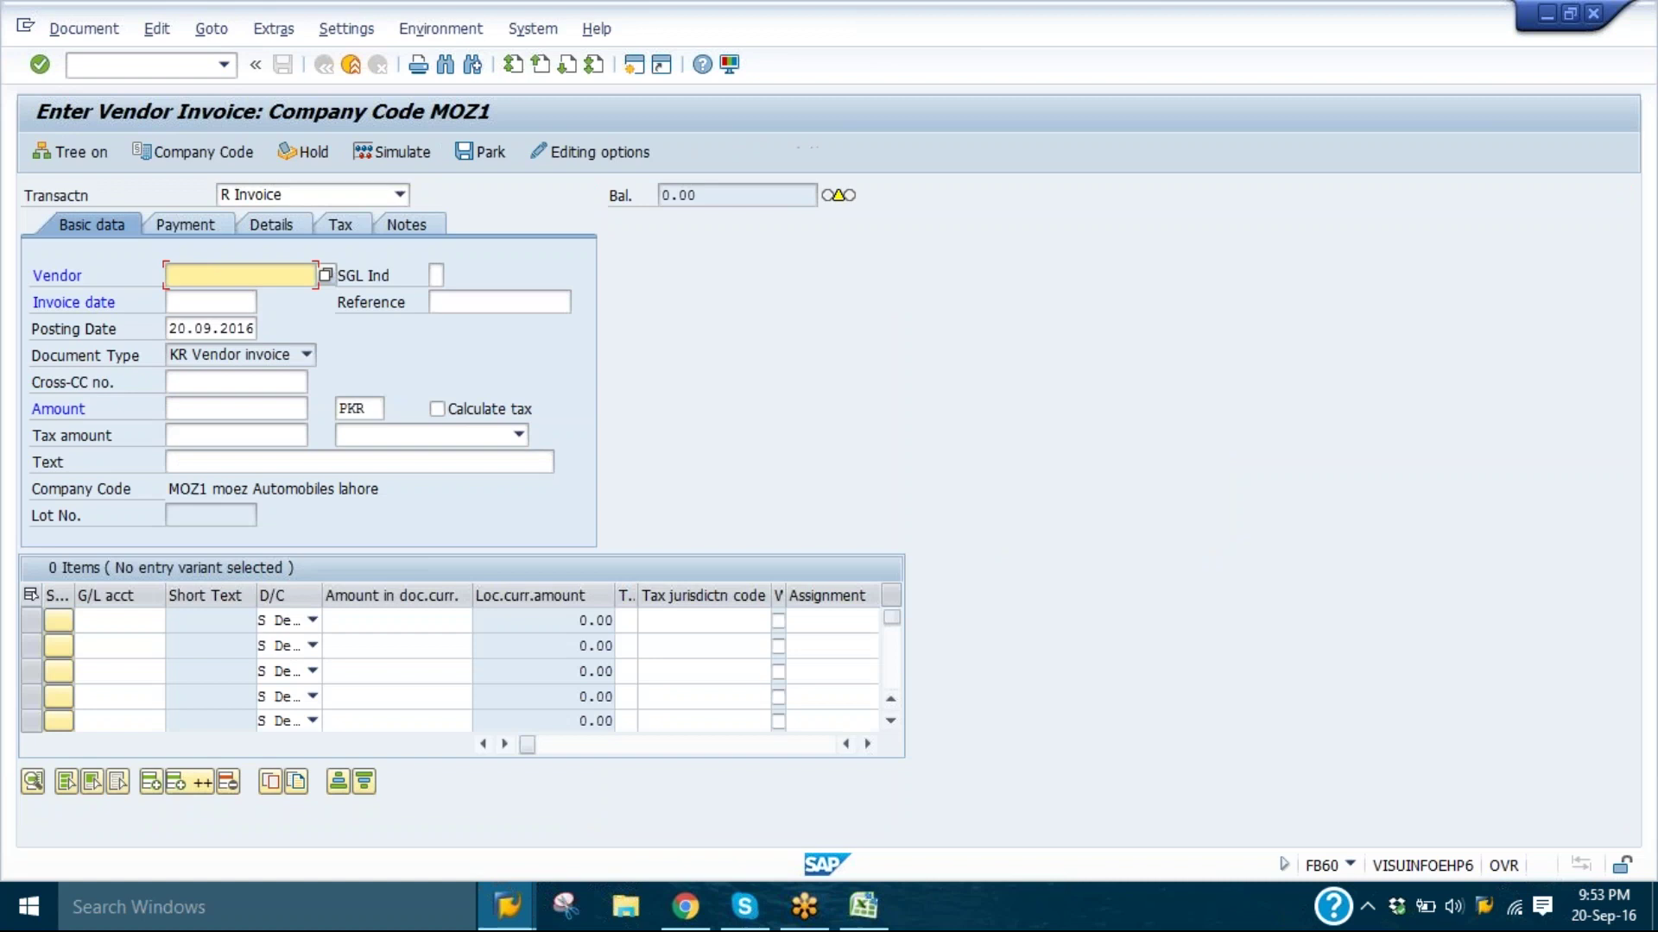
left_click(215, 319)
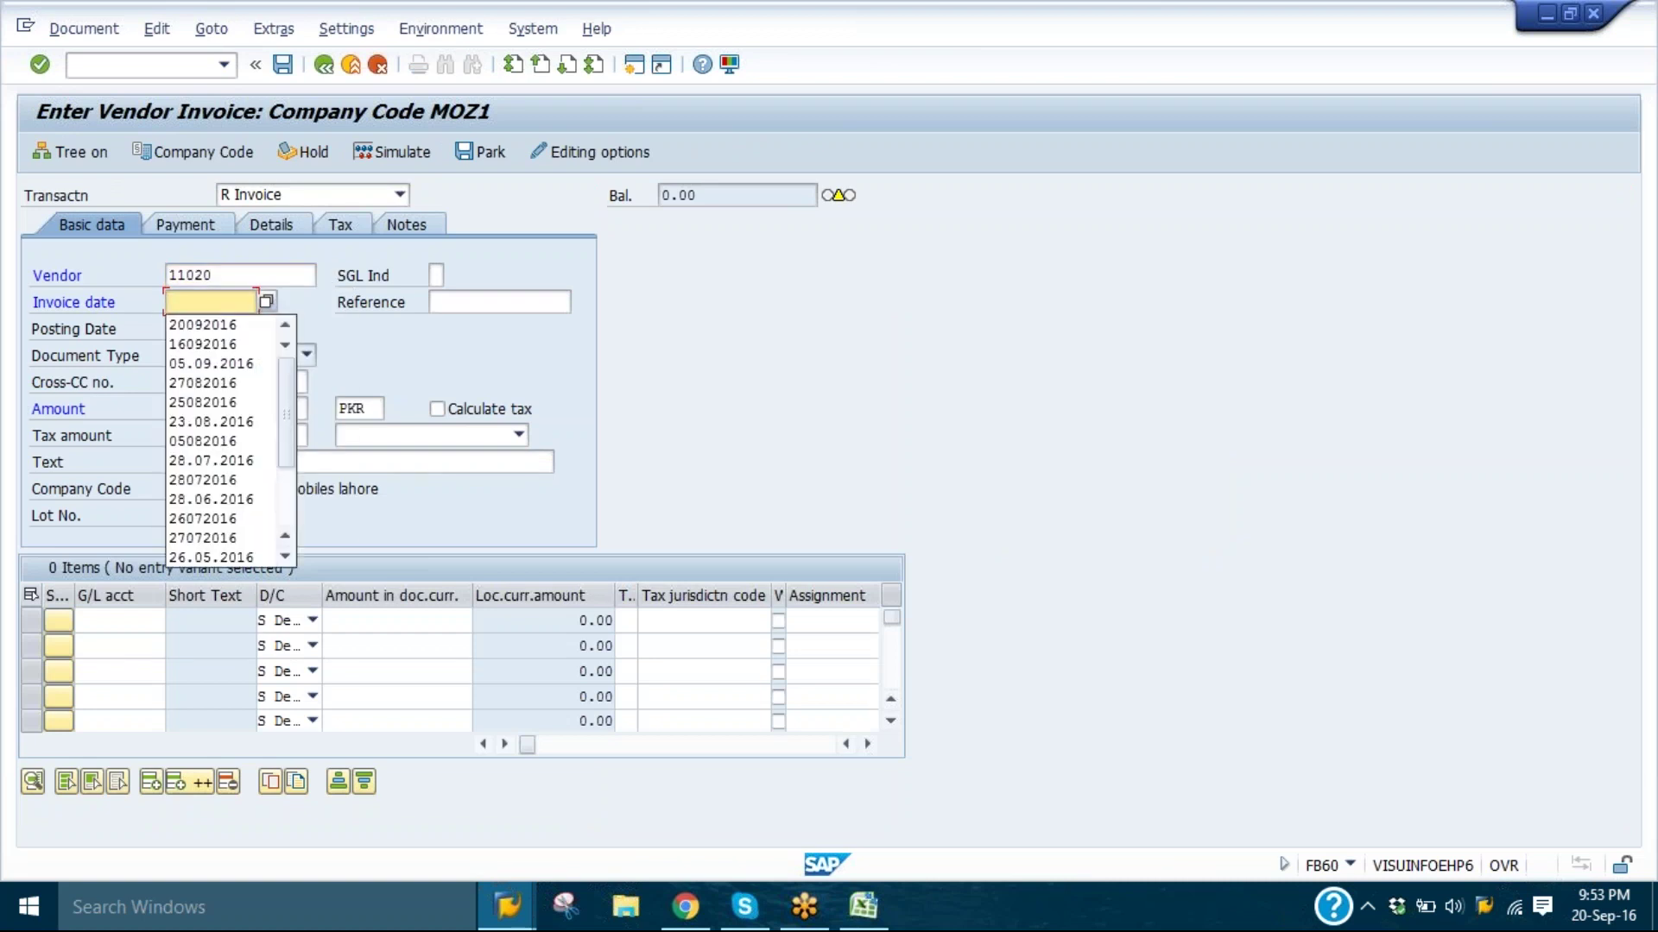
left_click(215, 324)
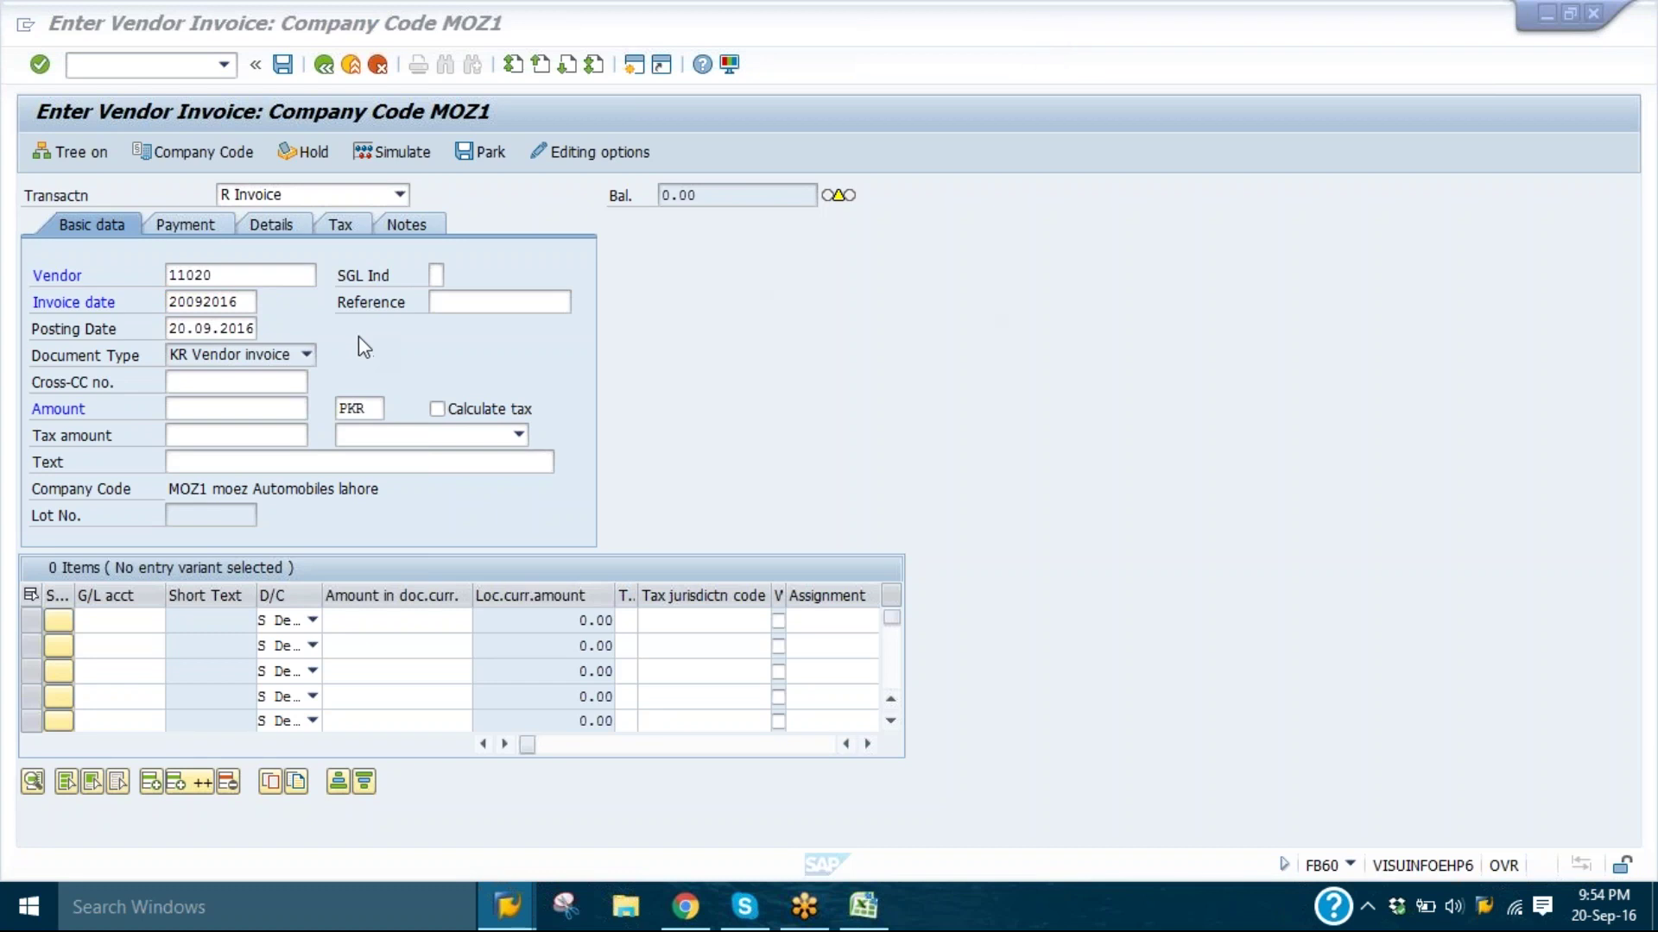
left_click(218, 384)
left_click(226, 407)
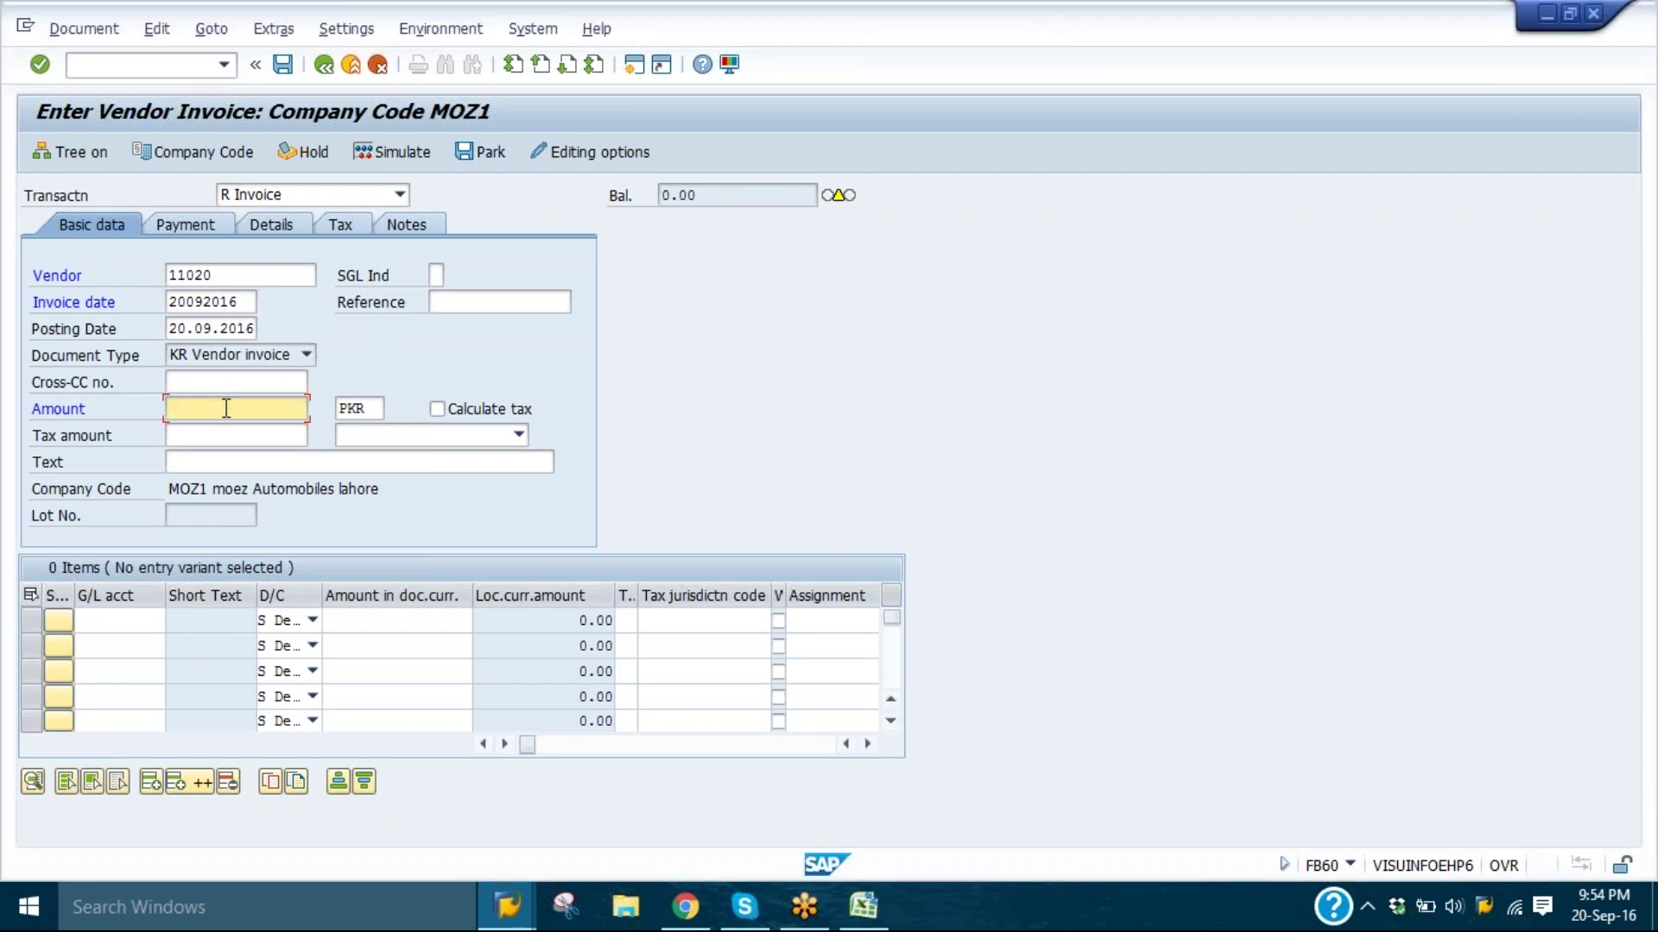
type("20000")
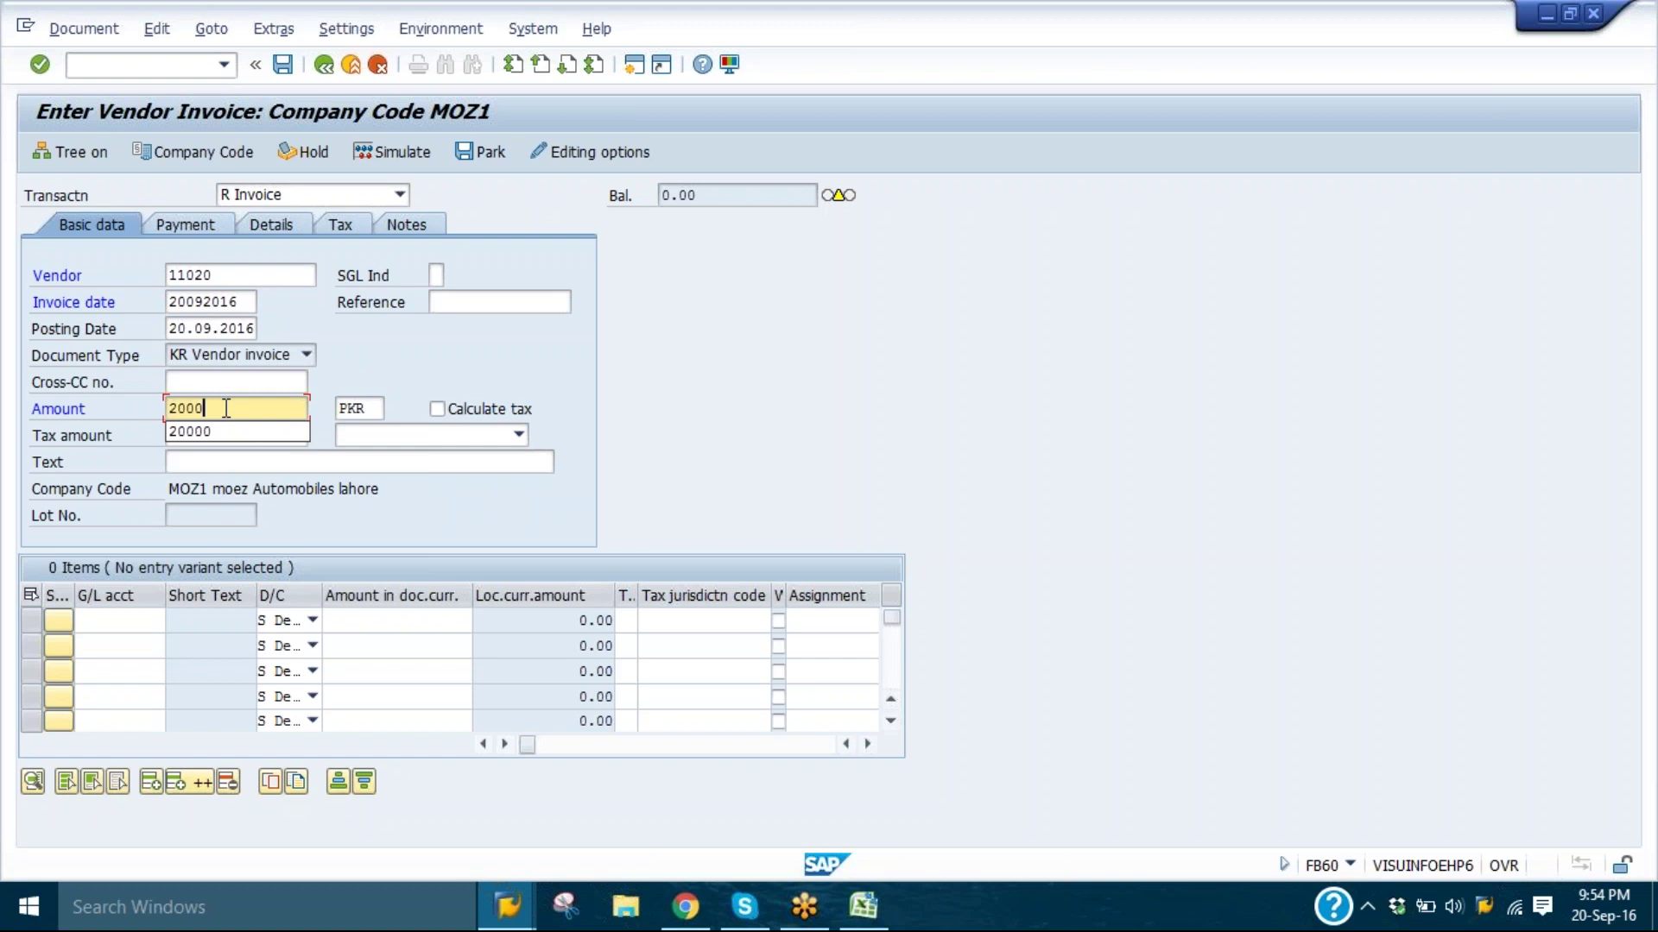
- Add a debit line item on the purchase G/L account with an amount of 8
left_click(107, 620)
left_click(96, 643)
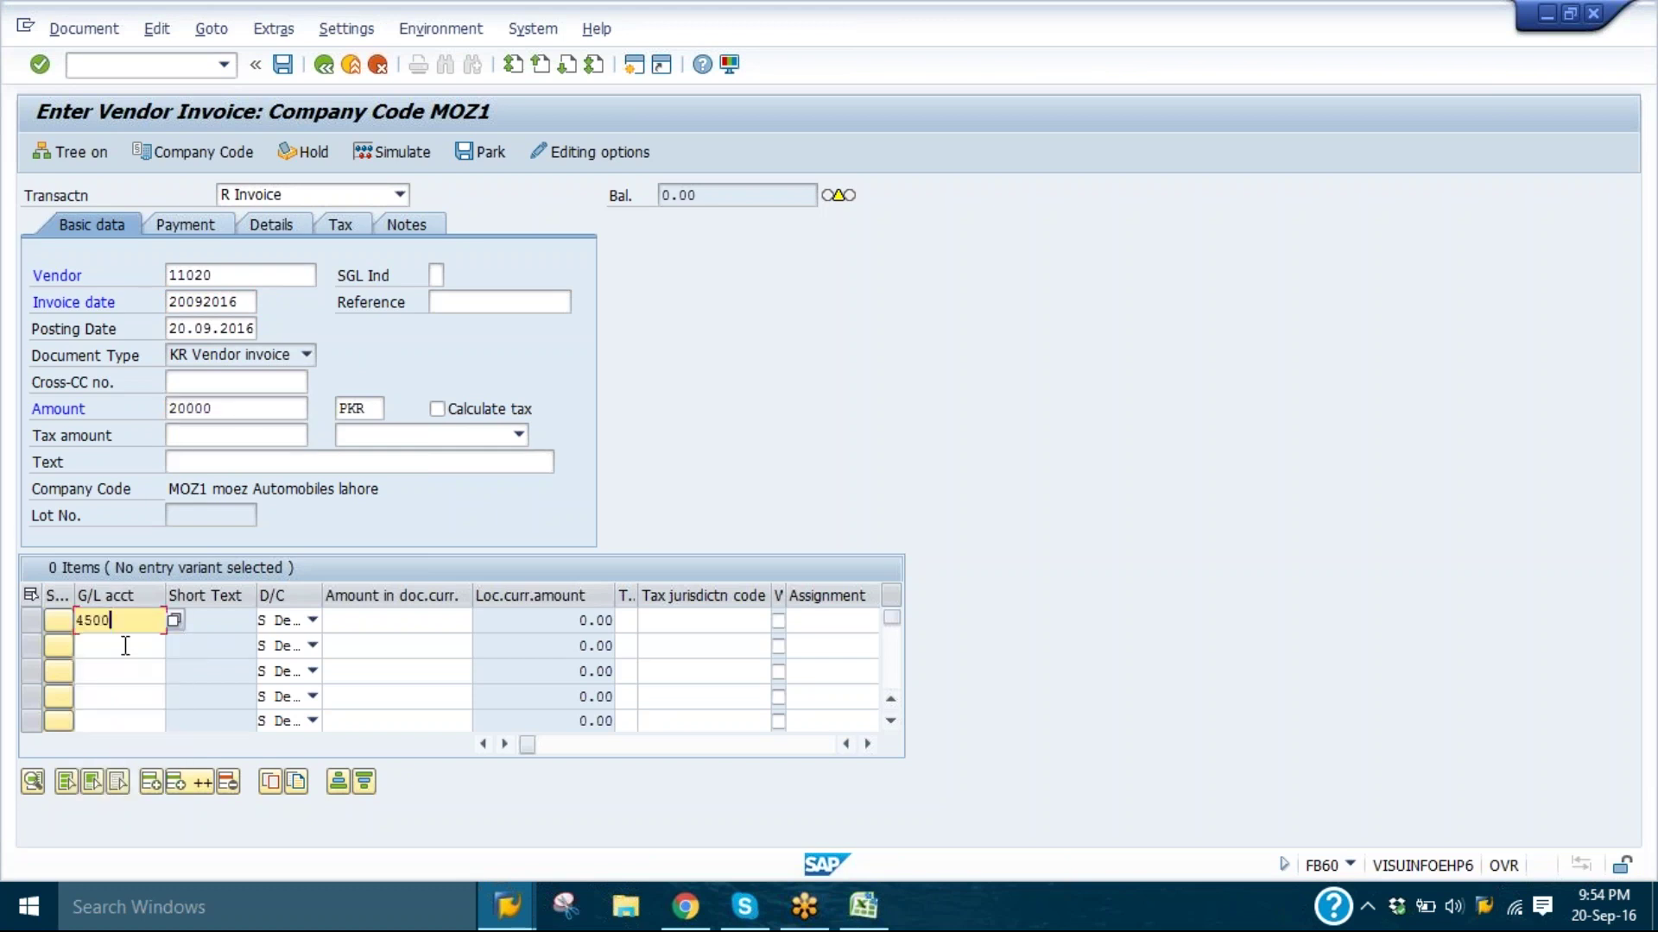
left_click(403, 637)
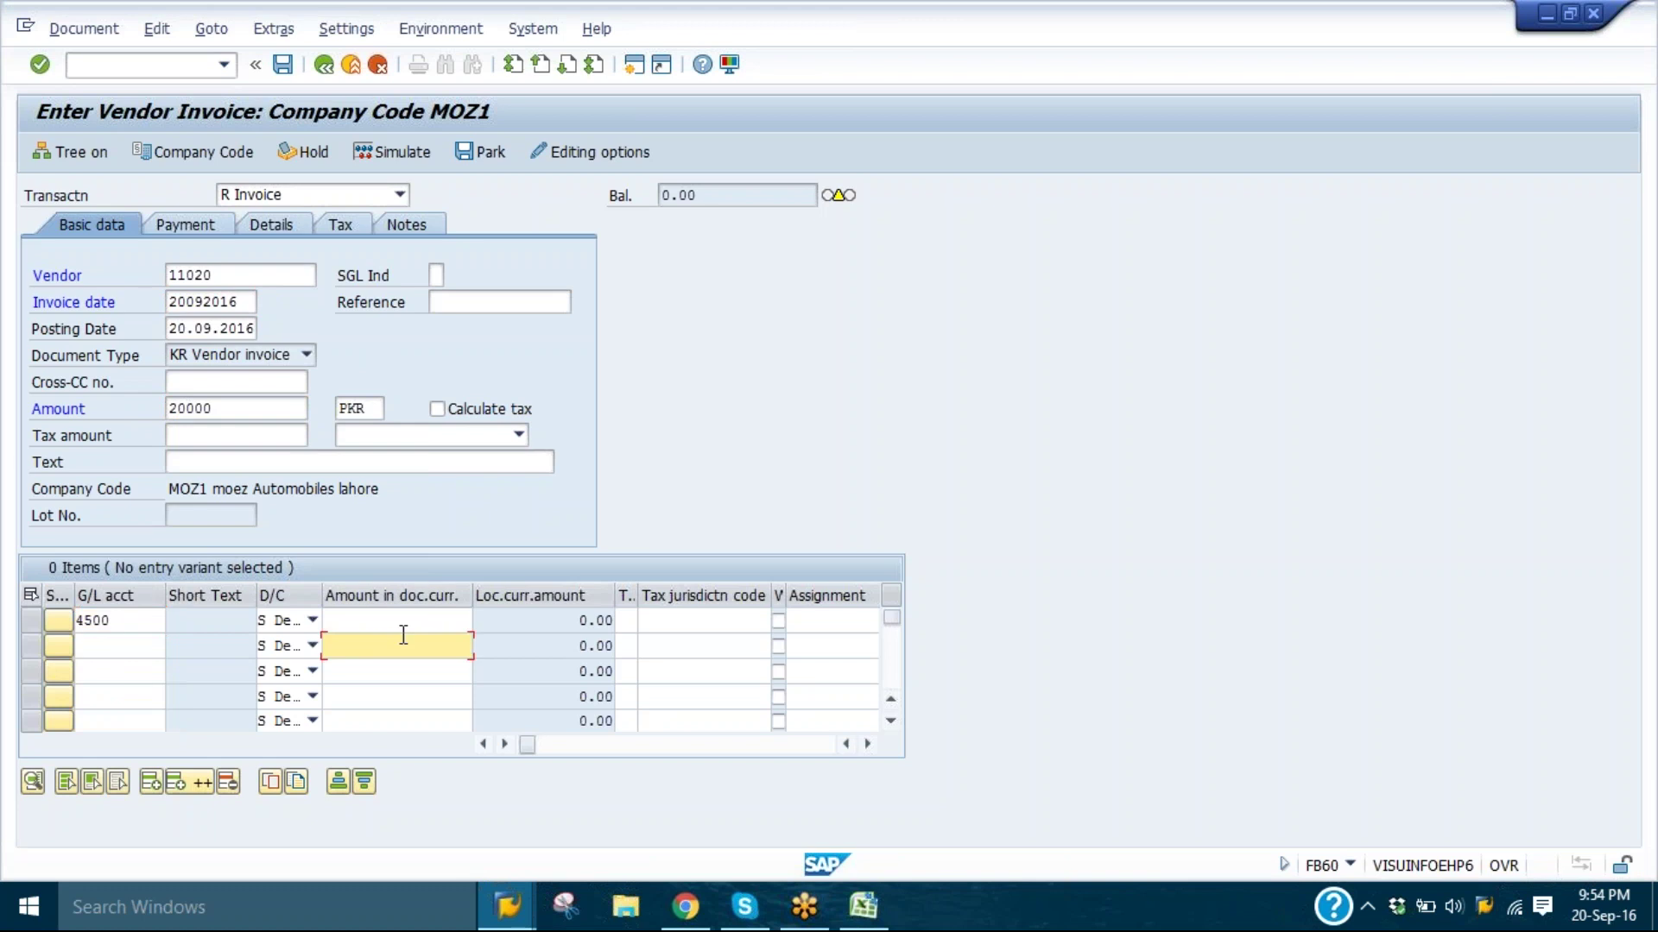
left_click(400, 620)
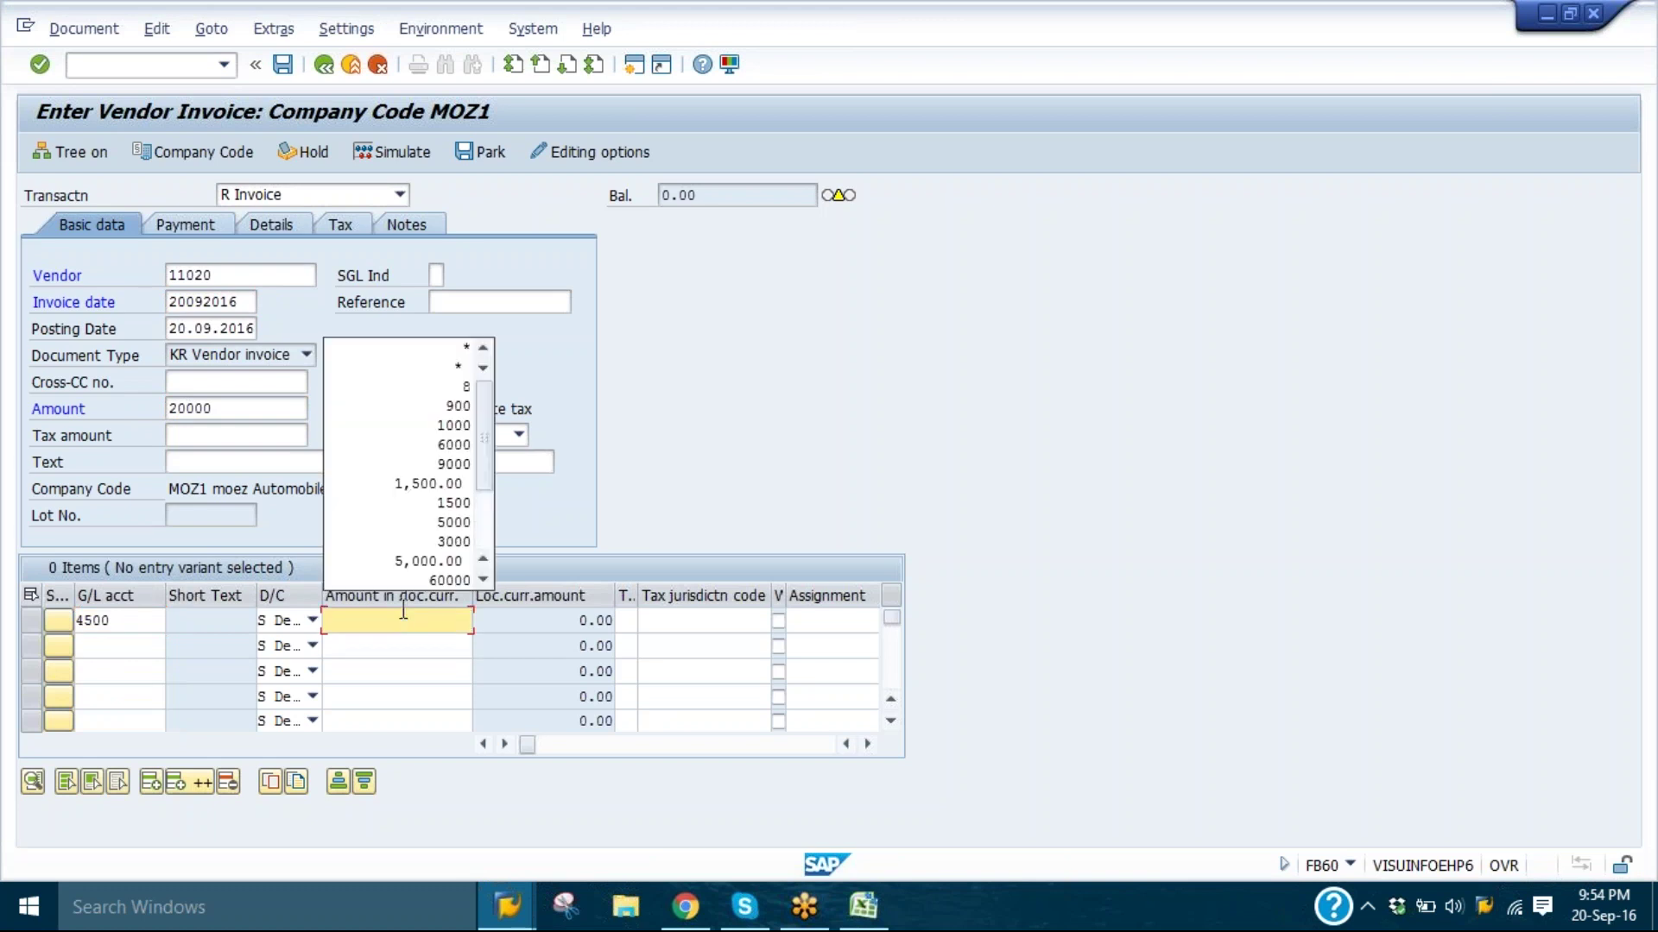
left_click(423, 374)
type("*")
key("Return")
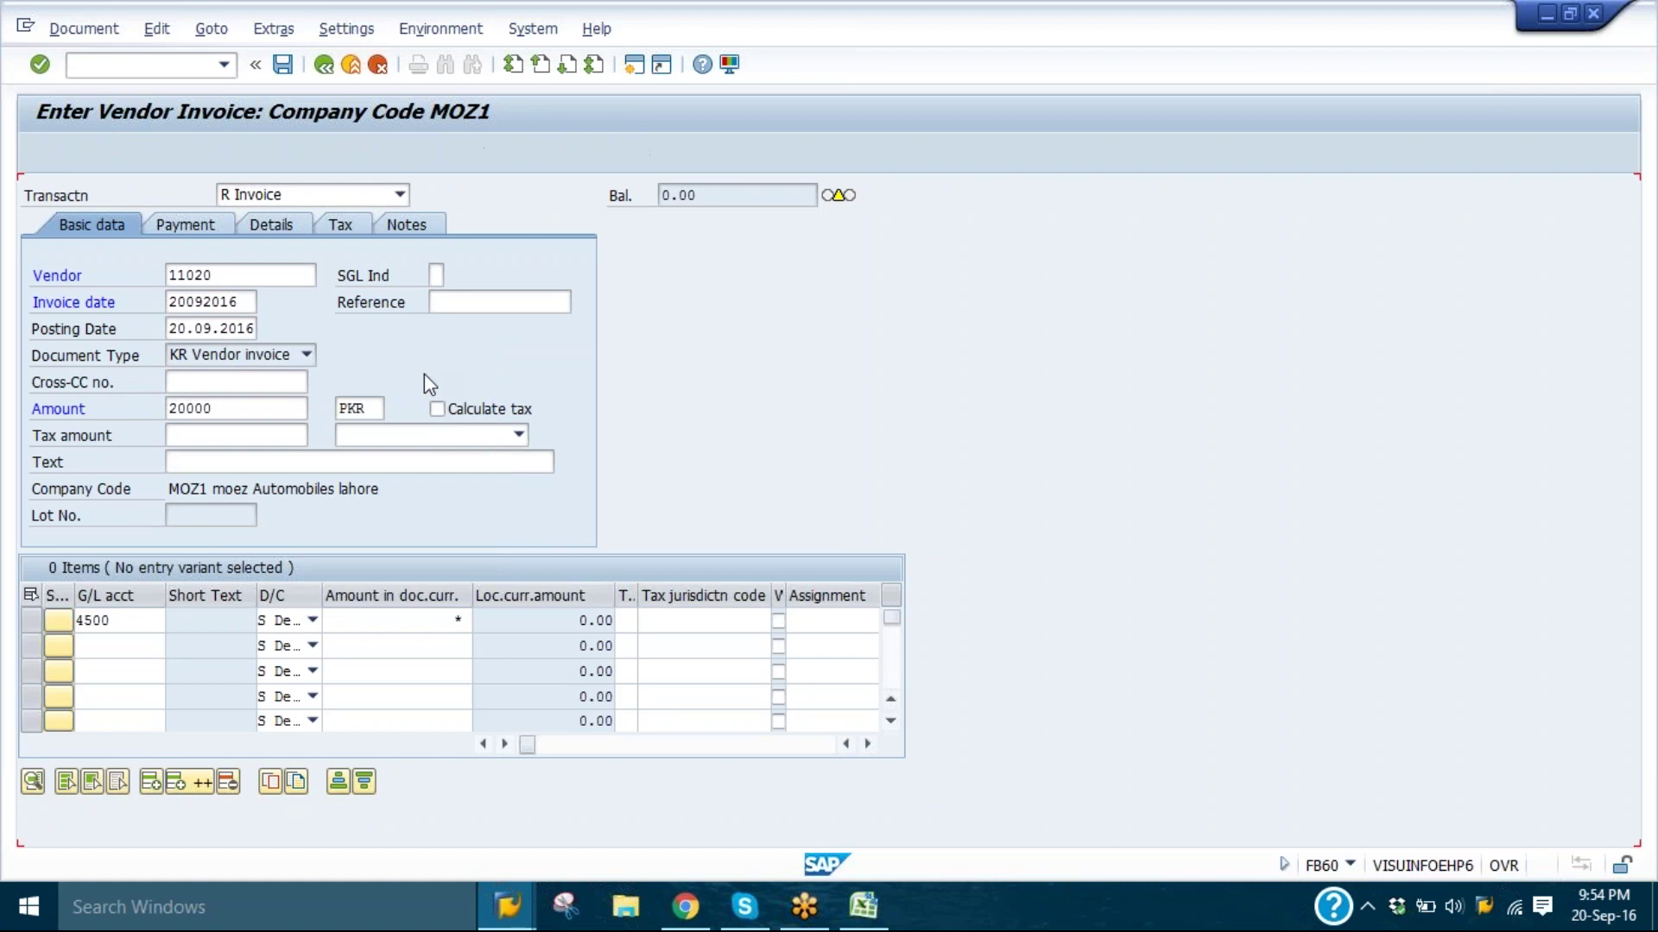
type("8")
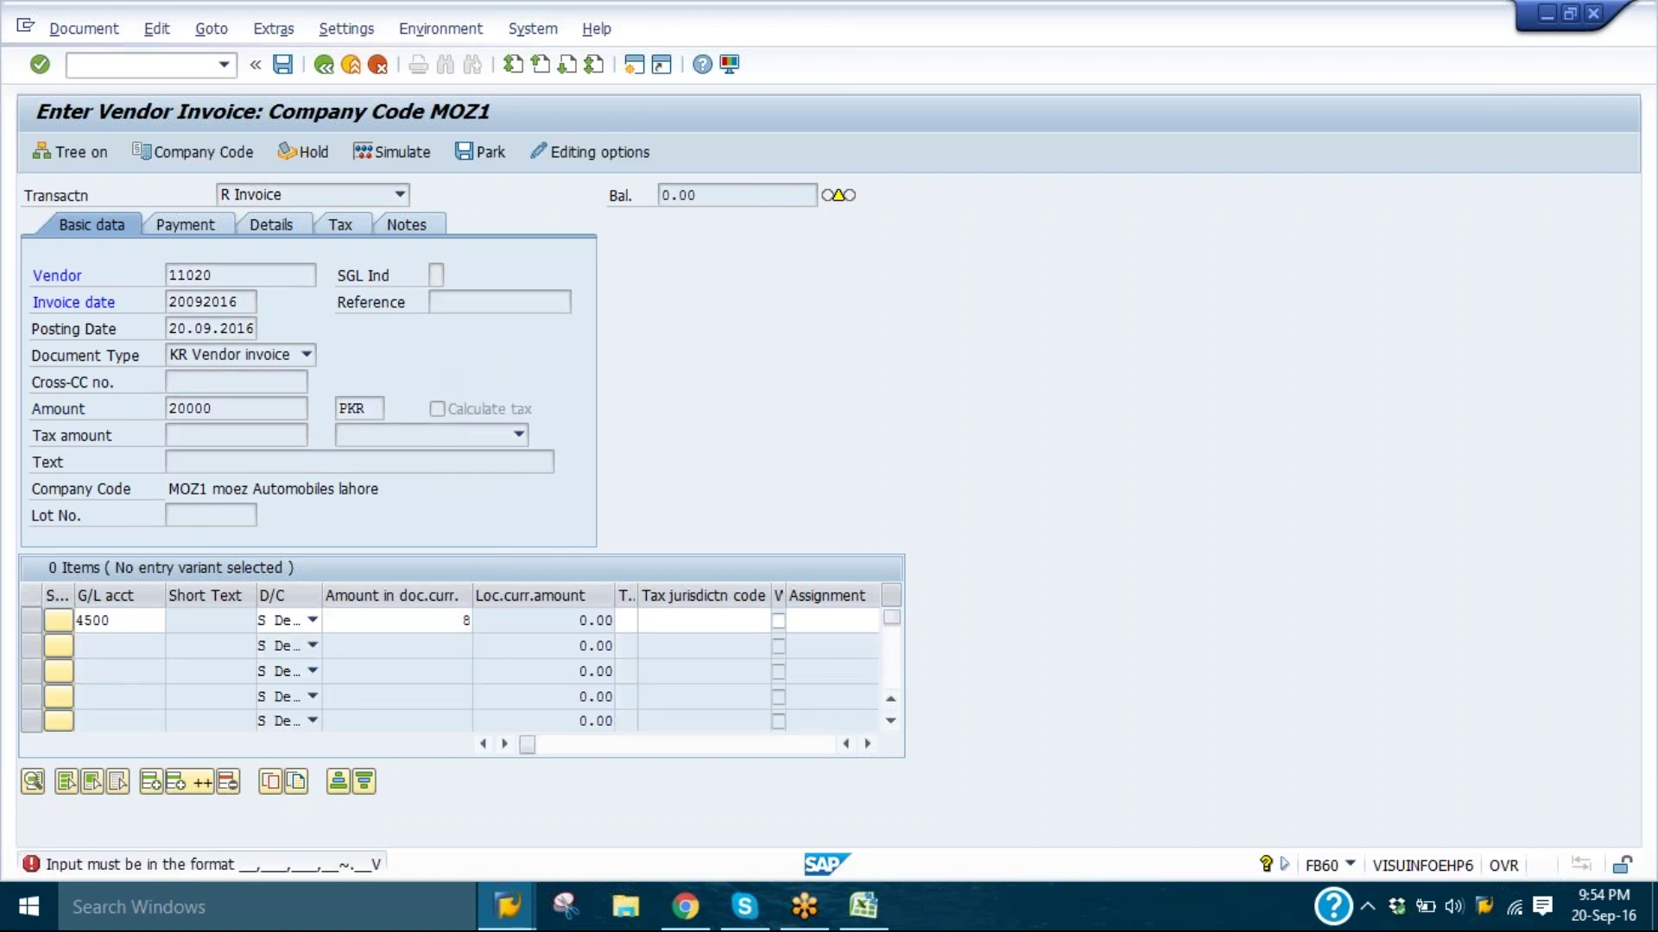
key("Return")
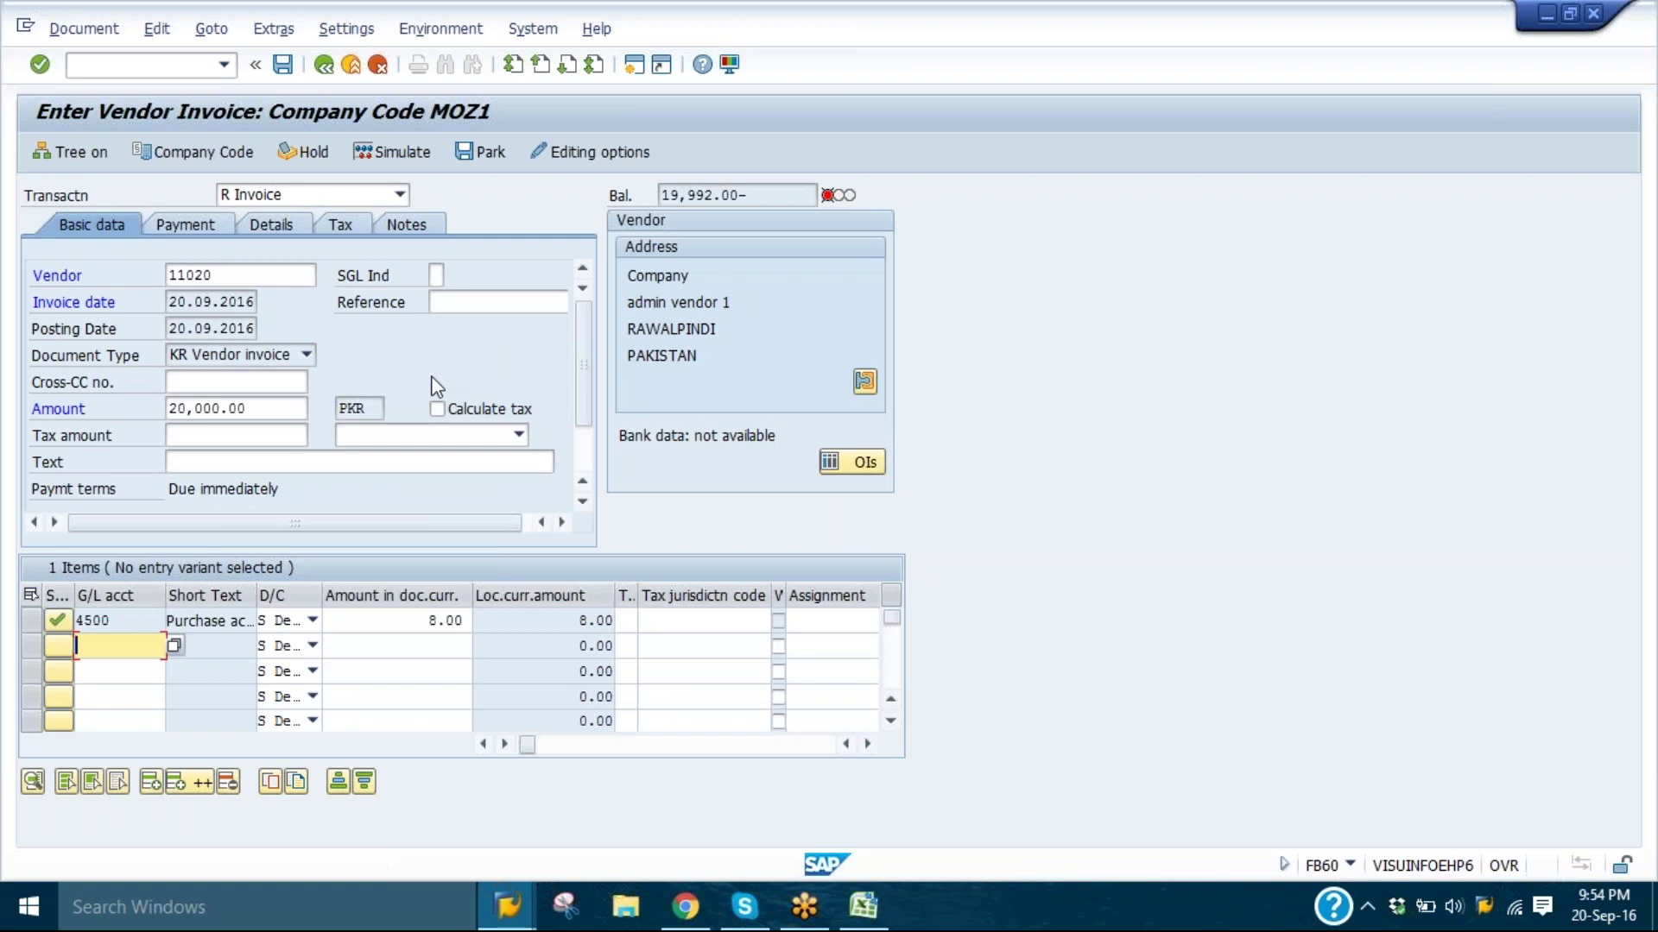
- Set the purchase line item's amount to * so it takes the full invoice amount, and post the invoice
double_click(410, 621)
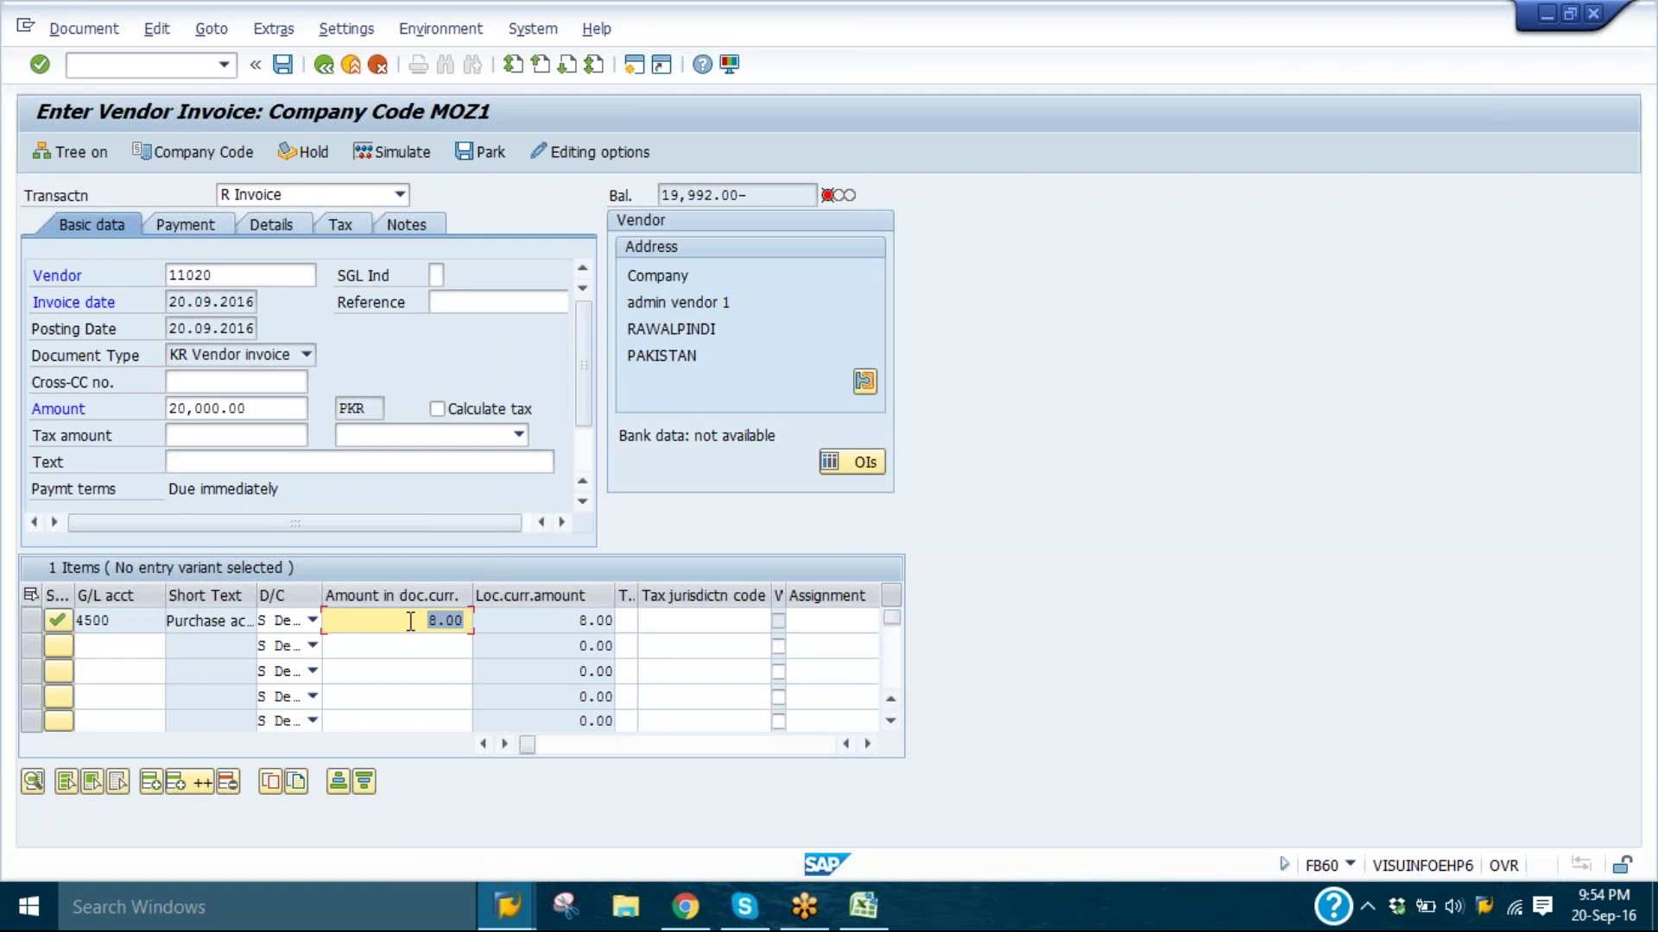
type("*")
key("Return")
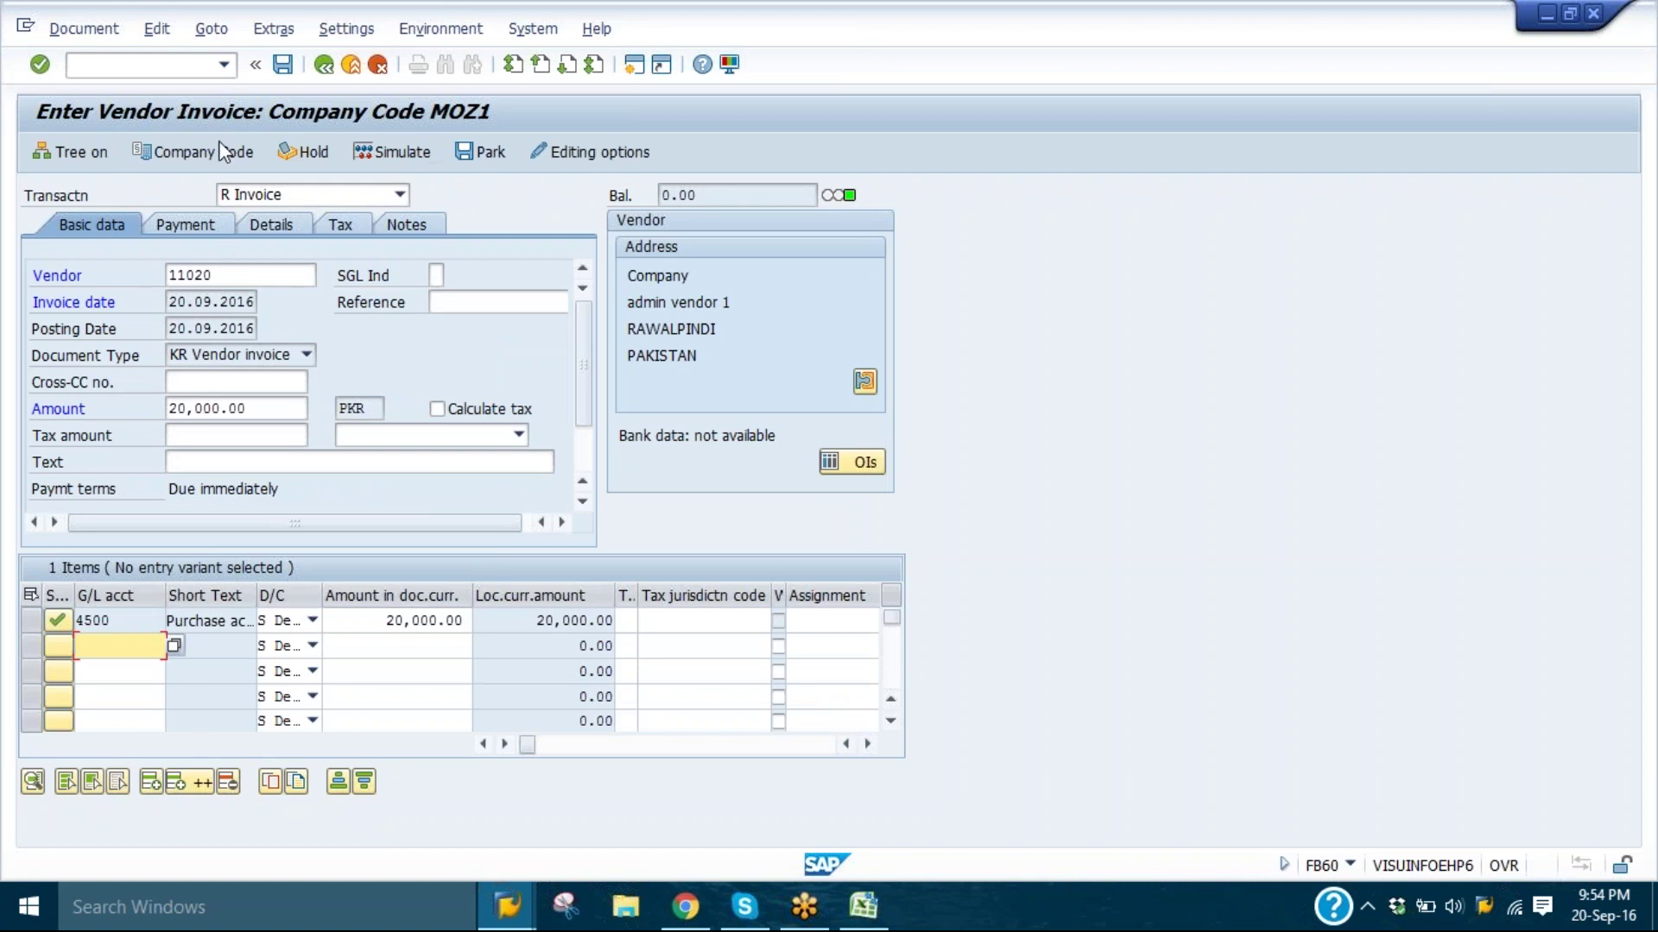
left_click(273, 74)
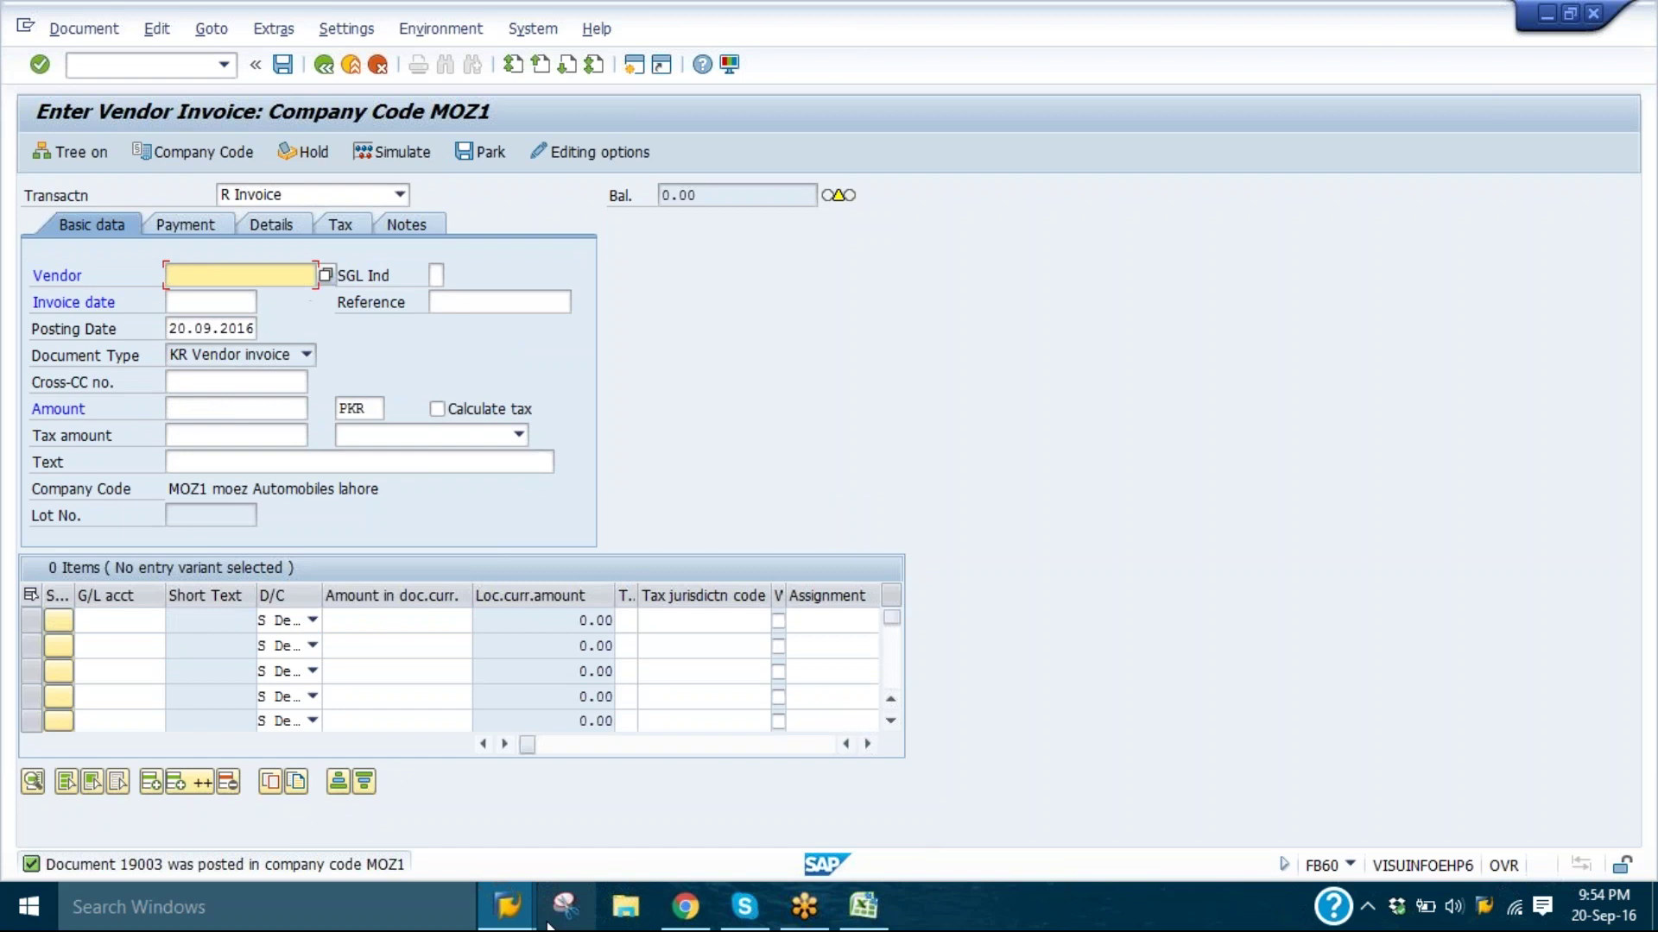
- Switch to the session displaying a document, exit it to the SAP menu, and open vendor line item display FBL1N
mouse_move(511, 906)
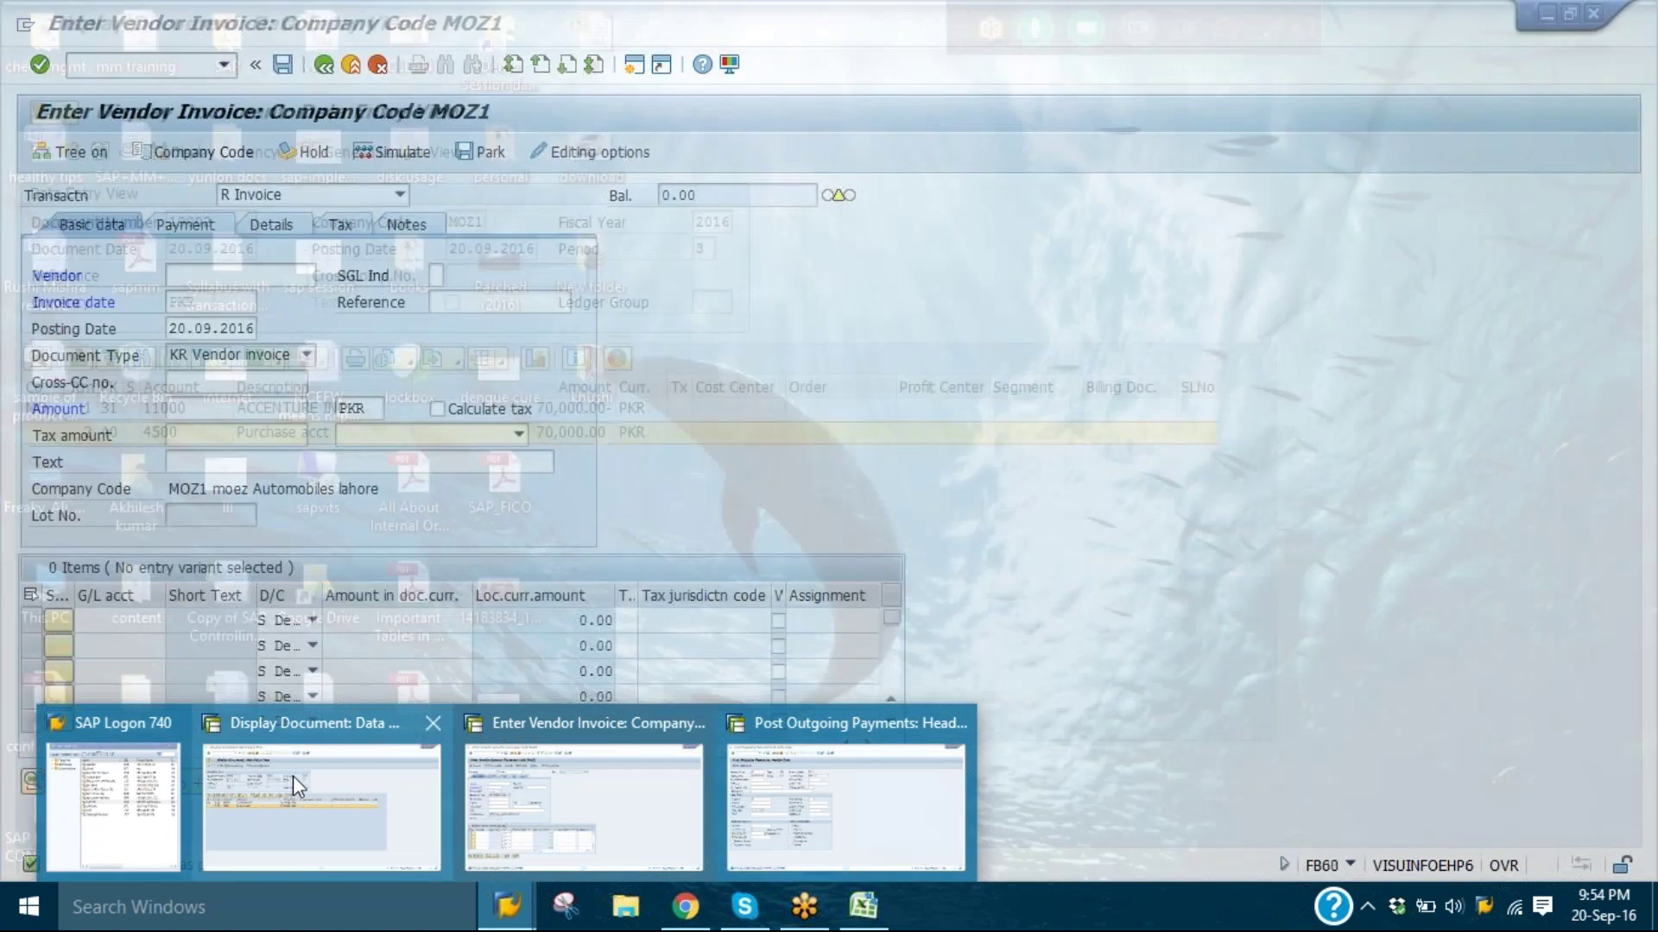
left_click(293, 776)
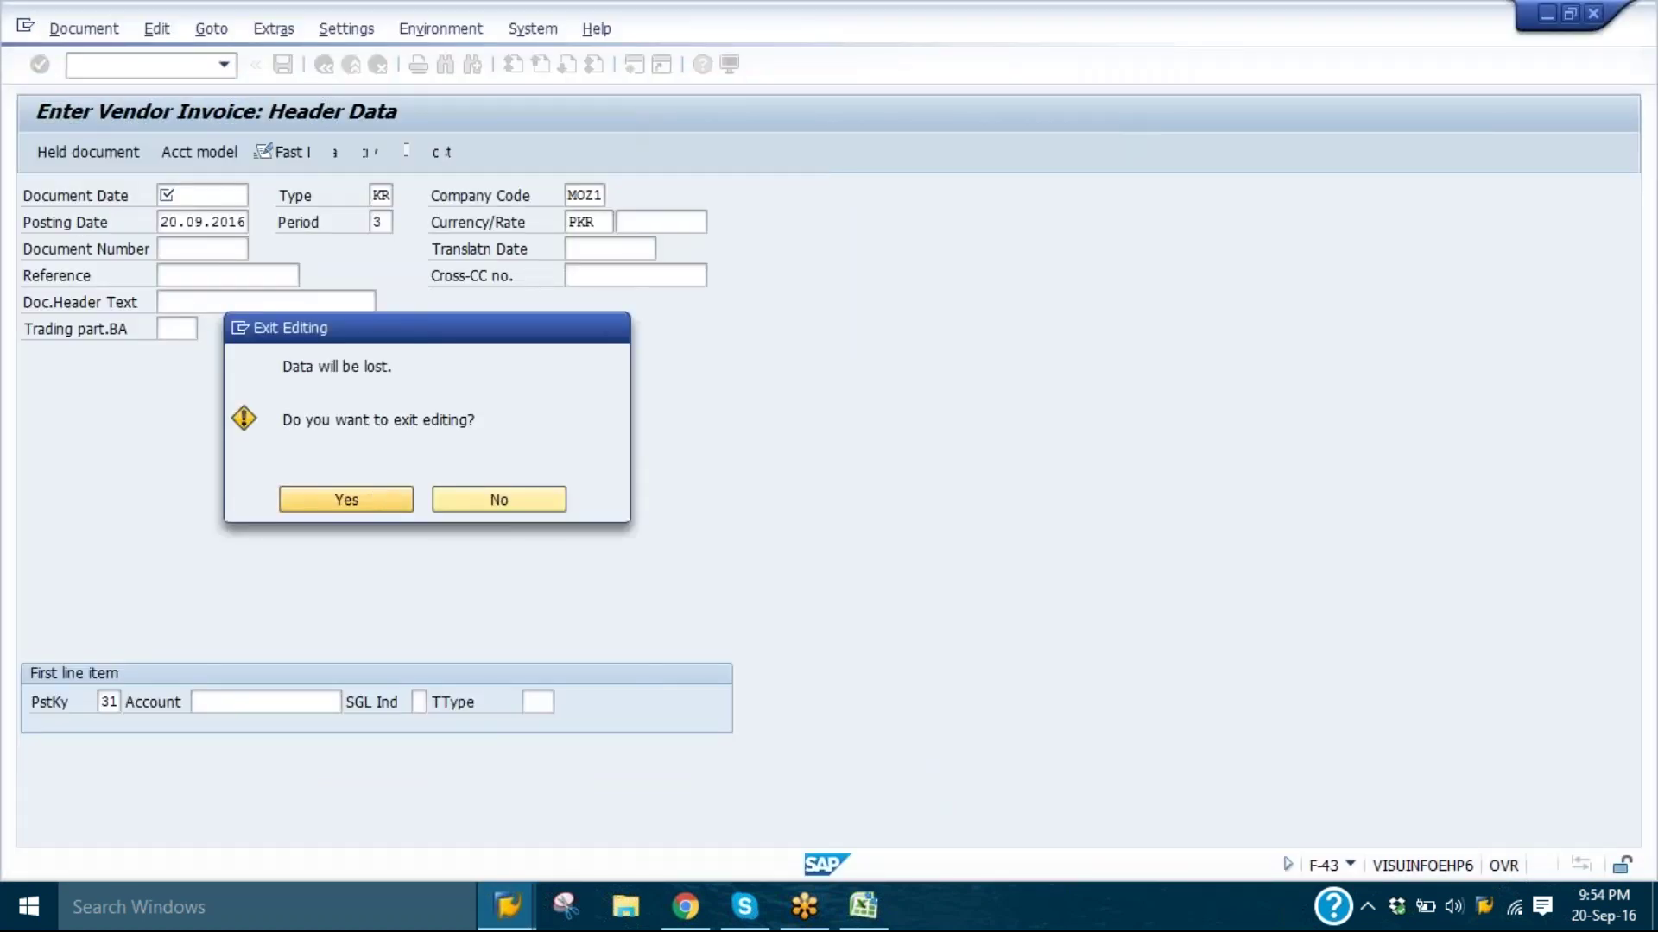
key("Return")
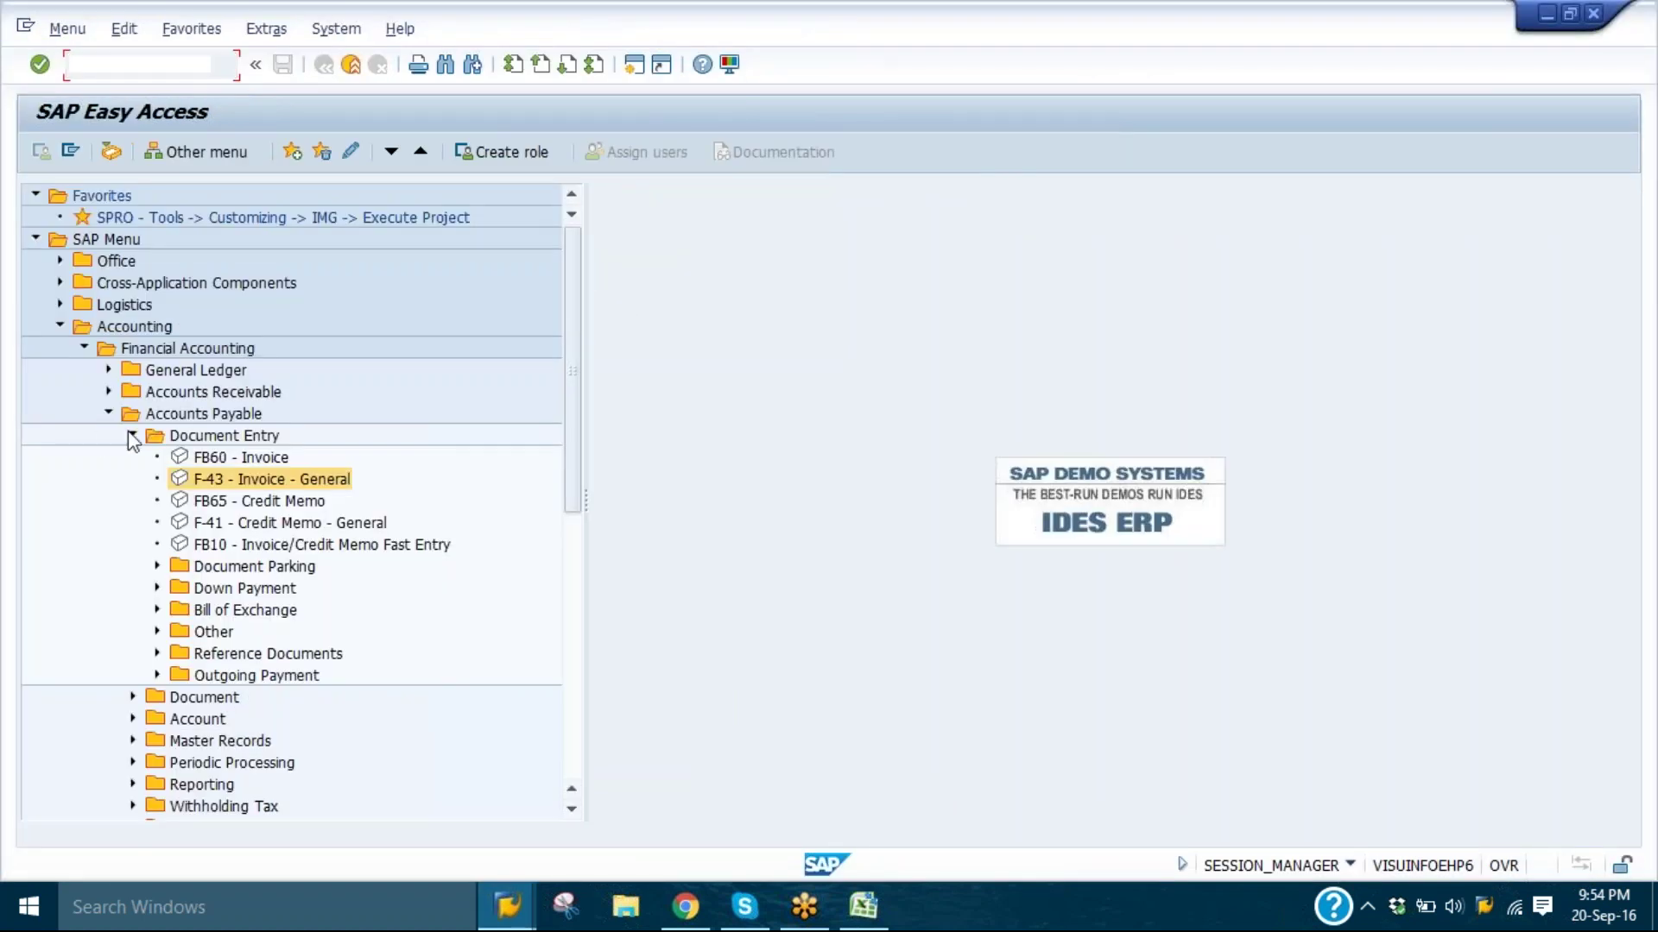
left_click(131, 436)
left_click(133, 479)
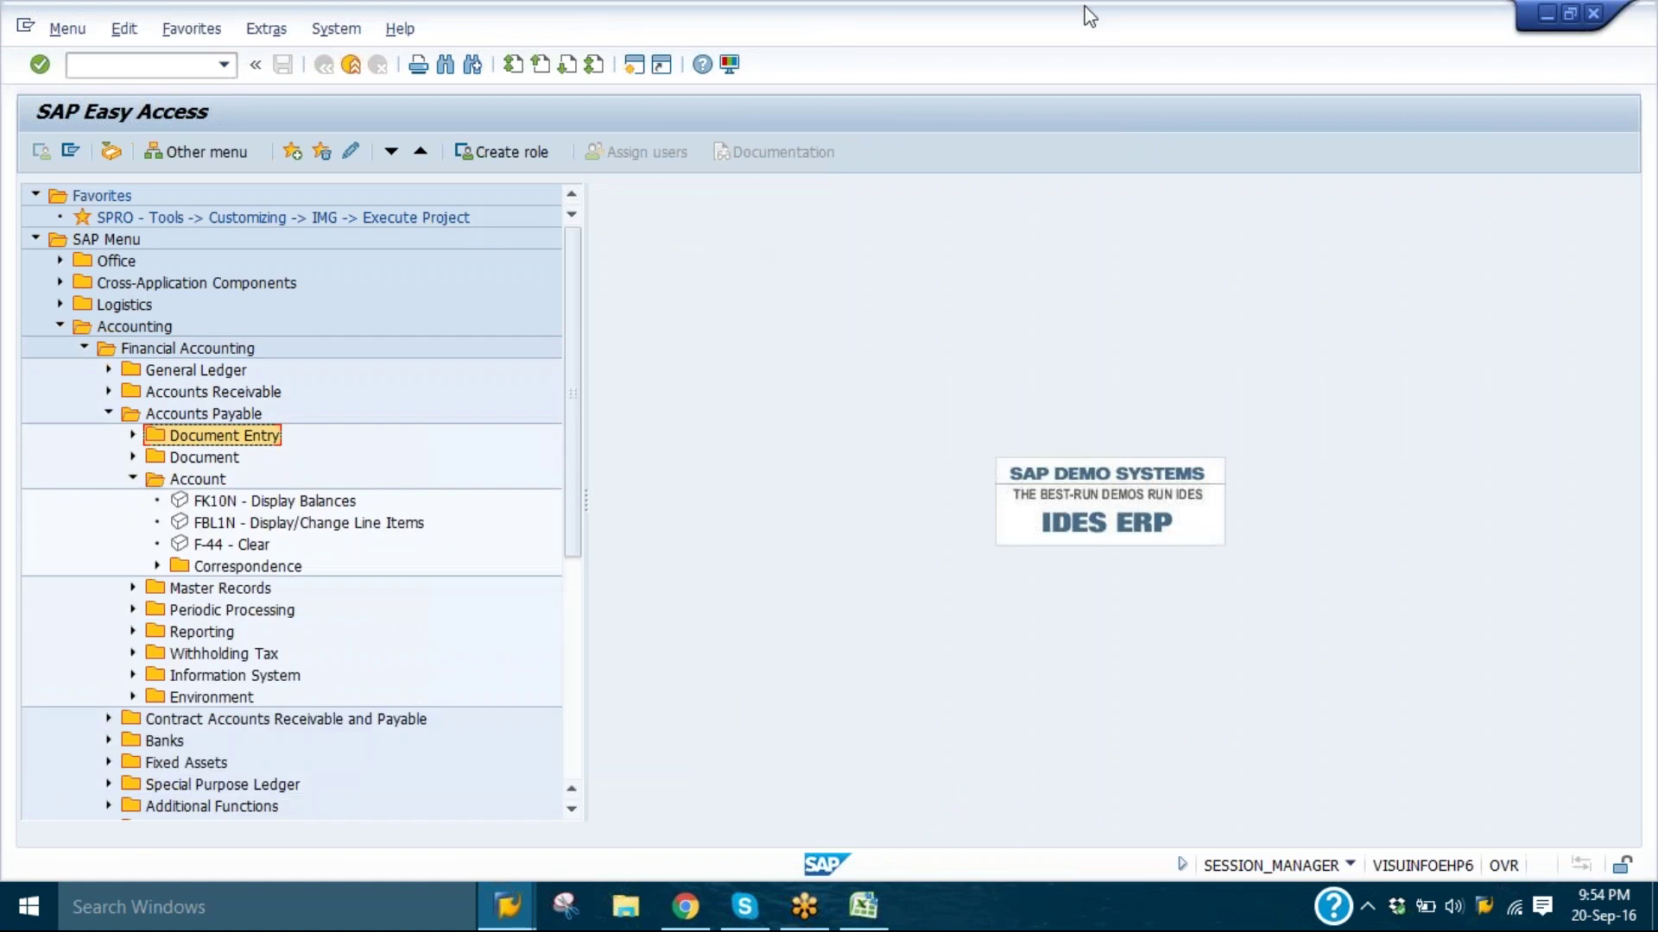
left_click(302, 526)
double_click(302, 526)
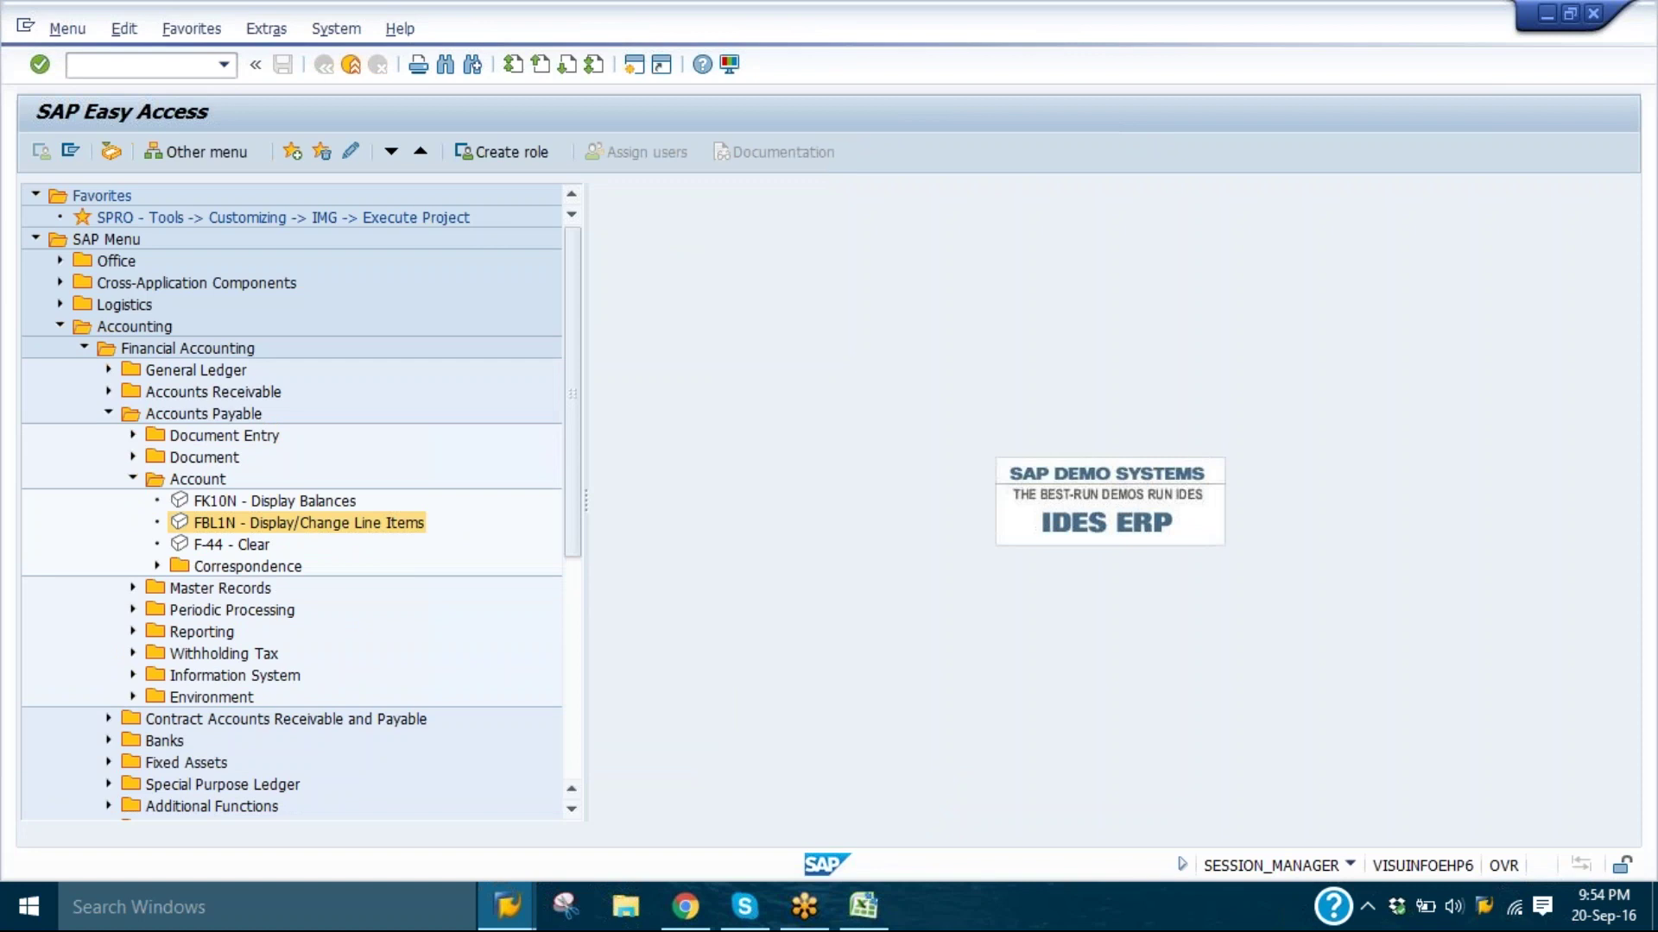
- Display admin vendor 1's open line items in company code MOZ1 at key date 20.09.2016
left_click(337, 221)
type("20")
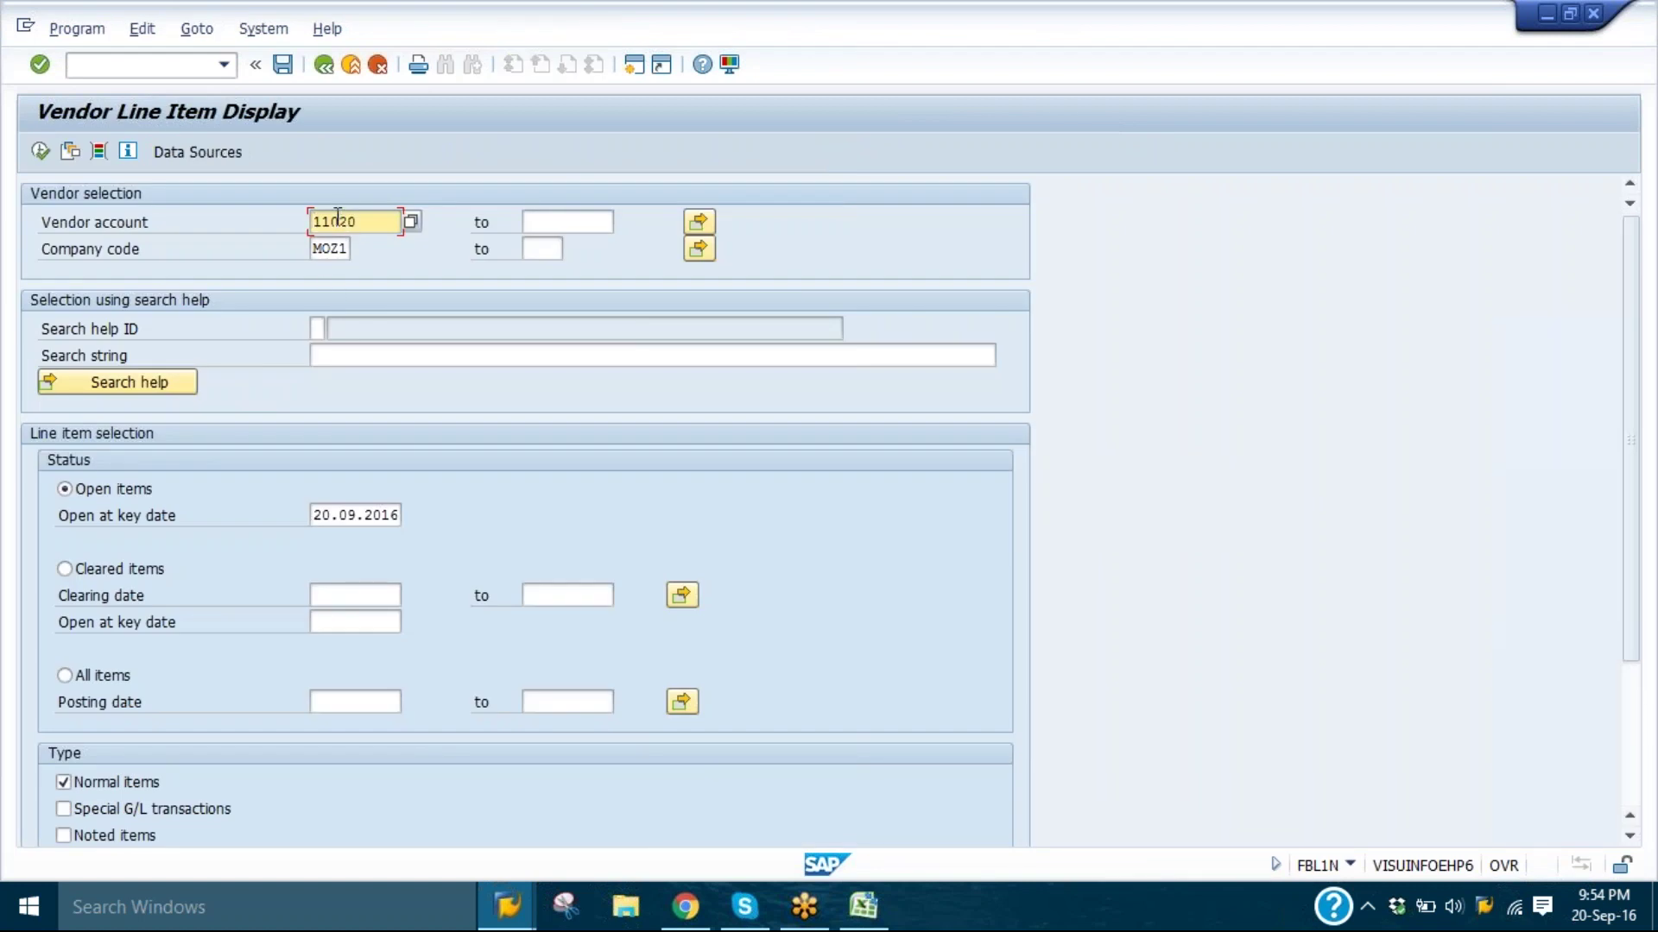
left_click(48, 150)
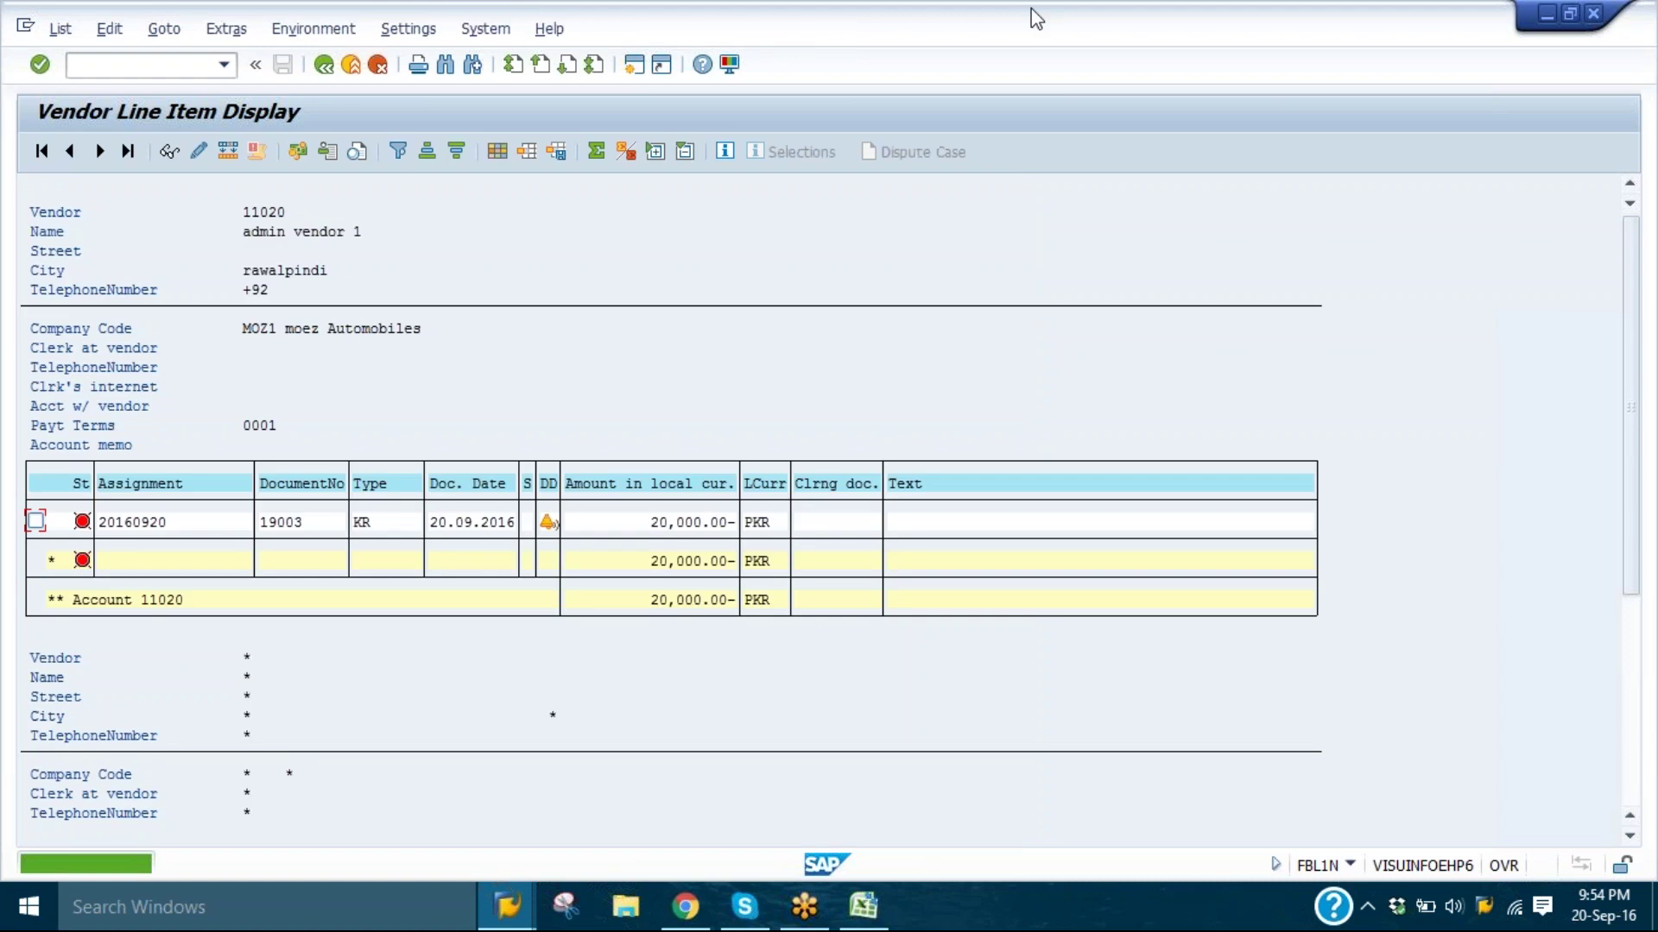
left_click(799, 521)
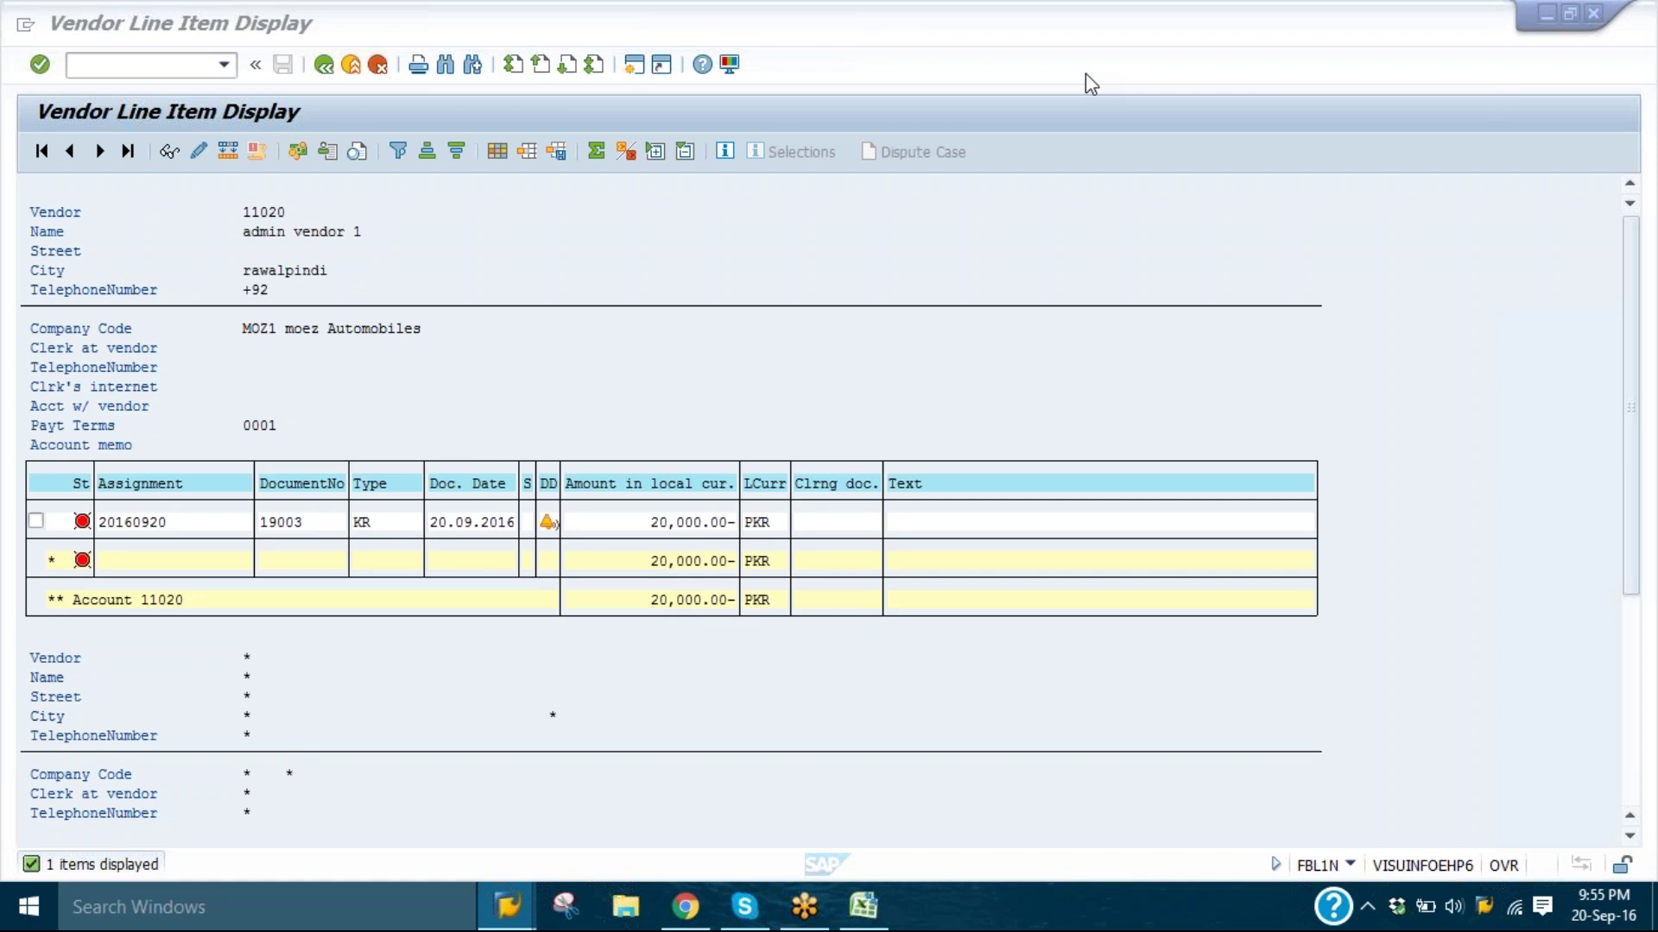
left_click(1065, 239)
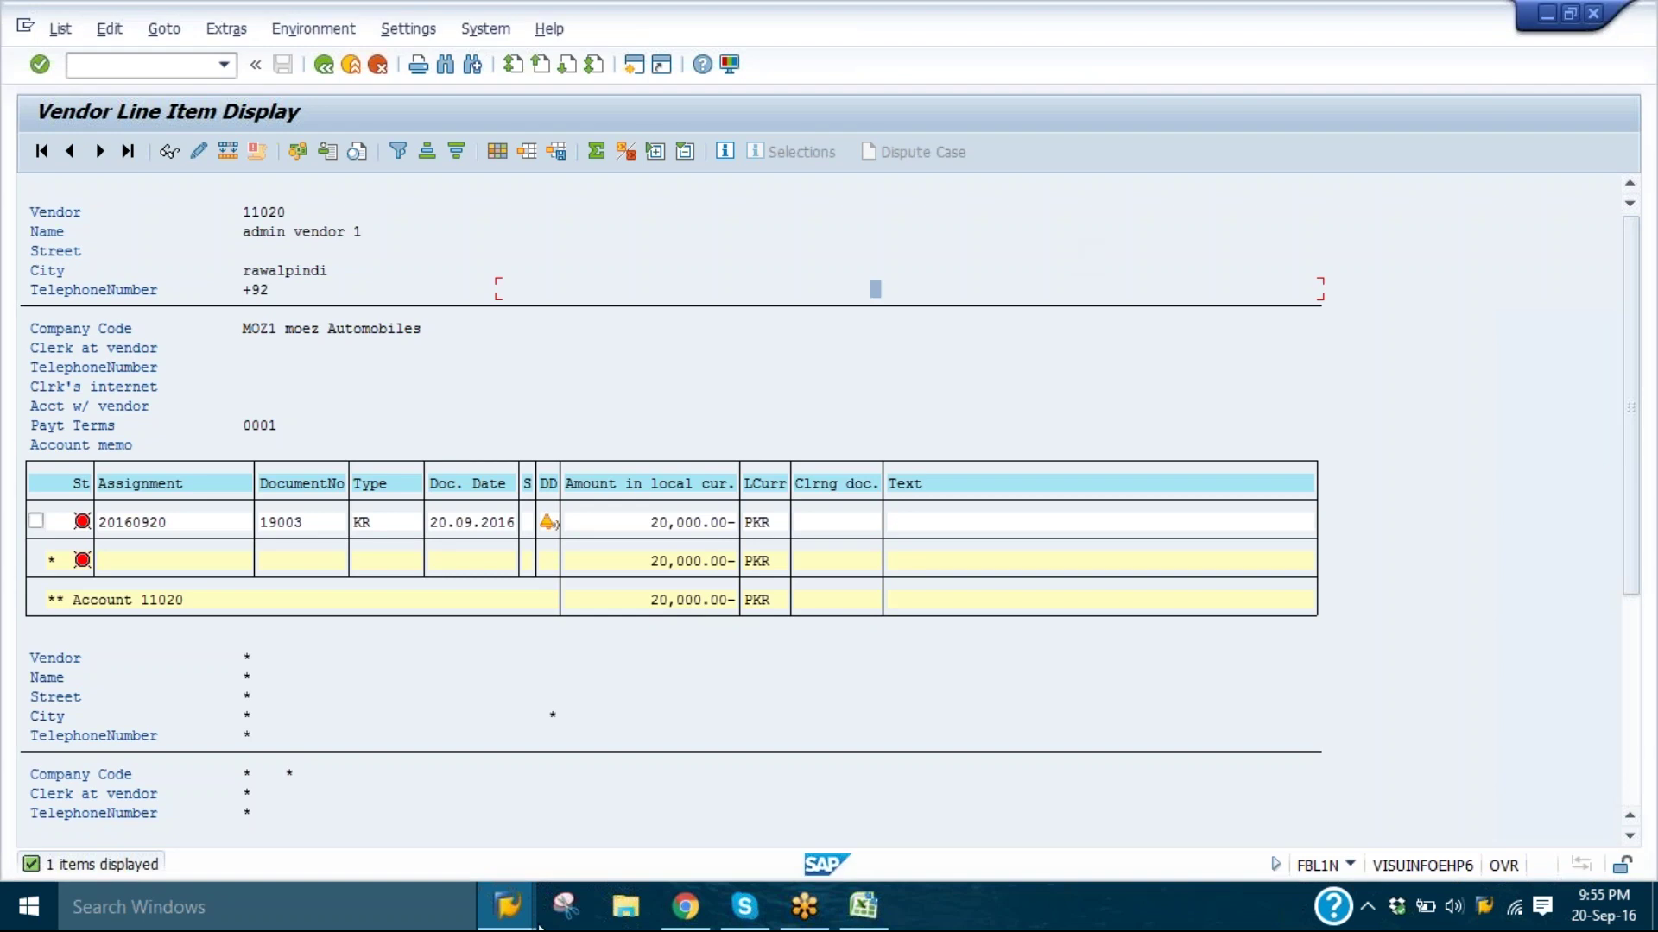
- In the F-53 session, enter a 12000 PKR bank payment for admin vendor 1 dated 20.09.2016, and process the open items
mouse_move(501, 924)
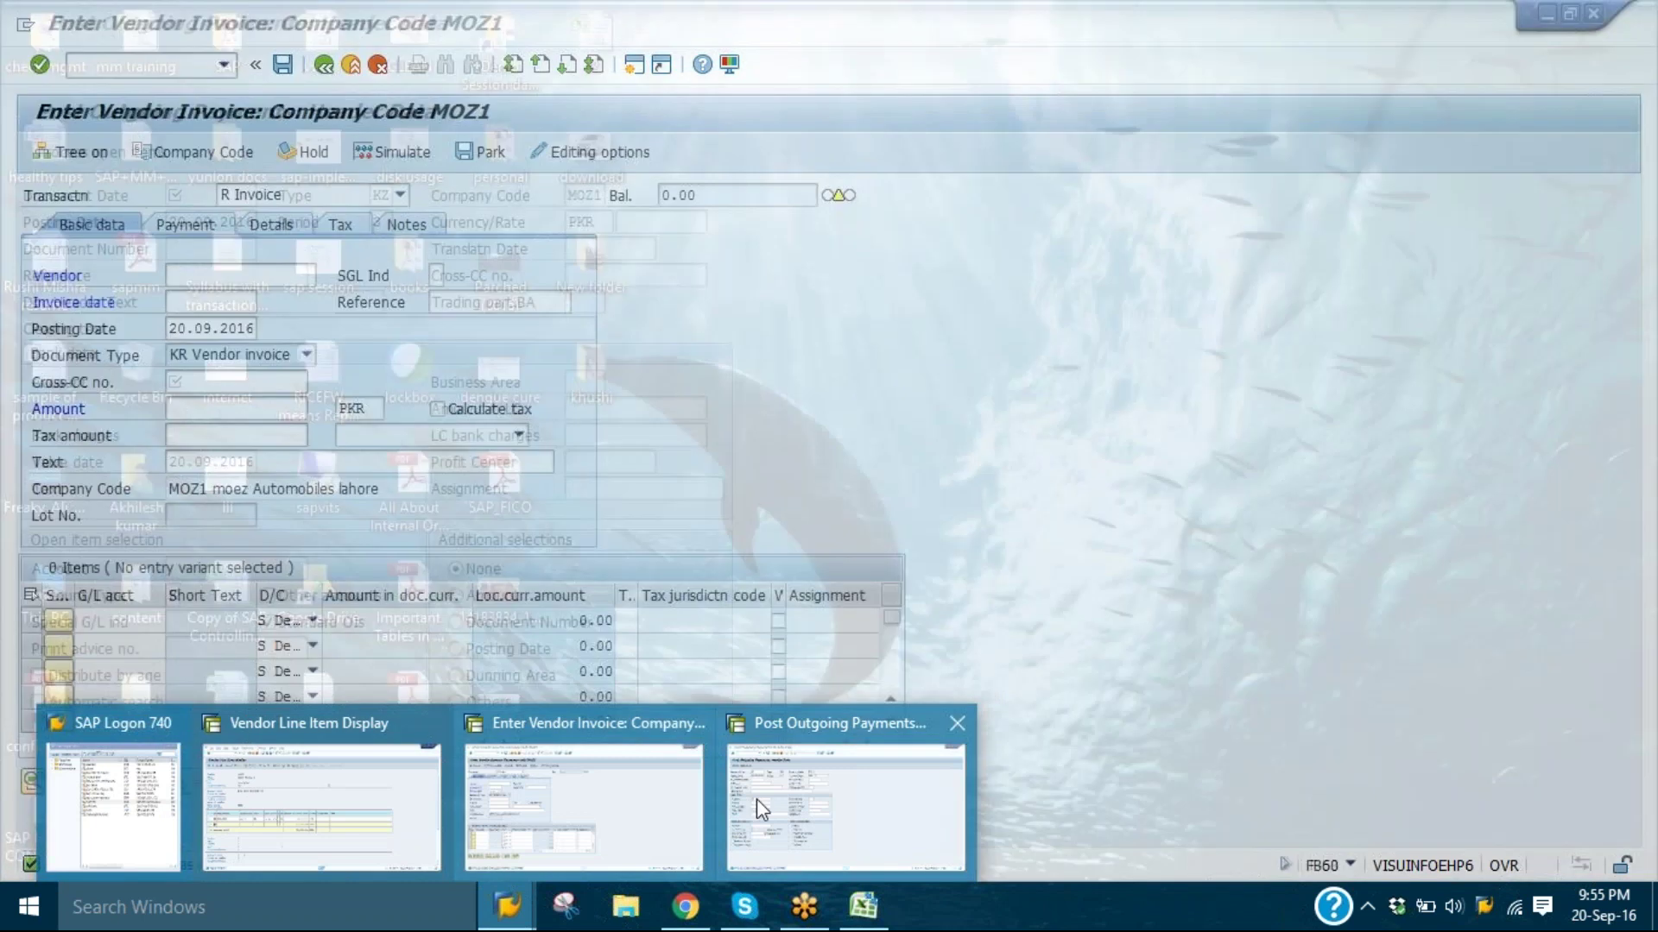
left_click(757, 800)
left_click(236, 568)
type("11020")
left_click(238, 381)
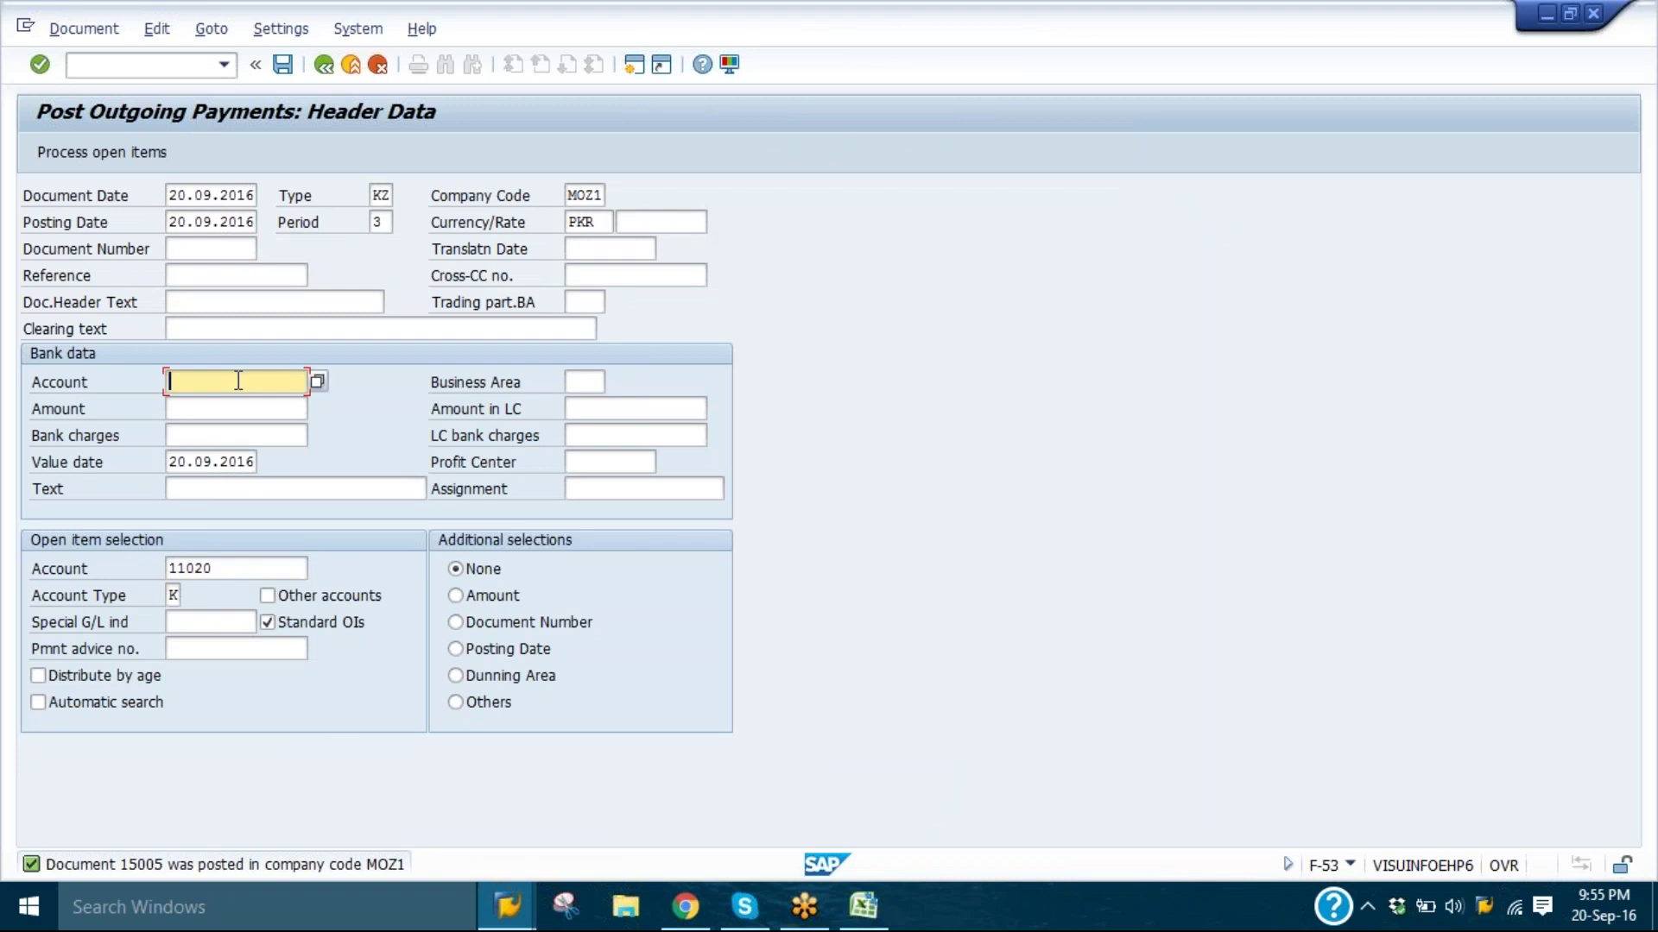
left_click(235, 404)
left_click(237, 409)
type("1")
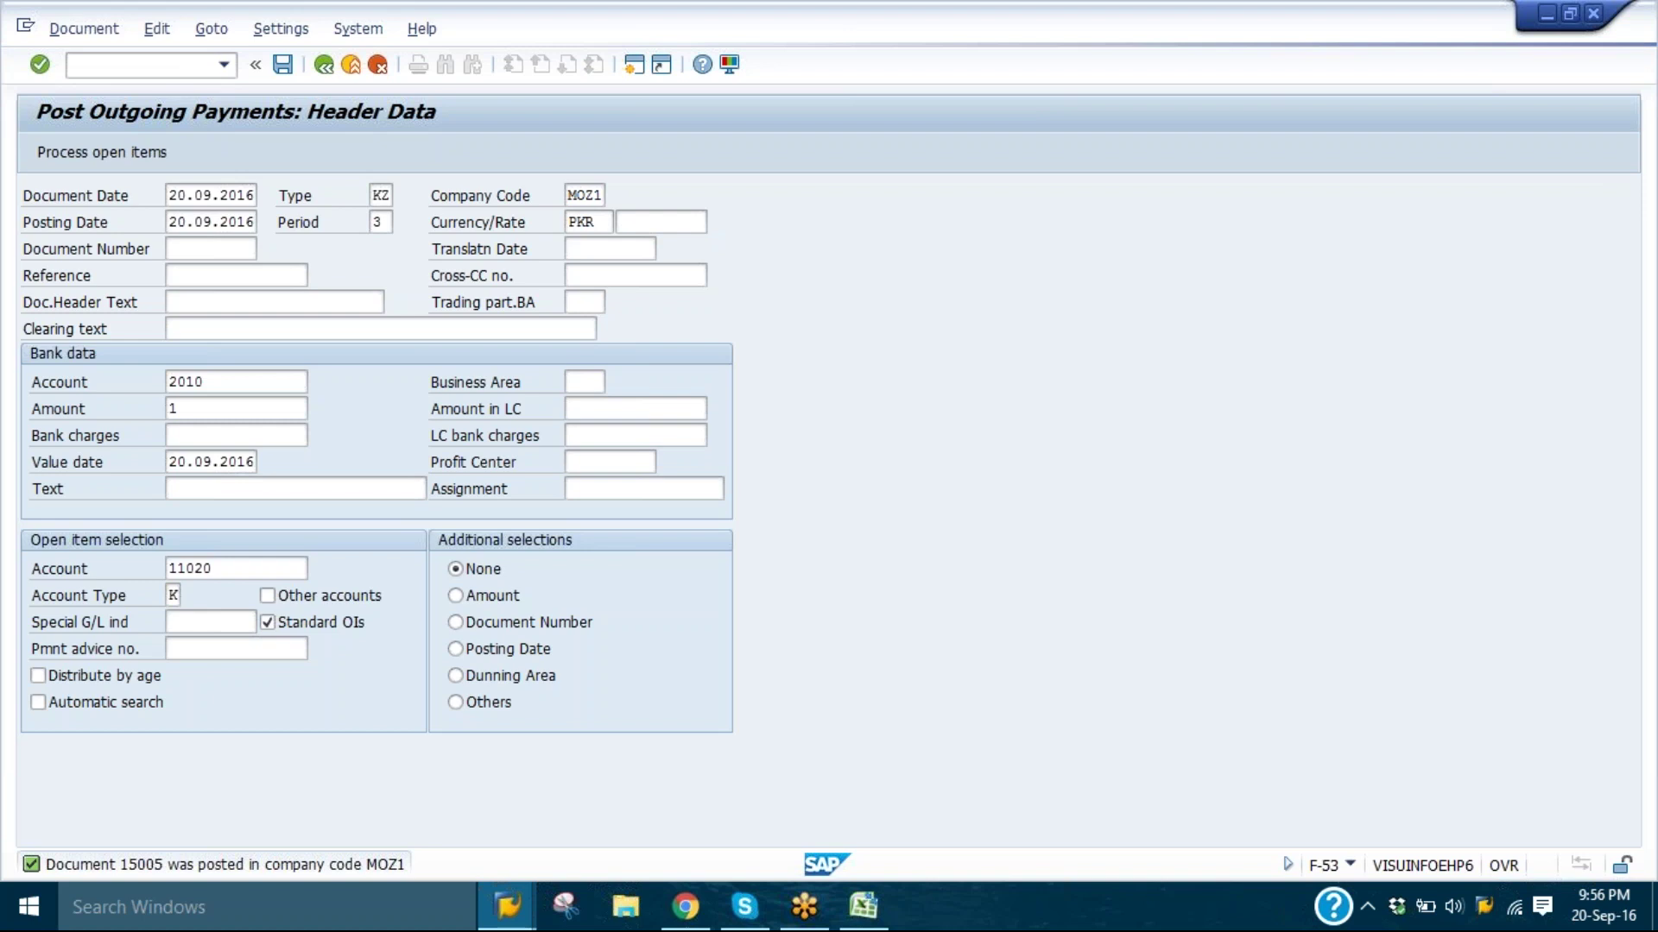
key("Escape")
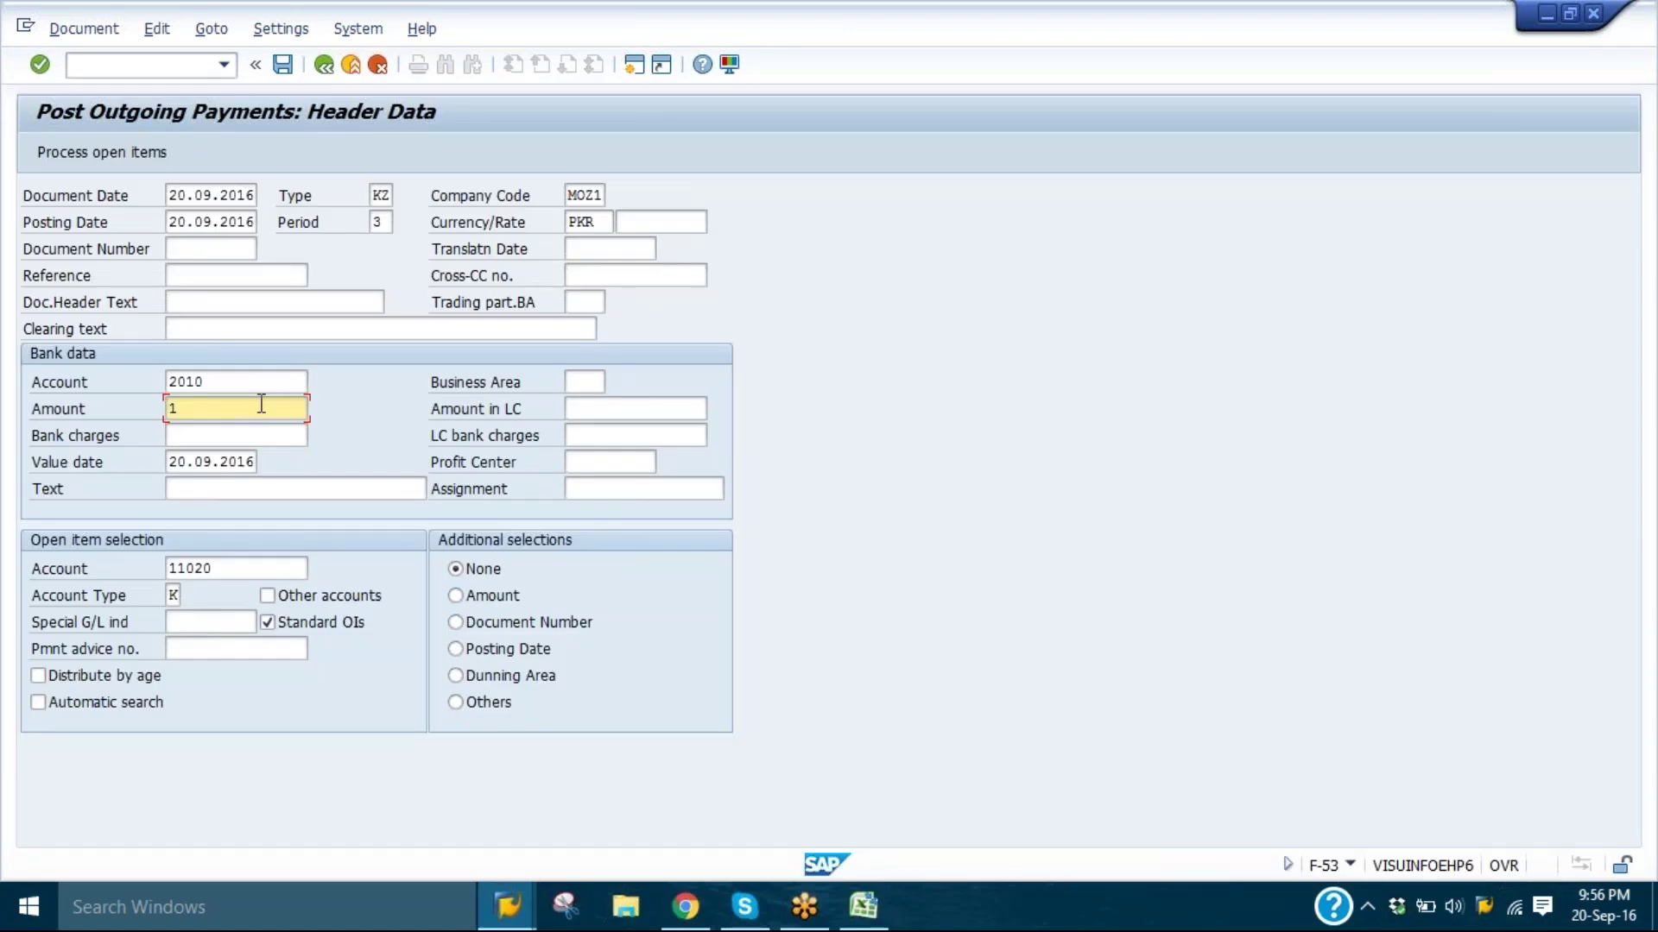
type("2000")
key("shift+F4")
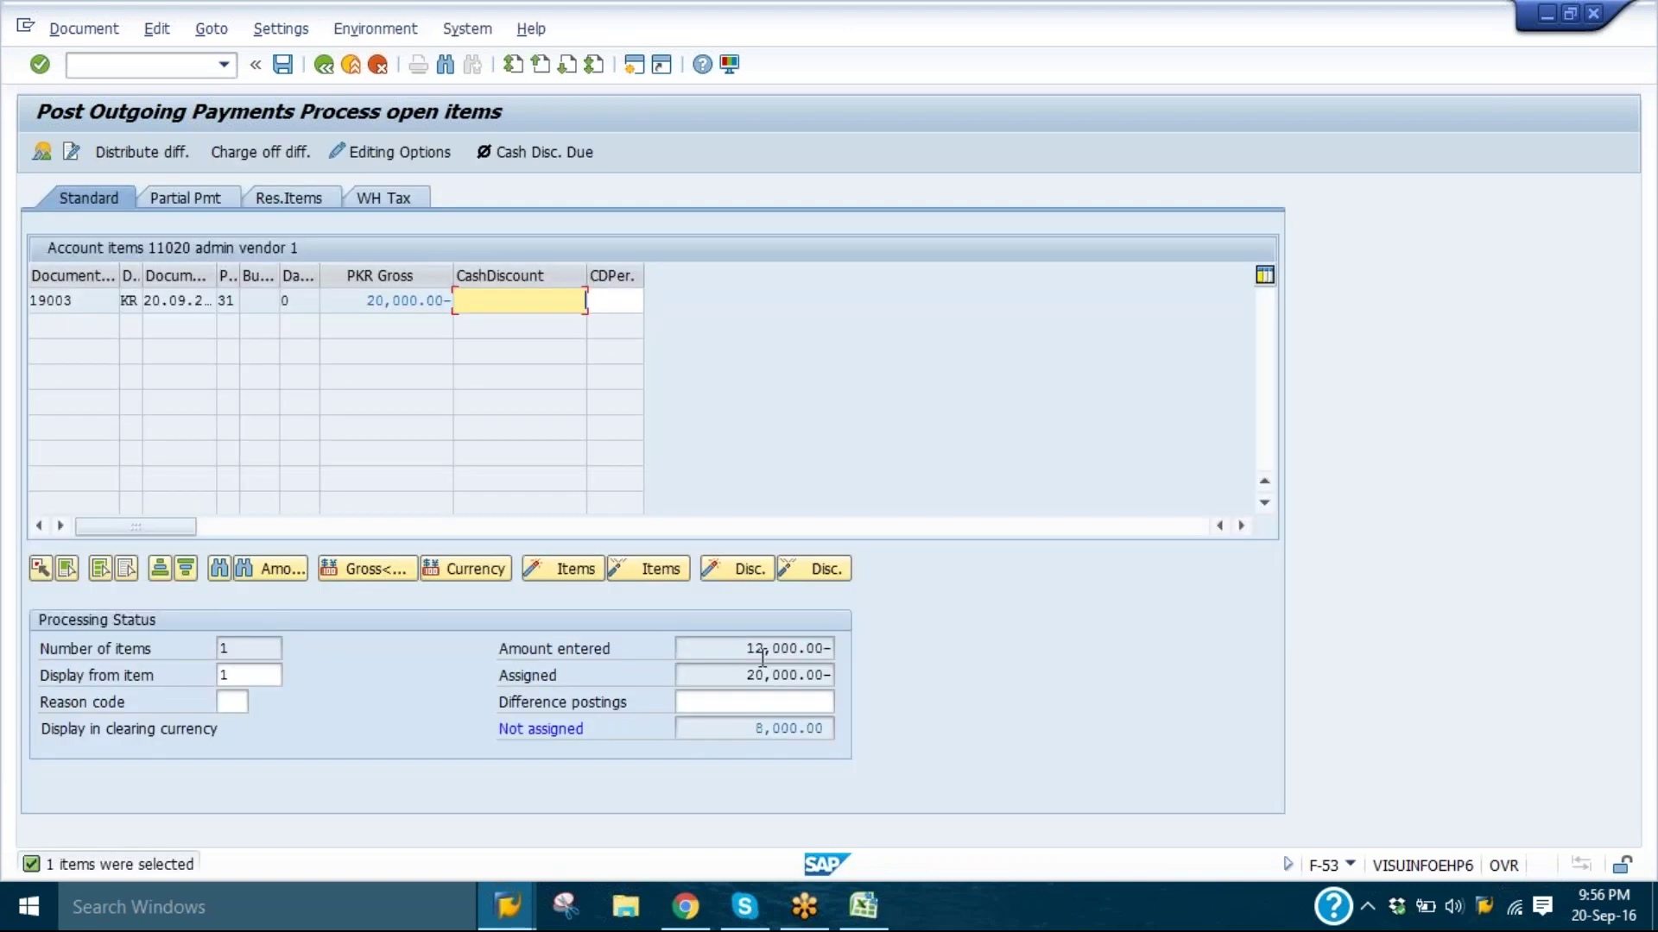
- Enter a residual item of -8000 against admin vendor 1's 20,000 PKR invoice and try to post the payment
left_click(278, 199)
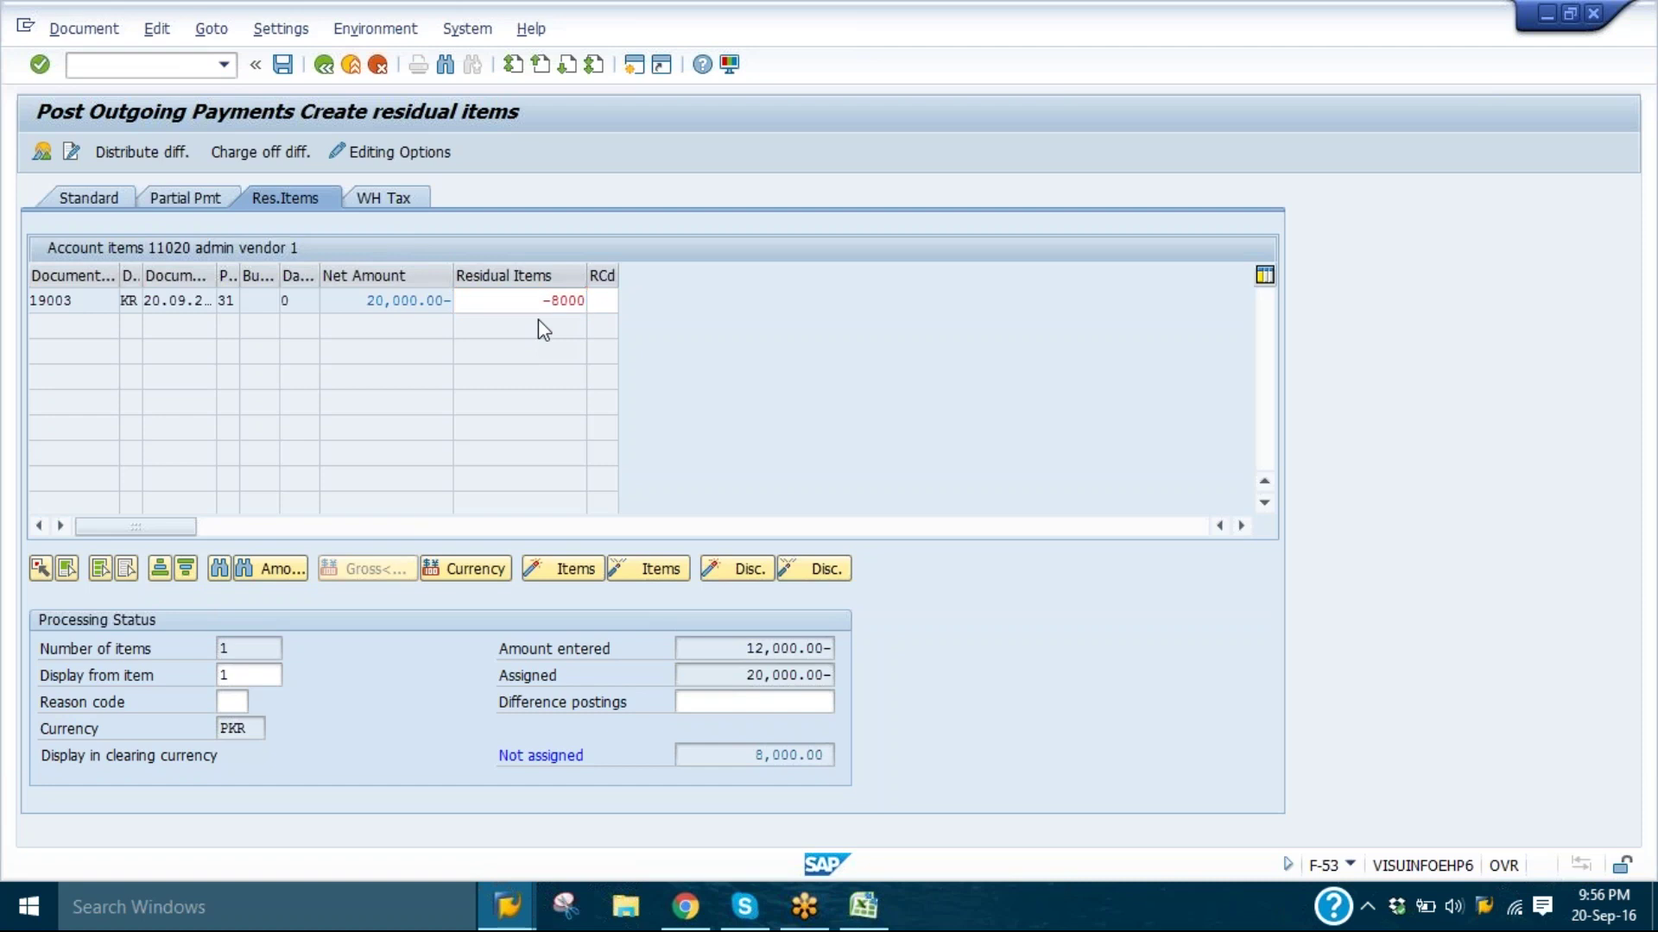
key("Return")
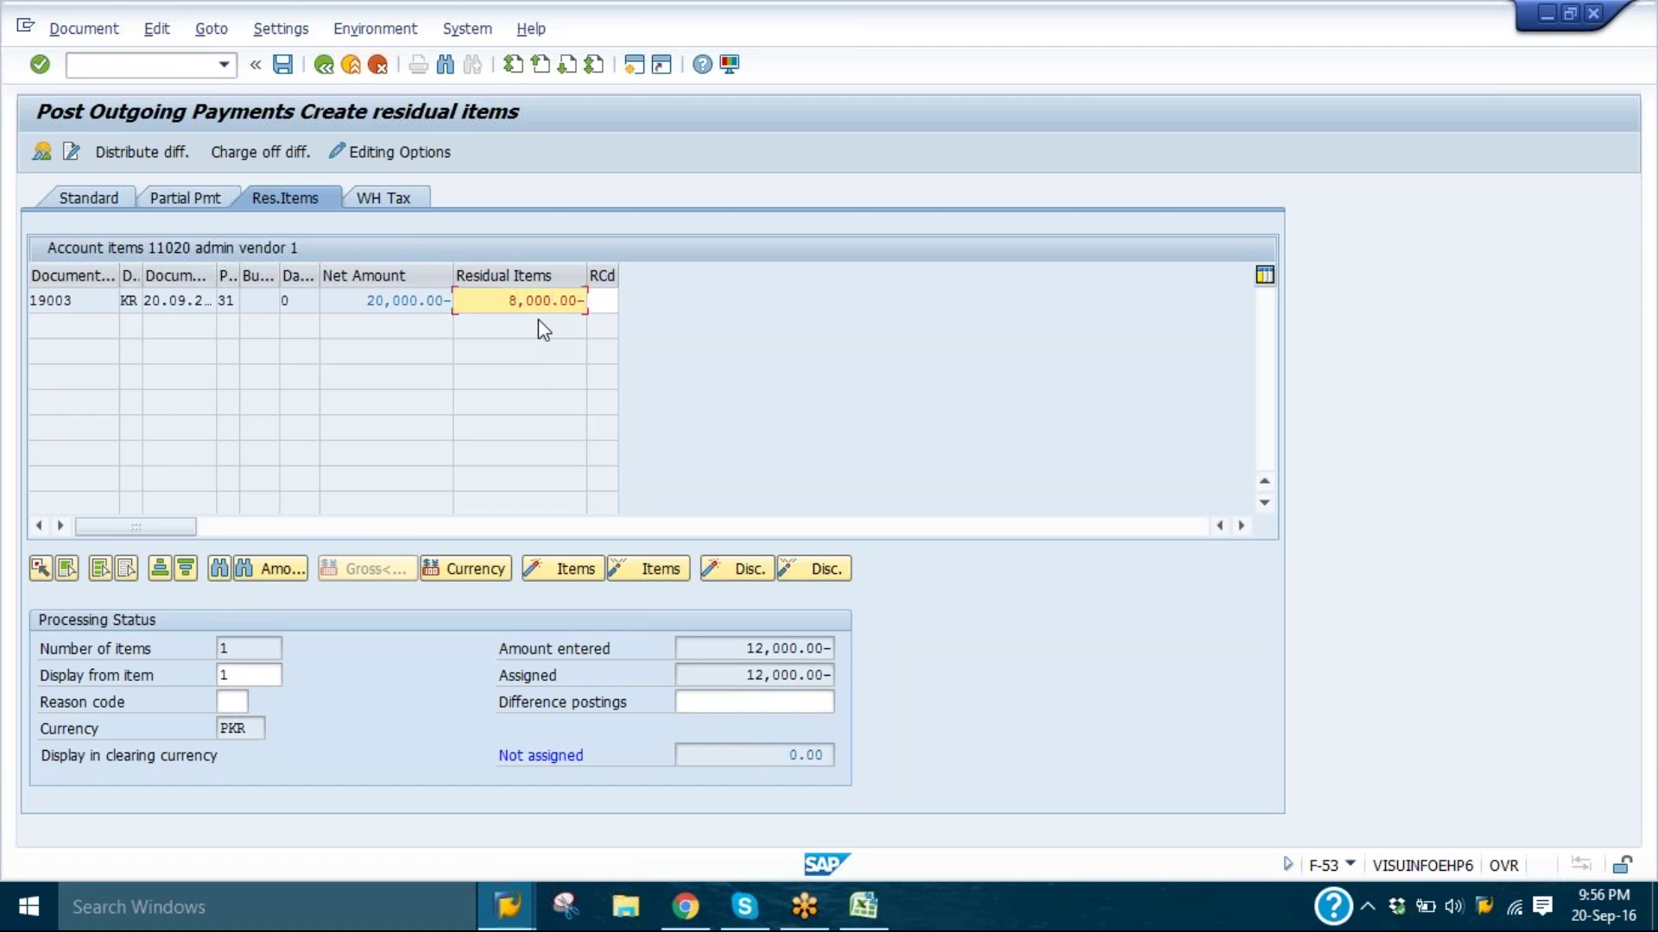
left_click_drag(703, 648, 862, 795)
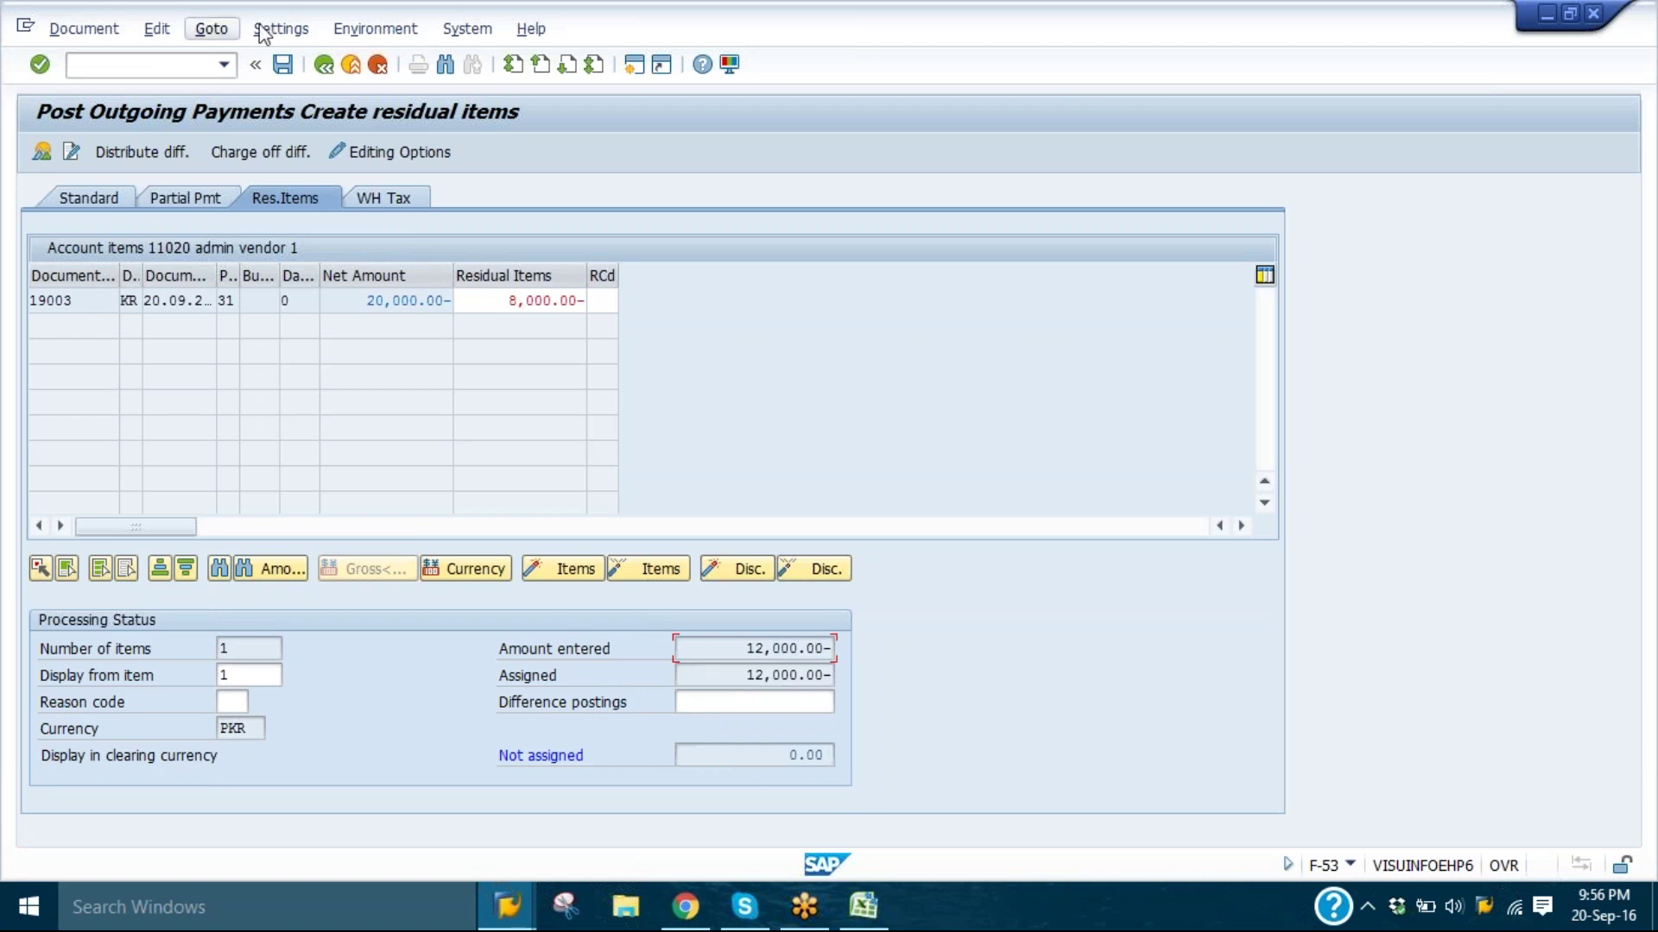
left_click(286, 71)
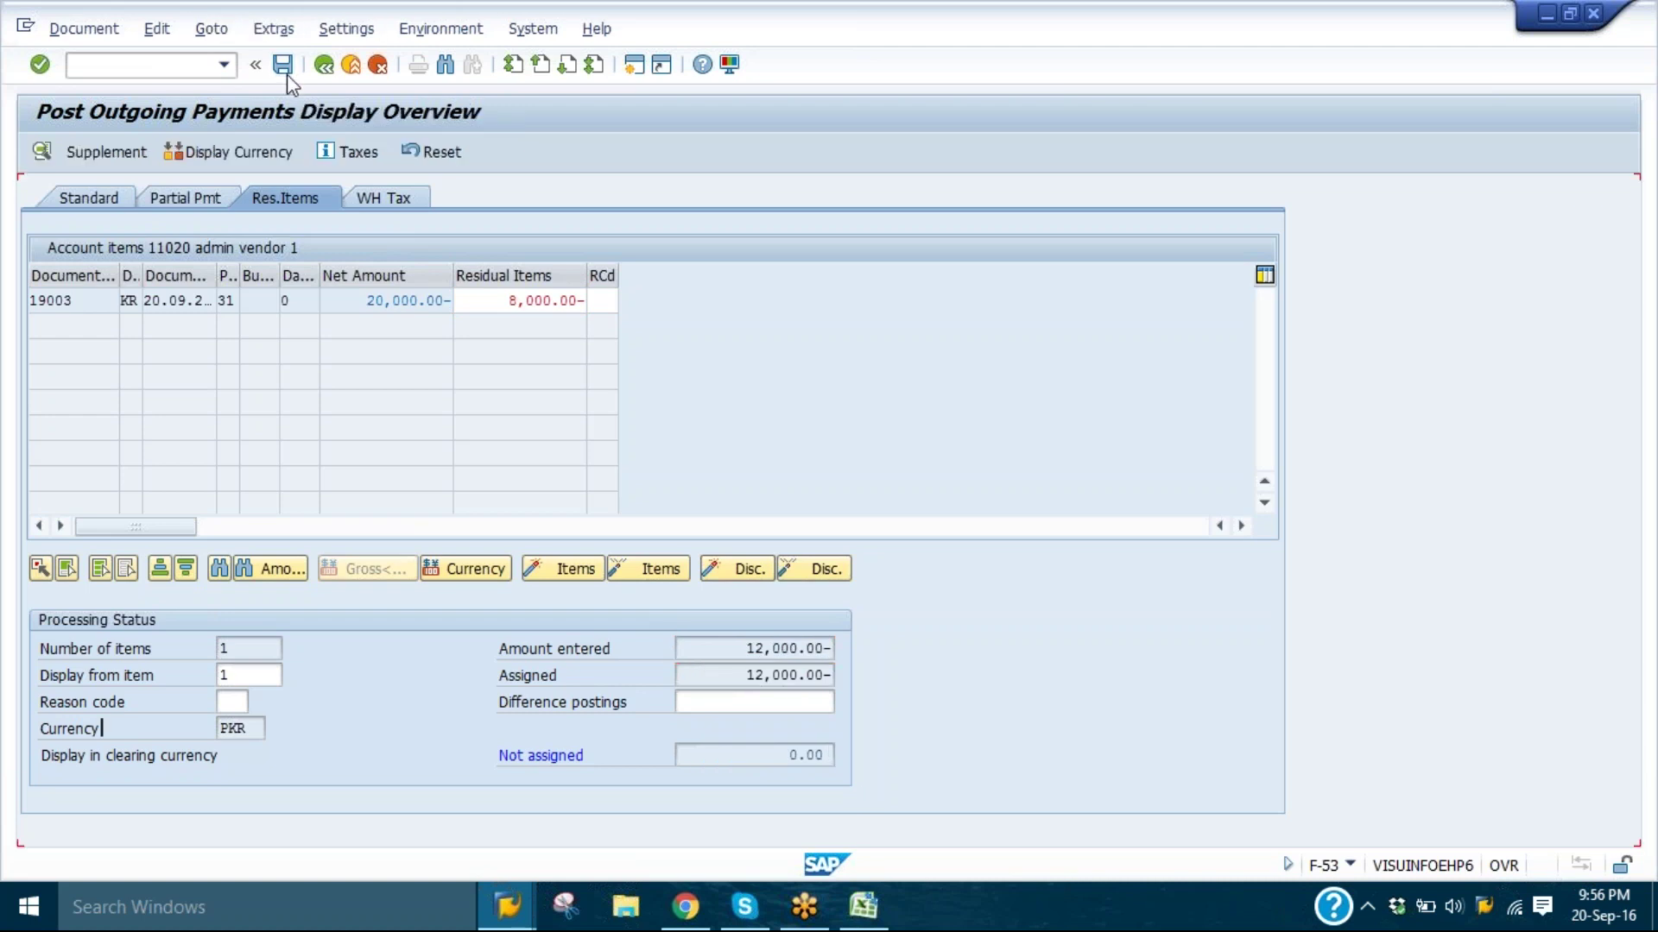
- Examine the amounts of the bank, residual and clearing lines in the document overview
left_click_drag(457, 382, 476, 438)
left_click(571, 387)
left_click(458, 436)
left_click(552, 381)
mouse_move(554, 409)
left_mouse_down()
mouse_move(473, 409)
mouse_move(536, 381)
mouse_move(559, 416)
left_mouse_up()
left_click(473, 404)
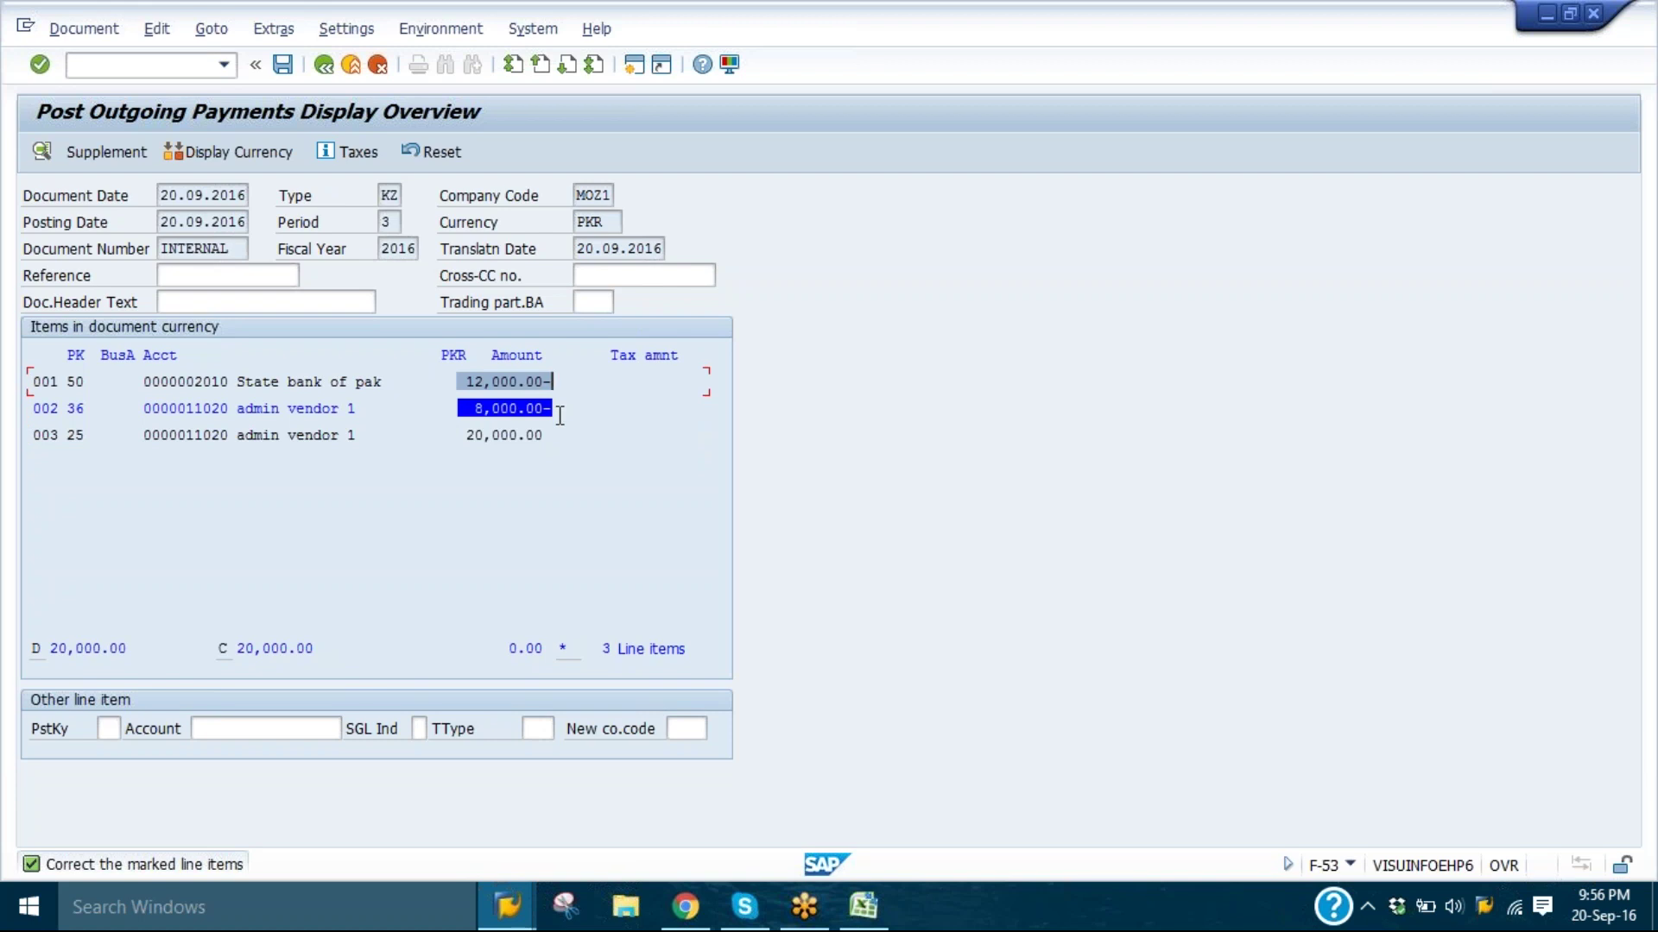
left_click(559, 416)
left_click_drag(559, 434, 475, 412)
left_click(472, 408)
left_click(582, 412)
- Open the marked residual line of admin vendor 1, set its text to inv1, and return to the document overview
left_click(475, 412)
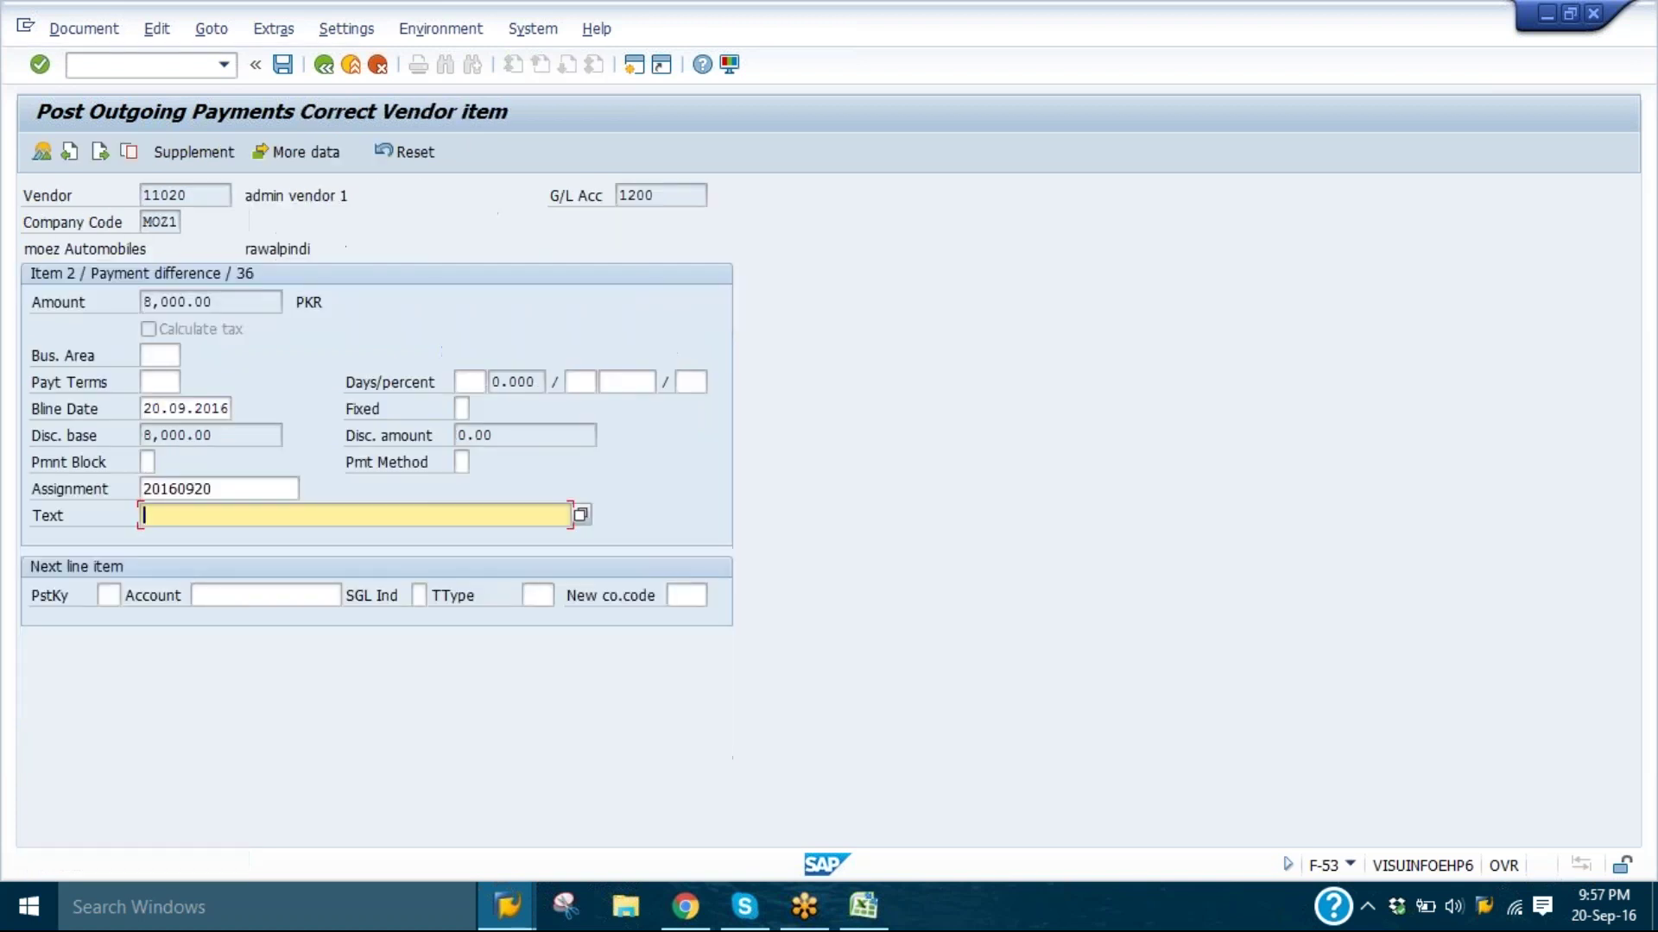
type("invb")
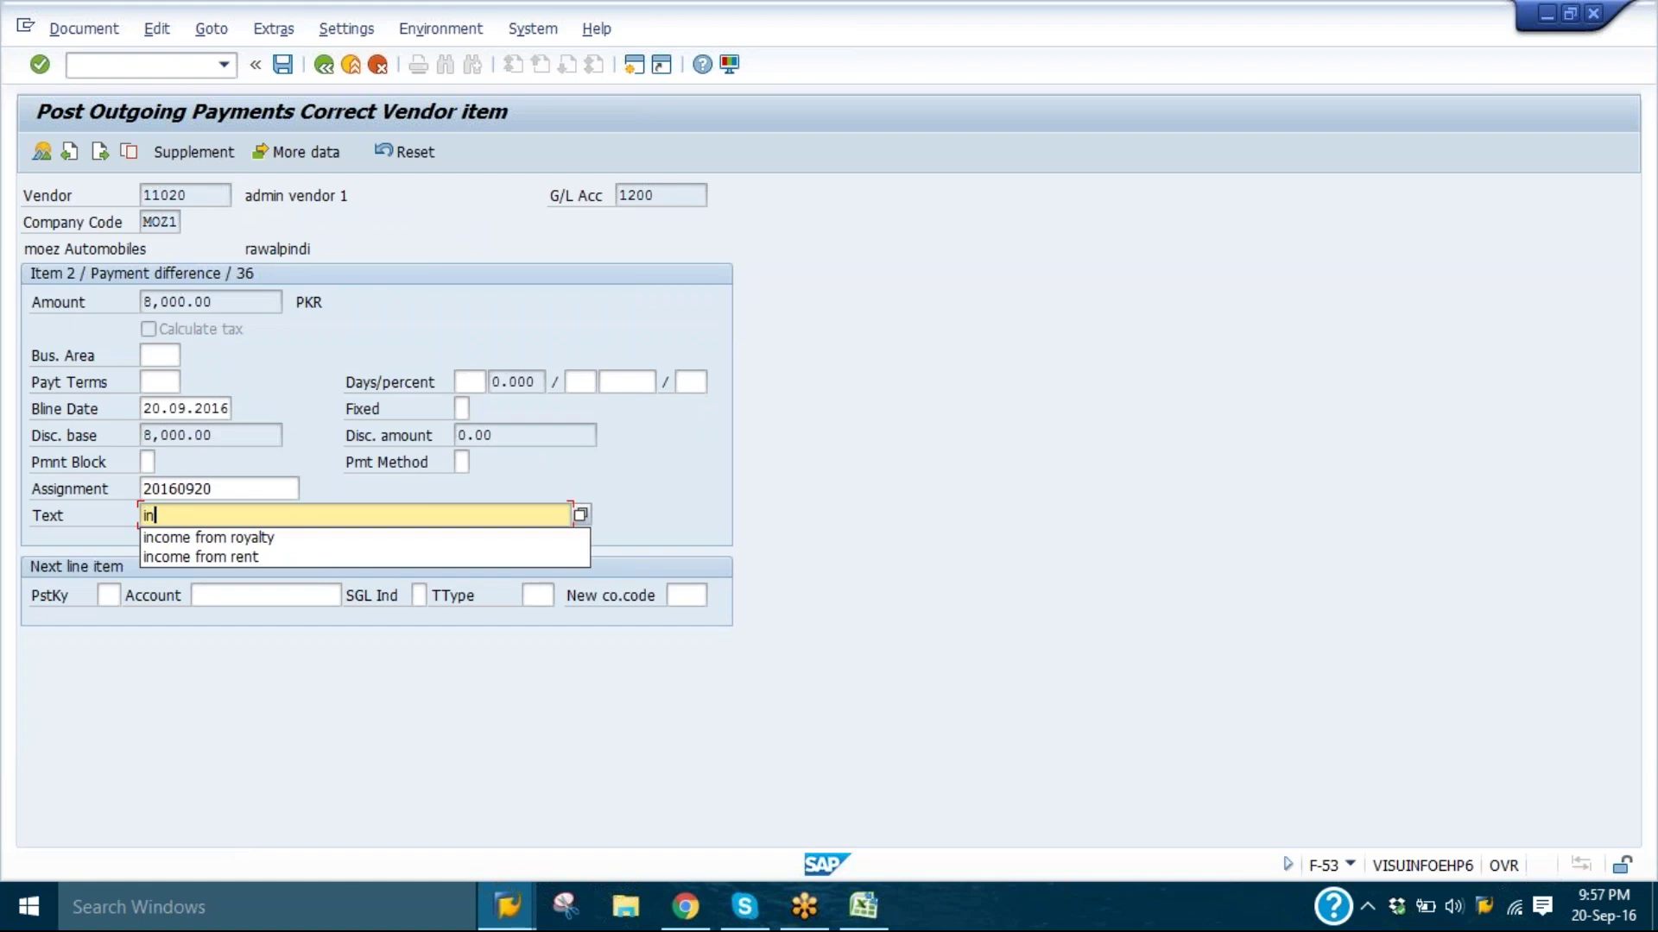
key("BackSpace")
type("1")
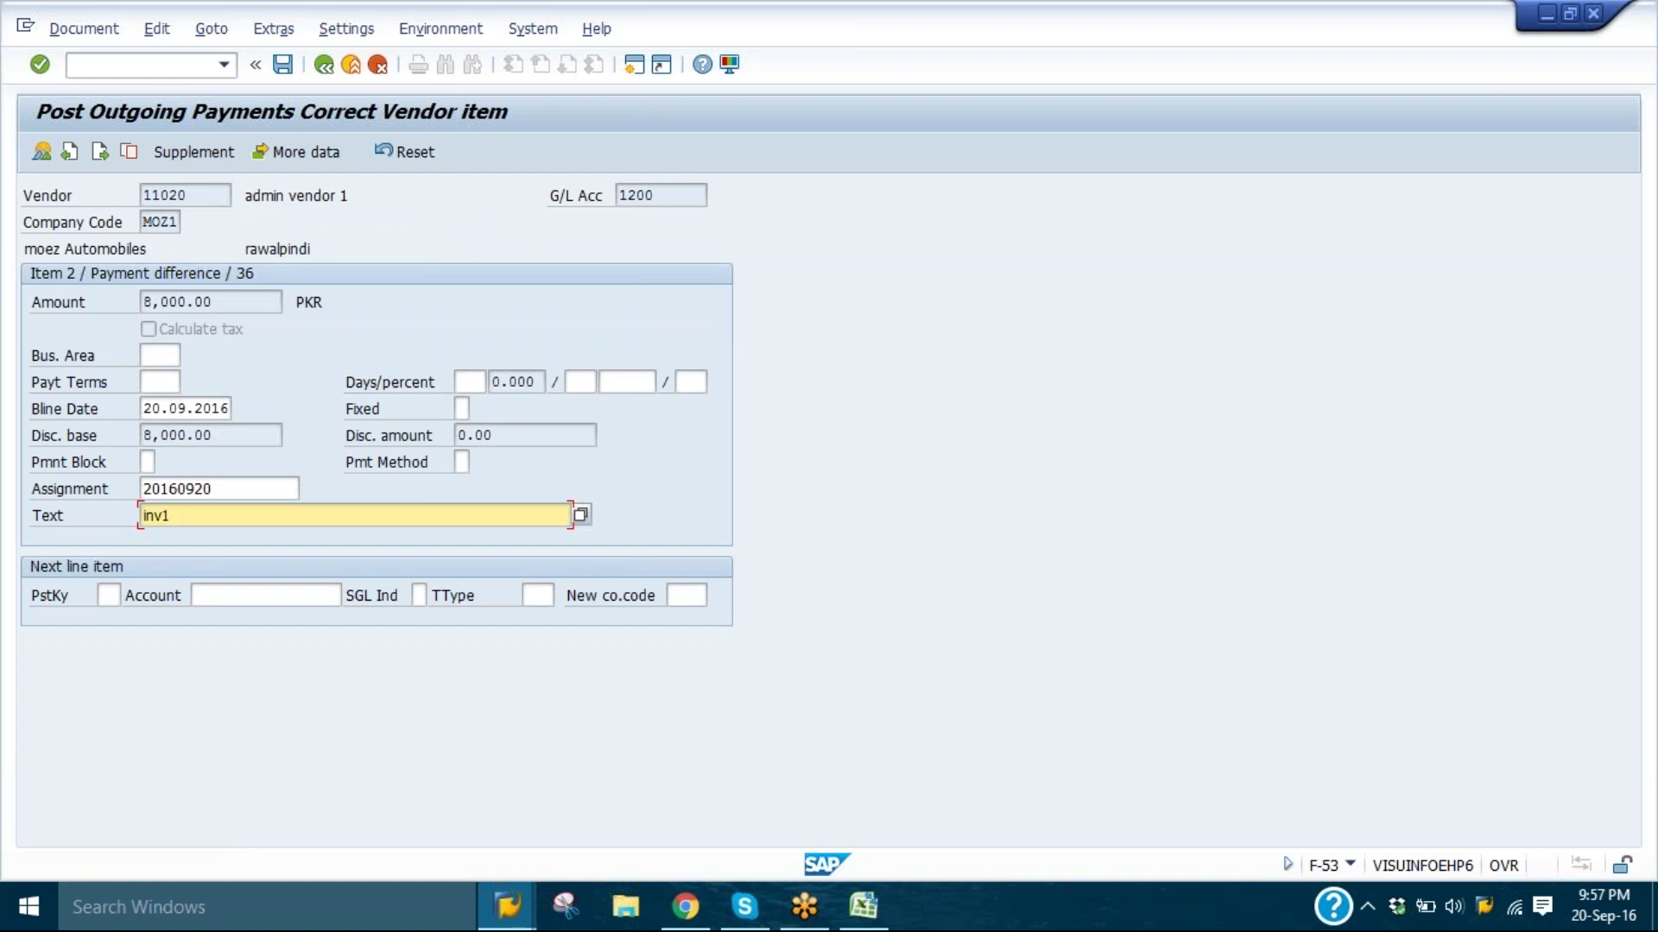
key("Return")
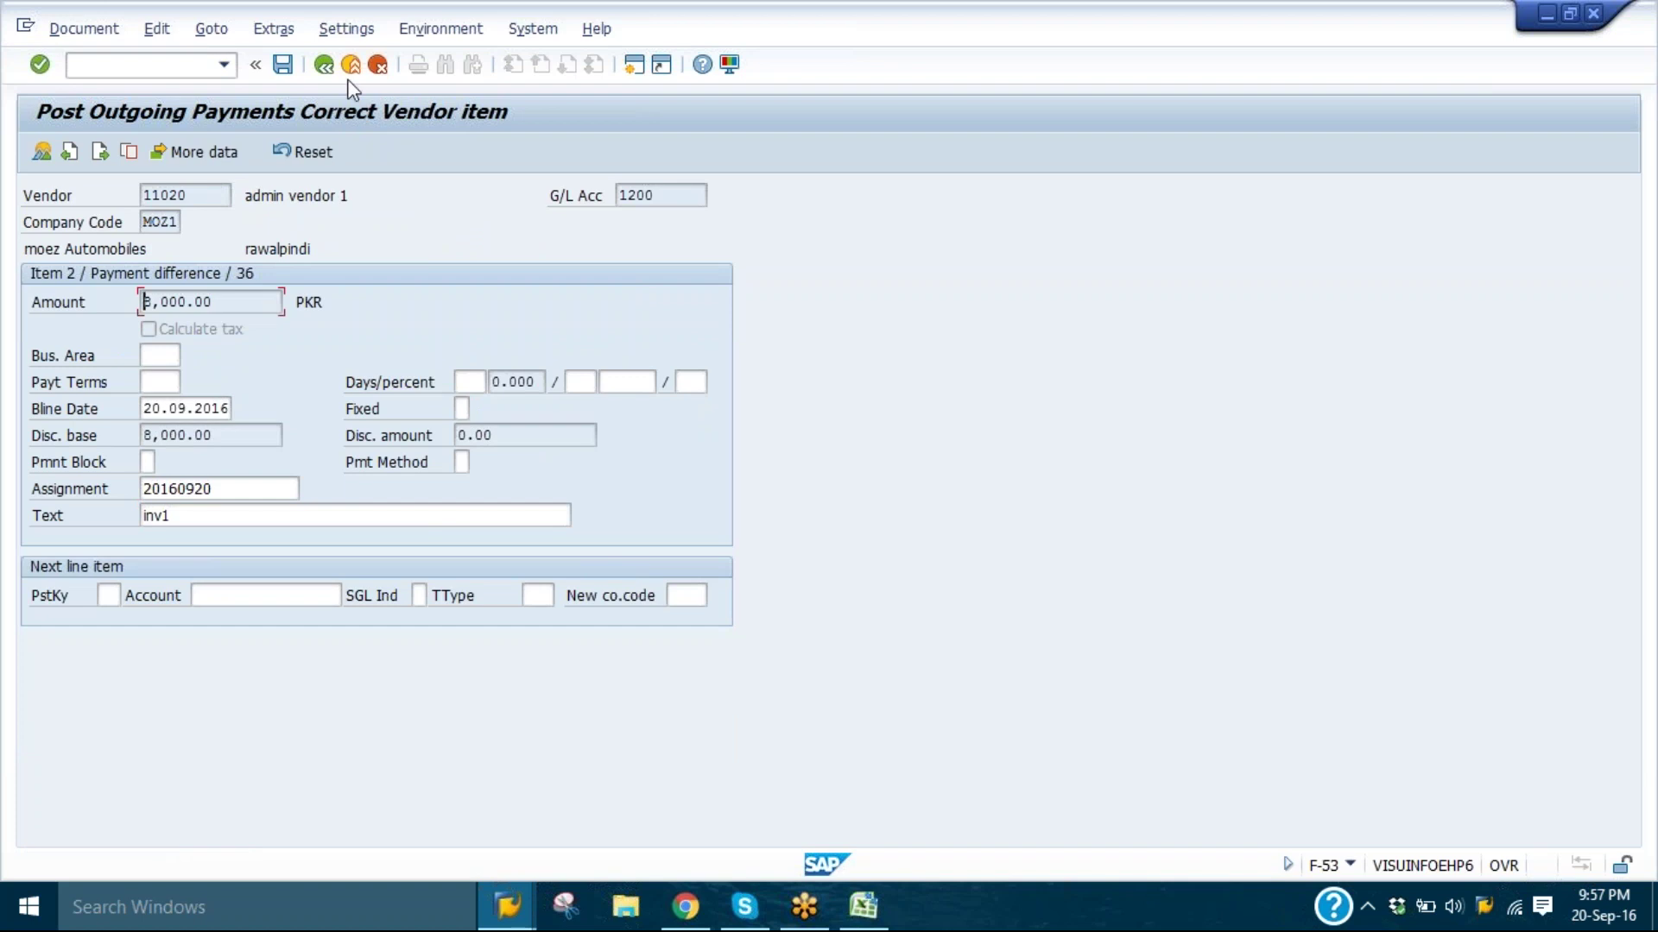
left_click(327, 68)
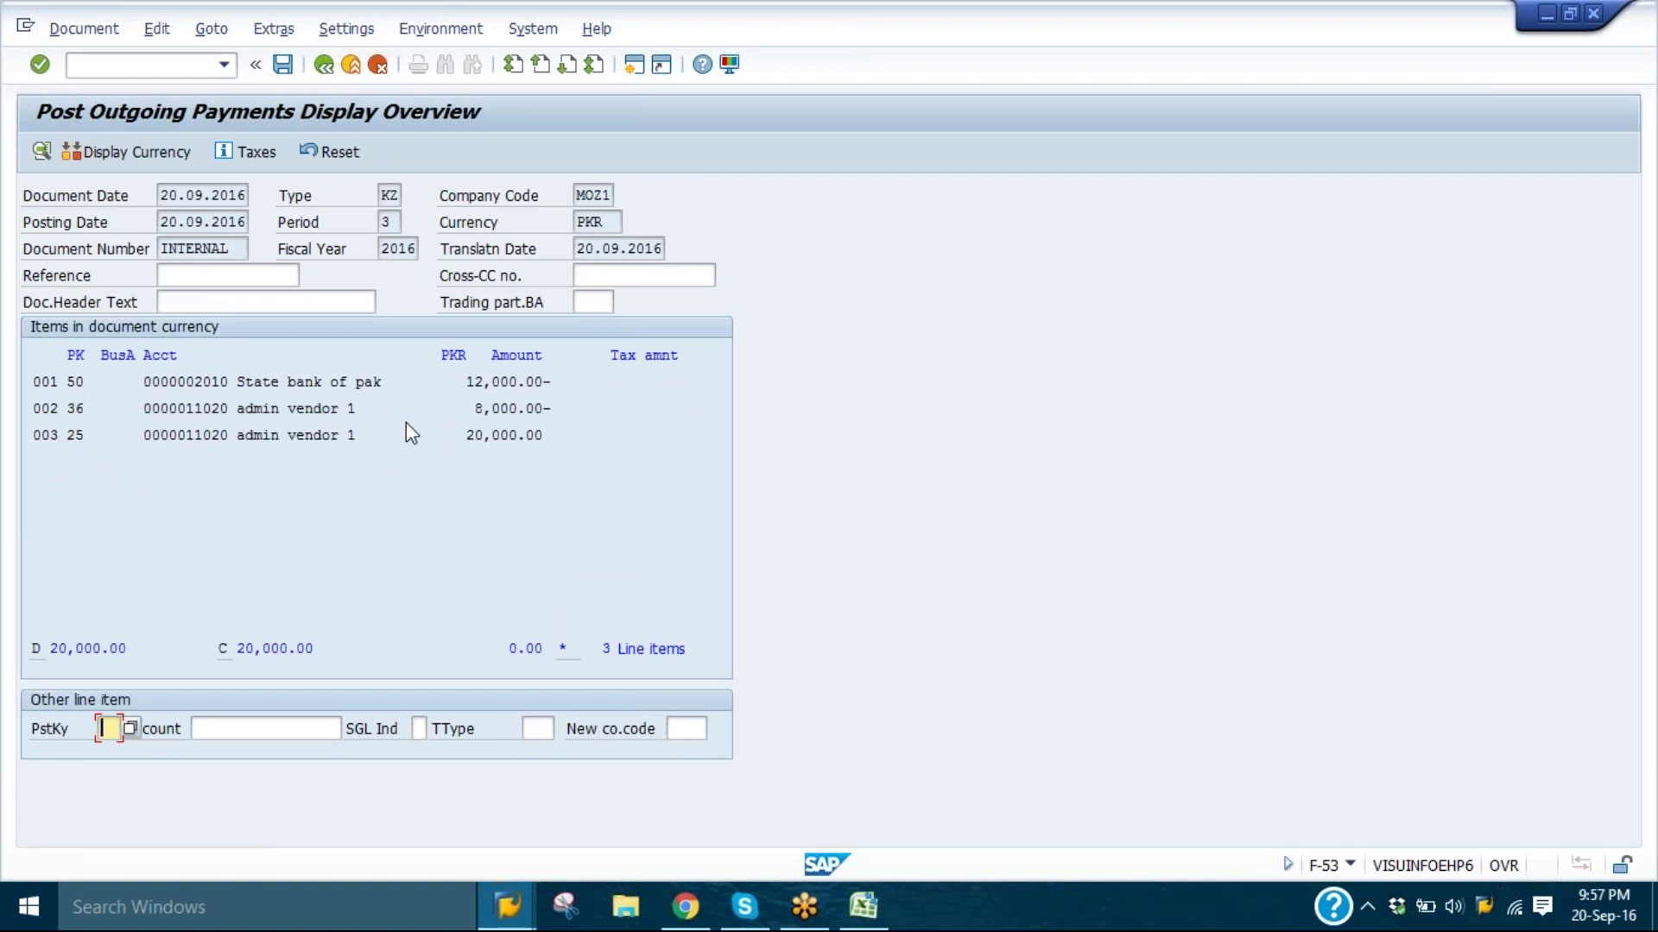
- Check the bank line in the overview and post the 12,000 PKR outgoing payment
left_click(380, 390)
left_click_drag(397, 384, 145, 383)
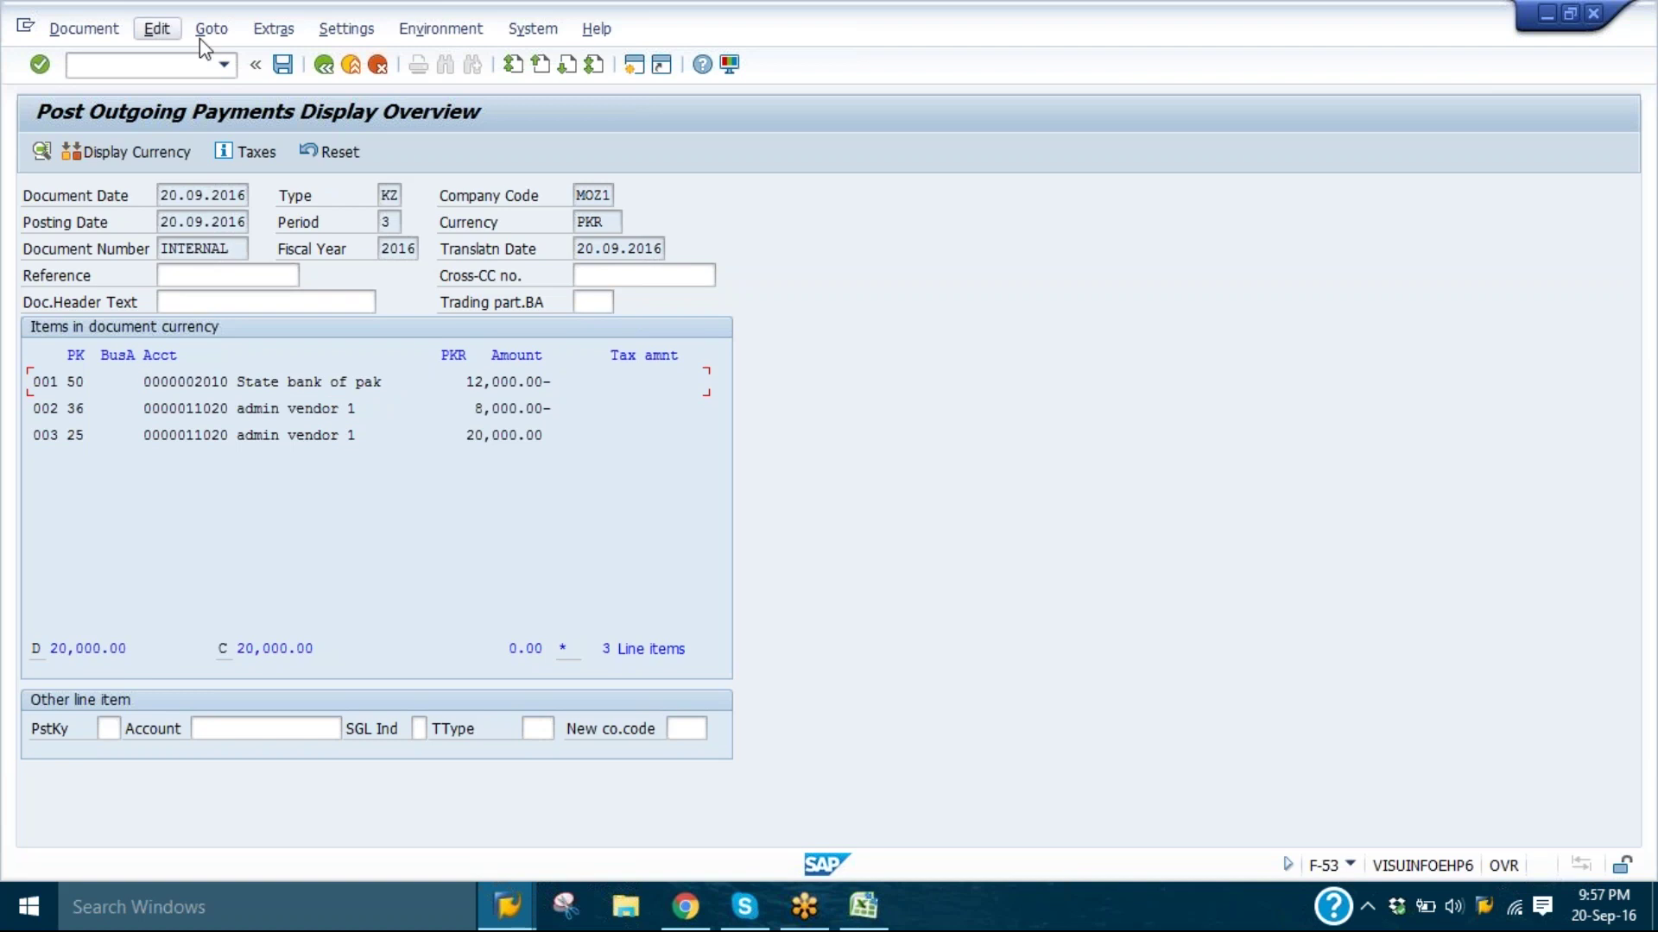
left_click(280, 66)
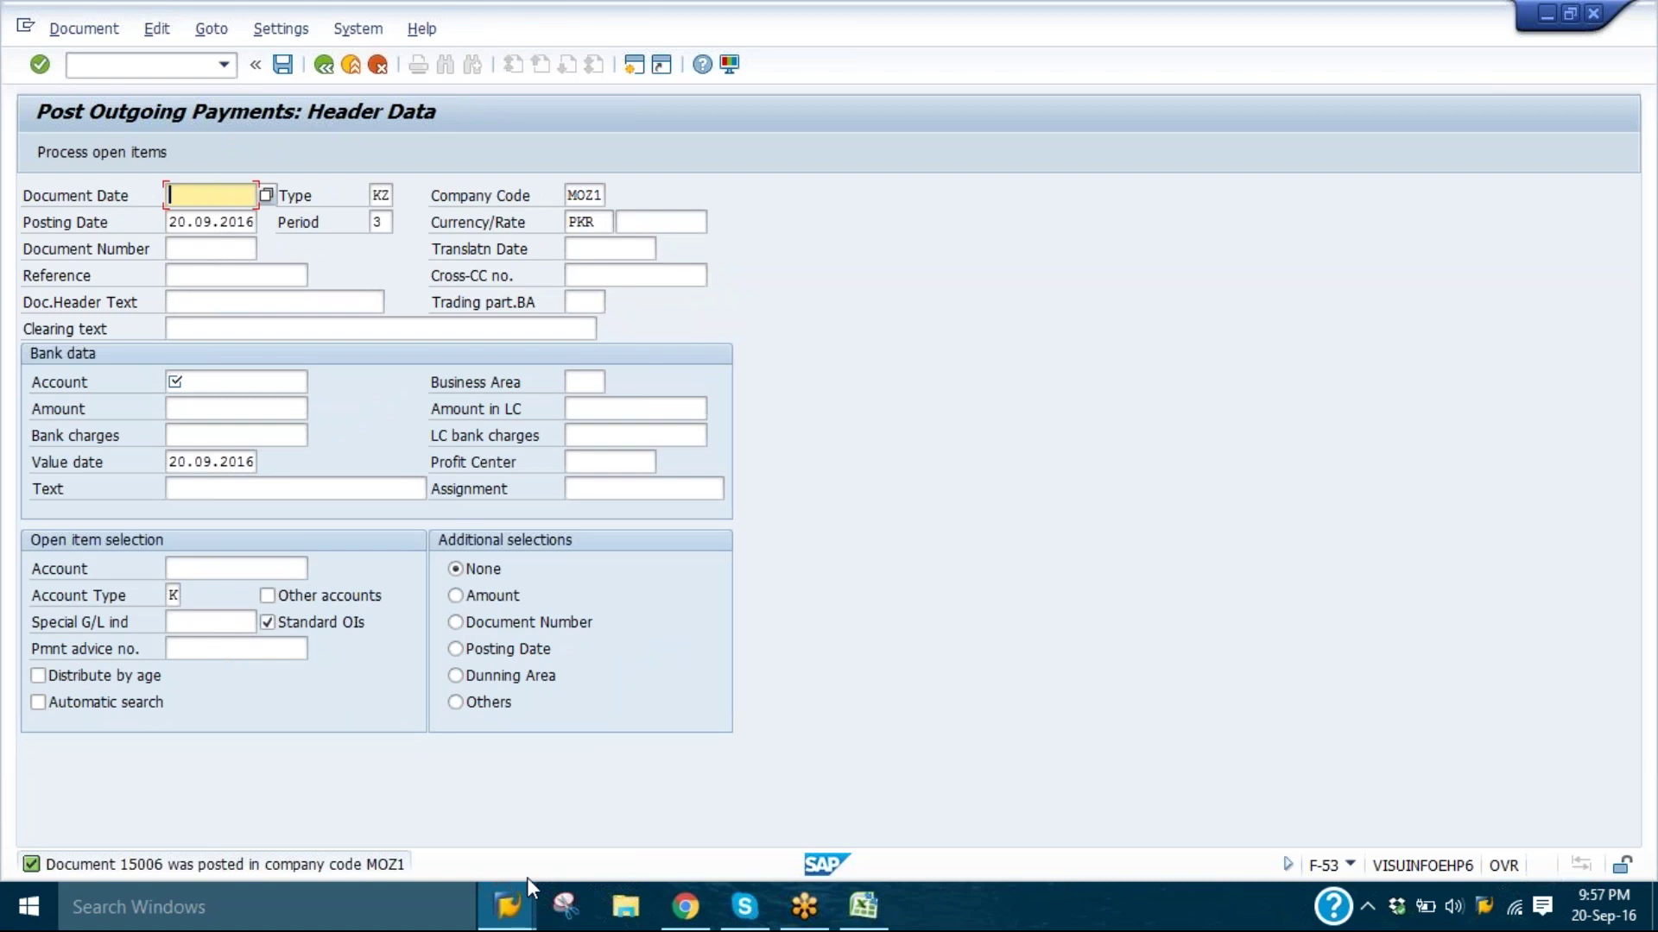
- Switch to the vendor line item display and list all items of admin vendor 1 to examine the cleared and residual entries
left_click(518, 898)
left_click(319, 803)
left_click(95, 81)
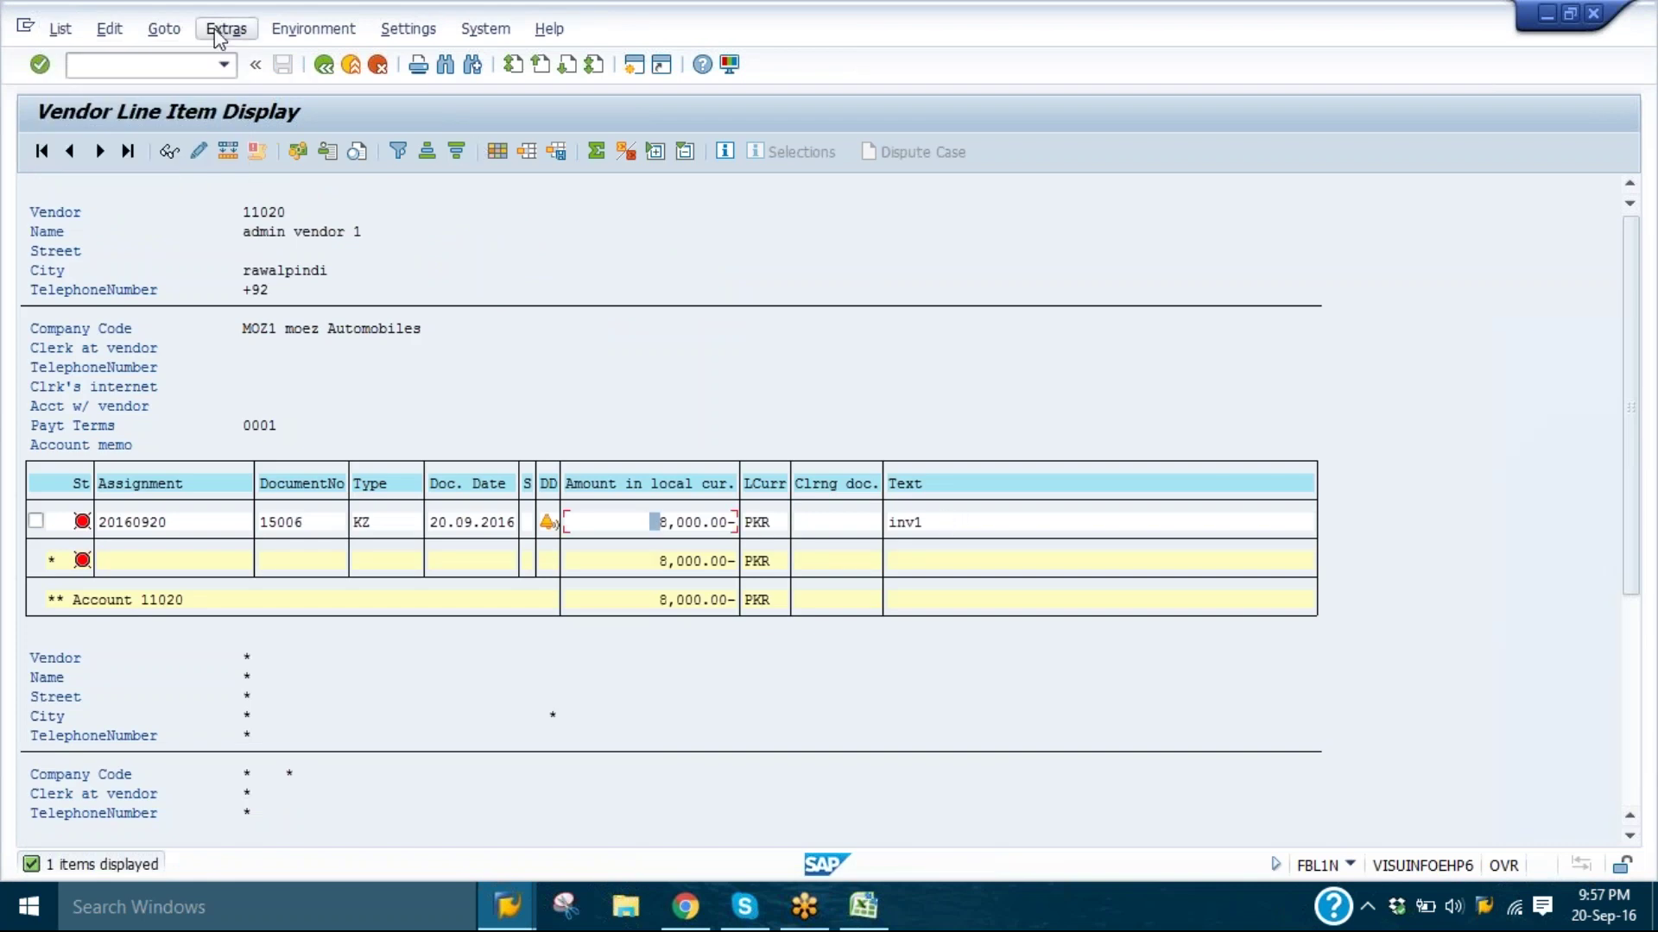
left_click(324, 67)
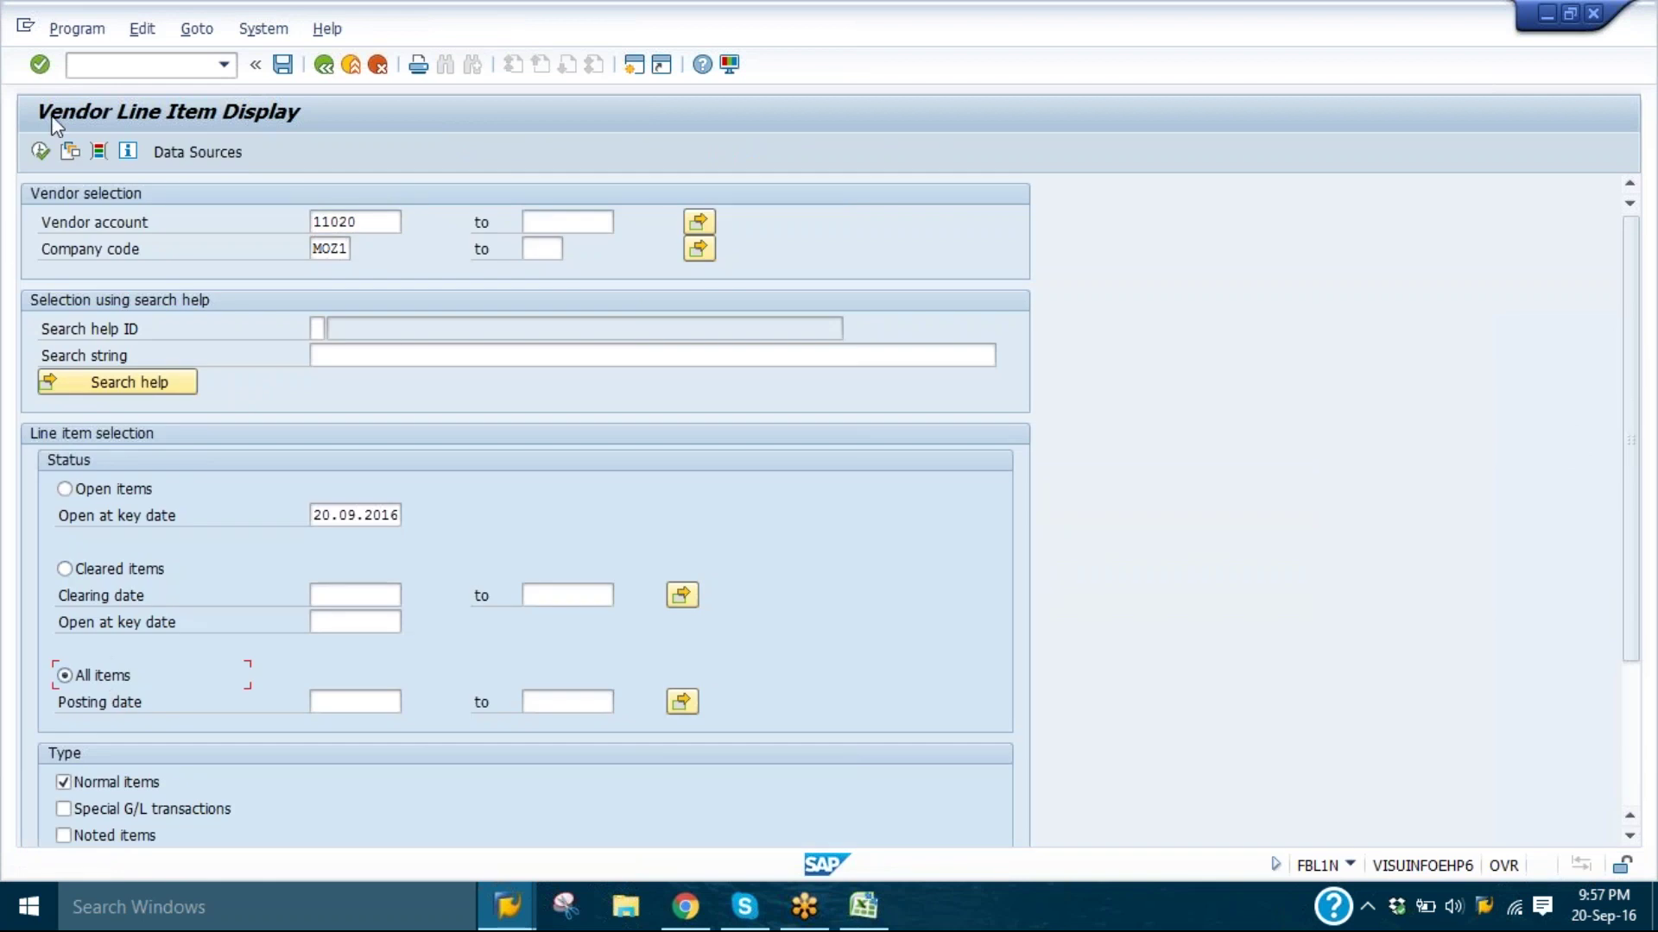
left_click(48, 145)
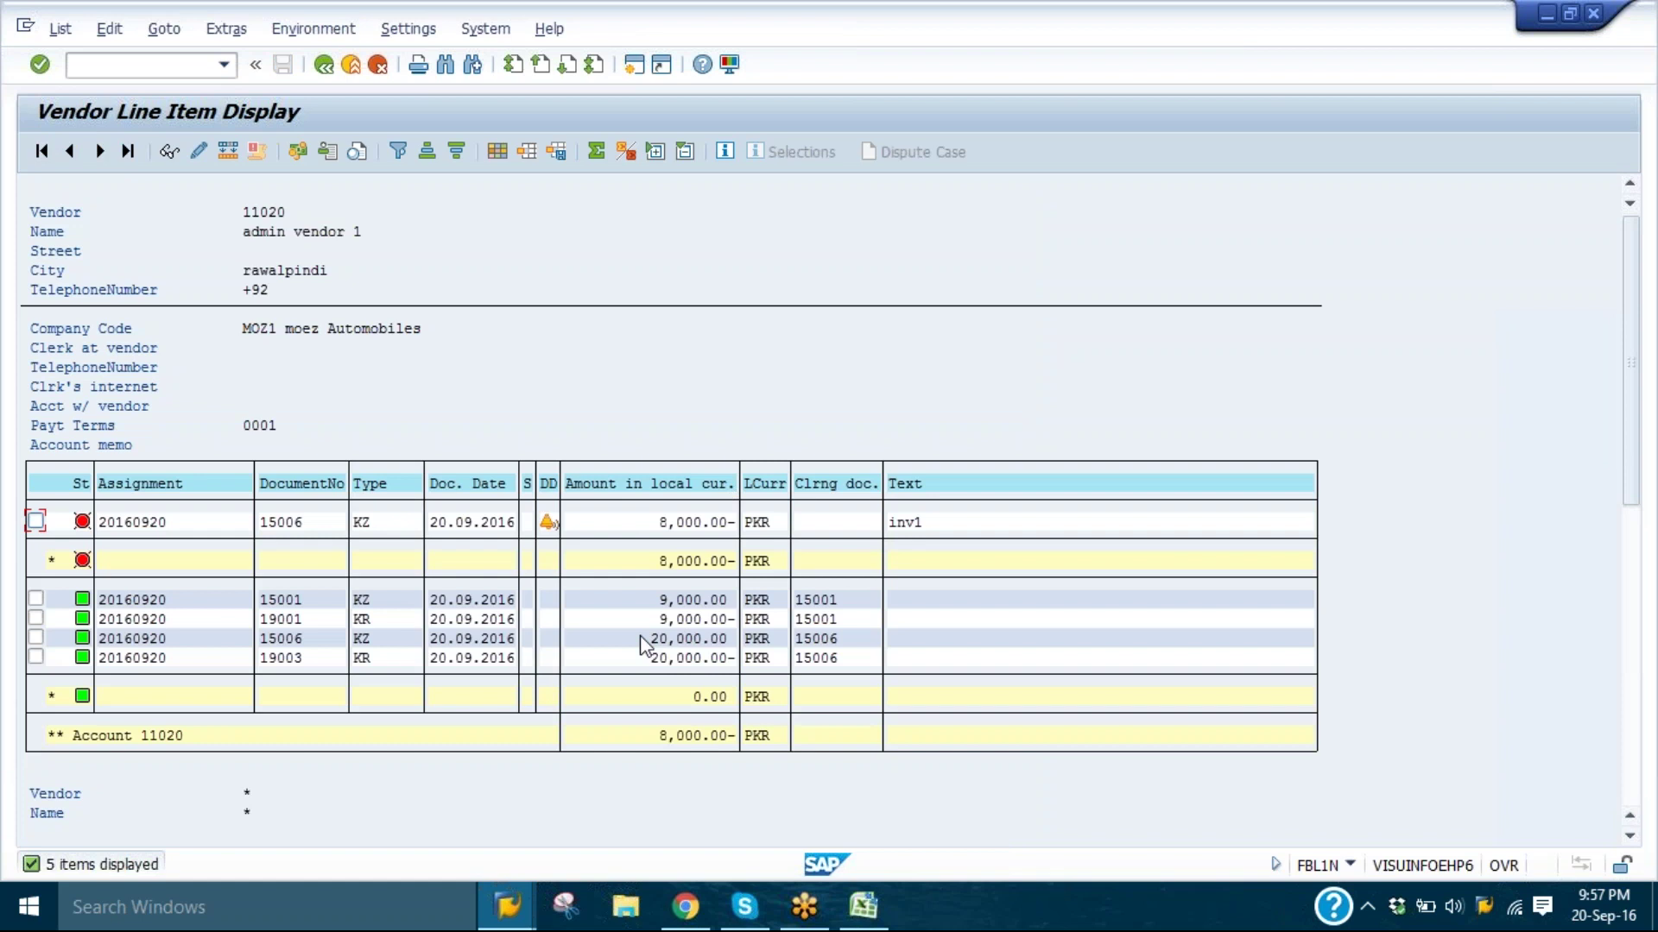
left_click_drag(640, 643, 867, 682)
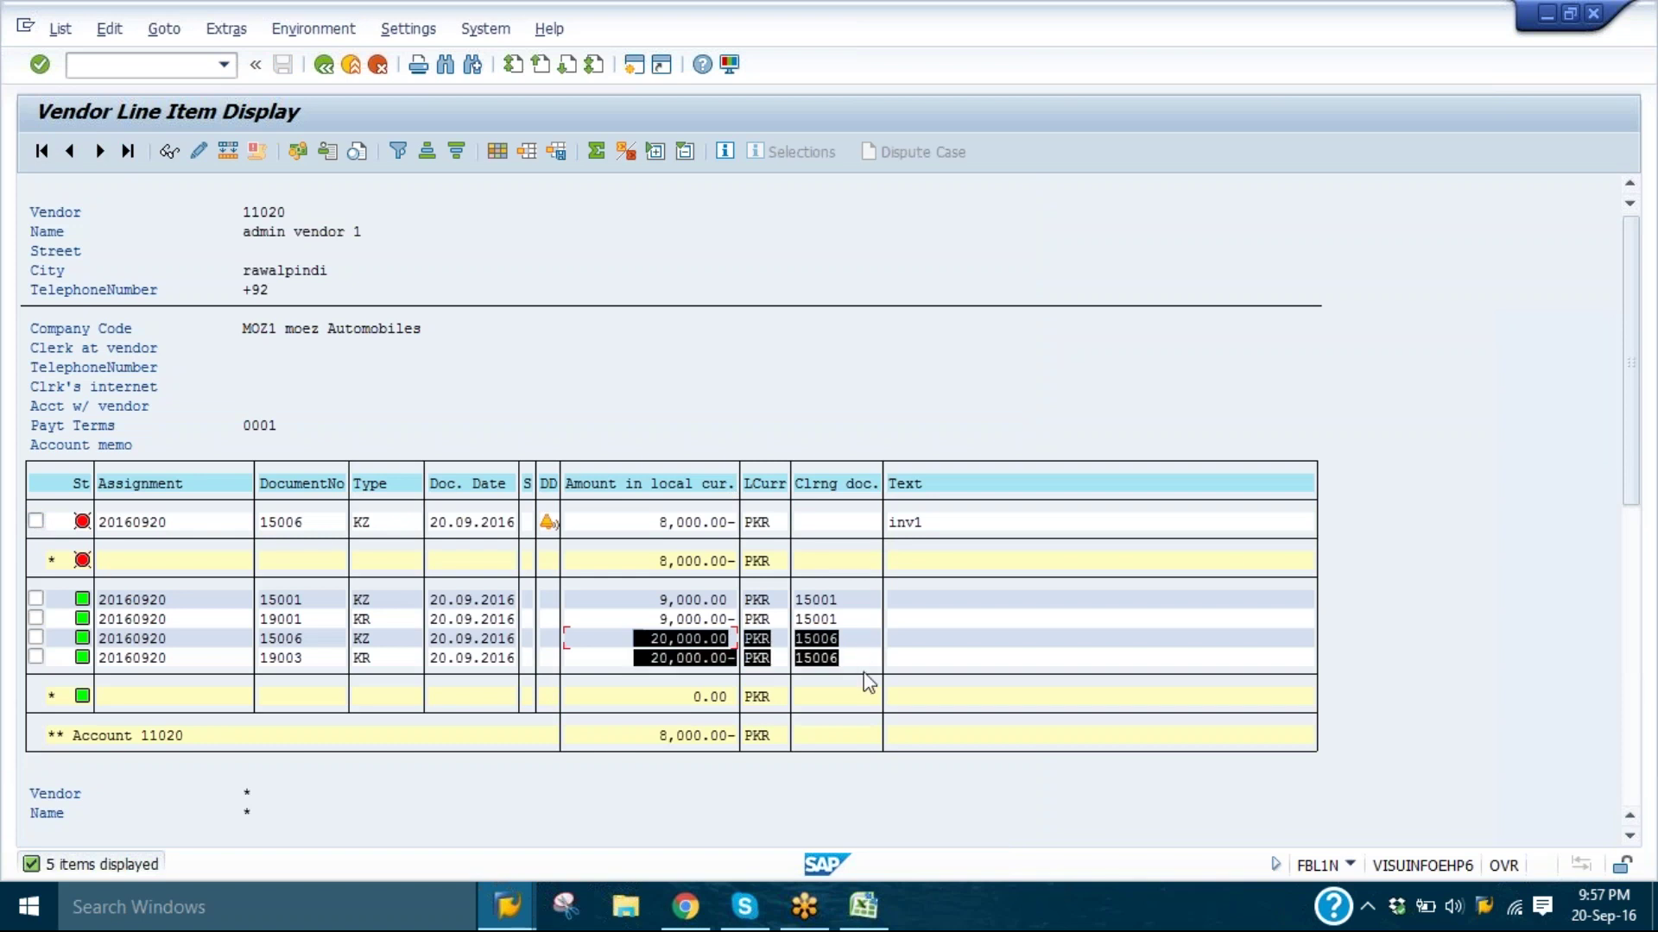
key("ctrl+c")
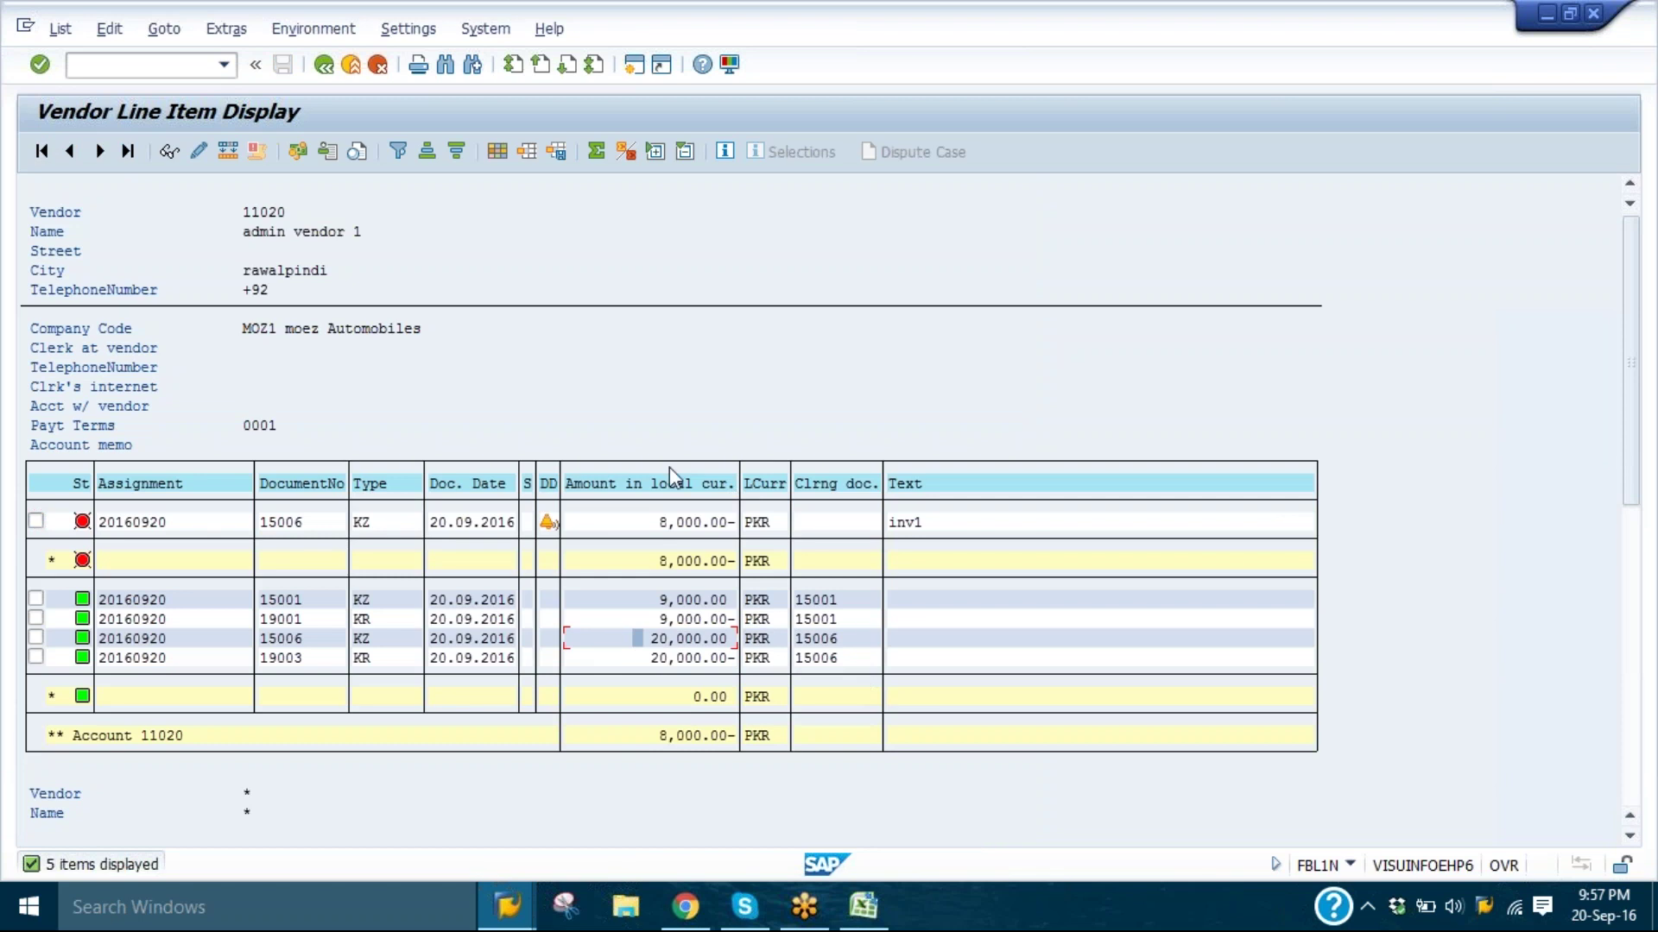
left_click(640, 524)
- In the F-53 session, start a new outgoing payment dated 20.09.2016 from the State bank of pak account
mouse_move(503, 920)
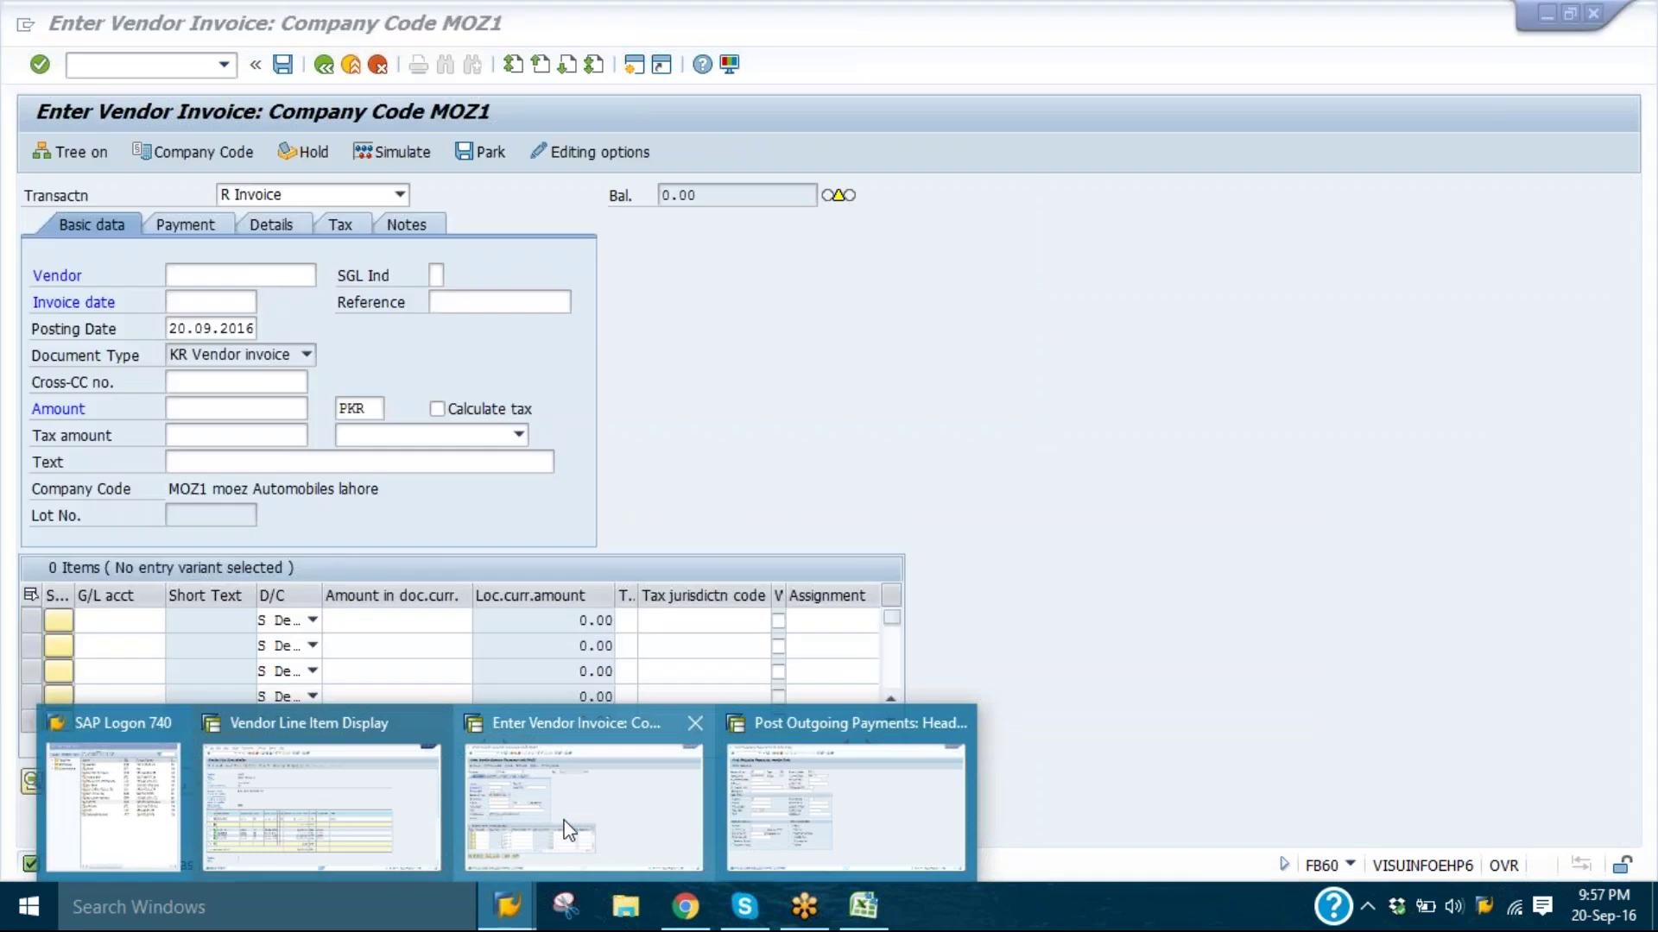
left_click(846, 807)
left_click(201, 218)
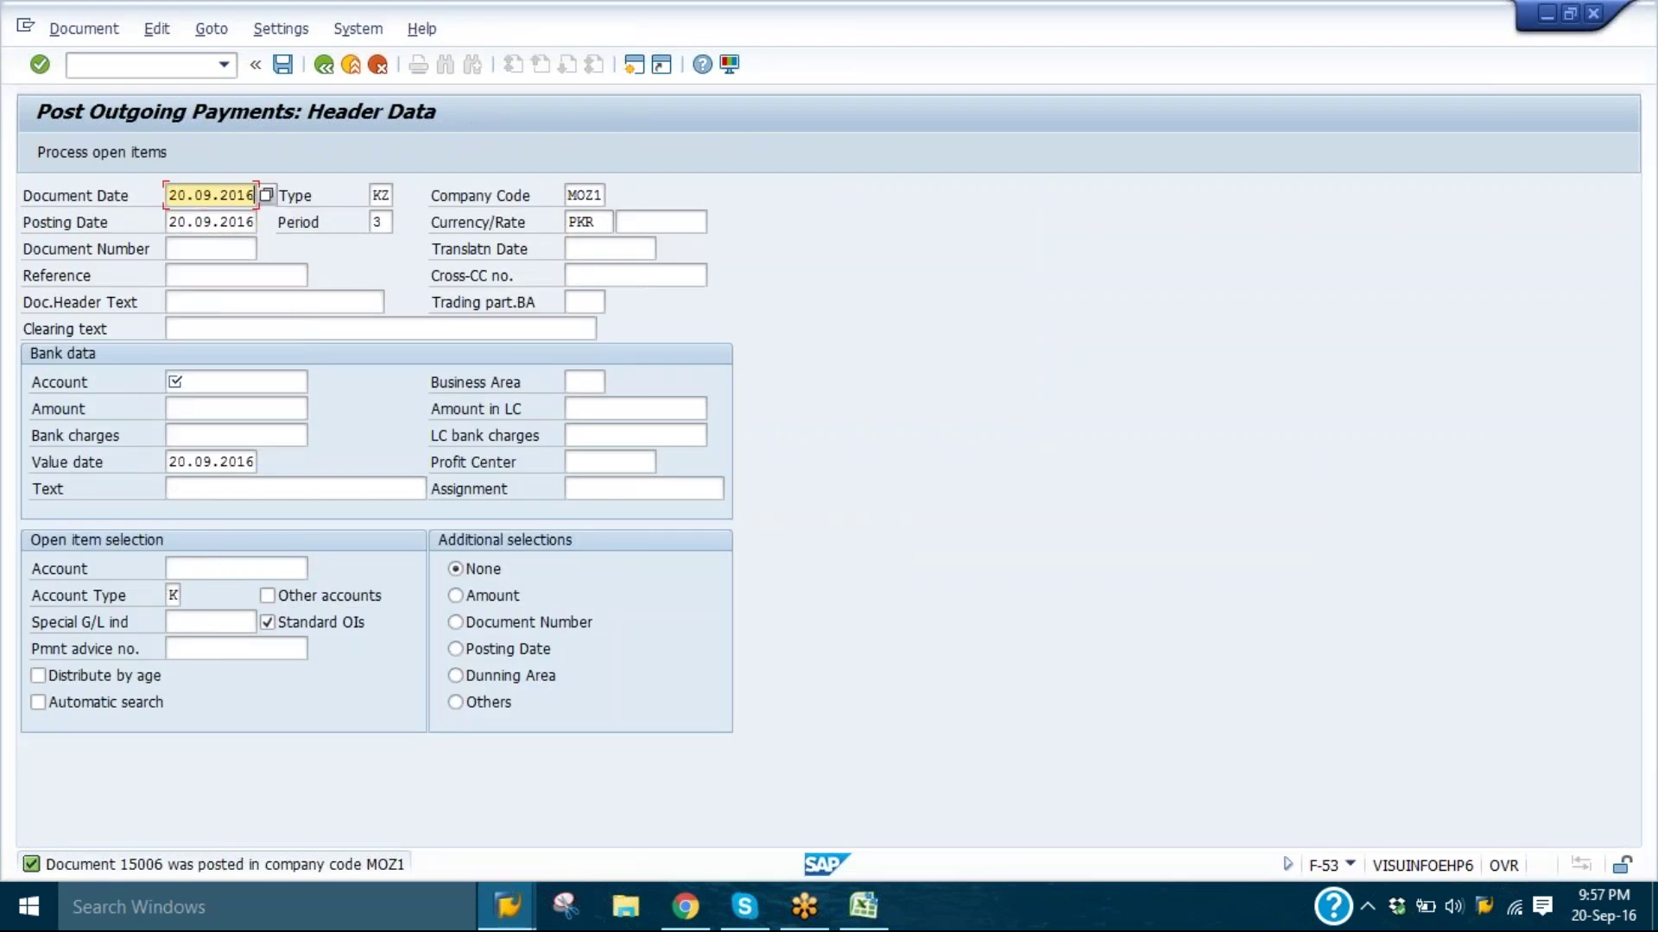
left_click(185, 381)
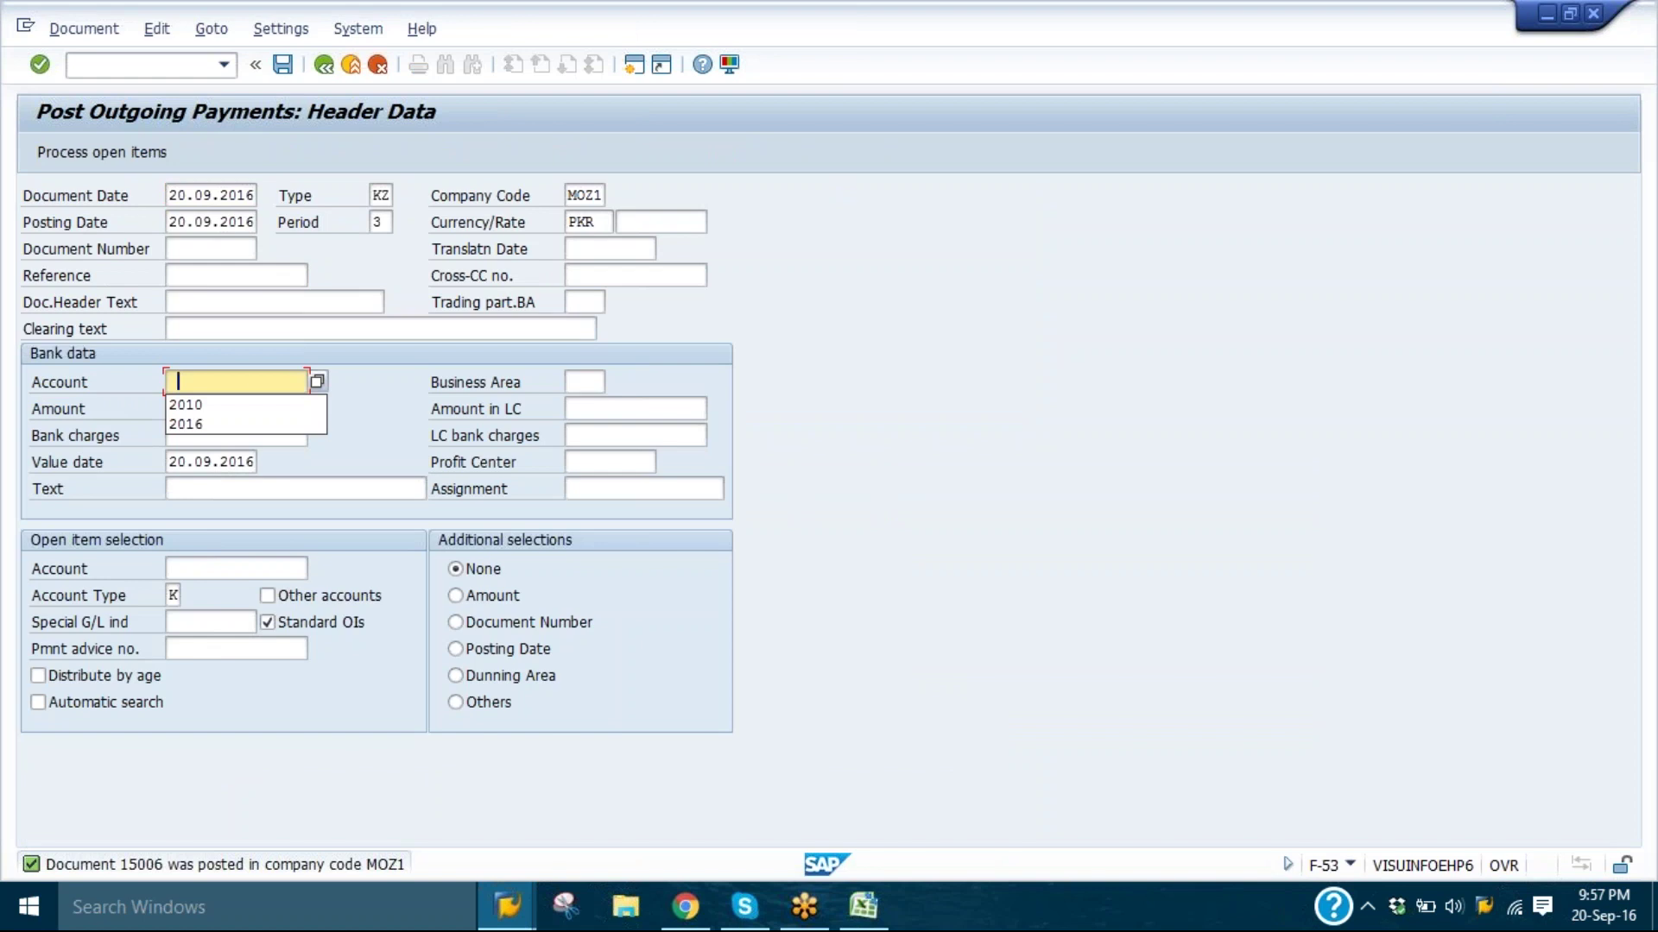
left_click(233, 404)
left_click(231, 406)
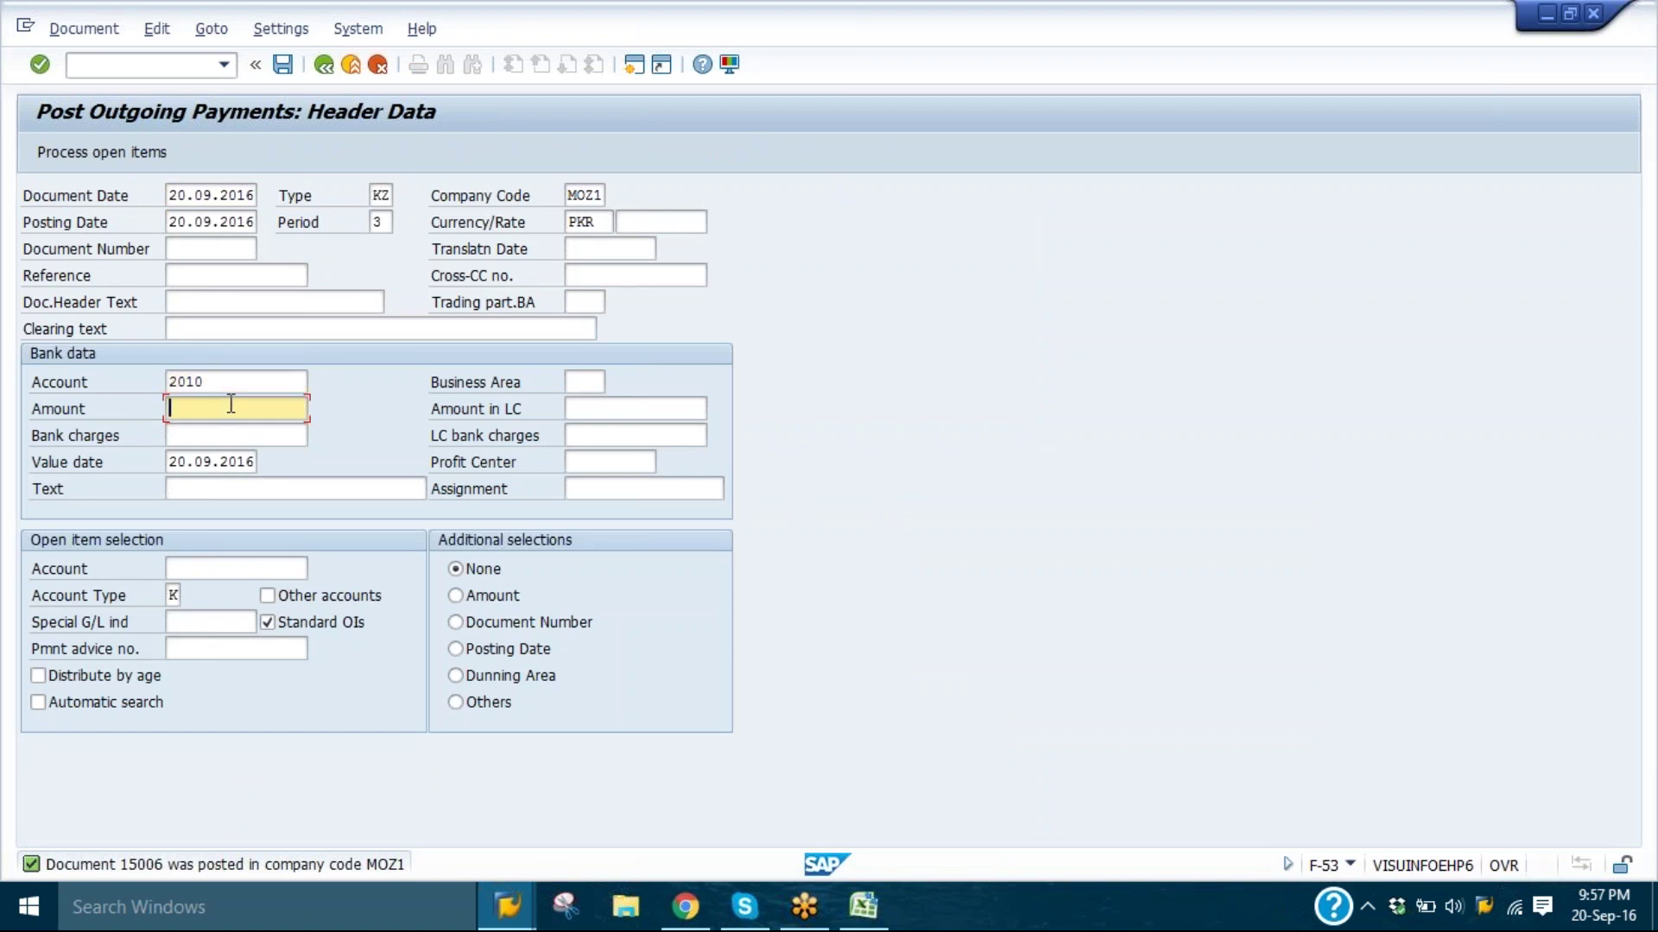
- Set the bank amount to 8000 and choose admin vendor 1 as the open item selection account
left_click(230, 405)
left_click(225, 406)
type("8000")
left_click(221, 568)
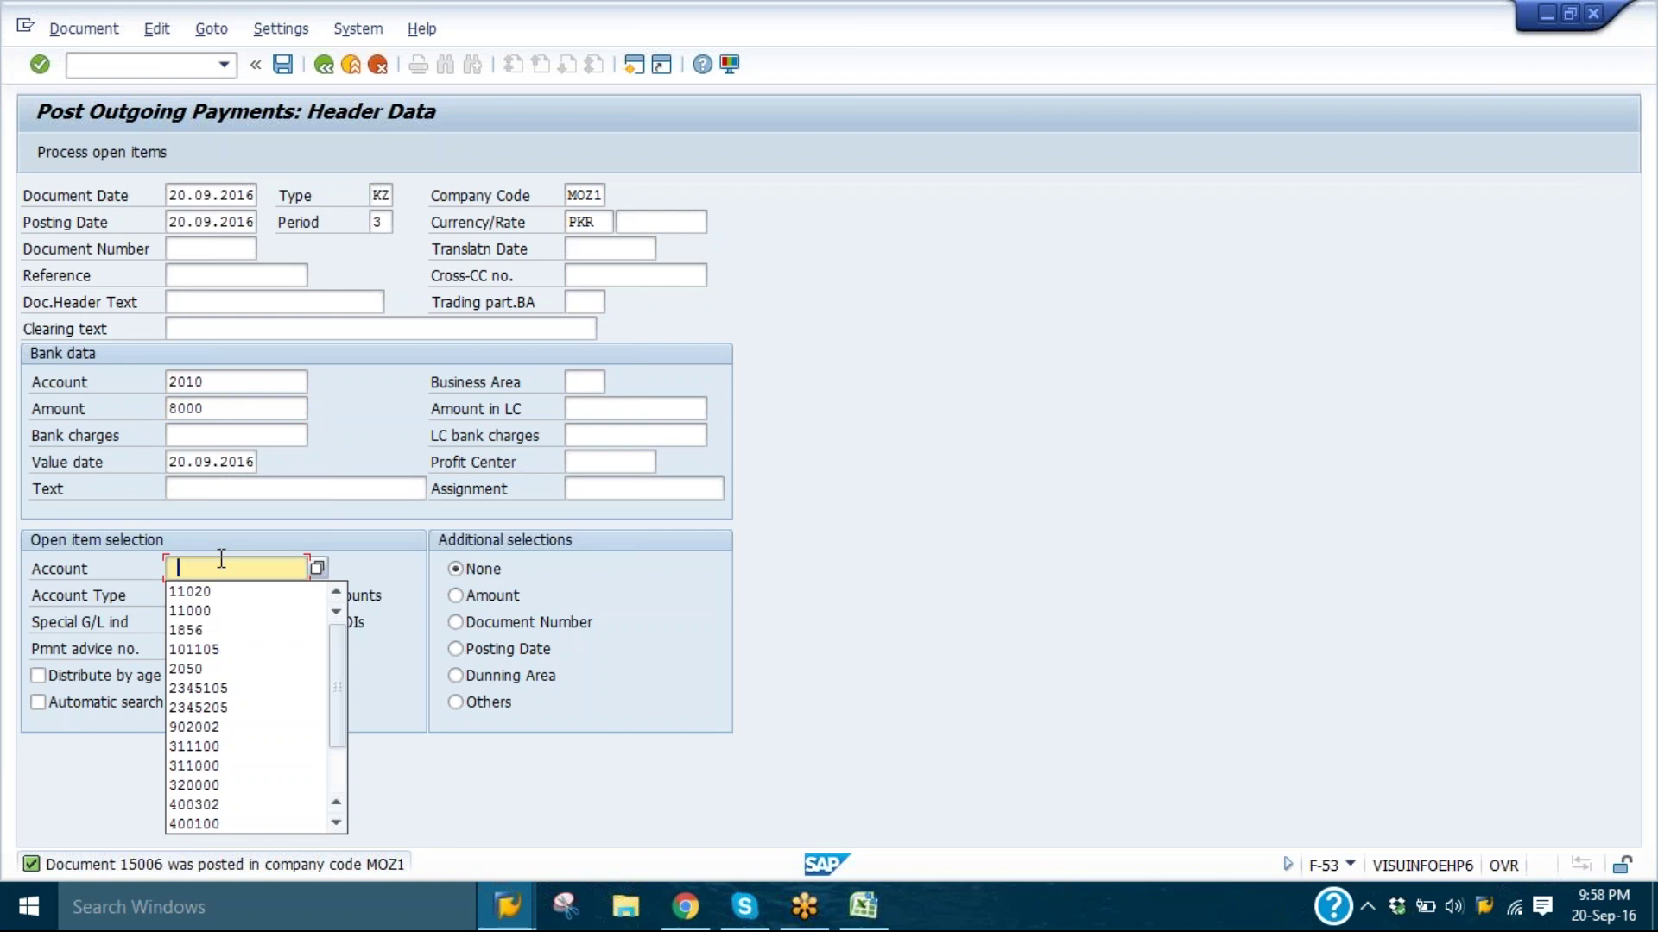
left_click(216, 592)
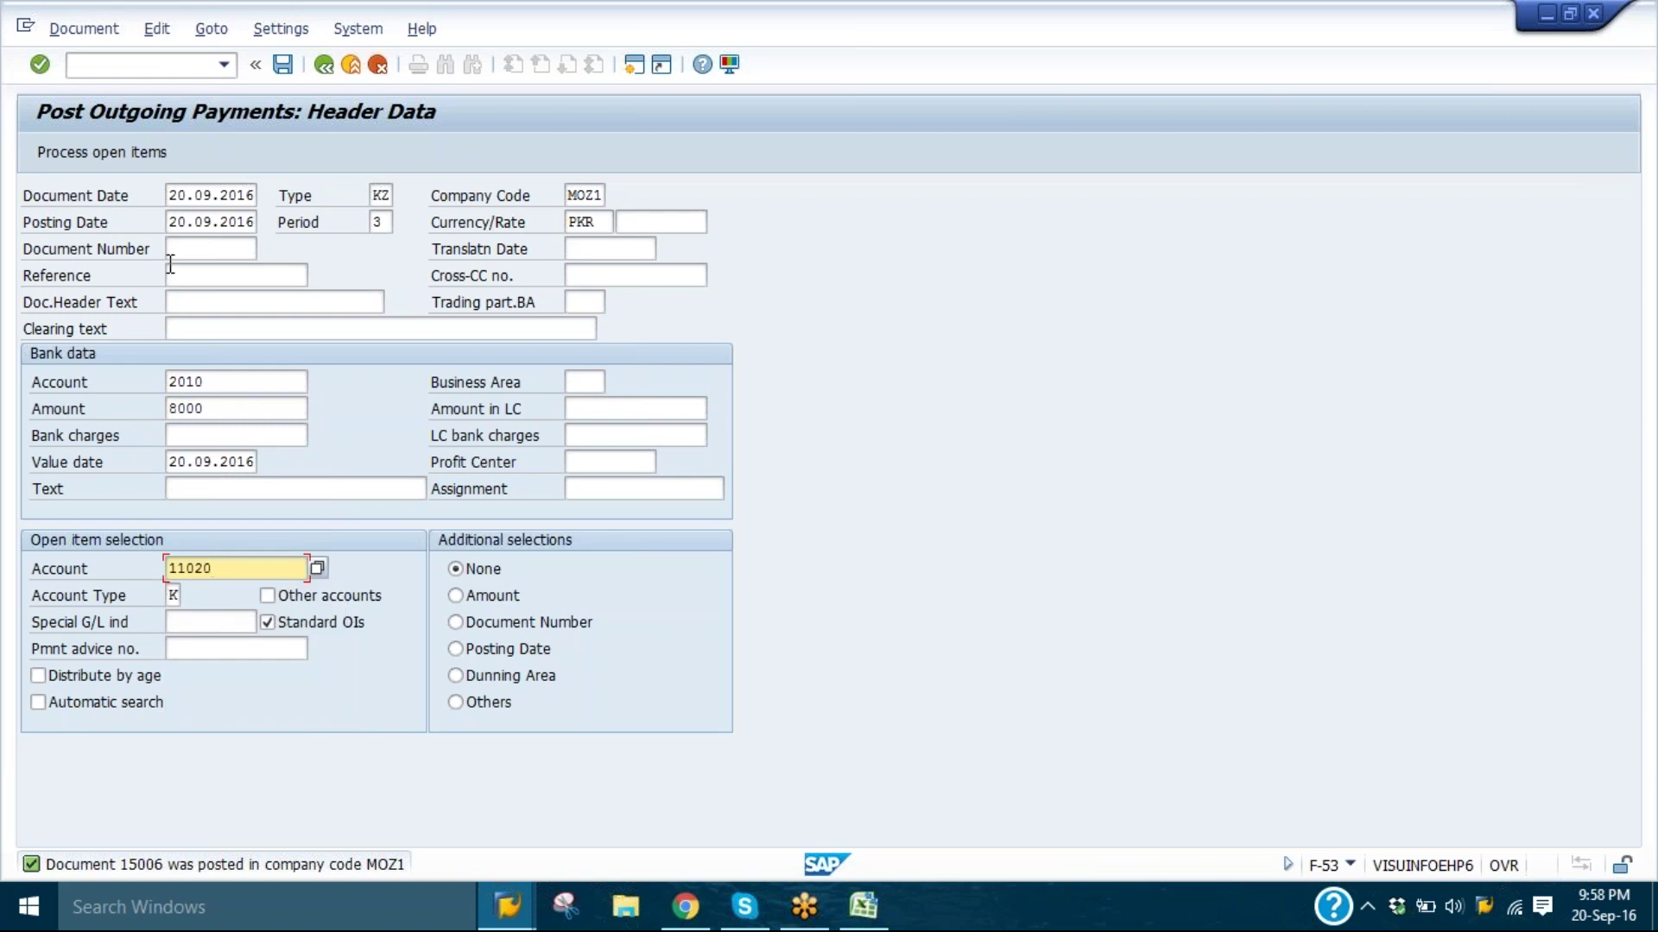
- Process admin vendor 1's open items and post the 8000 PKR payment without entering a residual amount
left_click(56, 153)
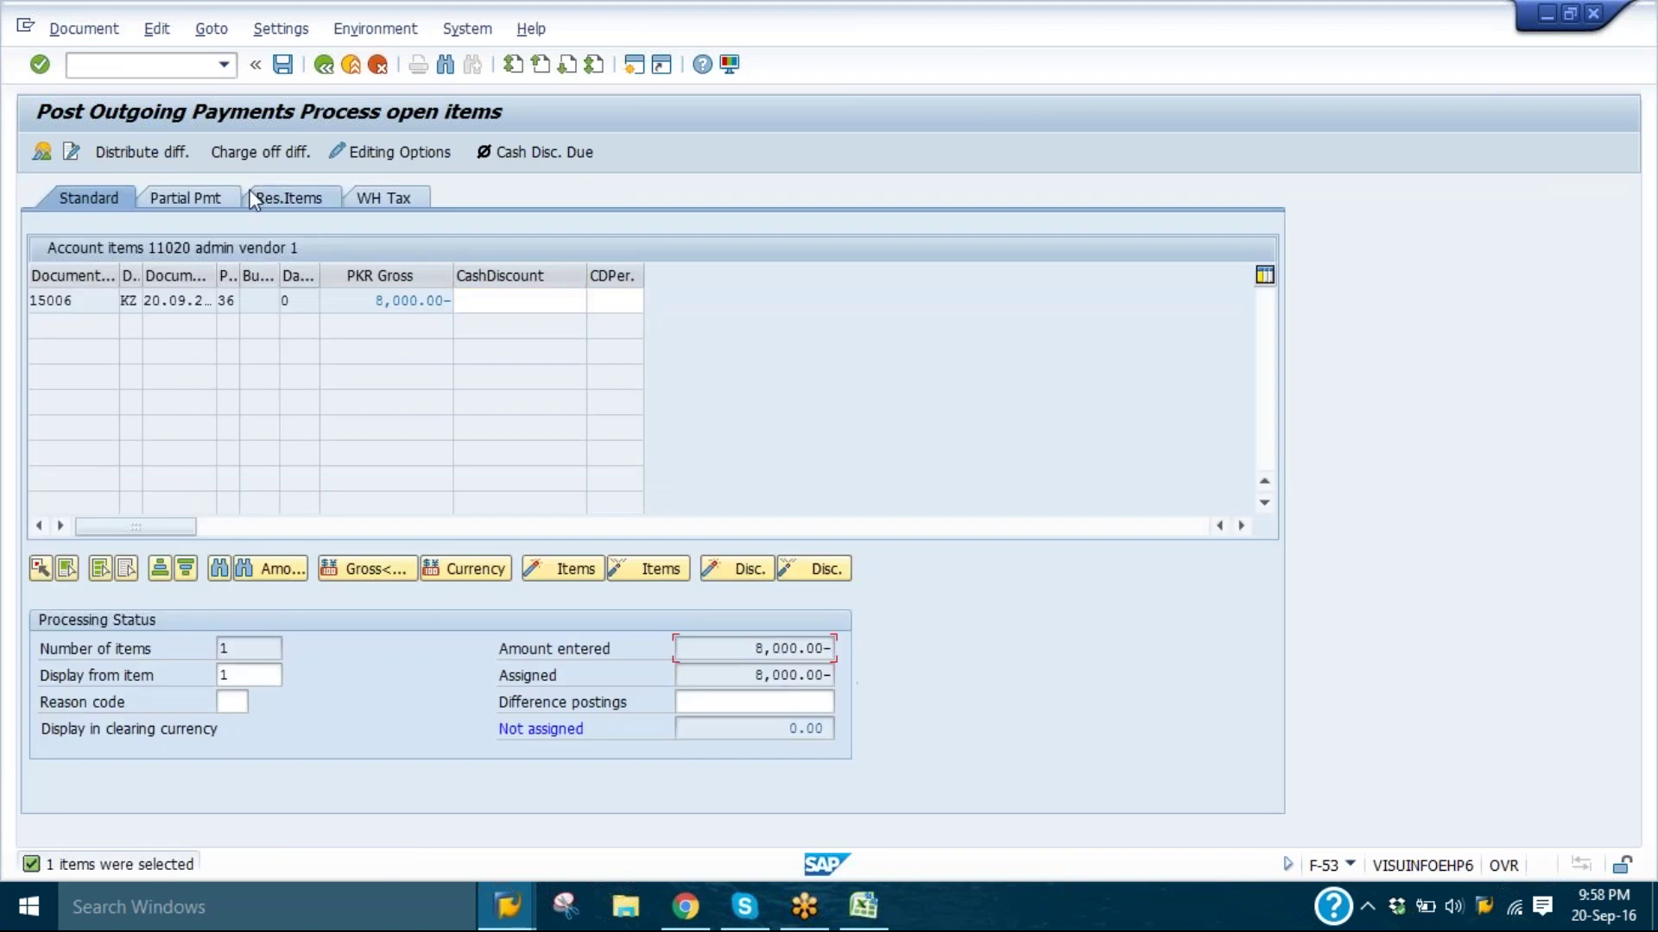
left_click(301, 199)
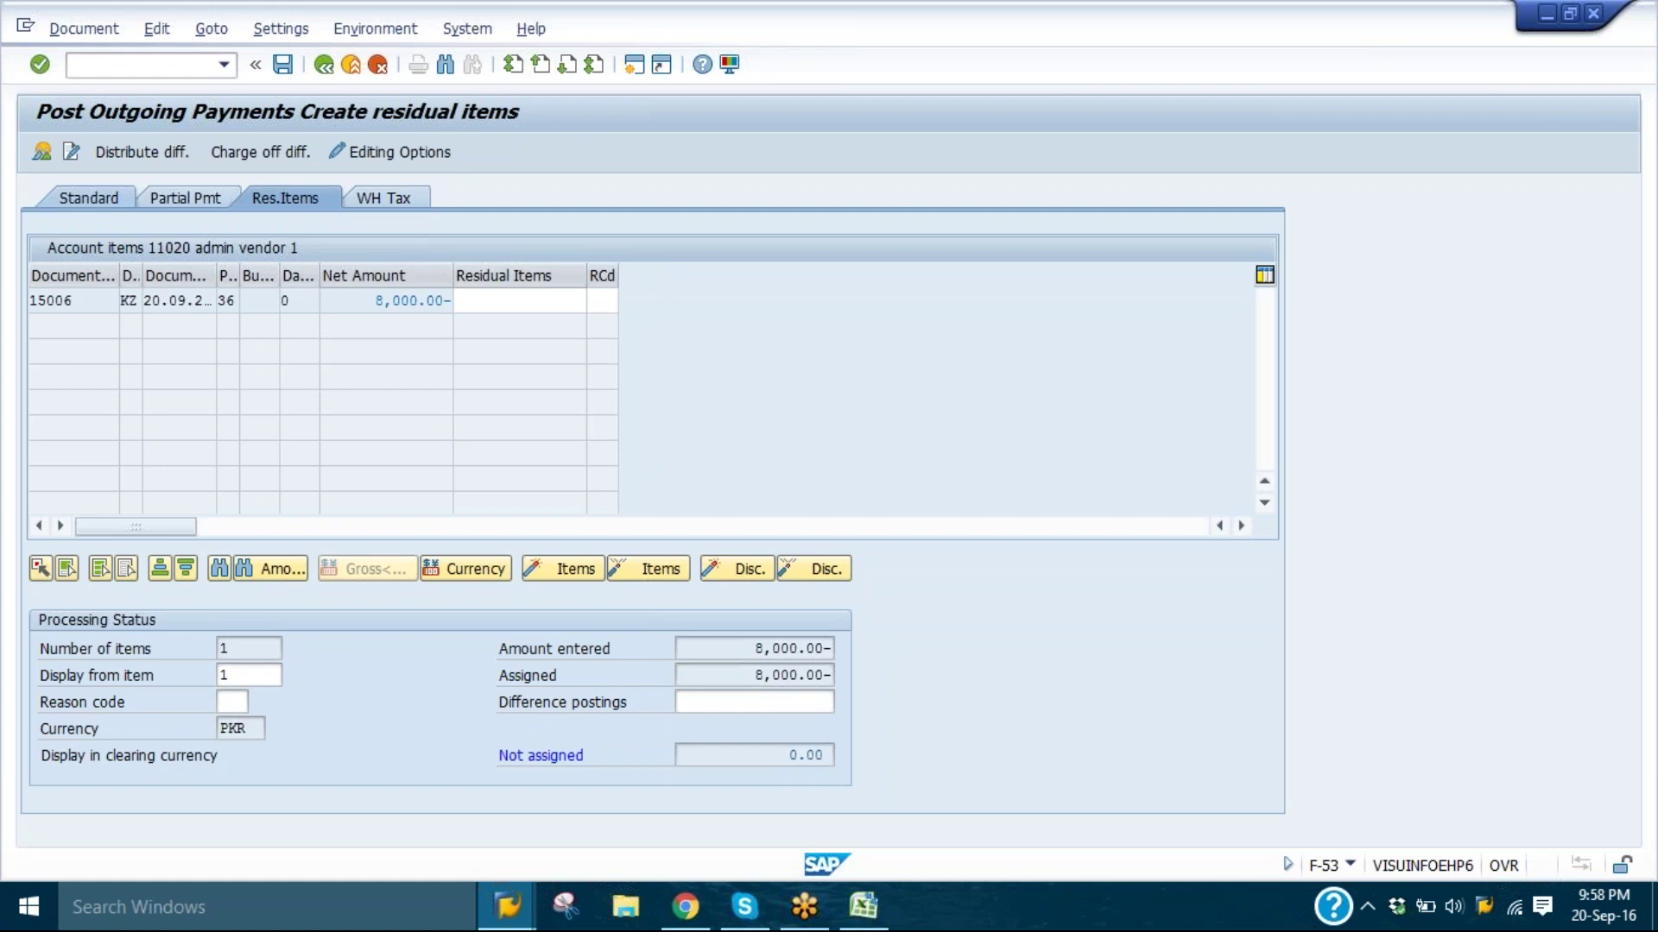
left_click(282, 66)
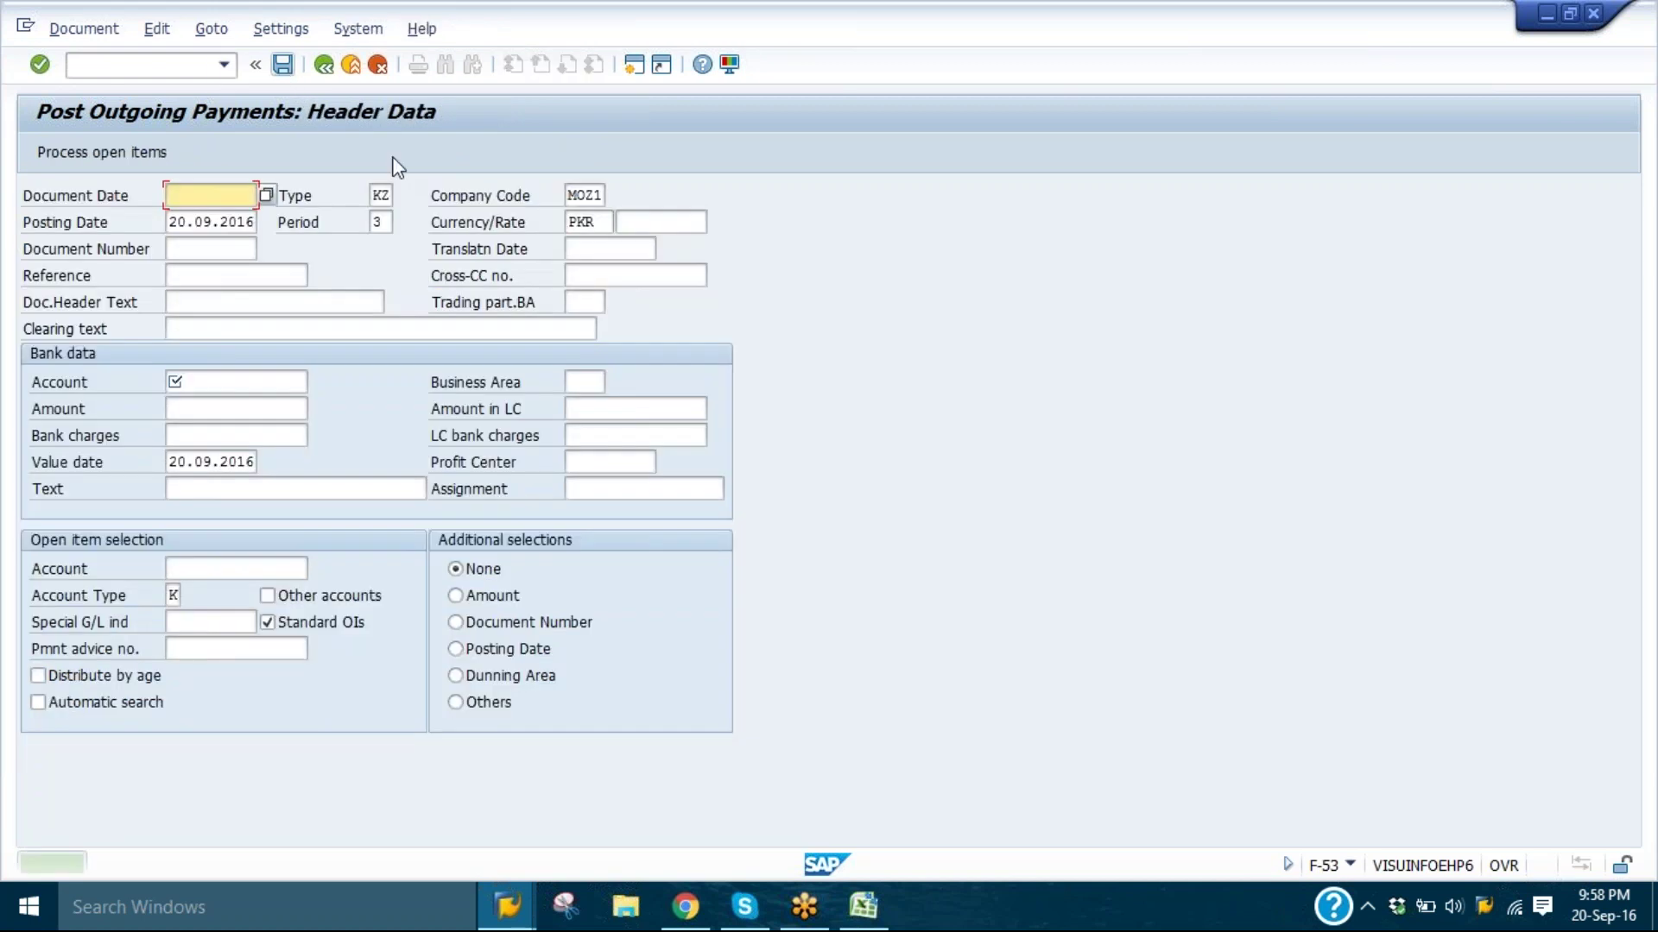
- Switch back to the vendor line item display, refresh admin vendor 1's list, and examine the amounts and clearing documents
left_click(518, 908)
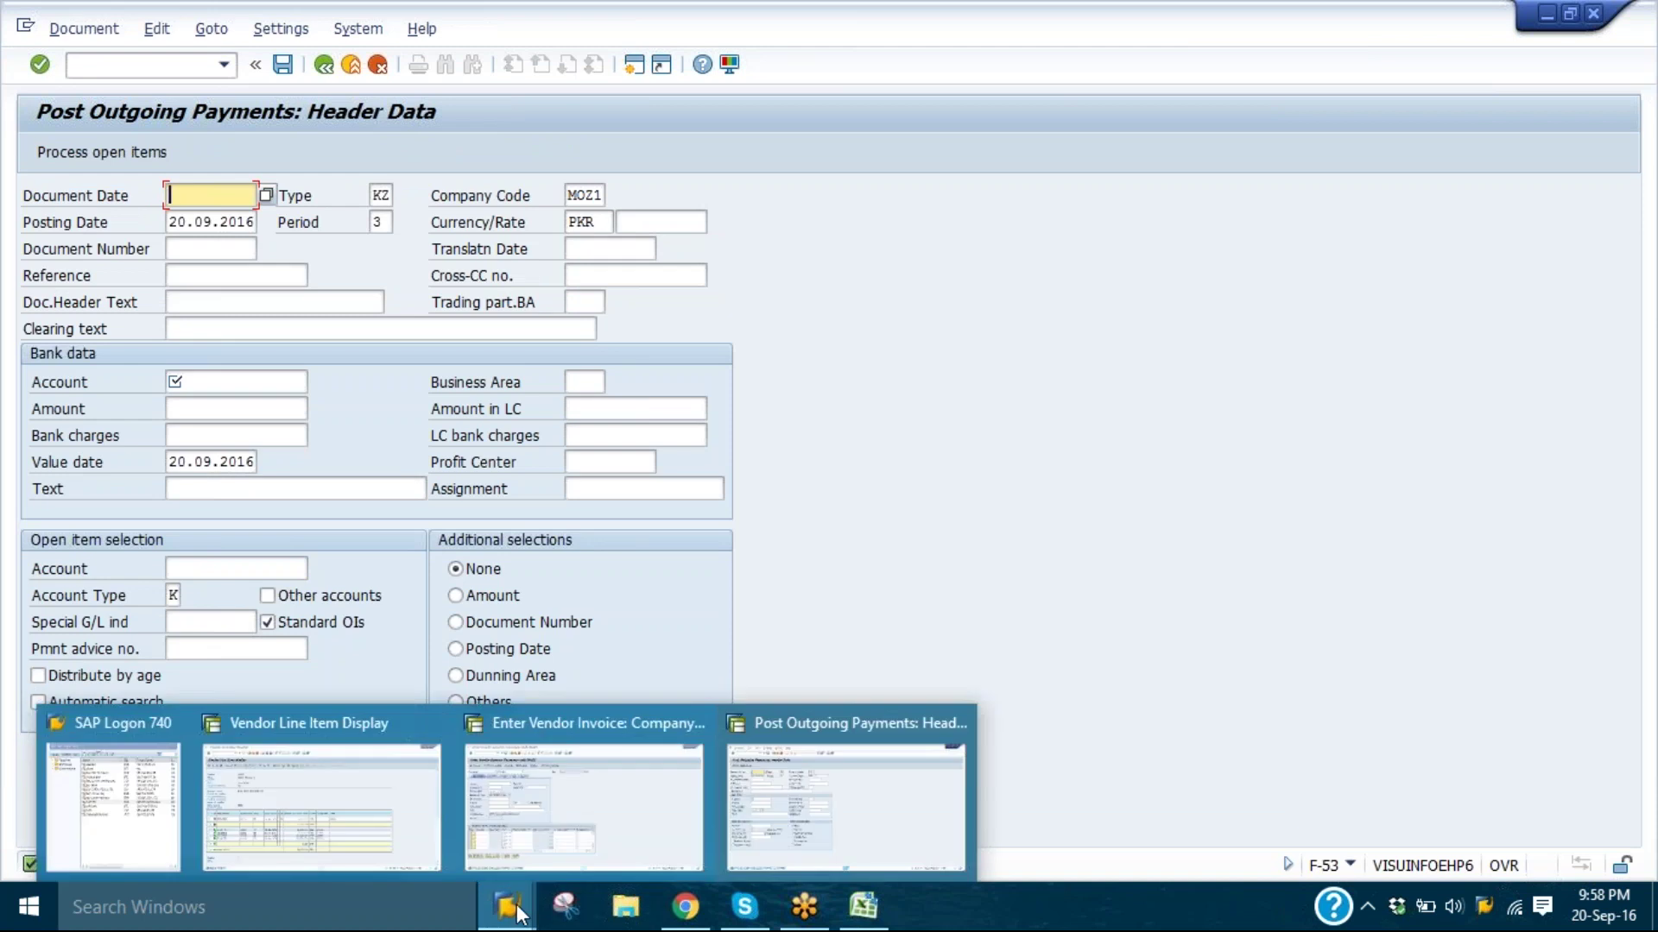
left_click(637, 767)
left_click(507, 907)
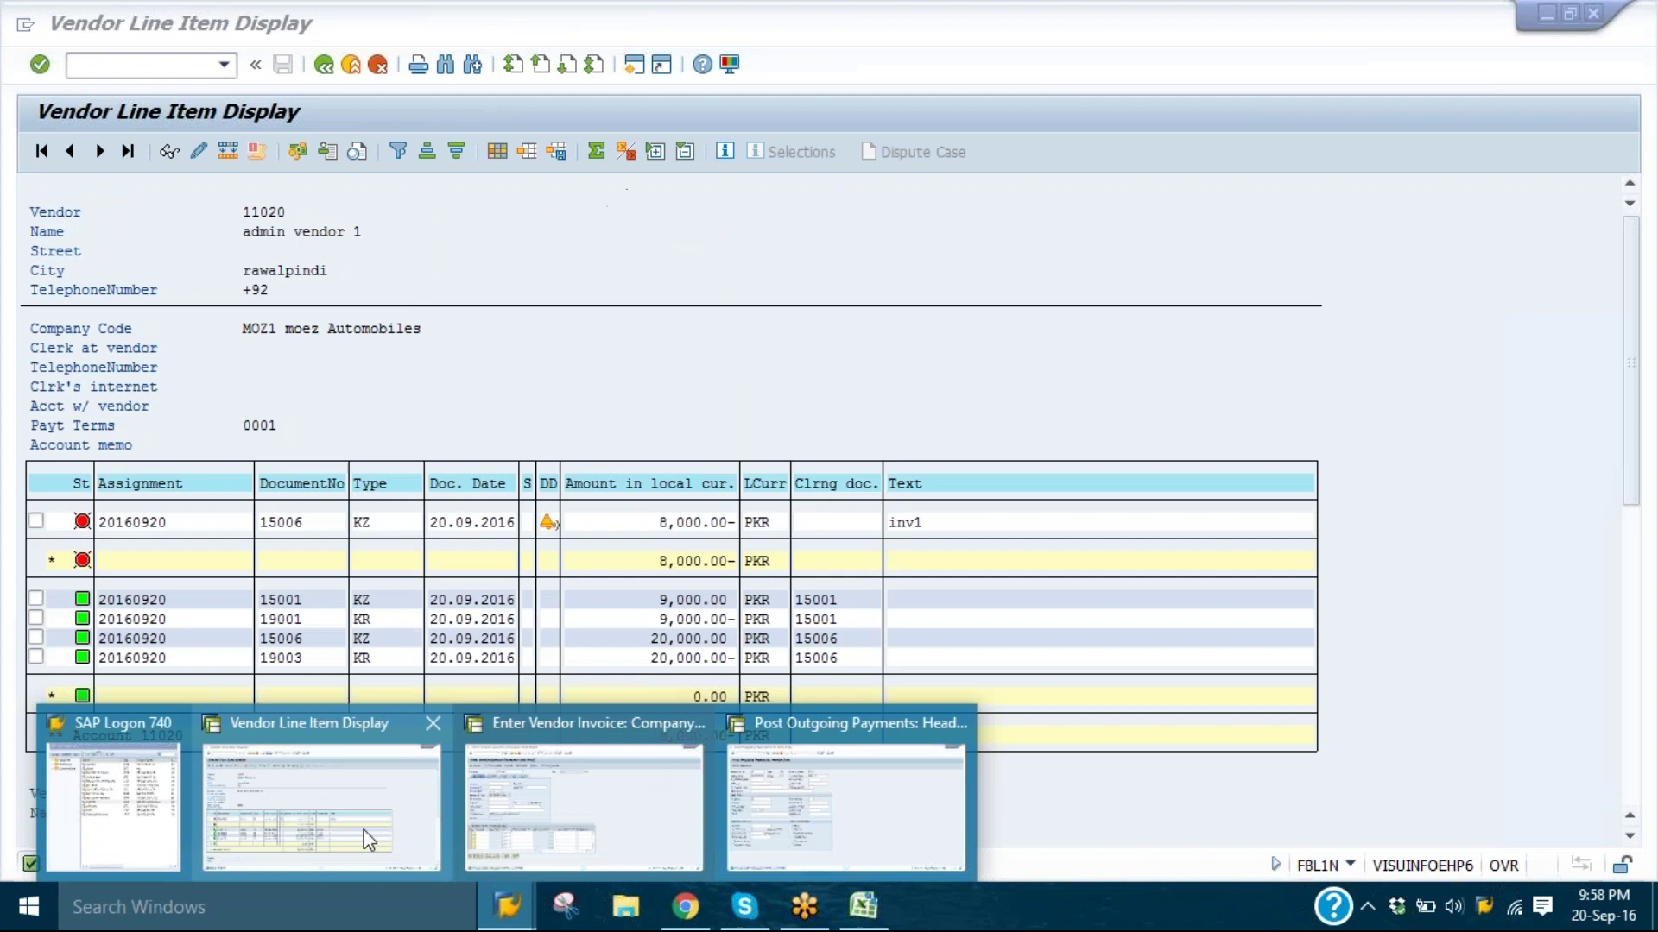
left_click(333, 829)
key("ctrl+F2")
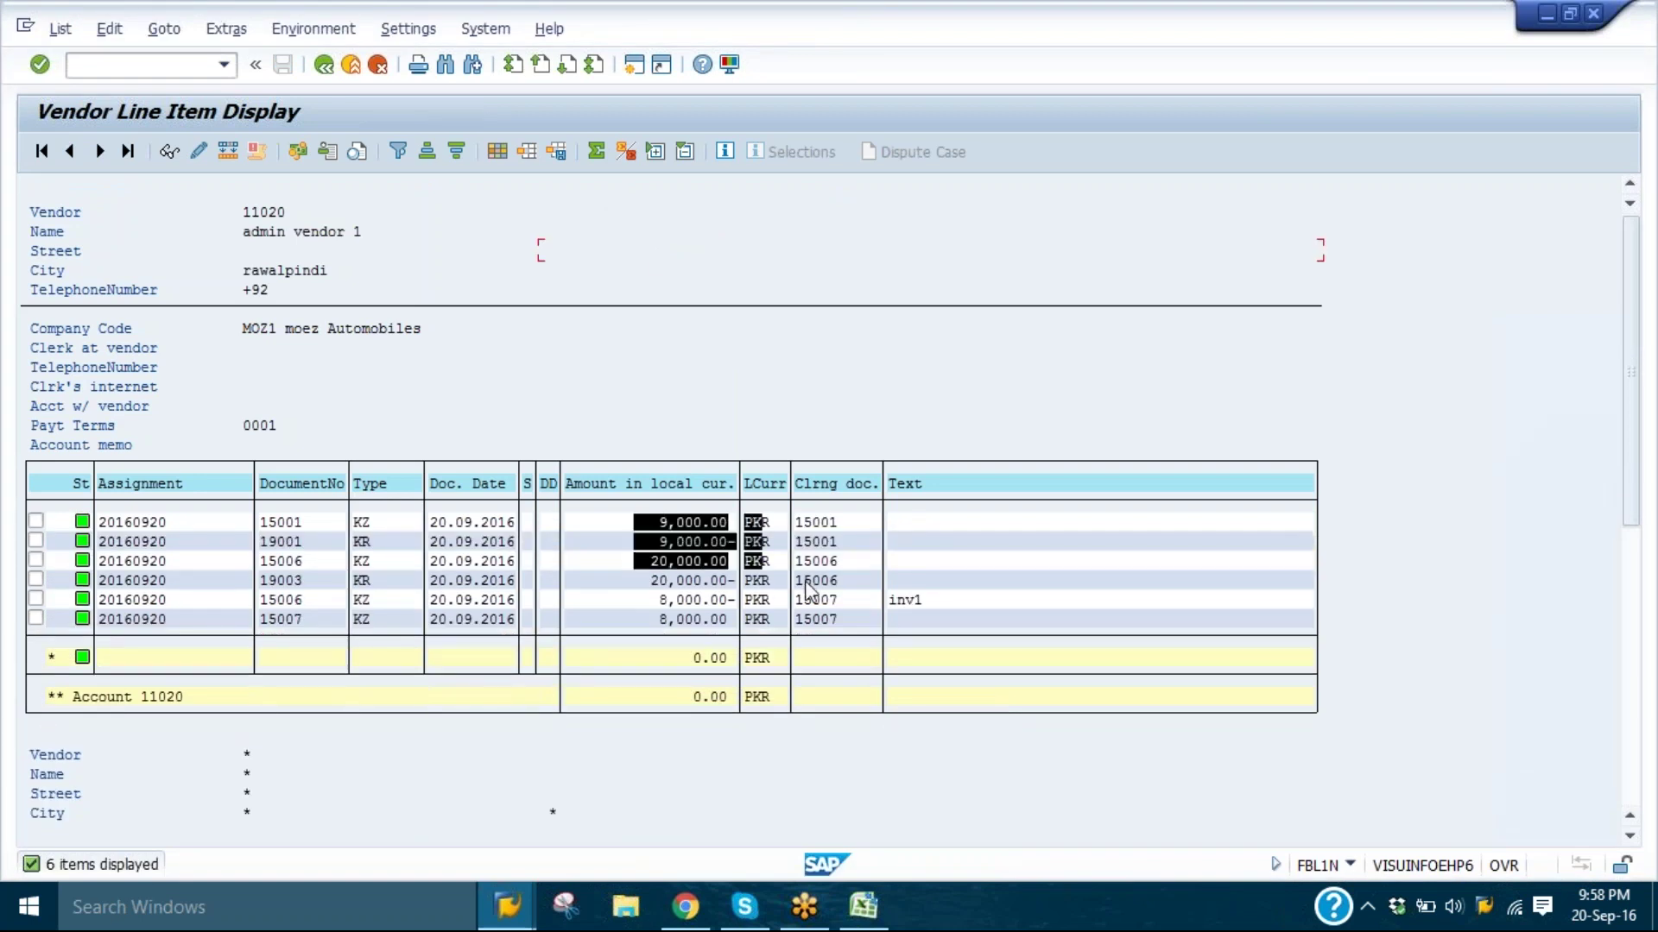
mouse_move(971, 628)
left_mouse_down()
mouse_move(777, 604)
mouse_move(536, 528)
mouse_move(892, 574)
mouse_move(991, 630)
left_mouse_up()
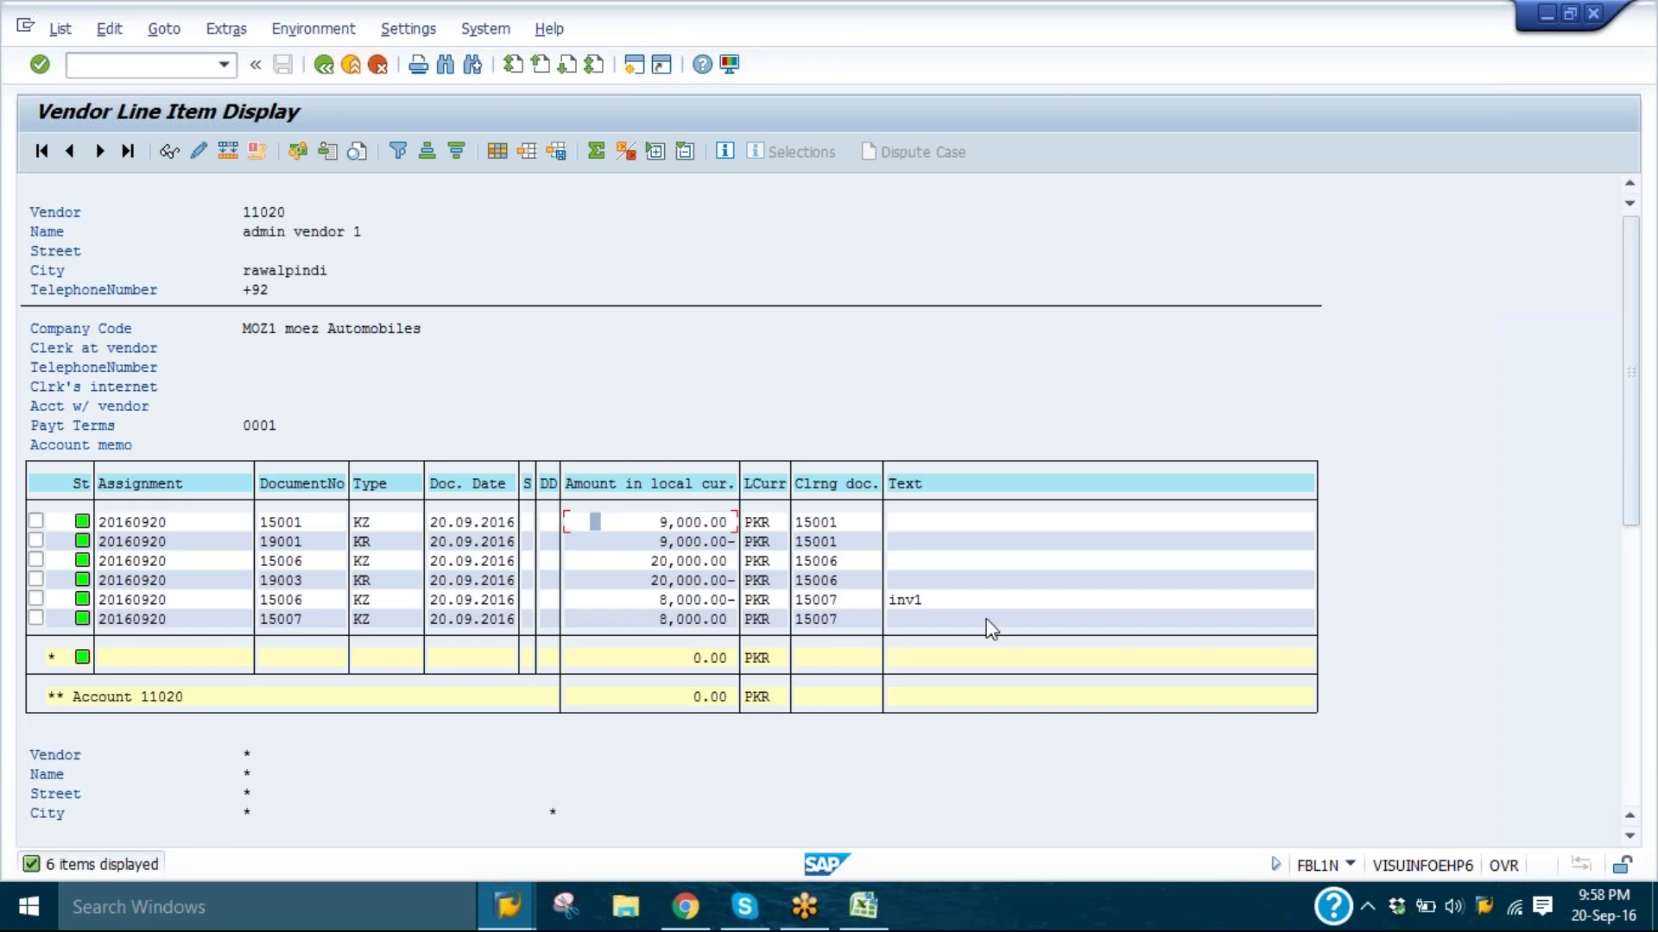
left_click_drag(609, 520, 842, 587)
left_click_drag(924, 620, 641, 537)
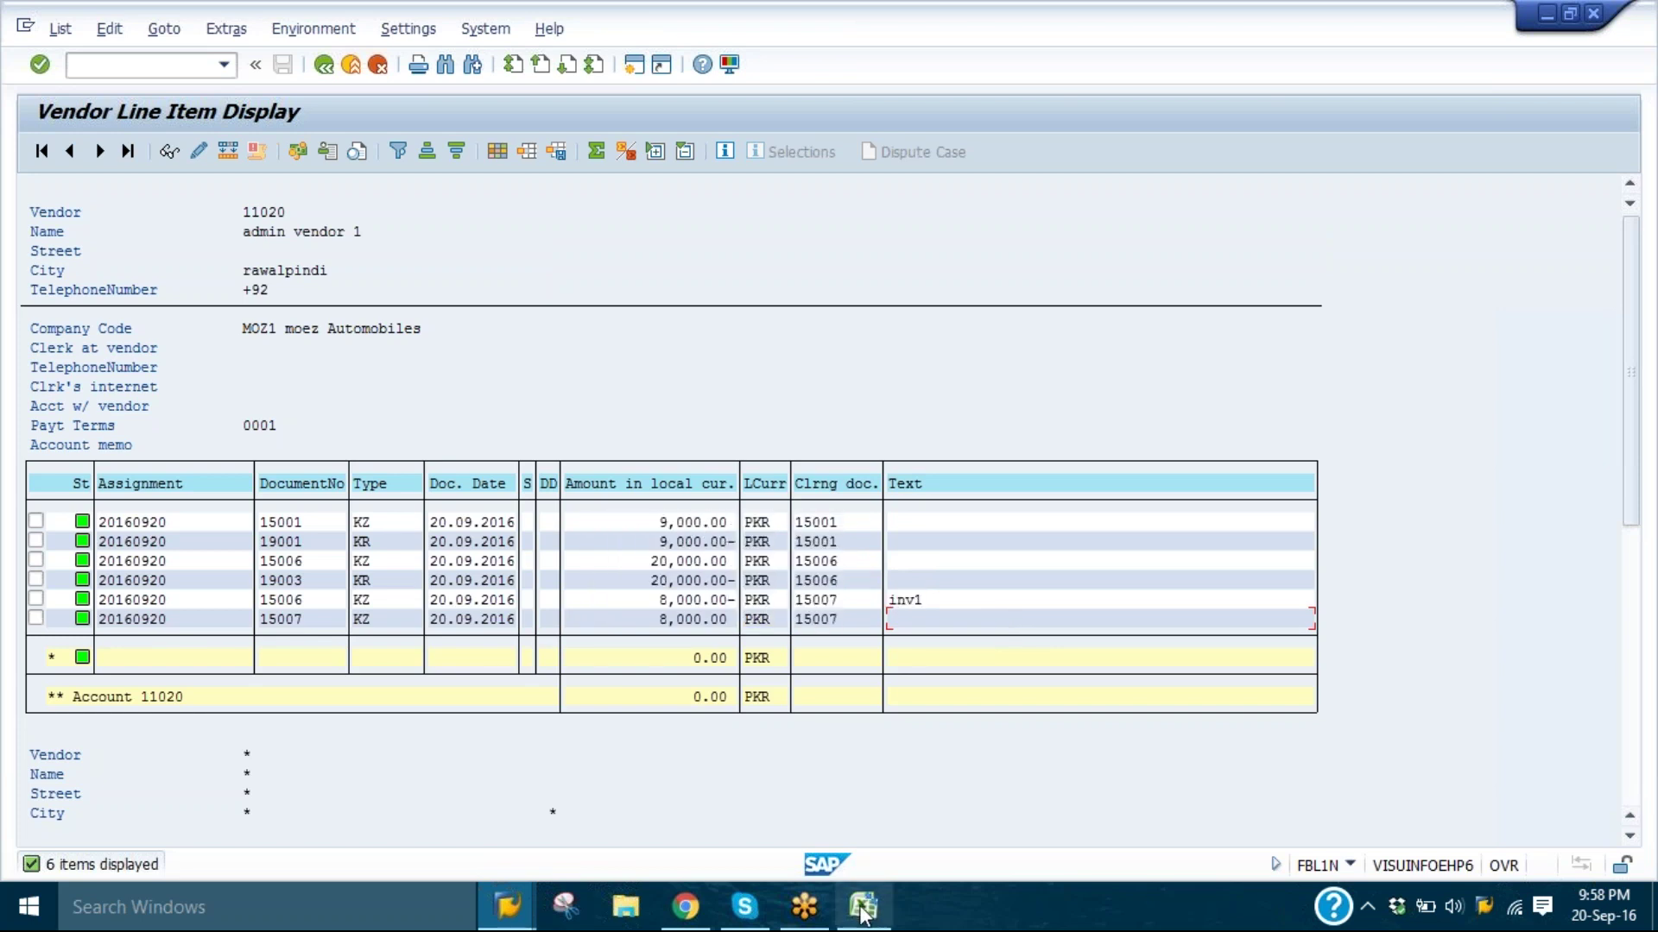
- Switch to the Excel training document and fill the topics from Vendor Account Groups through Sample document with Light Green
left_click(863, 911)
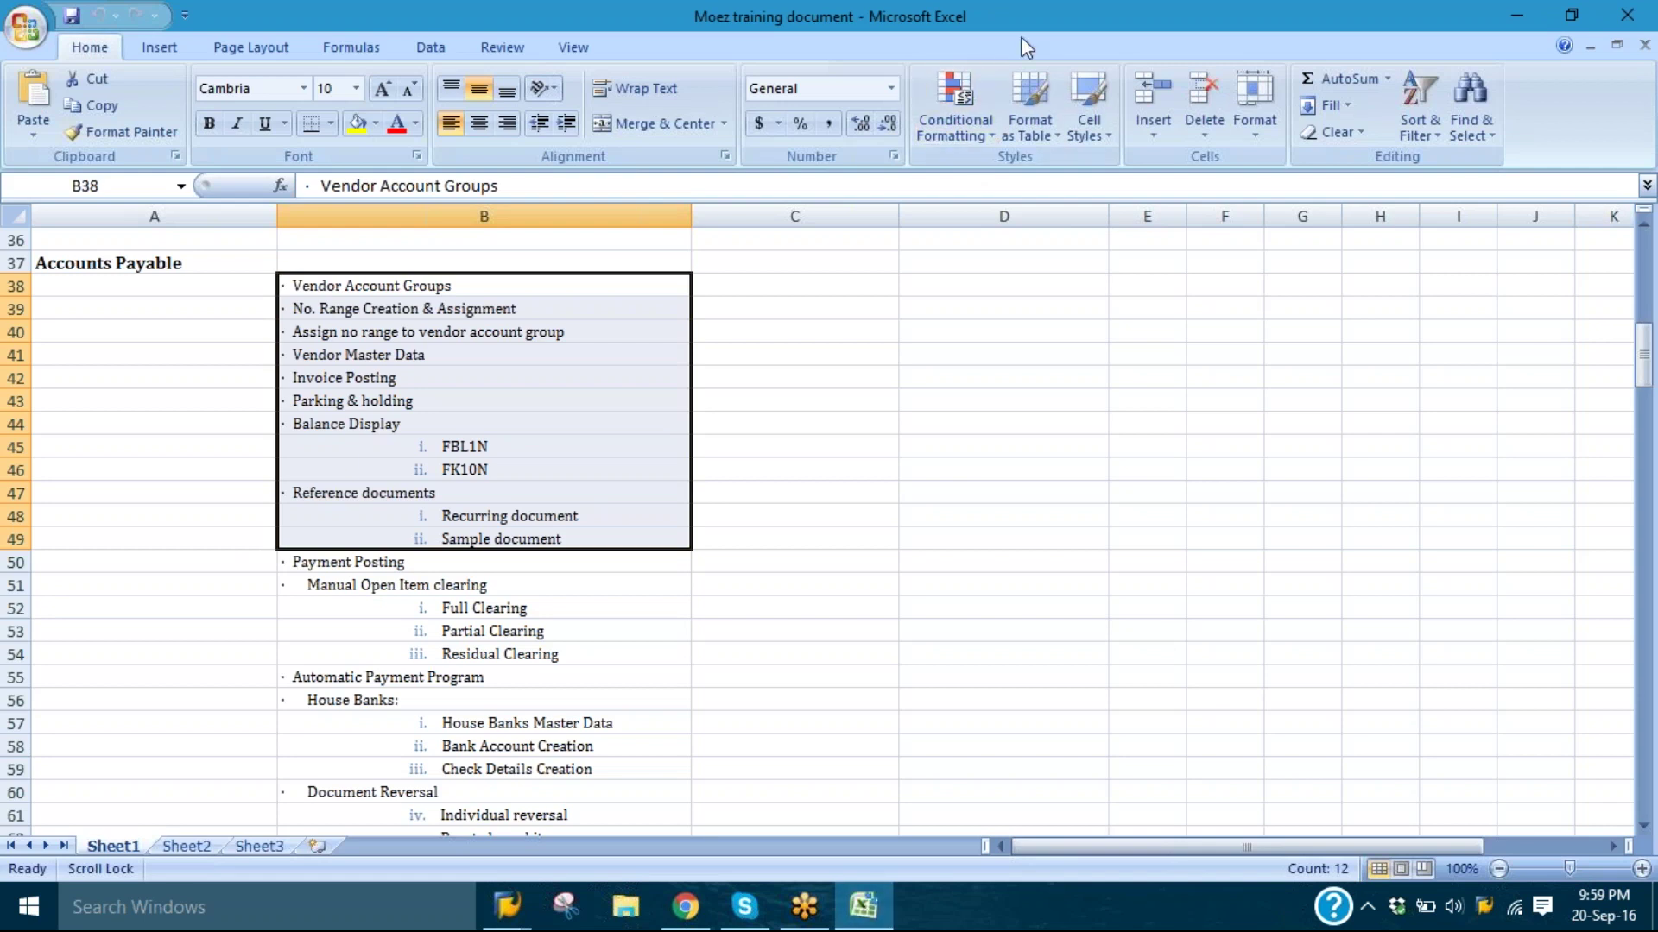
key("alt+Tab")
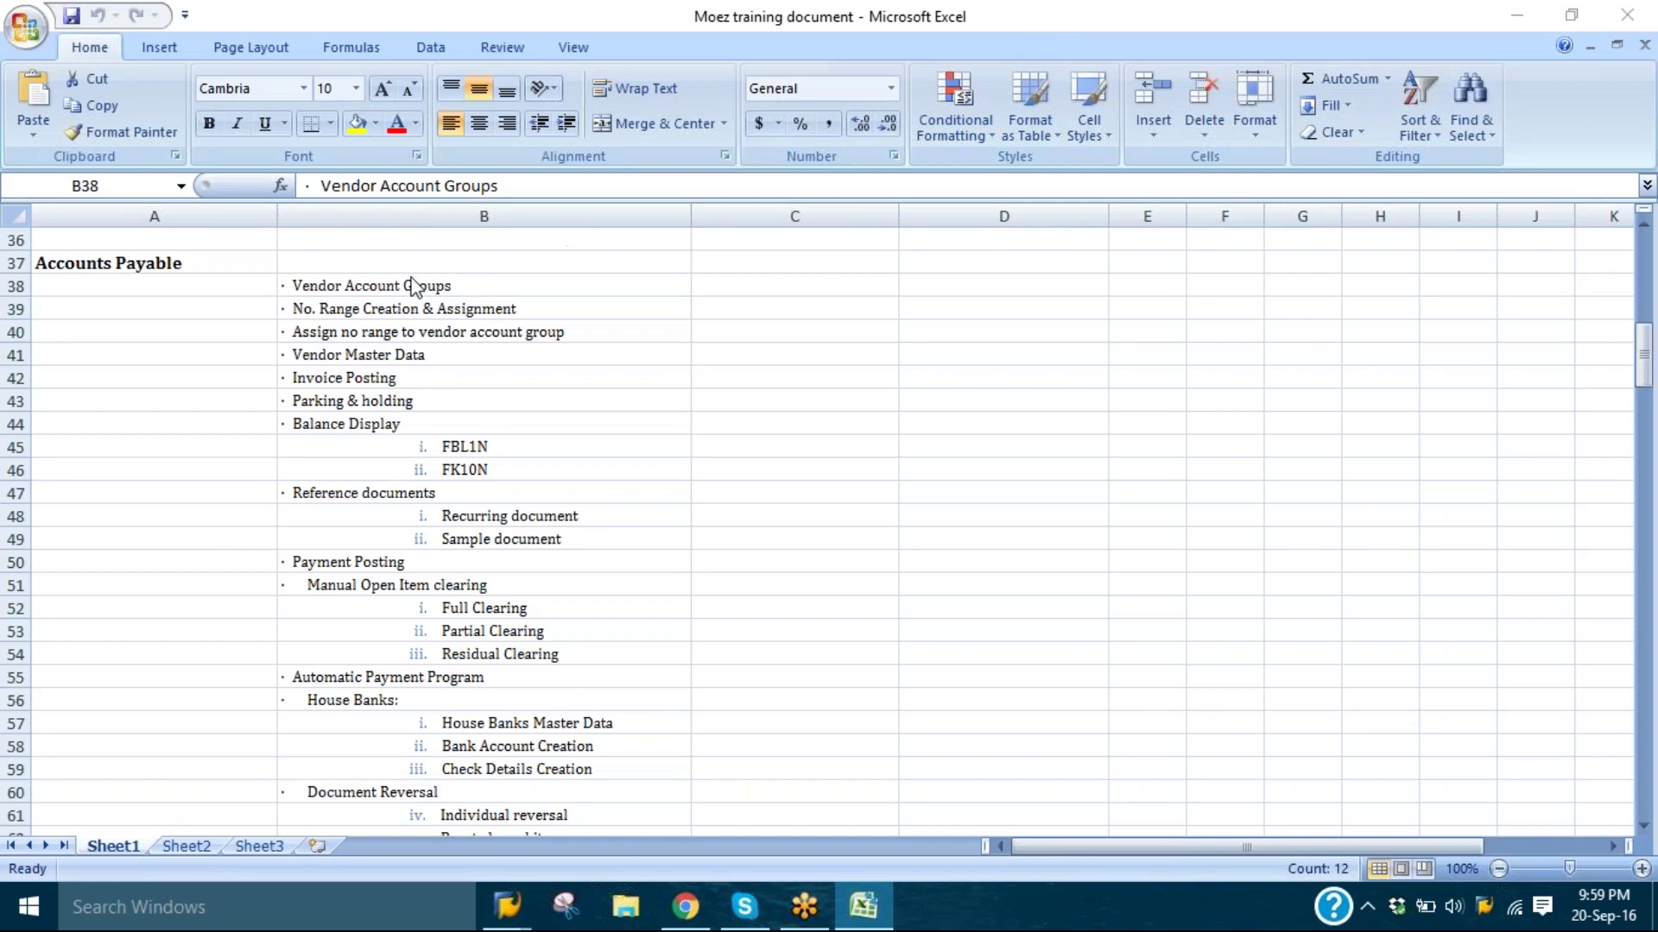
left_click_drag(419, 285, 472, 542)
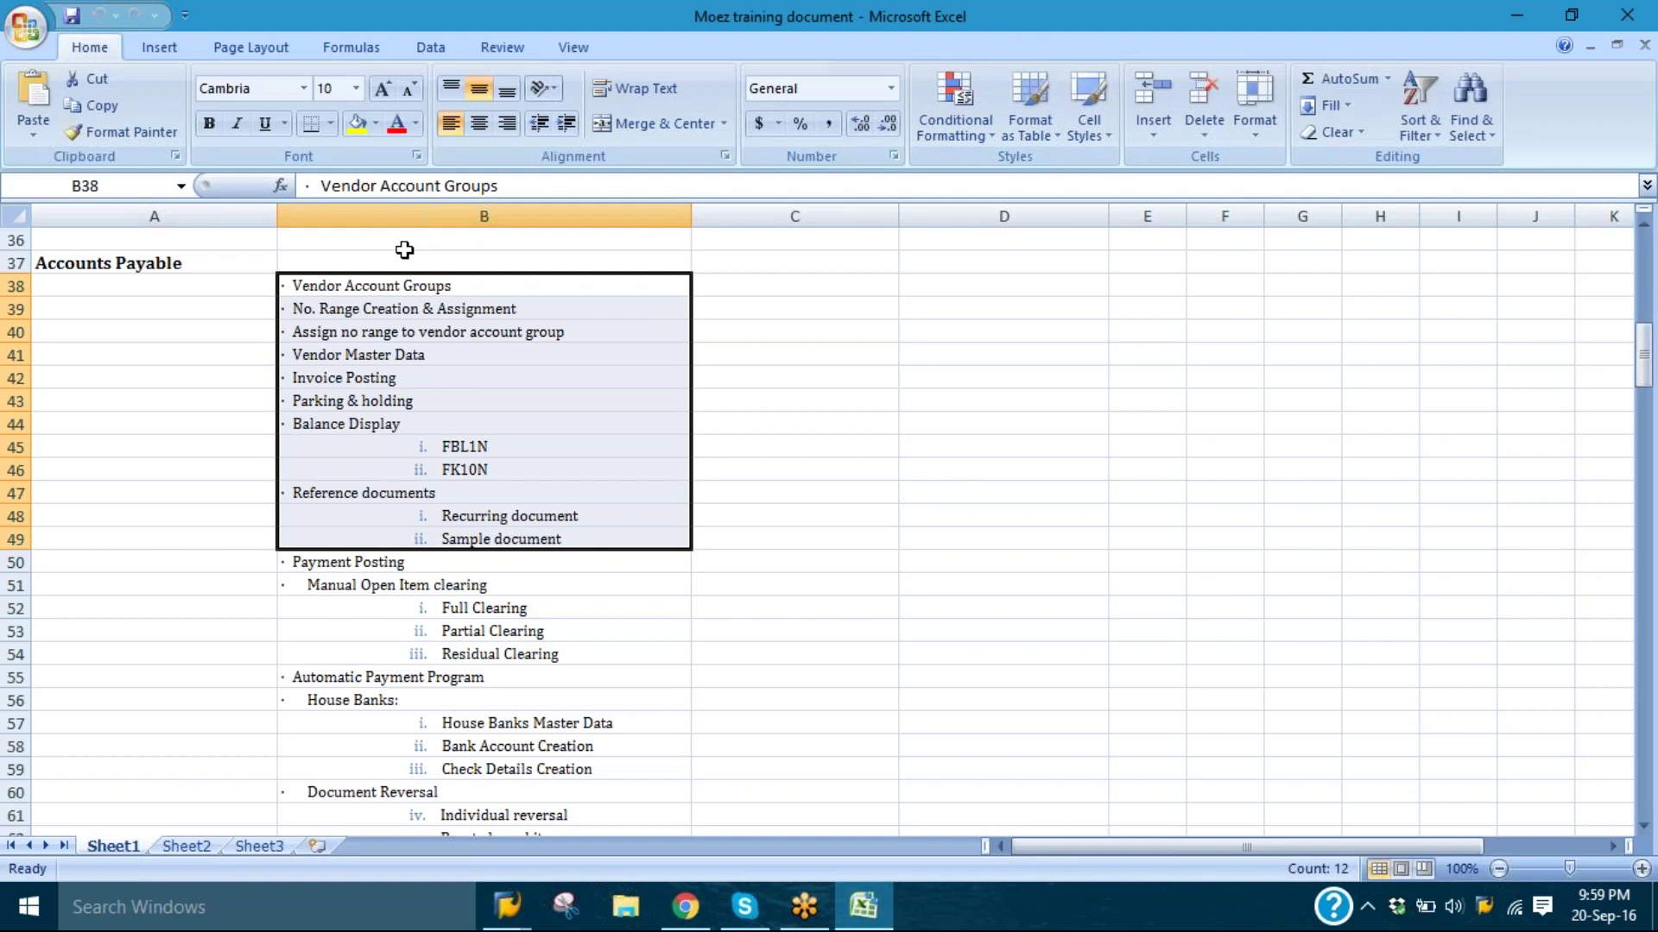
left_click(376, 123)
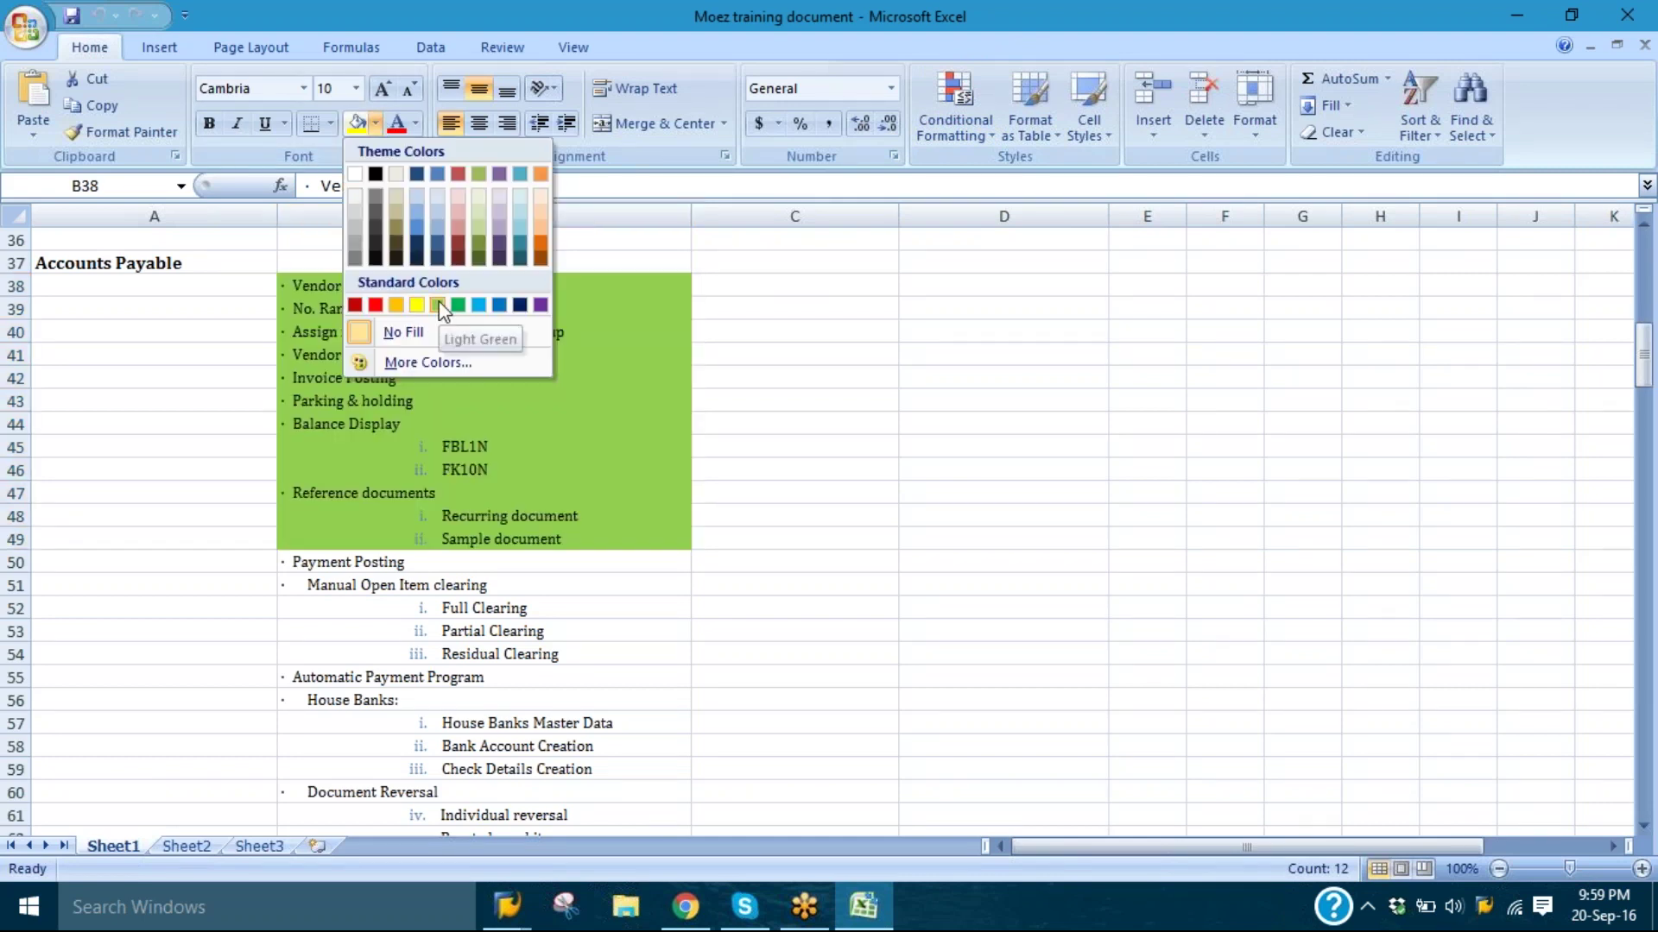
left_click(438, 302)
- Apply the same Light Green fill to the Payment Posting and Manual Open Item clearing topics through Residual Clearing
left_click(469, 492)
left_click_drag(440, 417, 478, 516)
left_click(462, 539)
left_click_drag(441, 570, 485, 647)
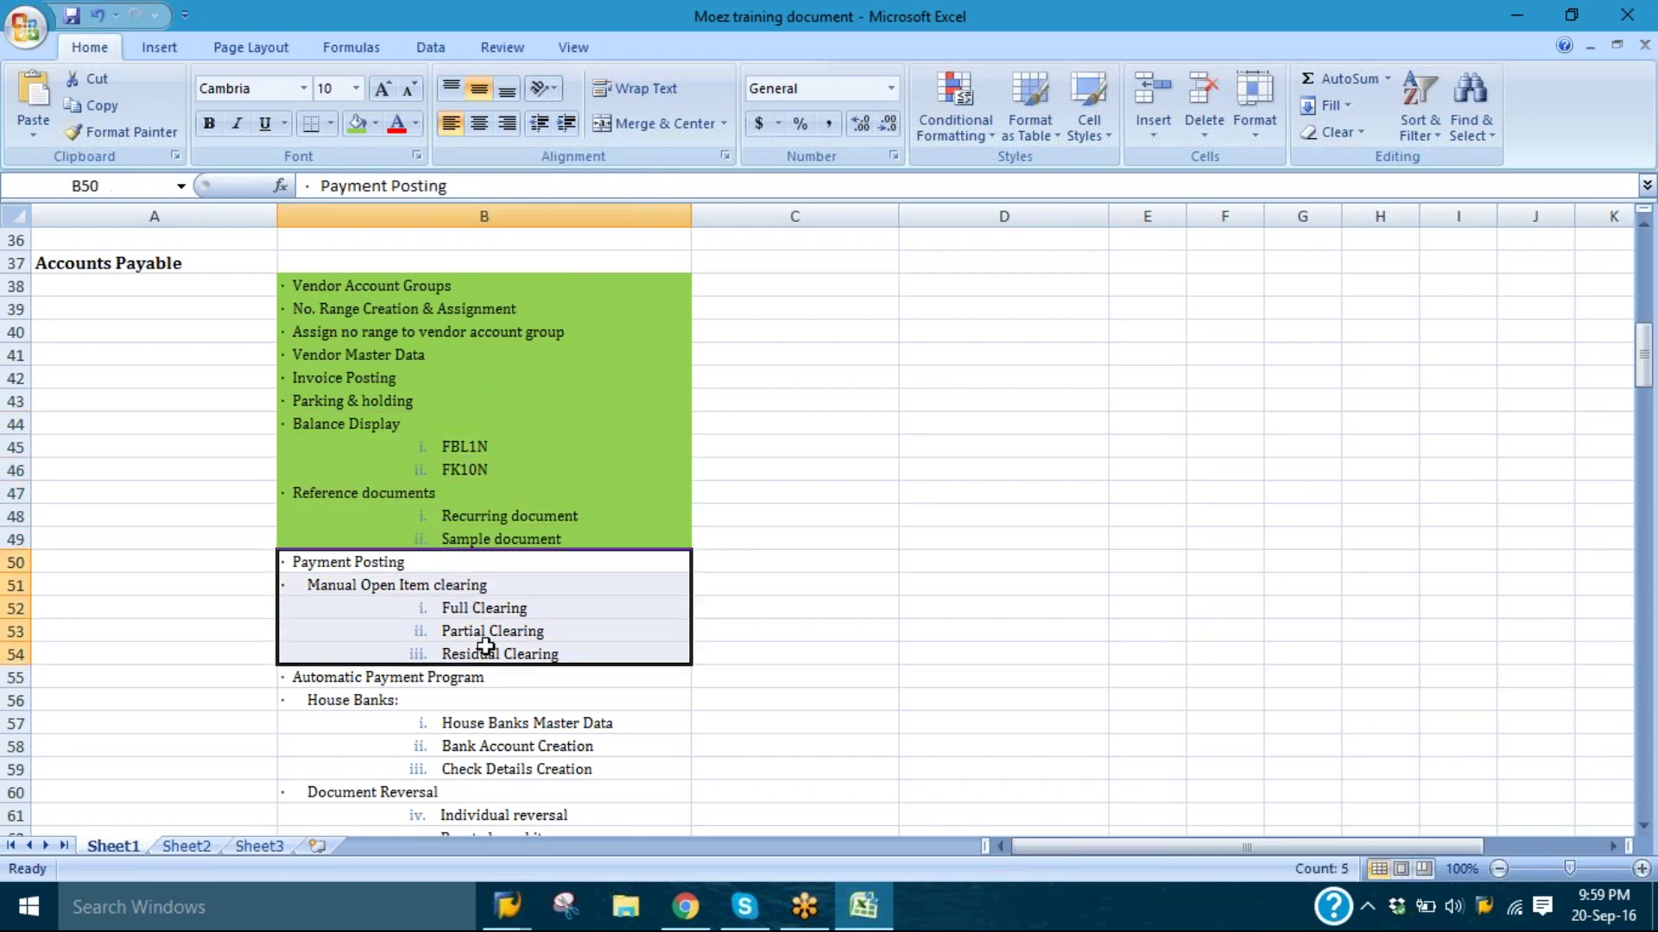
left_click(367, 130)
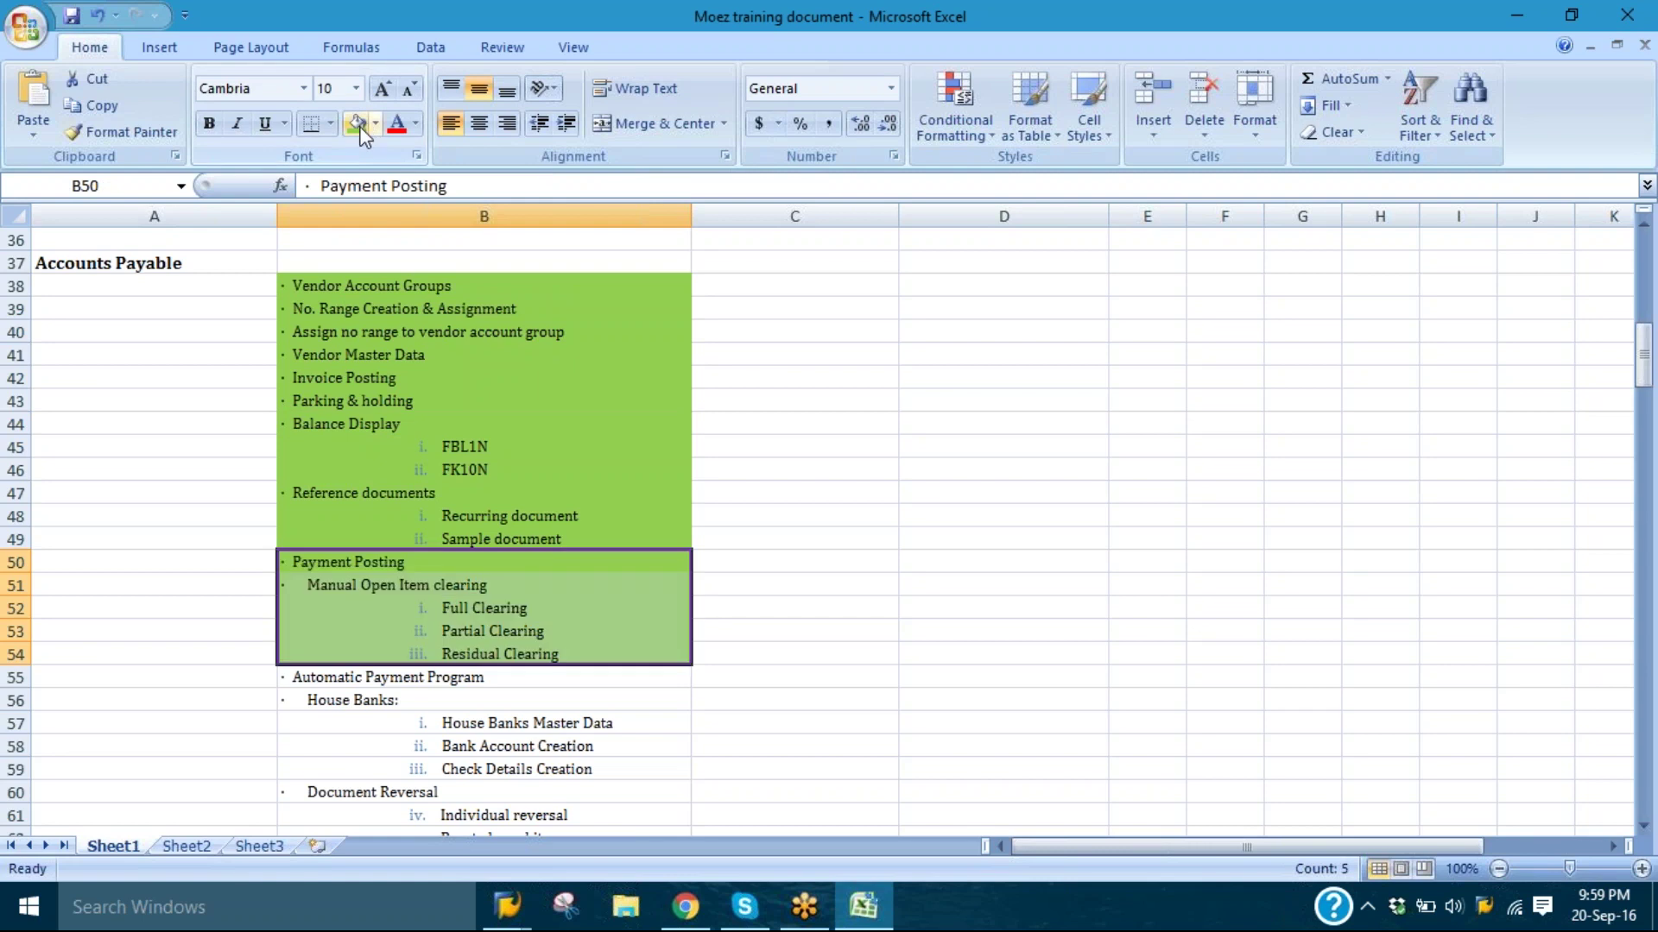
- Examine the remaining Accounts Payable topics below Residual Clearing and review the marked ones, including Parking & holding and Reference documents
left_click(816, 581)
left_click_drag(1641, 363, 1642, 409)
left_click_drag(405, 401, 481, 489)
left_click(481, 490)
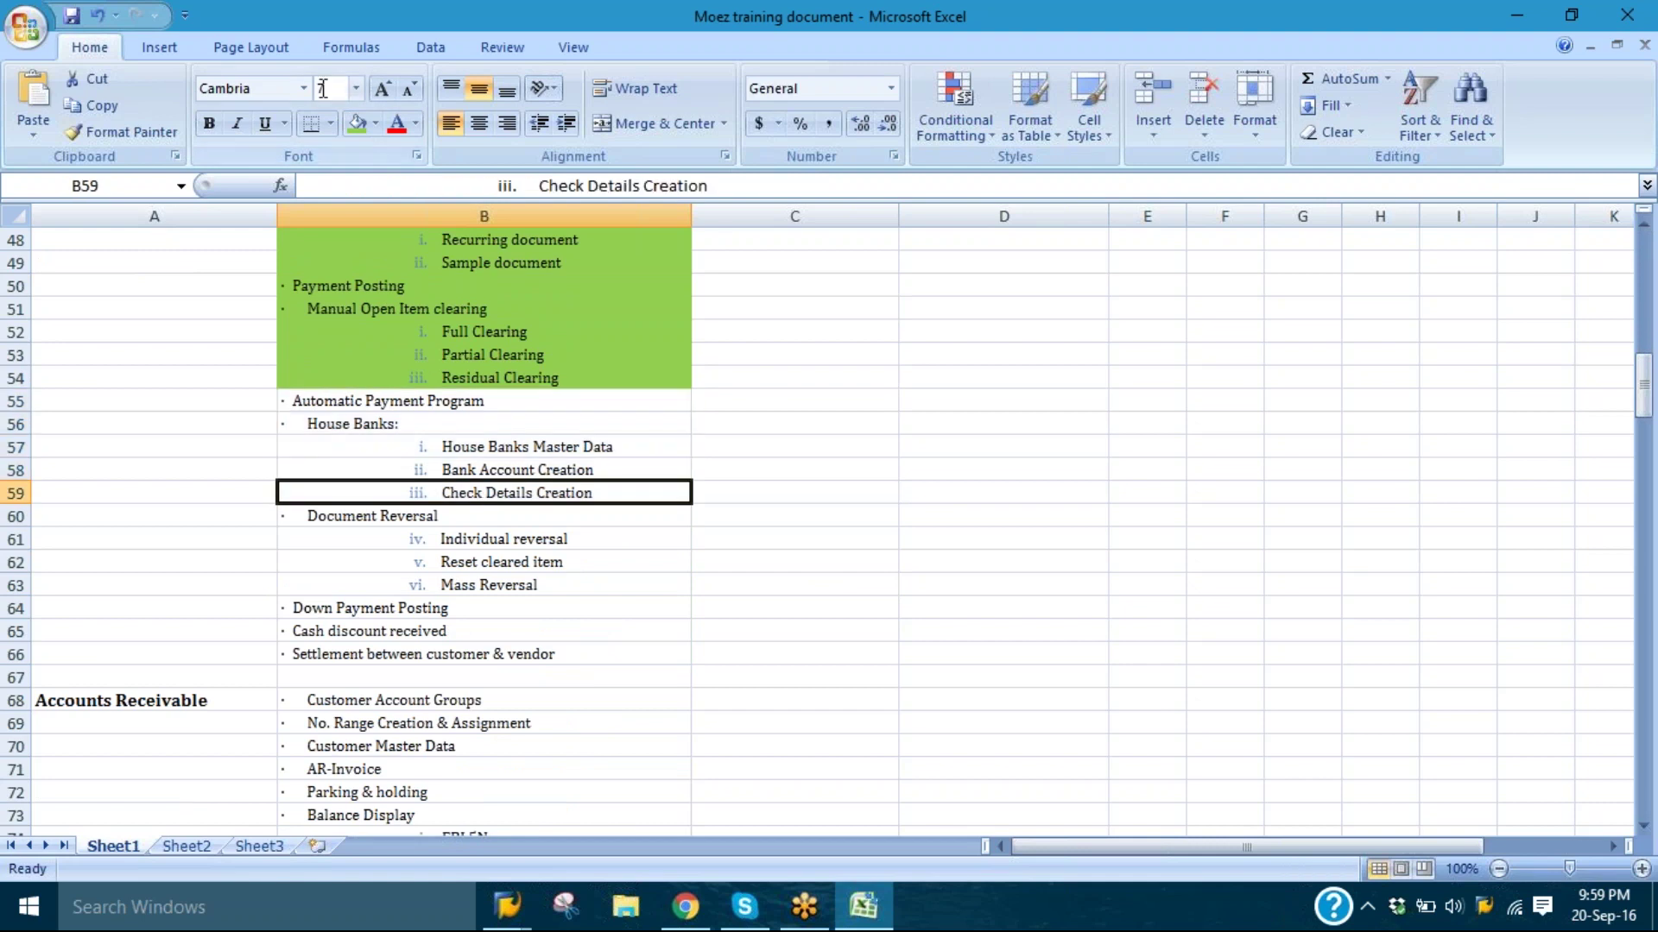
left_click_drag(1644, 389, 1647, 367)
left_click(334, 423)
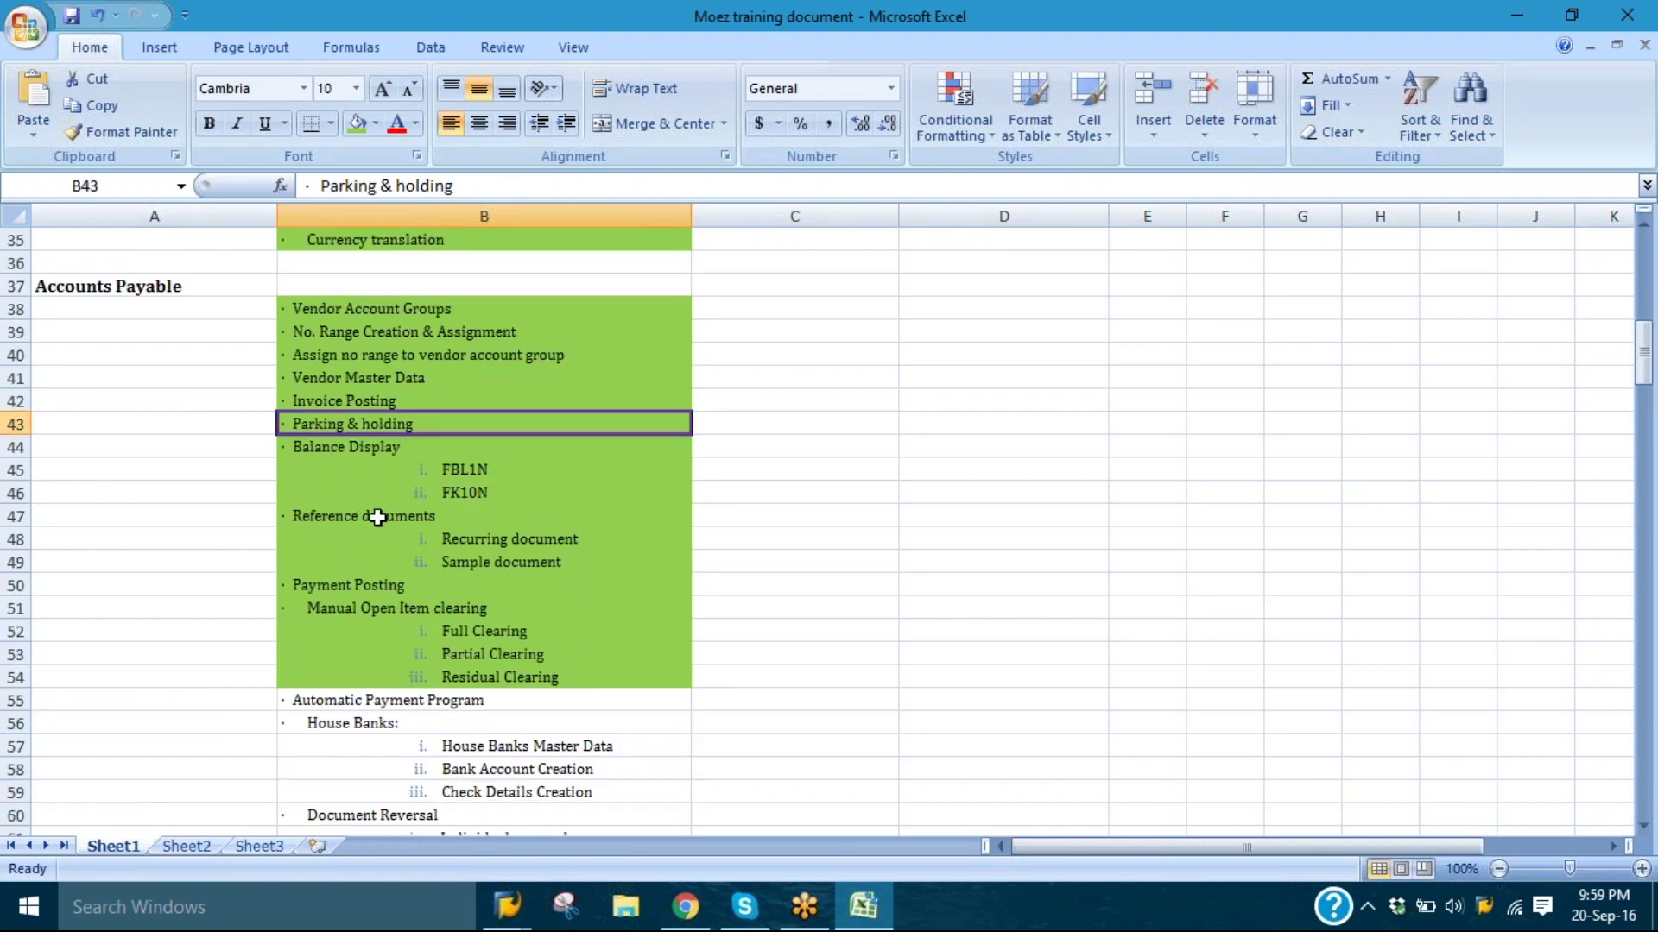
left_click_drag(377, 516, 441, 521)
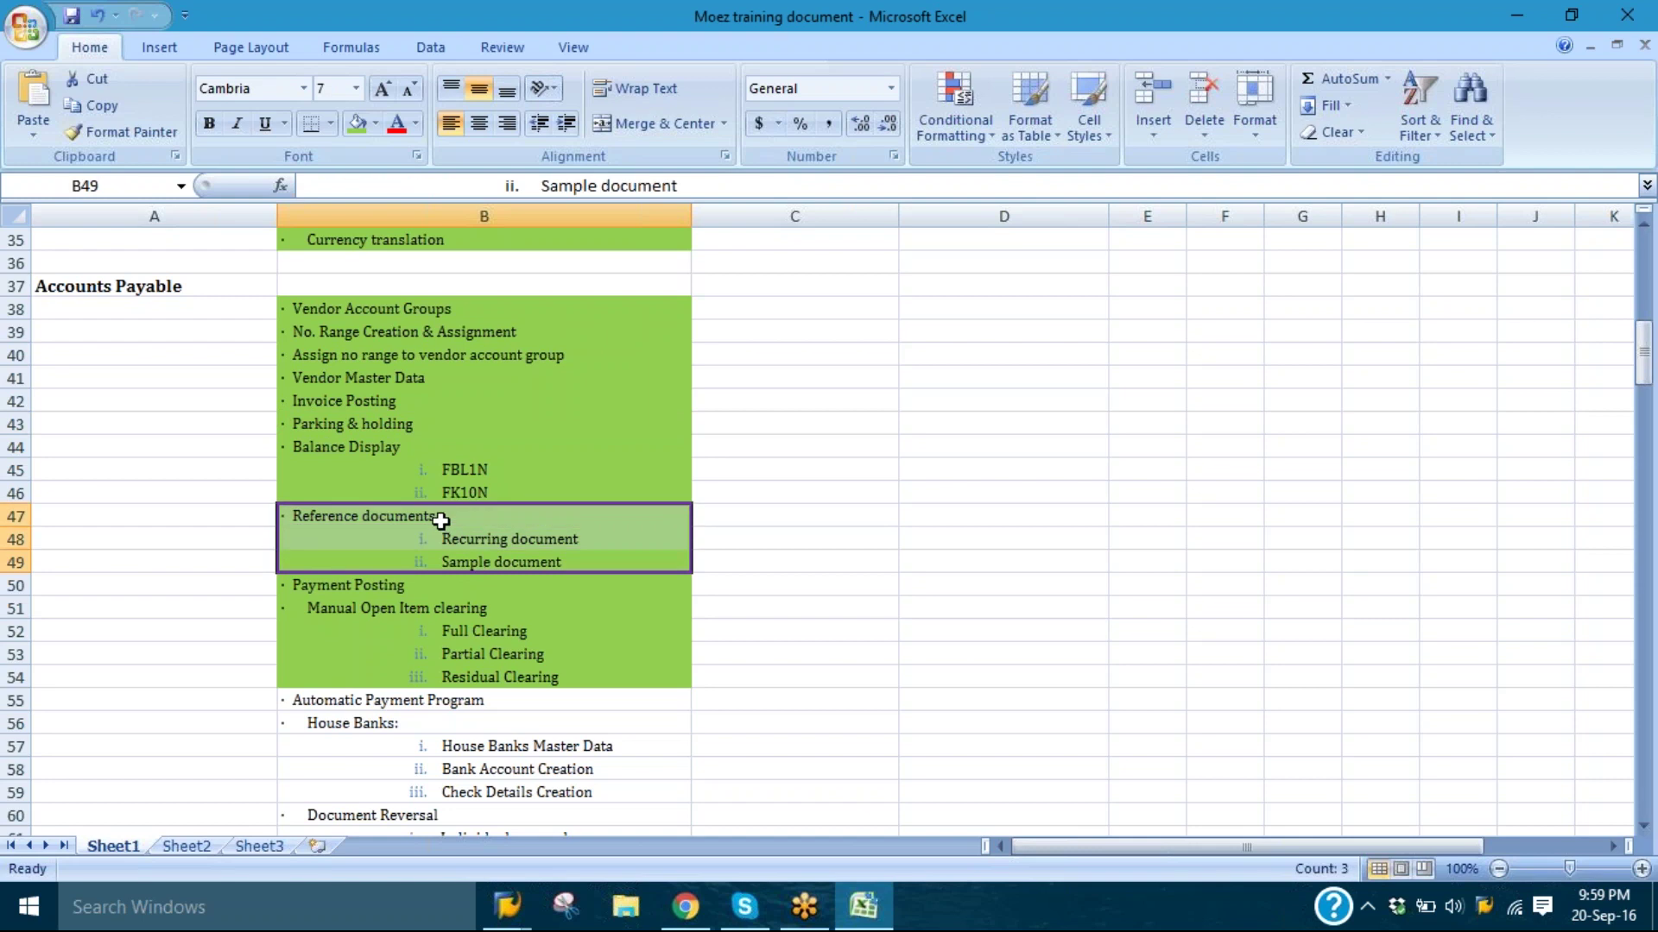
double_click(440, 521)
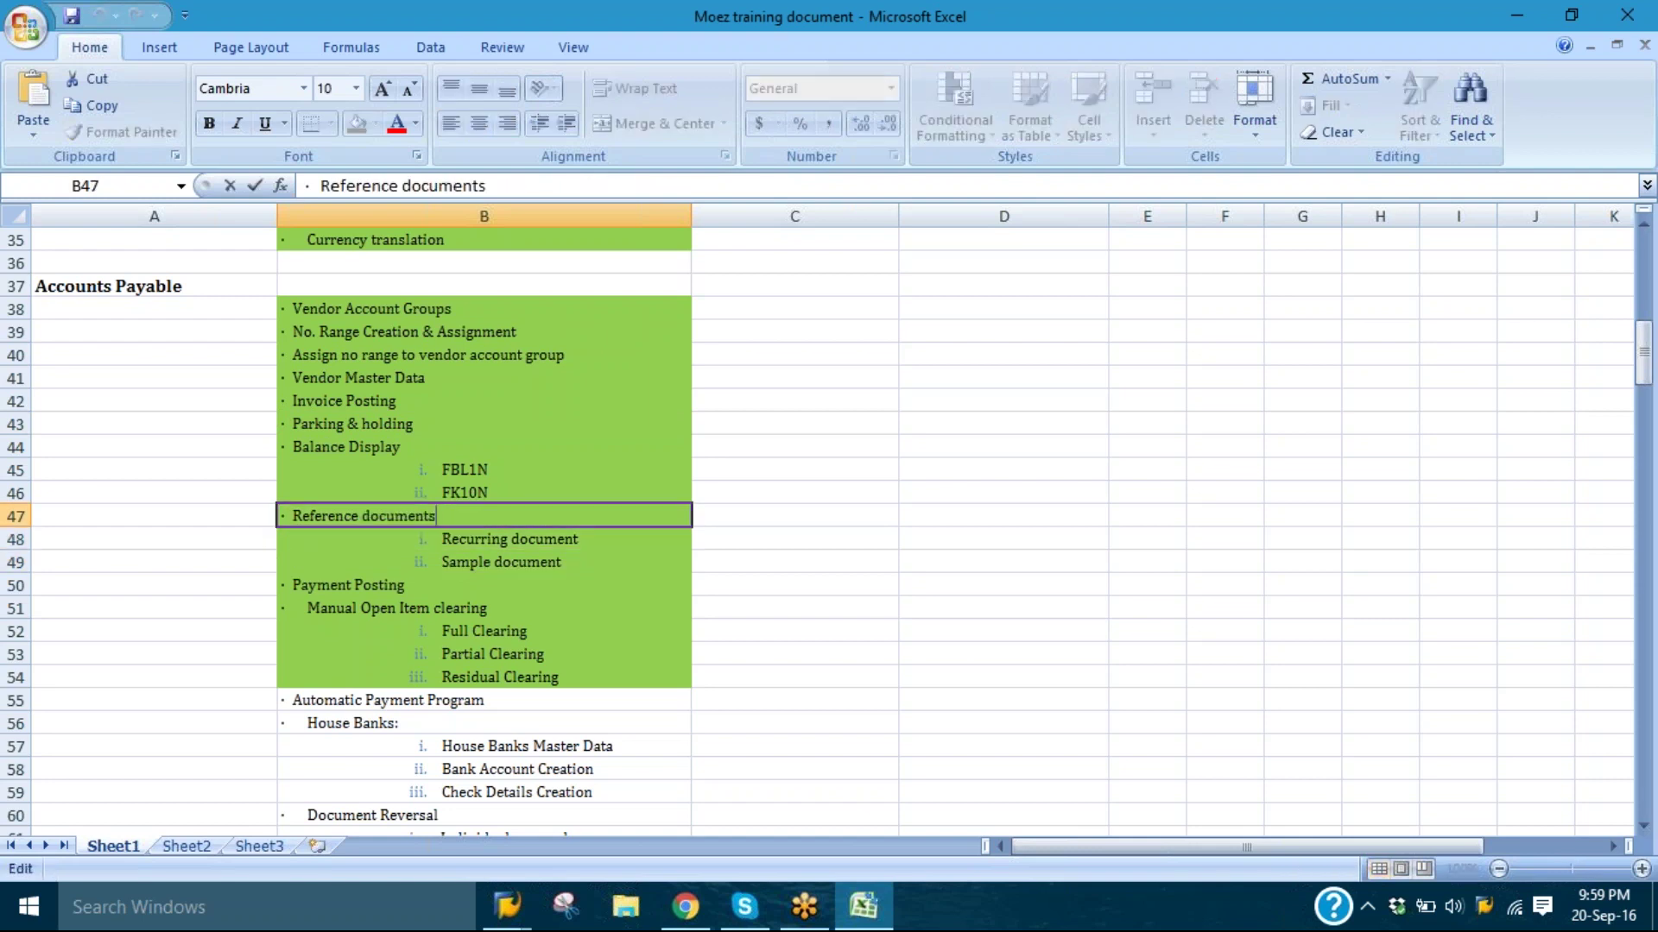
left_click(794, 423)
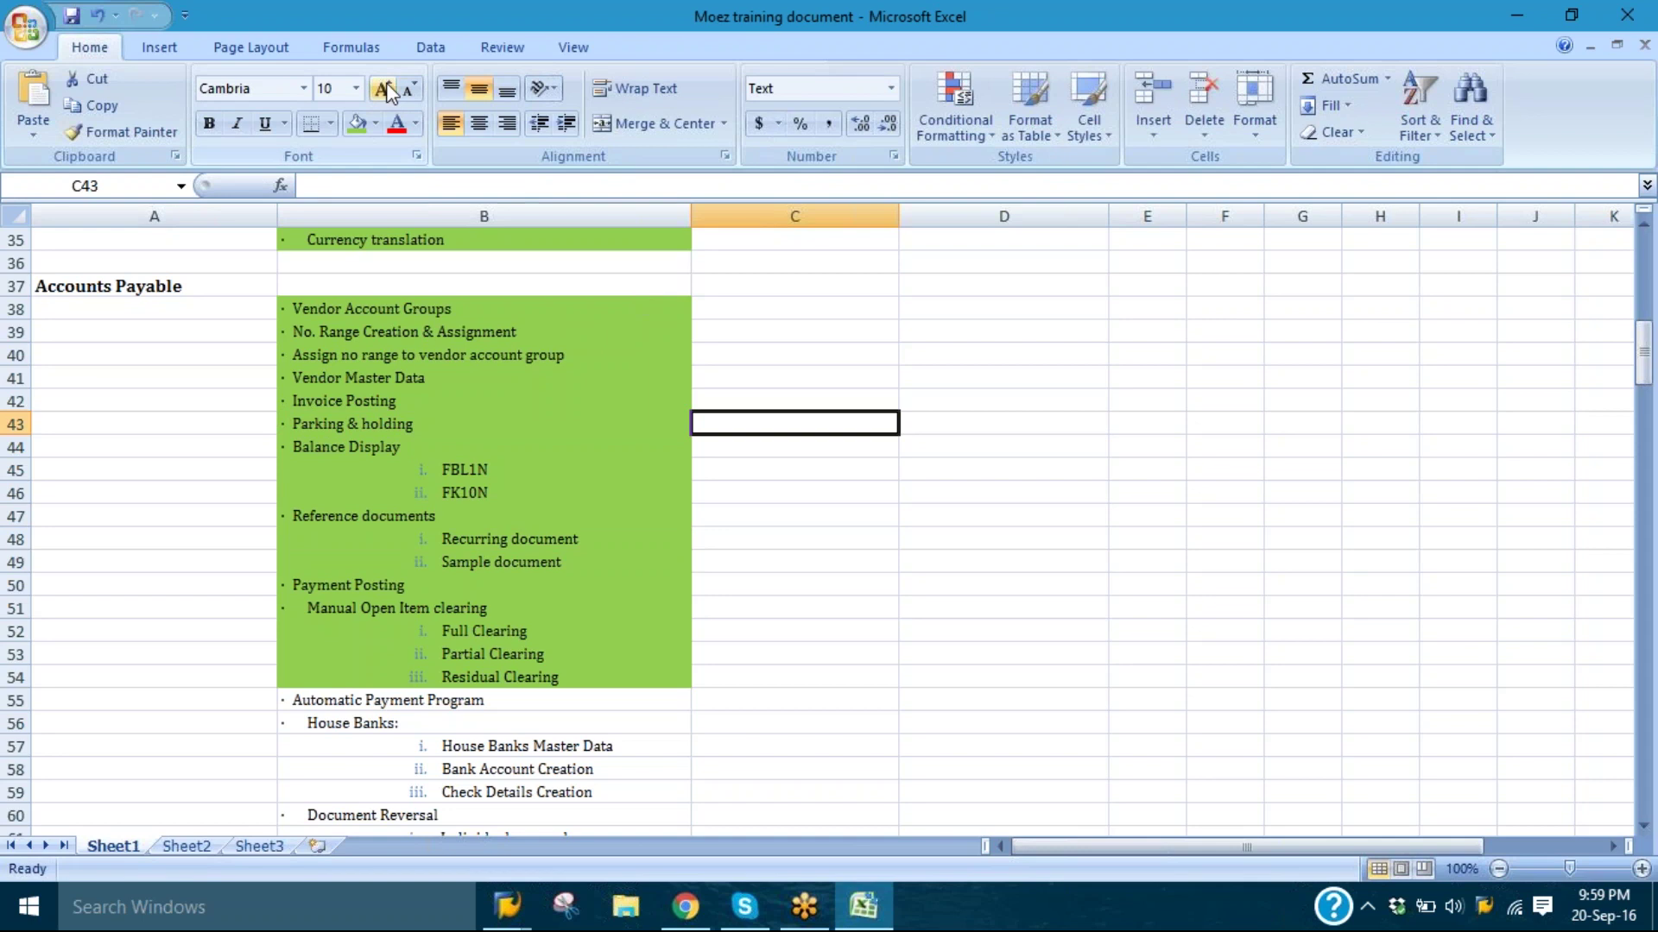
- Close the training document and switch to the Enter Vendor Invoice session in SAP
left_click(1608, 10)
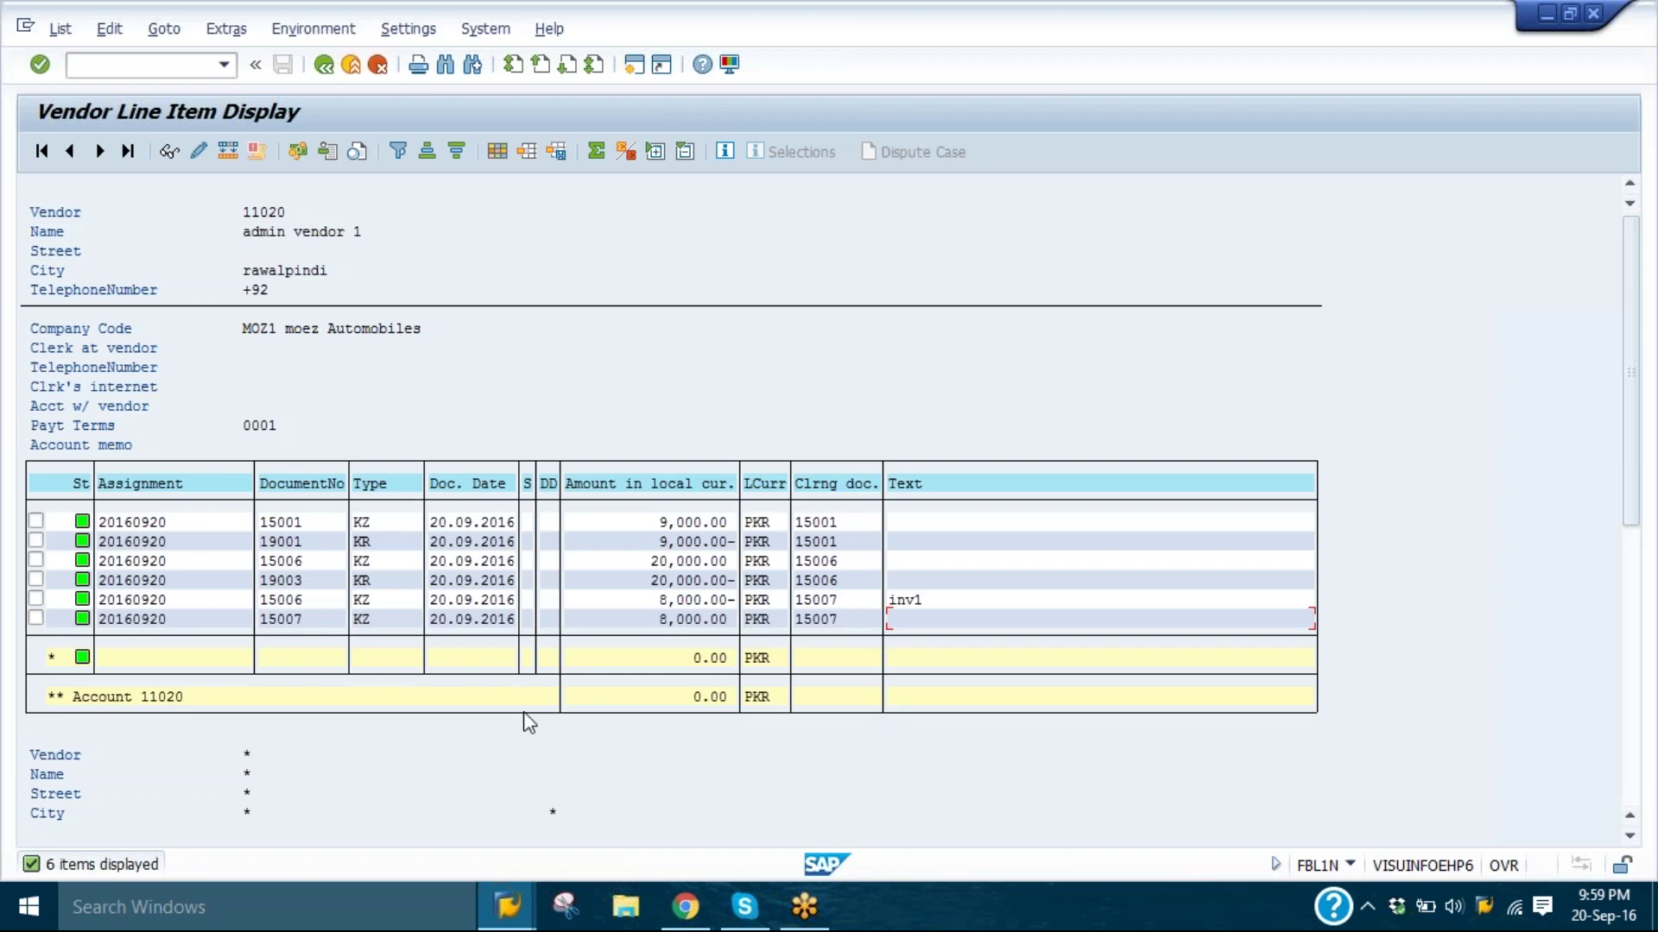
left_click(508, 907)
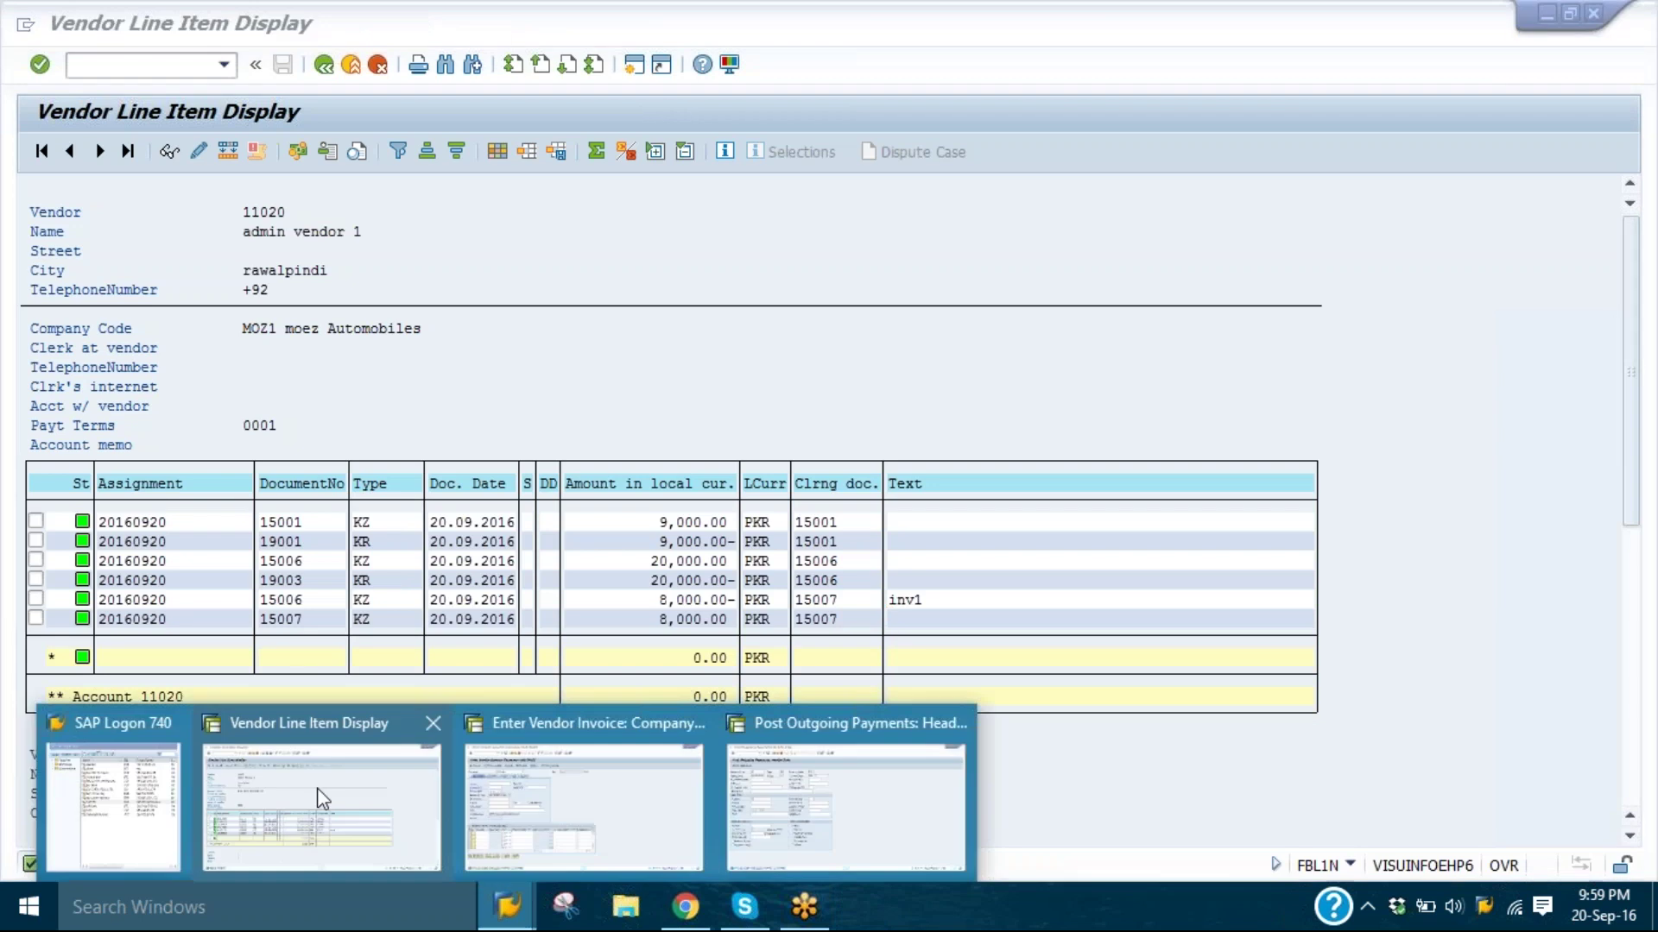
left_click(480, 806)
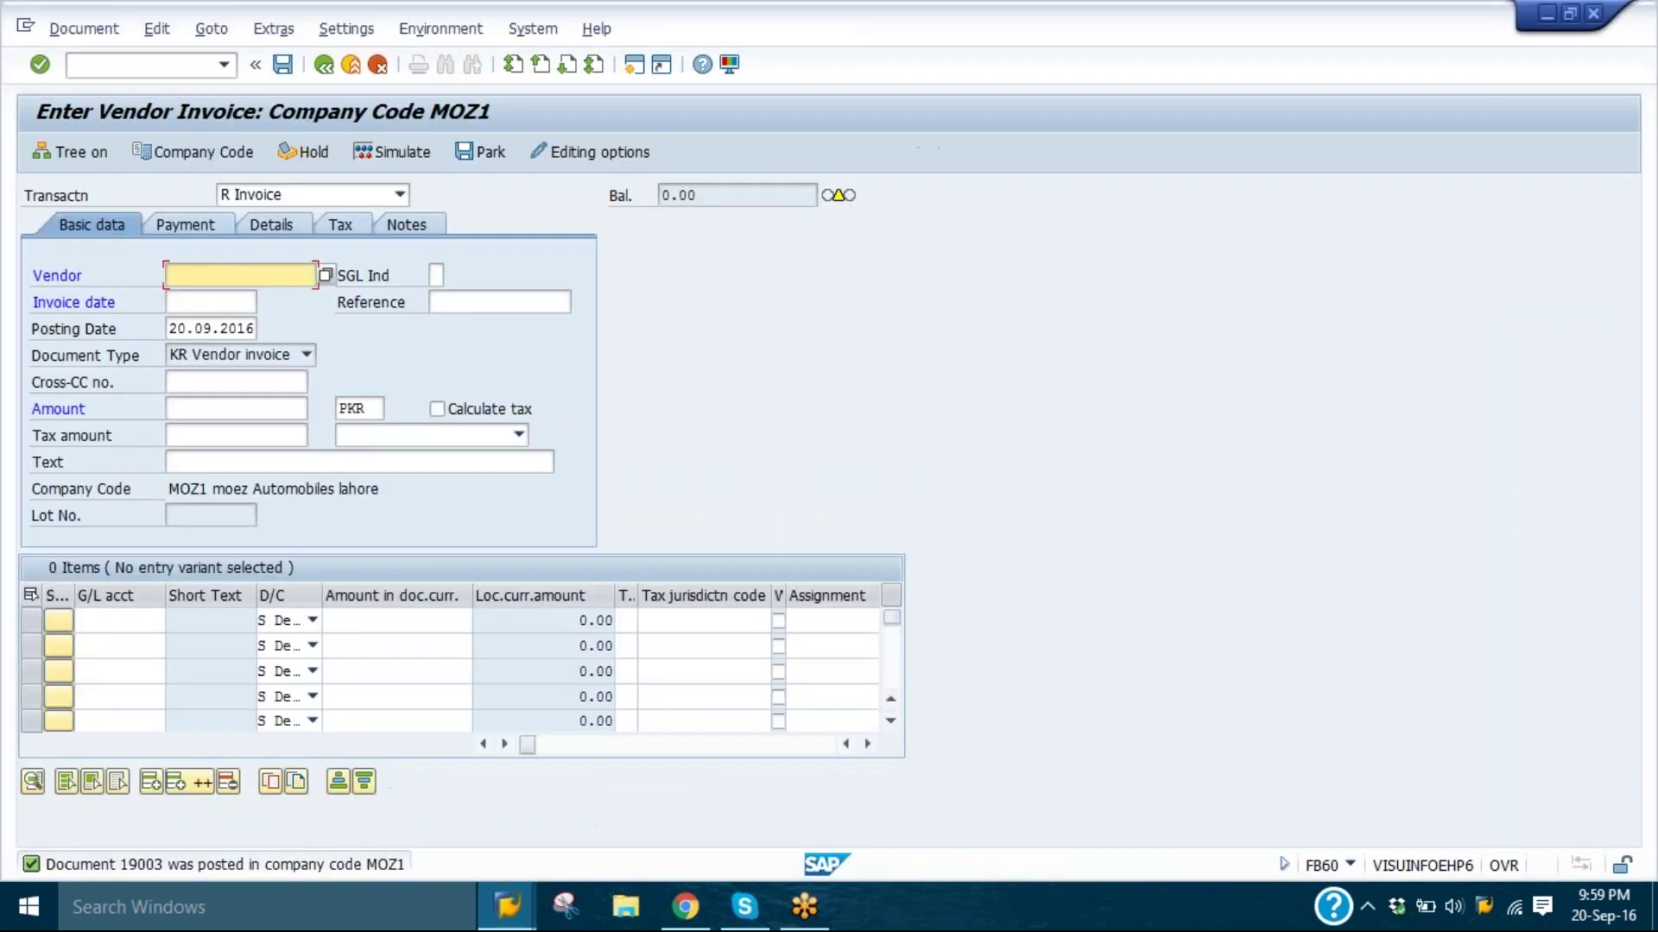
- Choose the one-time vendor of company code MOZ1 for the invoice and set the invoice date to 20.09.2016
key("F4")
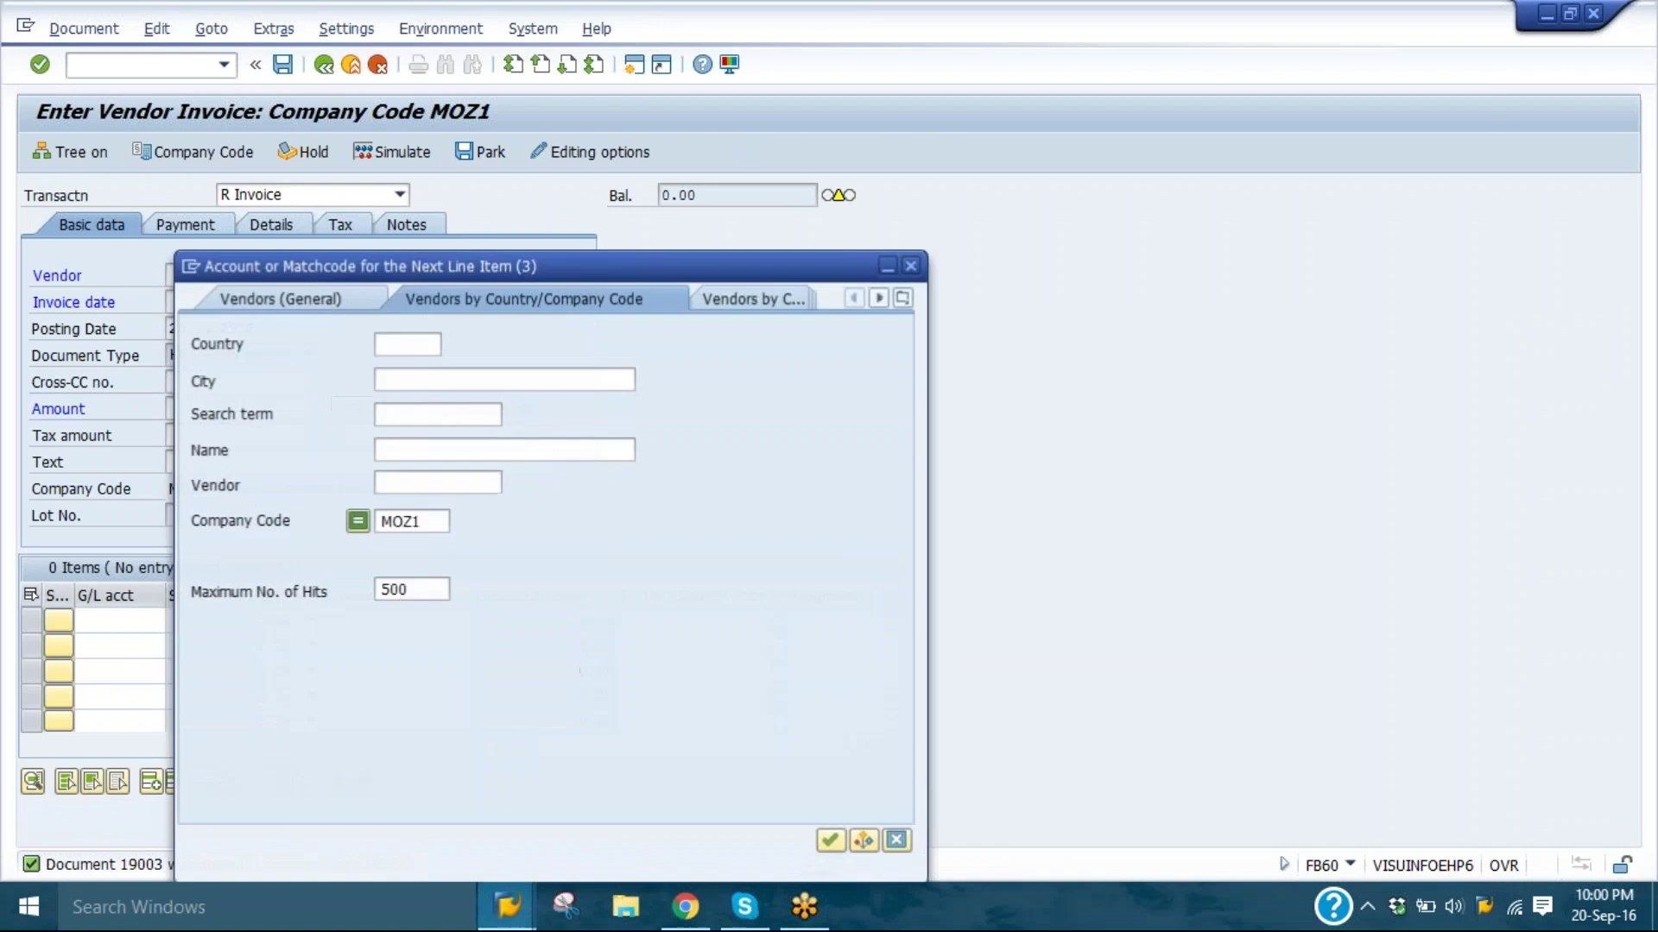
key("Return")
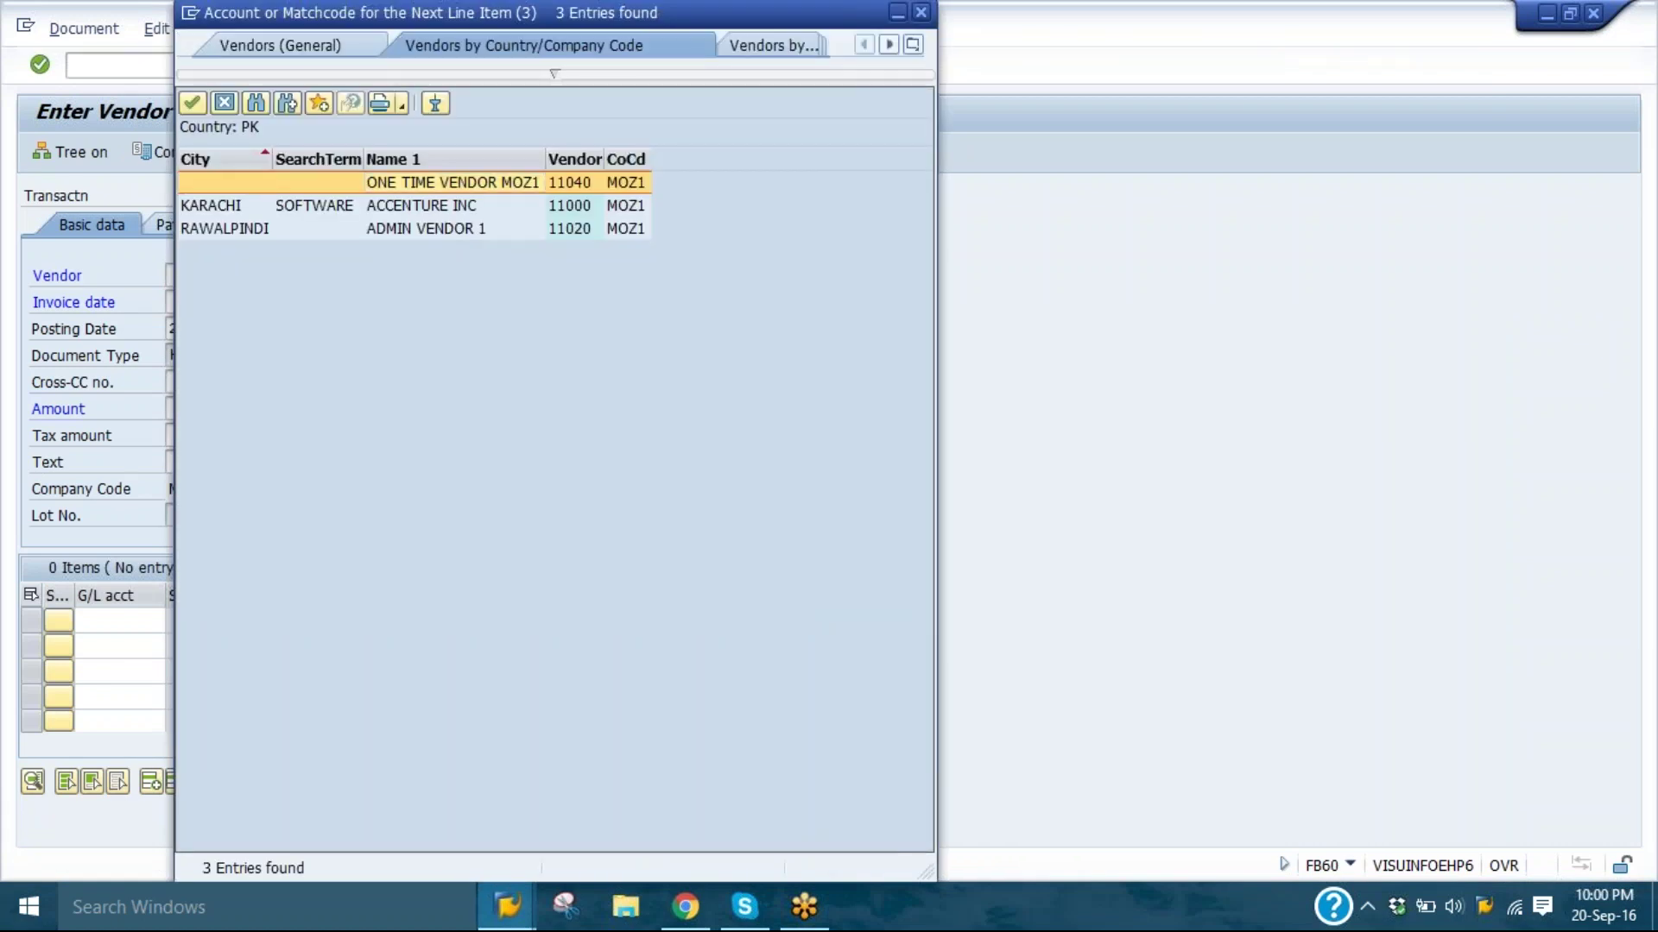
key("Escape")
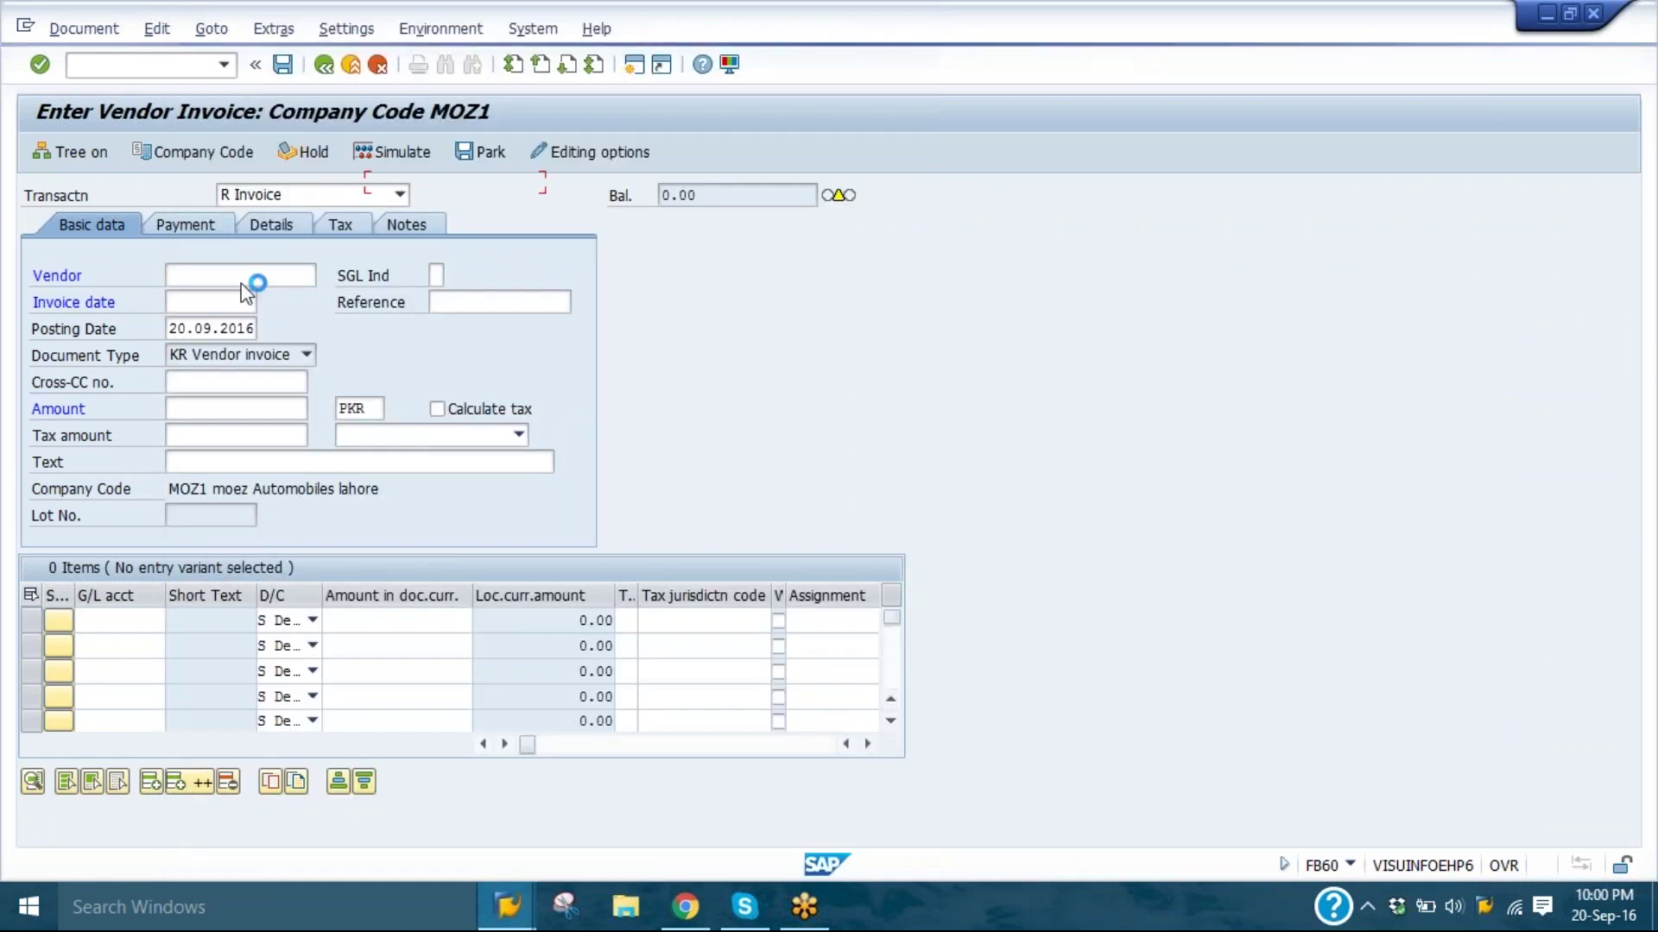
key("Tab")
type("2")
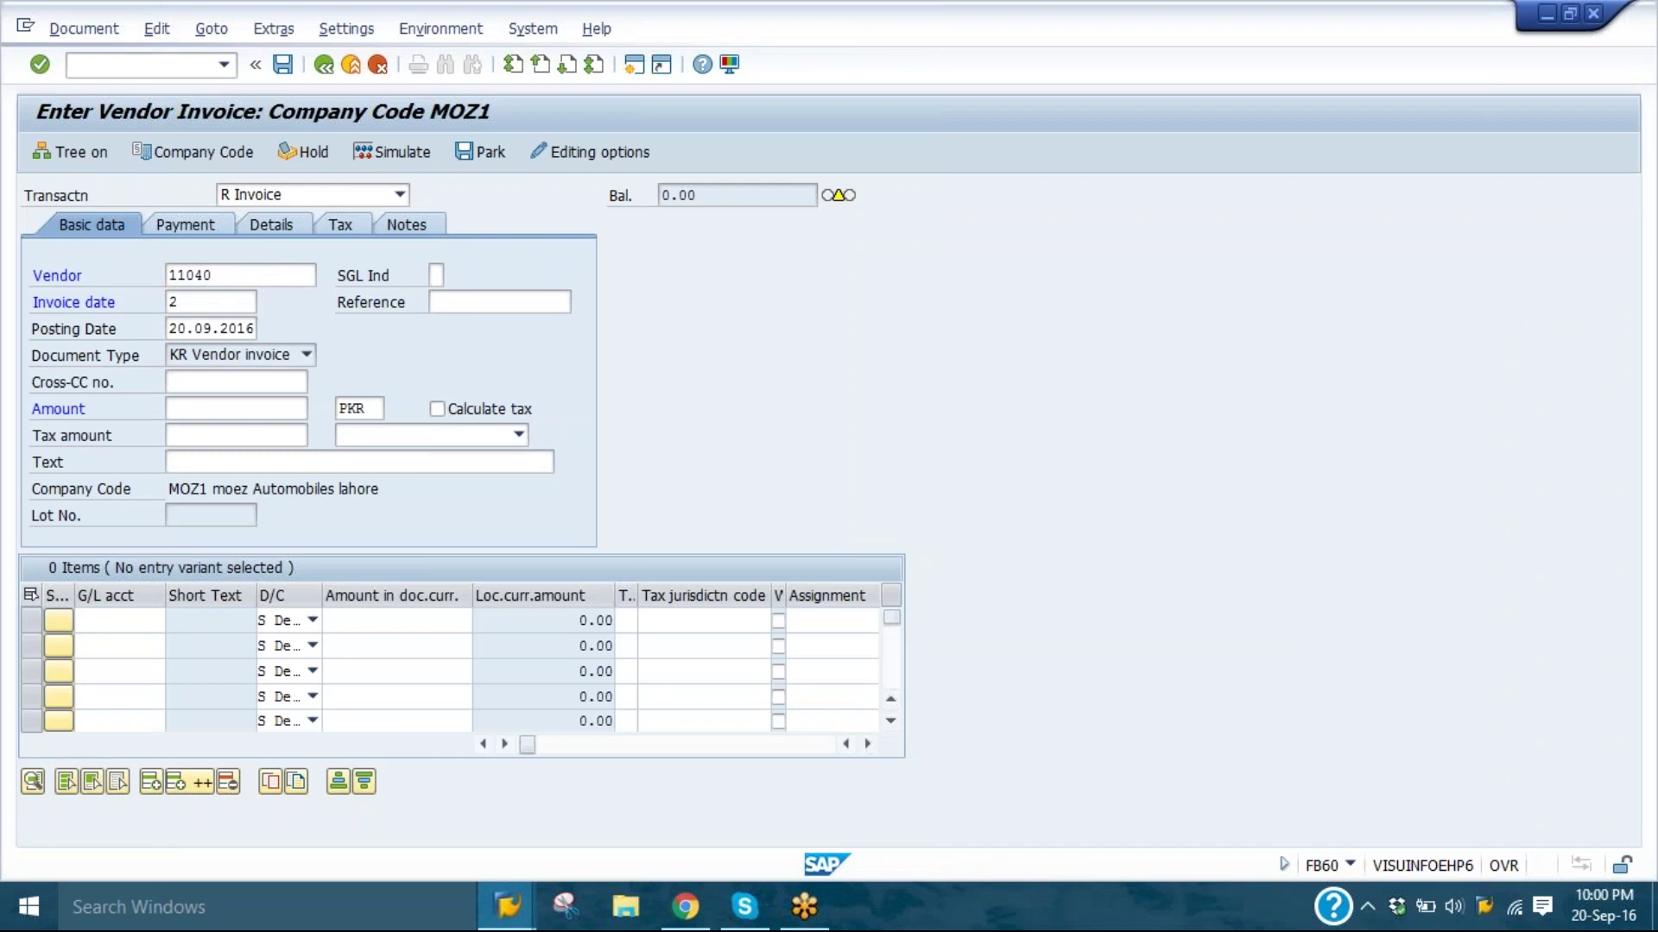
key("Return")
type("0092016")
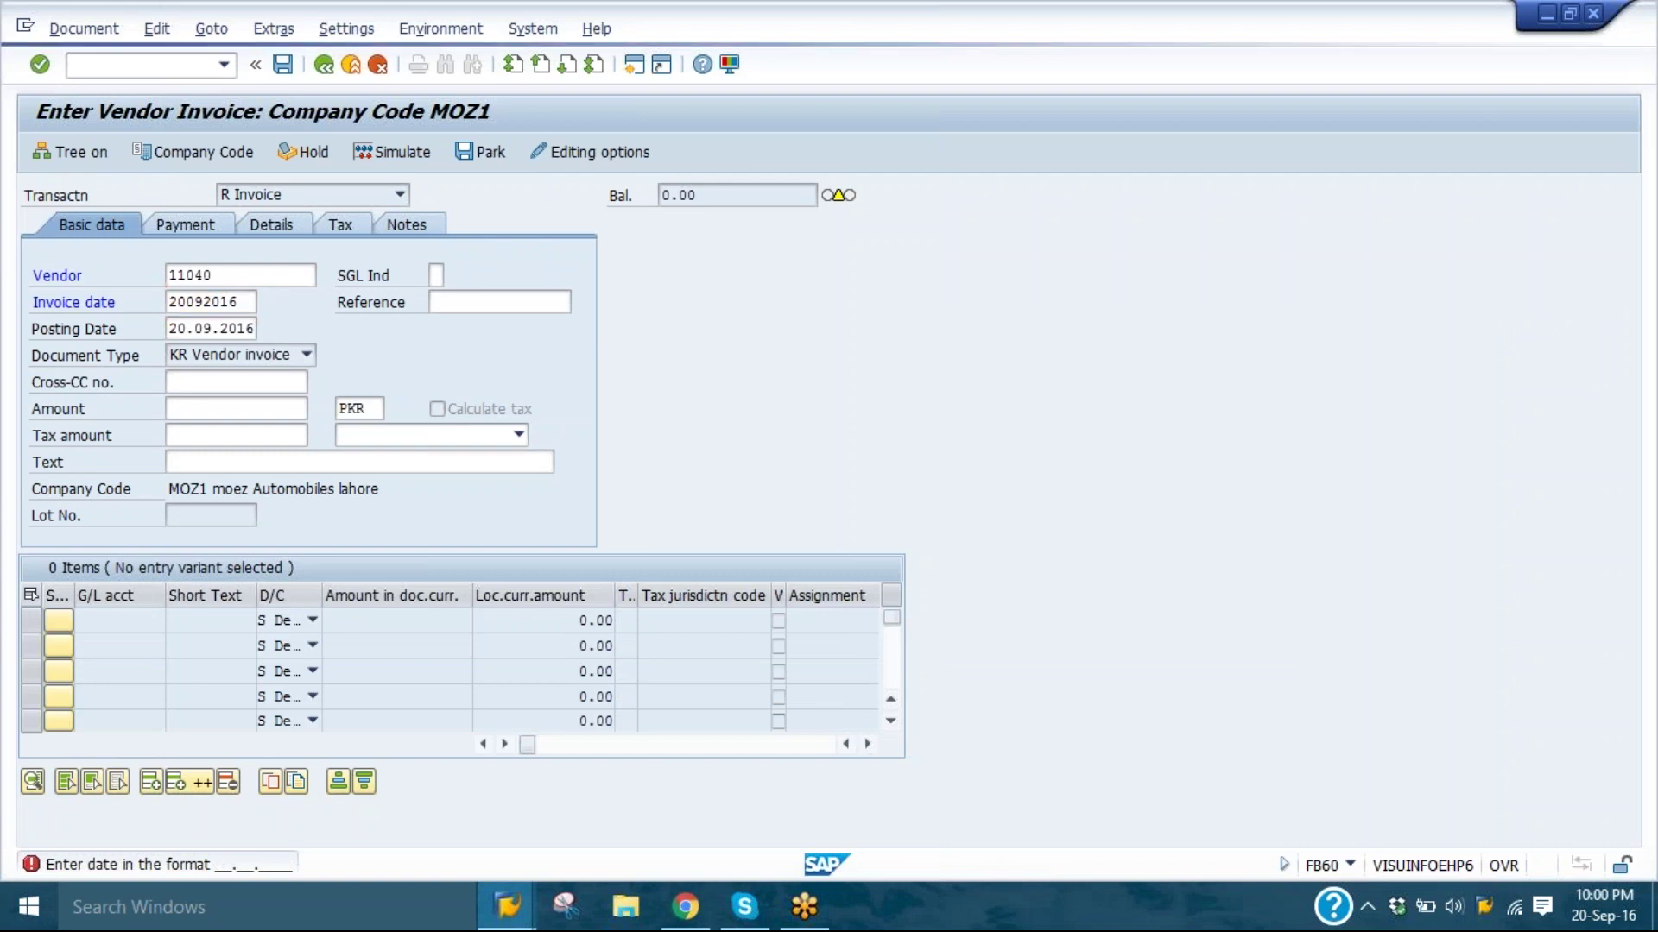
key("Return")
- Add a debit line of 8000 on the Purchase acct G/L account and set the invoice amount to 8000 PKR
left_click(133, 621)
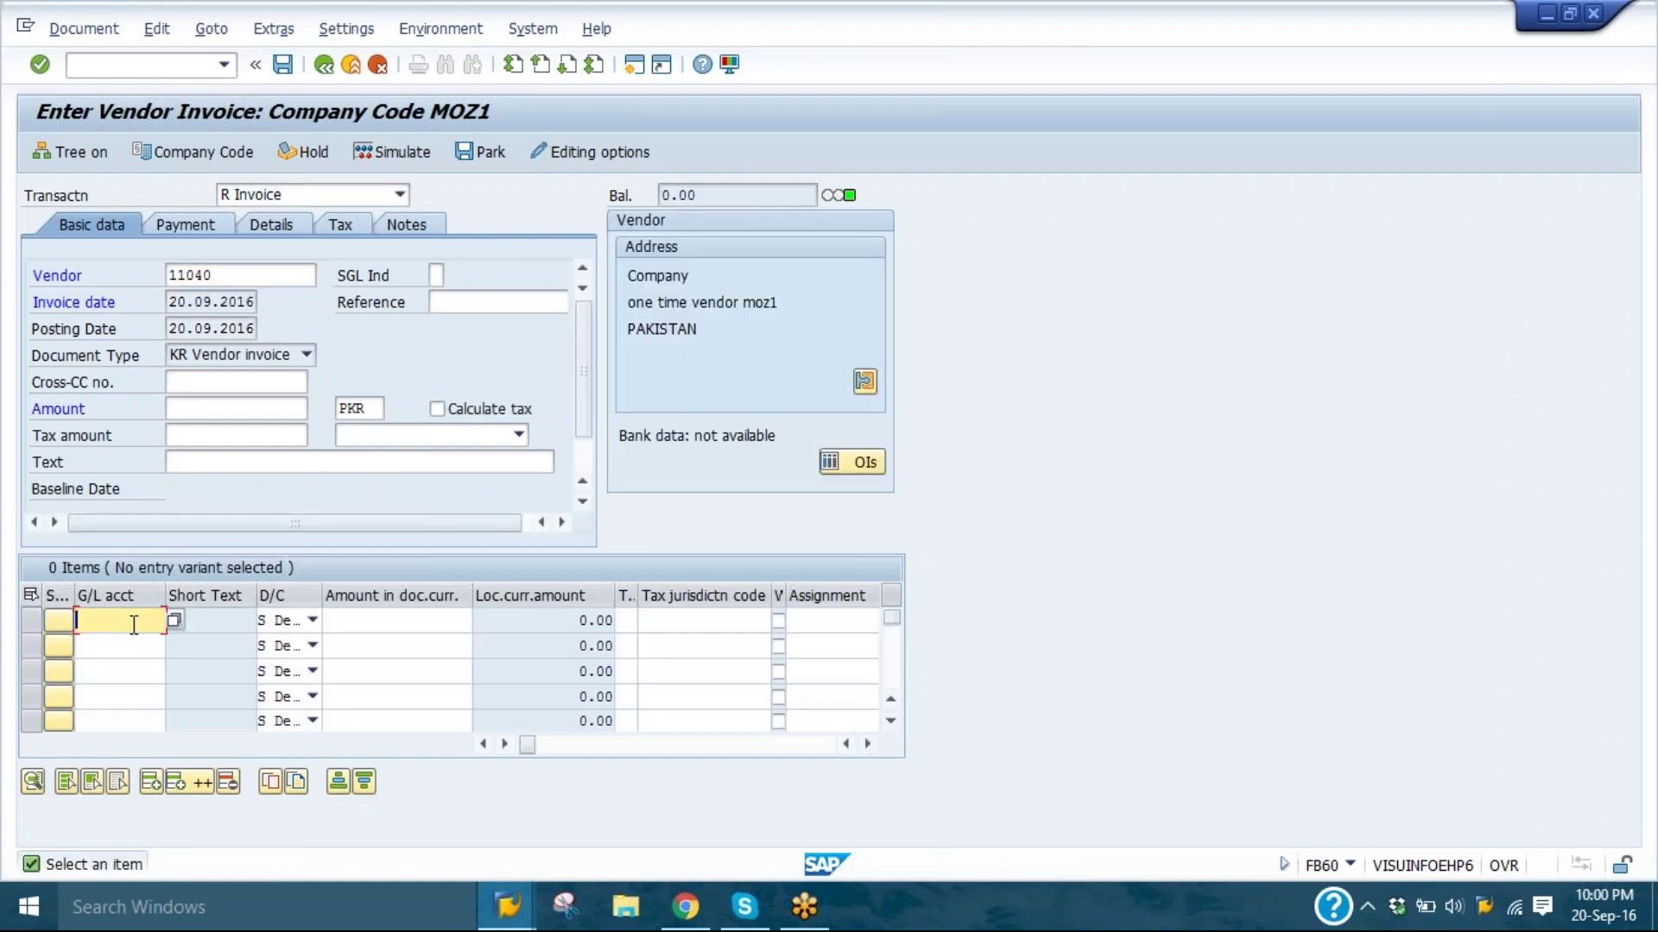
type("4500")
key("Tab")
key("Tab")
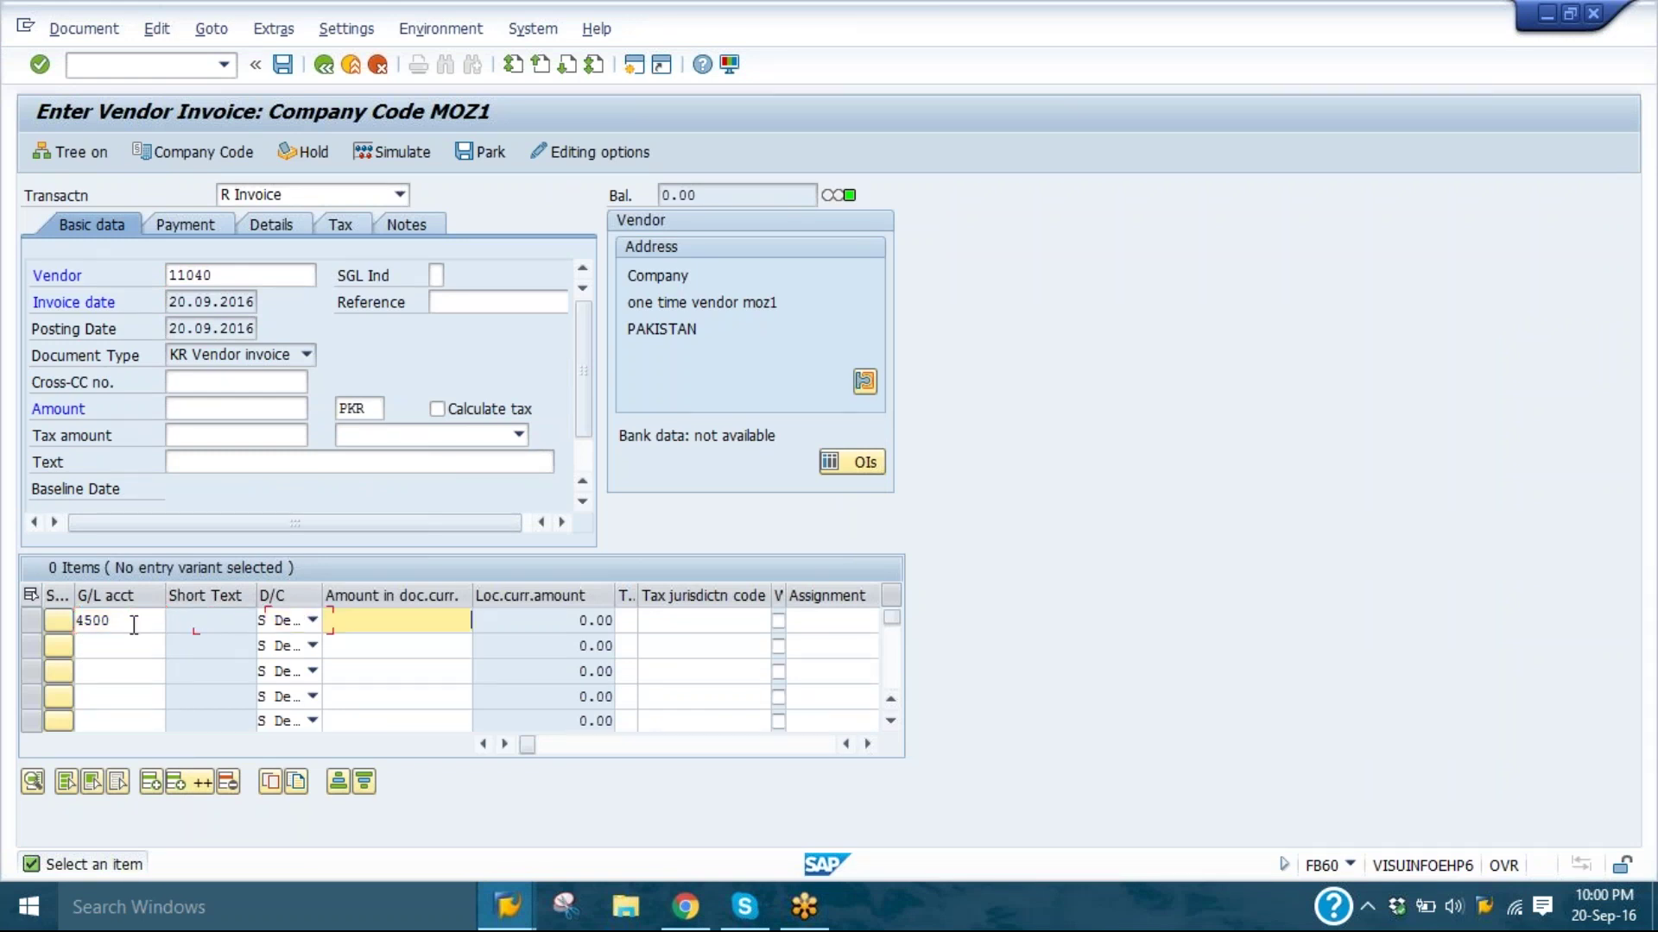
type("8000")
left_click(214, 415)
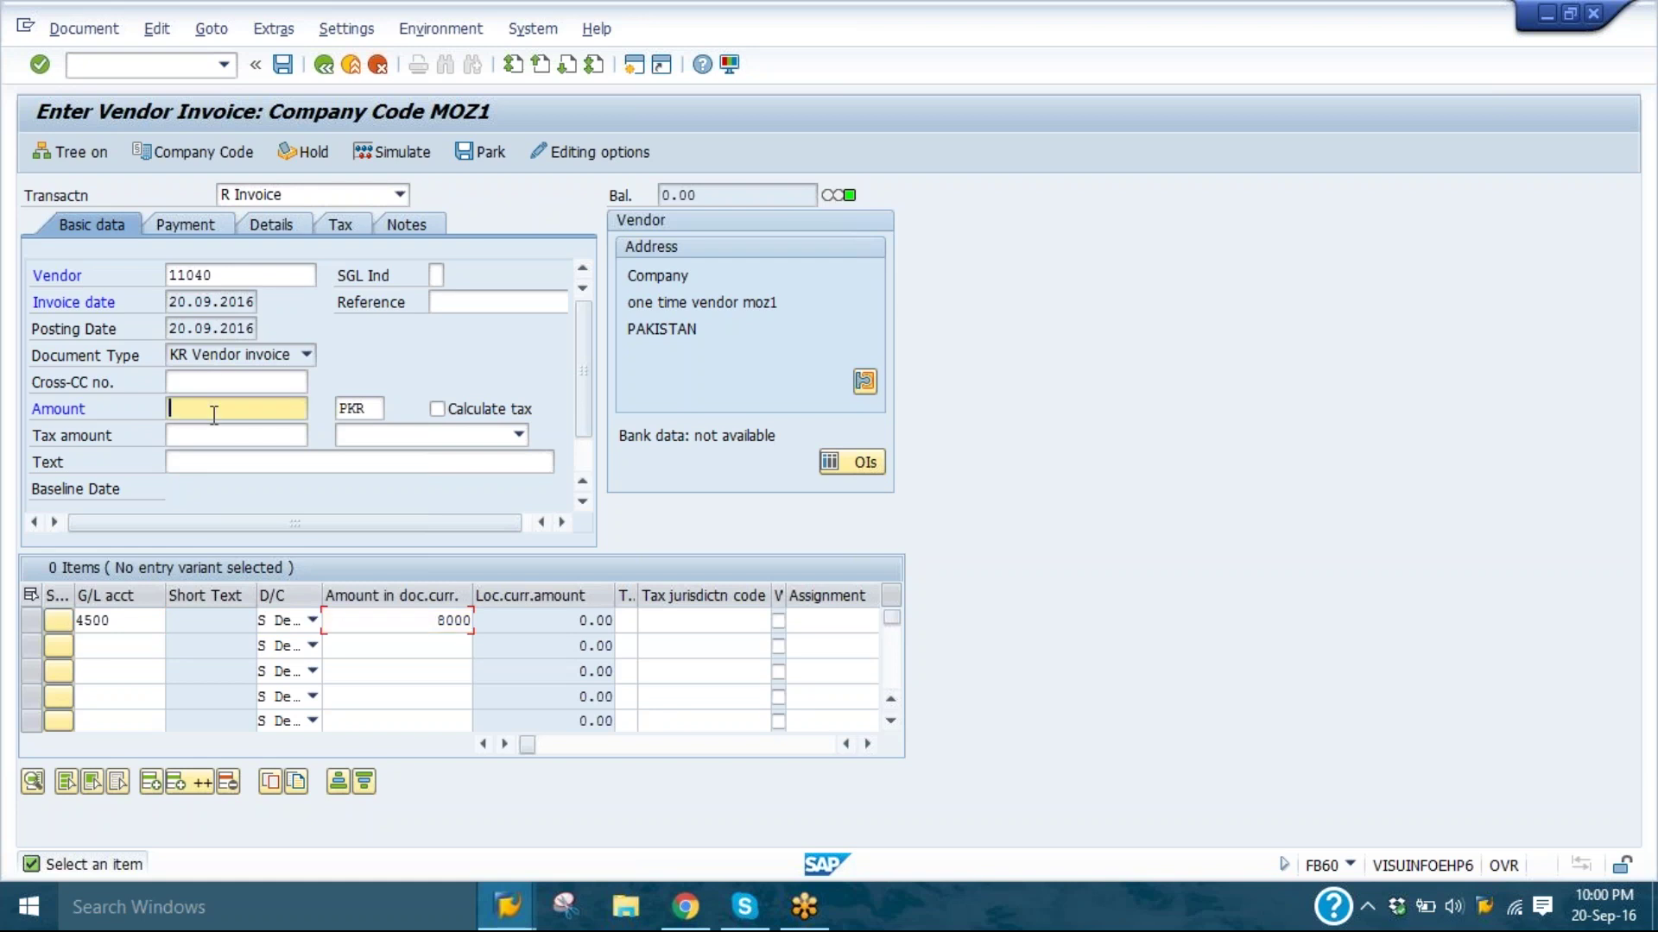
type("8000")
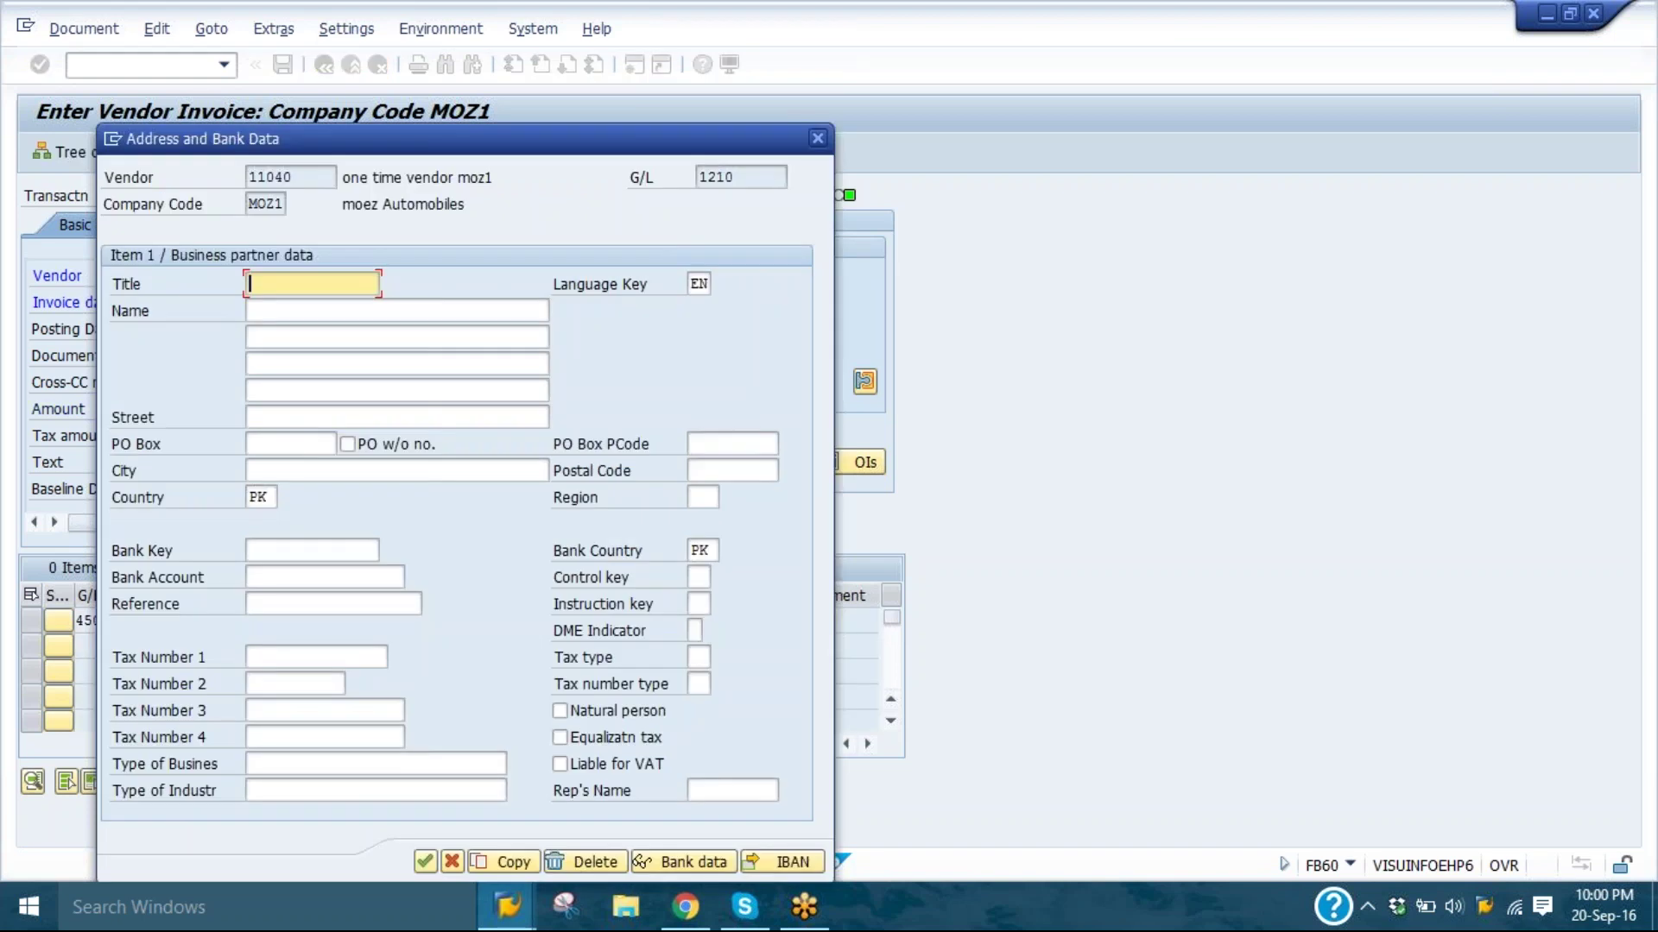
- In the one-time vendor's address and bank data, enter the title company and the name abc123
left_click_drag(431, 151, 936, 102)
type("company")
key("Tab")
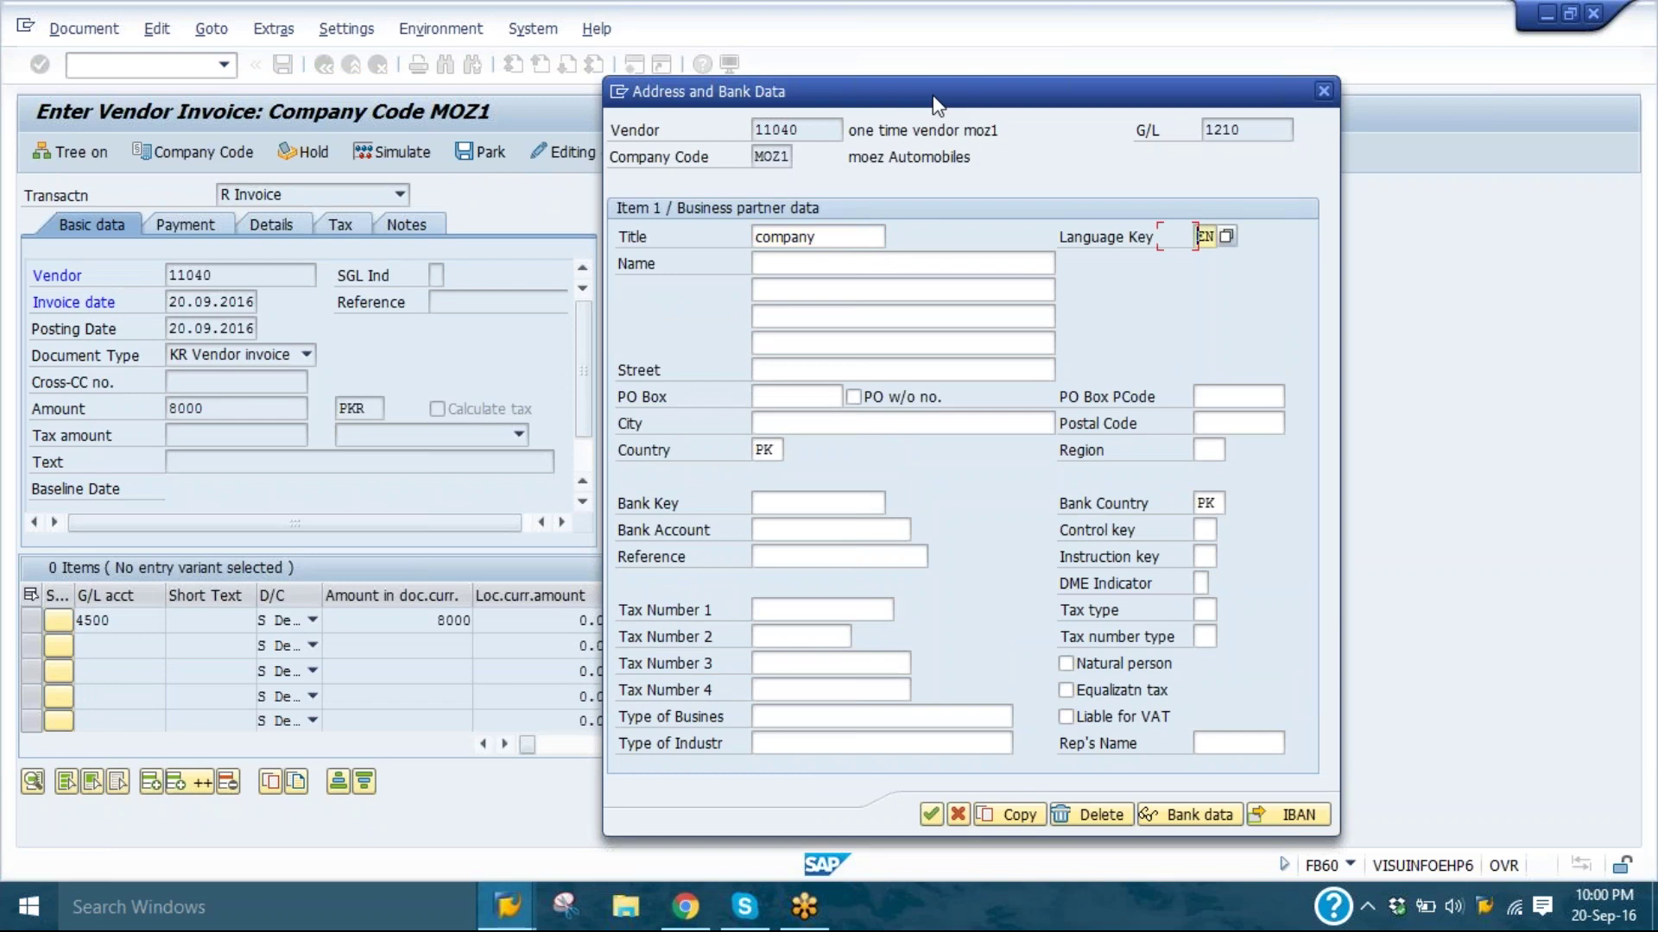
key("Tab")
type("abc123")
key("Tab")
key("Tab")
key("Tab")
key("Tab")
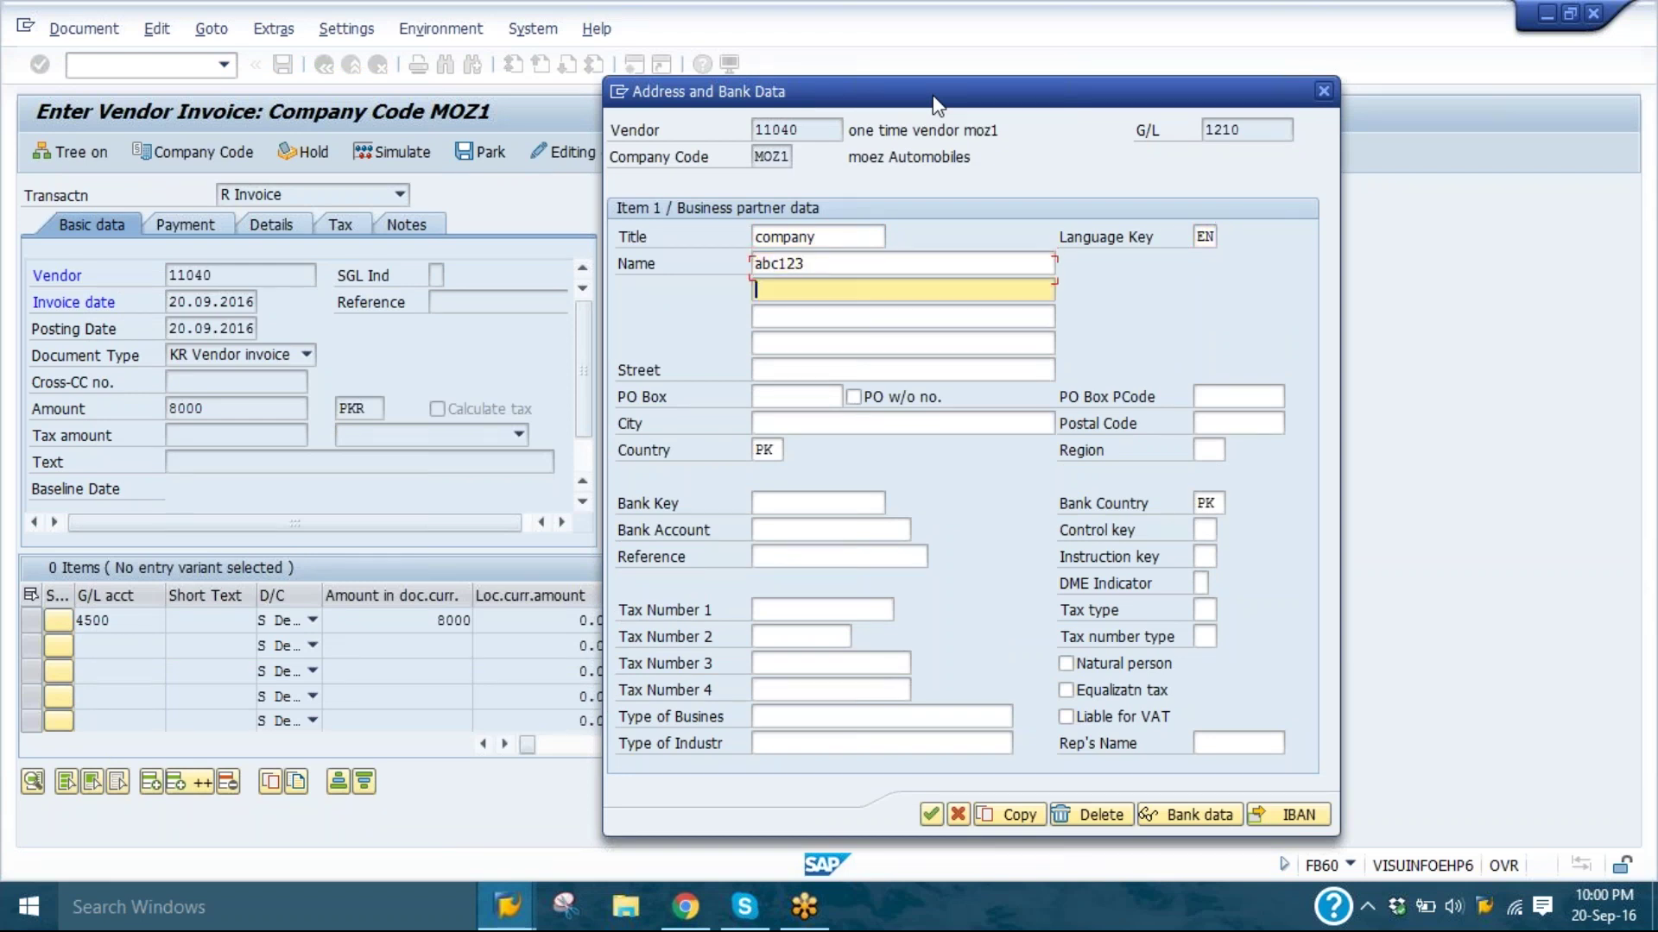
- Set the one-time vendor's city to karachi, leave the postal code empty, and accept the address data
key("Tab")
key("Tab")
key("Tab")
type("ka")
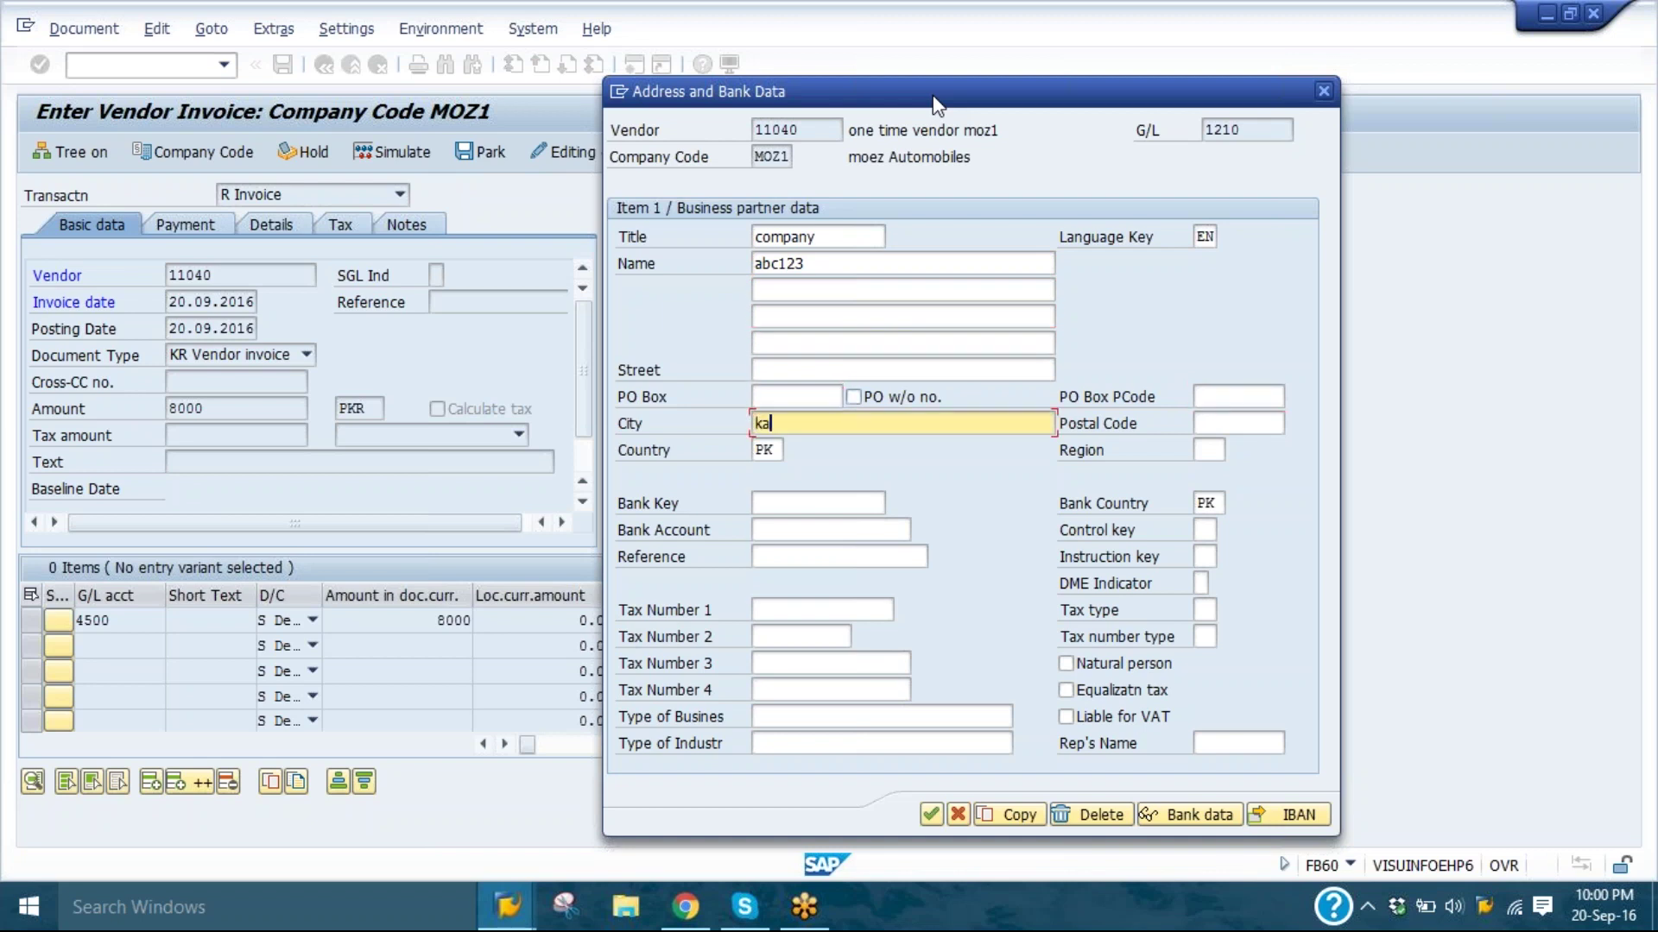
type("rachi")
key("Tab")
type("pkj")
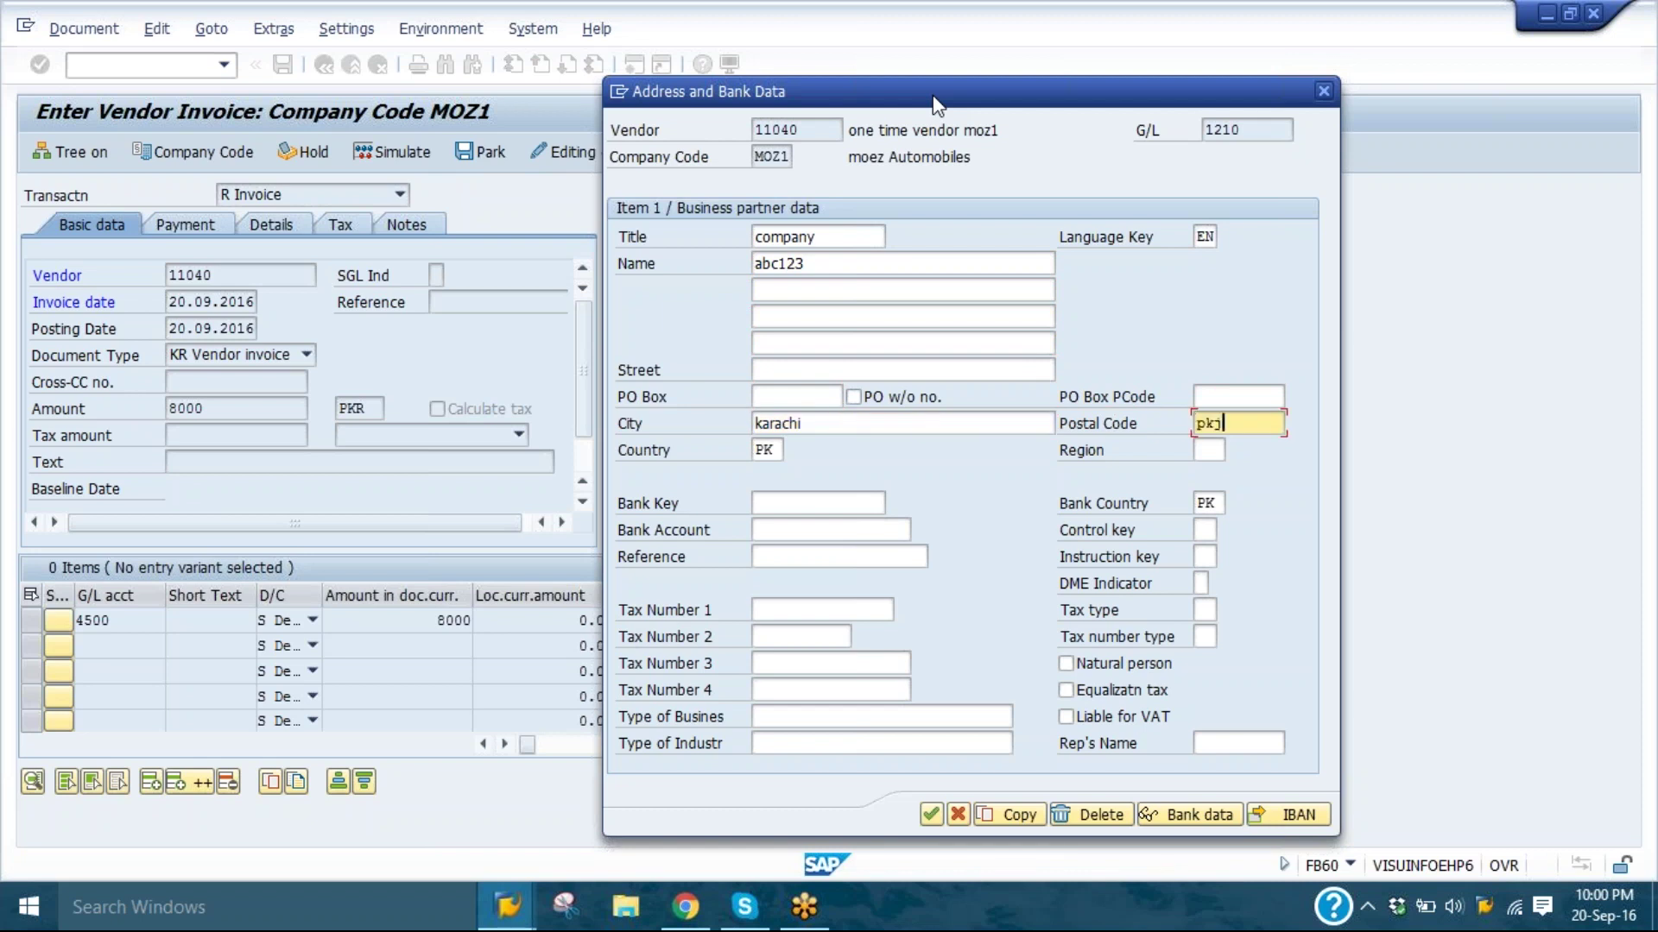
key("BackSpace")
key("BackSpace")
key("BackSpace")
key("Tab")
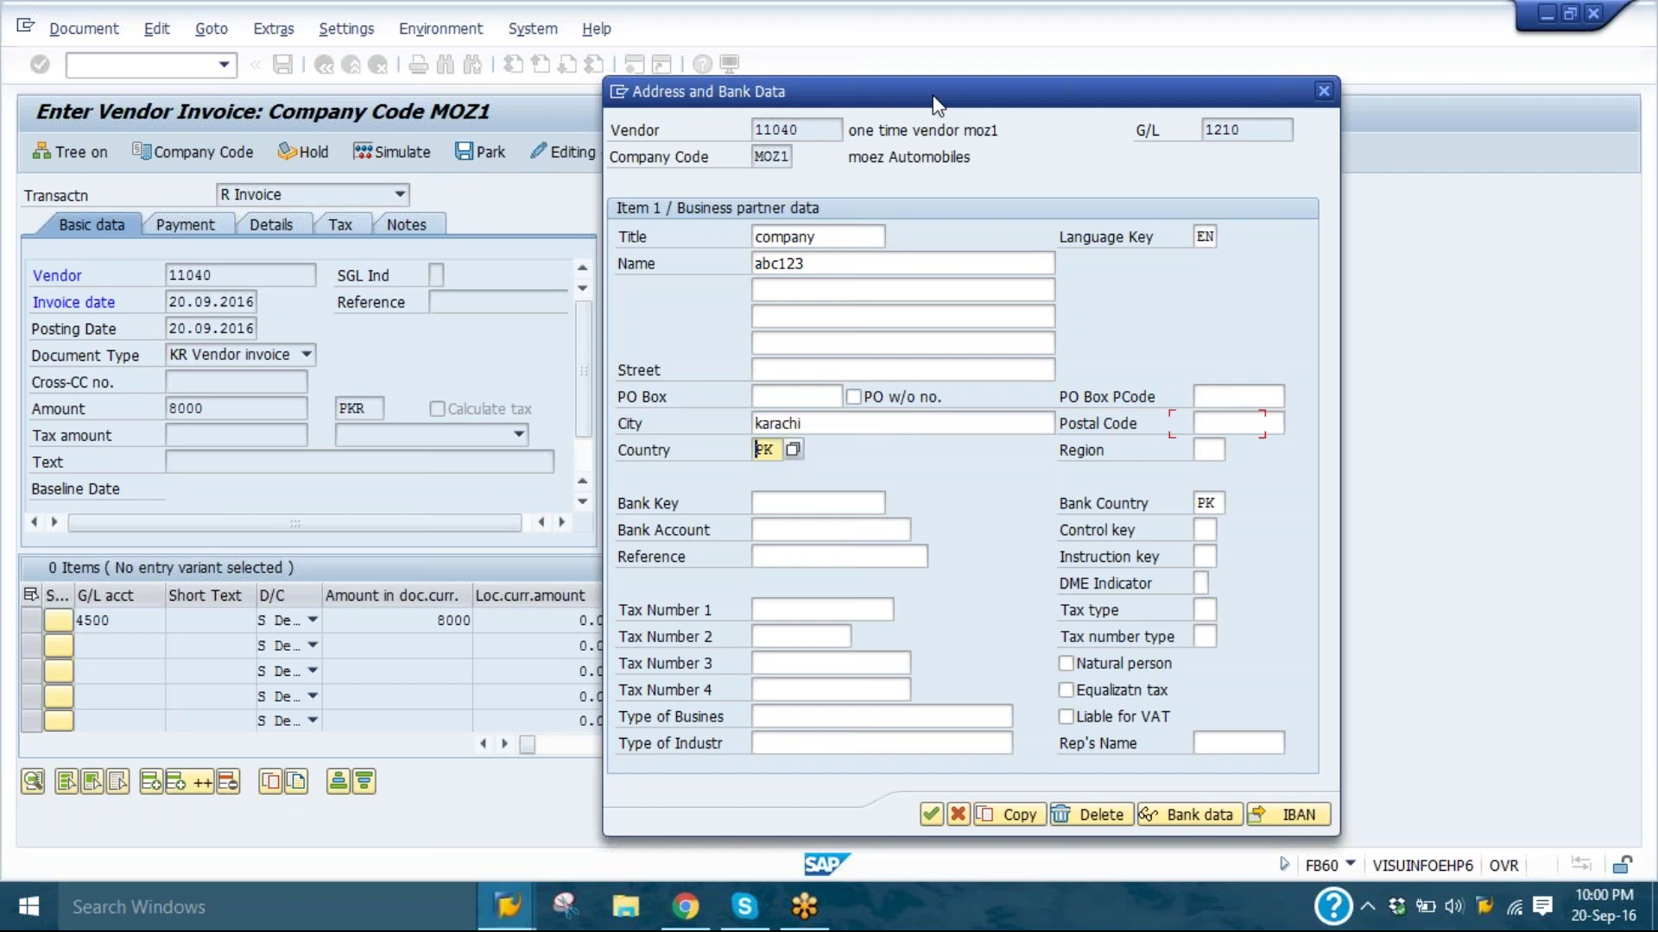
key("Tab")
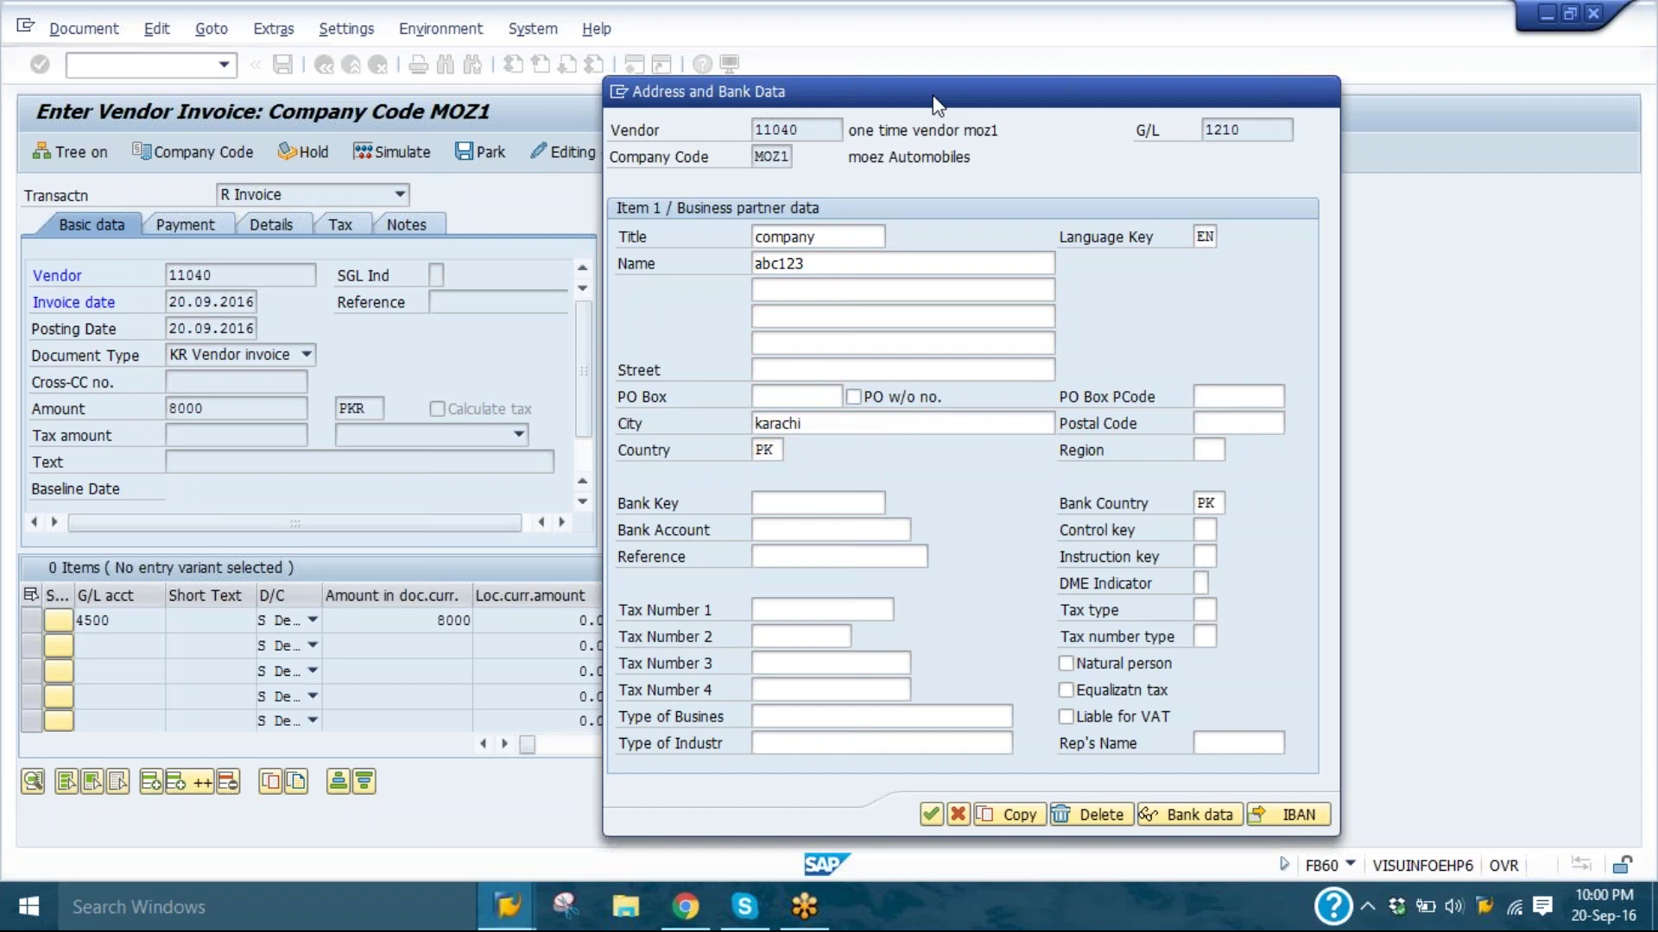
key("Return")
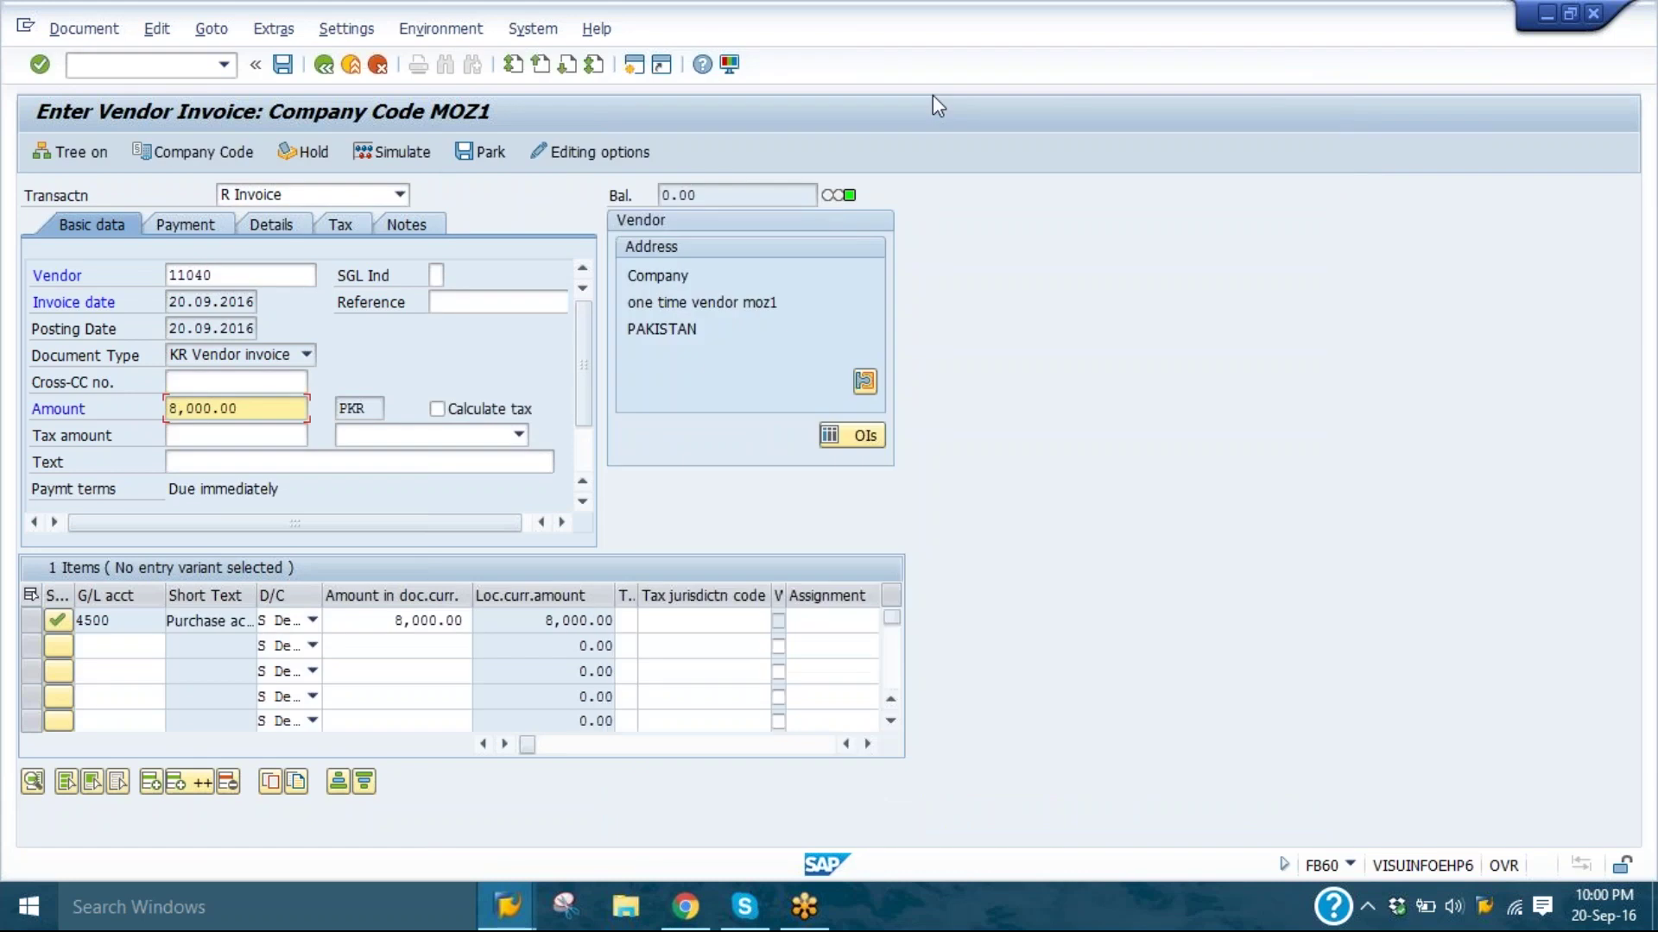
- Simulate the one-time vendor invoice and post it
left_click(400, 152)
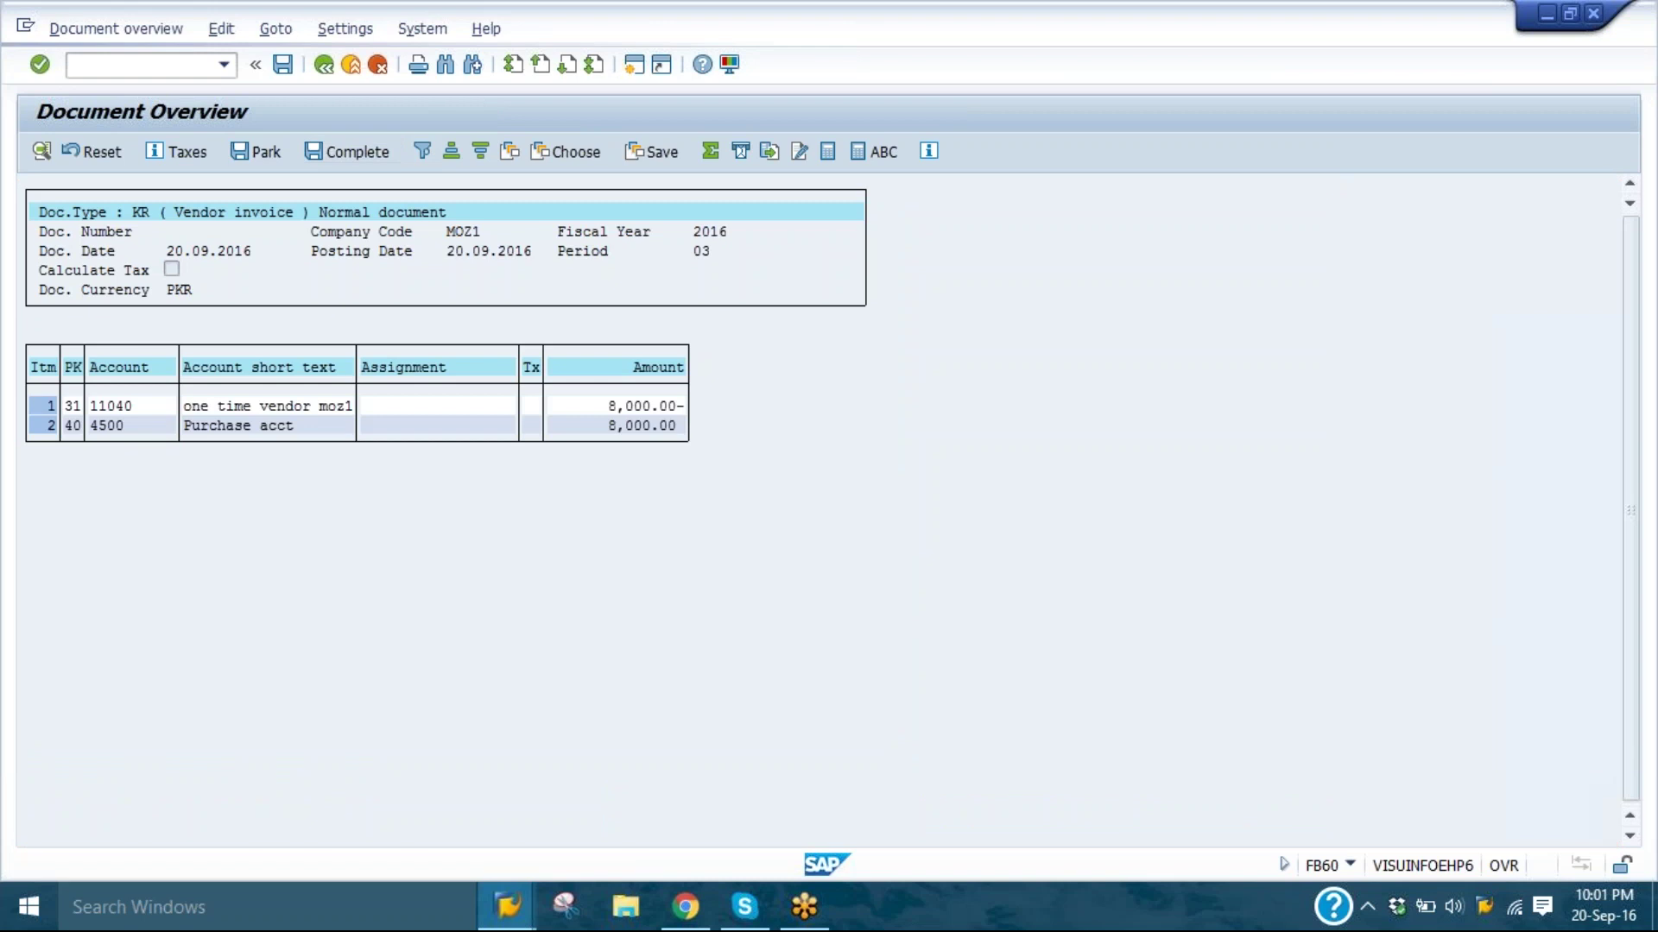
key("ctrl+s")
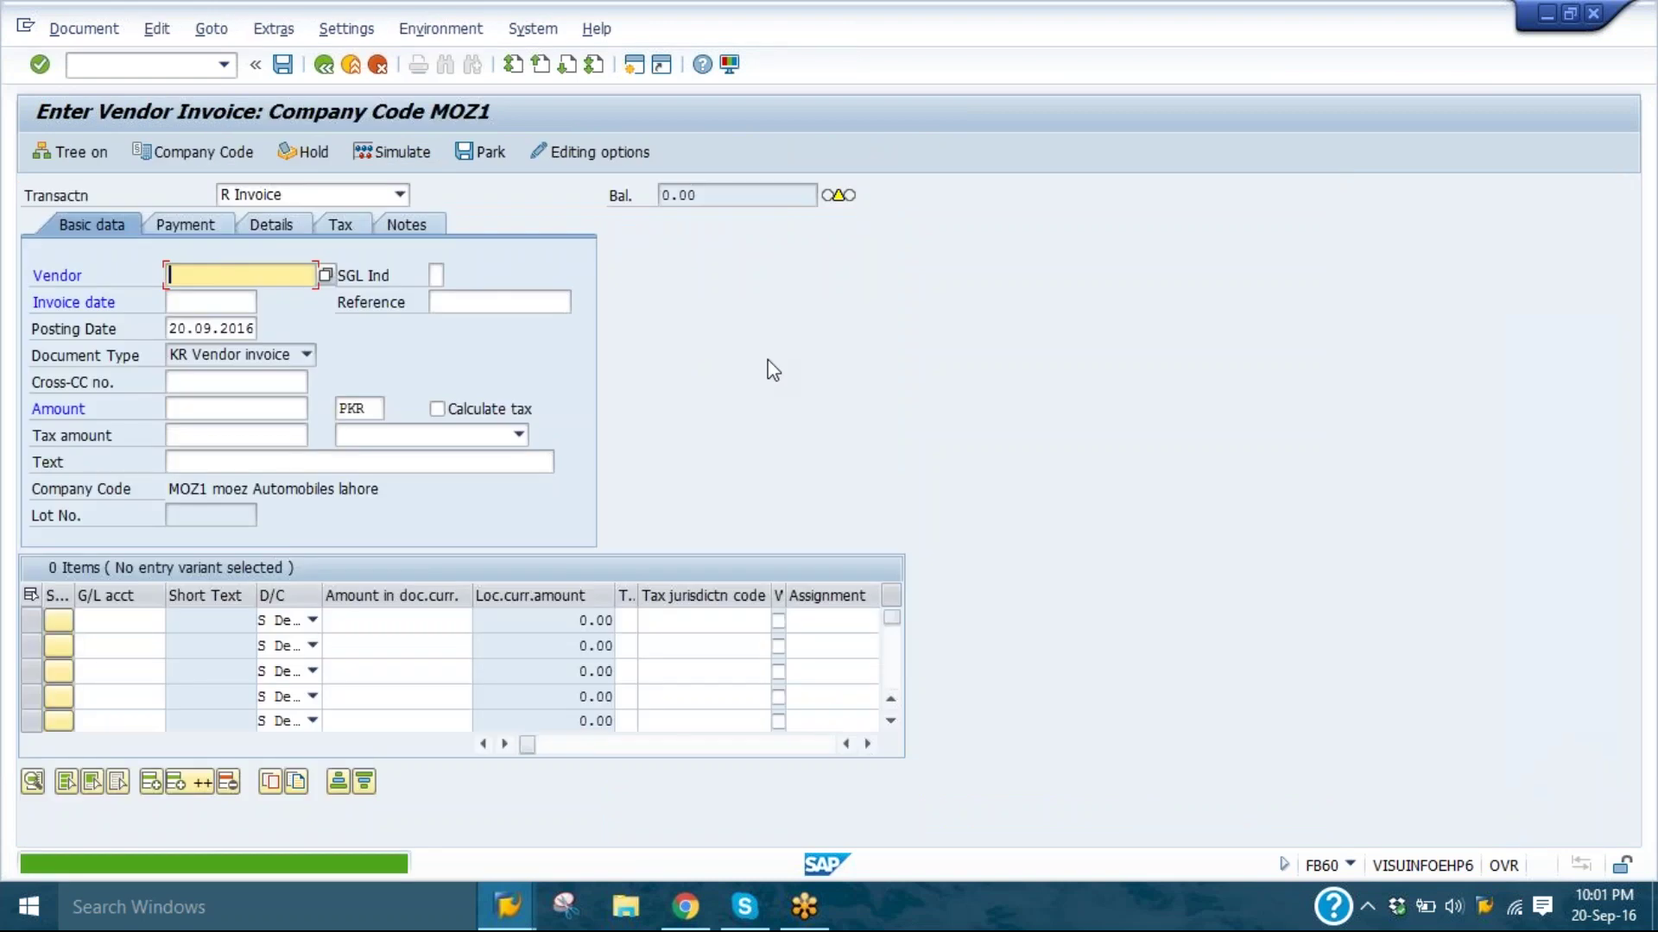
- Switch to the Post Outgoing Payments session and enter bank account 2010 with an amount of 8000
mouse_move(517, 907)
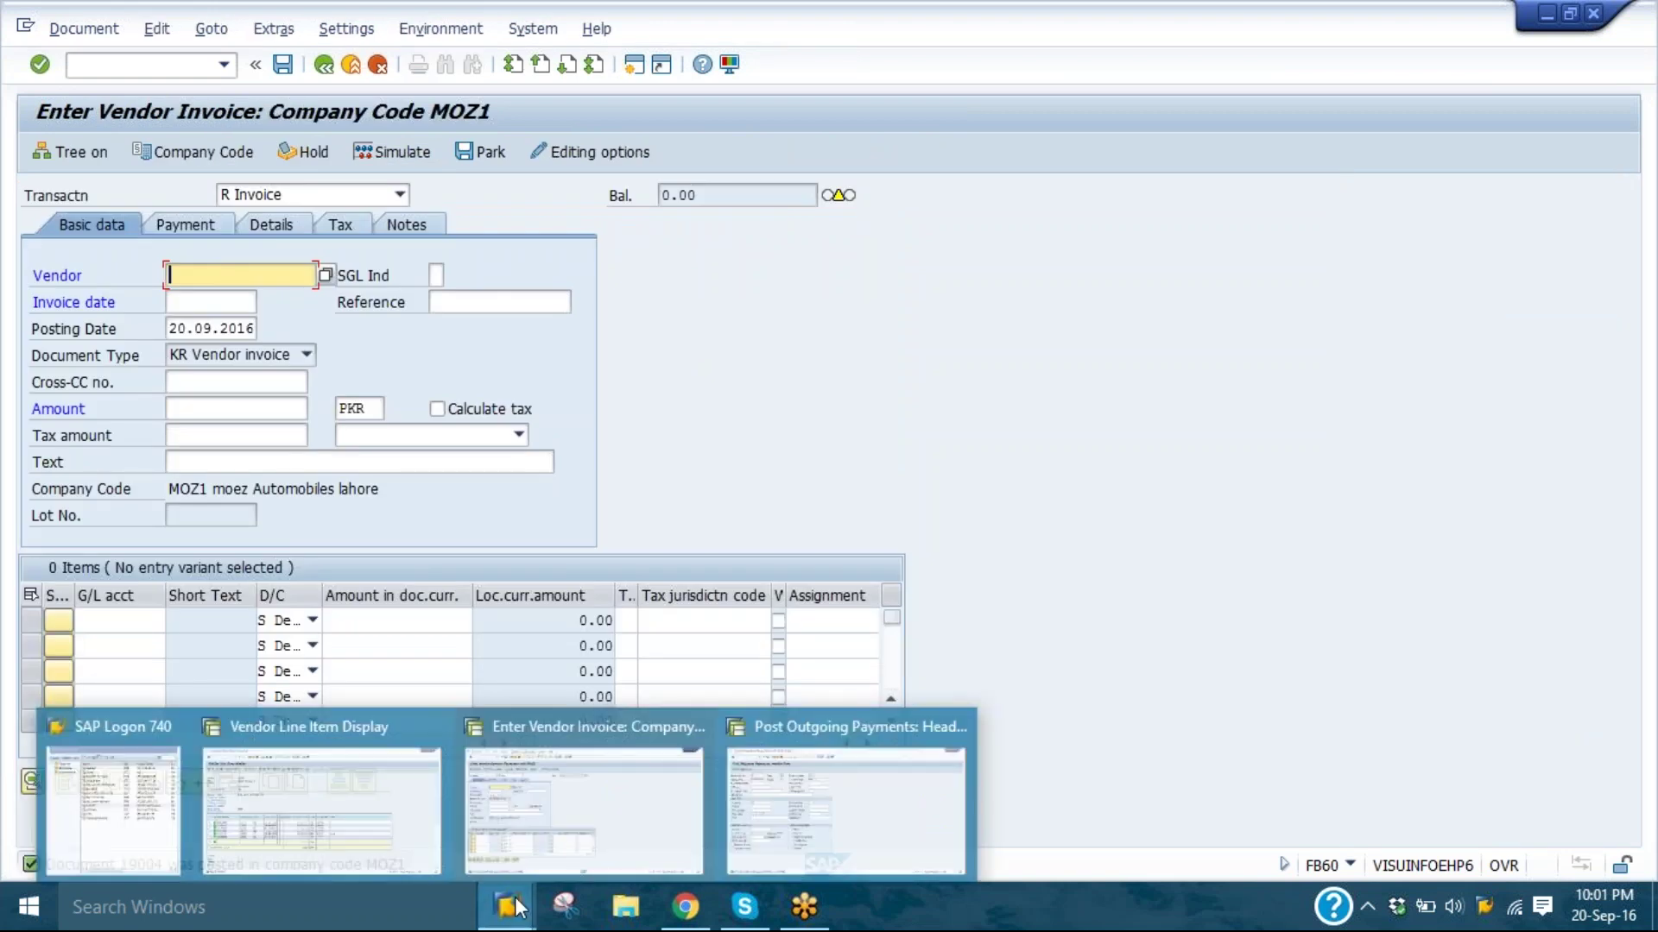
left_click(785, 793)
type("2010")
key("Tab")
type("8000")
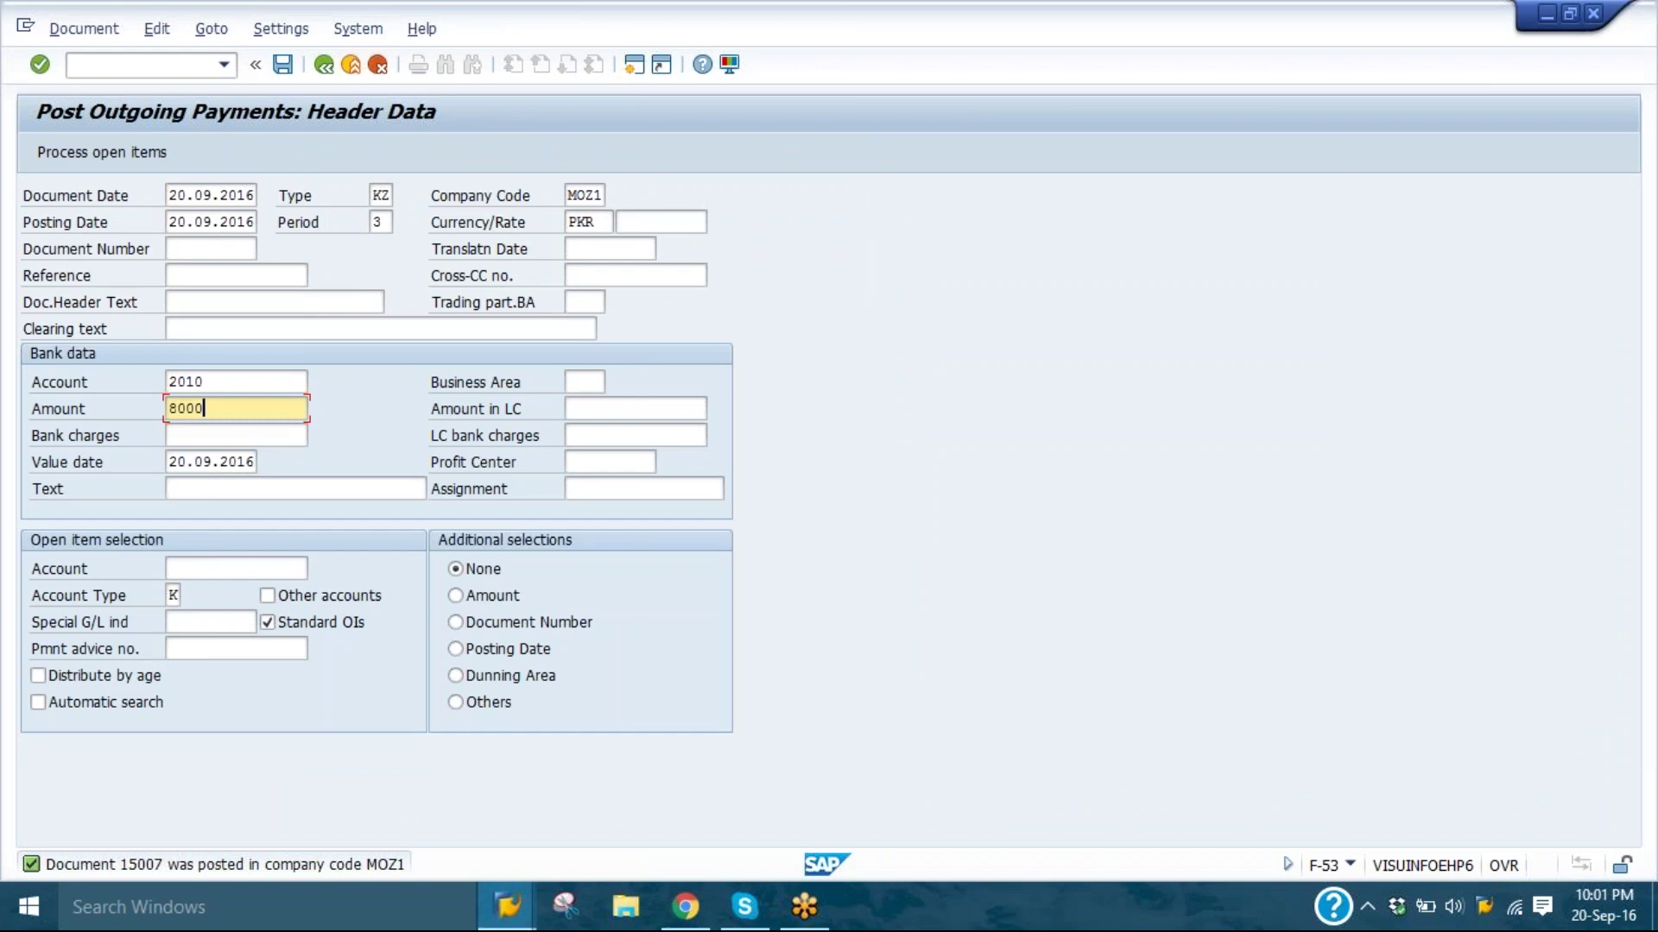
- Look up the vendors of company code MOZ1 and choose the one-time vendor as the open item account
left_click(293, 567)
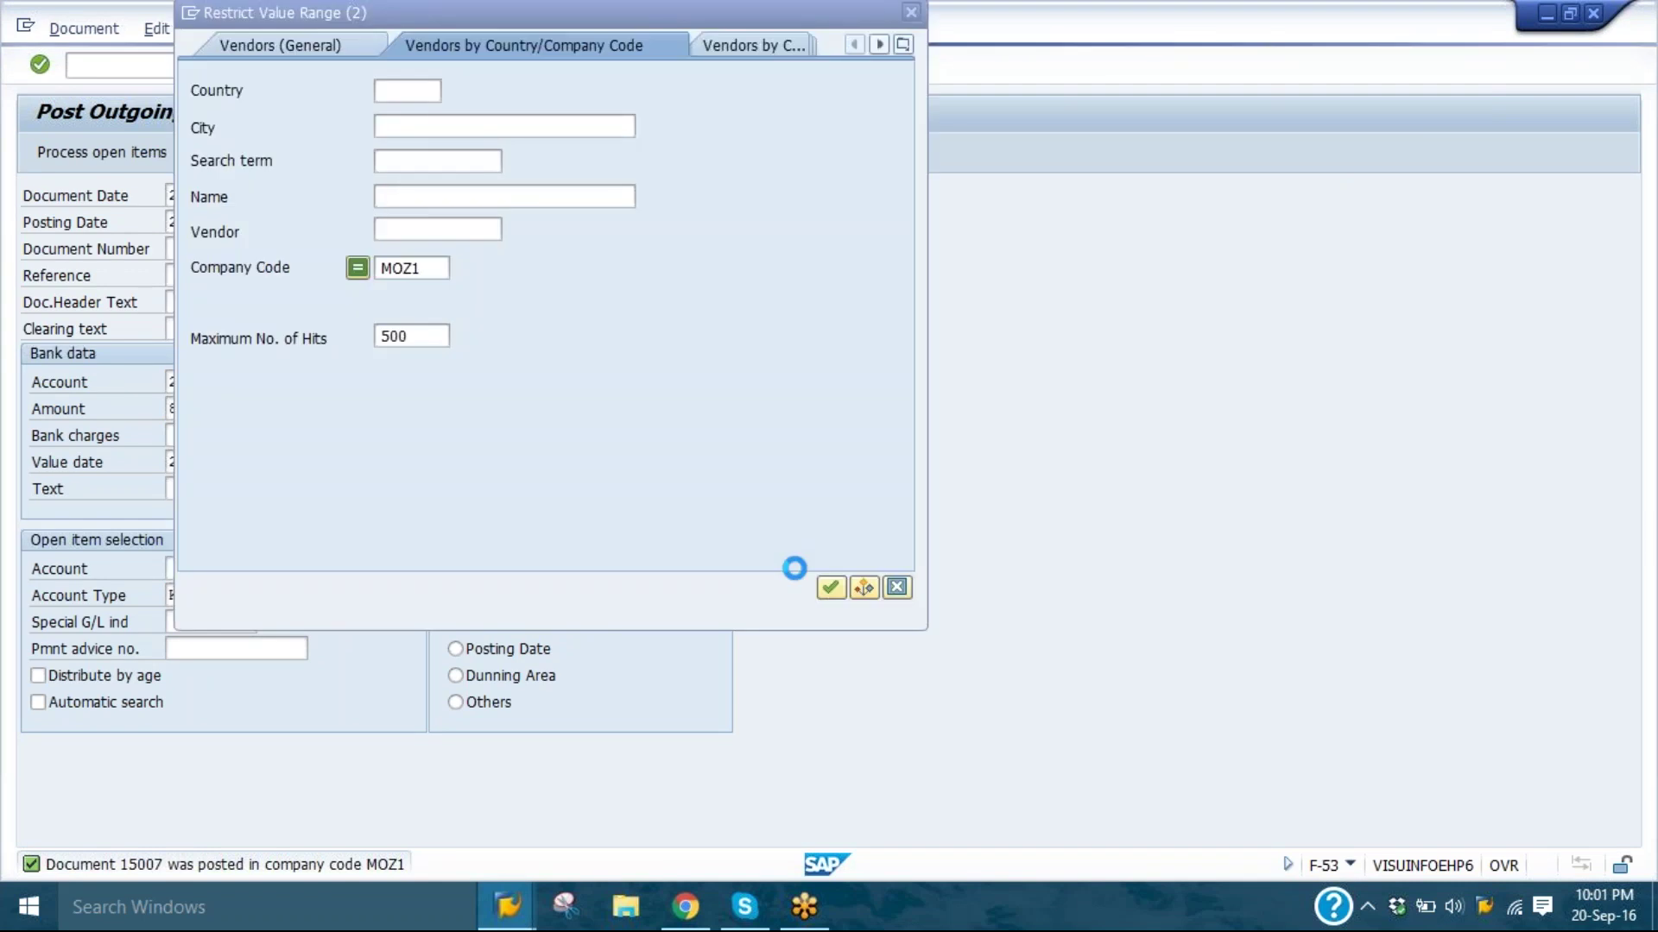
left_click(842, 588)
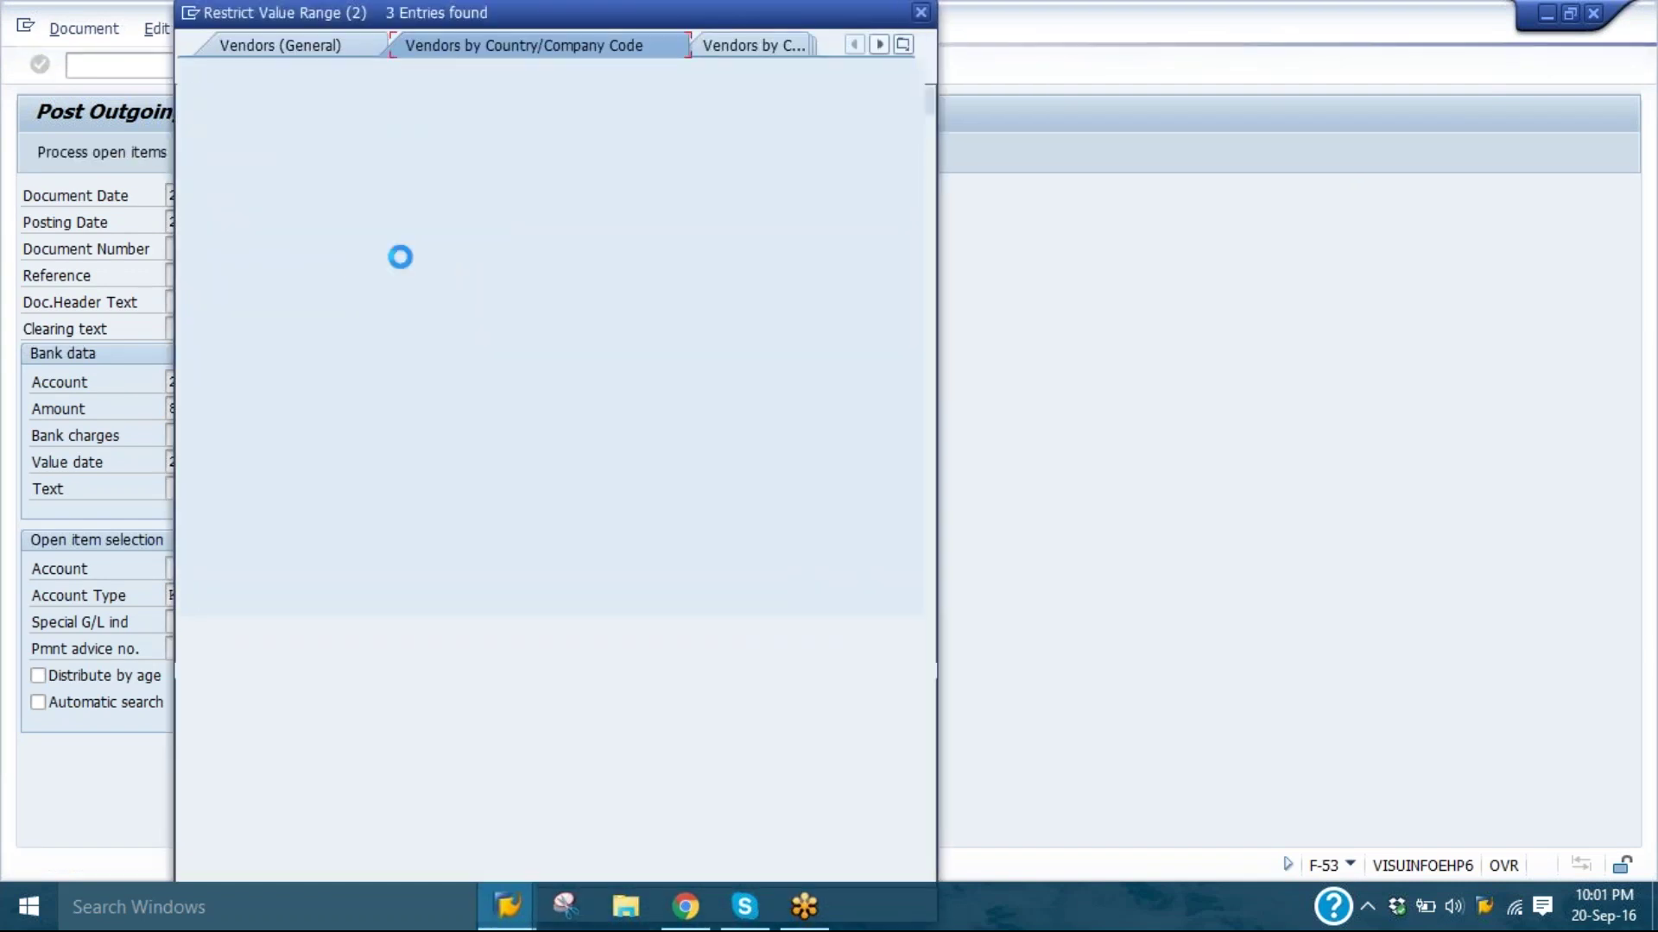
double_click(414, 174)
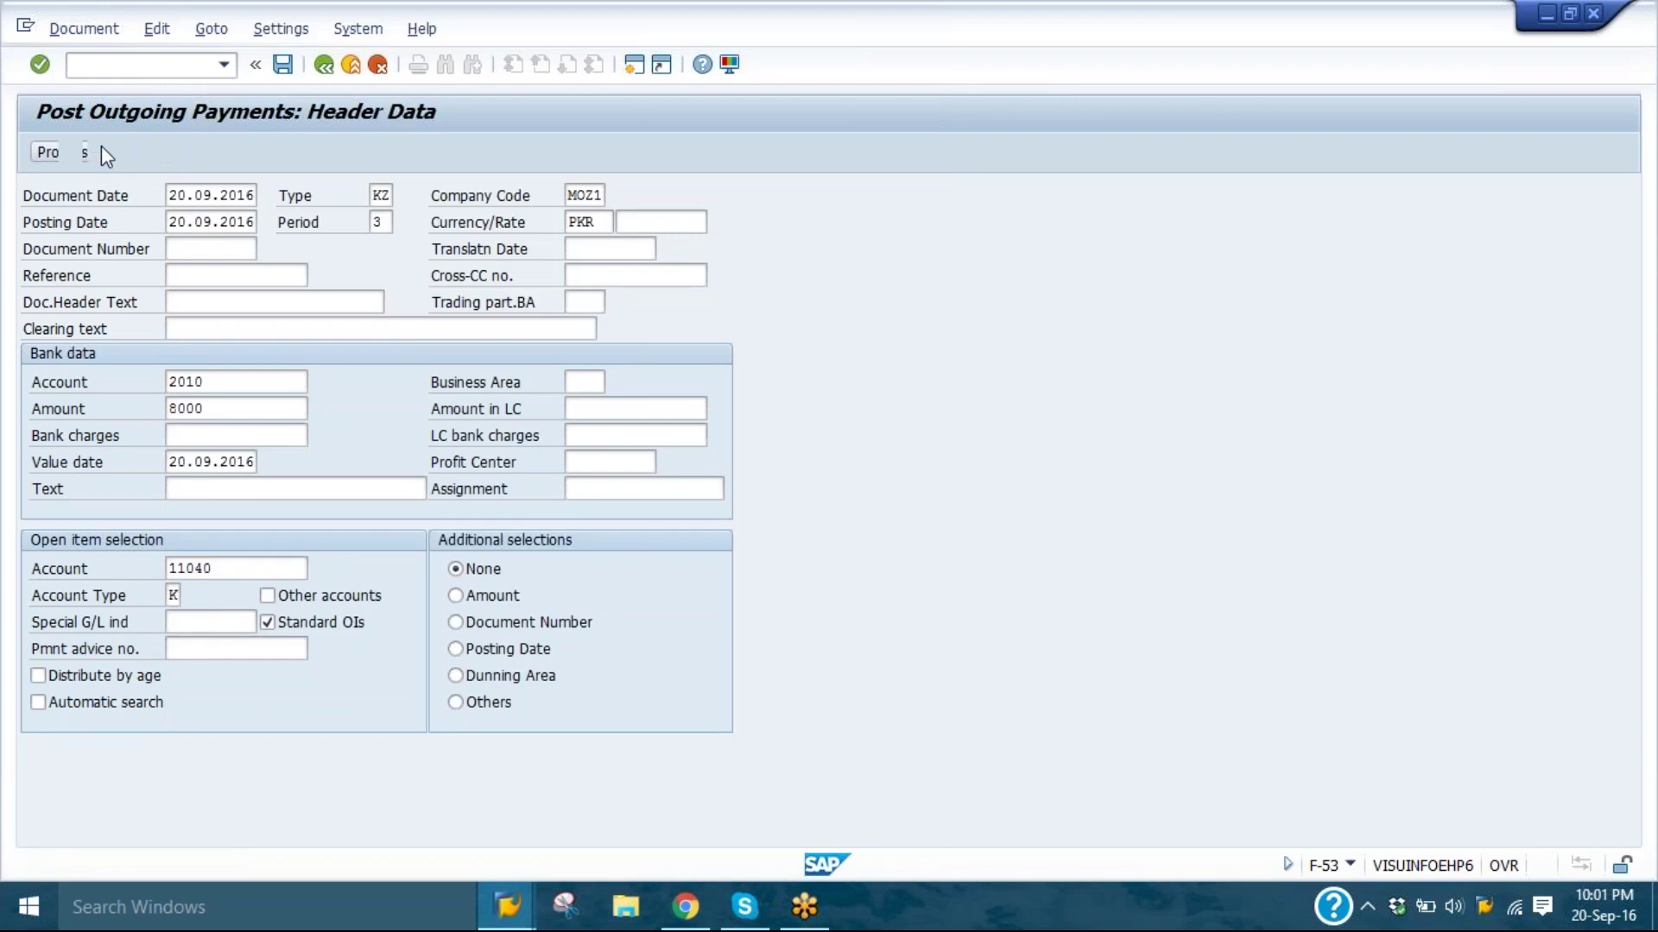
- Process the one-time vendor's open items, simulate the outgoing payment, and post it
left_click(101, 147)
left_click(84, 29)
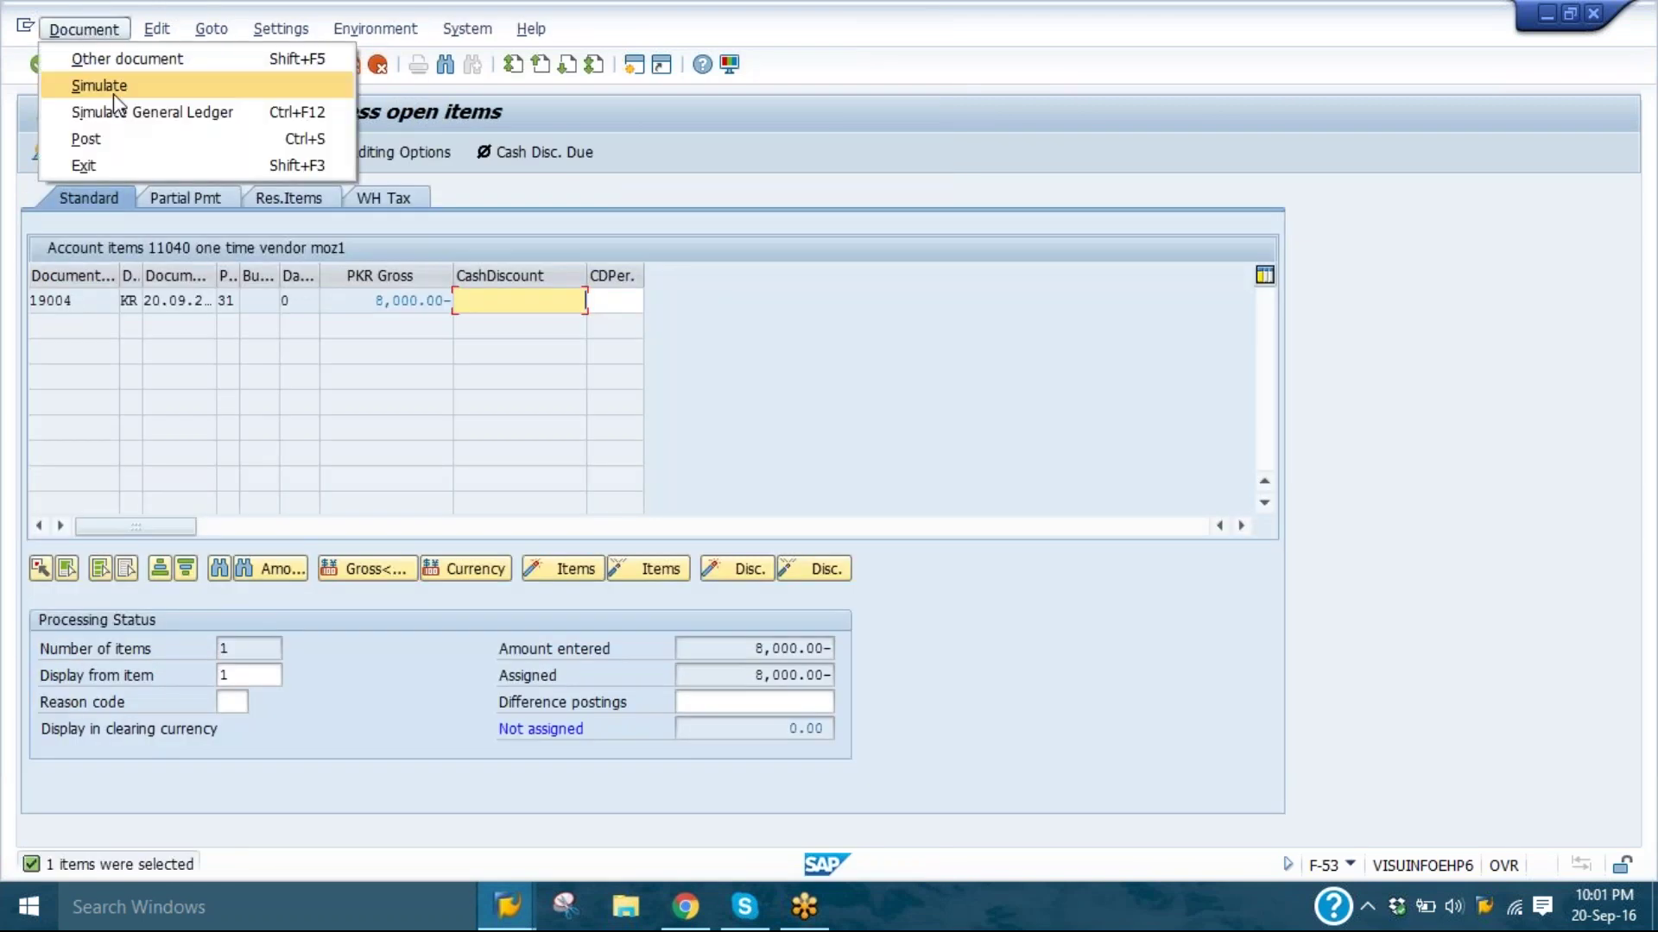
left_click(113, 91)
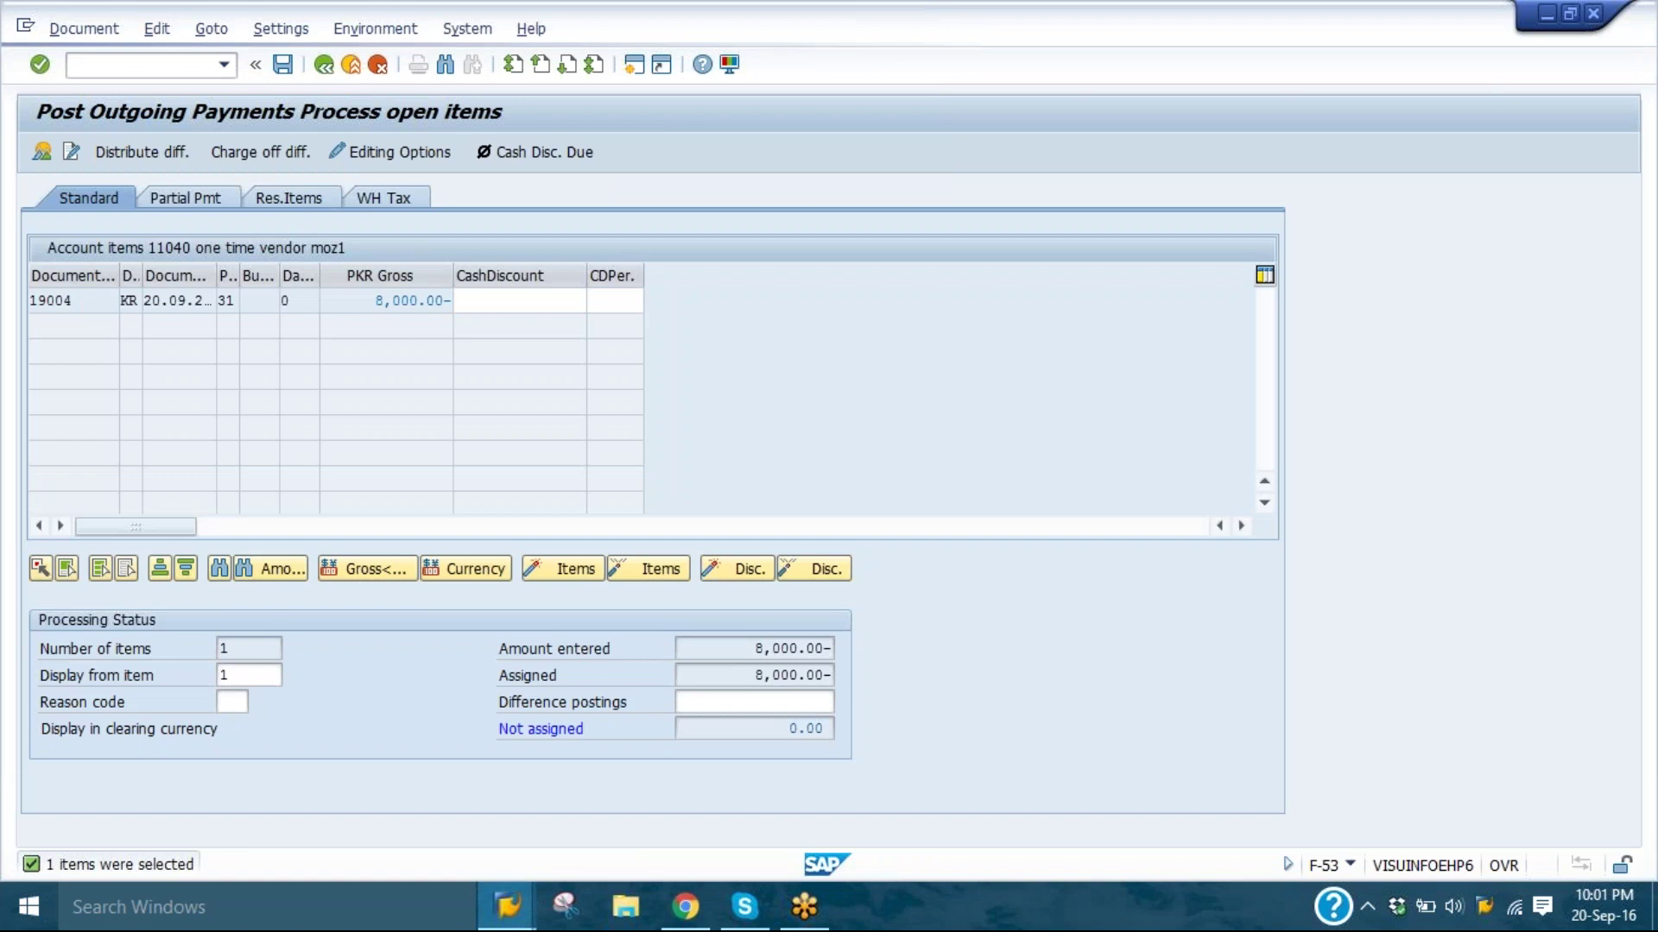
left_click(283, 66)
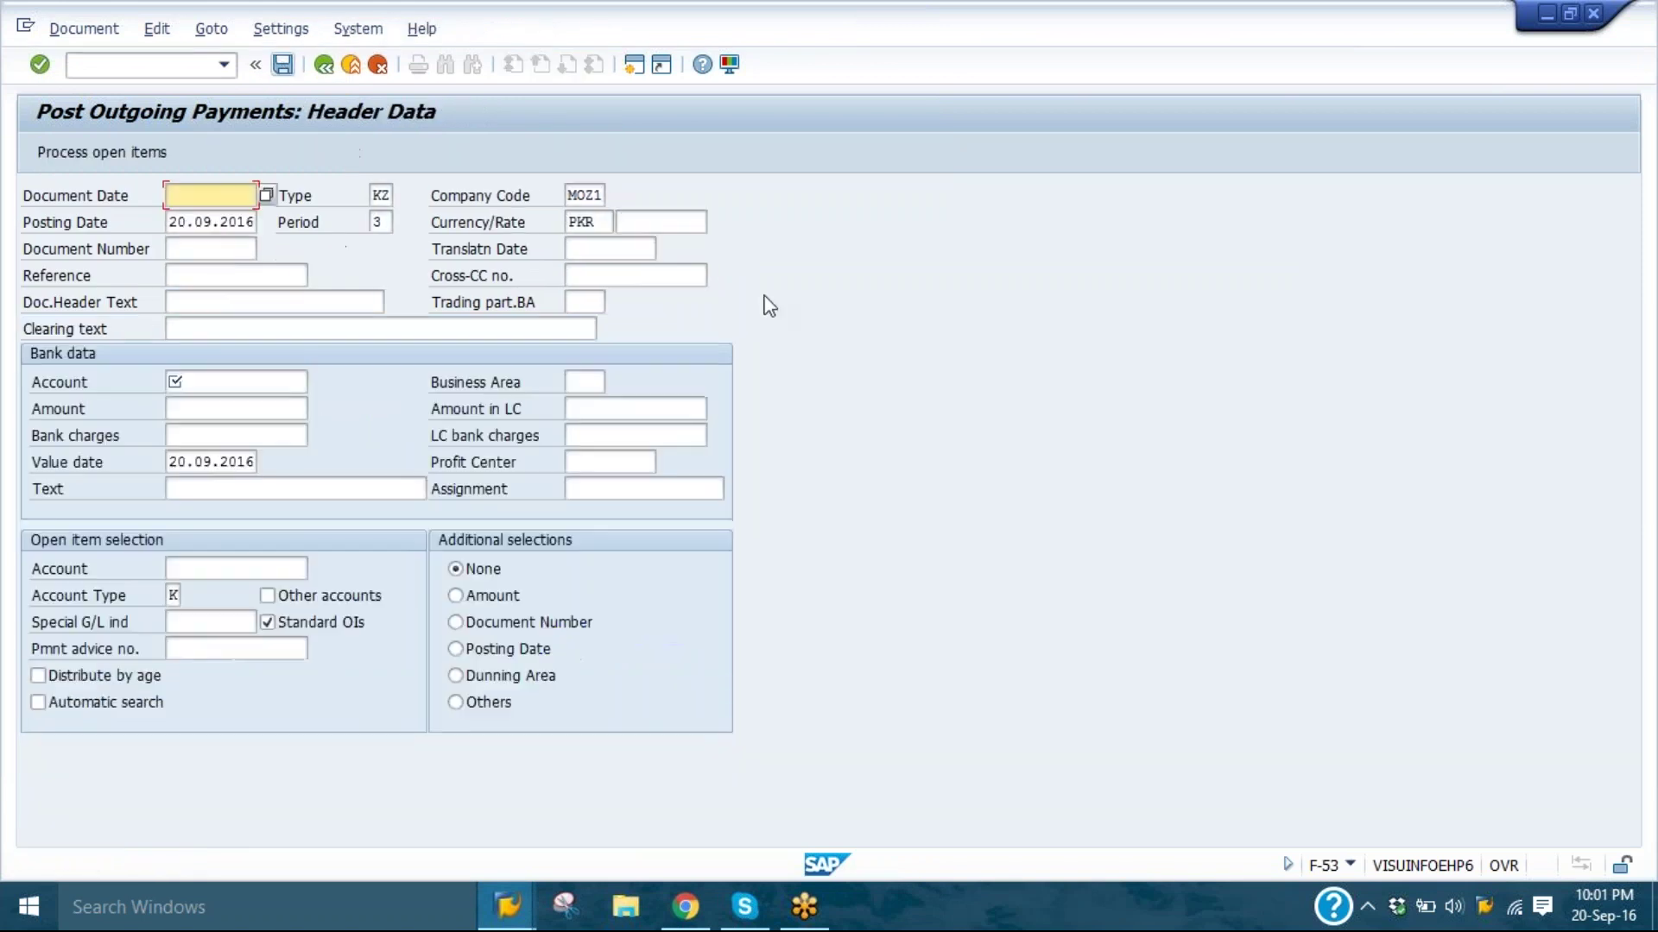
- Exit the outgoing payment transaction, discarding the empty entry, and collapse the Outgoing Payment, Document Entry and Accounts Payable folders
left_click(324, 67)
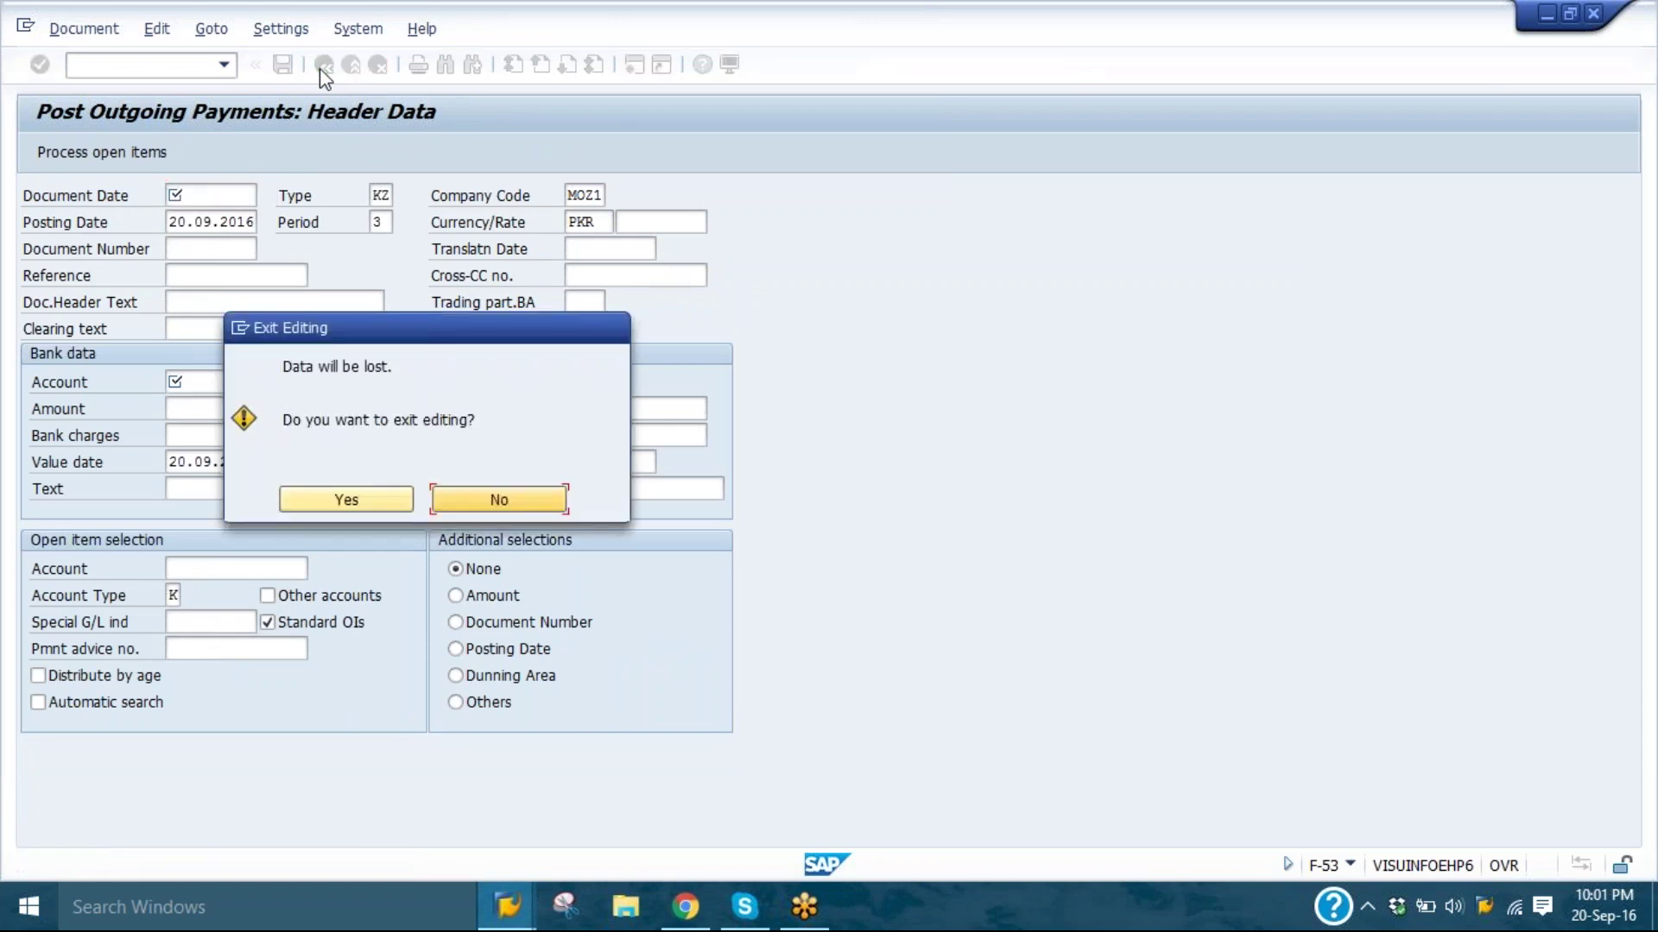
left_click(359, 499)
left_click(157, 675)
left_click(132, 436)
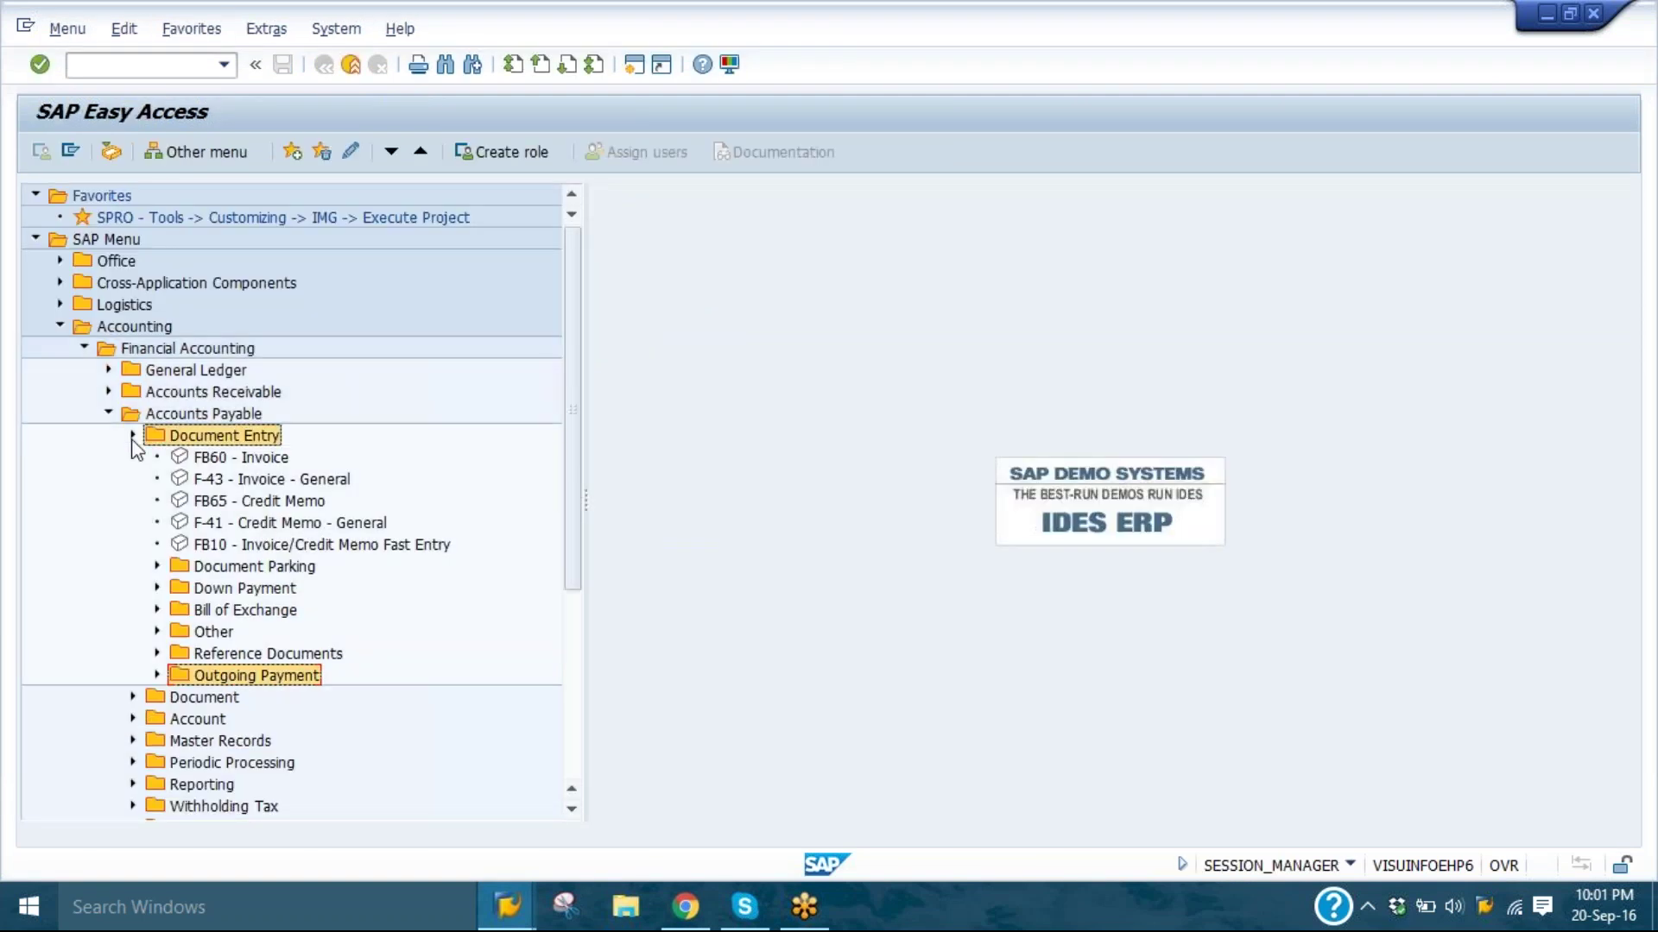
left_click(109, 412)
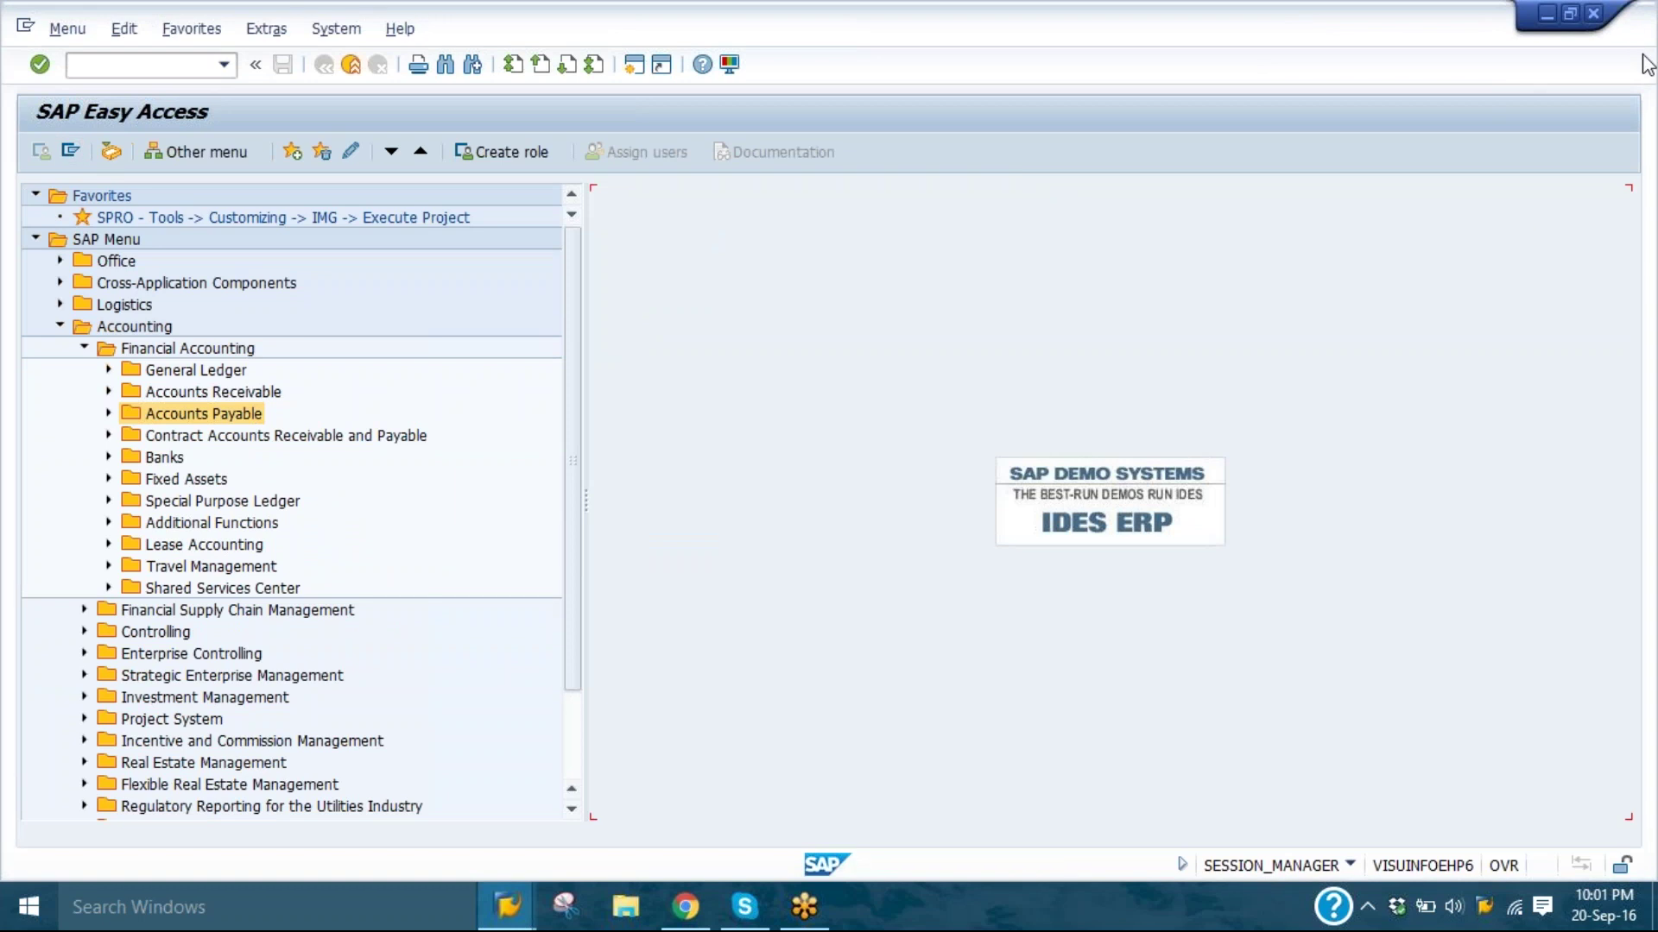
key("alt+q")
left_click(773, 483)
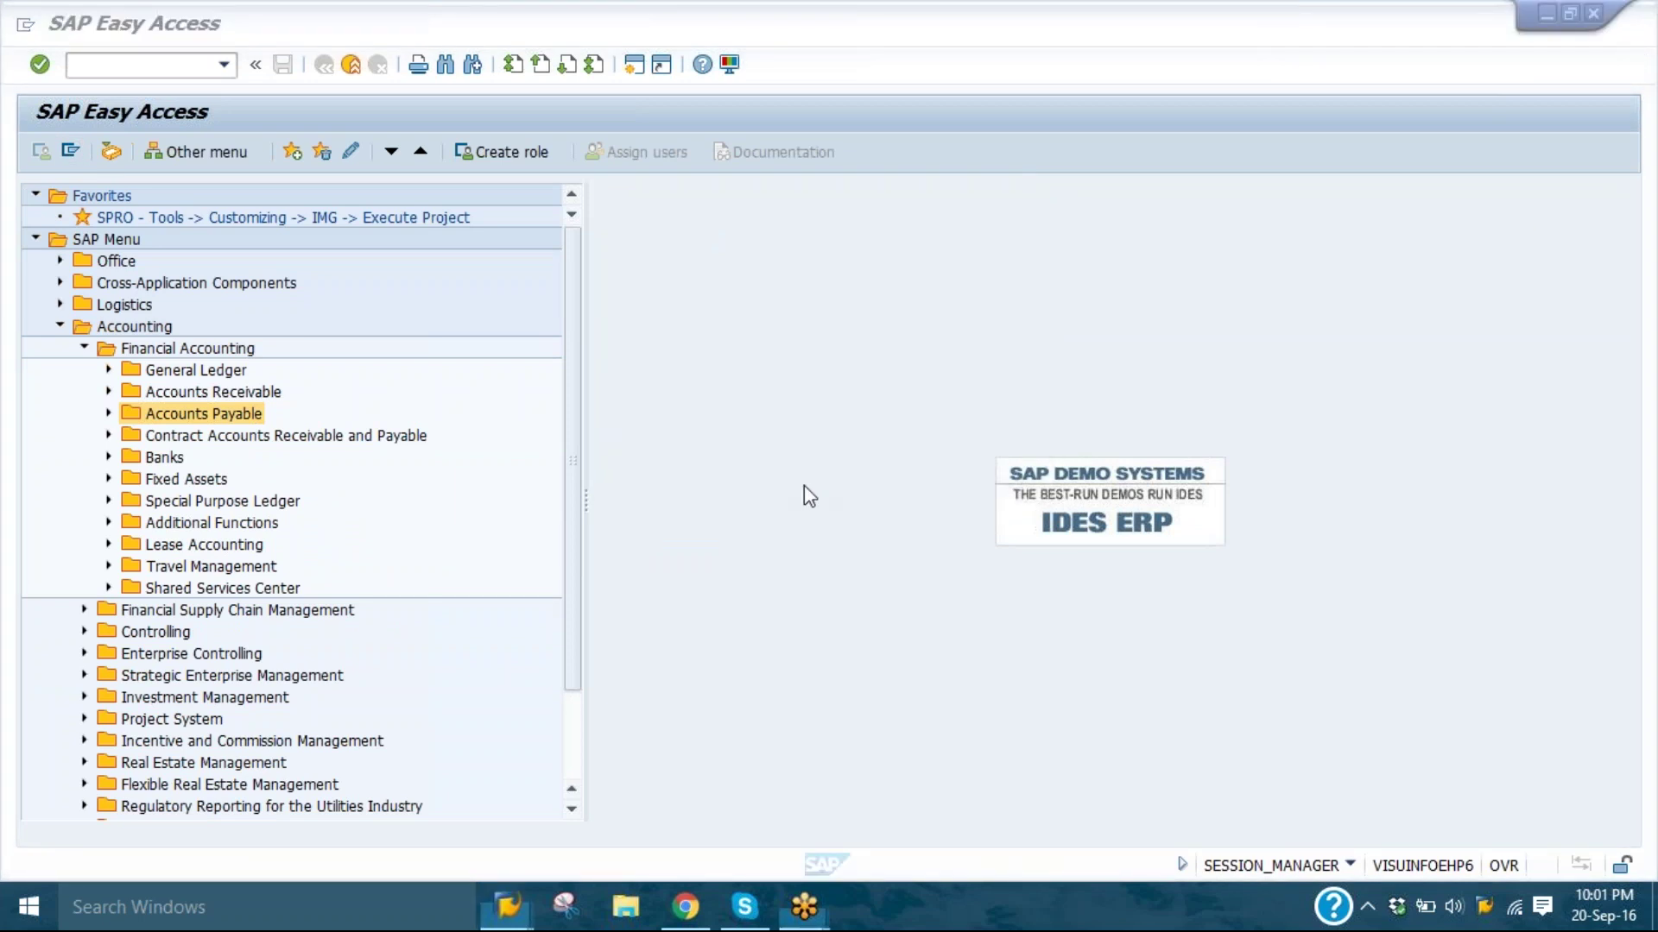